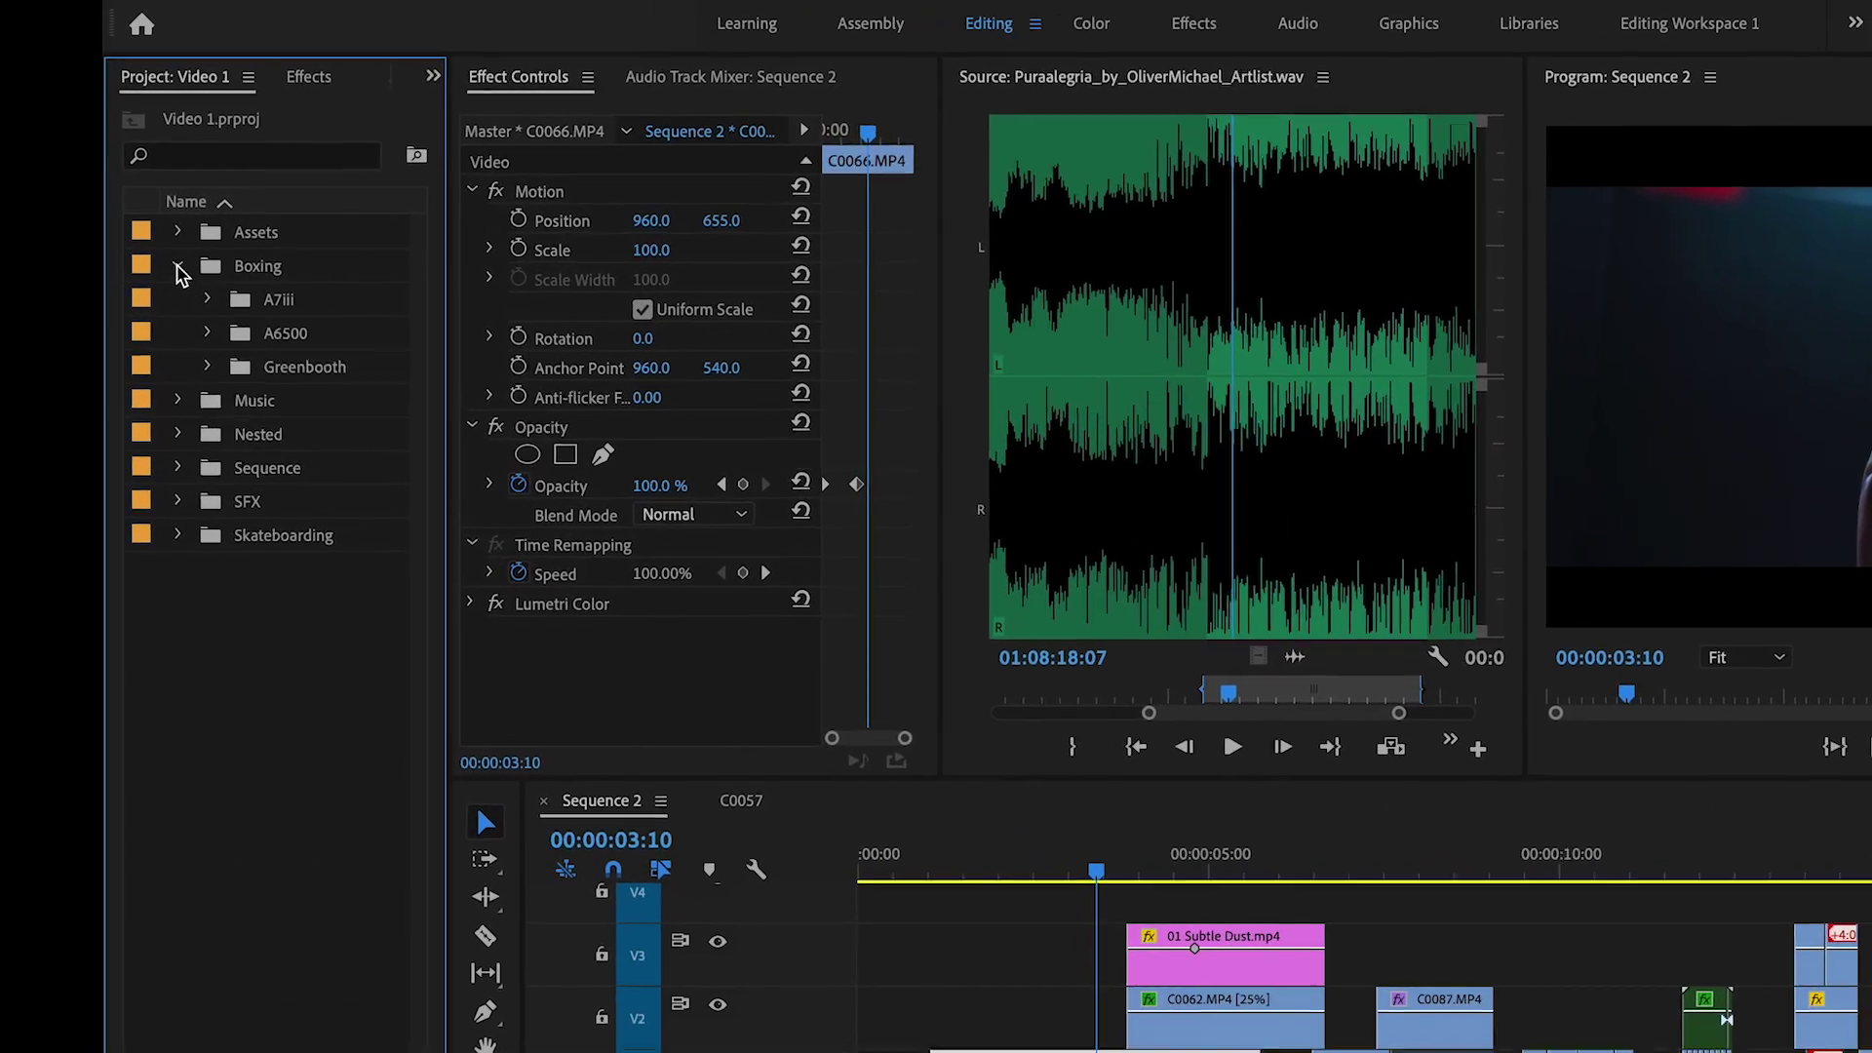
Expand the Boxing bin and its Greenbooth sub-bin and look through the clips inside.
click(180, 269)
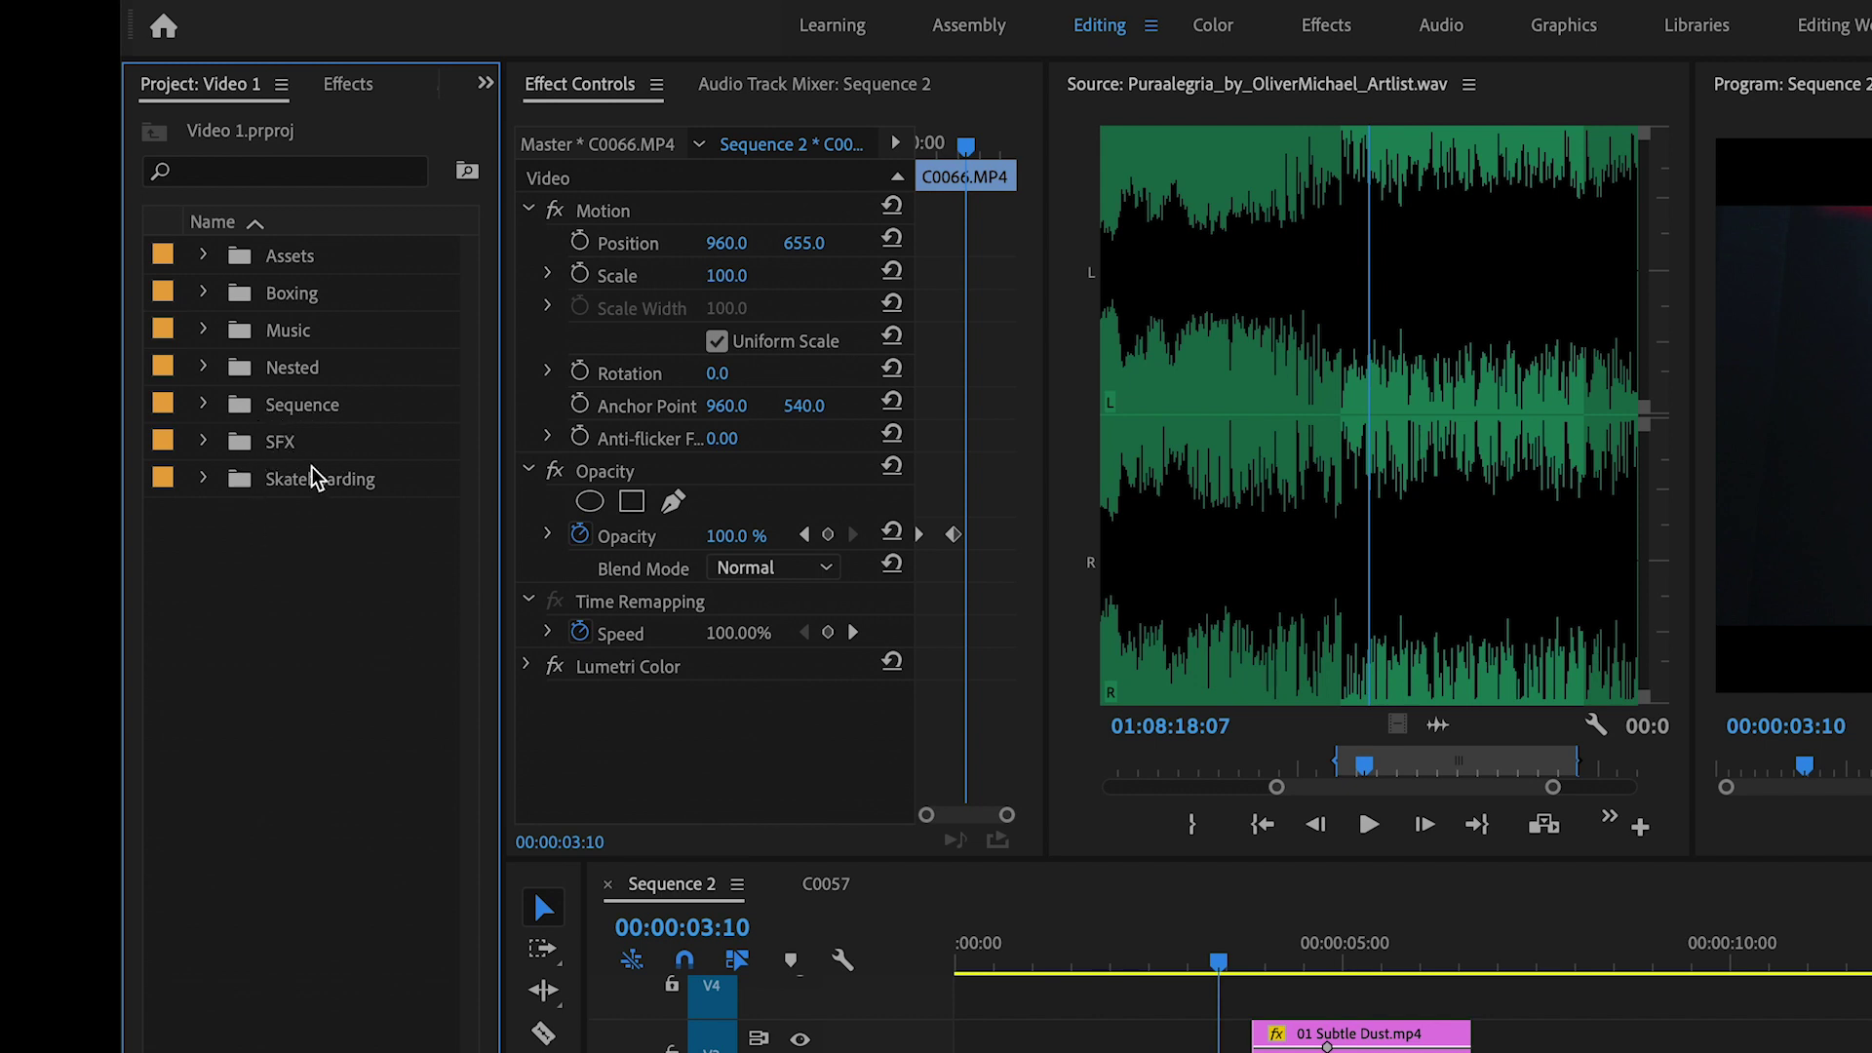
click(203, 293)
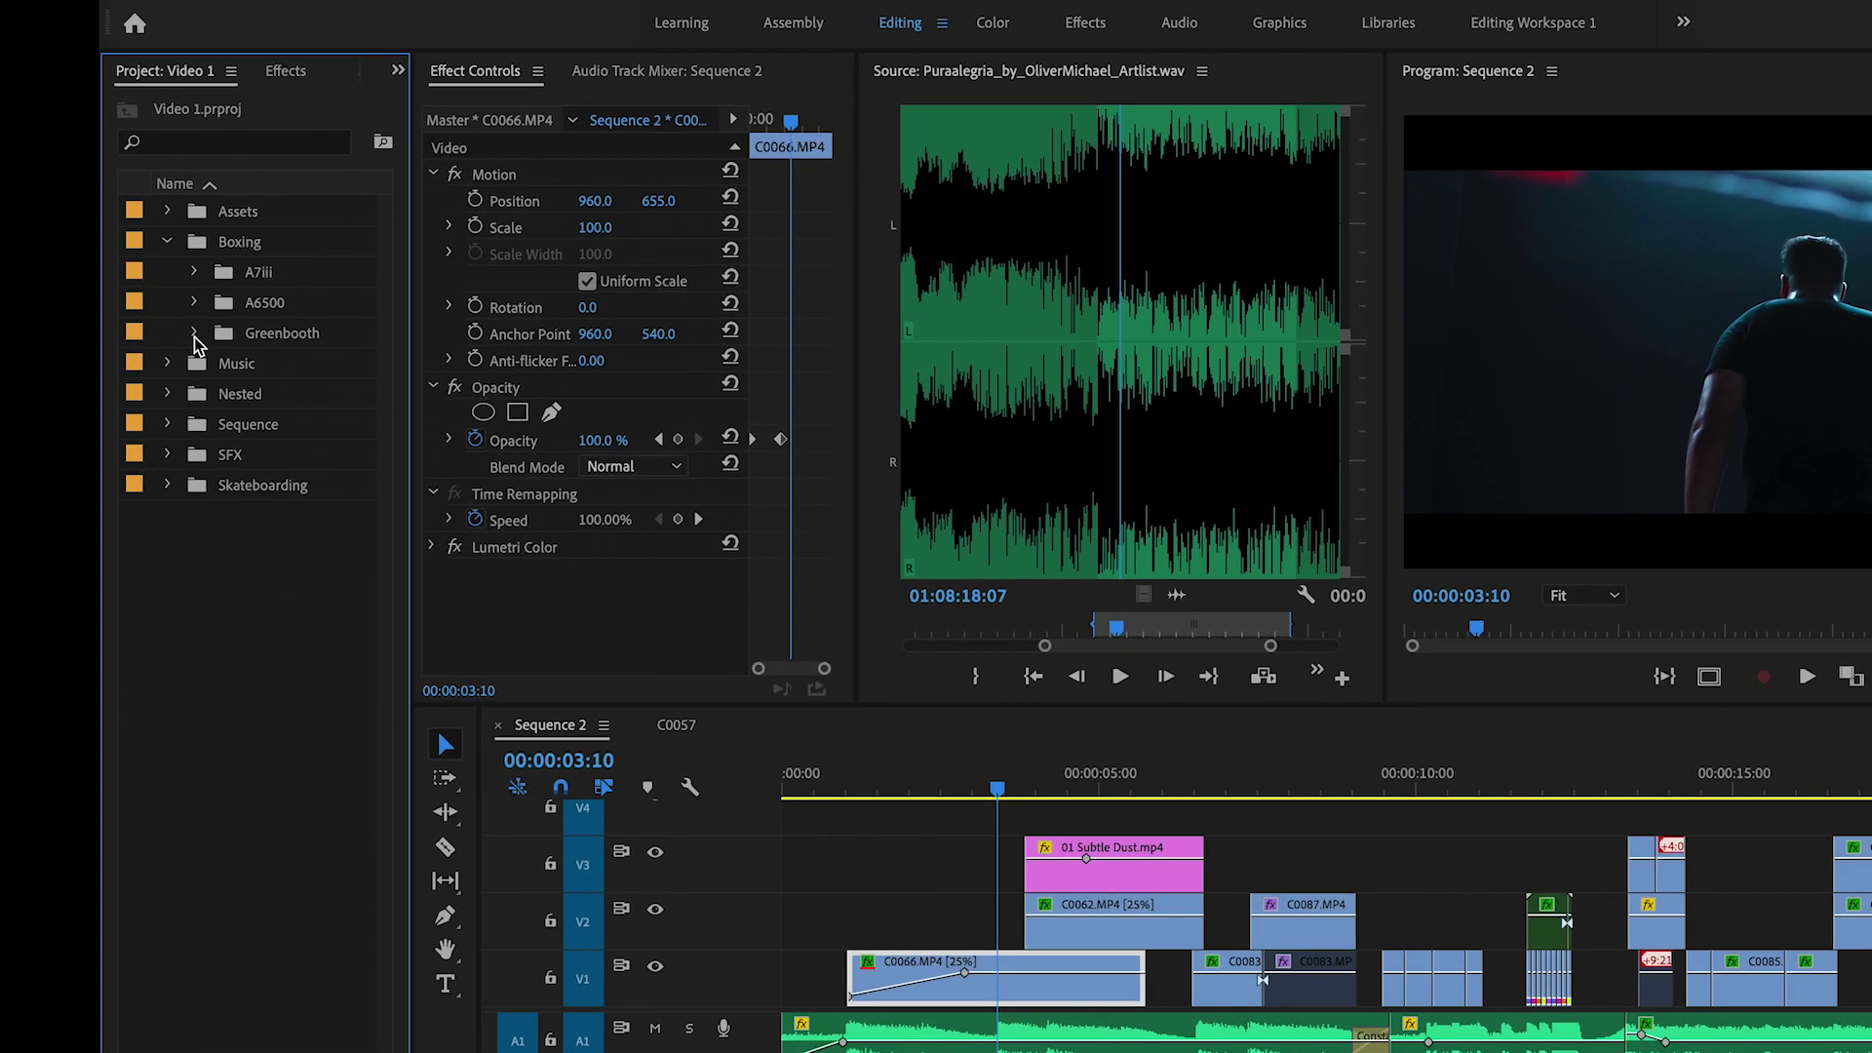
click(195, 335)
scroll(263, 487, down, 5)
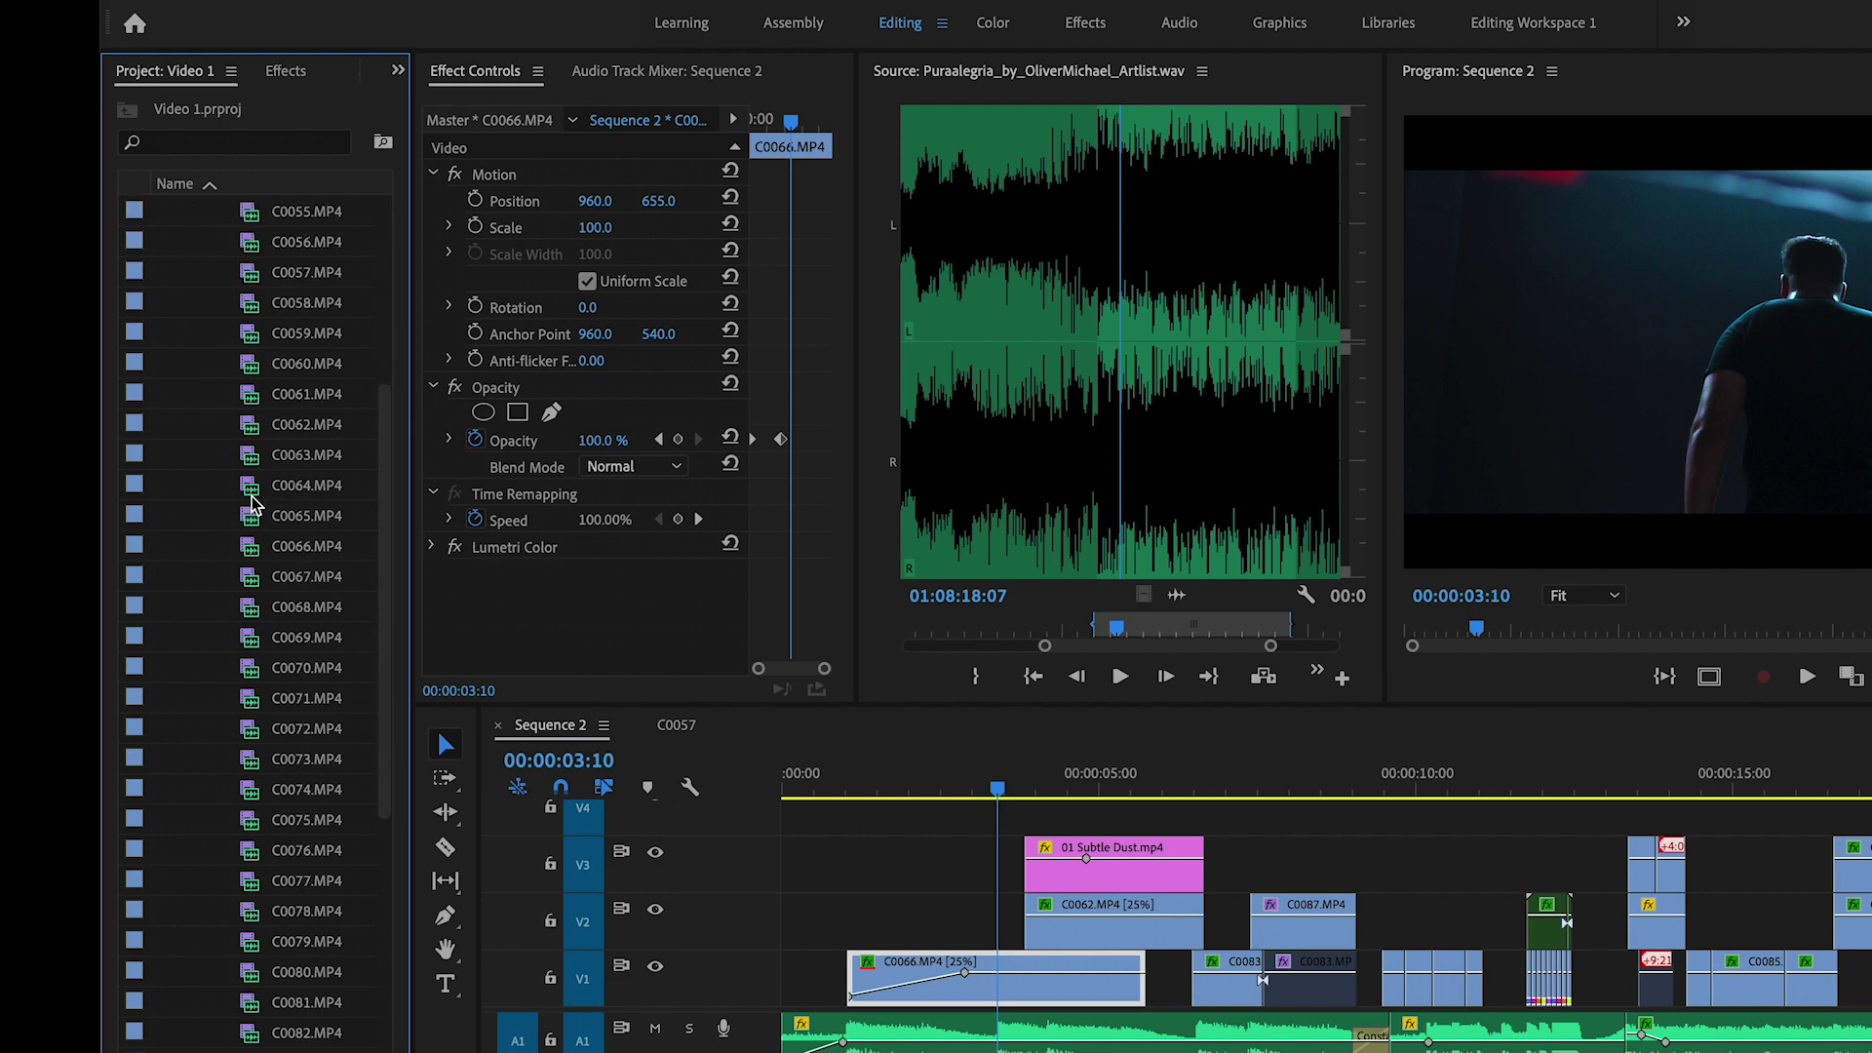
scroll(255, 515, up, 1)
Preview clips C0066.MP4 and C0077.MP4 from the Greenbooth bin in the Source monitor.
double_click(255, 556)
scroll(255, 556, down, 1)
double_click(251, 488)
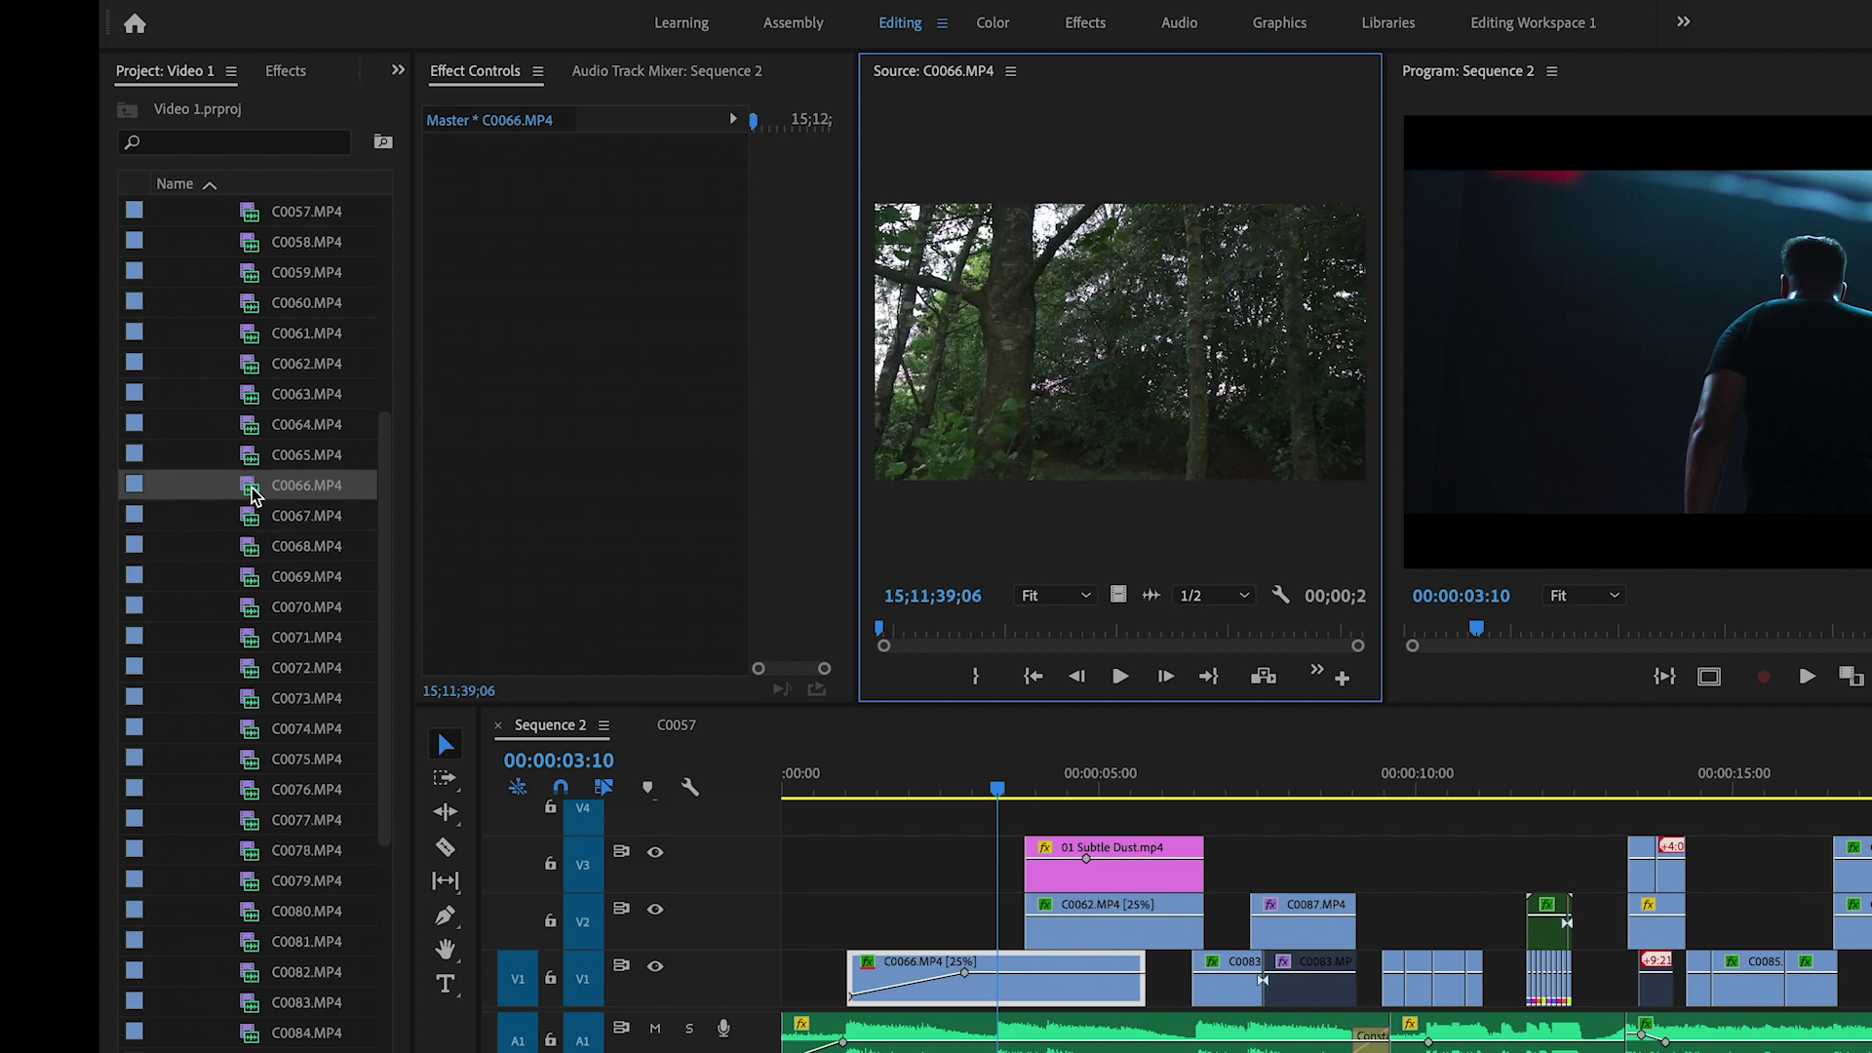
scroll(256, 703, down, 5)
double_click(253, 667)
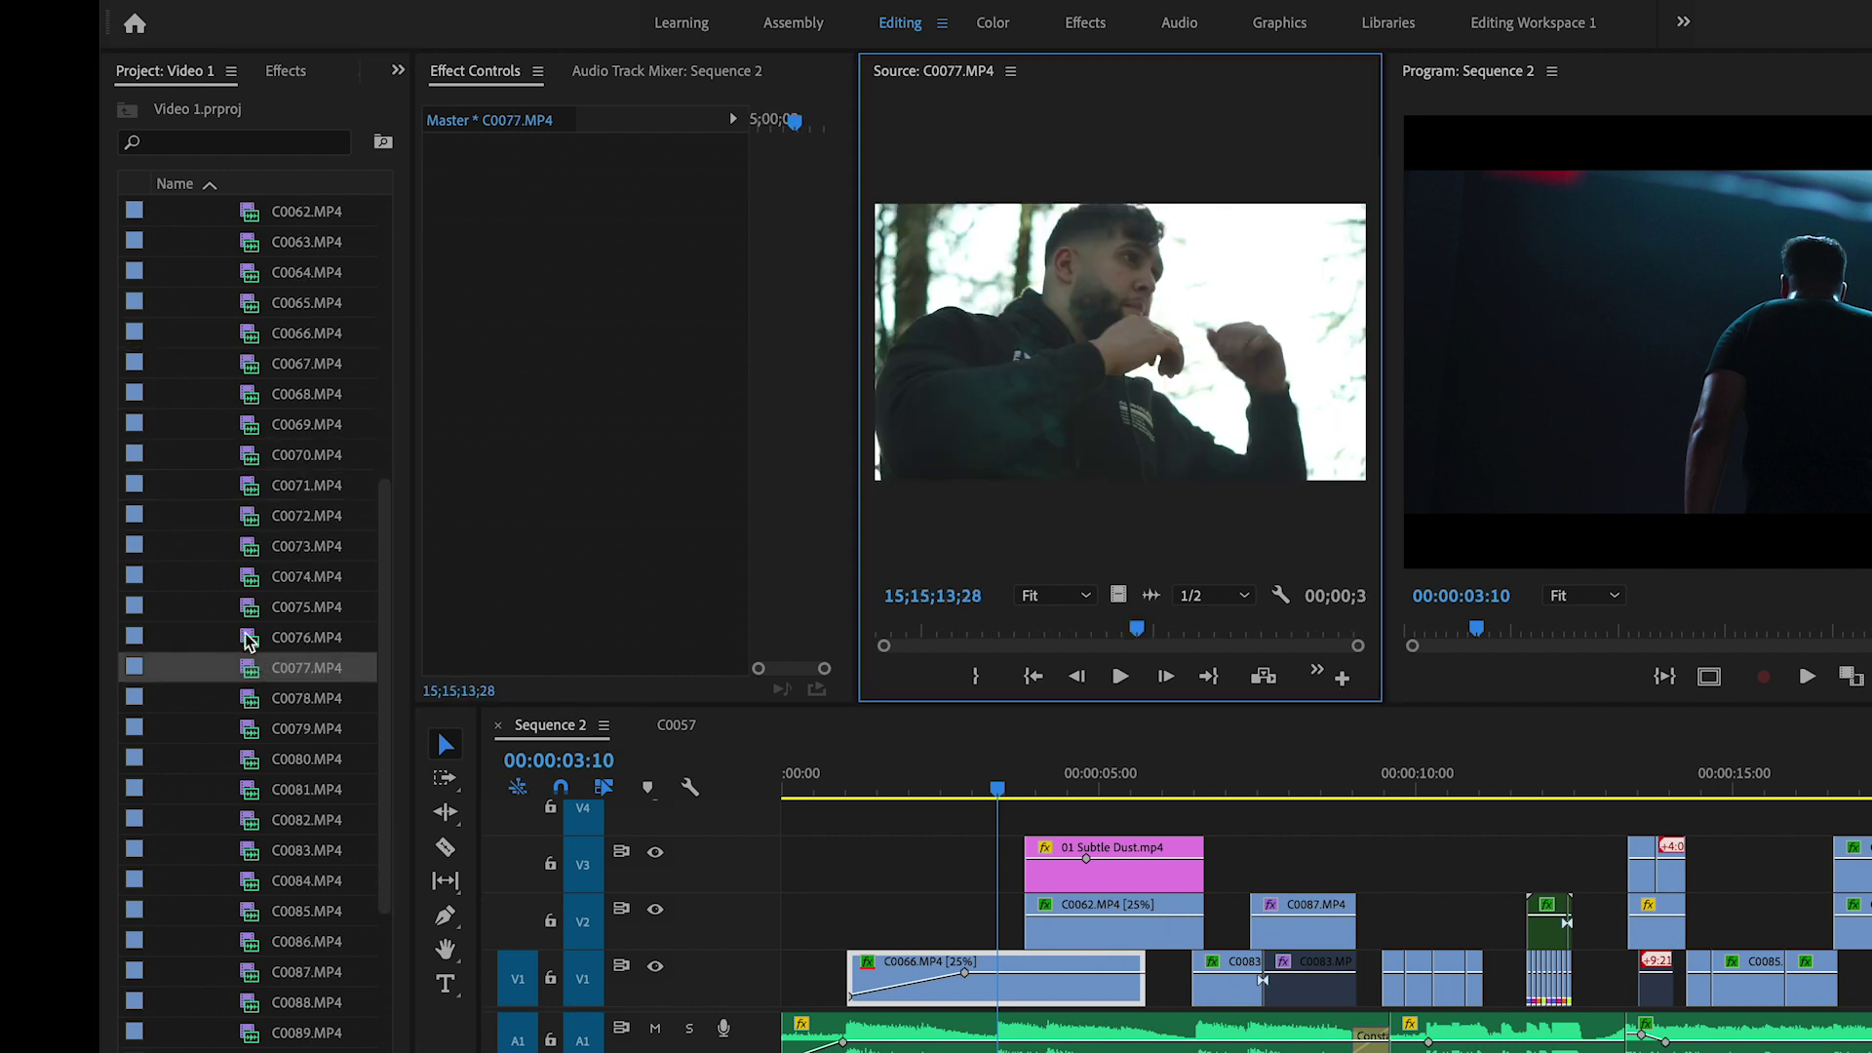
Load C0071.MP4 from the Greenbooth bin in the Source monitor and scrub forward to 15;13;09;23.
double_click(252, 582)
click(256, 500)
double_click(256, 499)
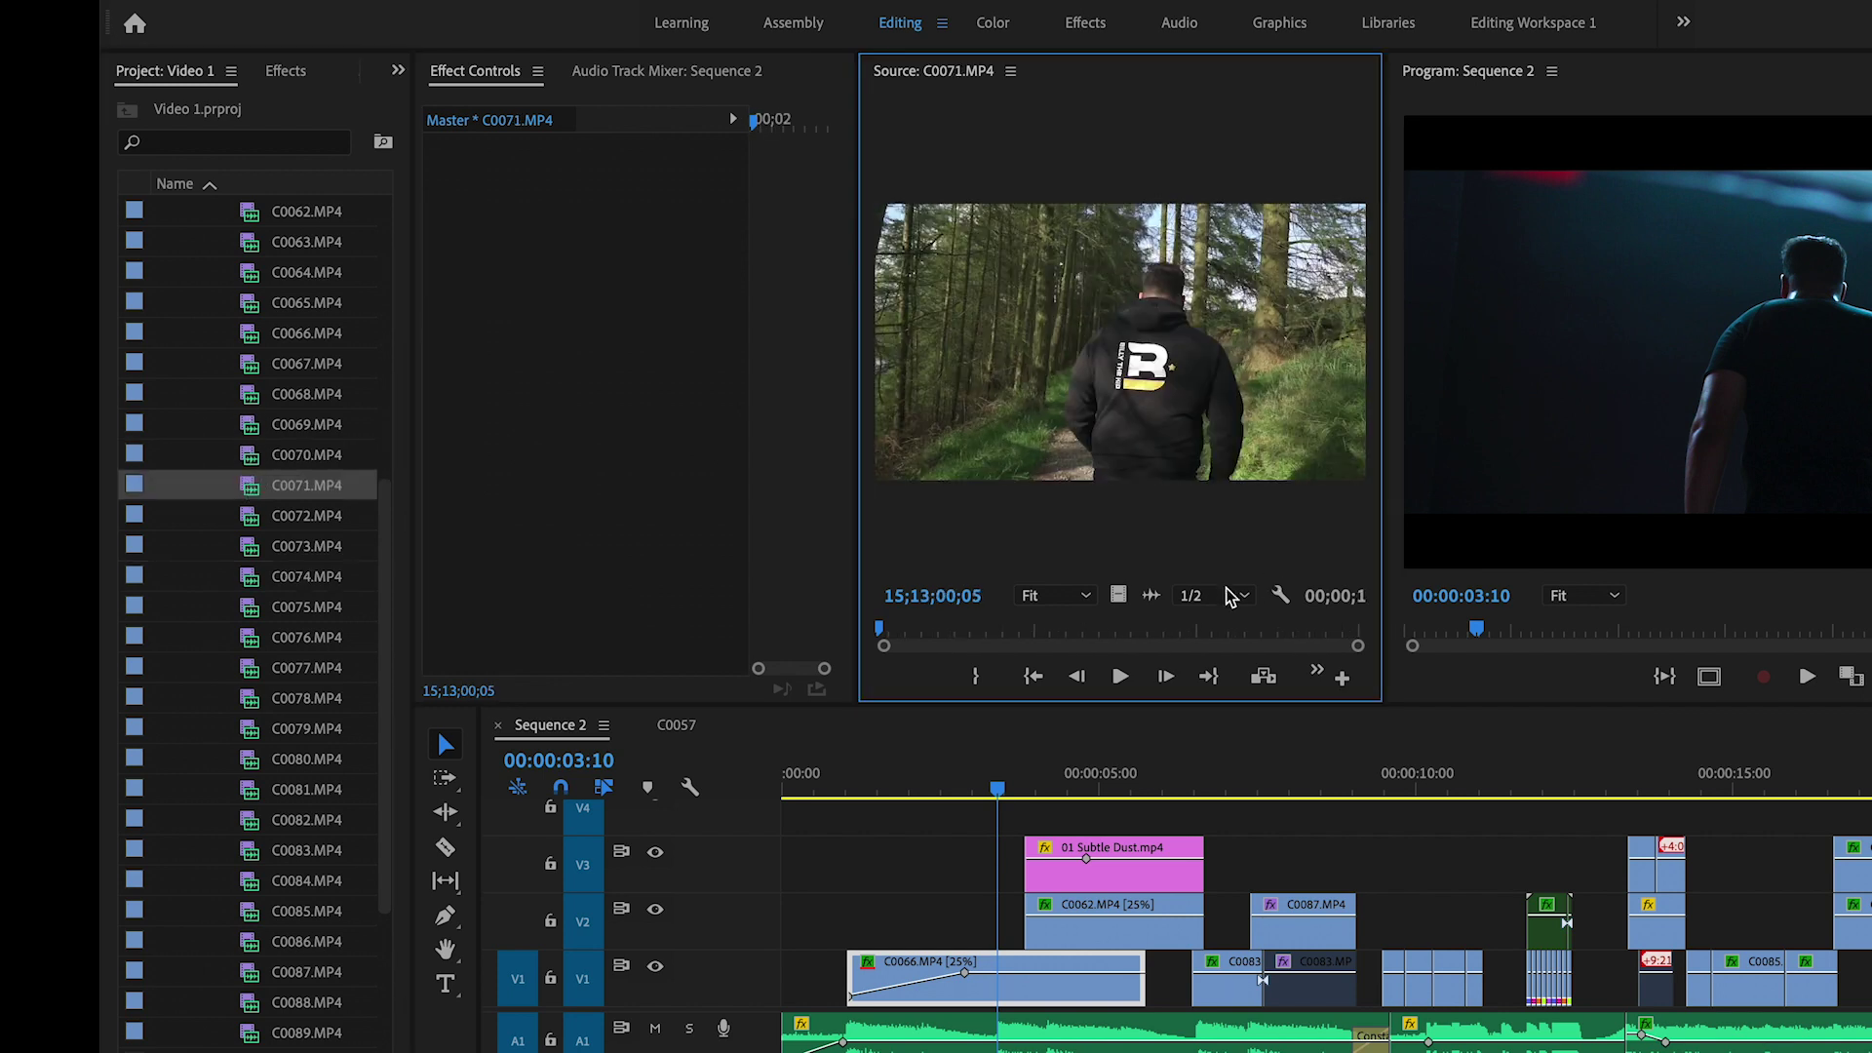
drag(912, 629, 1187, 629)
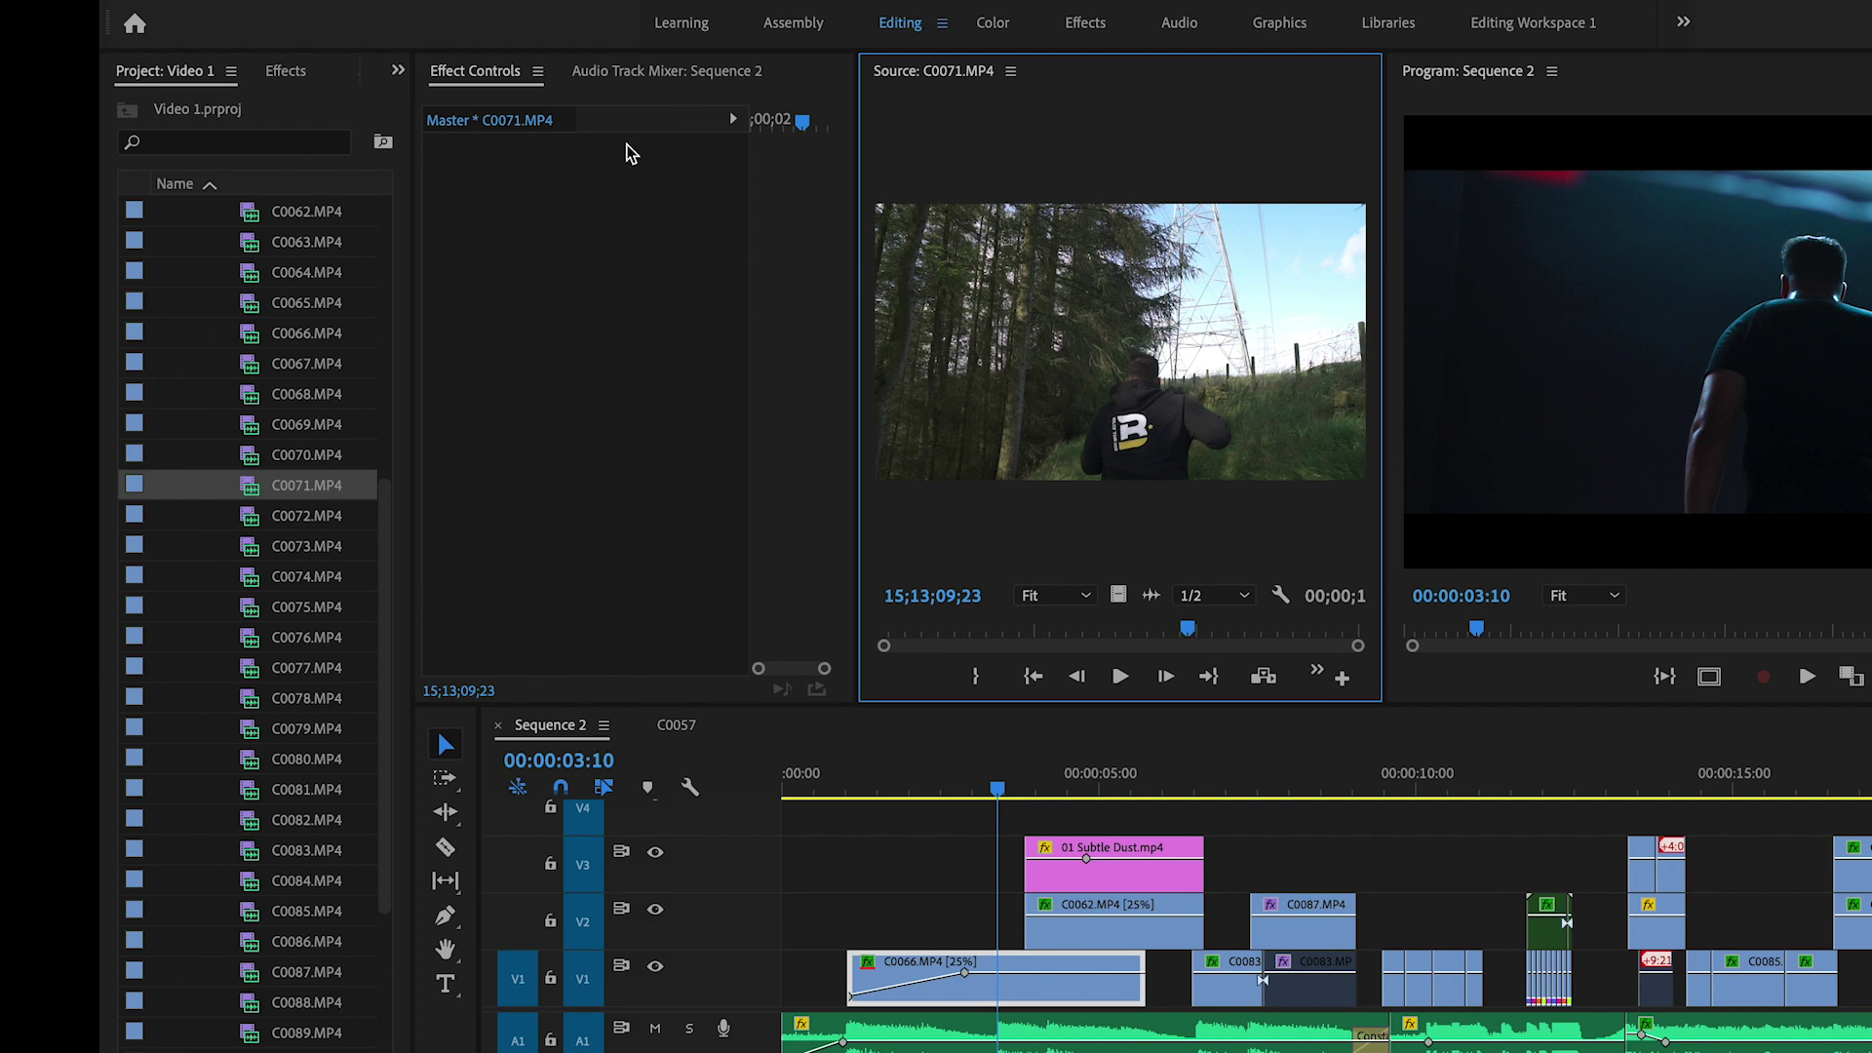
Collapse the Greenbooth sub-bin and the Boxing bin.
scroll(176, 390, up, 7)
click(193, 336)
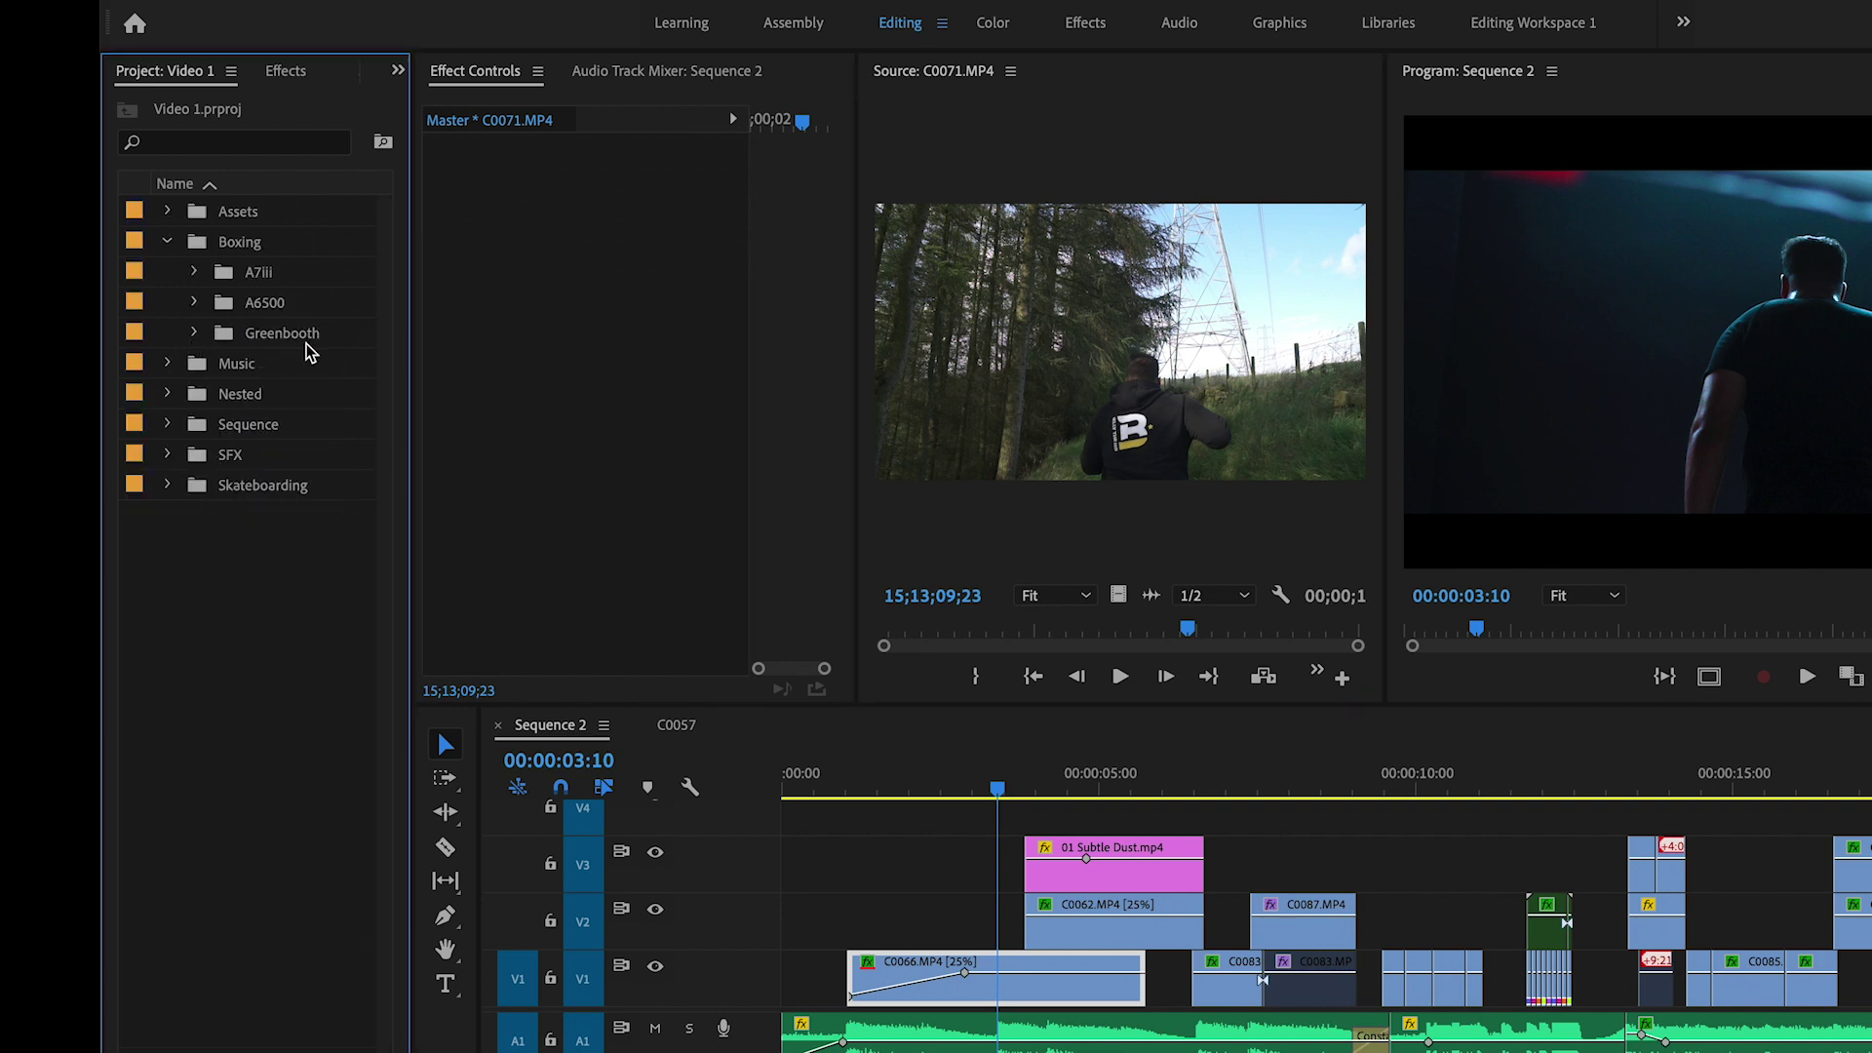
click(168, 242)
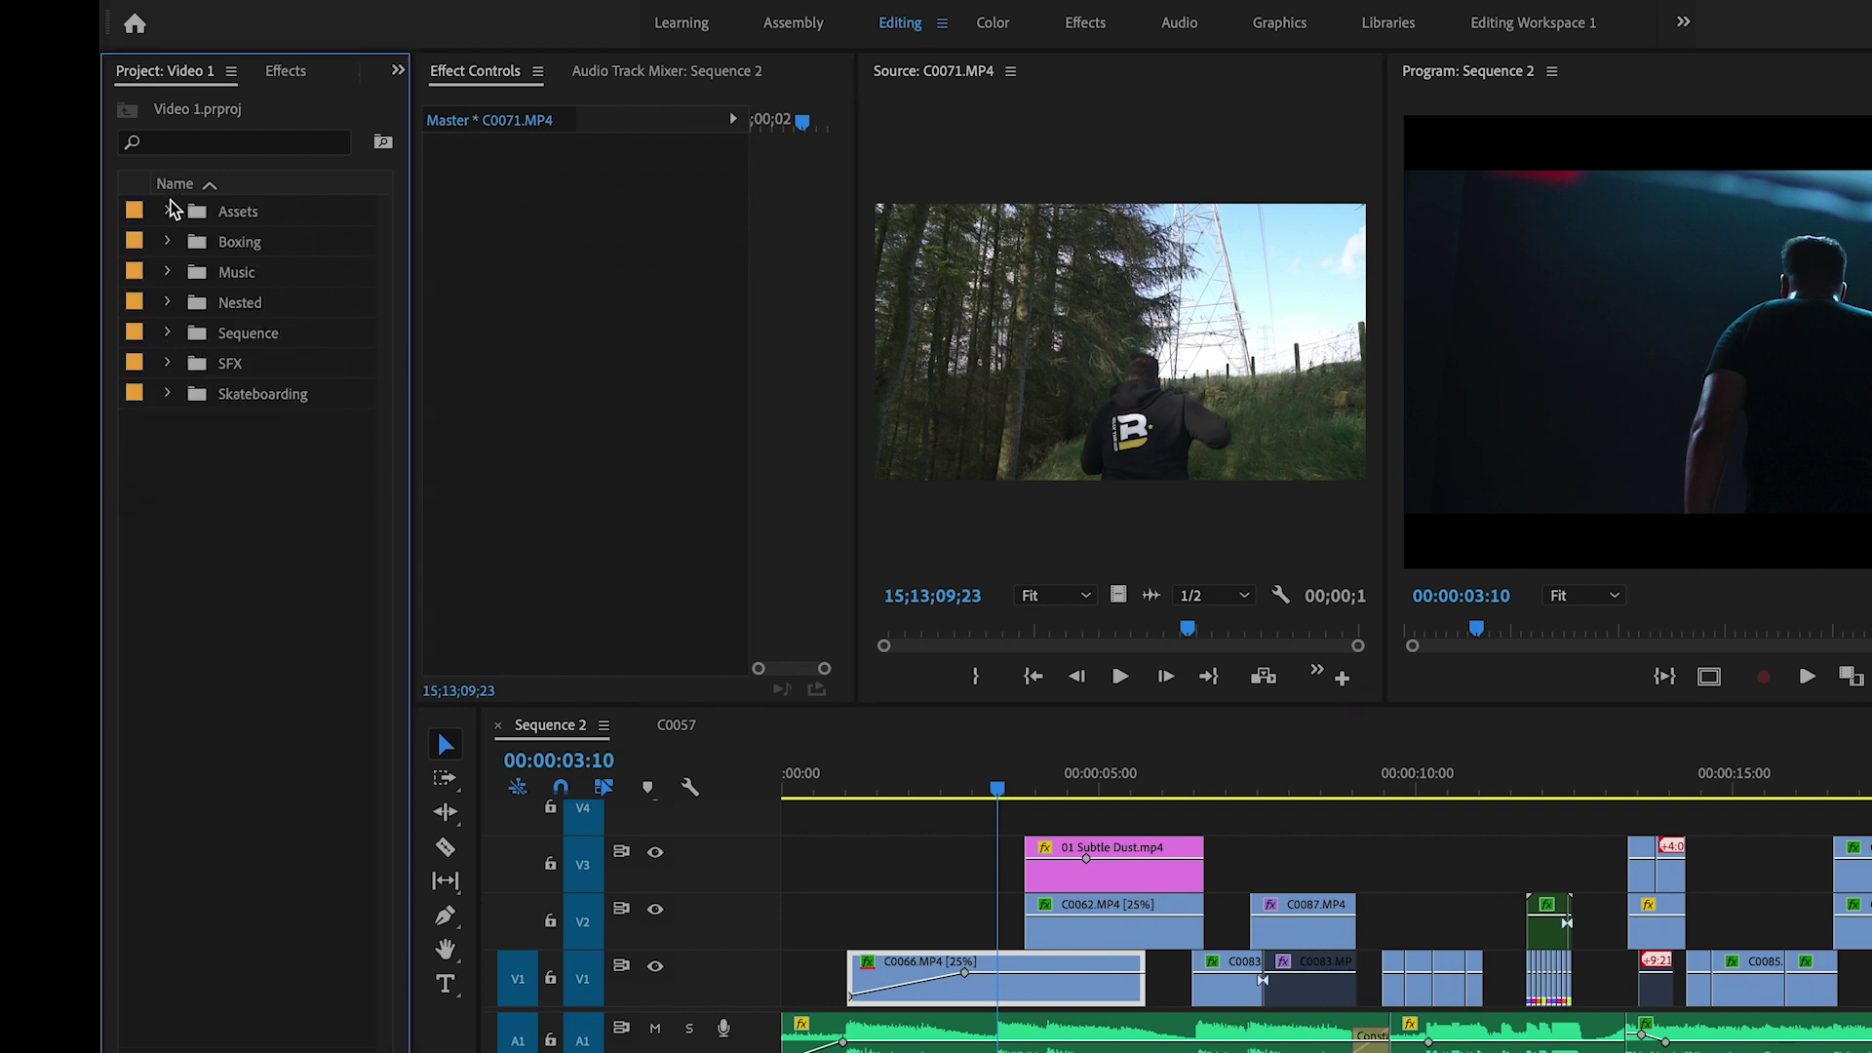
Preview 01 Subtle Dust.mp4, the Cinemascope 2-35-1 croplines image and LOGO 2019 (1).png from the Assets bin, and collapse the bin.
click(166, 210)
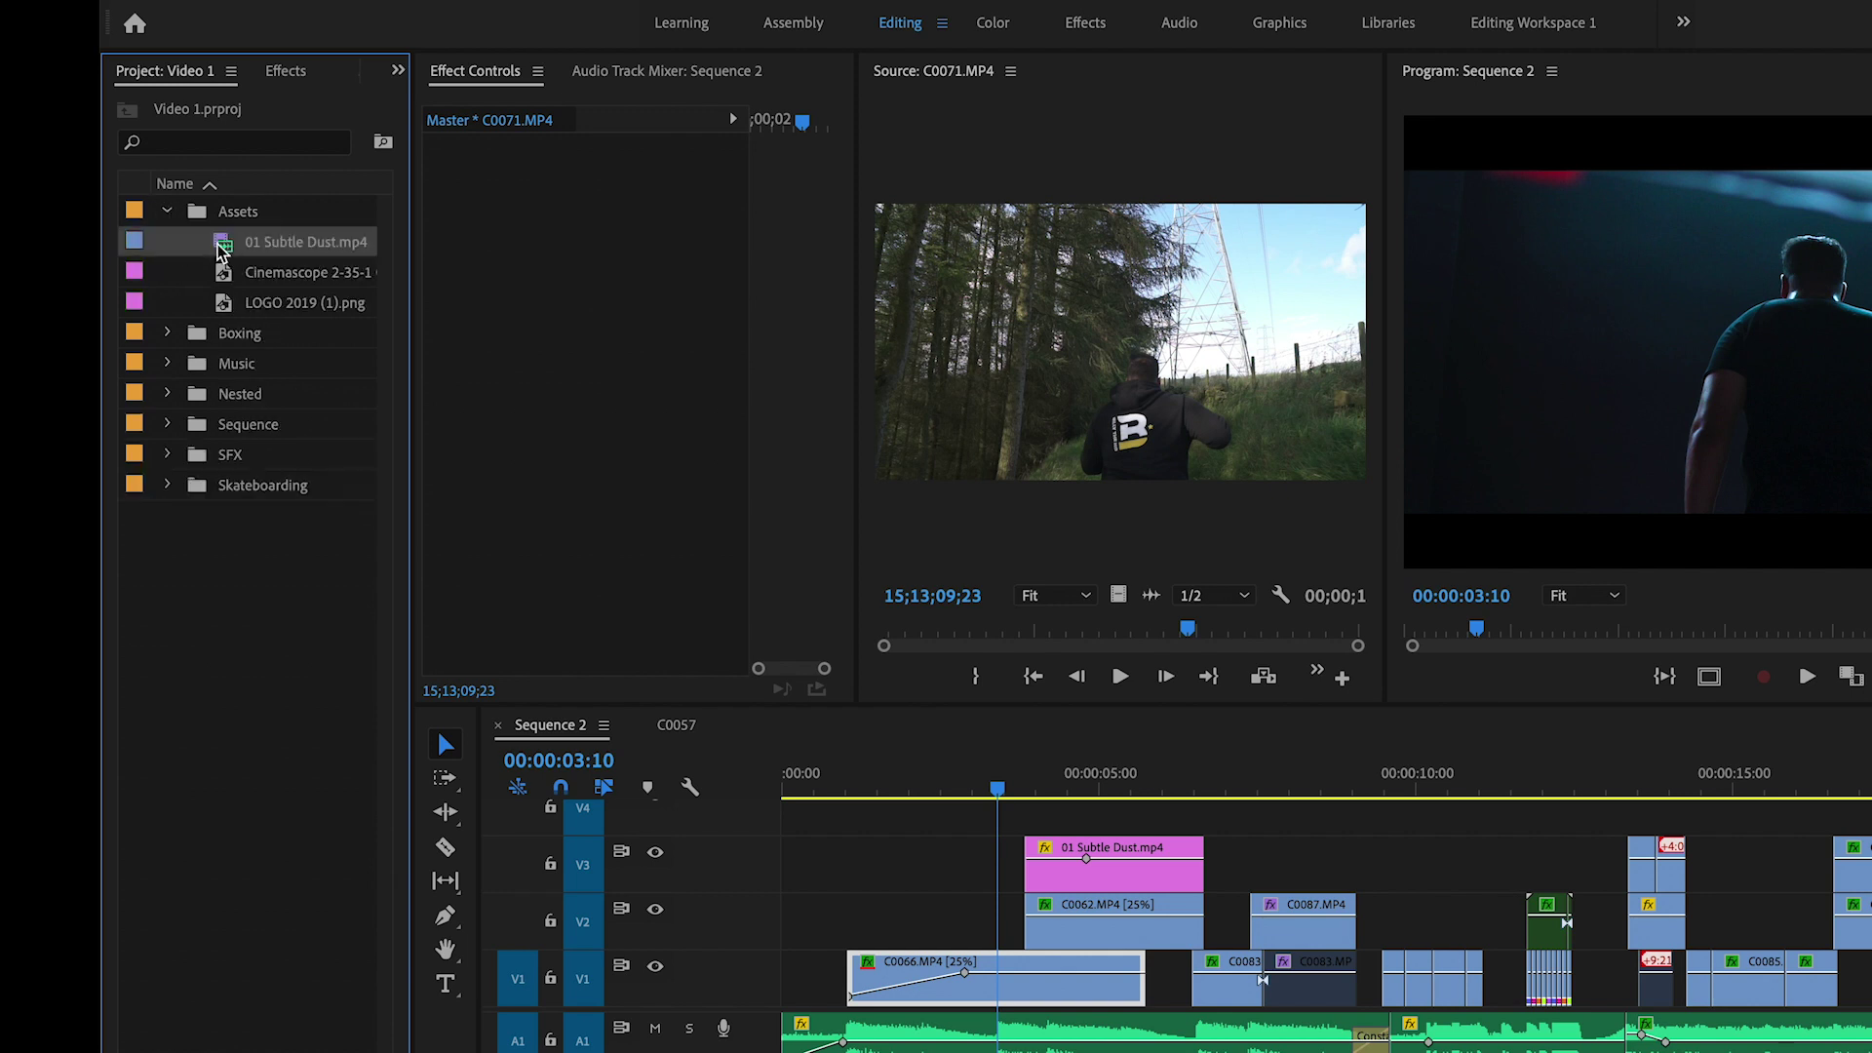
double_click(220, 244)
drag(1036, 629, 991, 629)
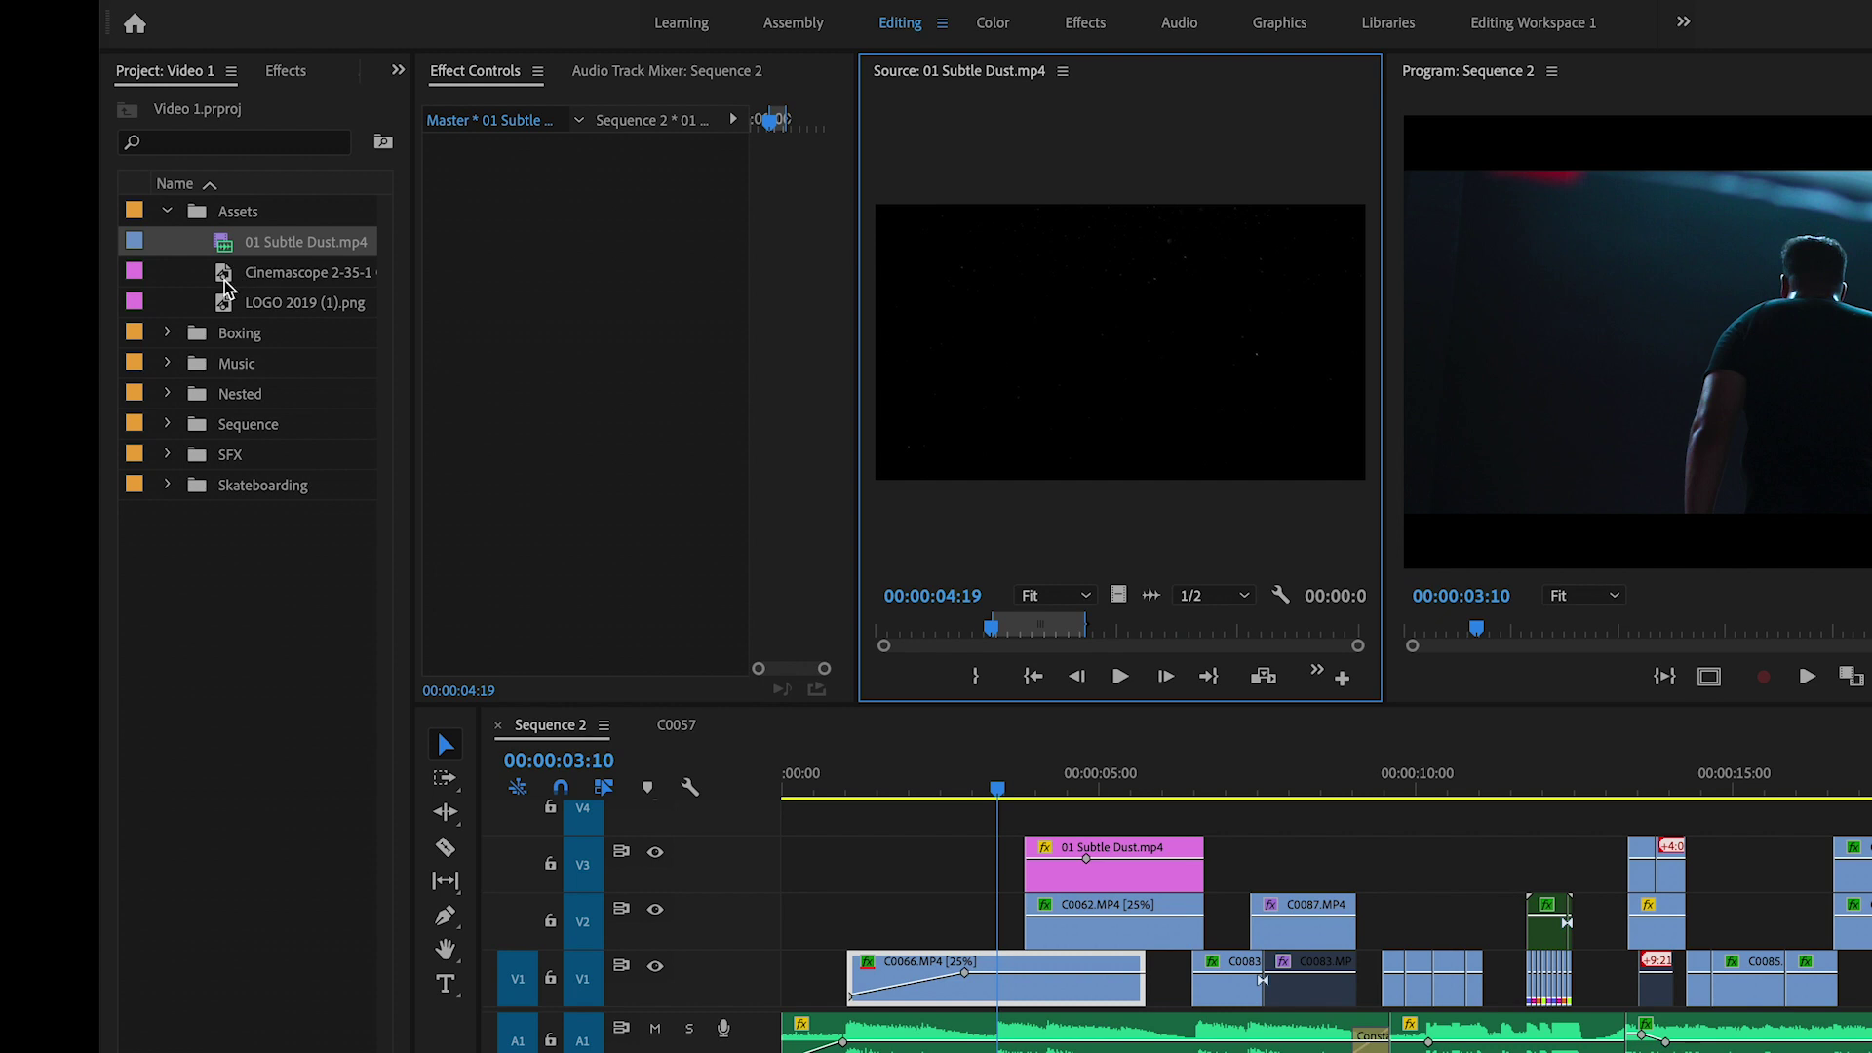
double_click(224, 281)
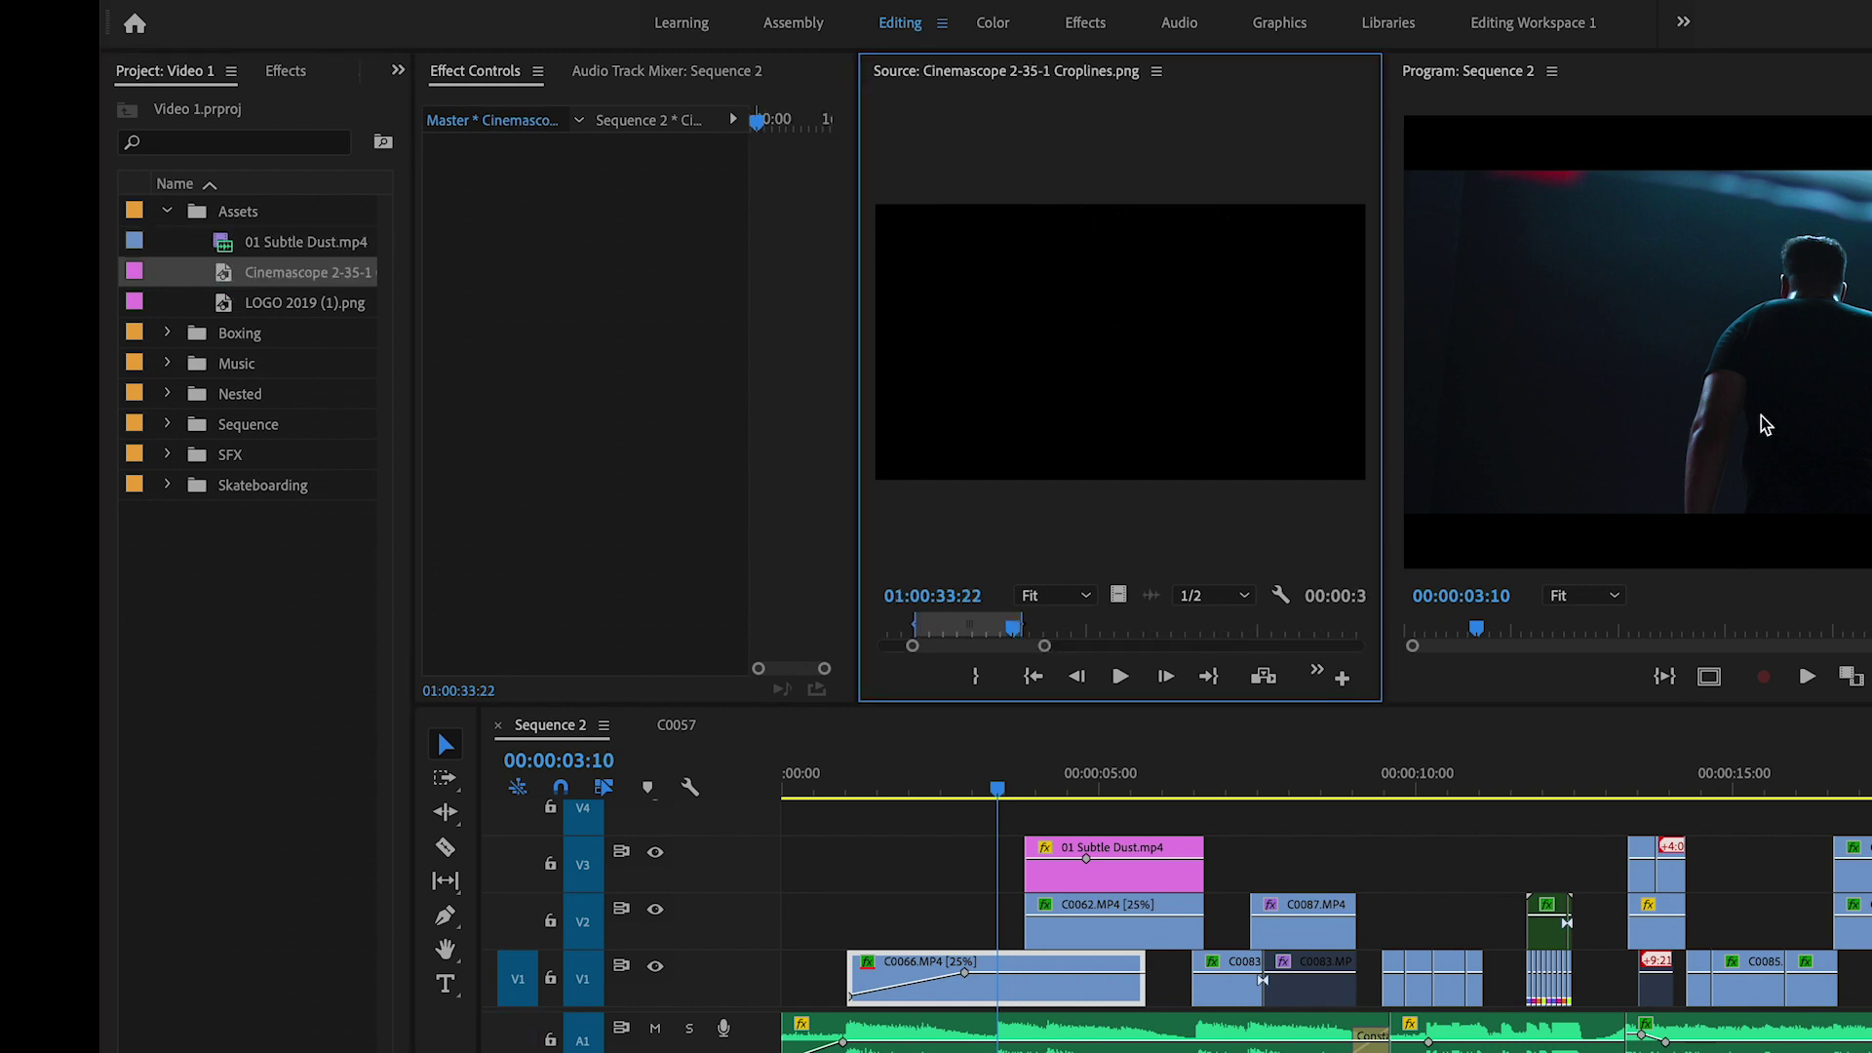
double_click(231, 310)
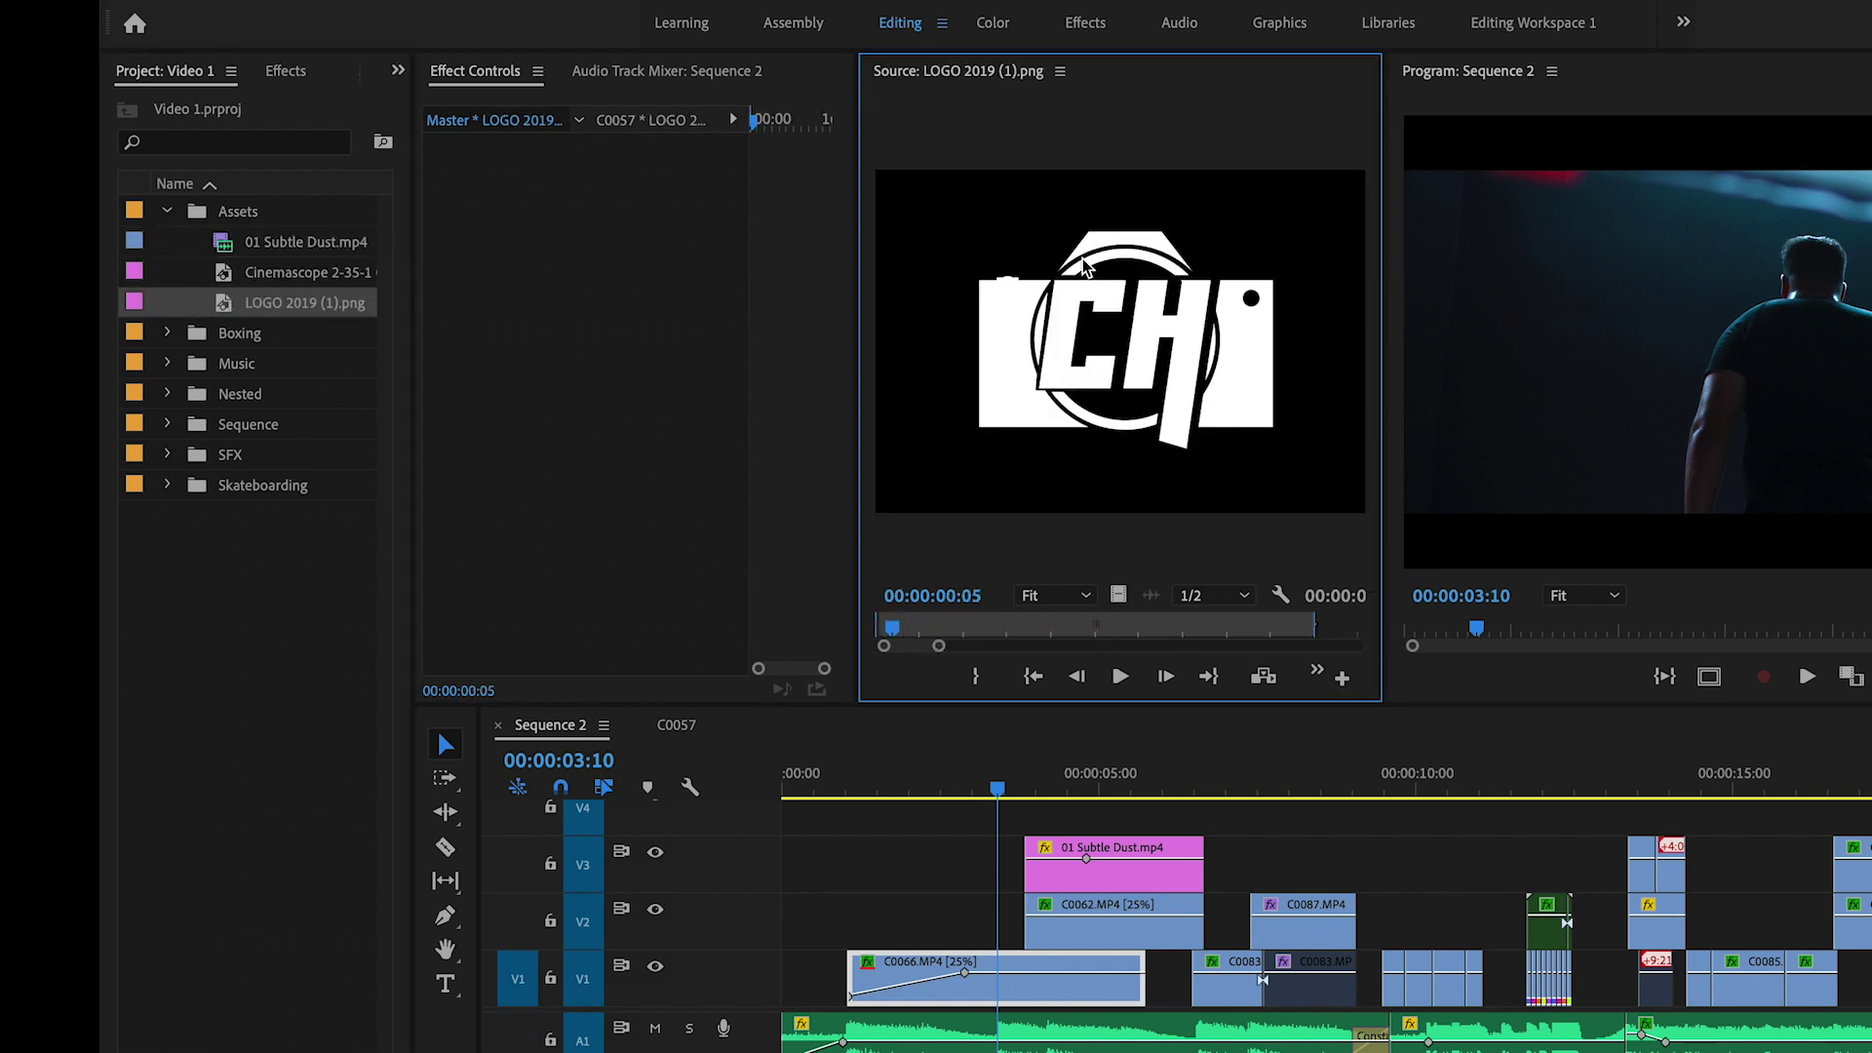
double_click(252, 244)
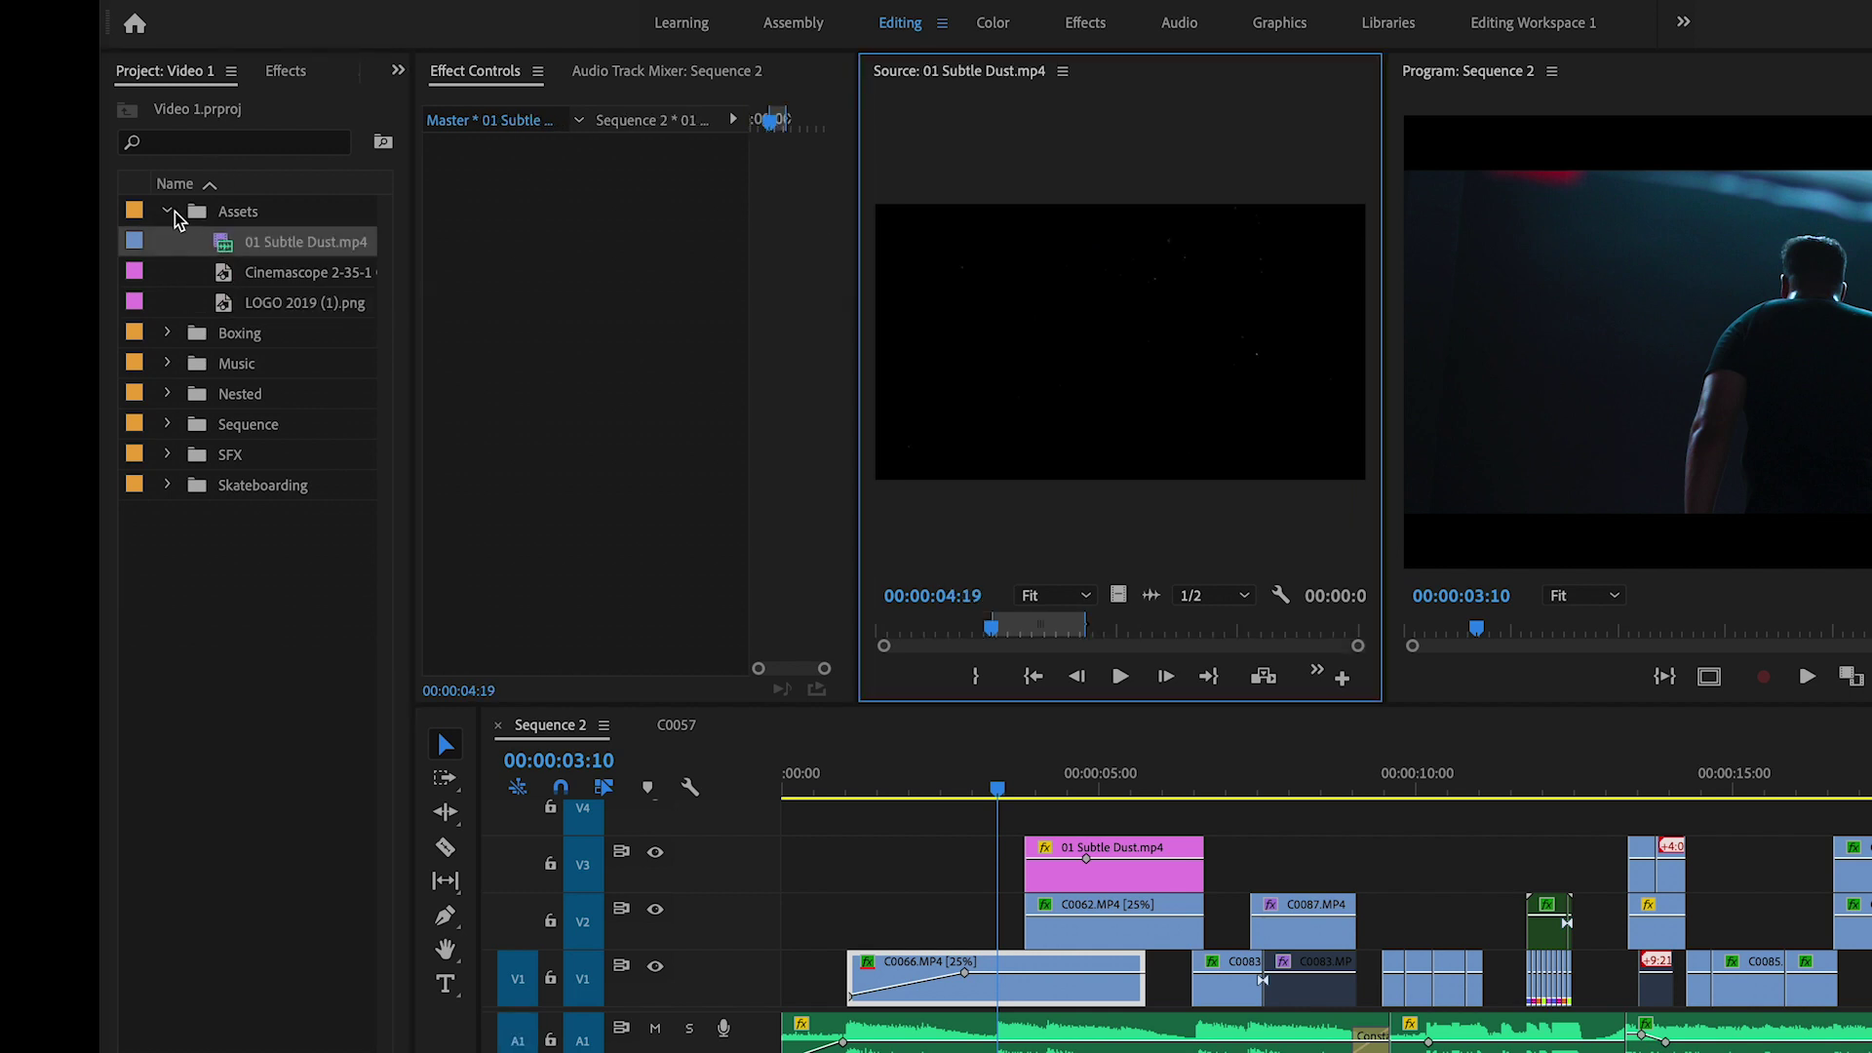
click(167, 211)
Load the track ZHU Nero - Dreams.mp3 from the Music bin in the Source monitor and collapse the bin.
click(168, 274)
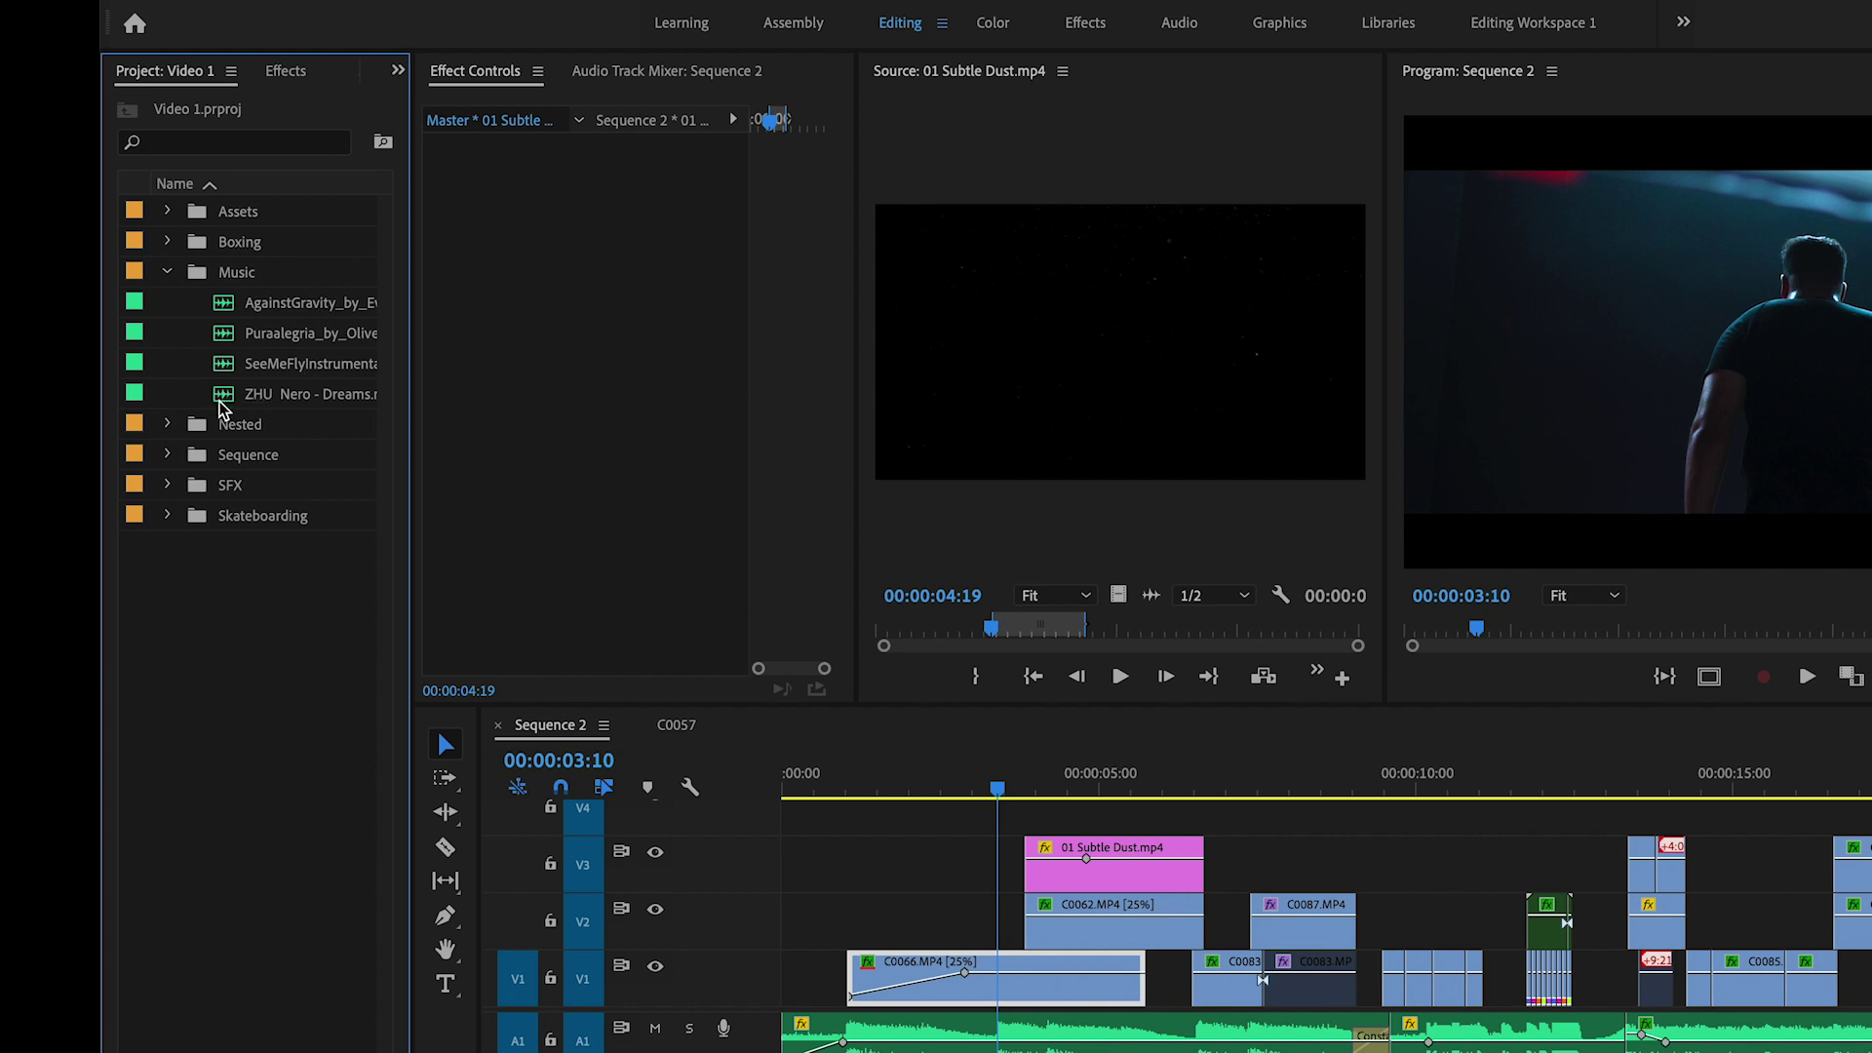
double_click(224, 395)
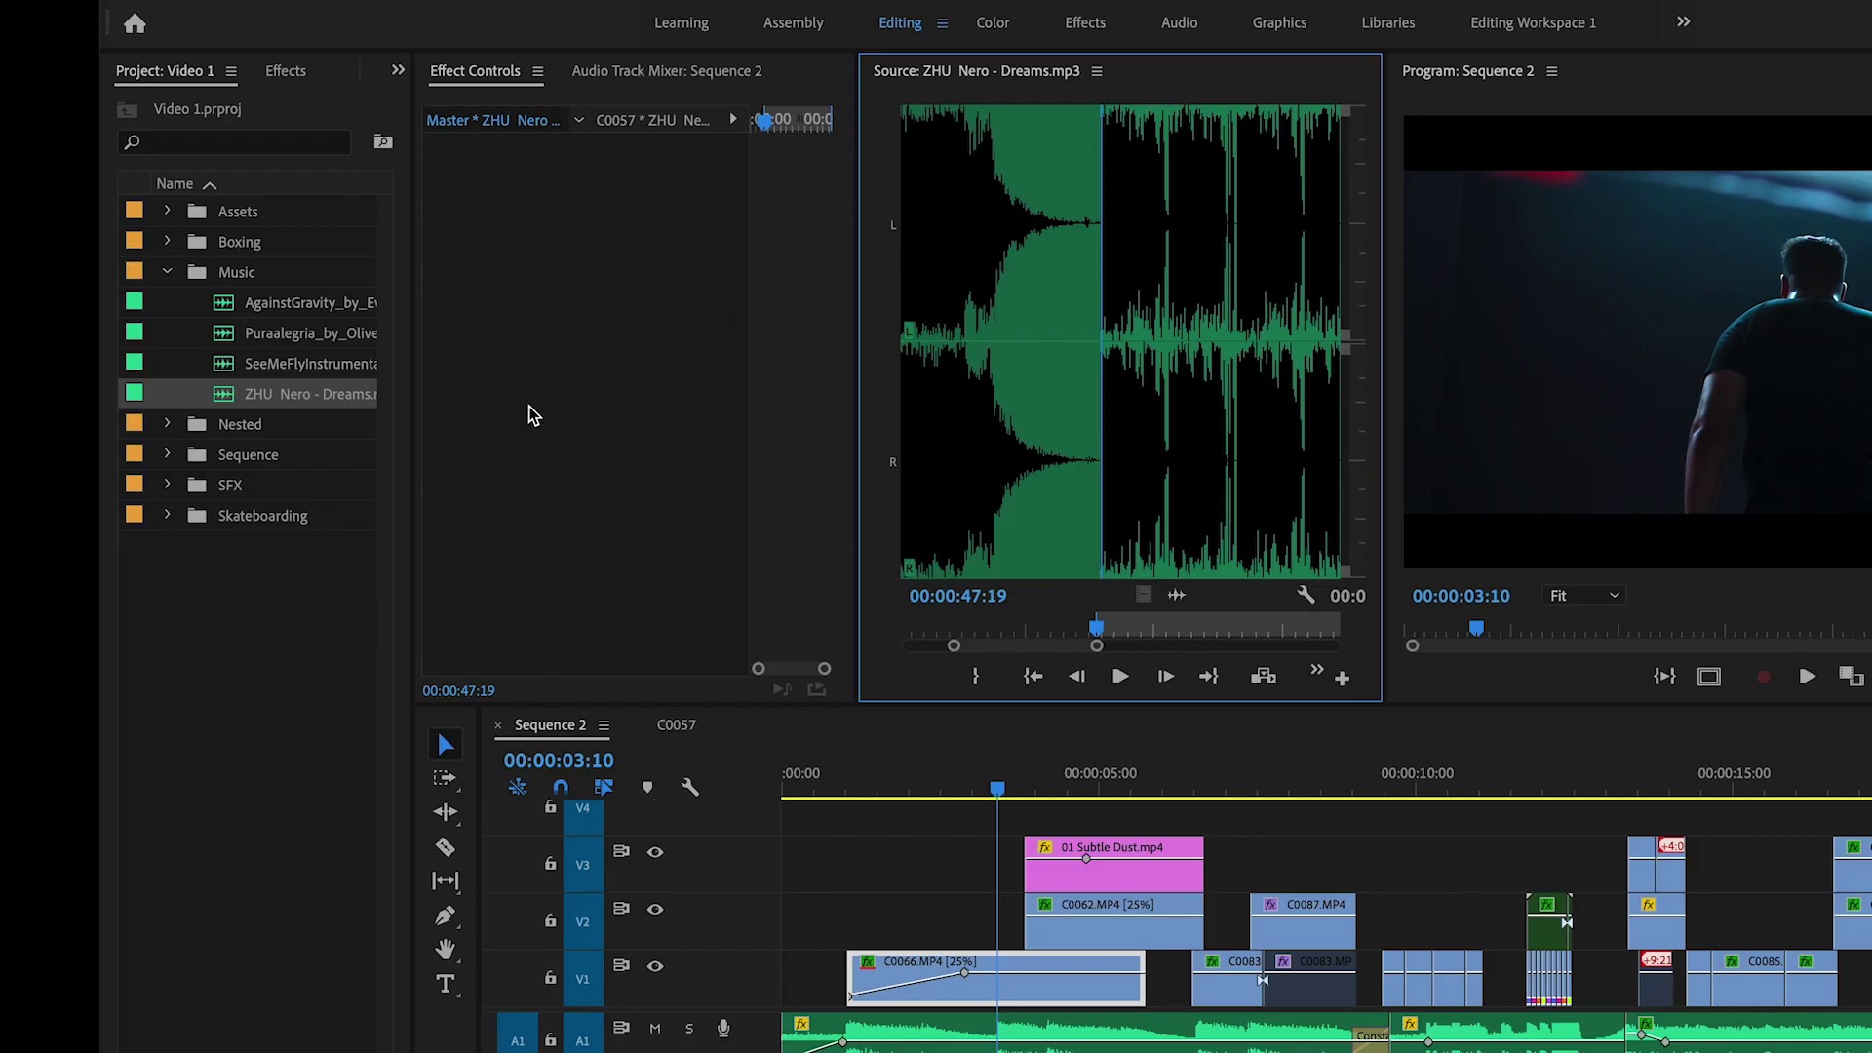
click(168, 274)
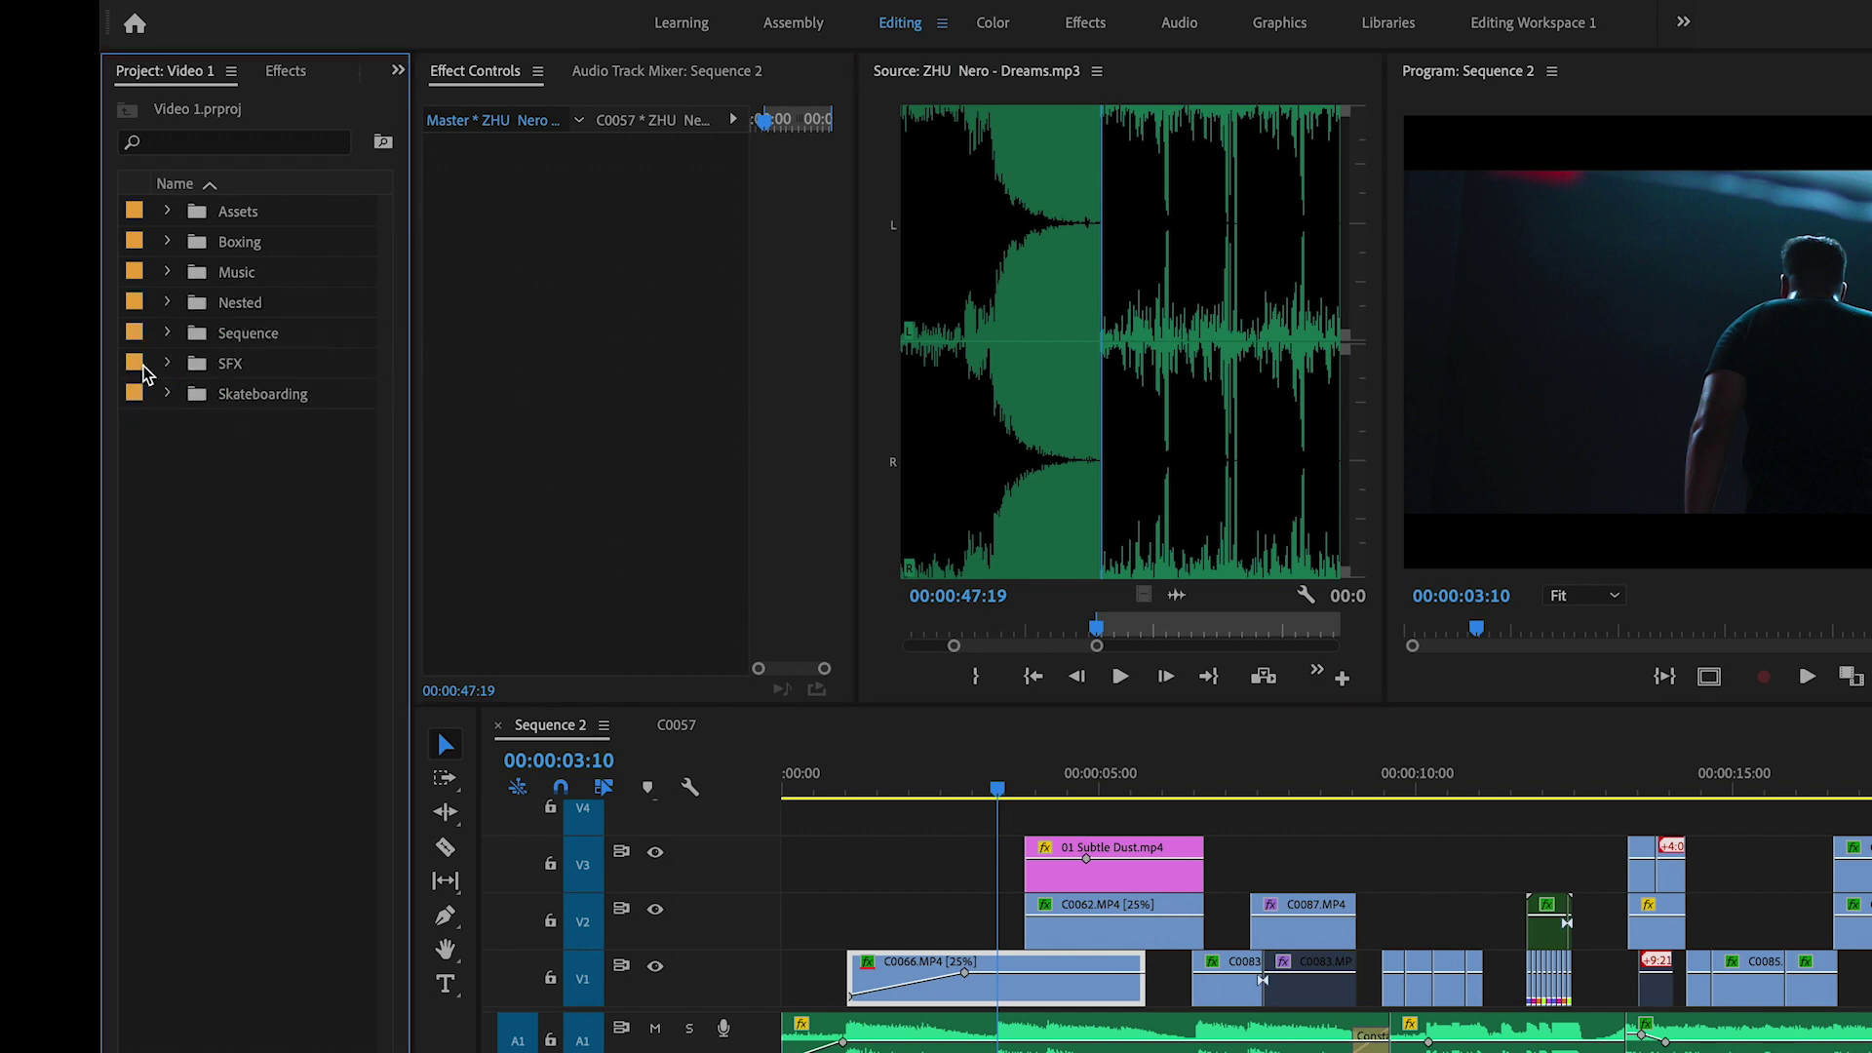
Look through the sound effects stored in the SFX bin and collapse the bin.
click(168, 362)
scroll(244, 624, down, 5)
scroll(232, 731, up, 8)
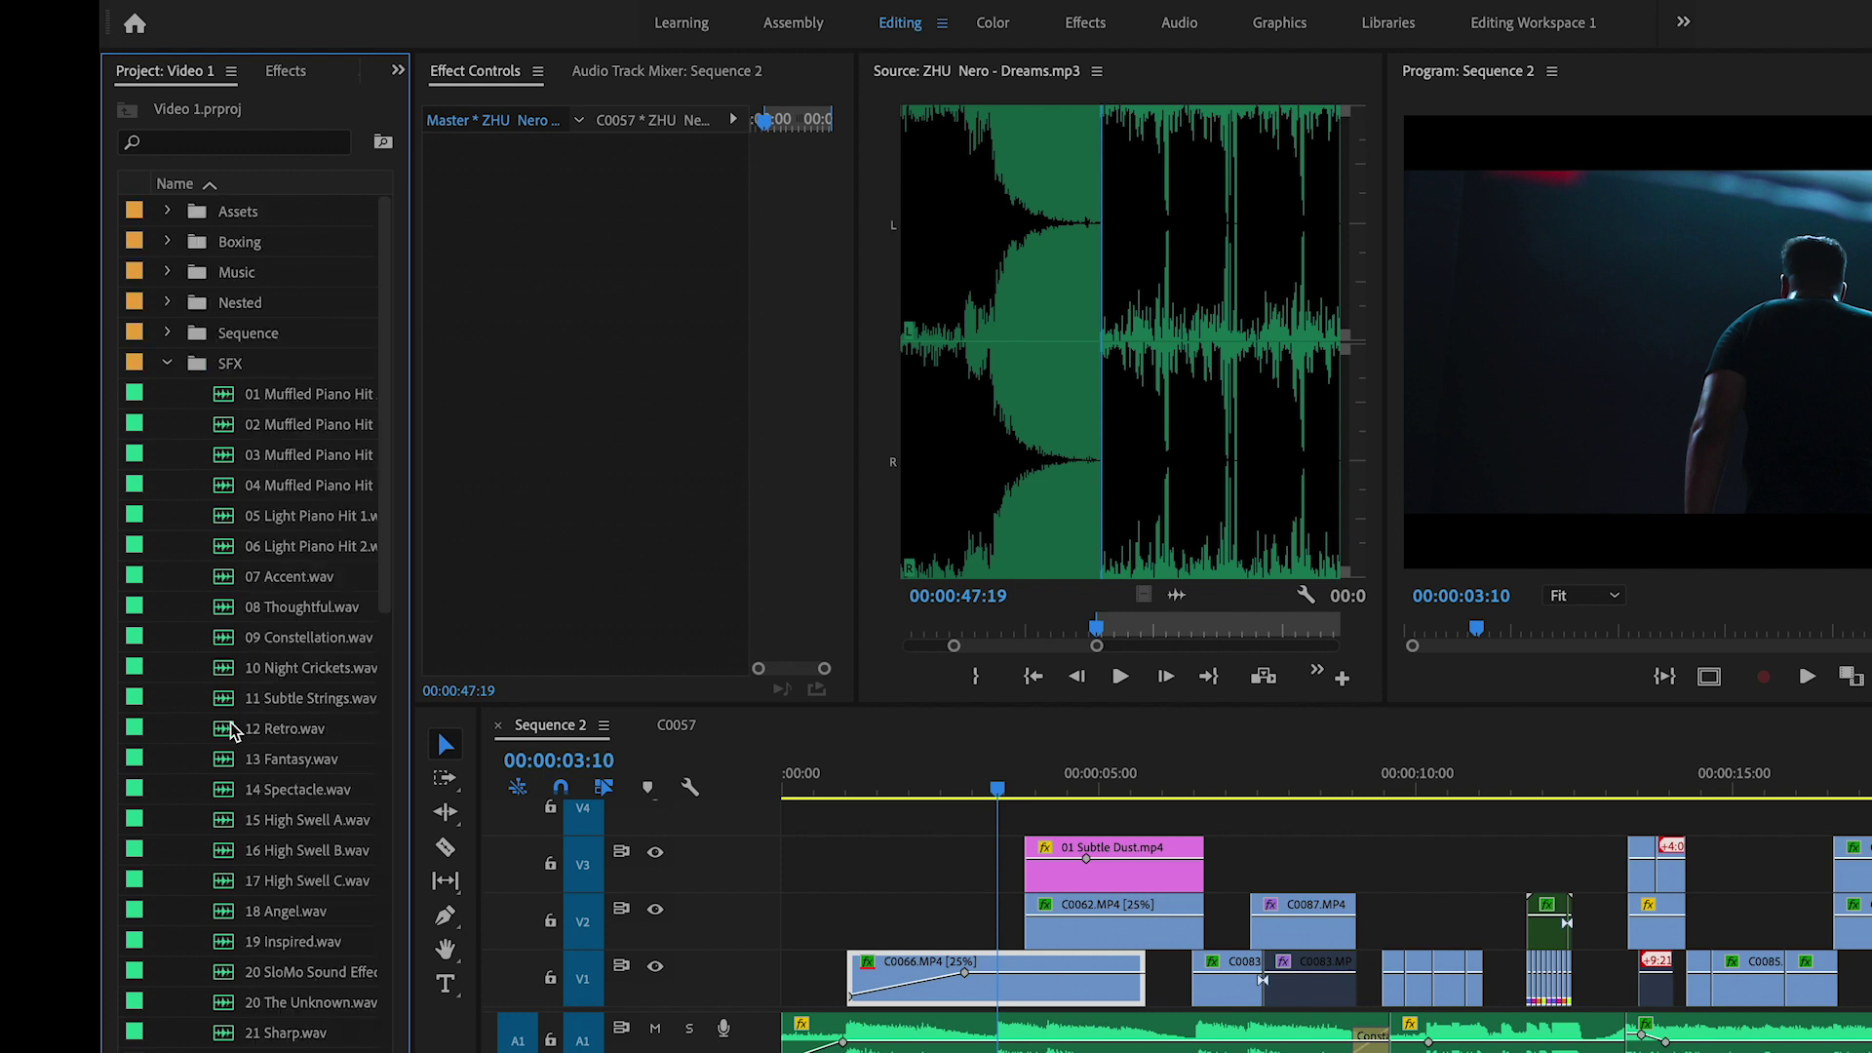
scroll(231, 732, down, 6)
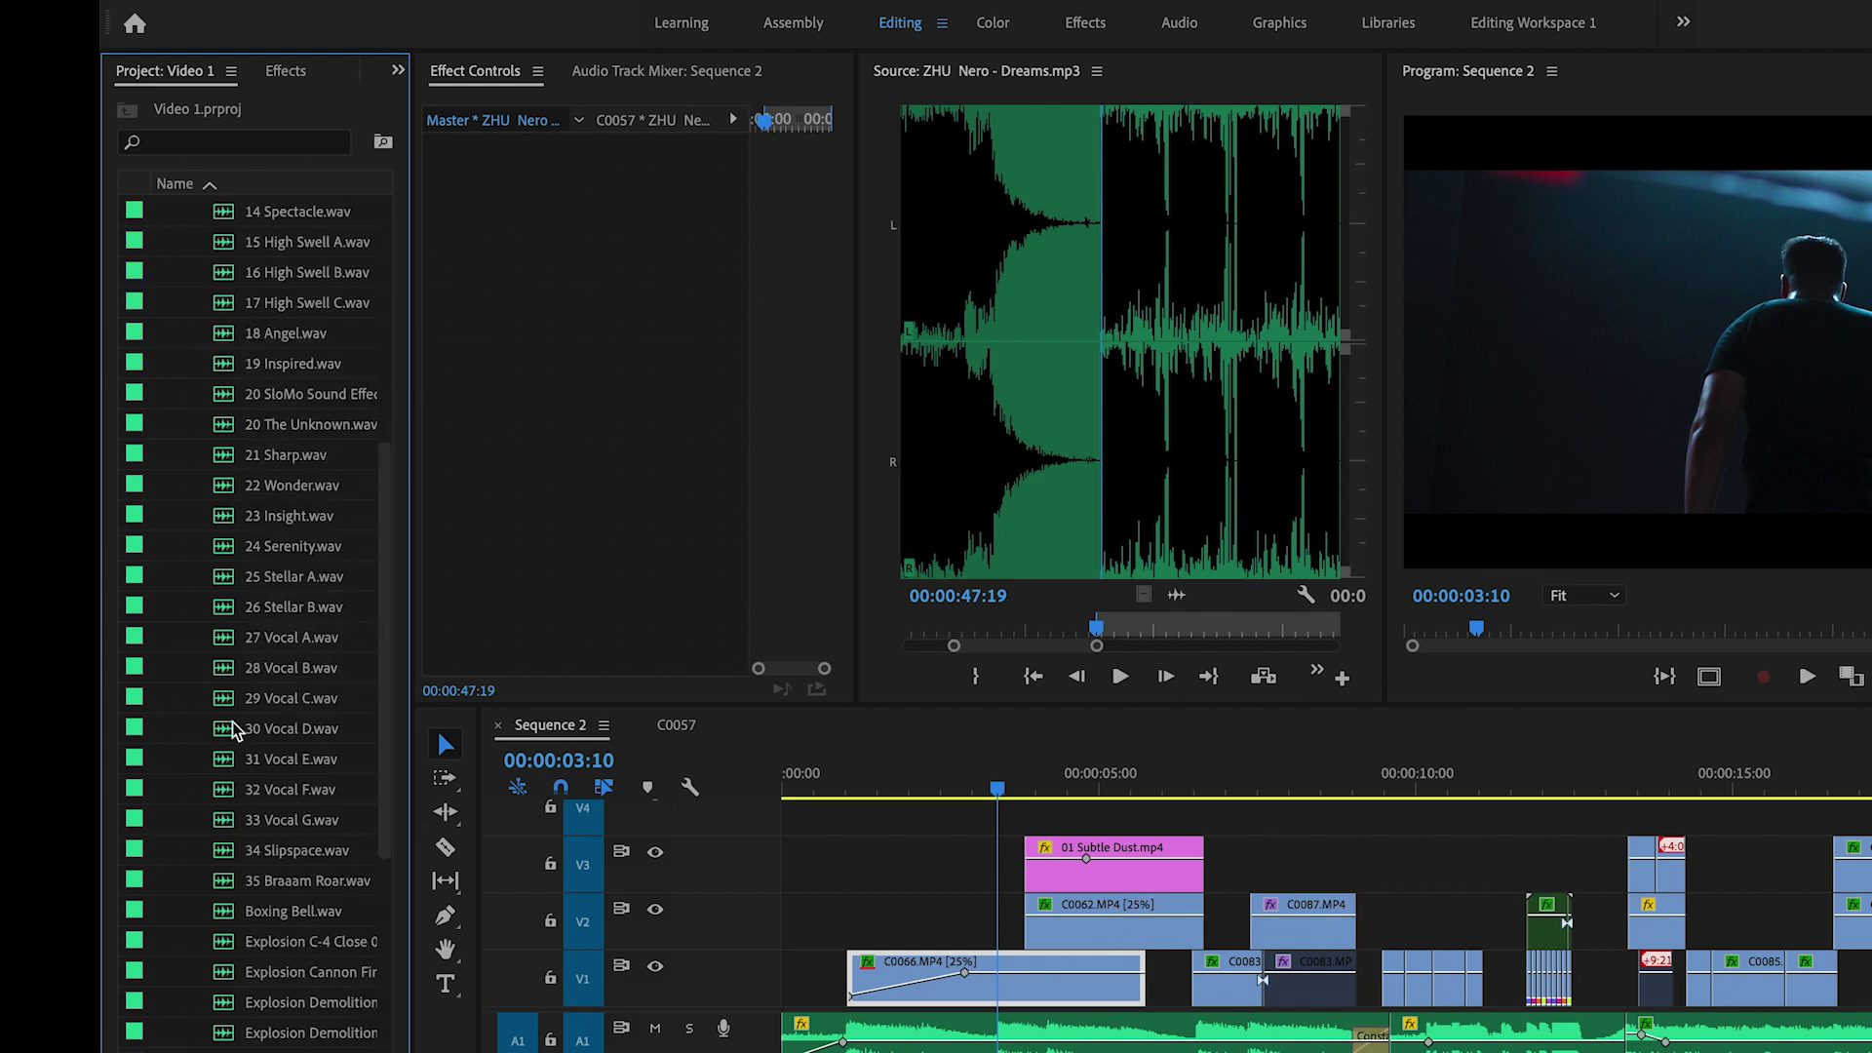
scroll(300, 780, down, 8)
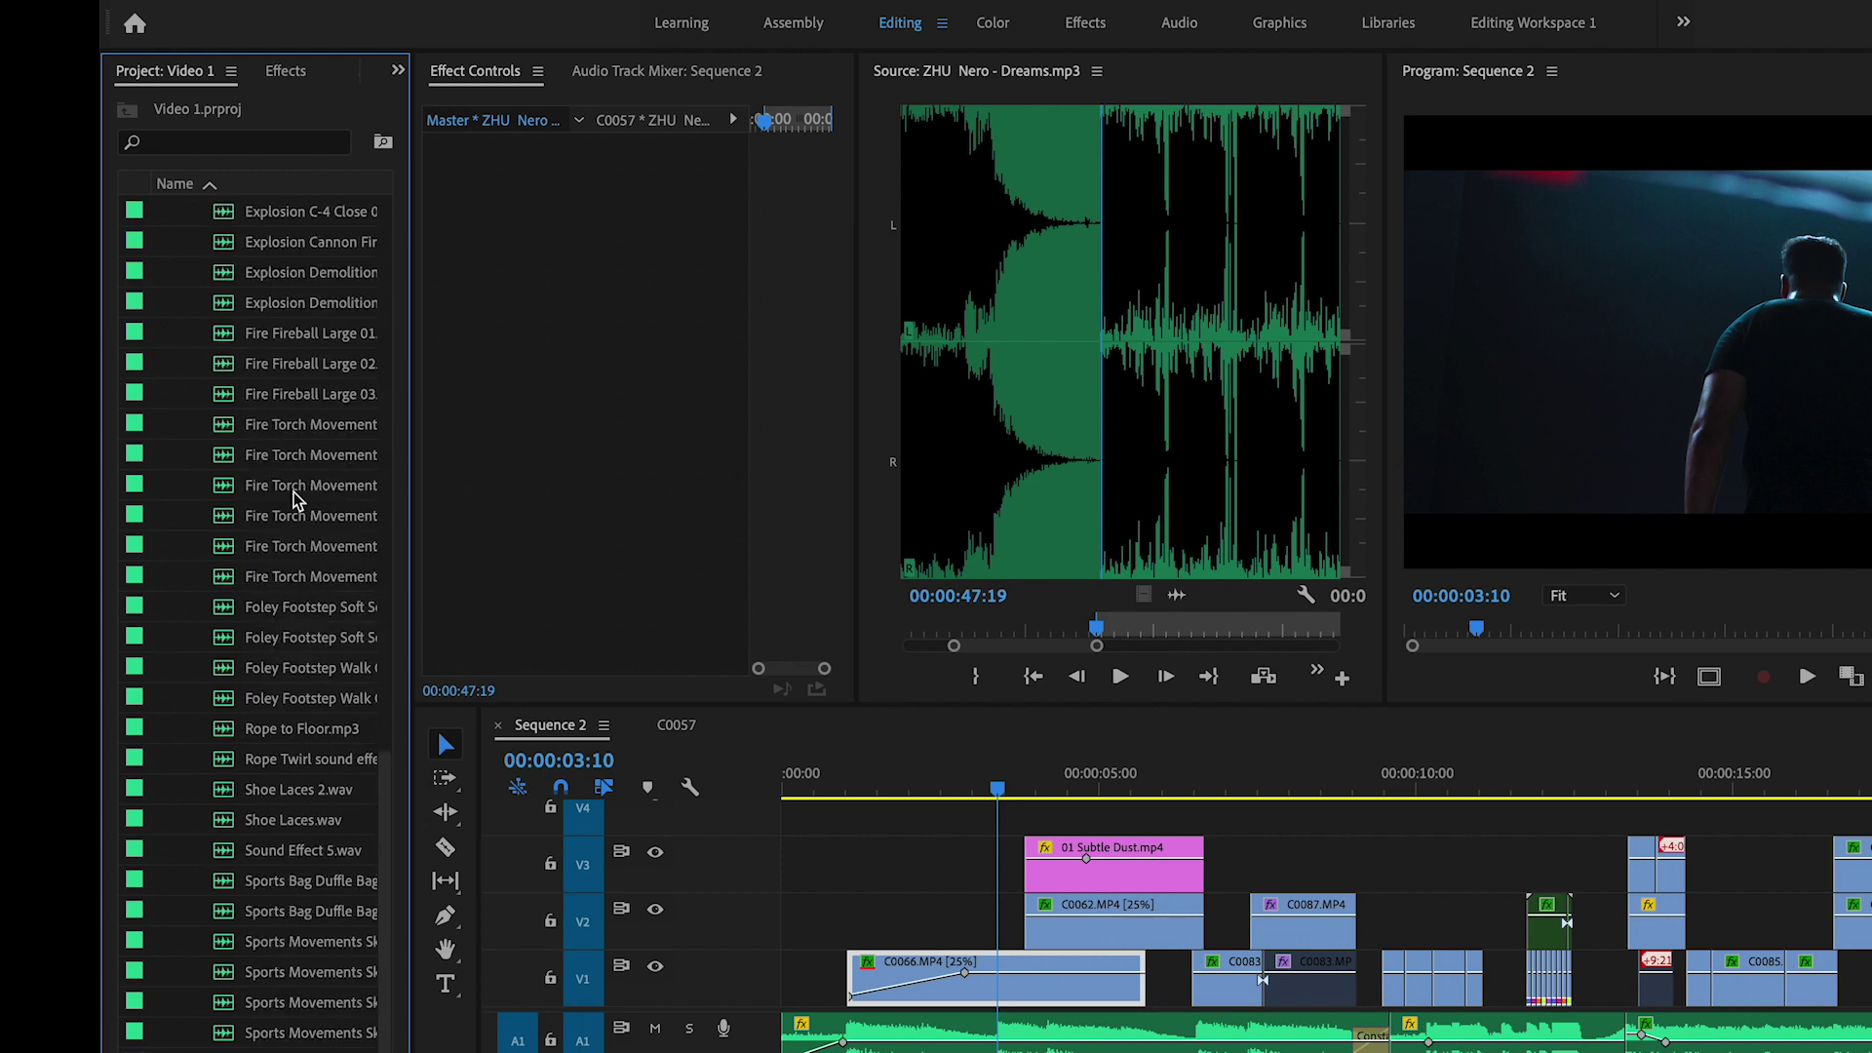
scroll(298, 499, up, 14)
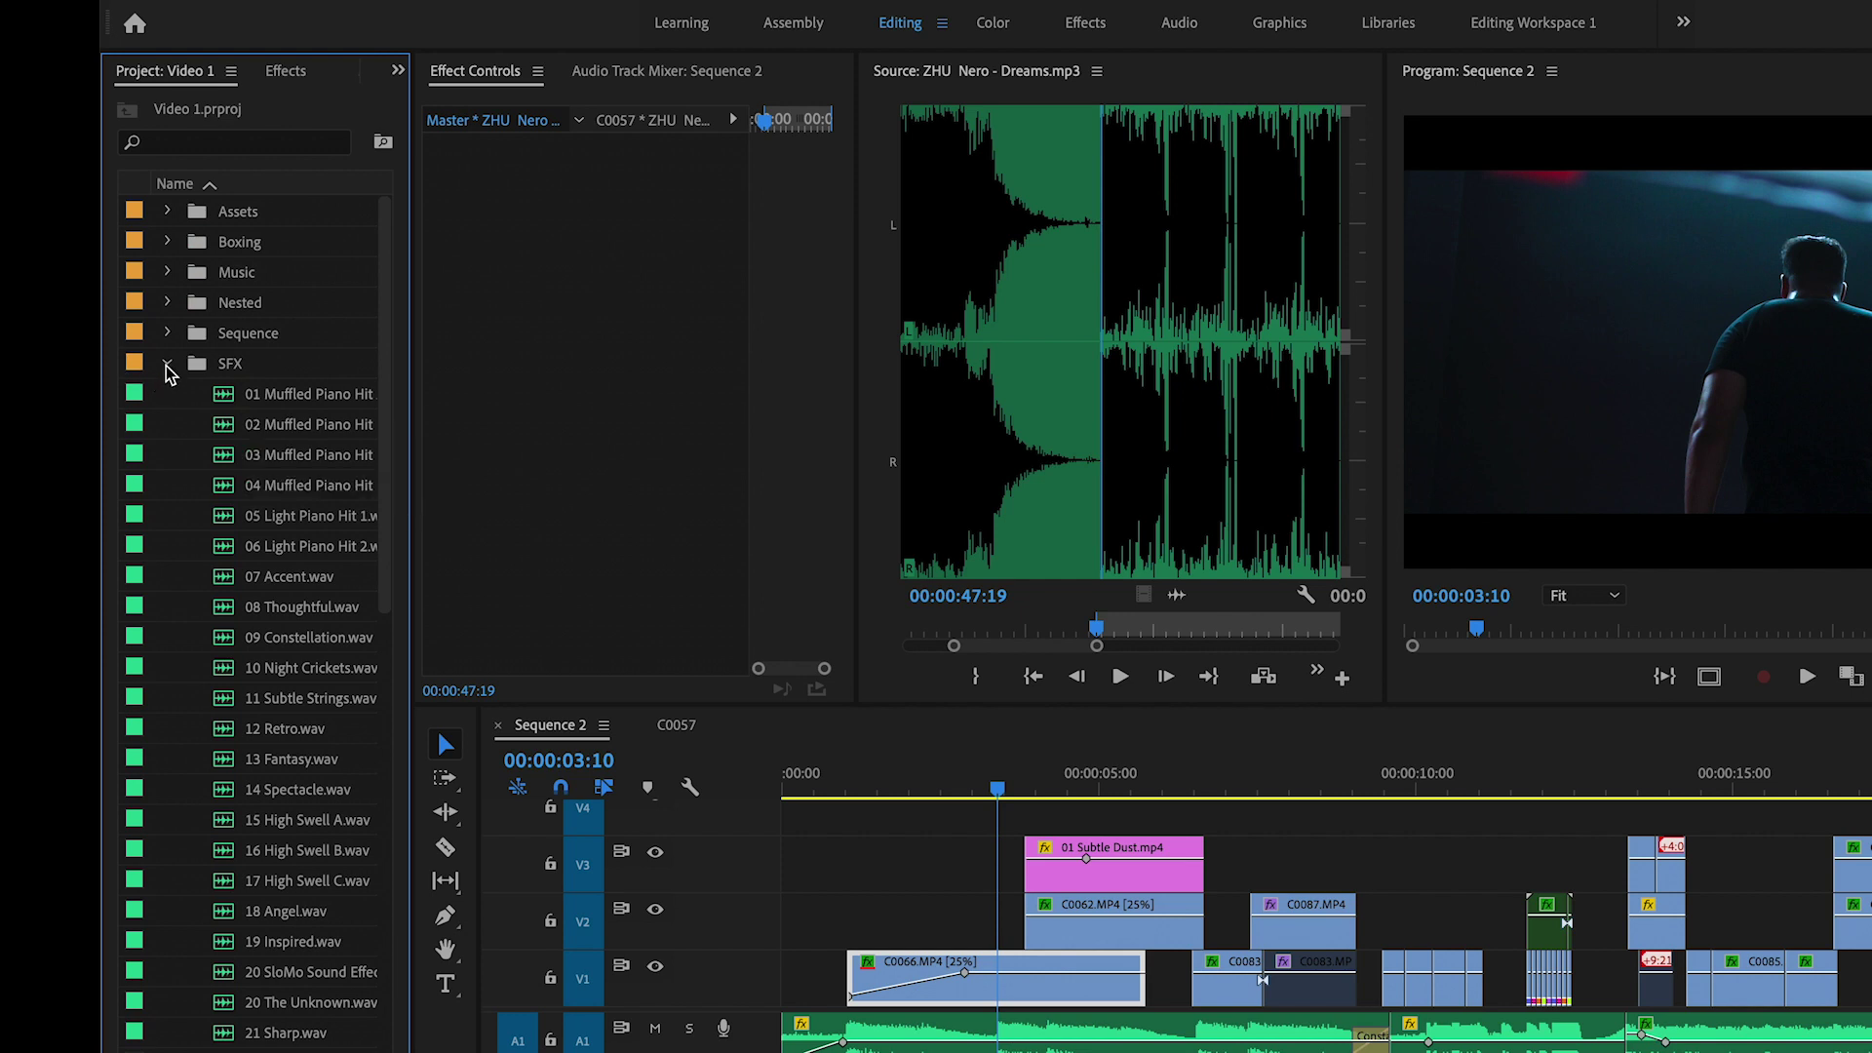
click(168, 367)
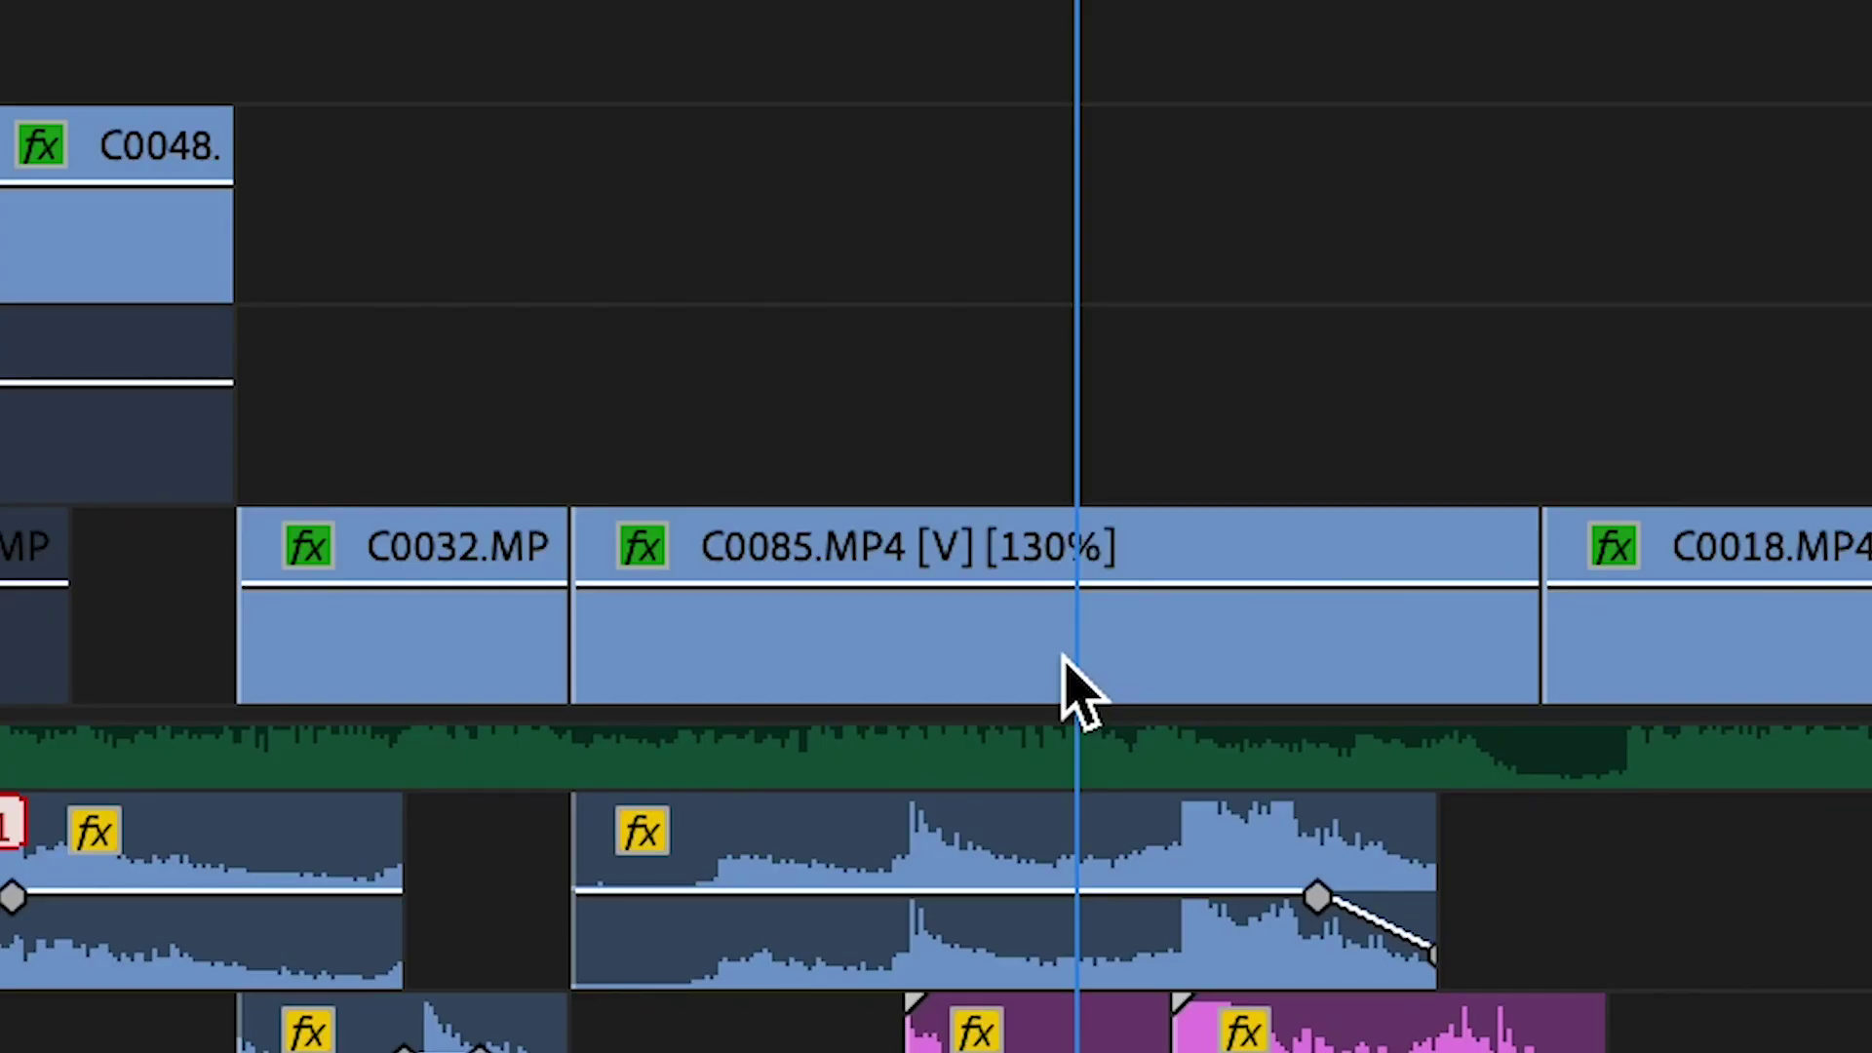
Examine how the video clips, music and sound effects are arranged across the tracks of Sequence 2.
click(1065, 665)
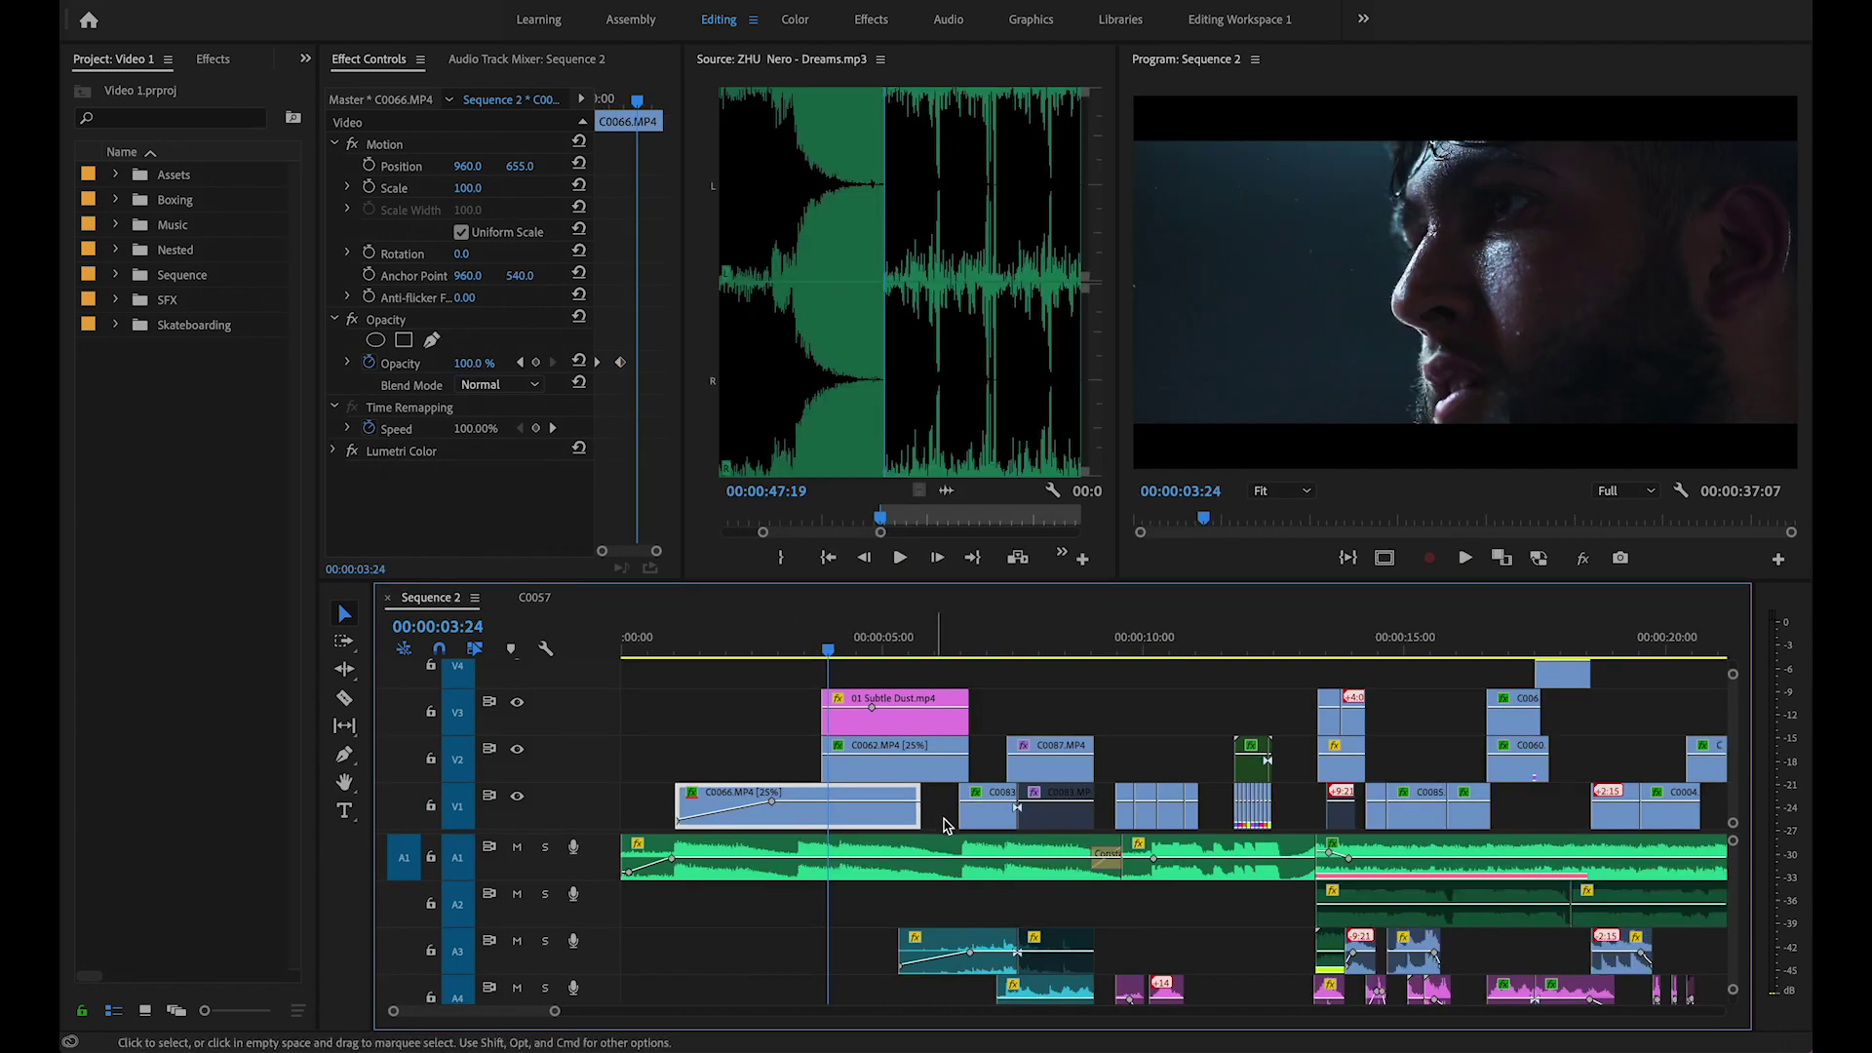
scroll(1102, 860, right, 10)
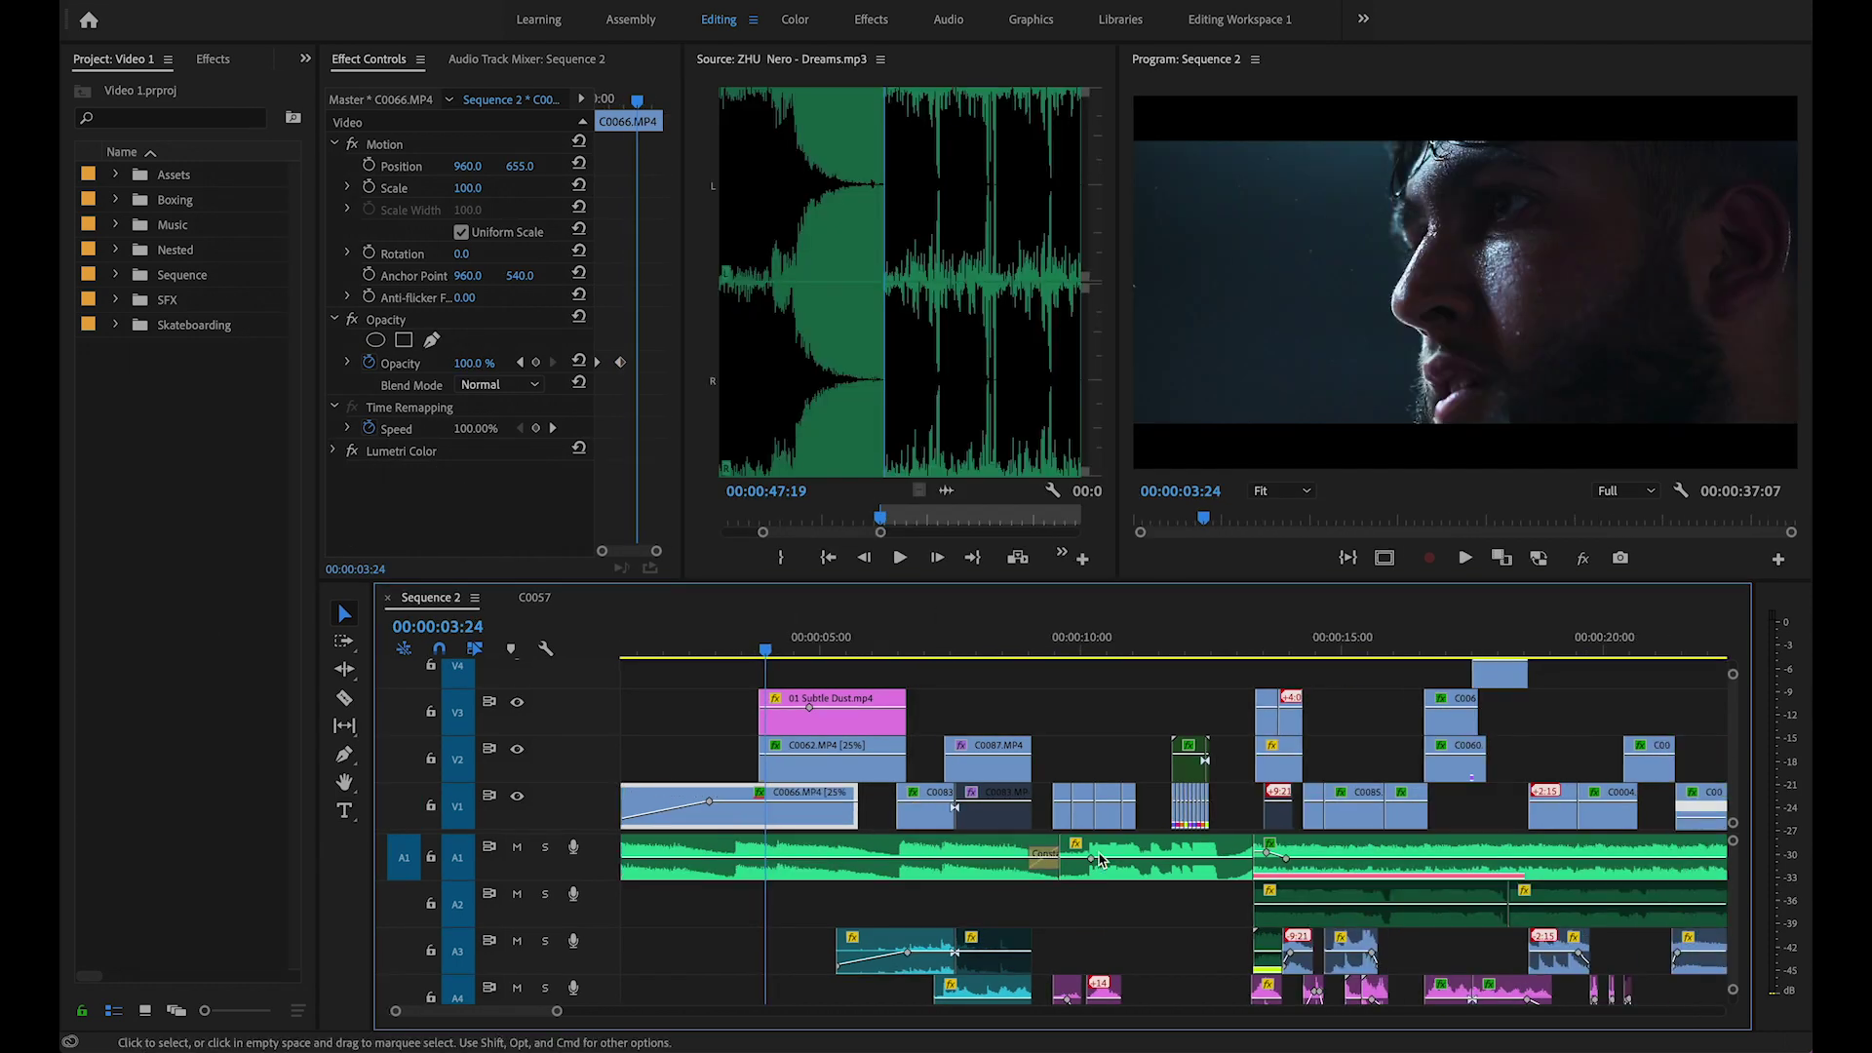
scroll(1087, 850, left, 10)
scroll(792, 922, down, 2)
scroll(792, 920, down, 4)
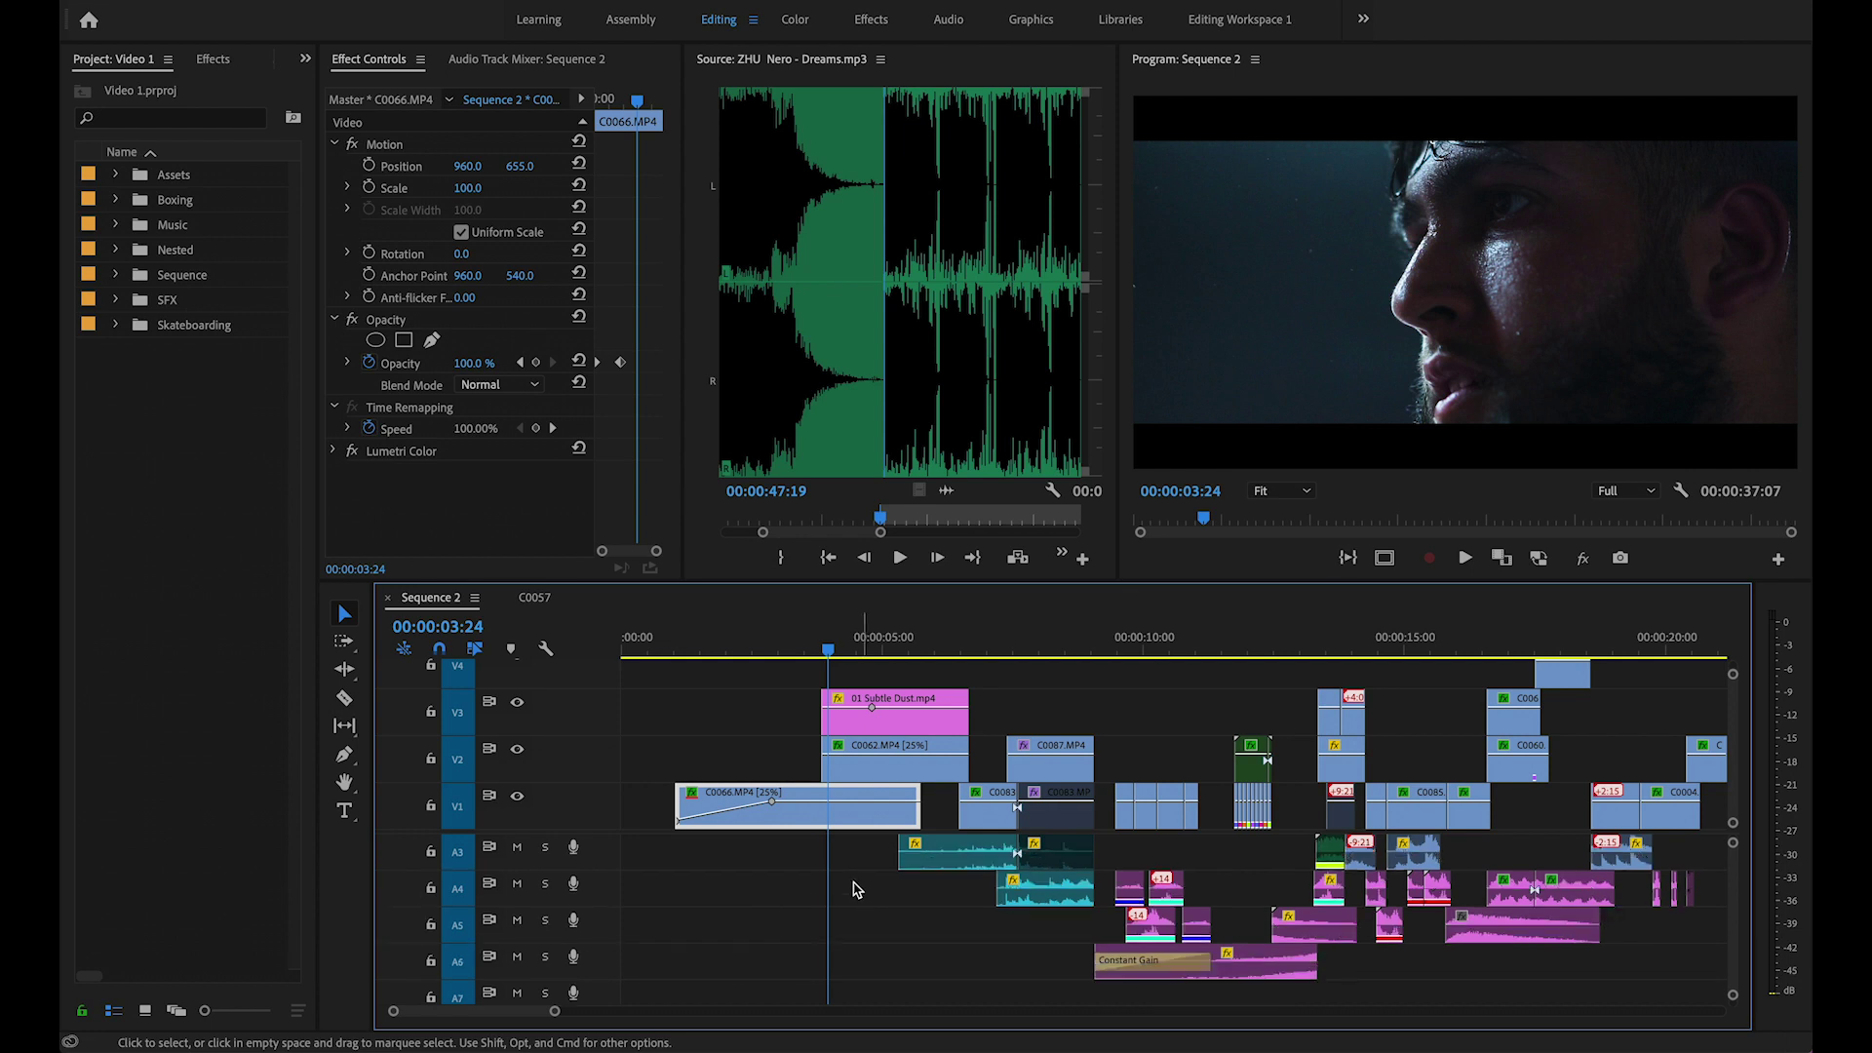
scroll(877, 903, up, 4)
scroll(953, 715, down, 1)
scroll(903, 909, right, 2)
scroll(881, 895, left, 2)
scroll(888, 888, up, 1)
scroll(1092, 892, right, 1)
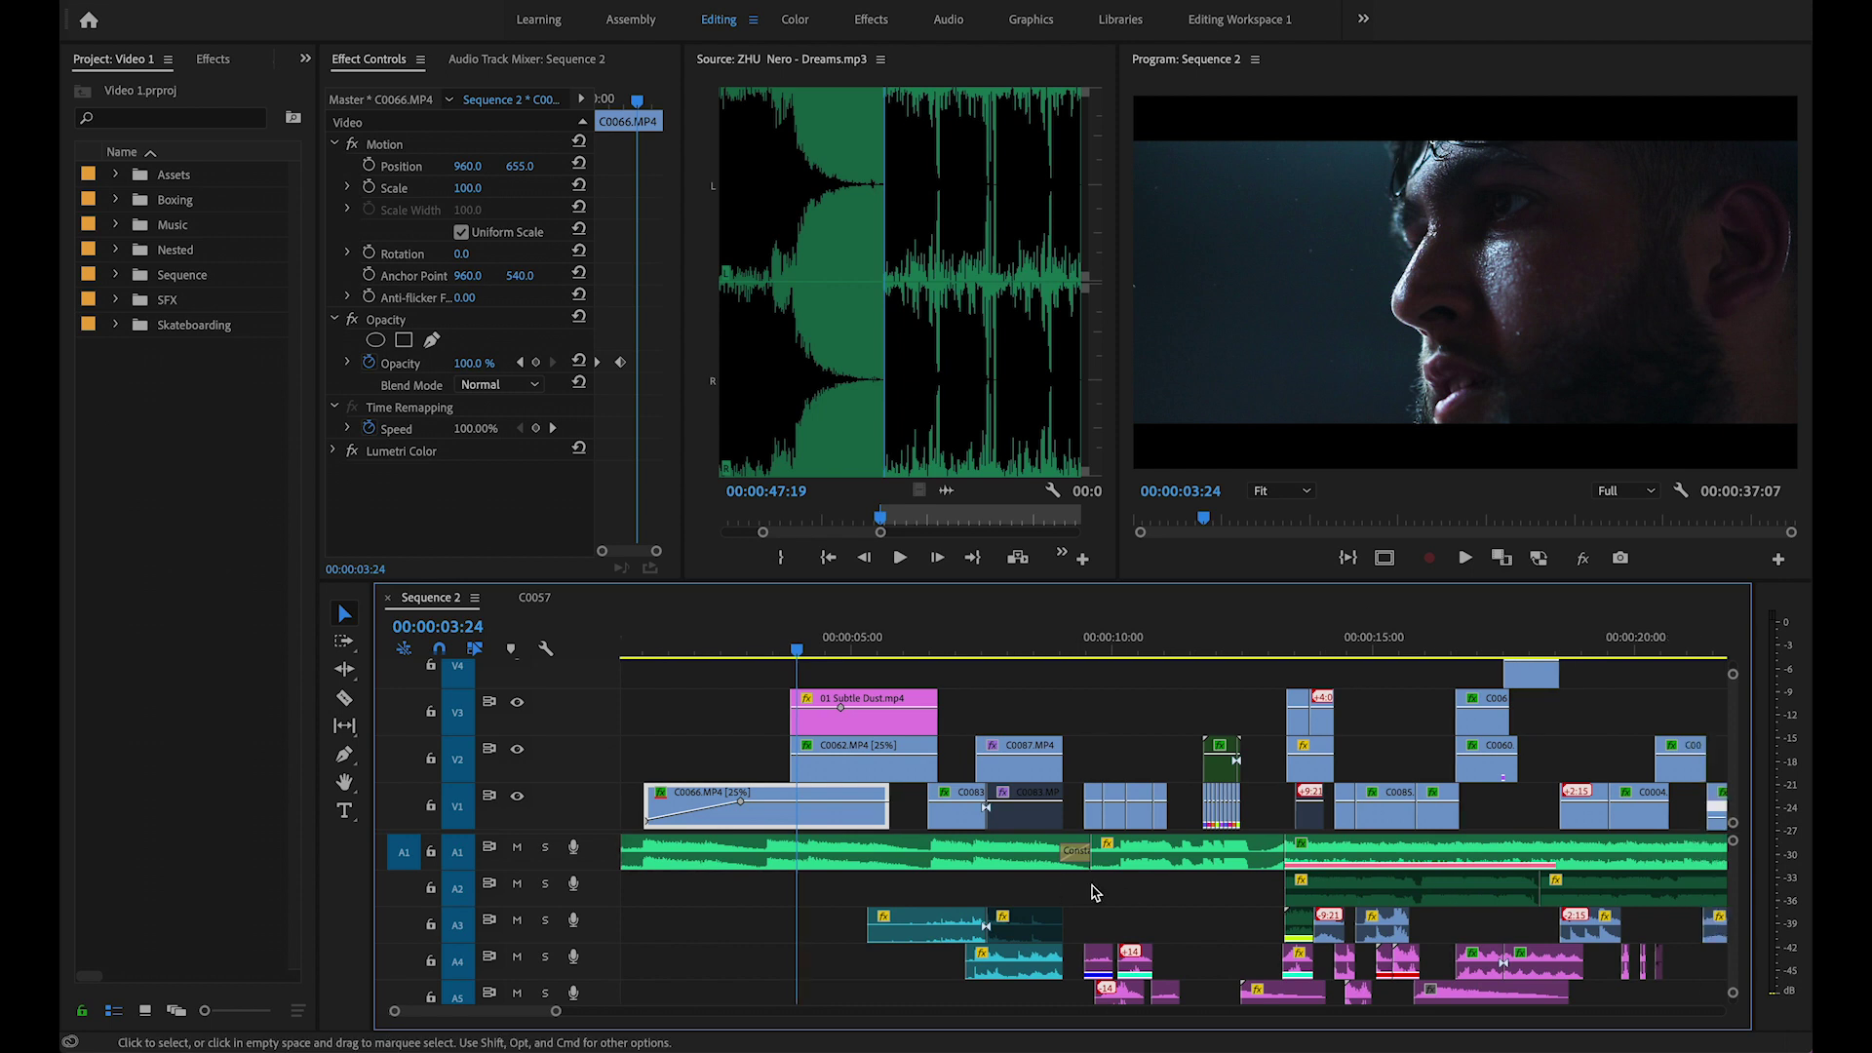
scroll(1092, 892, right, 10)
scroll(978, 890, left, 10)
scroll(806, 943, down, 1)
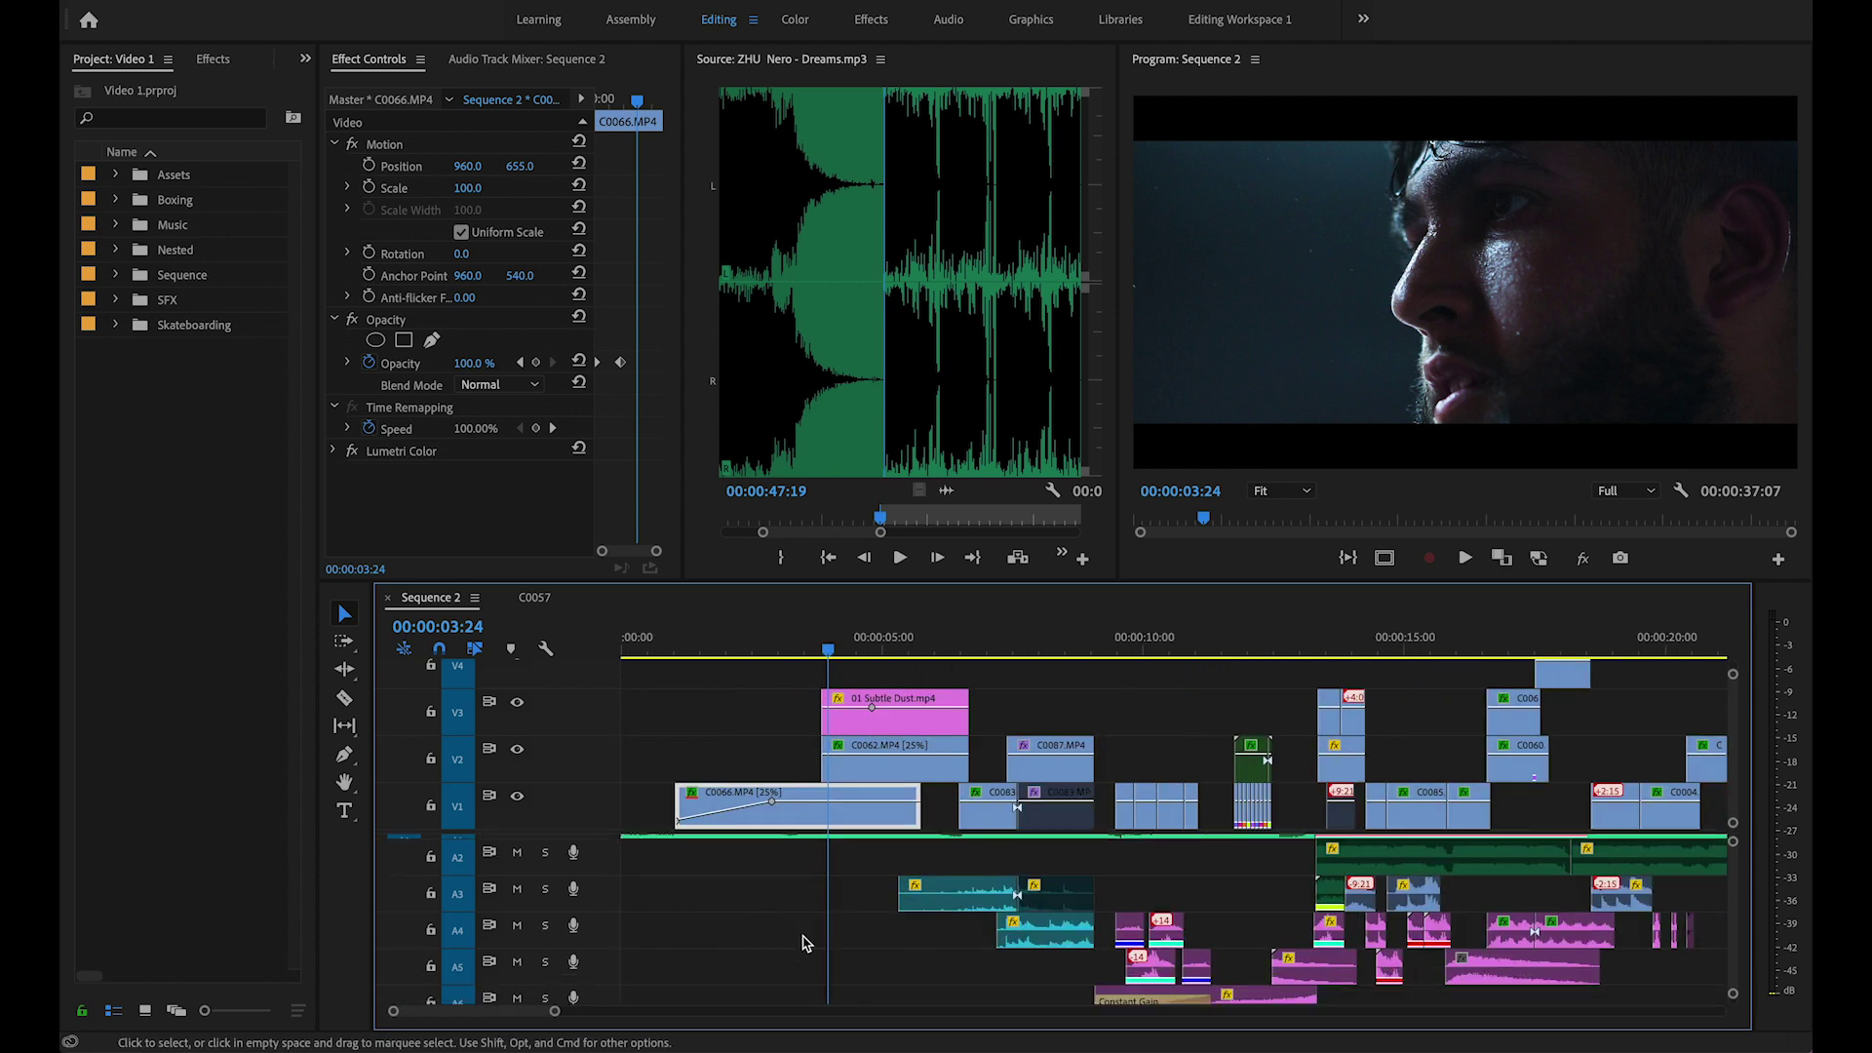
scroll(809, 943, down, 3)
scroll(914, 903, up, 2)
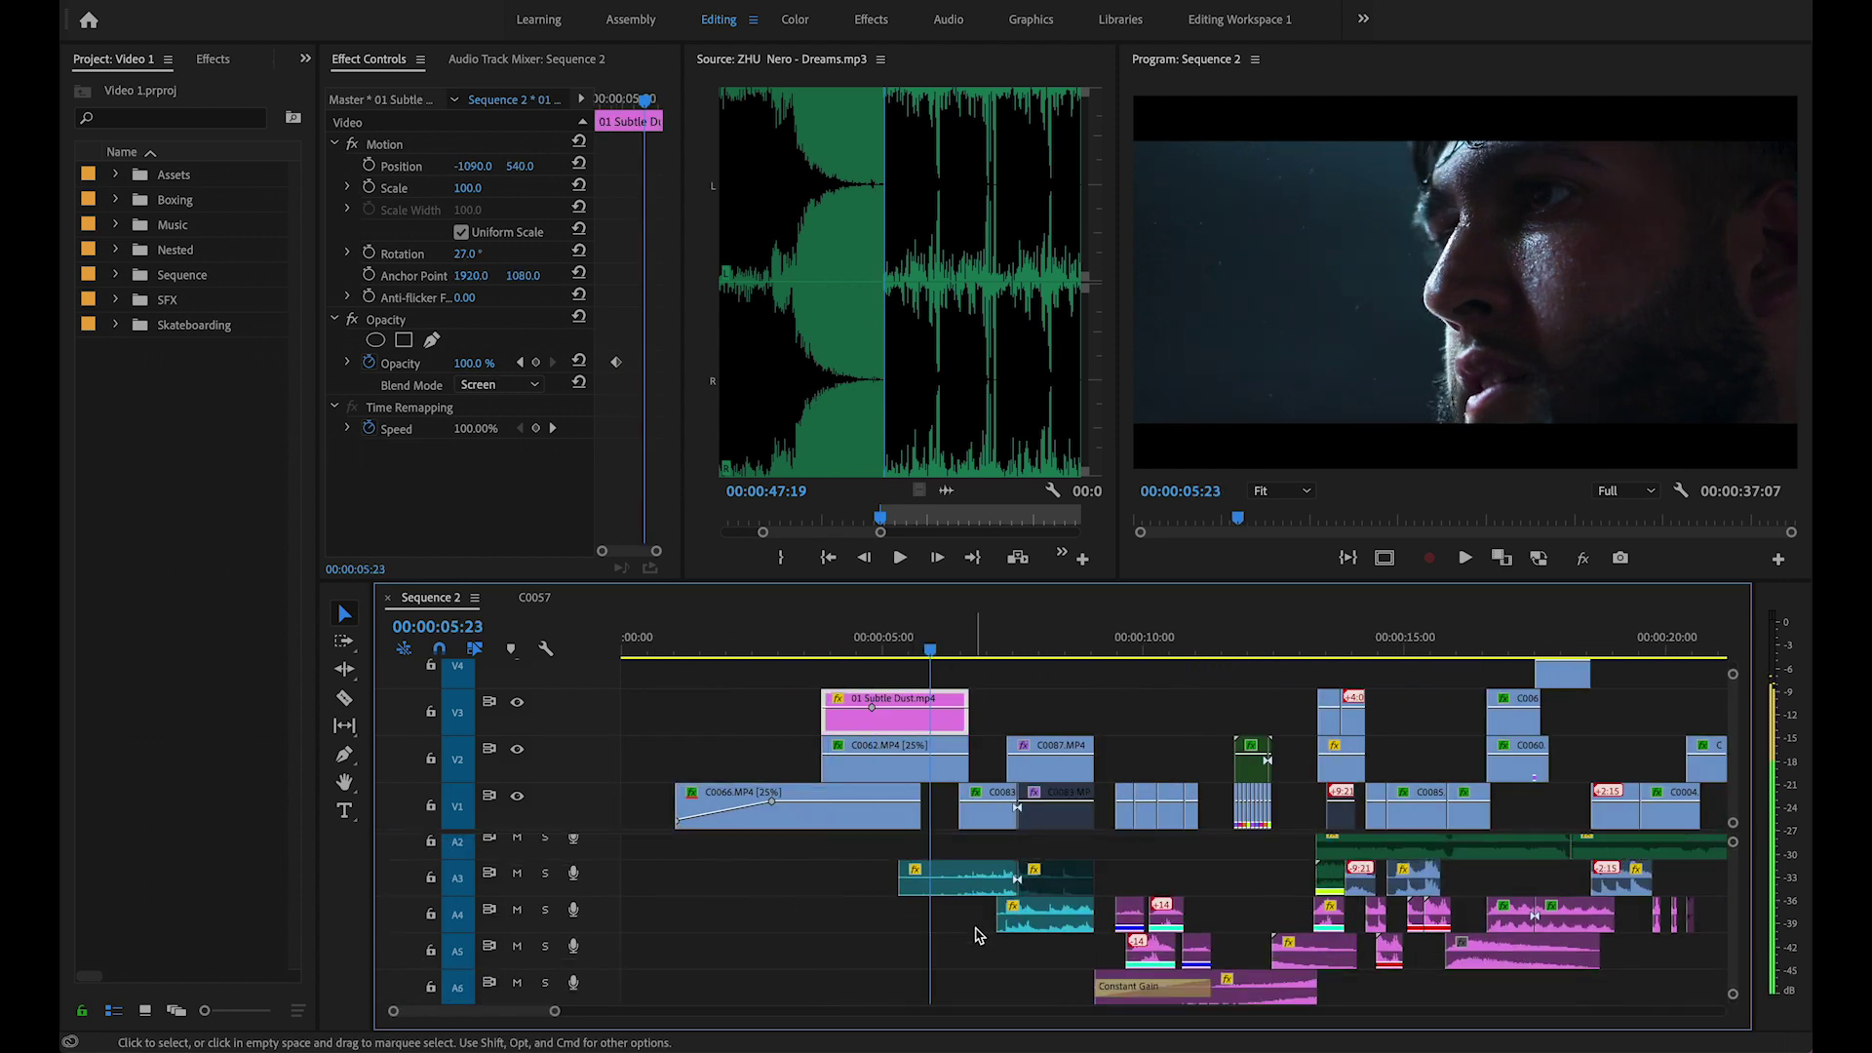
Move the playhead to 00:00:07:04 and select the first group of sound clips on tracks A3 and A4.
key(Down)
scroll(839, 898, down, 1)
click(848, 905)
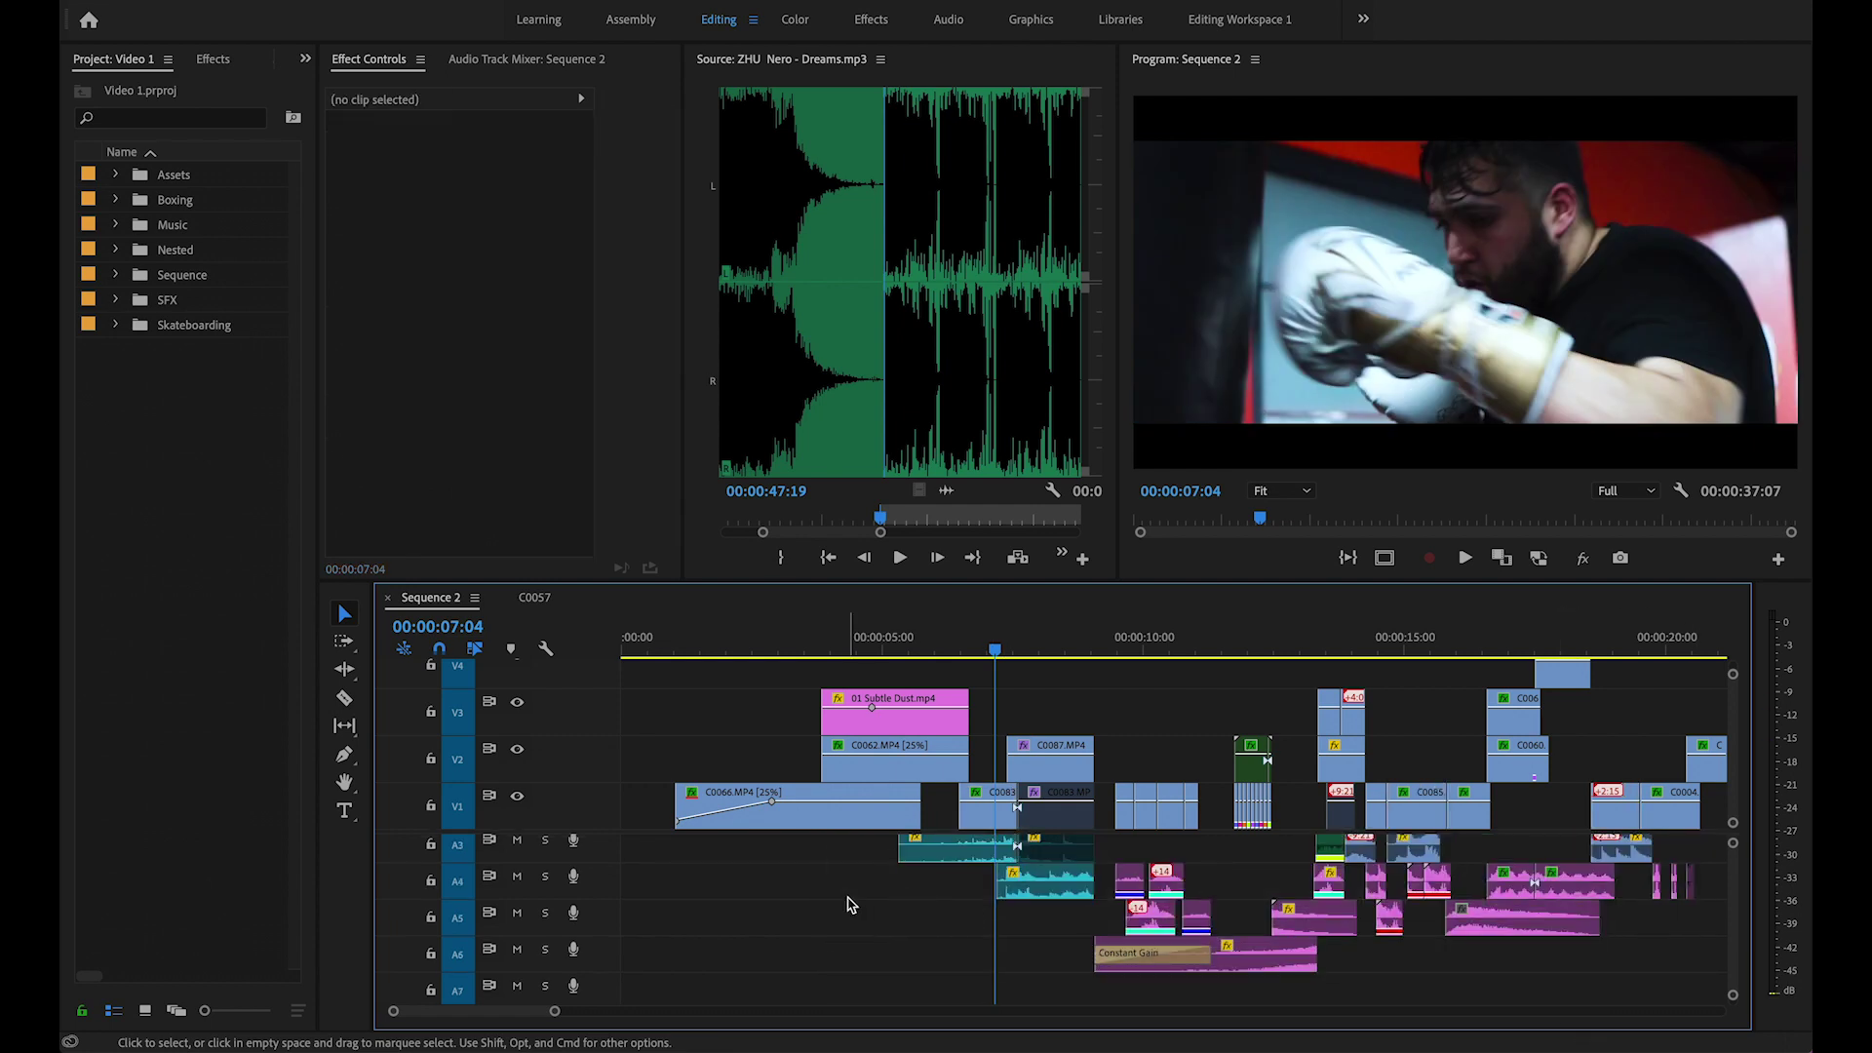
scroll(848, 905, up, 1)
drag(848, 912, 1063, 883)
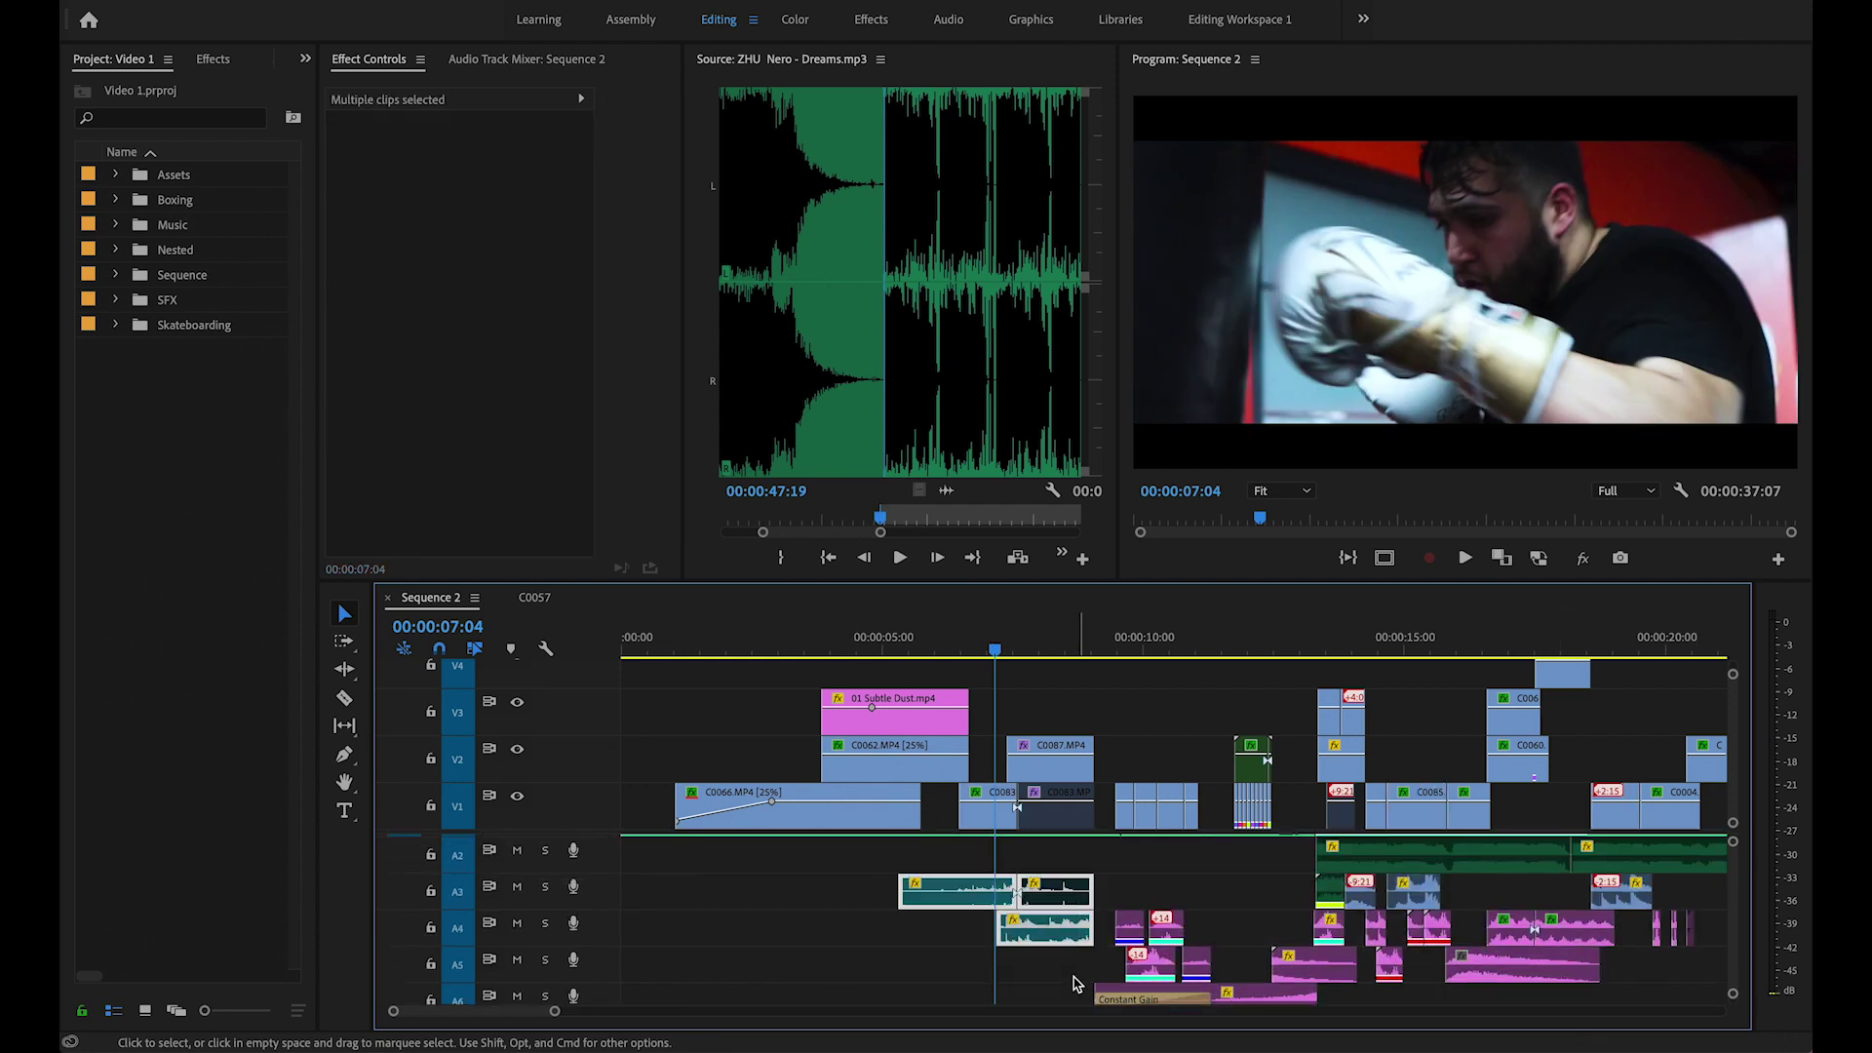
Select in turn the C0083 audio on A3, its C0083 video on V1, the sound below on A4 and the C0087 video on V2.
click(983, 863)
click(988, 871)
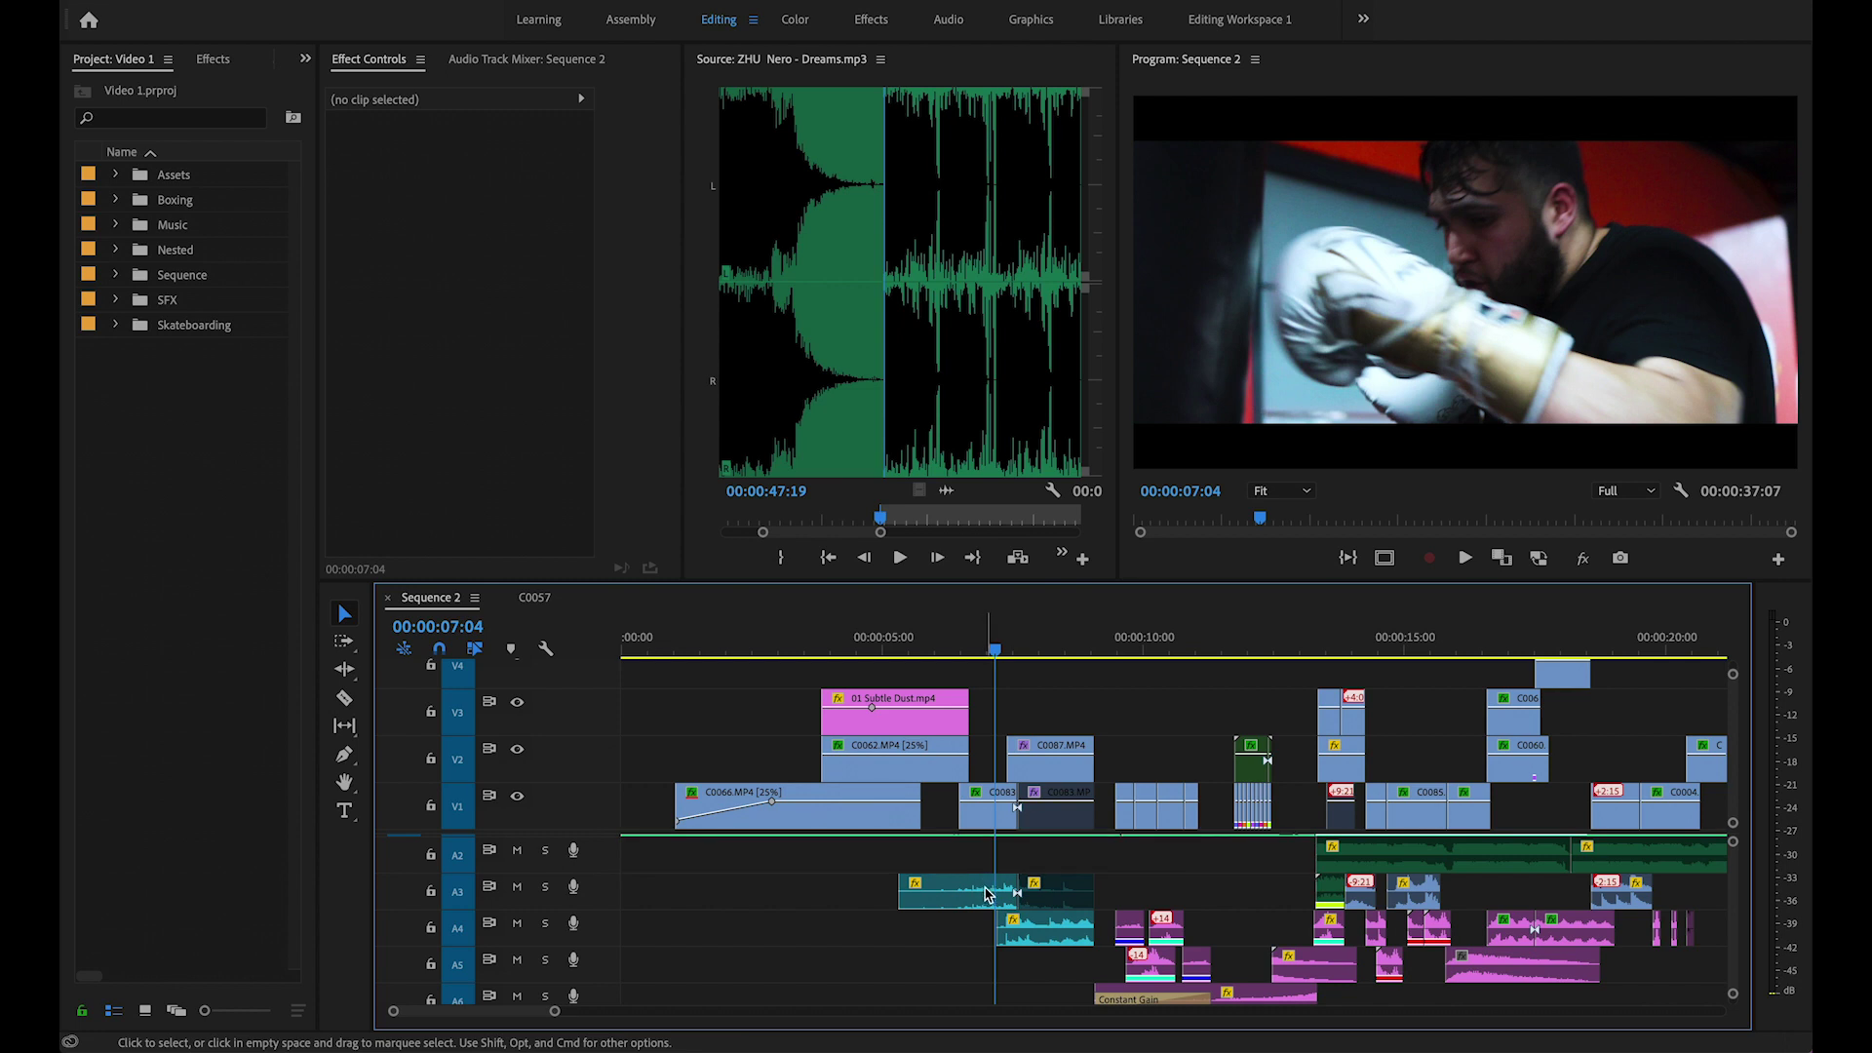
click(988, 894)
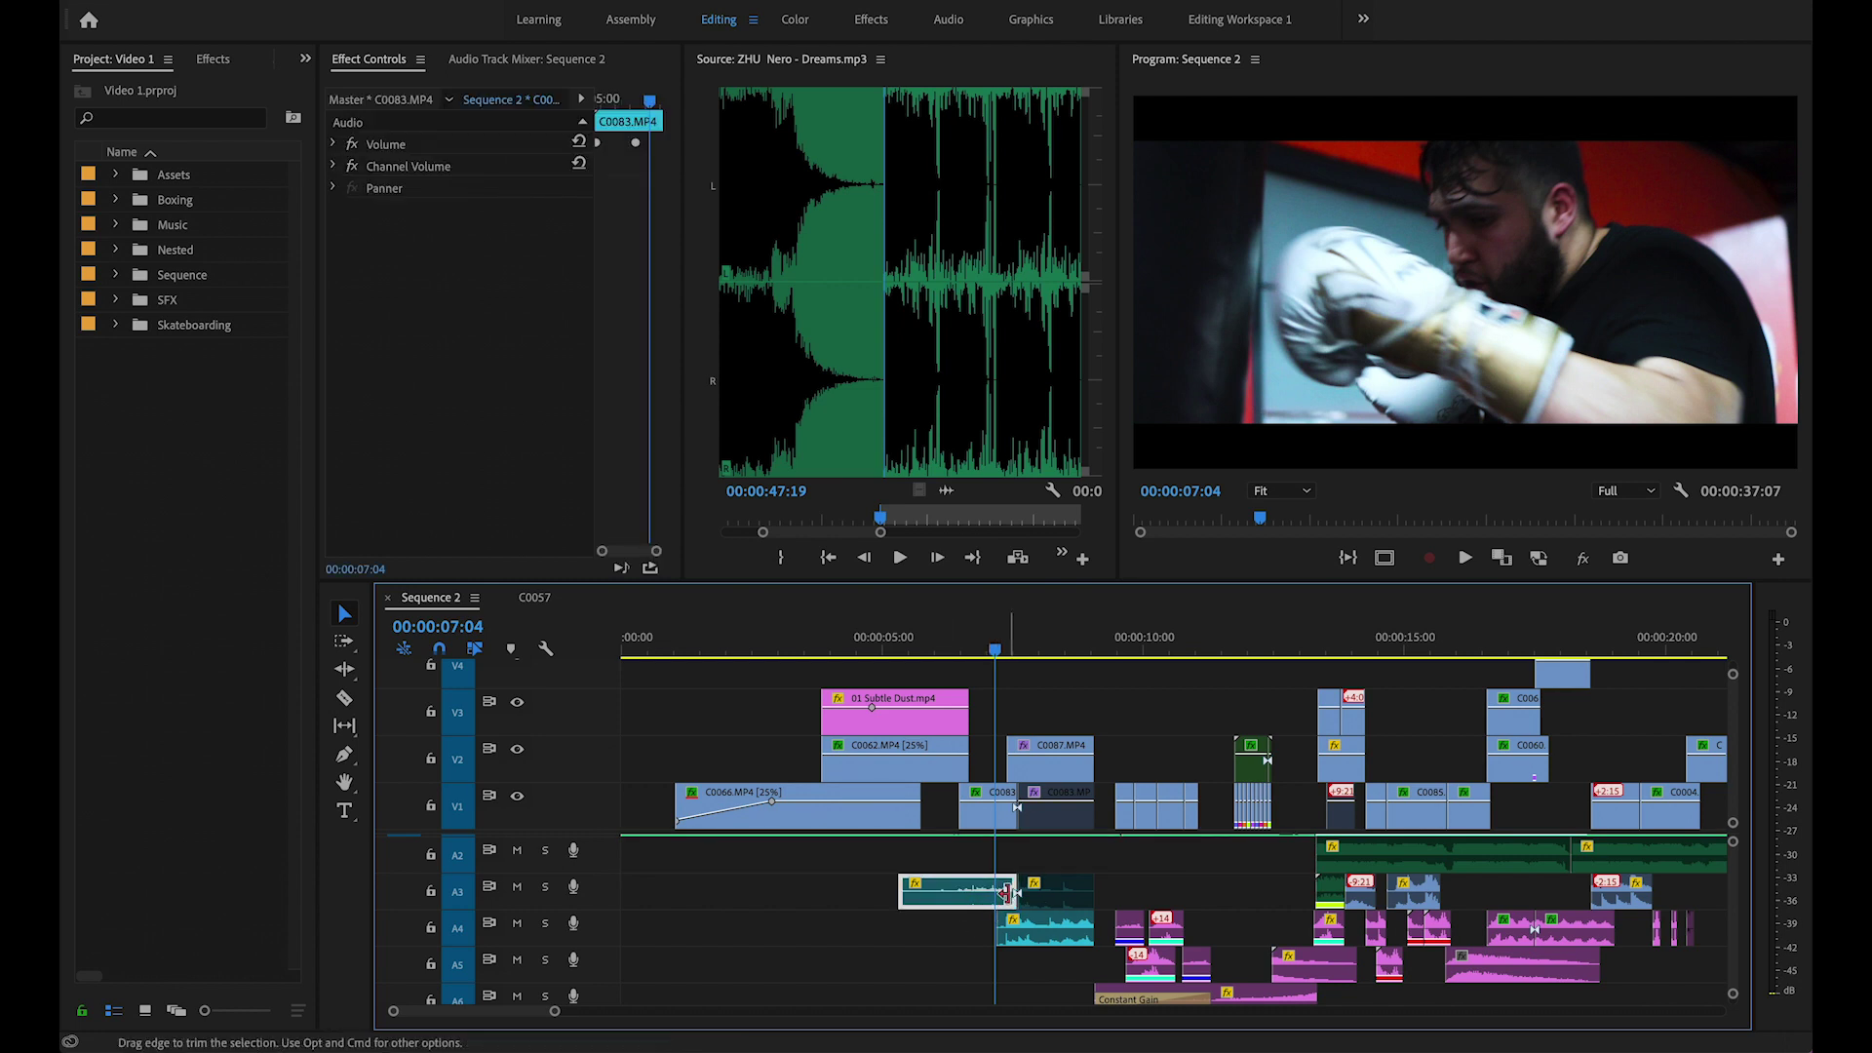
click(1002, 816)
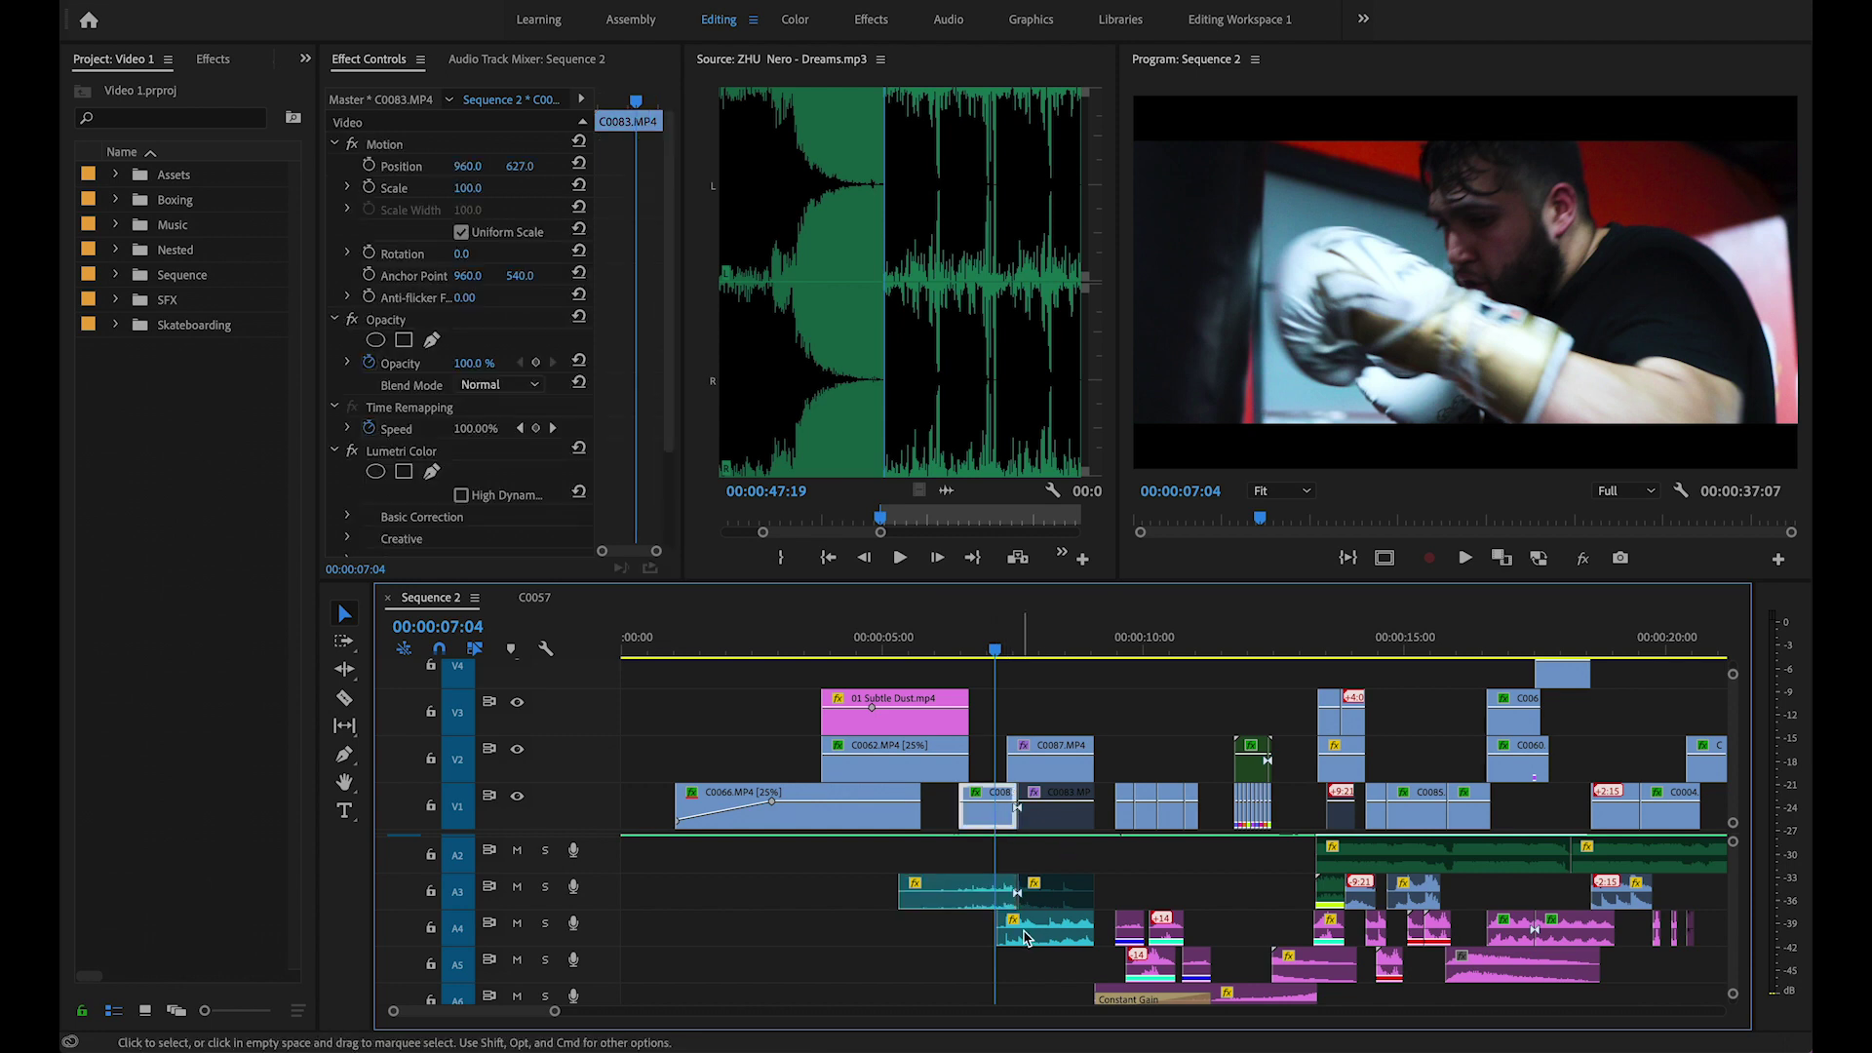
click(1072, 928)
click(1066, 771)
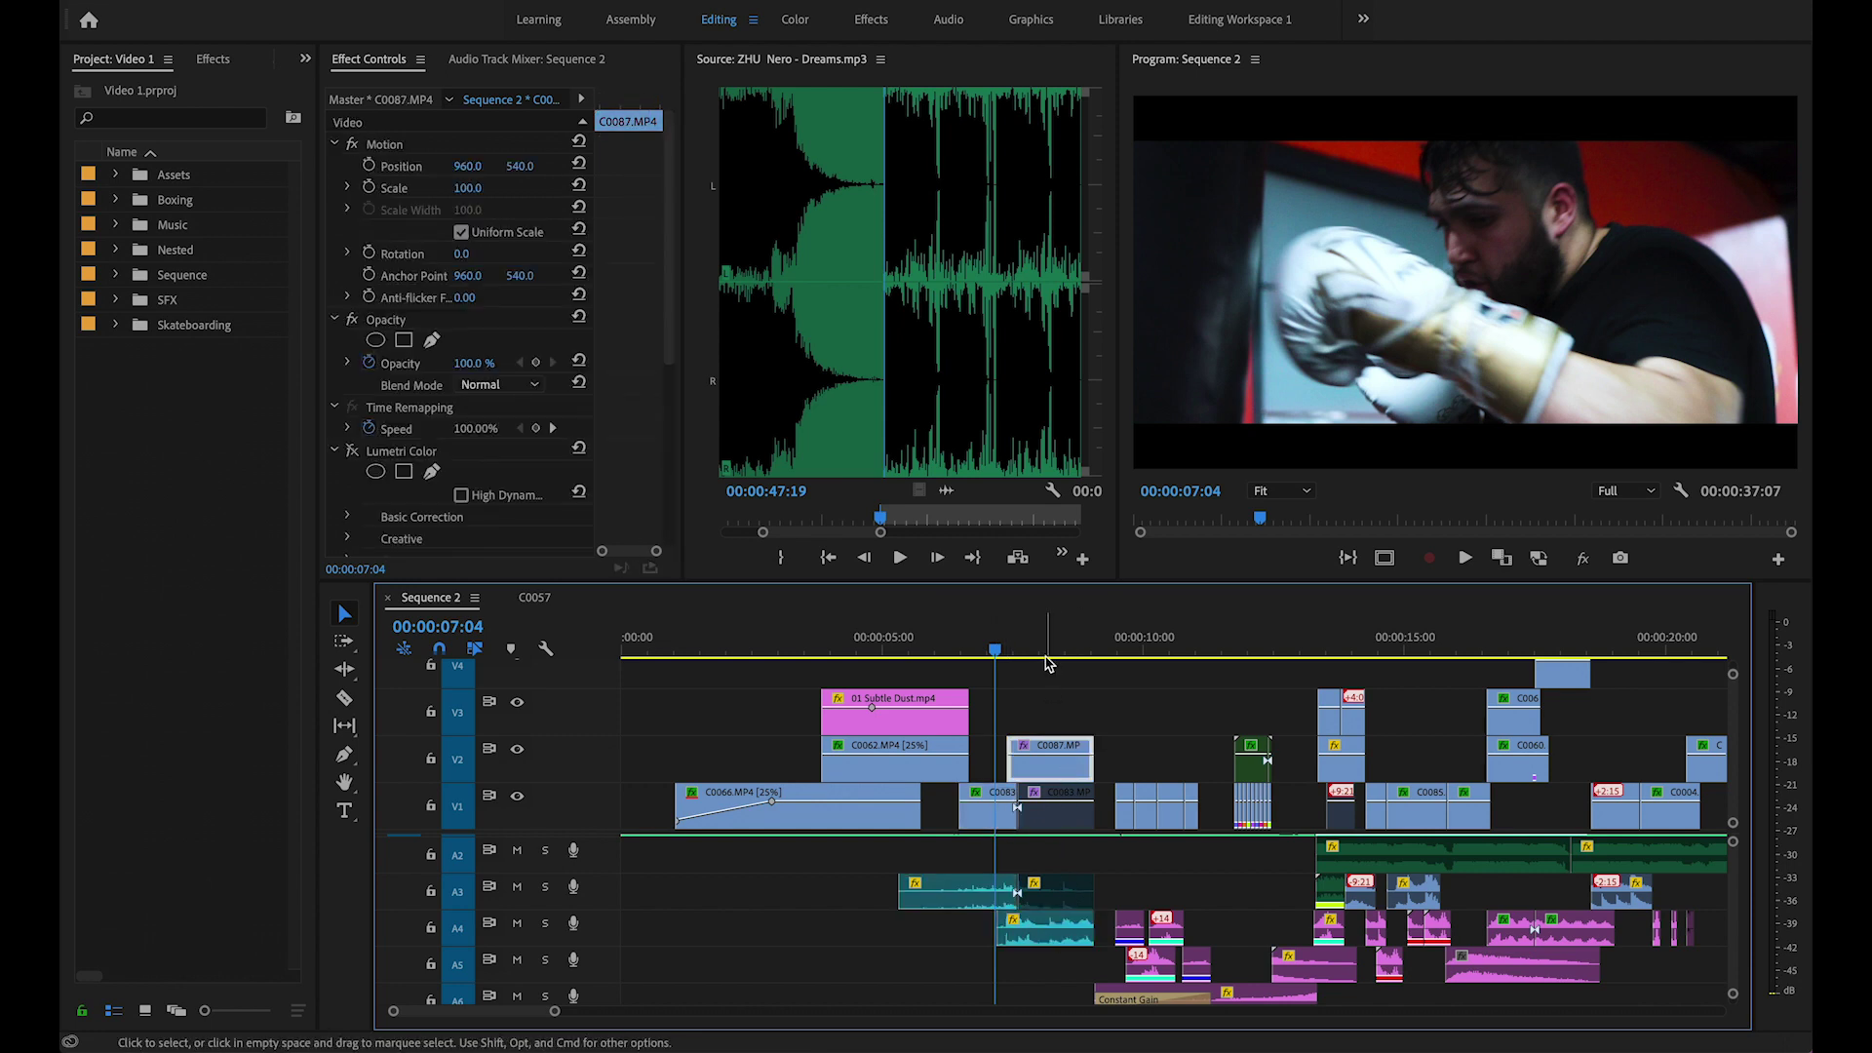
Move the playhead to 00:00:08:09 and select the next group of sound effects across tracks A4, A5 and A6.
drag(1048, 648, 1058, 648)
scroll(1048, 829, right, 3)
drag(1021, 880, 1213, 1000)
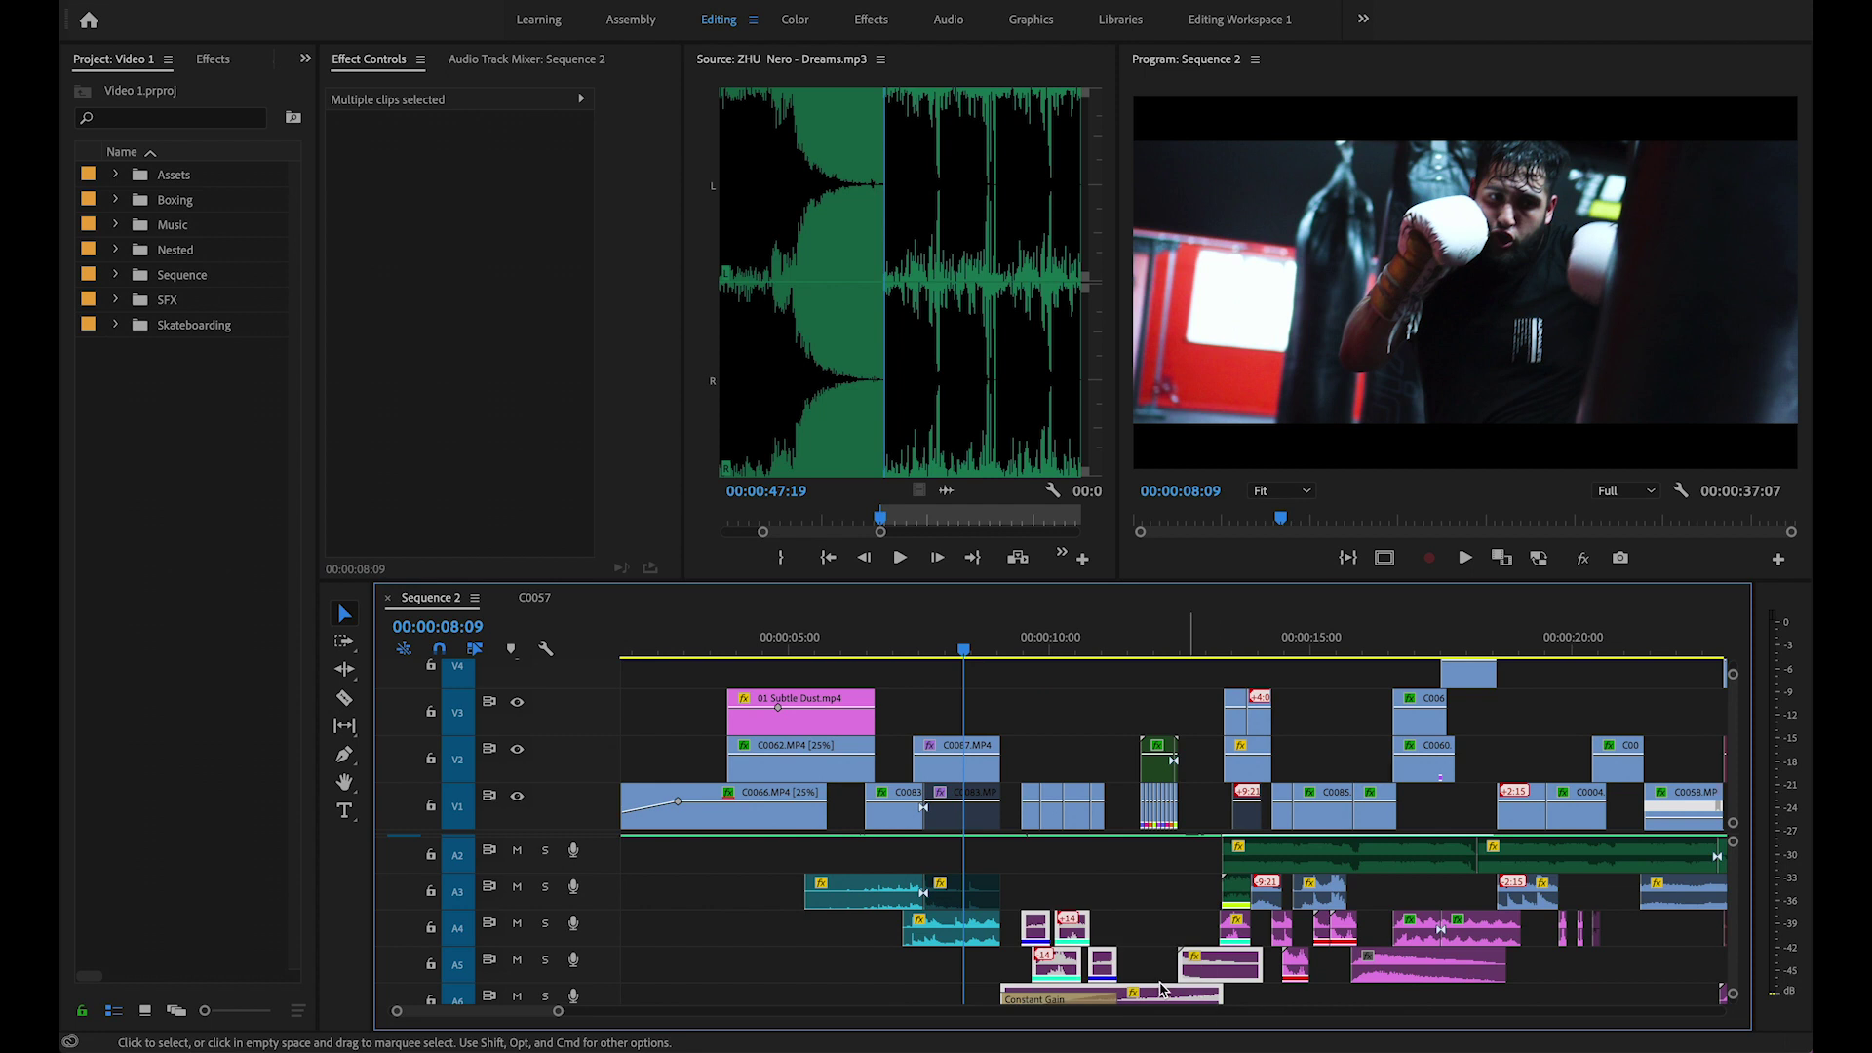
Move the playhead past the selected sound effects to 00:00:09:06, and on to the footage at 00:00:09:16.
scroll(1160, 990, down, 1)
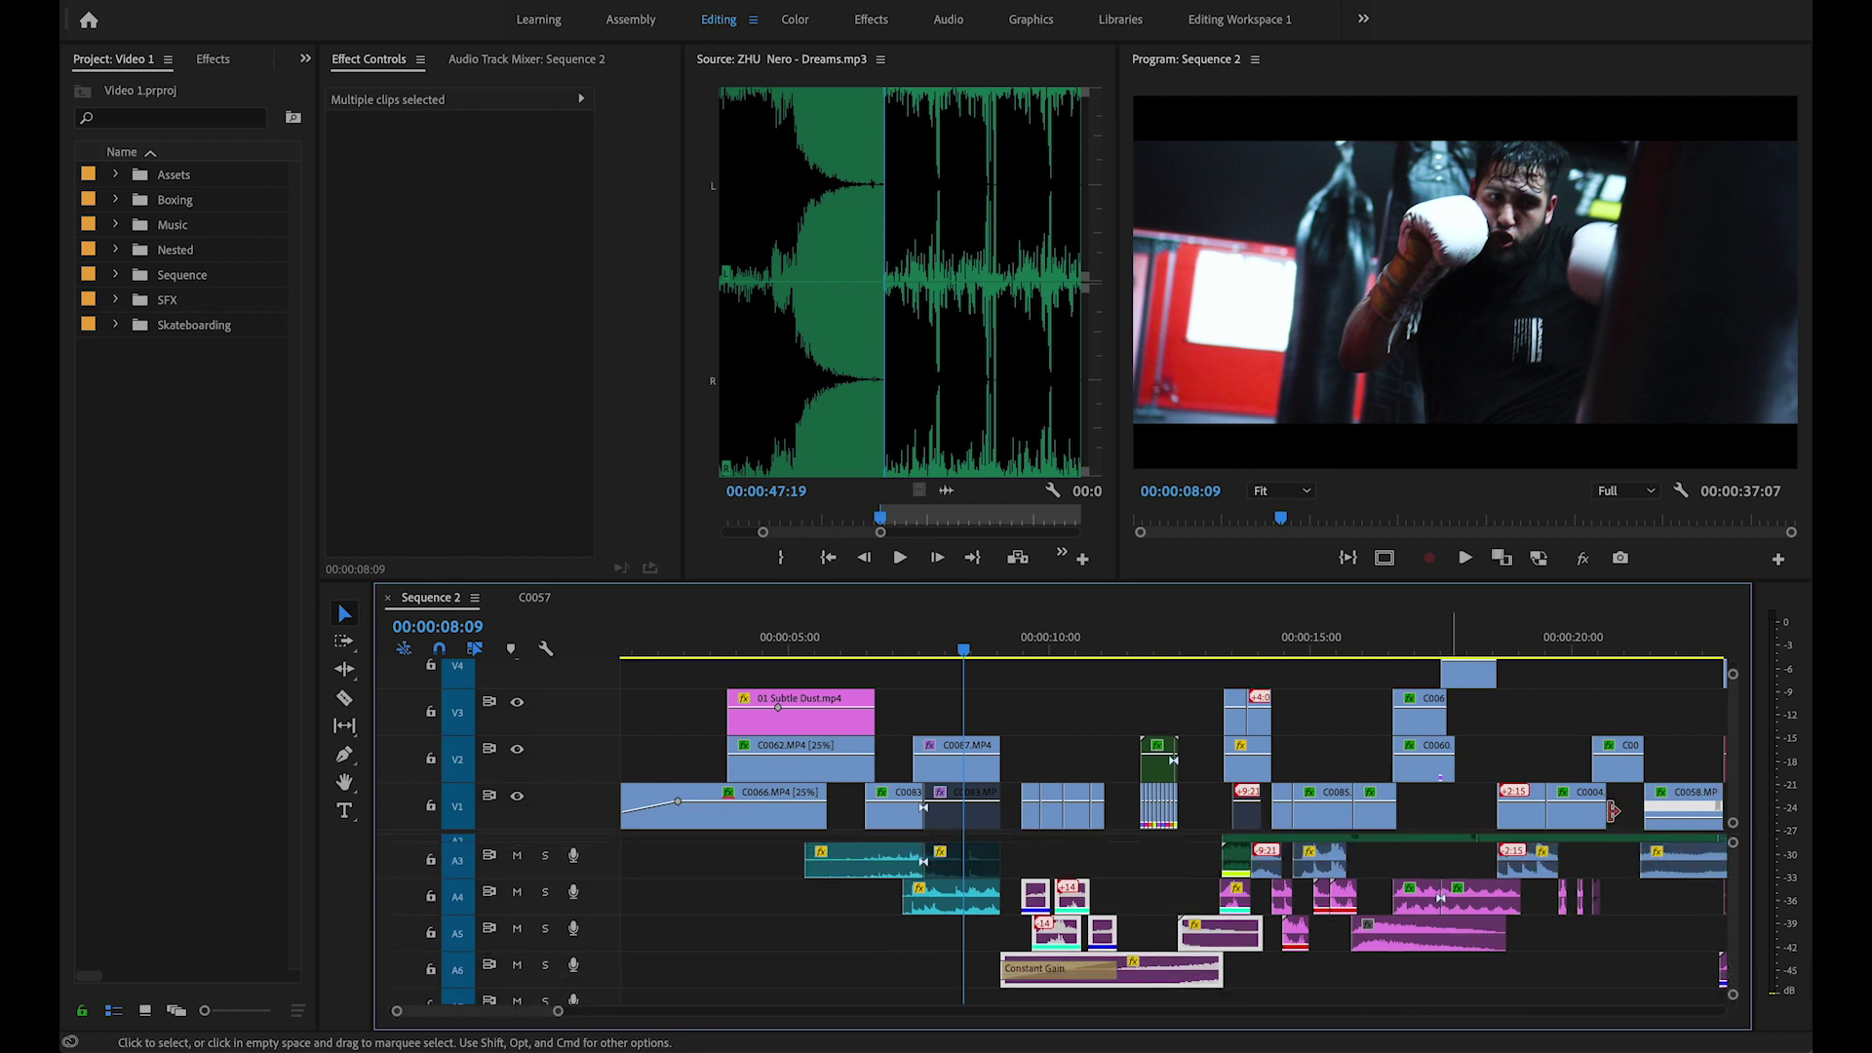
mouse_move(1037, 639)
mouse_down()
mouse_move(1061, 644)
mouse_move(1011, 648)
mouse_up()
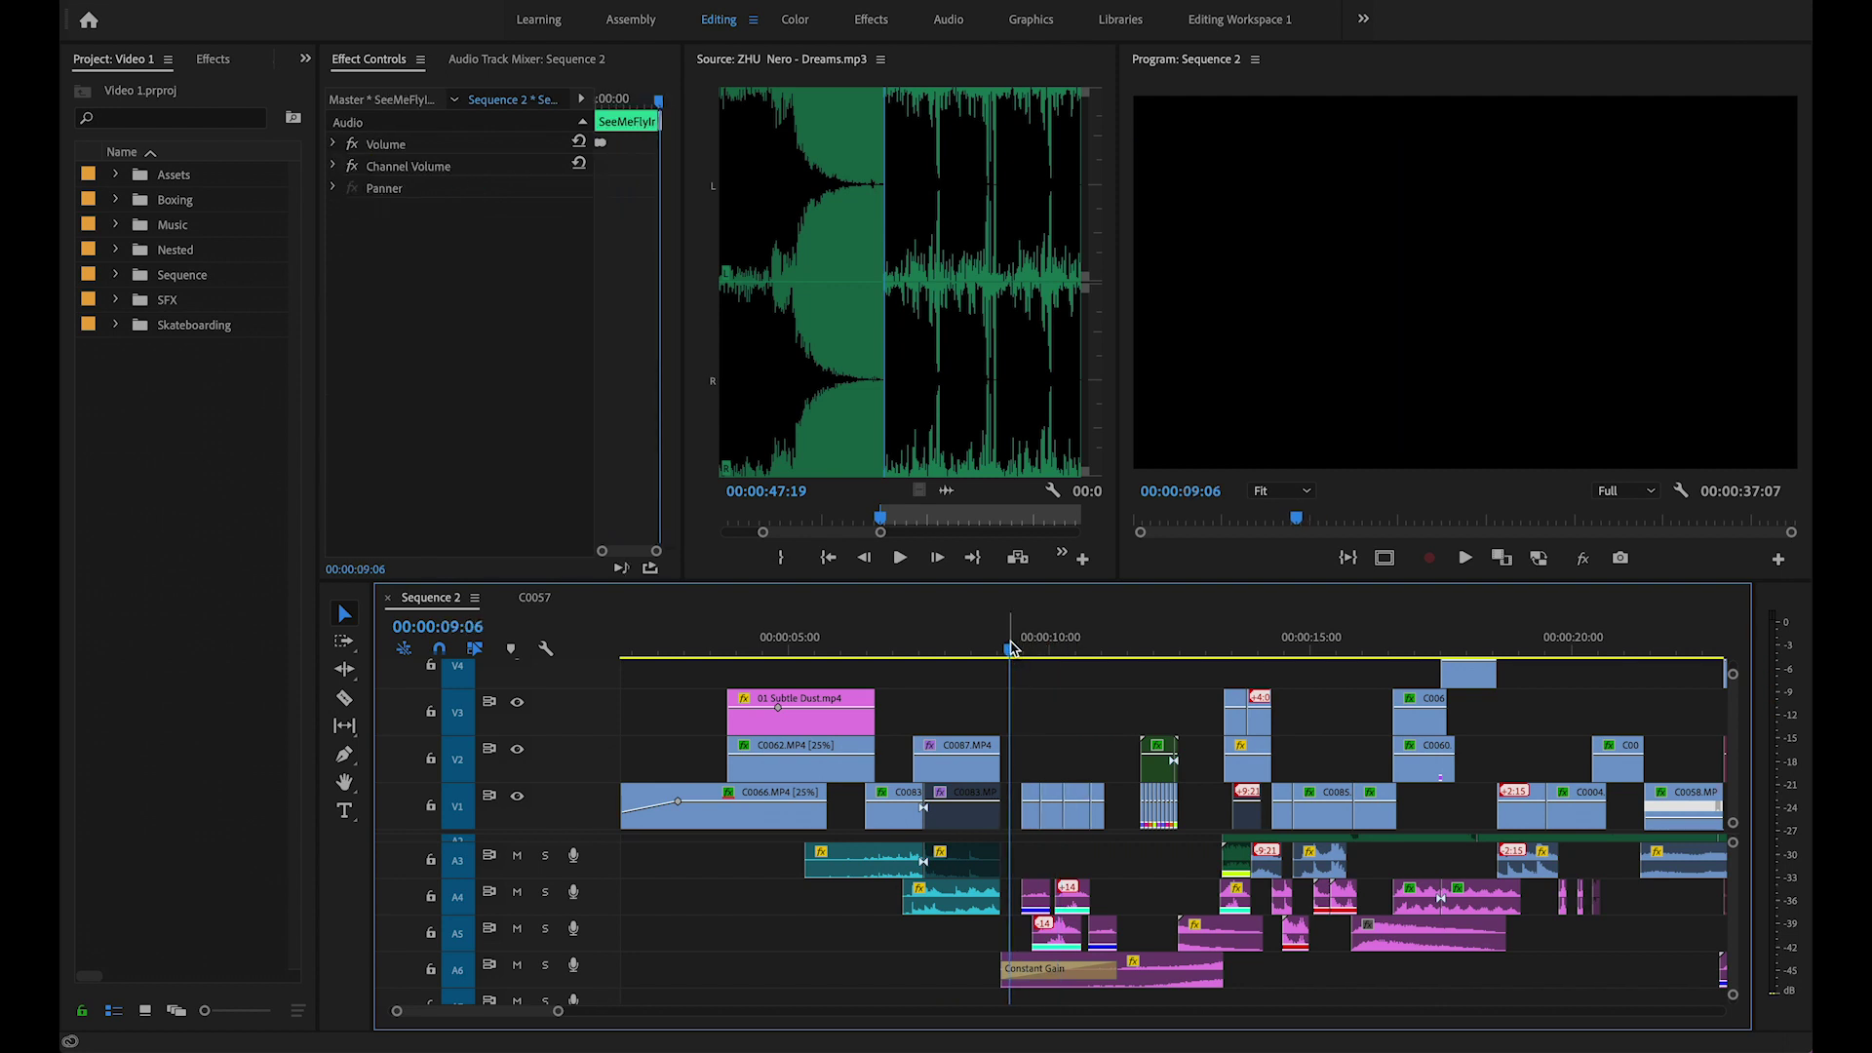
click(1026, 641)
scroll(1112, 641, down, 10)
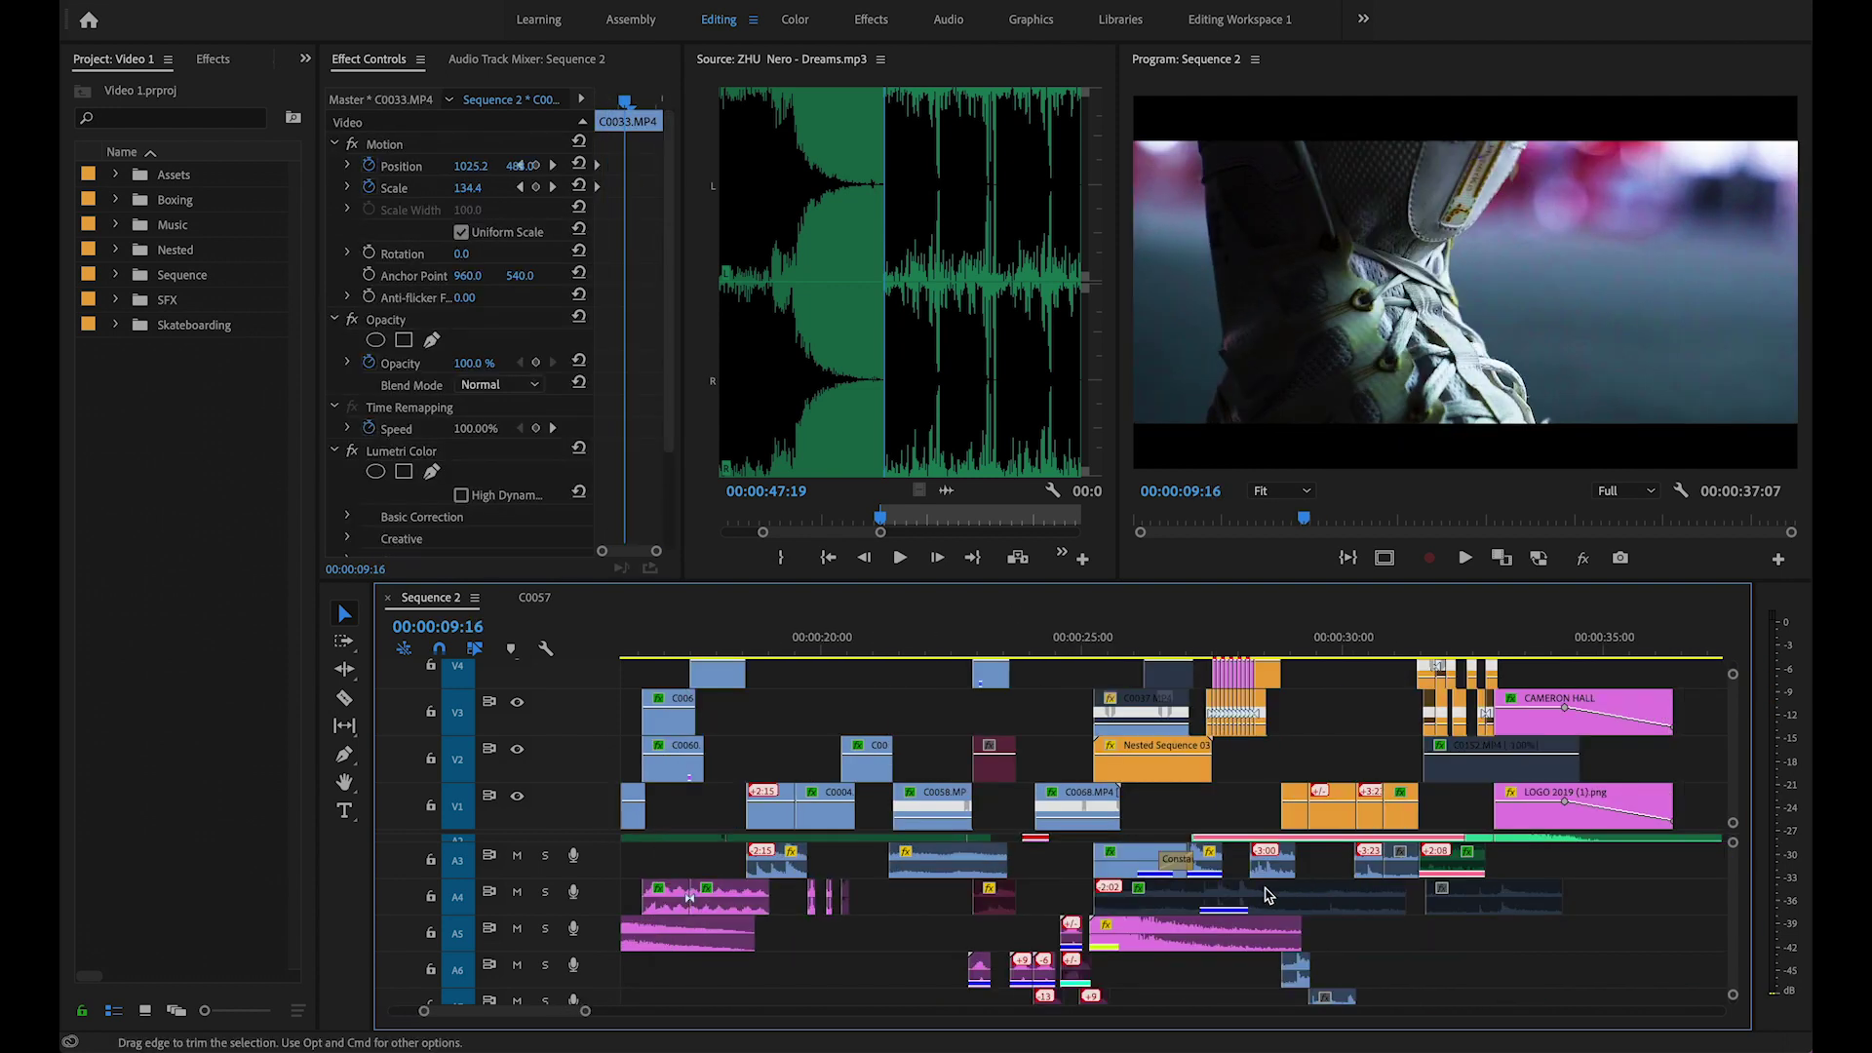
View the orange skateboarding clips on V1 by moving the playhead to 00:00:29:23 and 00:00:31:00.
drag(1111, 642, 1306, 640)
scroll(1353, 827, up, 2)
scroll(1370, 917, down, 2)
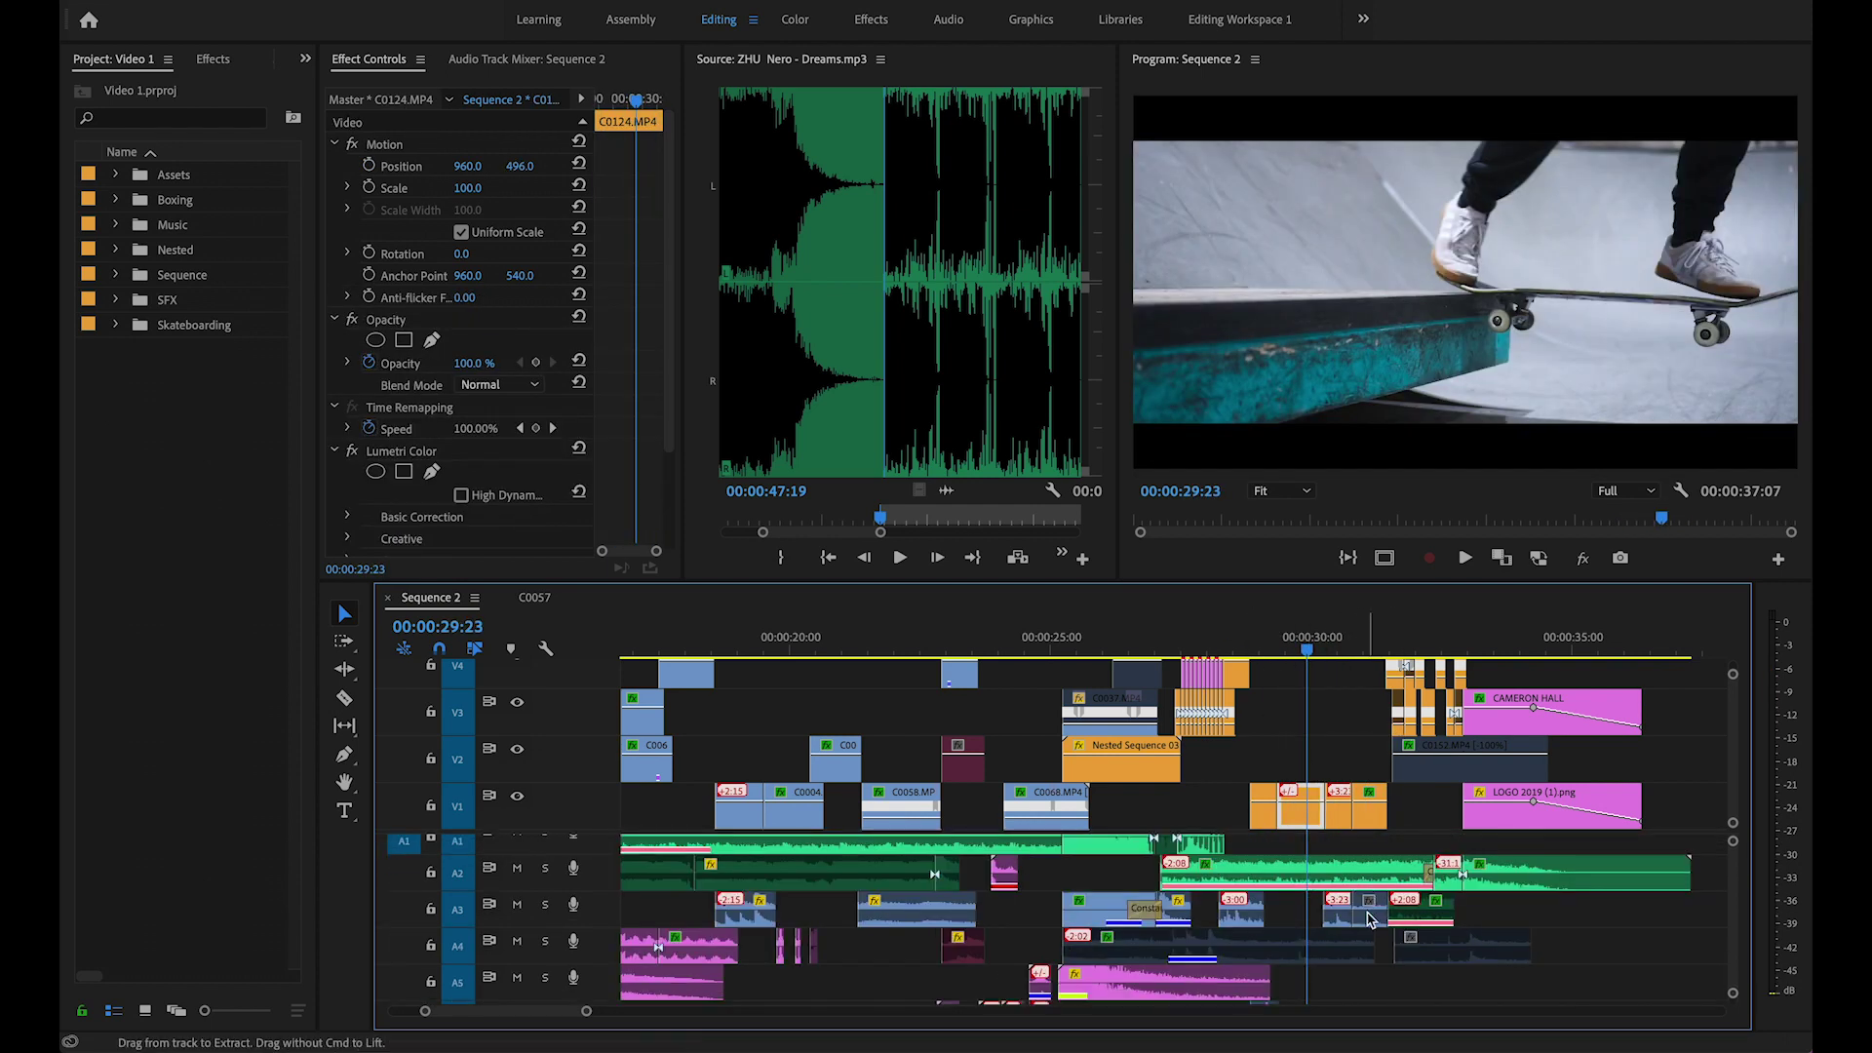
mouse_move(1361, 957)
mouse_down()
mouse_move(1292, 889)
mouse_move(1364, 963)
mouse_up()
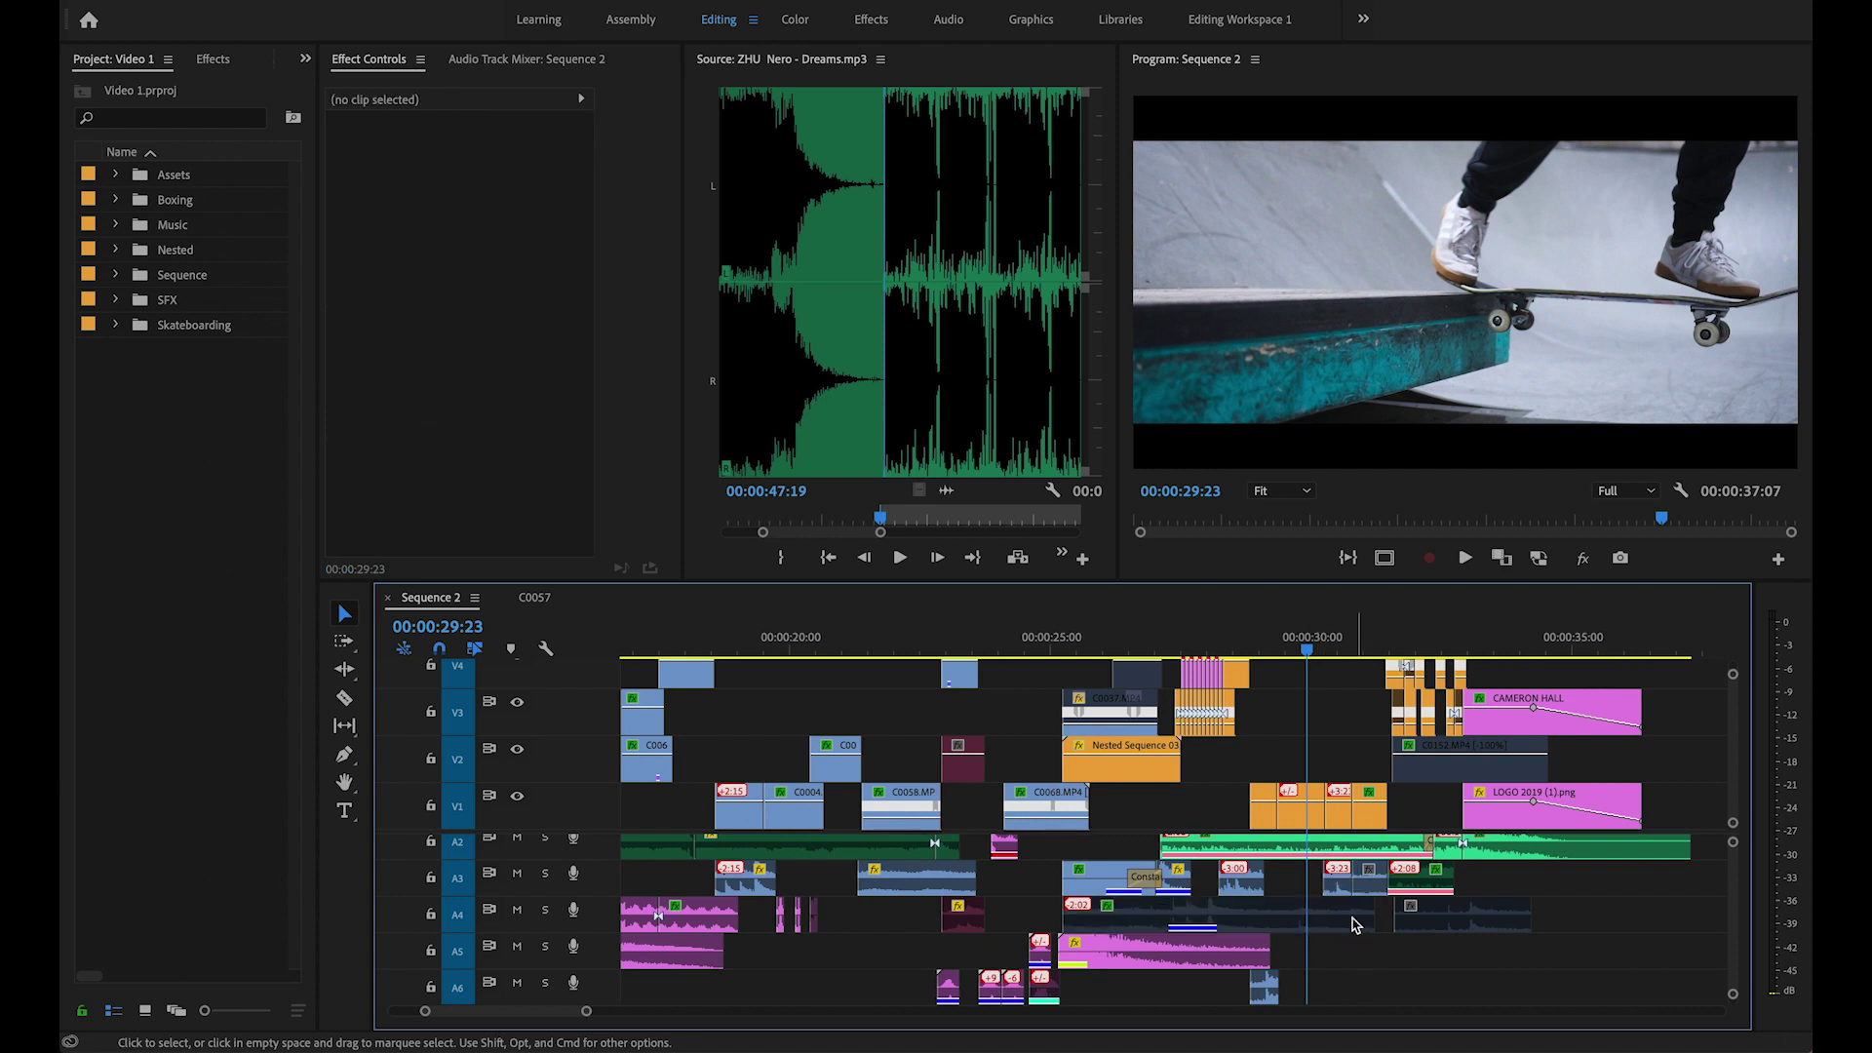
click(1356, 807)
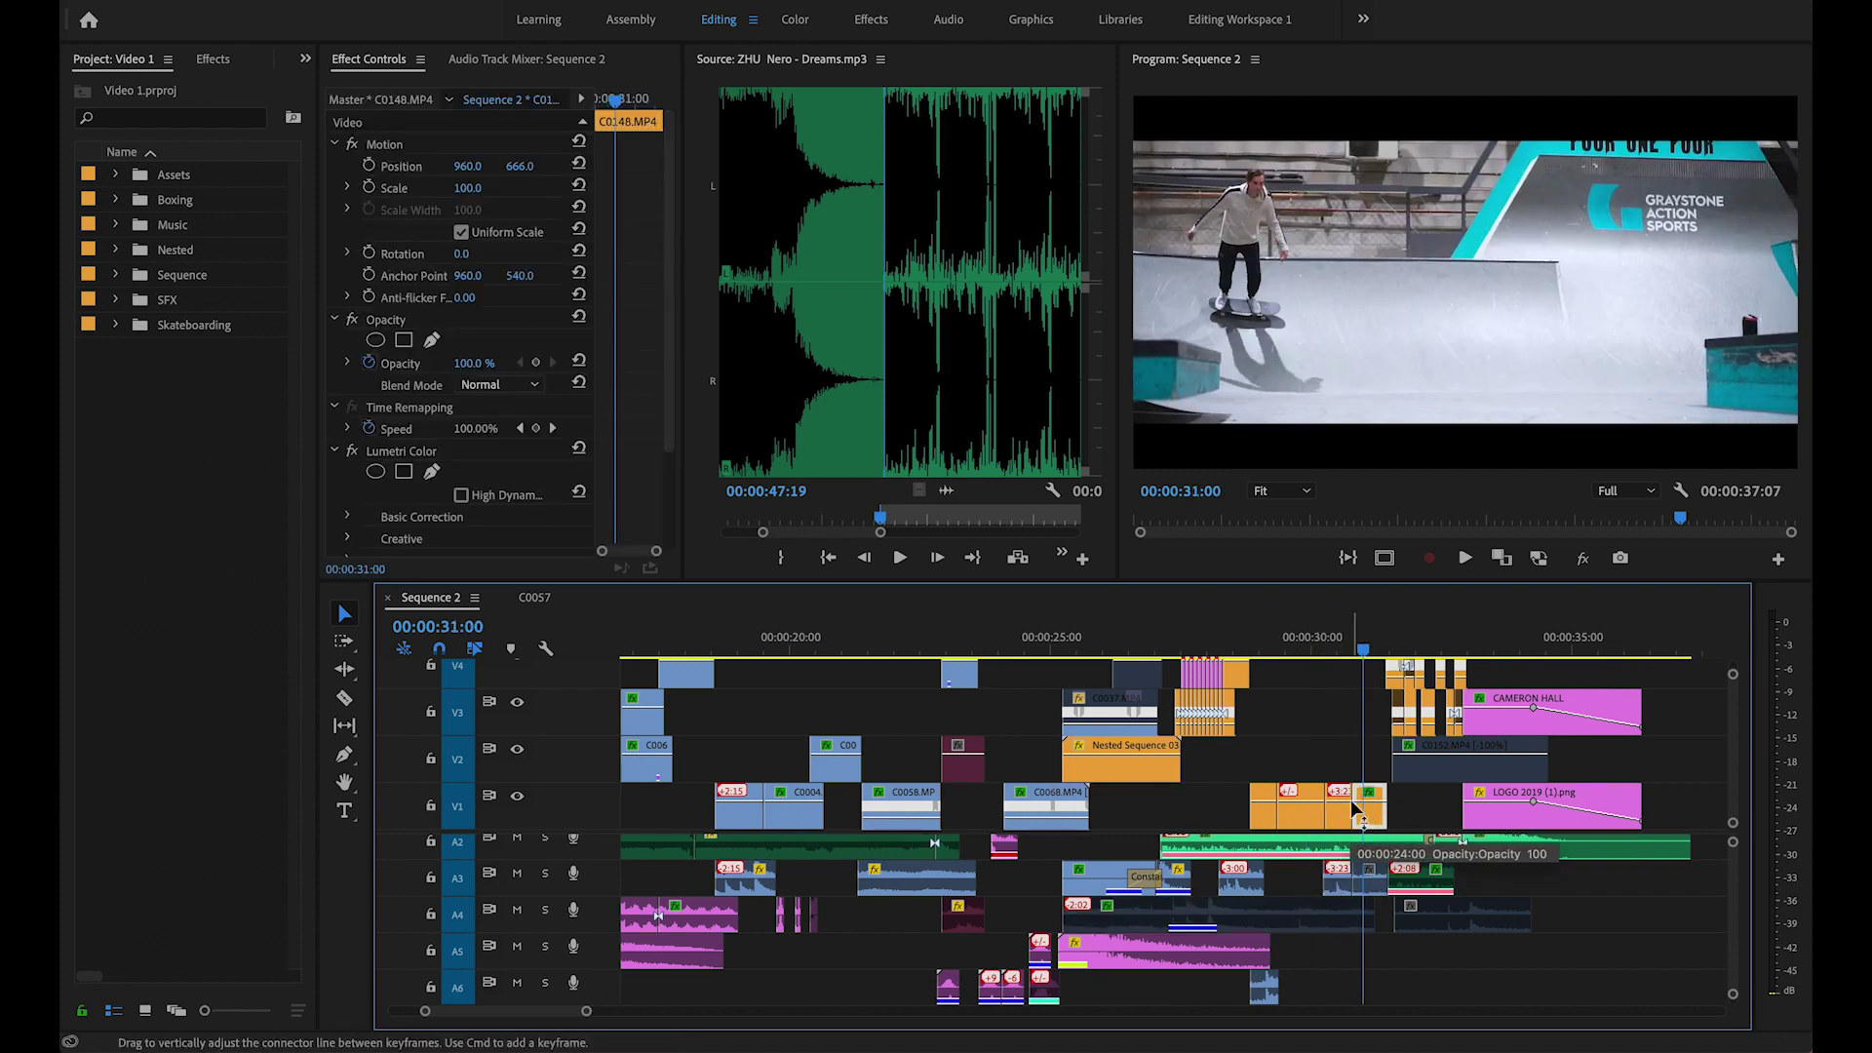
Preview the 01 Subtle Dust overlay on V3 by scrubbing to 00:00:06:00.
scroll(1217, 829, left, 10)
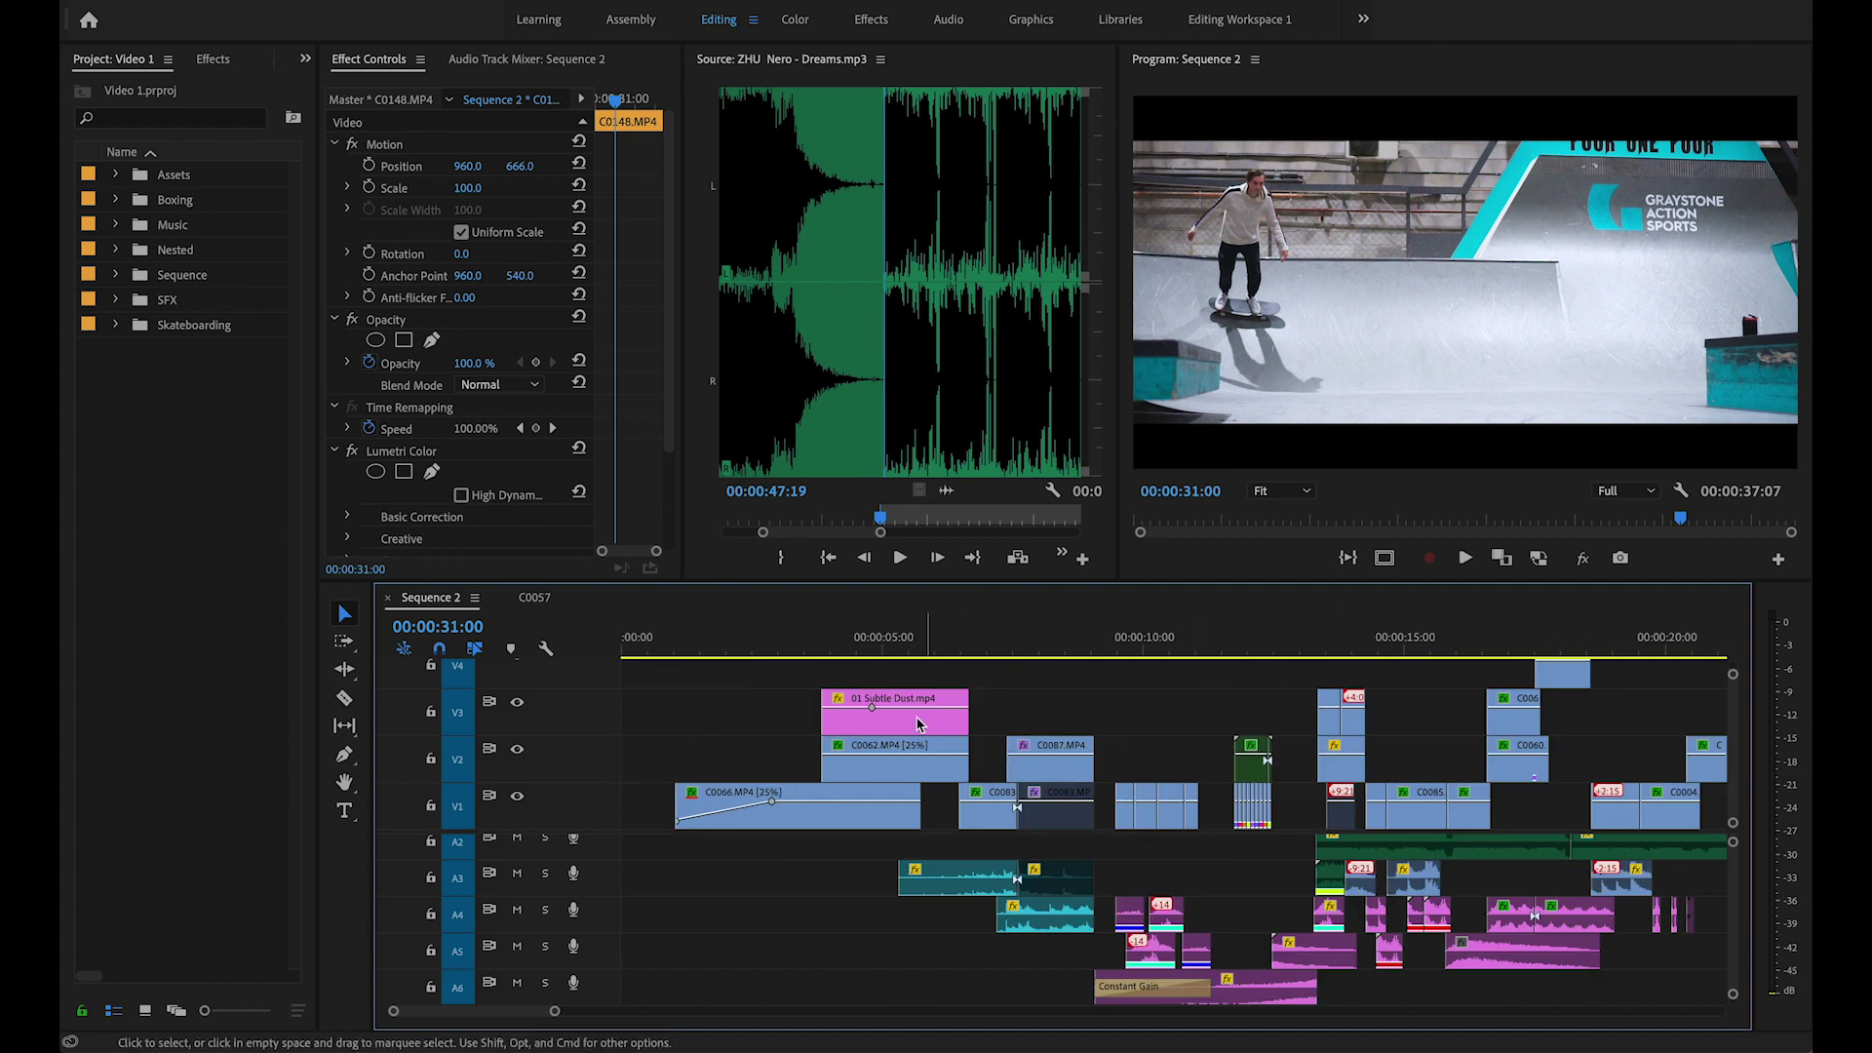
click(845, 643)
drag(896, 656, 936, 651)
View the closing logo and name title at 00:00:34:20, and play the name title from about 00:00:27:20.
scroll(1071, 800, right, 15)
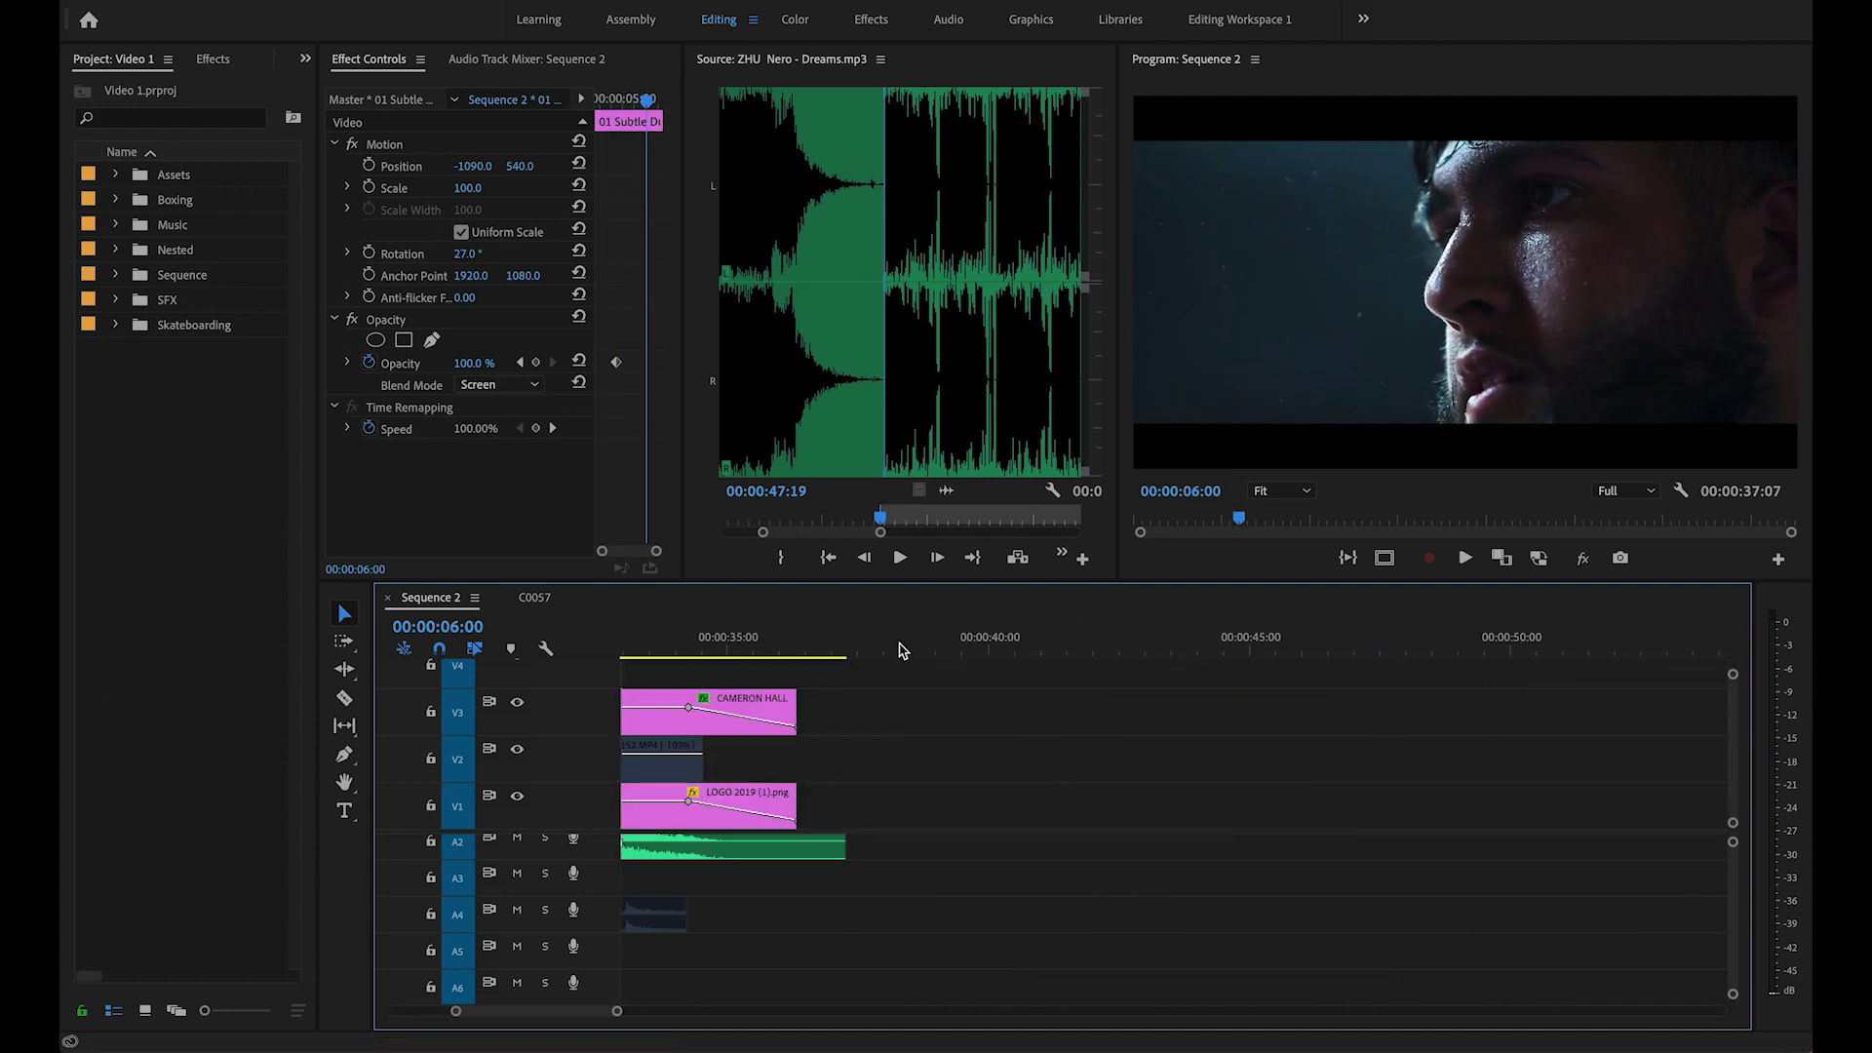
scroll(903, 653, left, 3)
click(1061, 648)
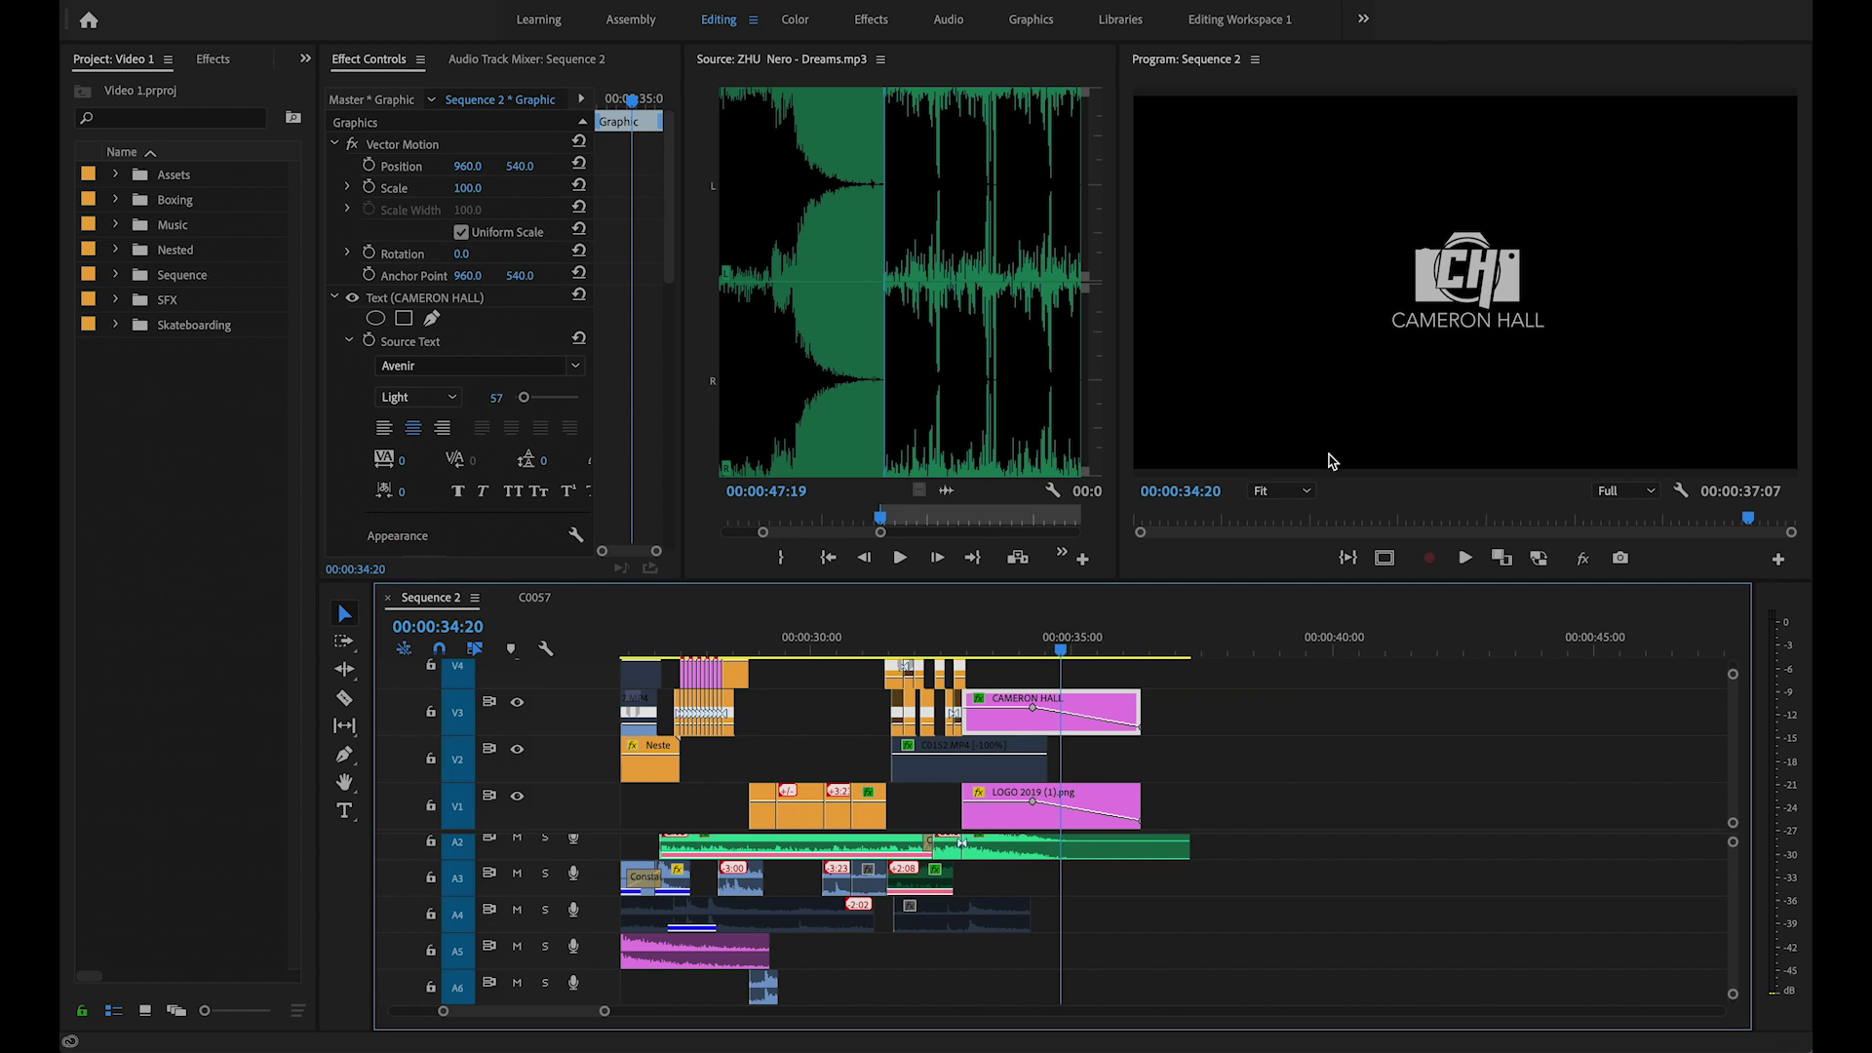
scroll(966, 731, left, 8)
click(1411, 648)
key(space)
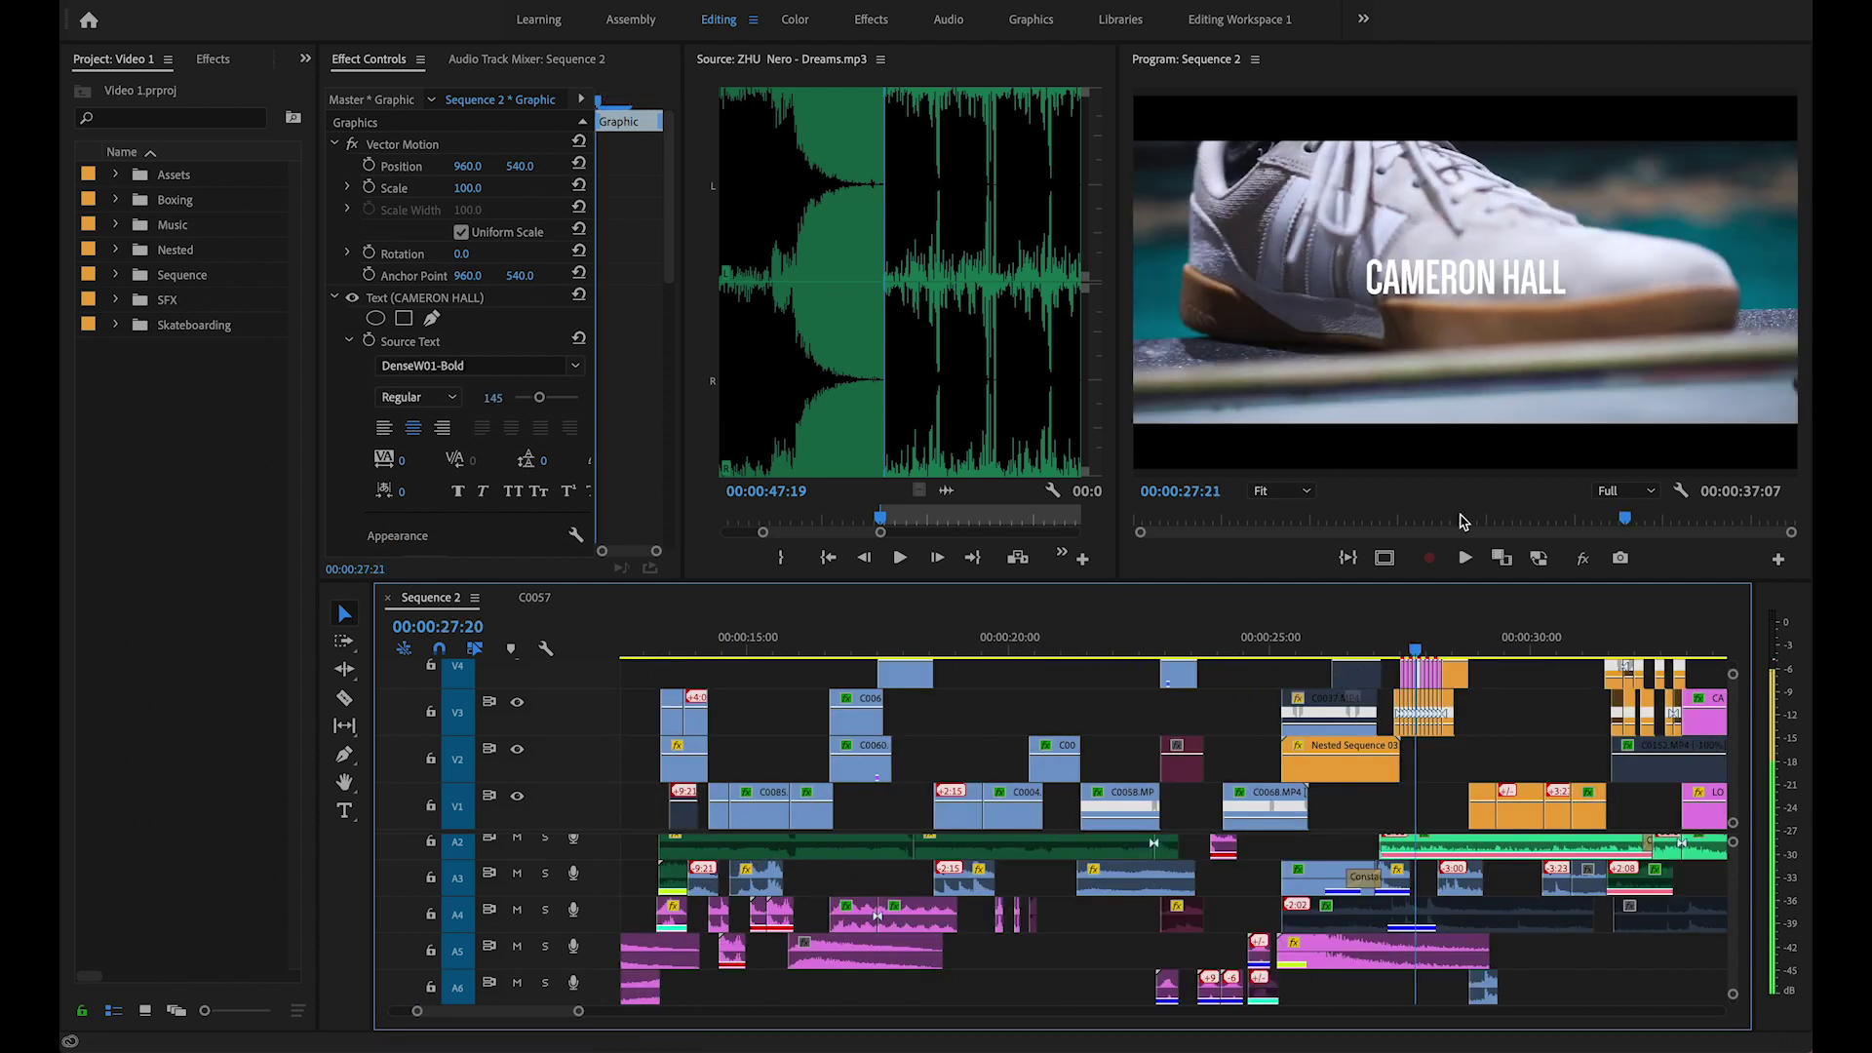
Select the 01 Subtle Dust overlay on V3 and scrub through it around 00:00:05:04.
scroll(1004, 741, left, 5)
click(897, 715)
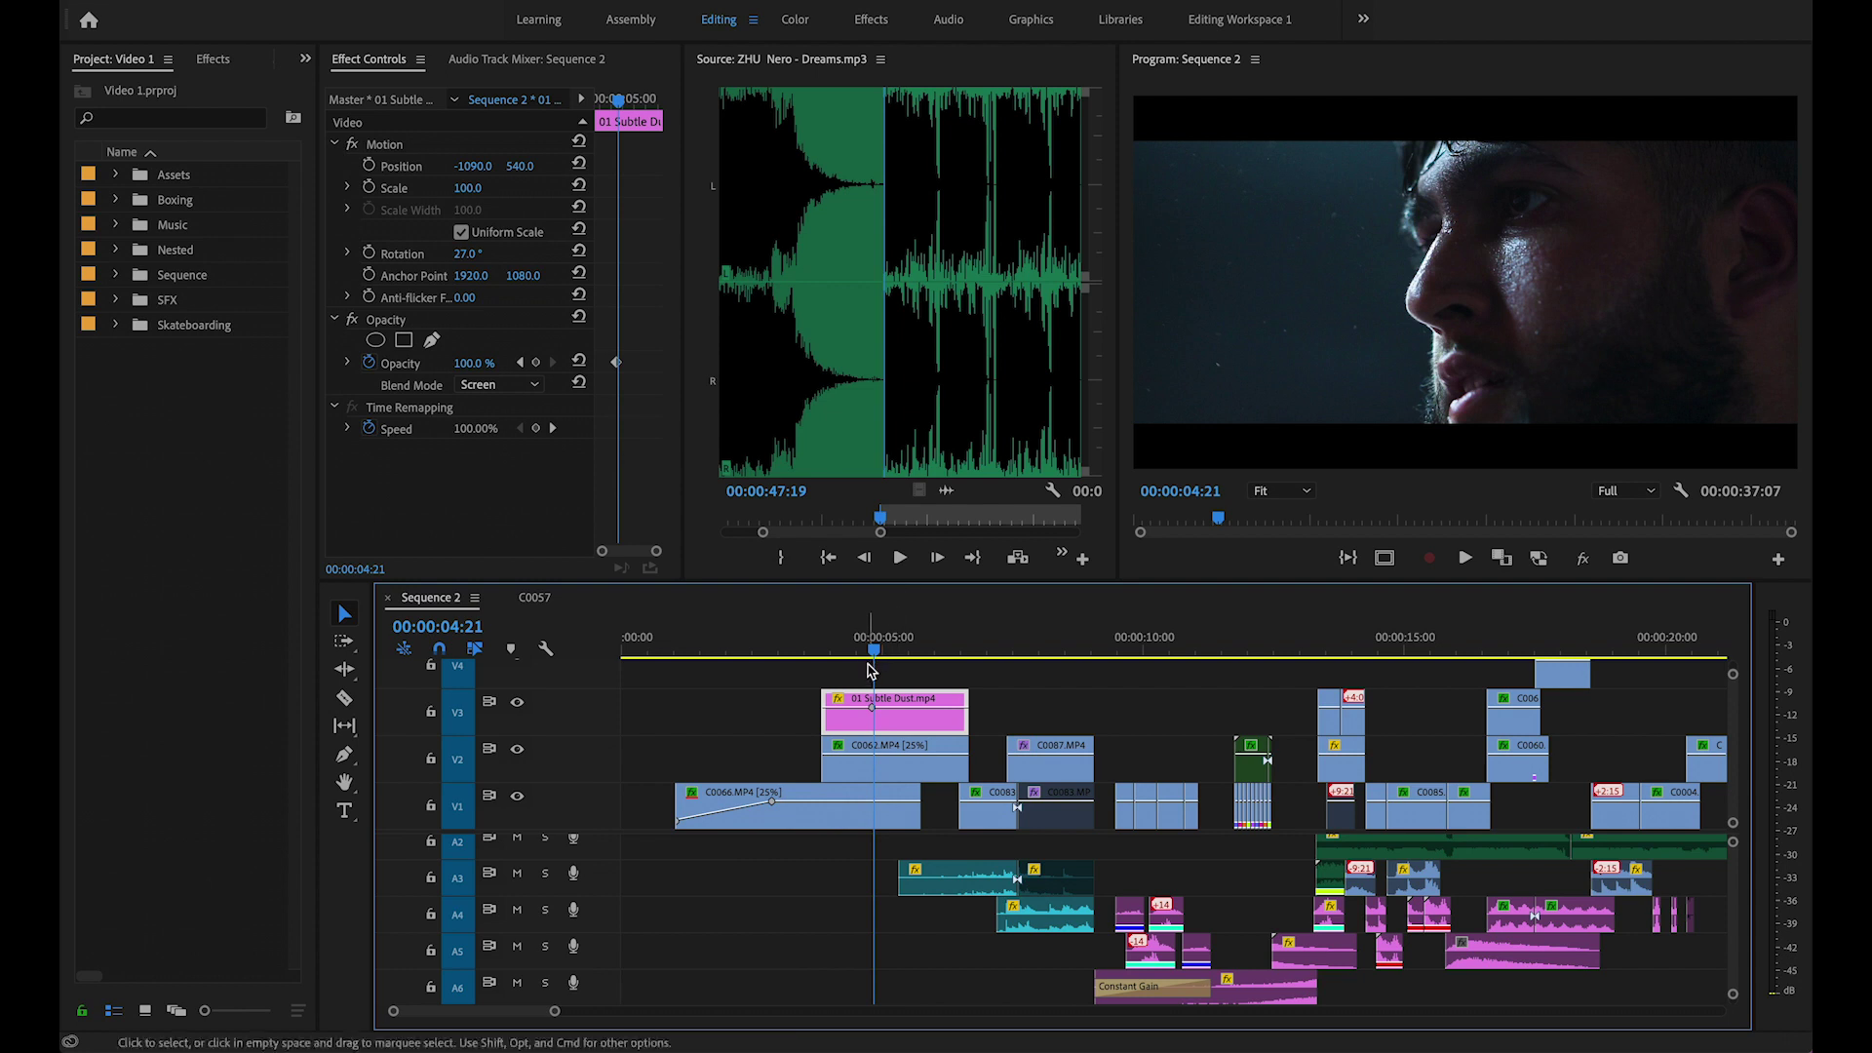
mouse_move(875, 667)
mouse_down()
mouse_move(944, 660)
mouse_move(889, 659)
mouse_up()
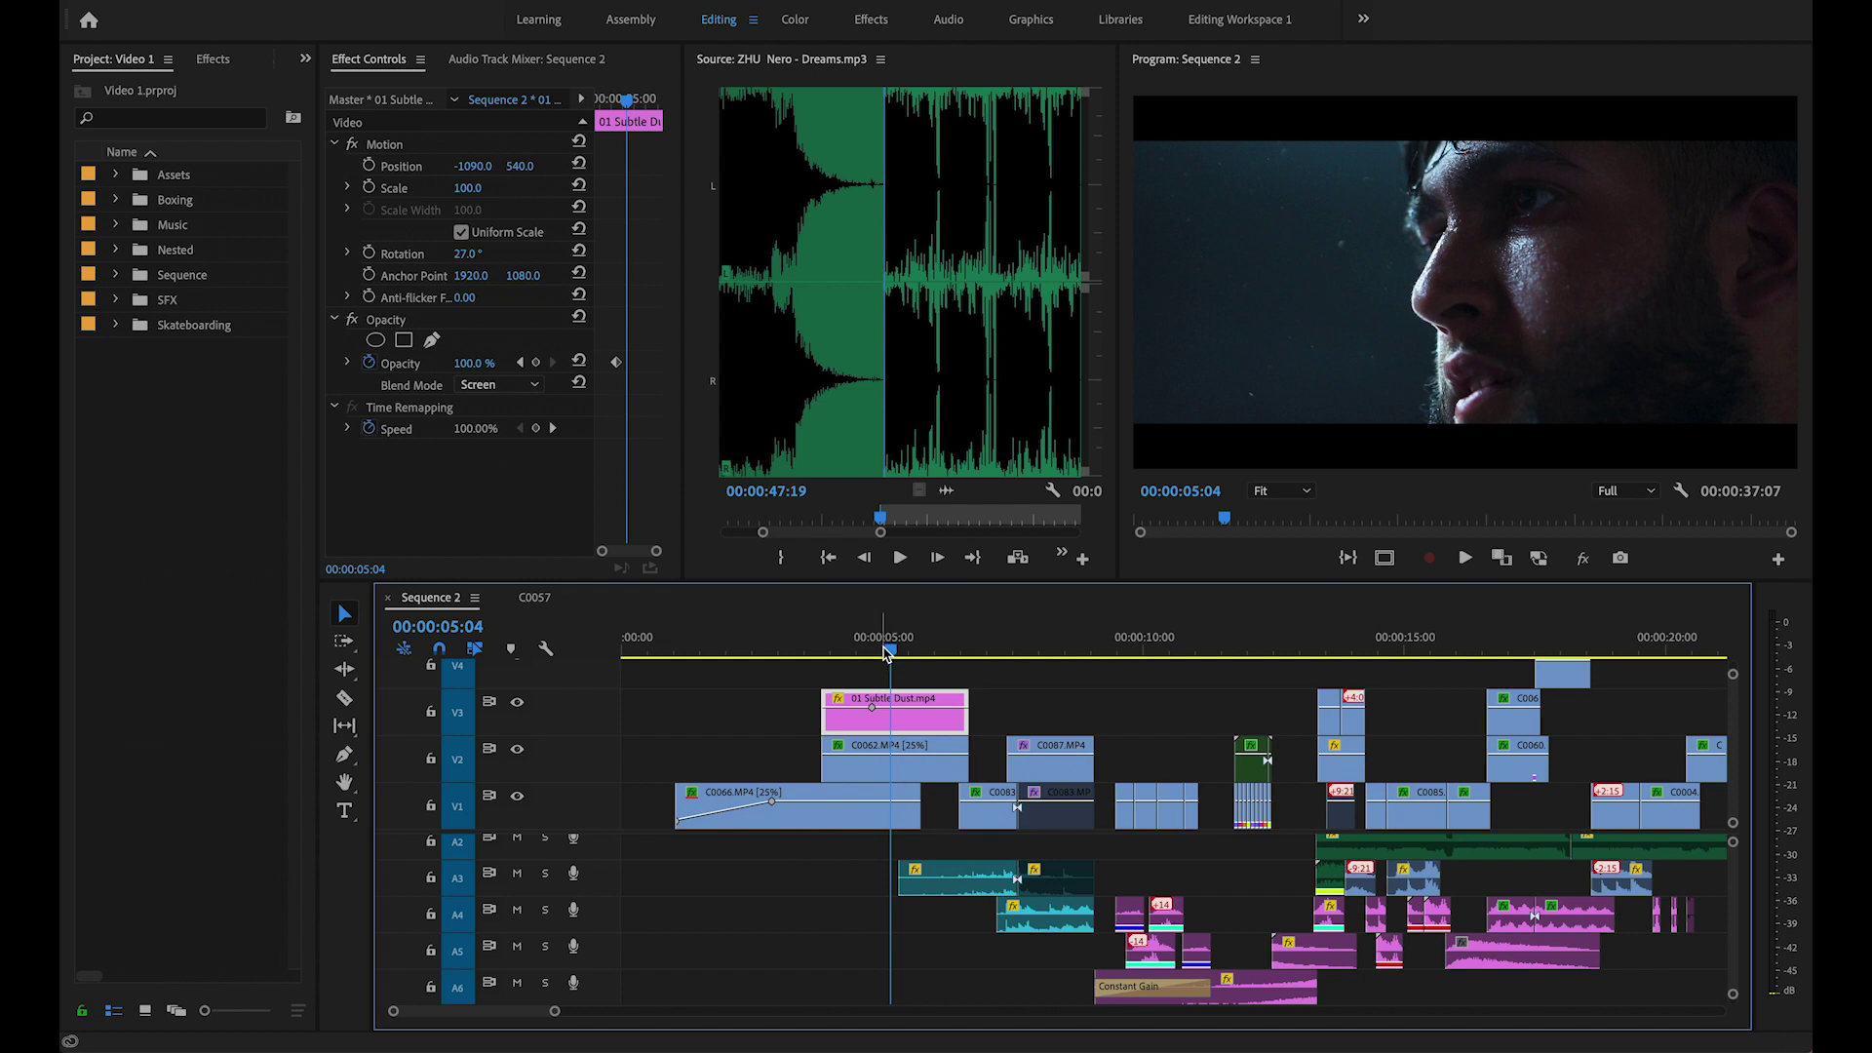
mouse_move(886, 651)
mouse_down()
mouse_move(927, 653)
mouse_move(807, 653)
mouse_move(878, 654)
mouse_up()
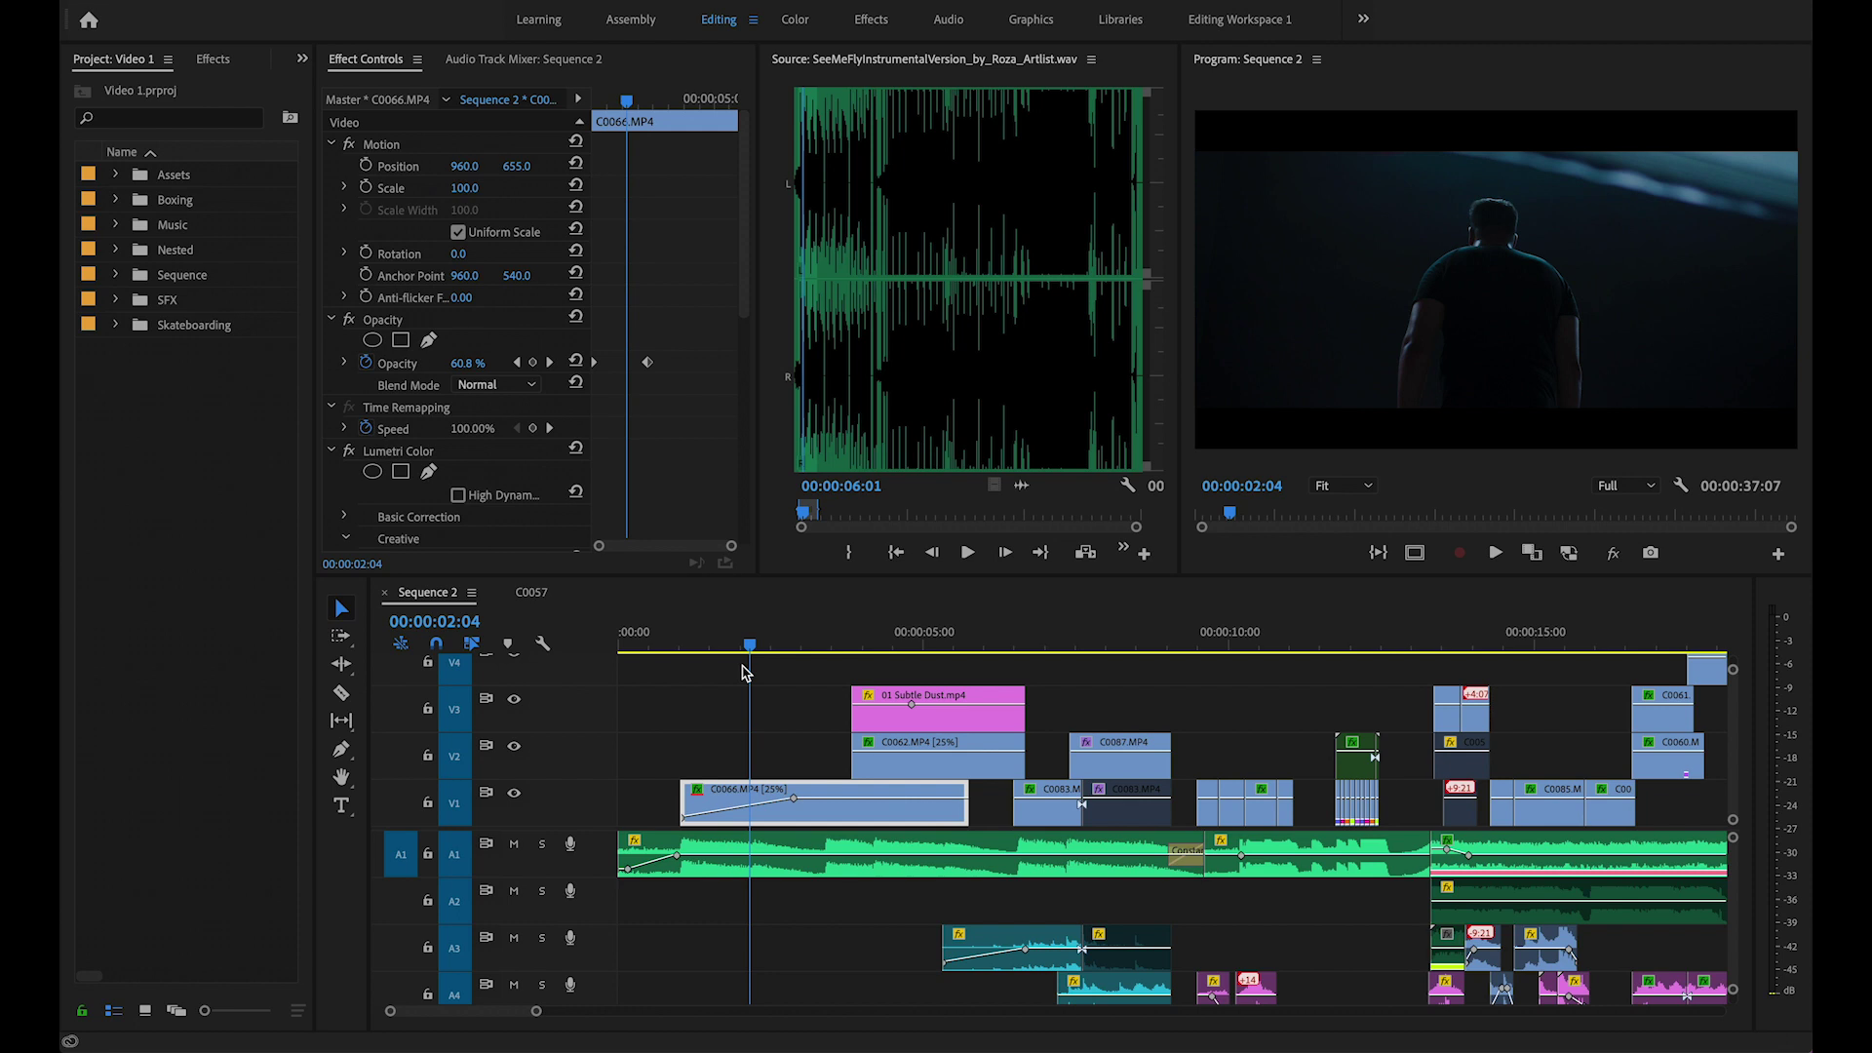
Expand the Boxing bin with its A6500 footage folder and look through the colour-labelled clips.
click(115, 200)
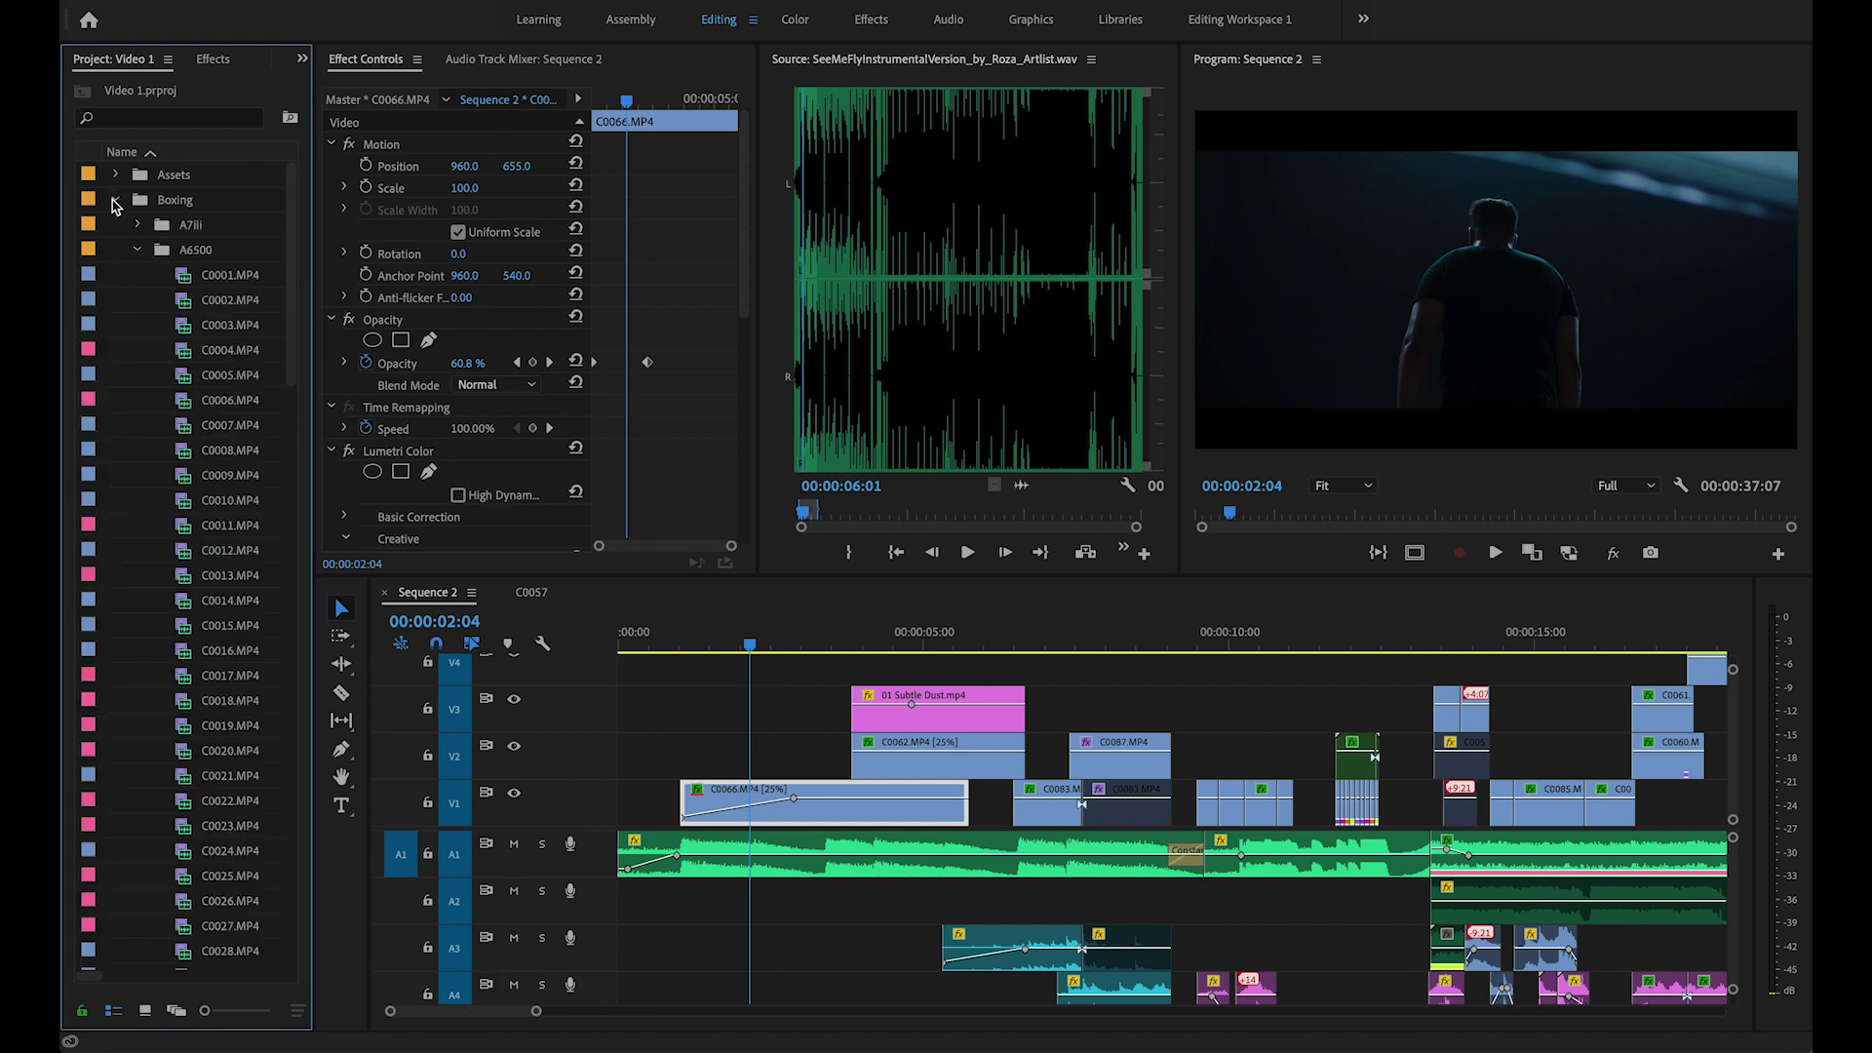
click(137, 253)
click(138, 253)
scroll(163, 504, down, 19)
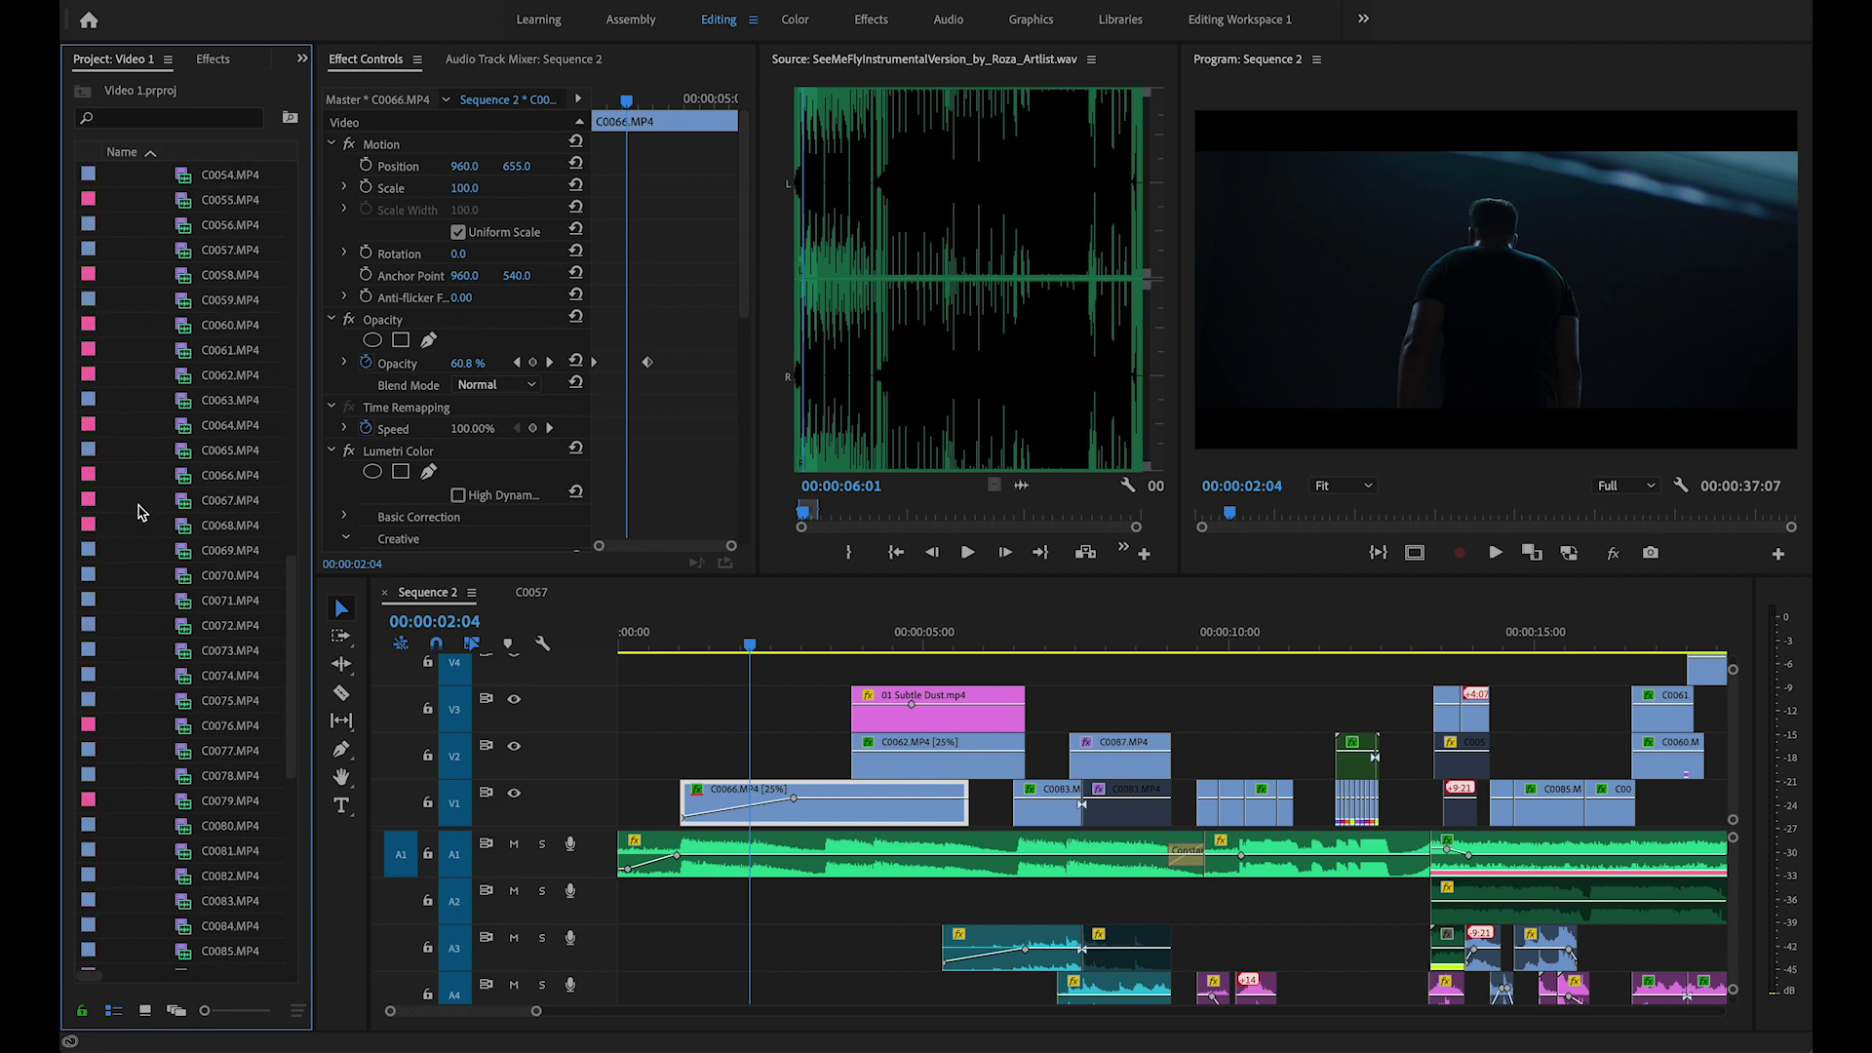
scroll(134, 561, down, 5)
scroll(140, 553, up, 20)
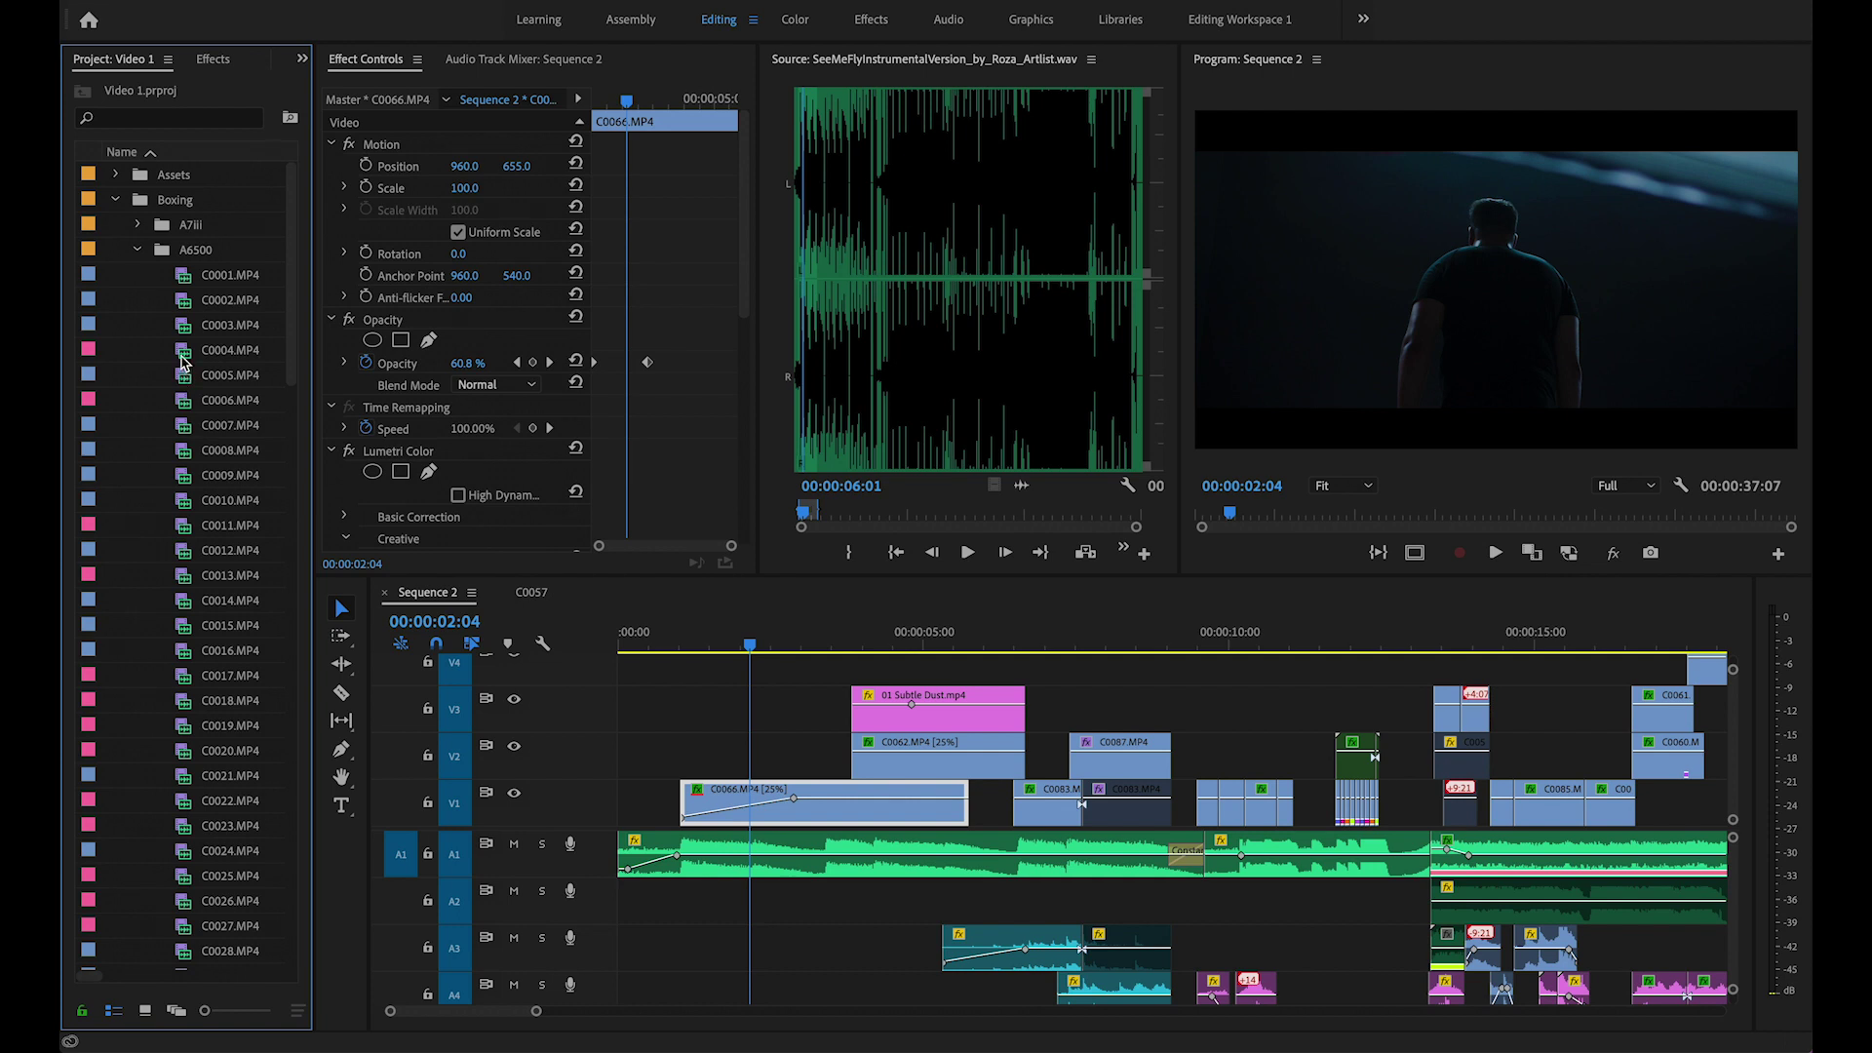
Open C0004.MP4 in the Source monitor and scrub to 14;10;24;25 within its marked range.
double_click(180, 353)
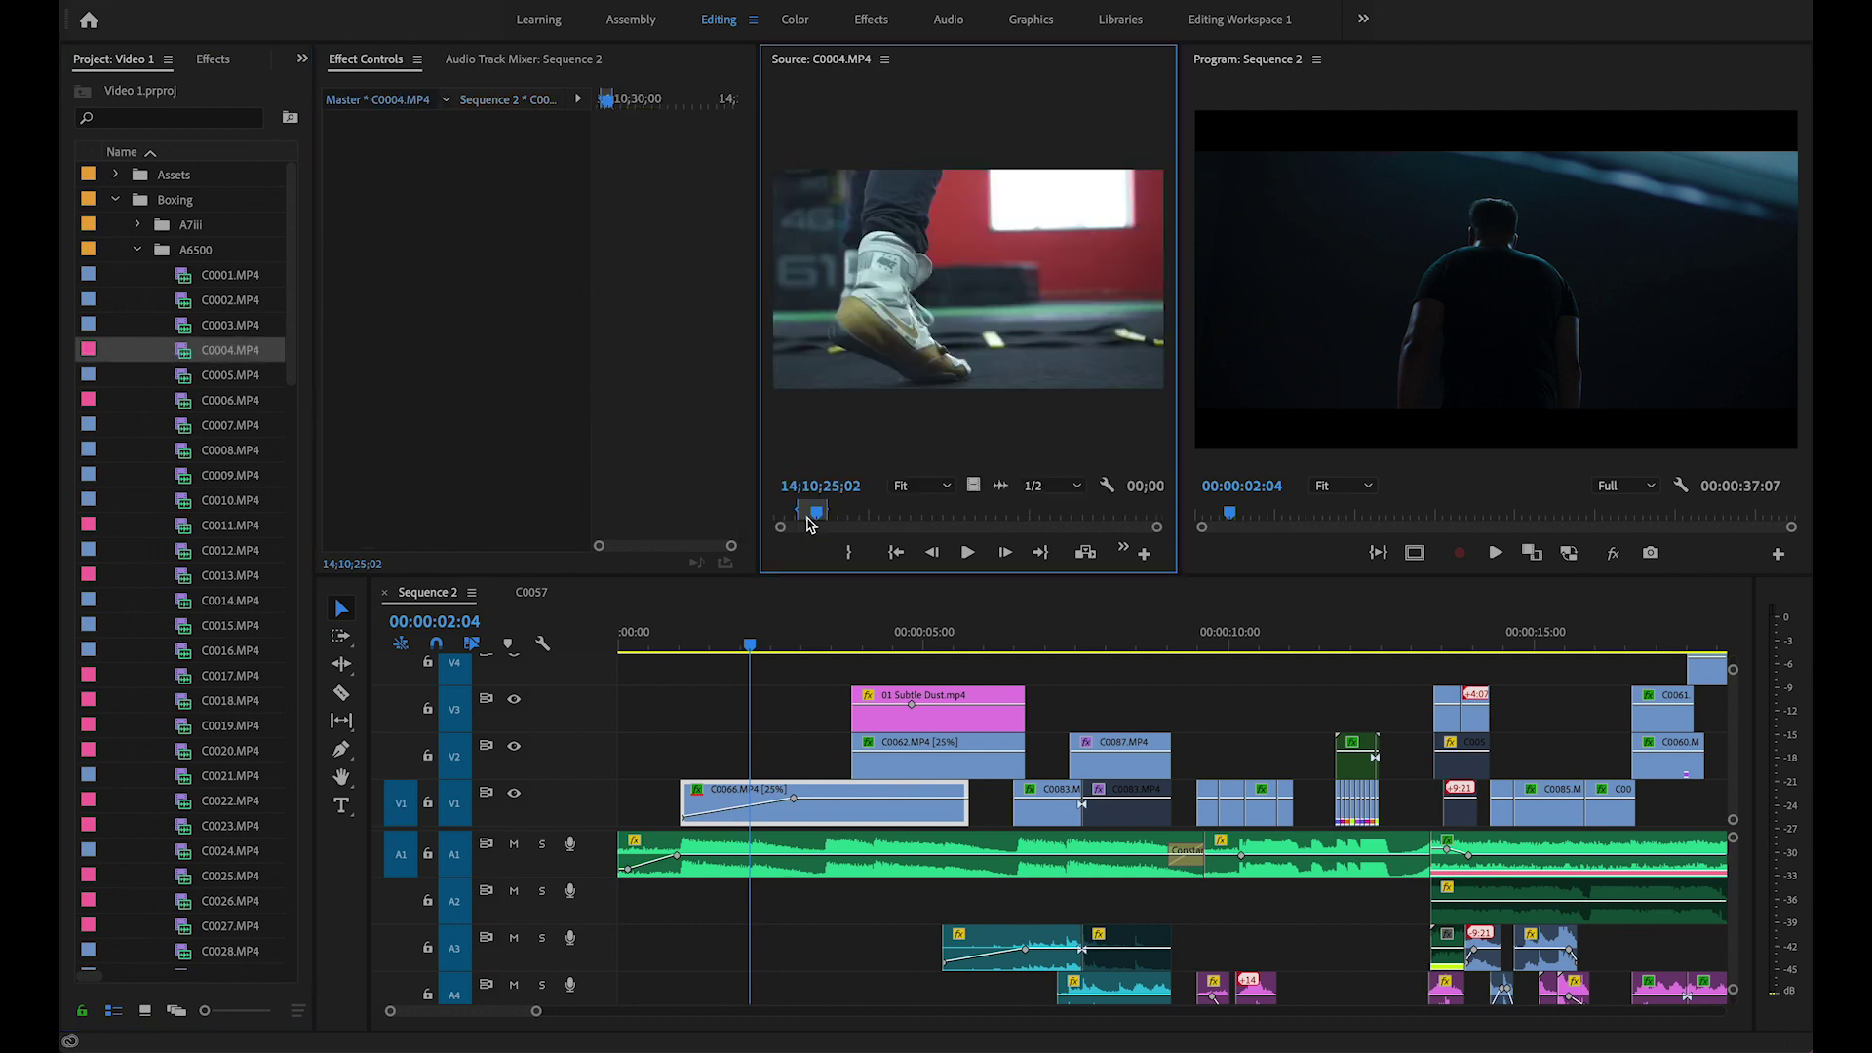
drag(808, 519, 815, 517)
Examine the pink and blue colour labels across the full list of A6500 clips.
scroll(185, 397, down, 6)
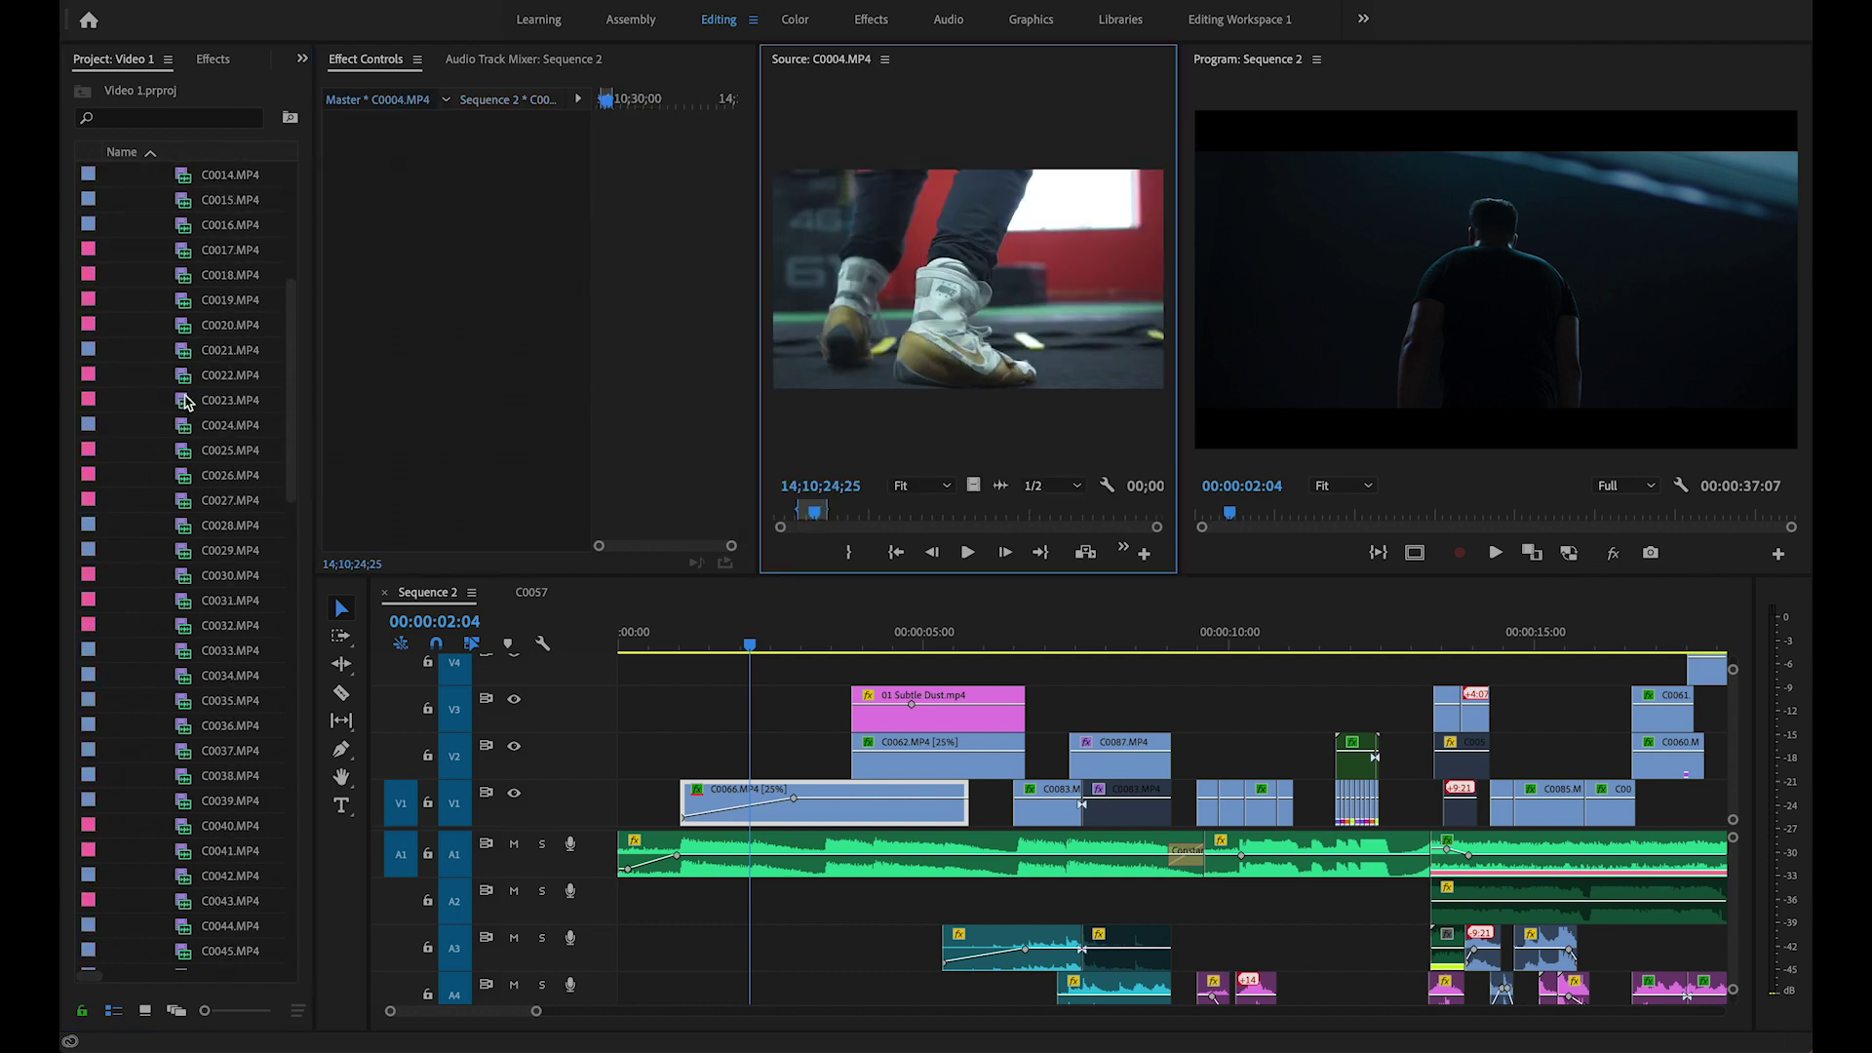
scroll(186, 402, down, 13)
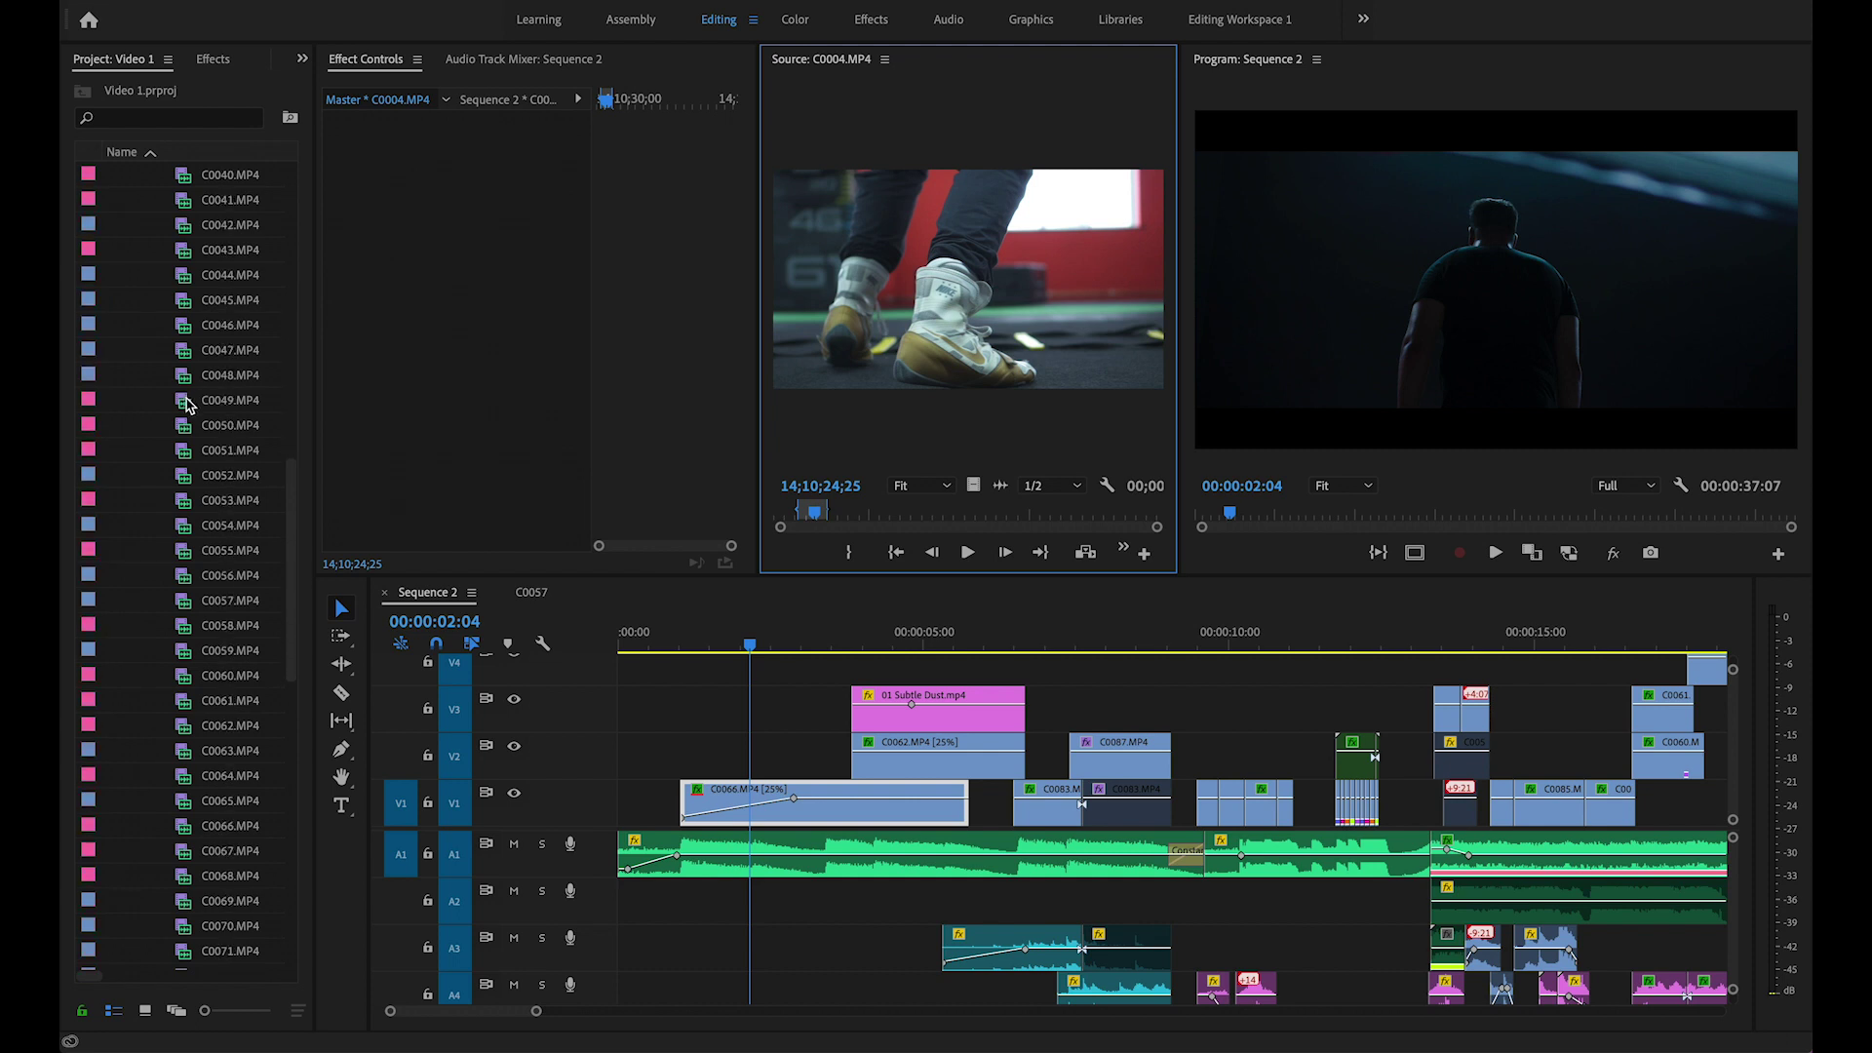
scroll(188, 408, down, 4)
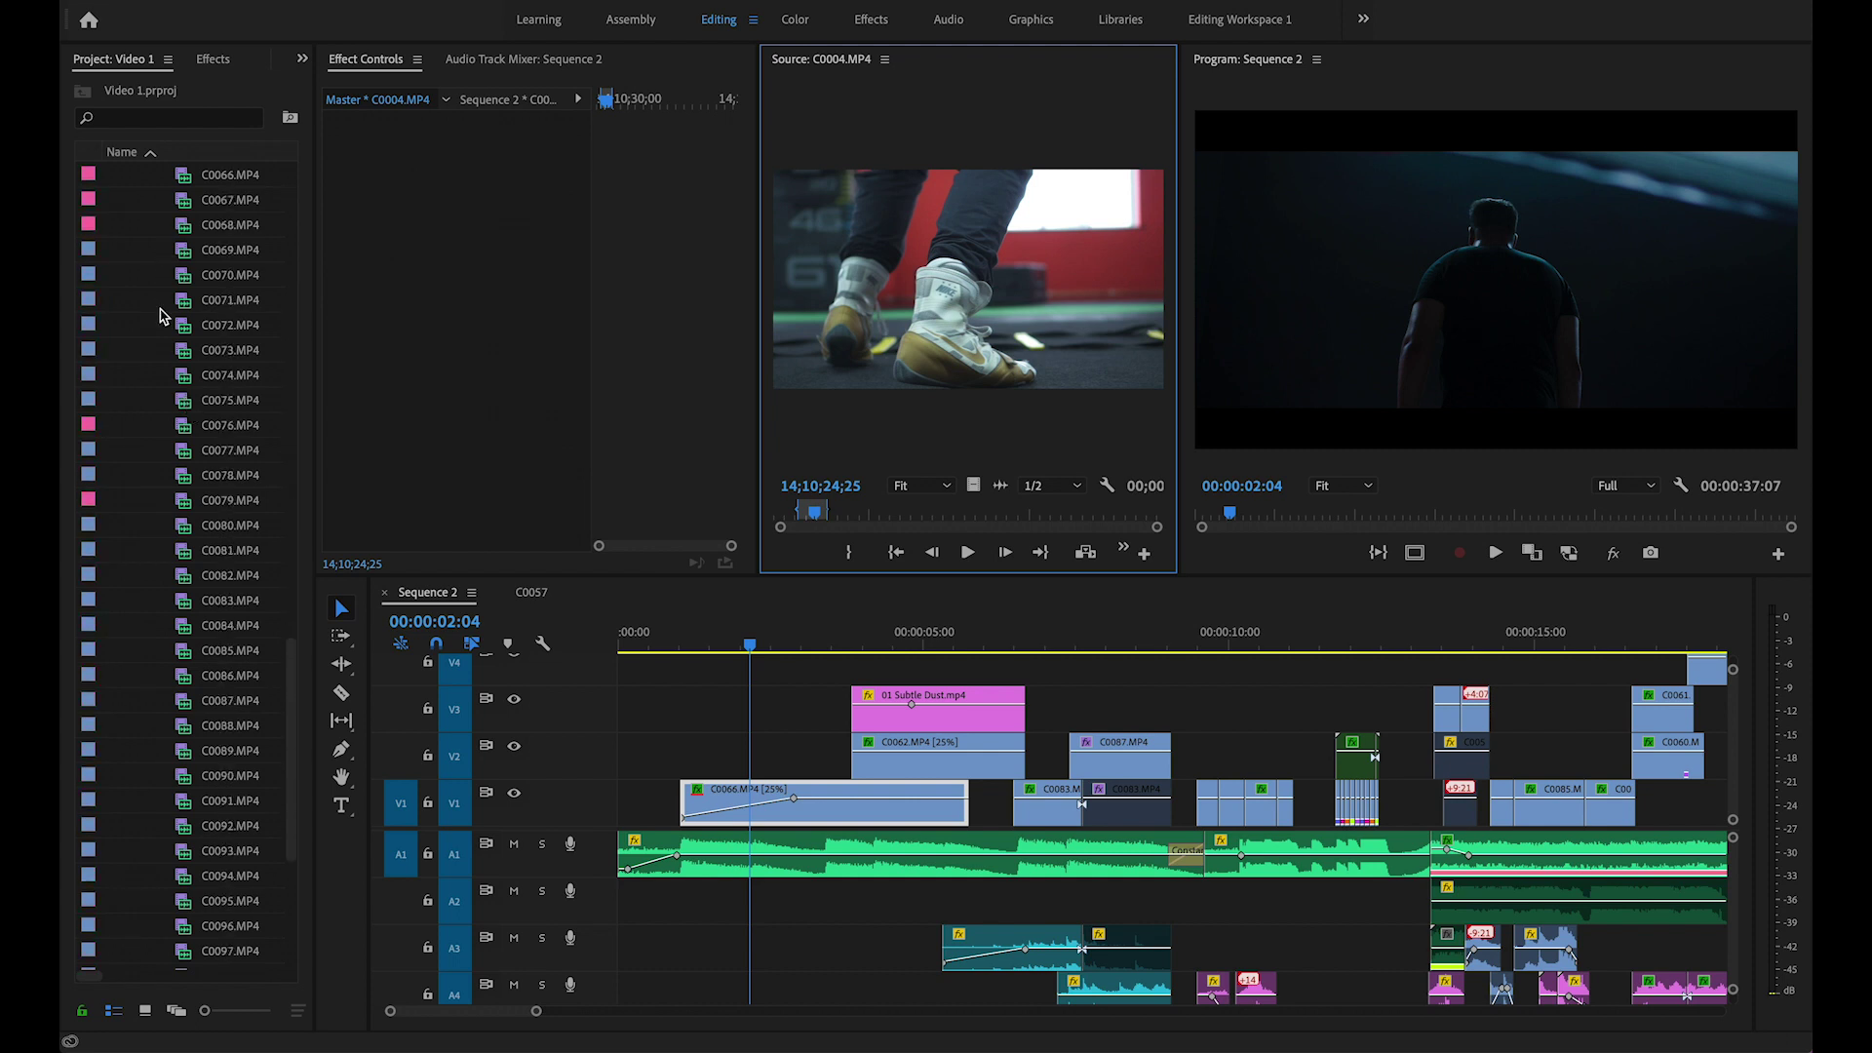
scroll(168, 537, up, 18)
scroll(168, 521, up, 4)
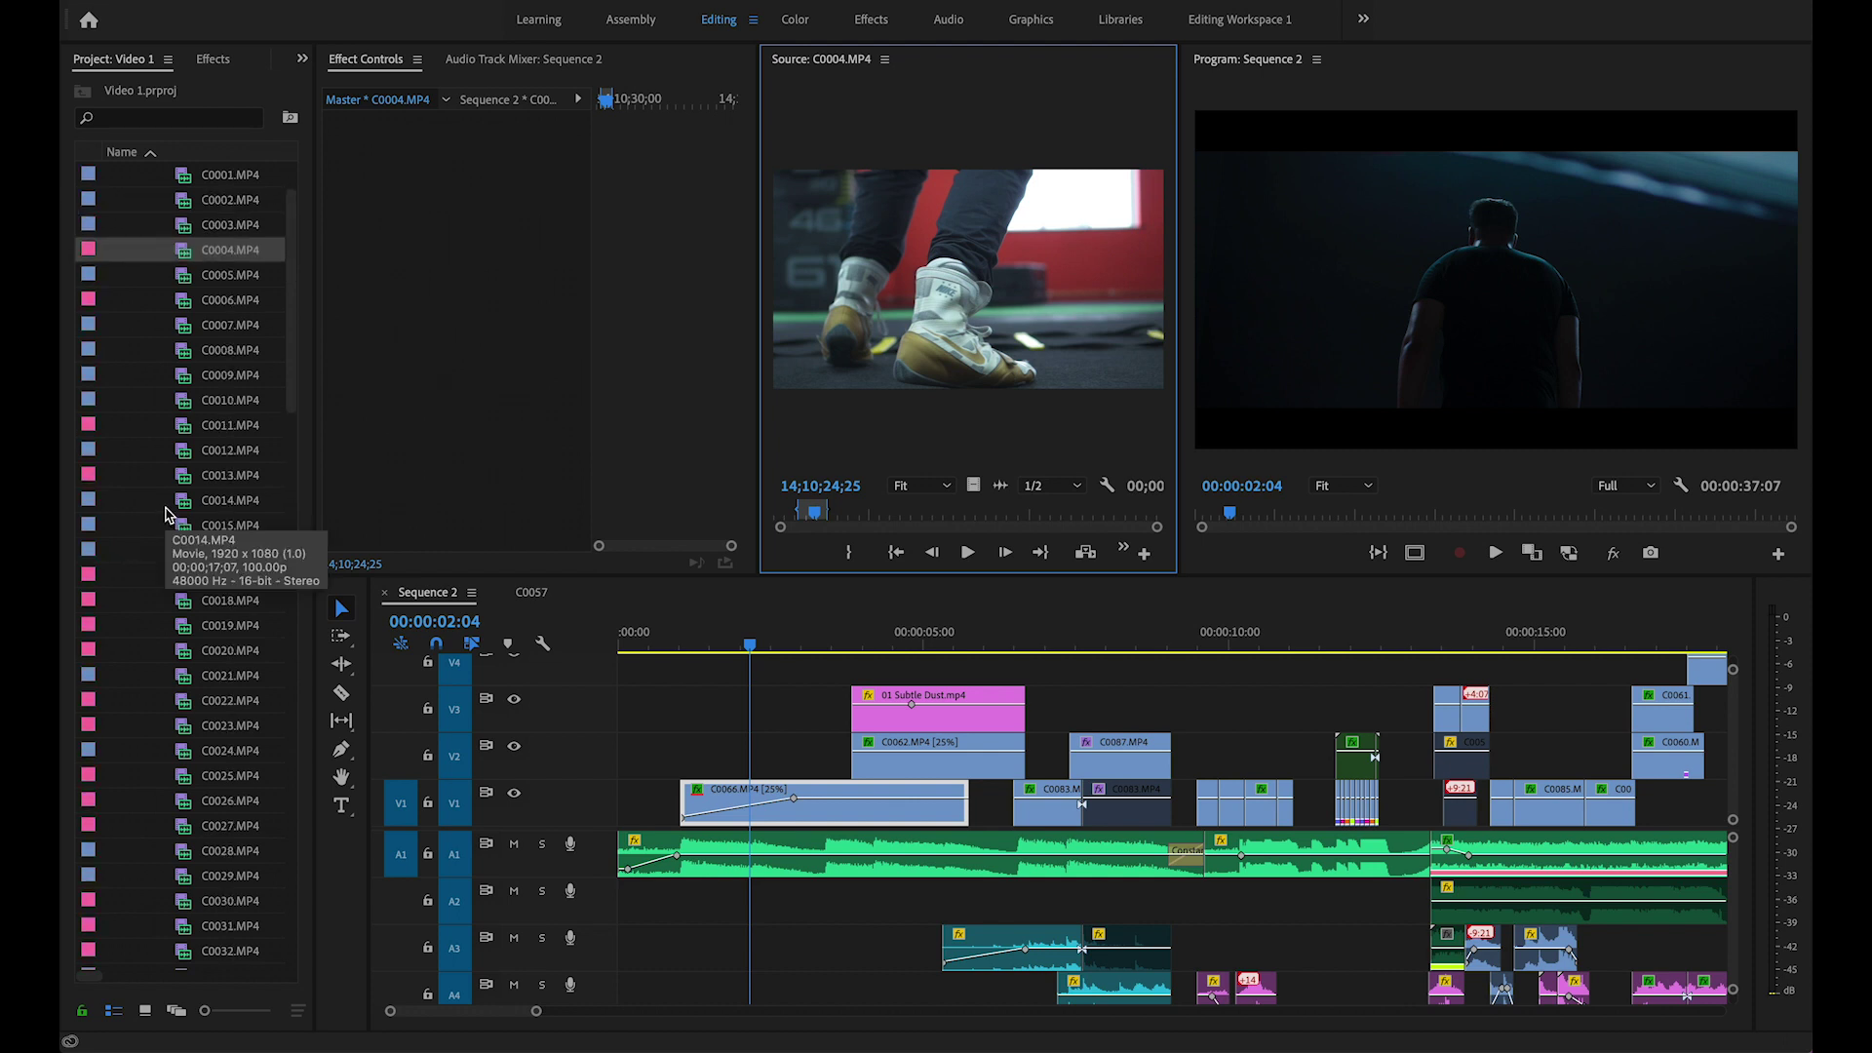
scroll(154, 524, up, 2)
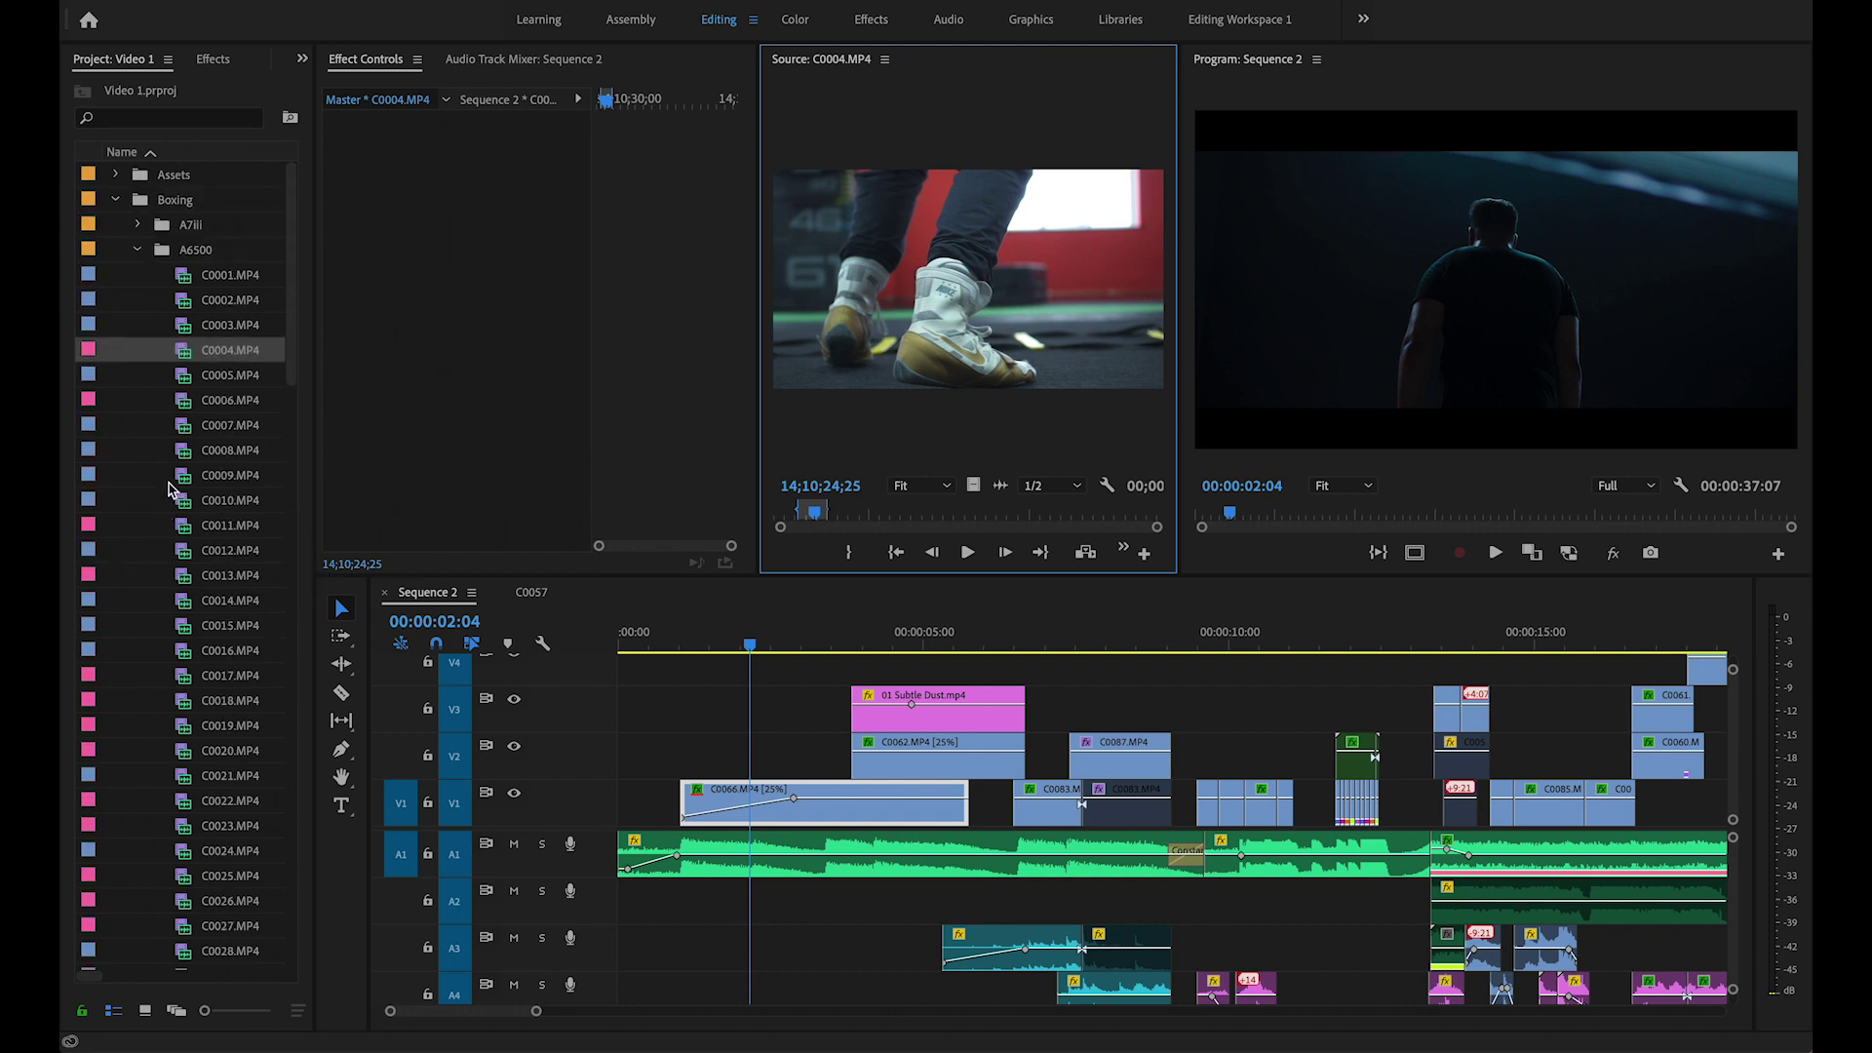
scroll(181, 451, down, 9)
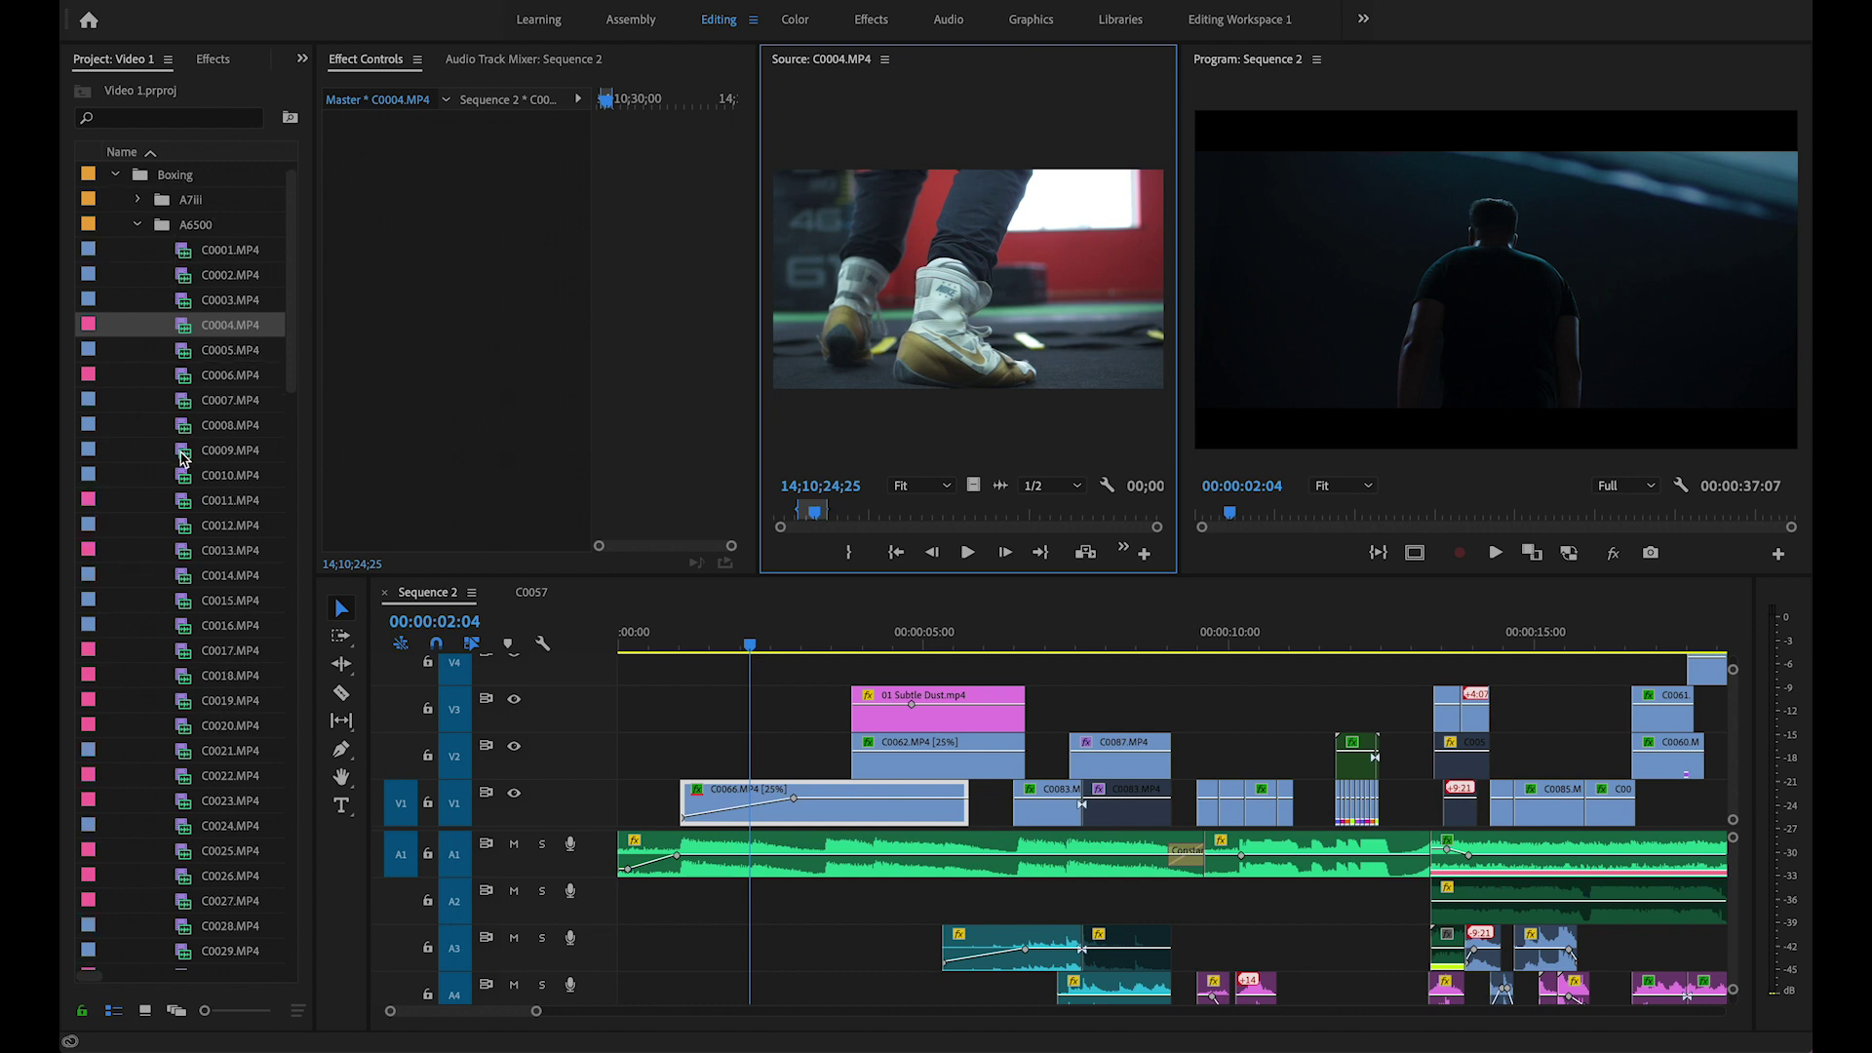
scroll(188, 451, down, 10)
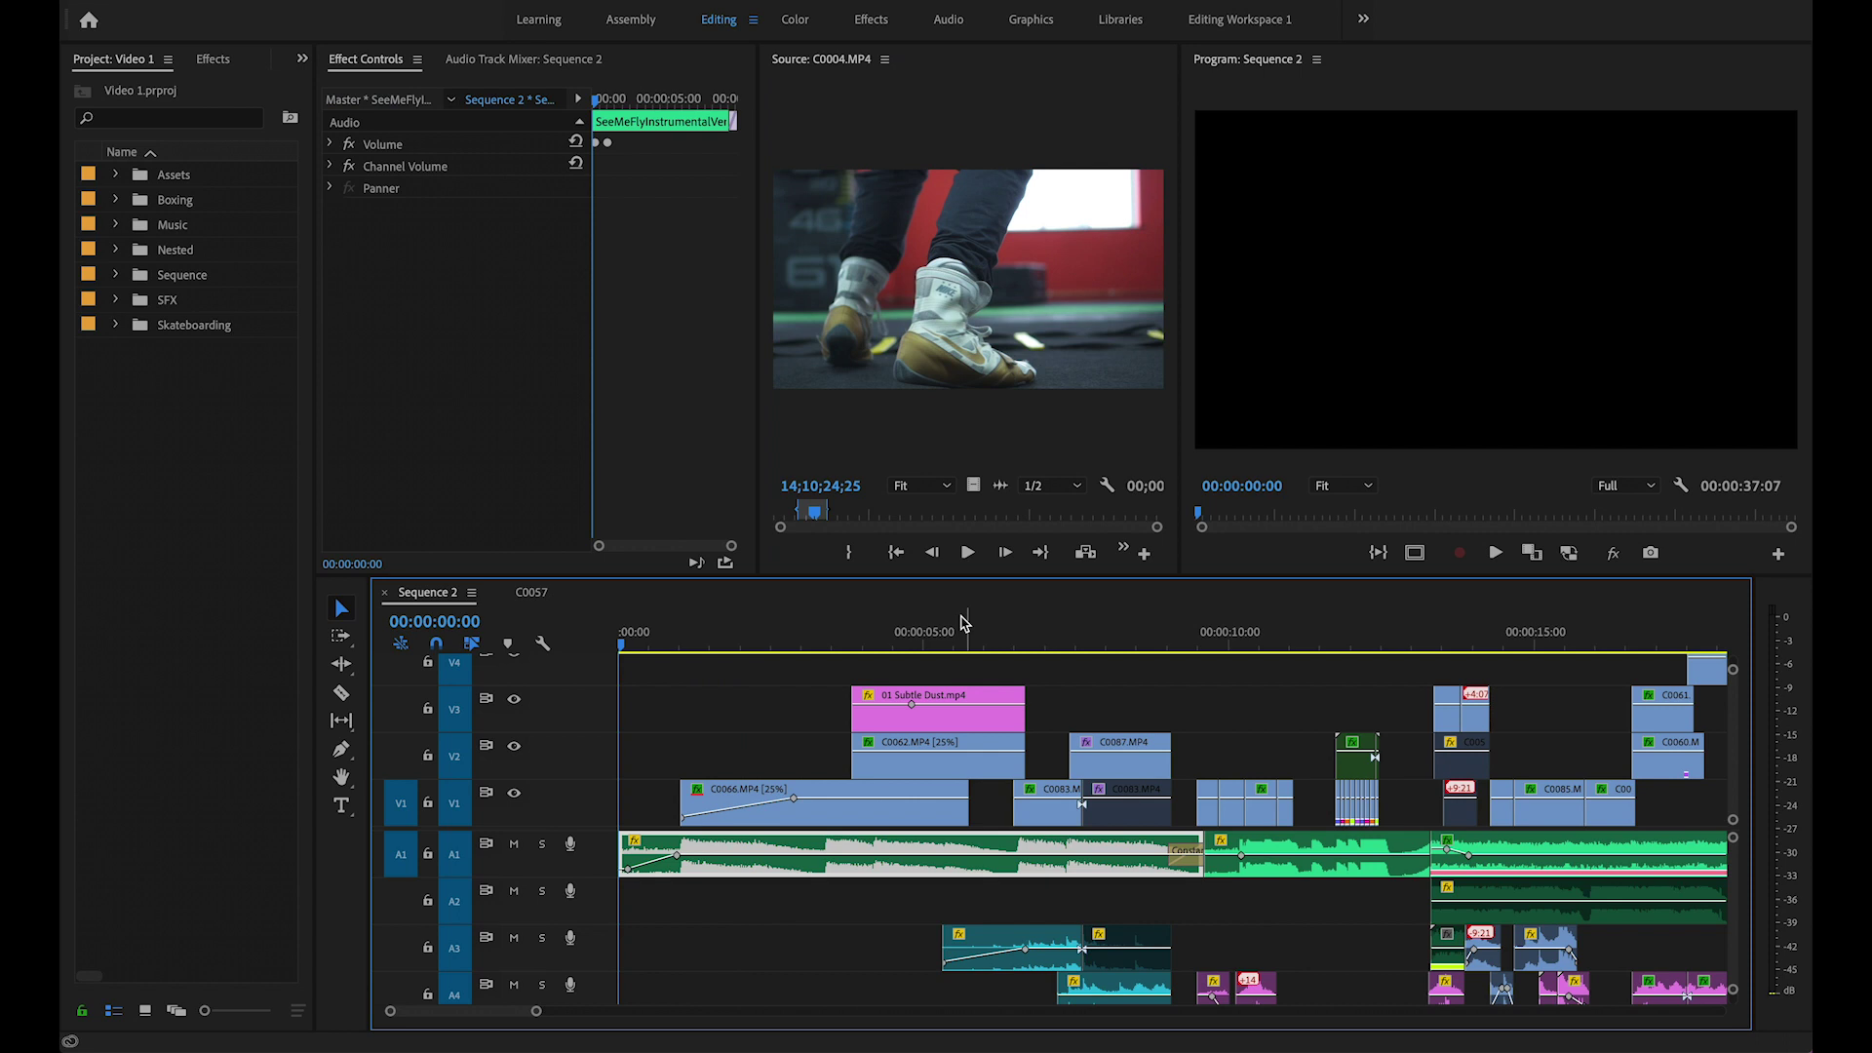
Play the C0066.MP4 opening shot up to 00:00:03:03 to check its fade-in.
drag(671, 635, 713, 636)
key(space)
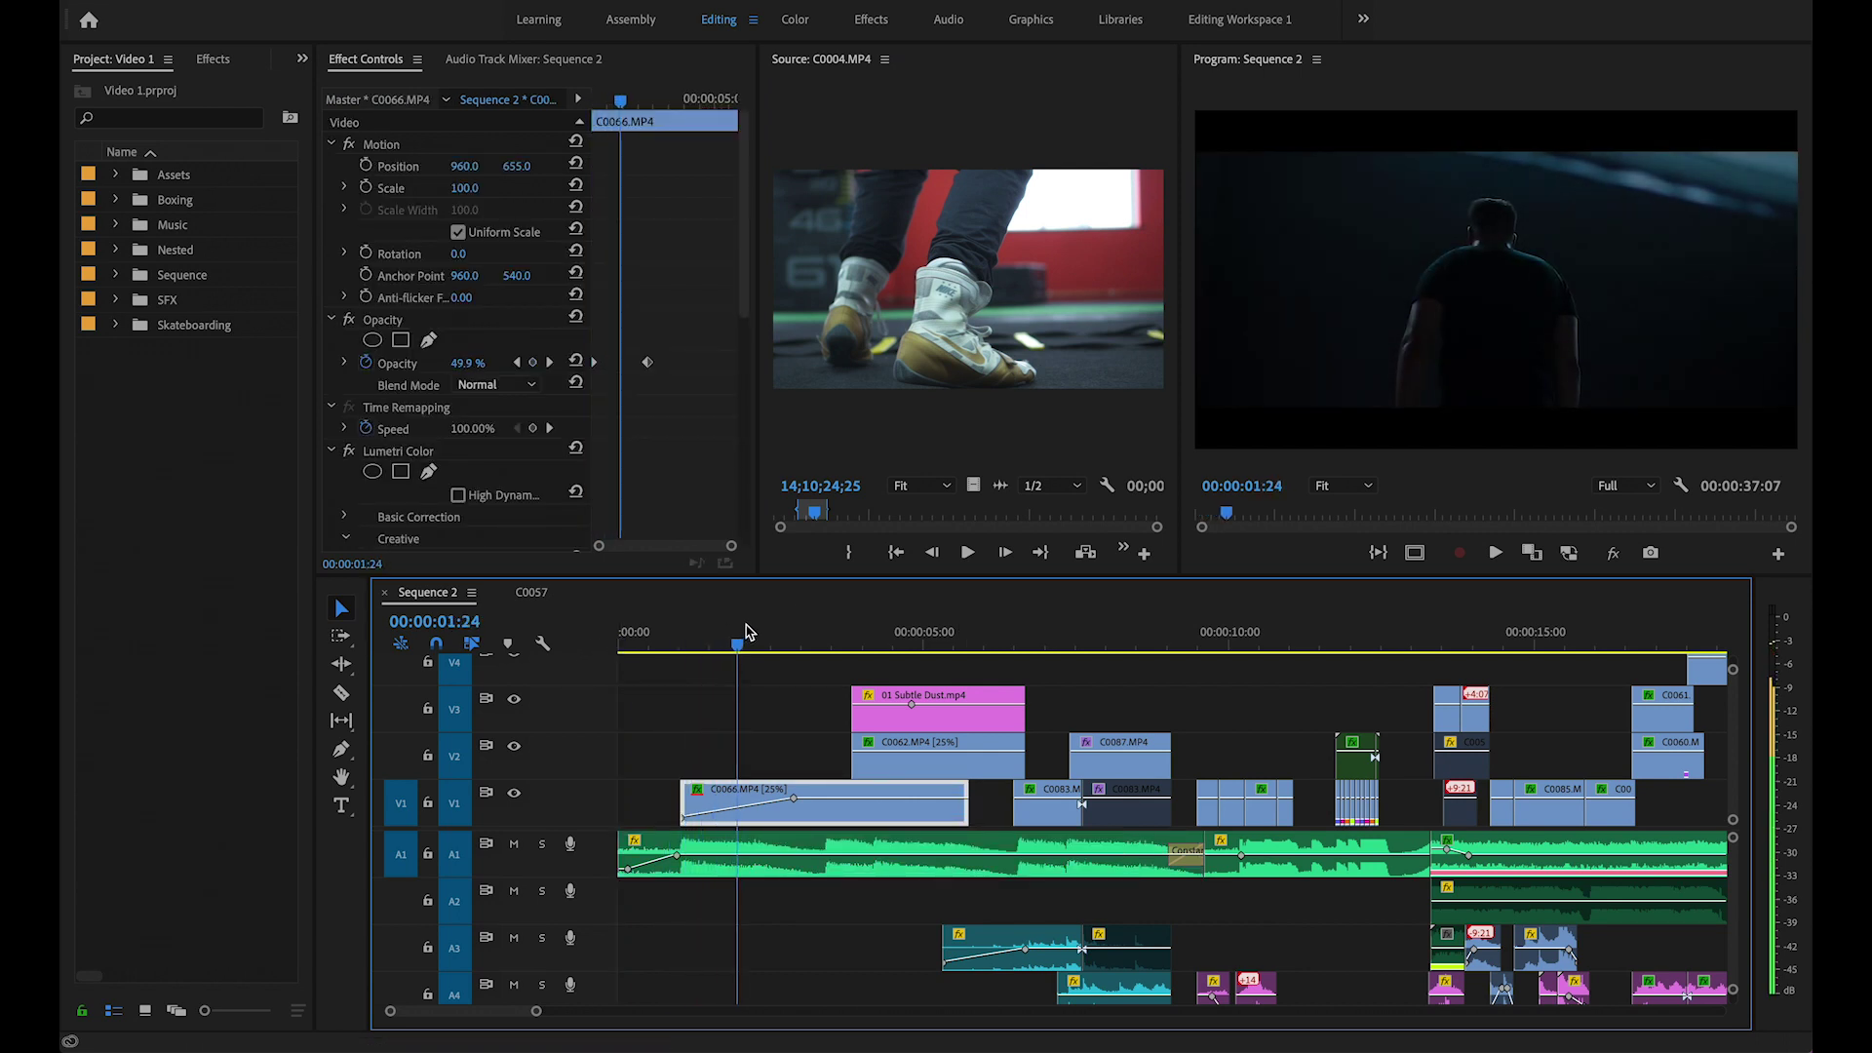
key(space)
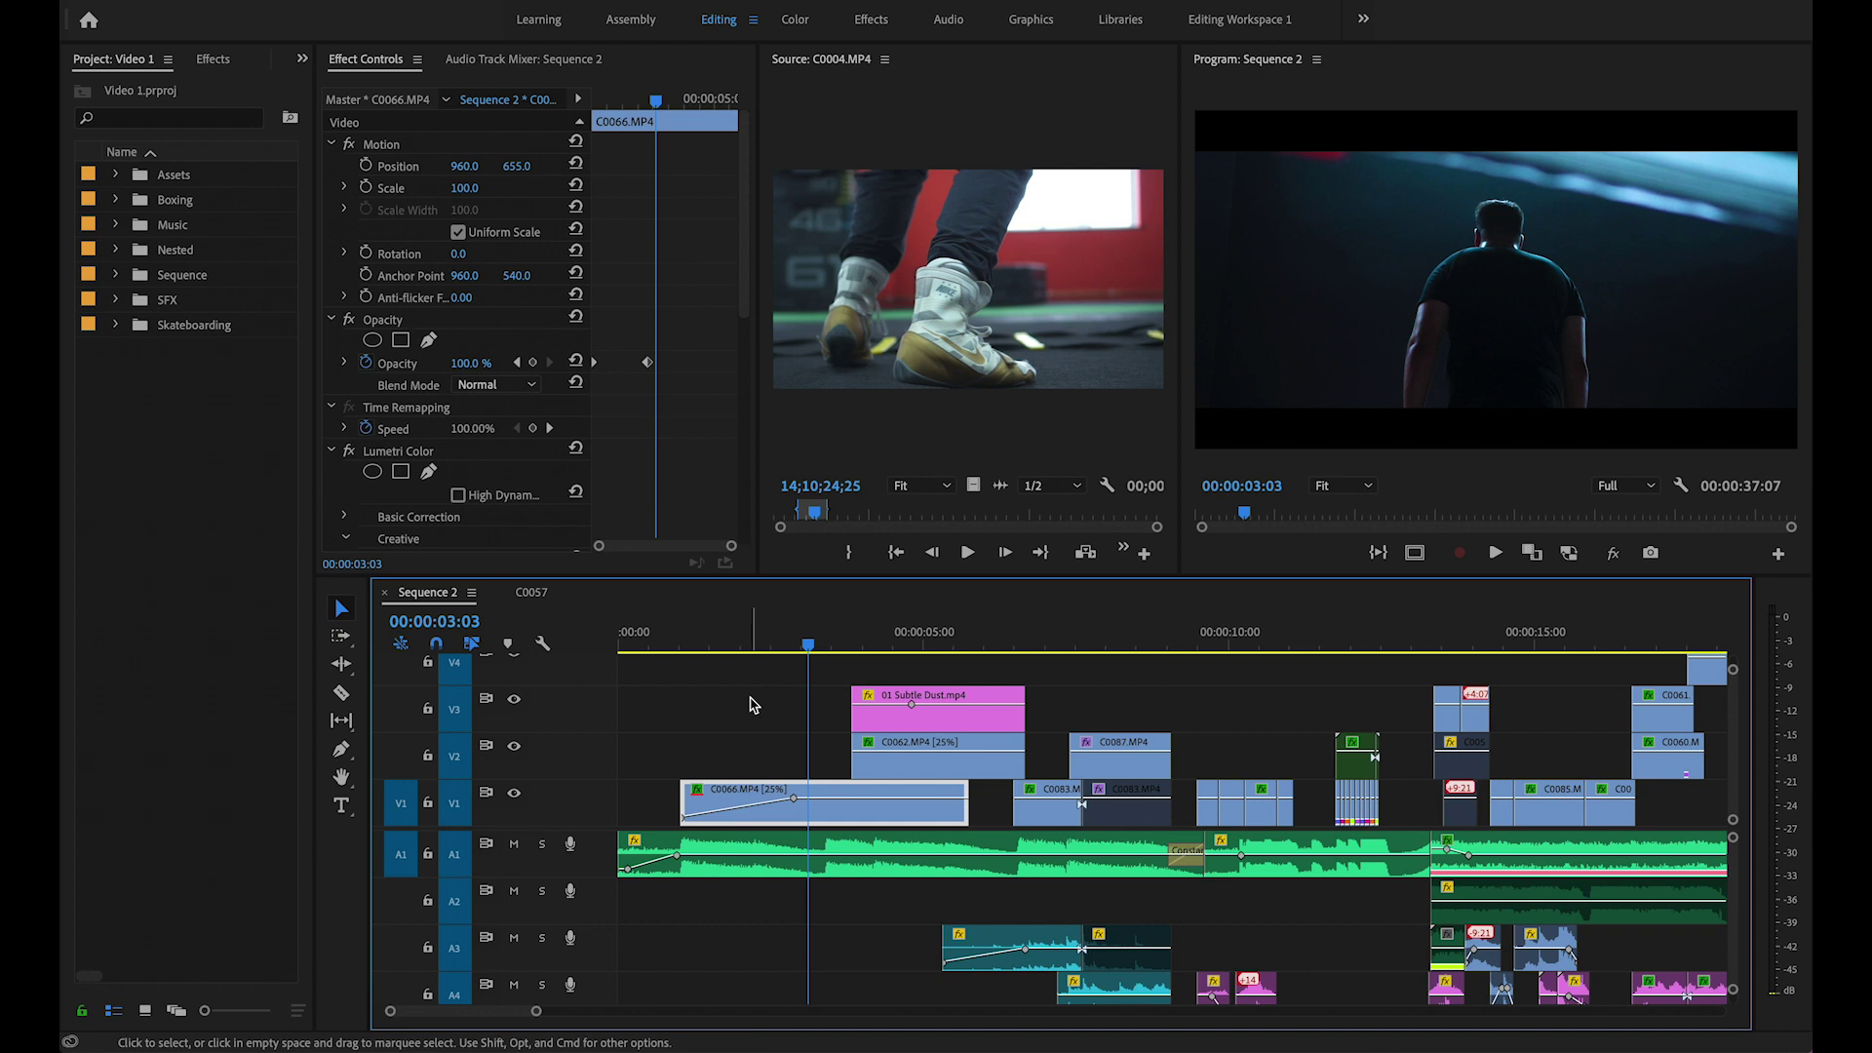
Scrub the opening fade-in again from 00:00:00:06 to the C0066.MP4 opacity keyframe at 00:00:02:23.
click(659, 643)
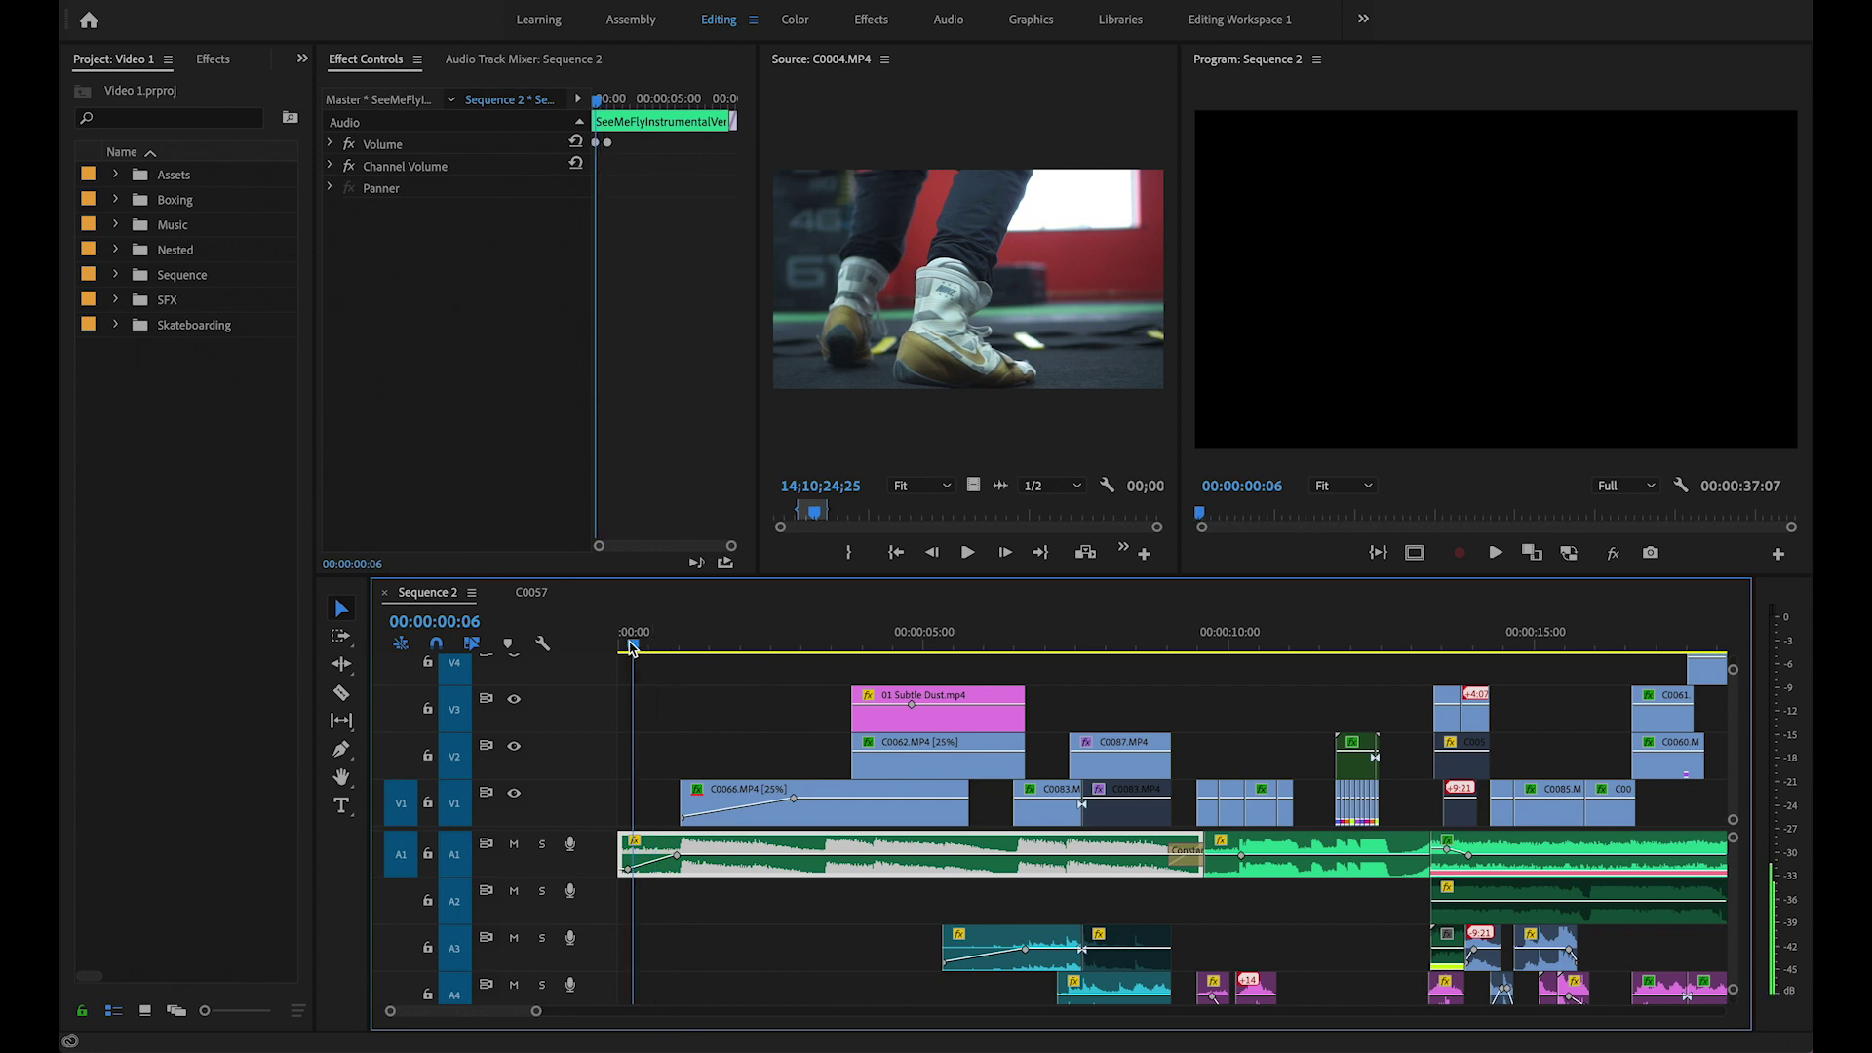
click(699, 639)
drag(700, 640, 793, 626)
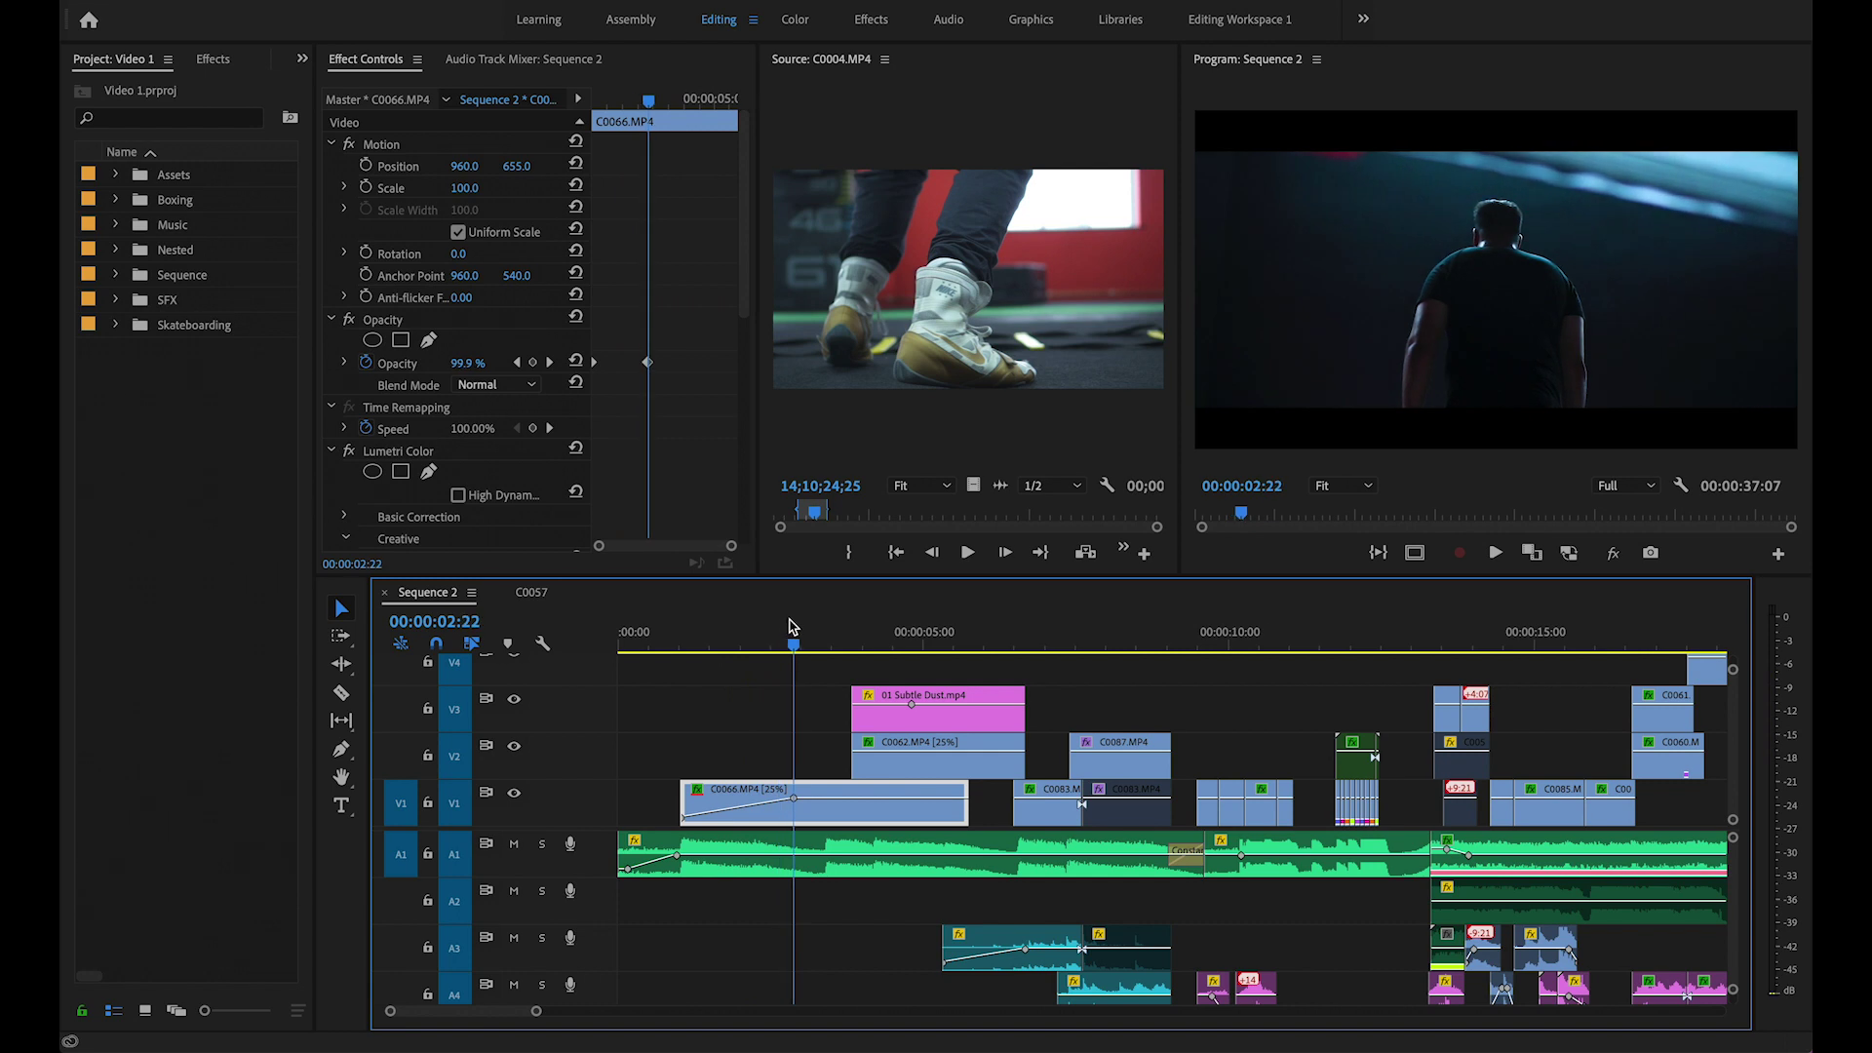
click(797, 645)
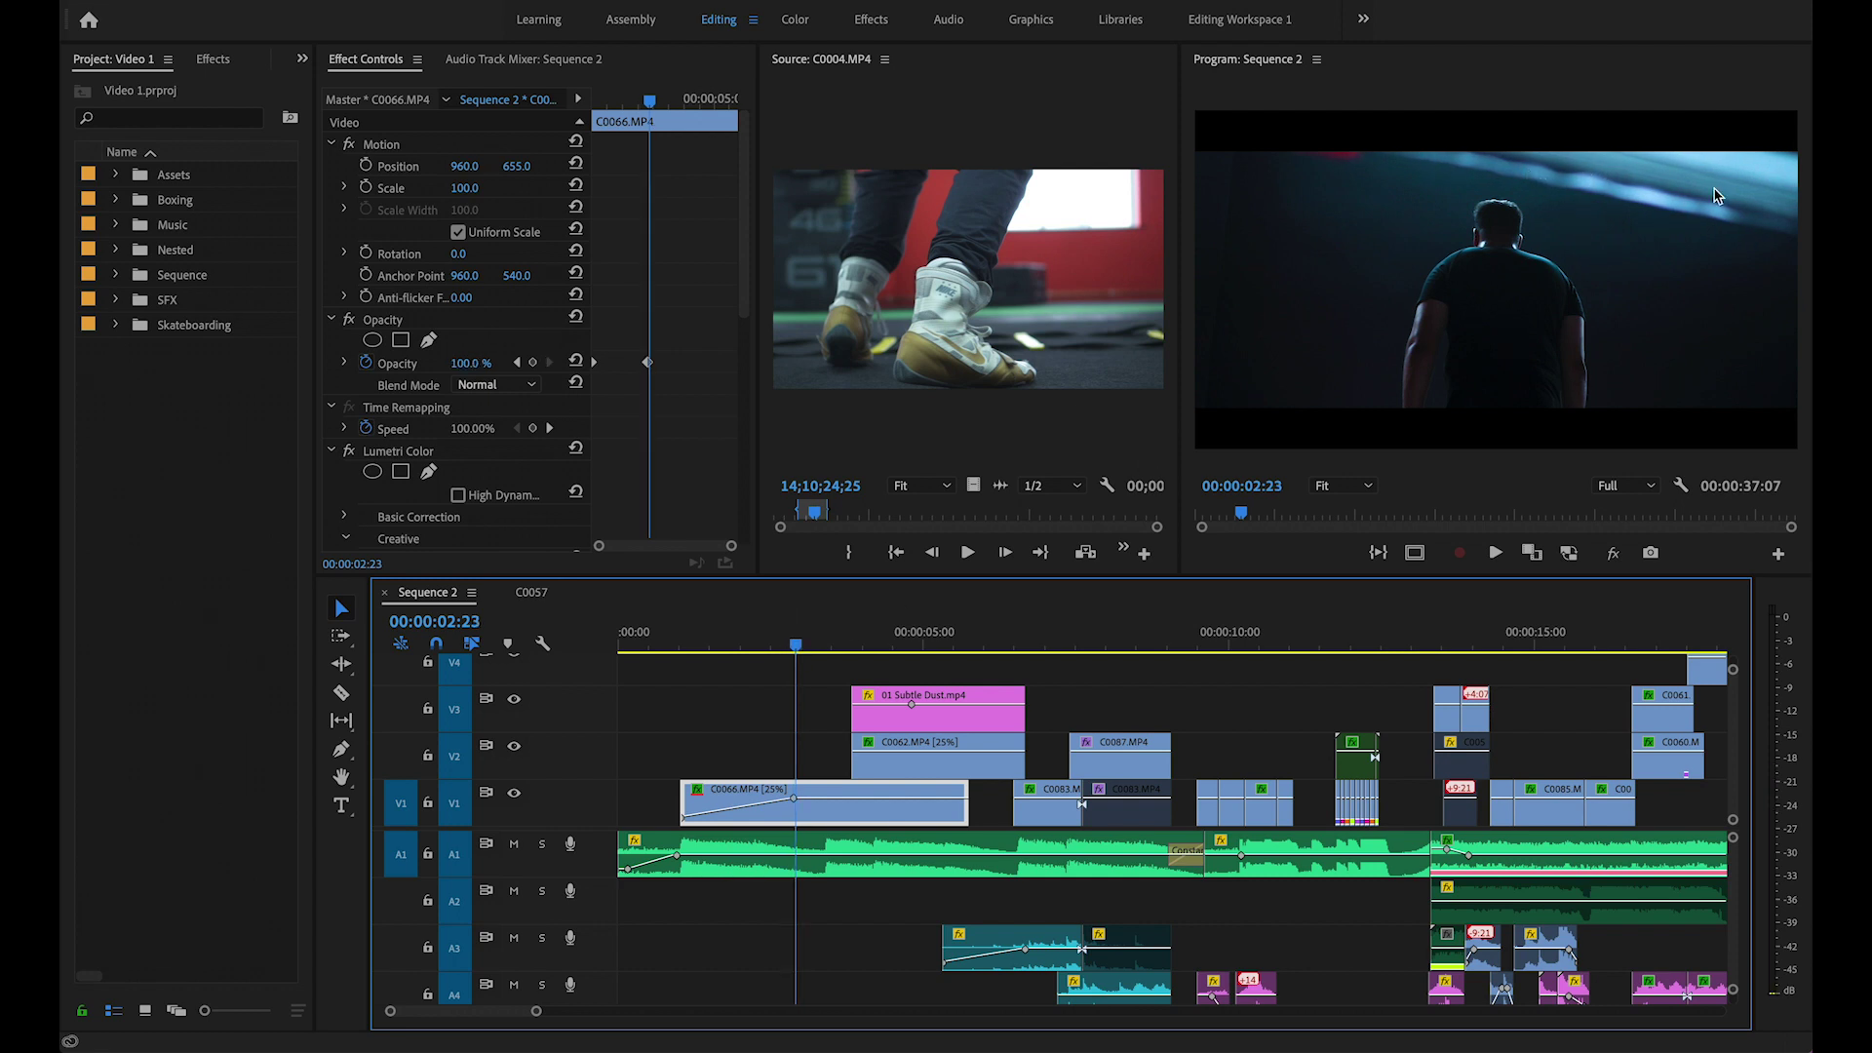
Open C0066.MP4 in the Source monitor, widen the monitor and cue the ungraded shot at 14;40;51;27.
double_click(827, 824)
drag(760, 367, 709, 368)
drag(890, 519, 886, 528)
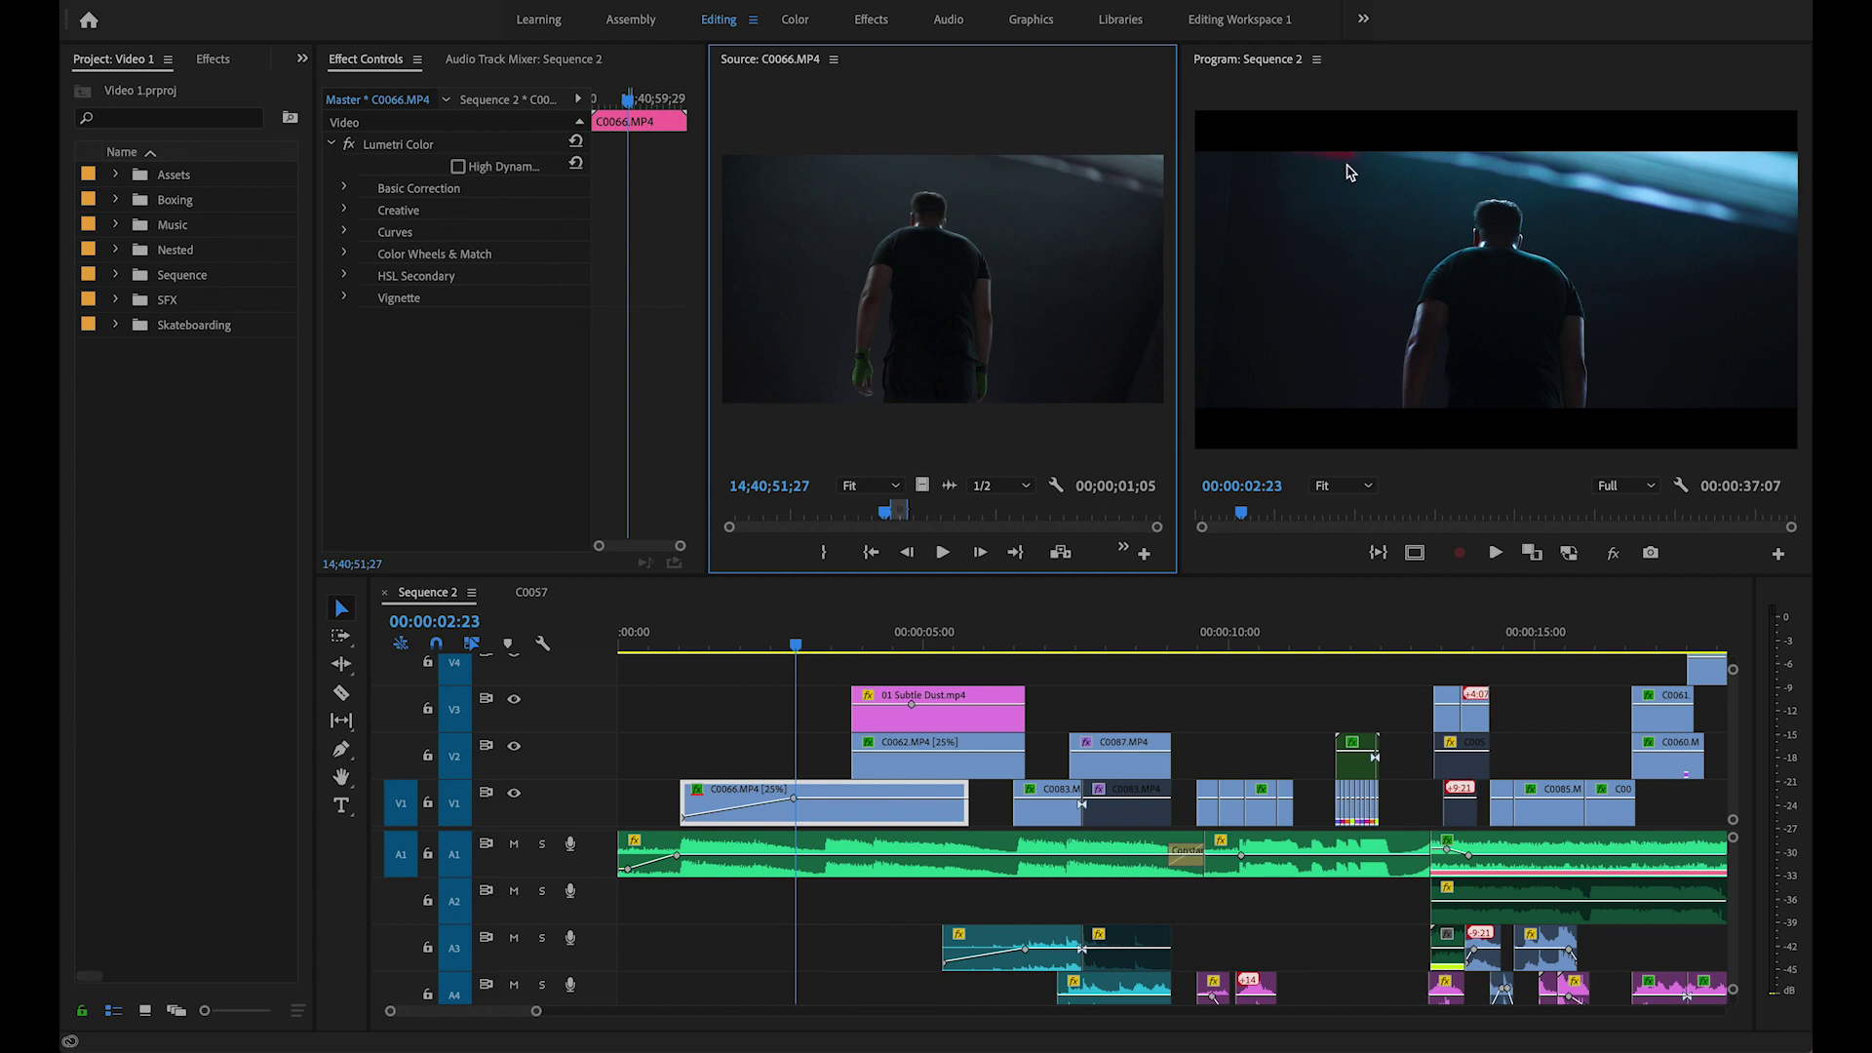
Play the cut from C0066.MP4 to the close-up from 00:00:03:09, and return the playhead to 00:00:03:06.
drag(802, 639, 823, 639)
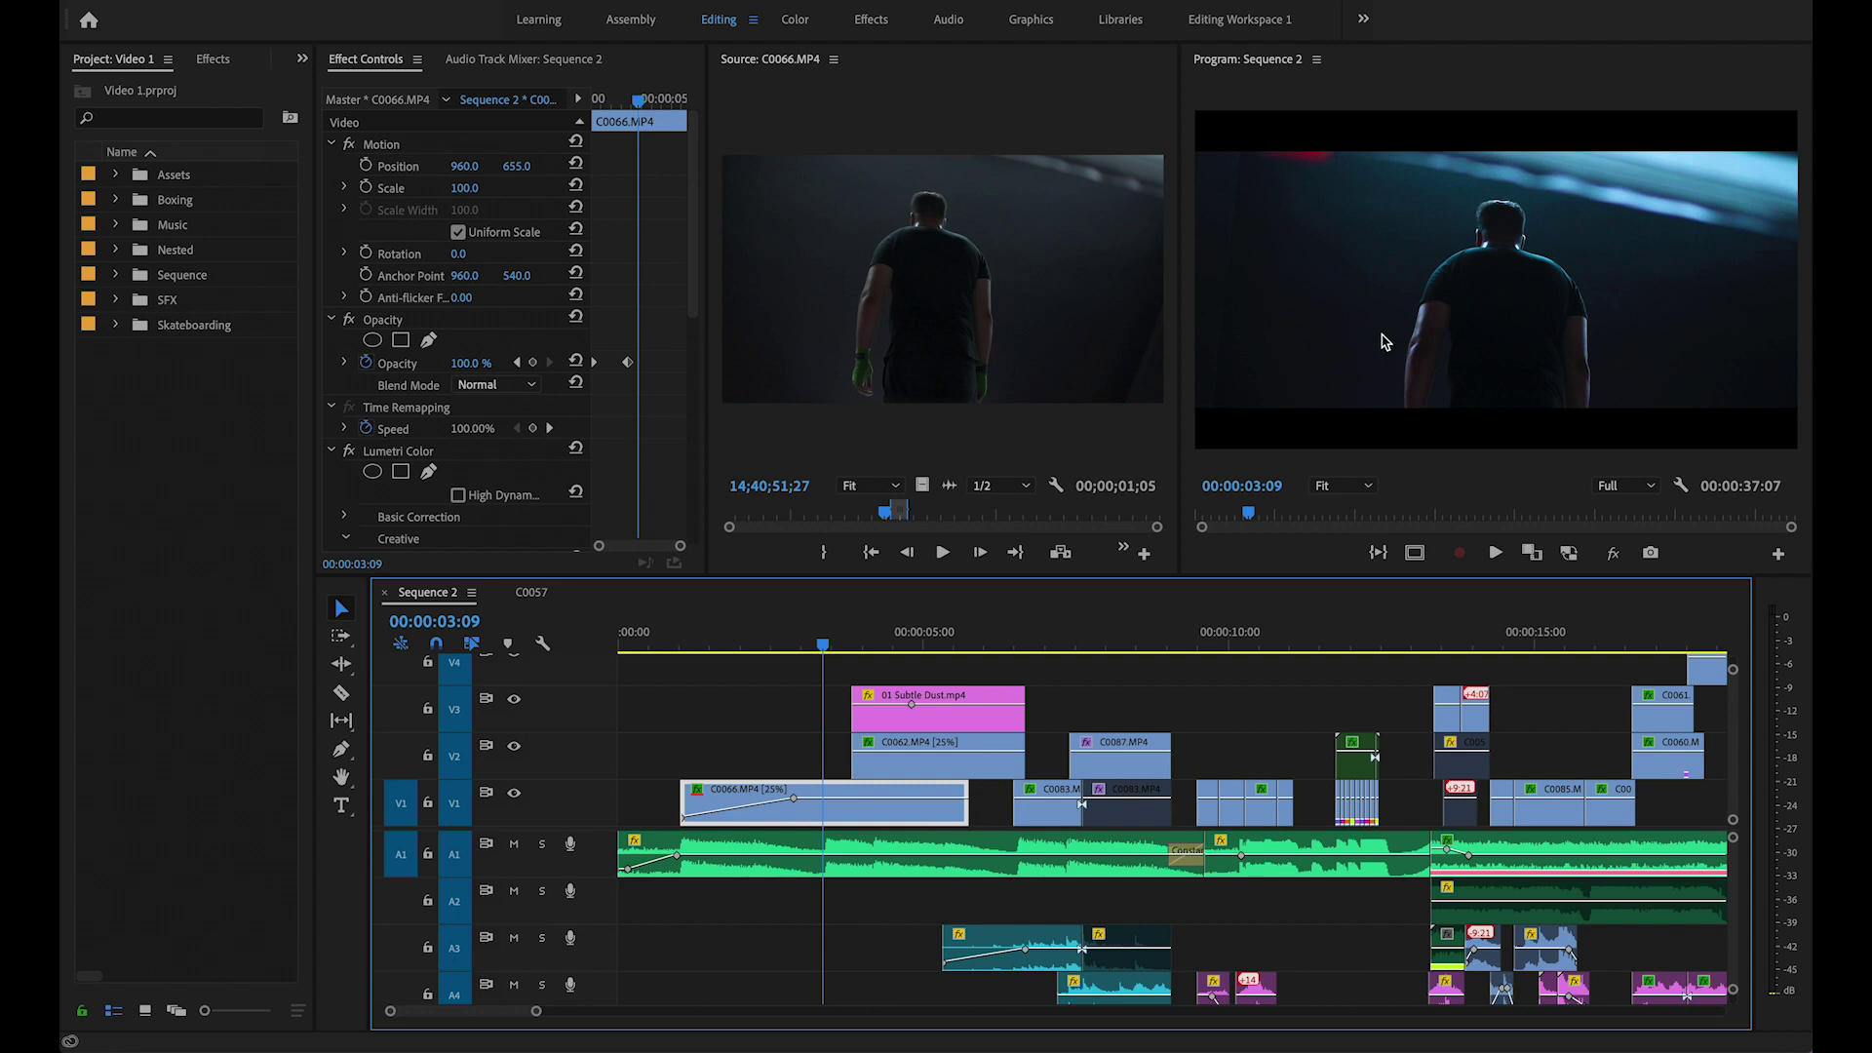
key(space)
key(space)
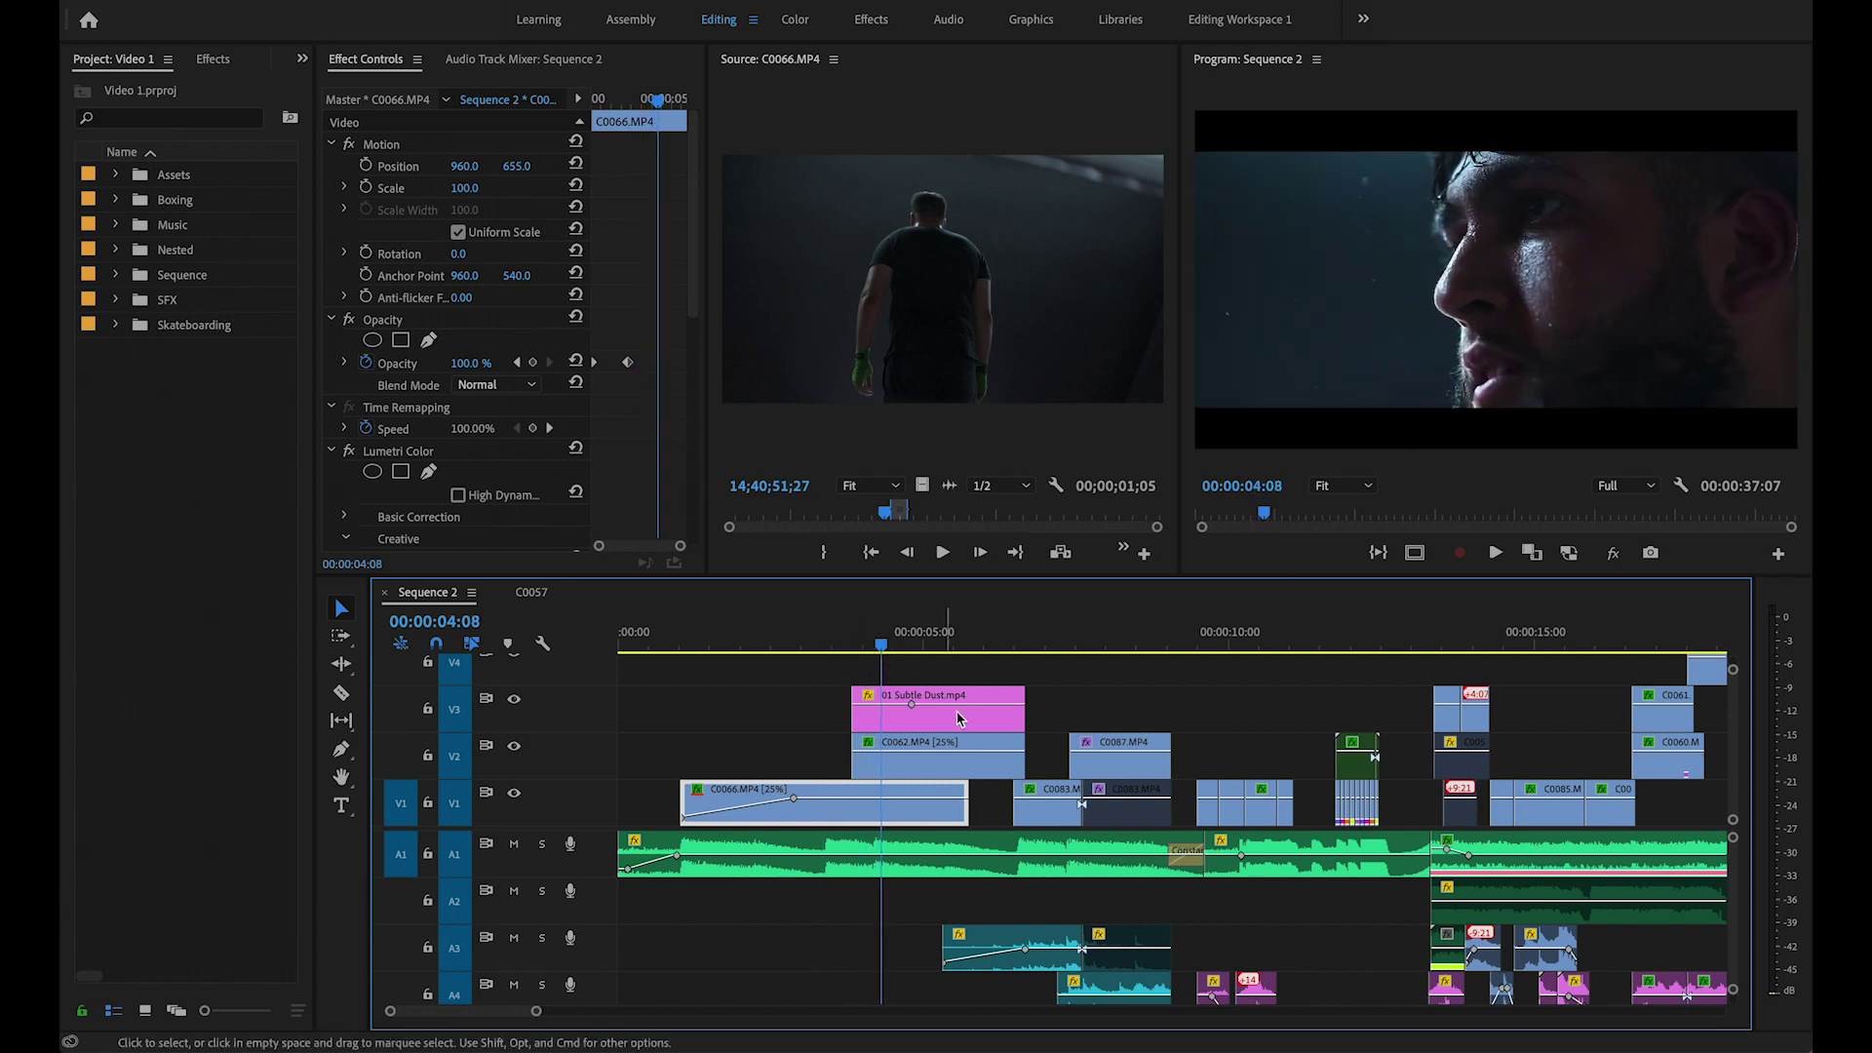
drag(881, 640, 817, 644)
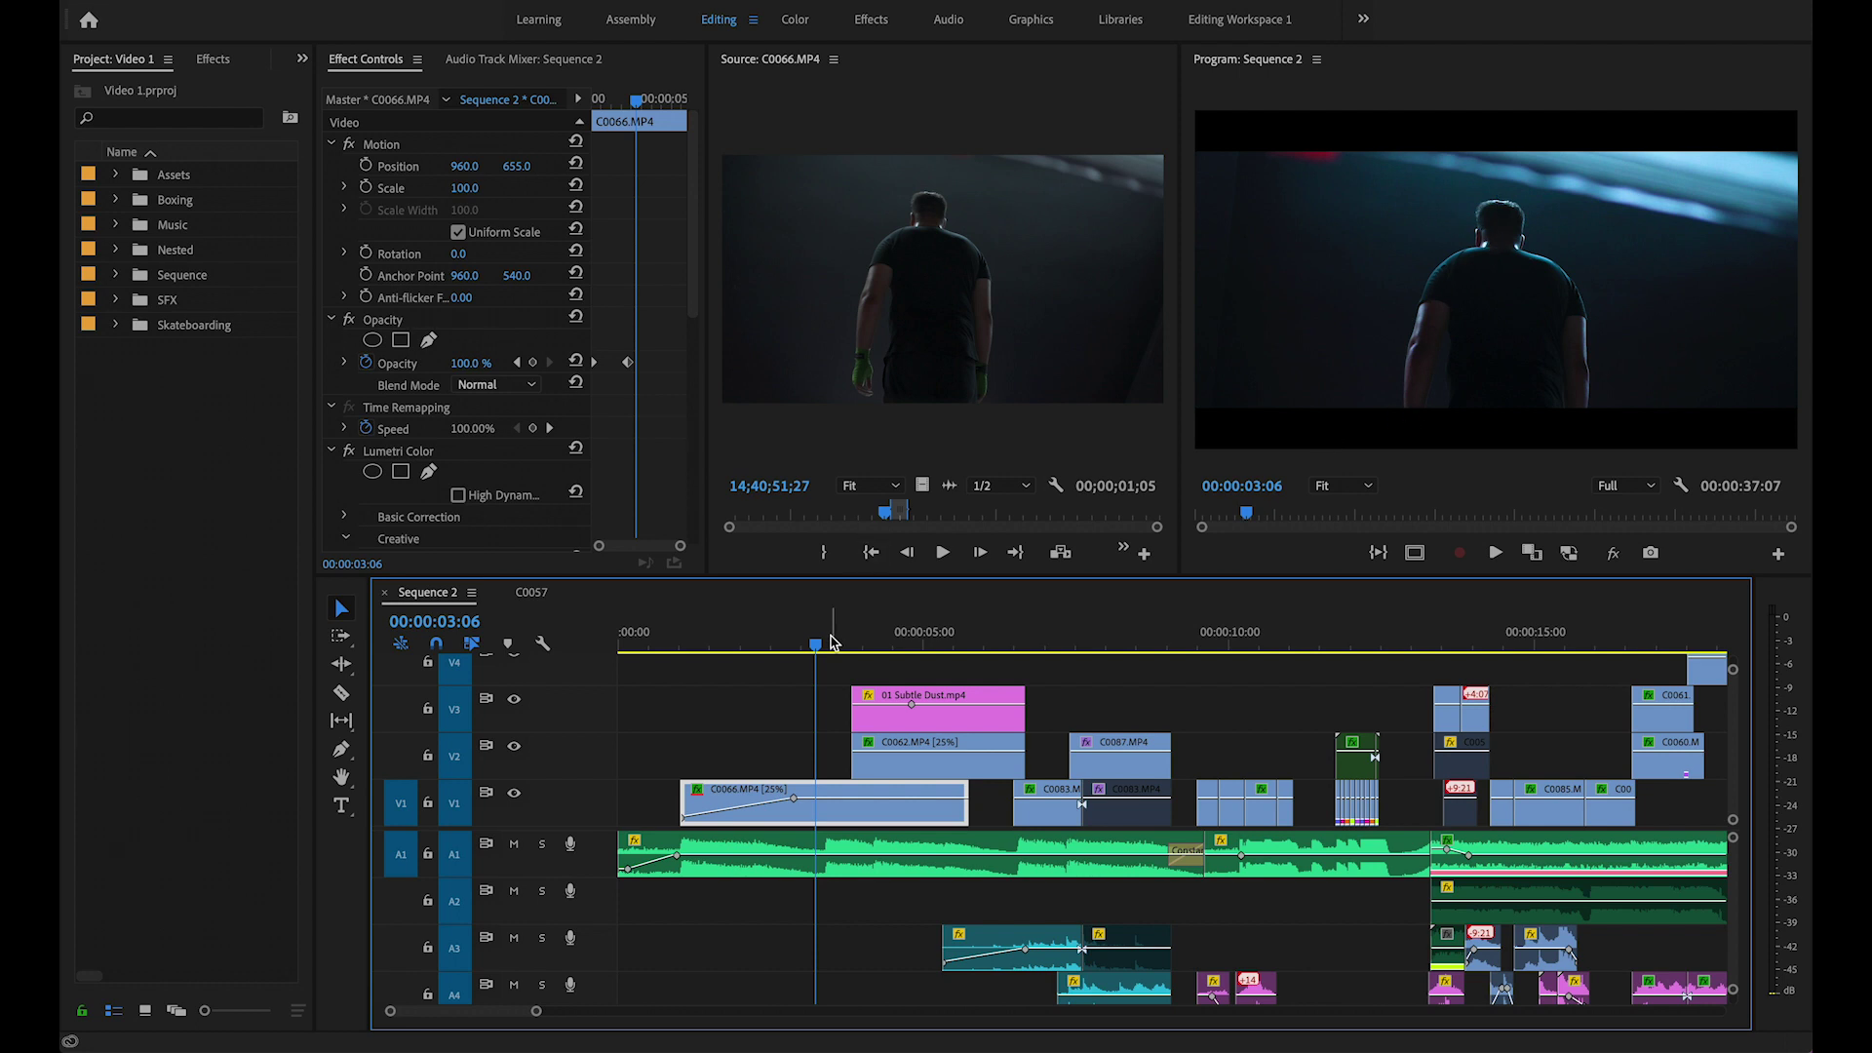
Disable the 01 Subtle Dust overlay on V3 and scrub to 00:00:05:00 to view the close-up without it.
click(869, 644)
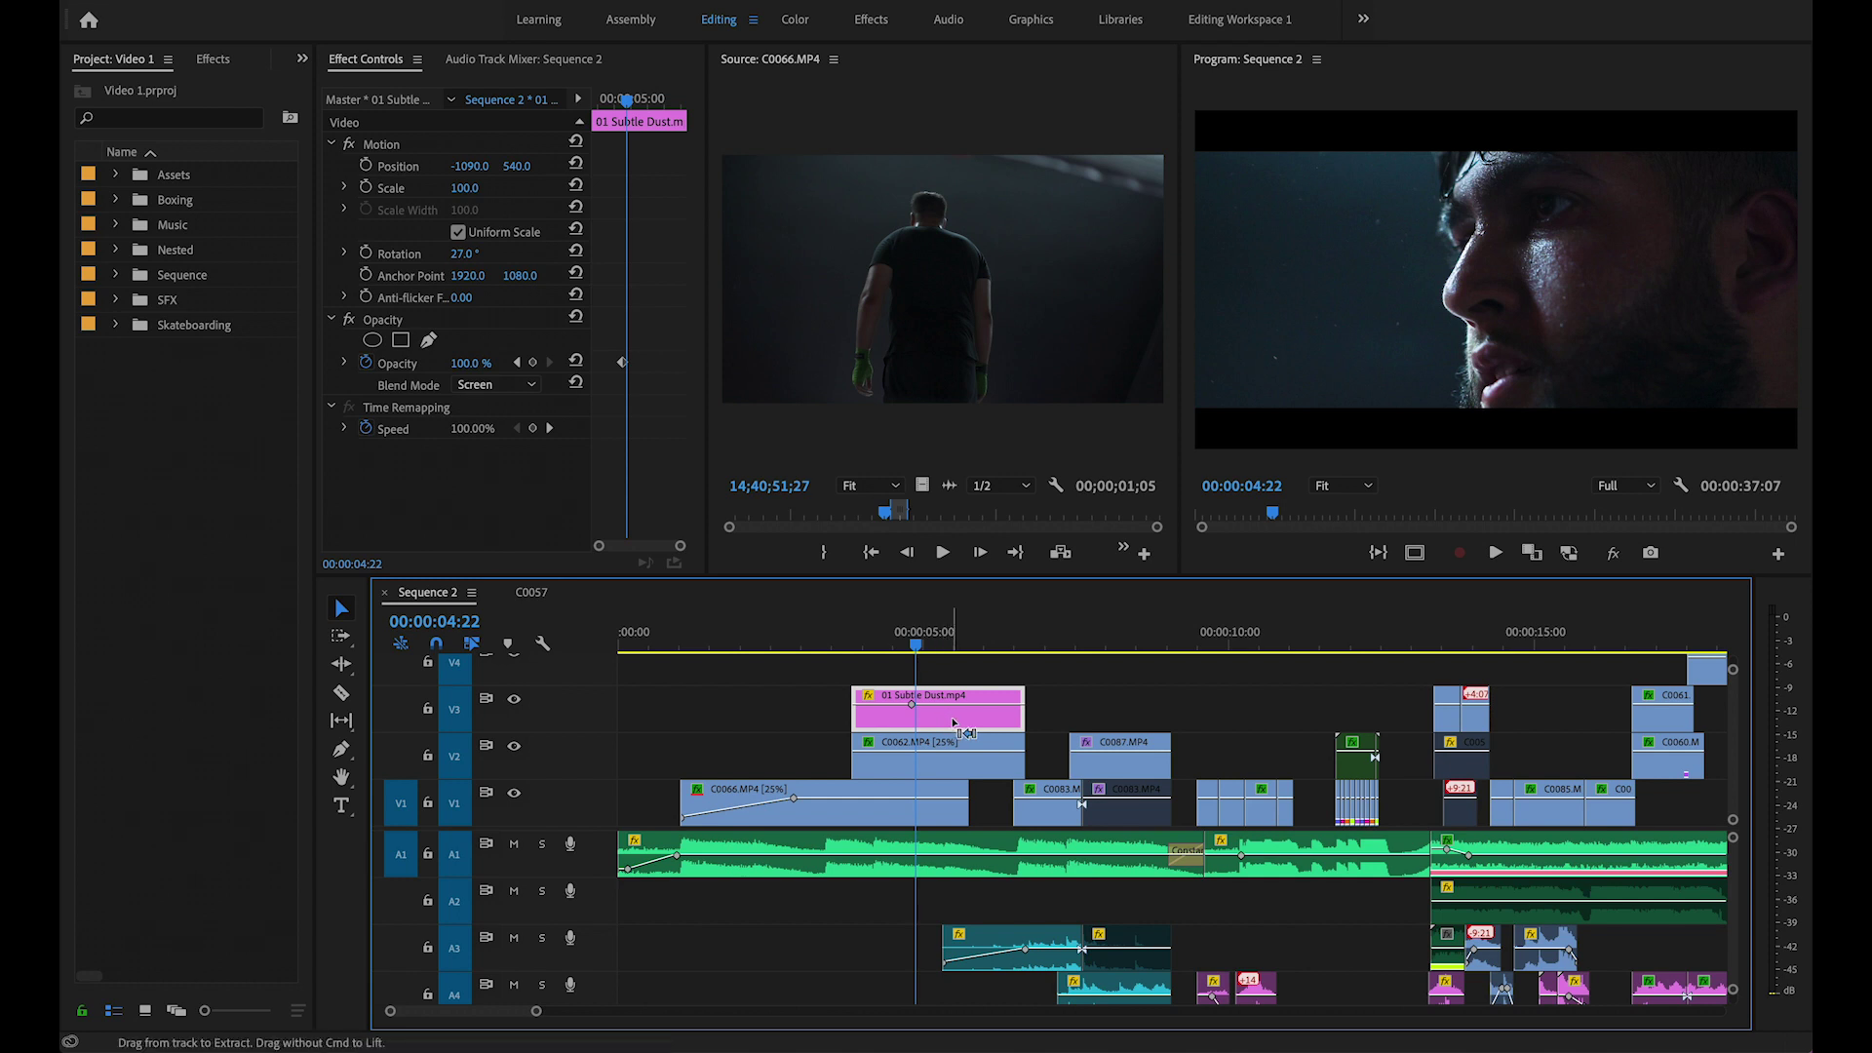
key(shift+e)
mouse_move(917, 648)
mouse_down()
mouse_move(991, 647)
mouse_move(874, 647)
mouse_move(931, 651)
mouse_up()
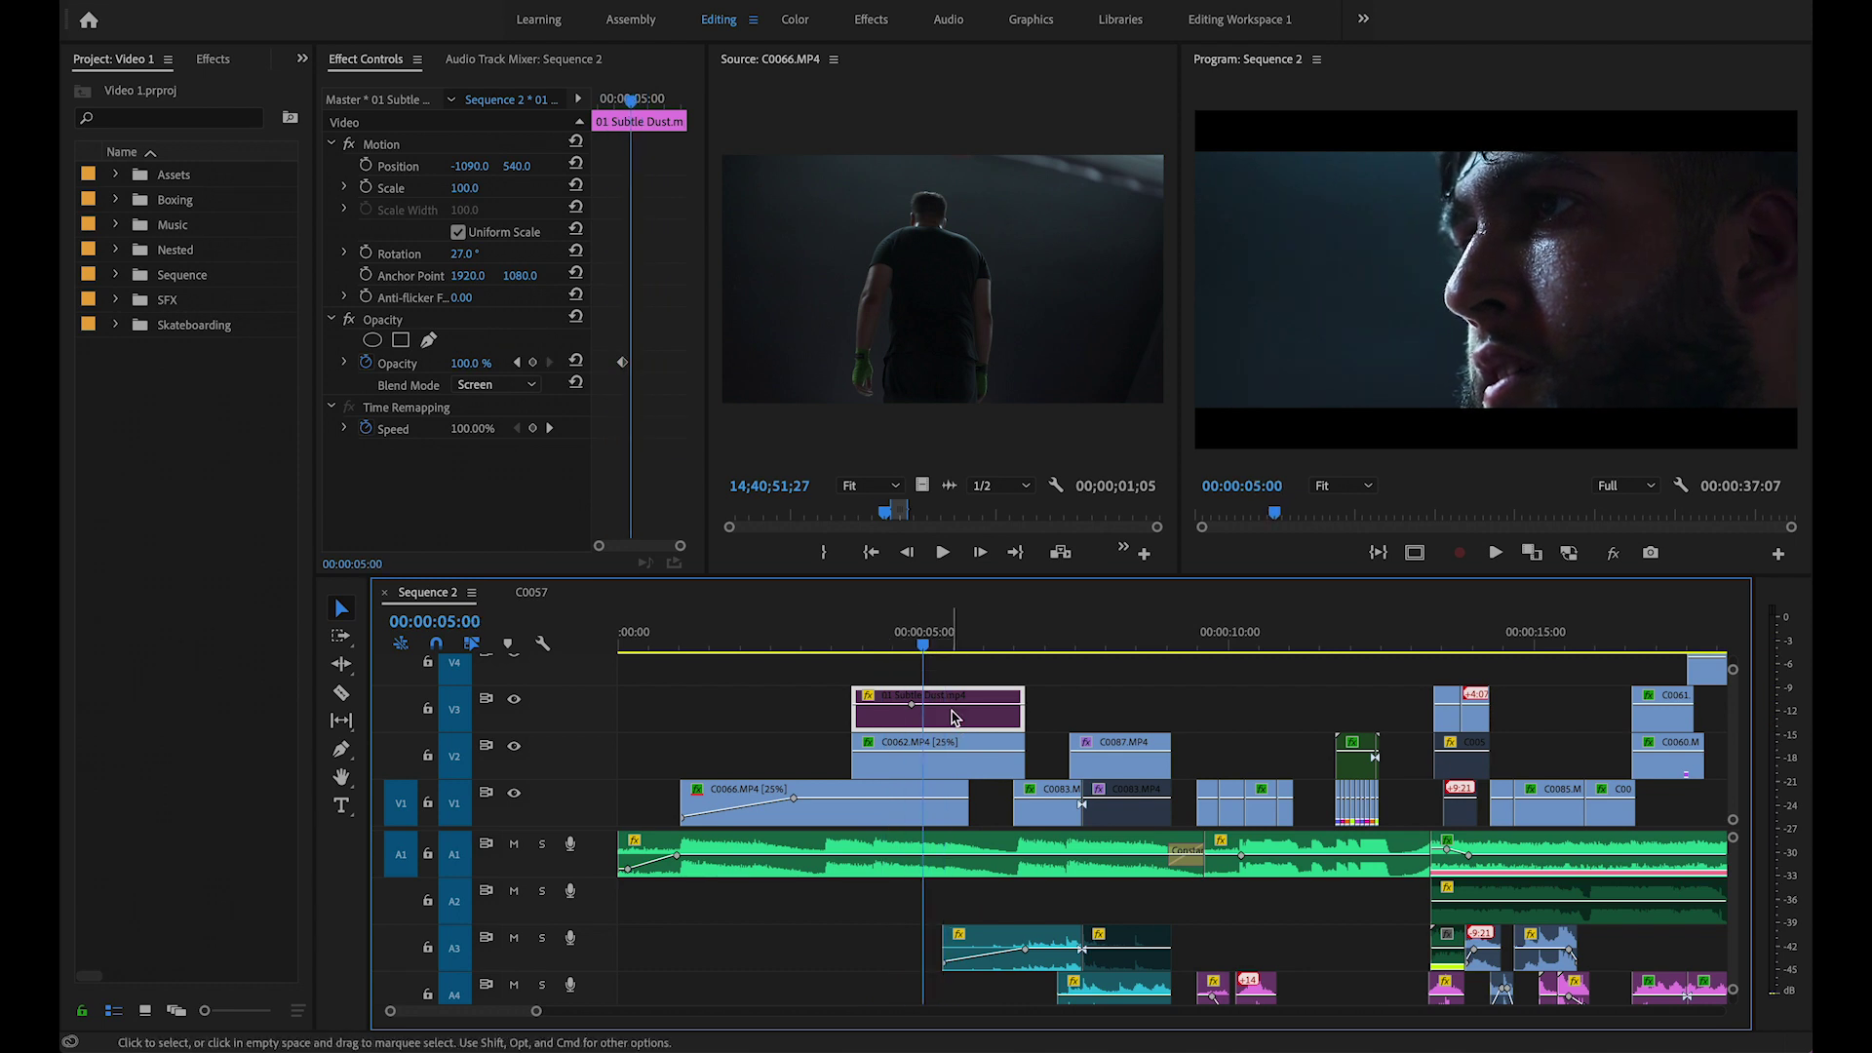
Re-enable the 01 Subtle Dust overlay on V3, move the playhead to 00:00:06:21 and select the C0083.MP4 clip on V1.
key(shift+e)
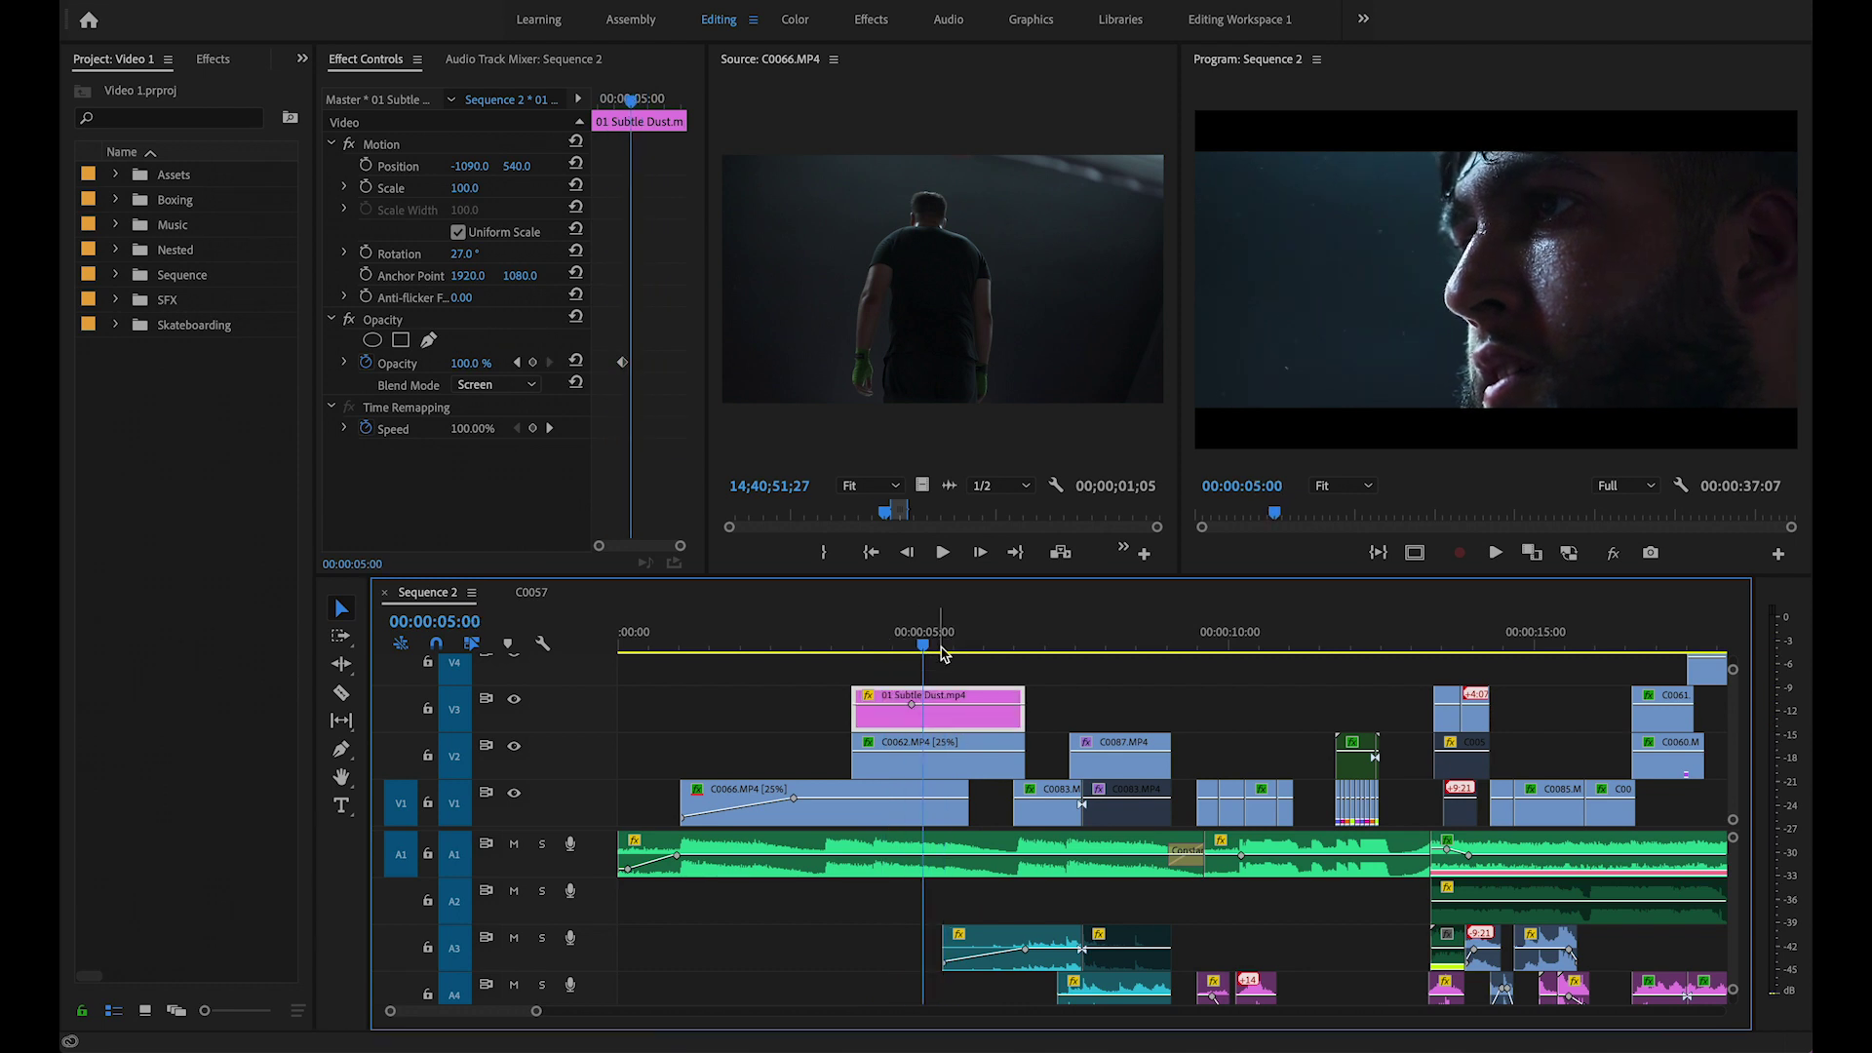
scroll(942, 655, right, 5)
drag(822, 649, 849, 649)
scroll(866, 909, down, 1)
scroll(862, 909, down, 1)
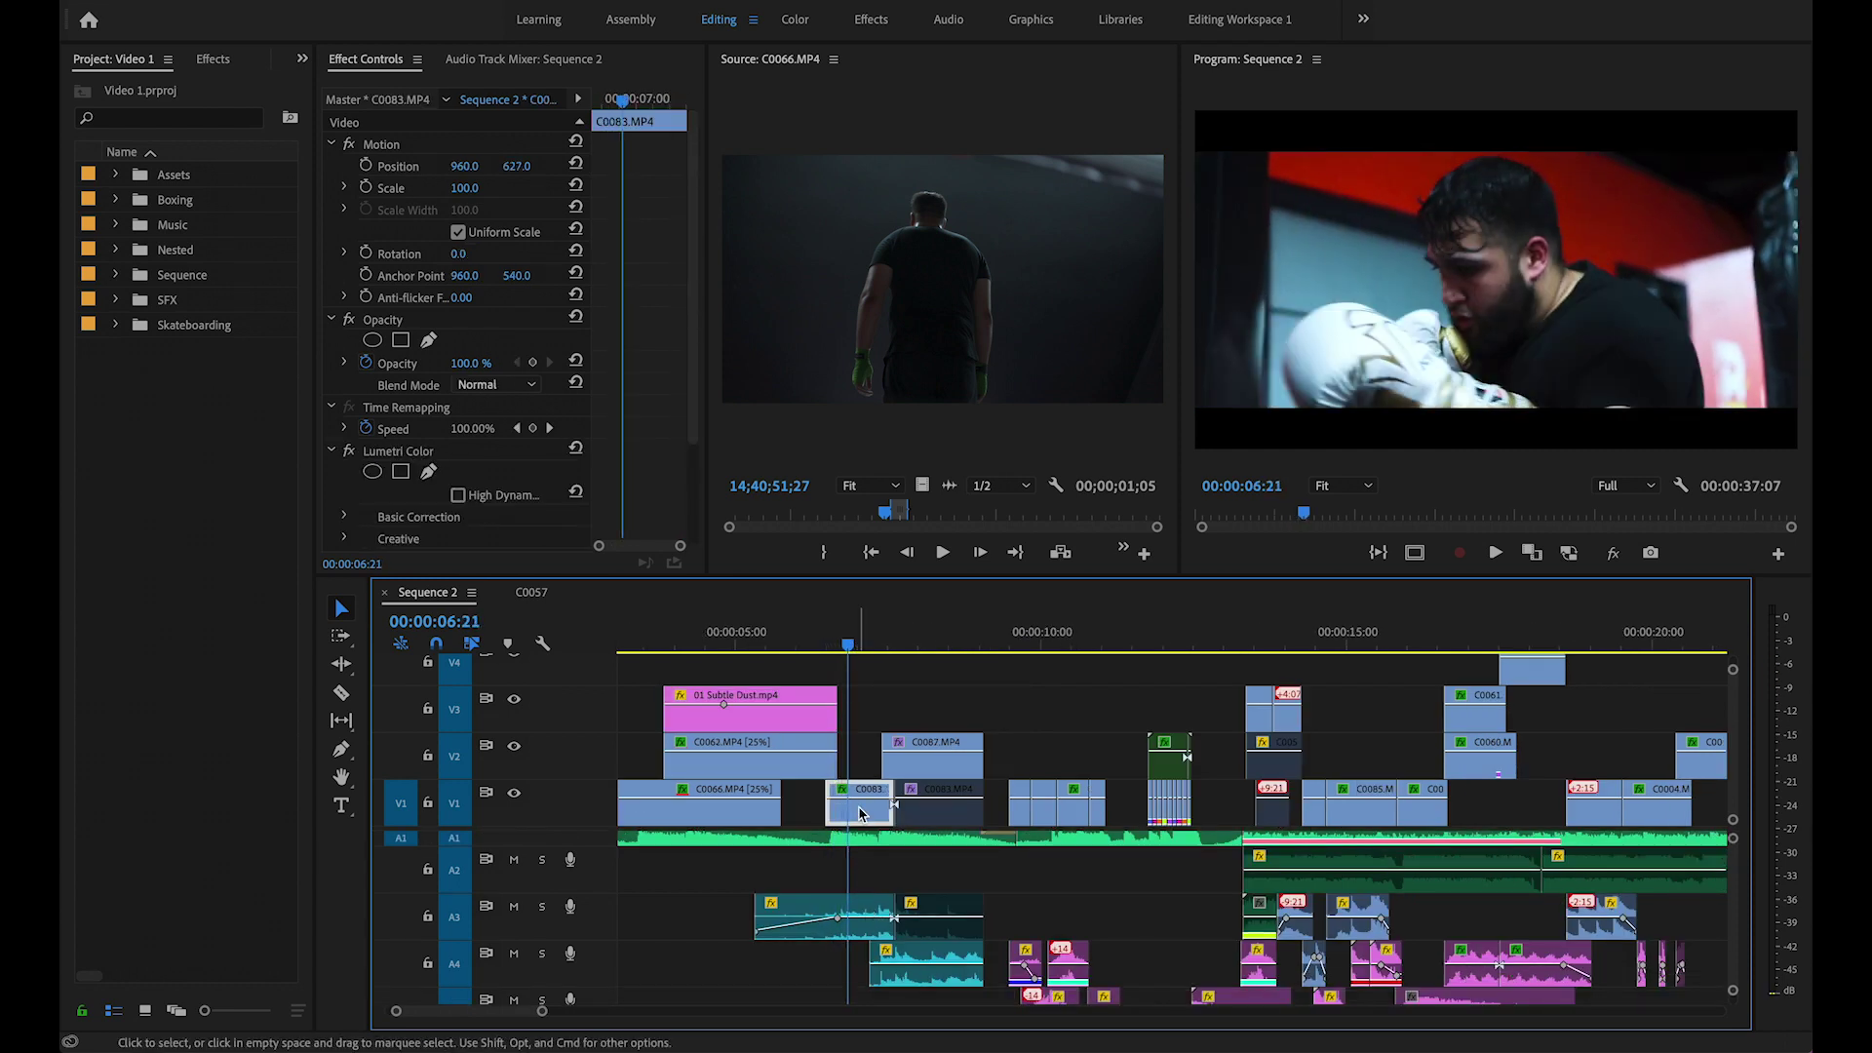
click(863, 907)
click(864, 812)
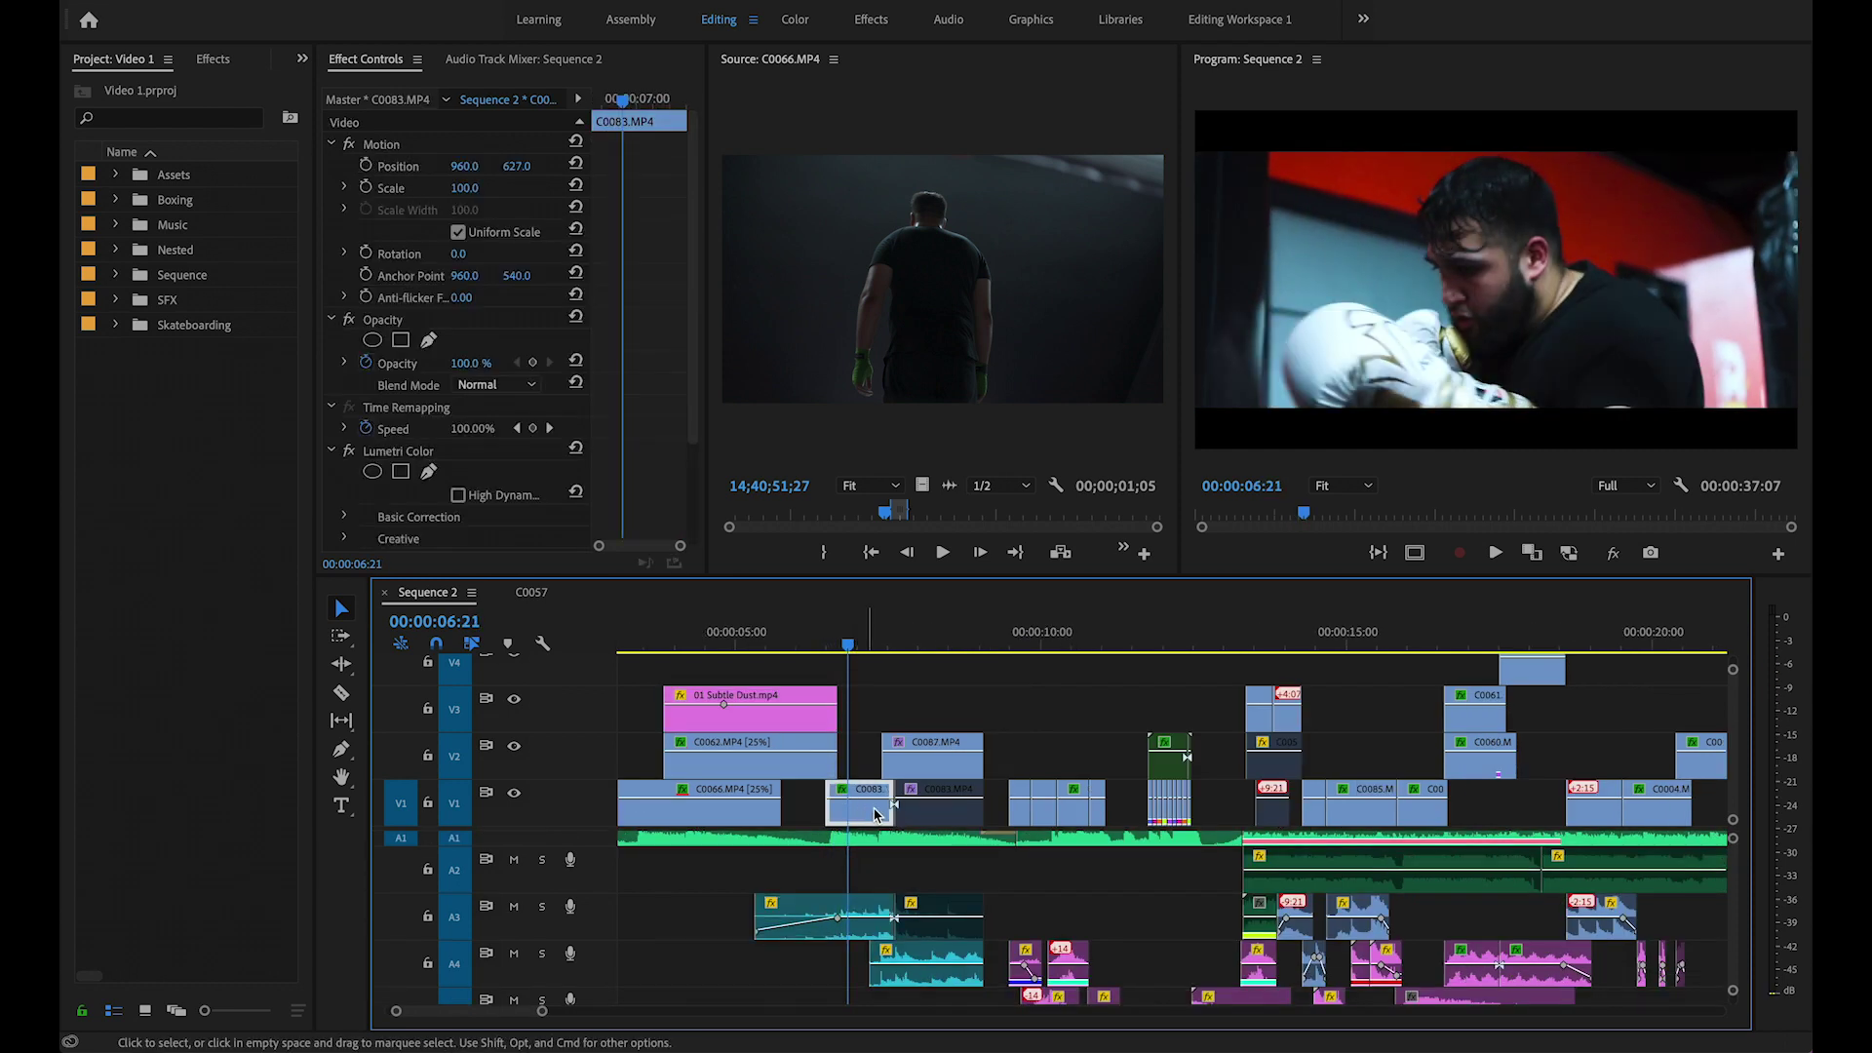
Play C0083.MP4 from its start, step across the cut to C0087.MP4 at 00:00:07:10, and scrub on to 00:00:08:16.
click(837, 641)
key(space)
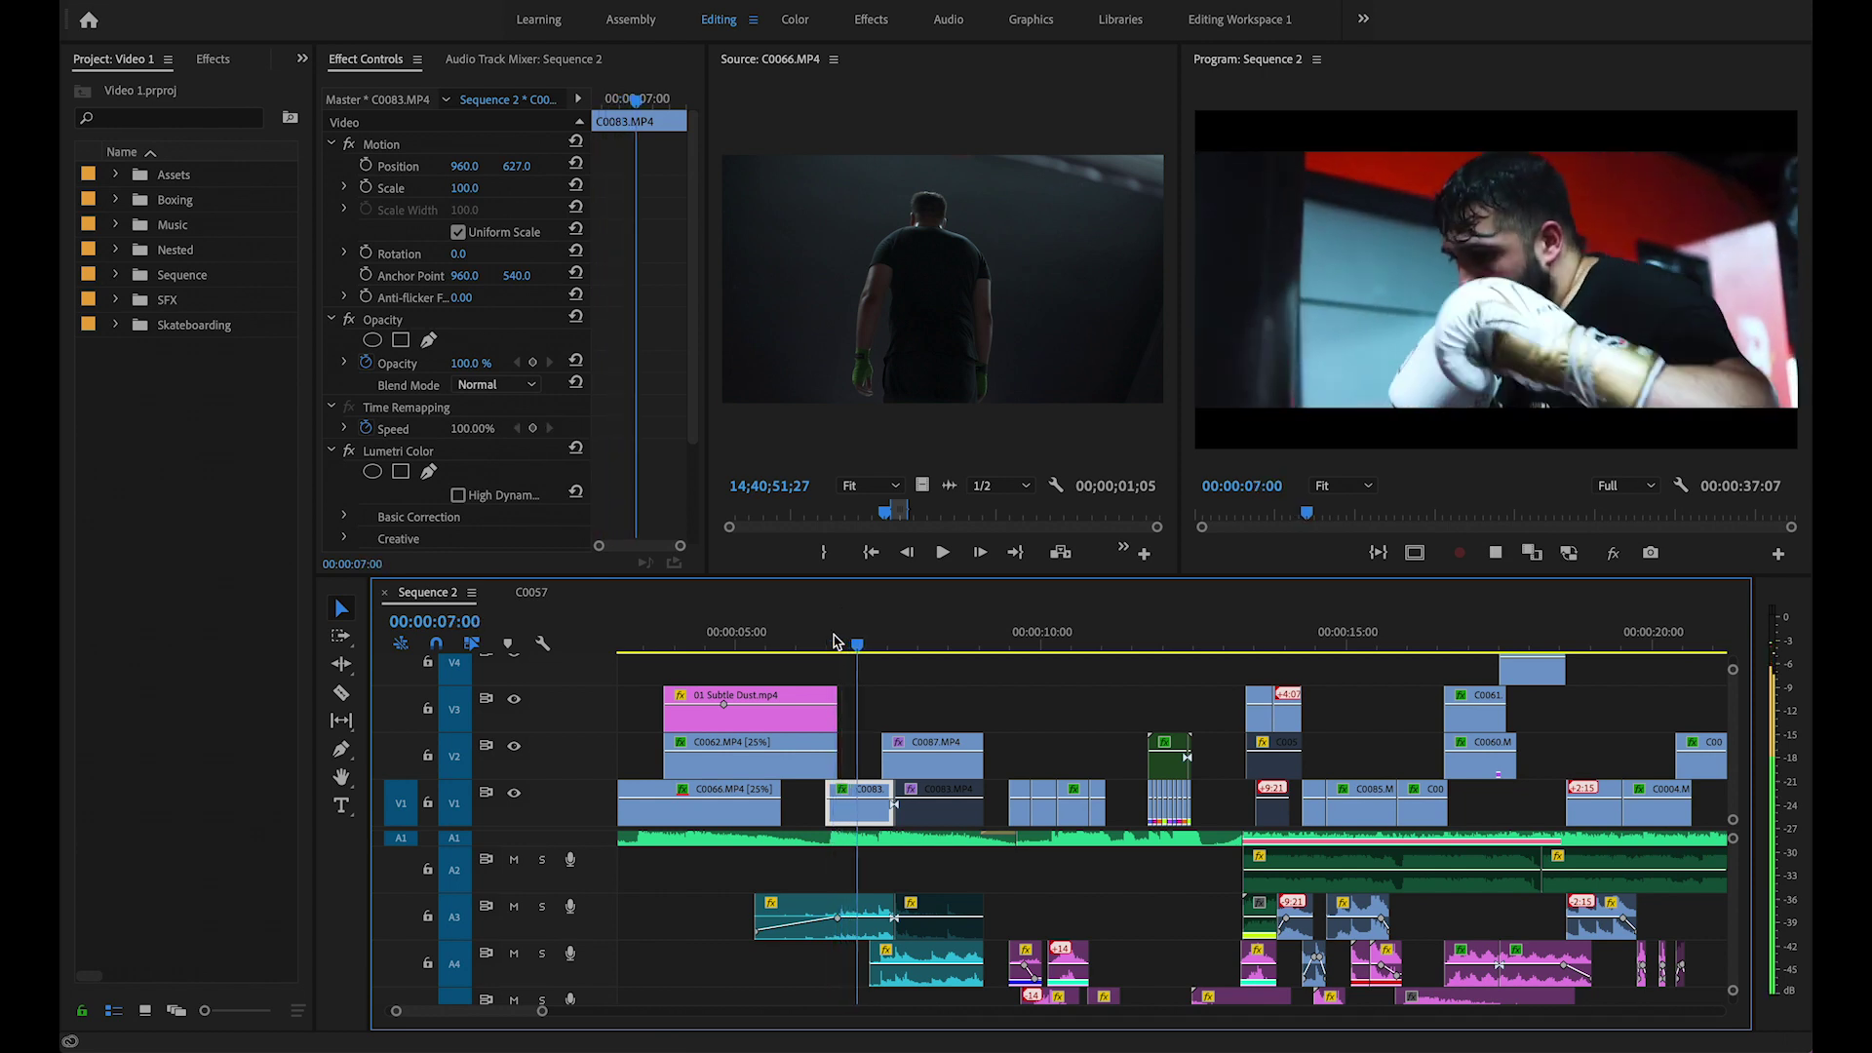
drag(907, 645, 878, 655)
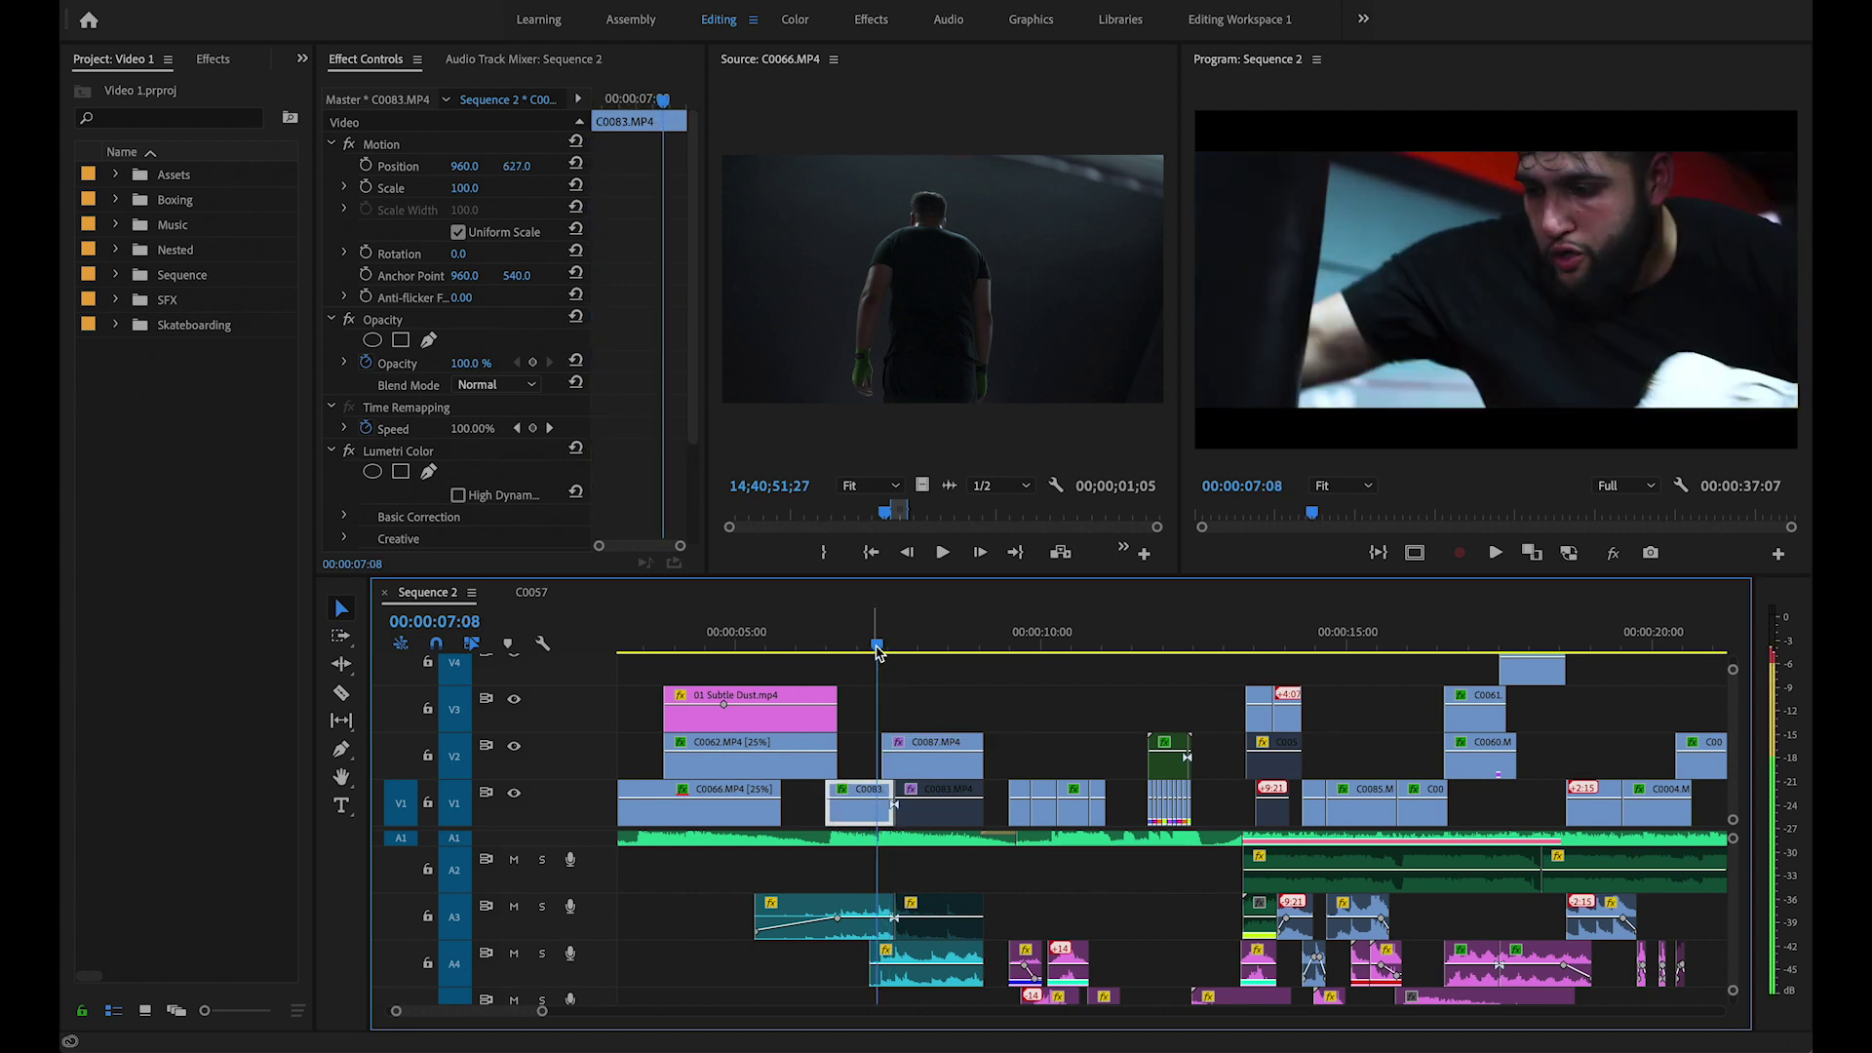
key(Right)
key(Right)
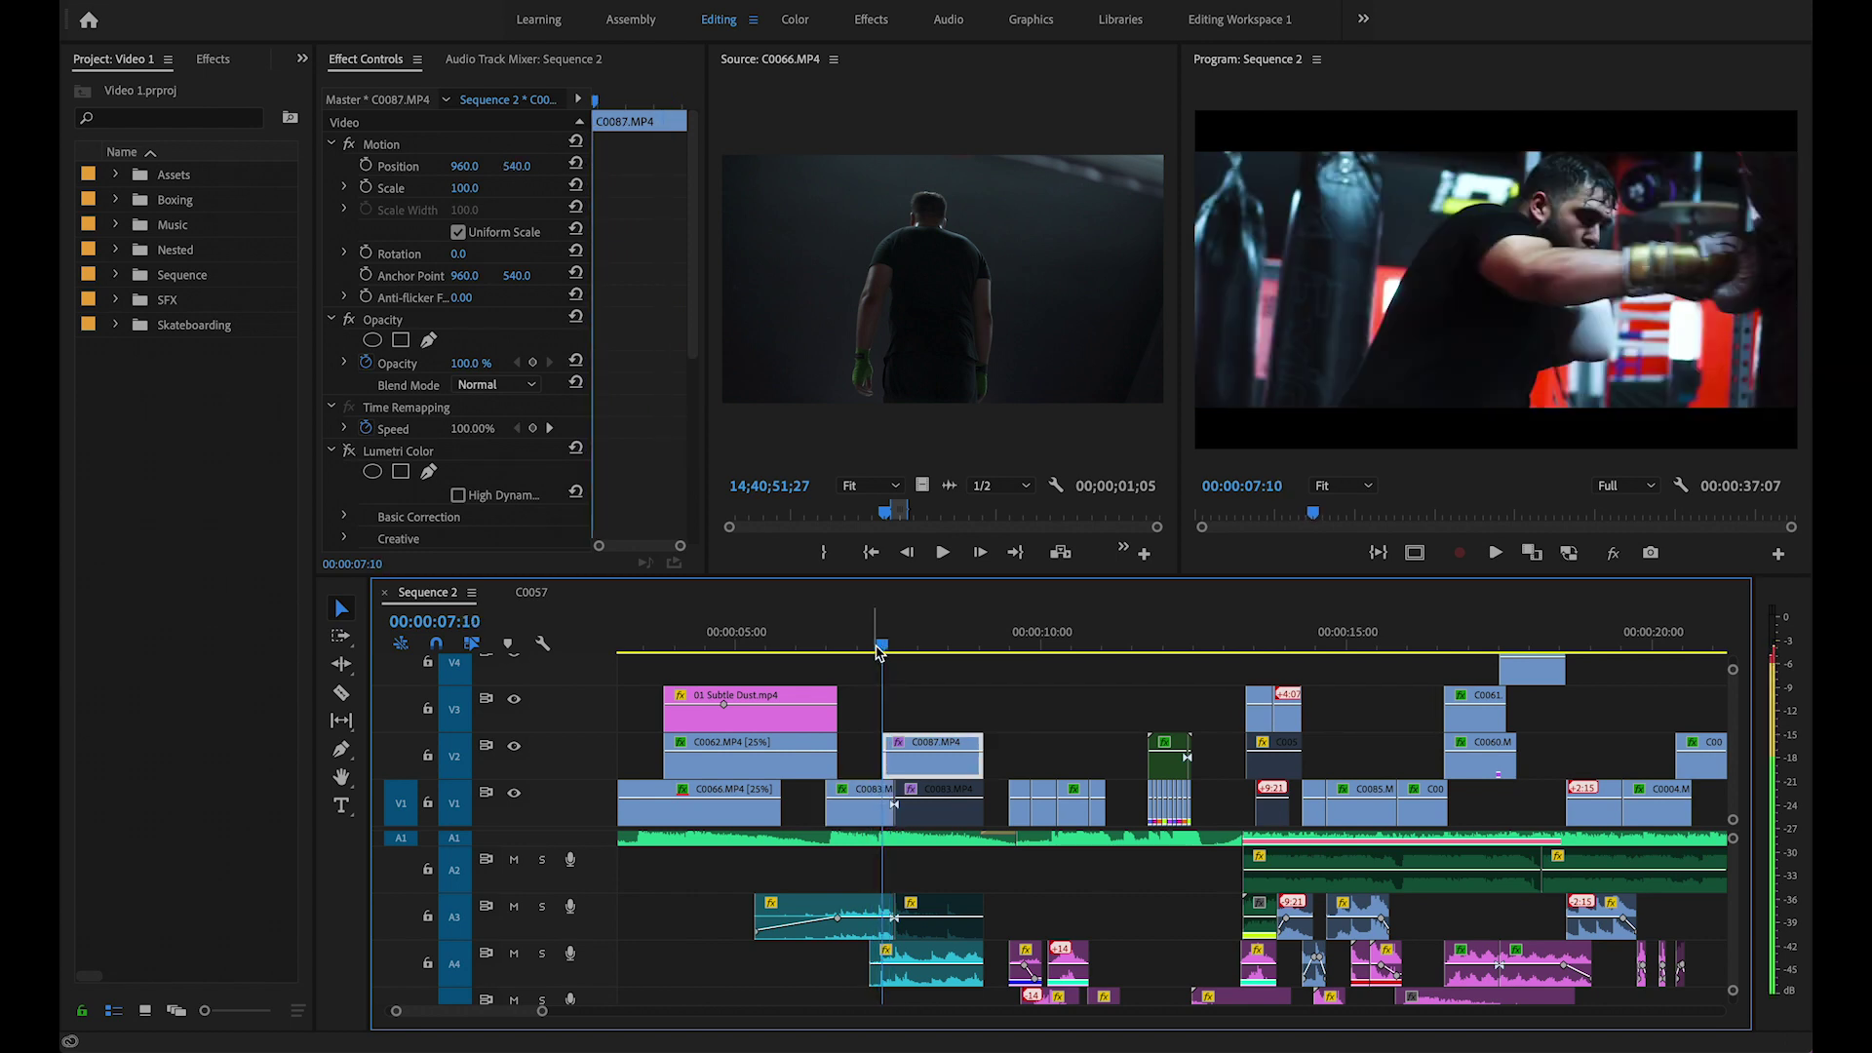
key(Left)
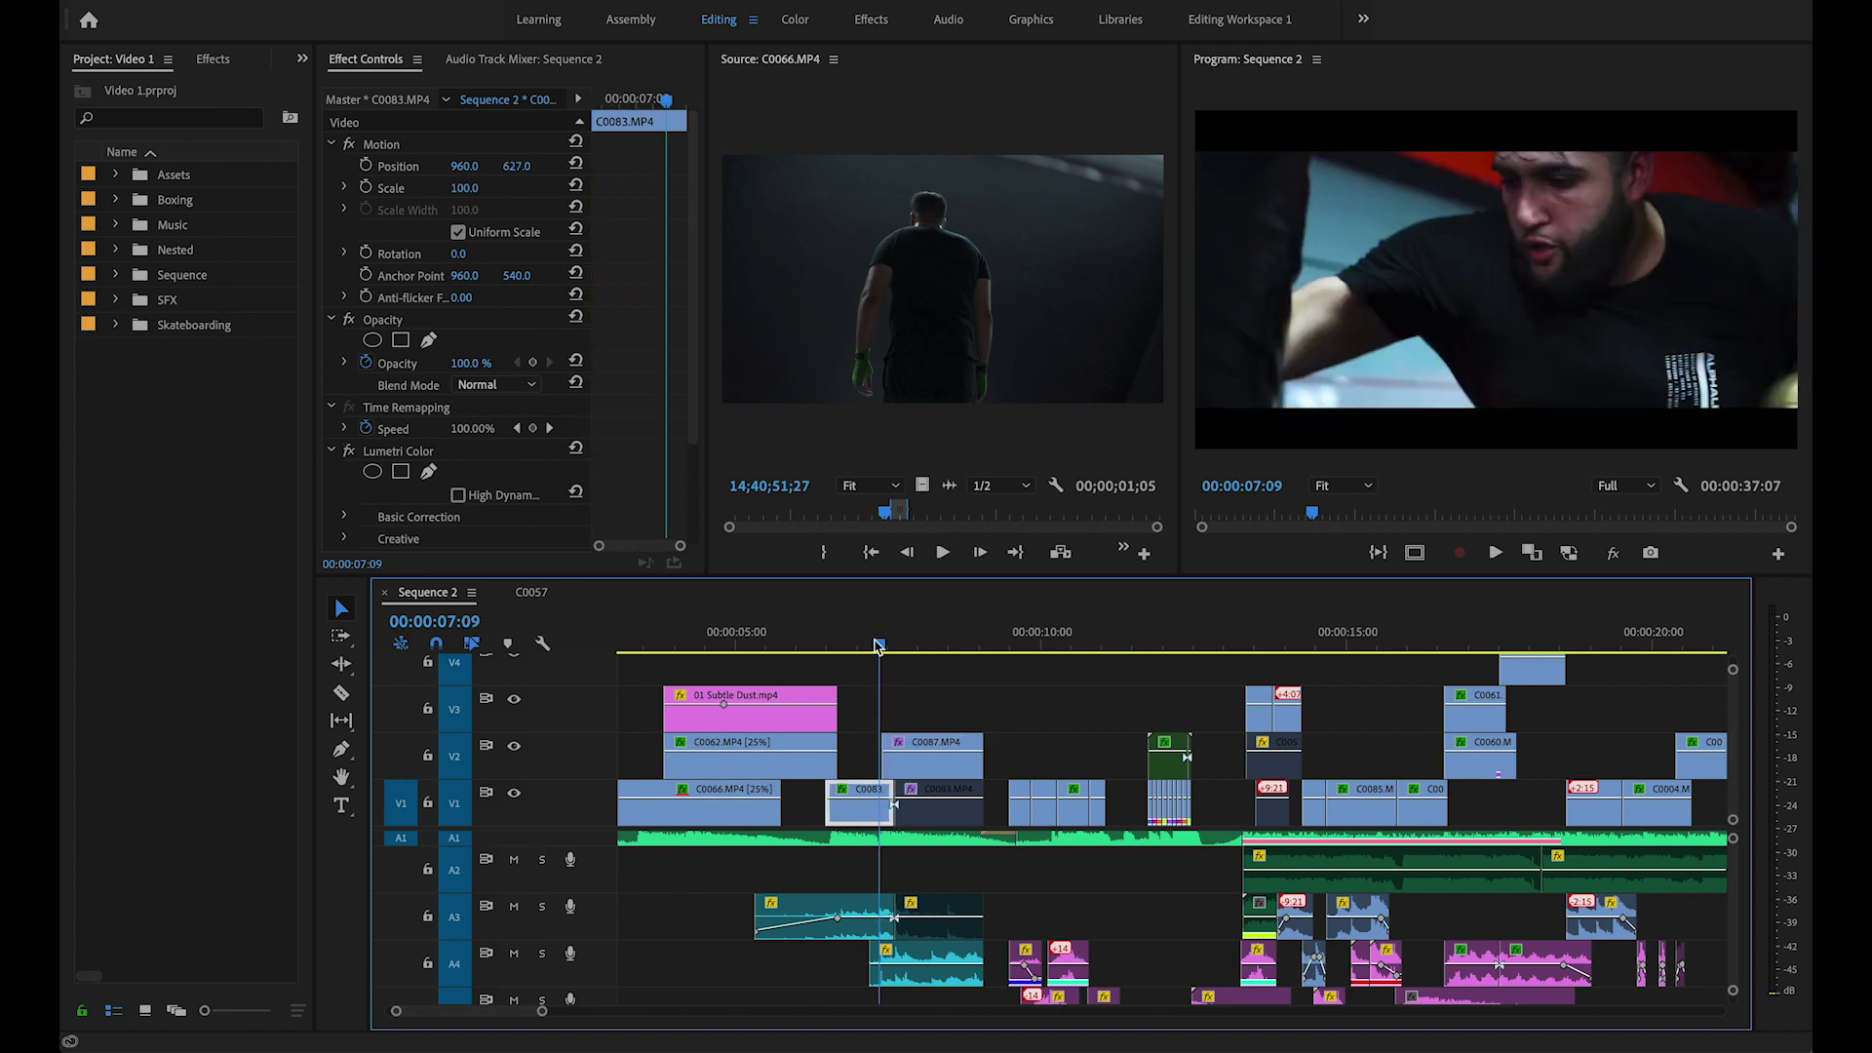
click(898, 645)
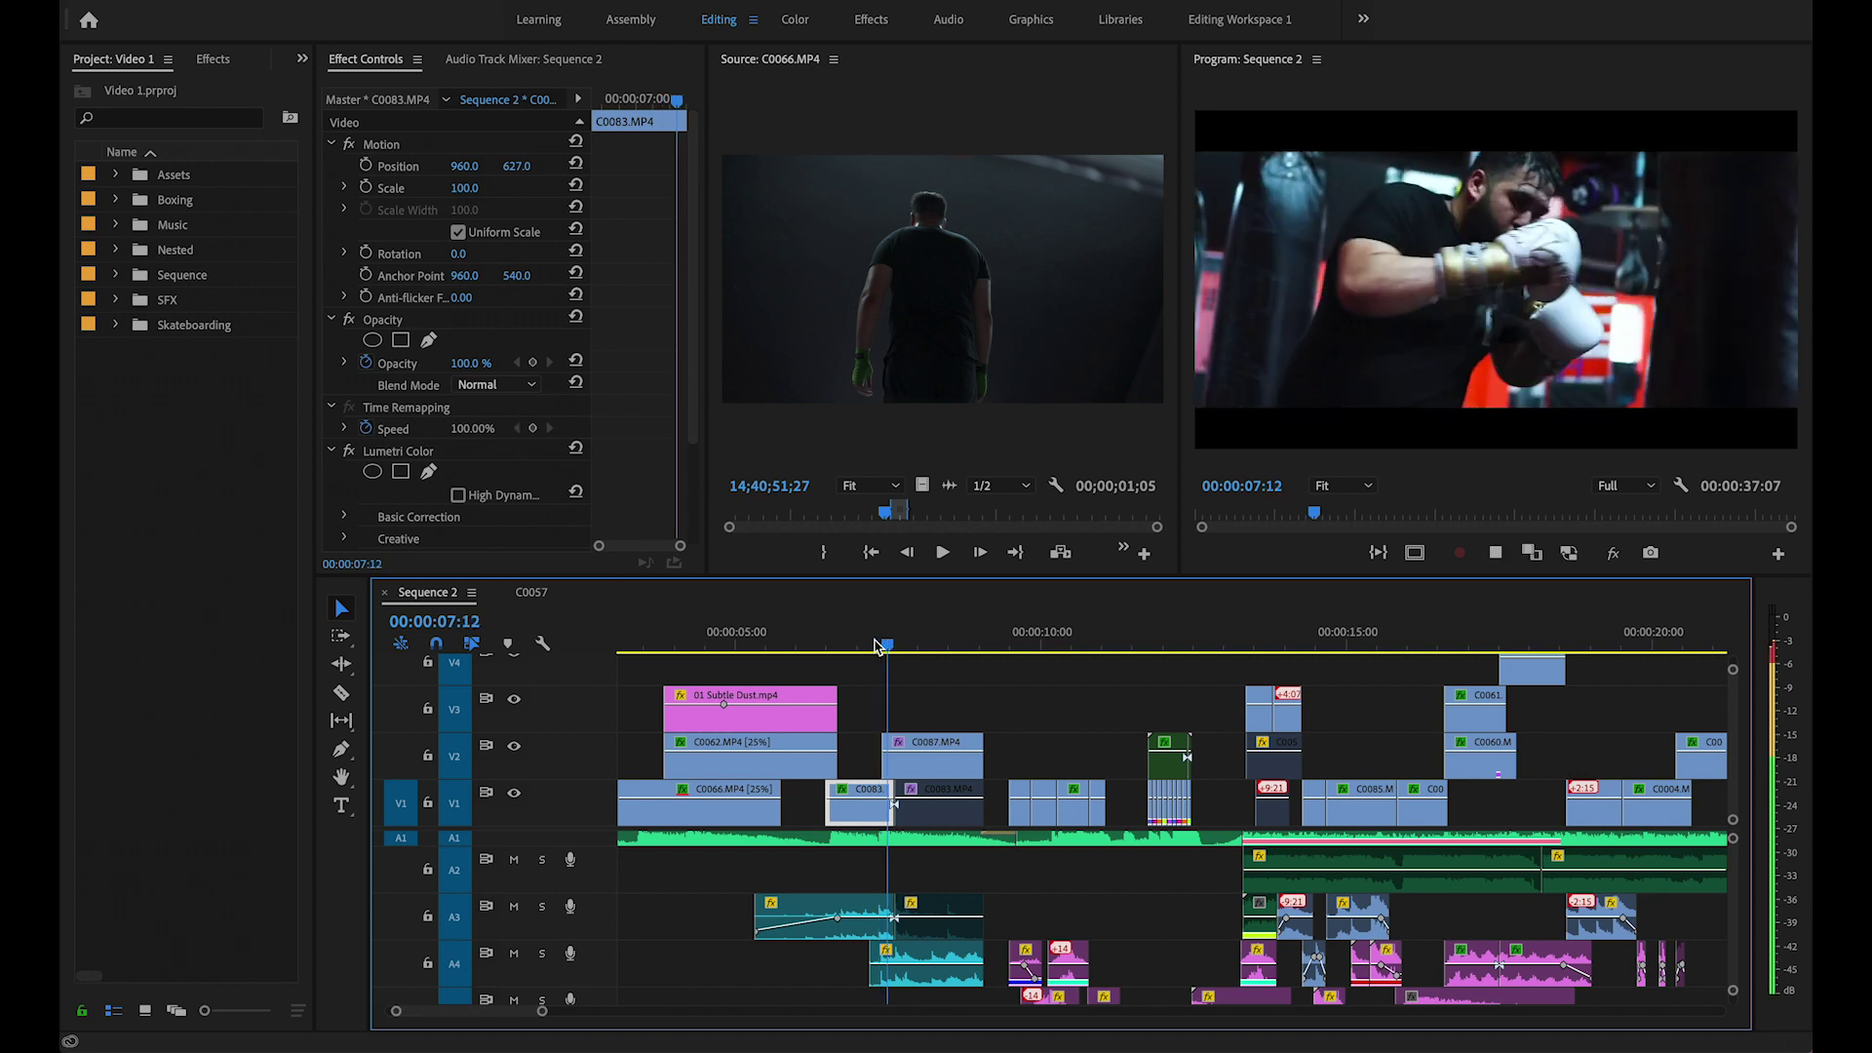
drag(901, 645, 948, 645)
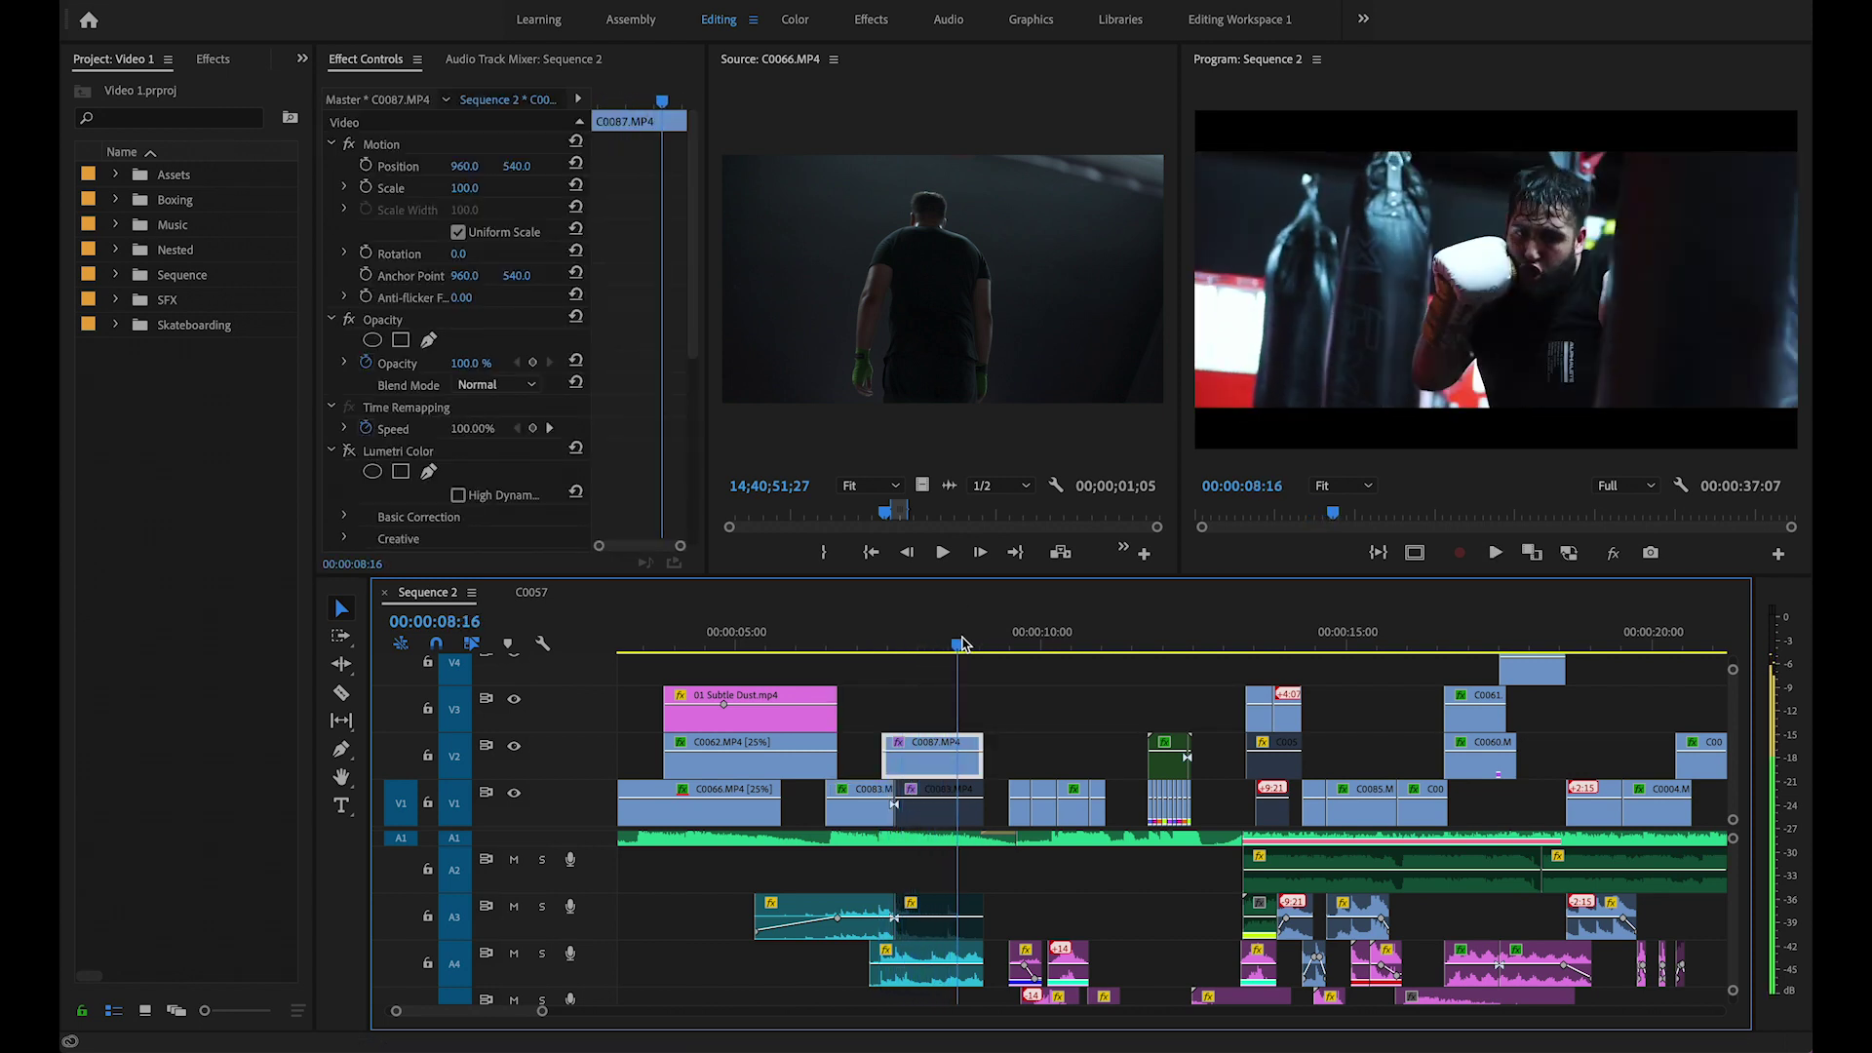
Scrub into the shoe shot to 00:00:09:19, select the following music clip on A1, and cue 00:00:10:16.
scroll(1072, 867, up, 2)
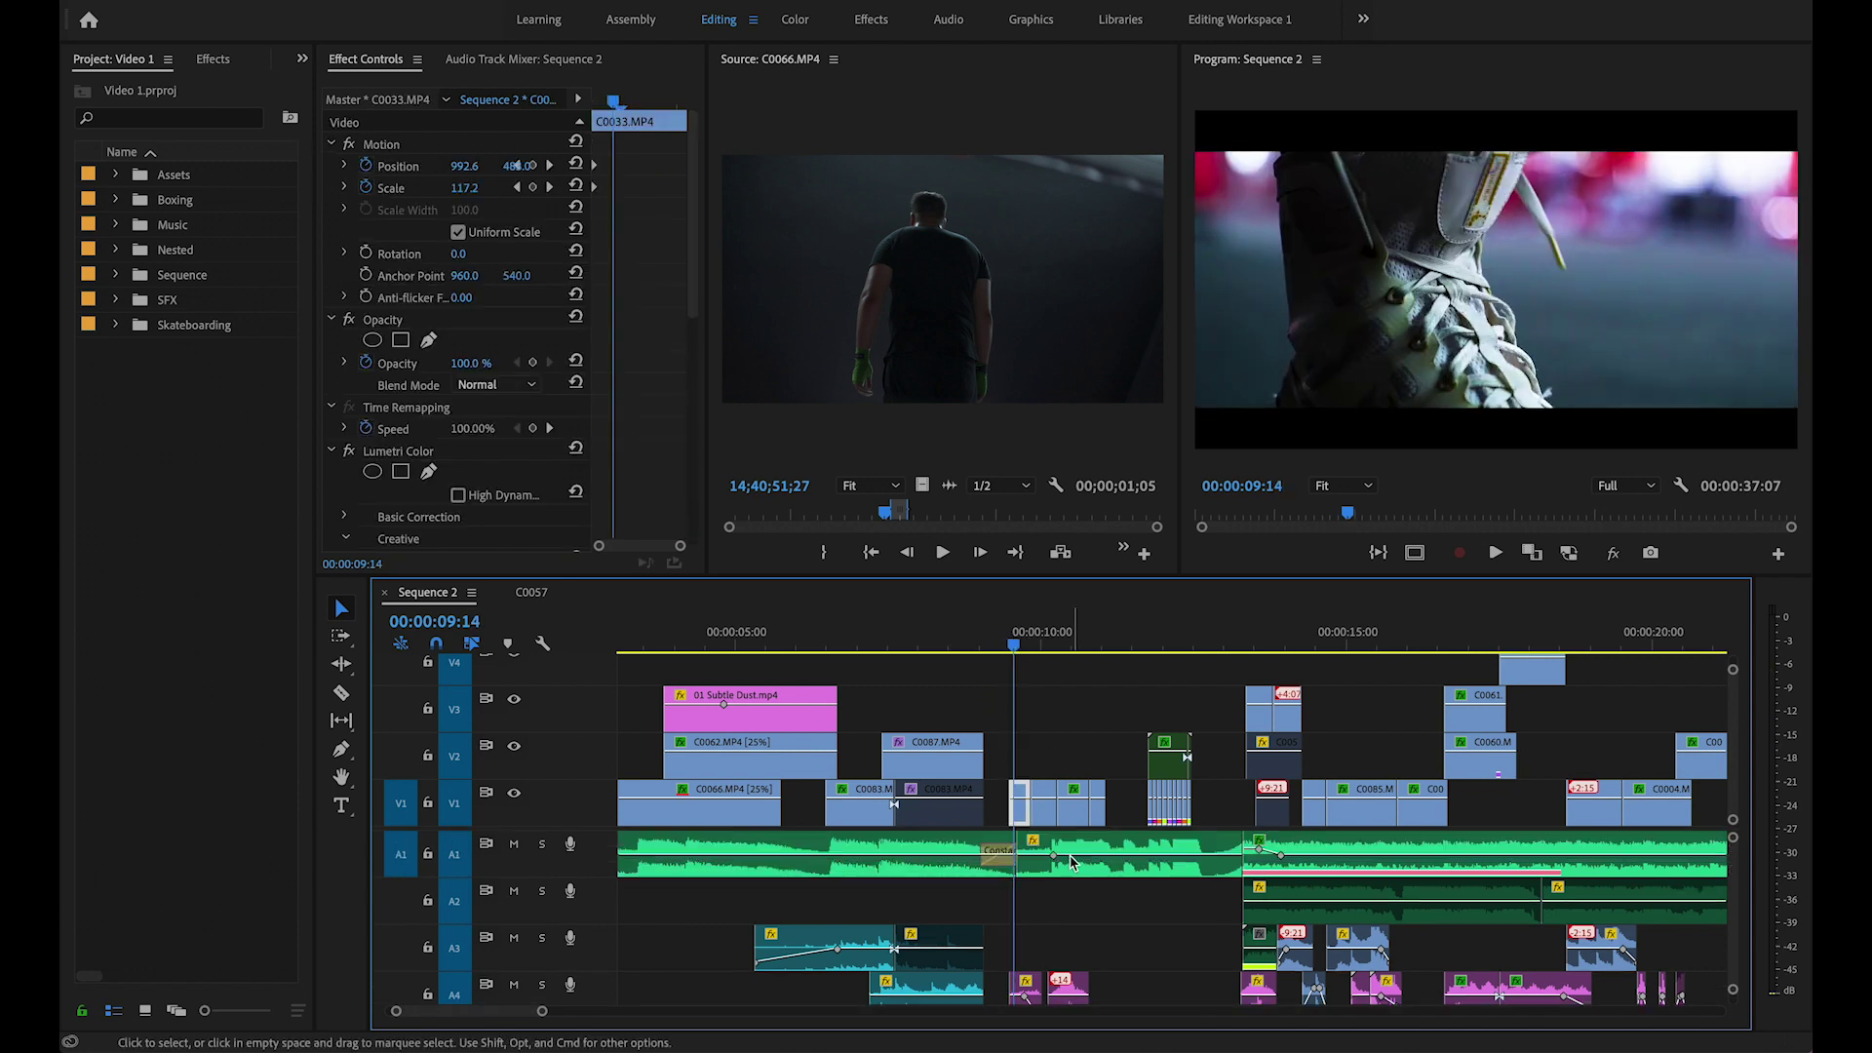
drag(1008, 644, 1026, 646)
click(1072, 856)
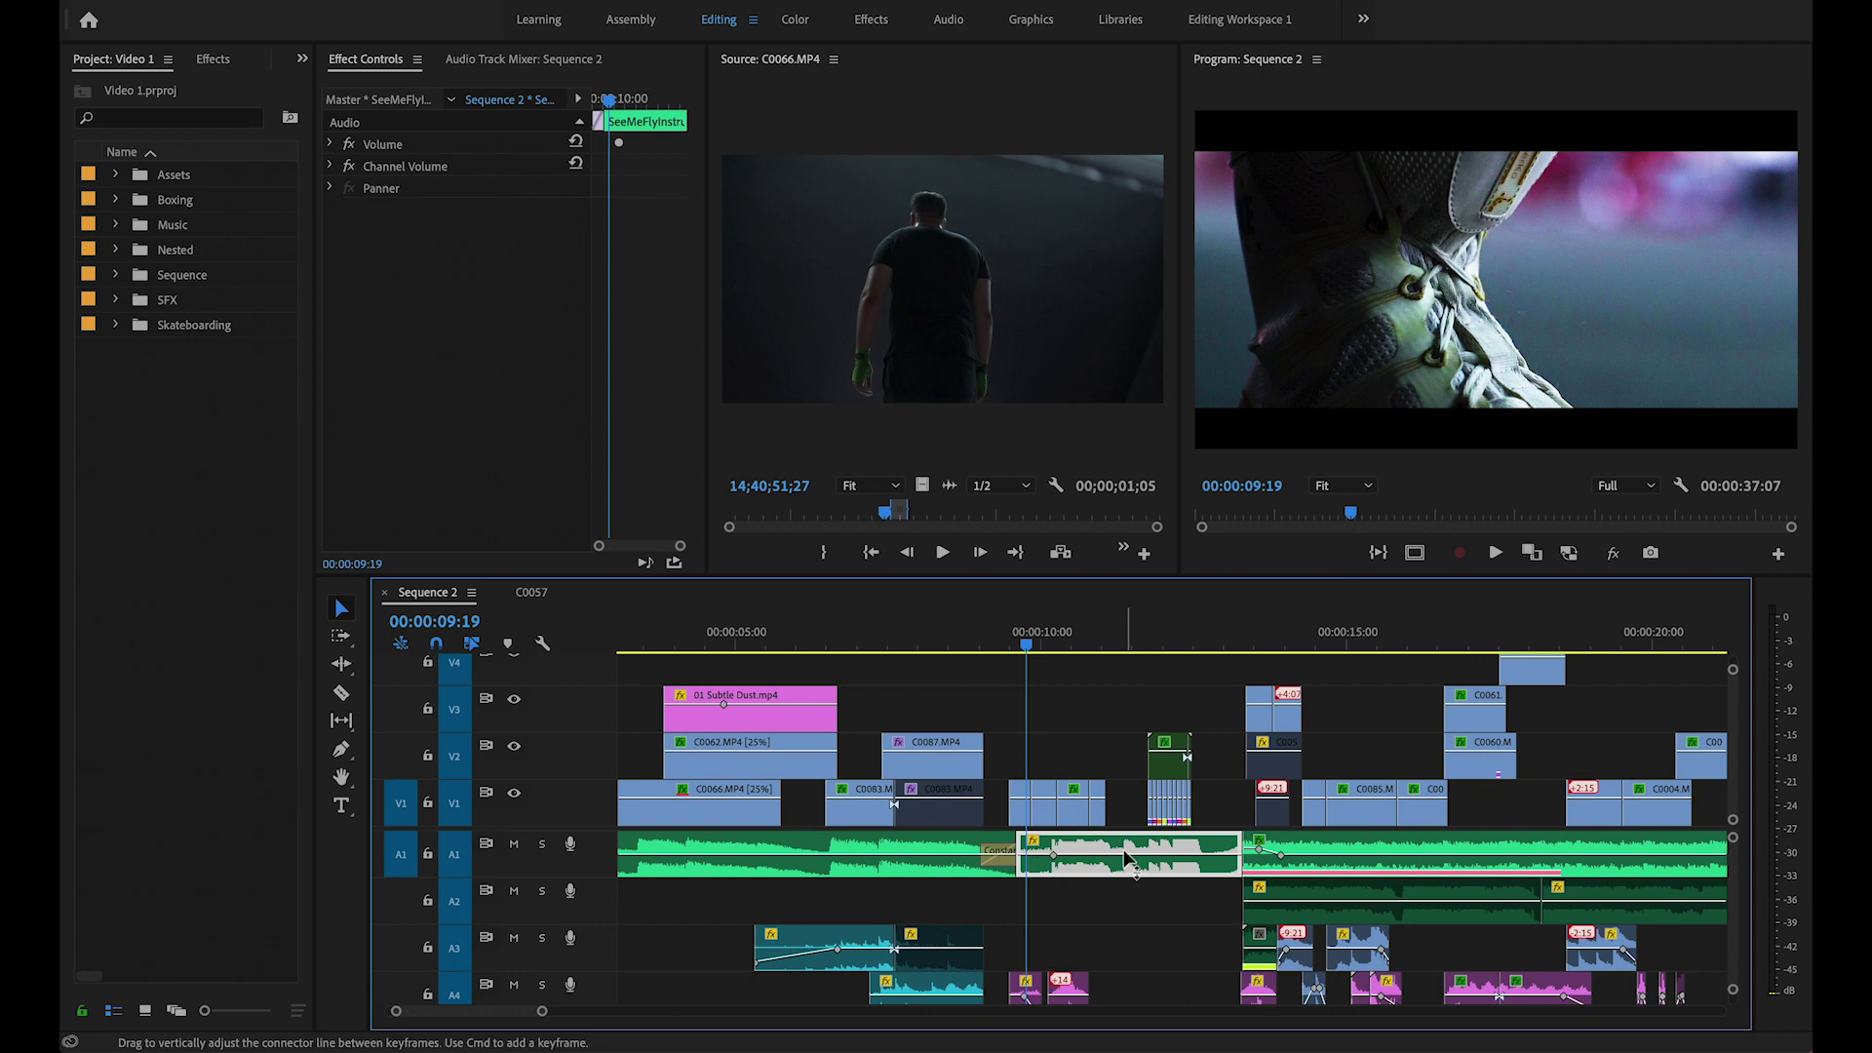
click(1080, 642)
Open the Shoe Laces 2.wav sound effect from A4 in the Source monitor and scrub its section from 00:00:09:12 to 00:00:10:20.
scroll(1088, 939, down, 2)
scroll(1088, 938, down, 1)
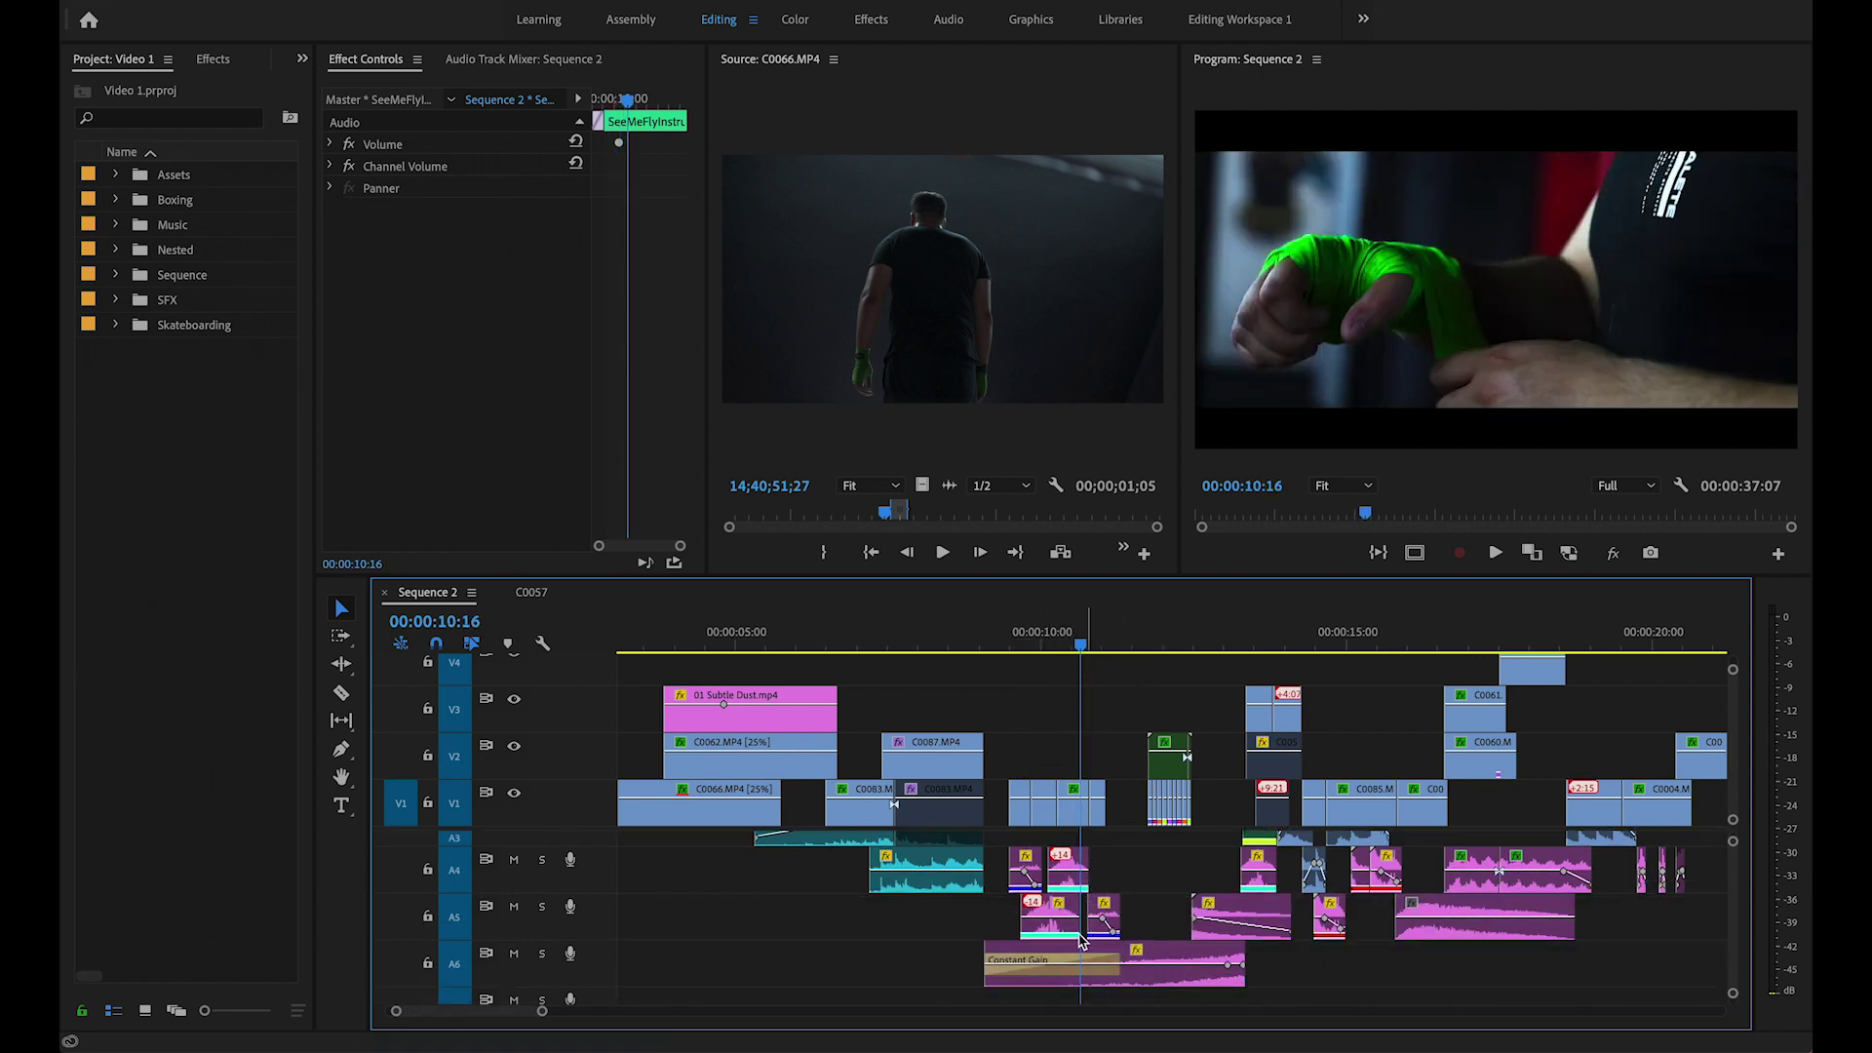
click(1009, 637)
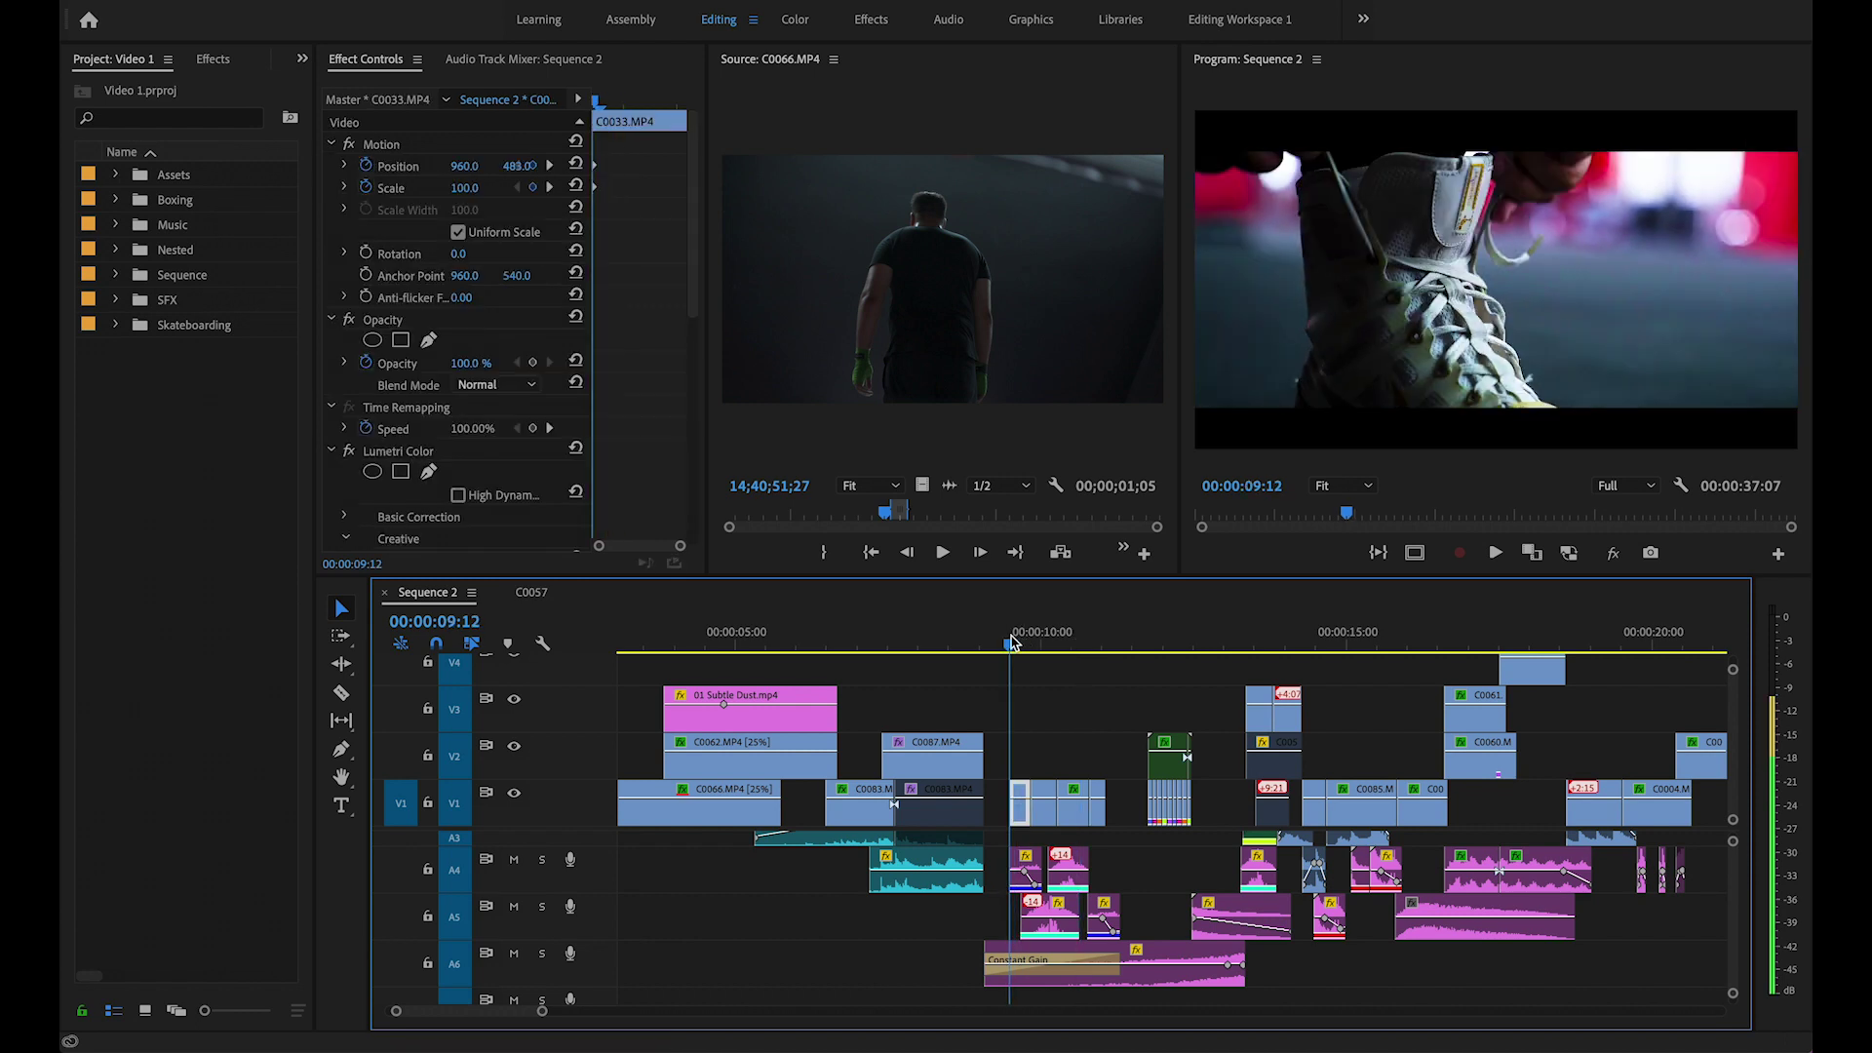
double_click(1025, 866)
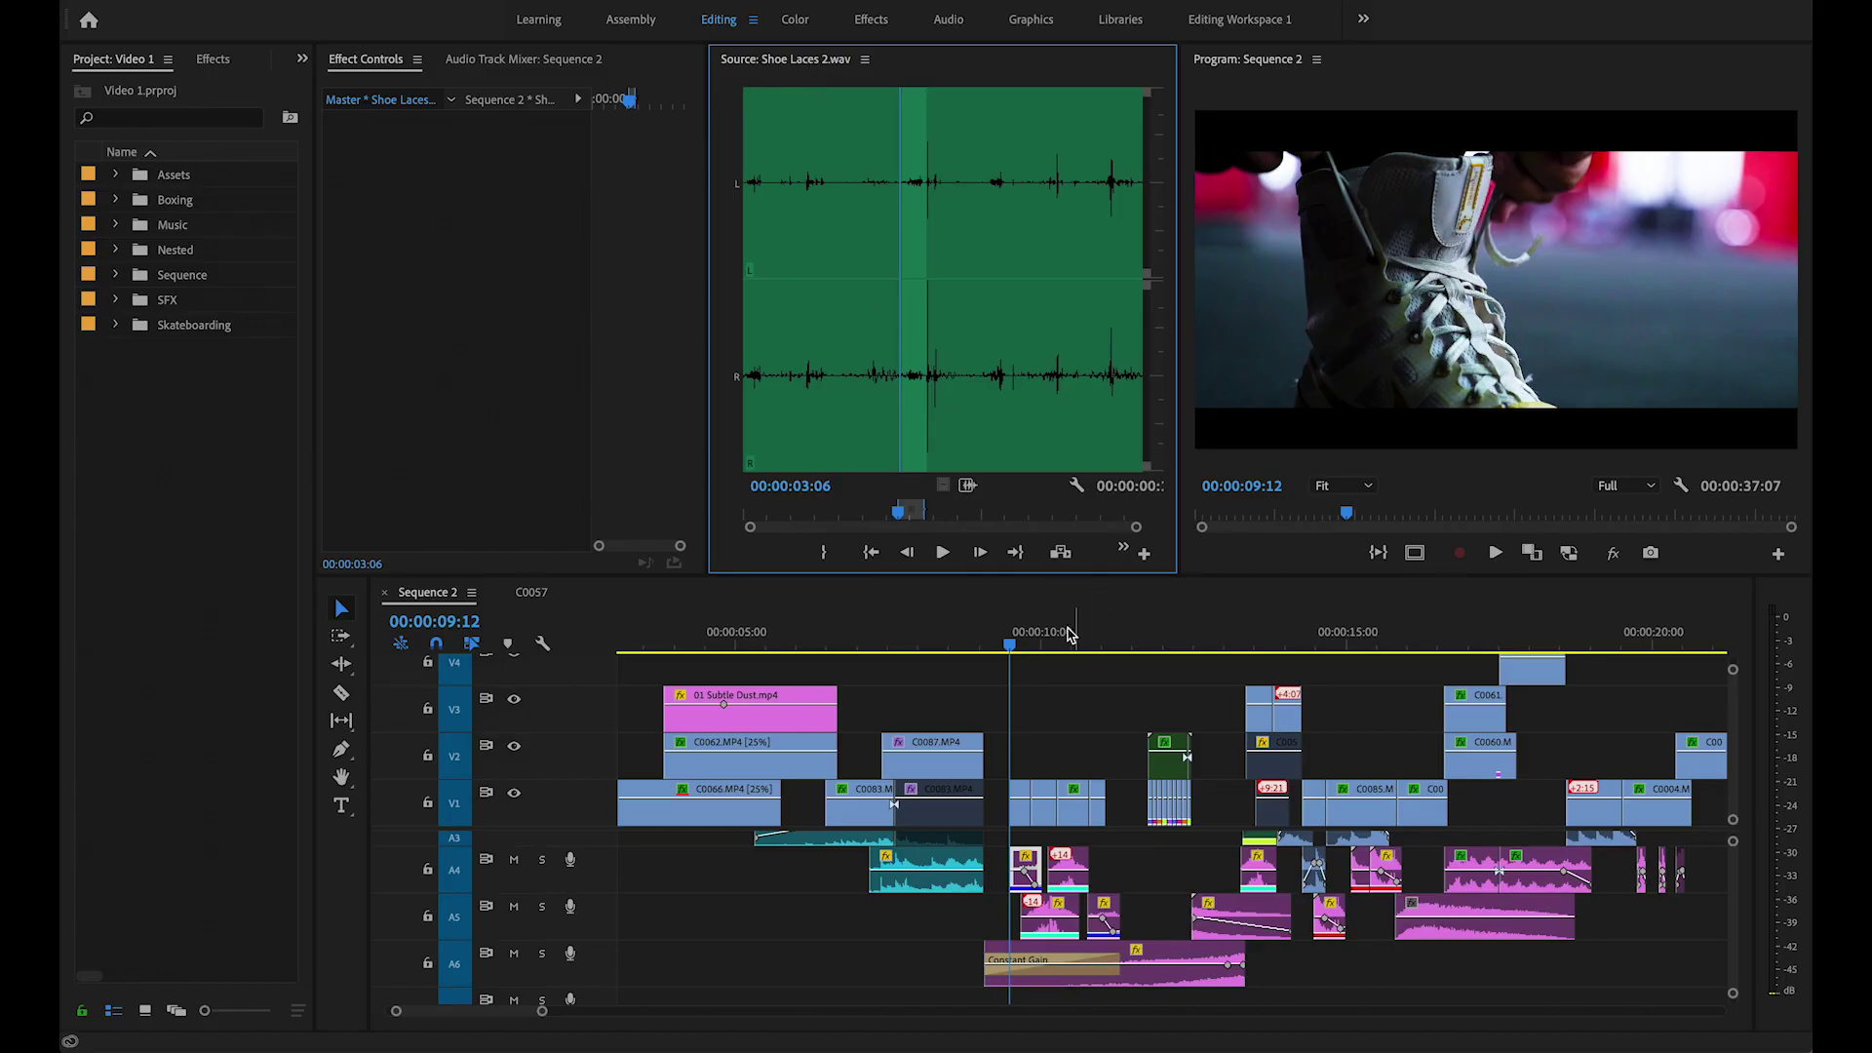
click(1012, 647)
drag(1012, 652, 1077, 671)
scroll(1044, 850, up, 3)
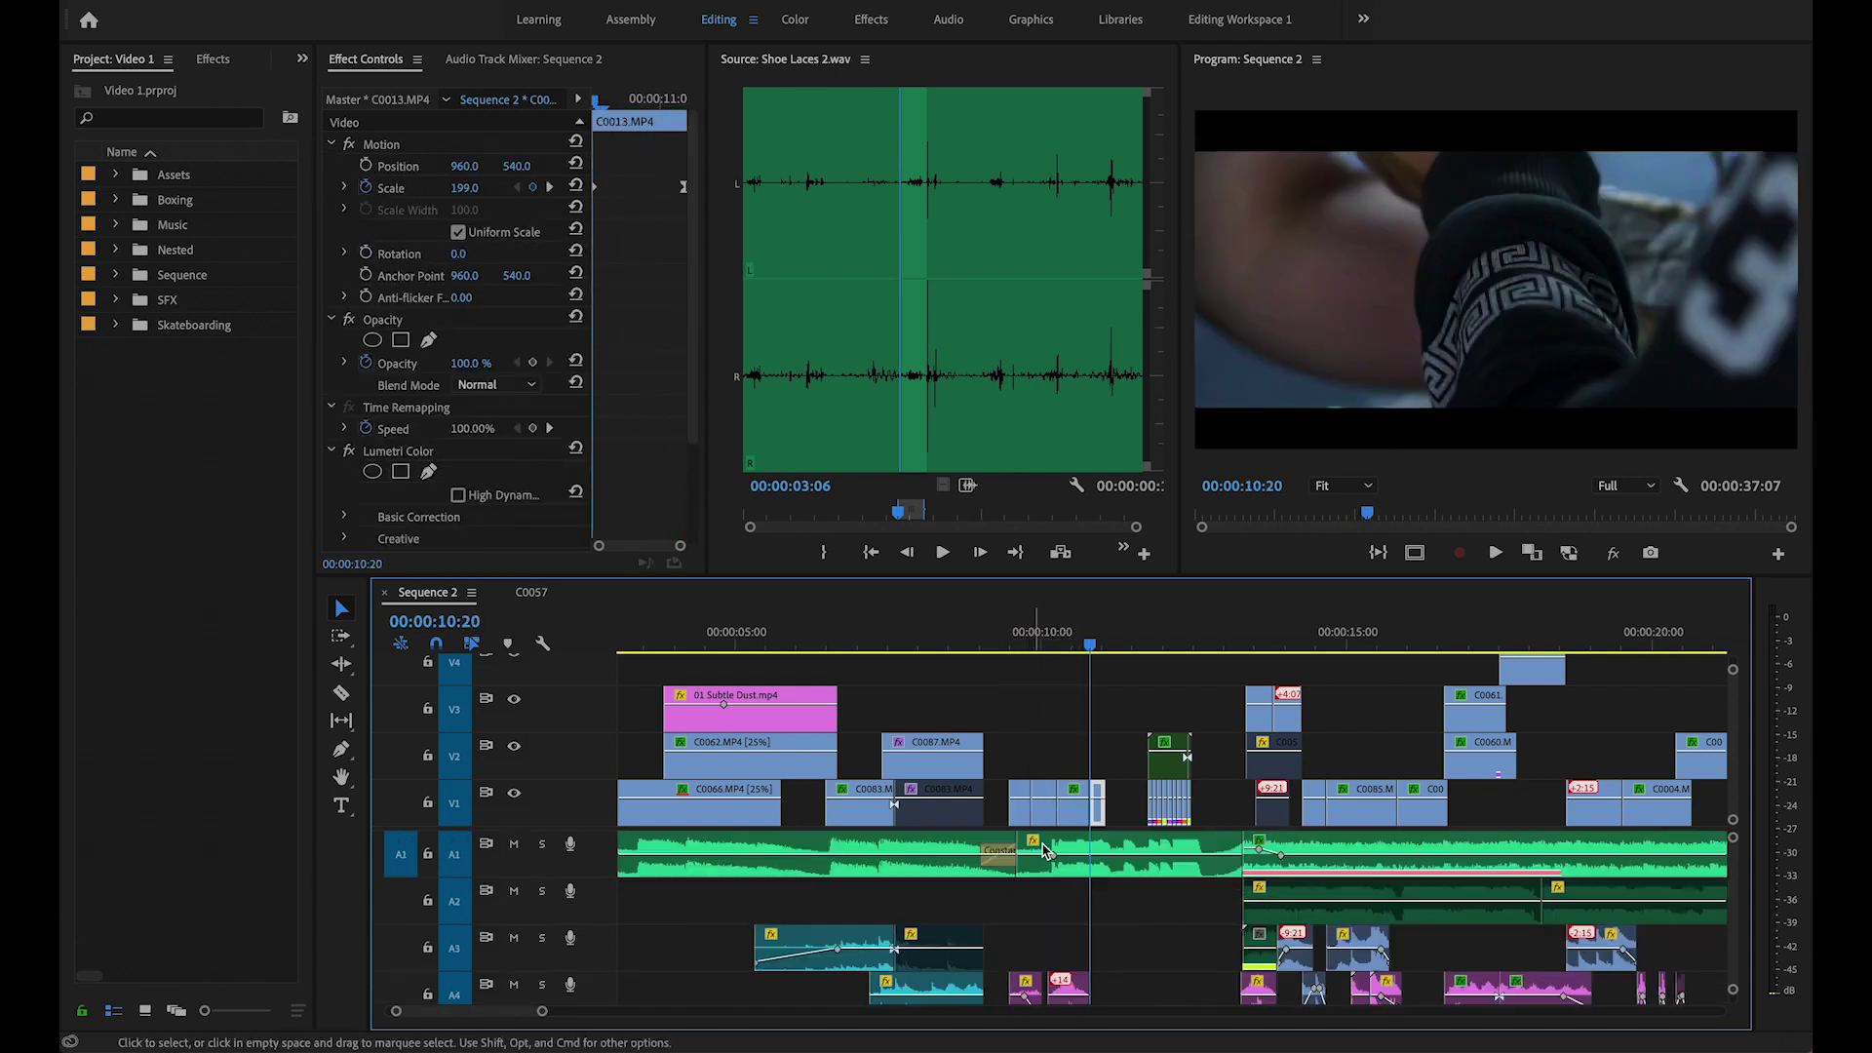
Open C0033.MP4 from 00:00:09:12 in the Source monitor and play the ungraded shoelace shot up to 00;10;35;03.
click(1014, 645)
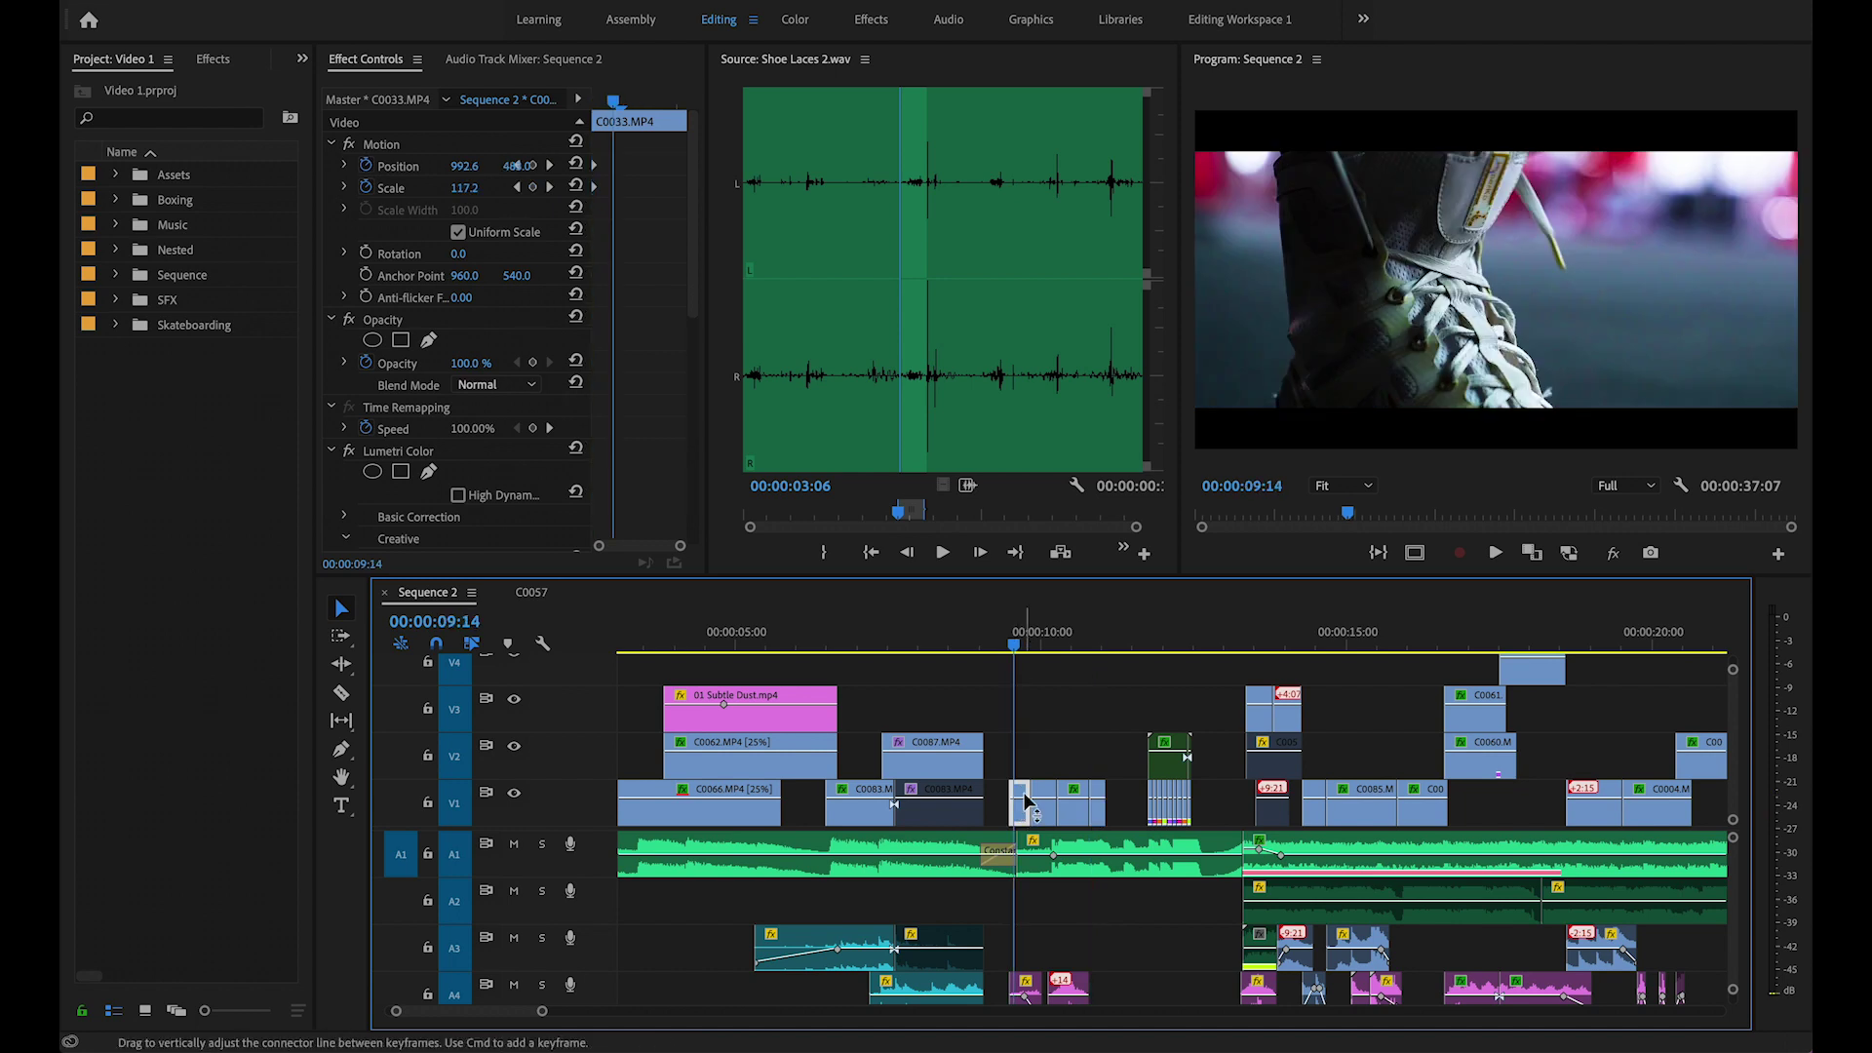
key(Left)
key(Left)
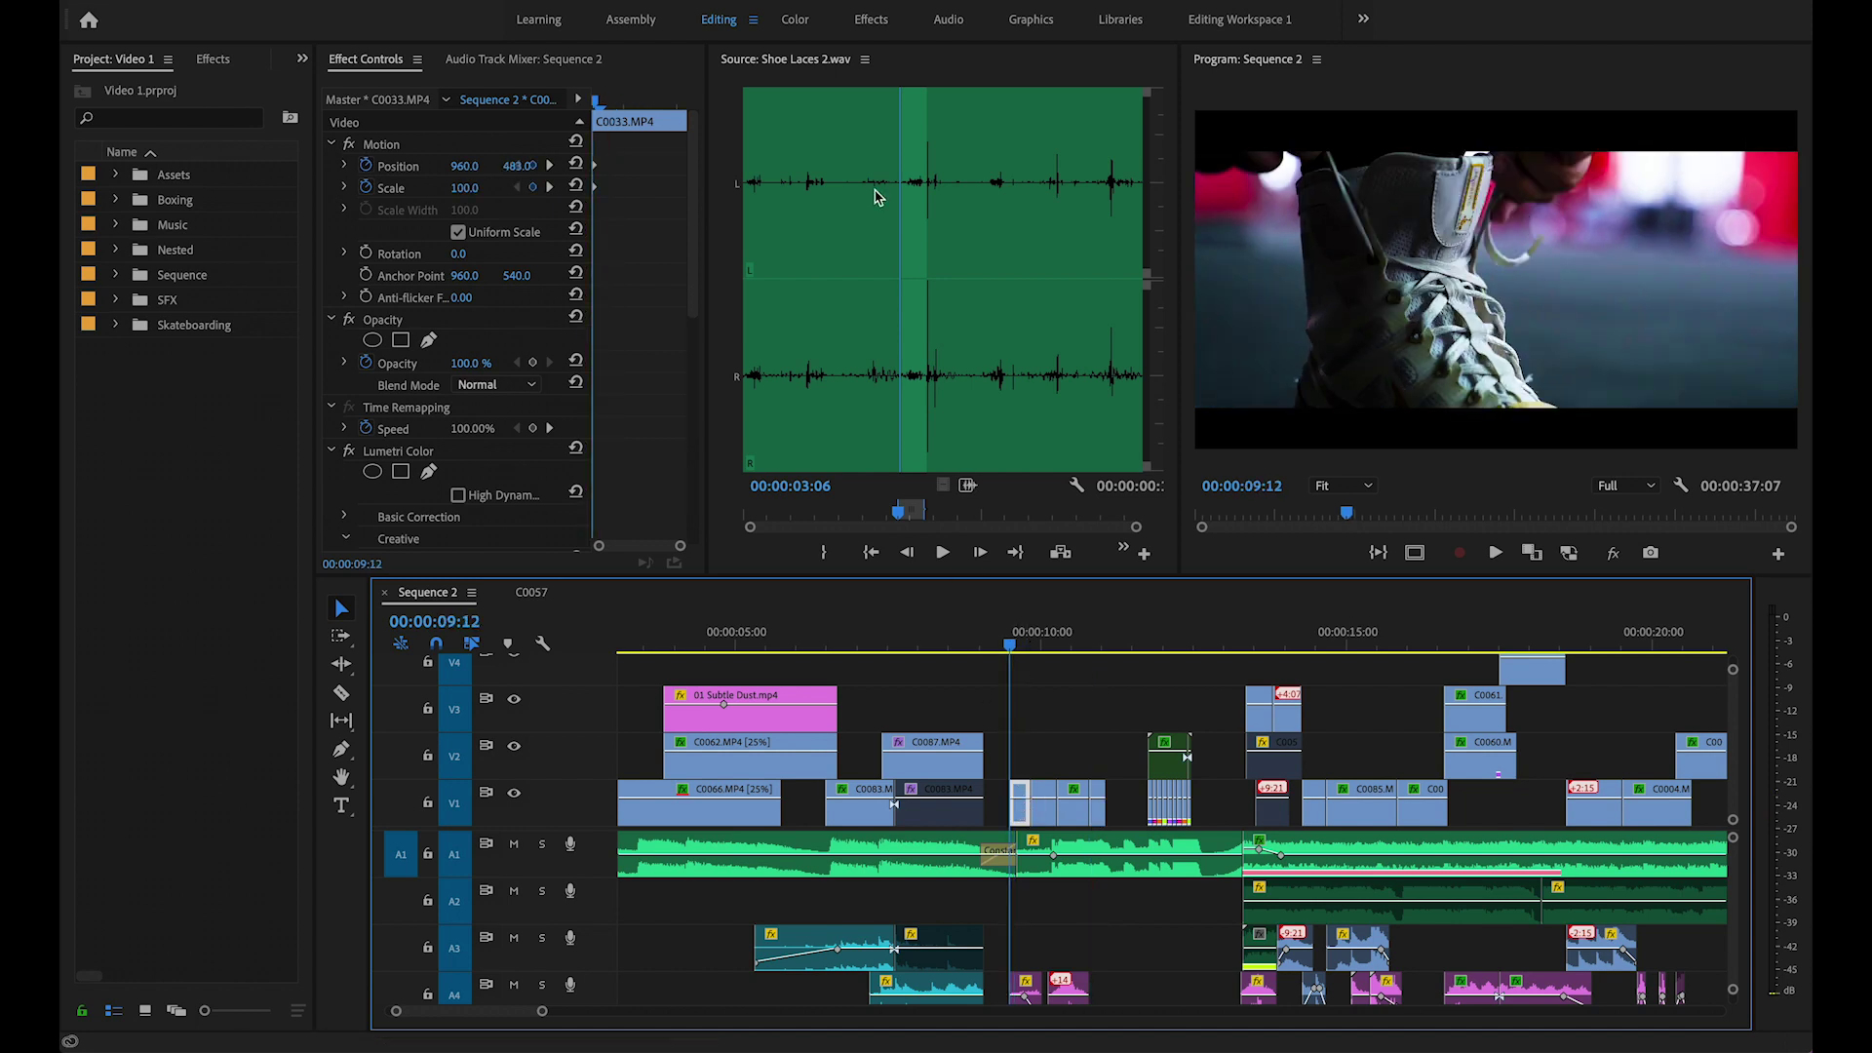
double_click(1017, 785)
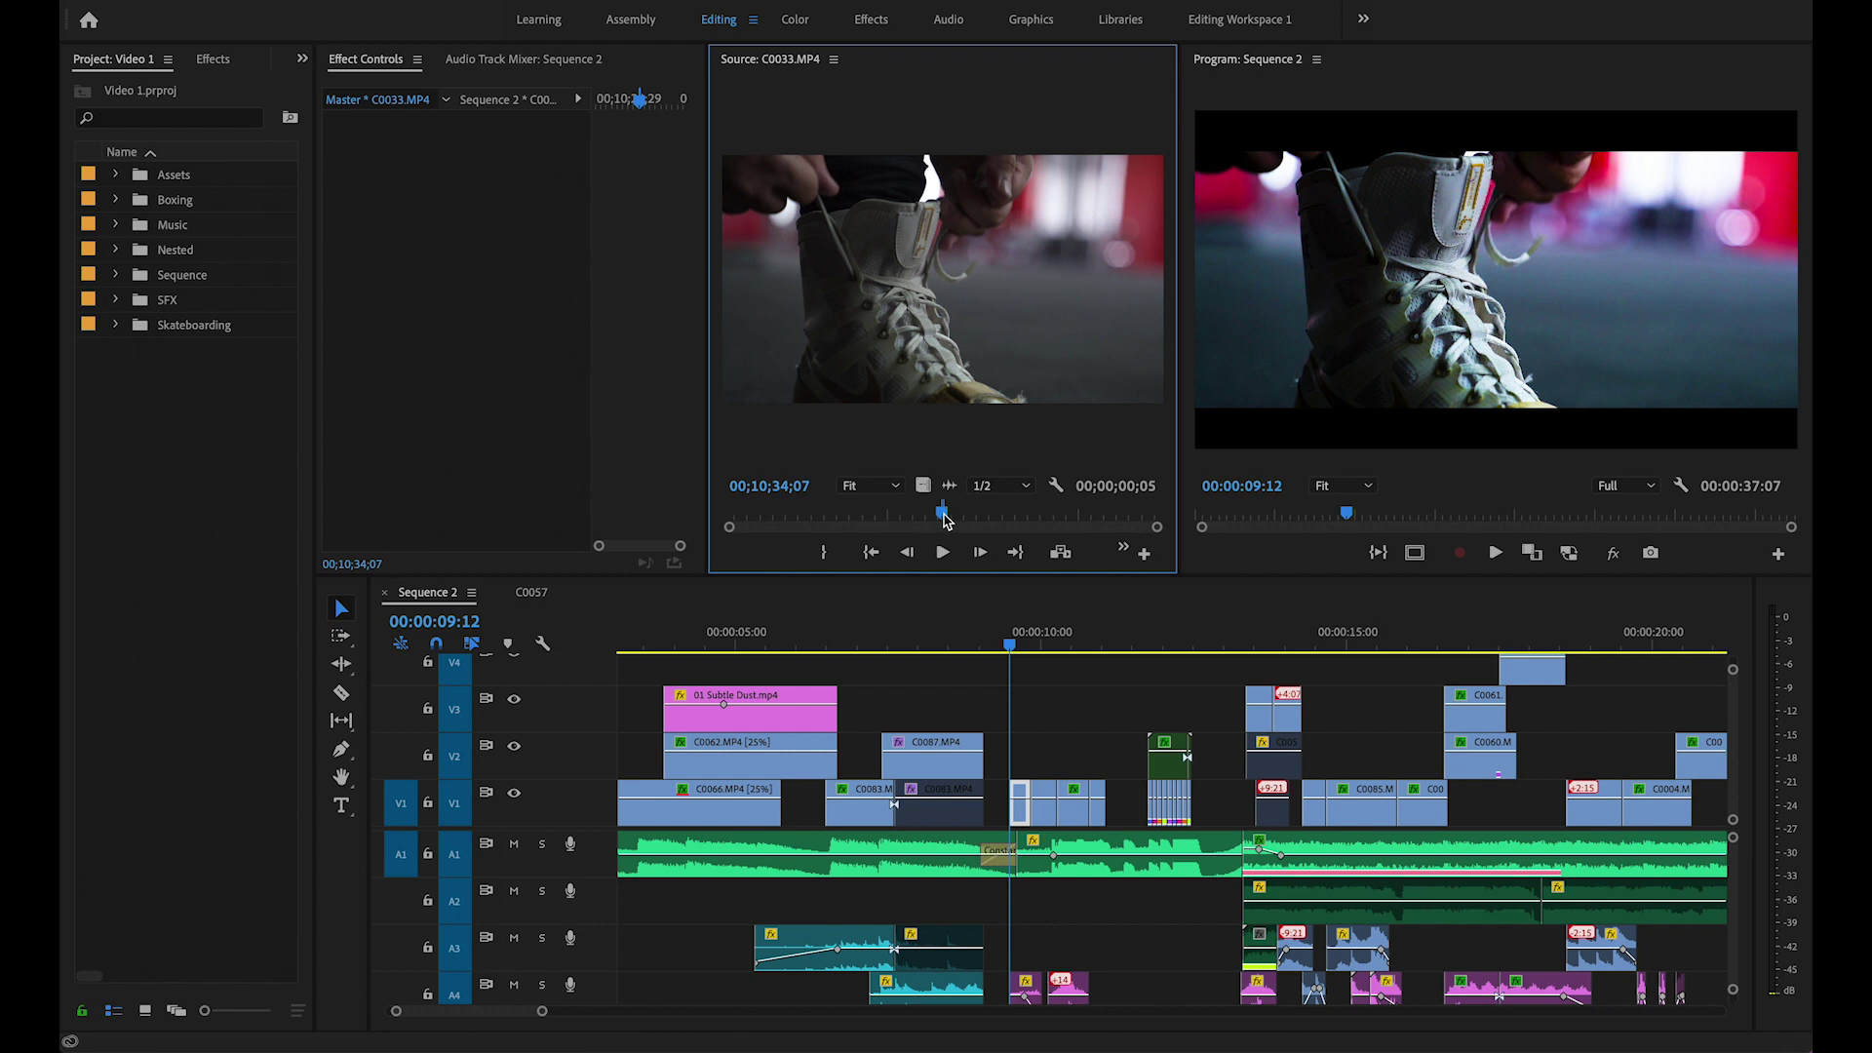
key(space)
key(space)
drag(944, 518, 936, 518)
key(space)
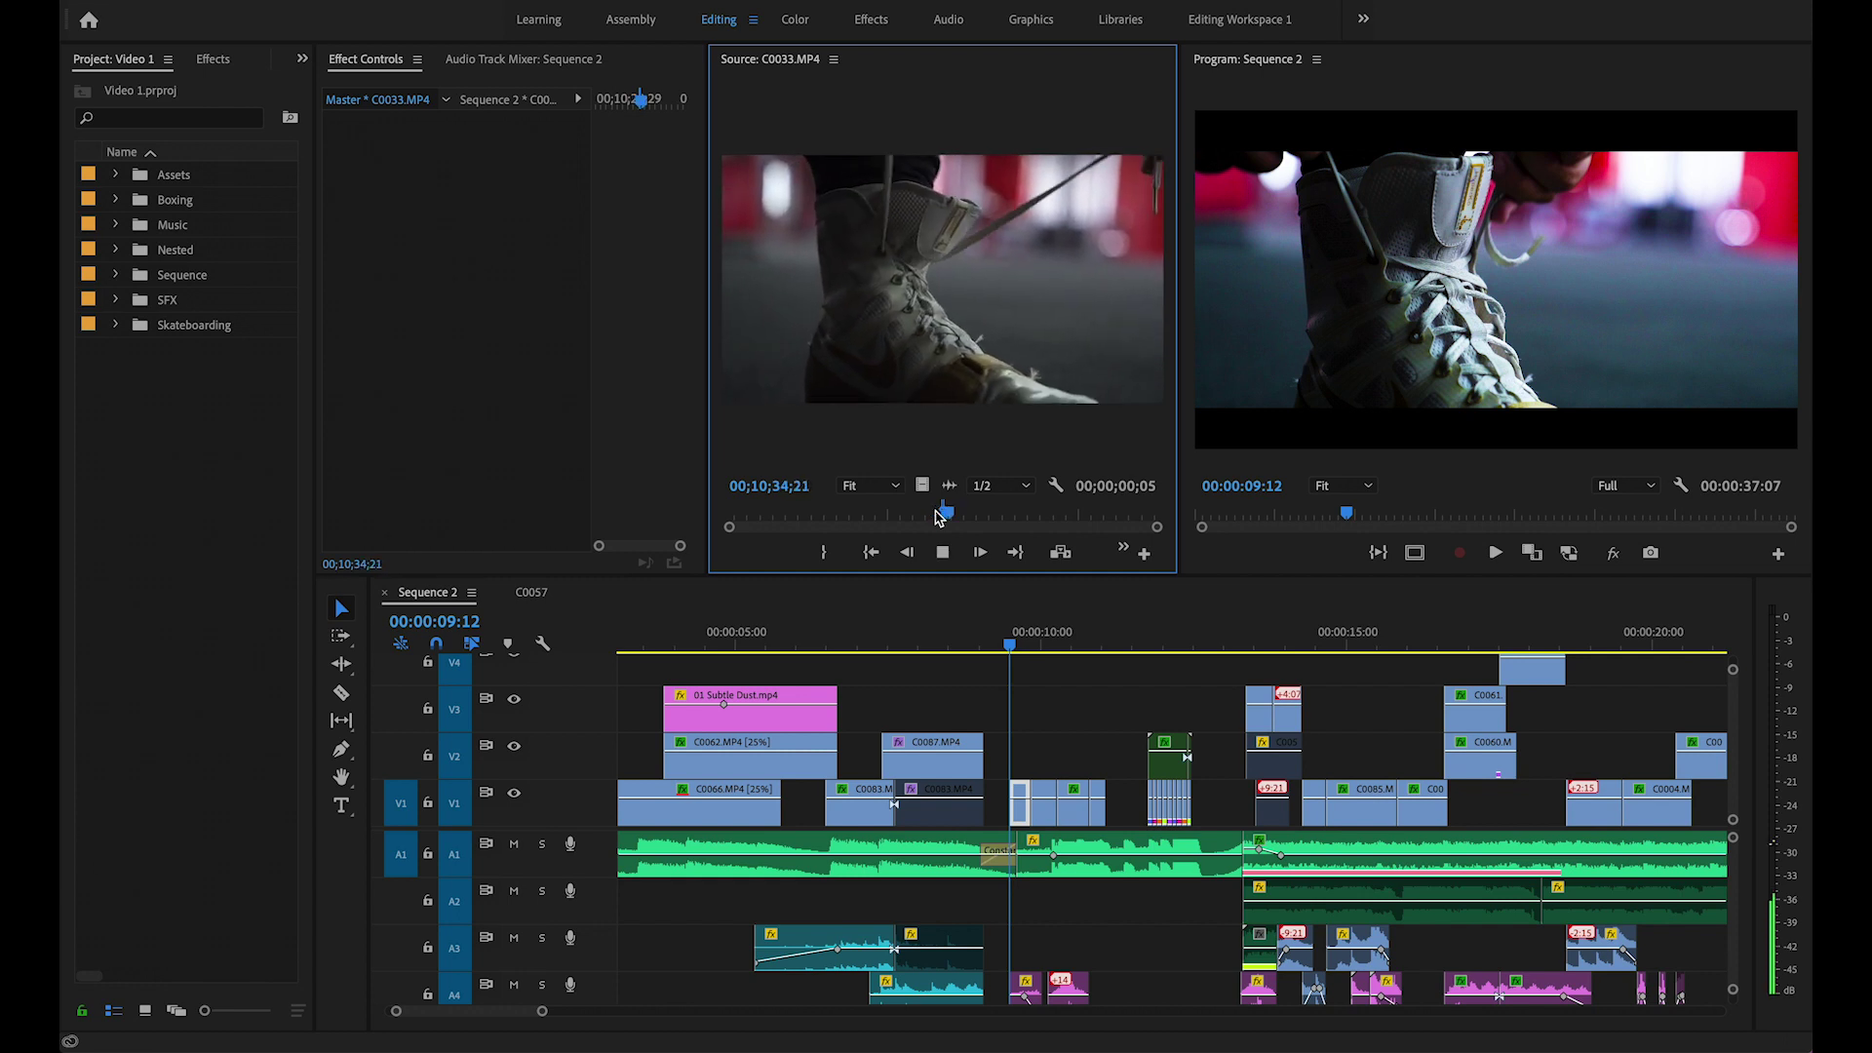
key(space)
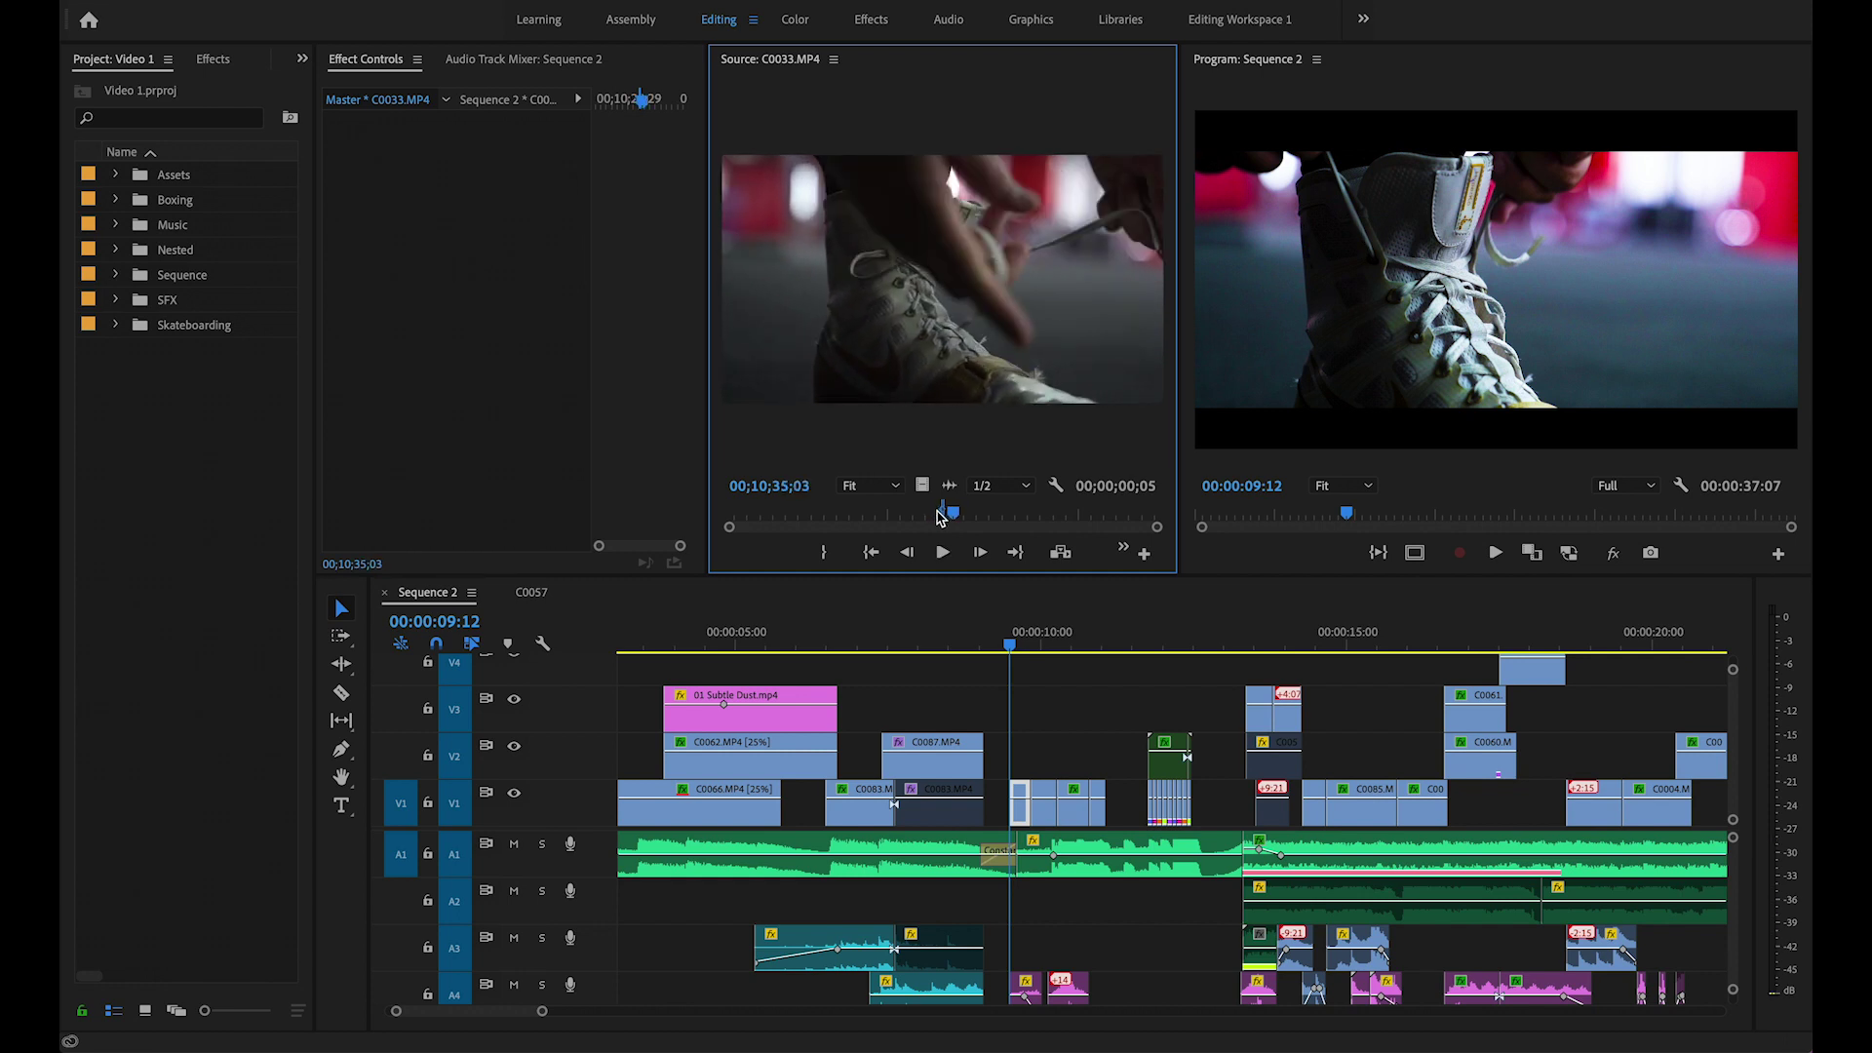
Close the Source monitor, widen Effect Controls, and return the playhead to the start of C0033.MP4 at 00:00:09:12.
click(833, 59)
click(850, 71)
drag(973, 240, 1076, 240)
click(1018, 639)
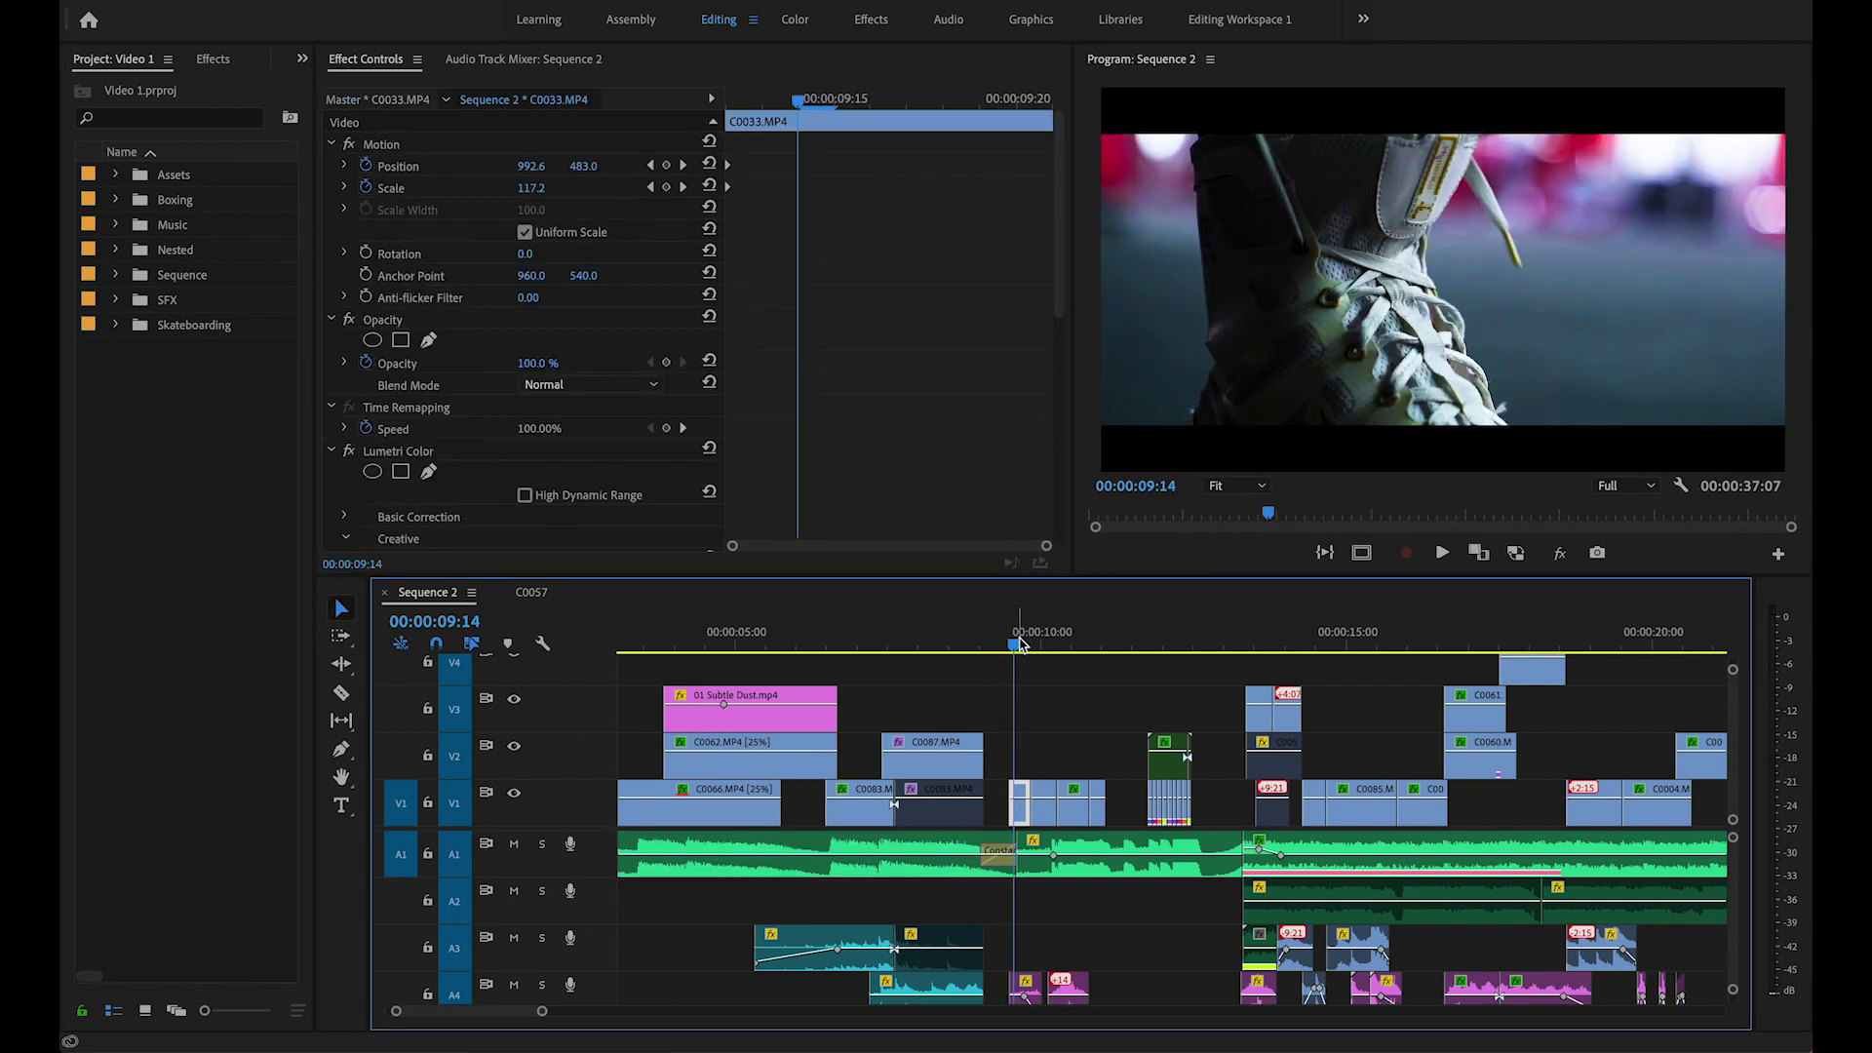
click(1011, 638)
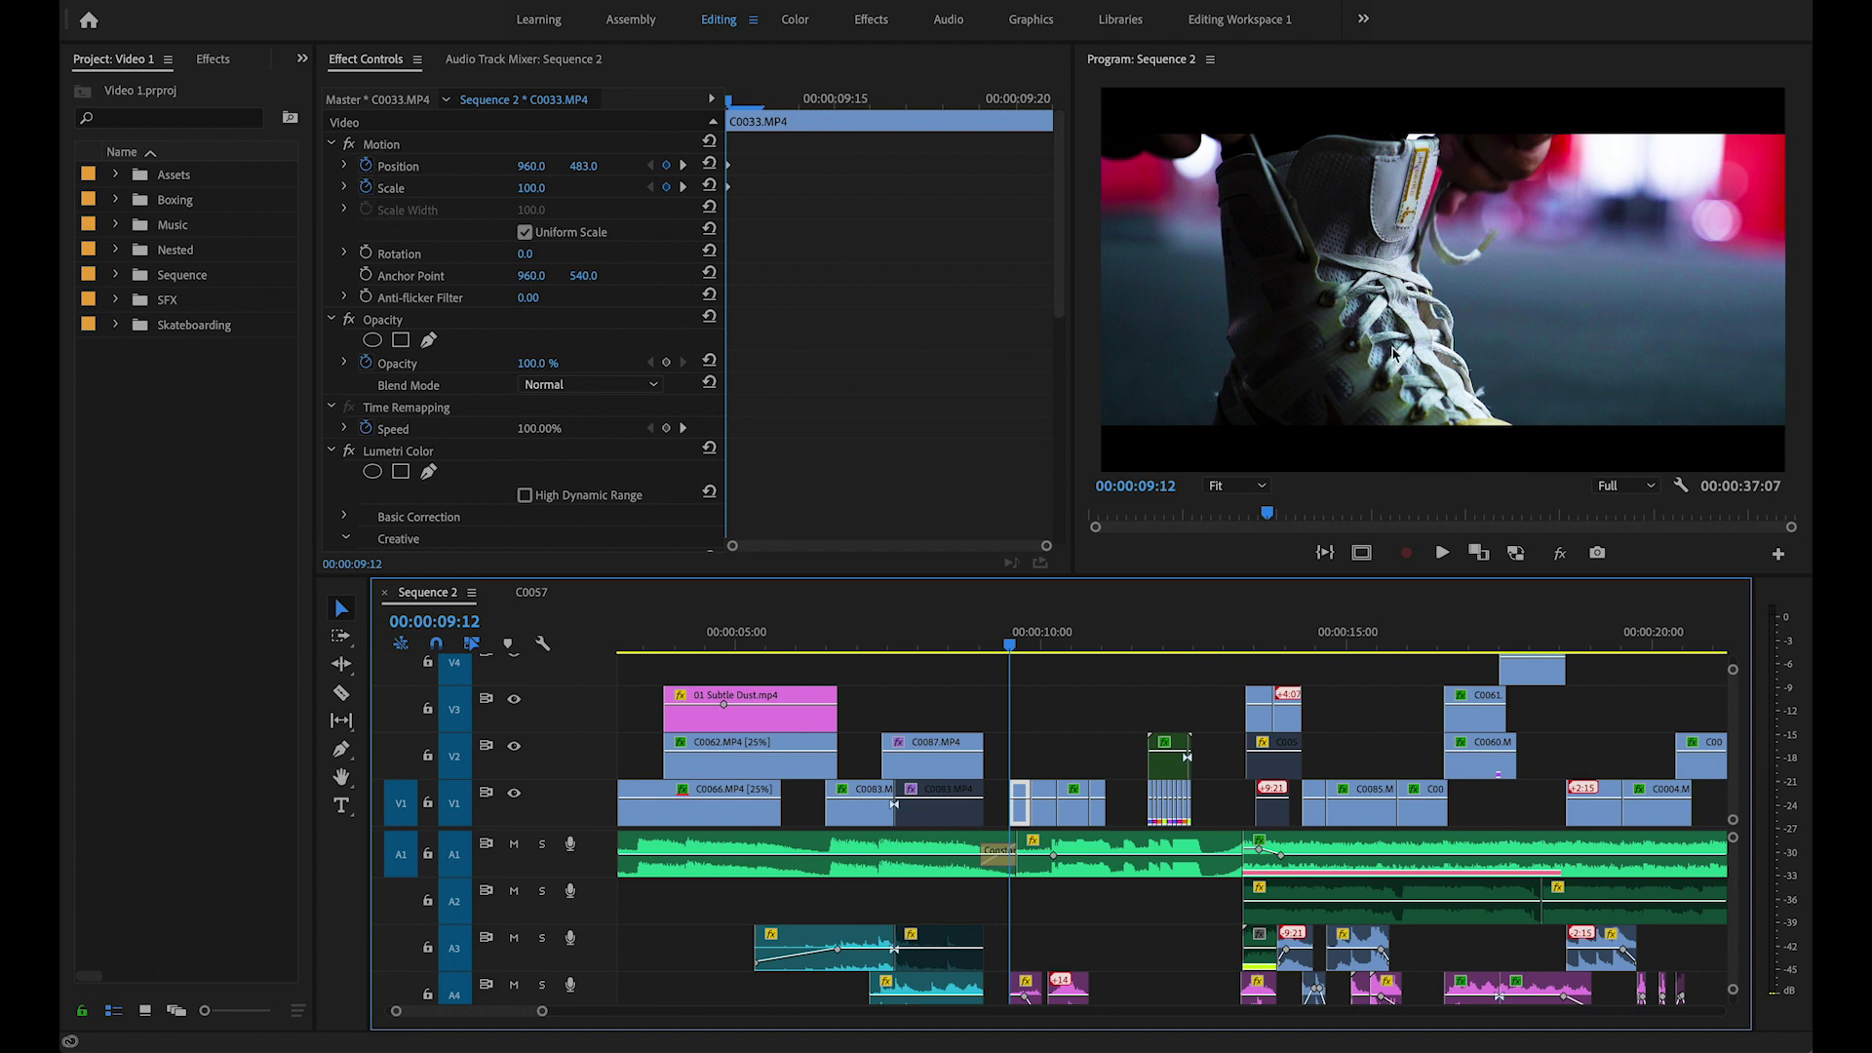
Step frame by frame through the Position and Scale animation of C0033.MP4 to 00:00:09:17.
key(Right)
key(Right)
key(Right)
key(Right)
key(Right)
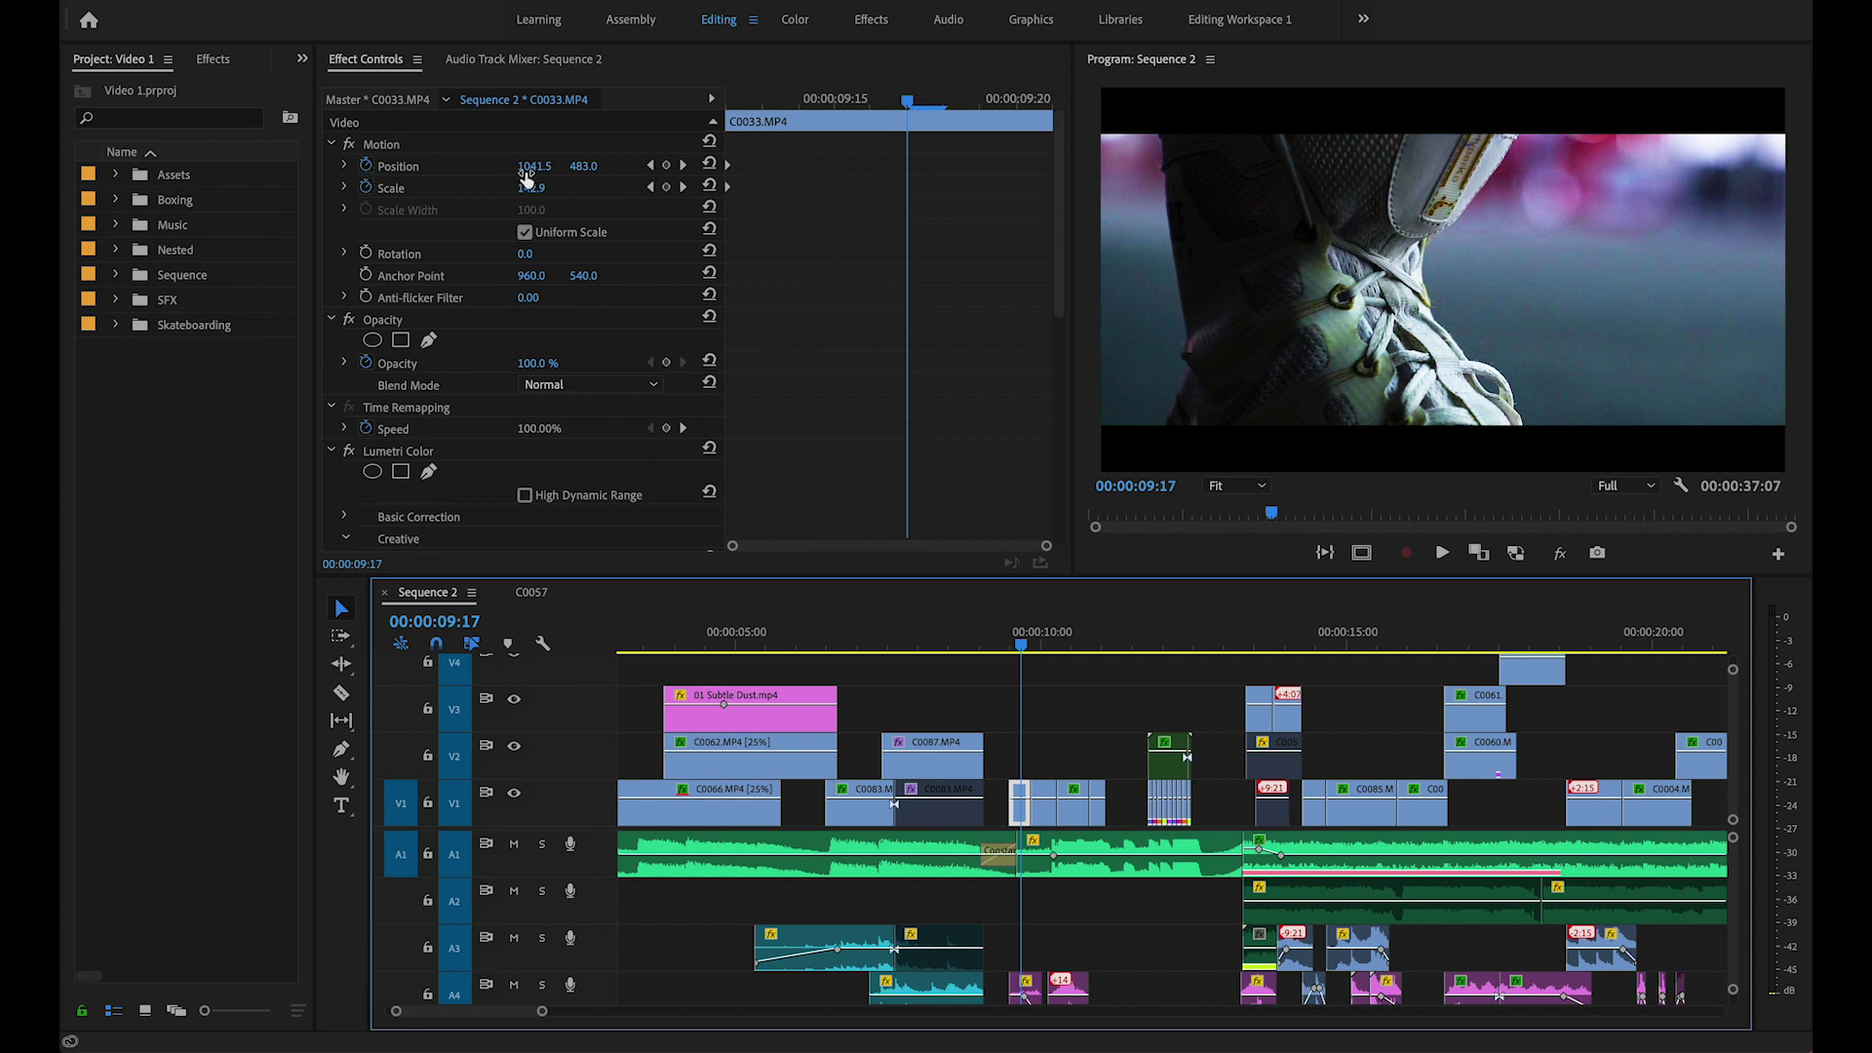
key(Left)
key(Right)
Match the current C0033.MP4 frame in the Source monitor, widen the monitor, and review the original shot to 00;10;34;21.
key(f)
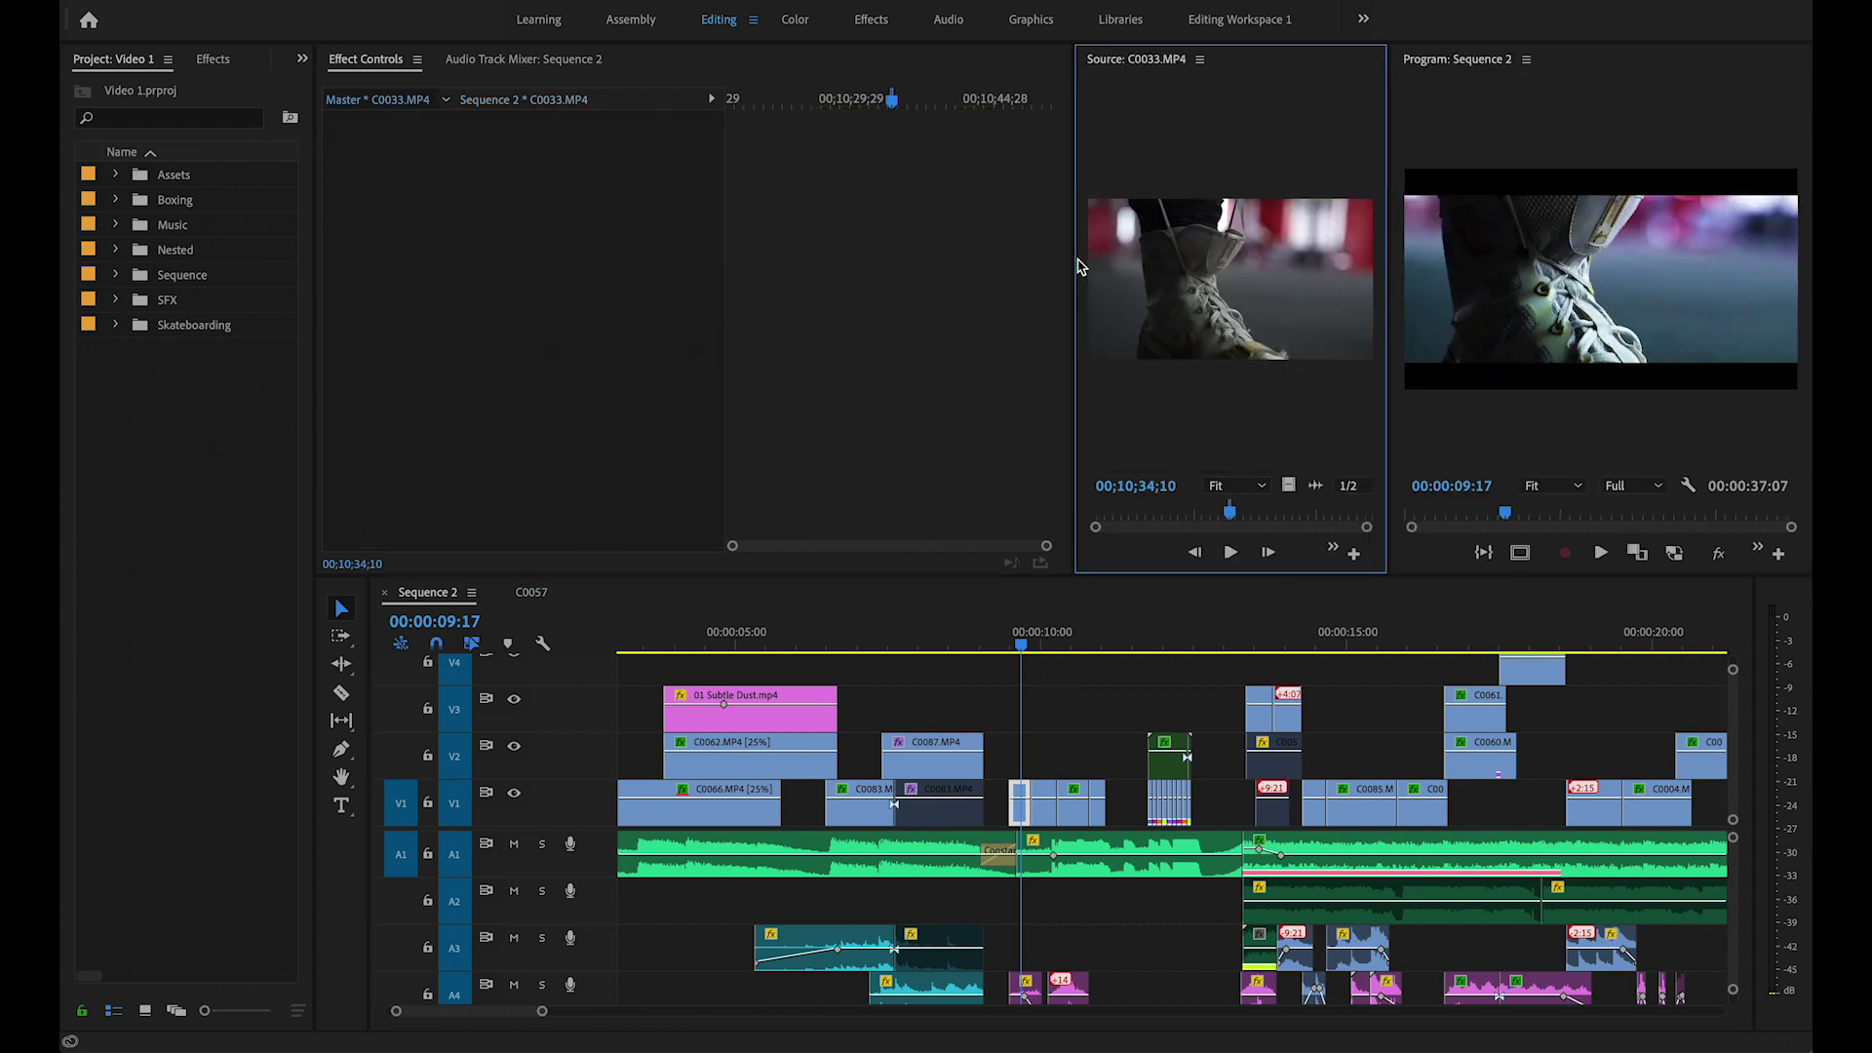
drag(1073, 259, 778, 259)
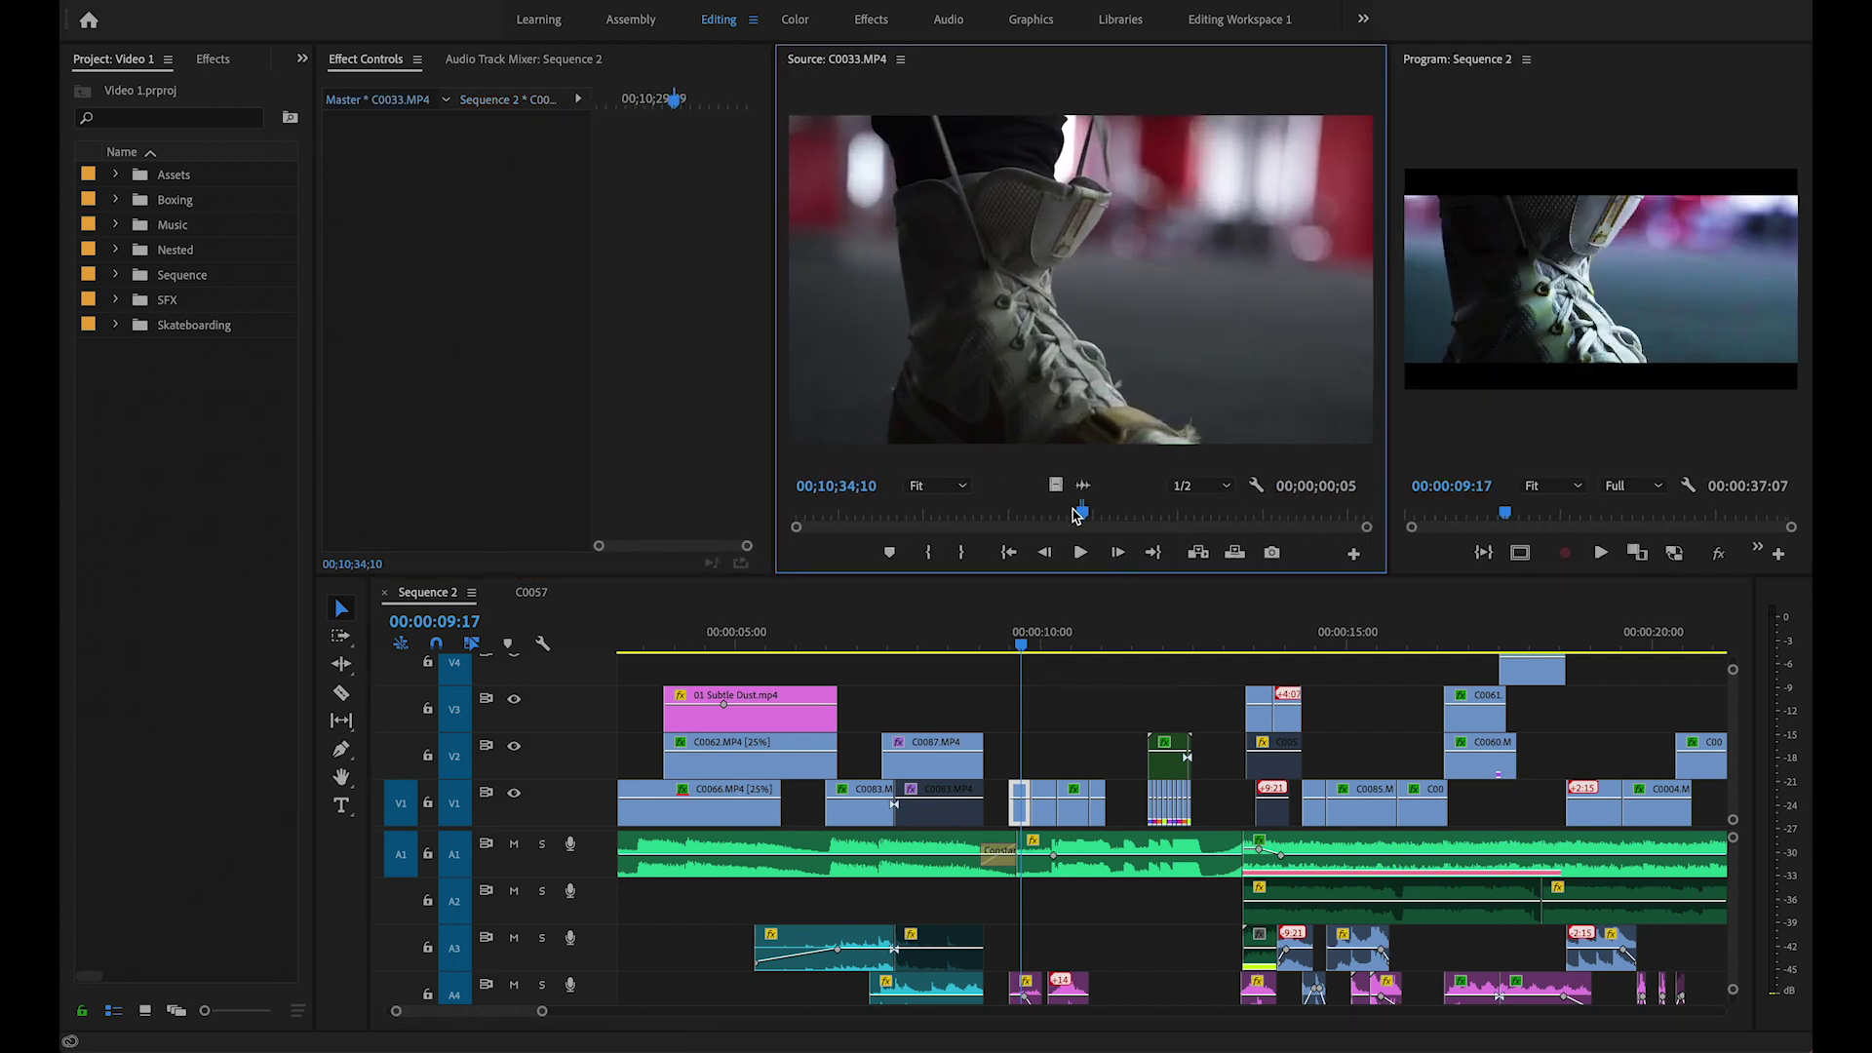
click(1077, 517)
key(space)
key(space)
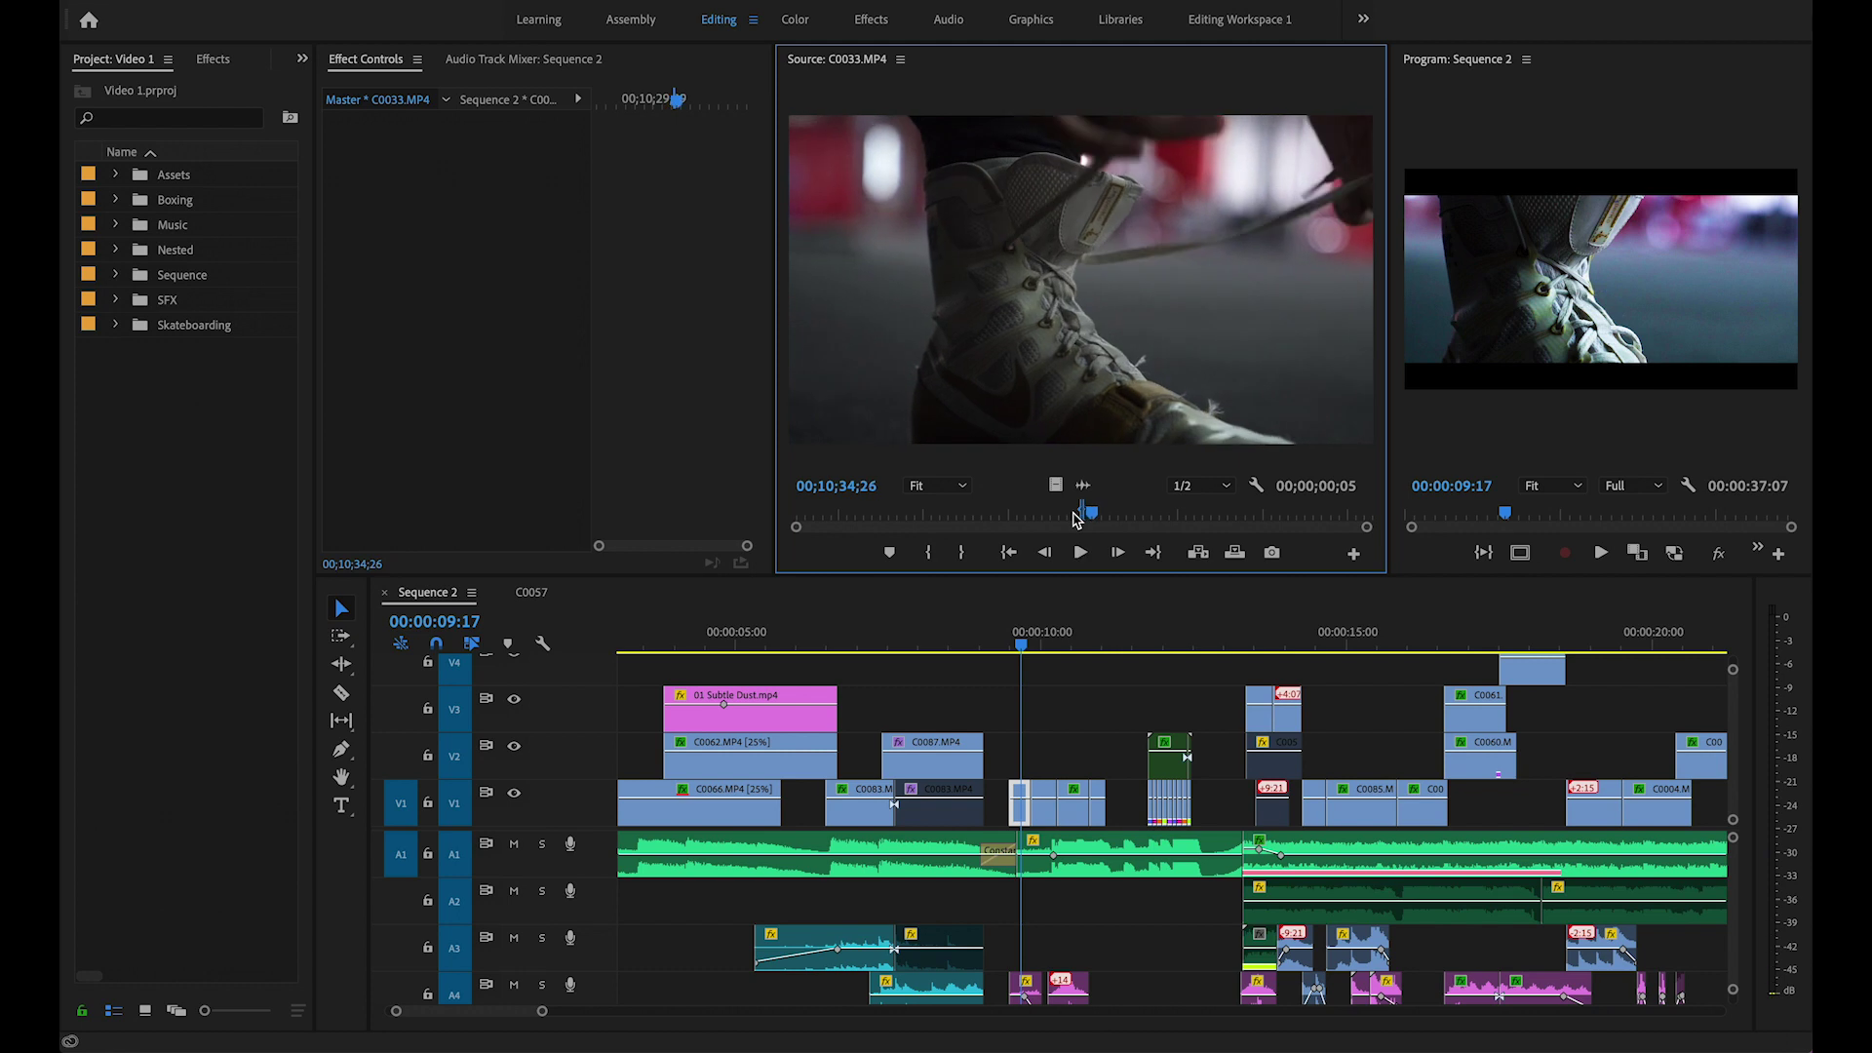
click(1075, 515)
drag(1078, 519, 1086, 517)
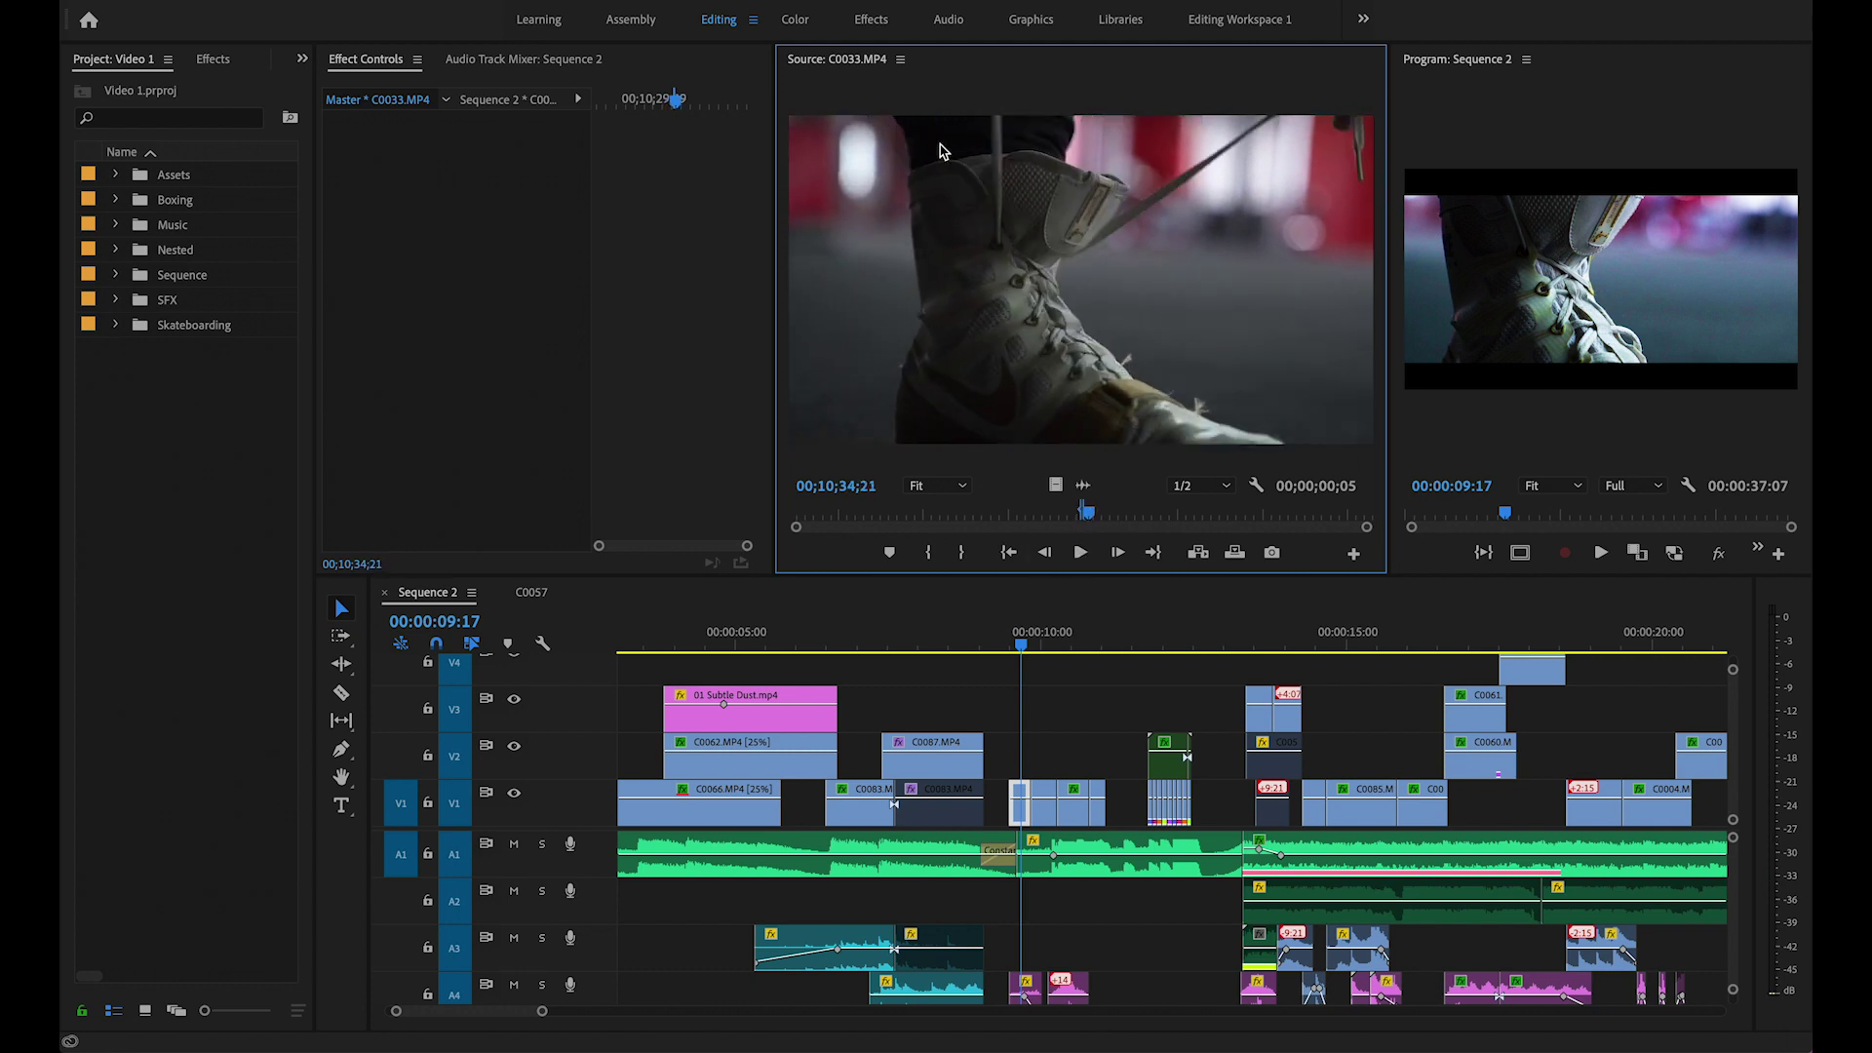
Close the Source monitor, widen Effect Controls again, and play the sequence from 00:00:09:12.
right_click(833, 59)
click(859, 78)
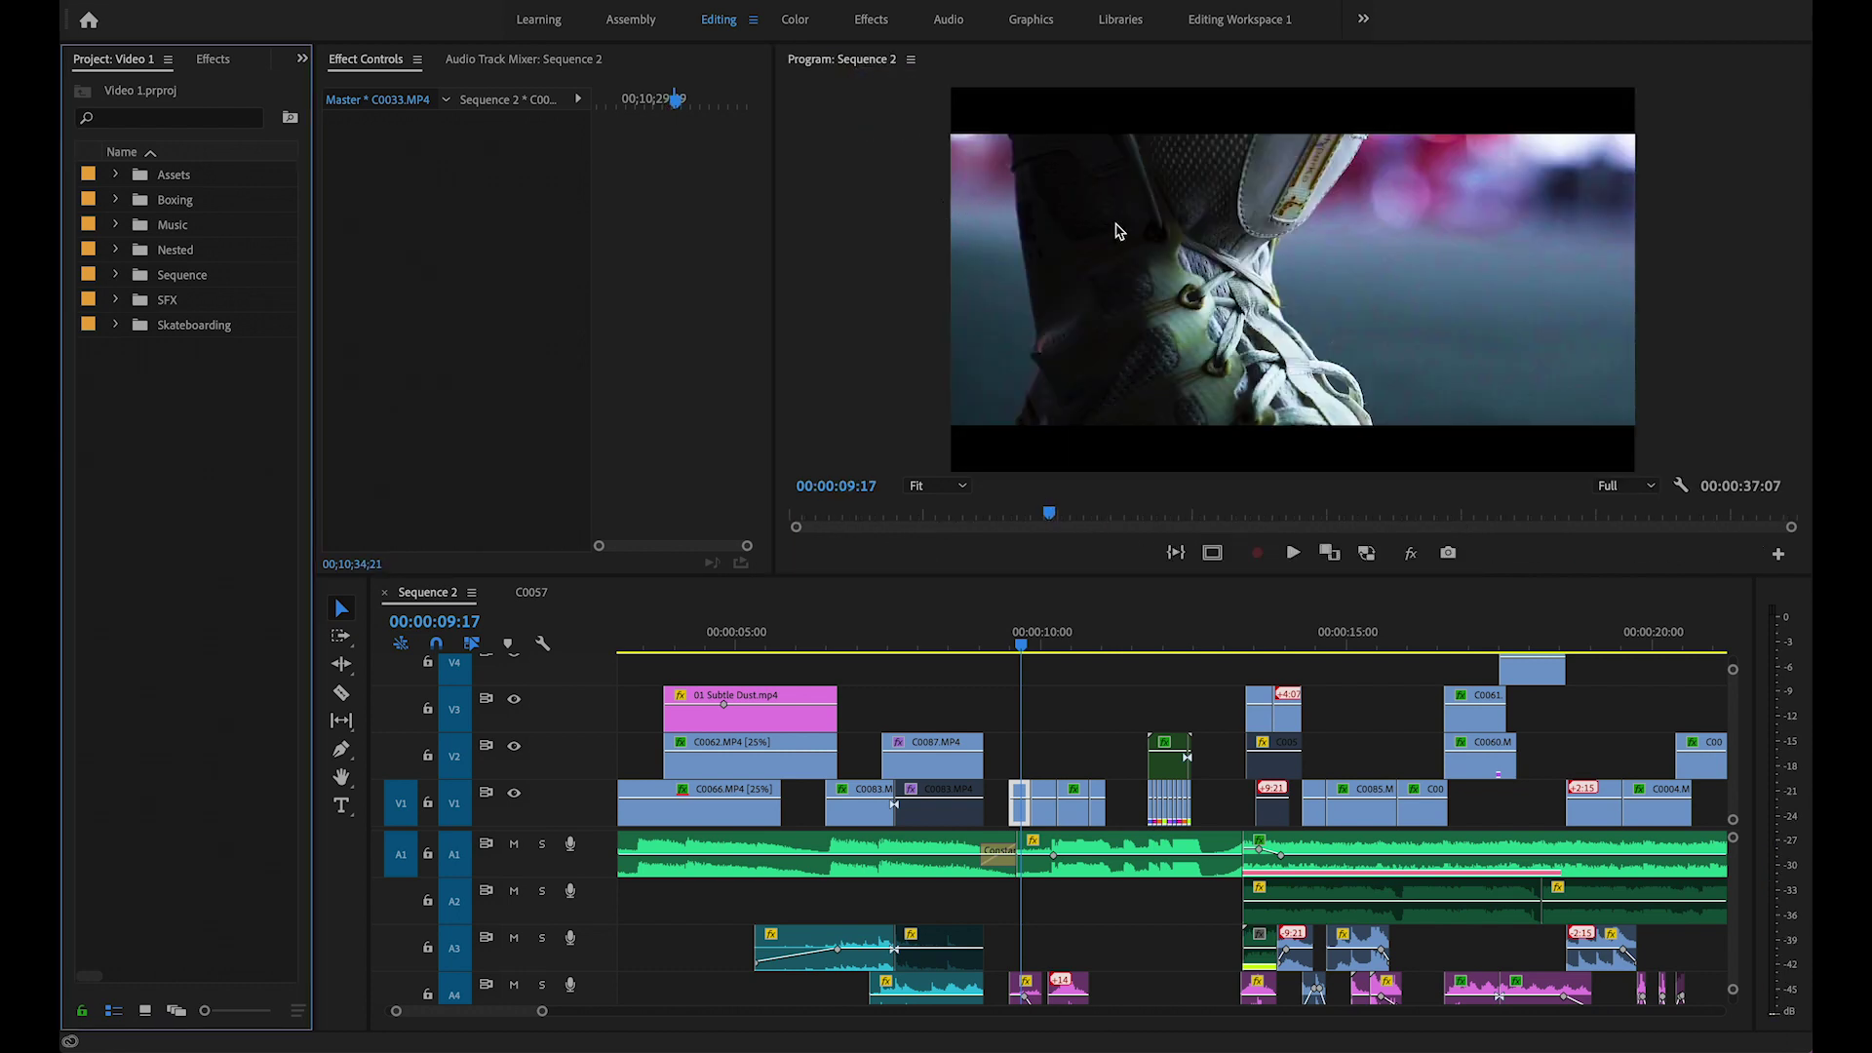
drag(870, 277, 1071, 277)
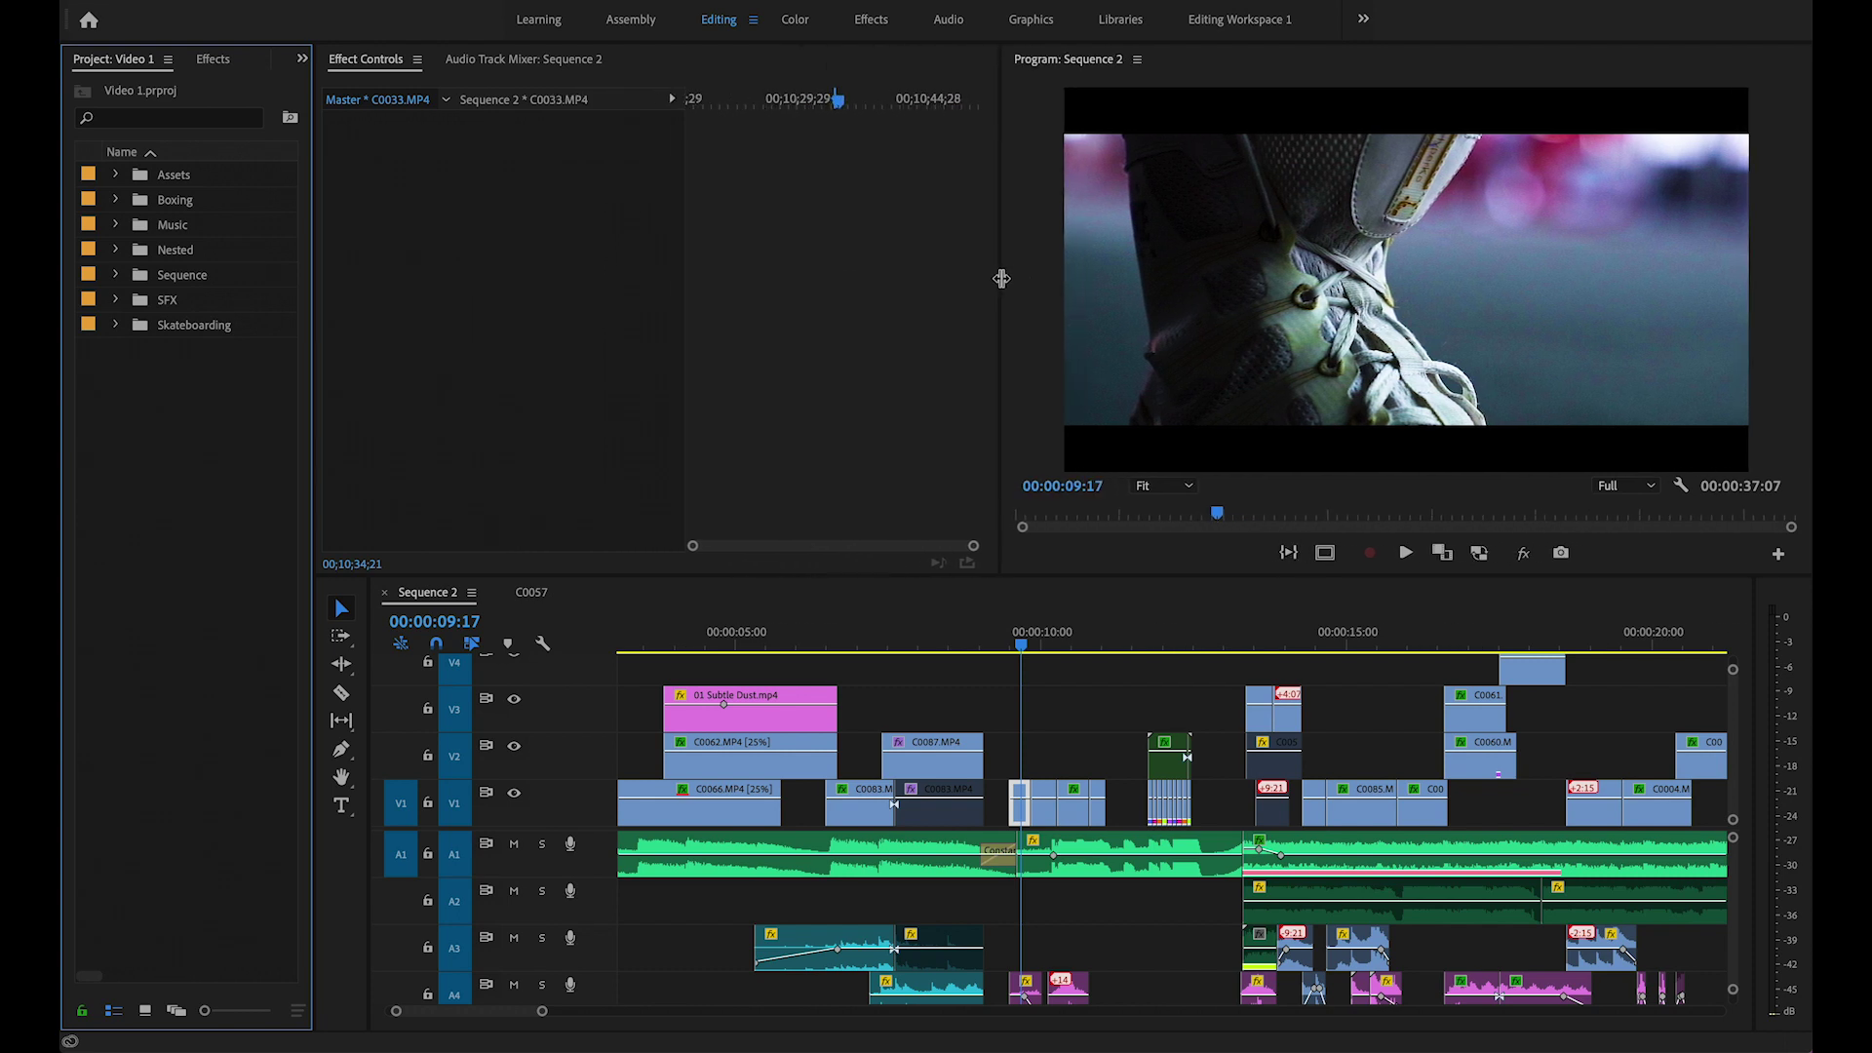
click(1009, 644)
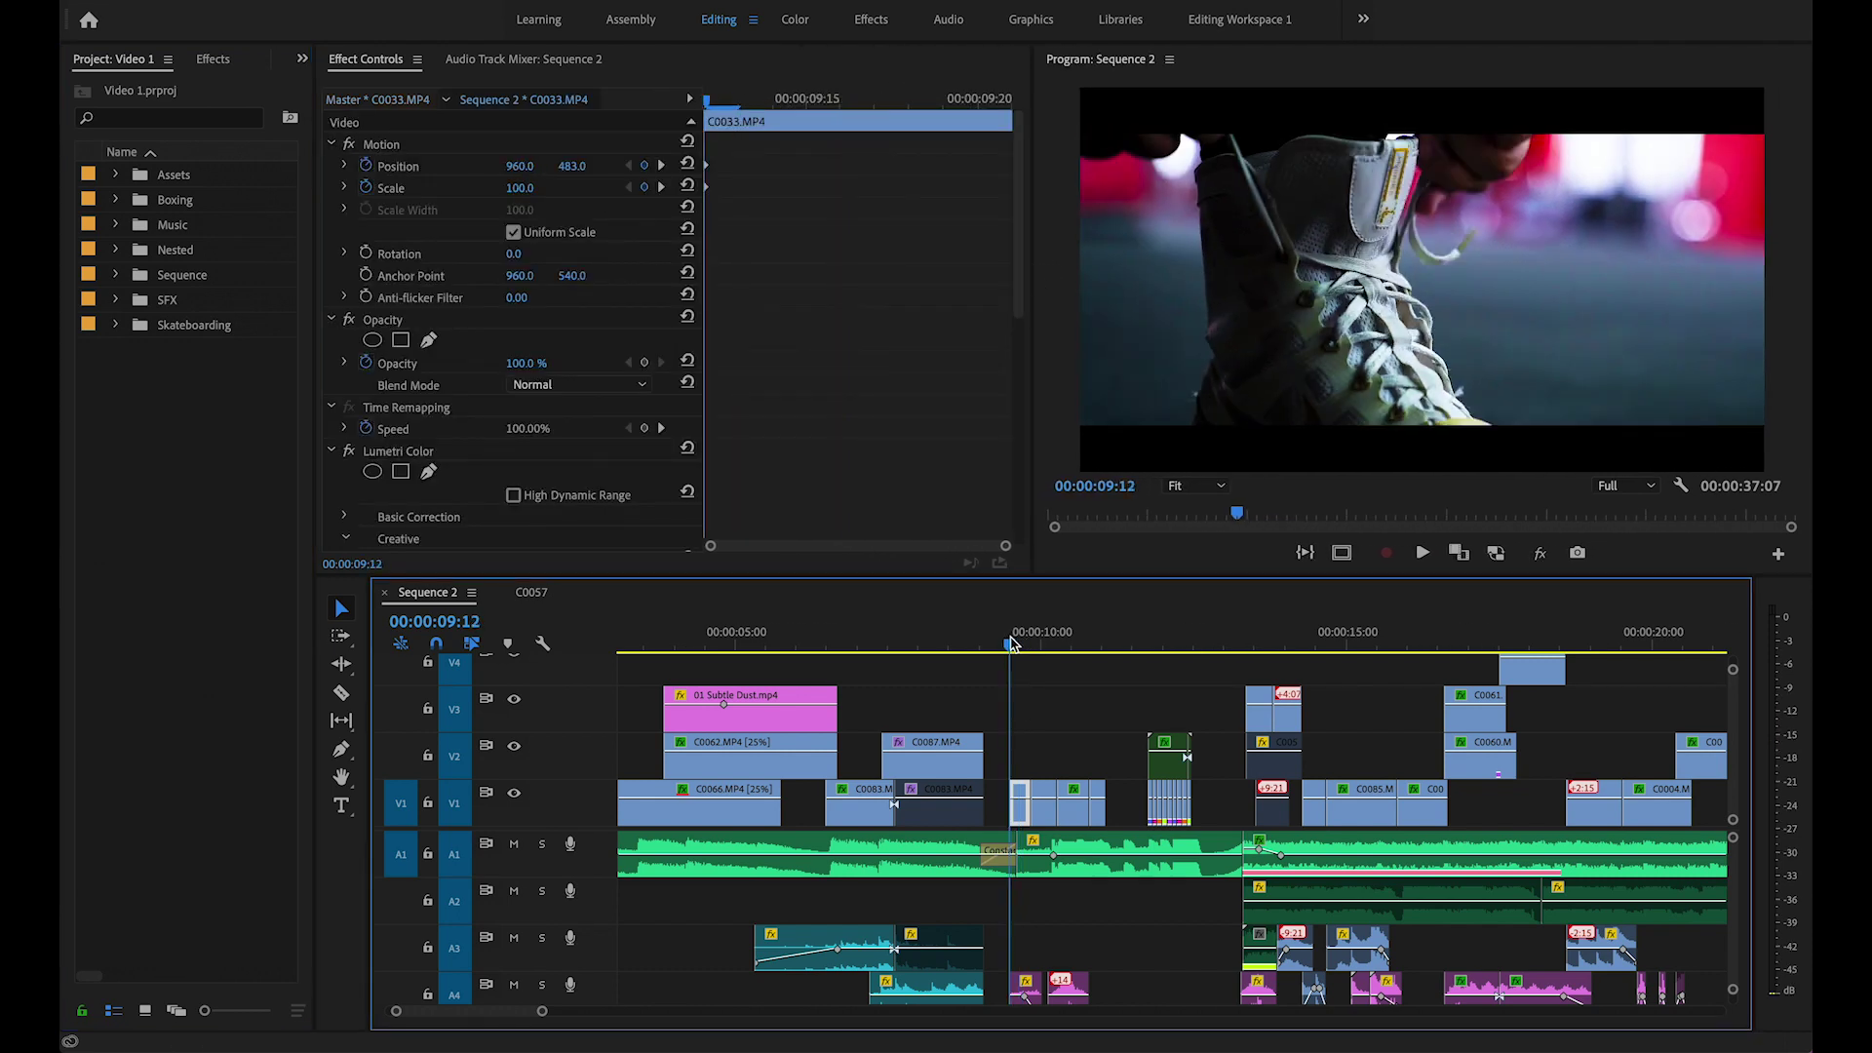
key(space)
Scrub to 00:00:09:24, open C0034.MP4 in a widened Source monitor, and play the original hand-wrap shot.
drag(1016, 643, 1039, 648)
double_click(1041, 809)
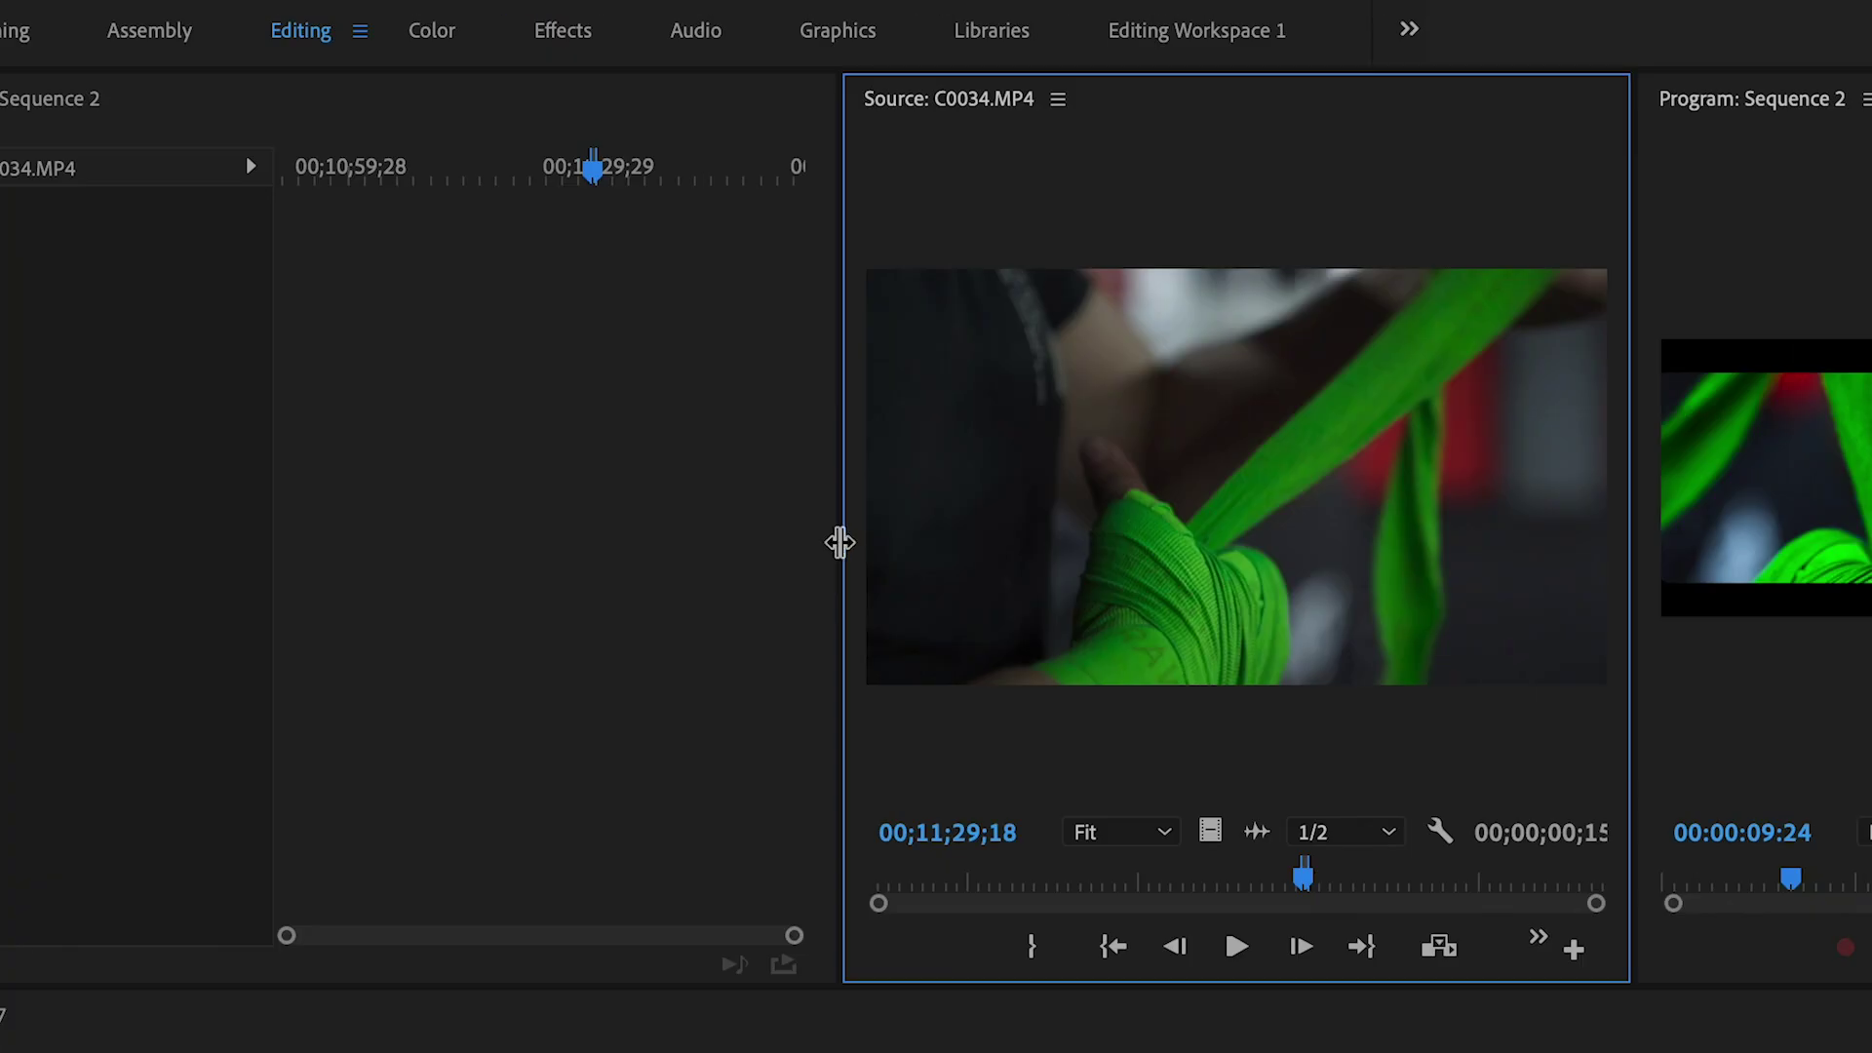
drag(1034, 319, 790, 317)
drag(988, 513, 1004, 517)
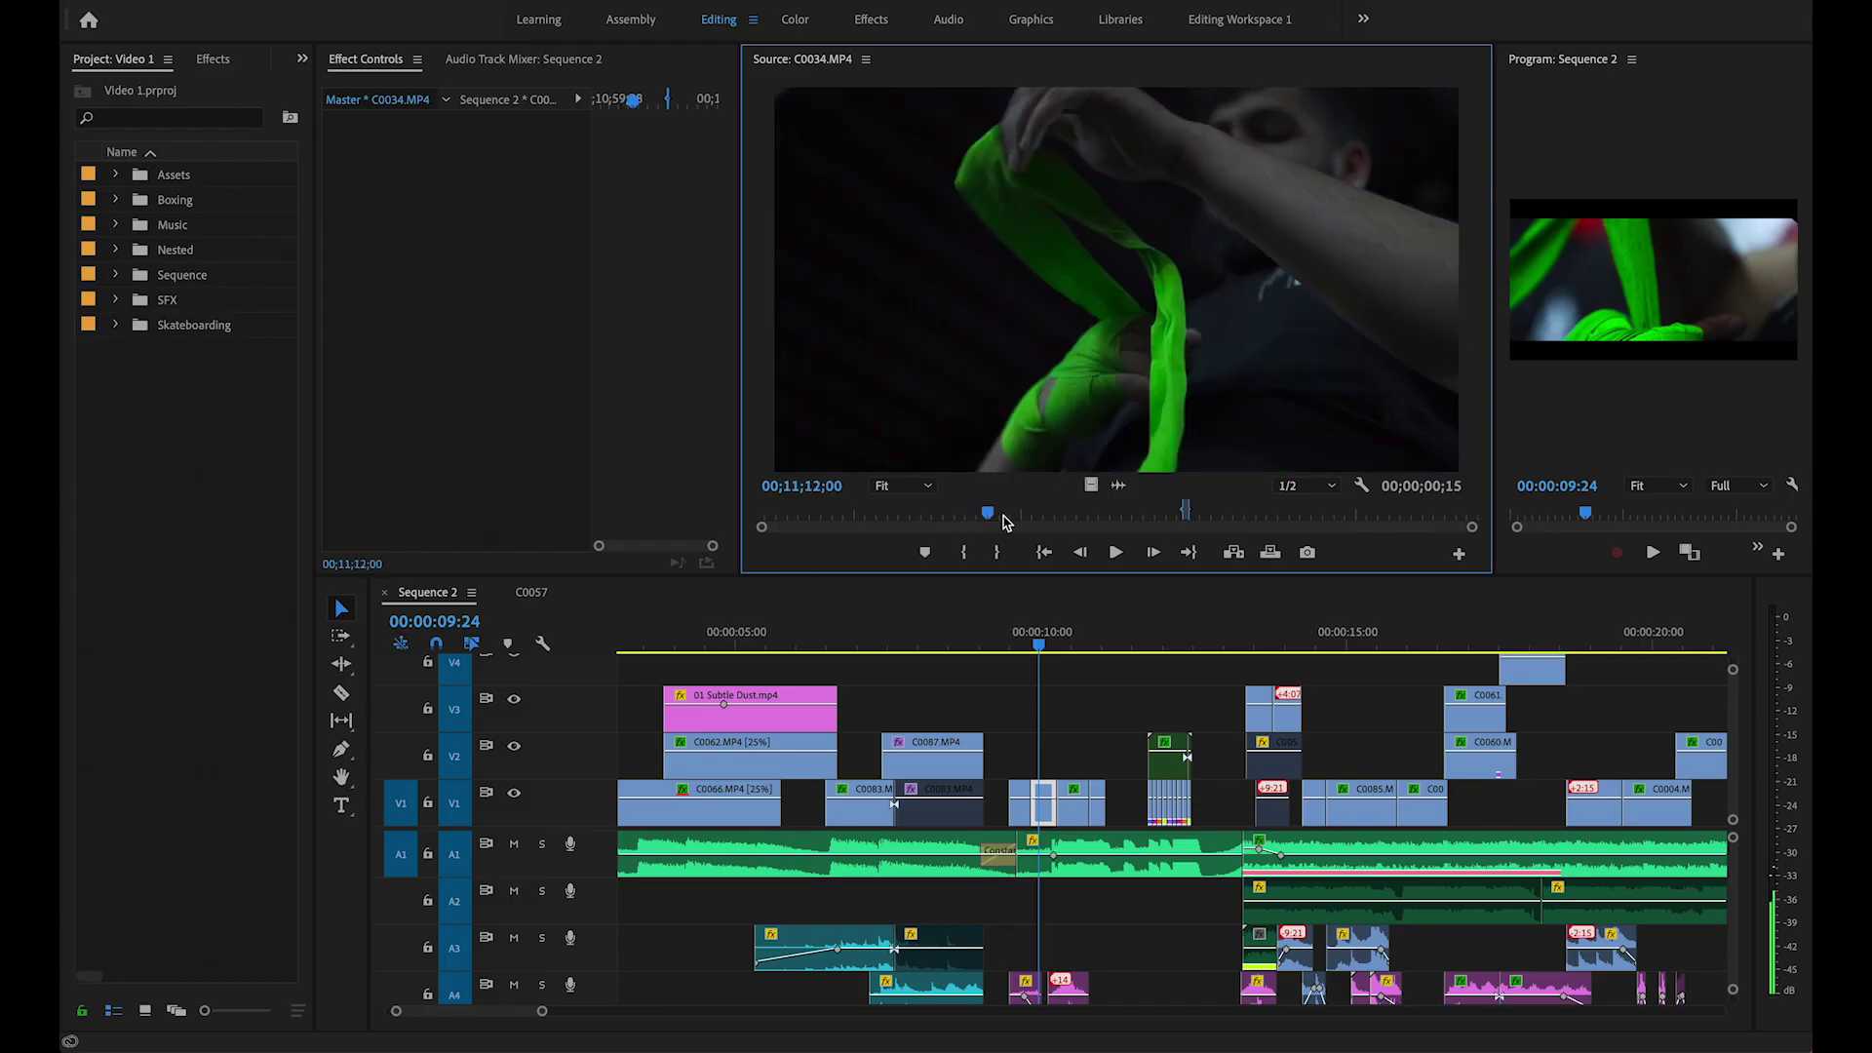
click(1183, 517)
key(space)
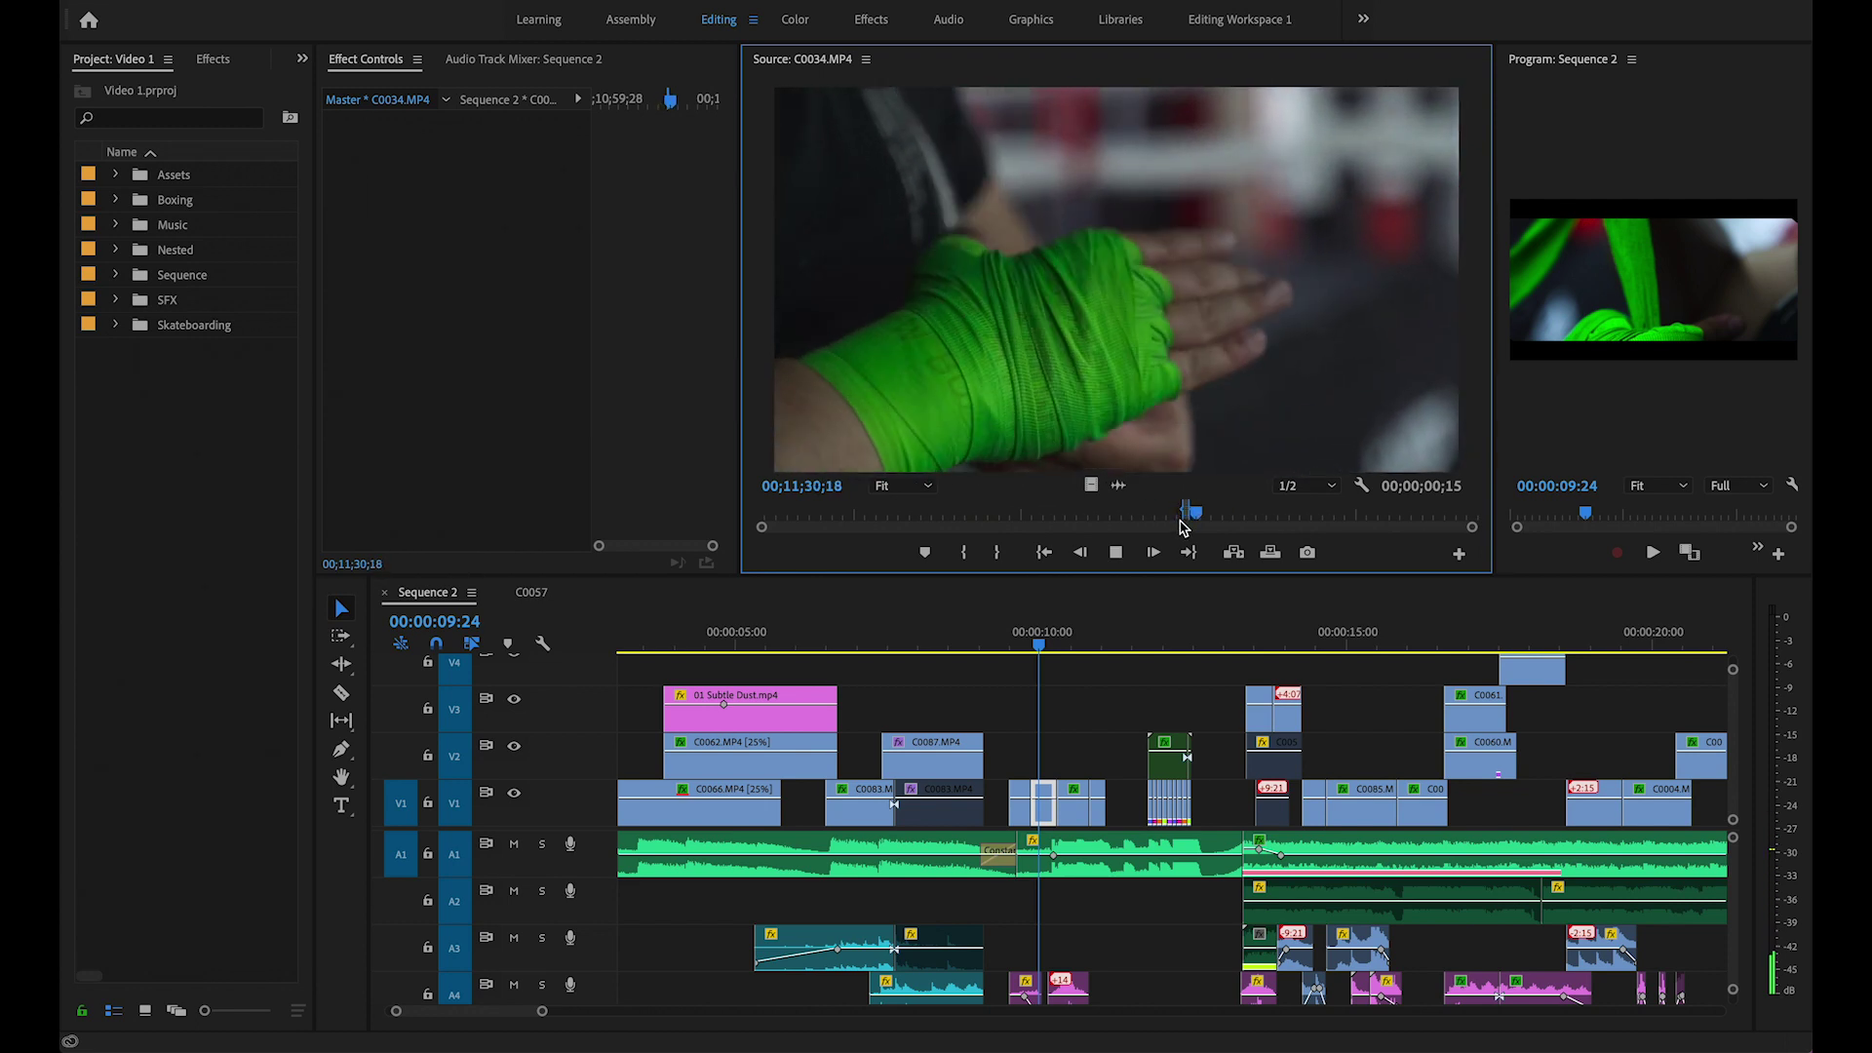
click(1181, 517)
key(space)
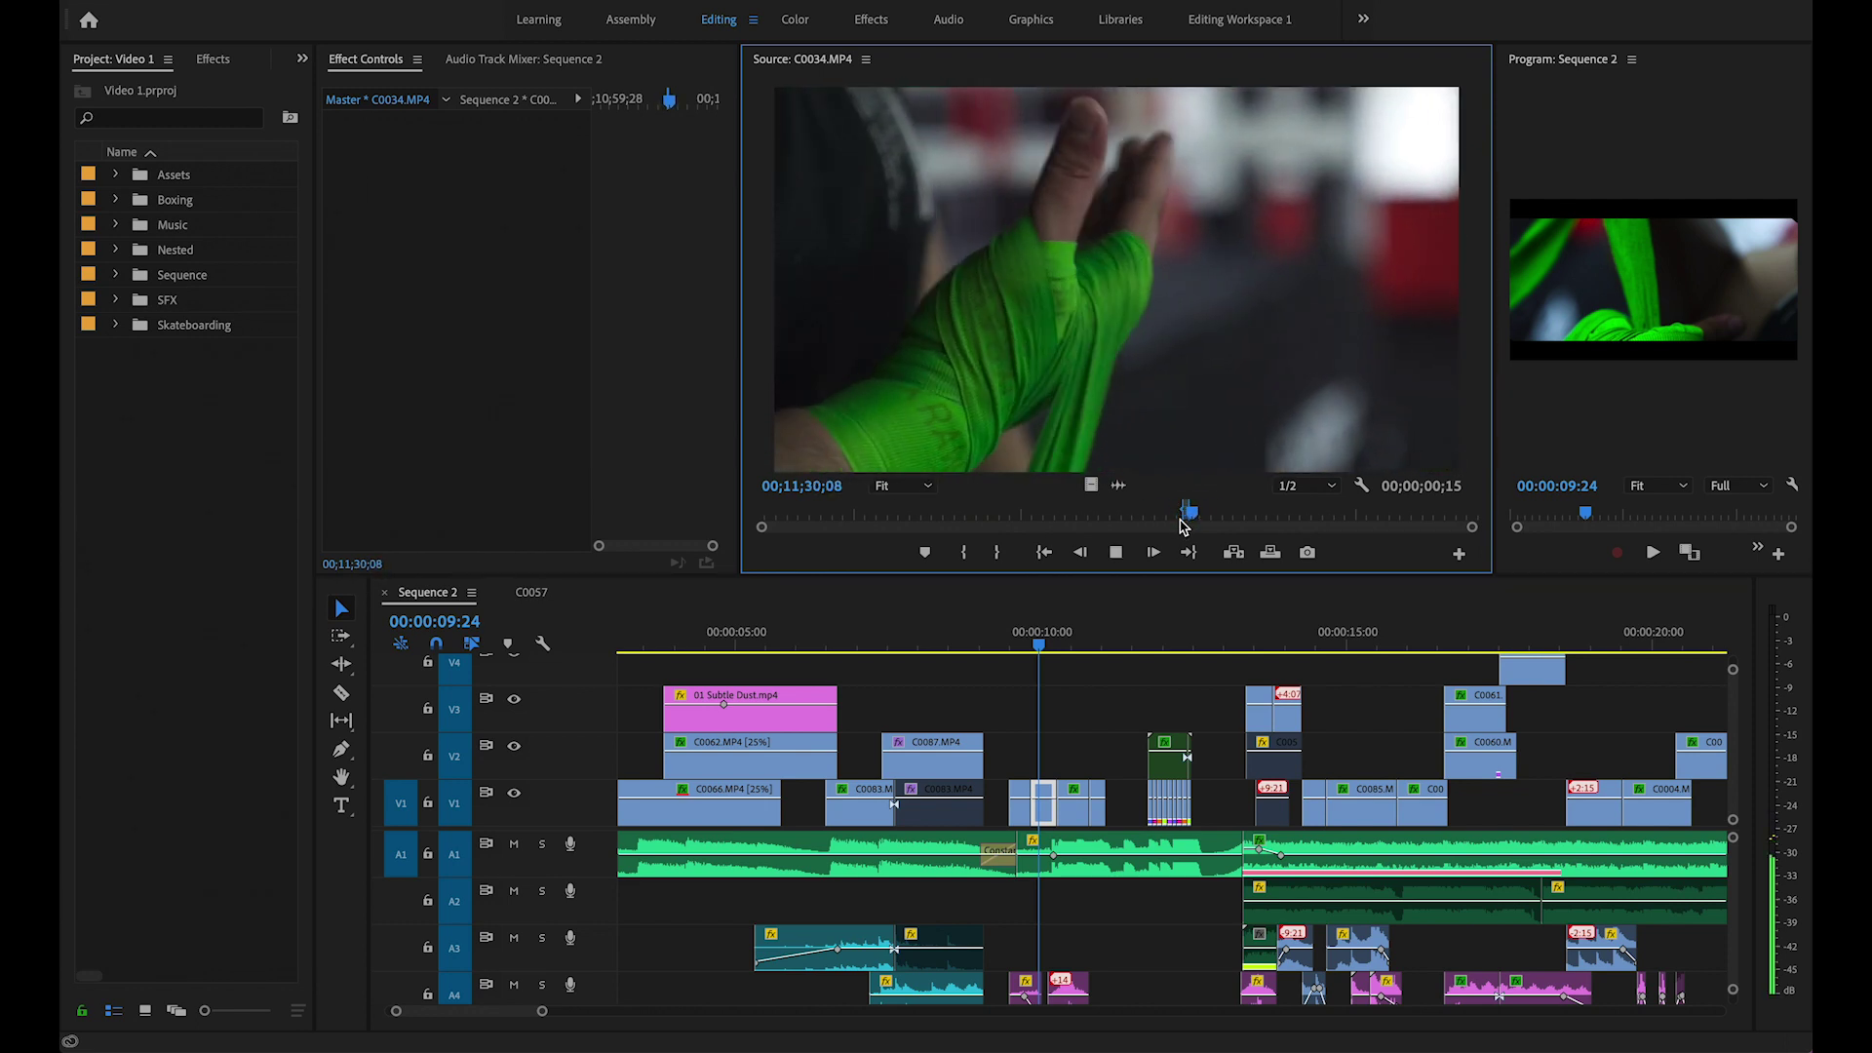
Close the Source monitor, move the playhead to 00:00:09:23 in C0034.MP4, and widen the Program monitor.
right_click(808, 64)
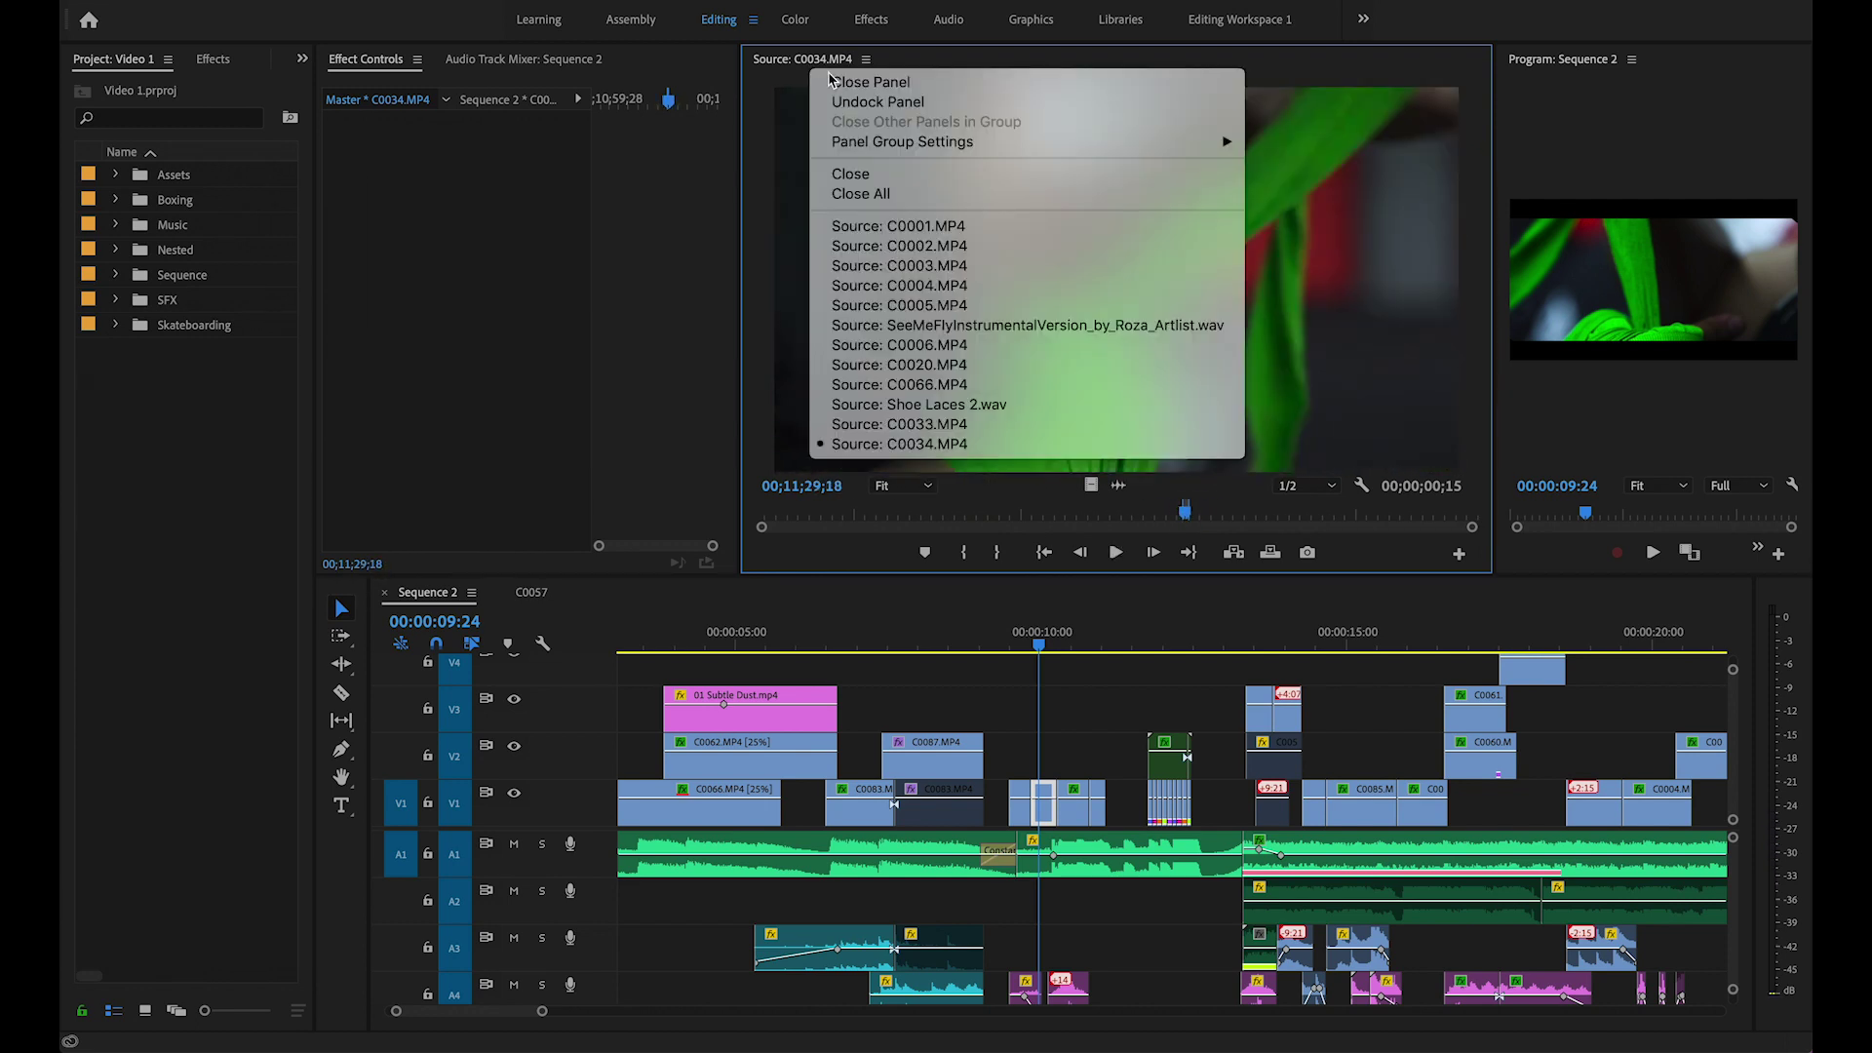
click(1152, 580)
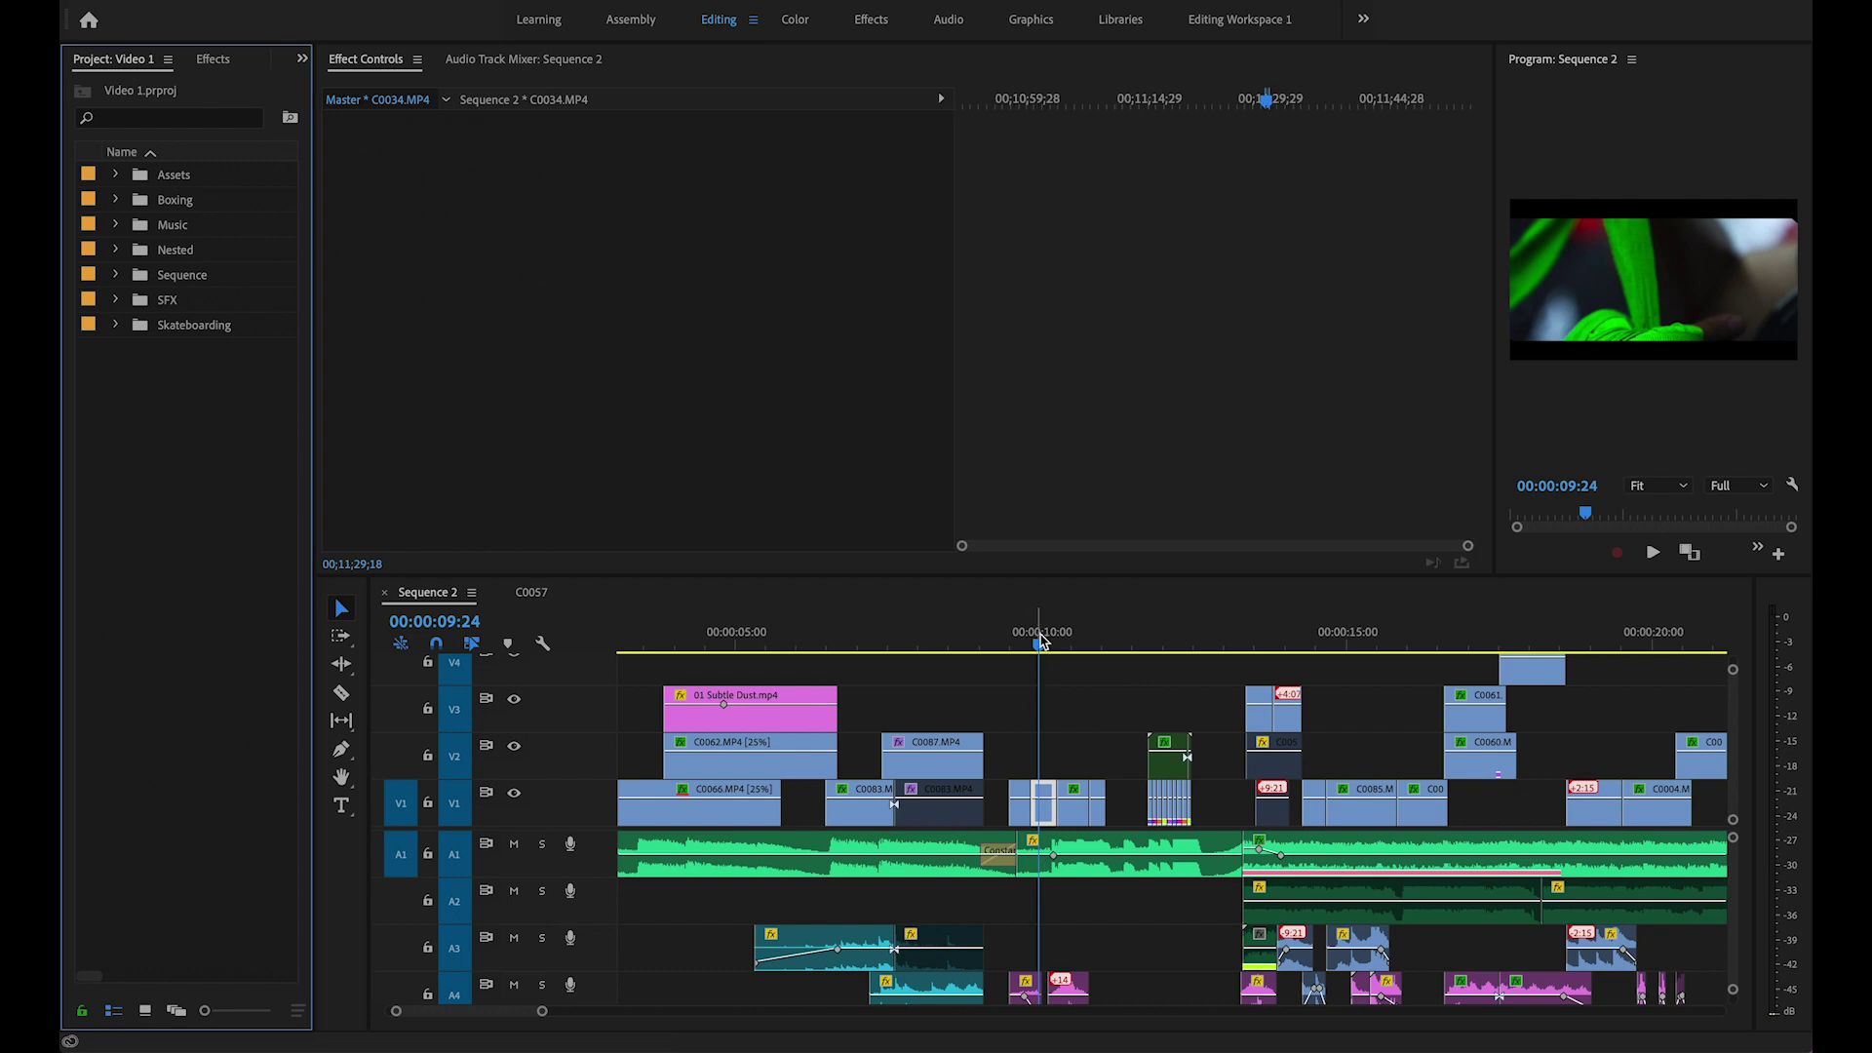
click(1036, 639)
drag(1495, 268, 1063, 273)
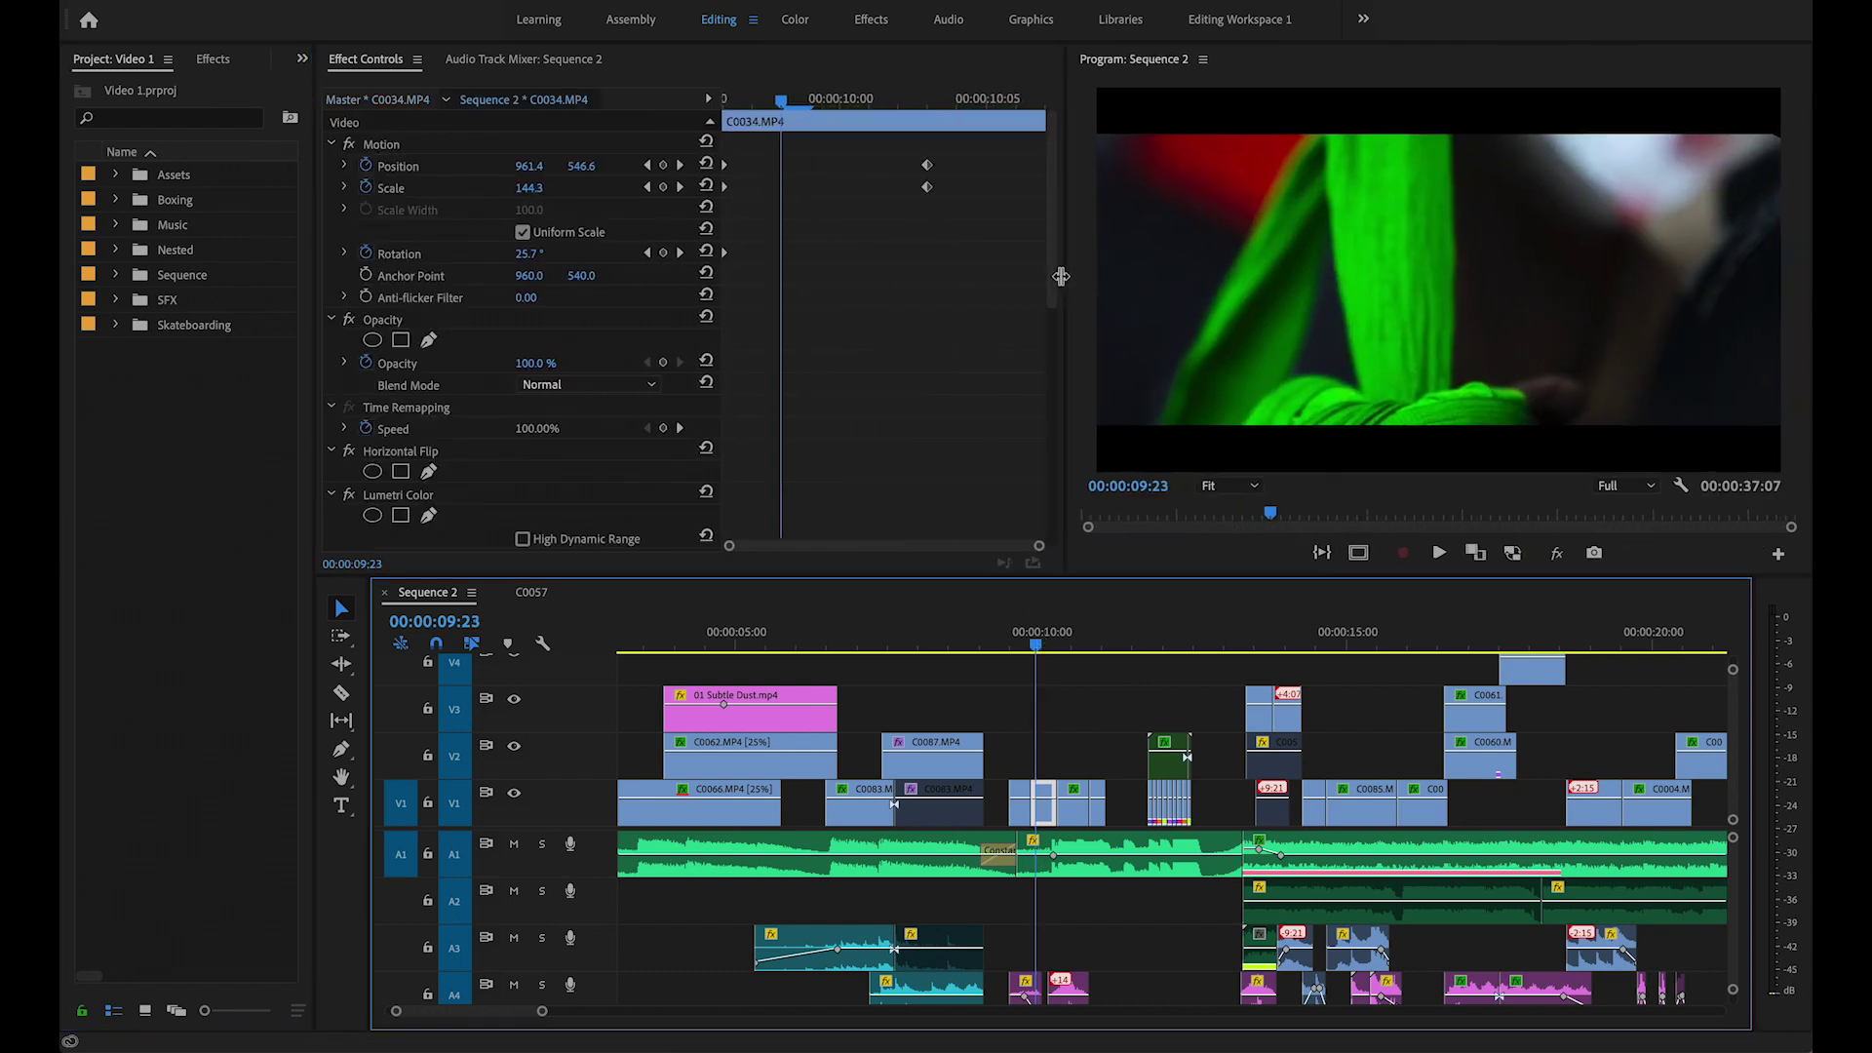
Step through C0034.MP4 from 00:00:09:21 to 00:00:10:06 to examine its animated Position, Scale and Rotation values.
scroll(1215, 839, up, 3)
key(Left)
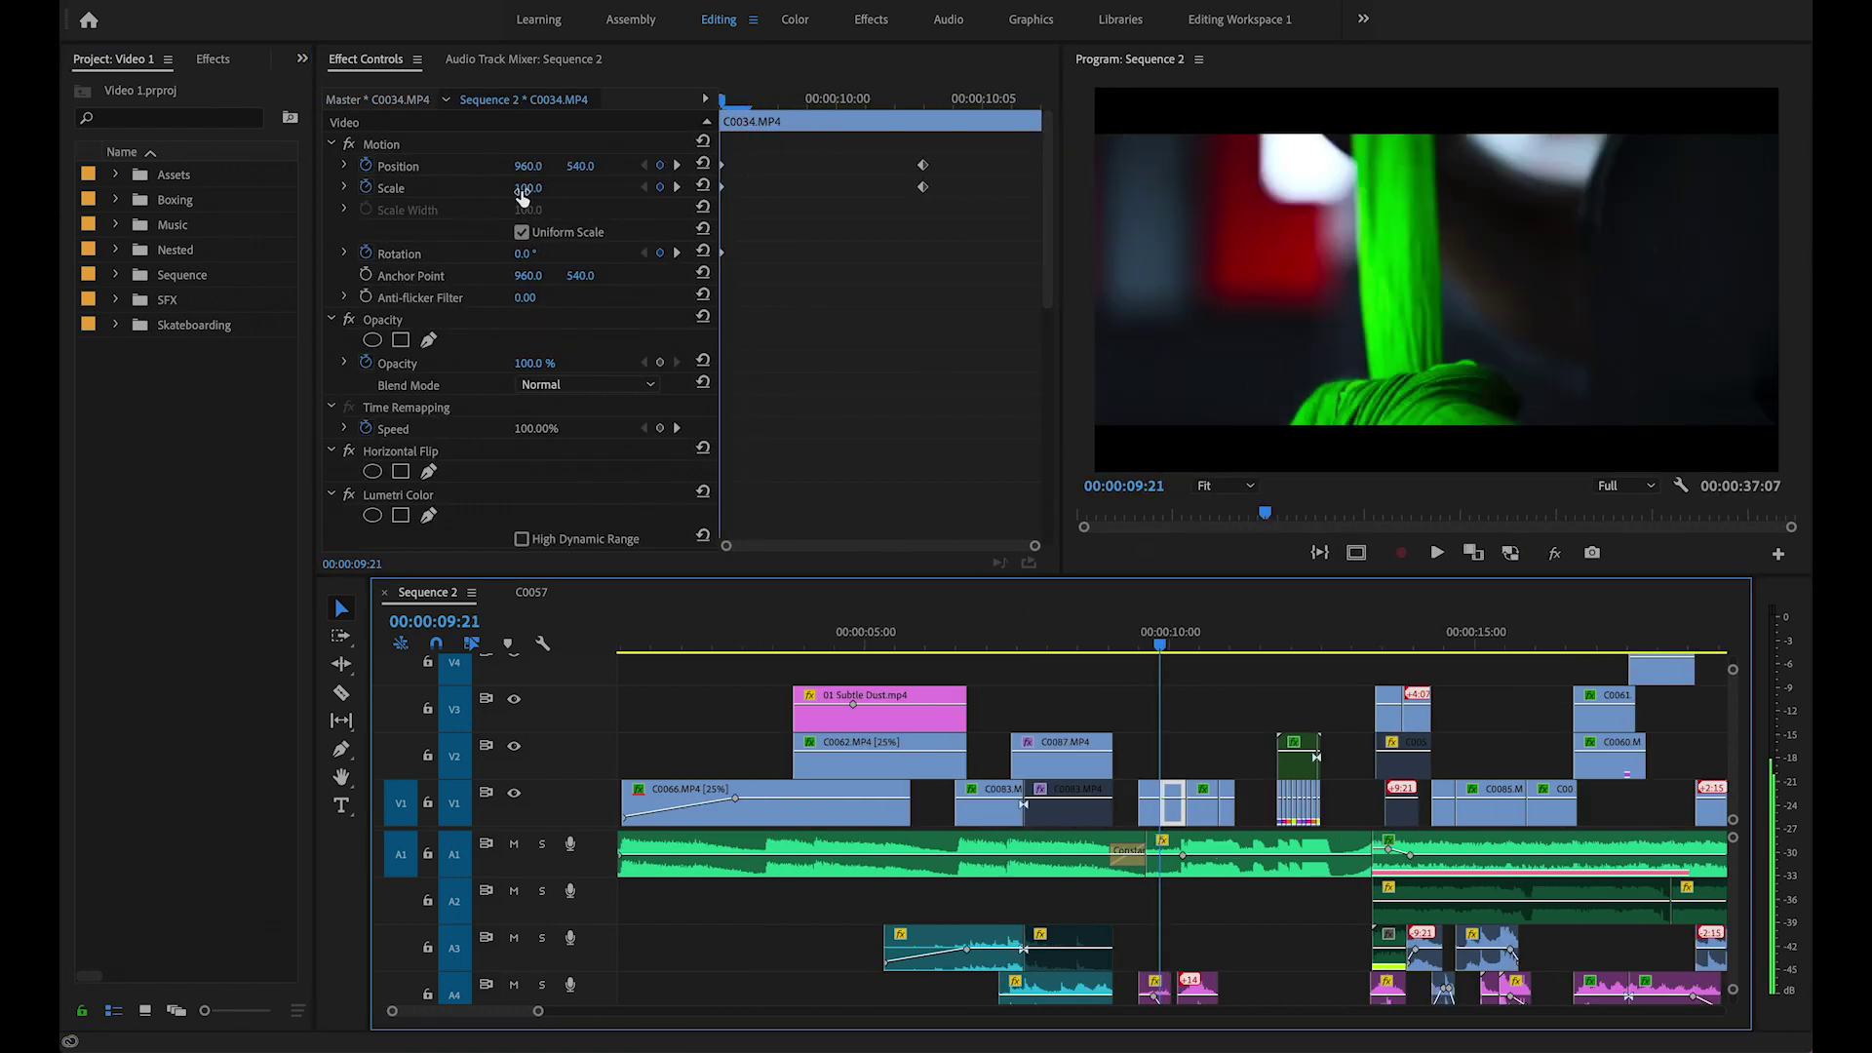
key(Right)
key(Right)
key(Right)
key(Right)
key(Right)
key(Right)
key(Right)
key(Right)
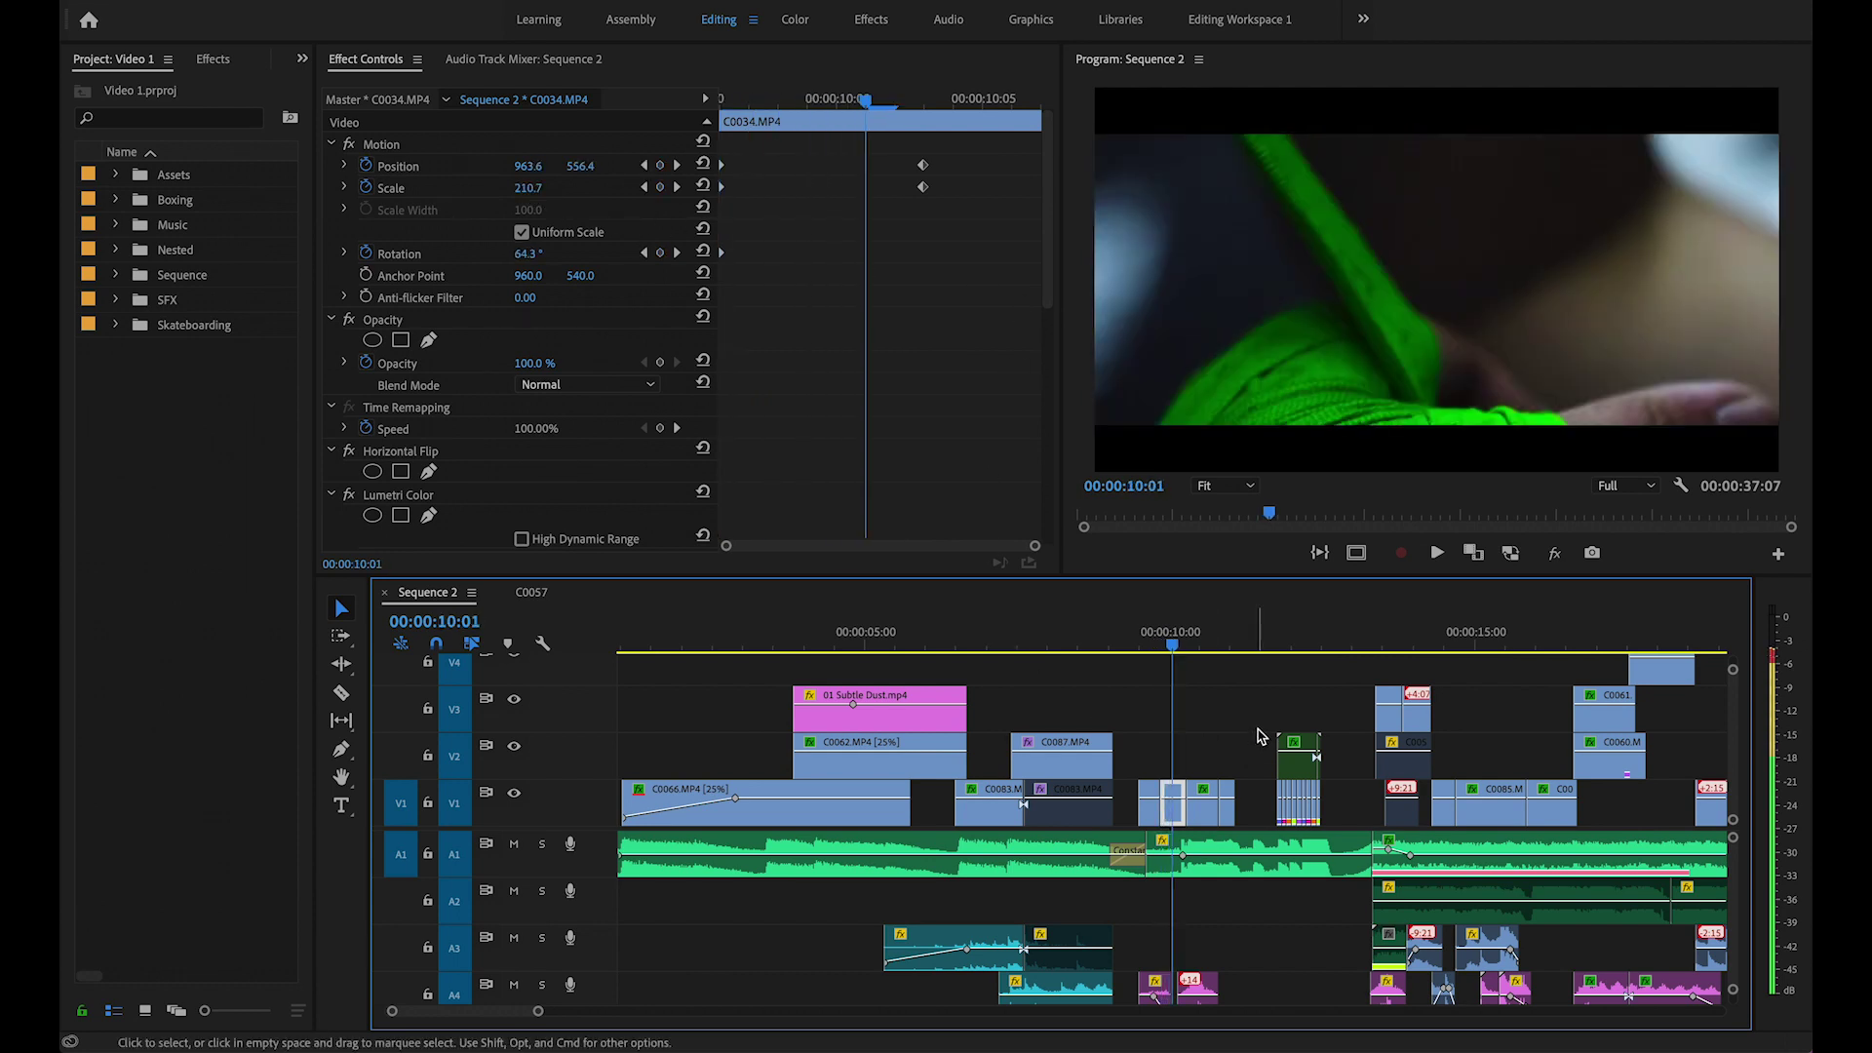
key(Right)
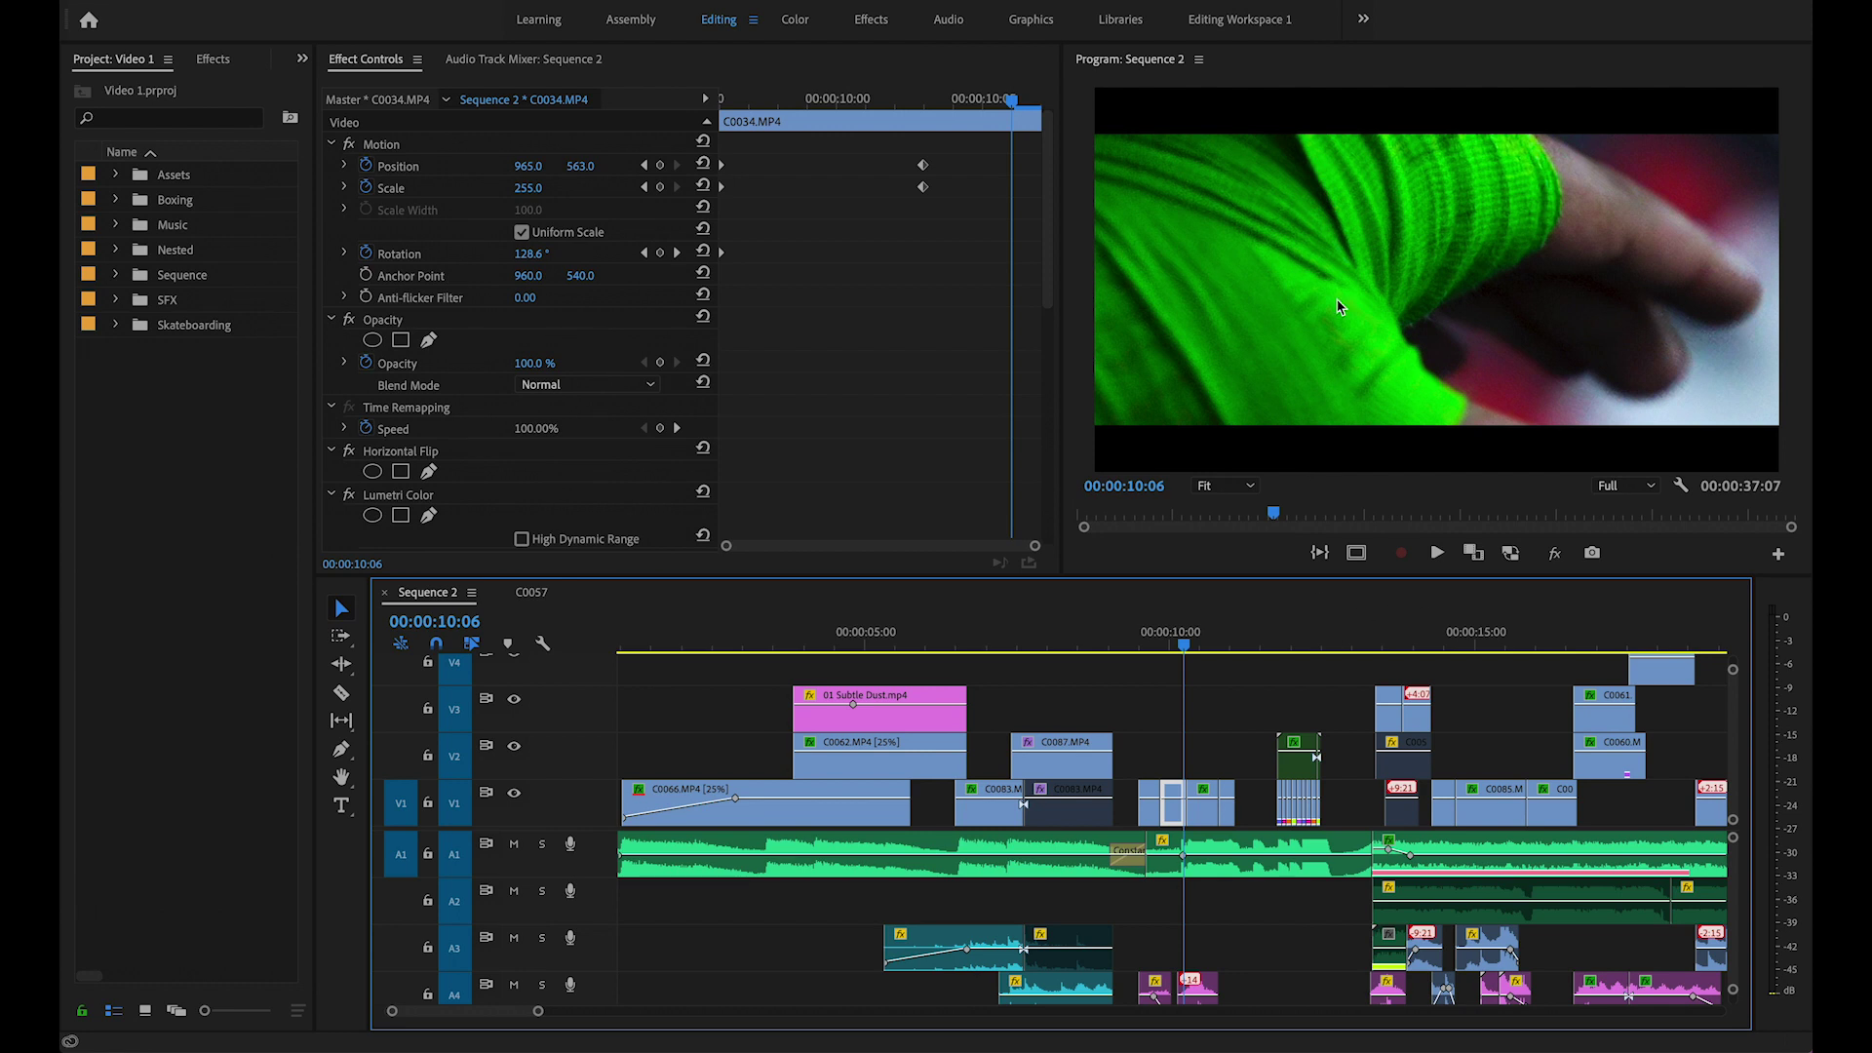
Check the Lumetri Color settings of C0034.MP4 and scrub the playhead back to 00:00:09:22.
scroll(478, 439, down, 5)
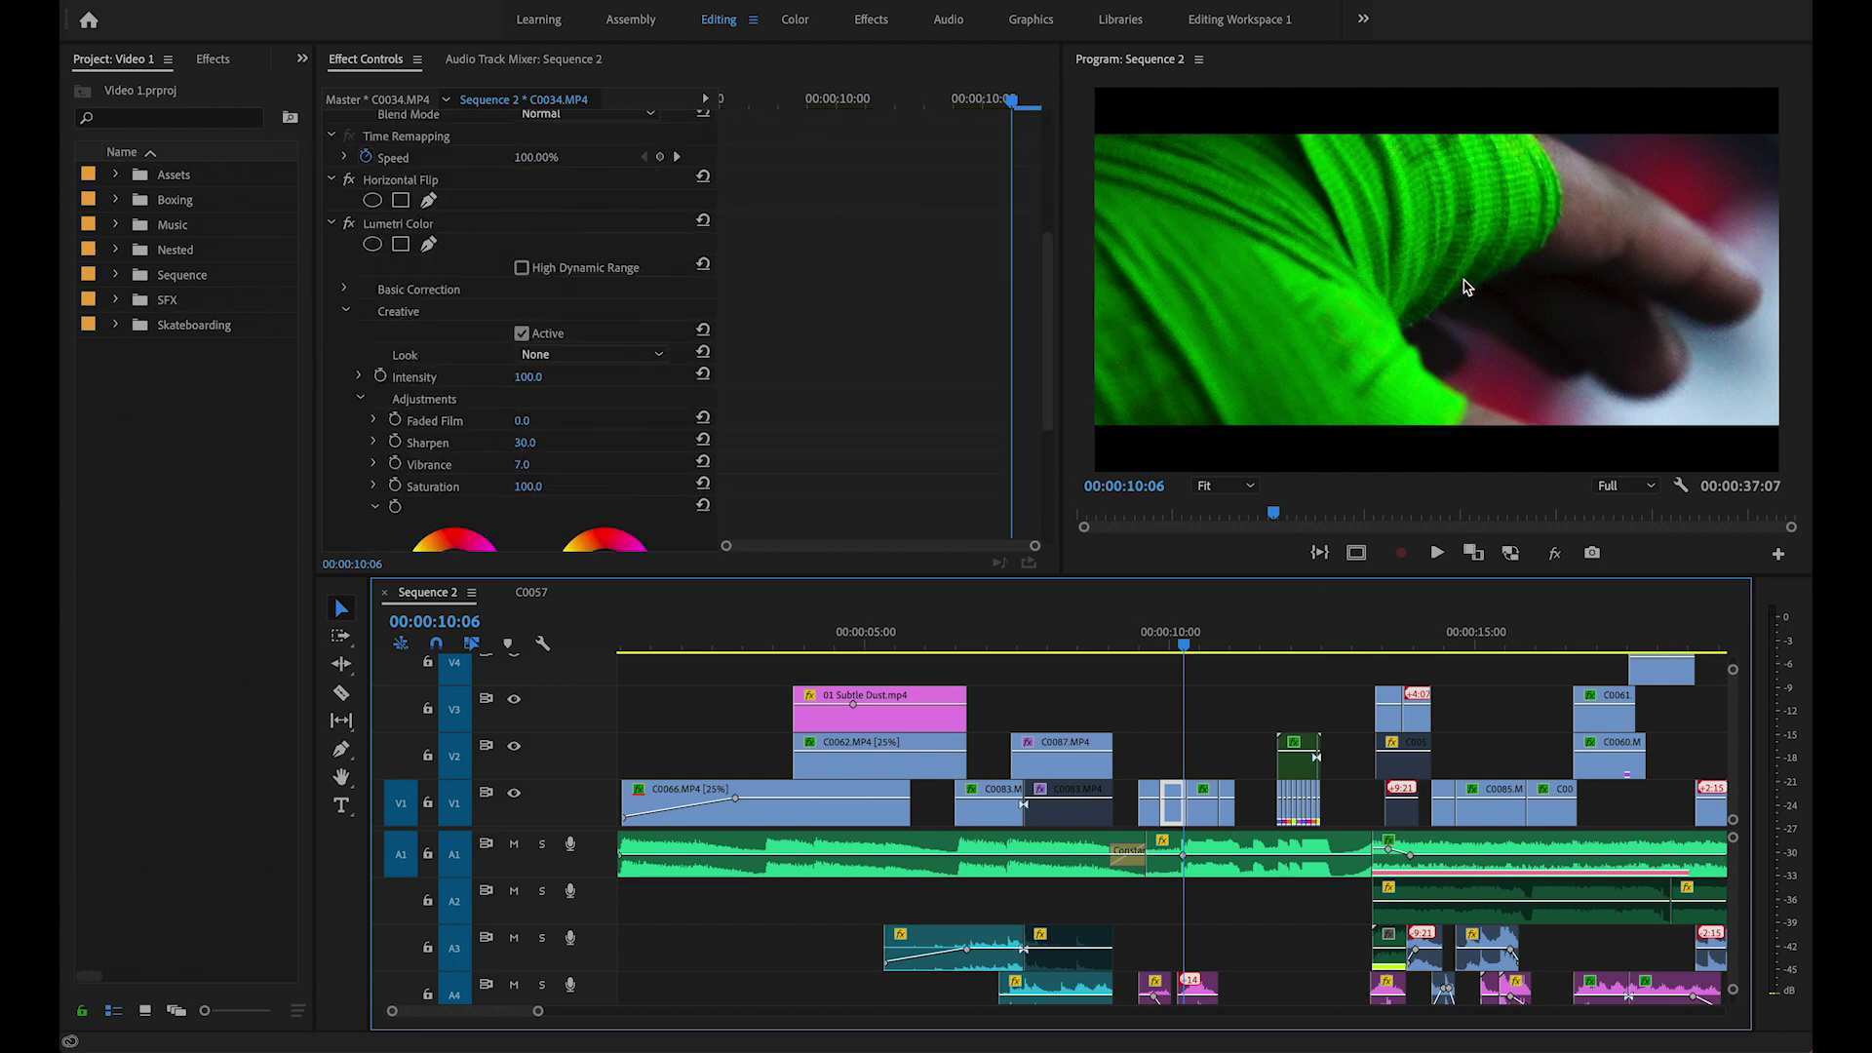
click(1176, 636)
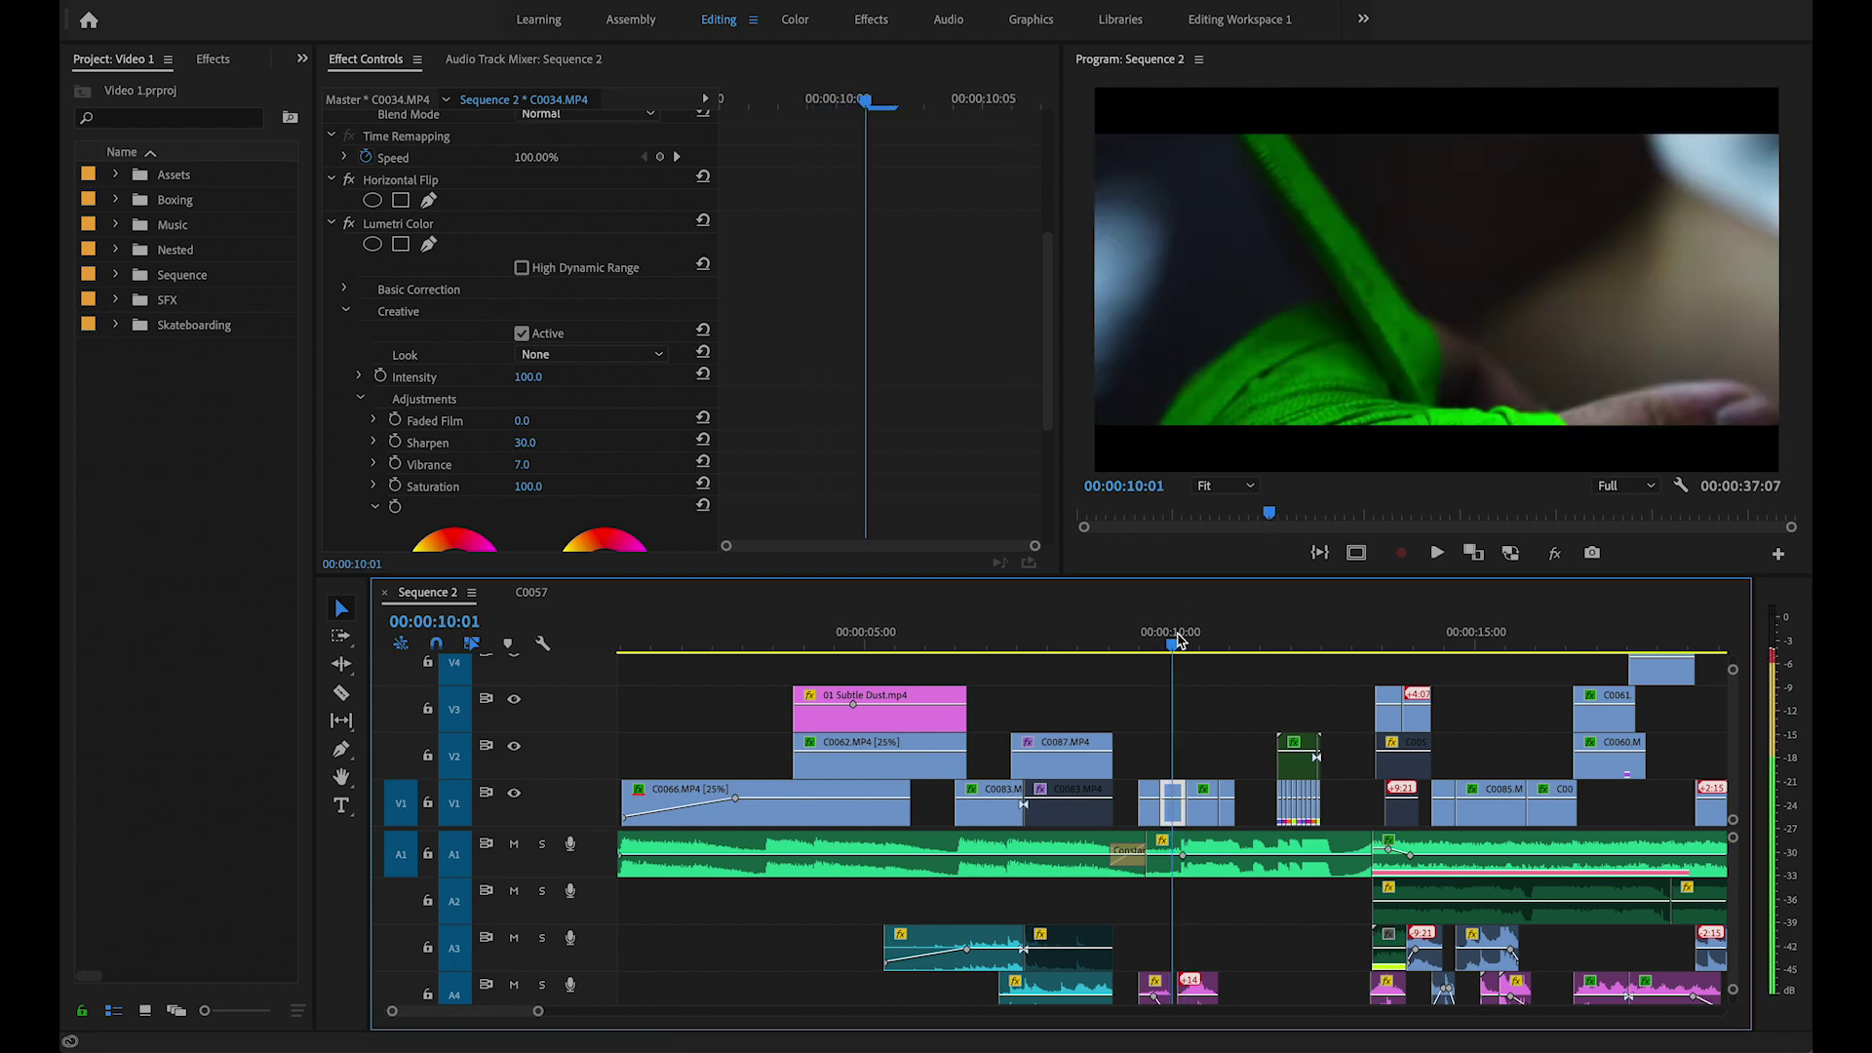
drag(1178, 641, 1167, 658)
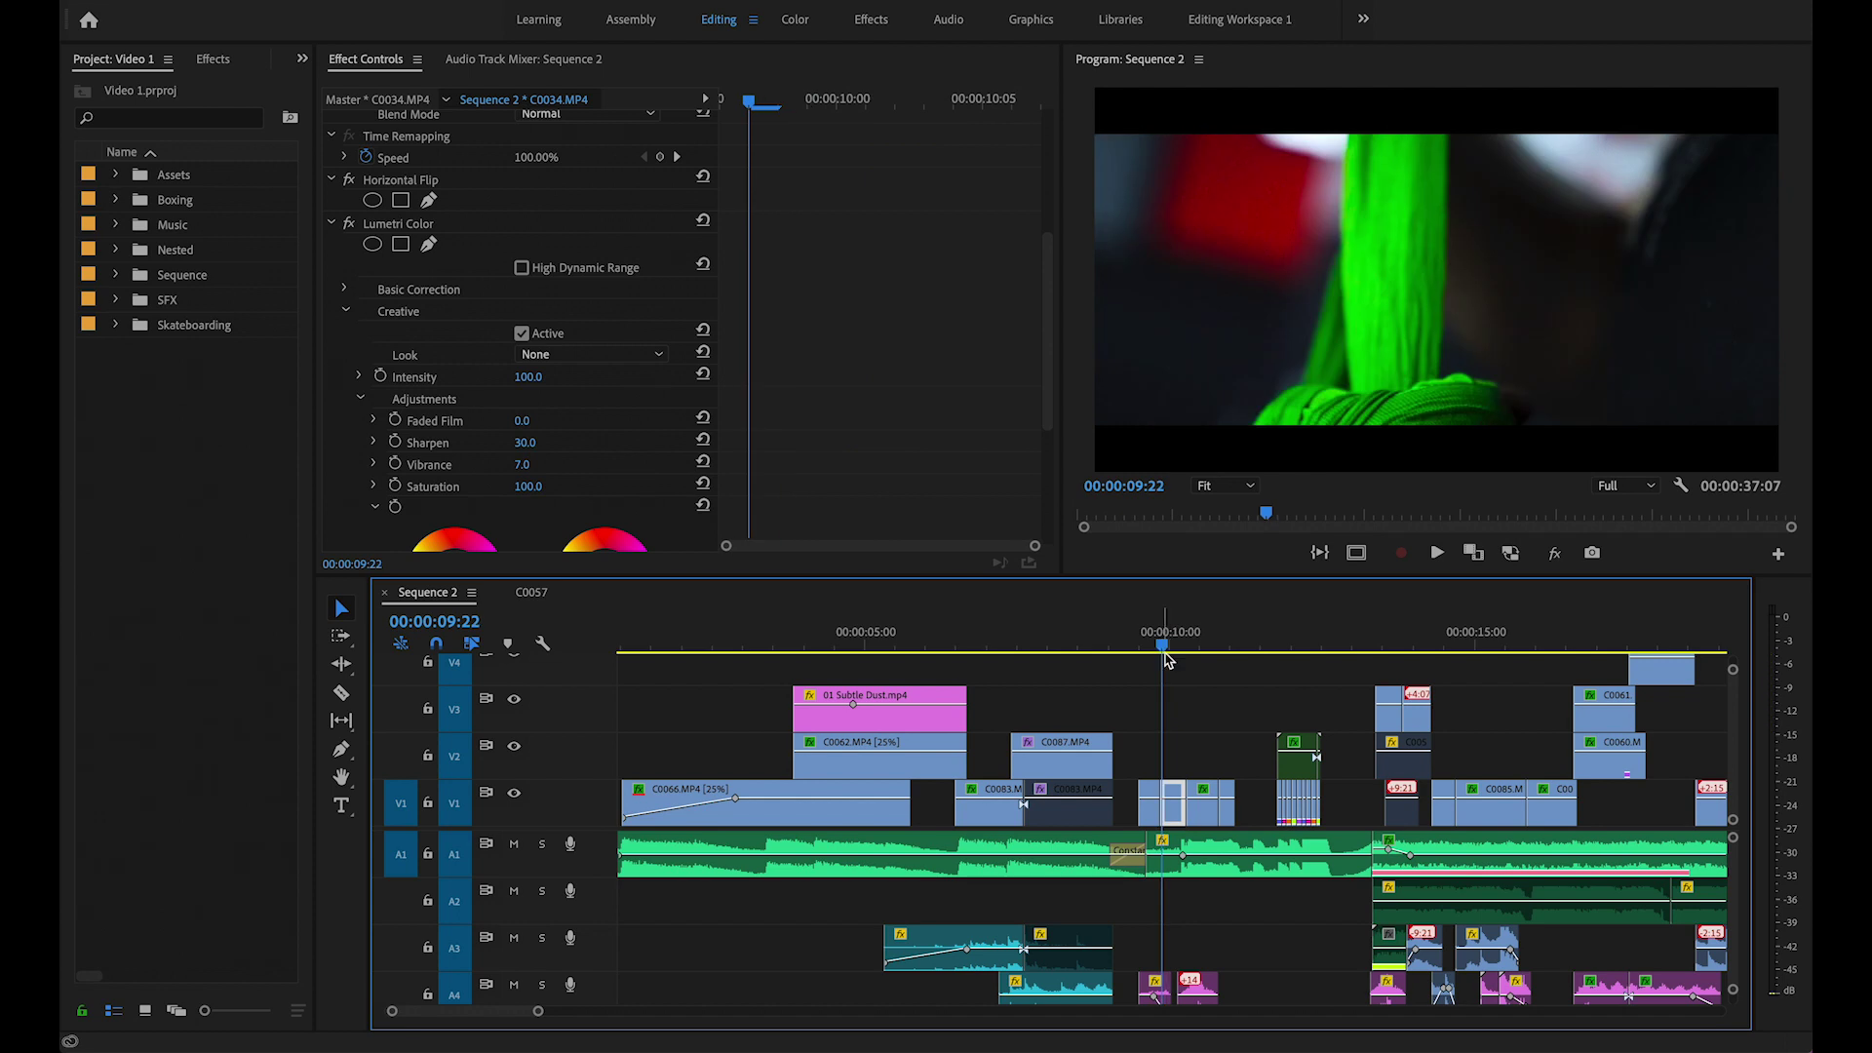
Disable the Cinemascope 2-35-1 Croplines overlay on V6 and reselect C0034.MP4 on V1.
scroll(1112, 747, up, 5)
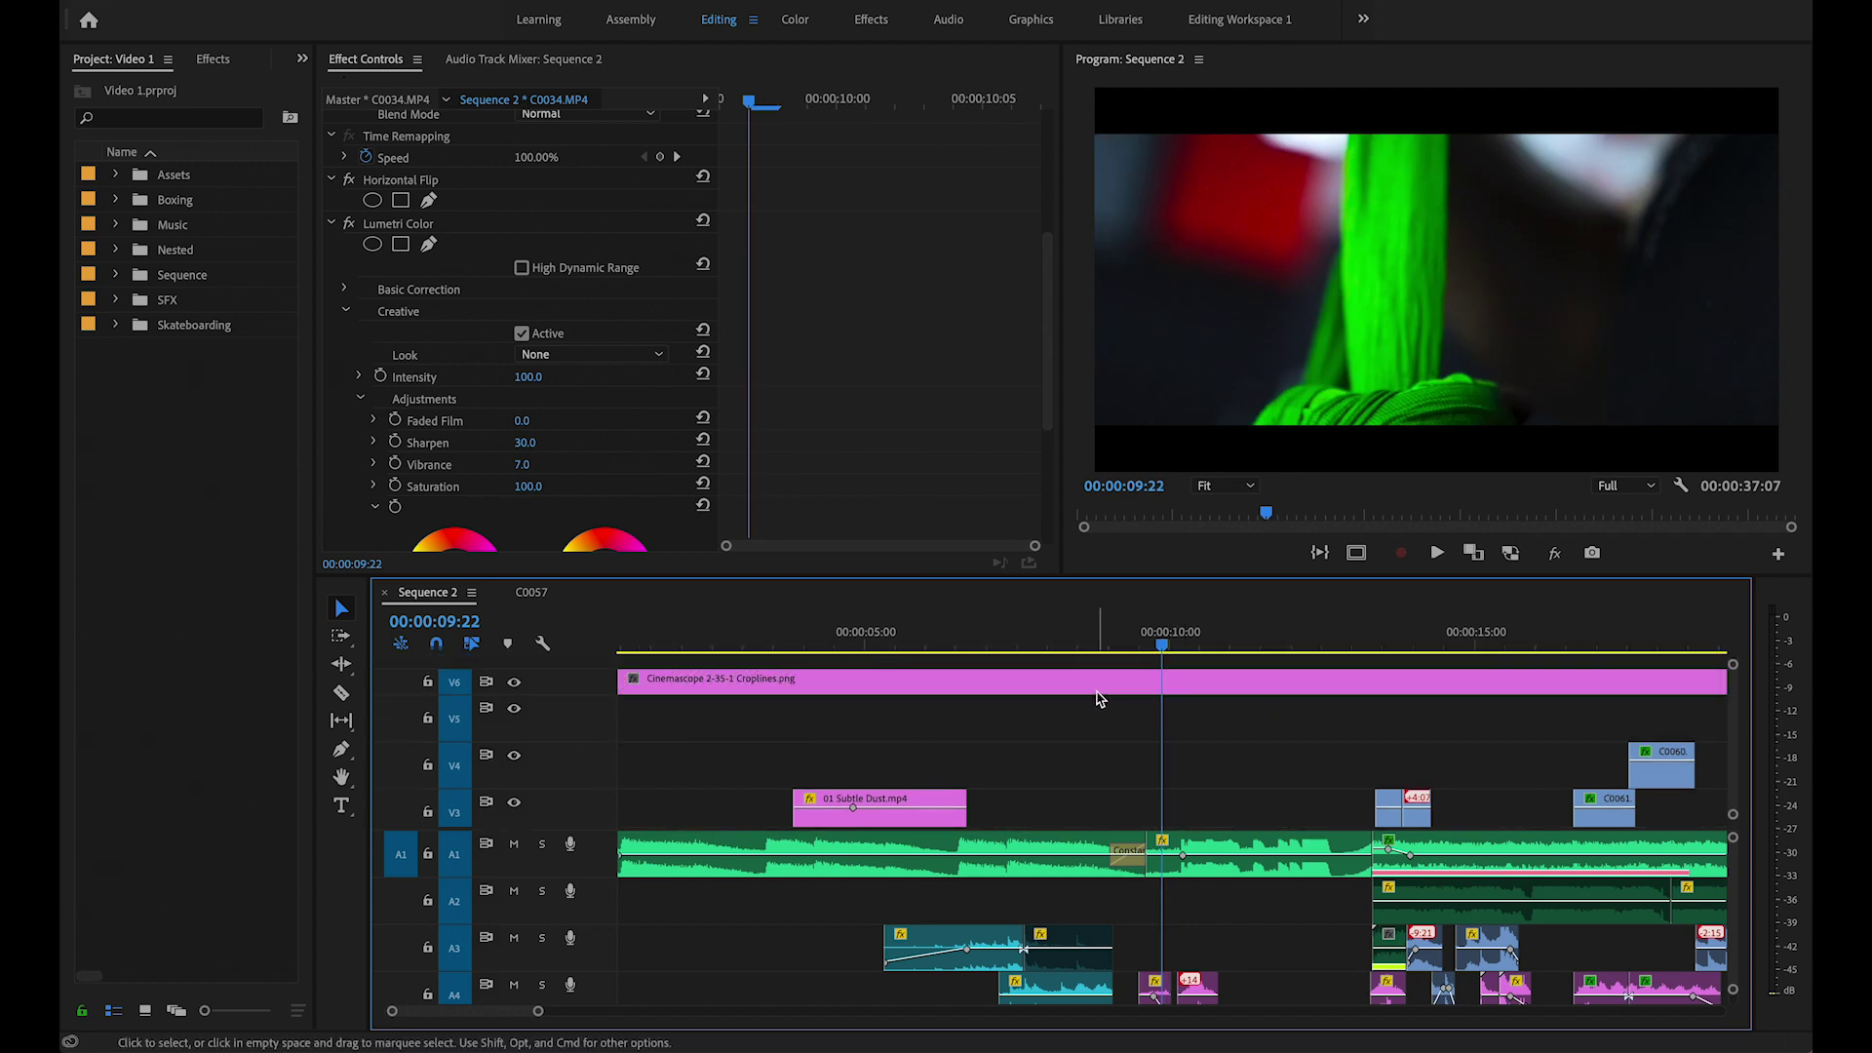
click(1104, 685)
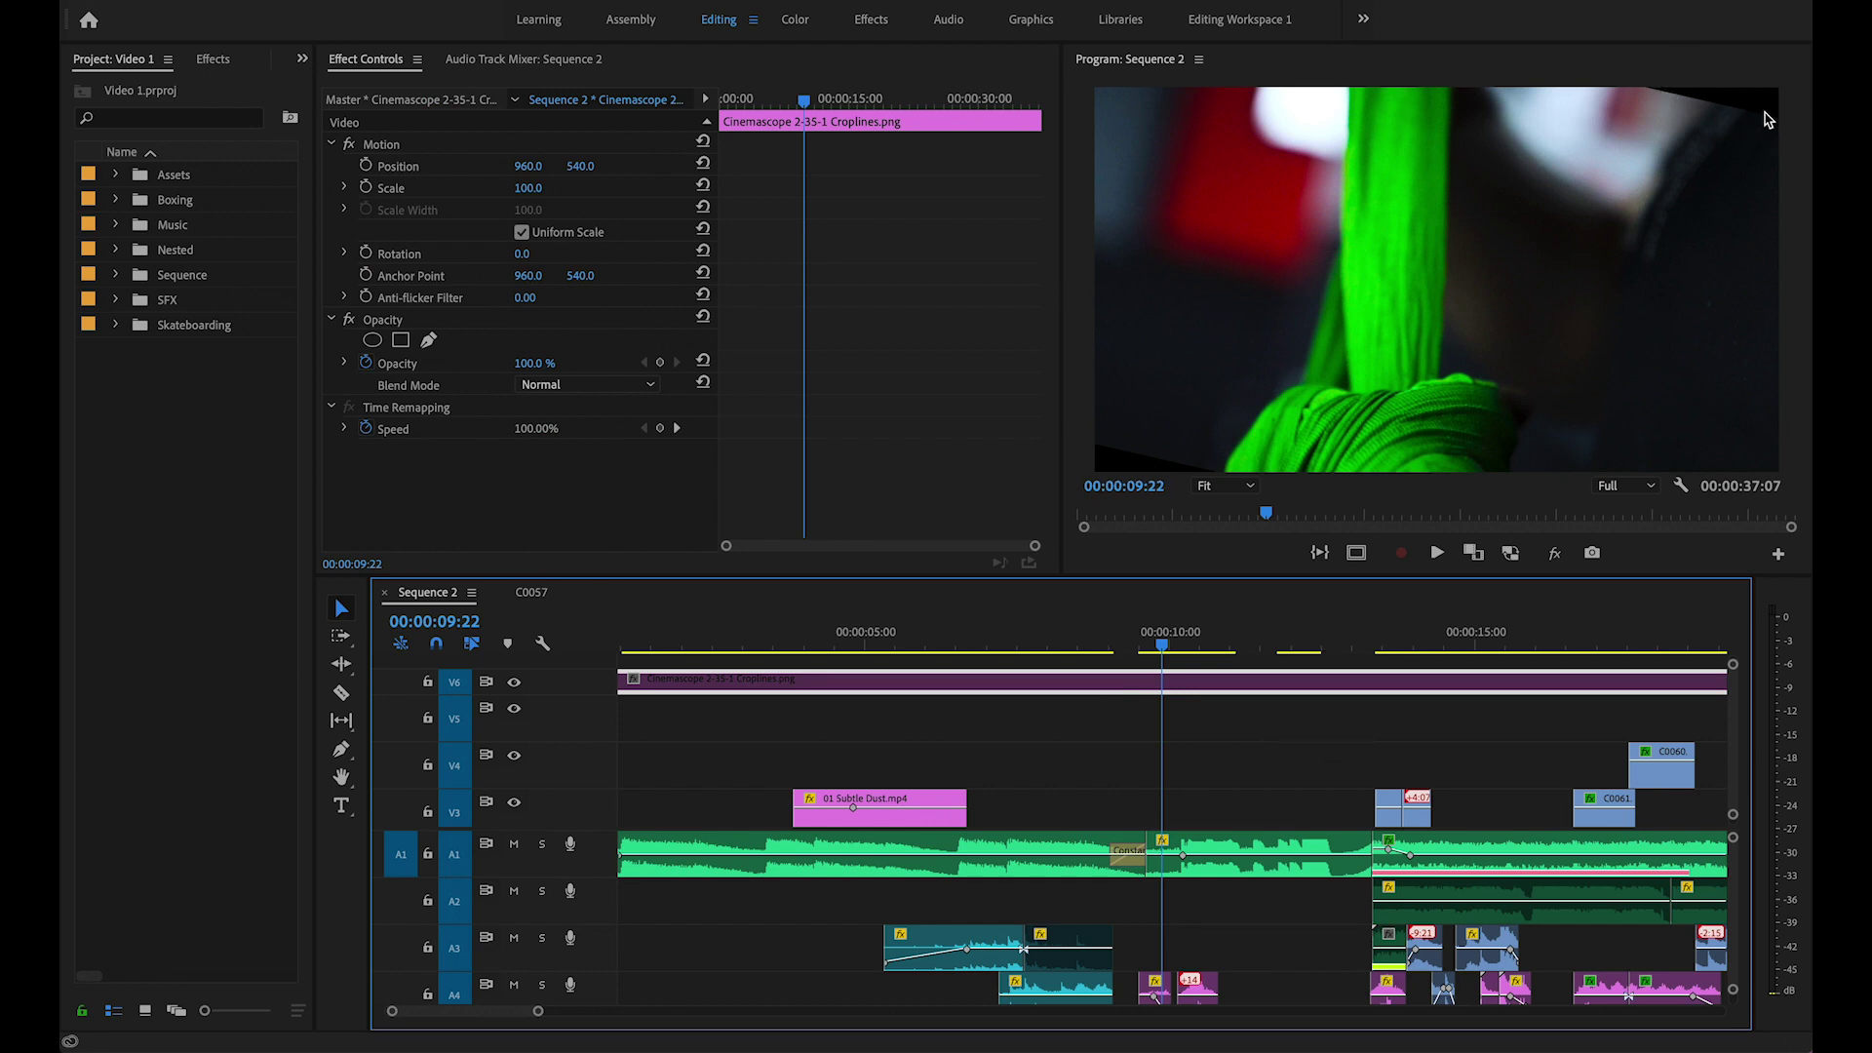
scroll(1154, 805, down, 2)
click(1175, 809)
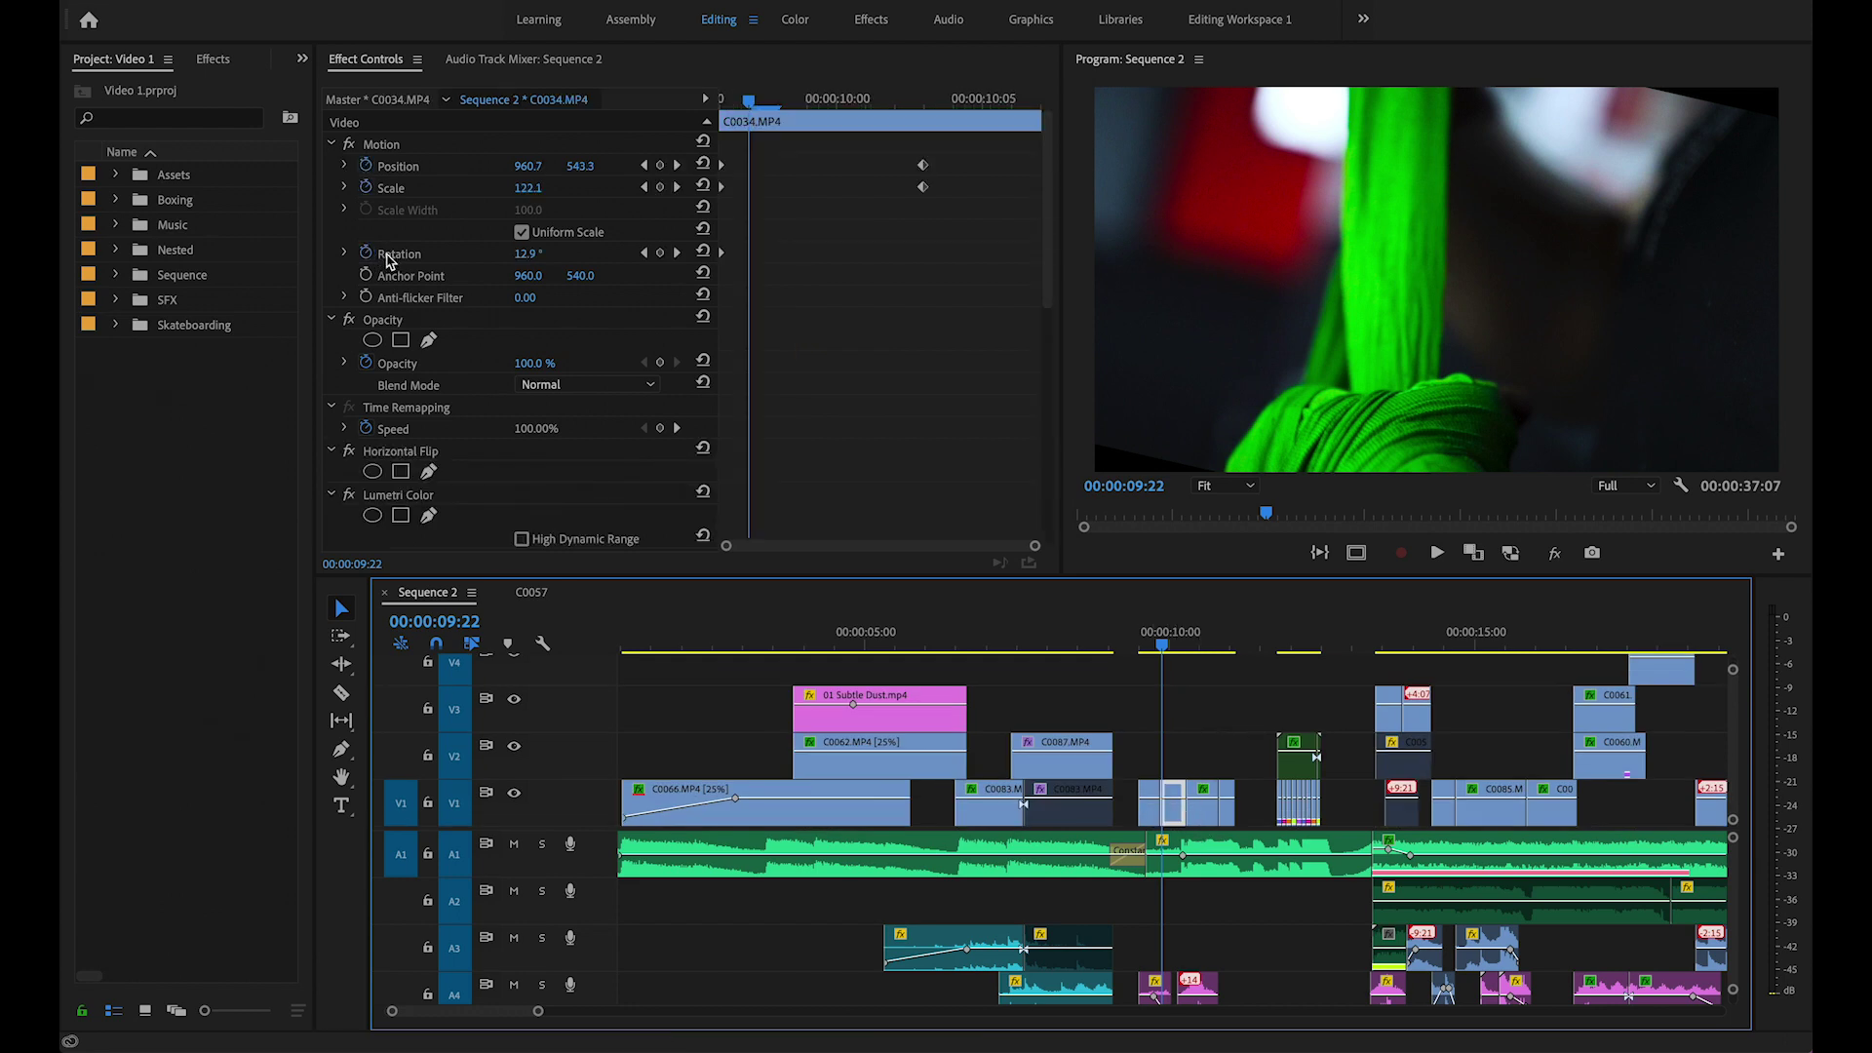
Step C0034.MP4 forward to 00:00:10:01 and back around 00:00:09:24 to examine the exposed frame corners during the rotation.
key(Right)
key(Right)
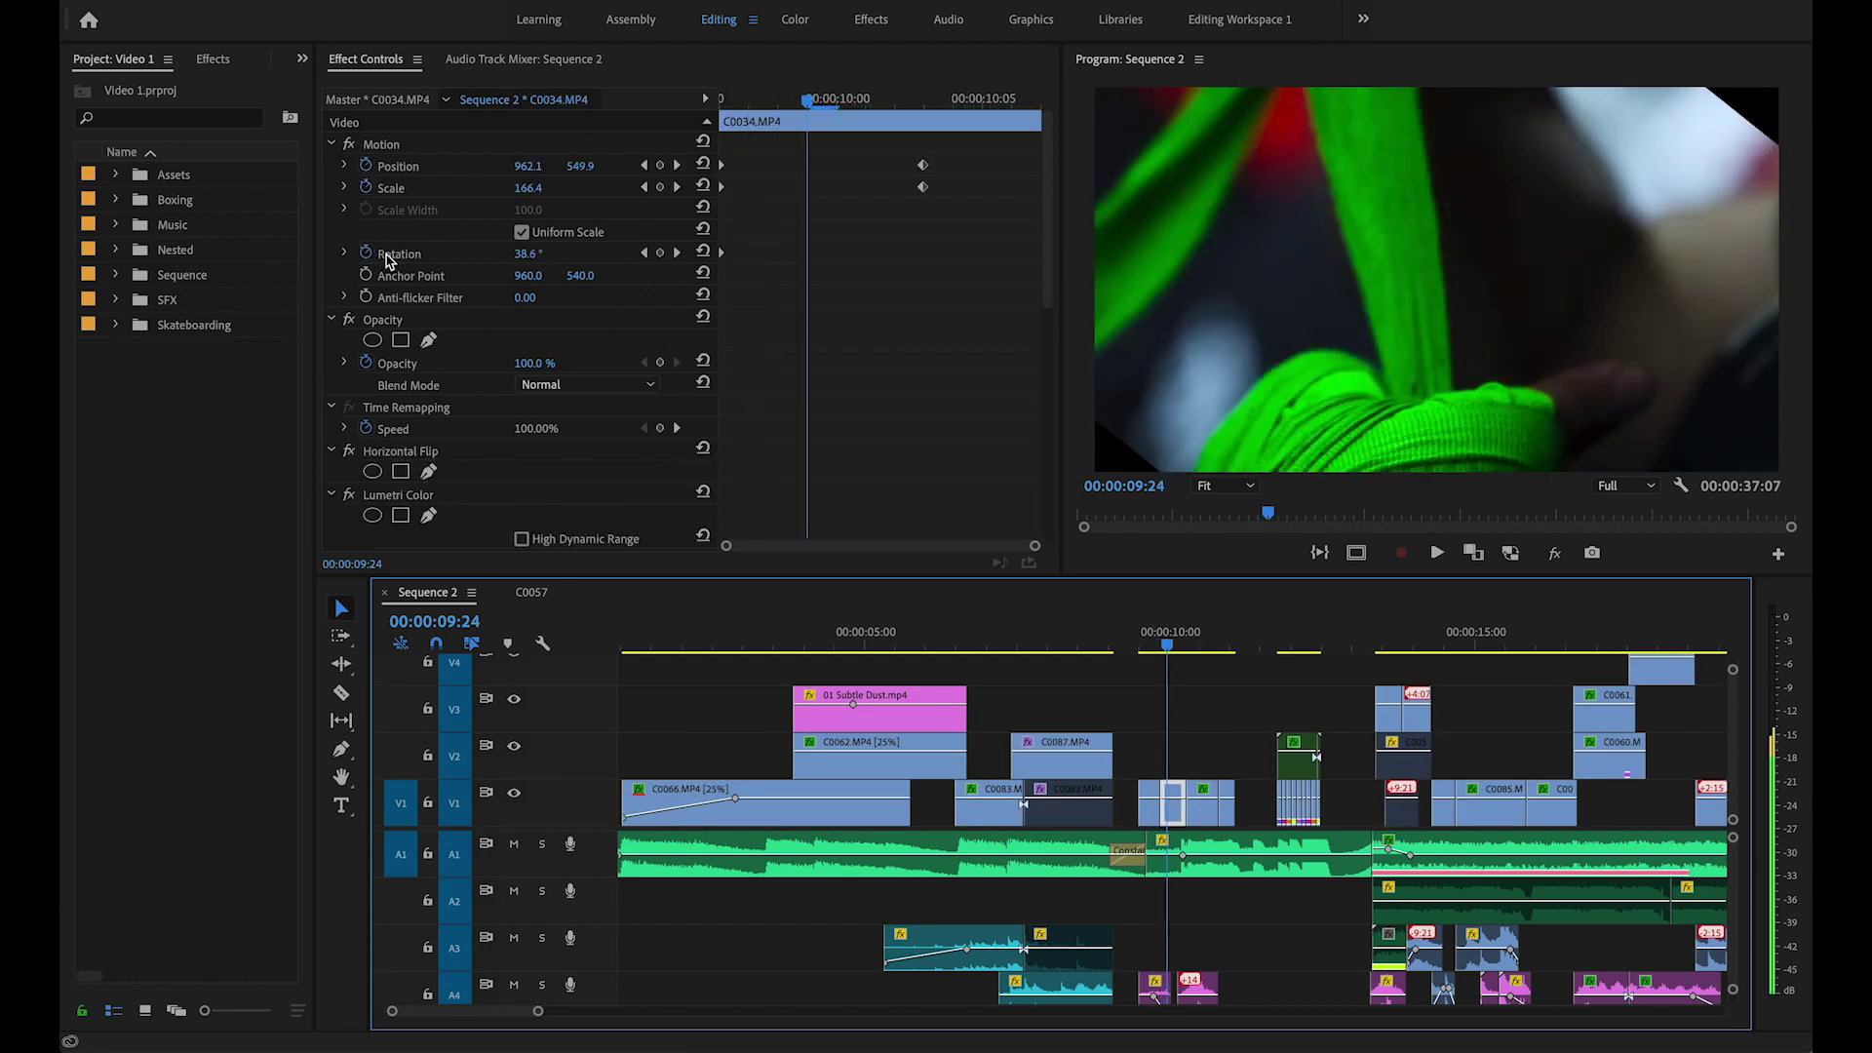
key(Right)
key(Right)
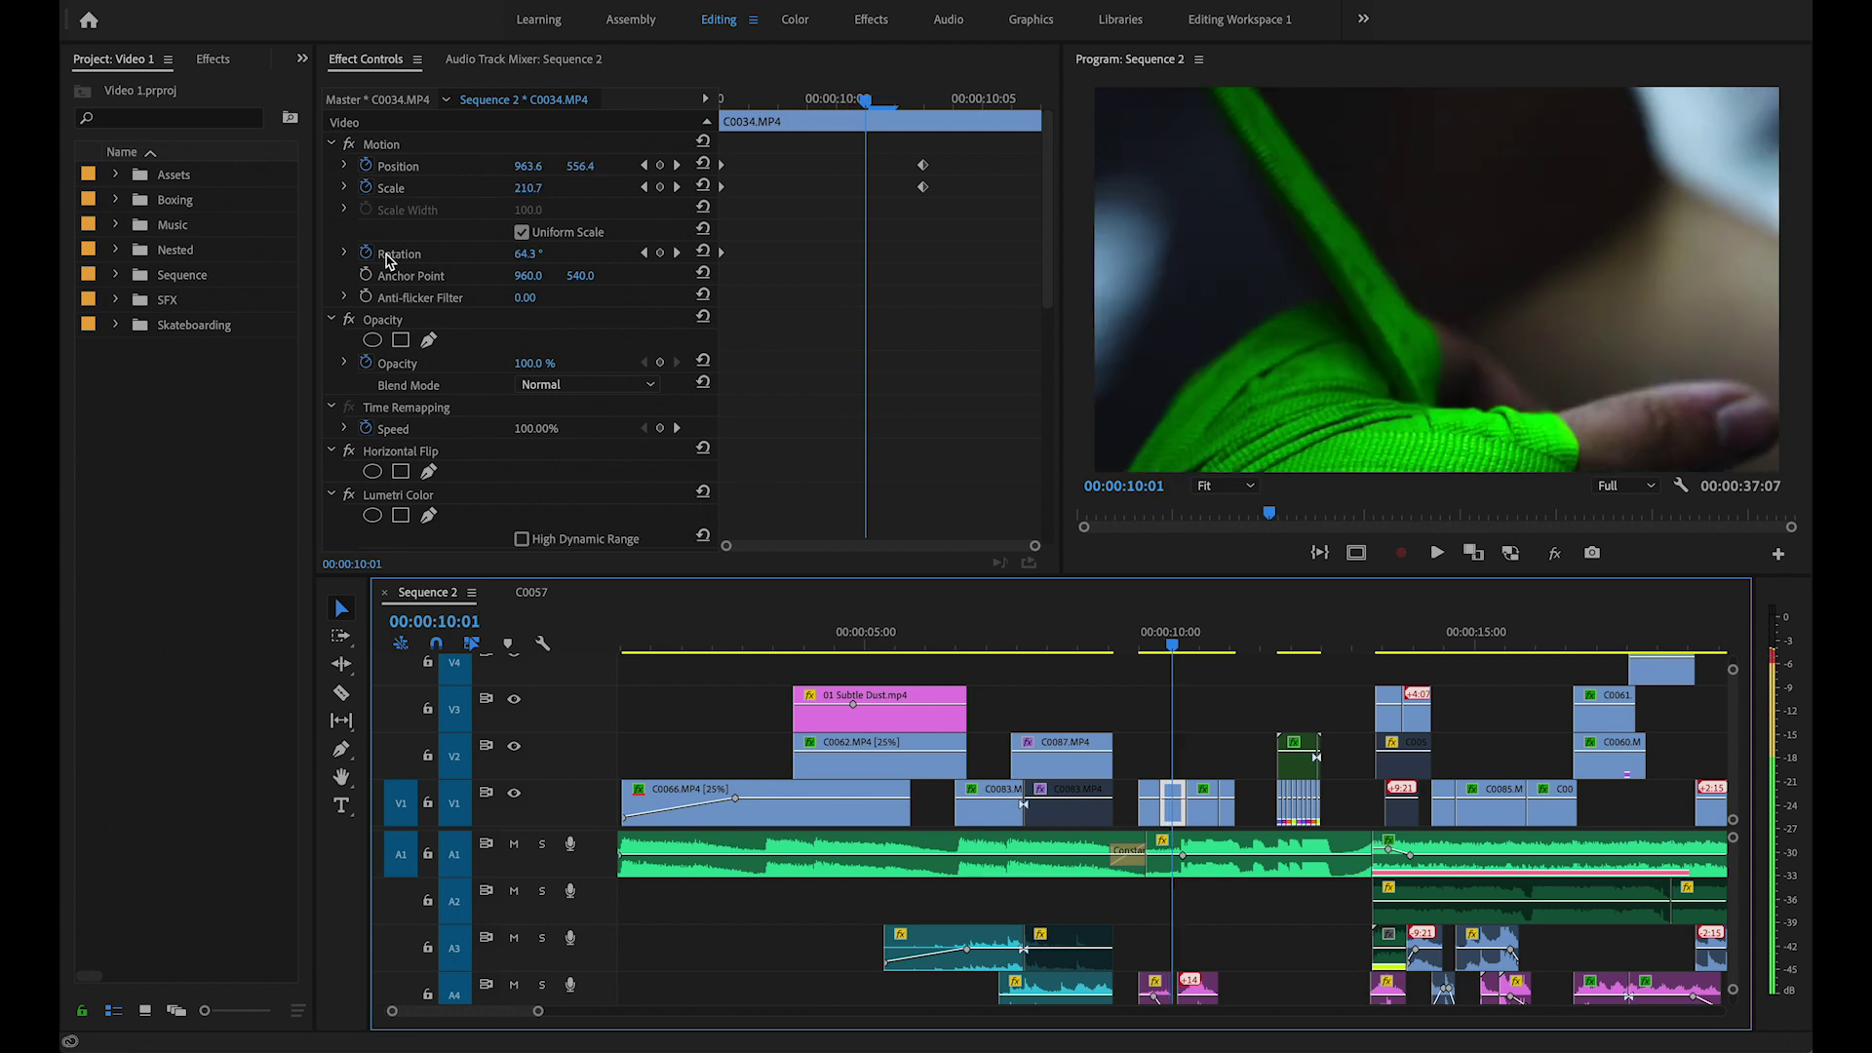
key(Left)
key(Left)
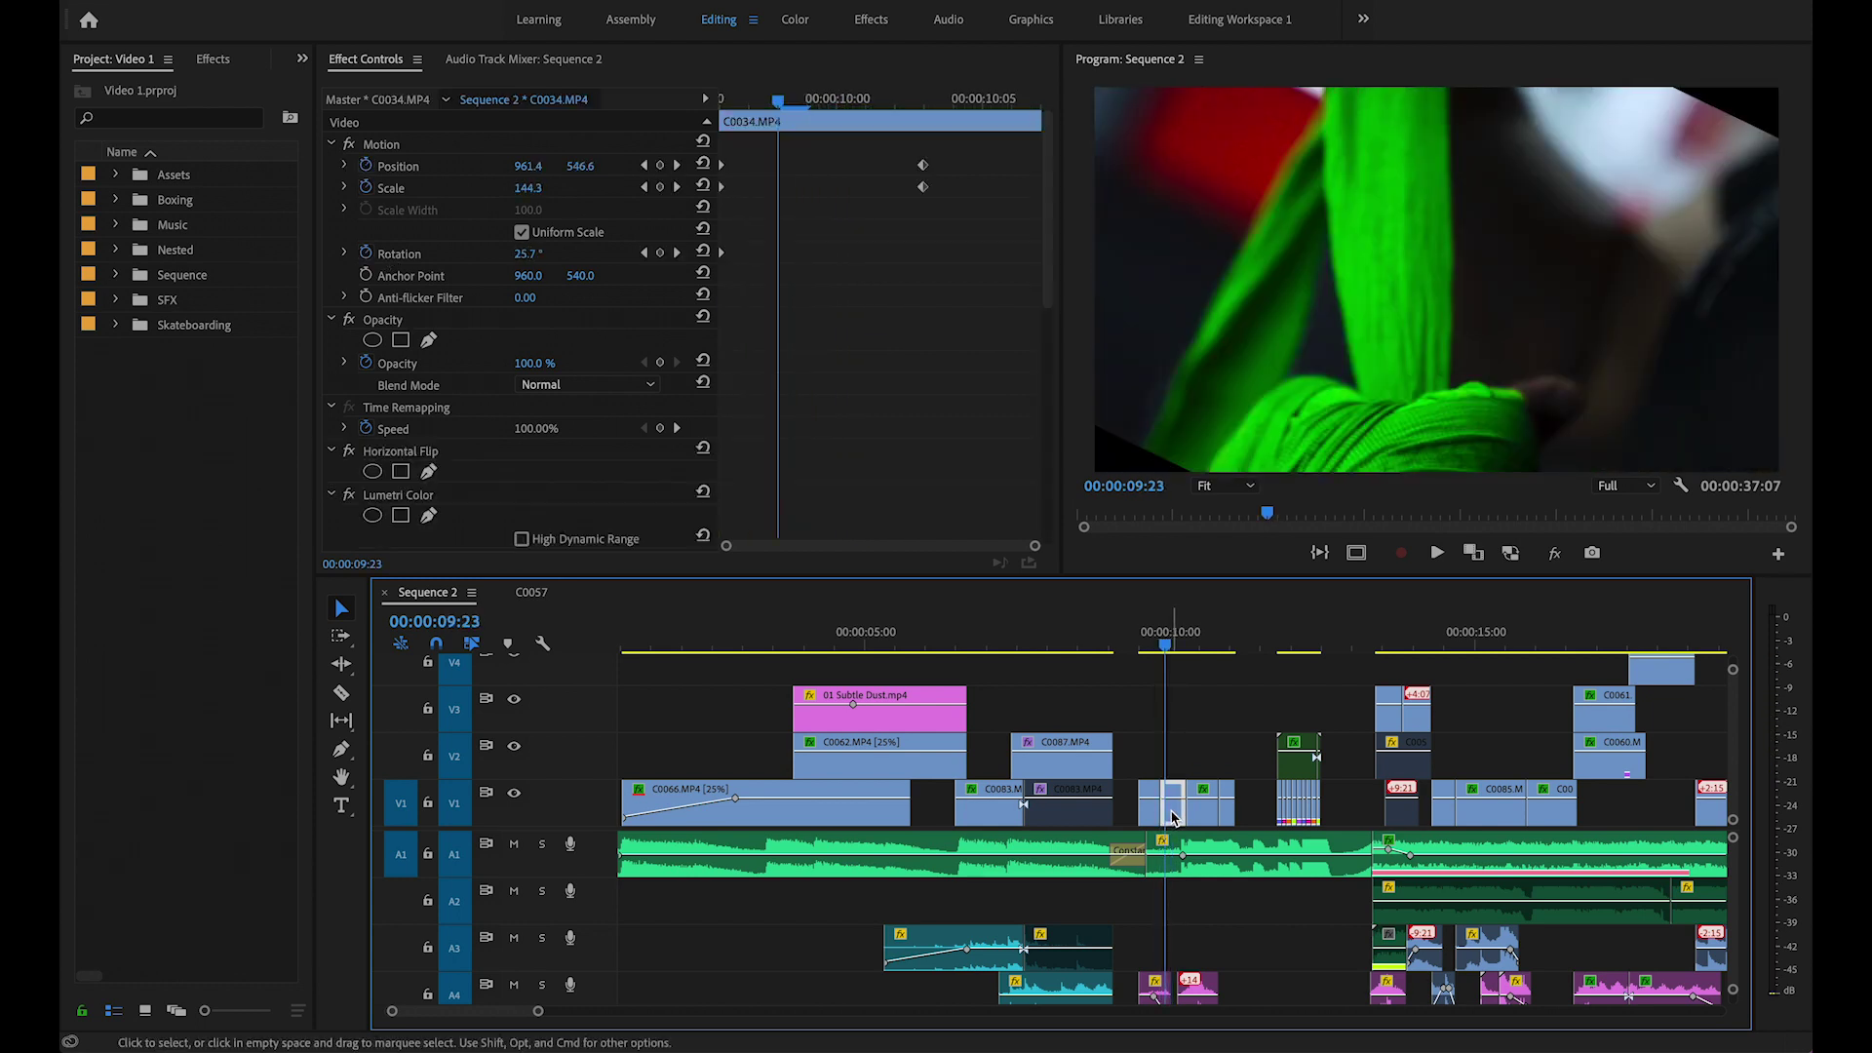
key(Right)
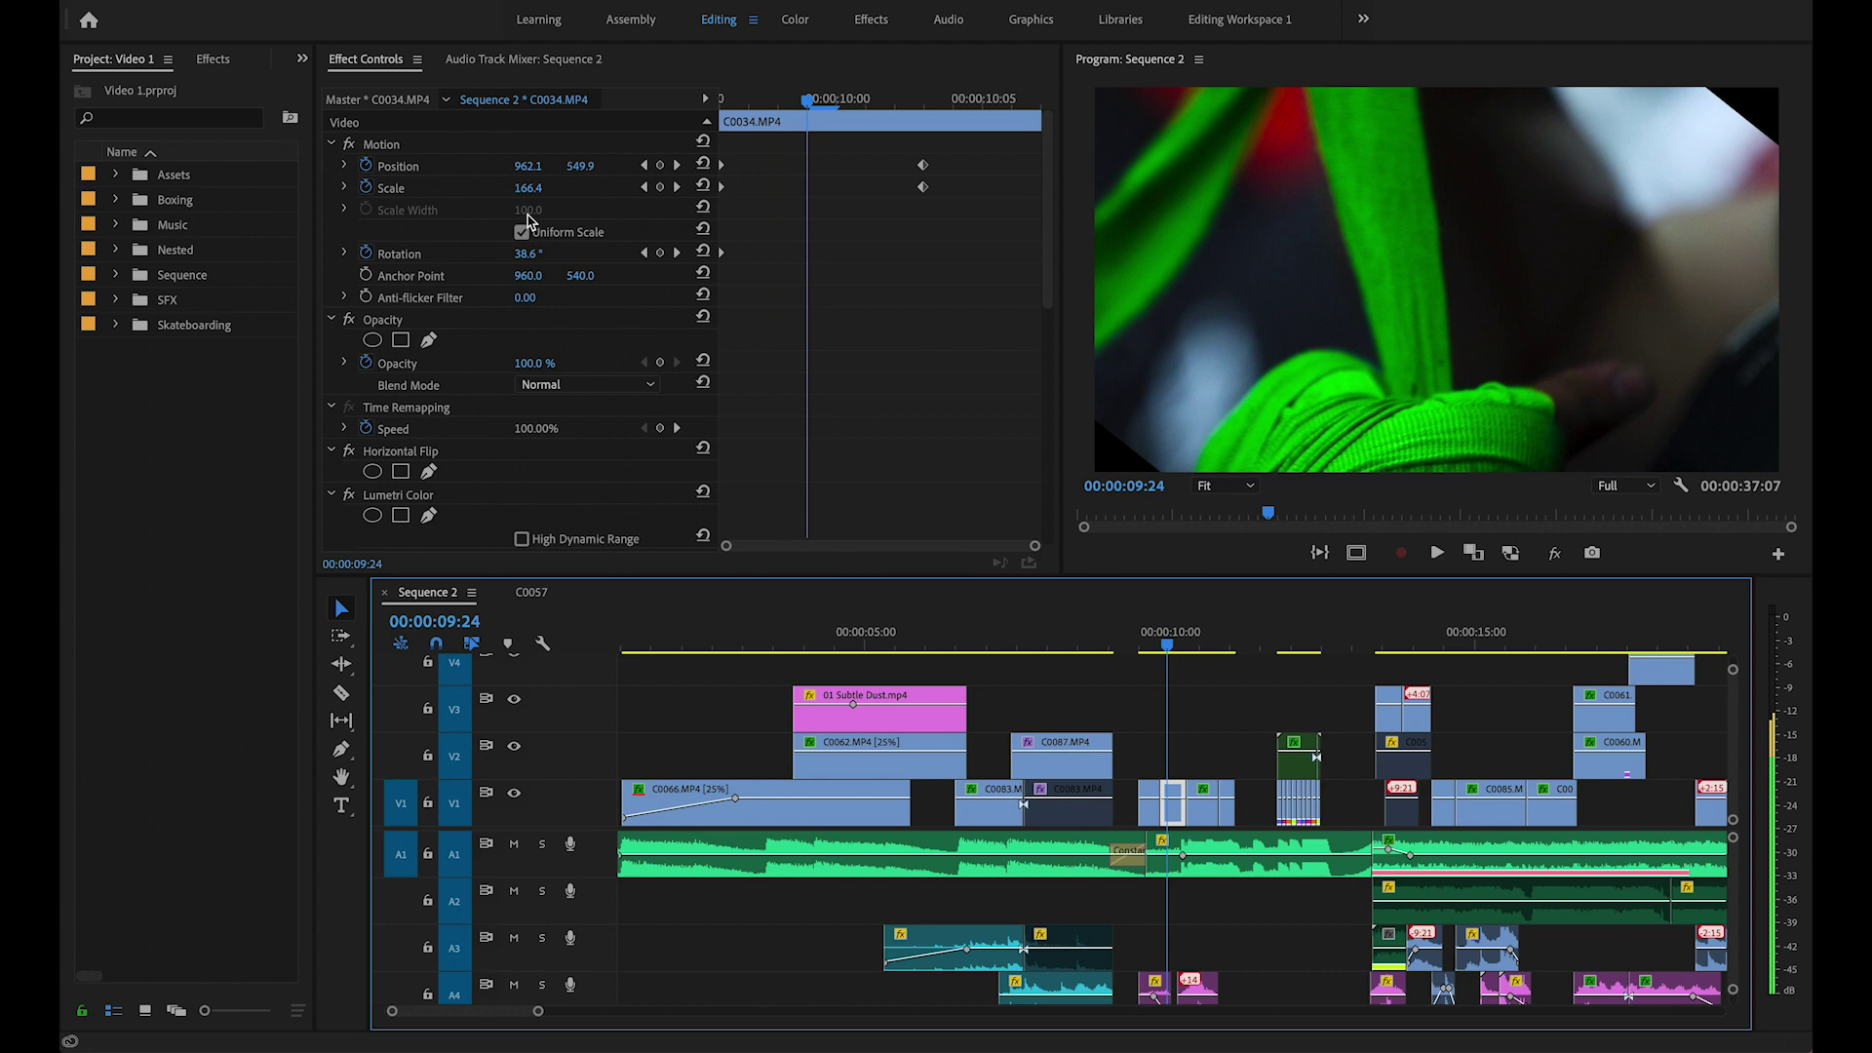
Try a lower Scale value for C0034.MP4 at 00:00:09:24 and step back to 00:00:09:21.
drag(528, 187, 468, 187)
key(Left)
key(Left)
key(Left)
key(Left)
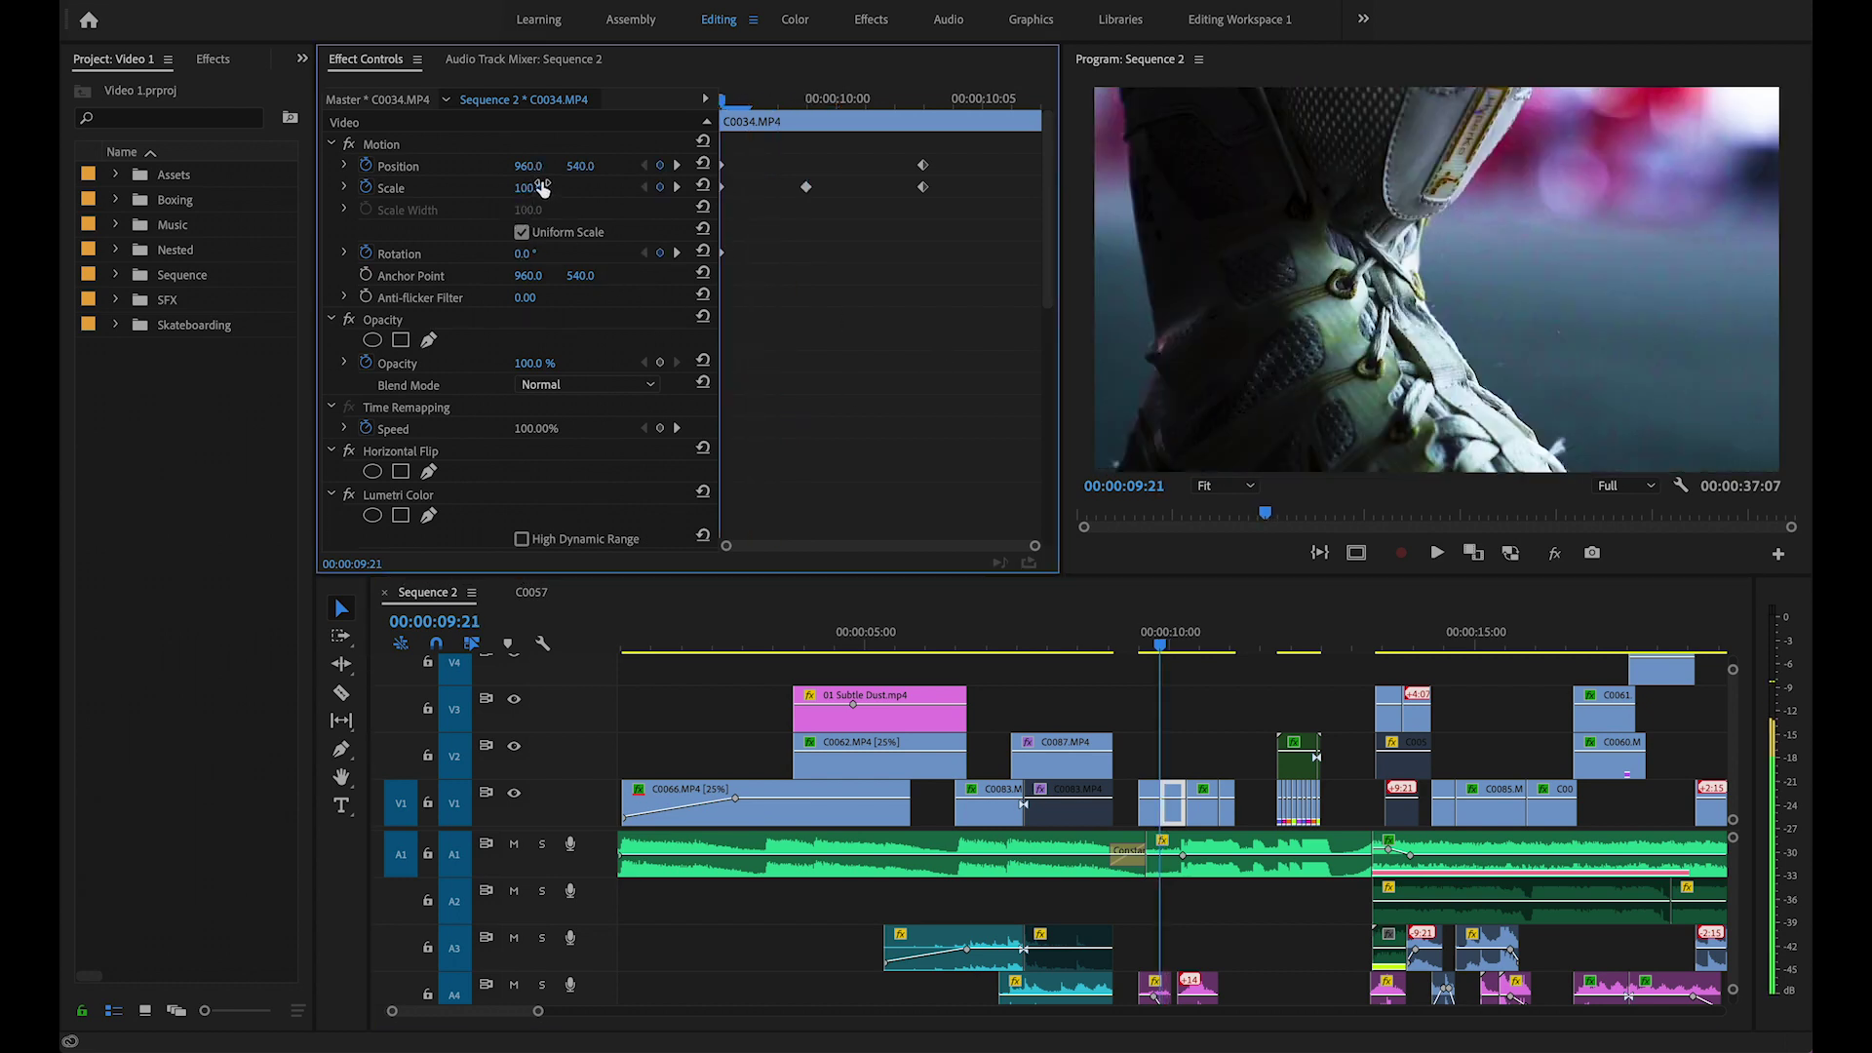
Restore the scale animation and the Cinemascope croplines overlay, and select C0034.MP4 at 00:00:10:01.
key(Right)
key(Right)
key(Right)
key(Right)
key(Right)
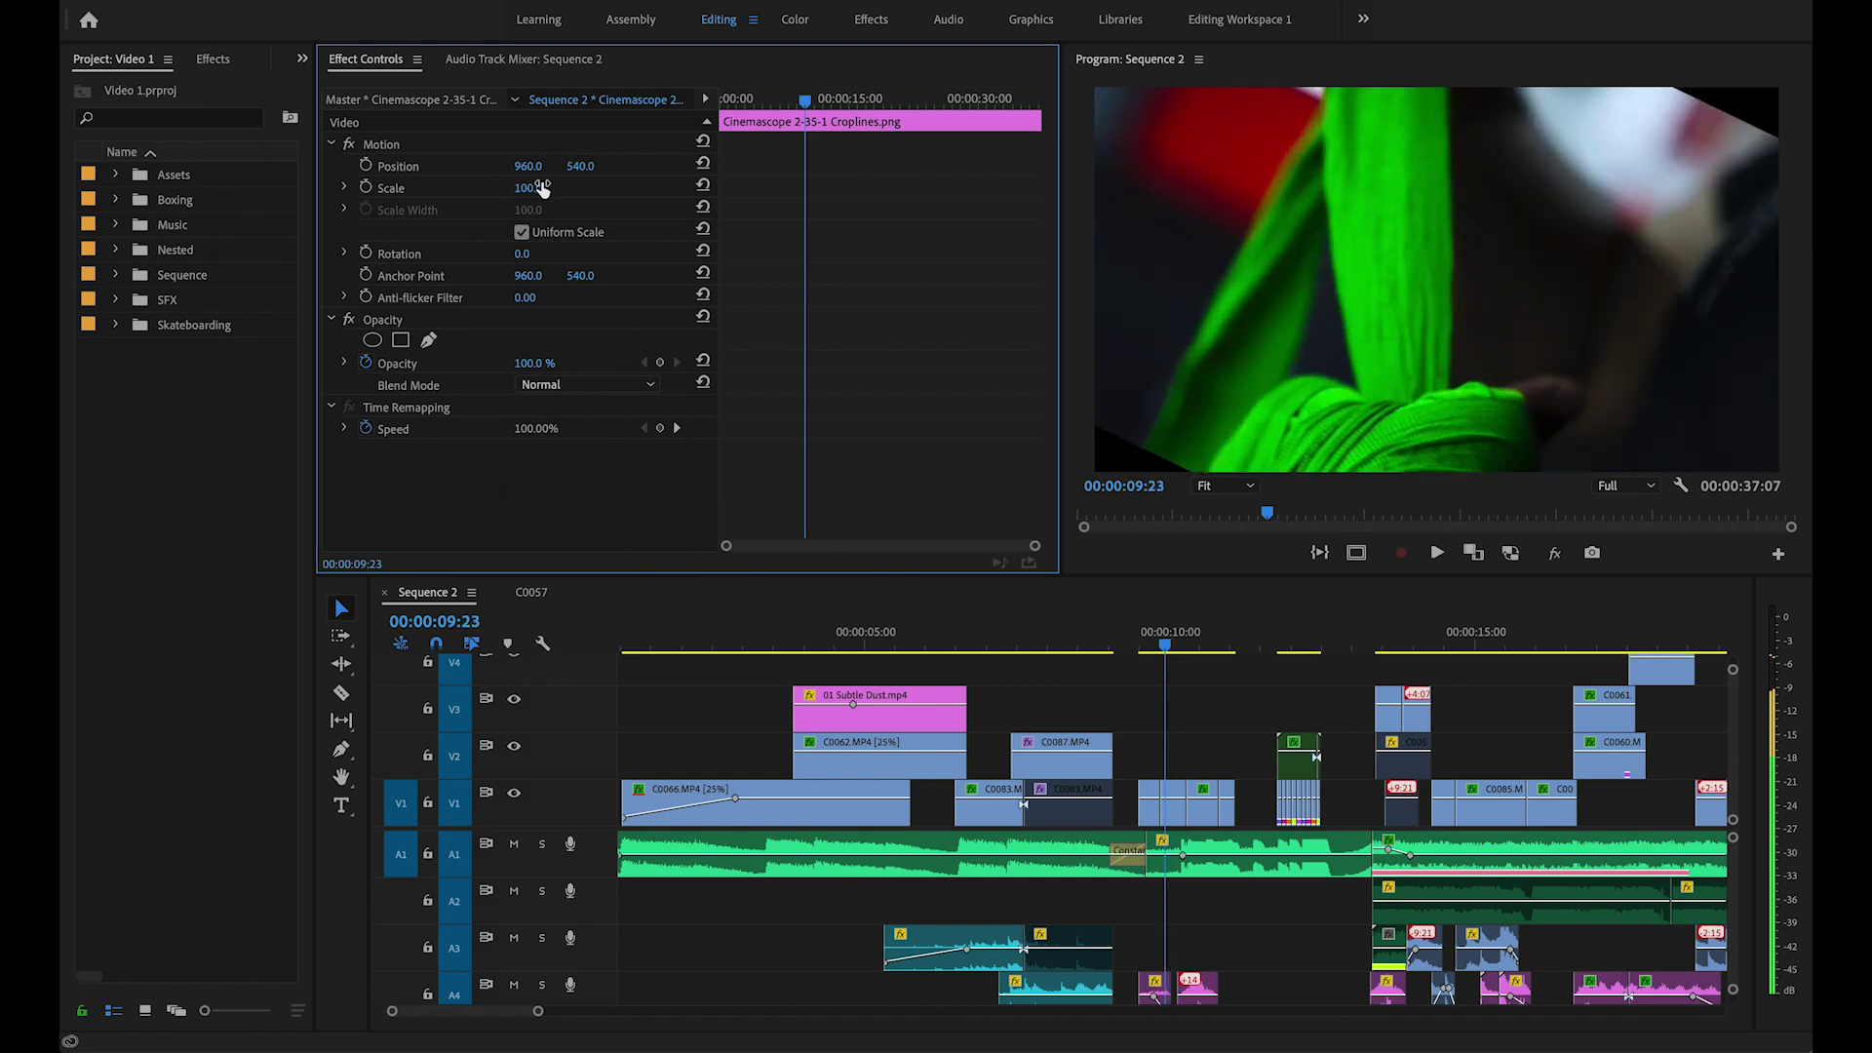
key(Right)
click(1175, 817)
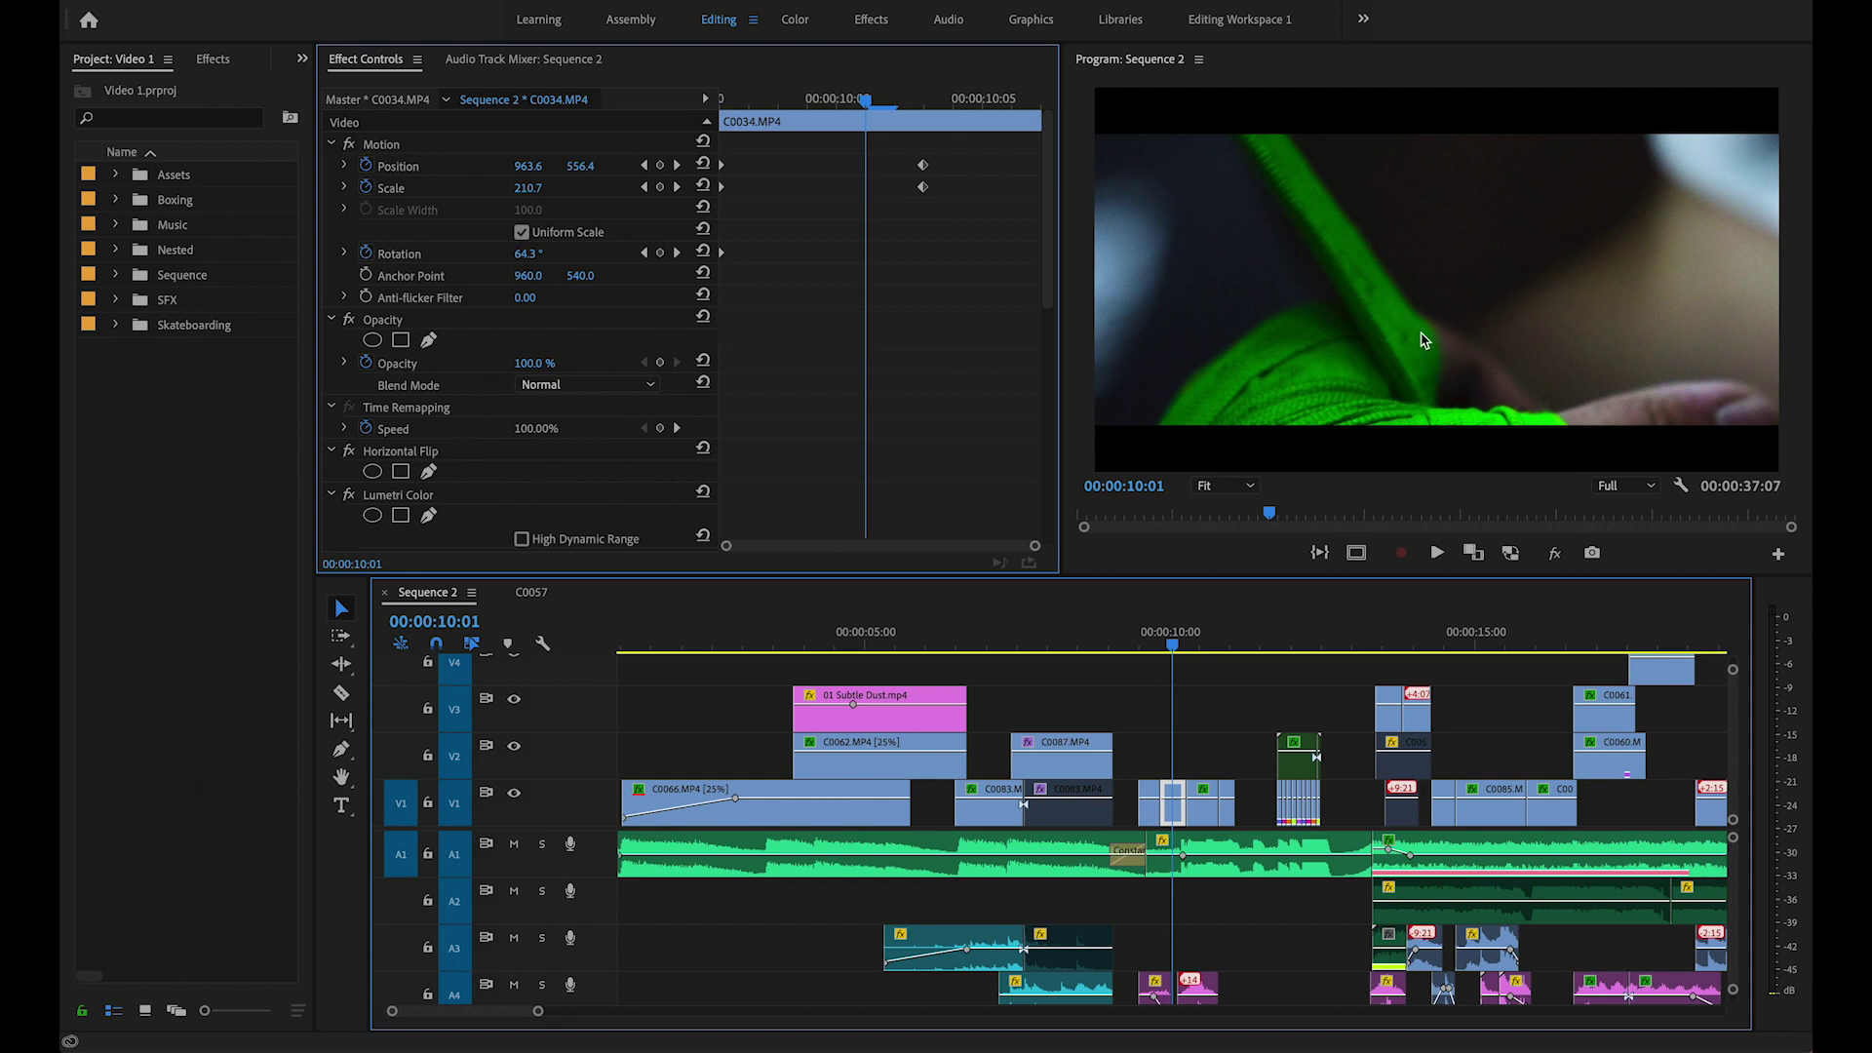
Step C0034.MP4 back and forth between 00:00:09:23 and the 00:00:10:03 keyframe to examine the zoom and rotation.
key(Right)
key(Right)
key(Right)
key(Right)
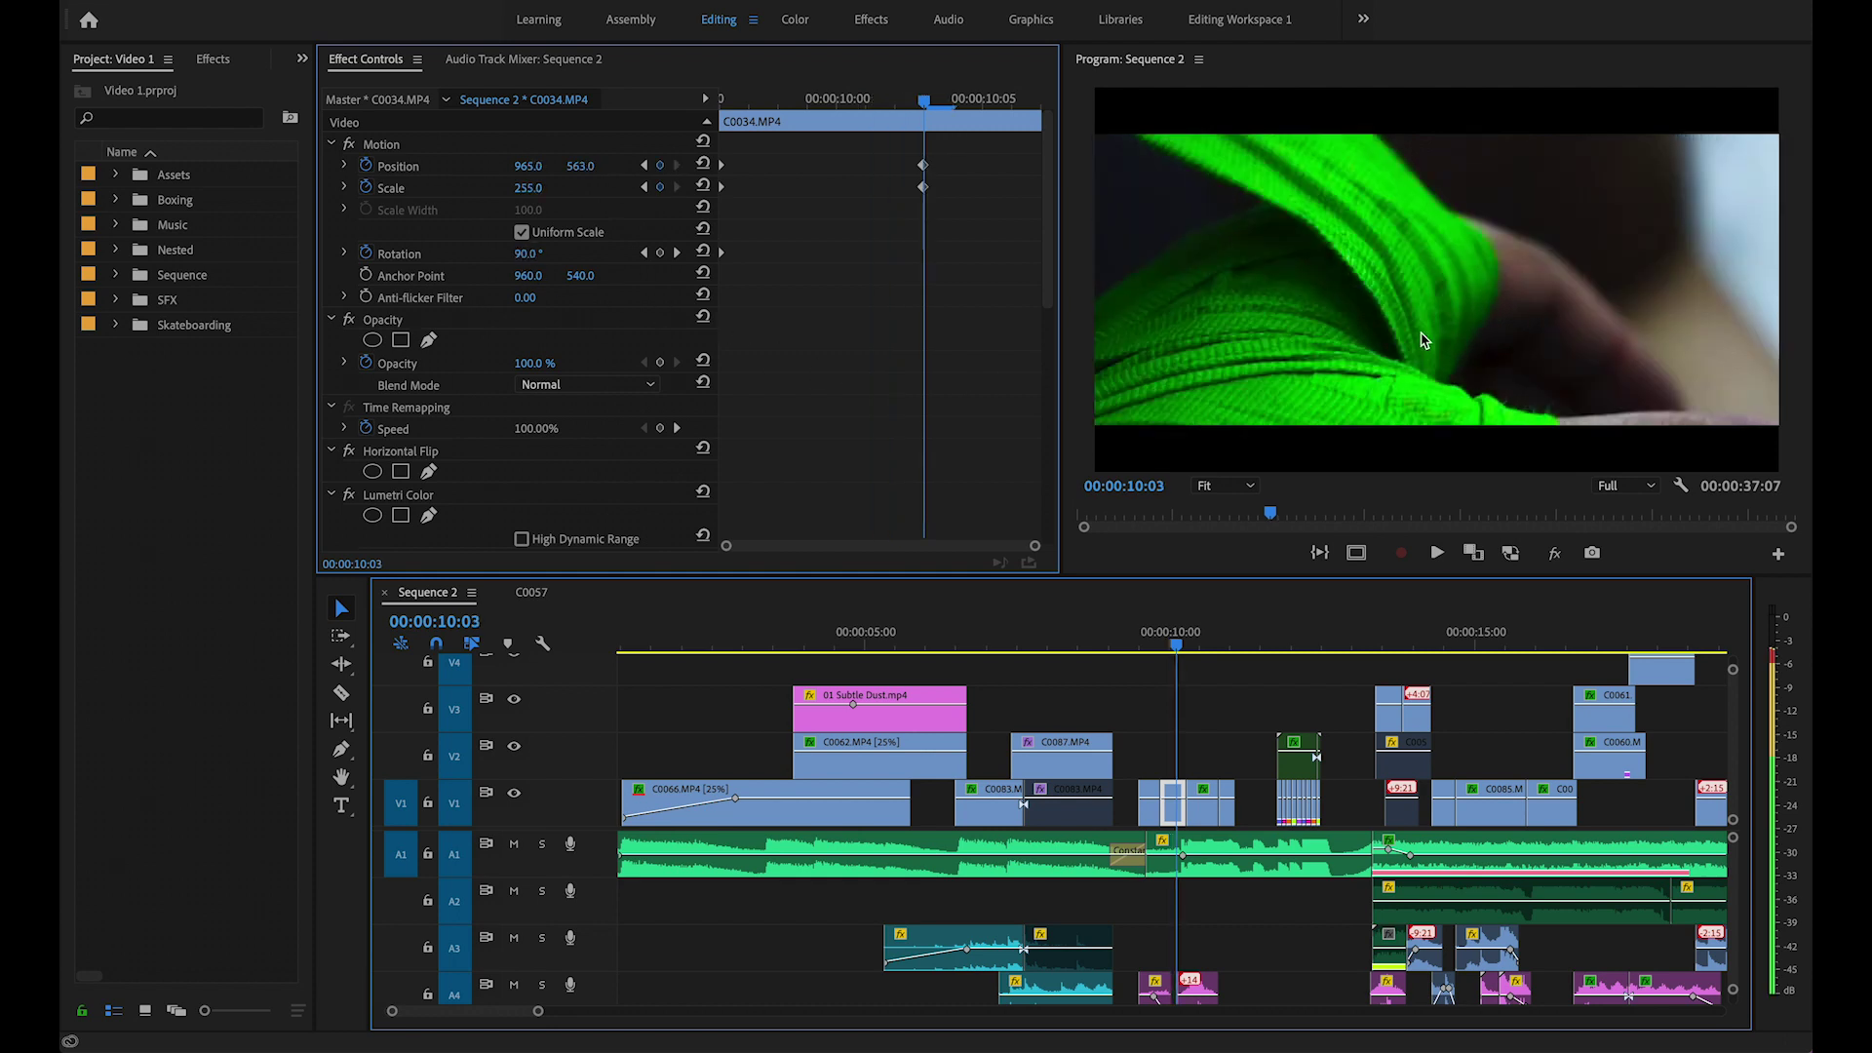
key(Left)
key(Left)
key(Left)
key(Left)
key(Left)
key(Left)
key(Left)
key(Left)
key(Left)
key(Left)
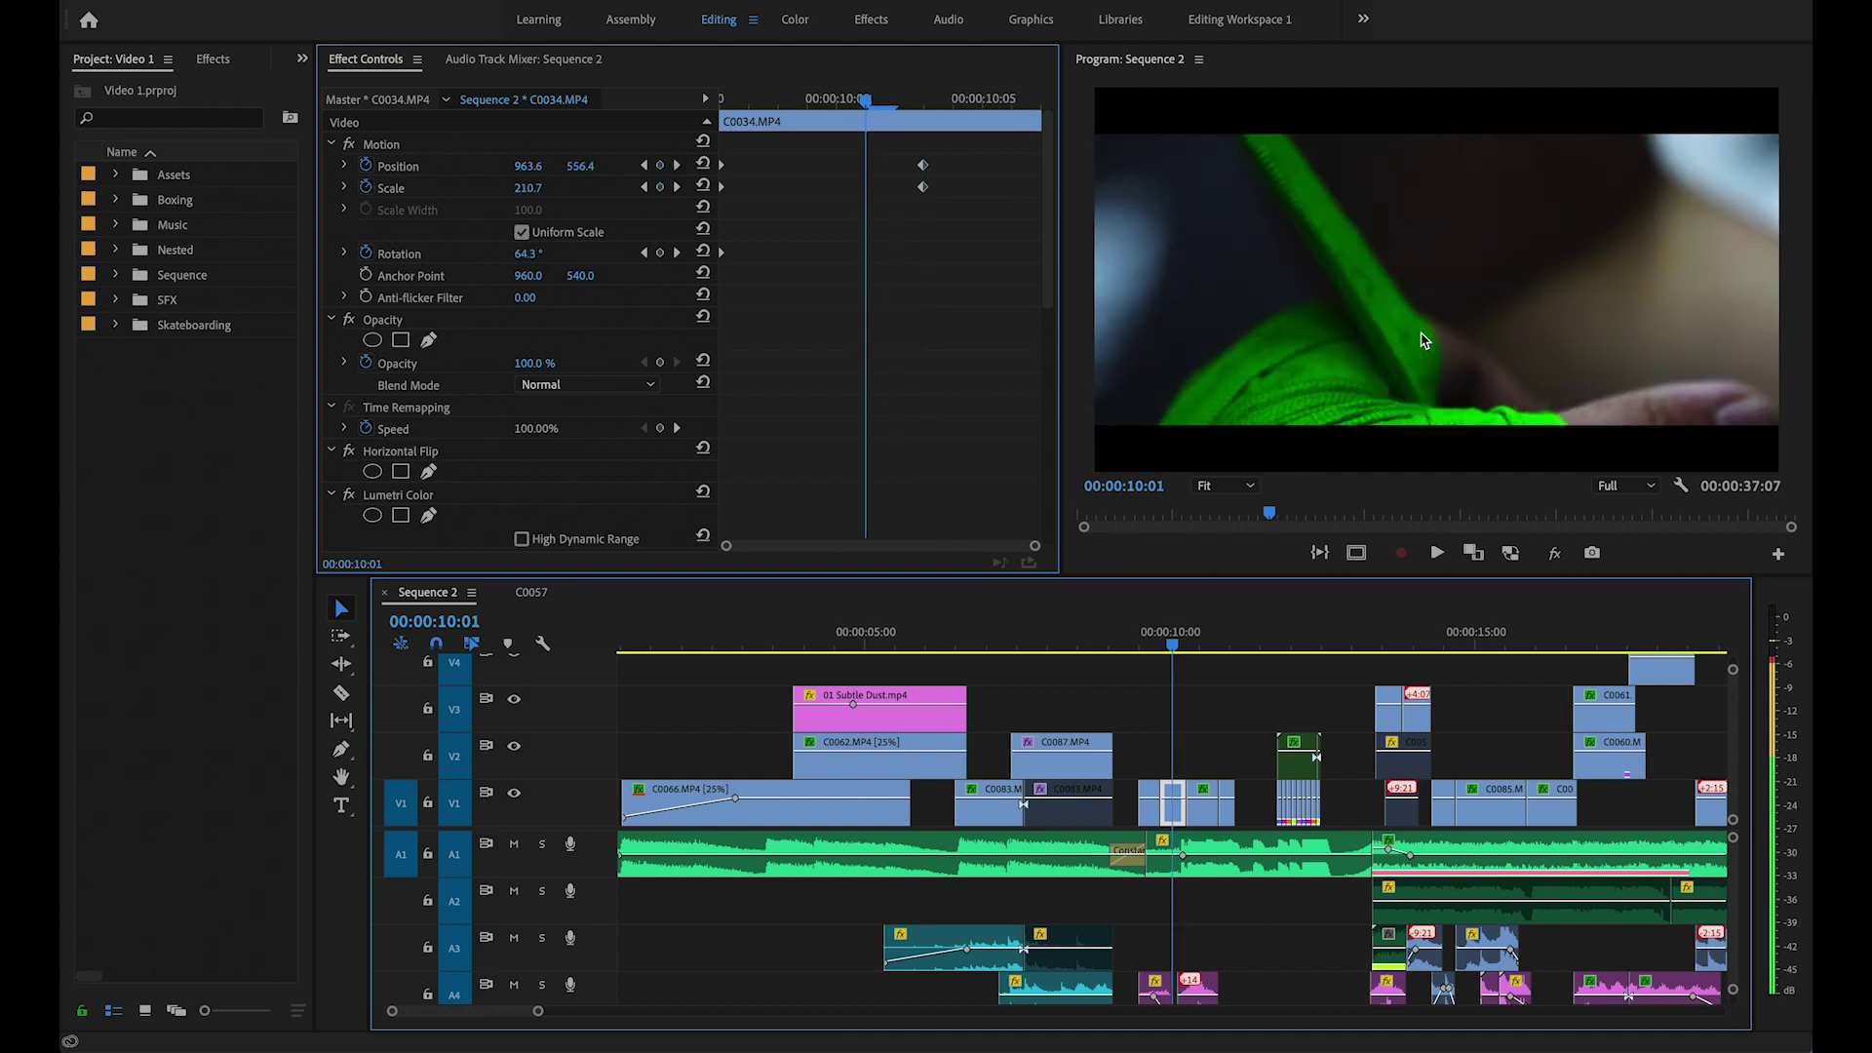
key(Right)
key(Right)
key(Right)
key(Right)
key(Right)
key(Right)
key(Right)
key(Right)
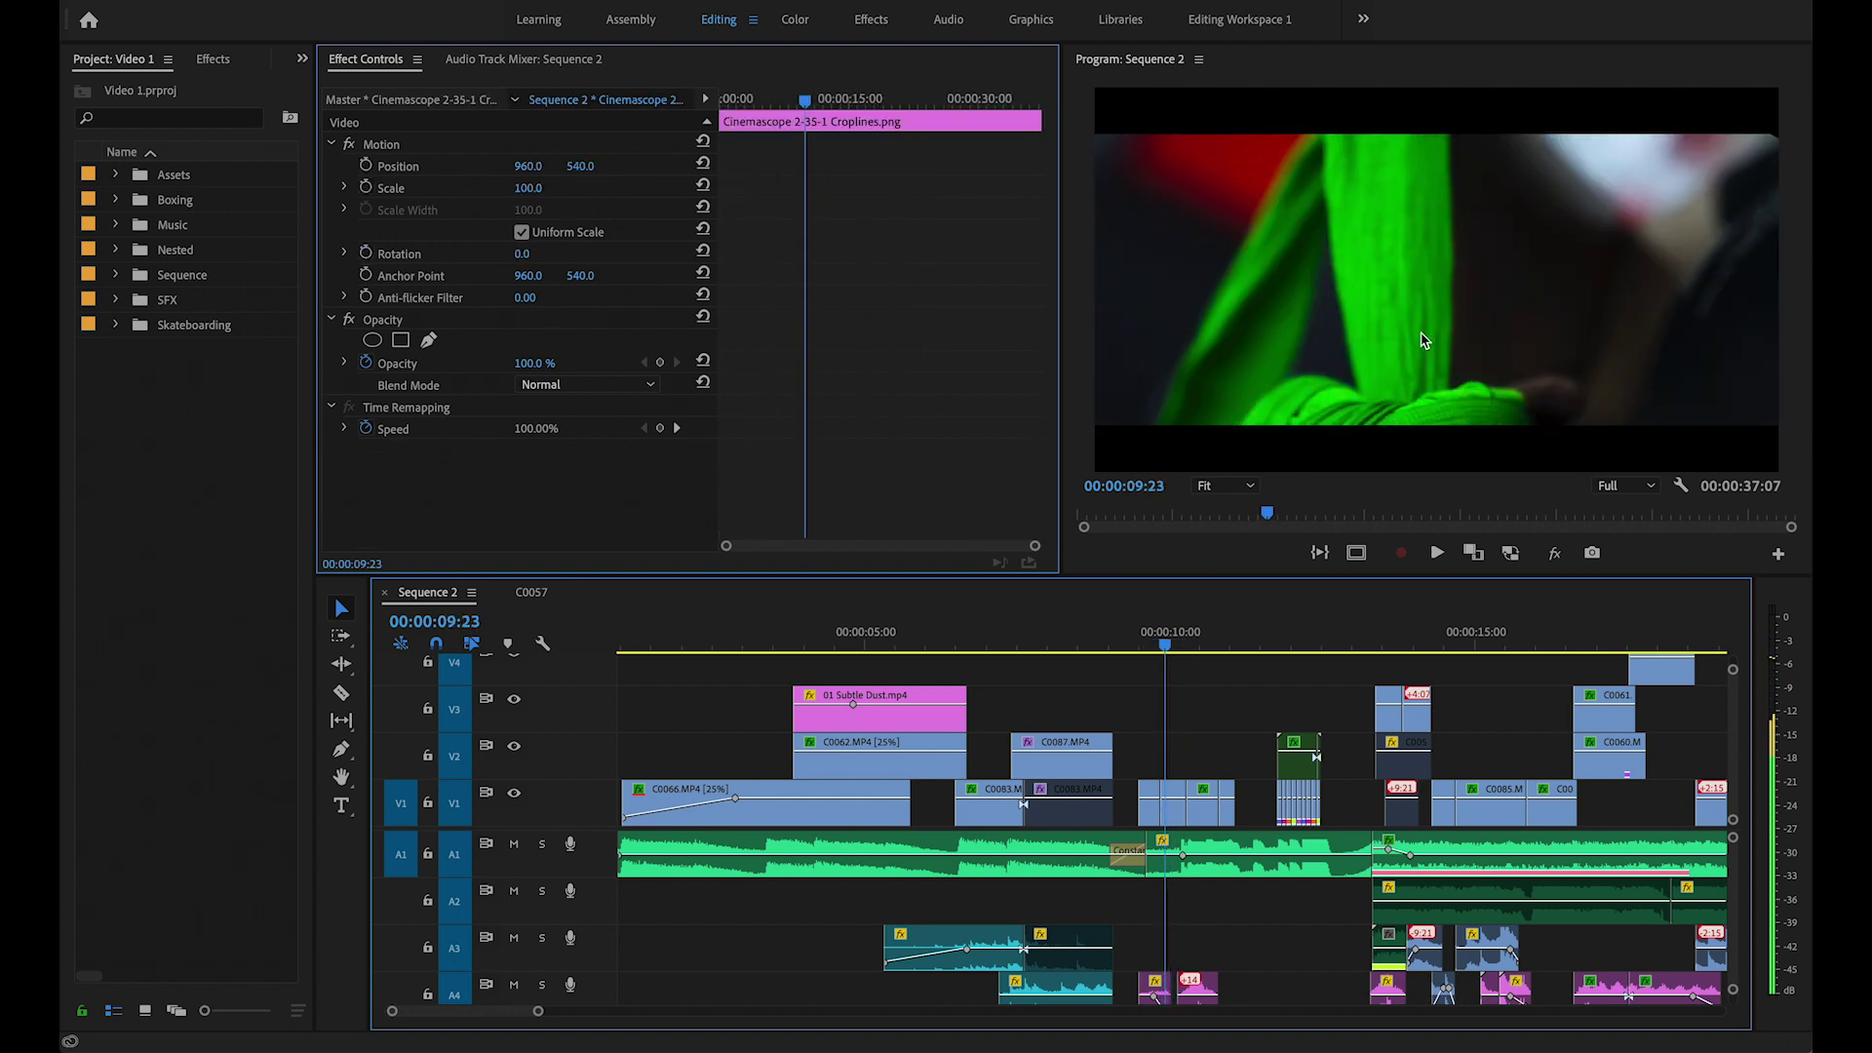
Step frame by frame through the spinning hand-wrap shot into the following C0034.MP4 clip at 00:00:10:10.
key(Right)
key(Right)
key(Right)
key(Right)
key(Left)
key(Right)
key(Right)
key(Right)
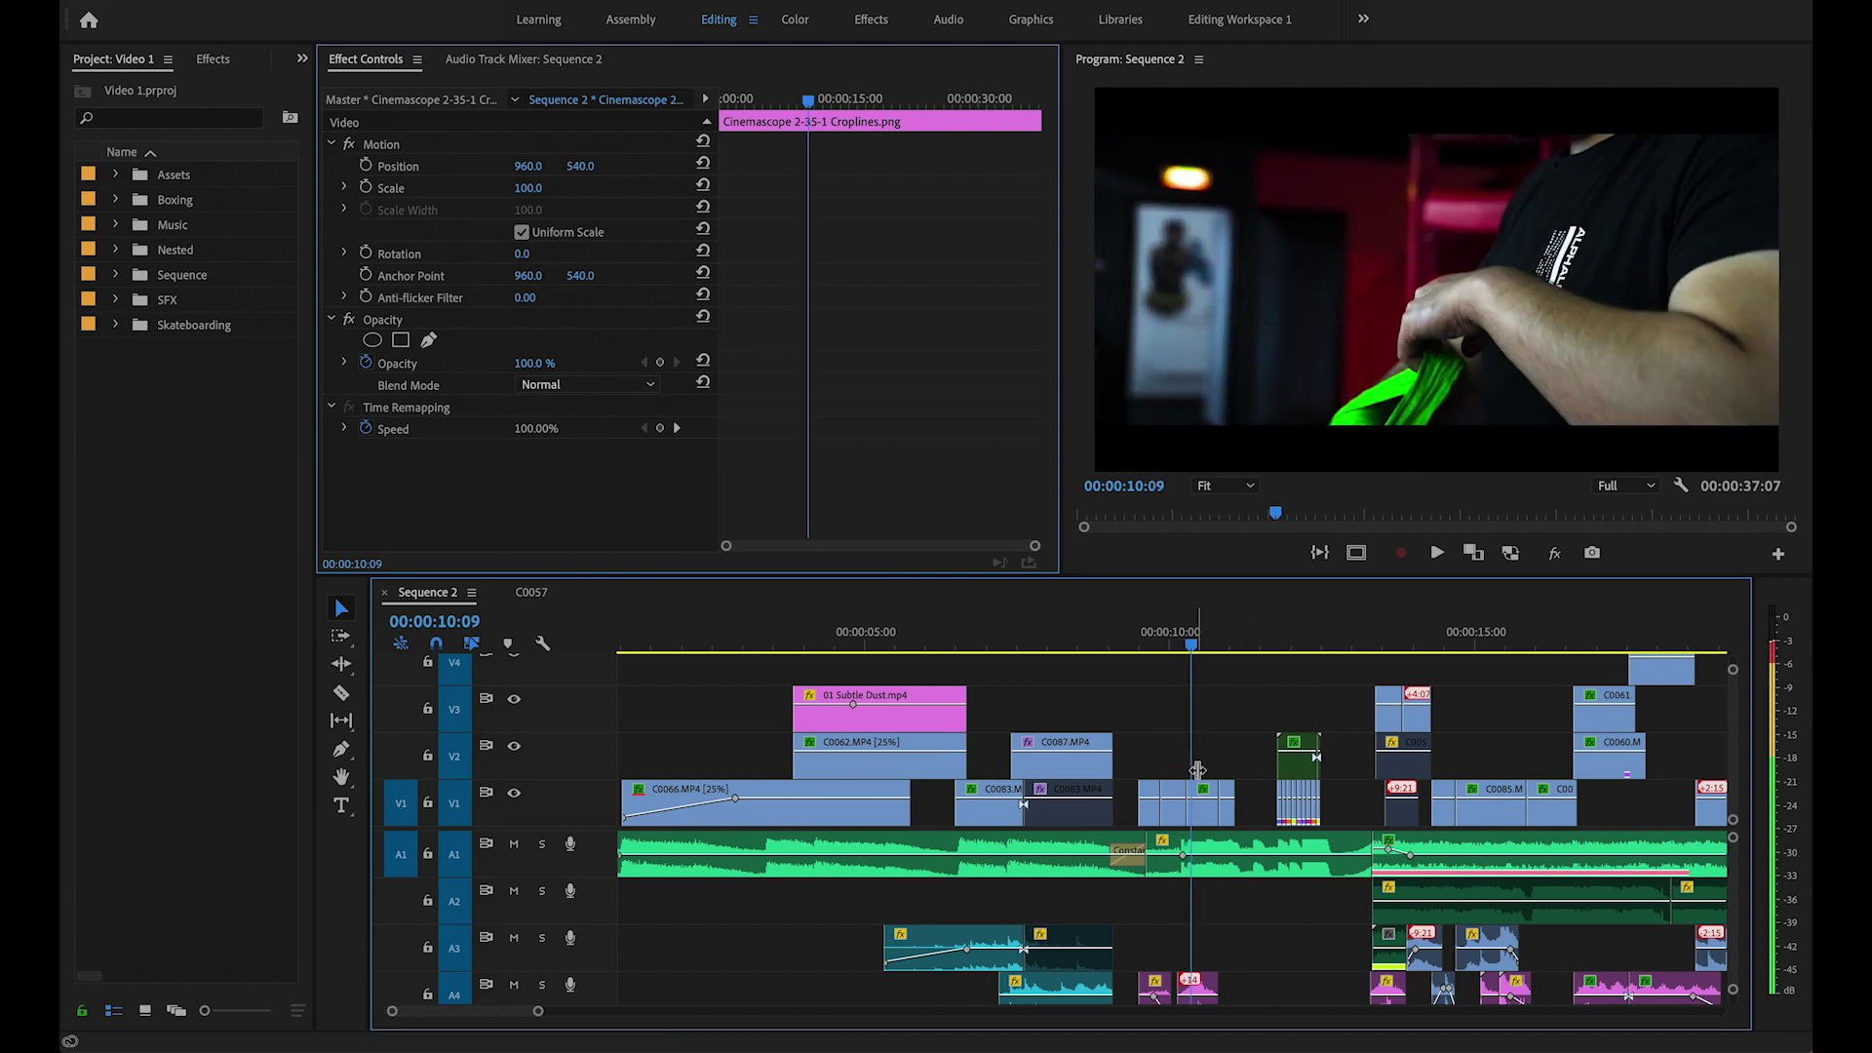
key(Right)
Open the second C0034.MP4 clip in the Source monitor and play the original shot to 00;11;44;23.
click(1201, 819)
double_click(1202, 820)
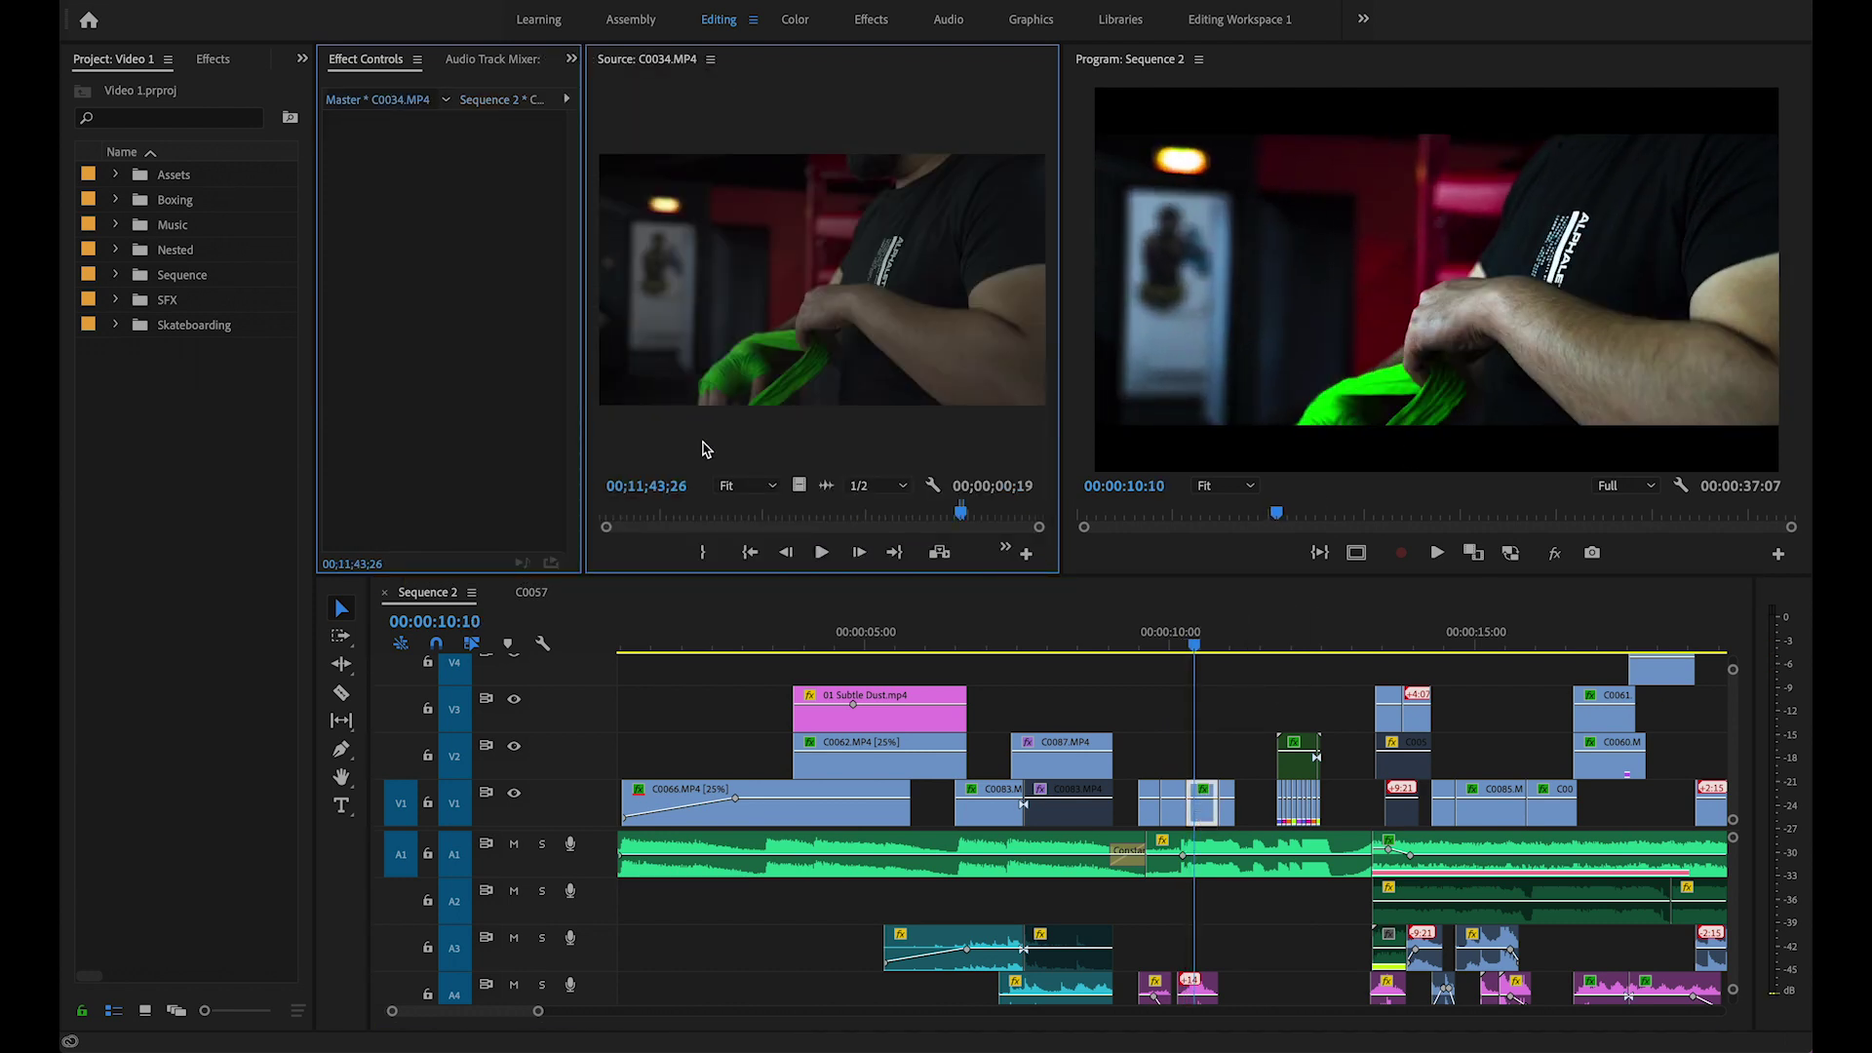
key(space)
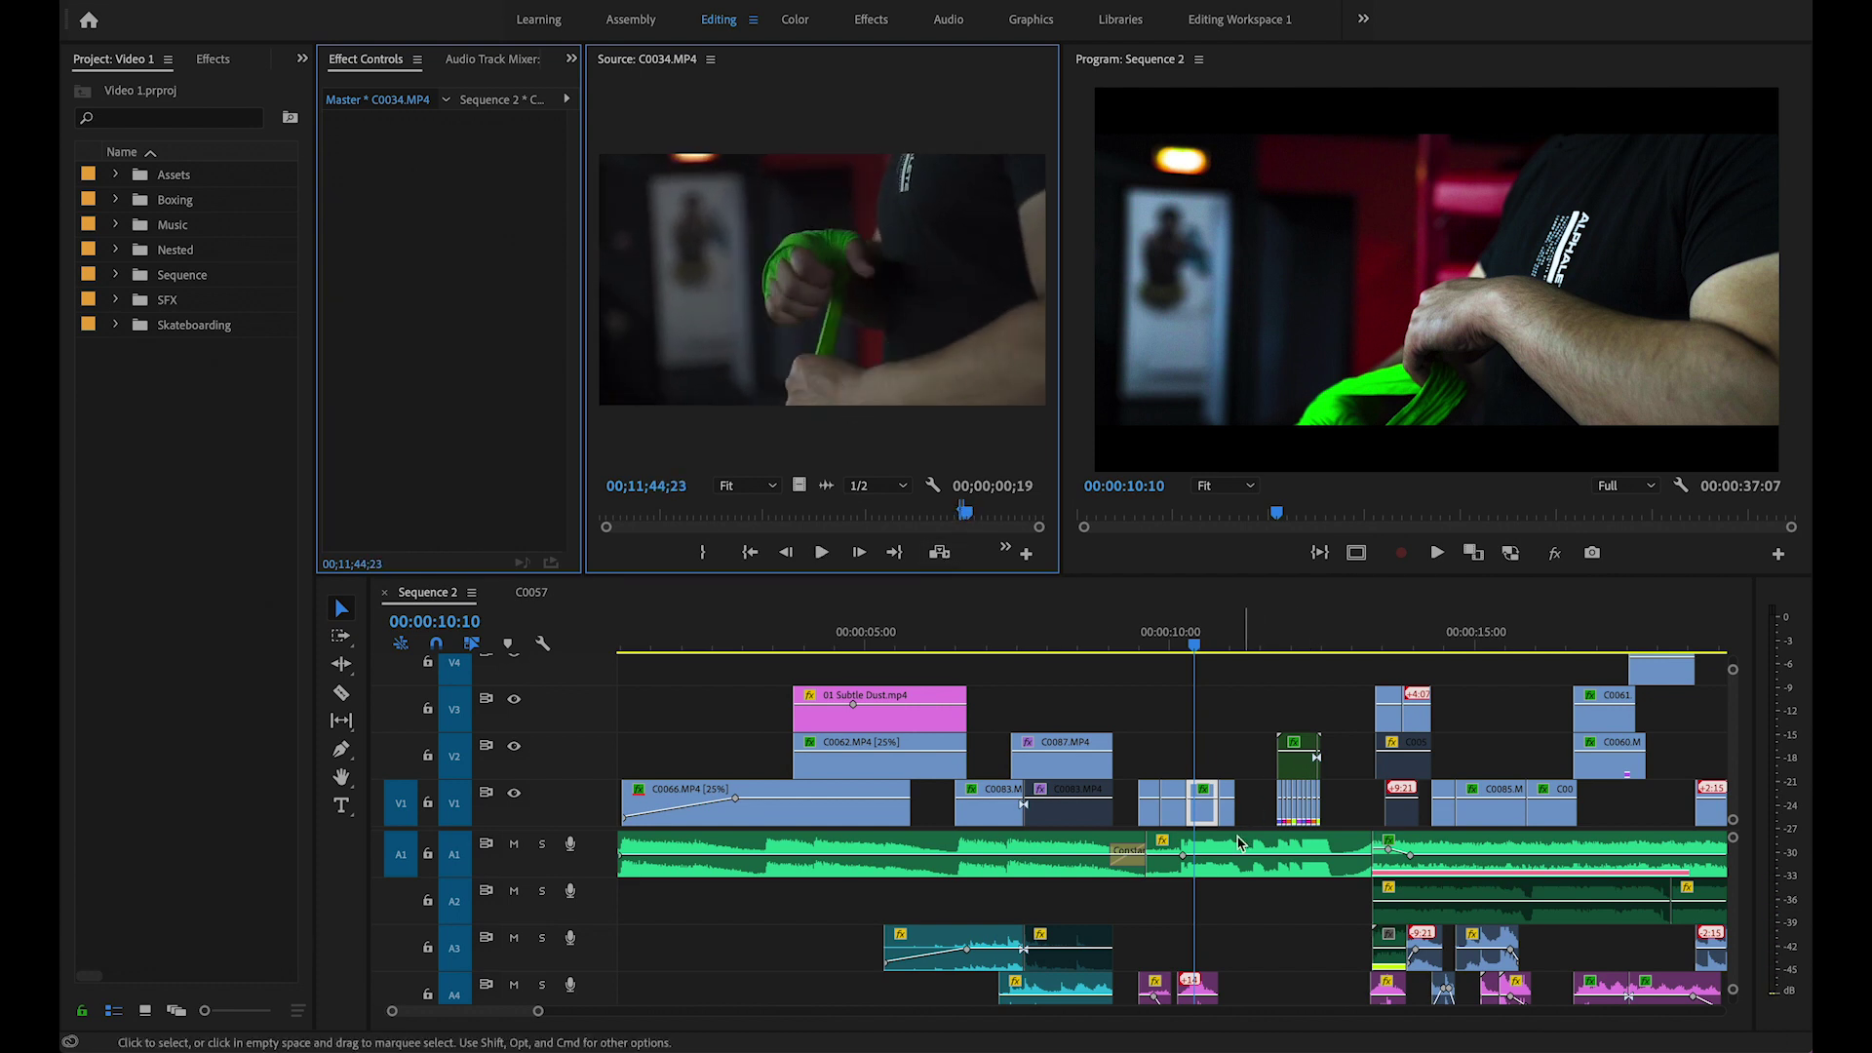
Close the Source monitor and widen Effect Controls up to the Program monitor.
click(1210, 819)
click(711, 60)
click(743, 67)
drag(584, 308, 1094, 302)
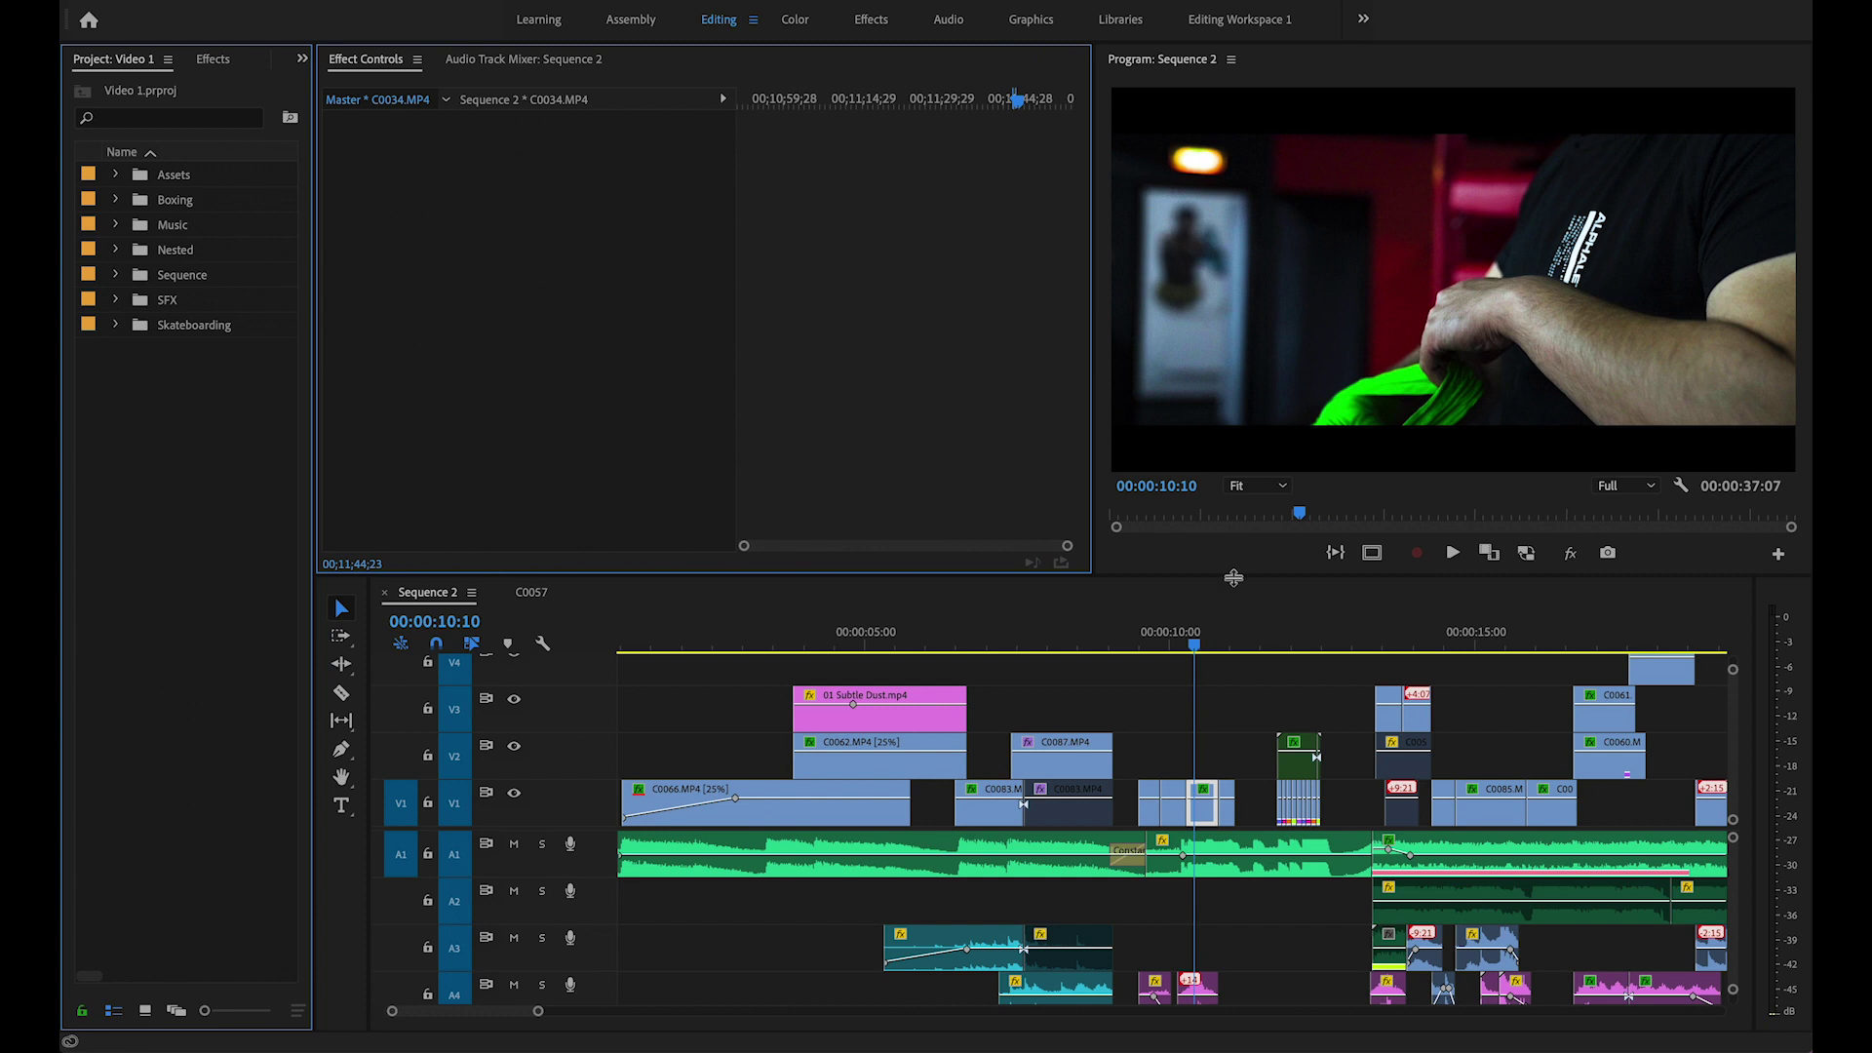
Select the second C0034.MP4 clip and step to 00:00:10:11 to examine its Position and Scale keyframes.
click(1206, 814)
click(1236, 753)
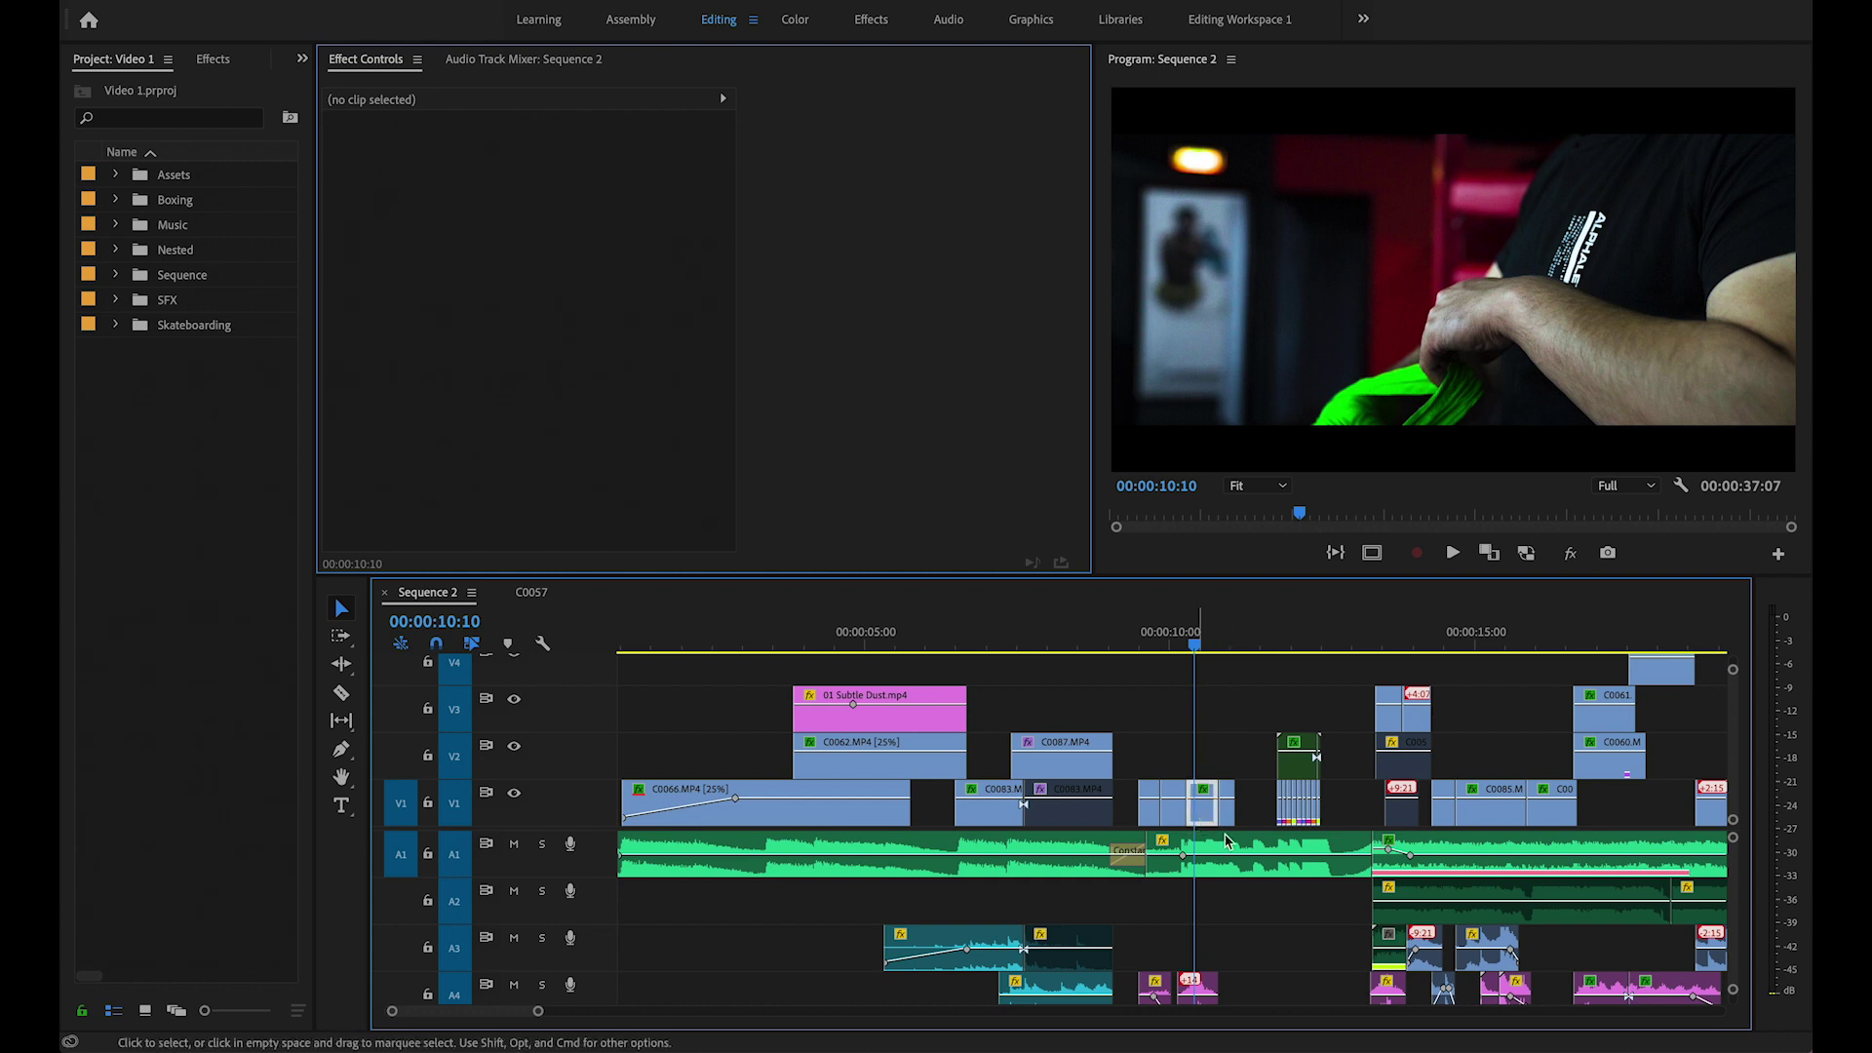
click(1195, 644)
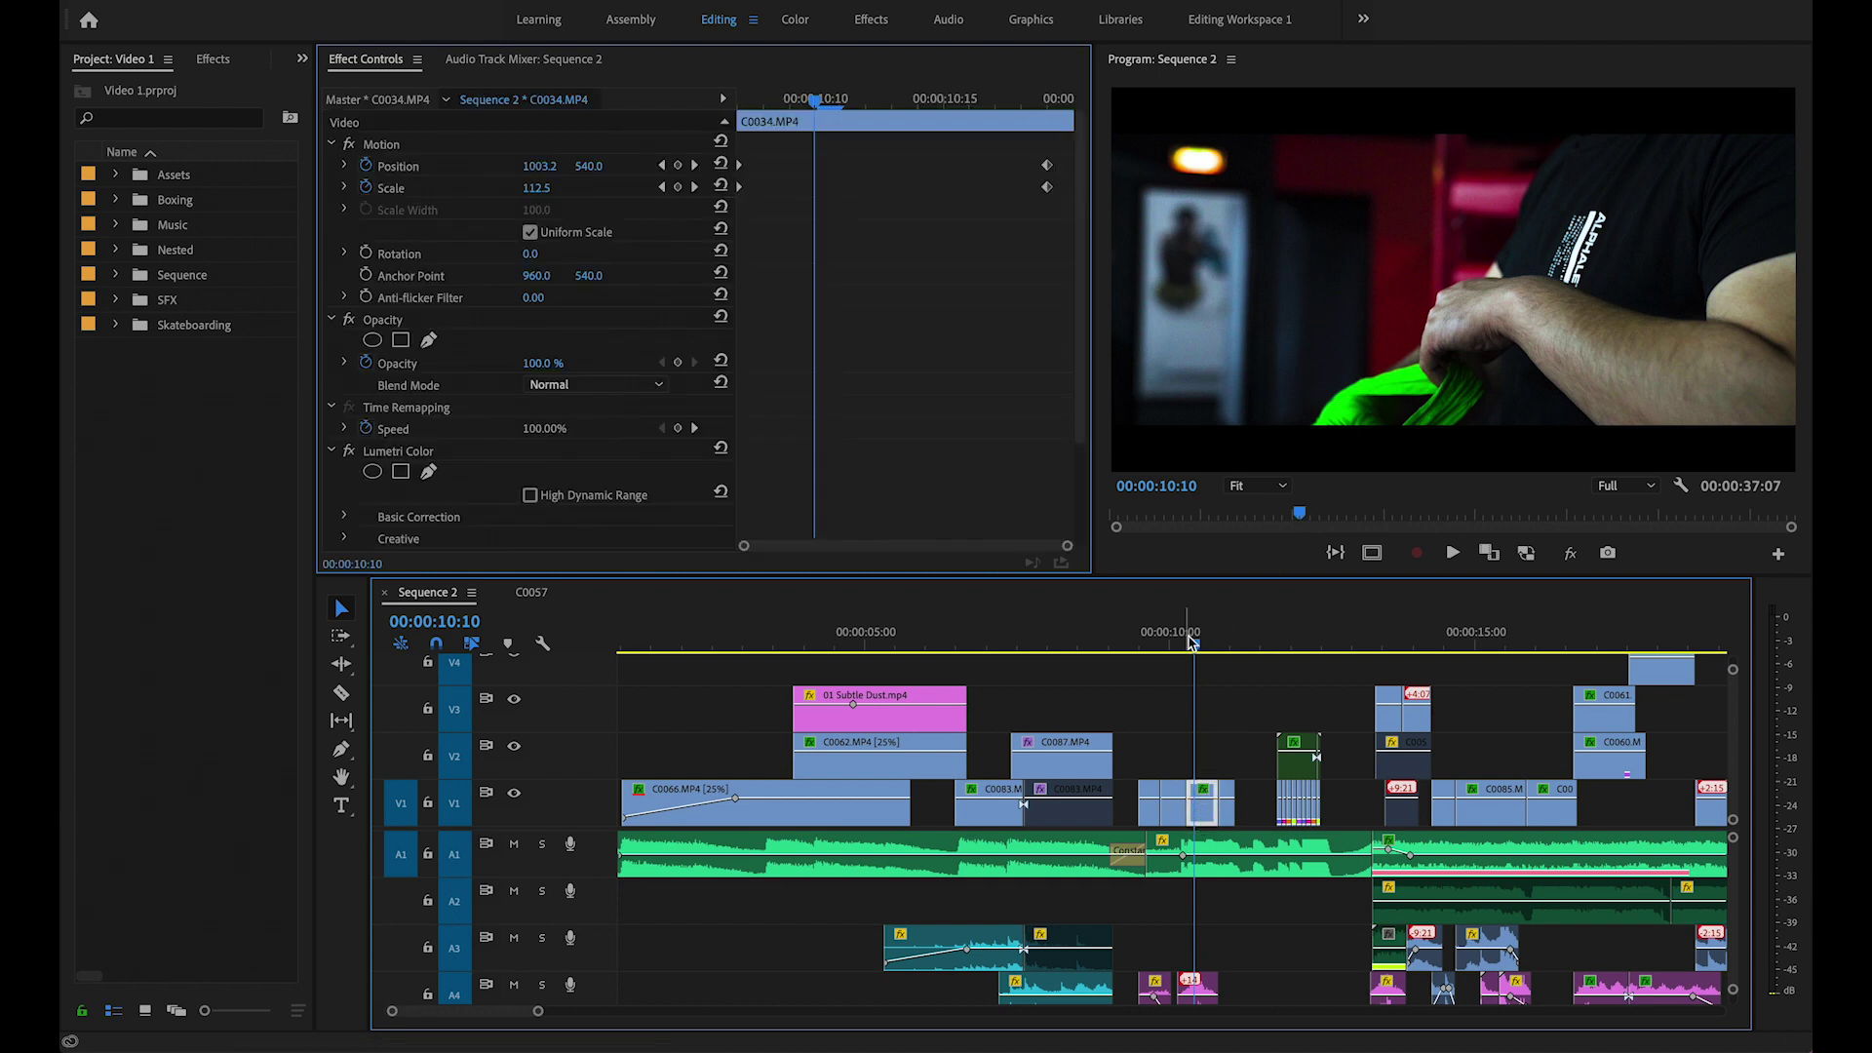
key(Right)
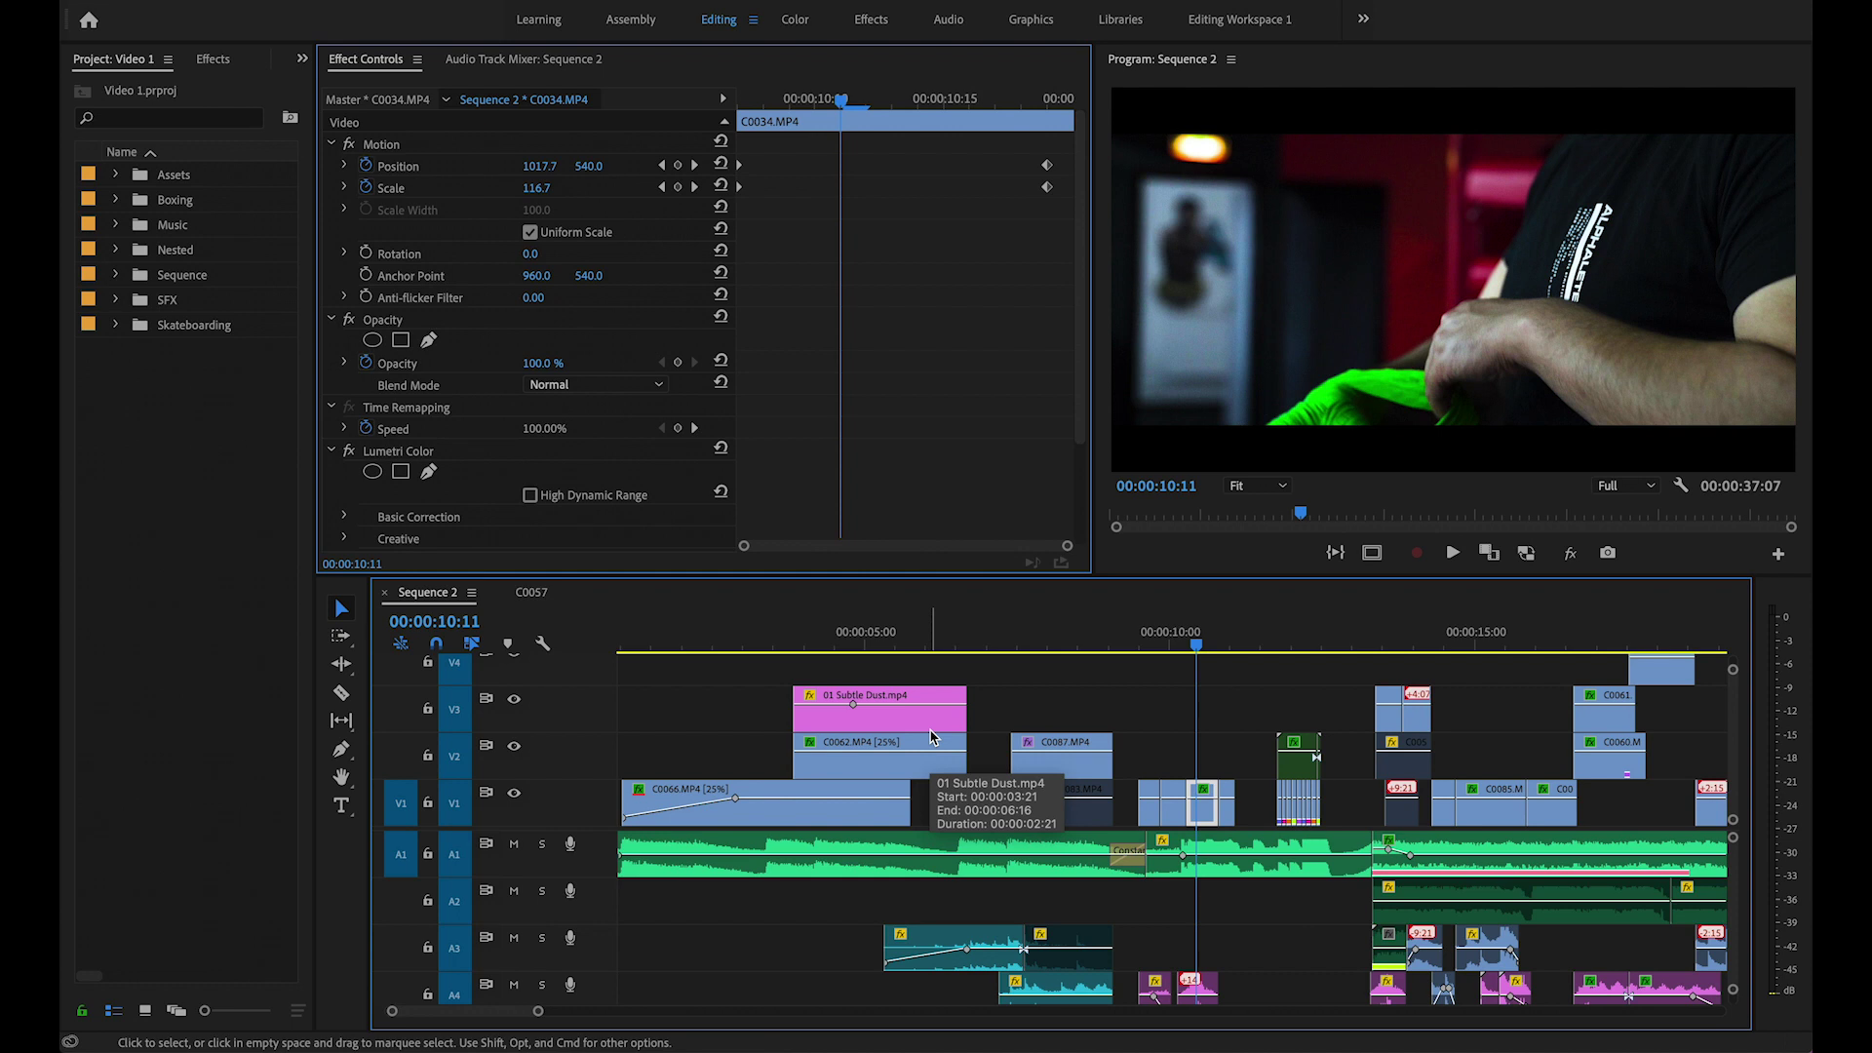
Play the second C0034.MP4 clip to 00:00:10:18 and step back to the preceding shot at 00:00:10:05.
key(space)
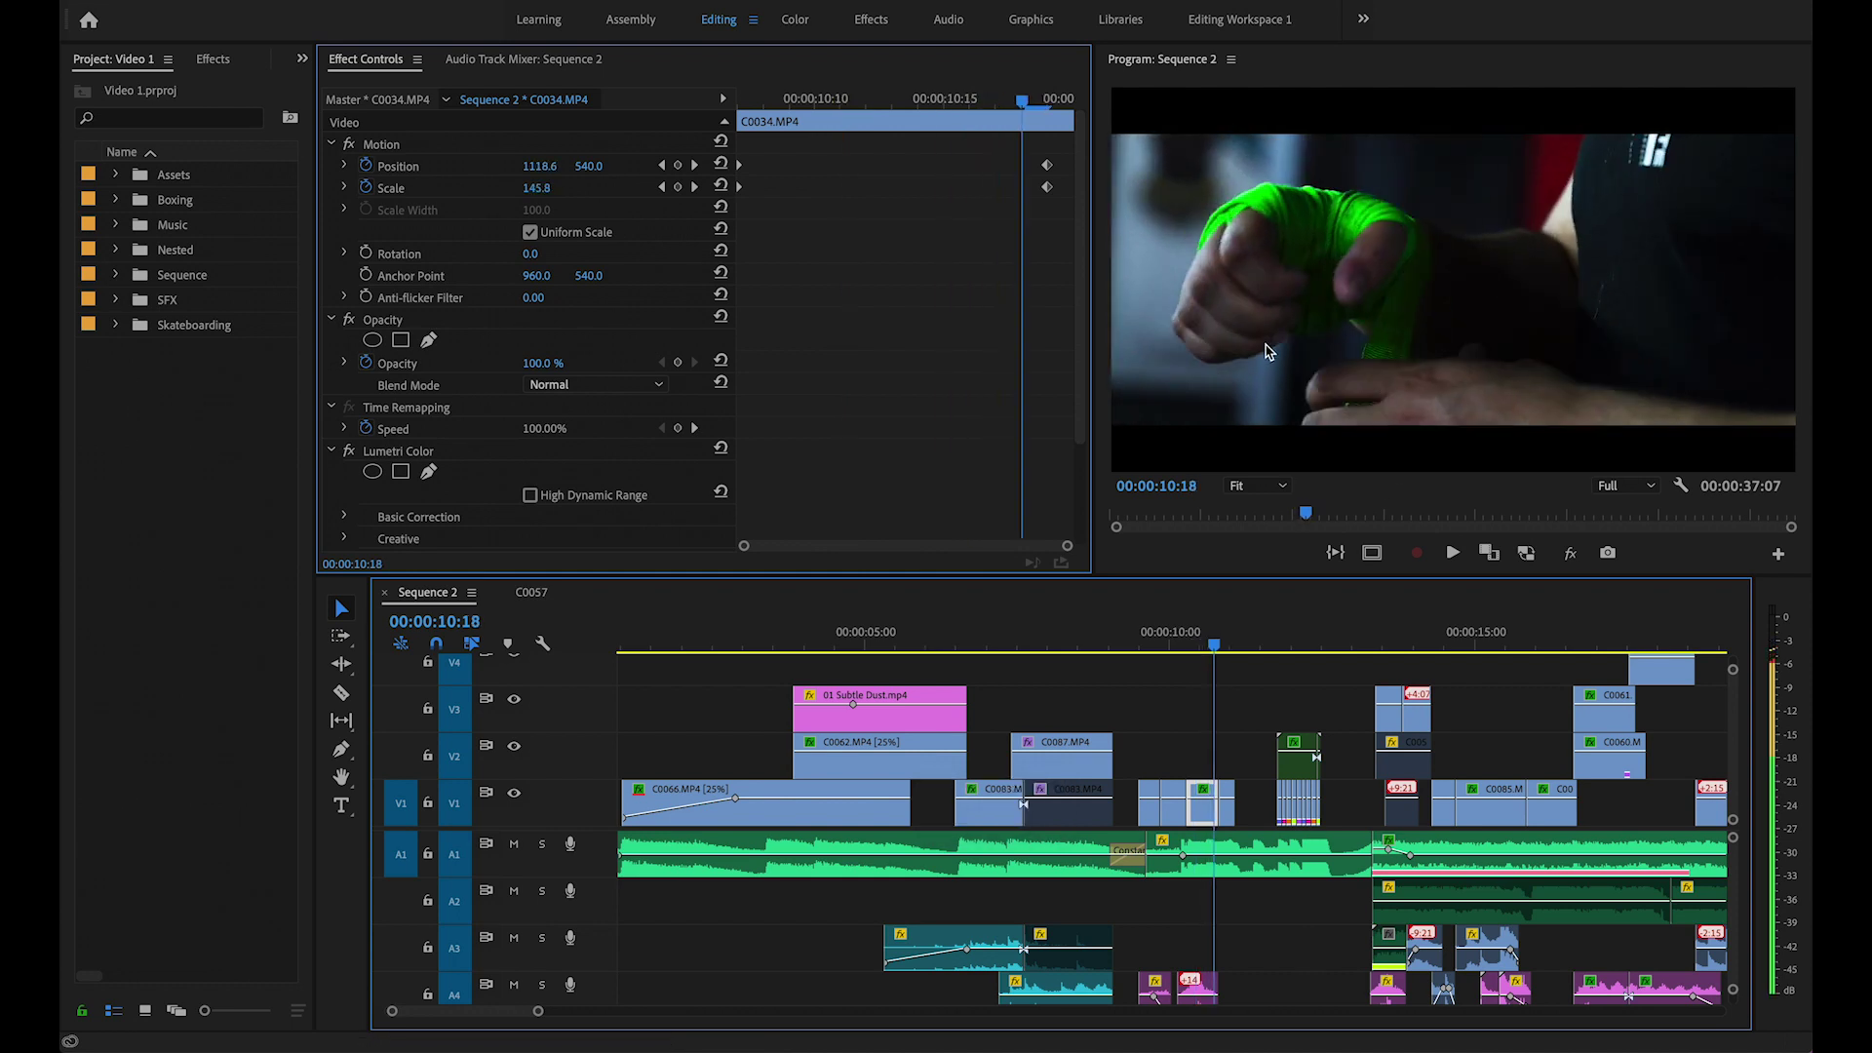
key(Right)
key(Right)
key(Left)
key(Left)
key(Left)
key(Left)
key(Left)
key(Left)
key(Left)
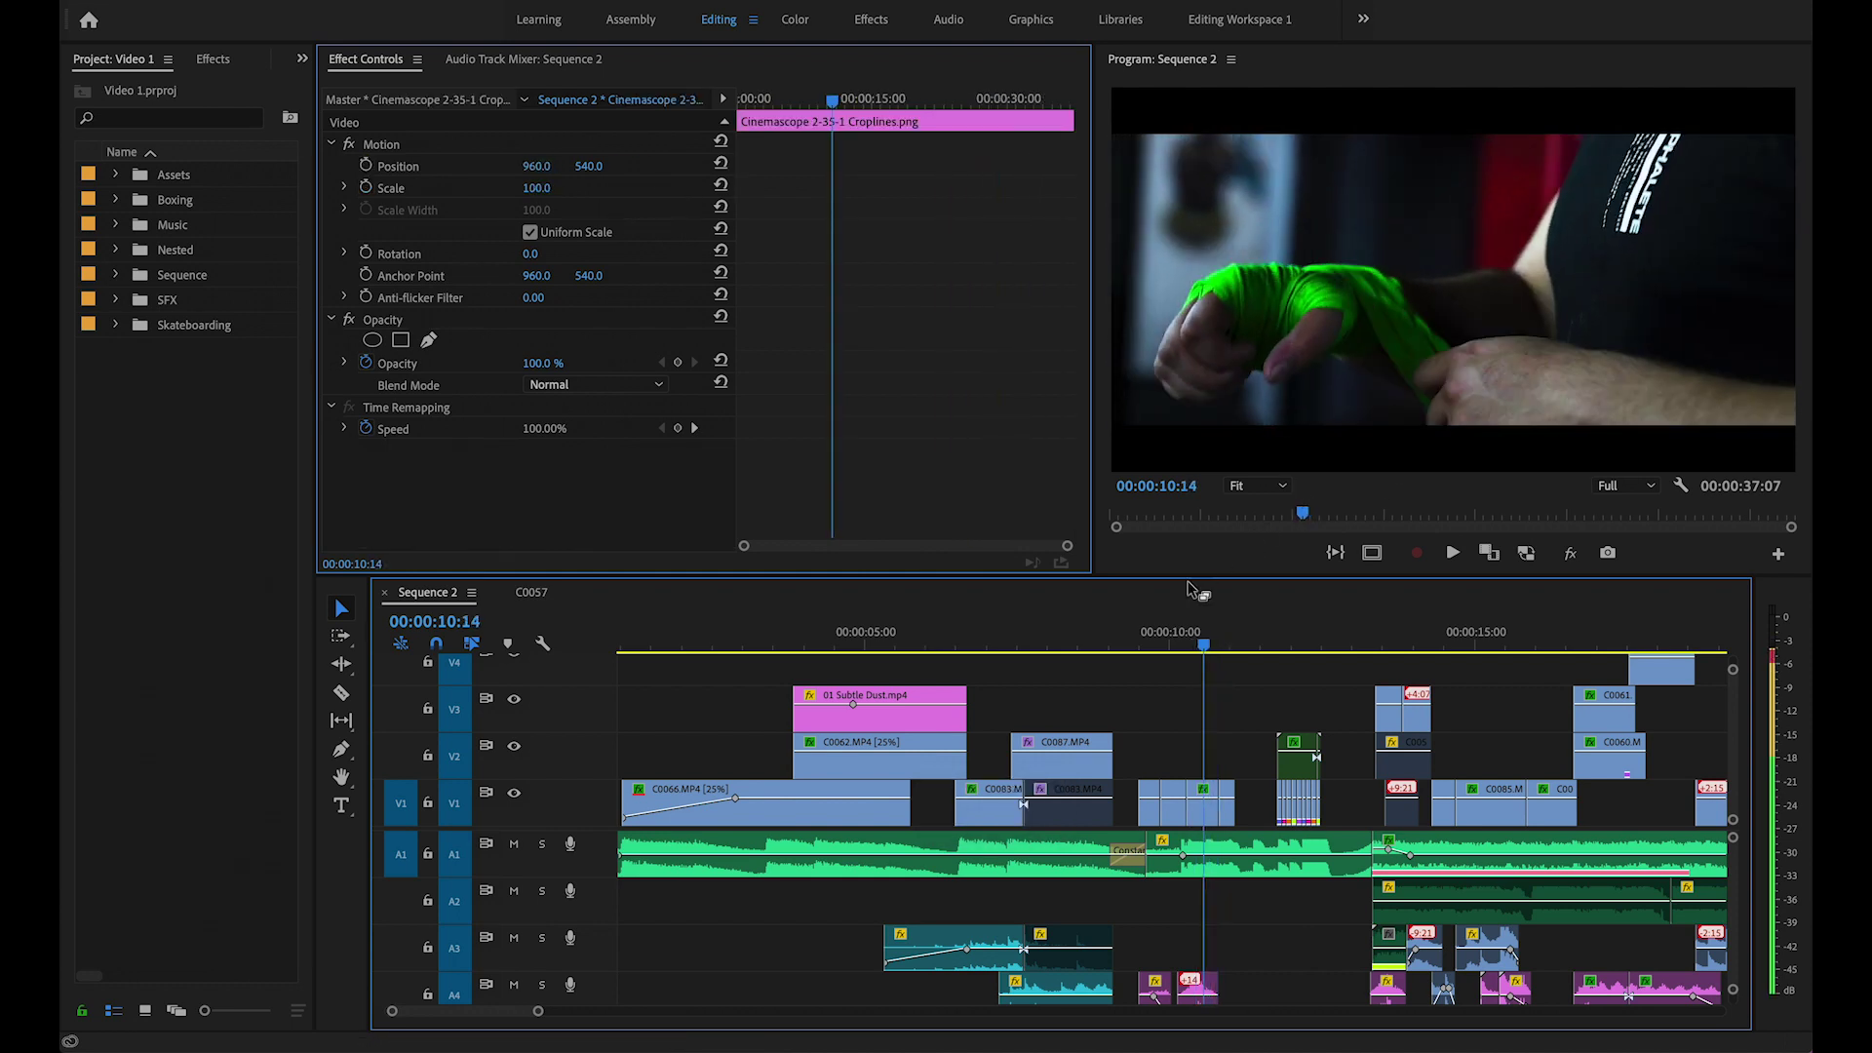
key(Left)
key(Left)
key(Left)
key(Left)
key(Left)
key(Left)
key(Left)
key(Left)
key(Left)
key(Left)
key(Left)
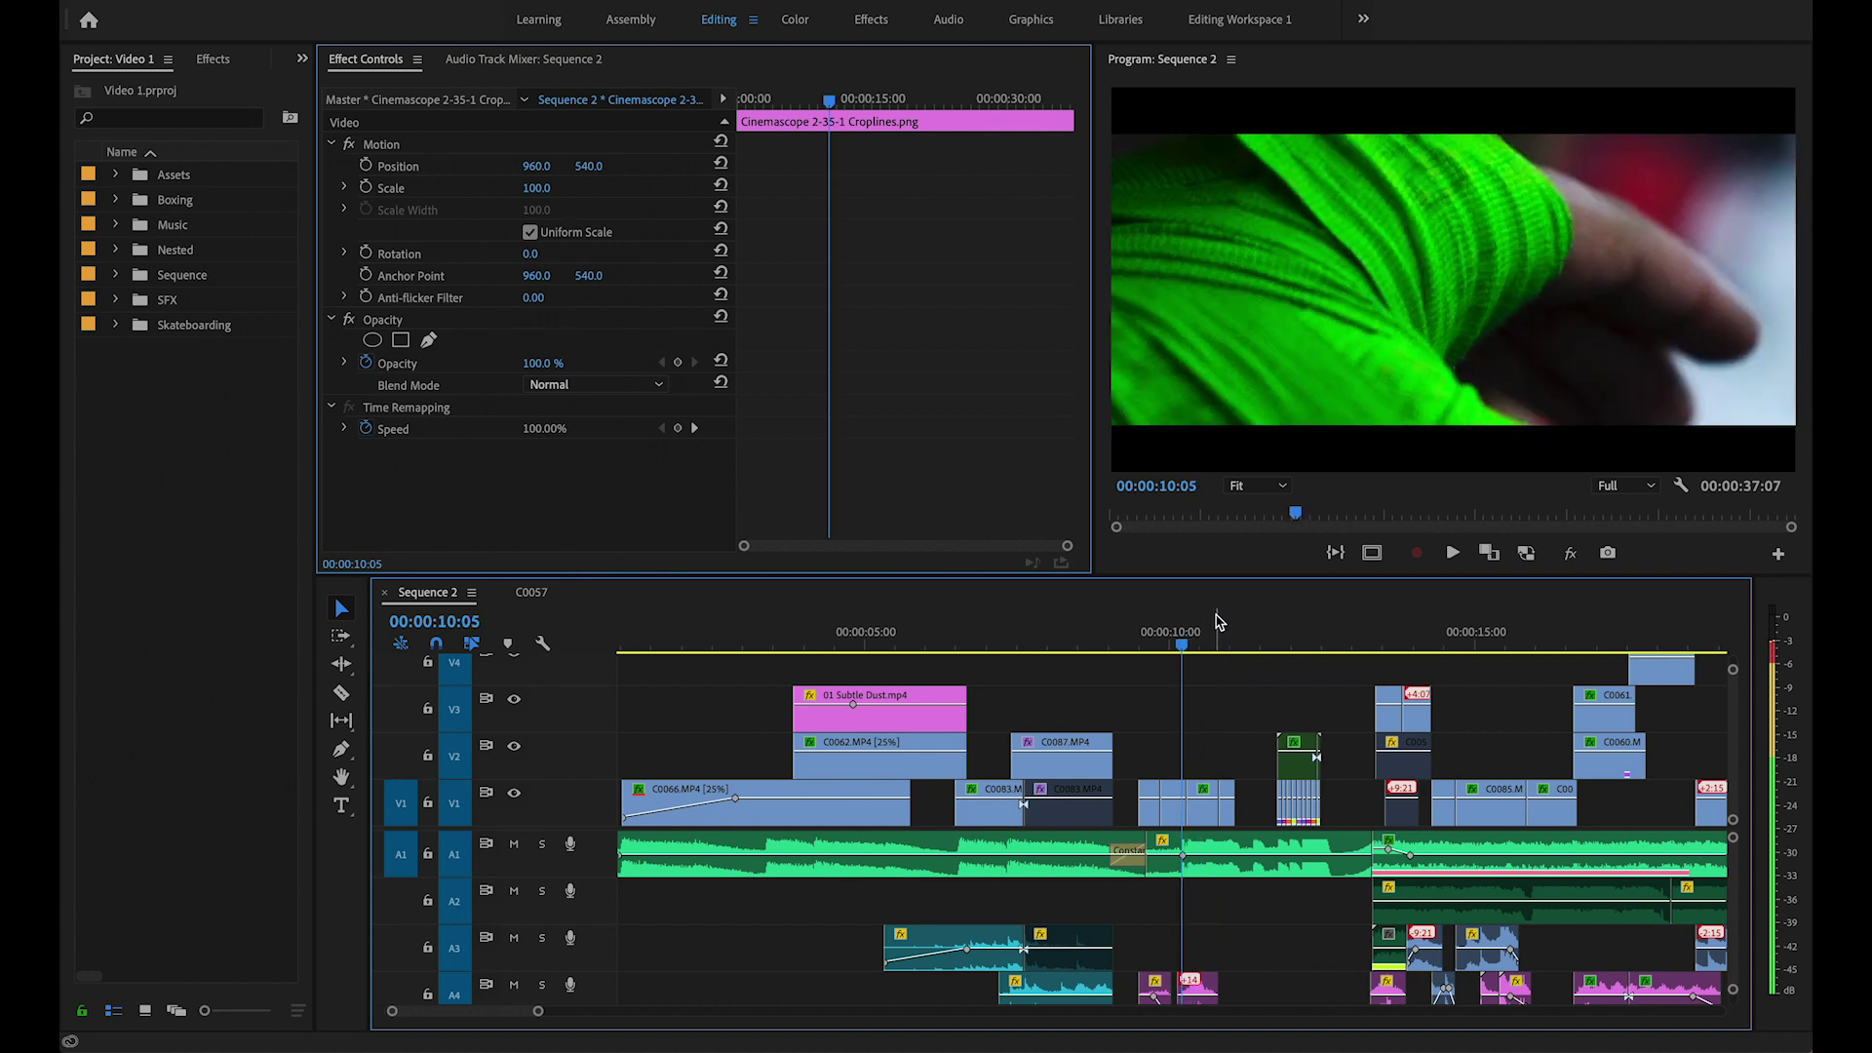
Review the transition between the two hand-wrap shots again, moving from 00:00:10:05 to 00:00:10:19.
key(Right)
key(Right)
key(Right)
key(Right)
key(Right)
key(Right)
key(Right)
key(Right)
key(Right)
key(Right)
key(Right)
key(Right)
key(Right)
key(Right)
key(Right)
key(Right)
key(Right)
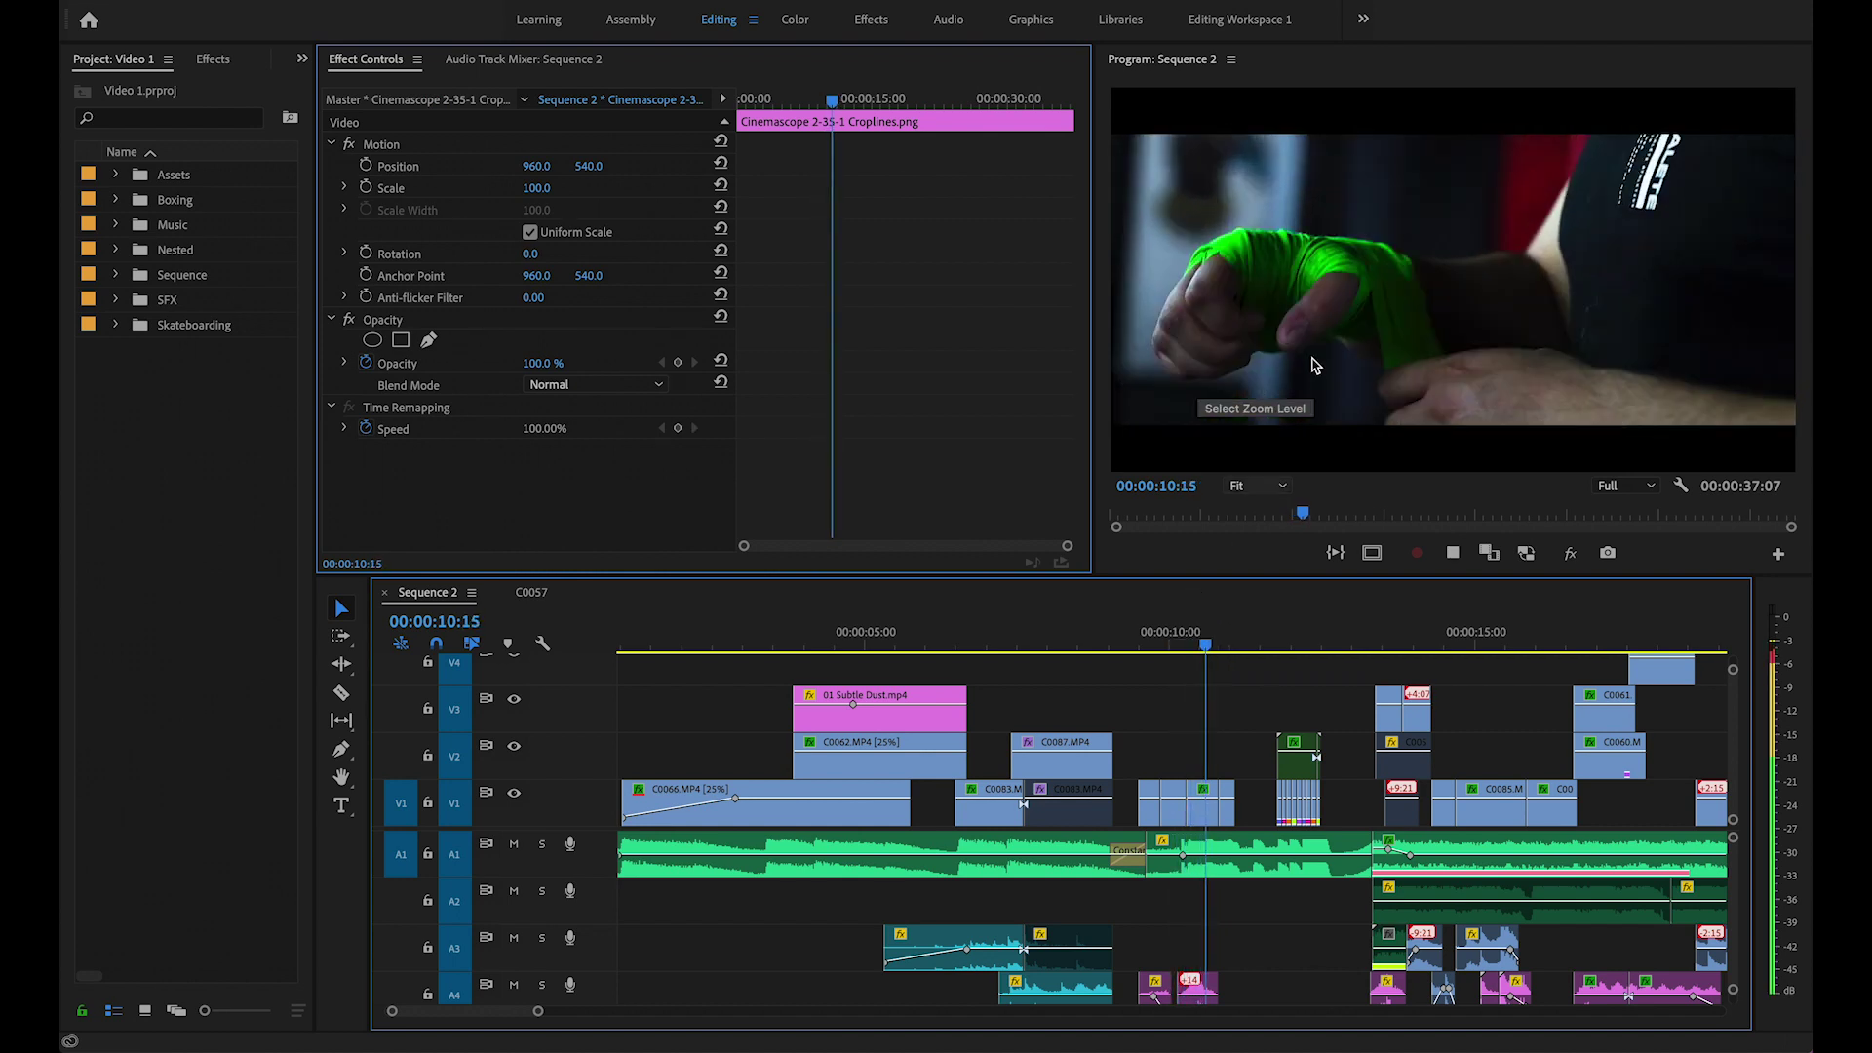
key(Right)
key(Right)
key(Right)
key(Left)
key(Left)
key(Left)
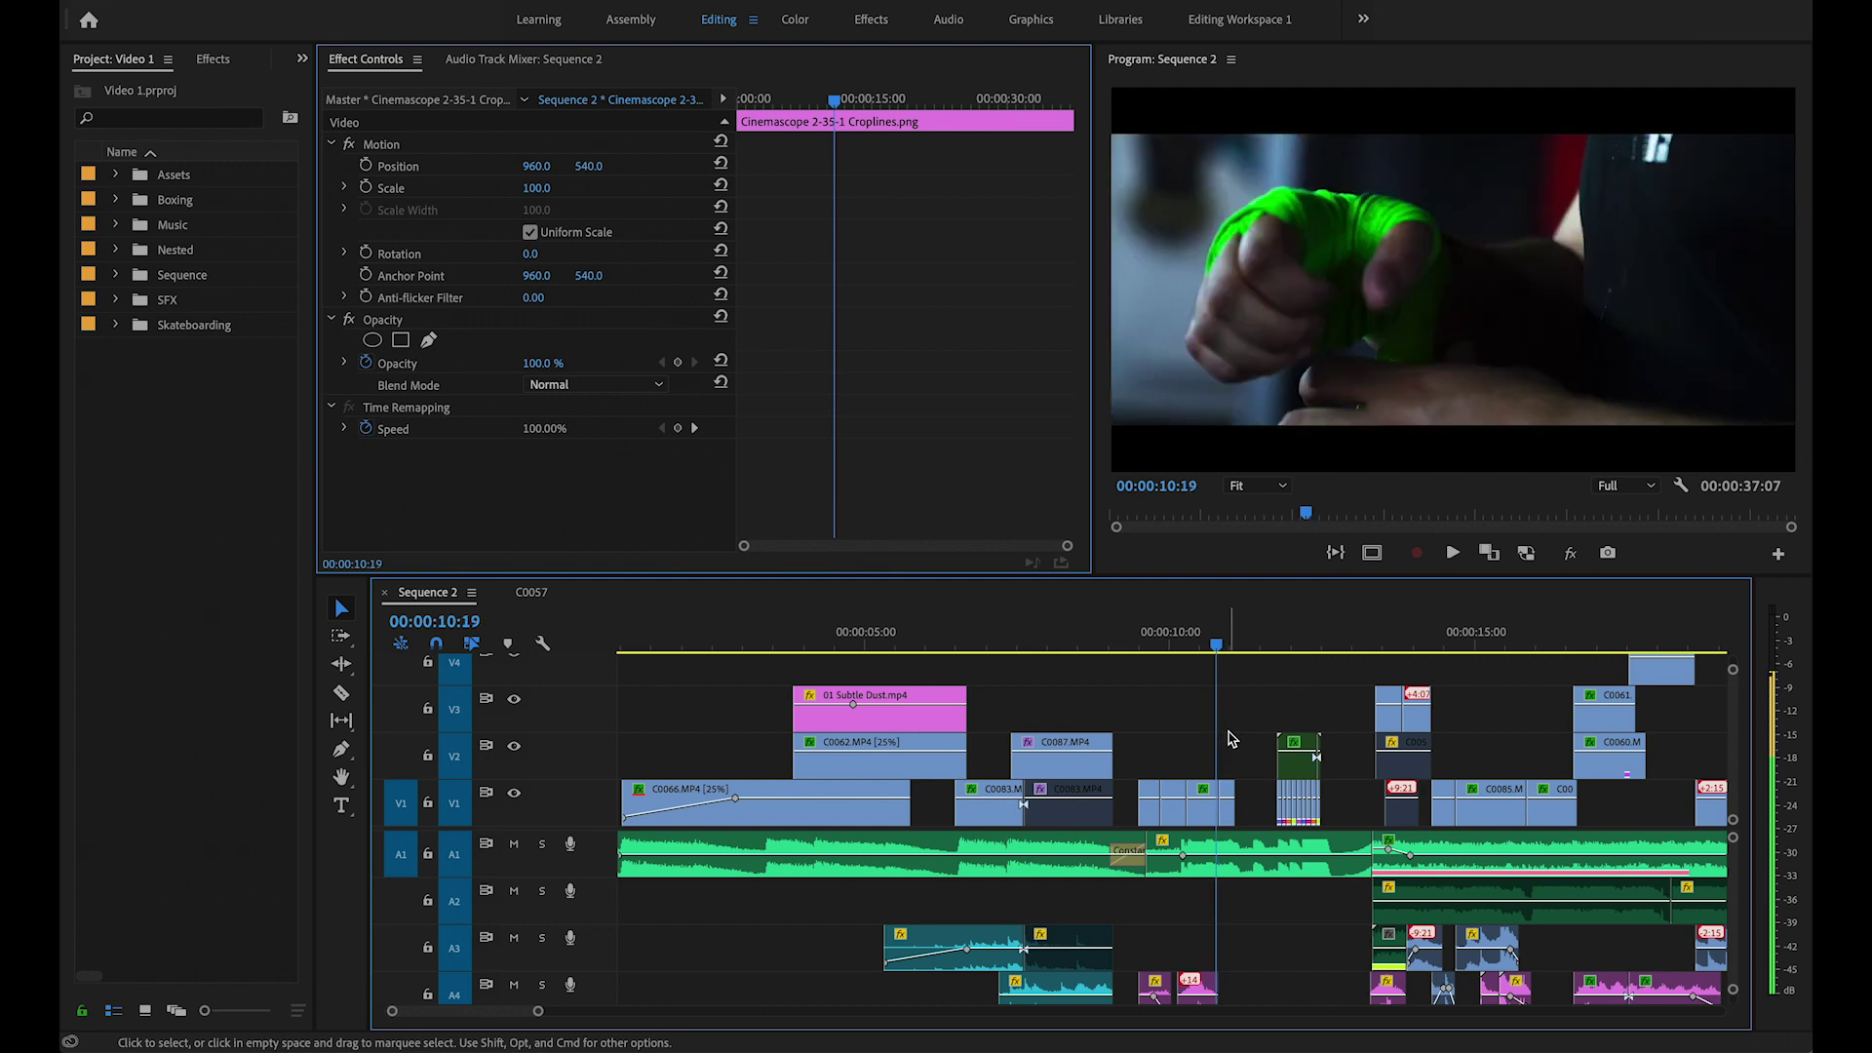
Move the playhead to 00:00:10:23 and select the C0013.MP4 clip there.
key(Right)
key(Right)
key(Right)
key(Right)
key(d)
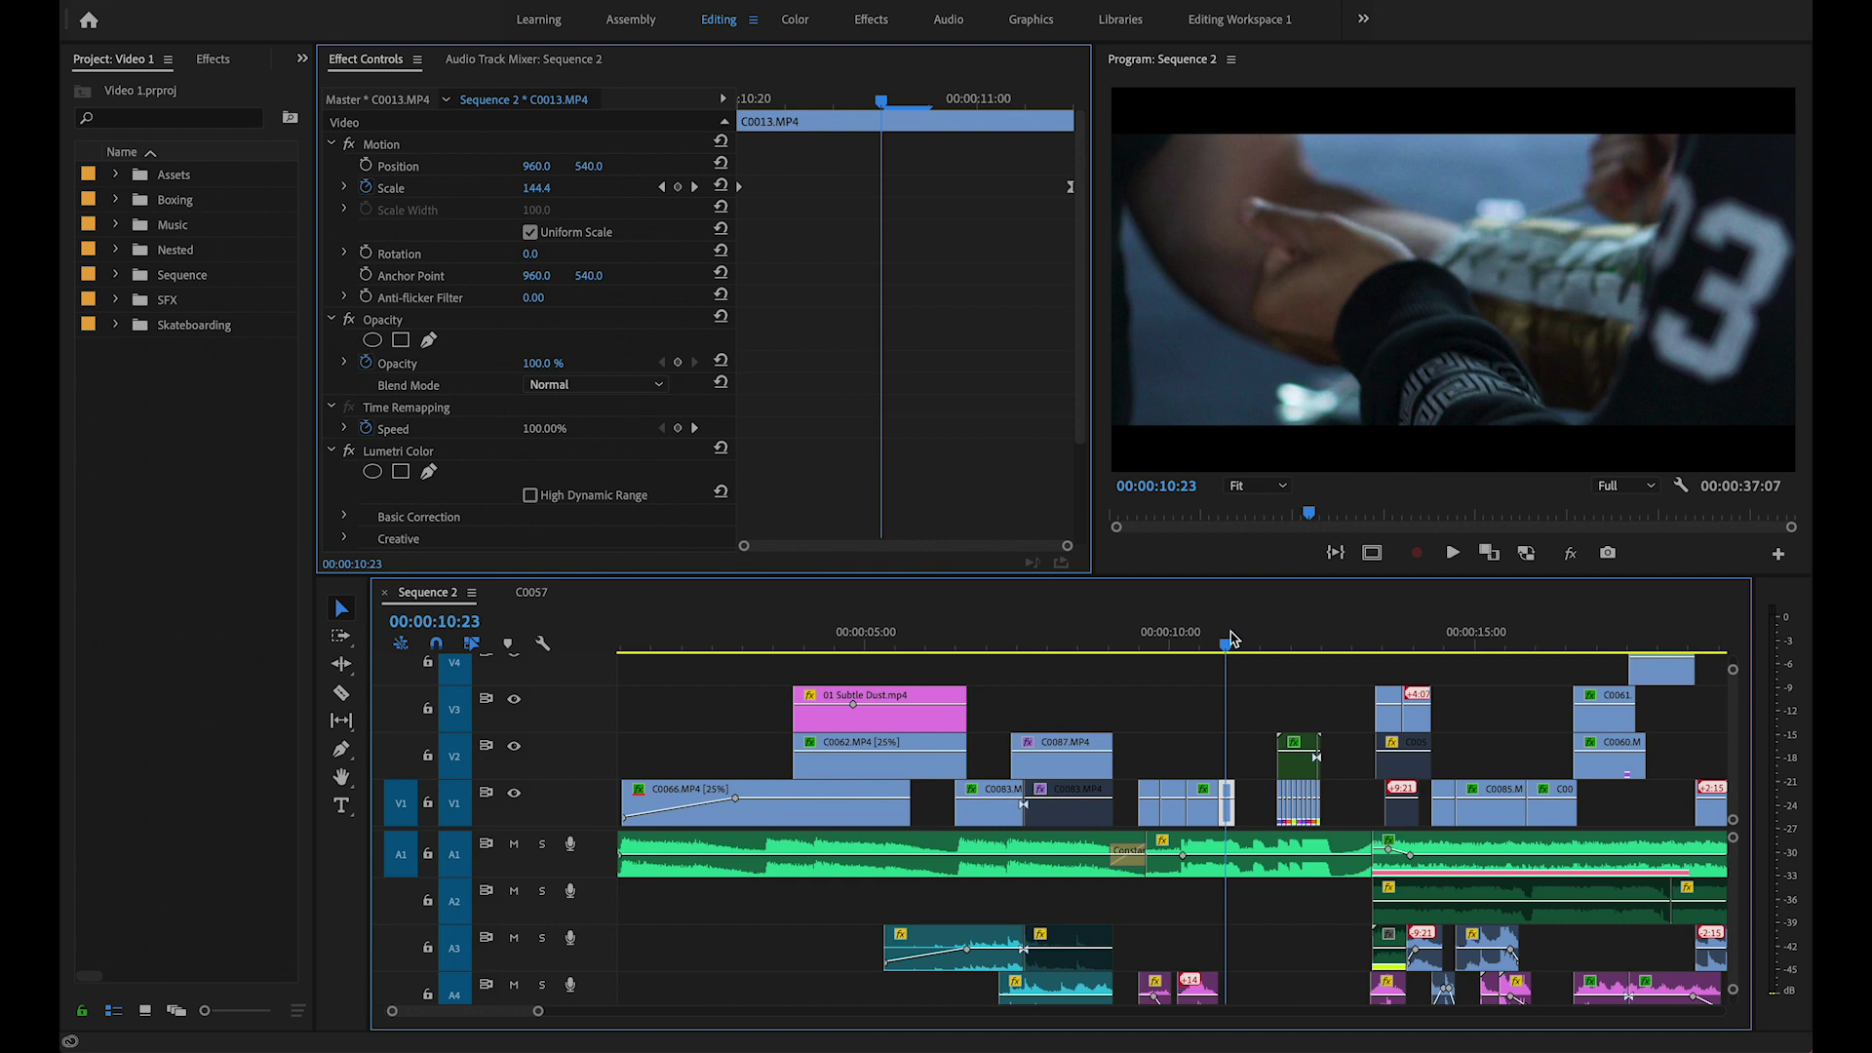
Open the original C0013.MP4 shot in an enlarged Source Monitor and play it for comparison with the edited version.
key(f)
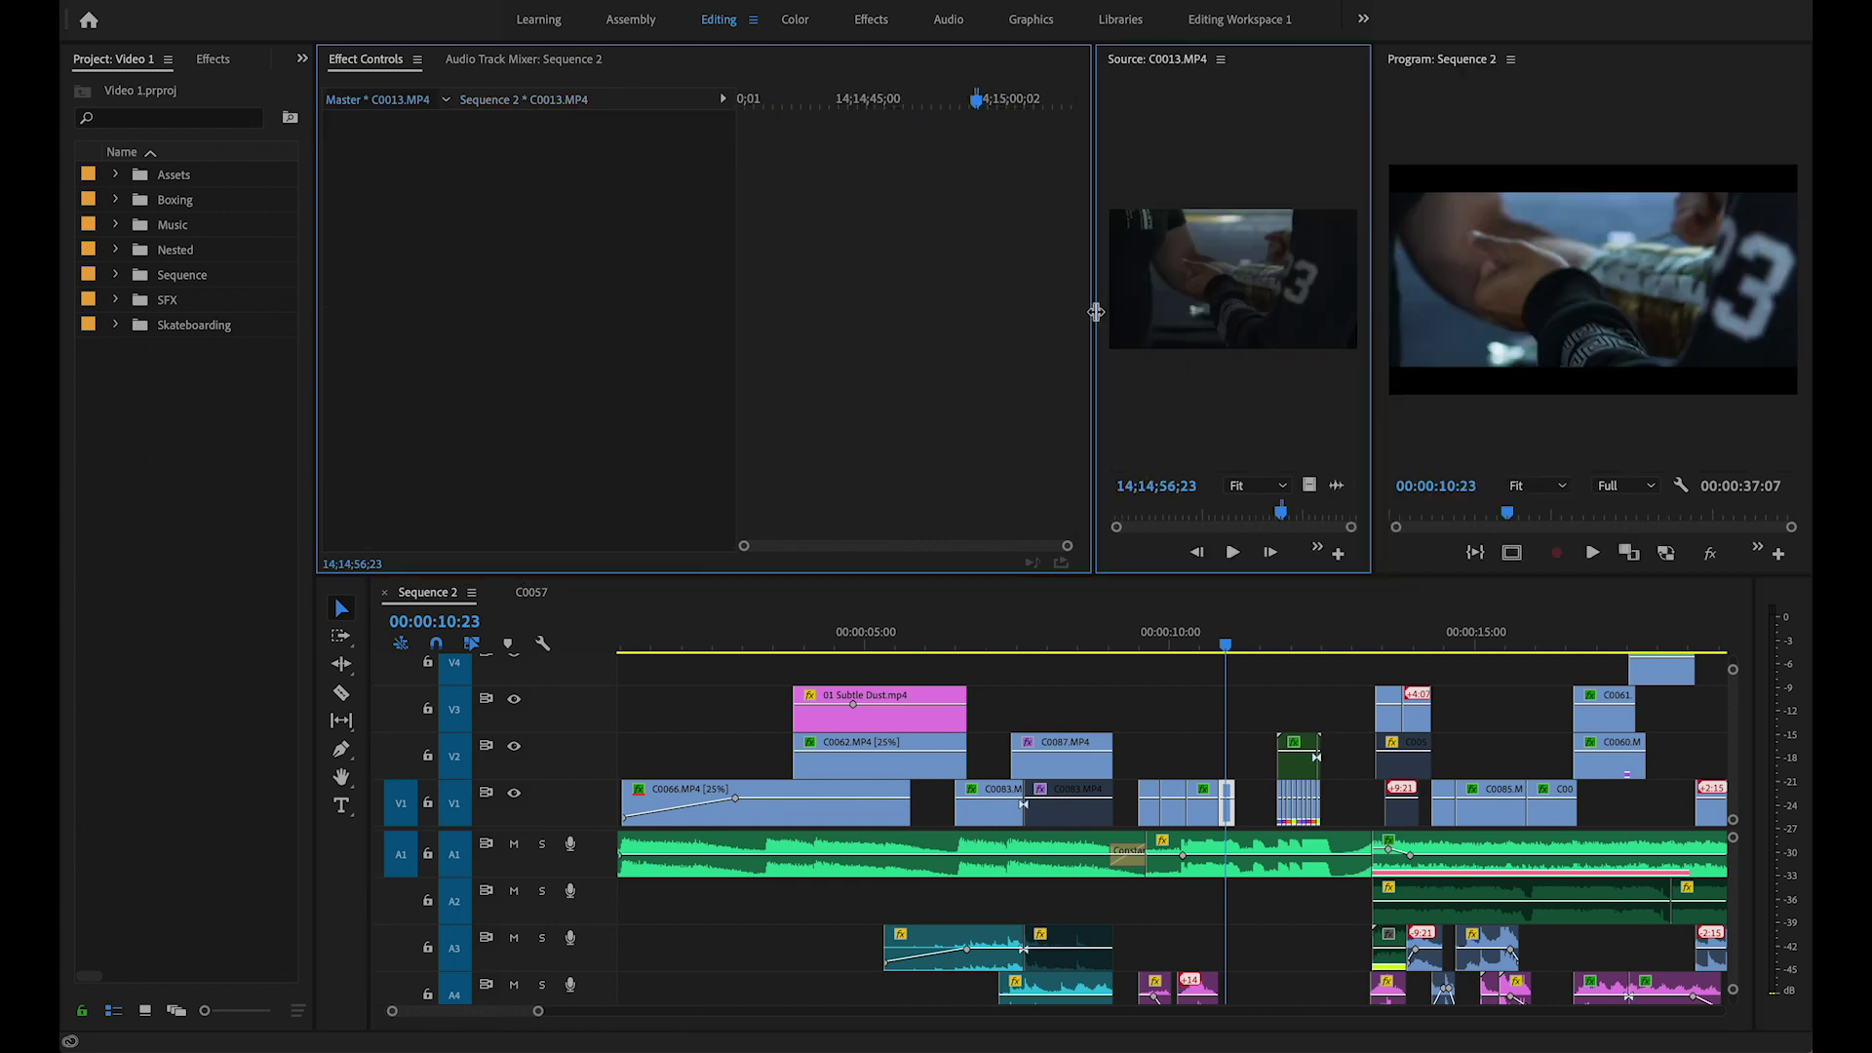
drag(1096, 311, 799, 311)
key(space)
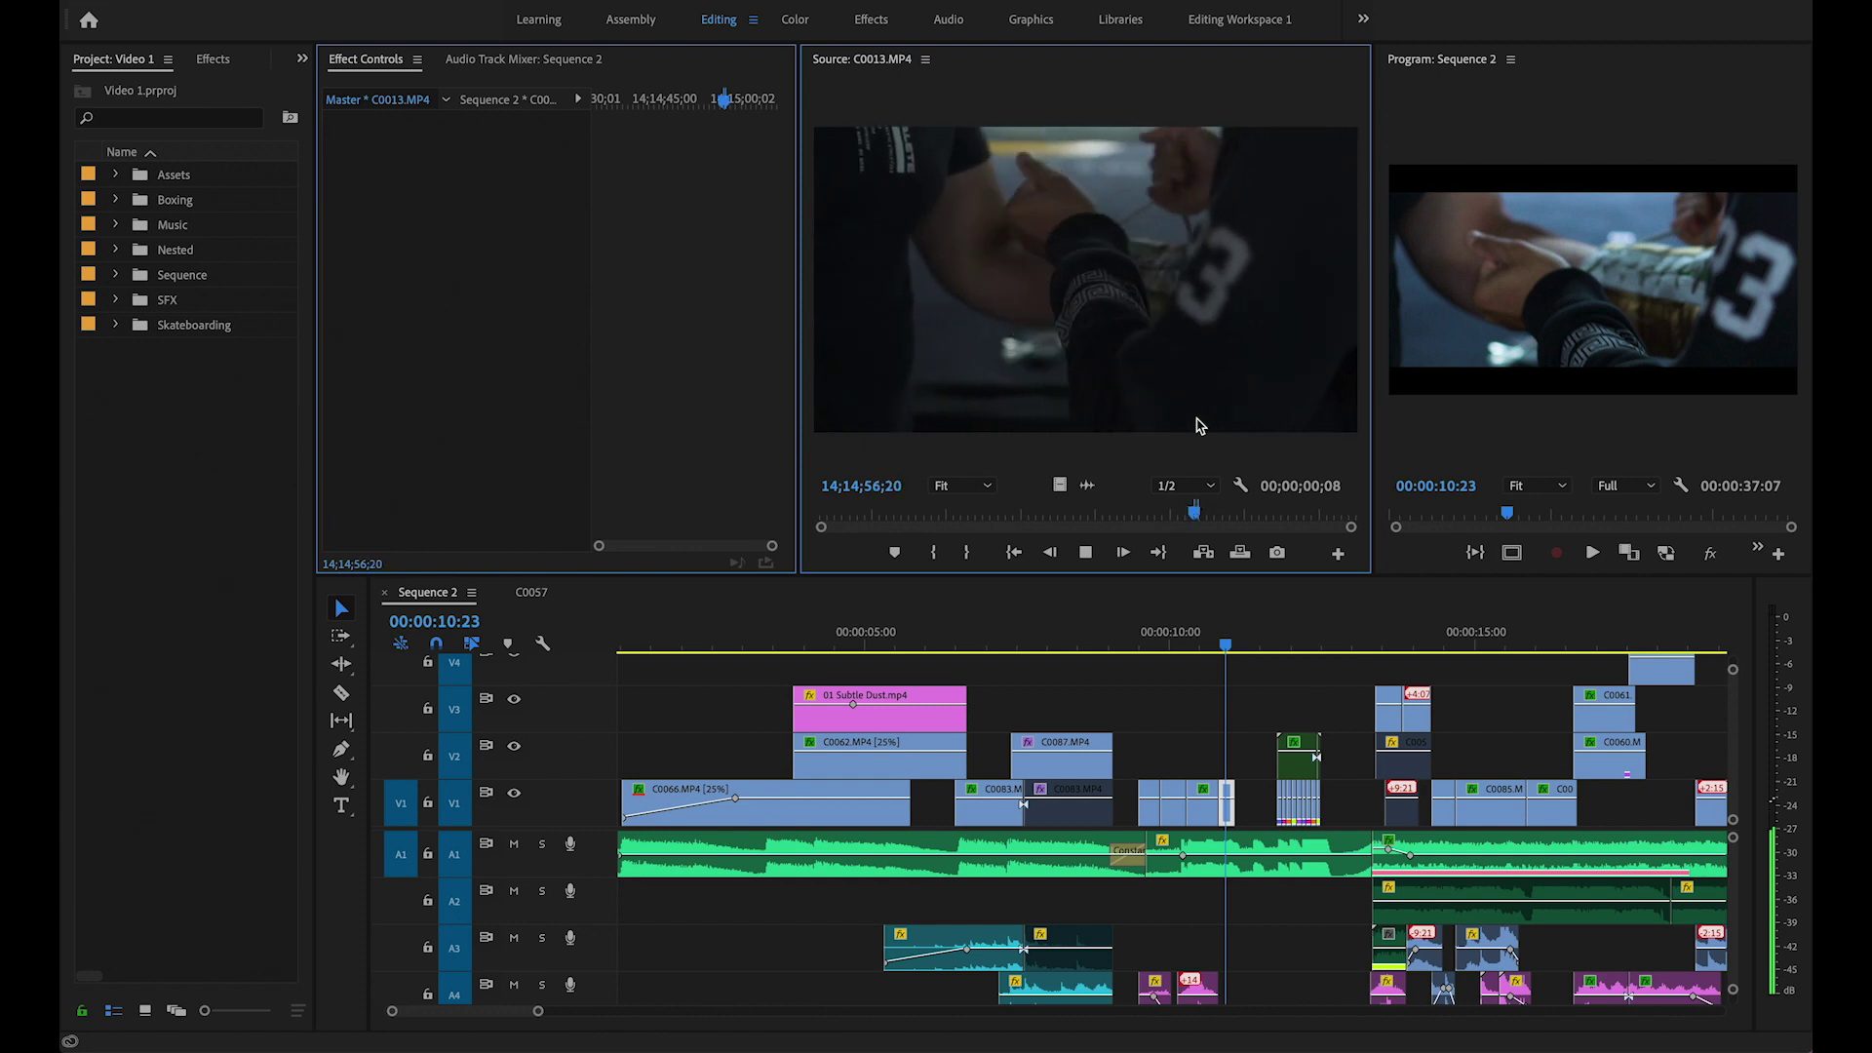
key(space)
Close the Source Monitor and restore the wide Effect Controls area.
click(885, 65)
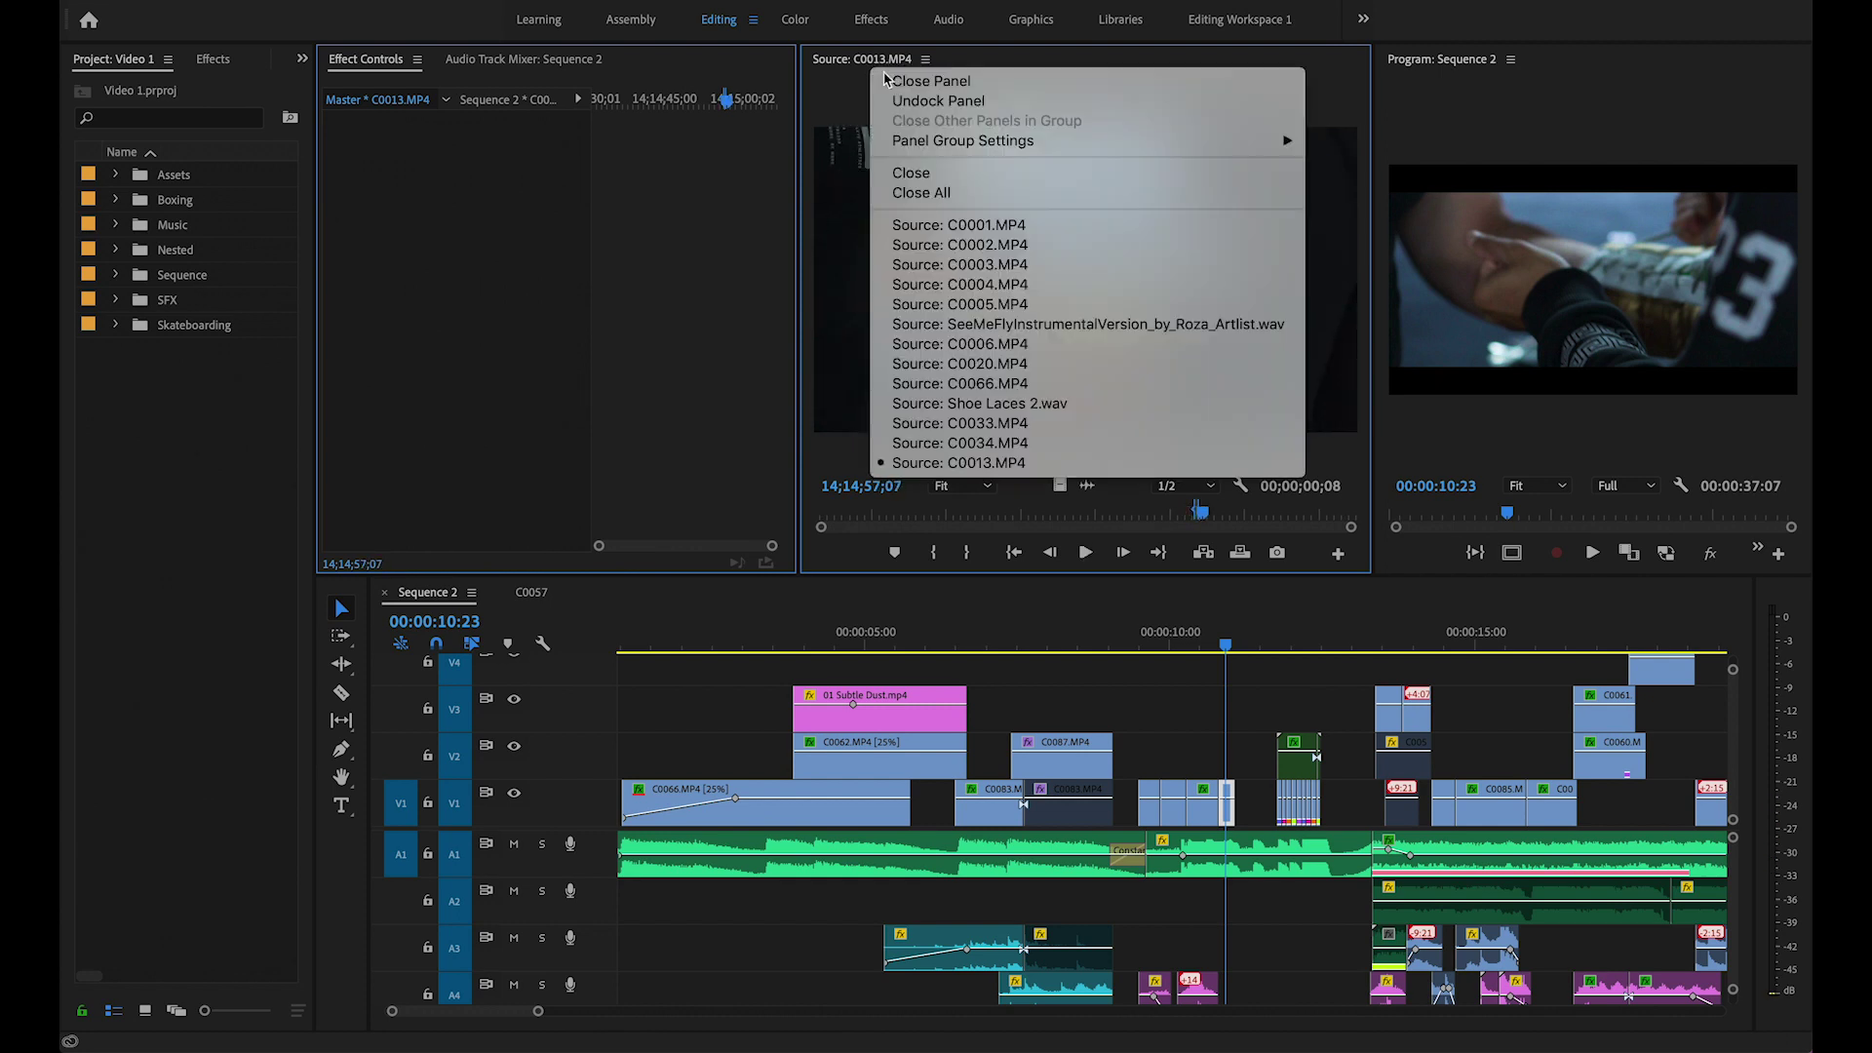
click(907, 71)
drag(802, 191, 1099, 191)
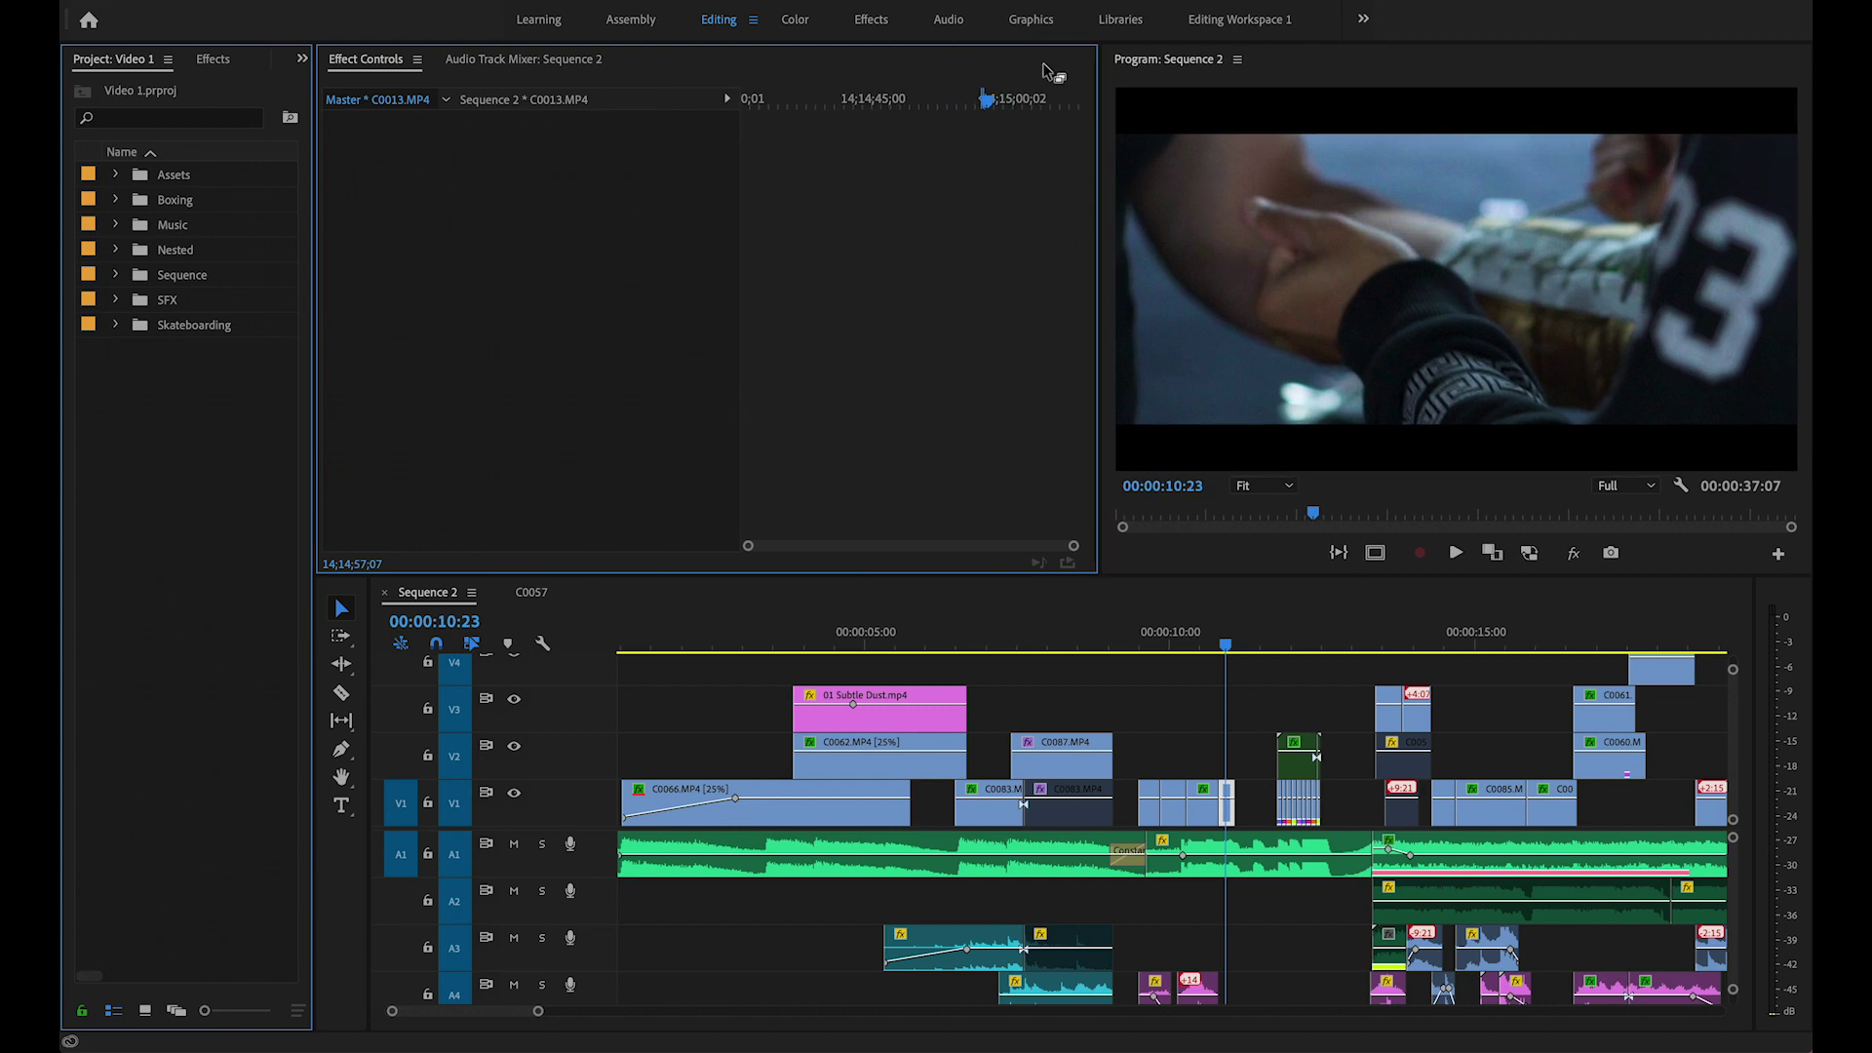
Zoom in on the timeline and step through the C0013.MP4 shot between 00:00:10:20 and 00:00:10:24.
click(1223, 648)
key(equal)
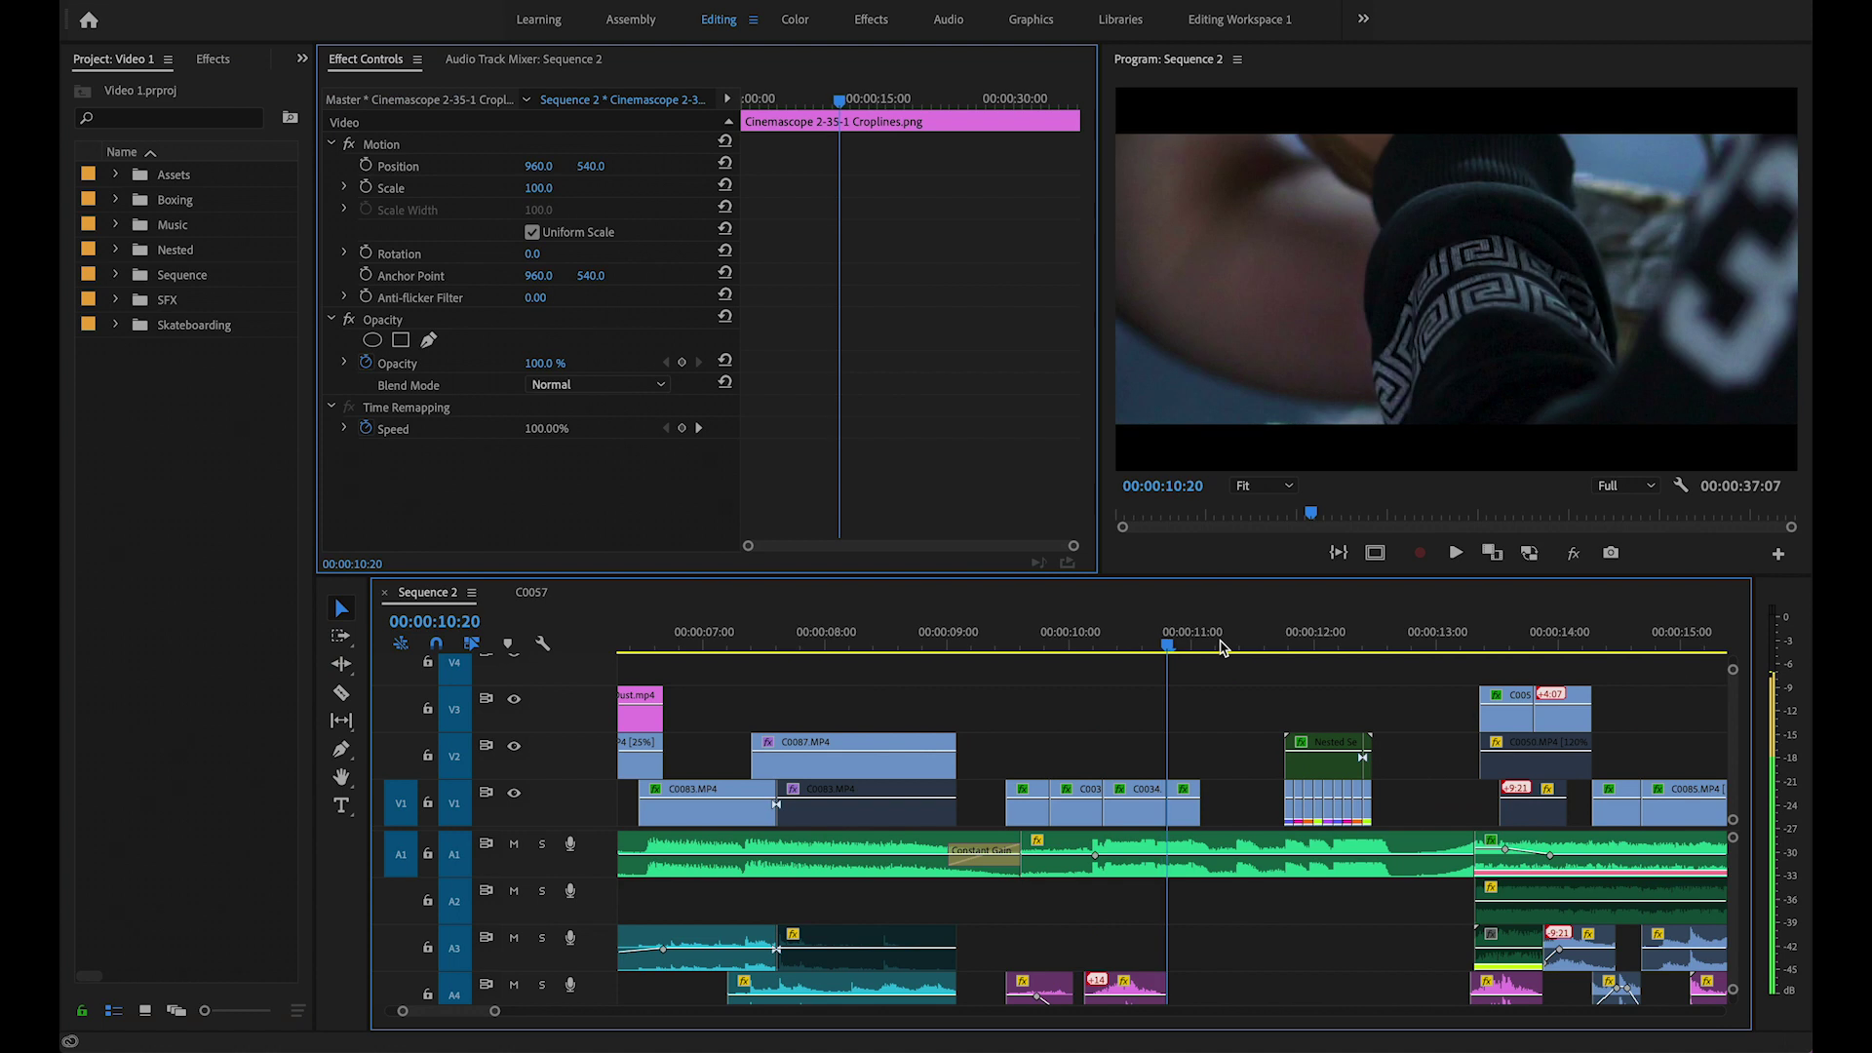
key(Right)
key(Right)
key(Right)
key(Right)
key(Right)
key(Right)
key(Right)
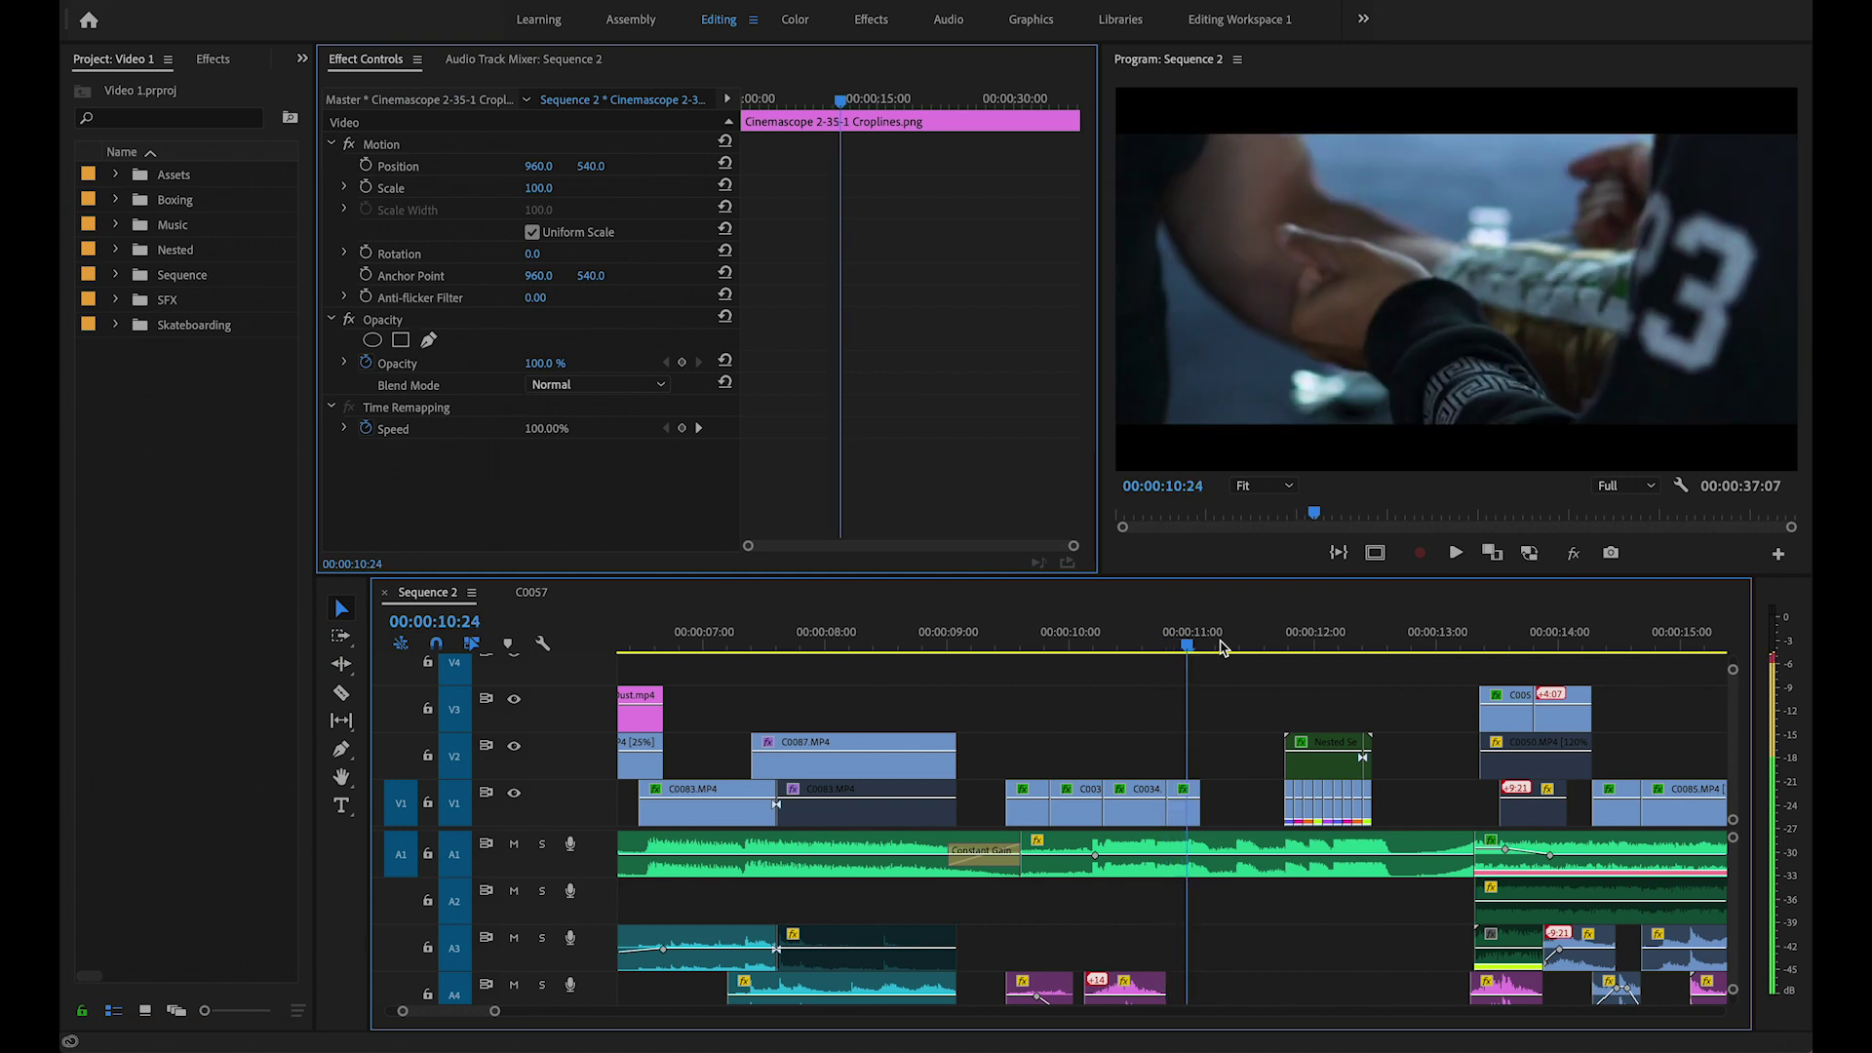
key(Left)
key(Left)
drag(1146, 652, 1204, 639)
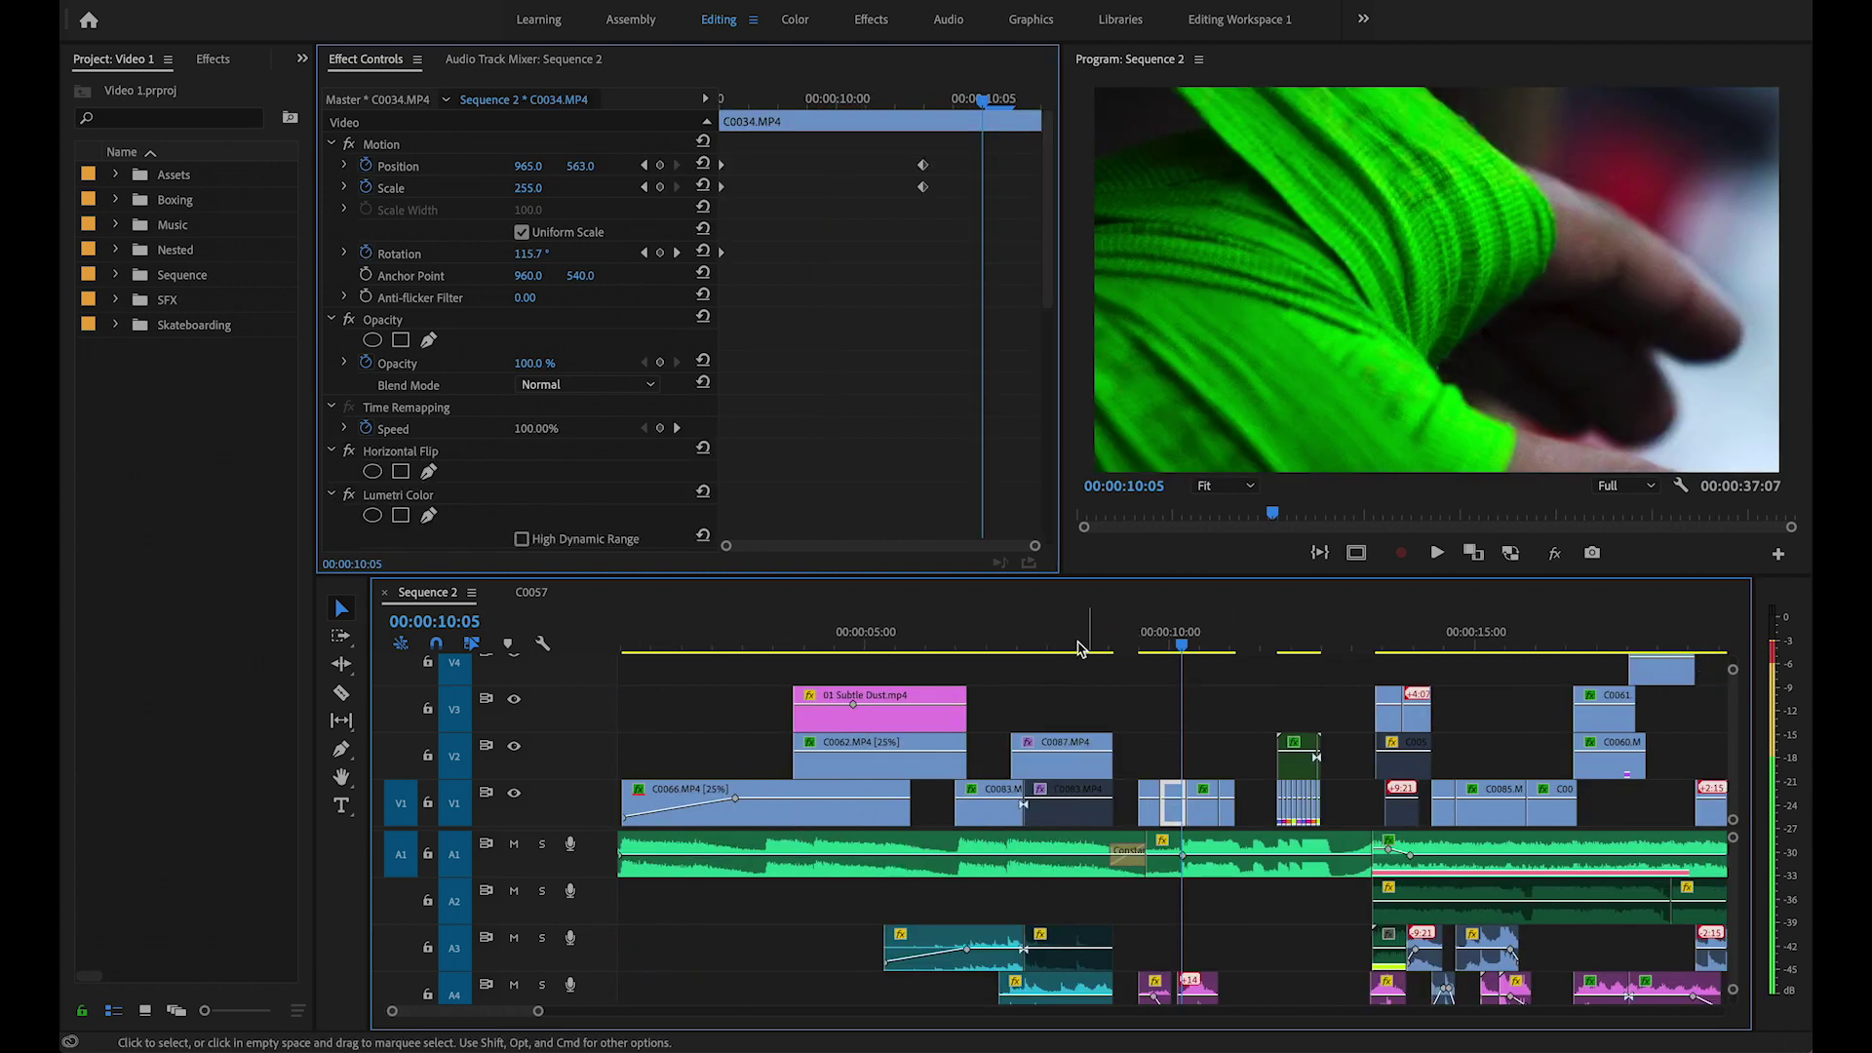
Enable the Cinemascope 2-35-1 Croplines.png clip on track V6.
scroll(979, 697, up, 2)
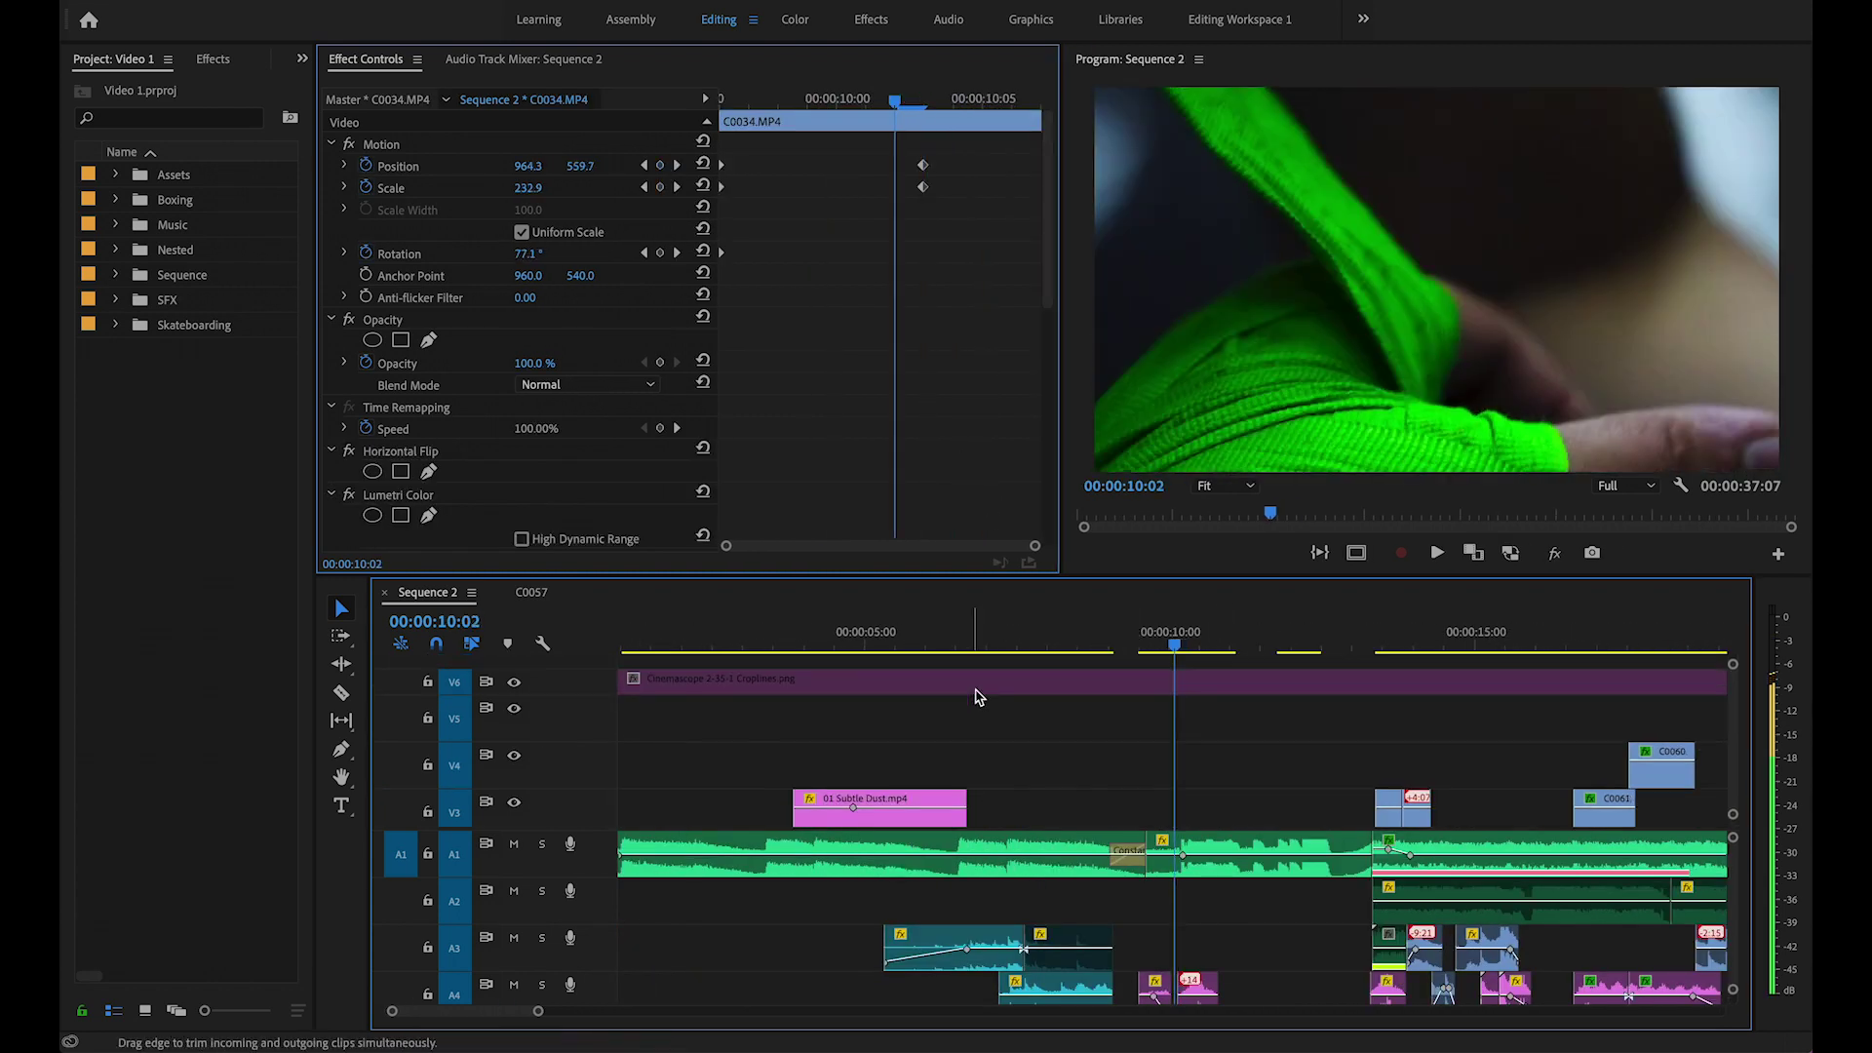
click(1119, 690)
key(shift+e)
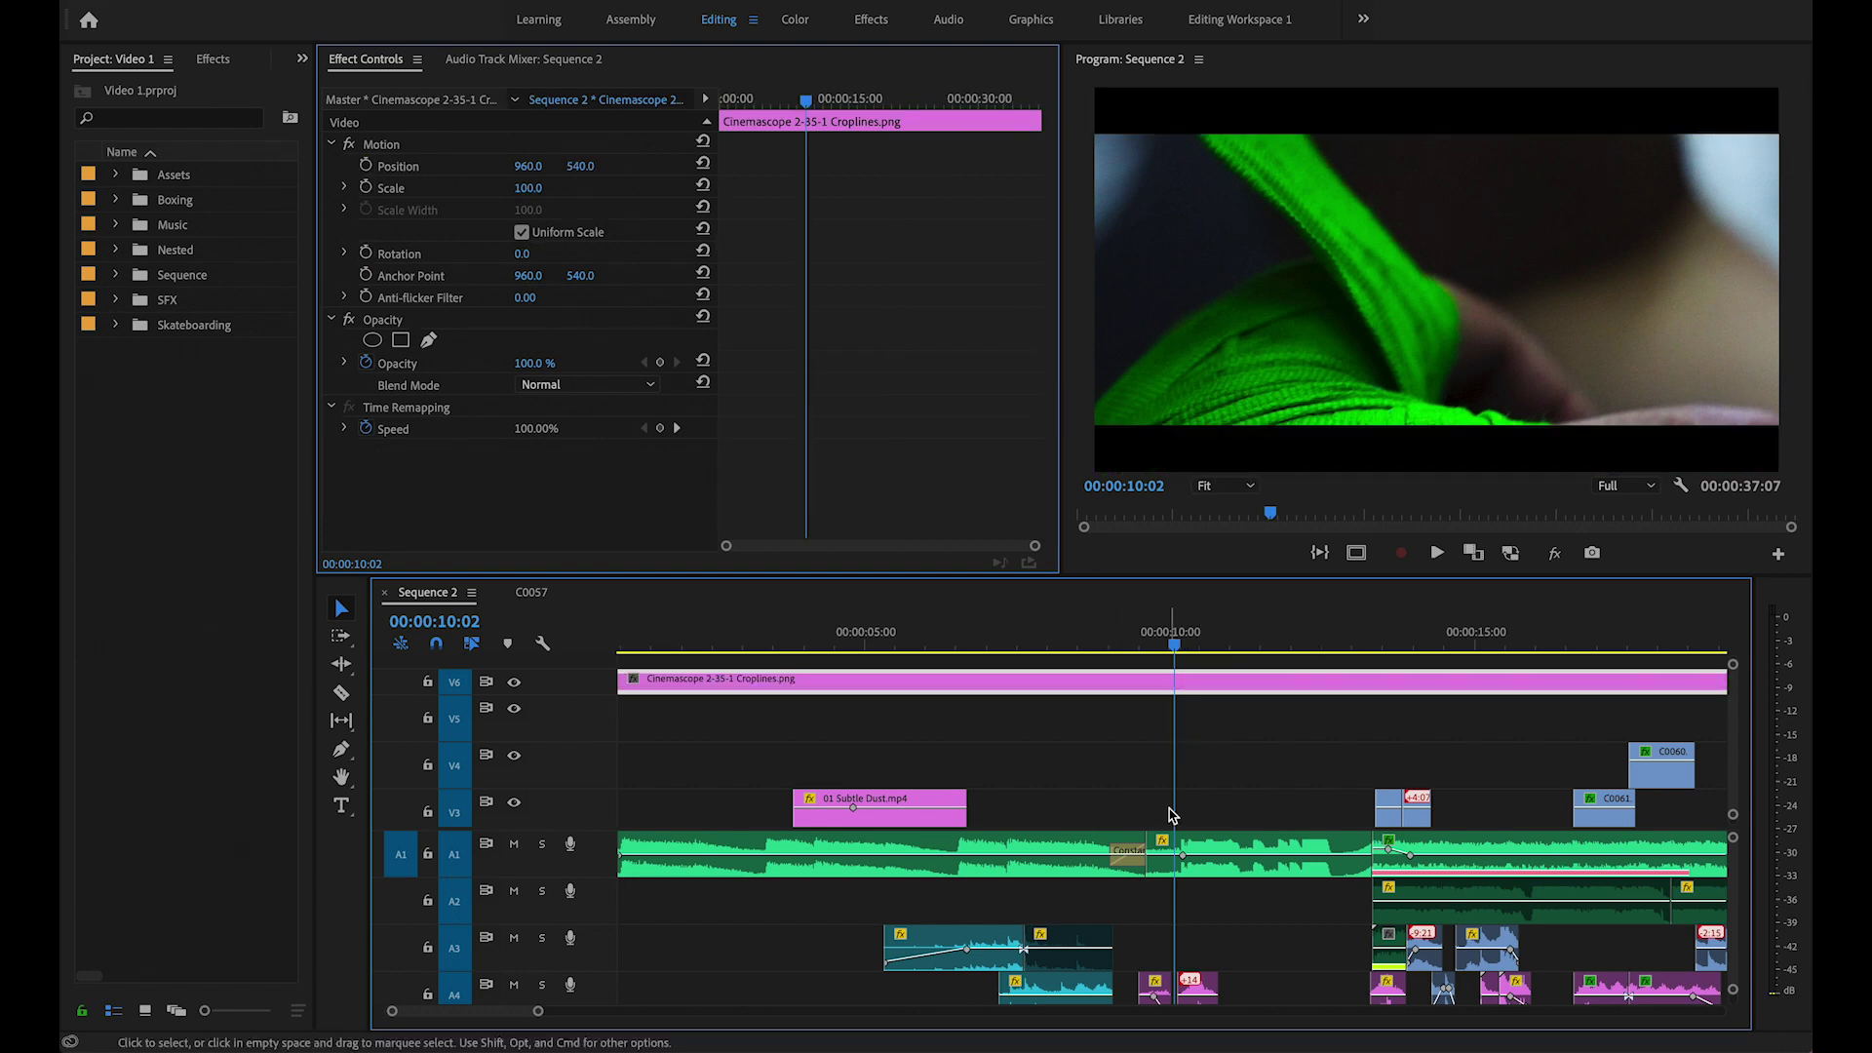
Step frame by frame around 00:00:10:02 and back to 00:00:09:23 to review the rotating green hand-wrap shot.
scroll(1174, 815, down, 2)
key(Right)
key(Right)
key(Left)
key(Left)
key(Left)
key(Left)
key(Left)
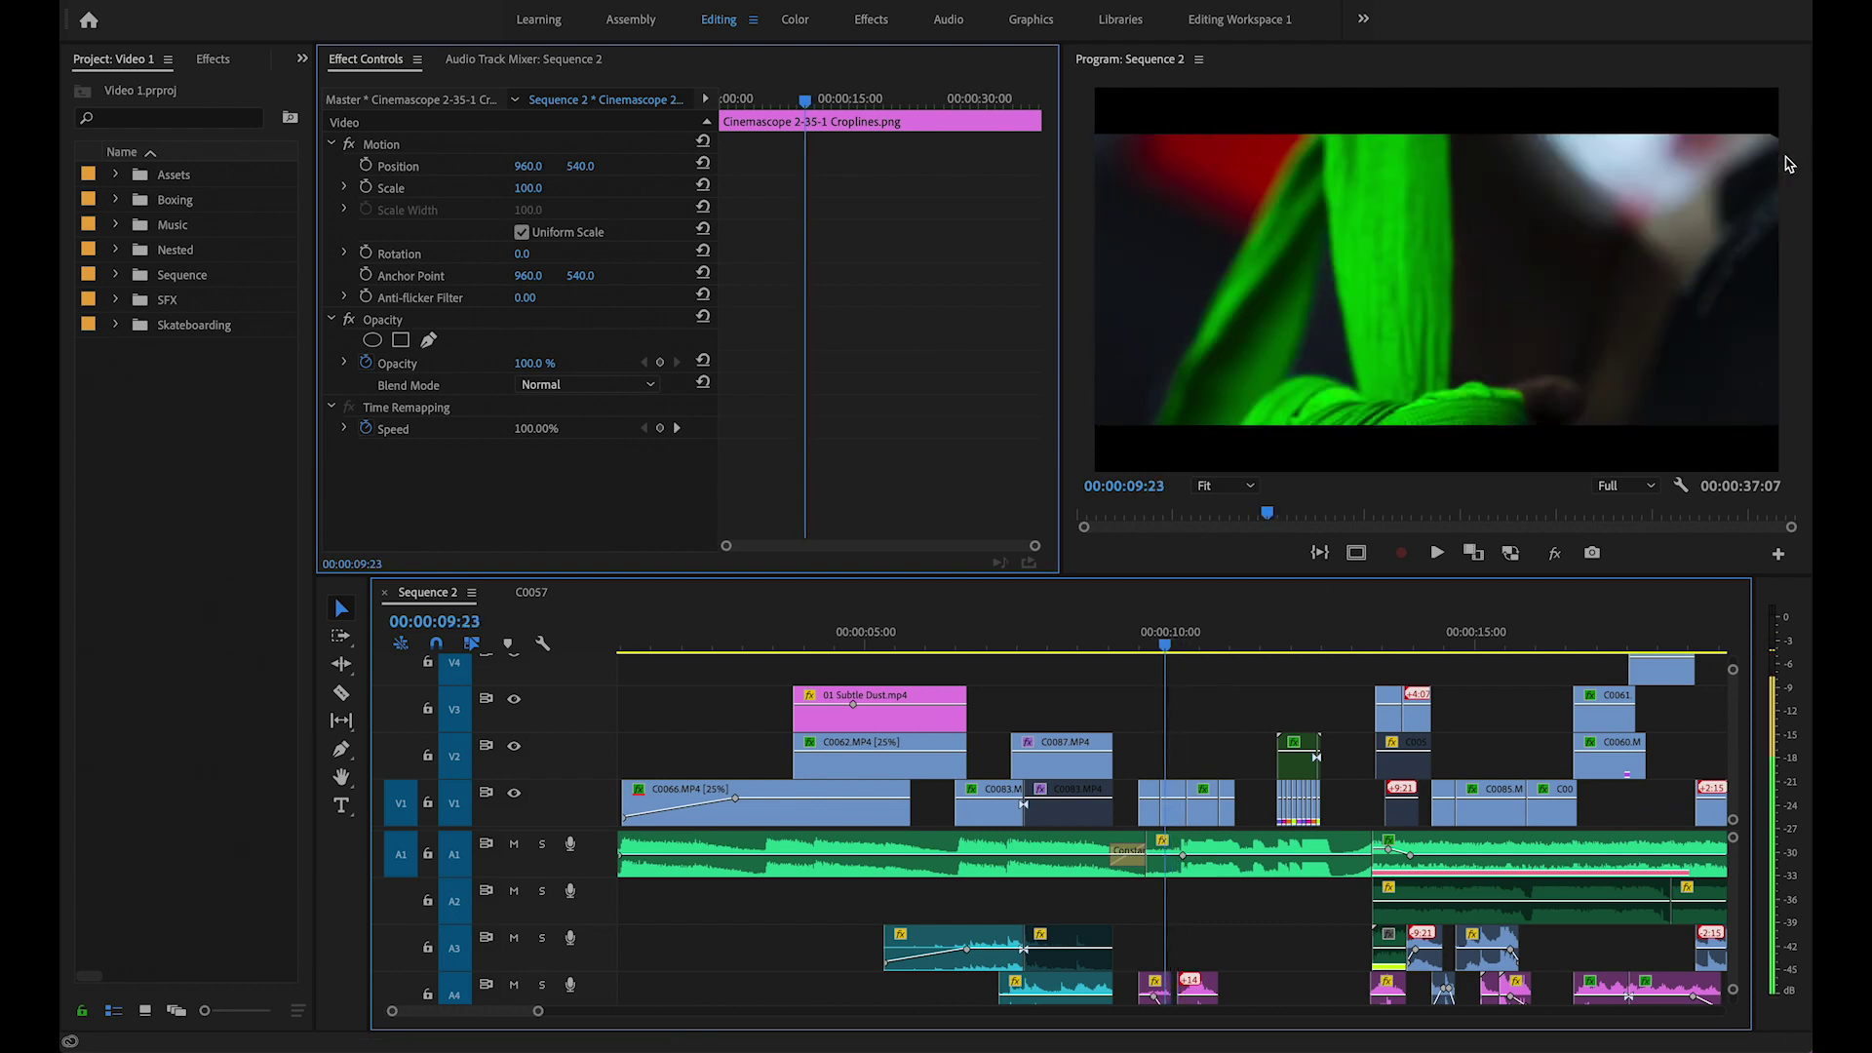
key(Right)
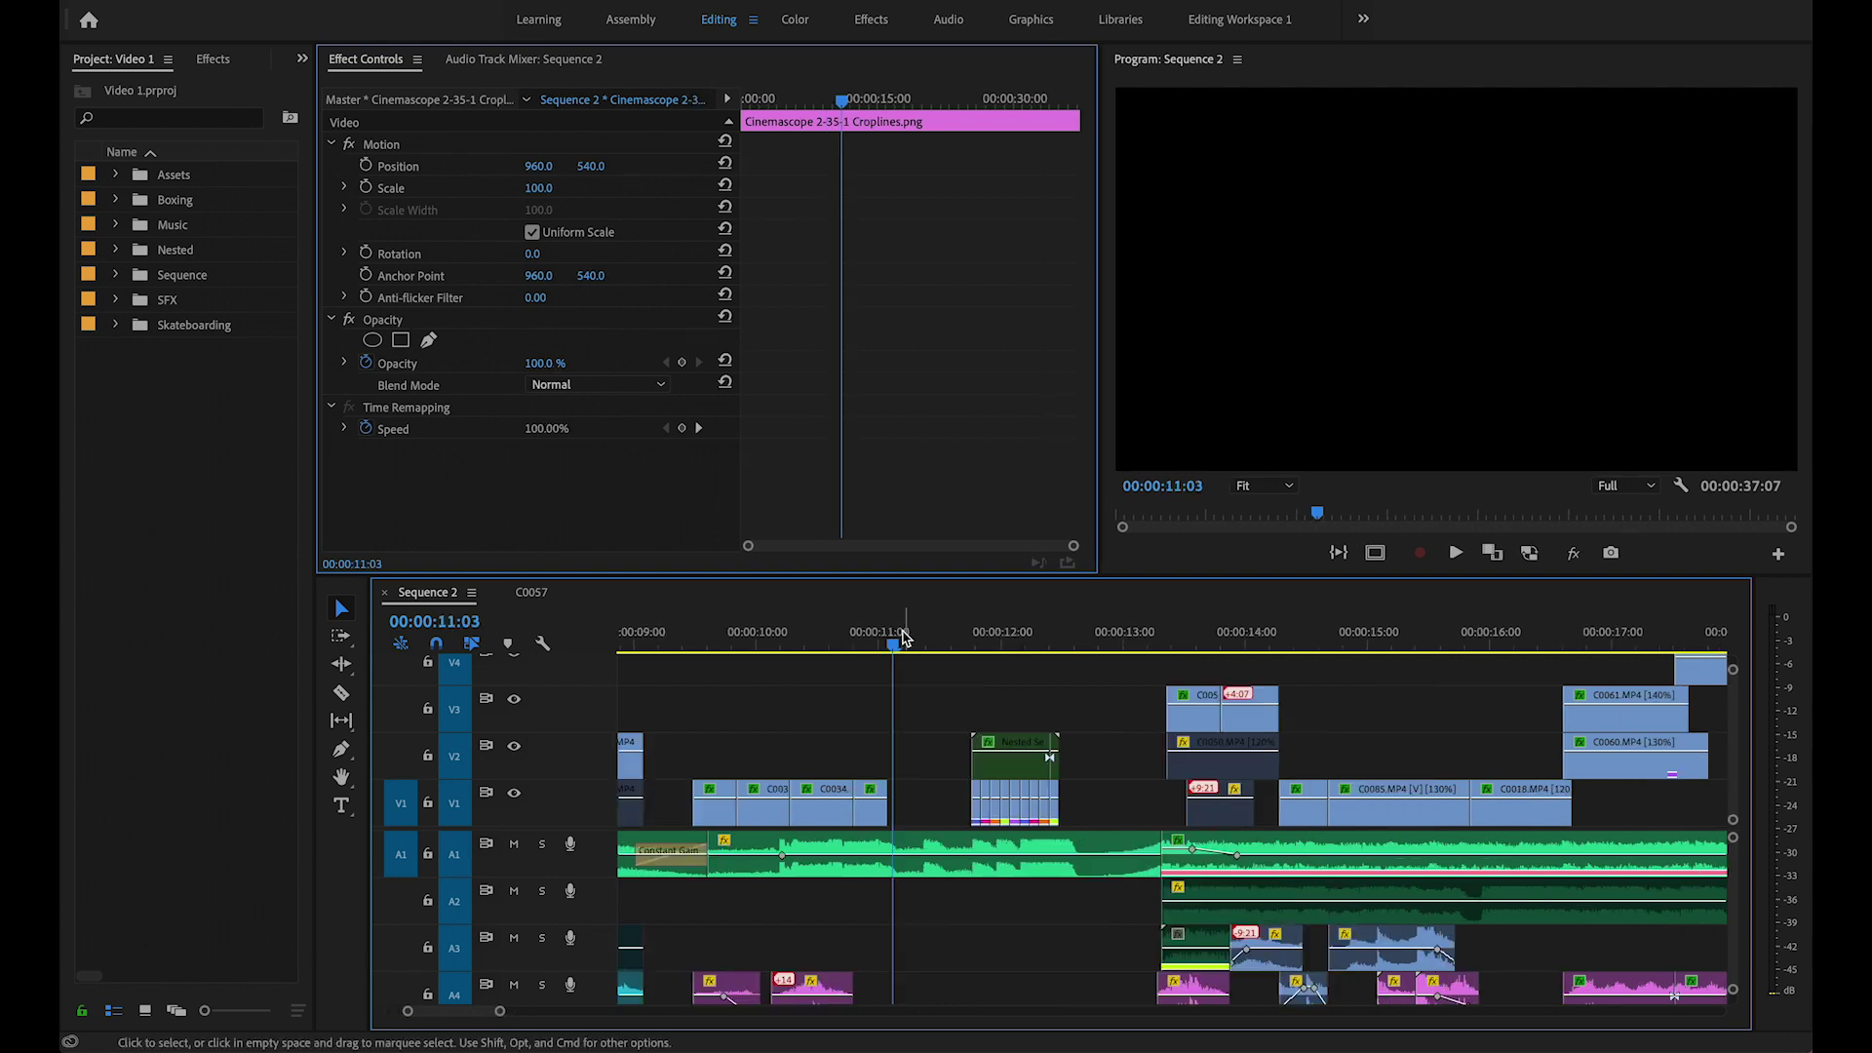
Look over the tracks around the black gap at 00:00:11:16 and save the project.
scroll(1001, 916, down, 2)
scroll(1002, 917, up, 2)
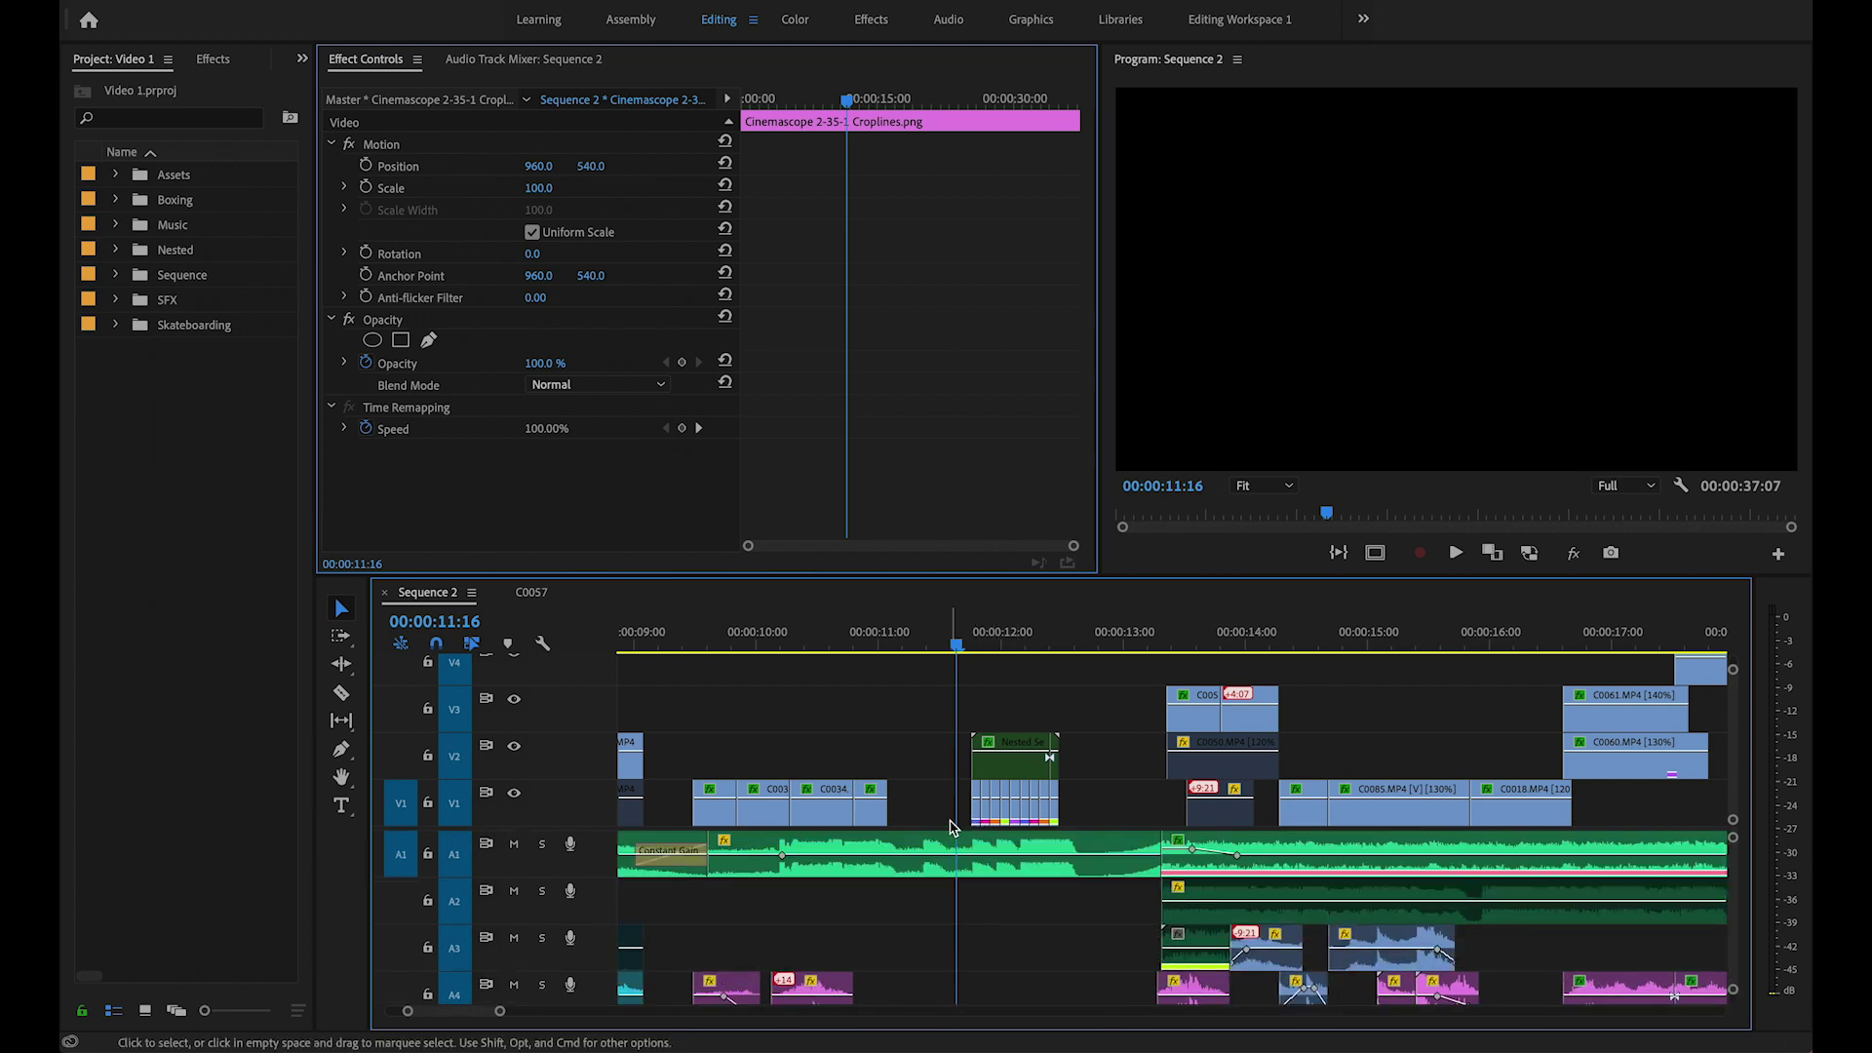
key(super+s)
Move the playhead to 00:00:12:23 and open the 21 Sharp.wav sound effect from track A6 in the Source Monitor.
scroll(999, 891, down, 1)
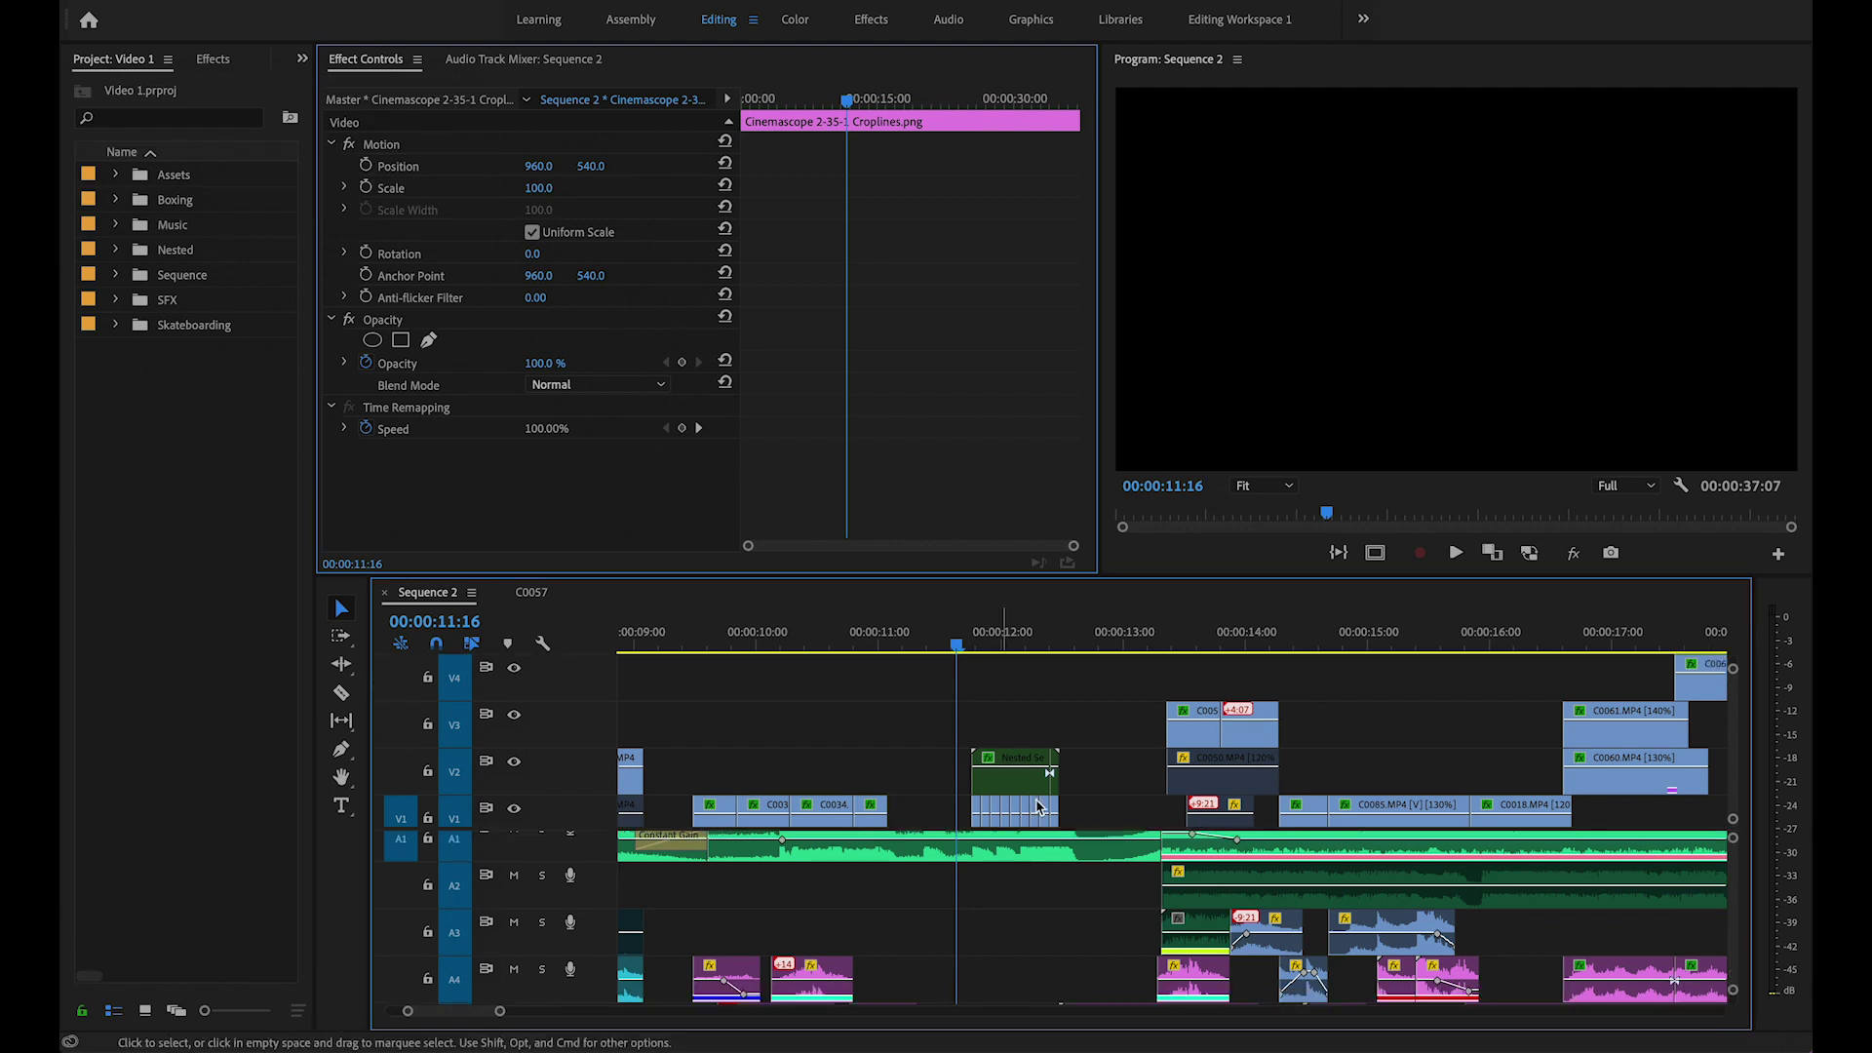
drag(1122, 634, 1161, 637)
drag(1186, 639, 1113, 636)
scroll(992, 933, down, 2)
scroll(995, 936, down, 3)
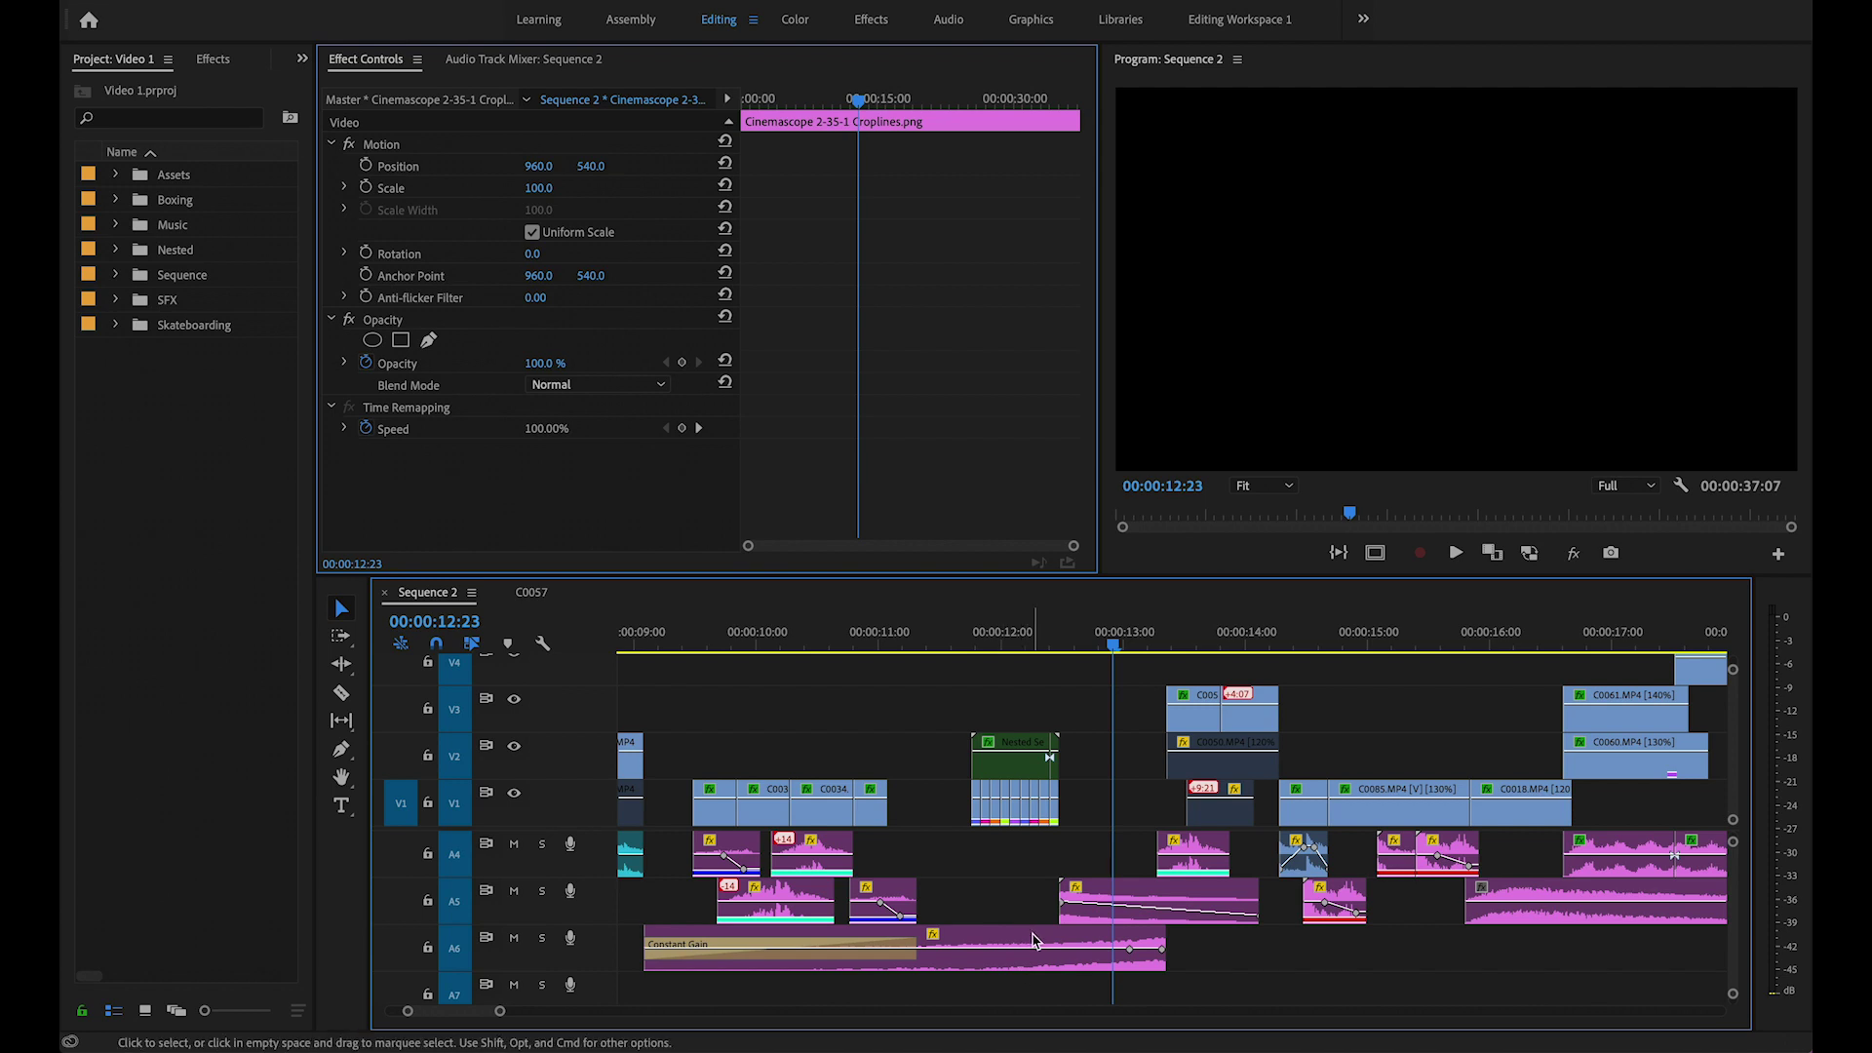
double_click(1026, 961)
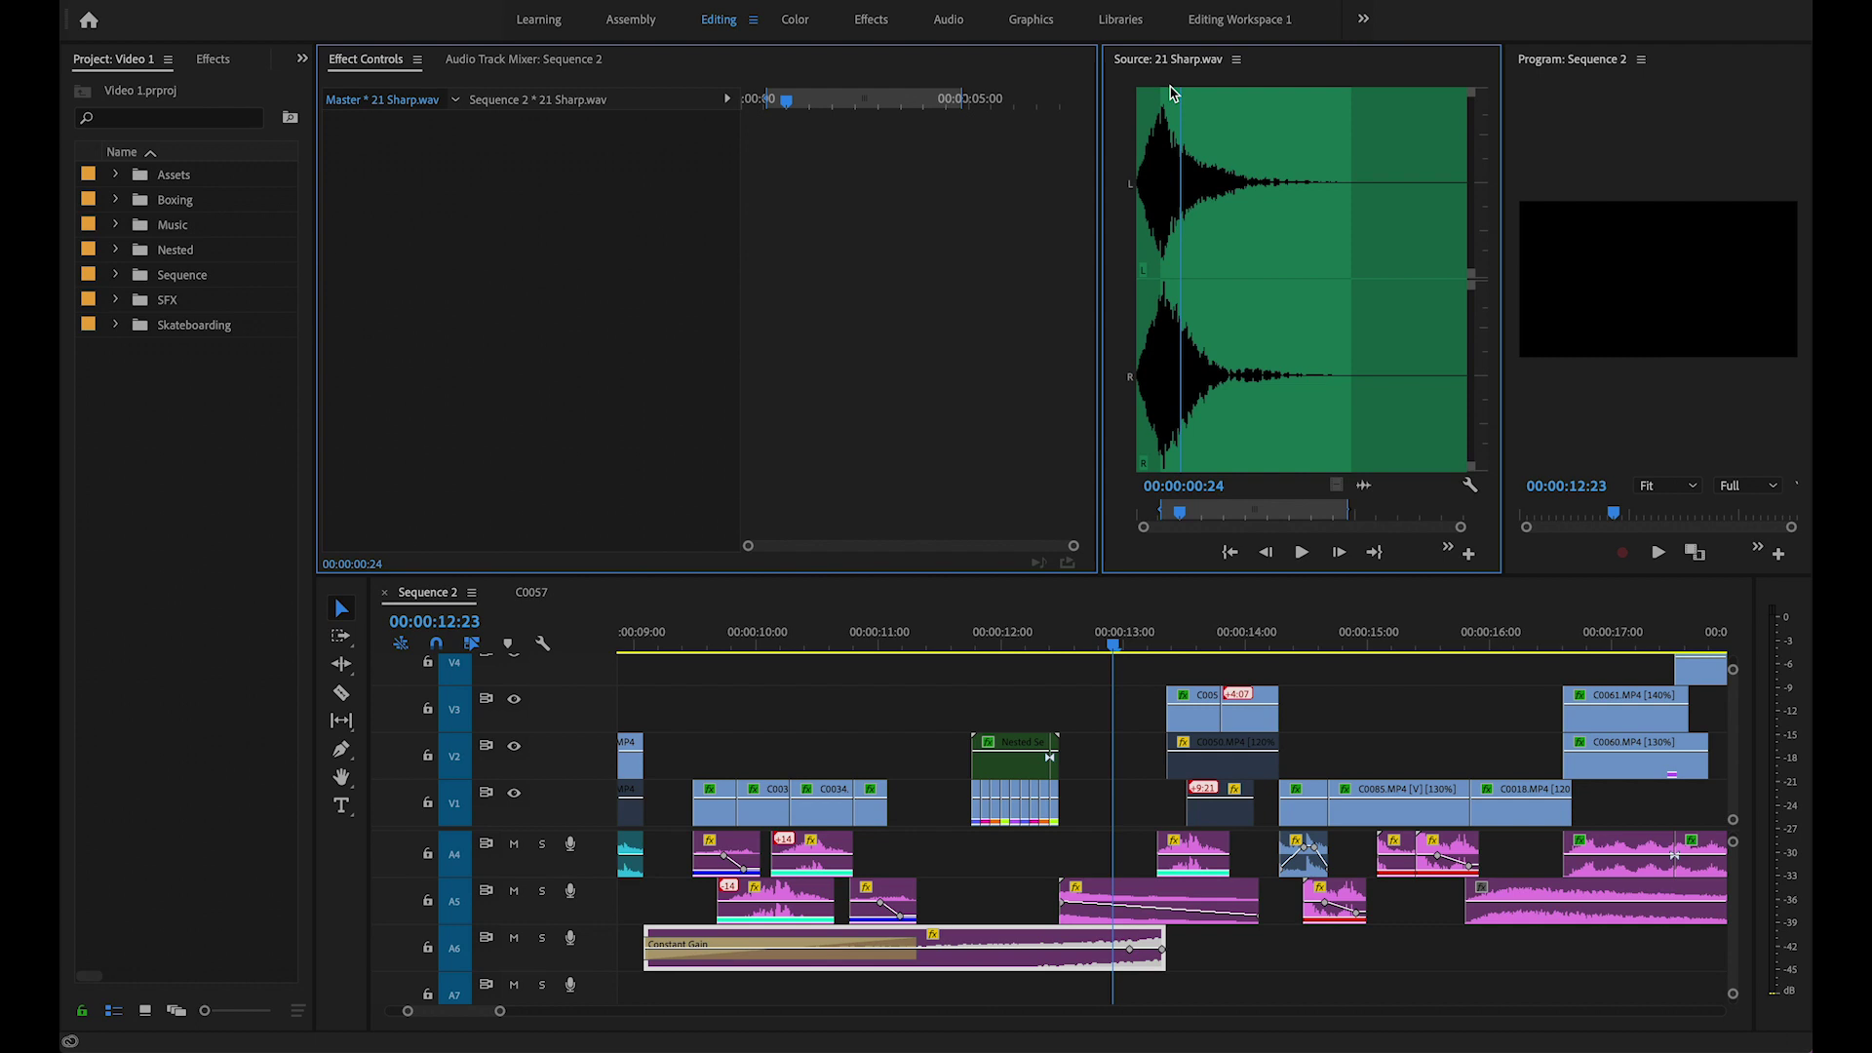
Open the Boxing Bell.wav sound effect from track A5 in the Source Monitor, then close that monitor.
click(1103, 899)
double_click(1103, 898)
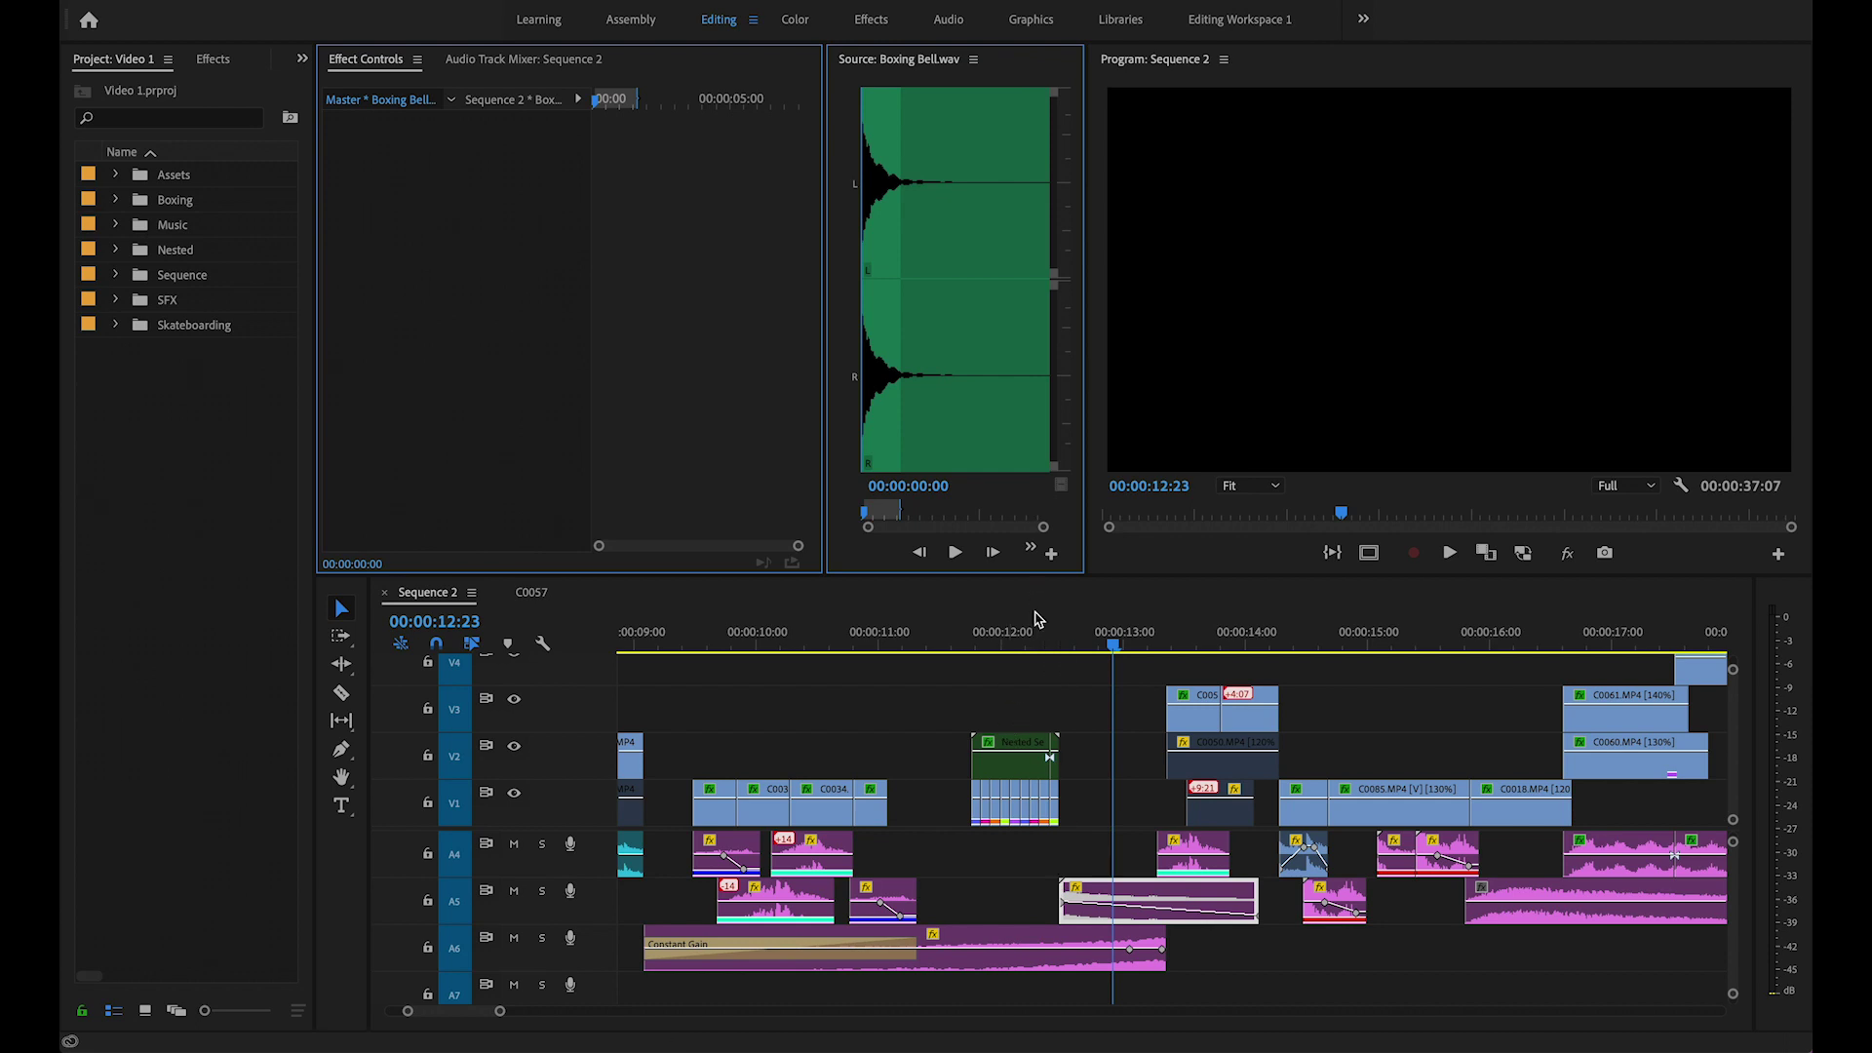
right_click(875, 59)
click(883, 68)
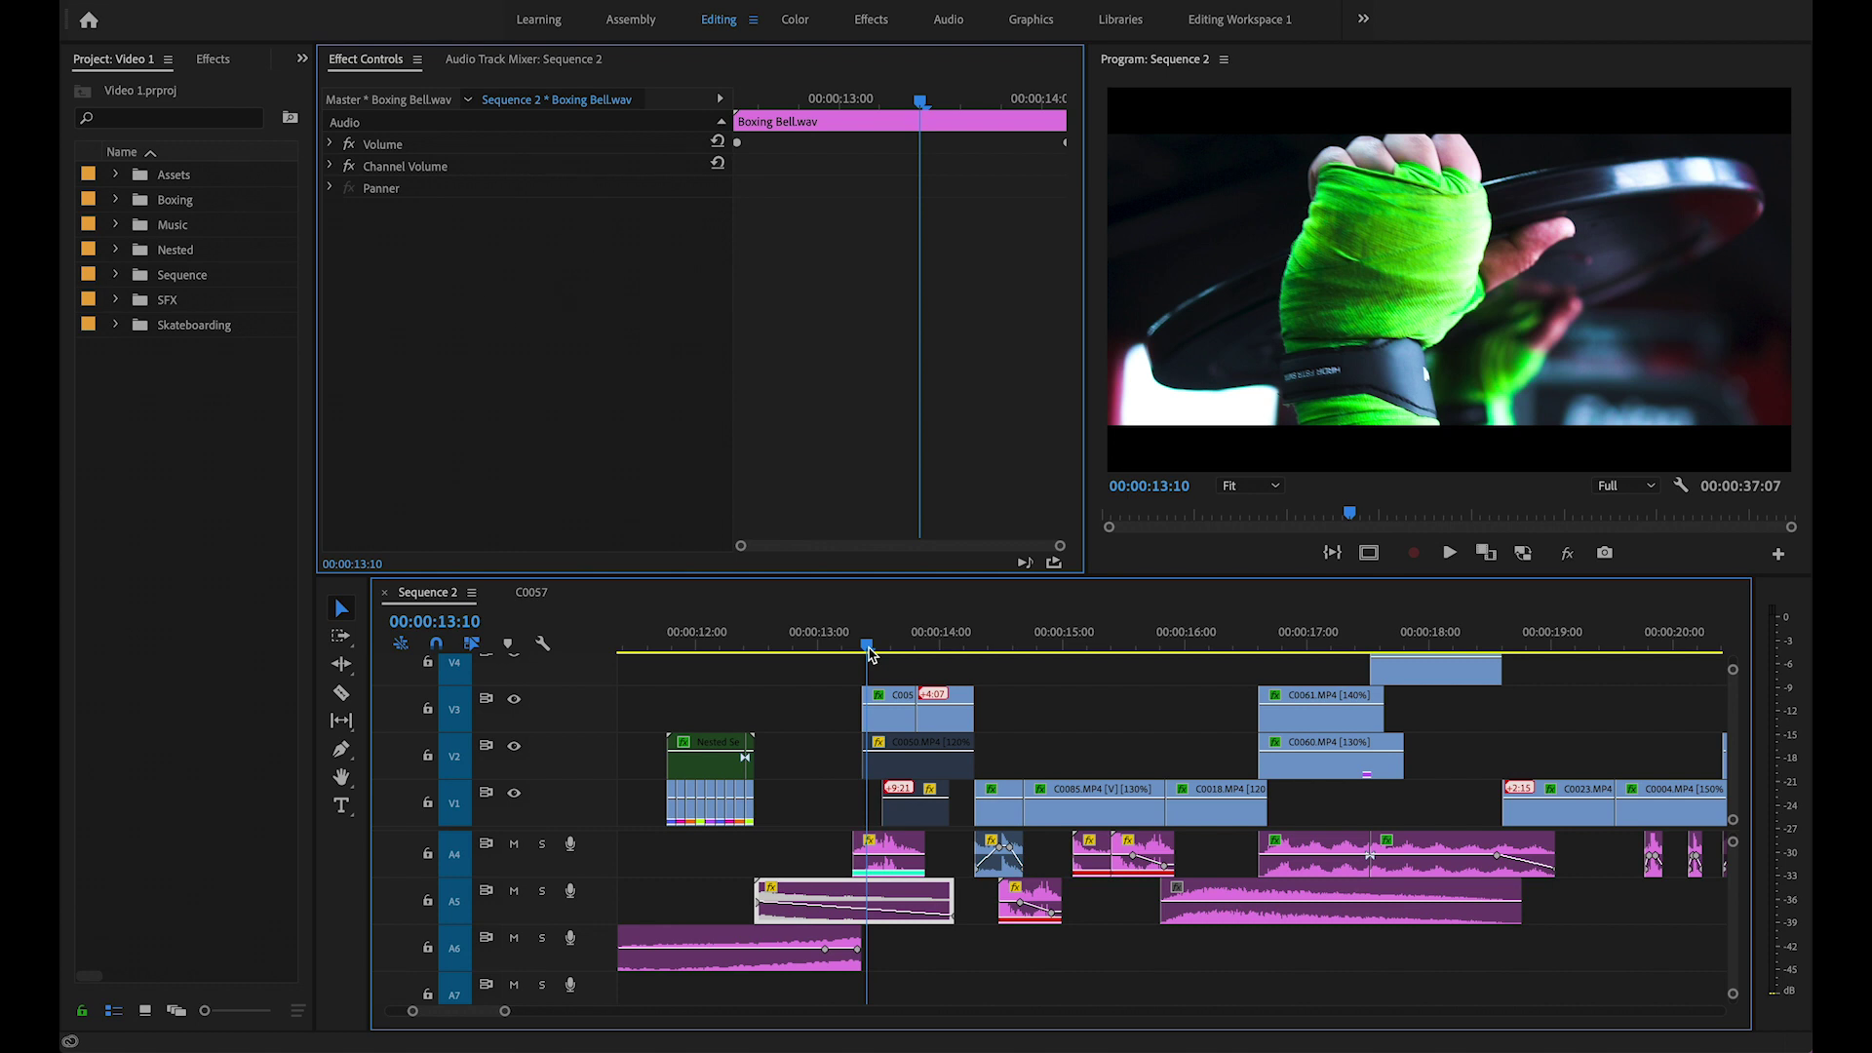
Scrub from 00:00:13:10 to 00:00:13:22 and briefly select the C0050.MP4 and C0048.MP4 clips on V3 to point them out.
mouse_move(867, 652)
mouse_down()
mouse_move(1119, 651)
mouse_move(820, 651)
mouse_move(865, 651)
mouse_move(869, 670)
mouse_up()
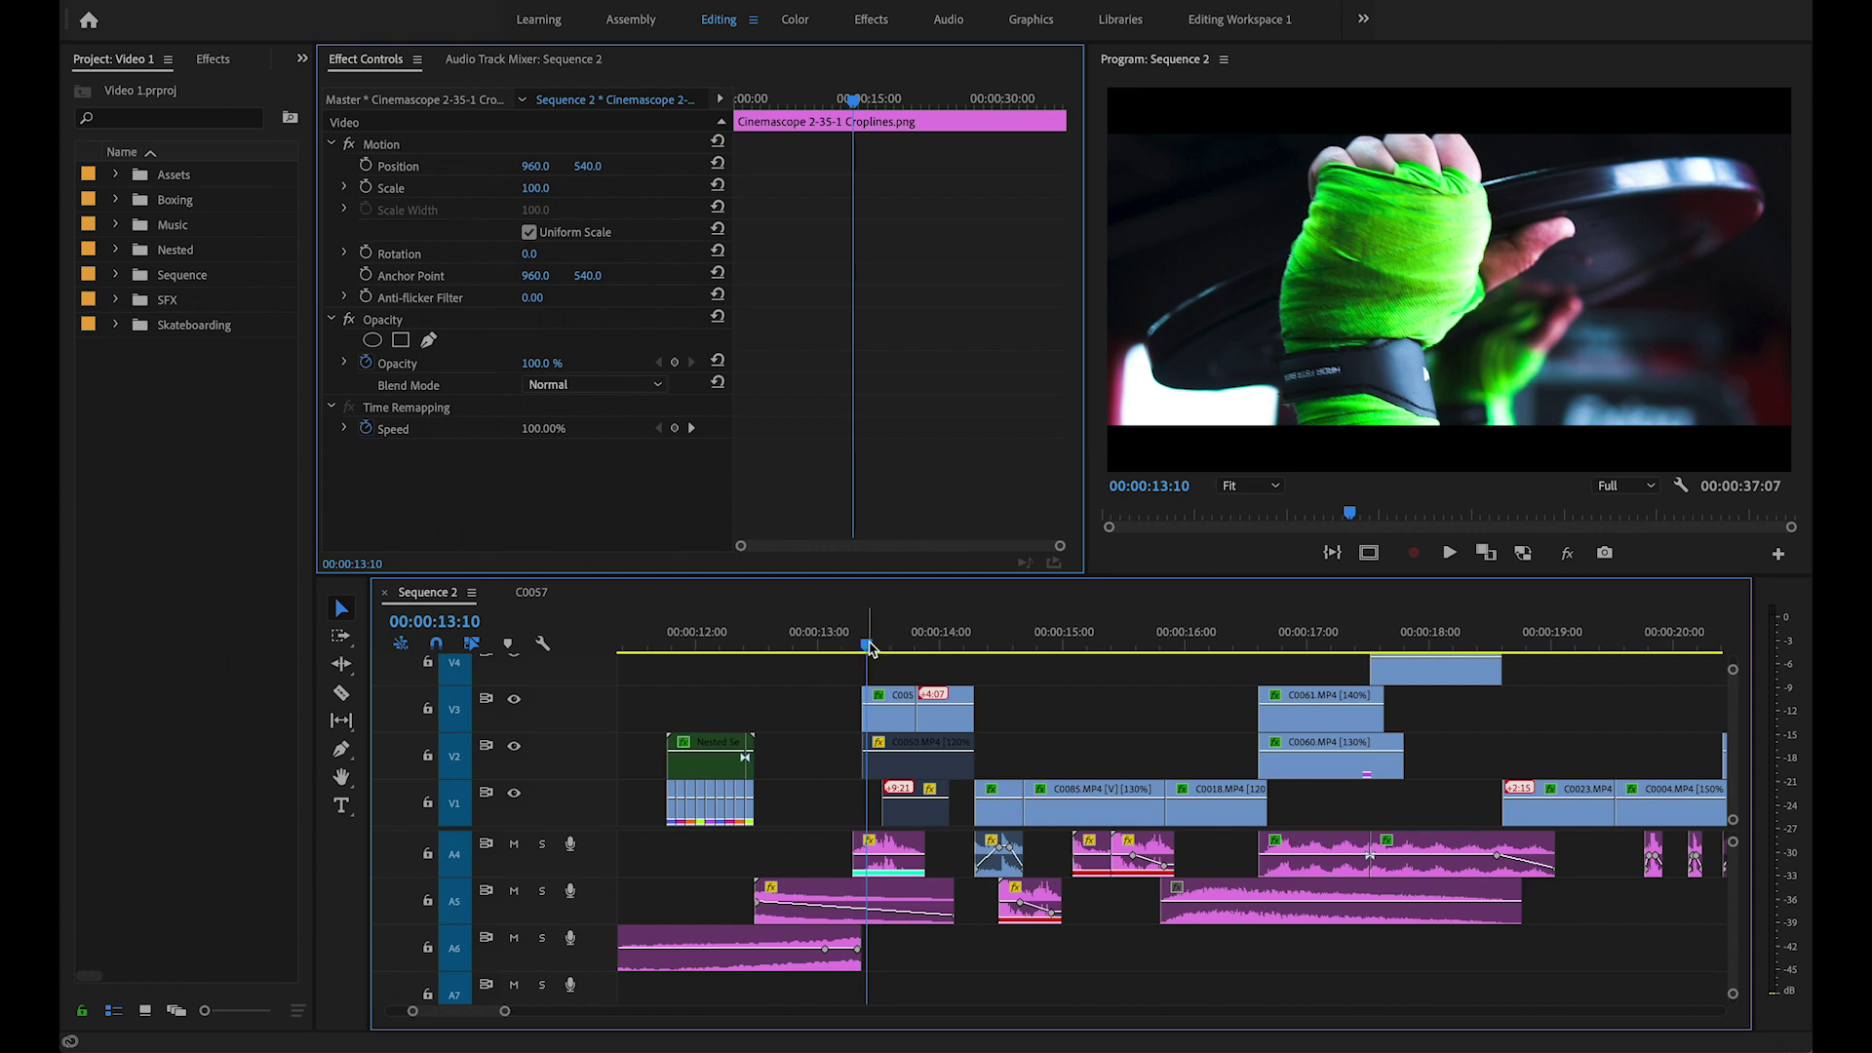
key(=)
drag(997, 646, 1092, 647)
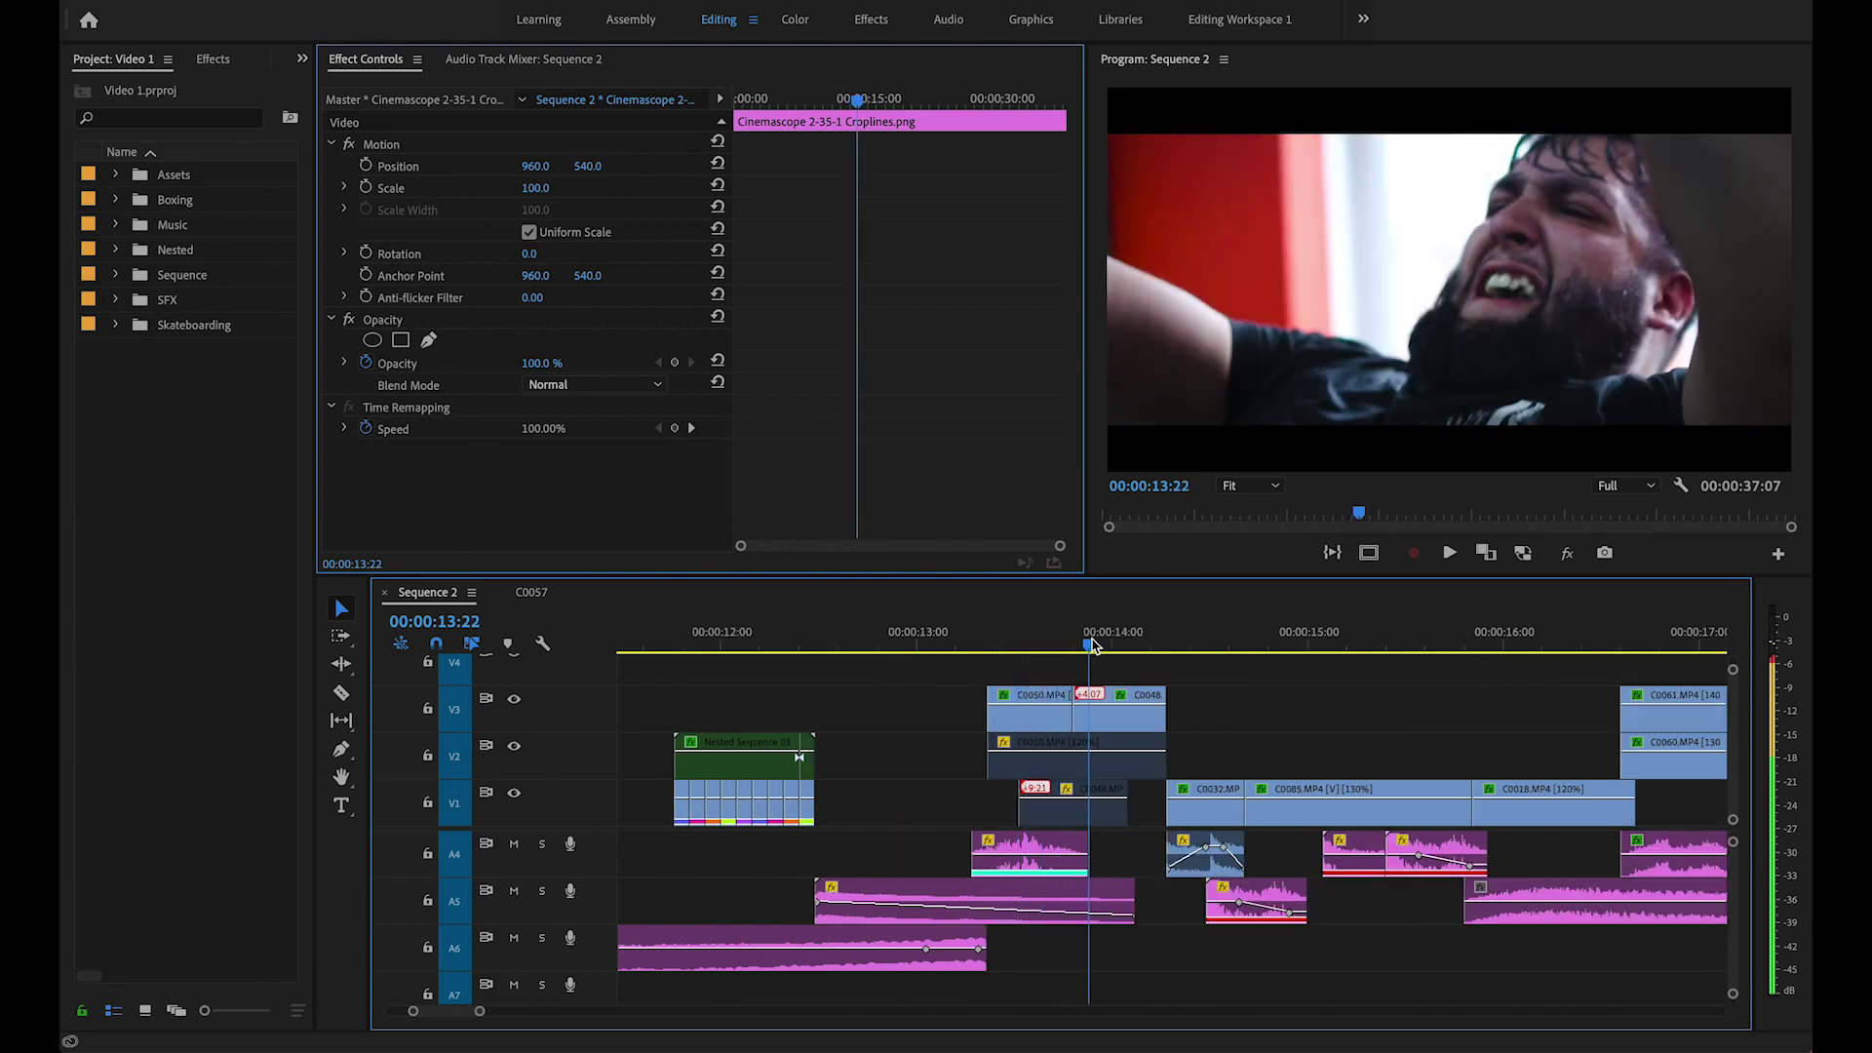
drag(1201, 714, 1032, 678)
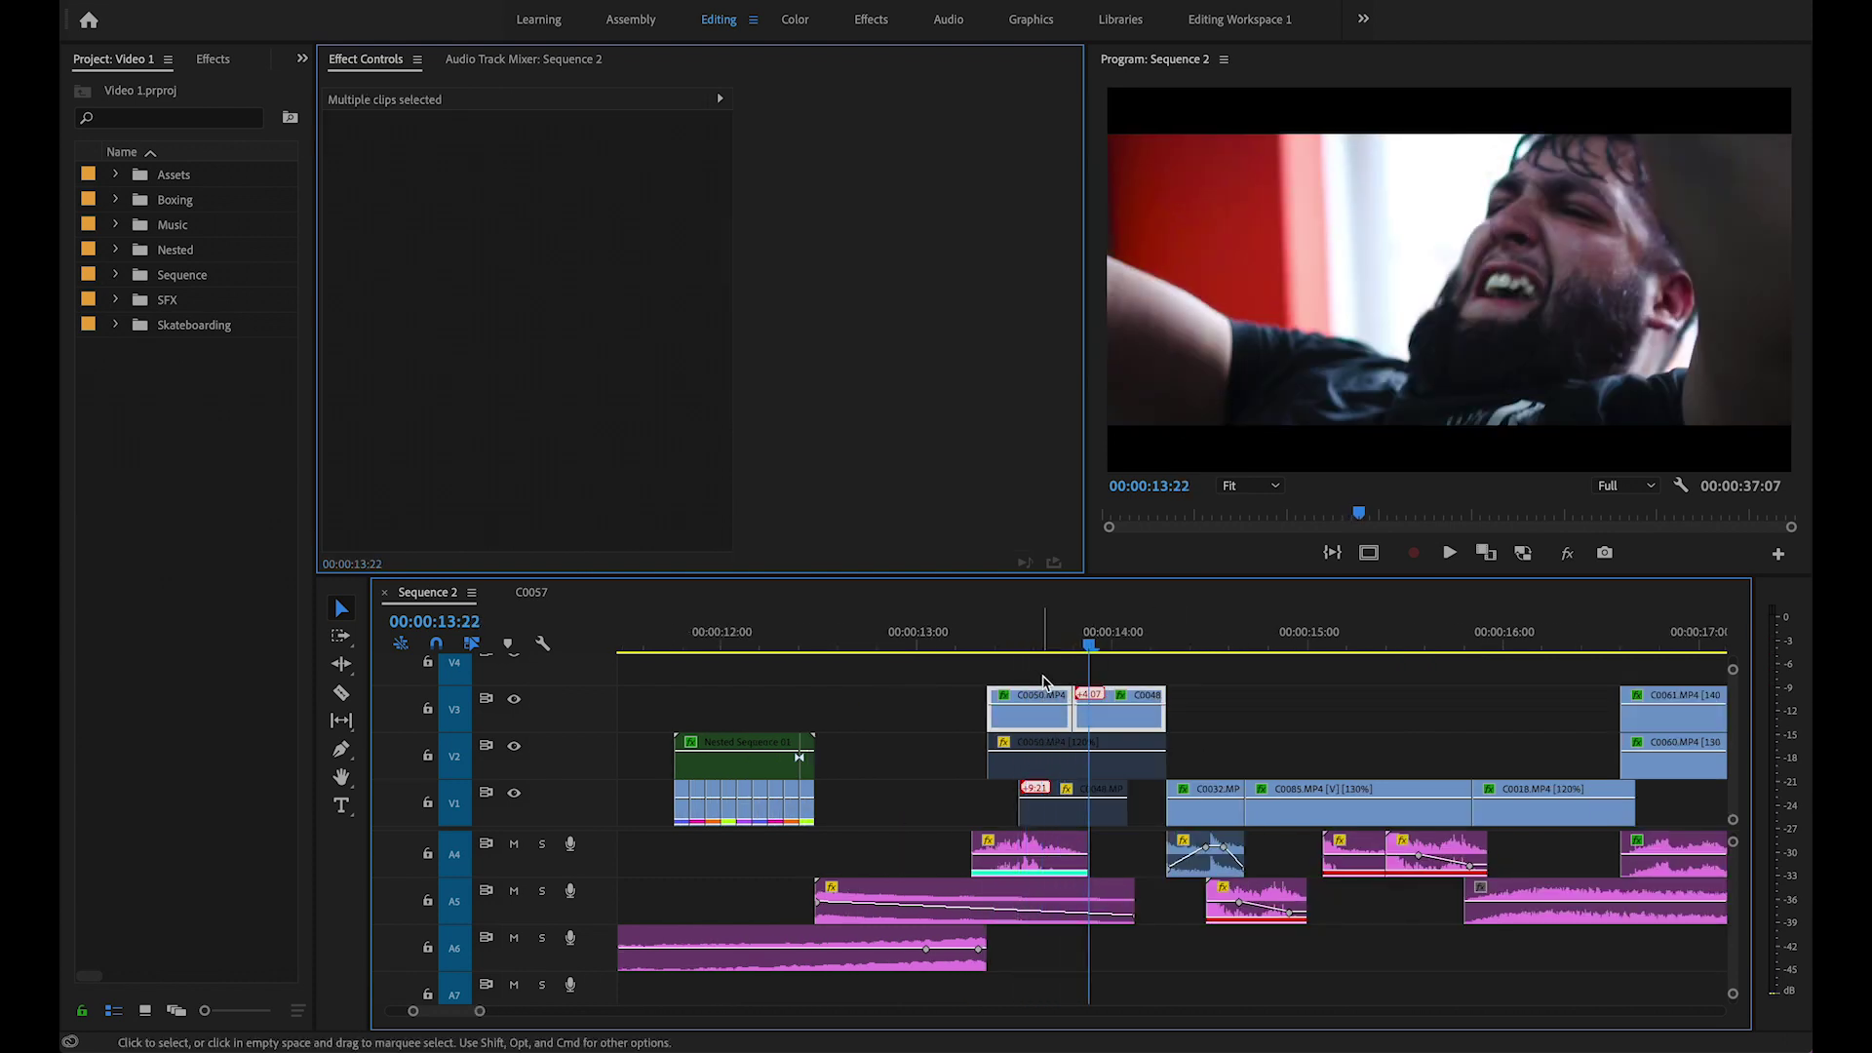
click(1043, 678)
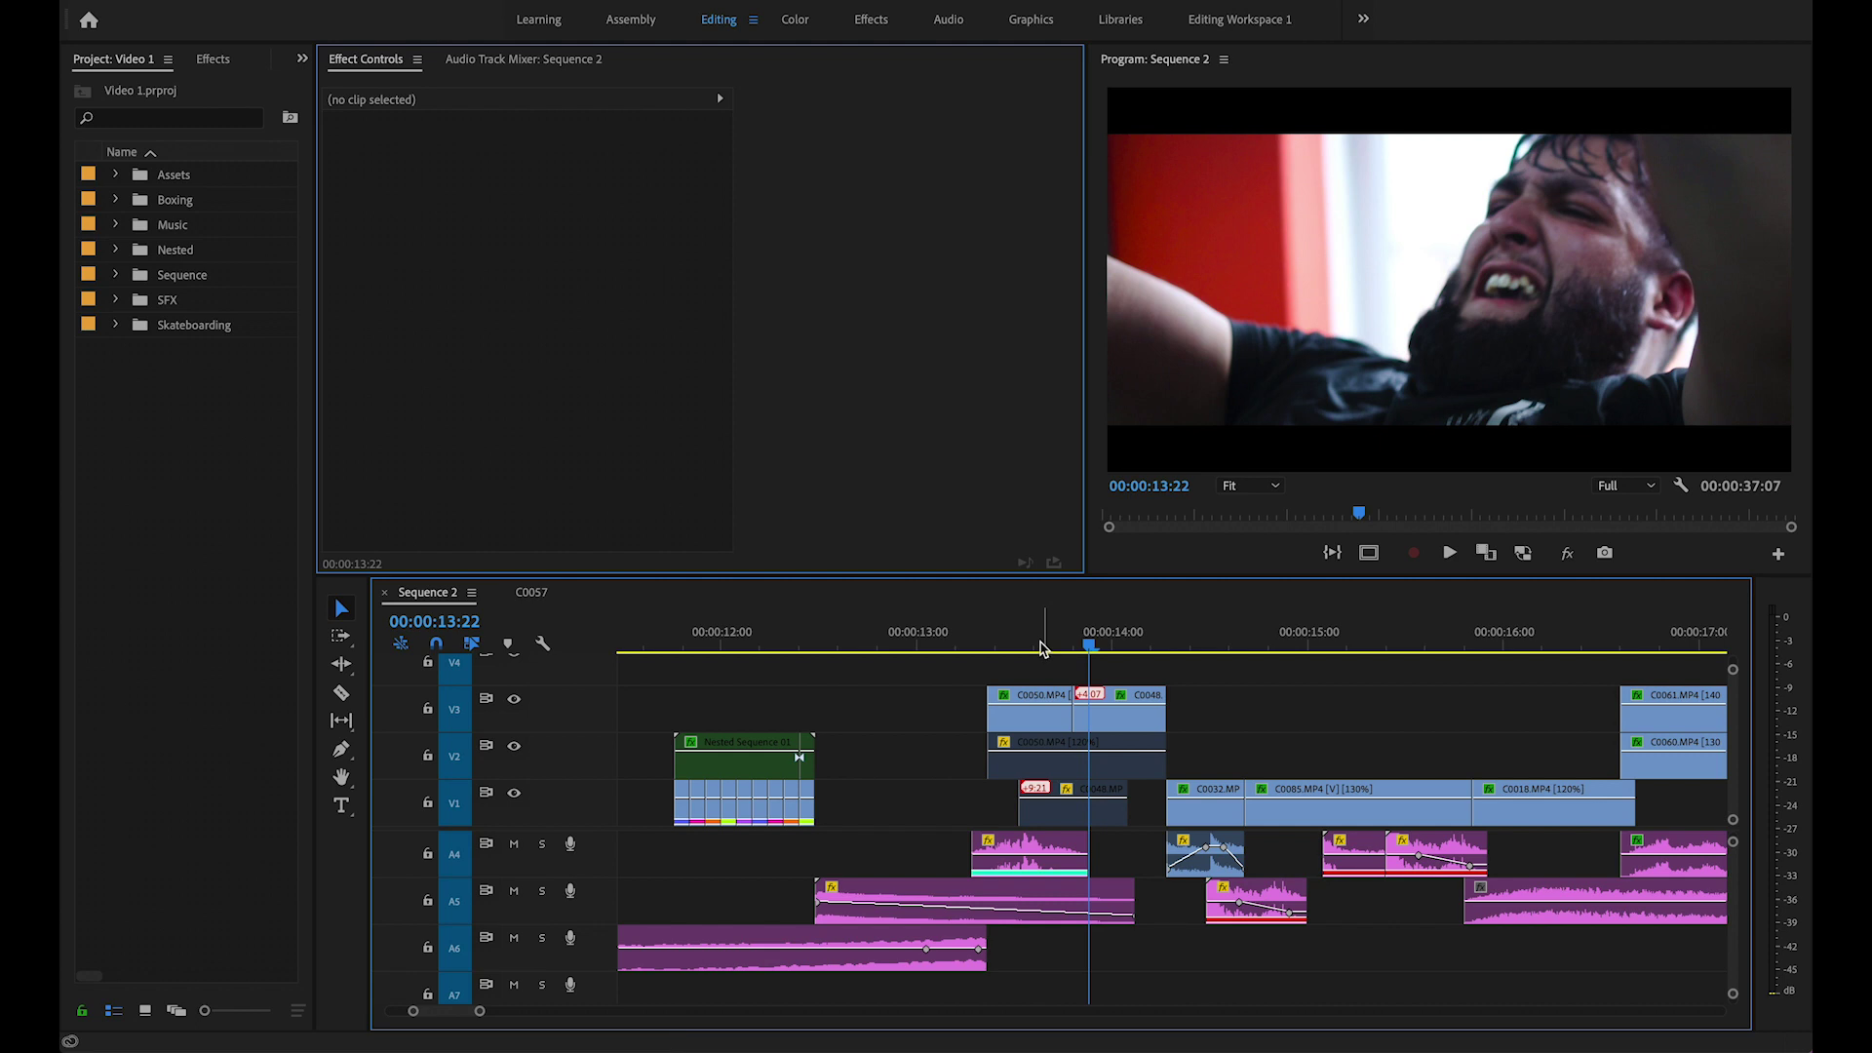
Scrub the screaming shot from 00:00:14:00 to 00:00:14:04 and examine the music and sound-effect tracks beneath it.
scroll(1063, 686, right, 2)
drag(998, 645, 1010, 696)
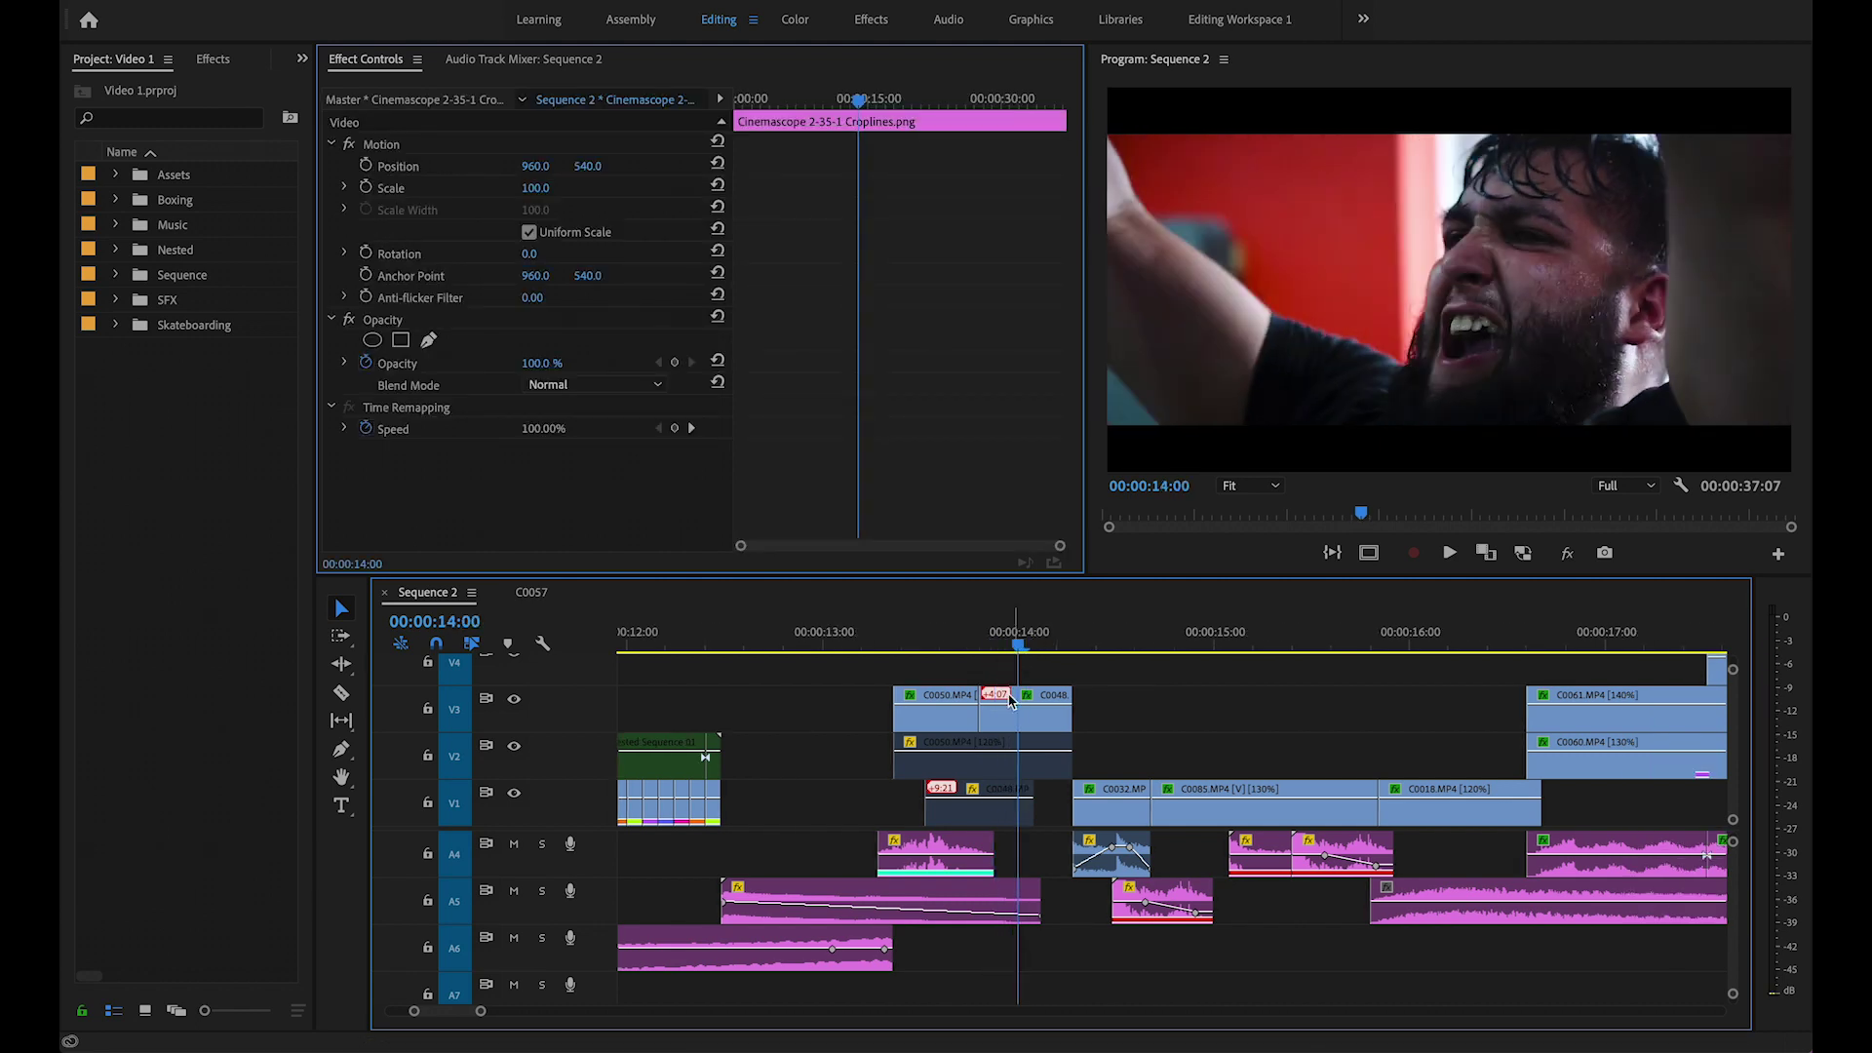
scroll(1033, 877, up, 3)
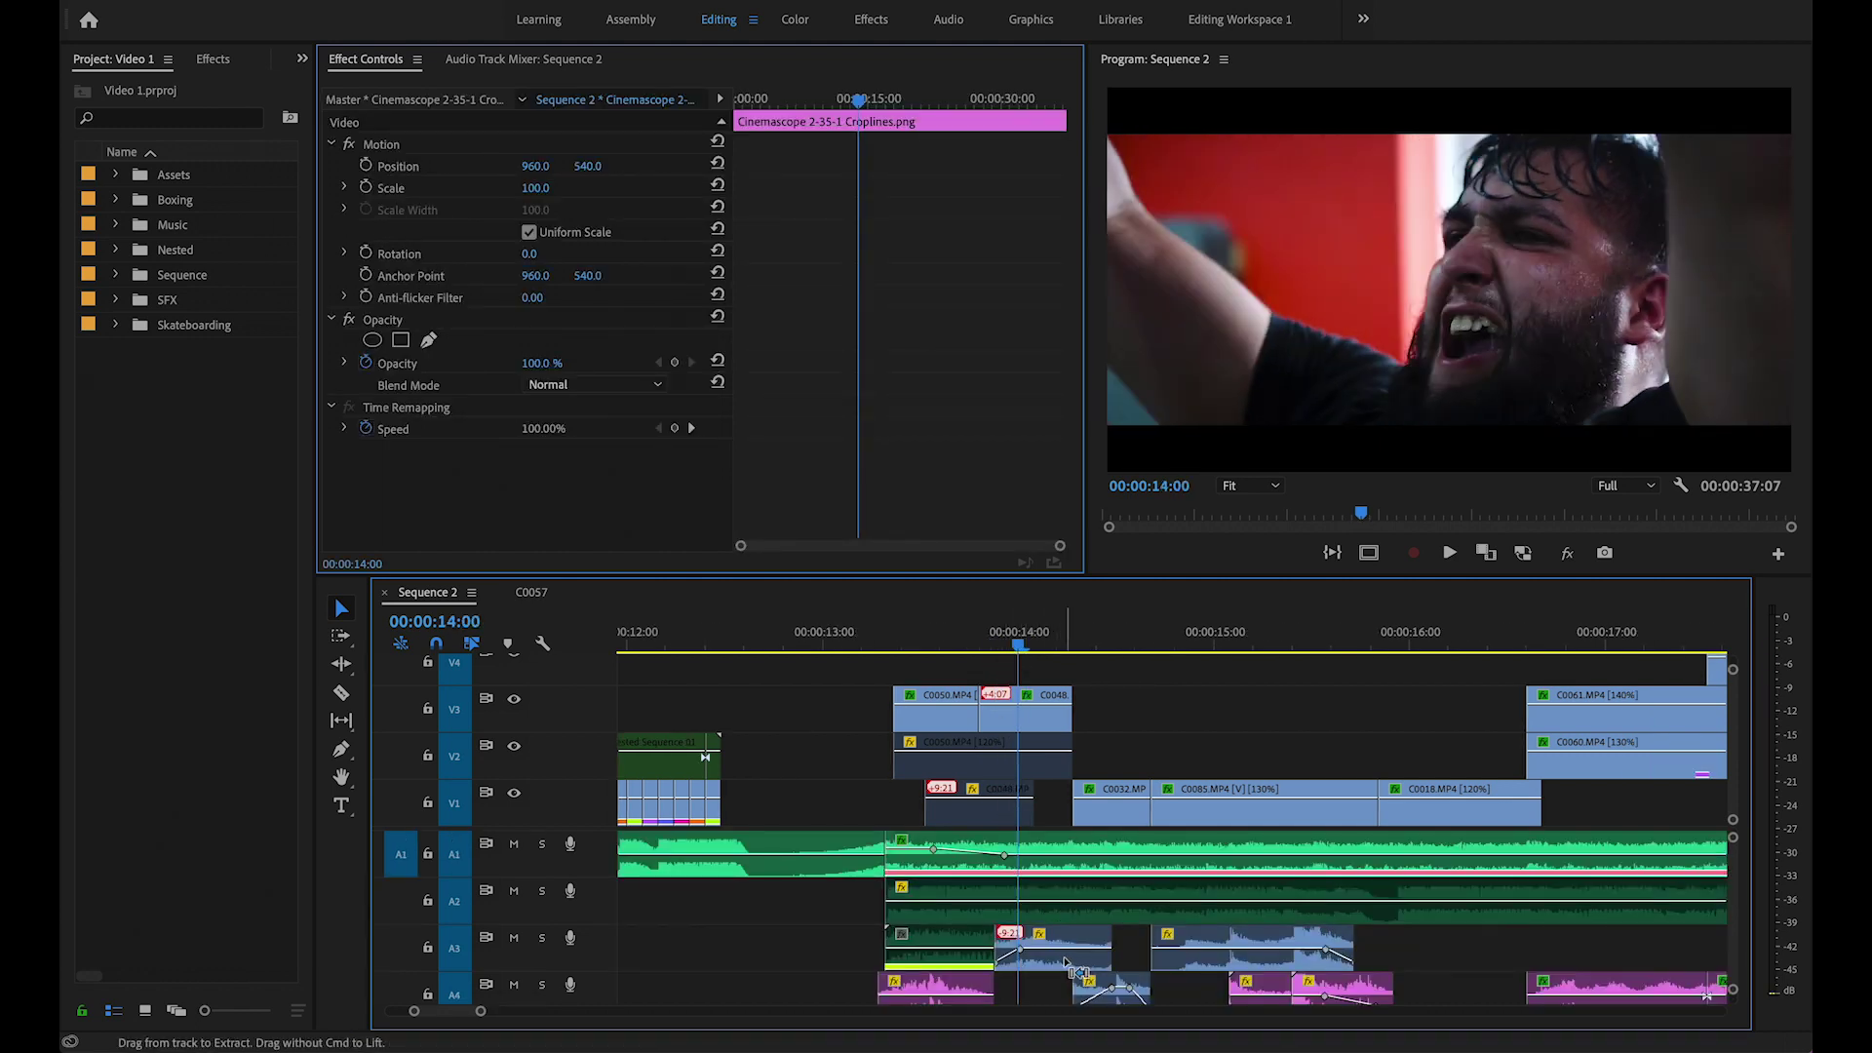
scroll(1066, 966, down, 2)
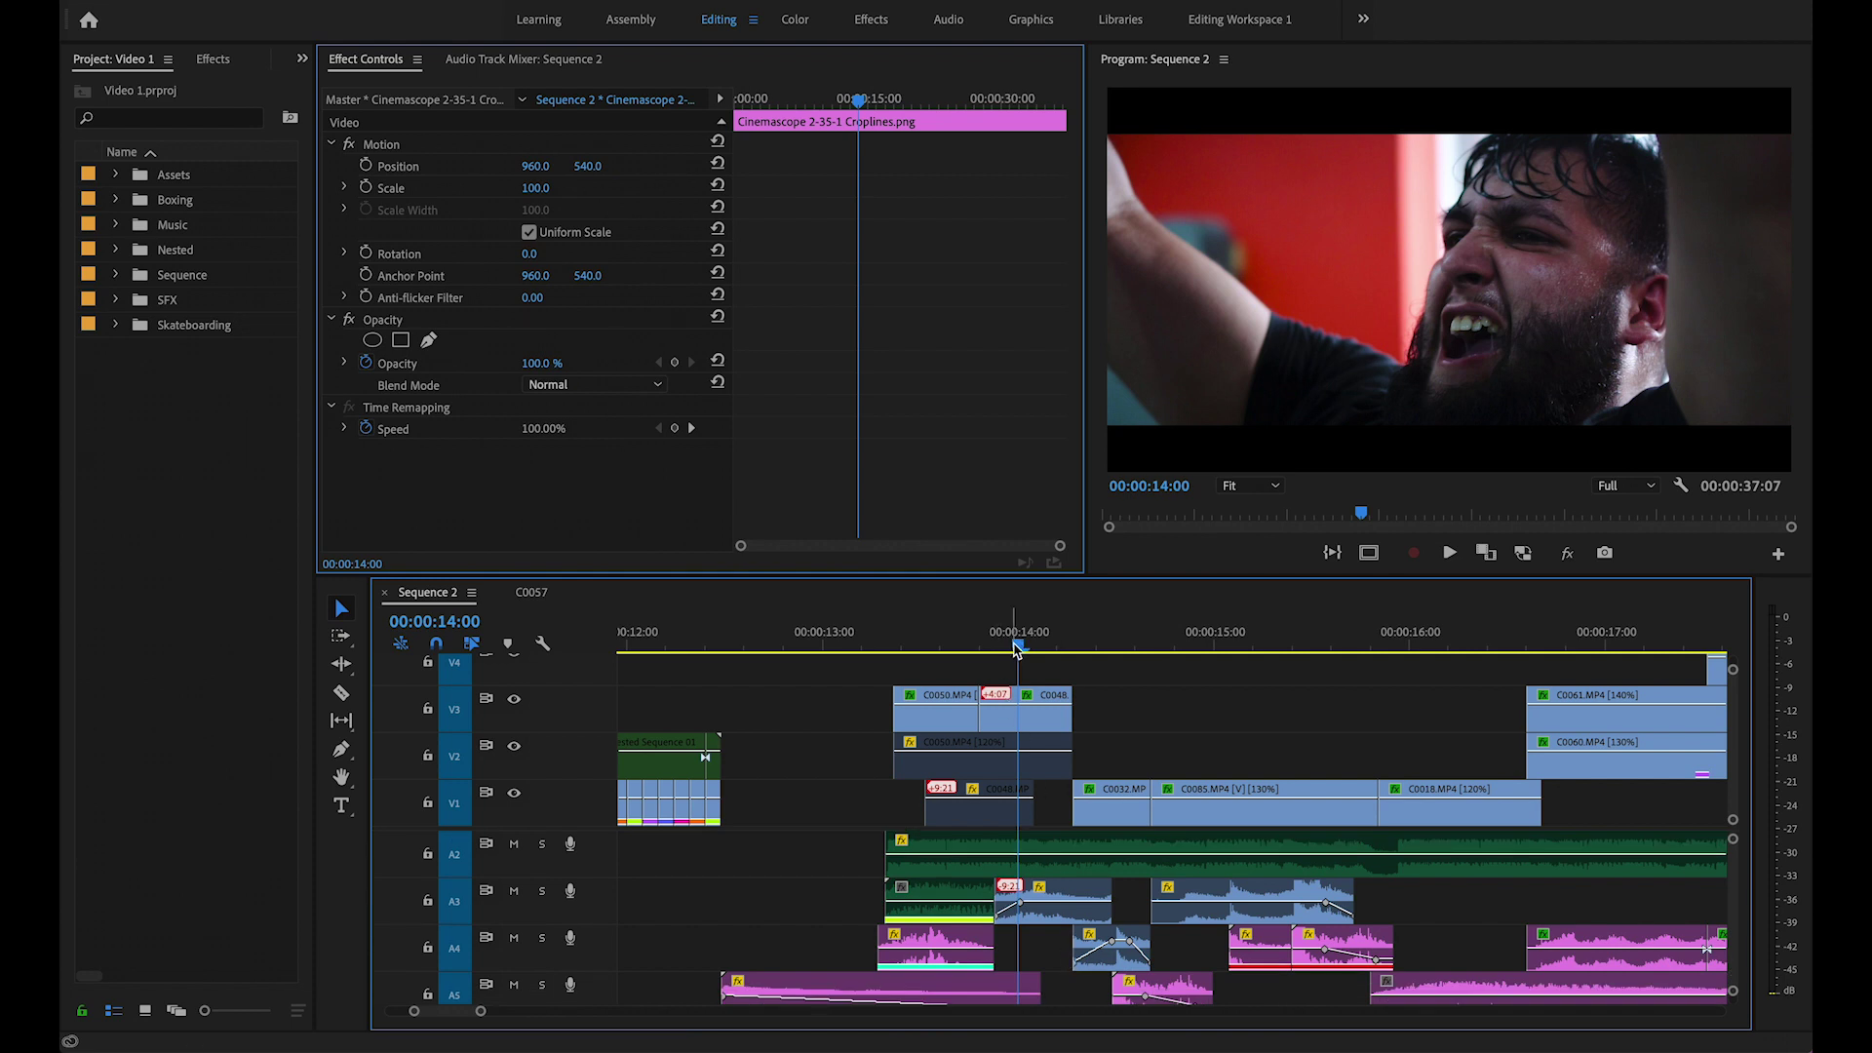
drag(1019, 651, 1049, 654)
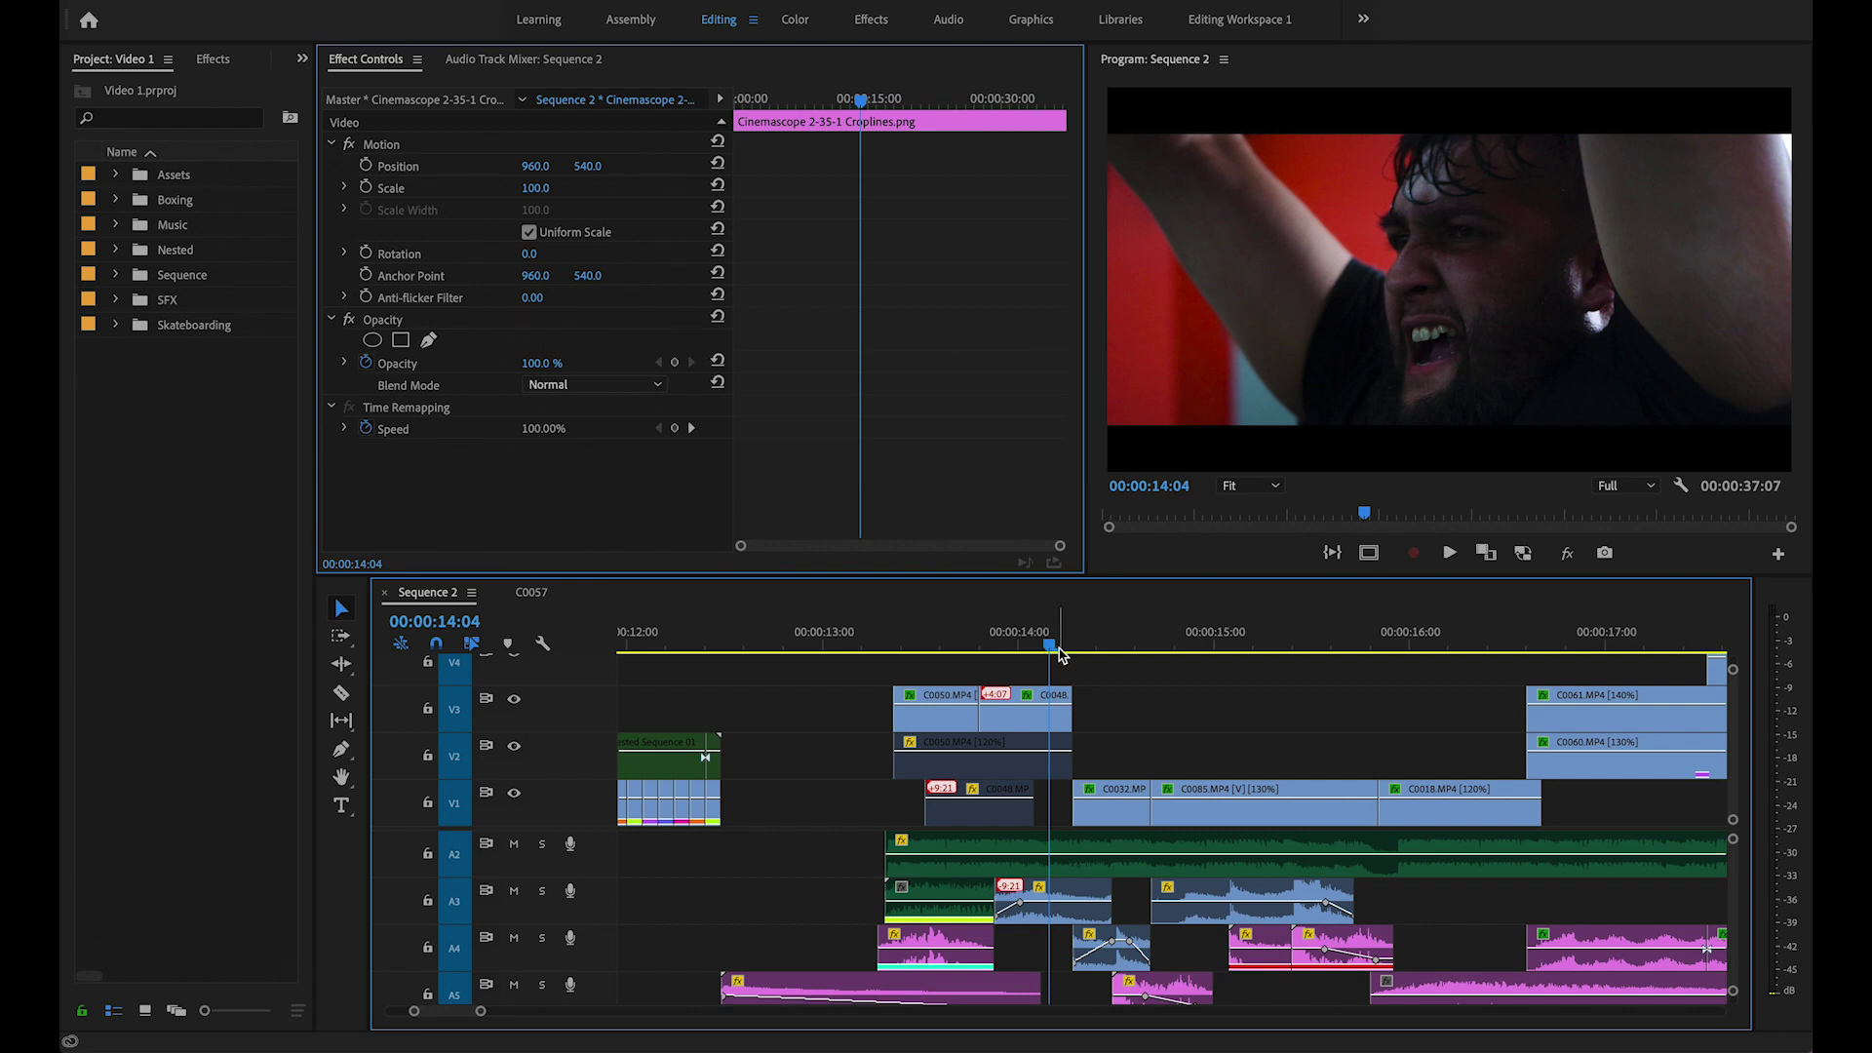
scroll(1058, 693, down, 3)
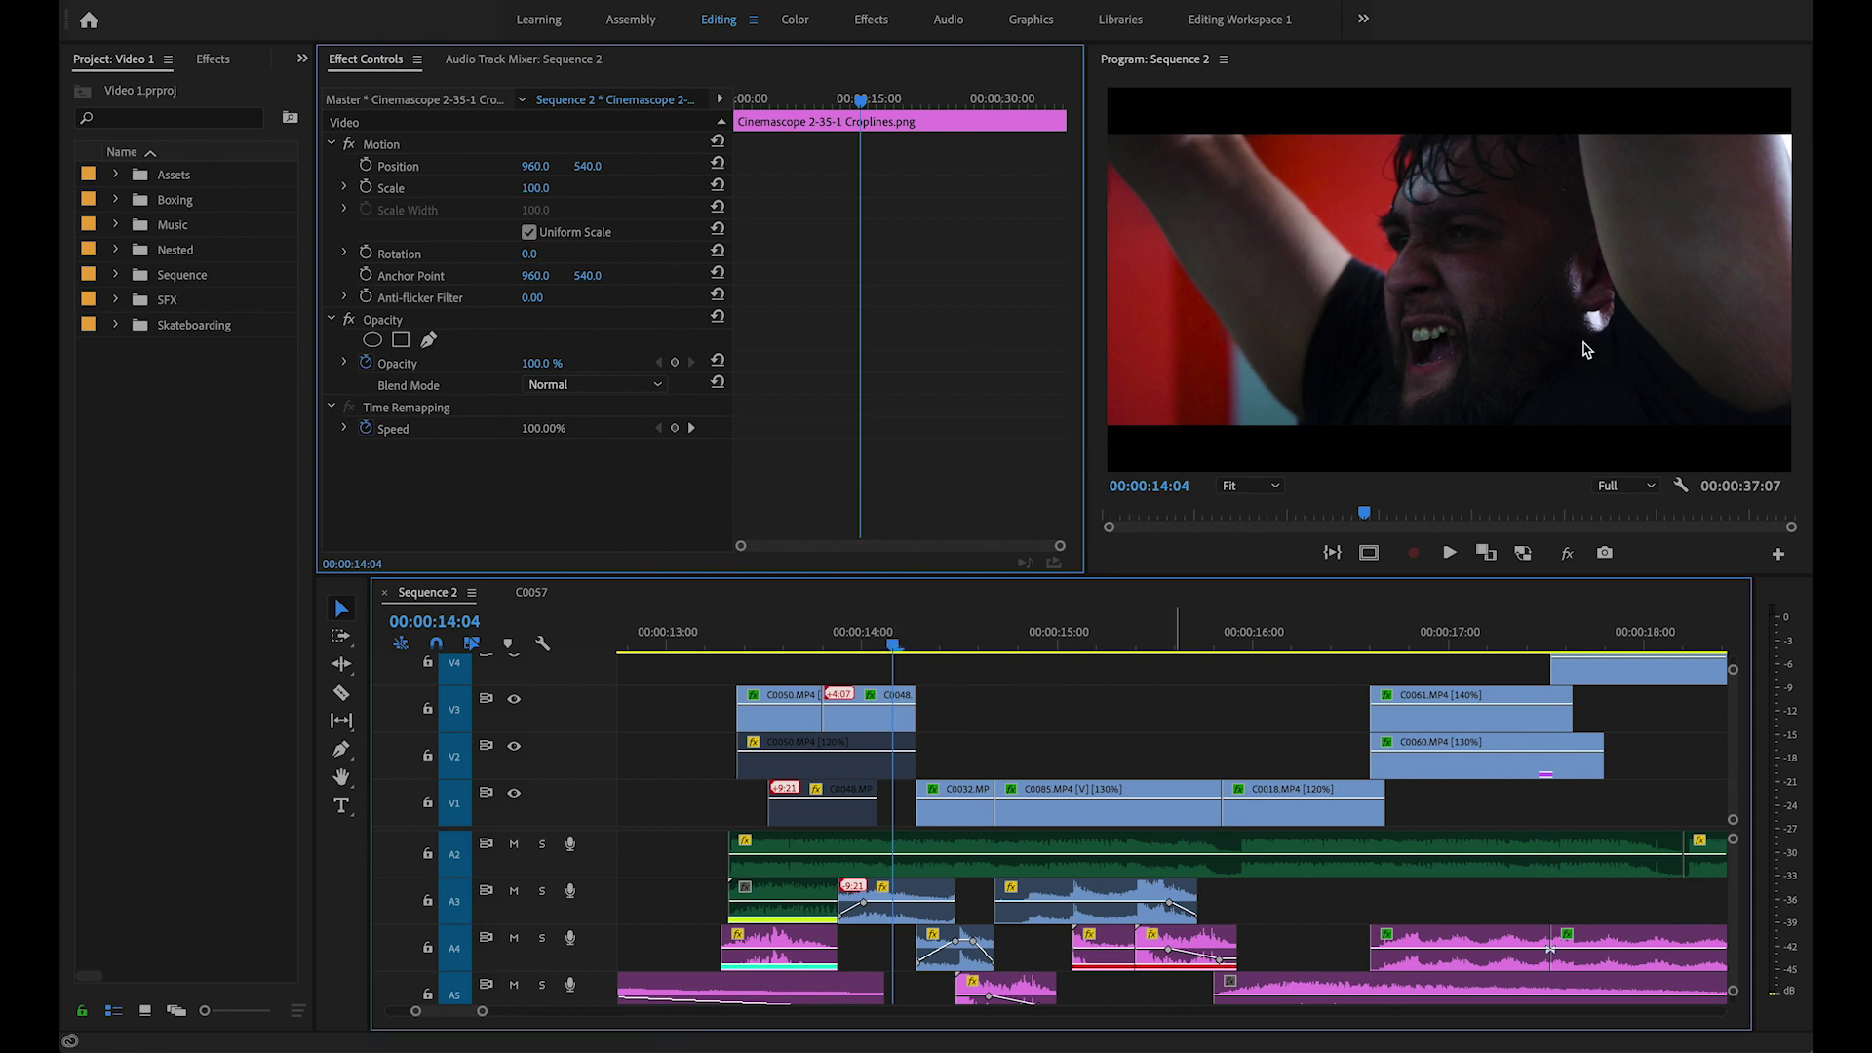
Move the playhead to 00:00:14:11 and select the C0032.MP4 punch clip on V1 to examine its settings.
drag(893, 645, 949, 639)
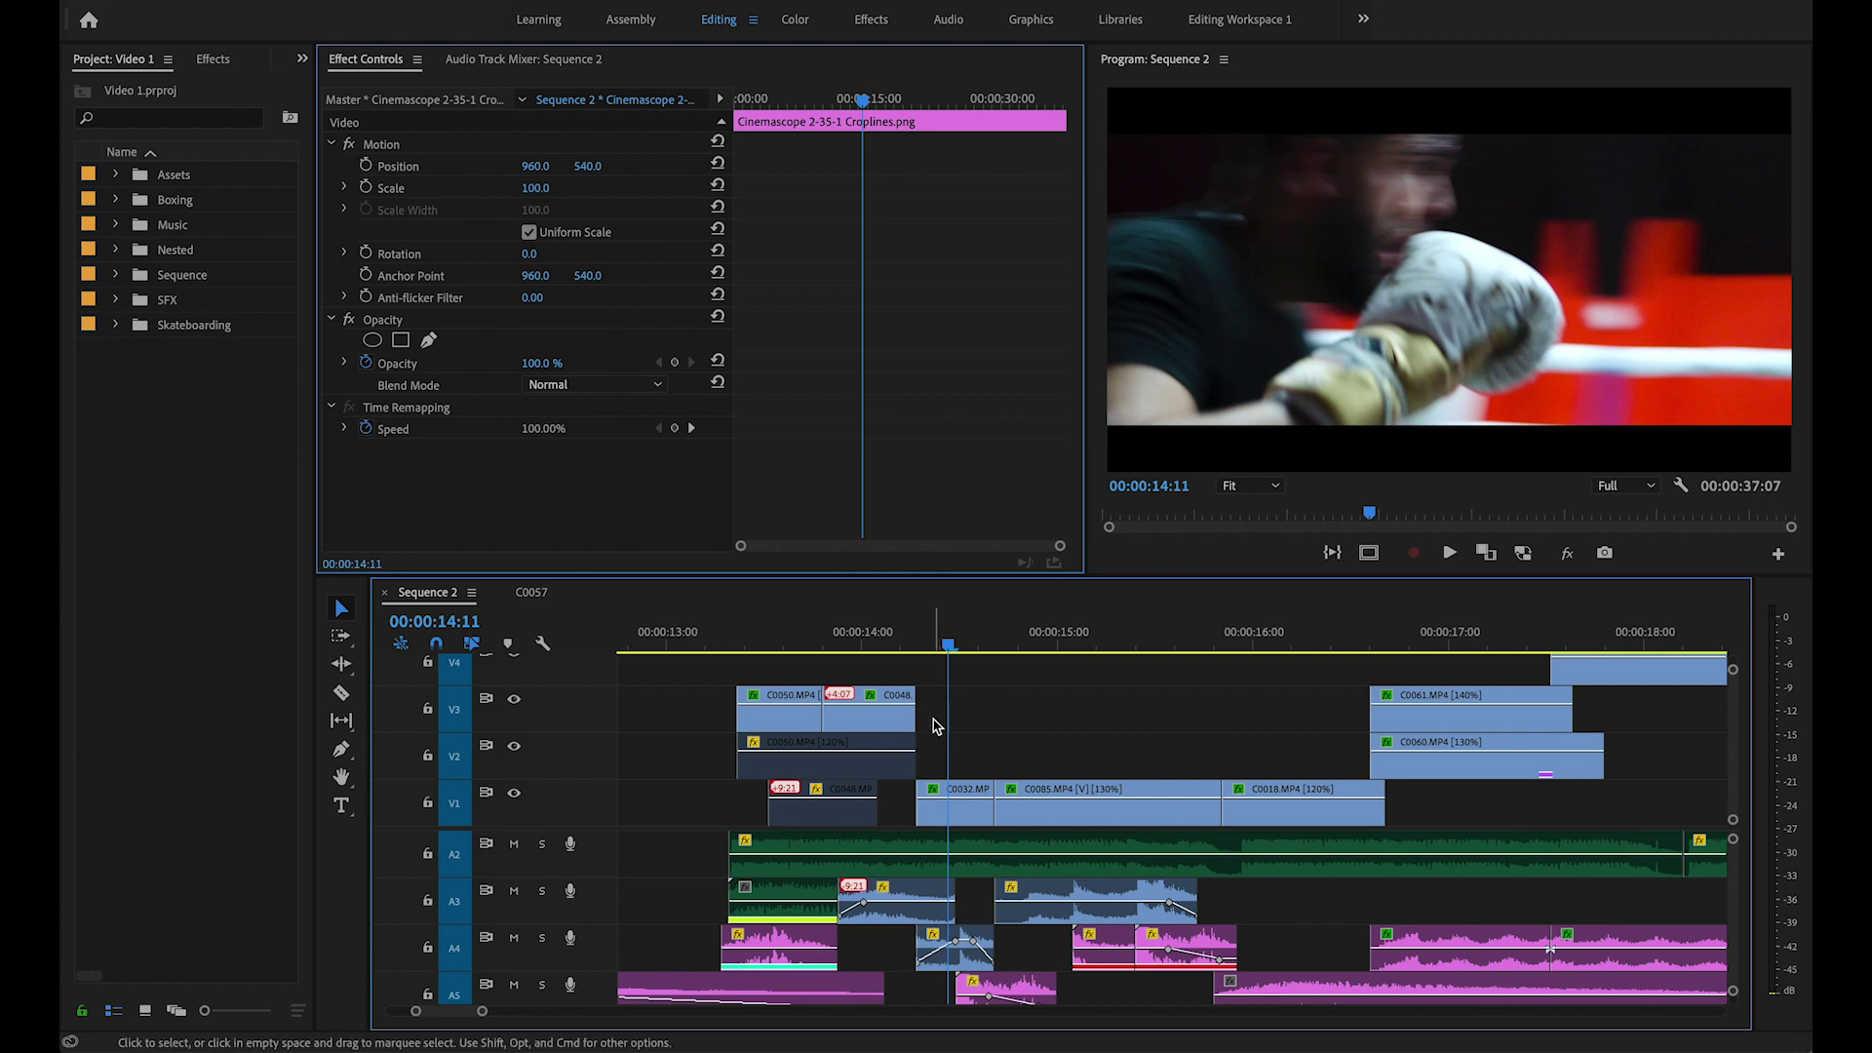
mouse_move(945, 647)
mouse_down()
mouse_move(975, 648)
mouse_move(948, 650)
mouse_up()
click(958, 814)
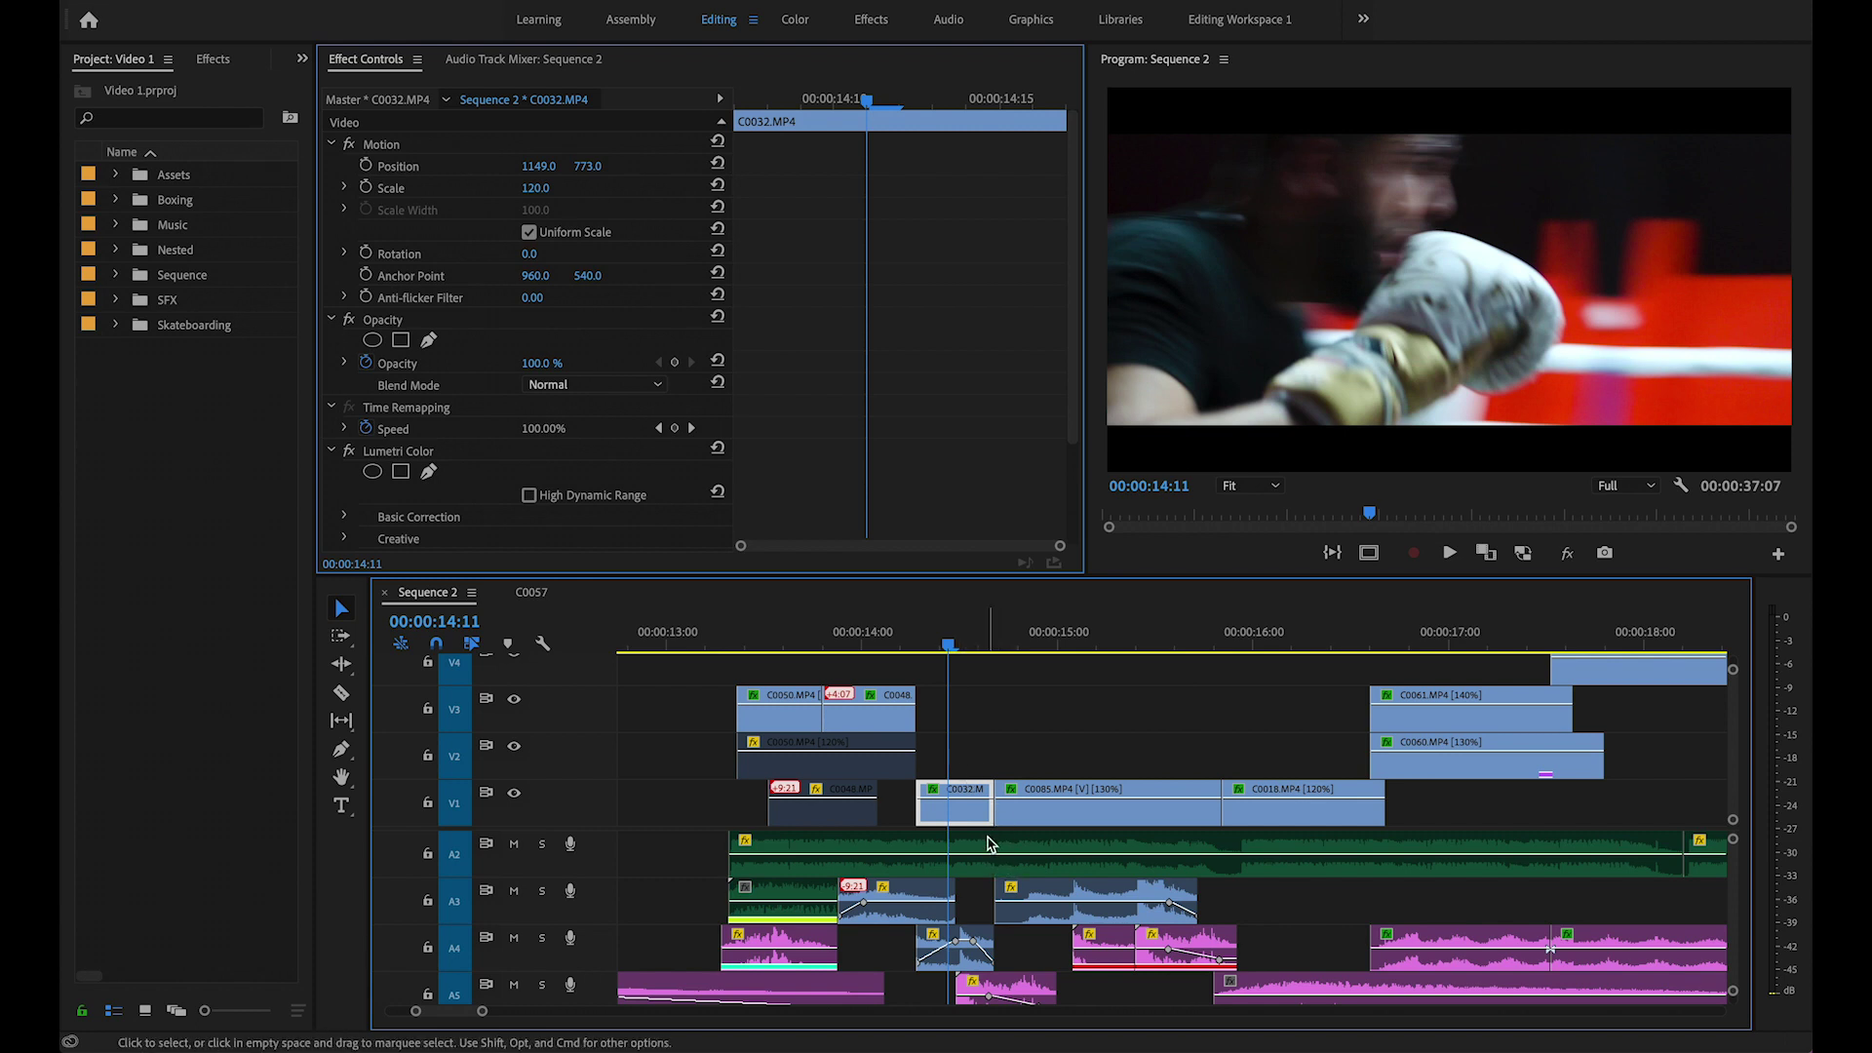
Zoom in on the punch, select C0032.MP4's audio on A4, and check its sound against the frames at 00:00:14:13 and 00:00:14:12.
key(=)
key(minus)
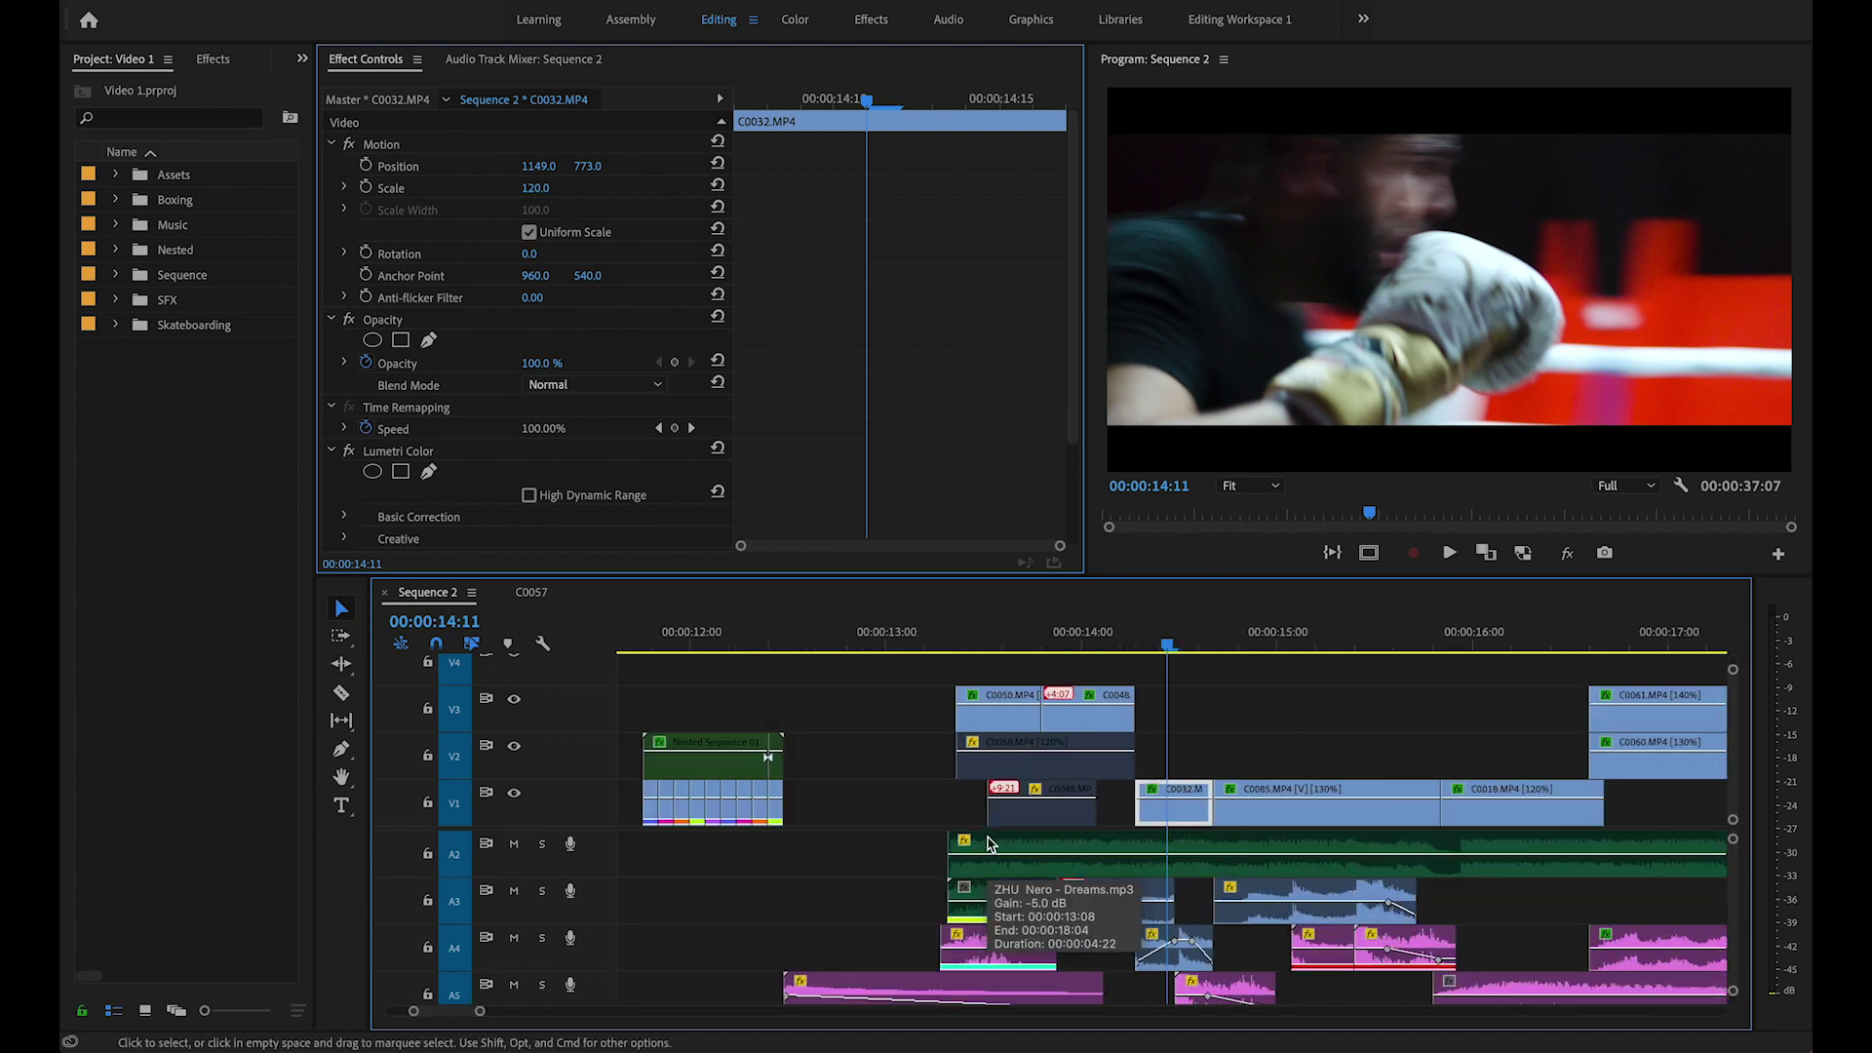
key(minus)
click(937, 647)
drag(943, 649, 958, 652)
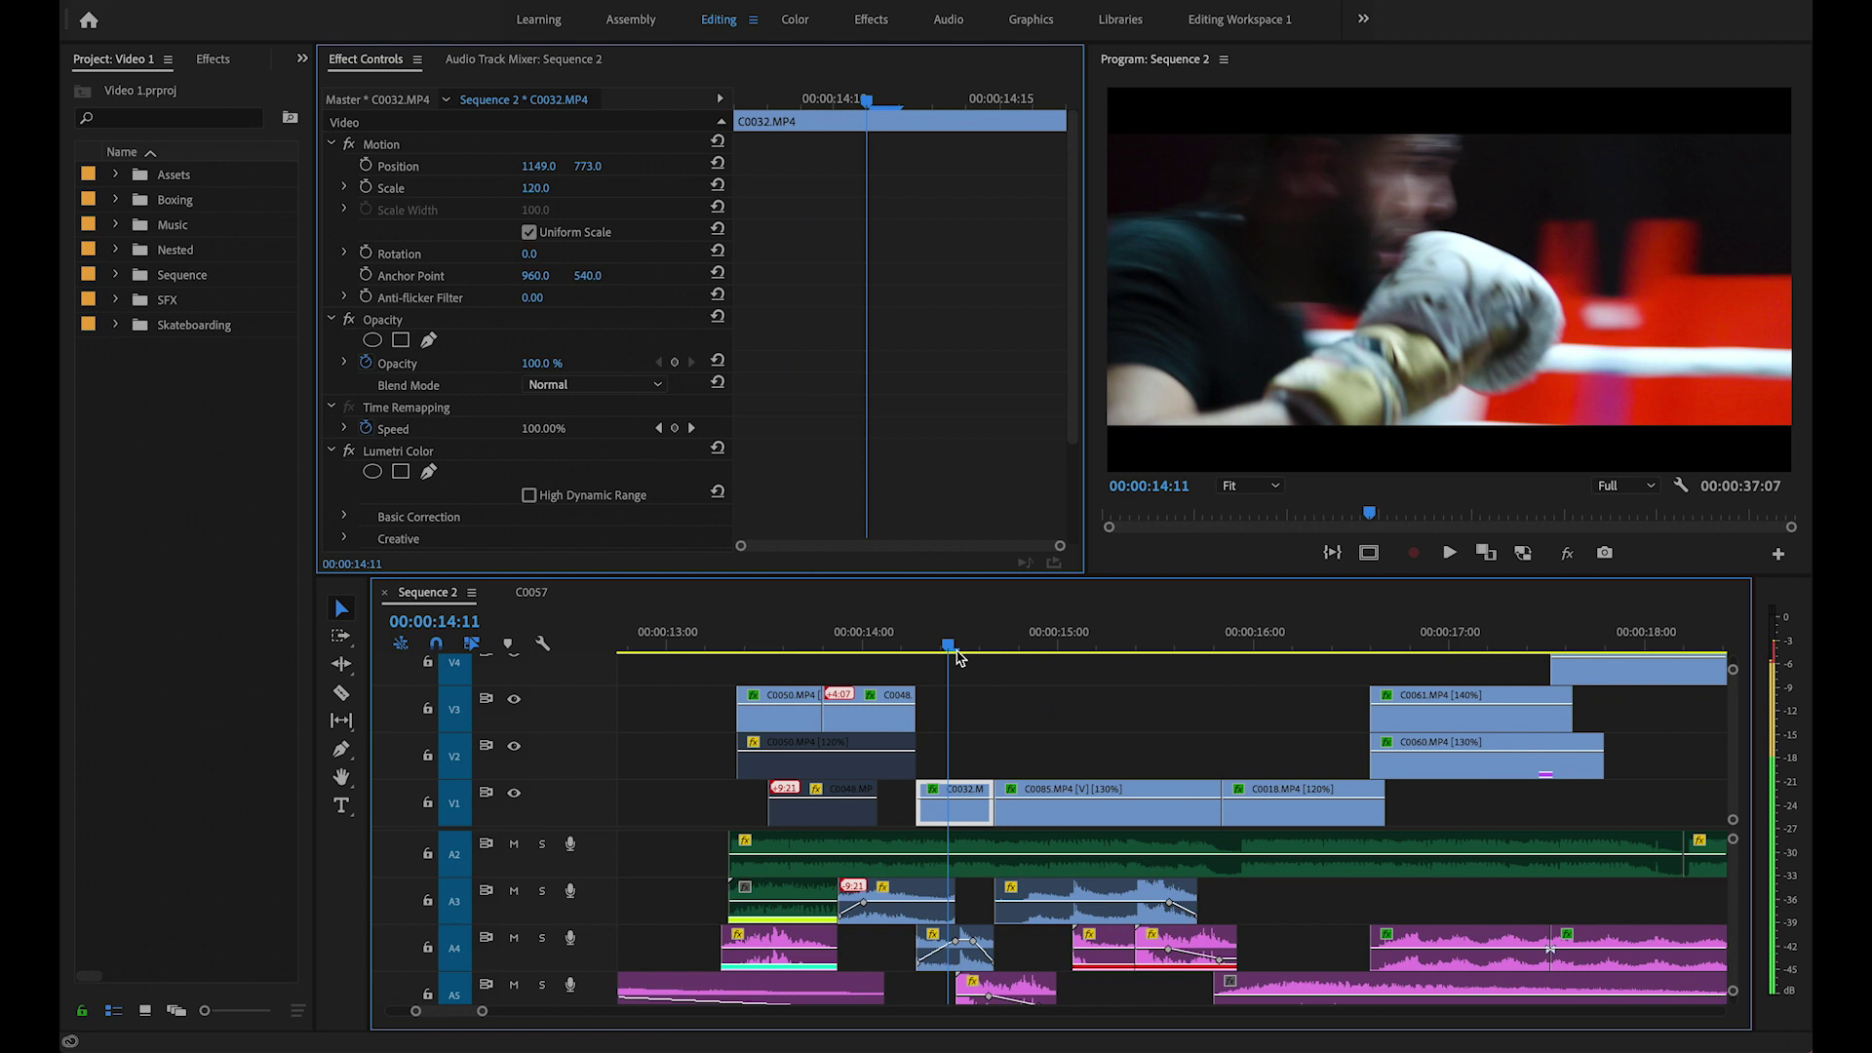
key(=)
scroll(1142, 906, down, 3)
scroll(1144, 912, up, 2)
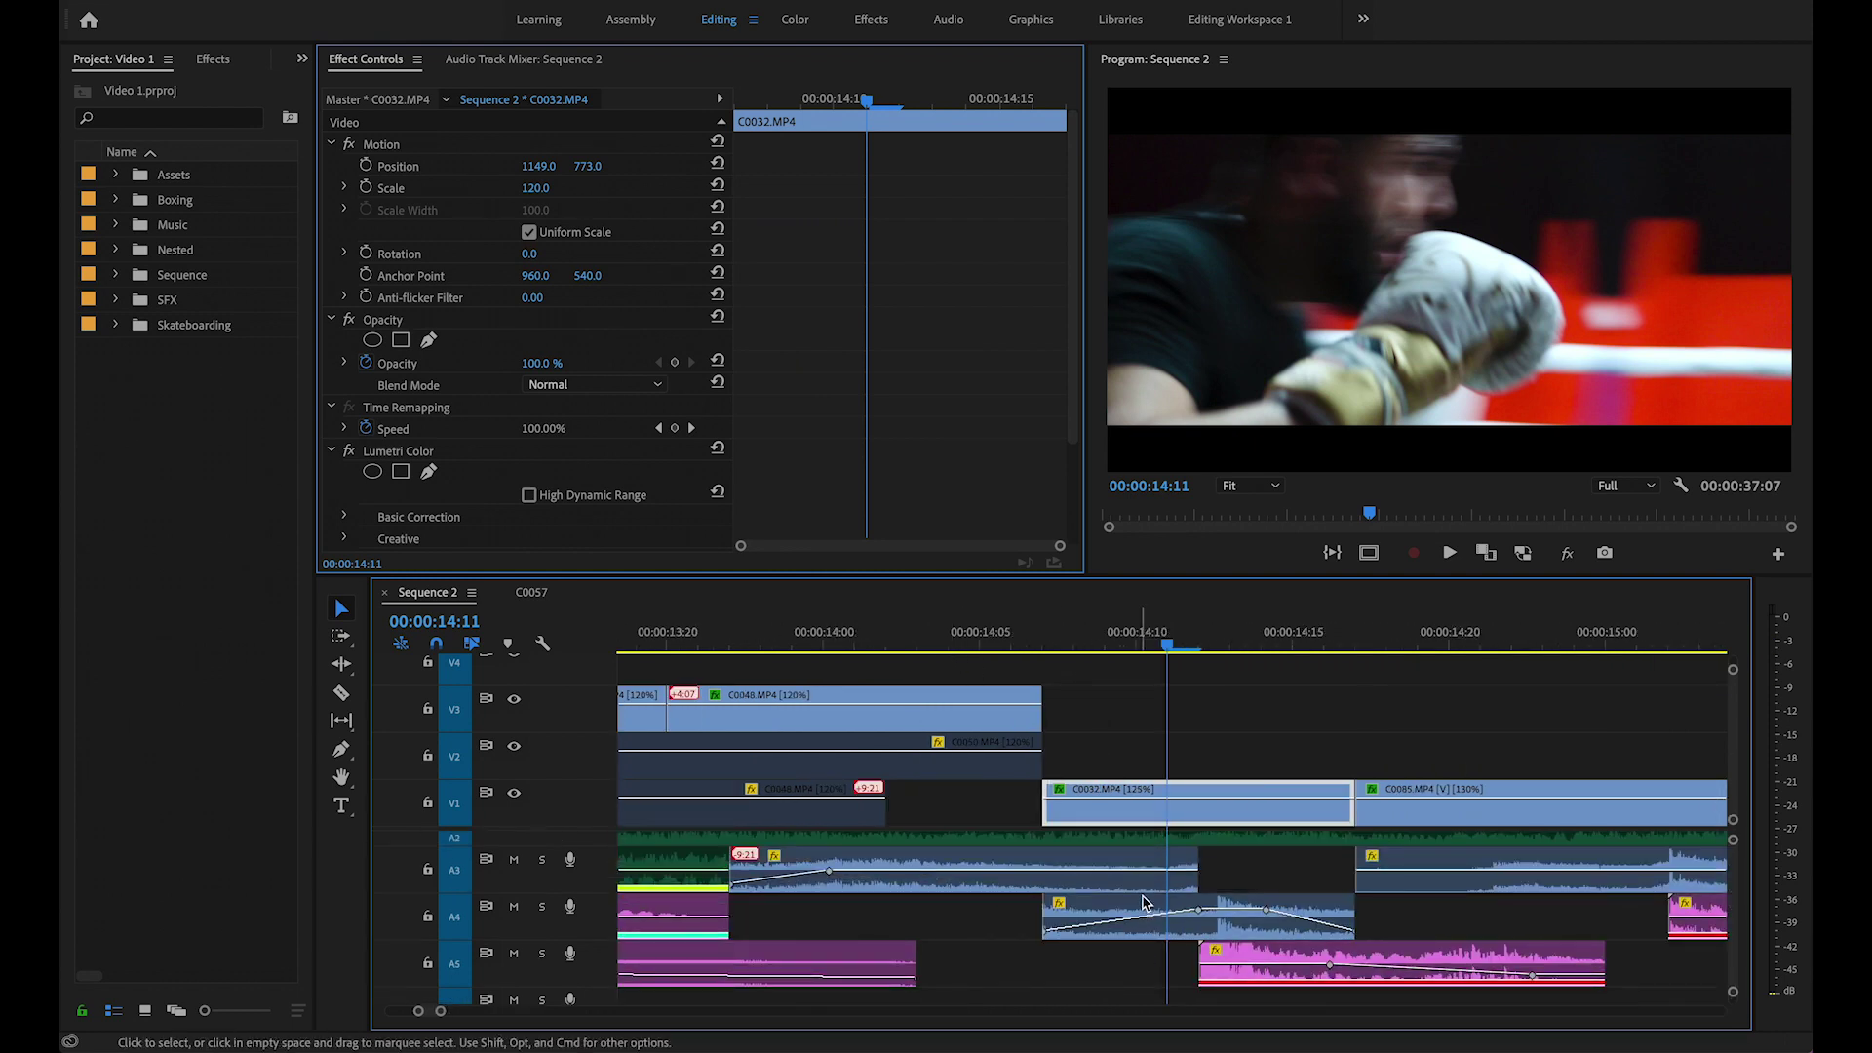
click(1227, 927)
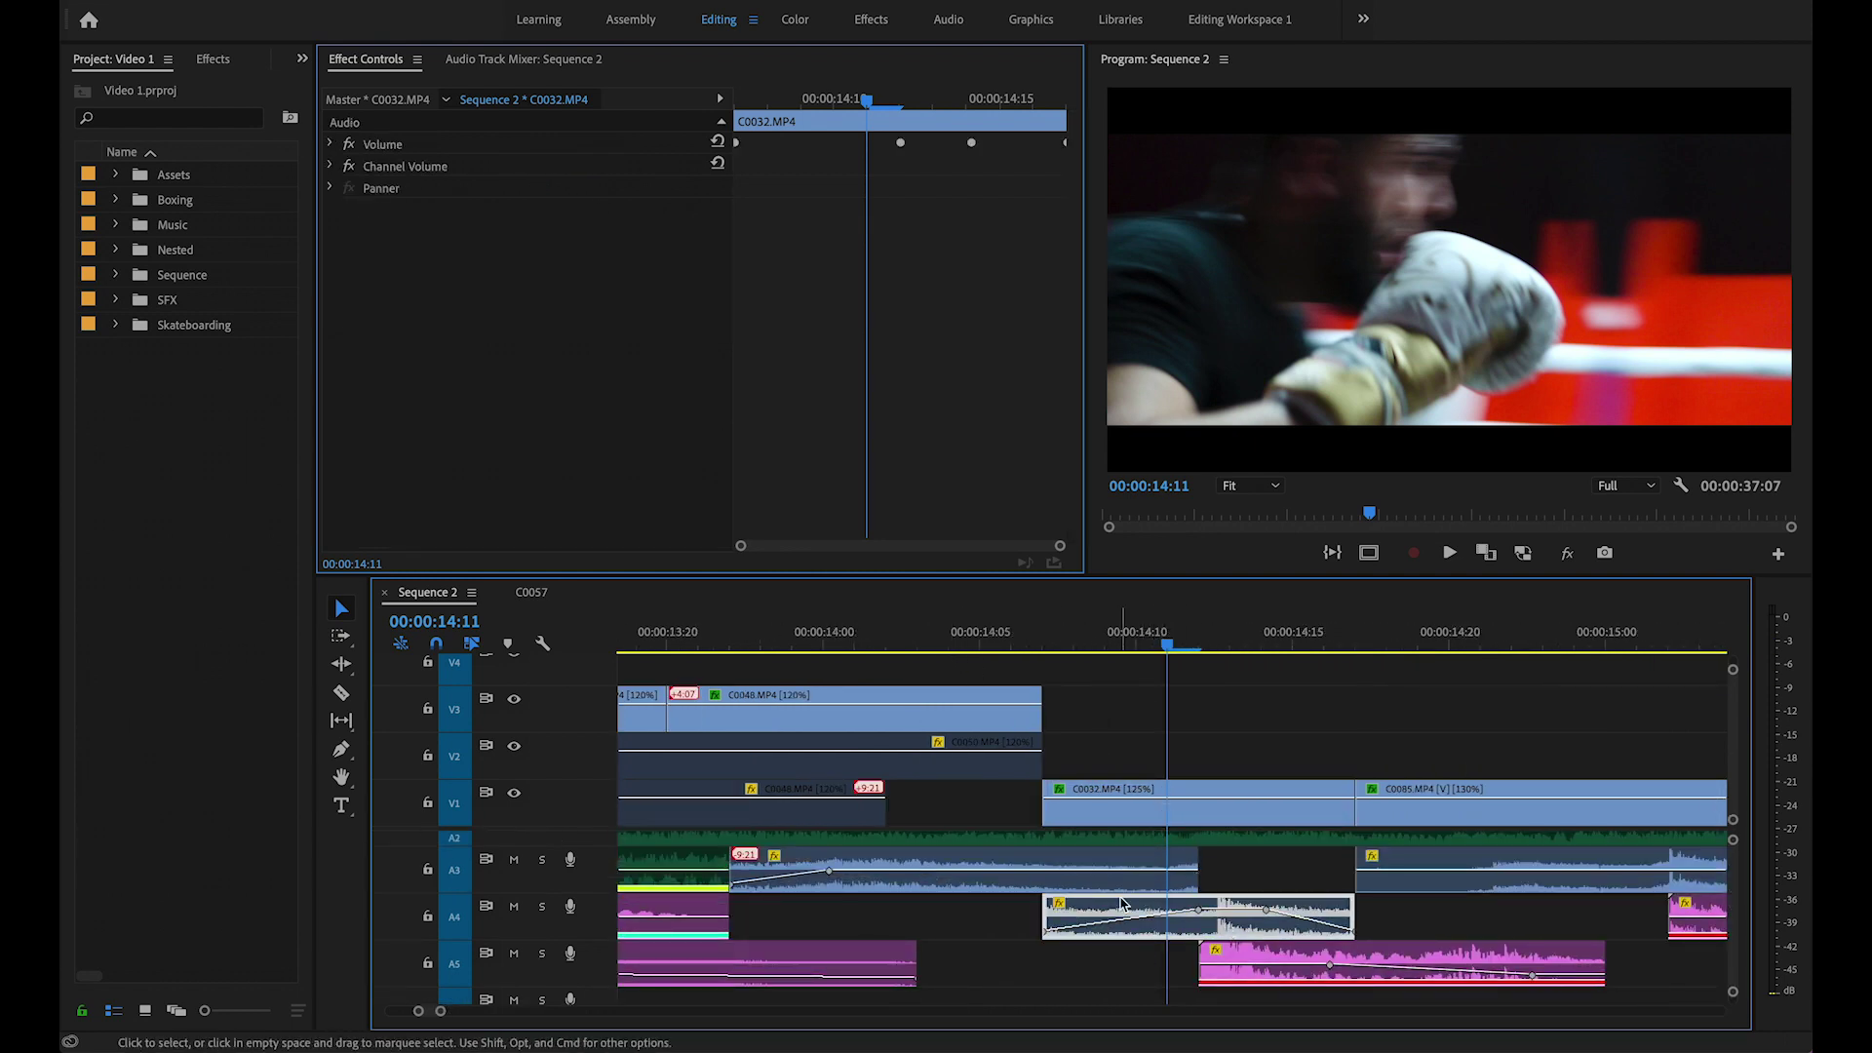
click(1231, 647)
key(Left)
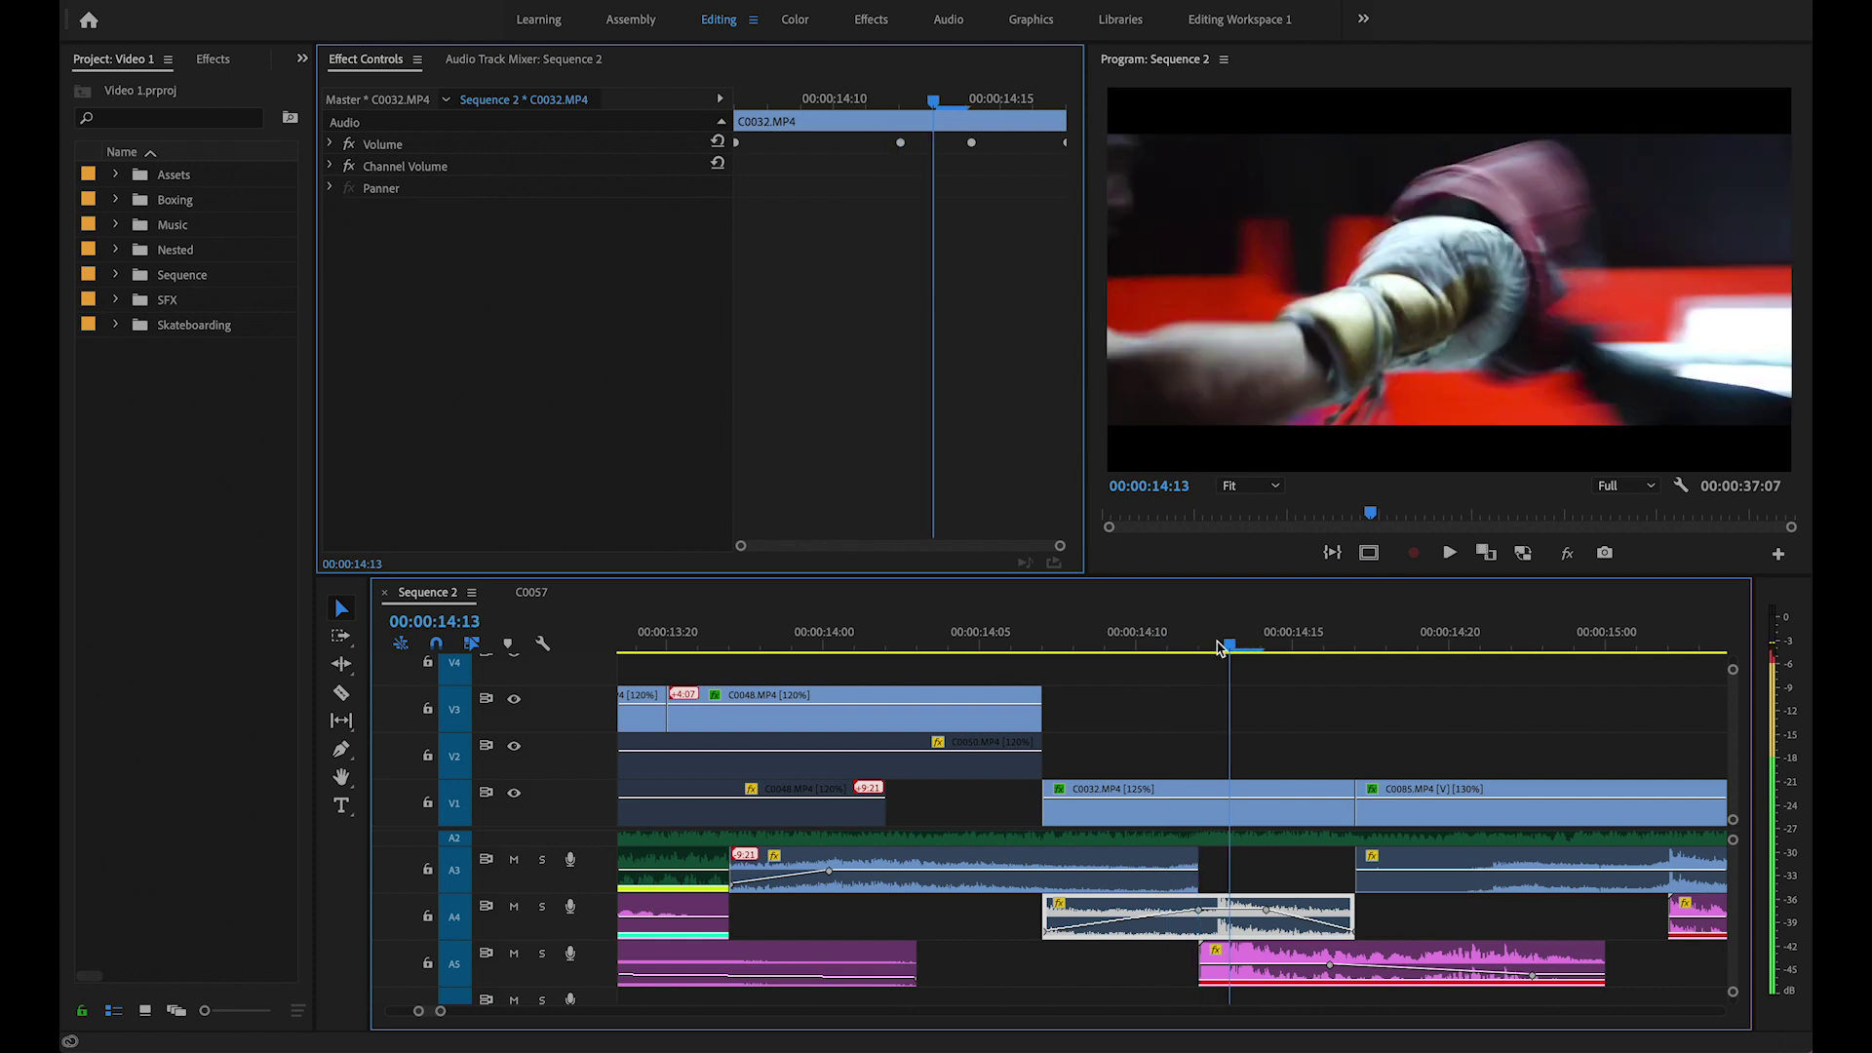
Select the Sports Bag Duffle Bag Drop Cement Floor 09.wav clip on A5 and compare it with the punch impact at 00:00:14:13.
click(1287, 955)
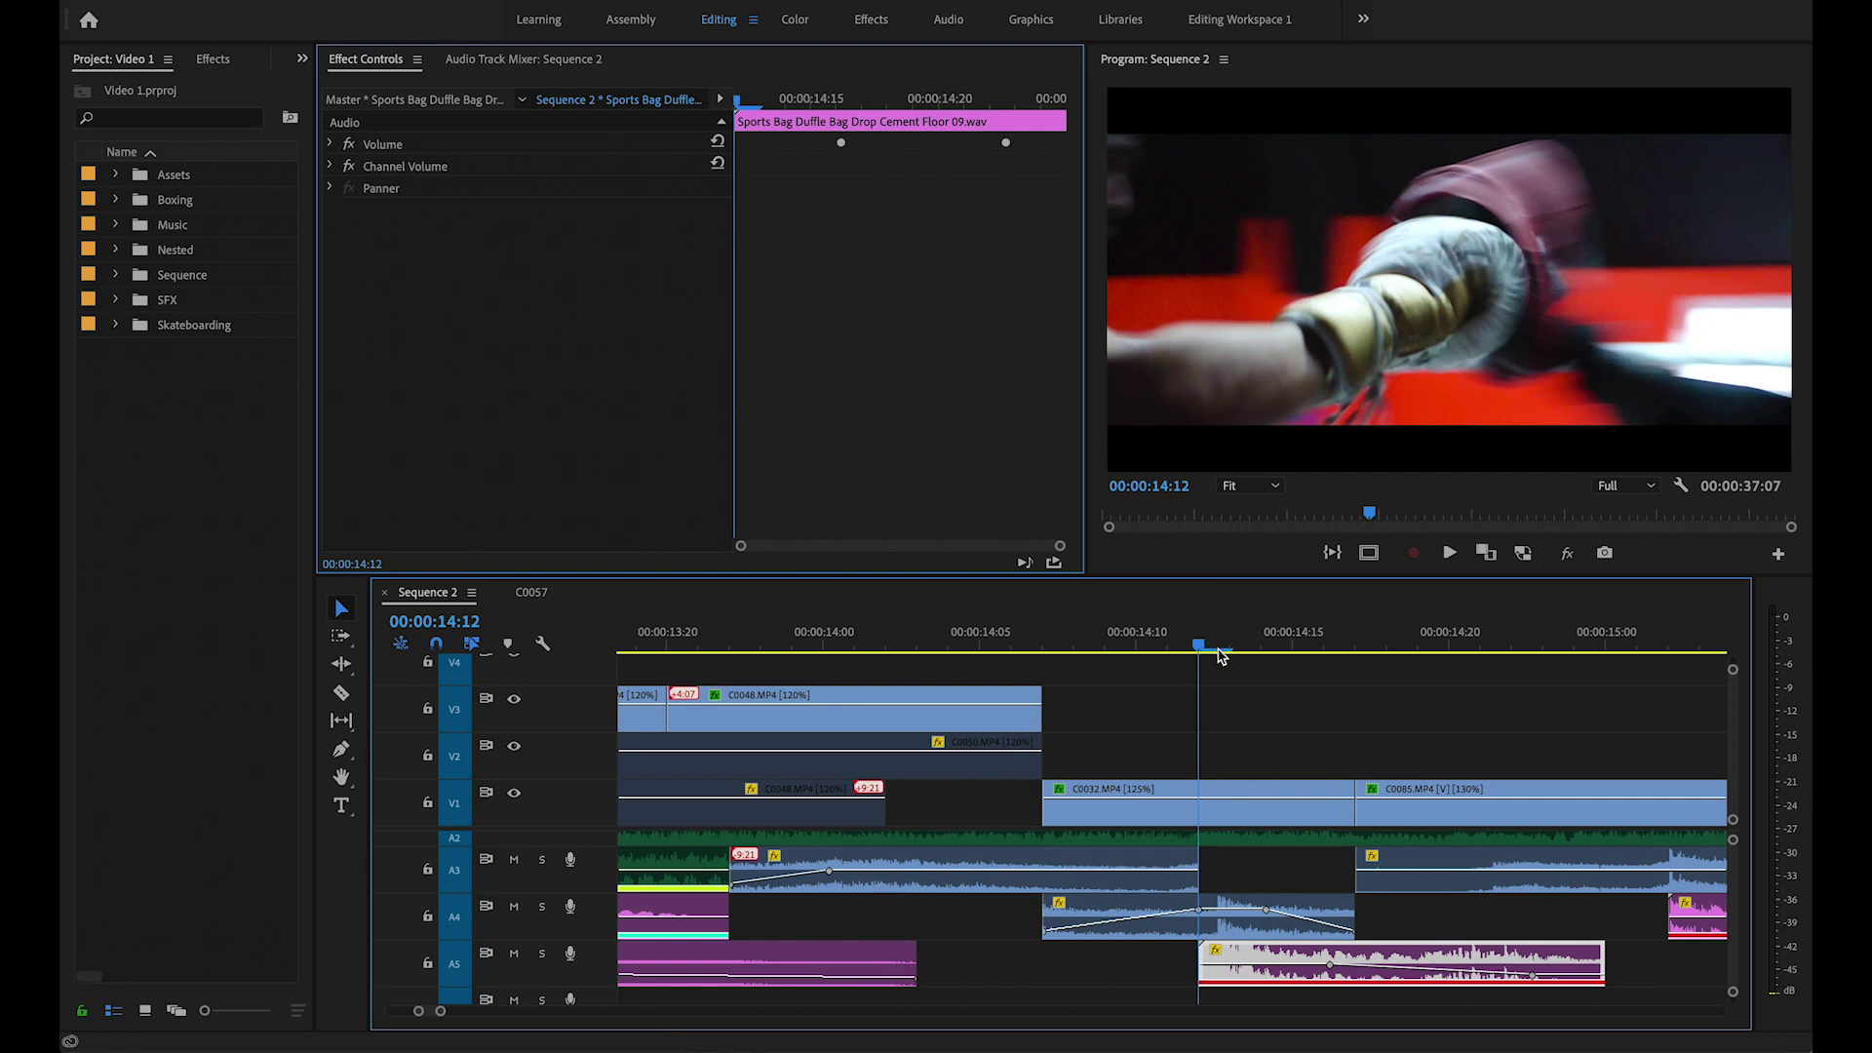
click(1221, 651)
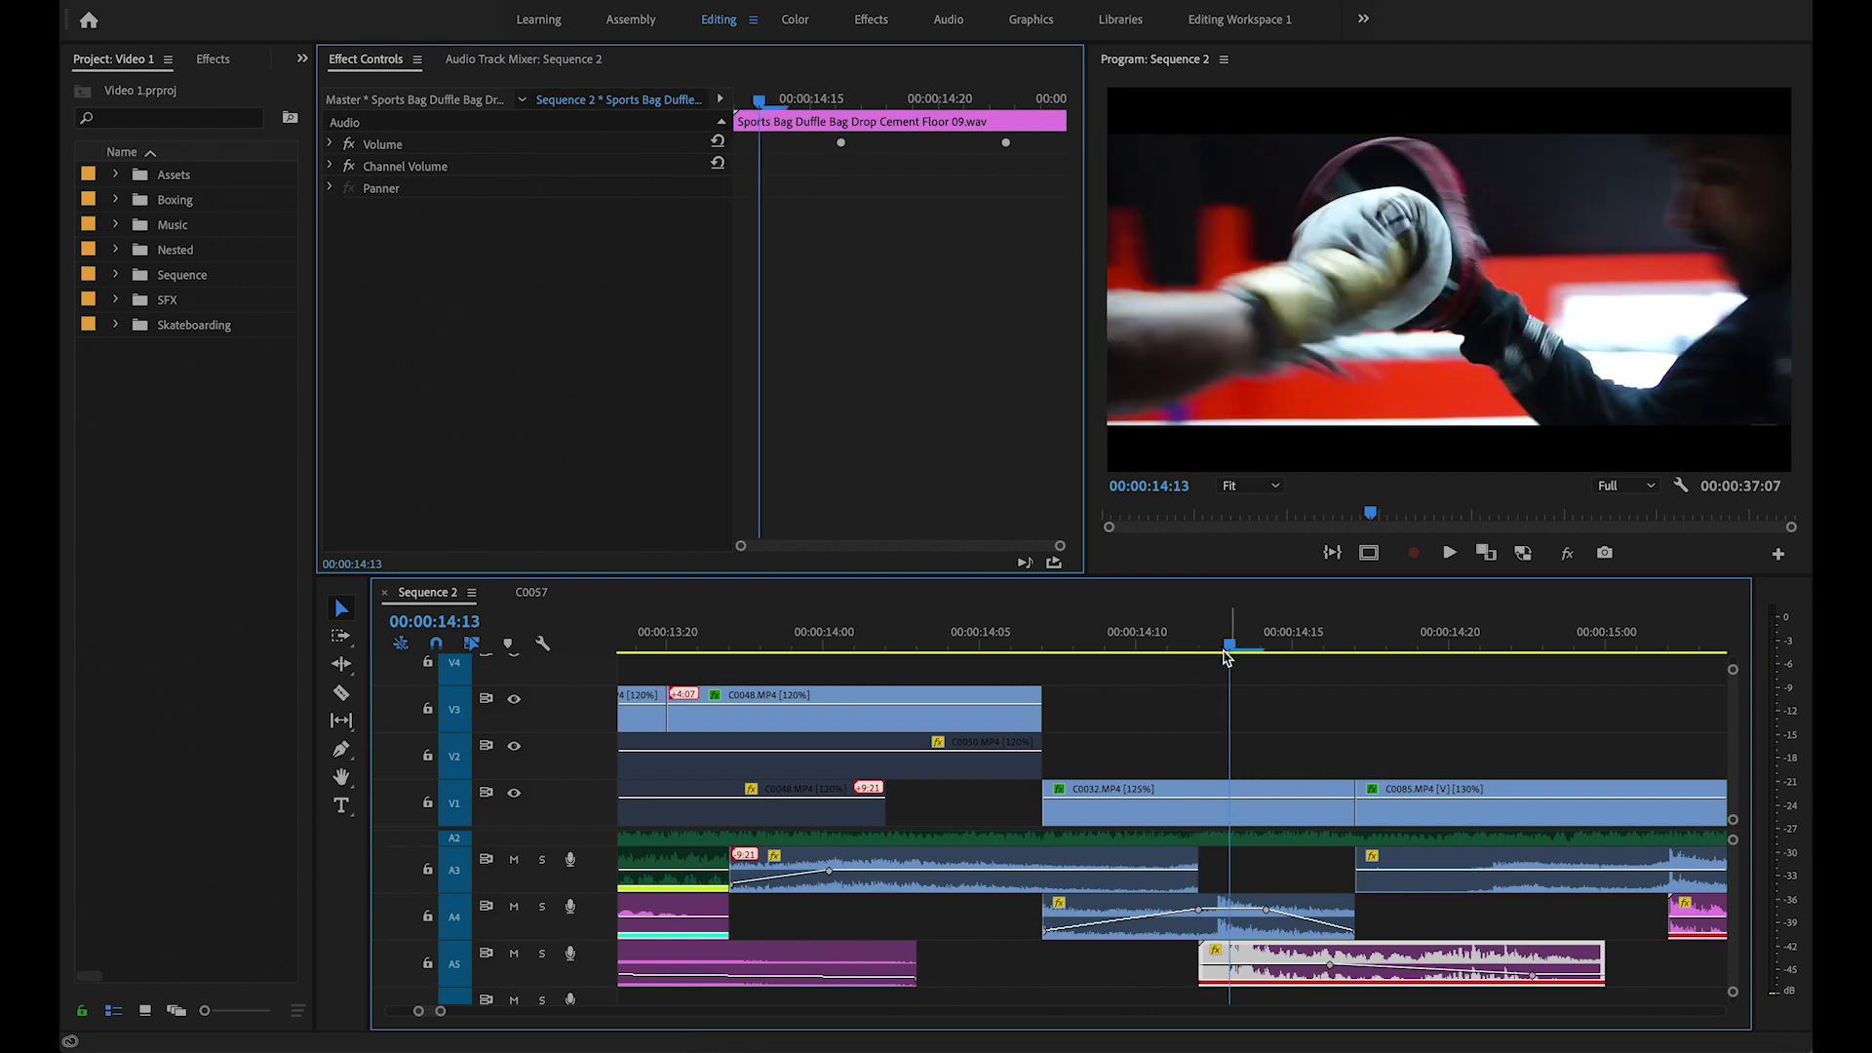
Scrub past the glove punch to 00:00:15:07 and examine the C0085.MP4 bag-punching shot on V1.
scroll(1220, 719, down, 2)
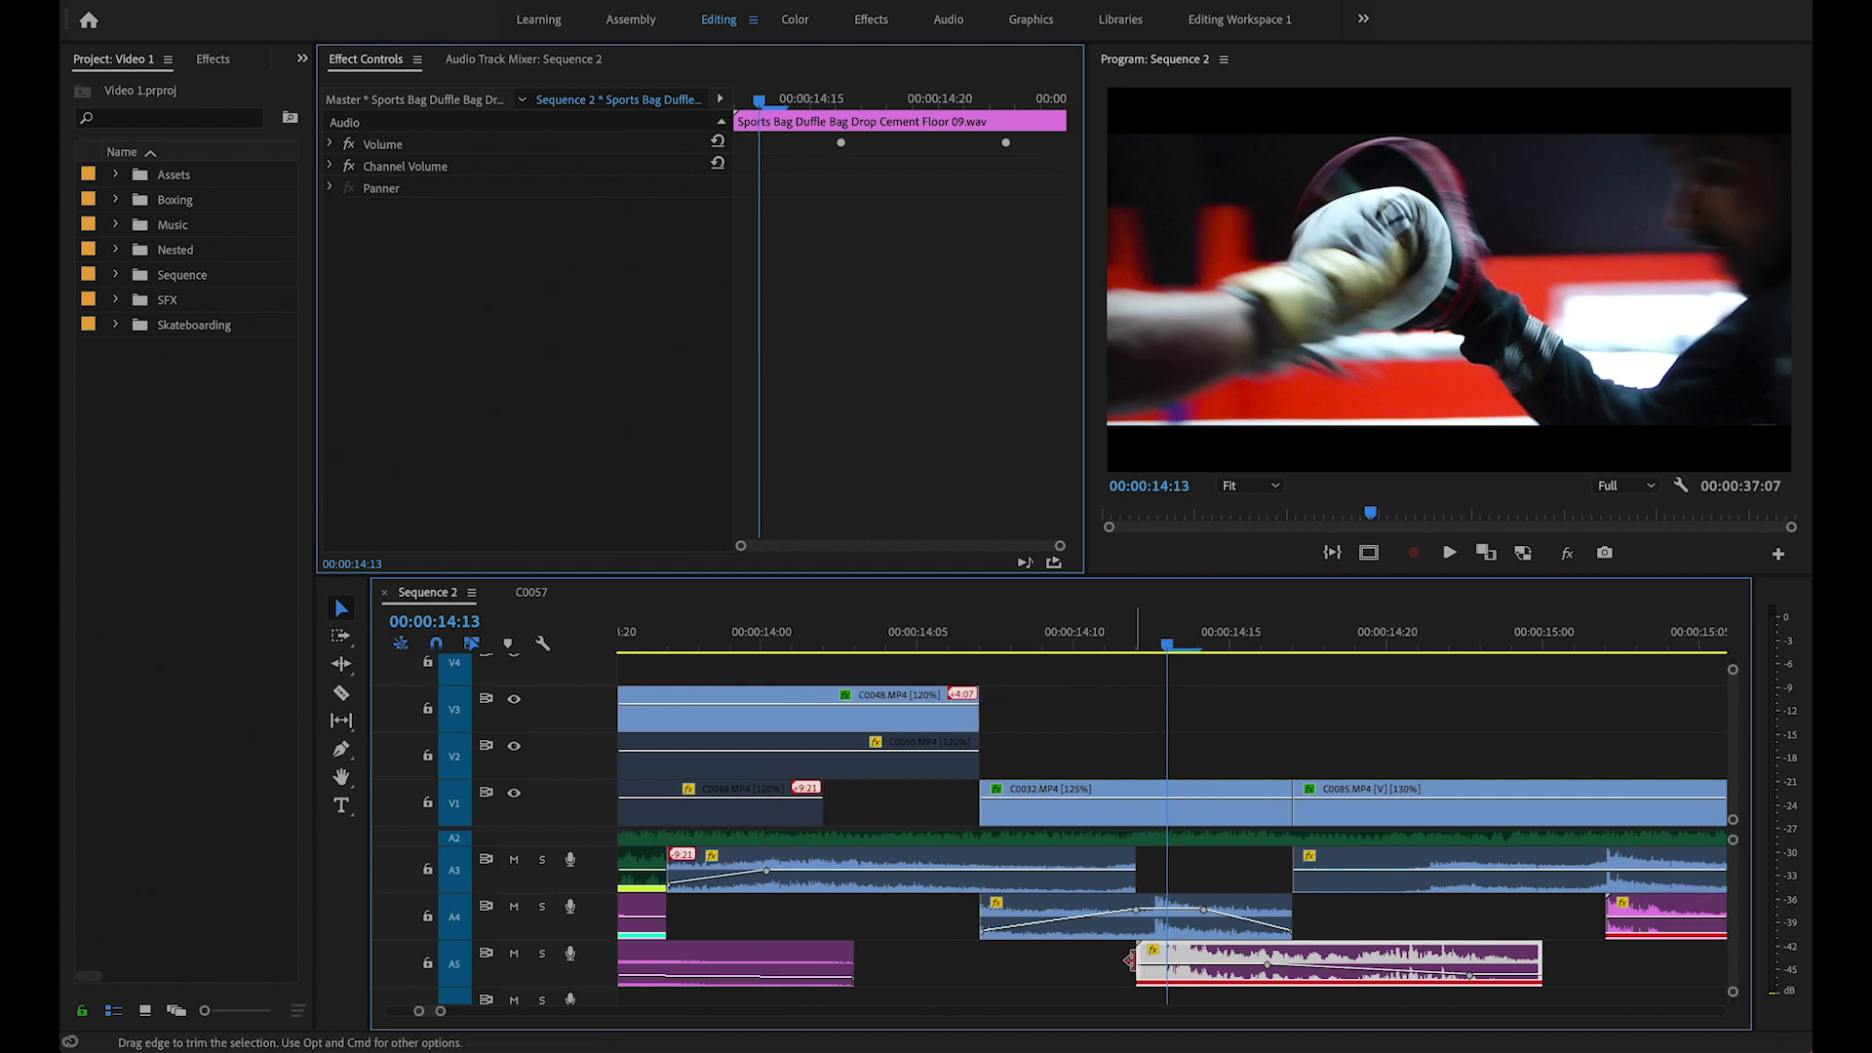
key(minus)
key(minus)
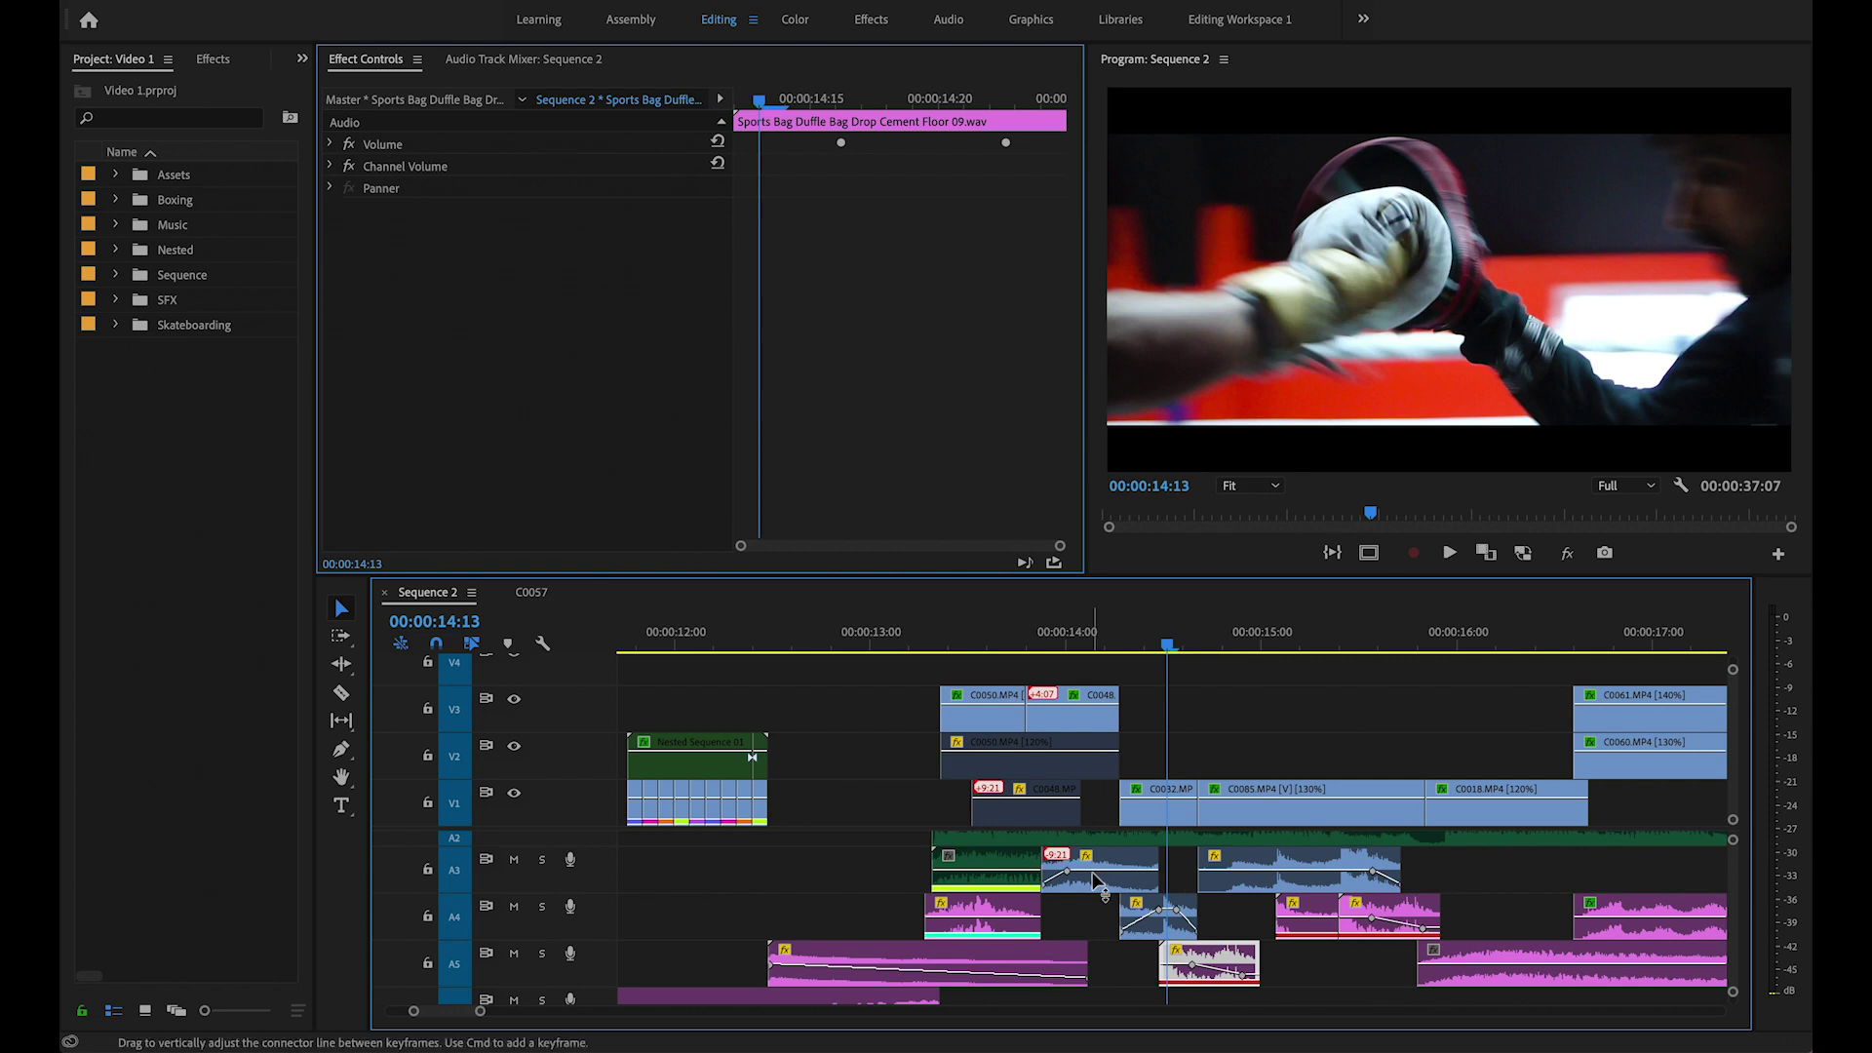
scroll(1150, 936, down, 3)
click(1019, 647)
drag(1022, 652, 1141, 665)
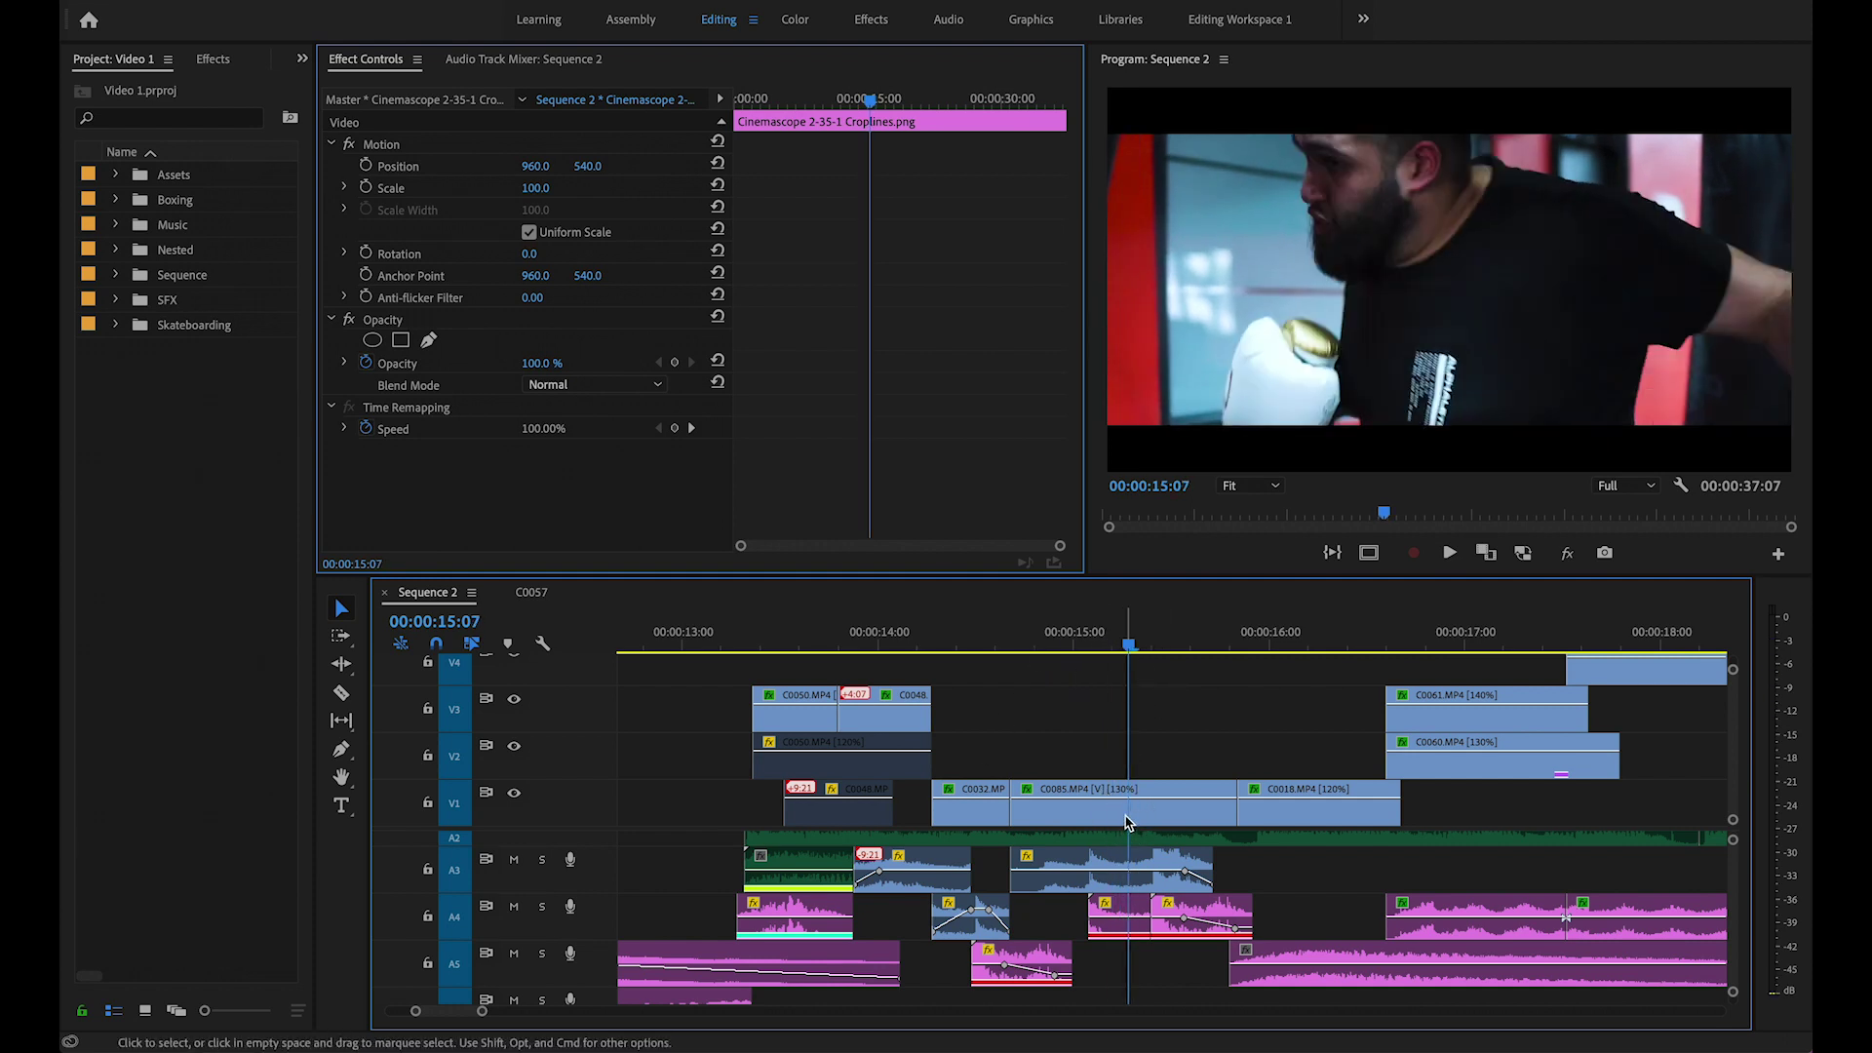
Set the speed of the C0085.MP4 clip on V1 to 100%.
click(1127, 822)
key(super+r)
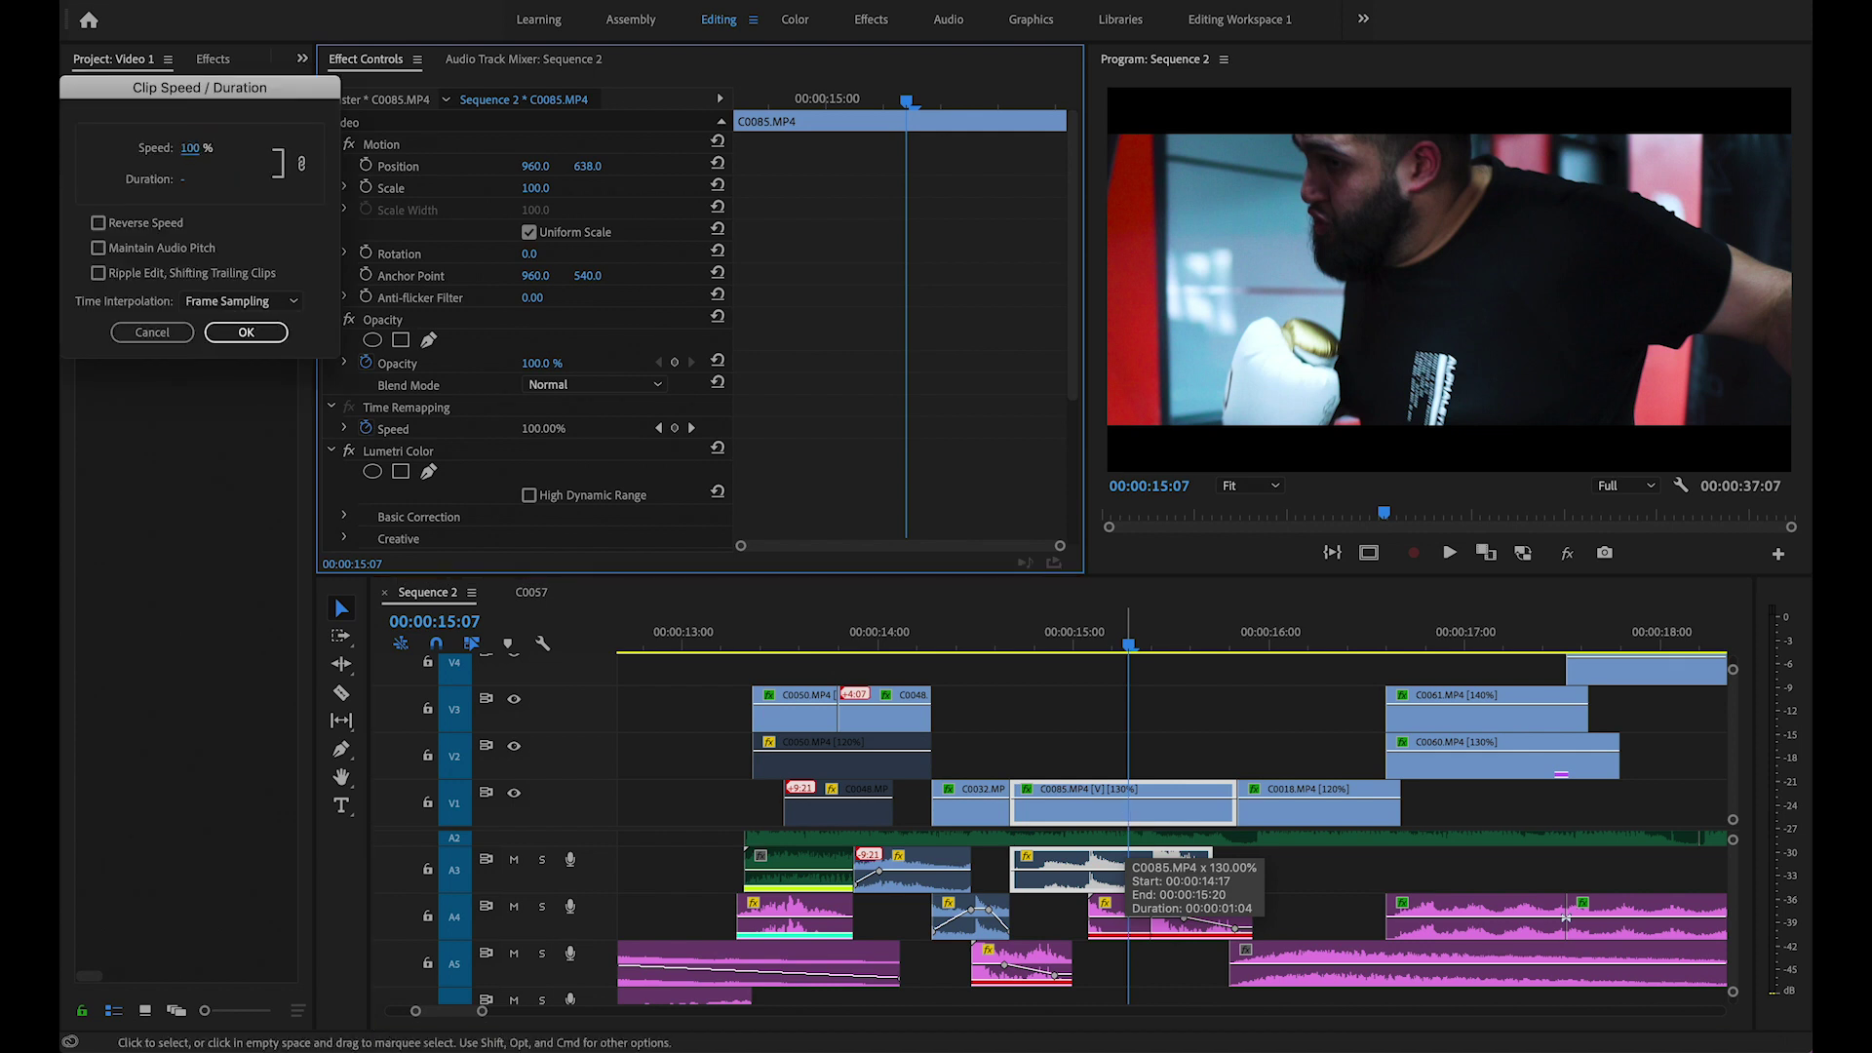
click(245, 333)
Play C0085.MP4 at its original speed from 00:00:14:18, and replay it from the clip's start at 00:00:14:17.
click(1067, 641)
drag(1069, 642, 1017, 642)
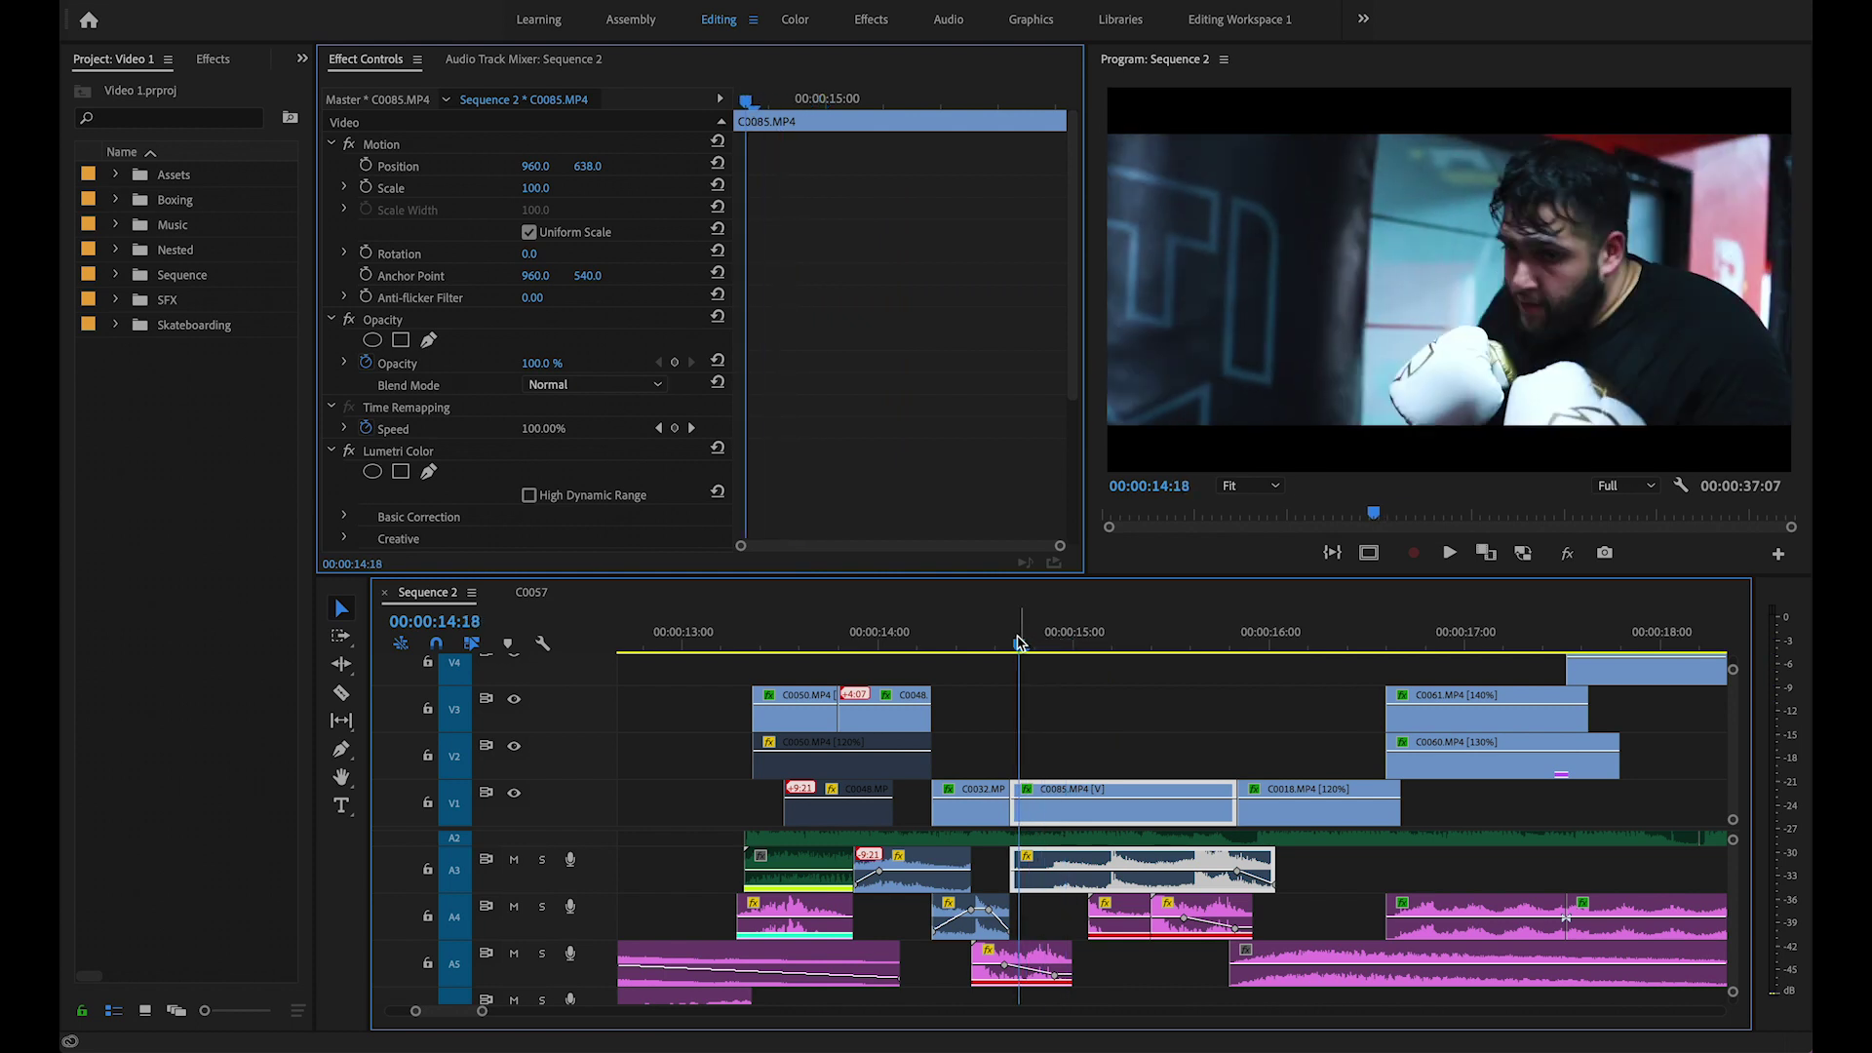
key(space)
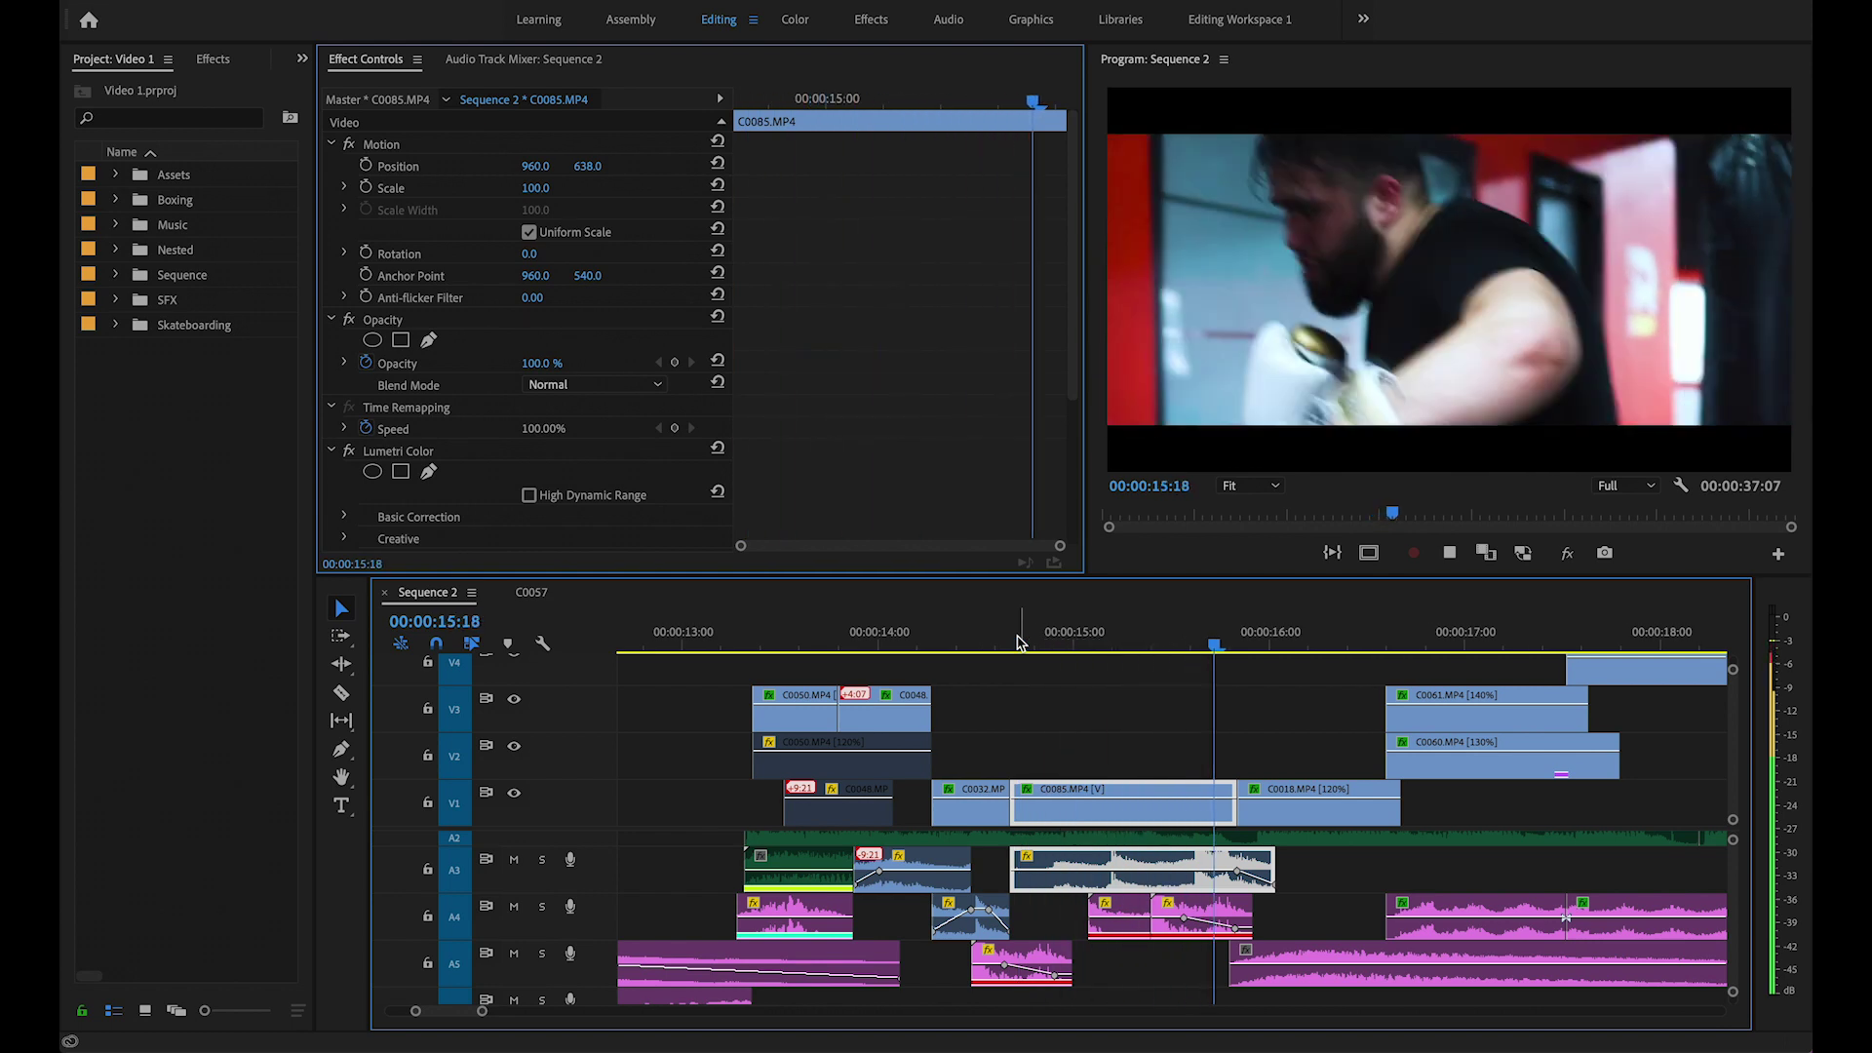
click(1017, 642)
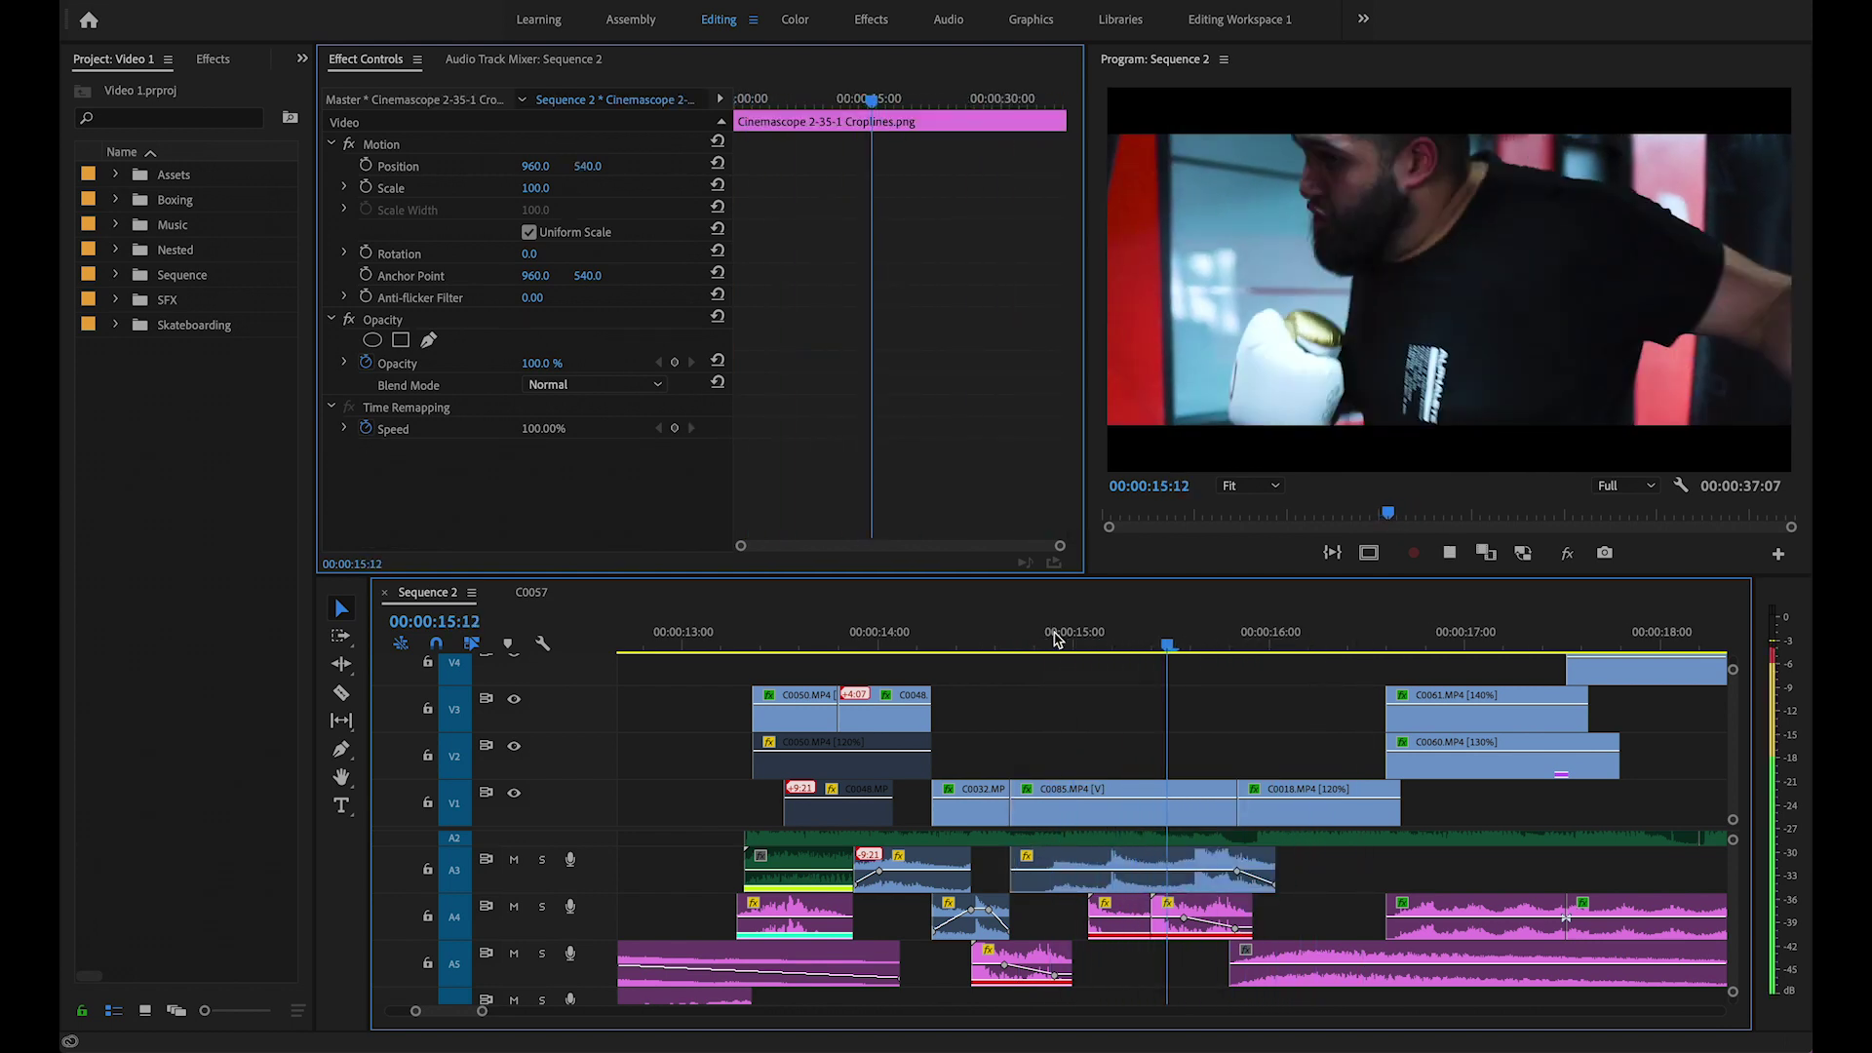
click(1047, 642)
click(1014, 642)
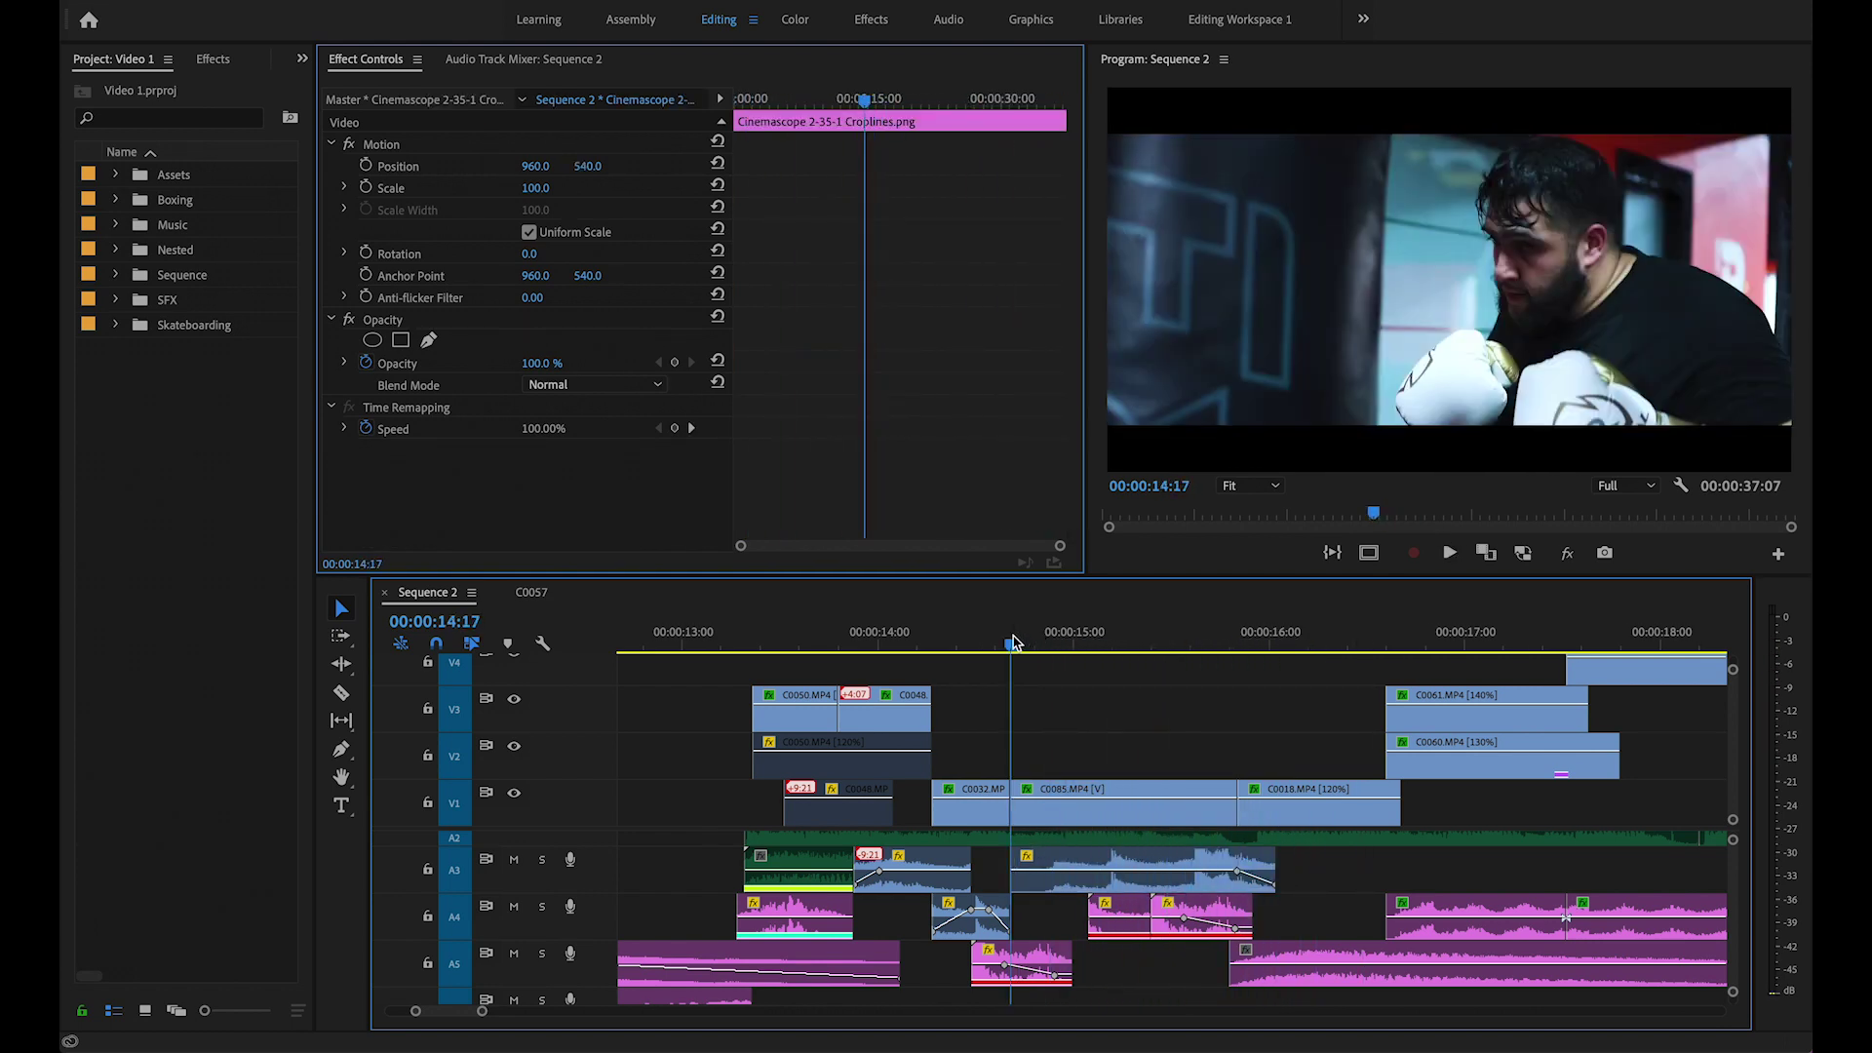
click(1015, 642)
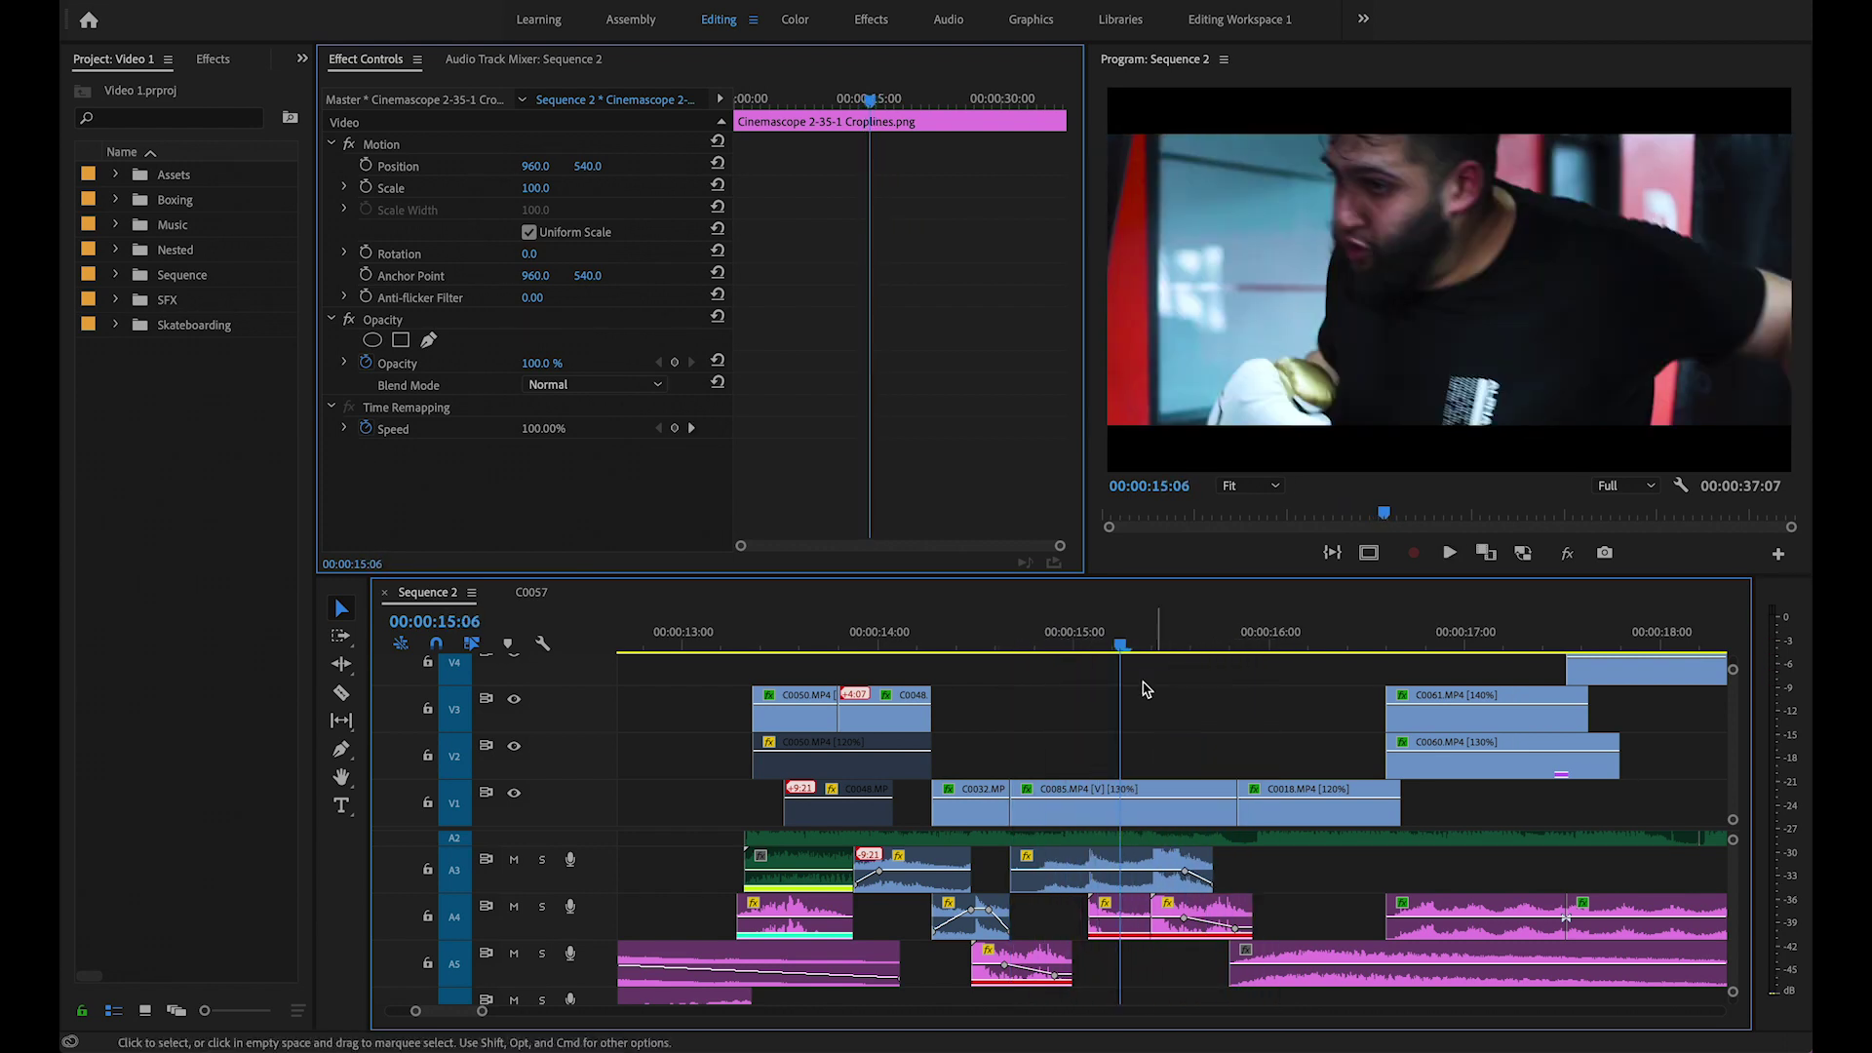
Replay C0085.MP4 from near its start at 130% speed to compare it with the original pace.
click(1027, 644)
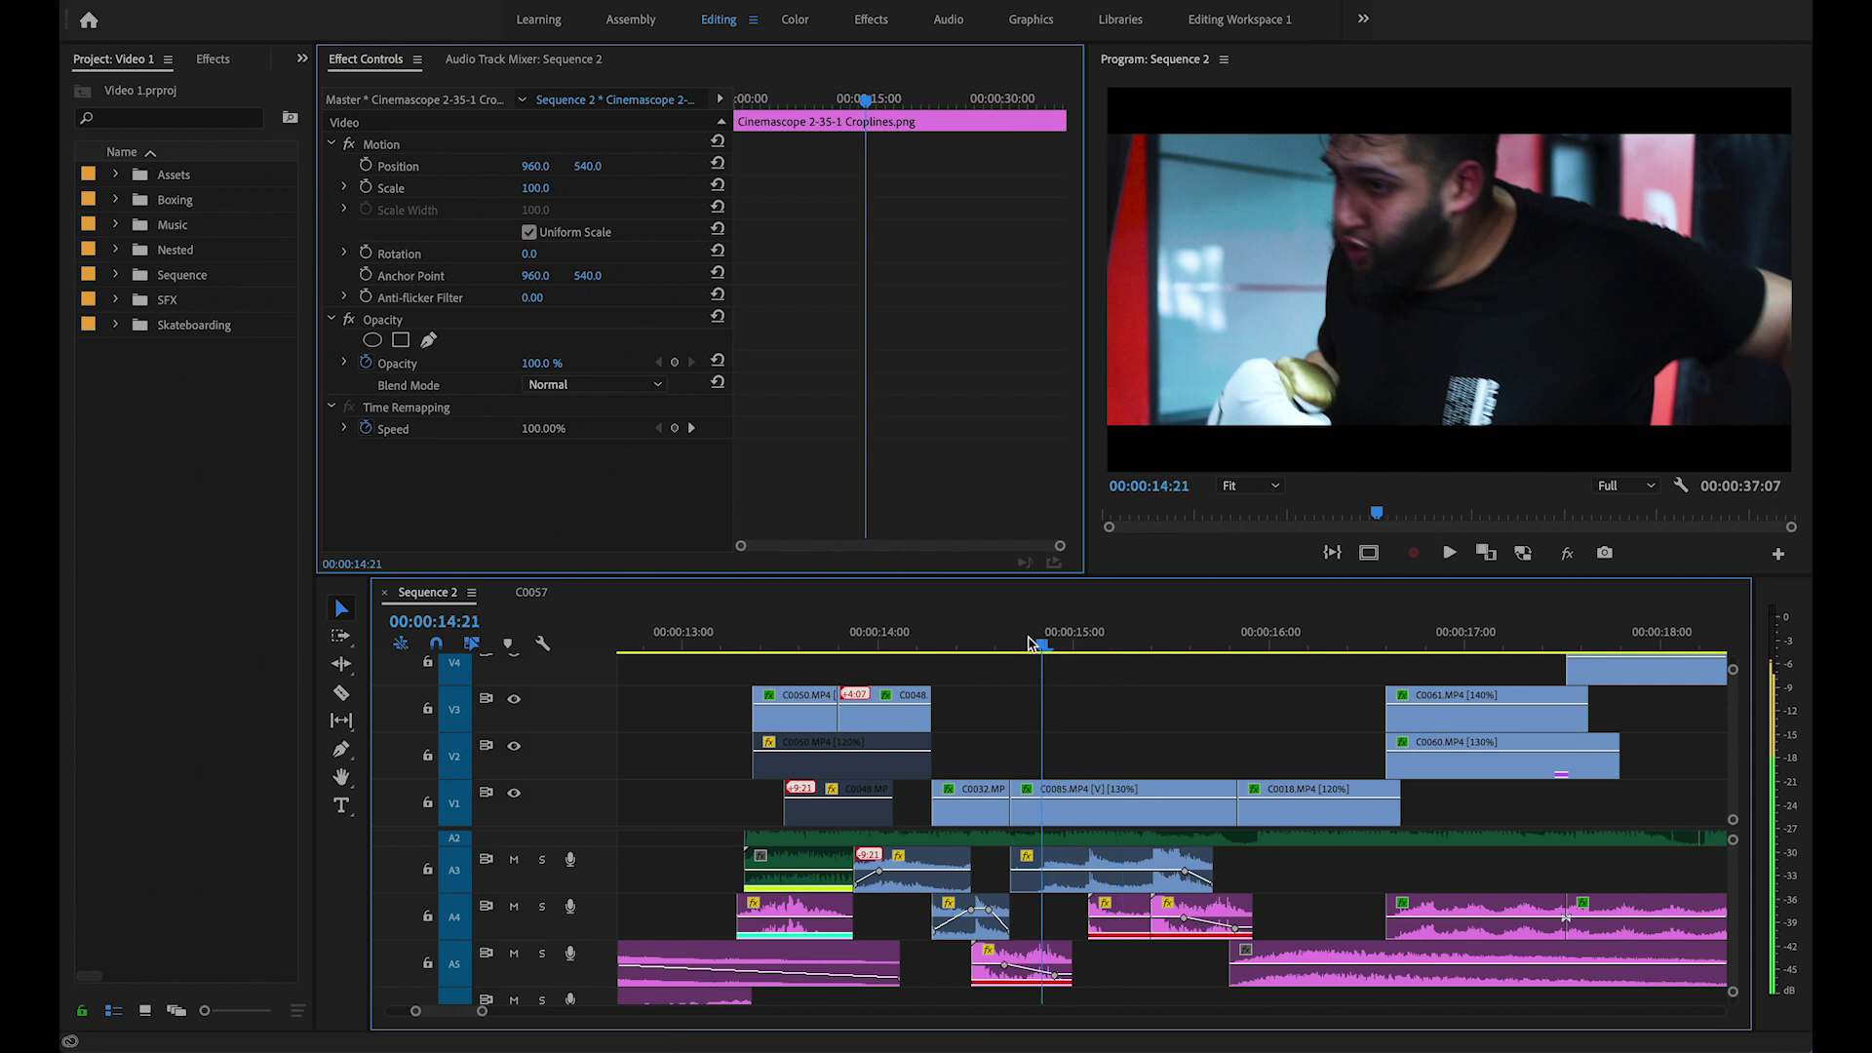
click(1024, 642)
click(1024, 643)
key(space)
key(space)
Move the playhead to 00:00:15:03 and select the two sound-effect clips on A4 beneath C0085.MP4 to examine them.
scroll(955, 644, down, 3)
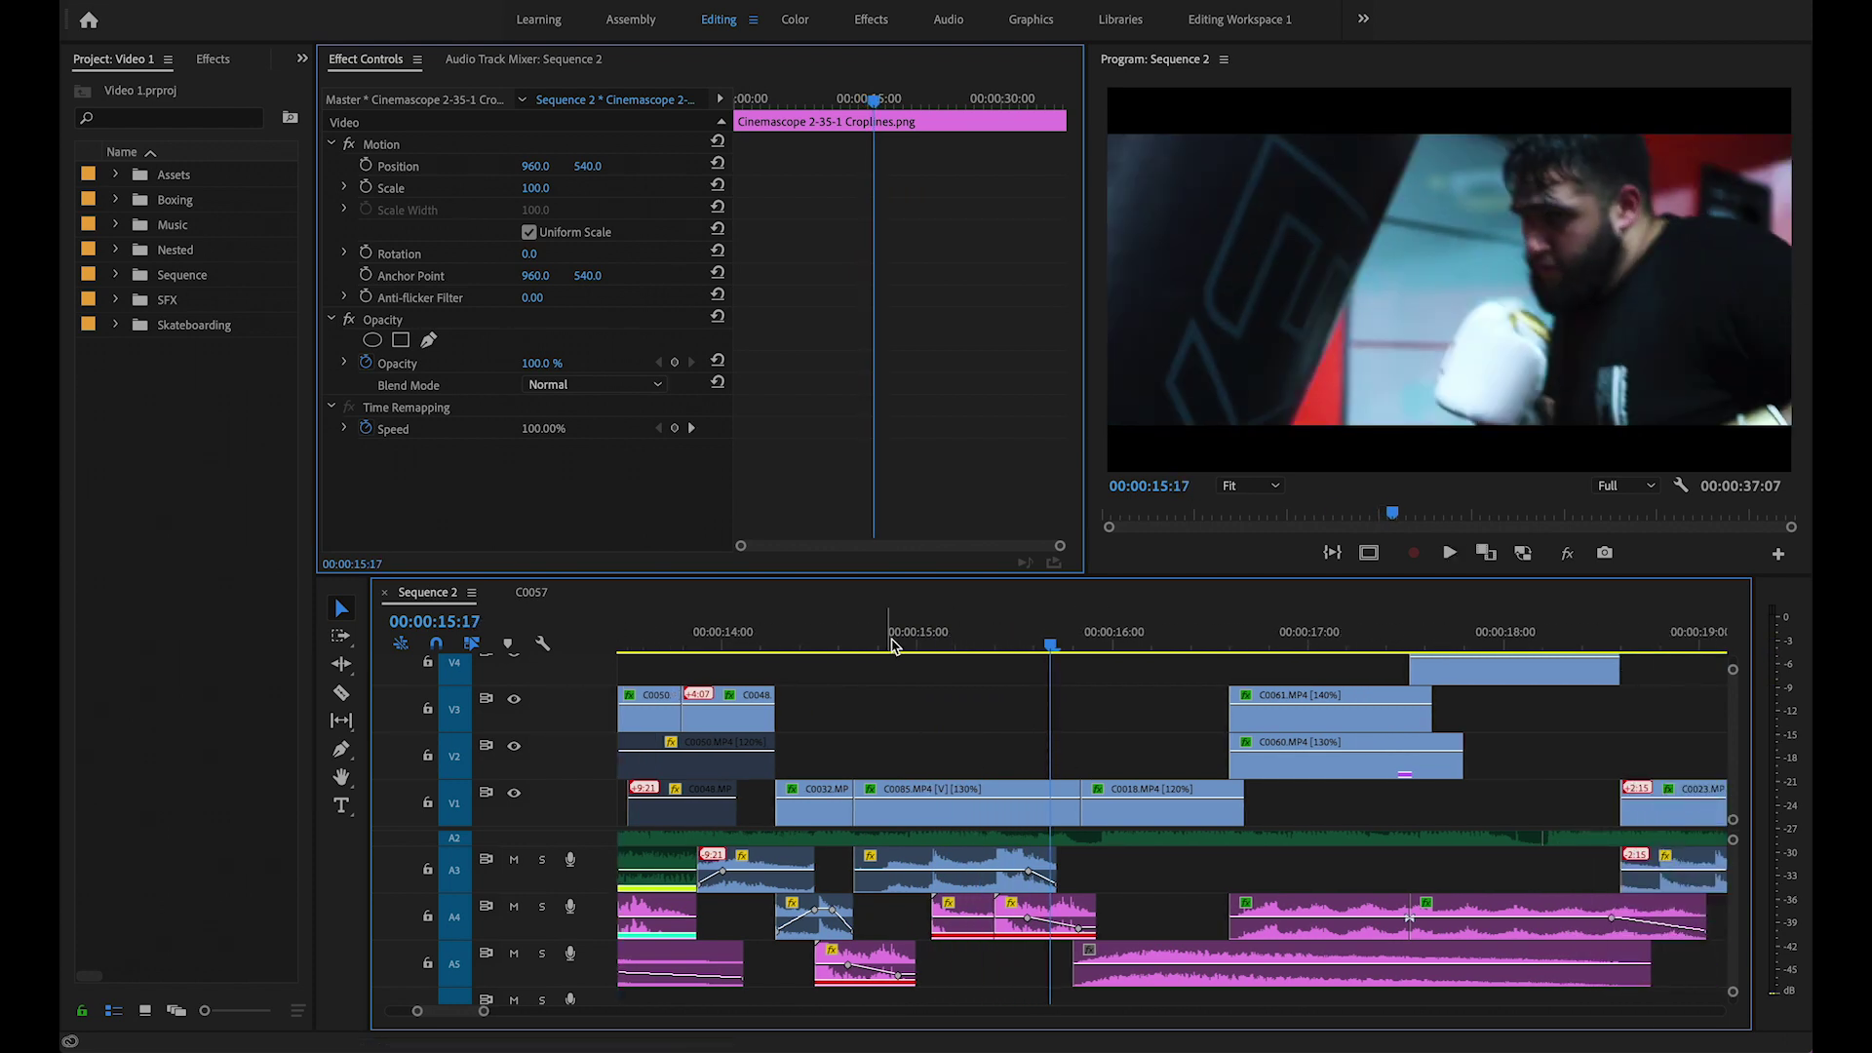
scroll(890, 644, down, 3)
click(785, 642)
scroll(830, 936, down, 1)
drag(813, 928, 876, 892)
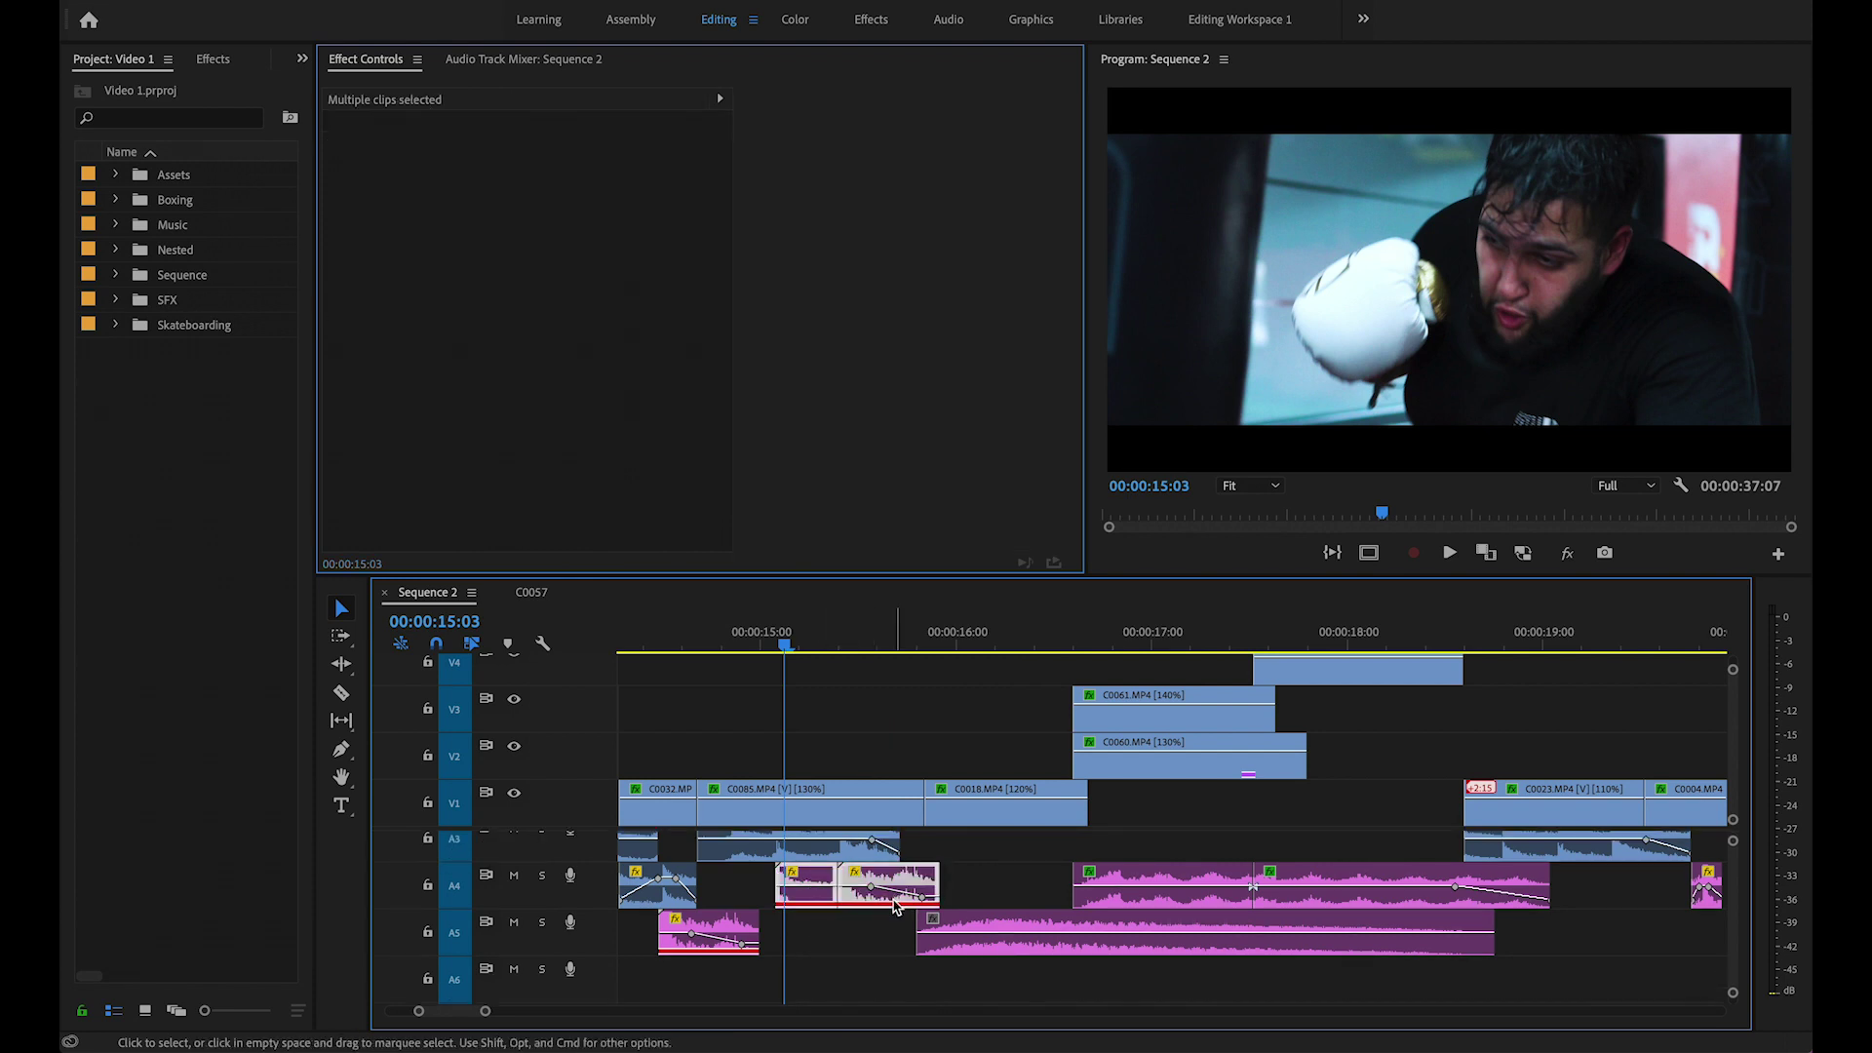
click(887, 917)
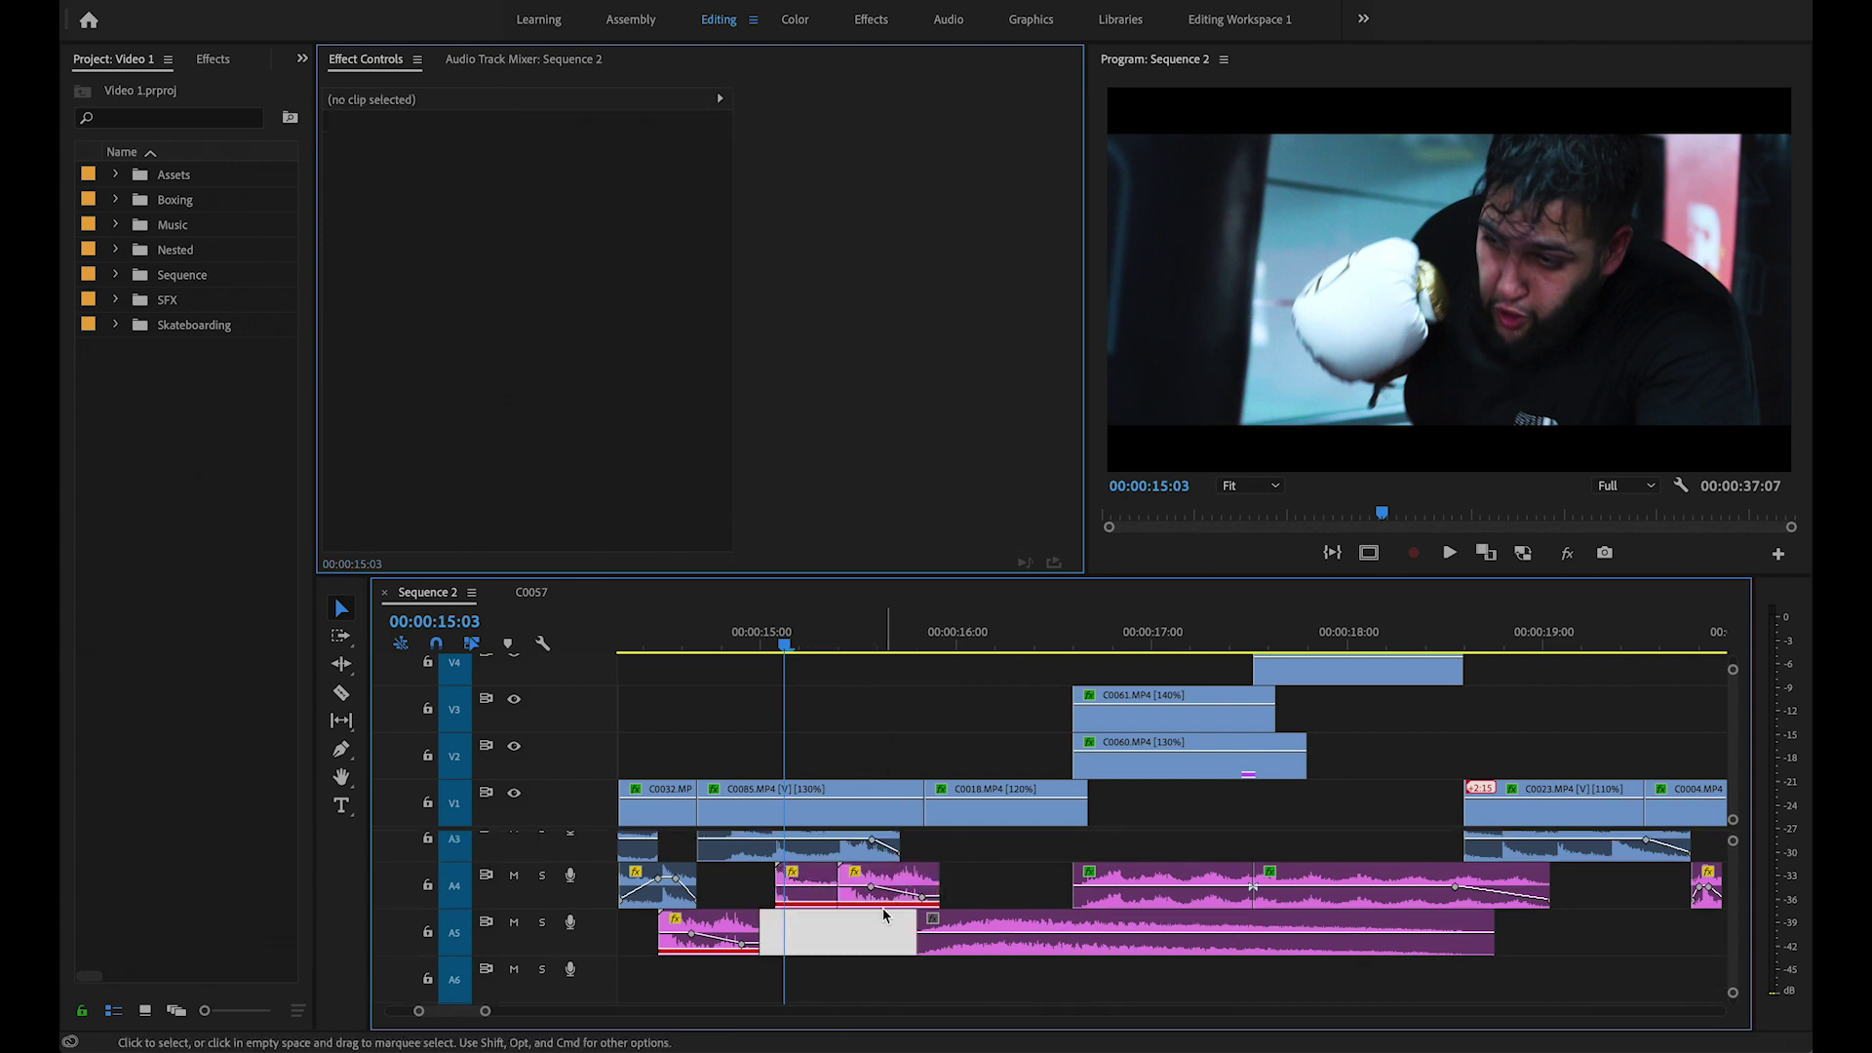
Scrub the bag punch to 00:00:15:16 and back to 00:00:15:13, and play on into the C0018.MP4 footstep shot.
scroll(885, 914, up, 1)
click(827, 871)
drag(827, 640, 885, 633)
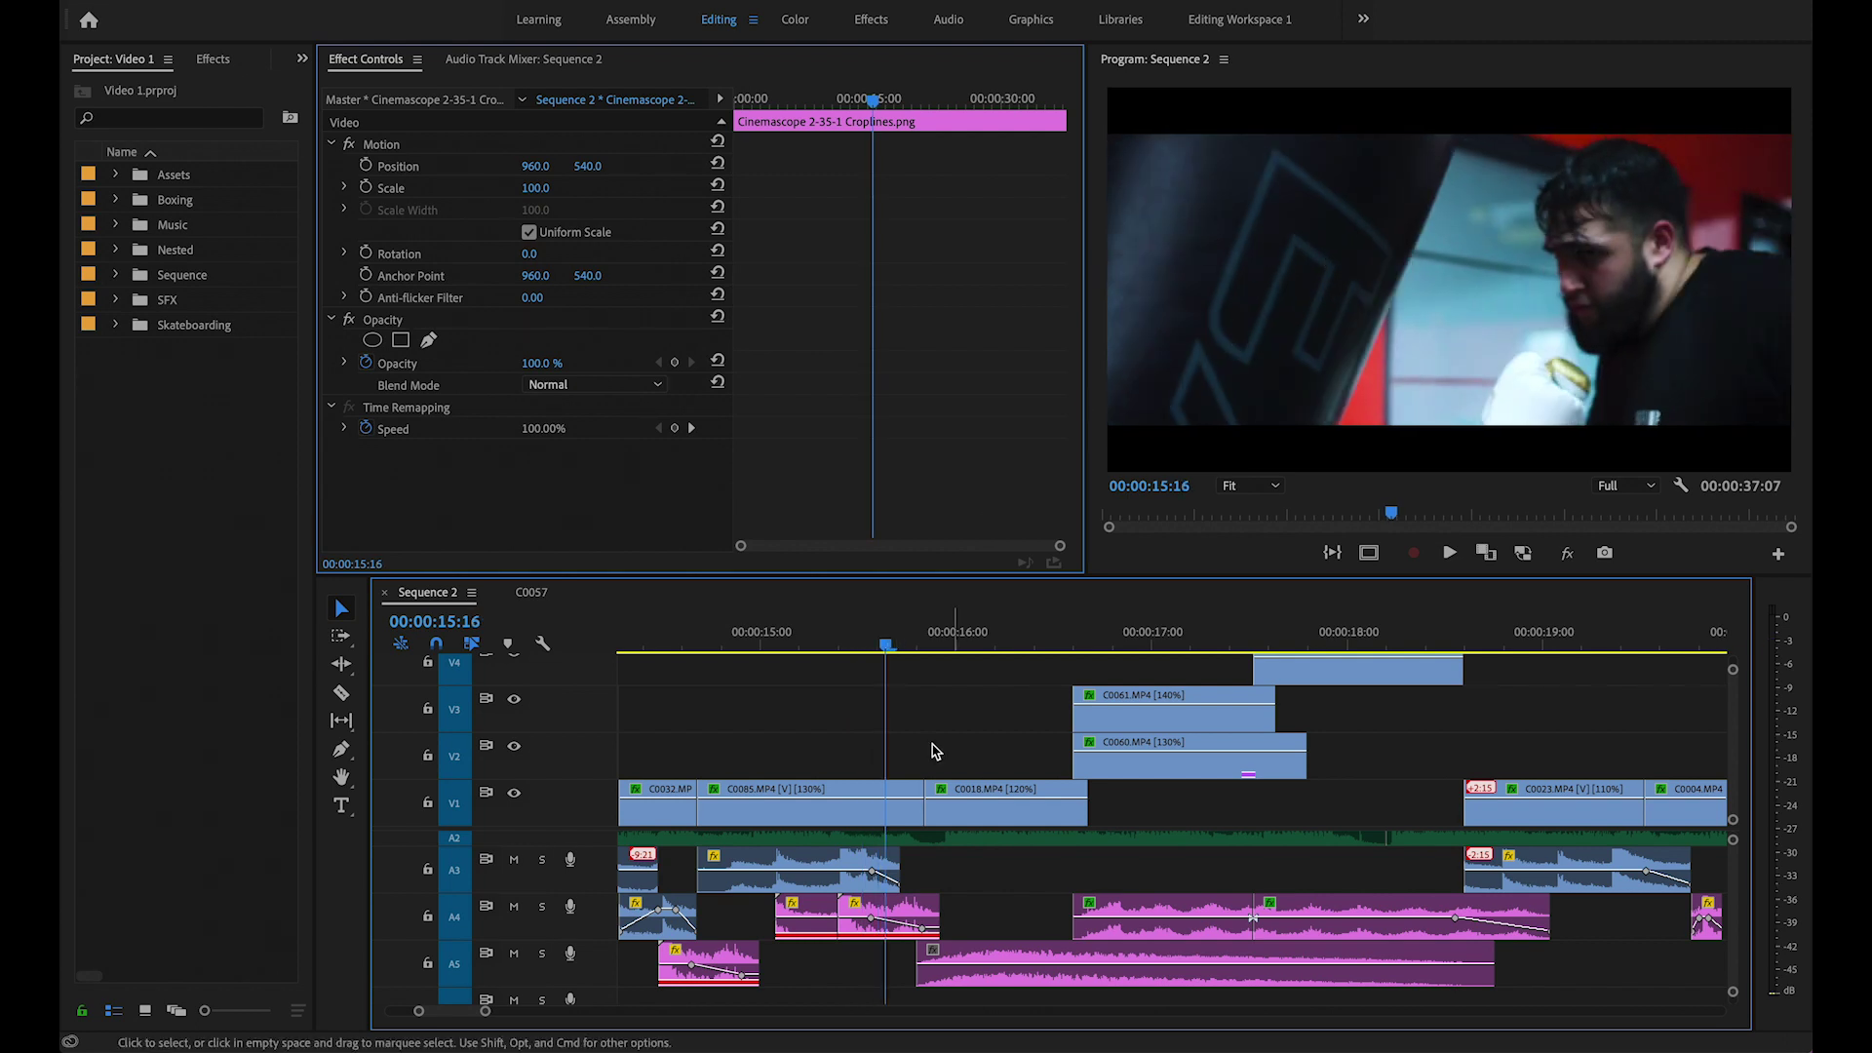
drag(885, 633, 862, 633)
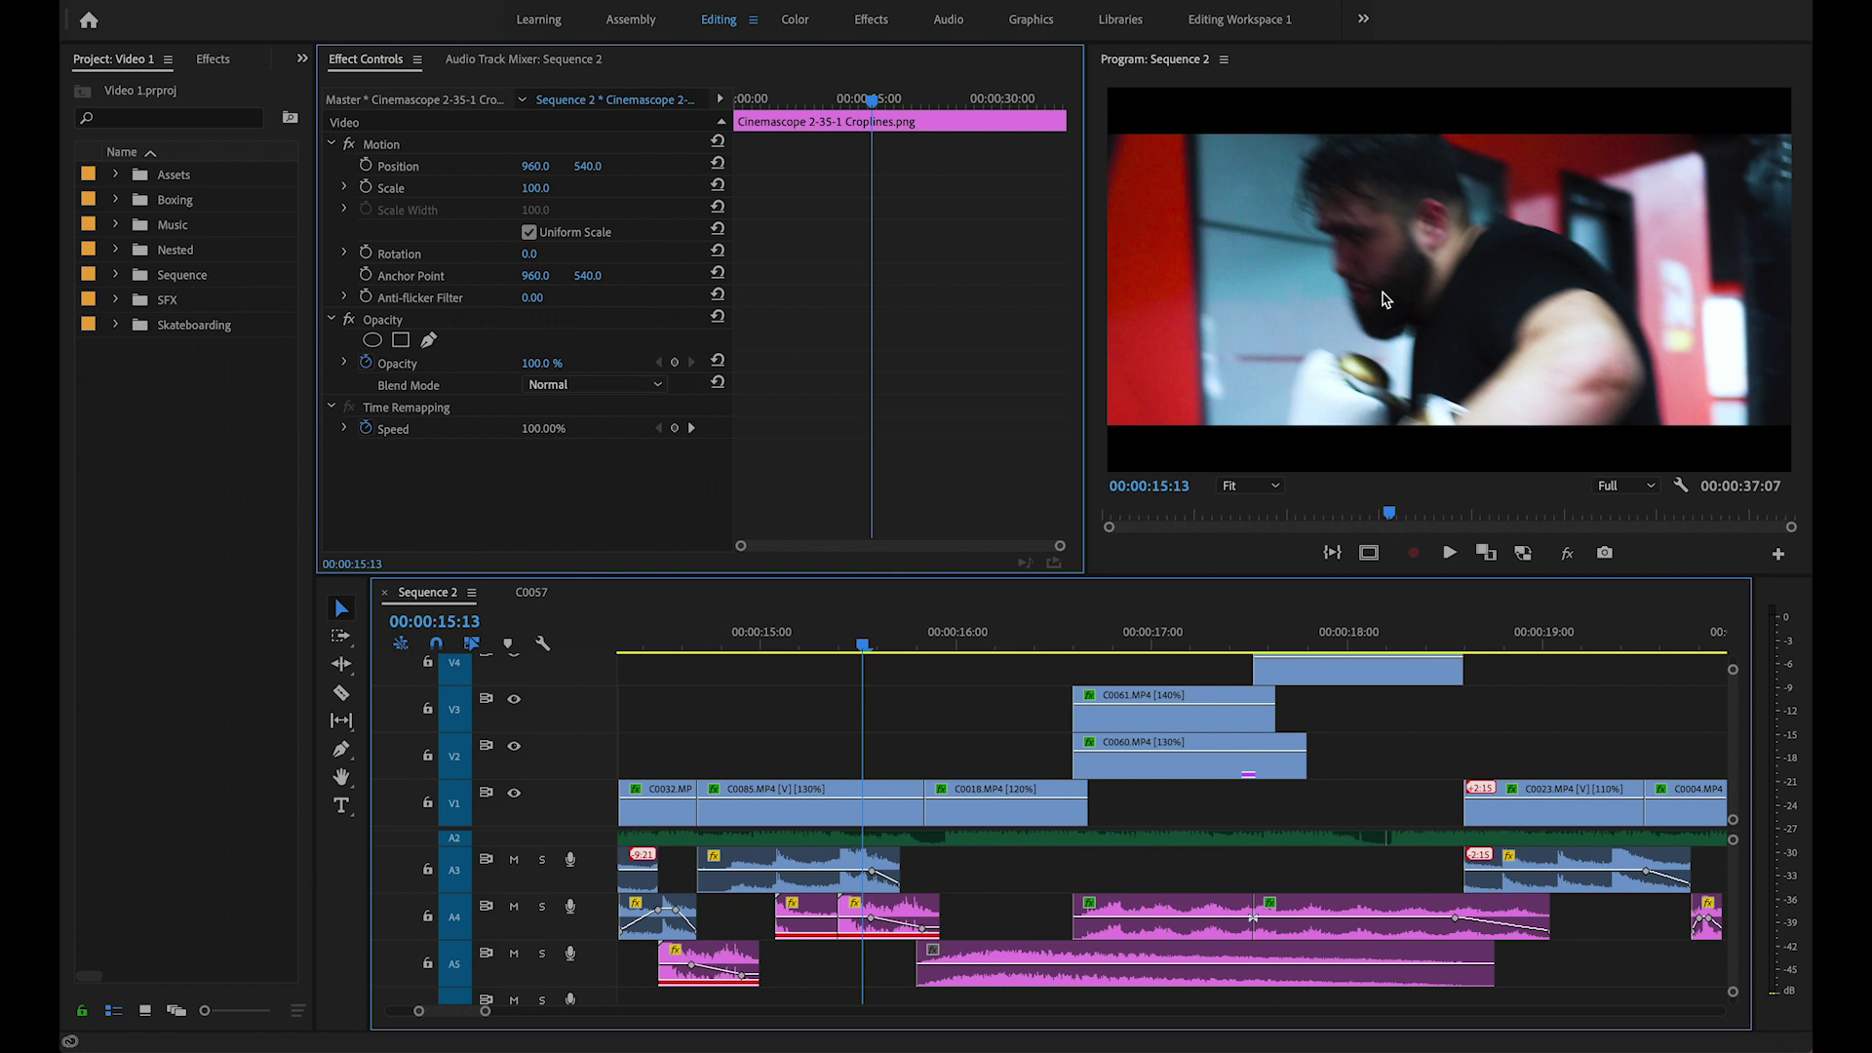
key(space)
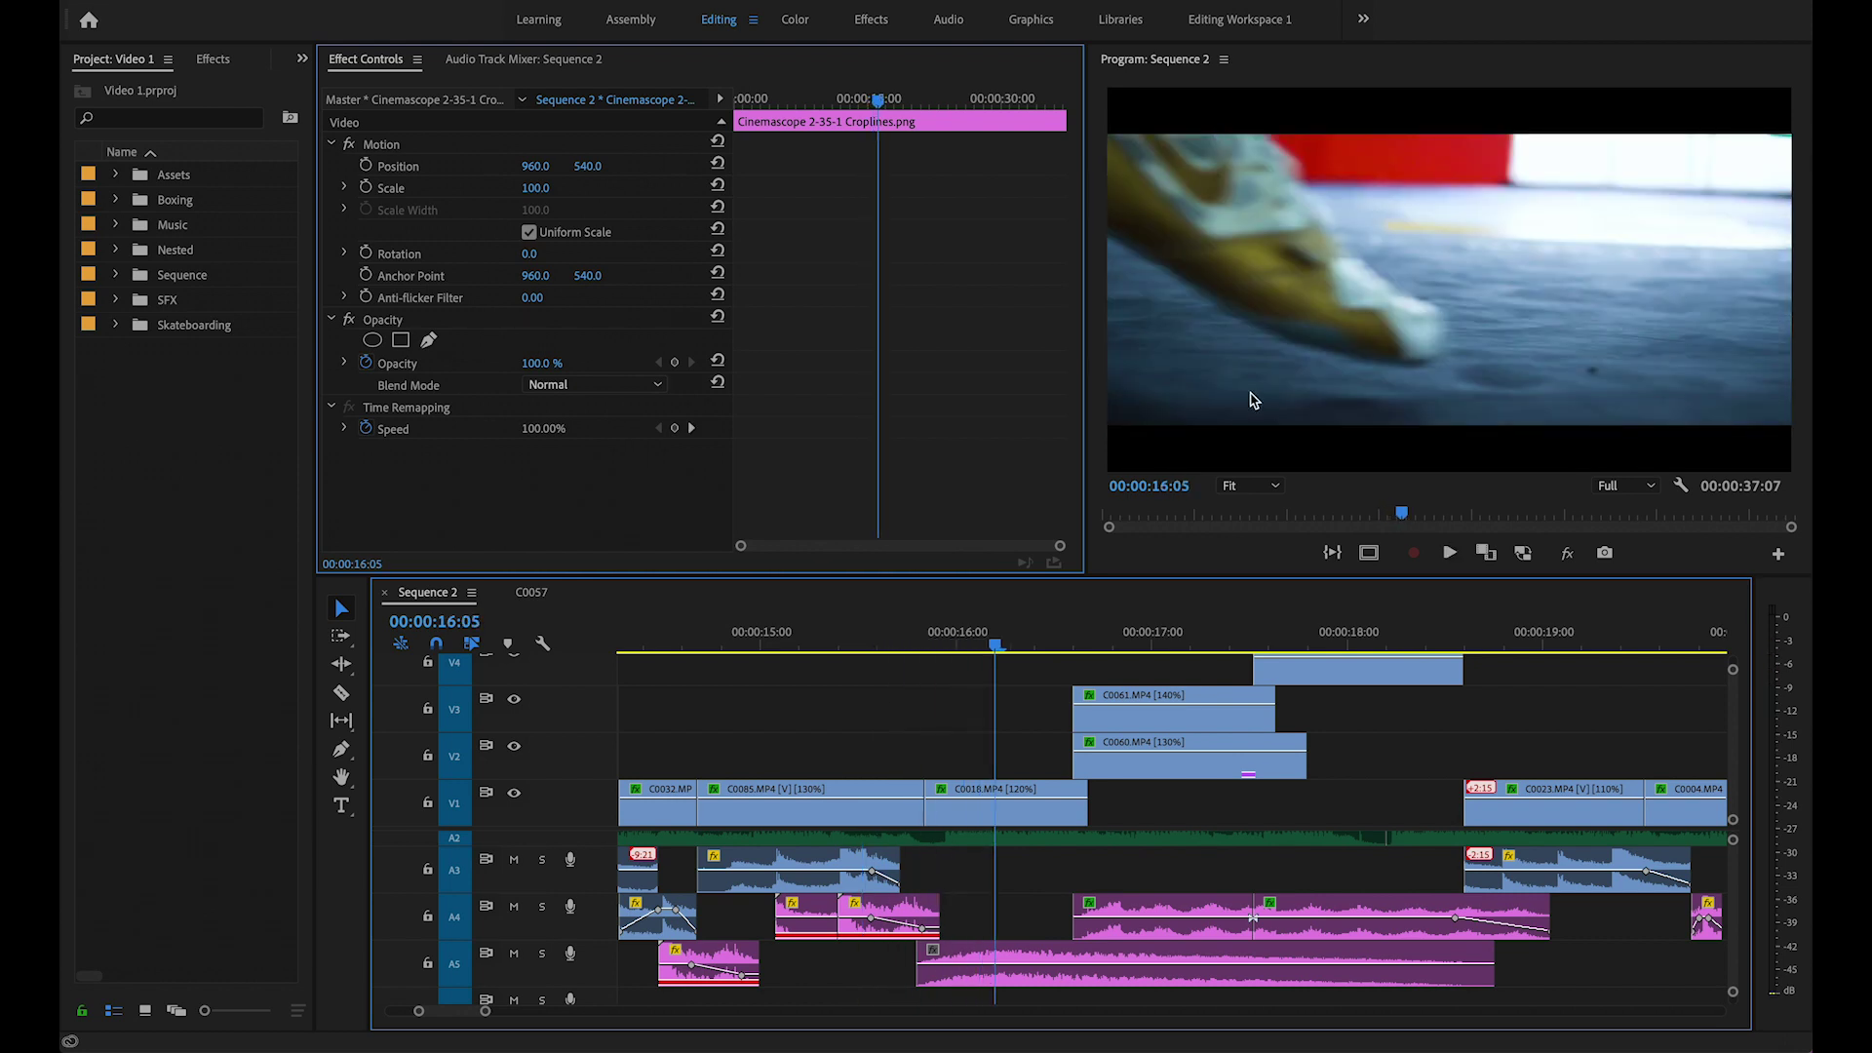
Replay the end of C0085.MP4 in short bursts to check how the A4 sound effects match the bag impacts.
drag(998, 648, 897, 634)
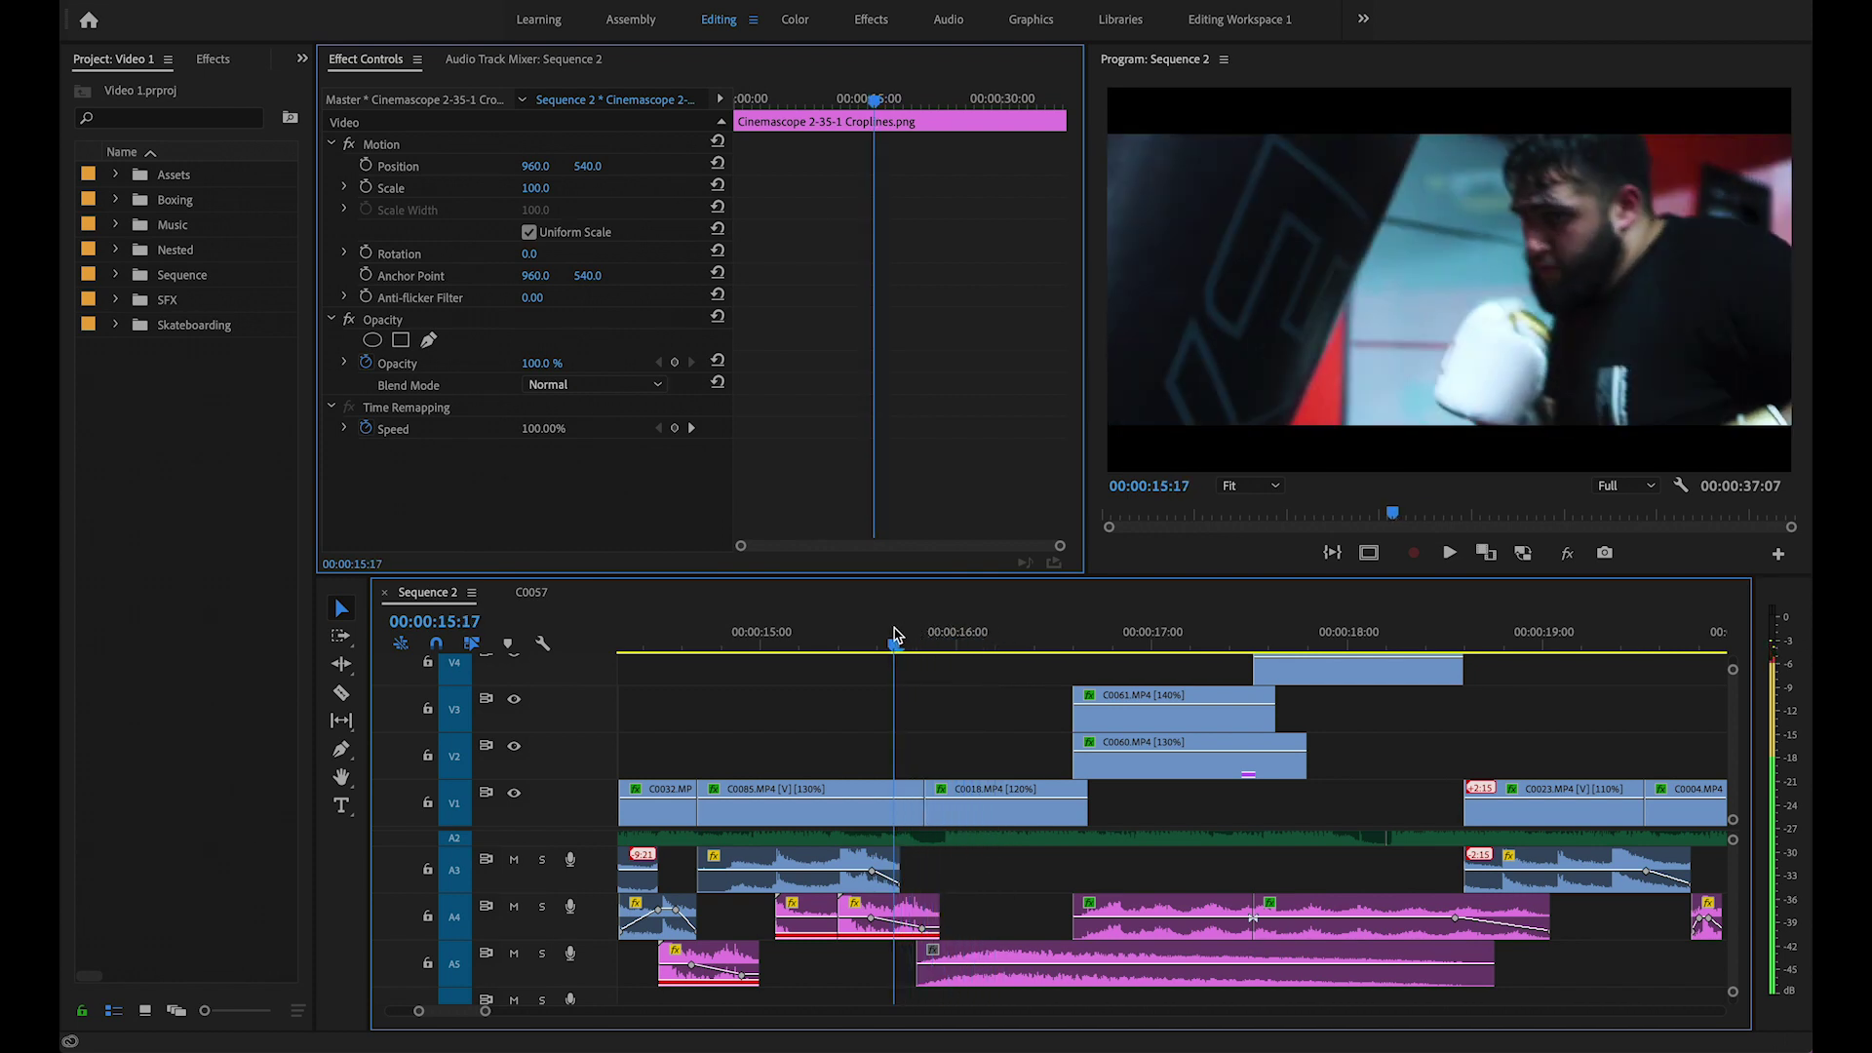
drag(894, 634, 847, 631)
key(space)
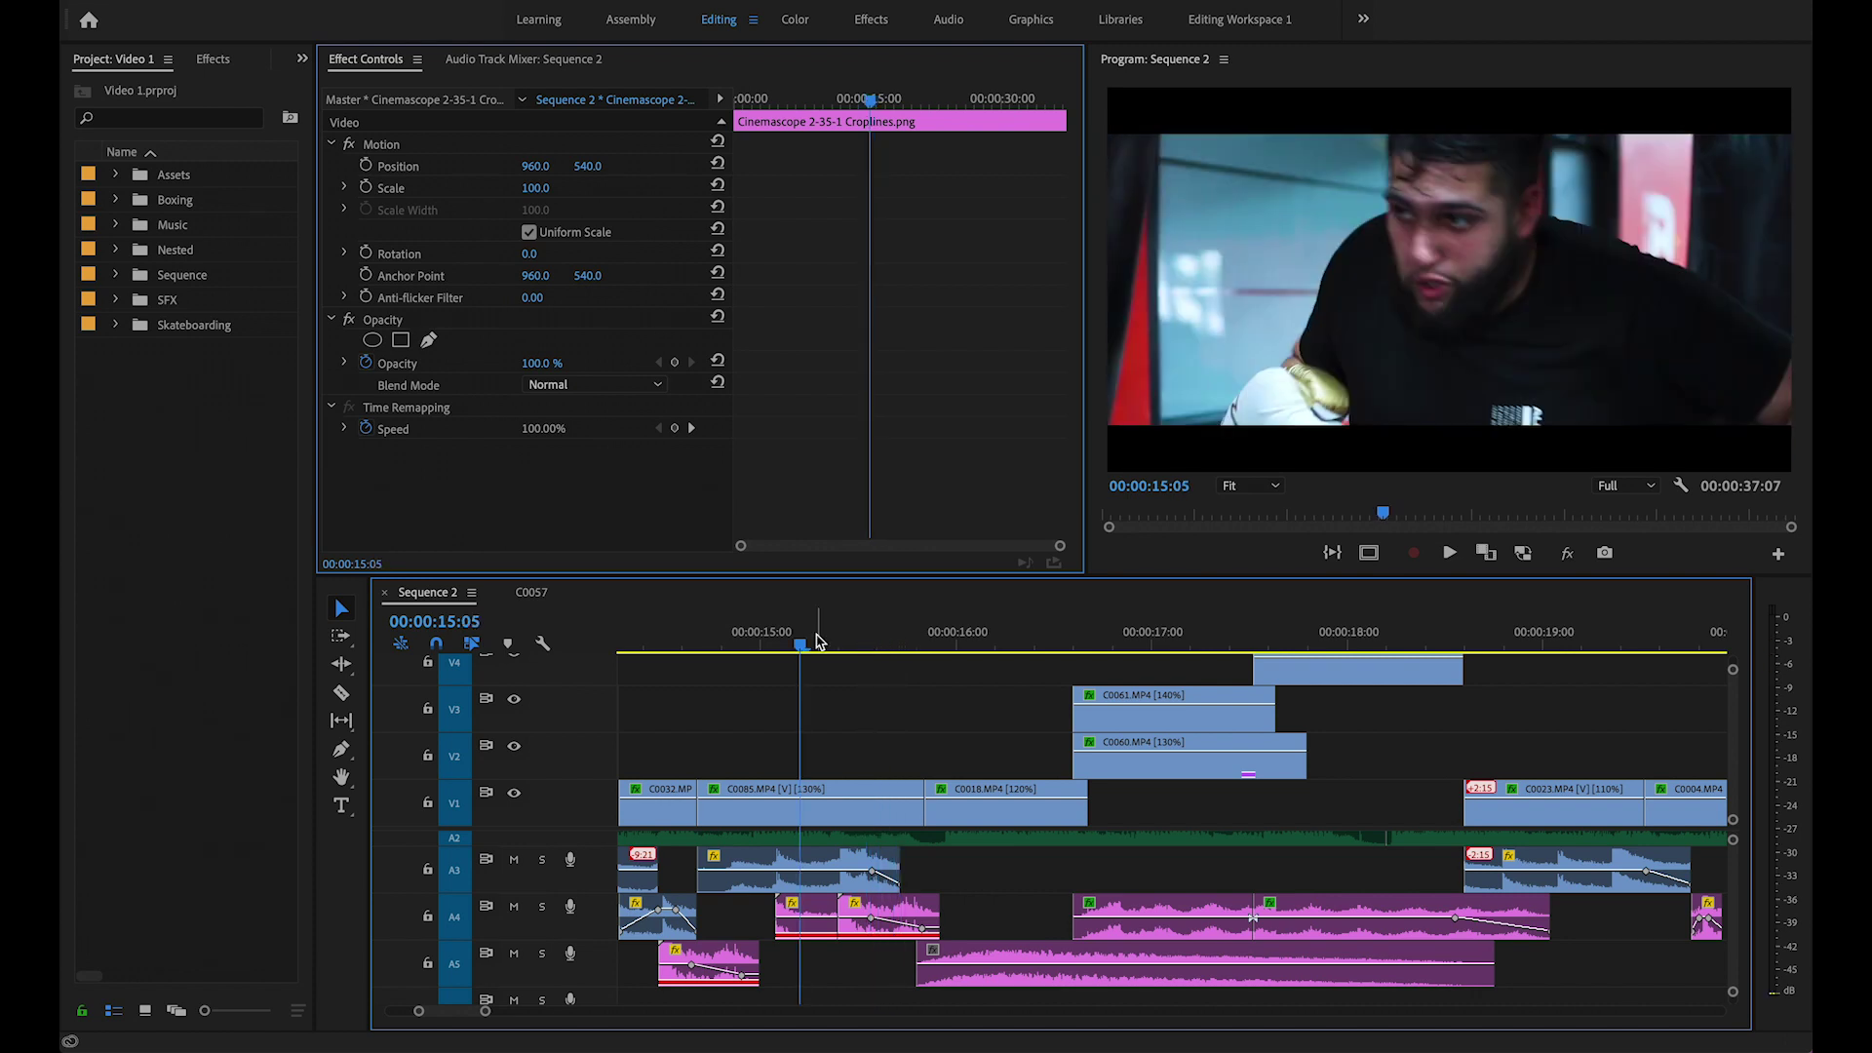
click(825, 637)
key(space)
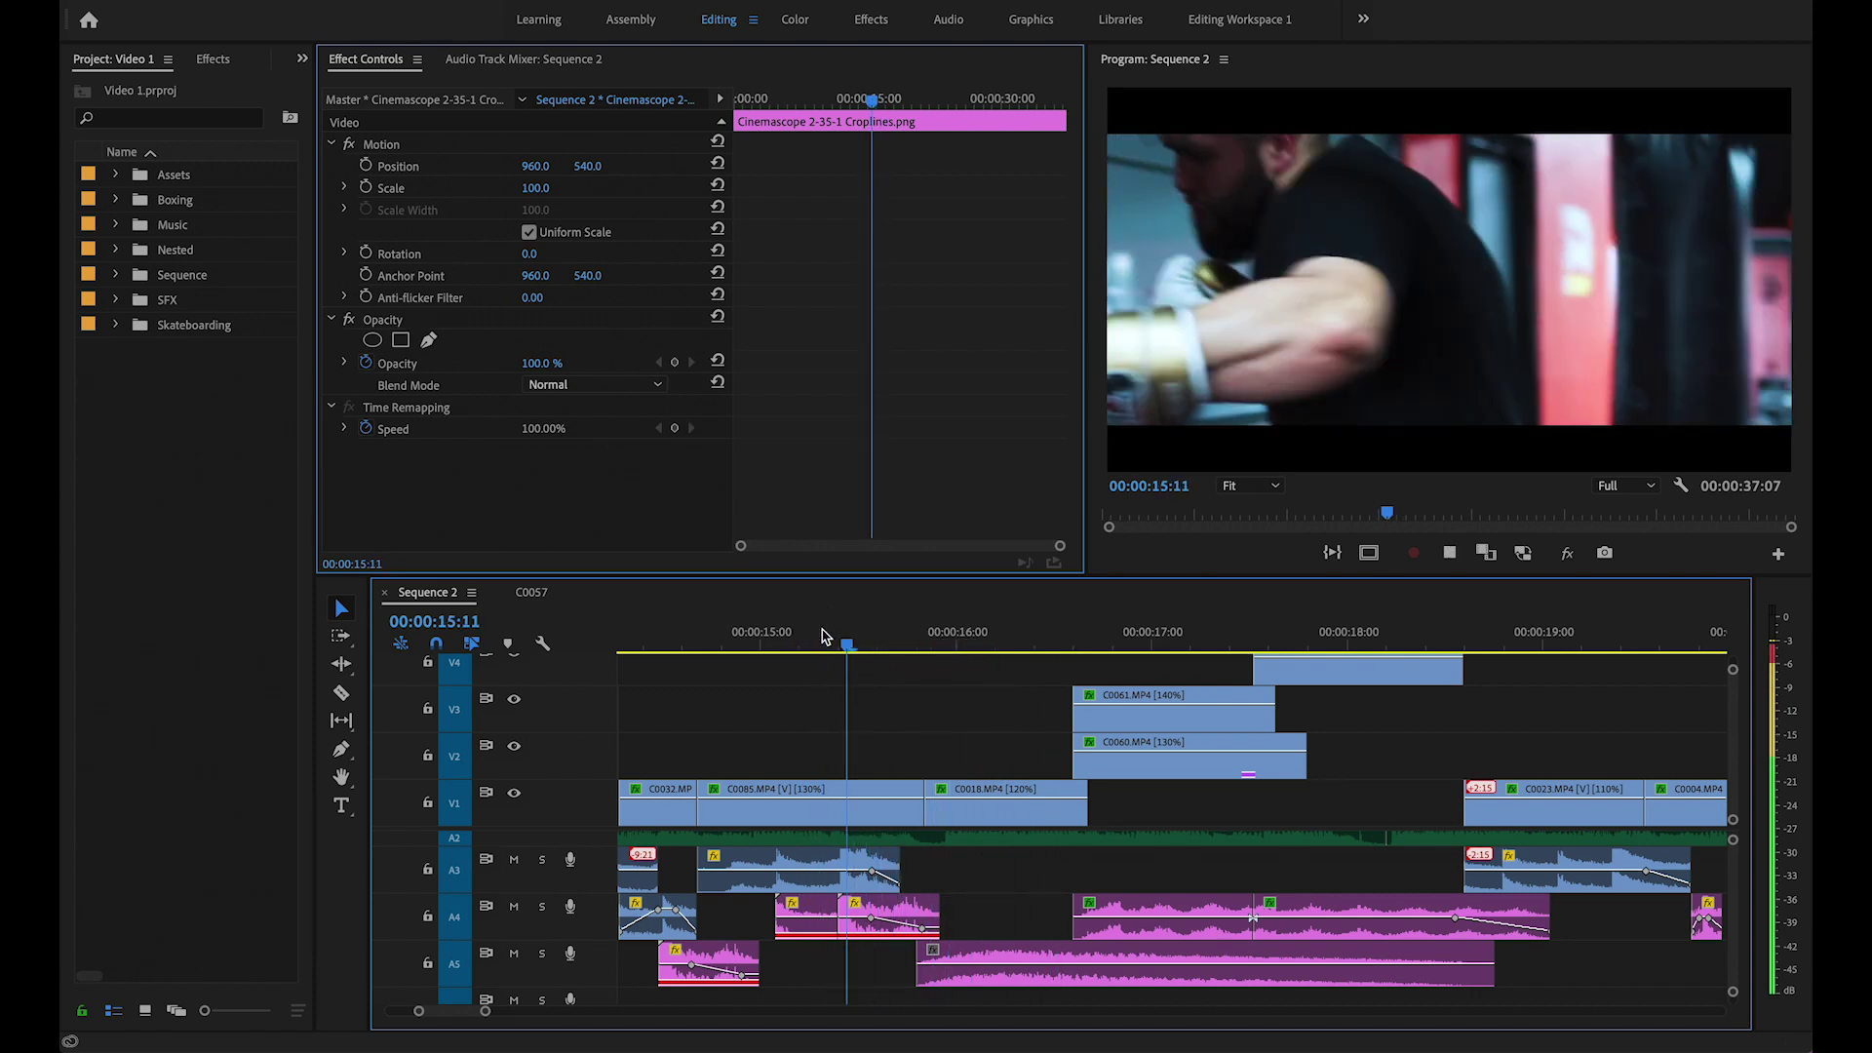
key(space)
click(841, 629)
key(space)
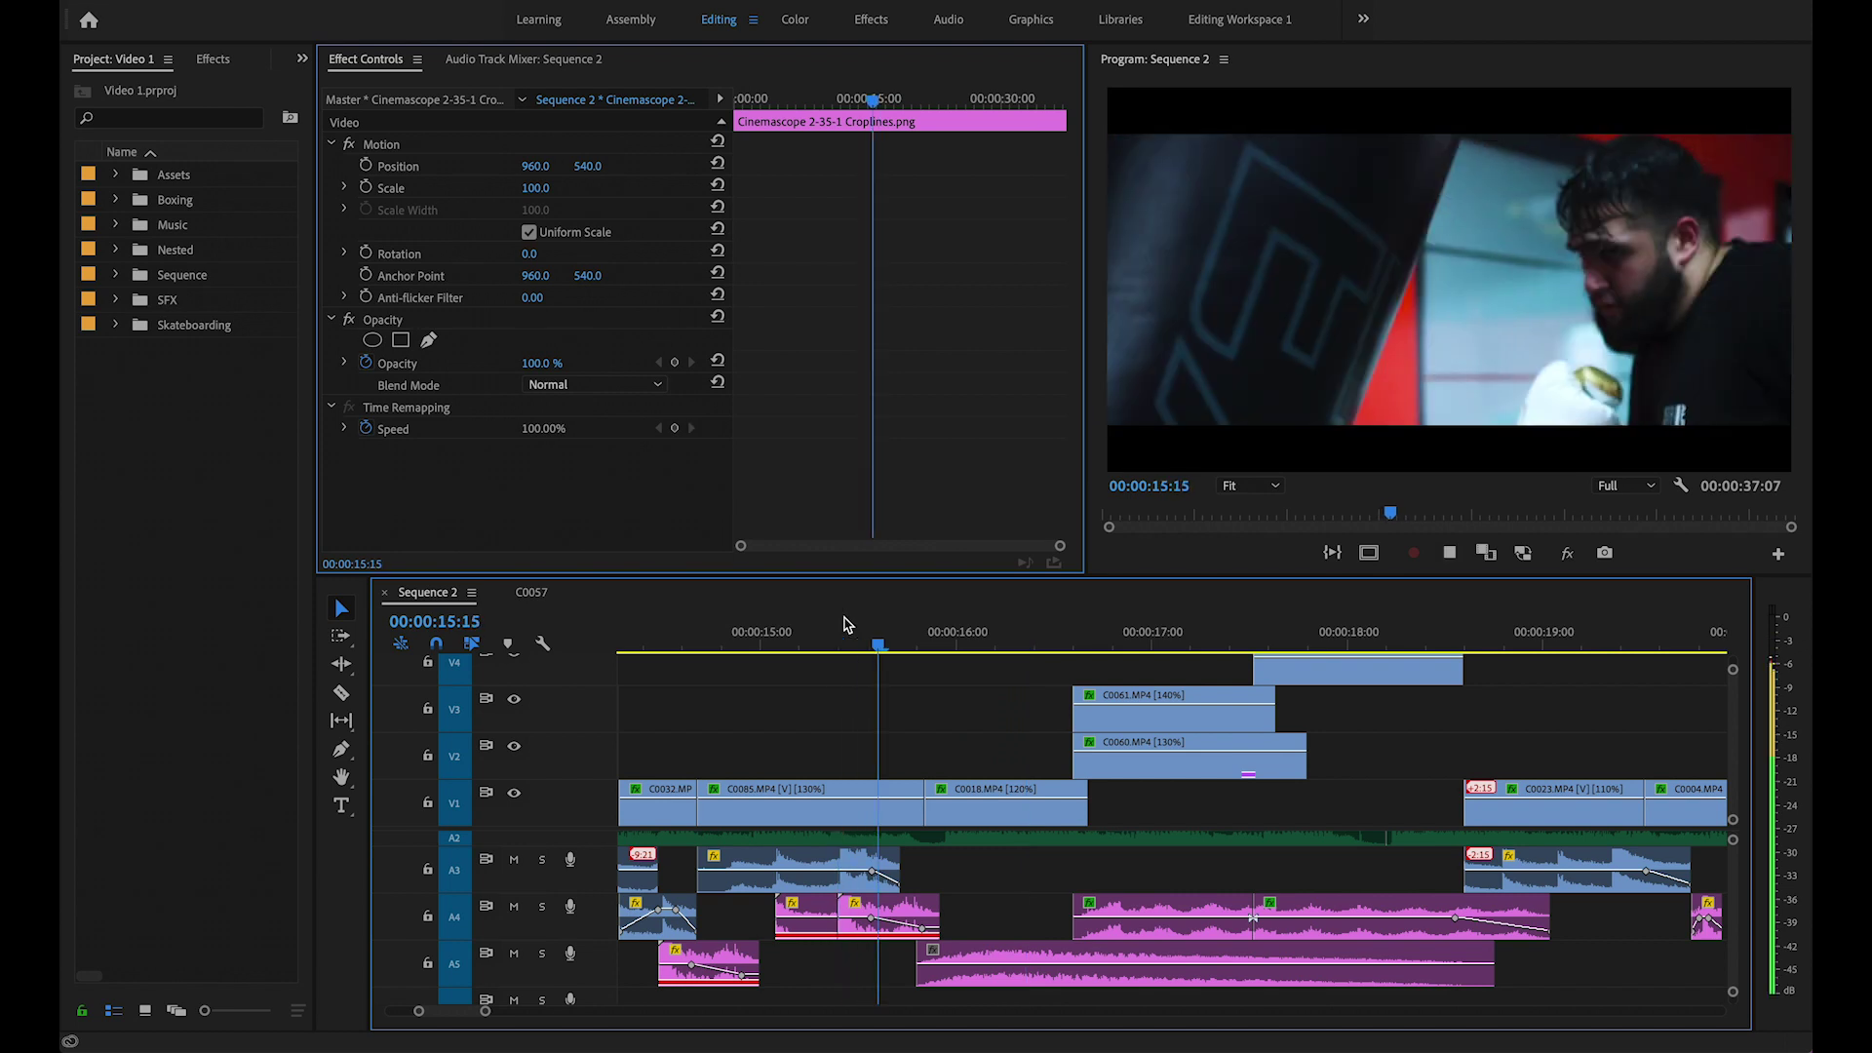
key(space)
Scrub the C0018.MP4 footstep shot on V1 from 00:00:15:22 to 00:00:16:11.
scroll(963, 654, down, 1)
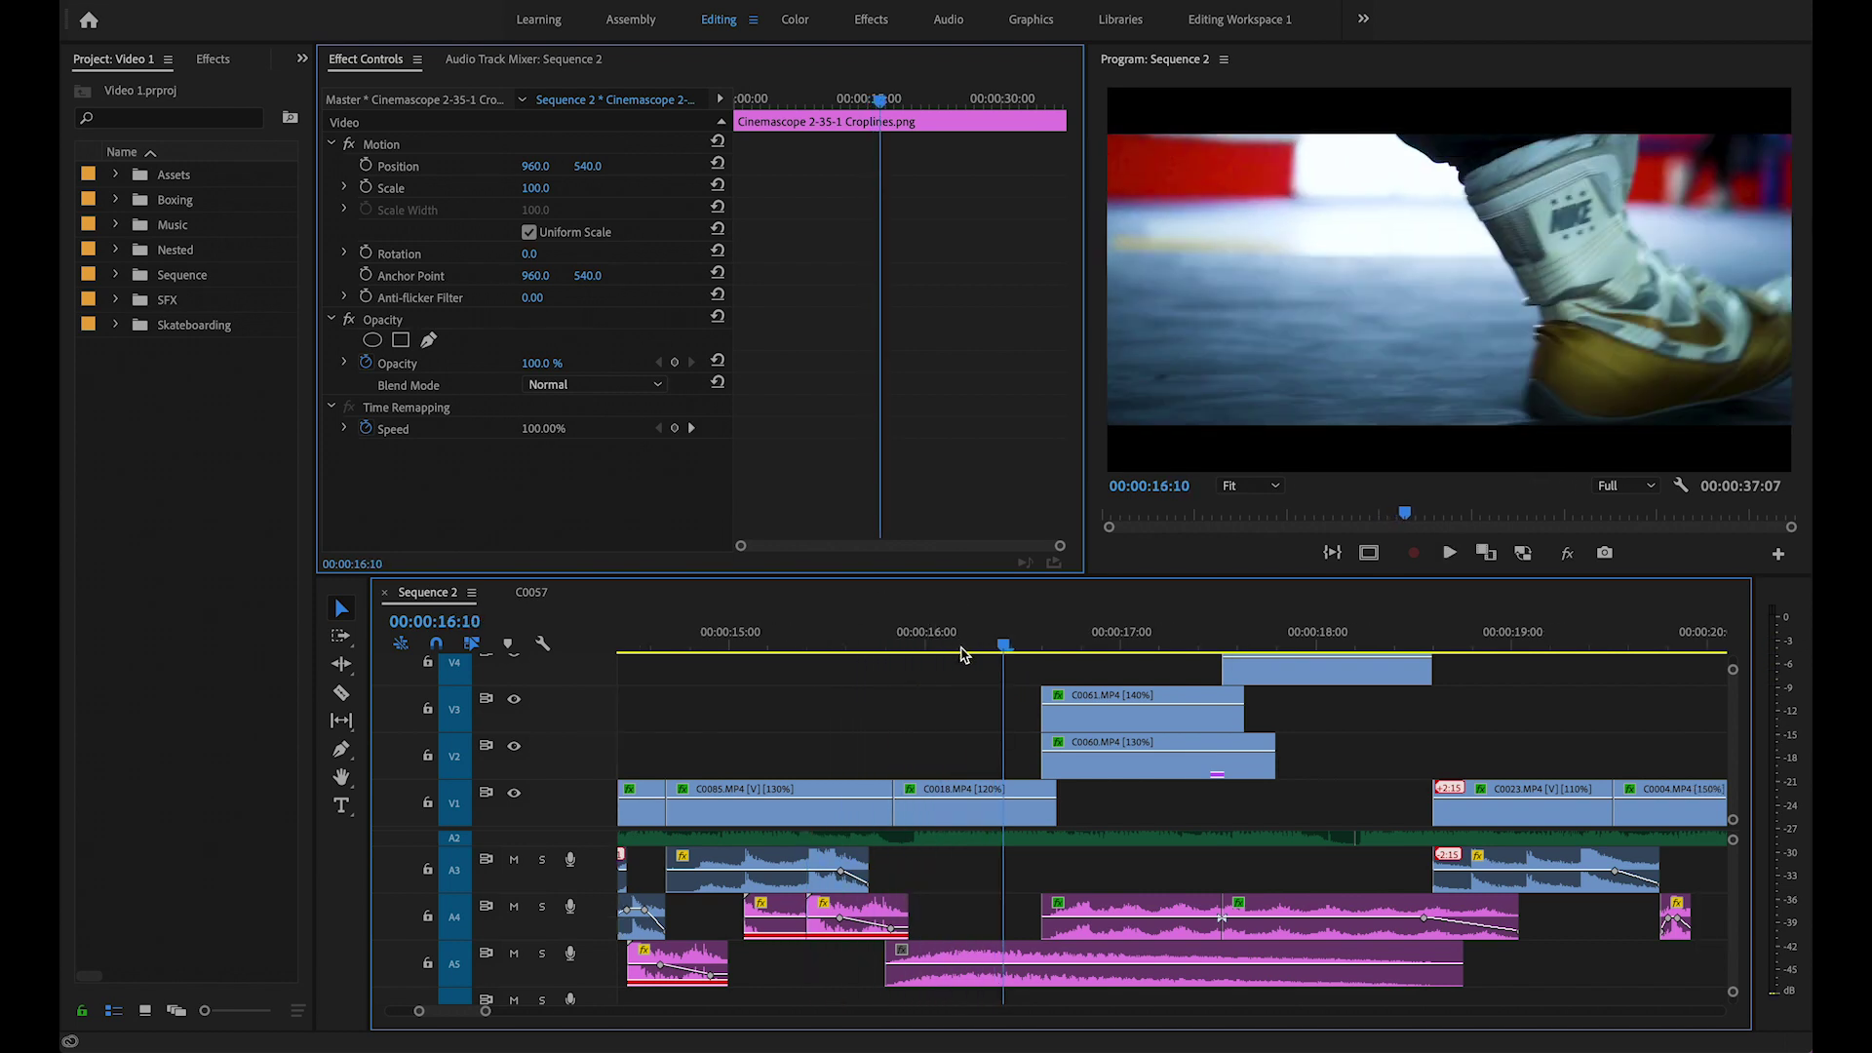
click(898, 640)
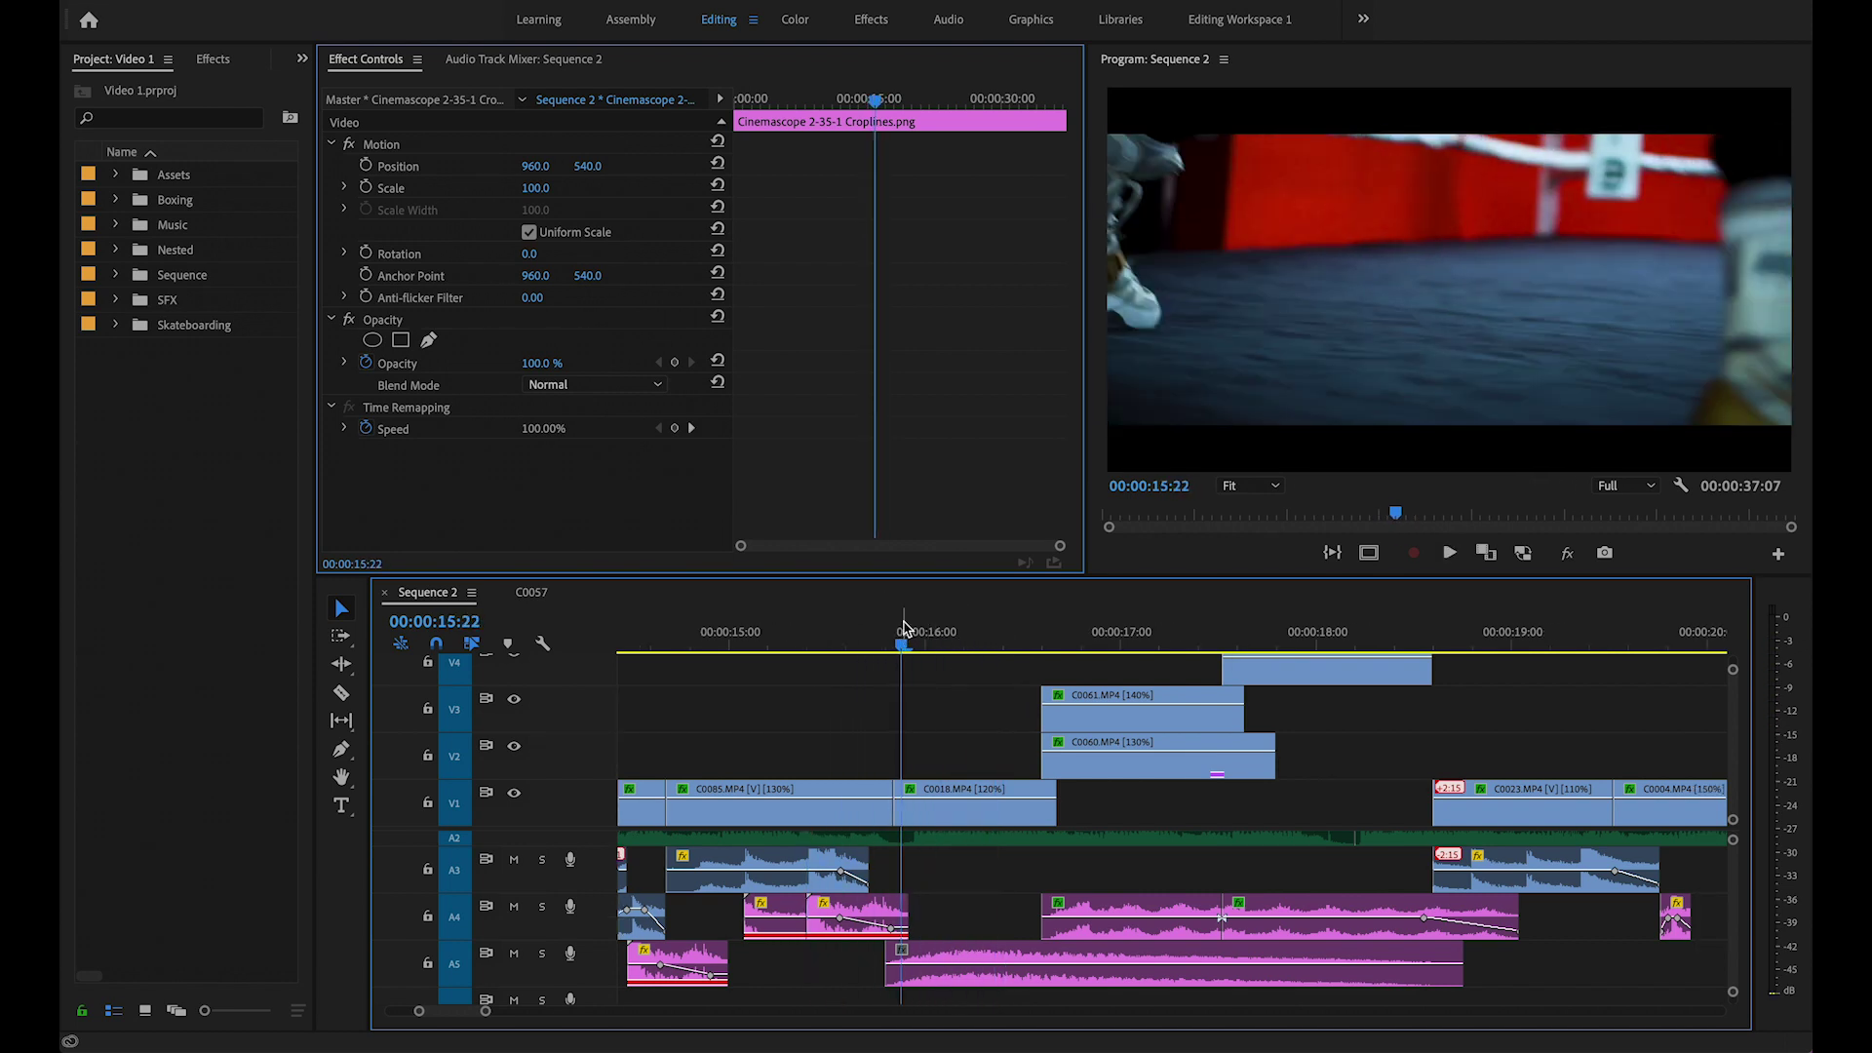
drag(901, 638, 1012, 644)
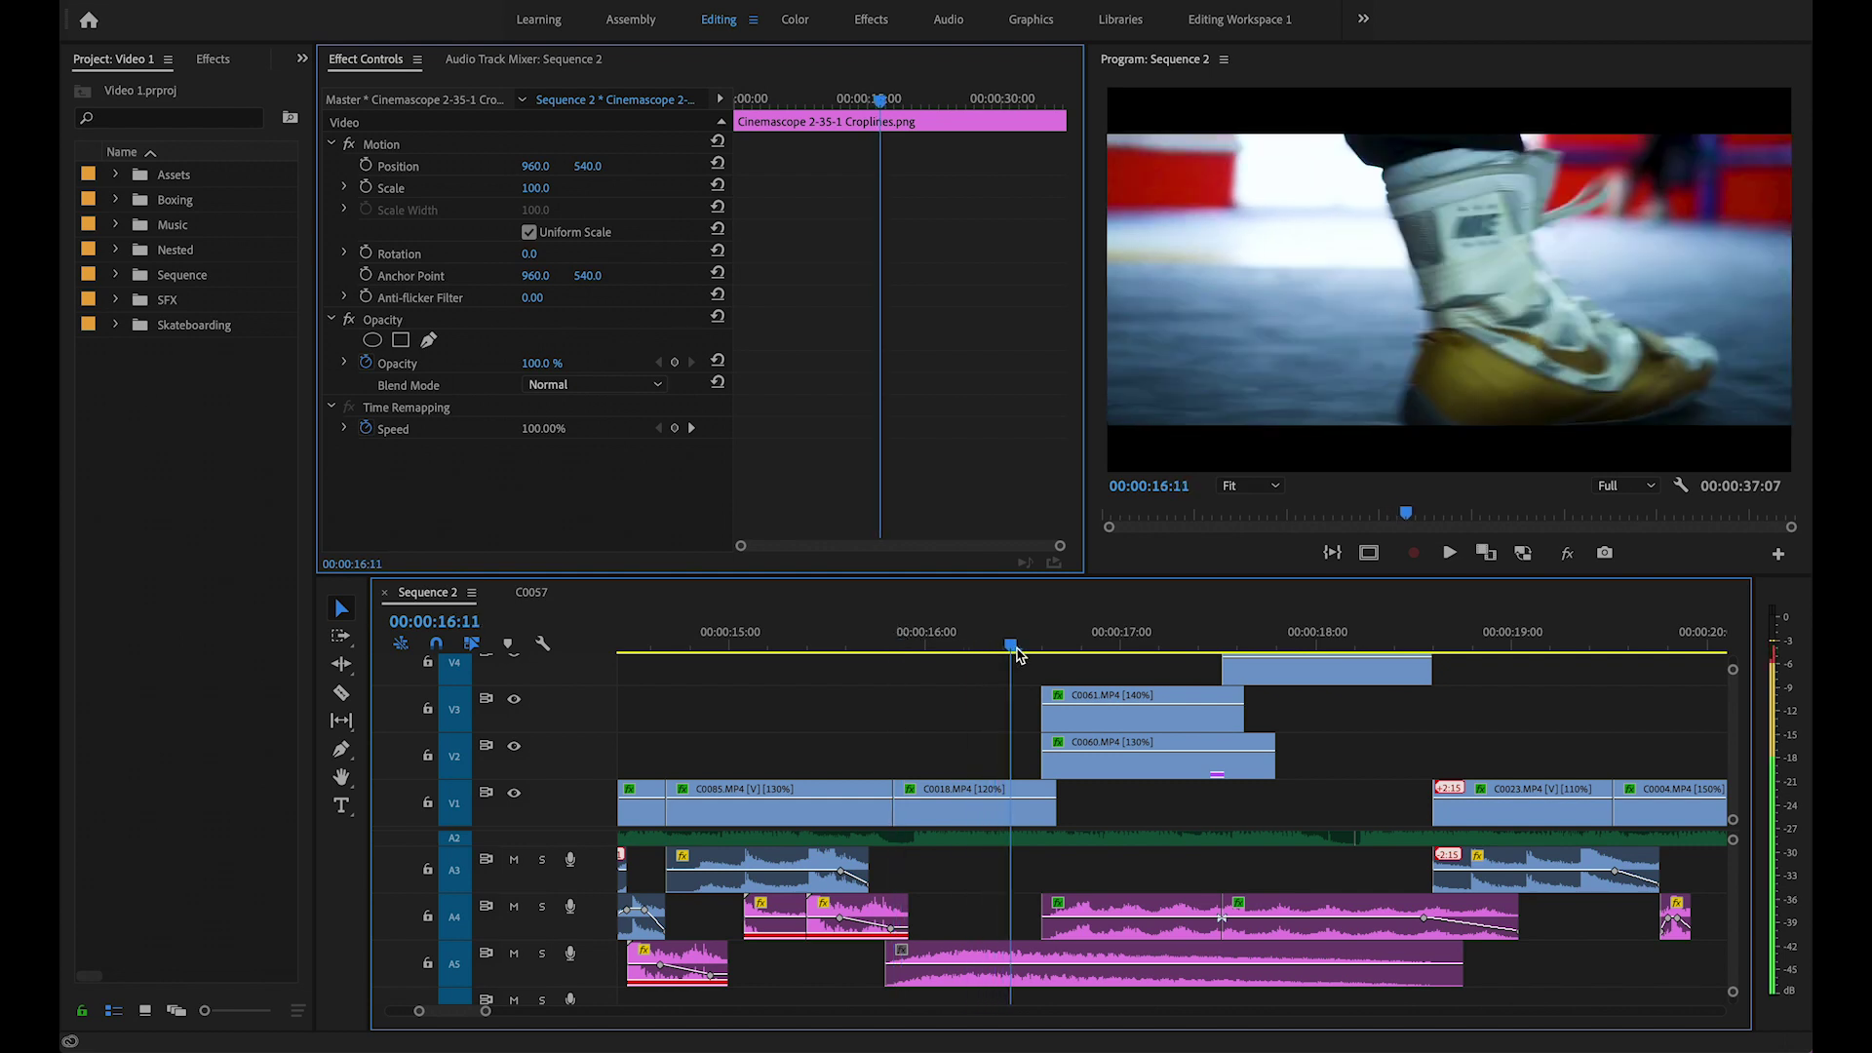
Open A5's 20 SloMo Sound Effects.wav in an enlarged Source monitor and compare it with the footstep frames from 00:00:15:23 to 00:00:16:13.
scroll(960, 878, down, 1)
scroll(963, 882, down, 2)
key(f)
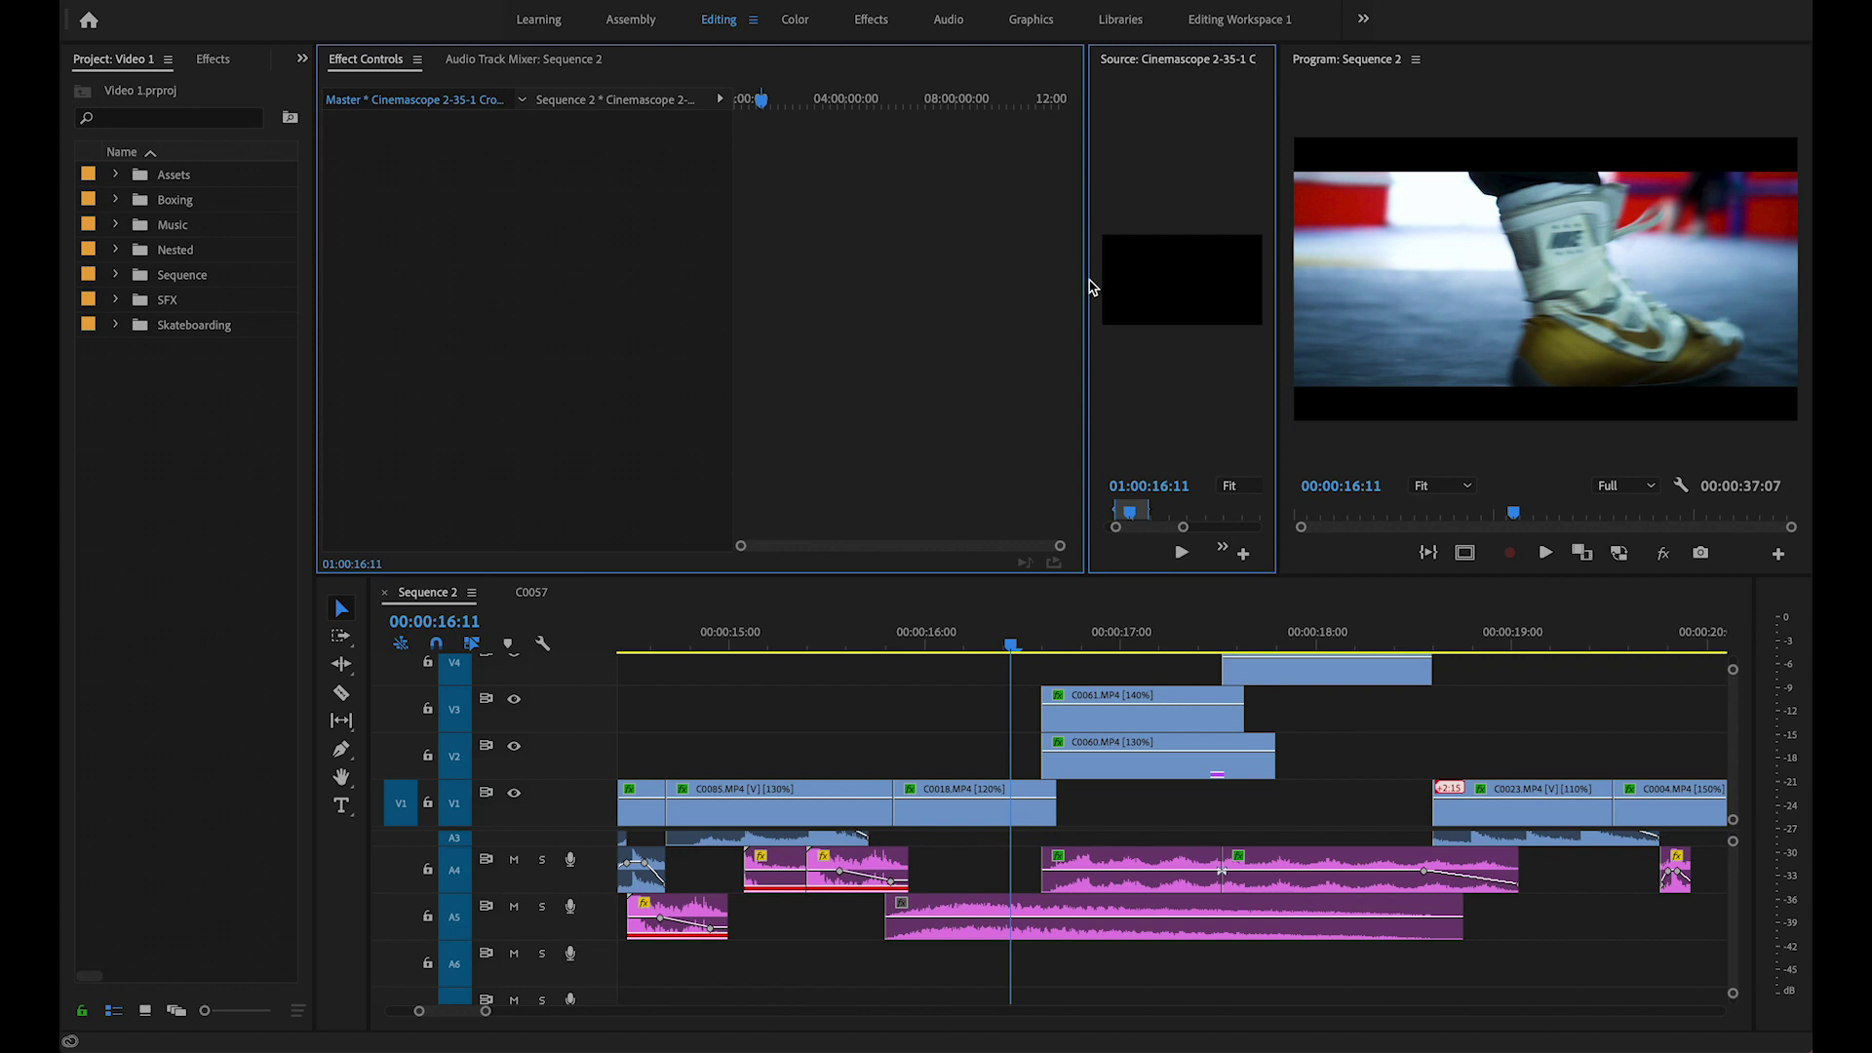
click(1061, 919)
key(f)
drag(1090, 199, 881, 199)
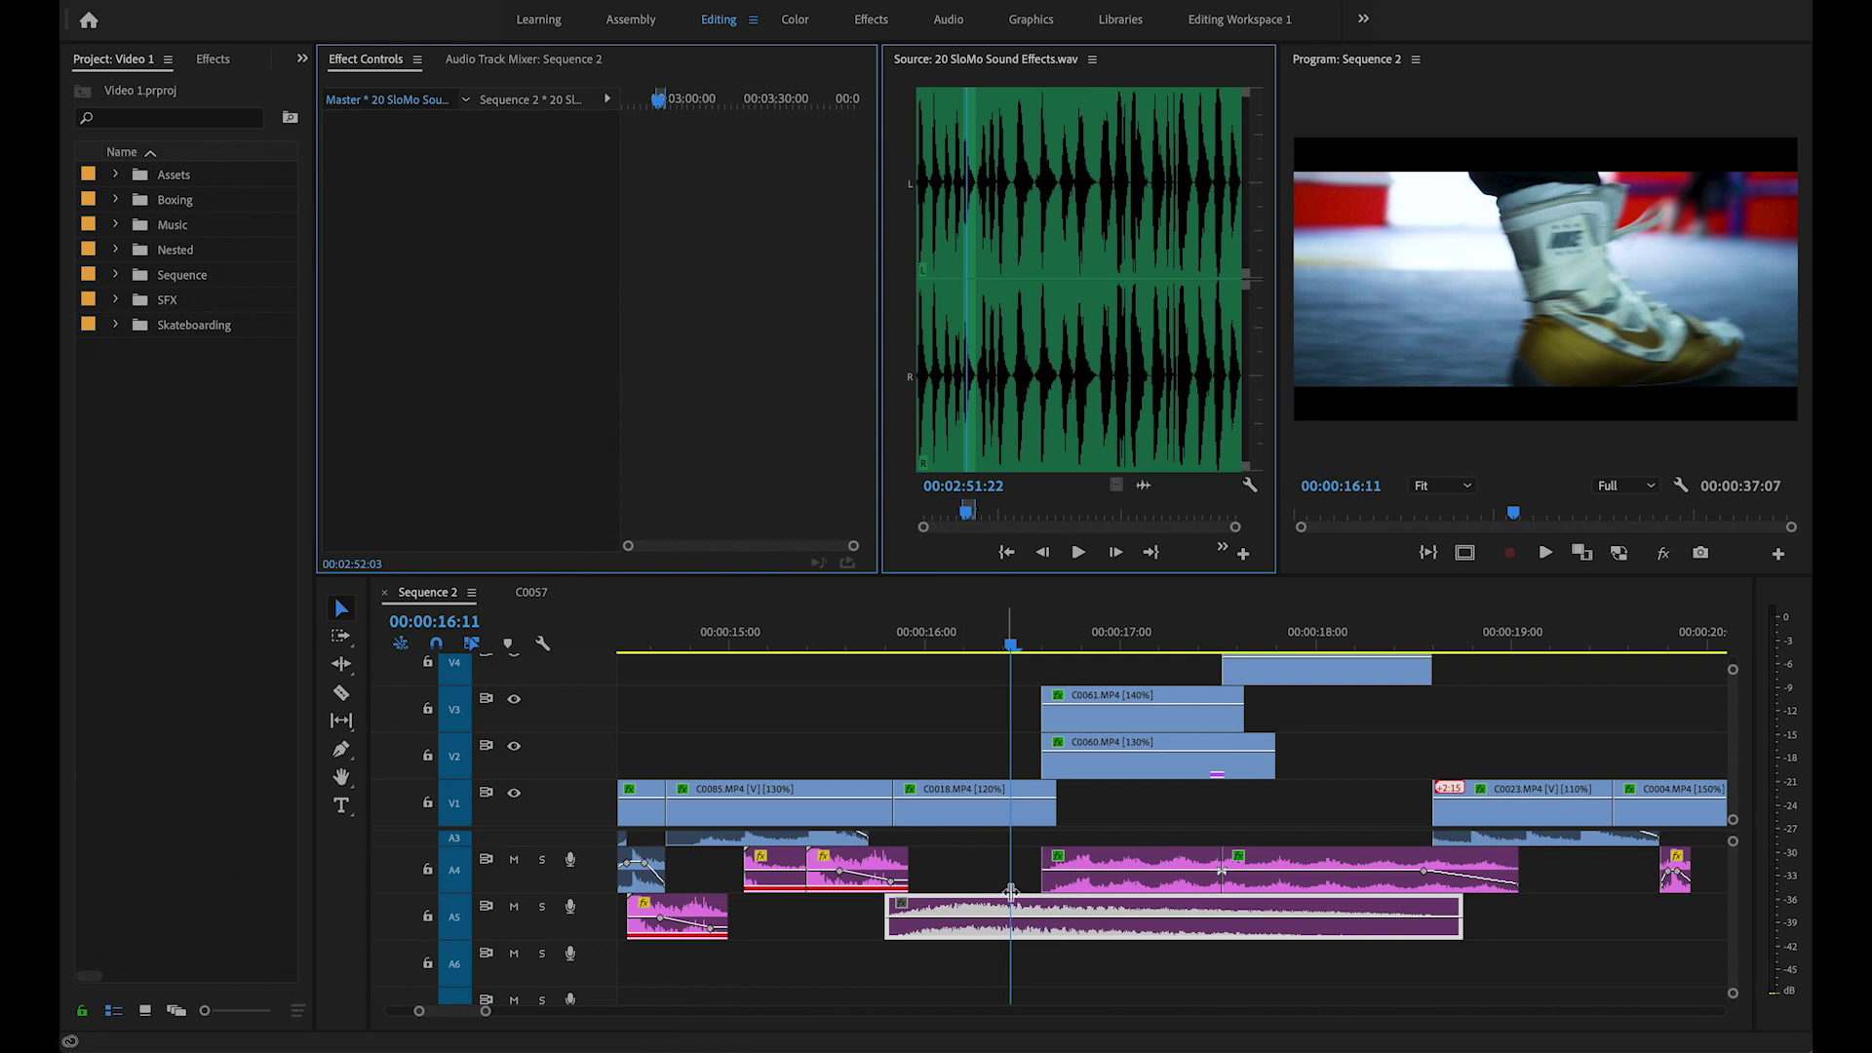
click(933, 643)
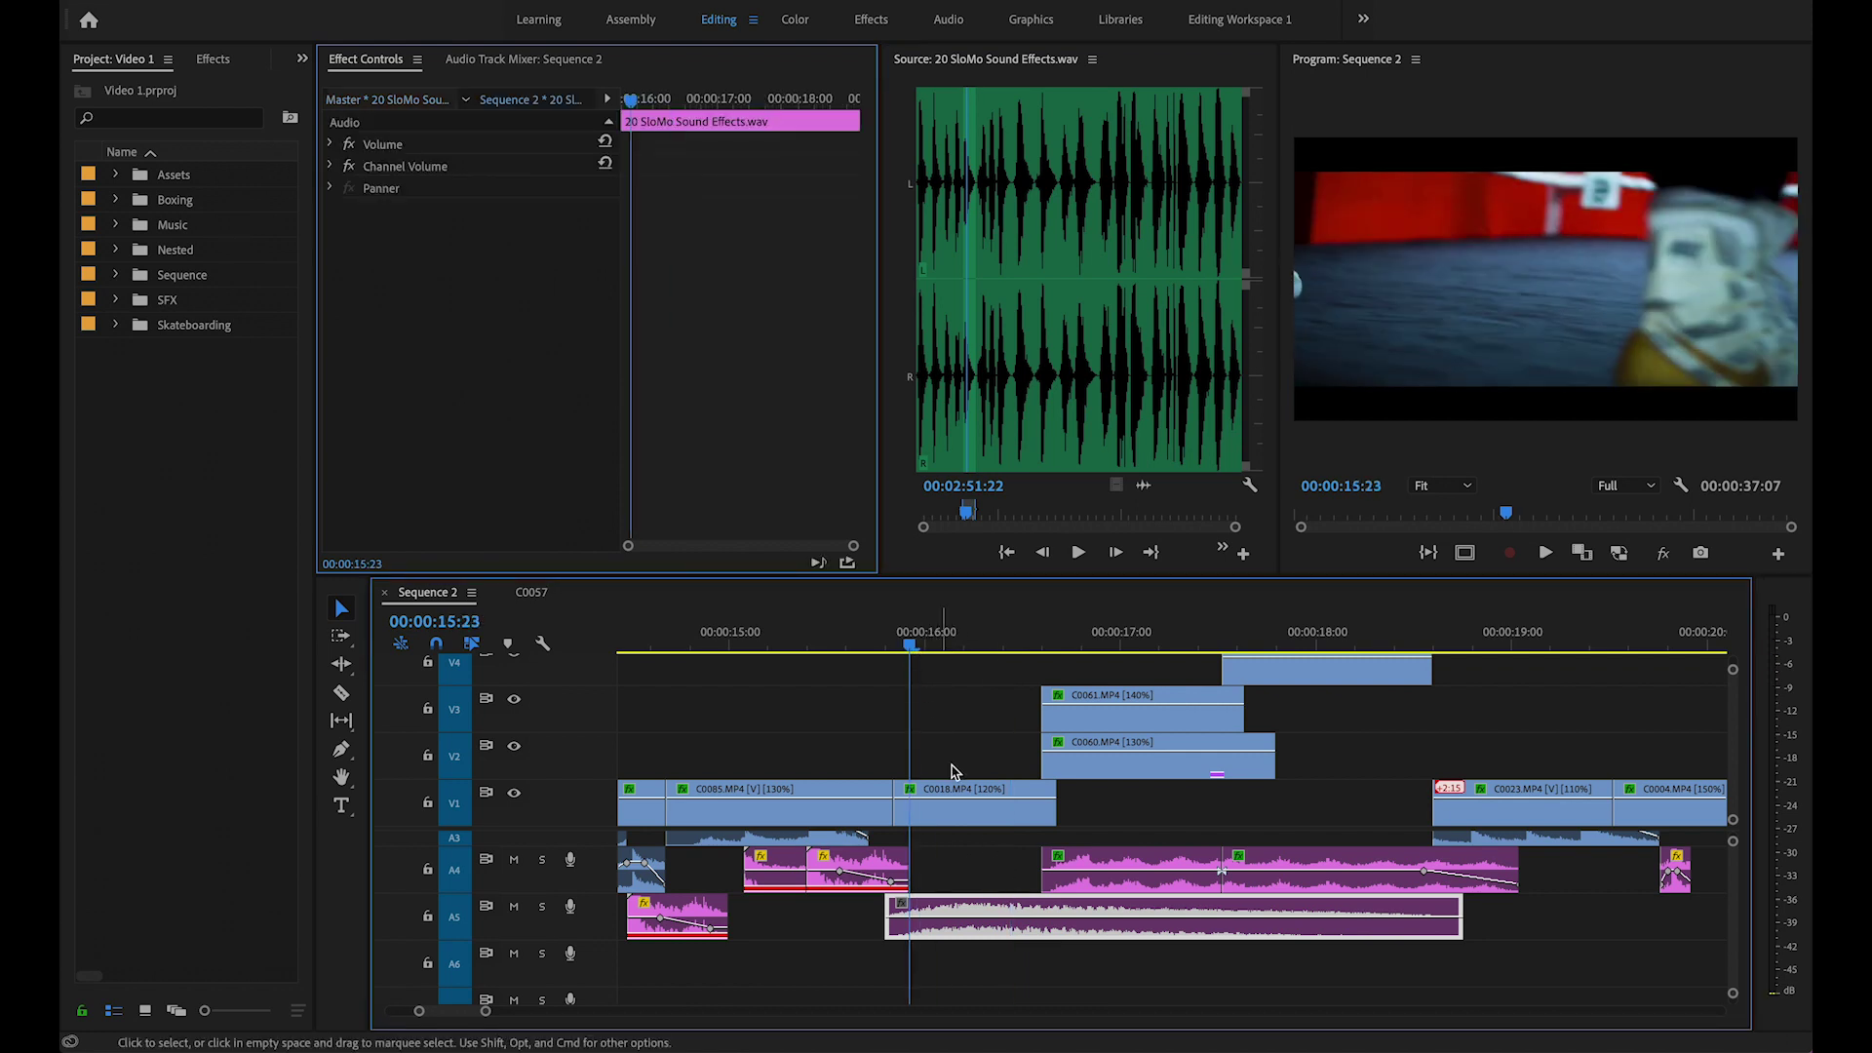
drag(929, 629, 1028, 642)
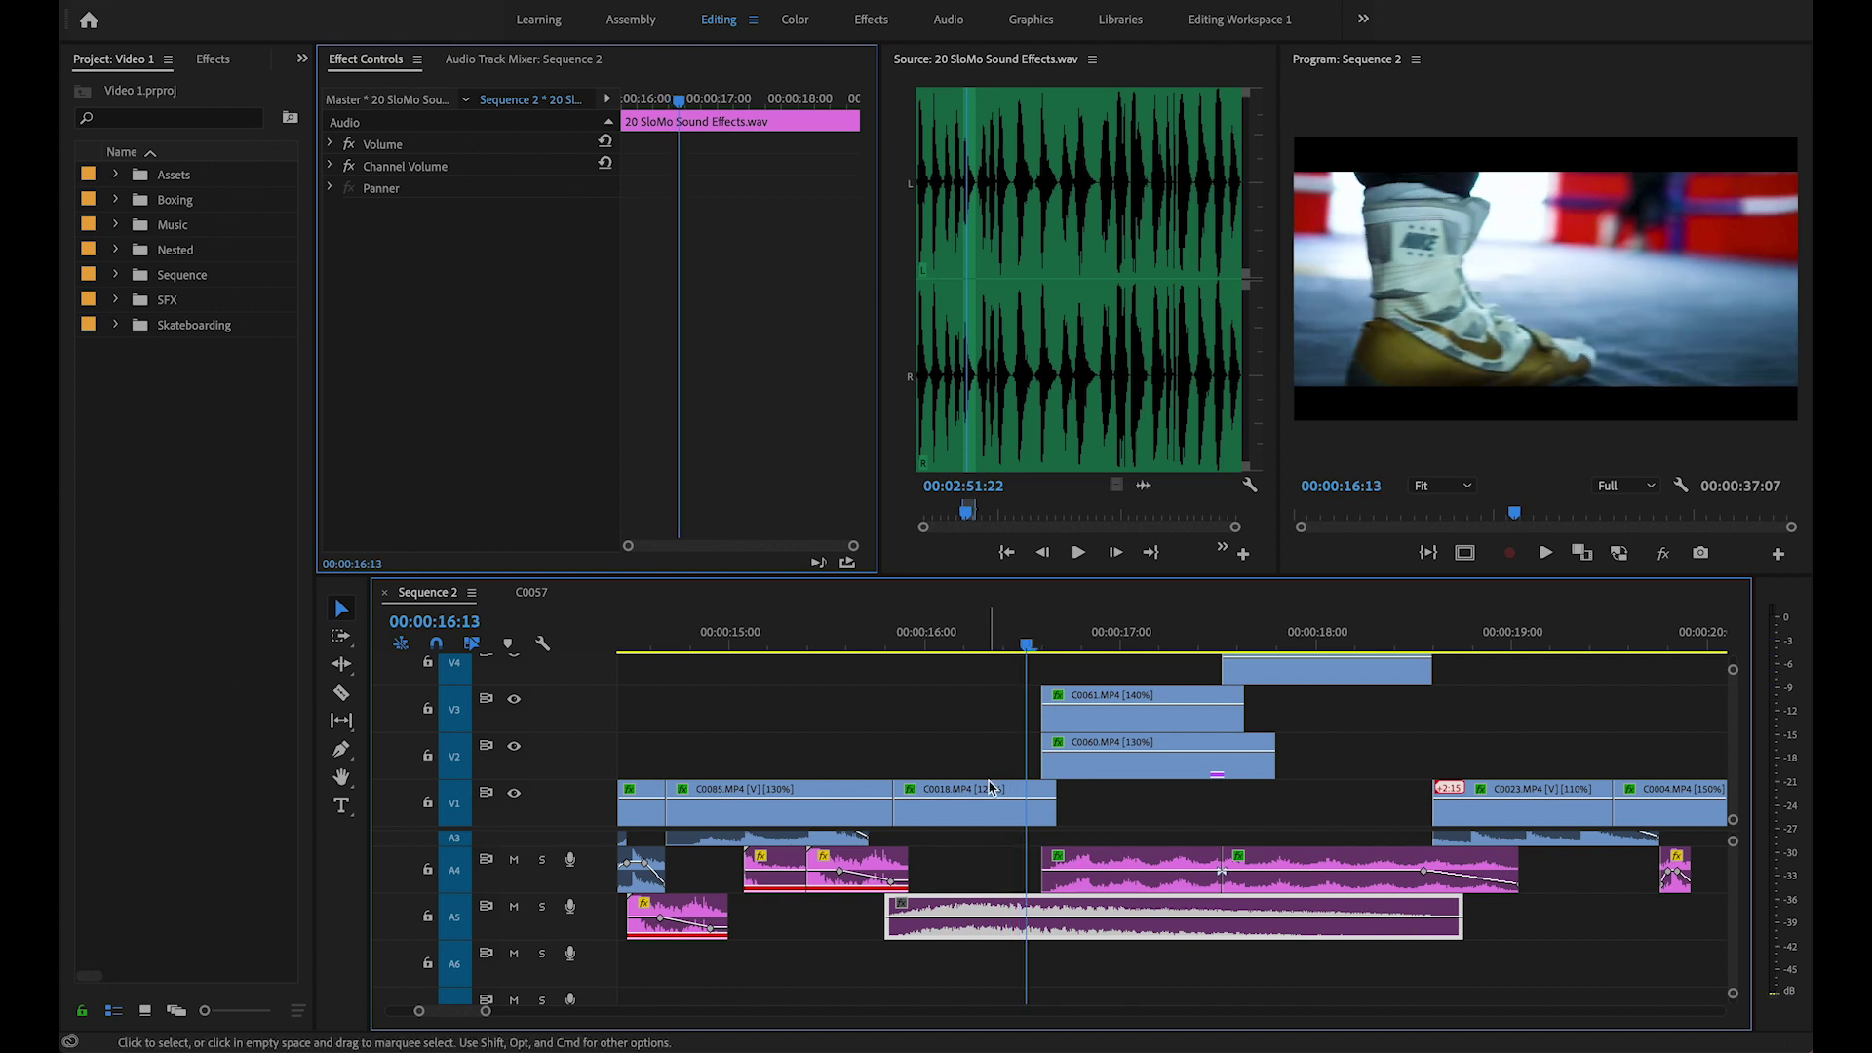
Select the C0061.MP4 battle-rope clip on V3 to examine its settings and scrub it to 00:00:16:23.
scroll(986, 790, down, 2)
scroll(989, 790, up, 3)
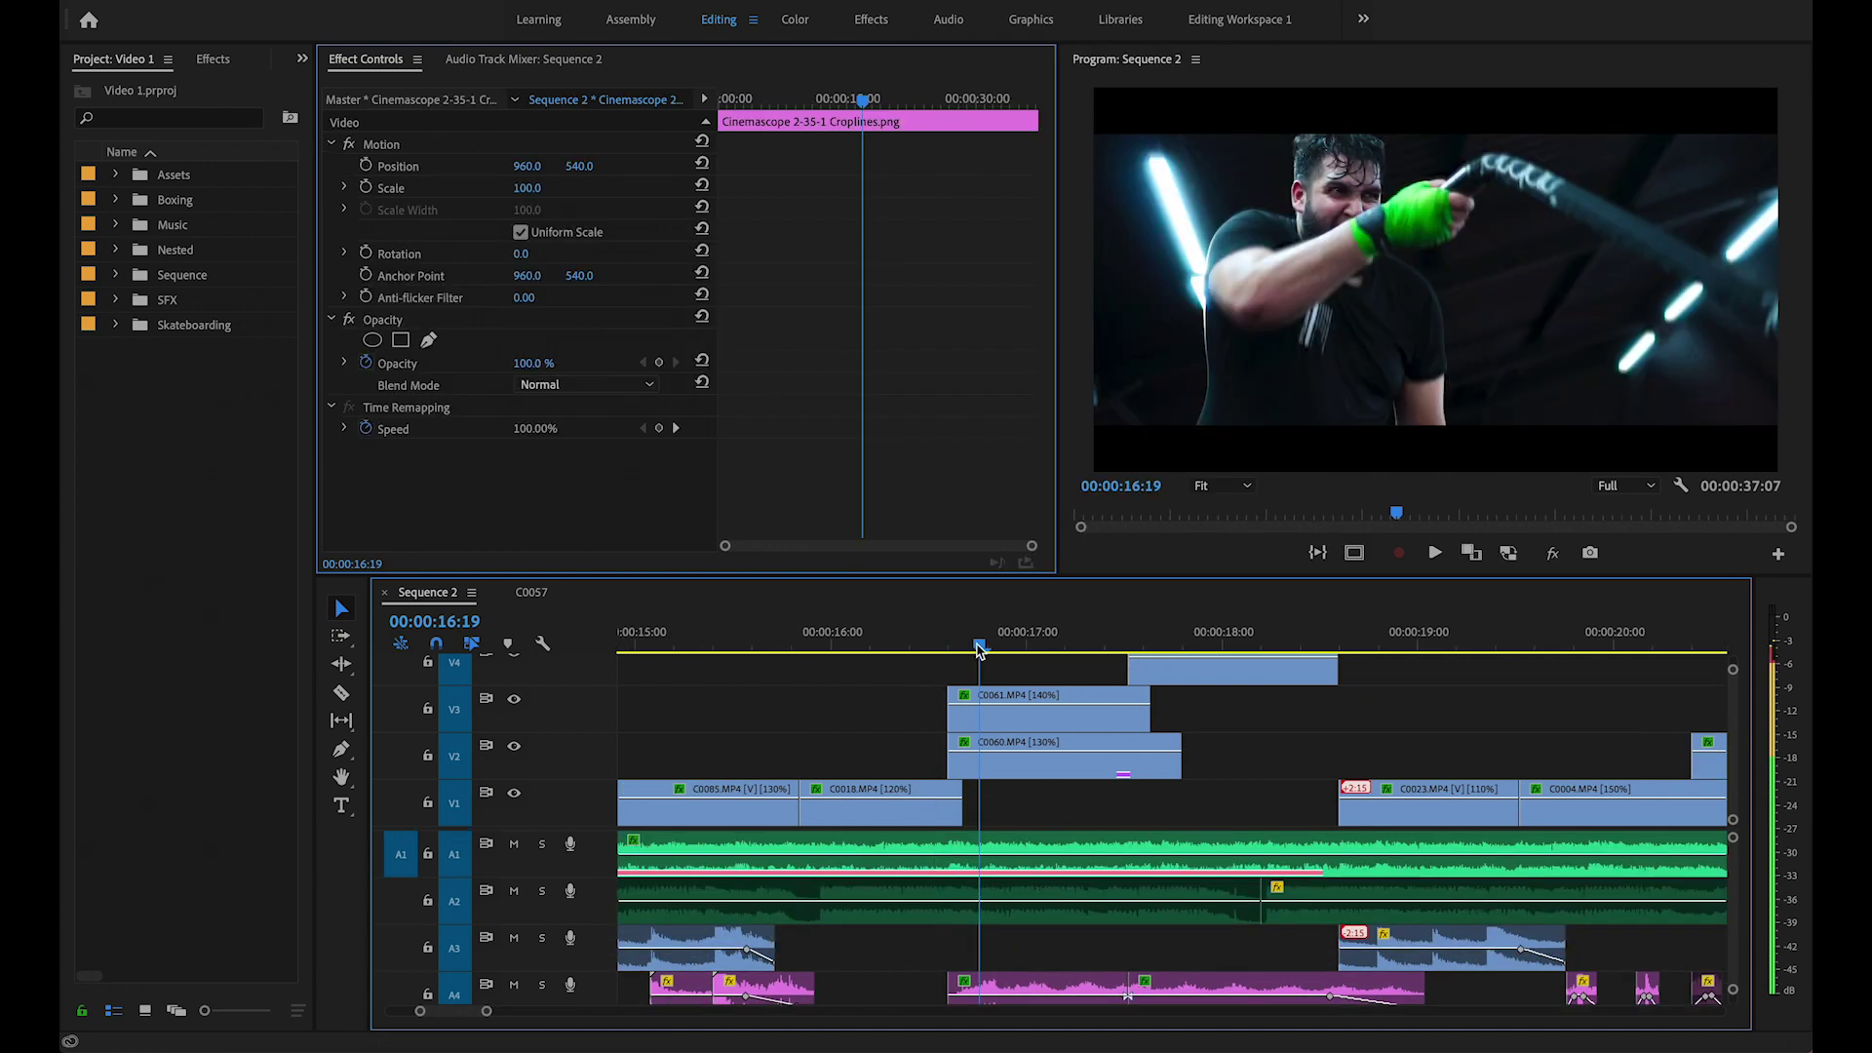
click(1078, 728)
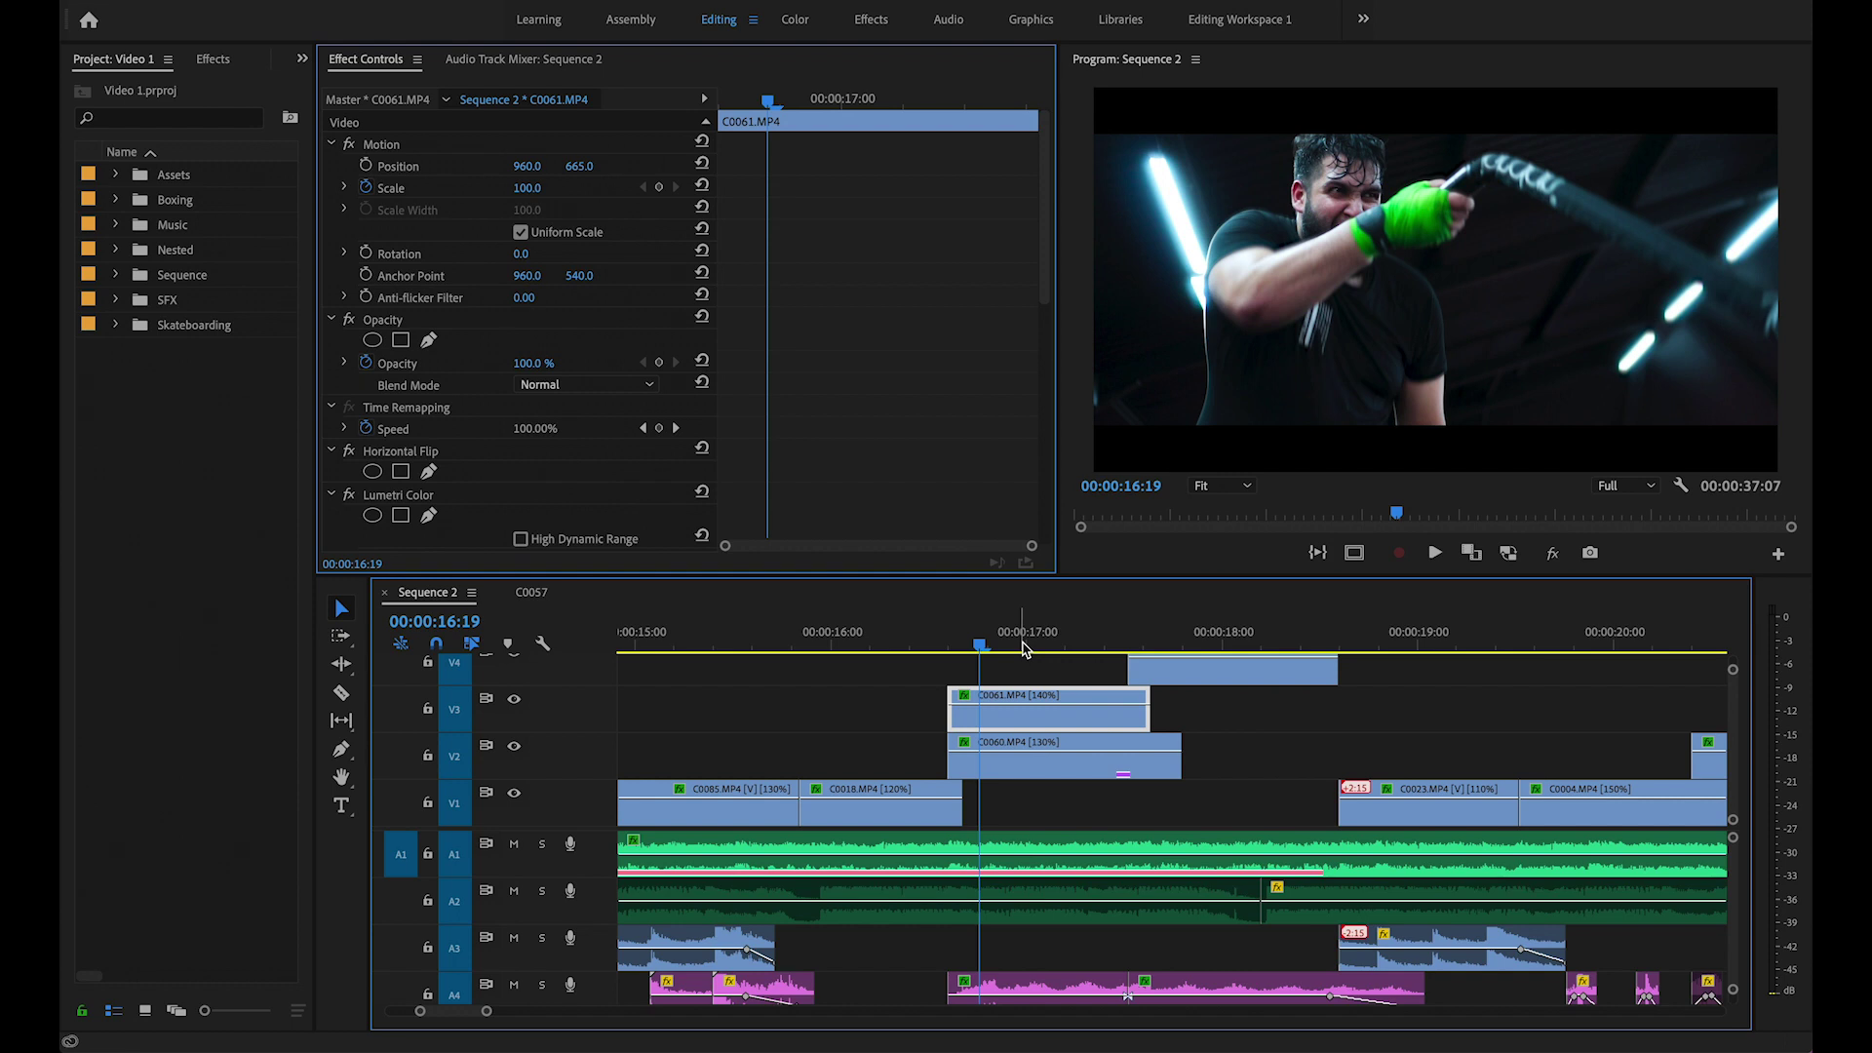
drag(980, 646, 1012, 652)
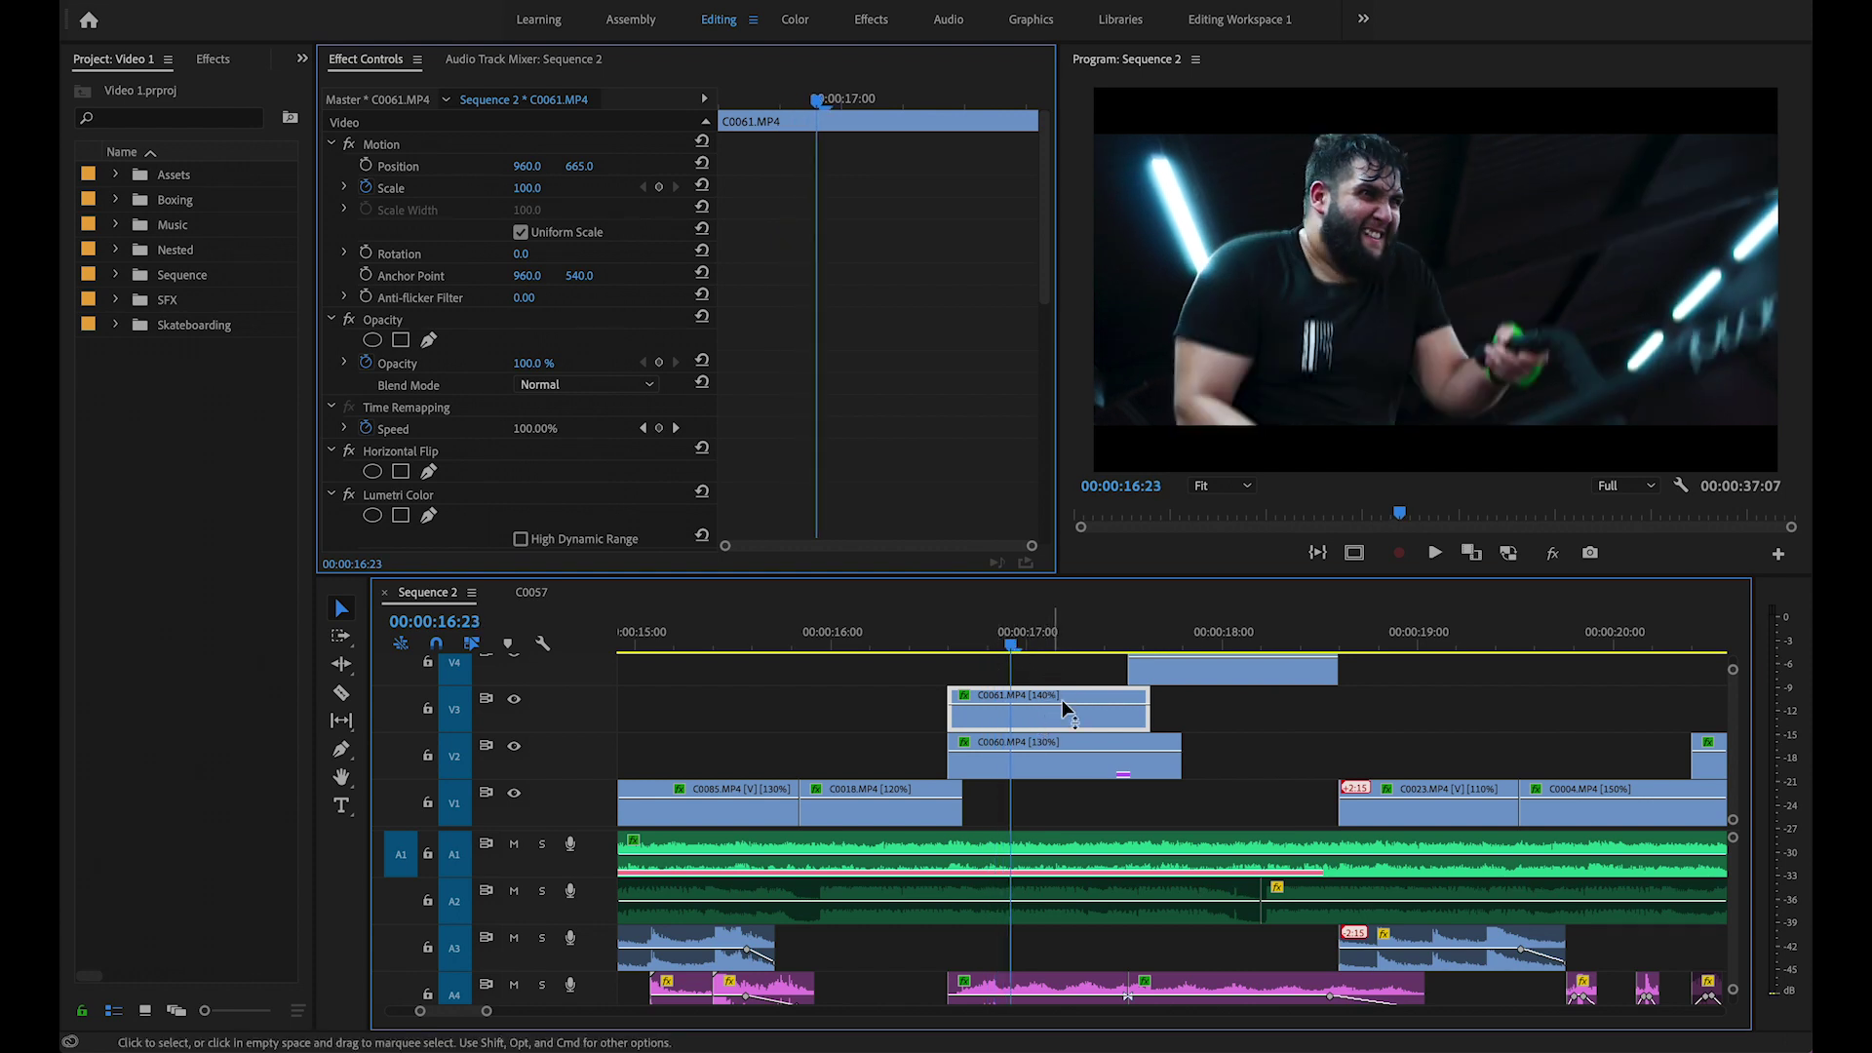
Replay the battle-rope shots from near the start of C0061.MP4, and again from 00:00:16:15 through to 00:00:17:18.
click(962, 643)
key(space)
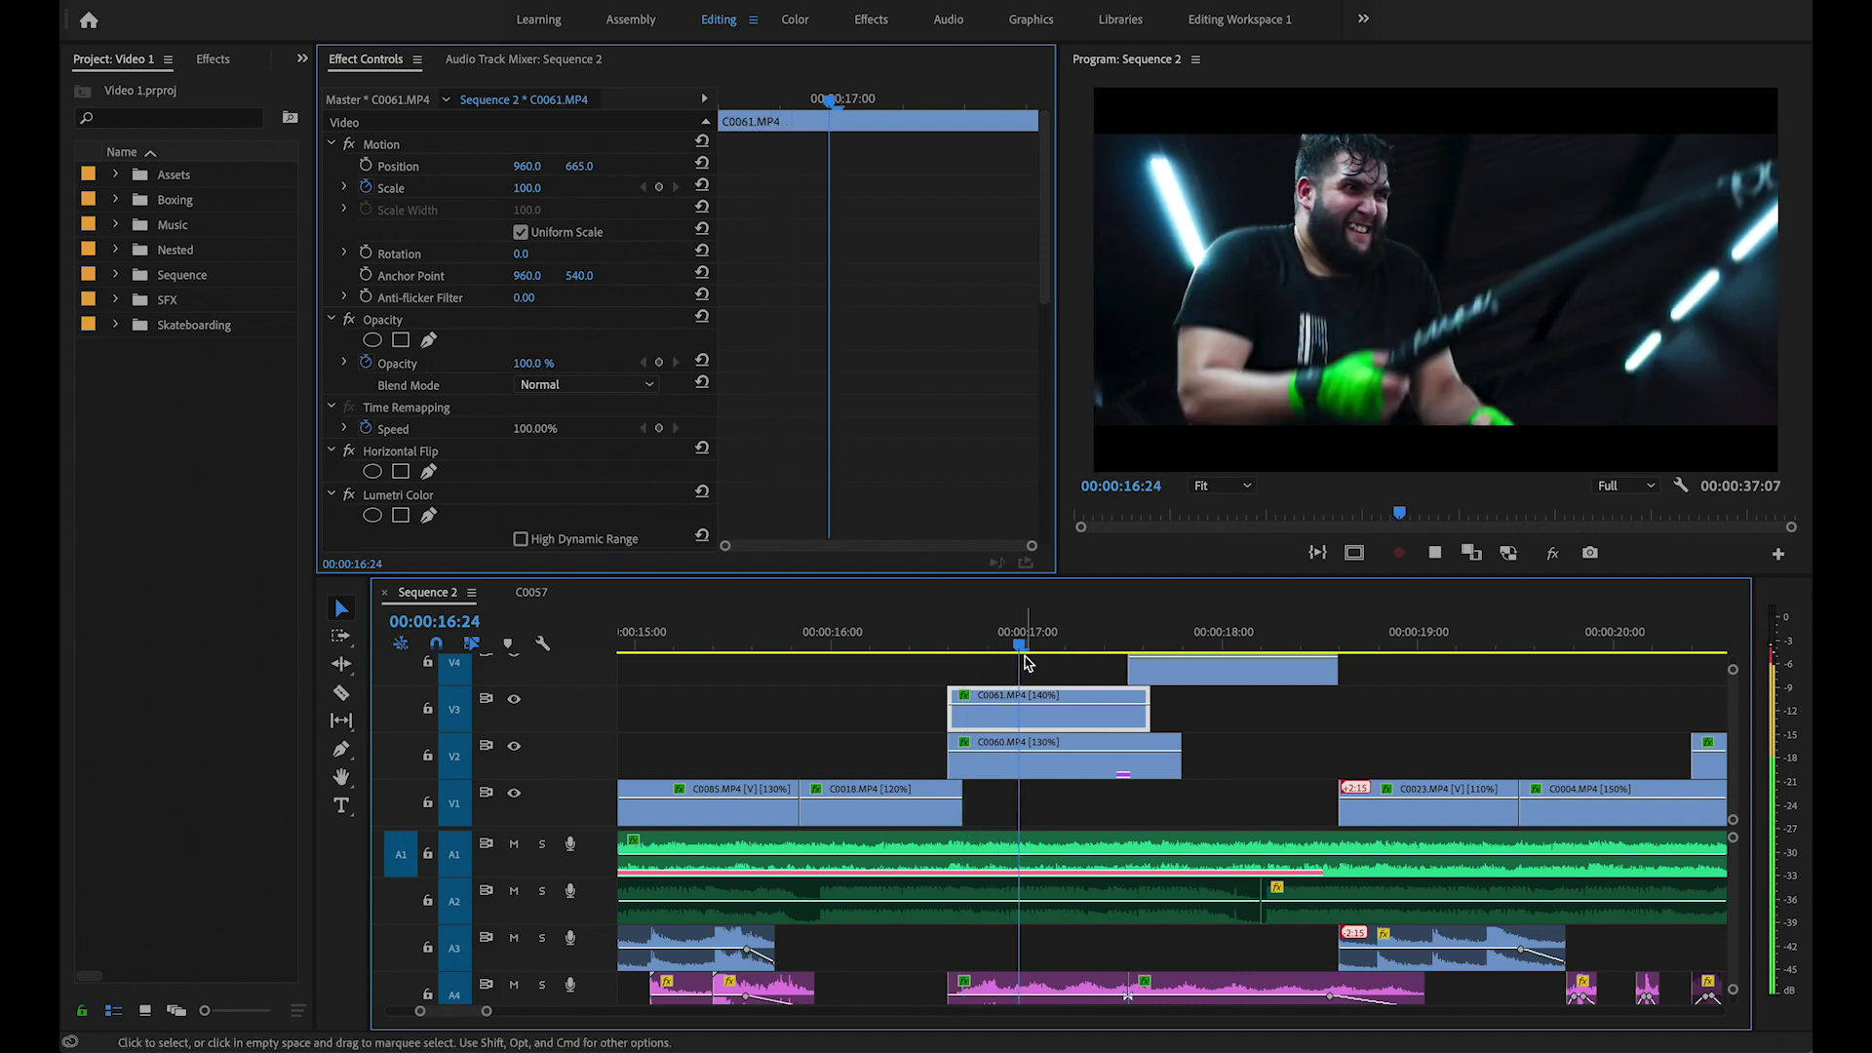
key(space)
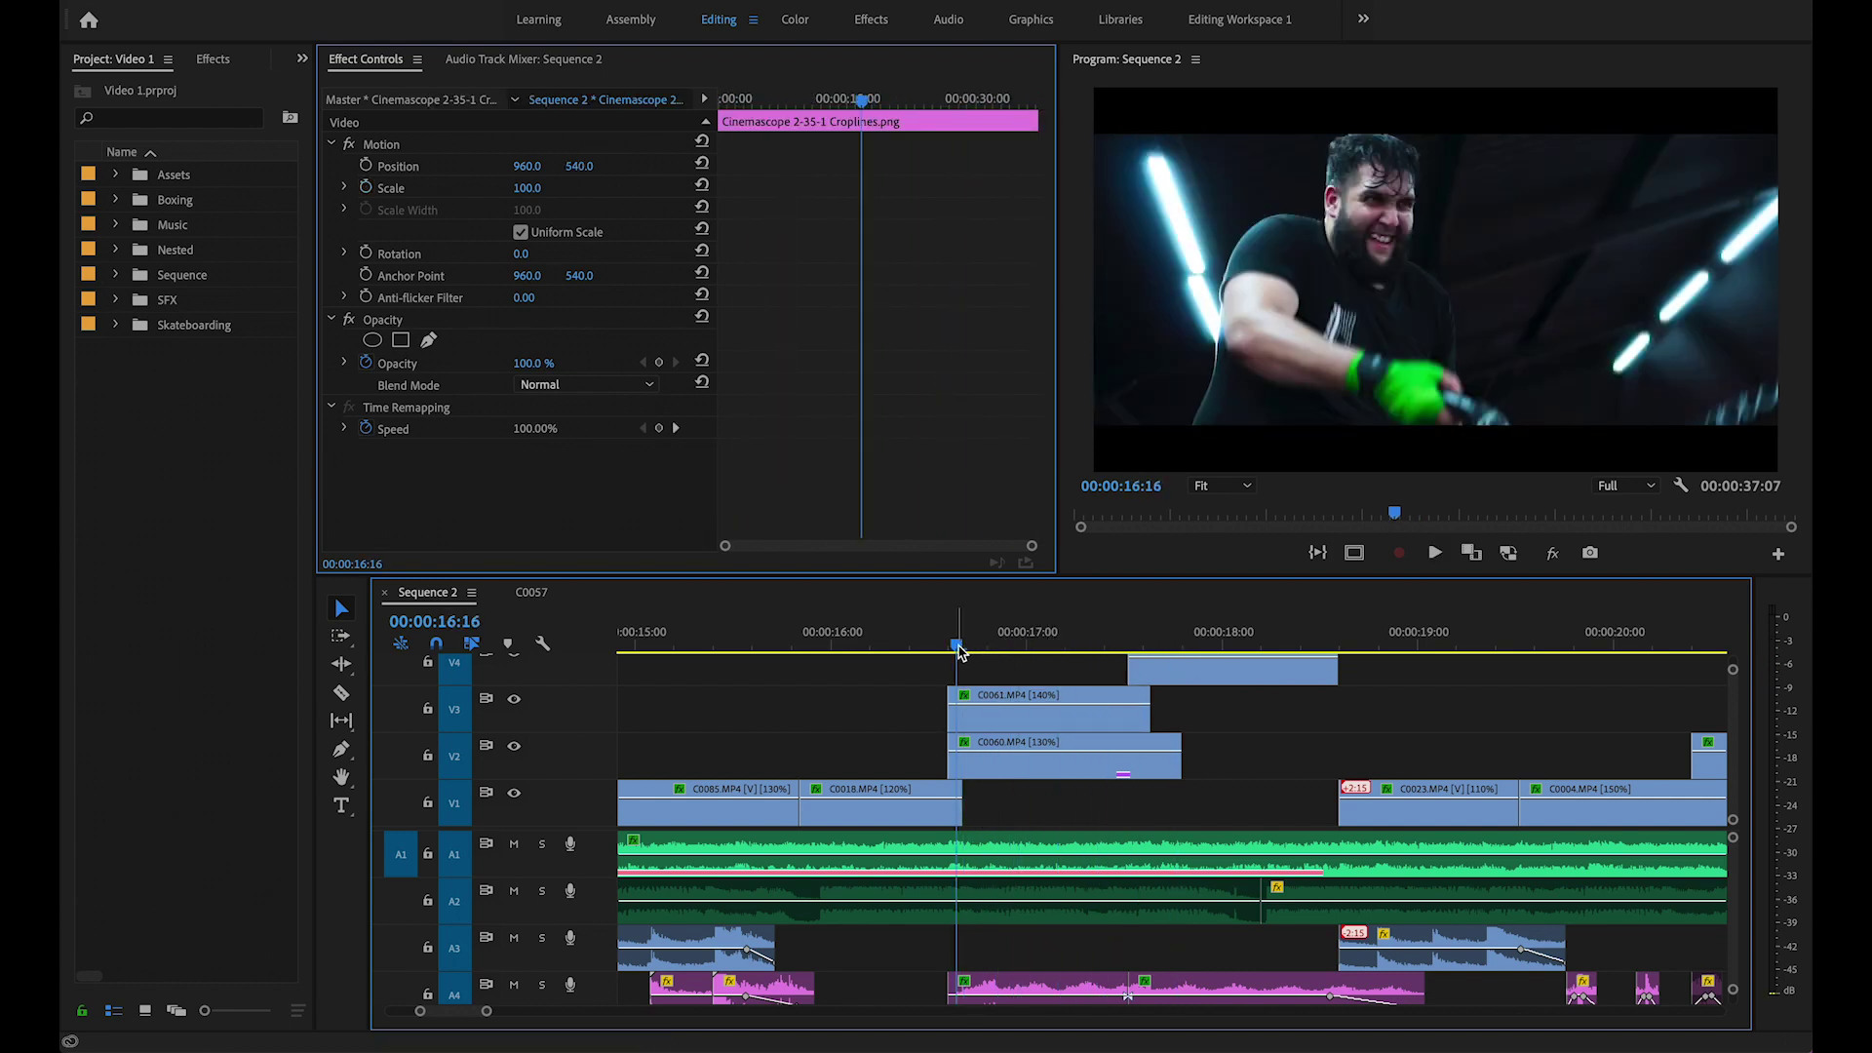
key(Left)
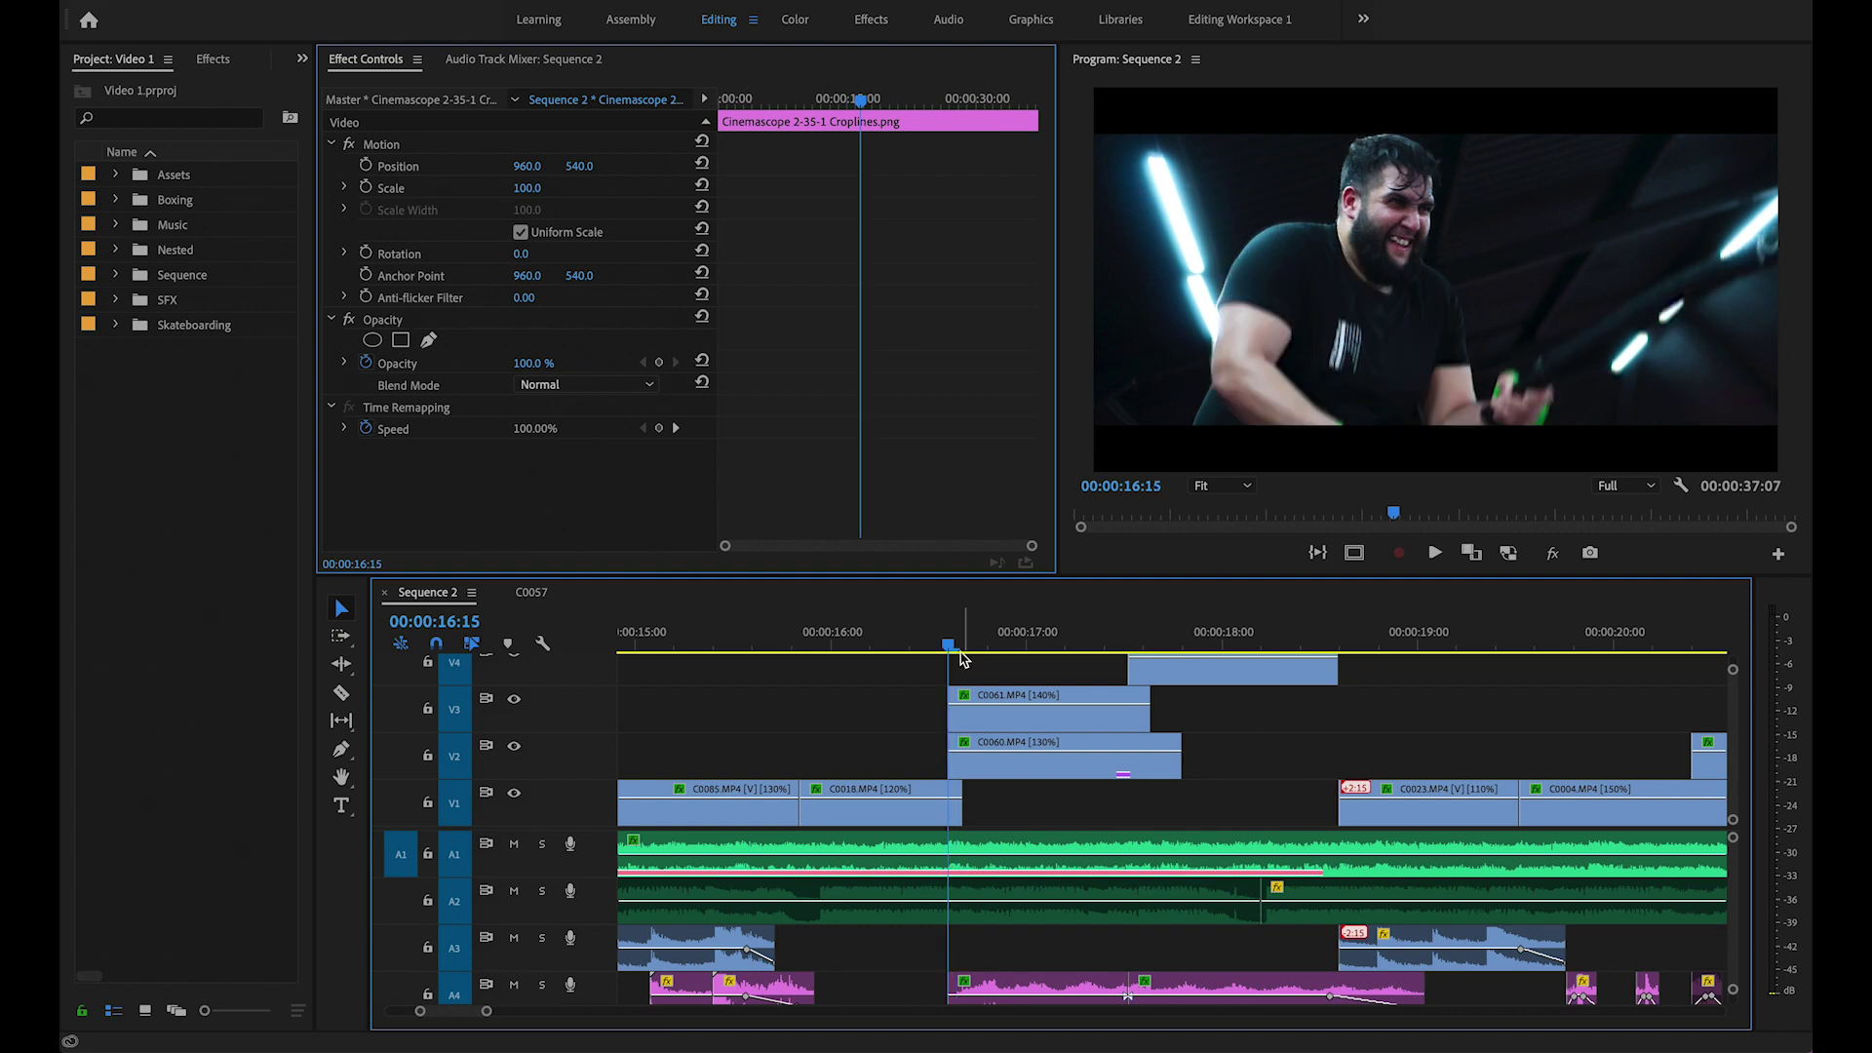
key(space)
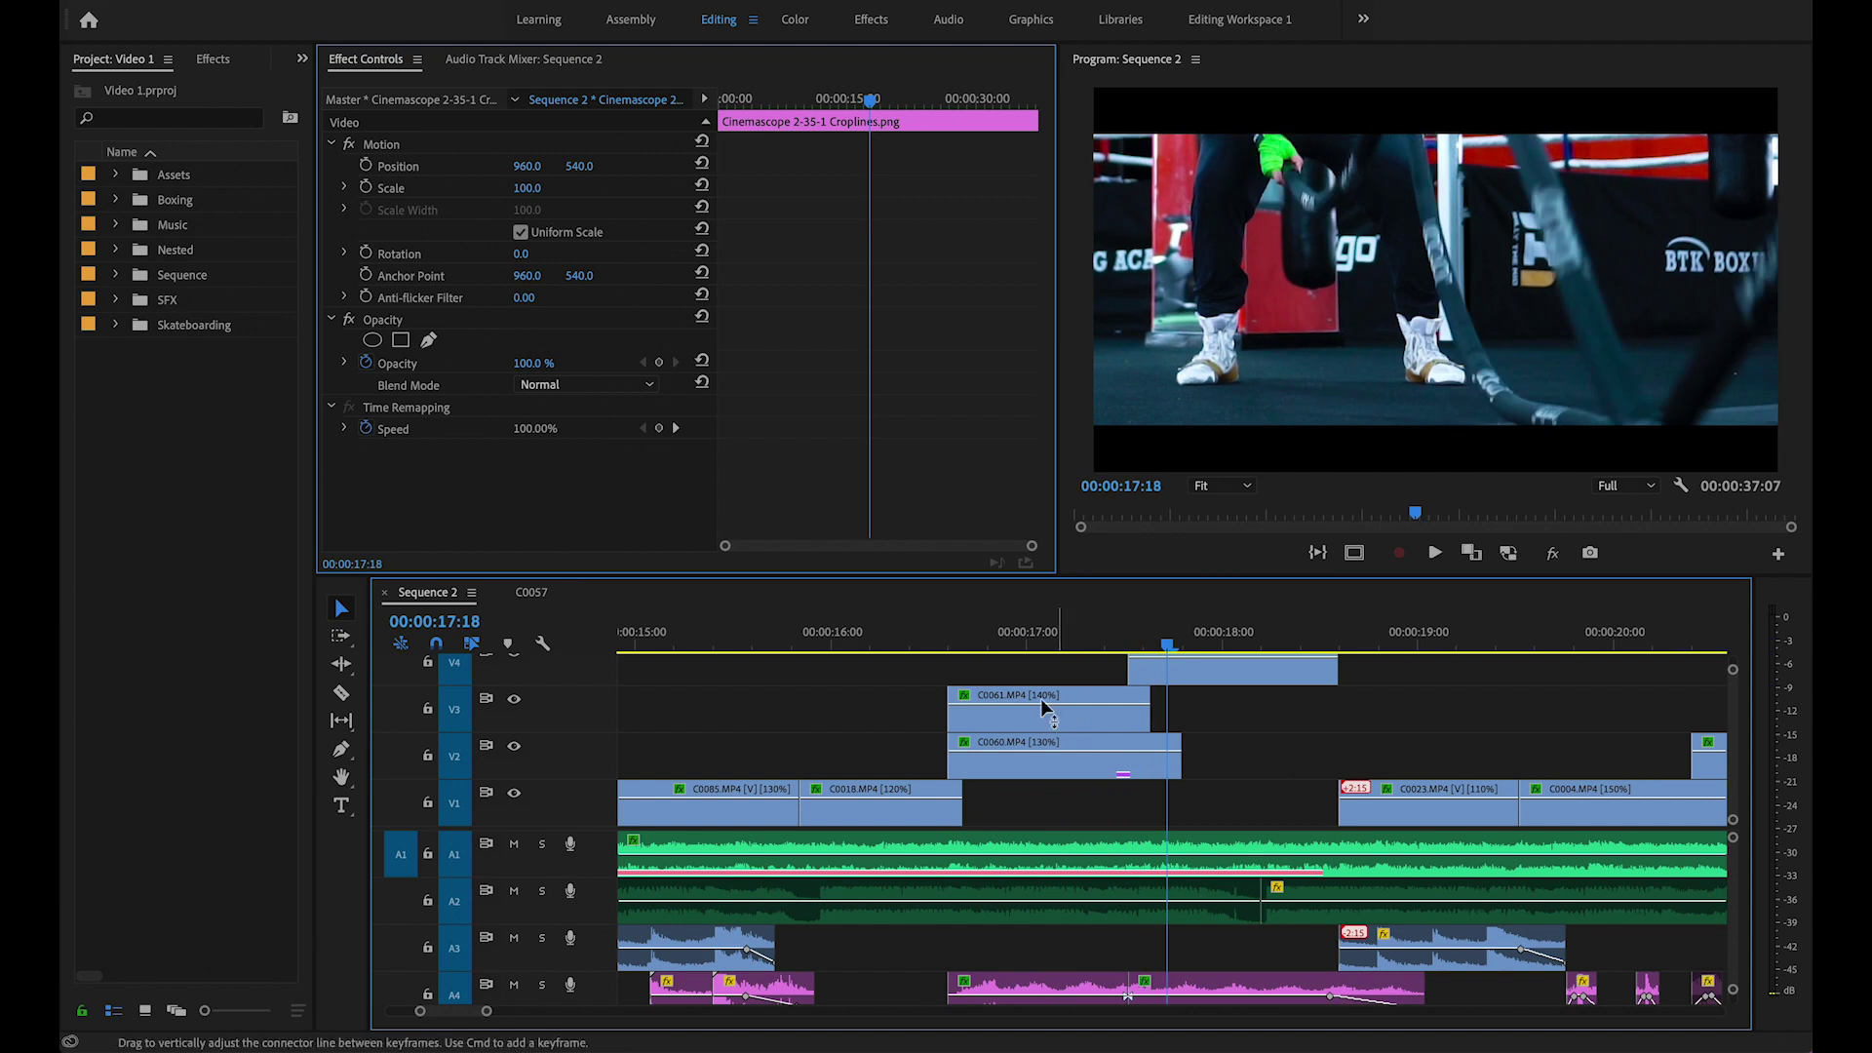
key(space)
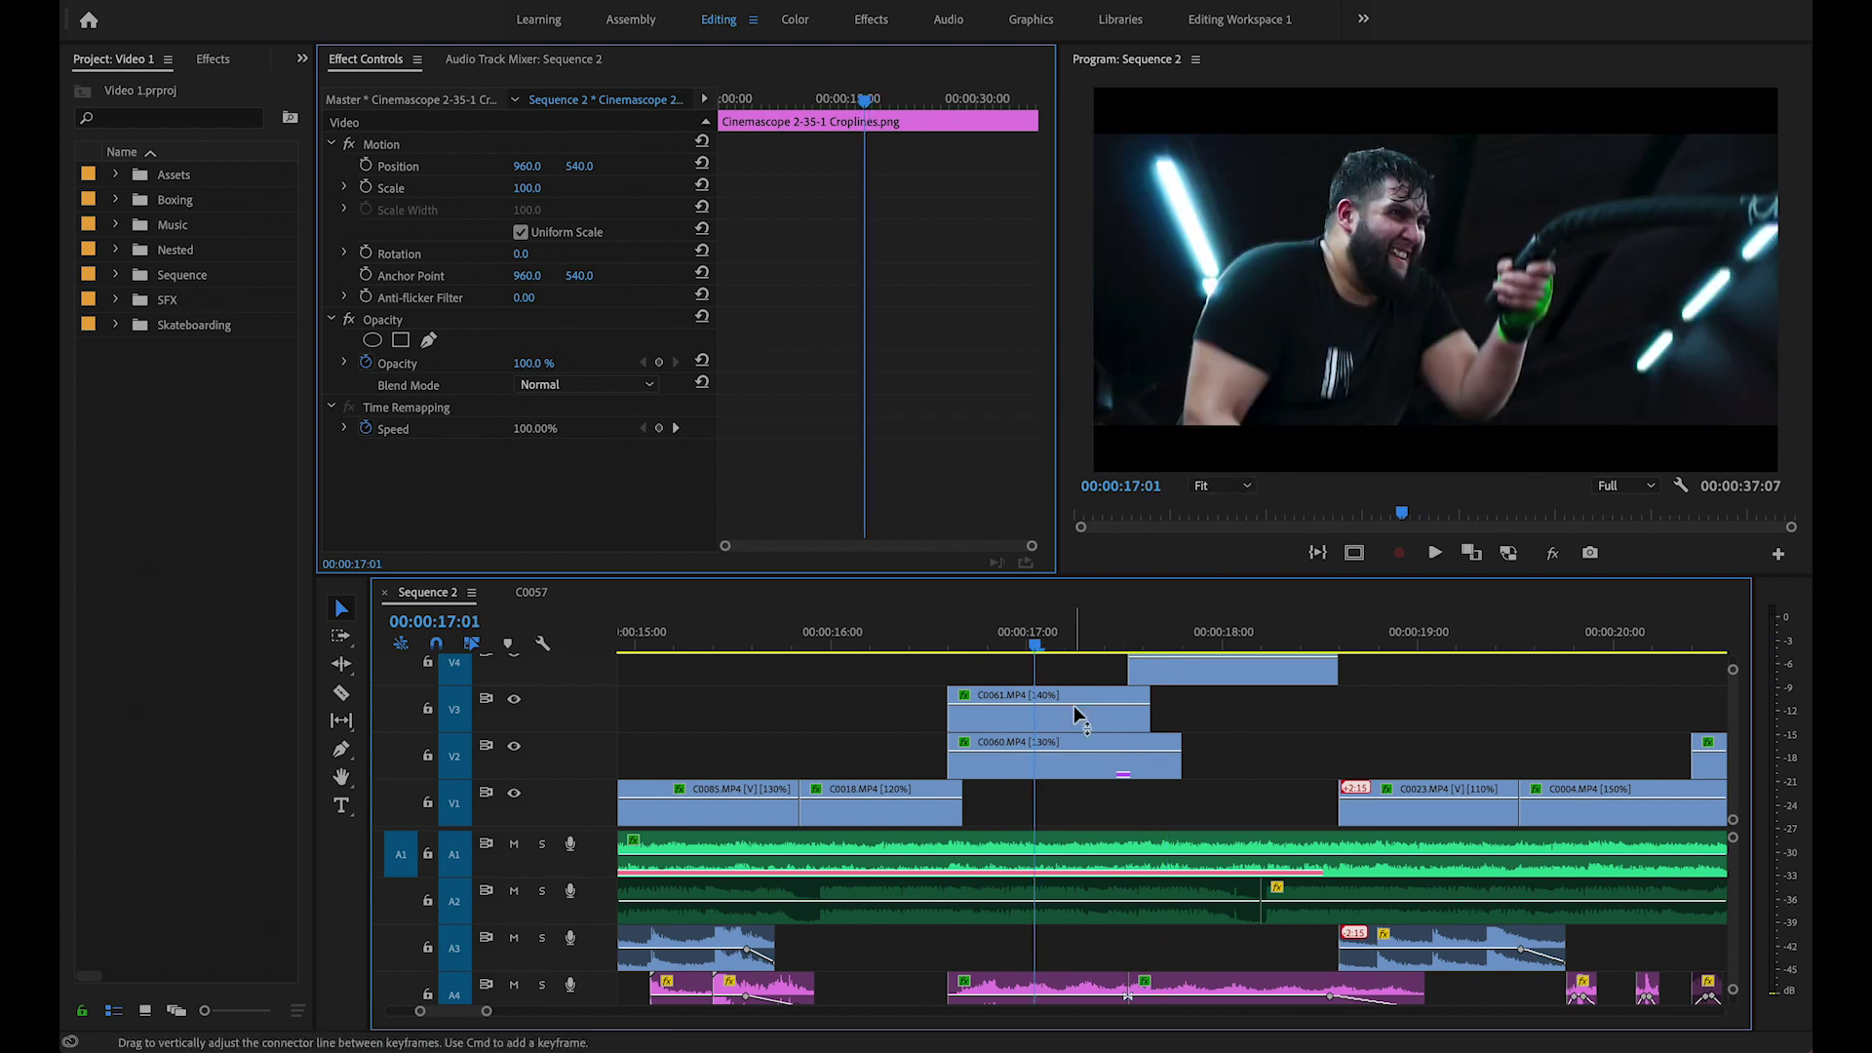
Select the C0061.MP4 clip on V3 and show the outline of its first Fast Blur mask.
click(1077, 717)
scroll(644, 495, down, 3)
scroll(643, 494, down, 5)
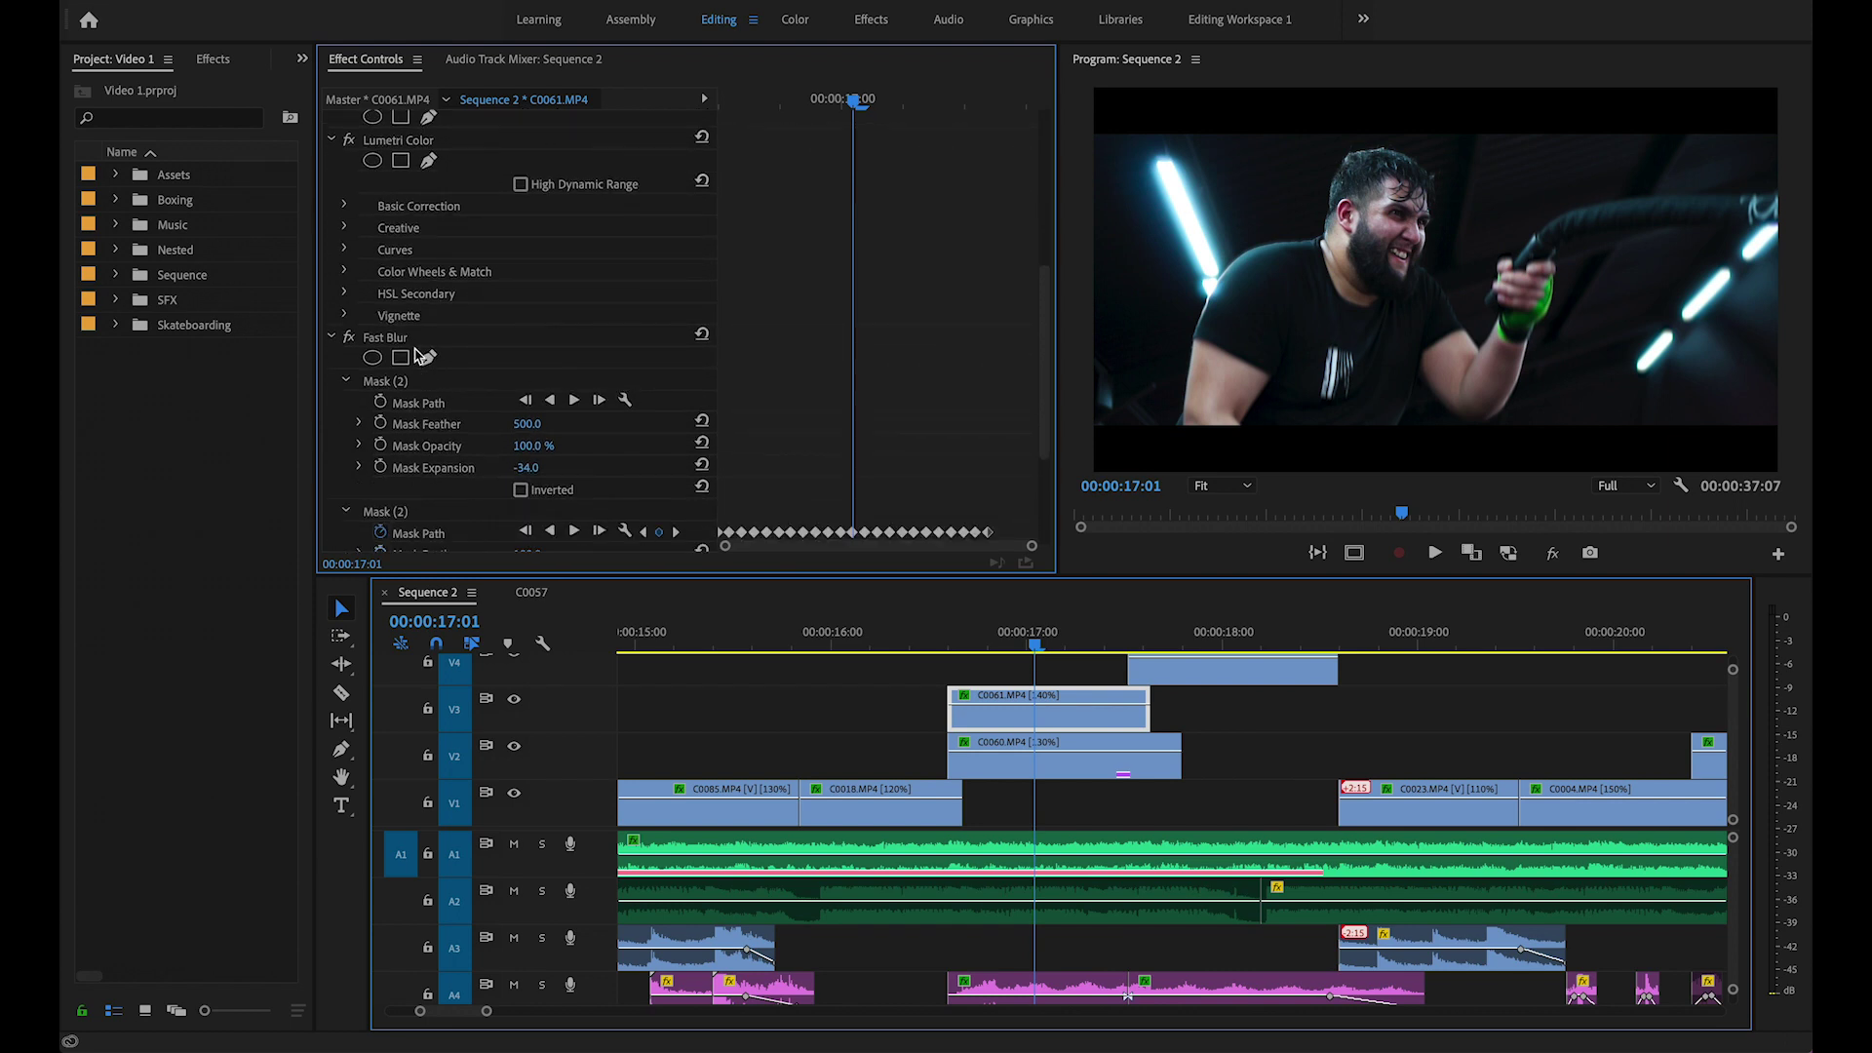
scroll(898, 310, down, 2)
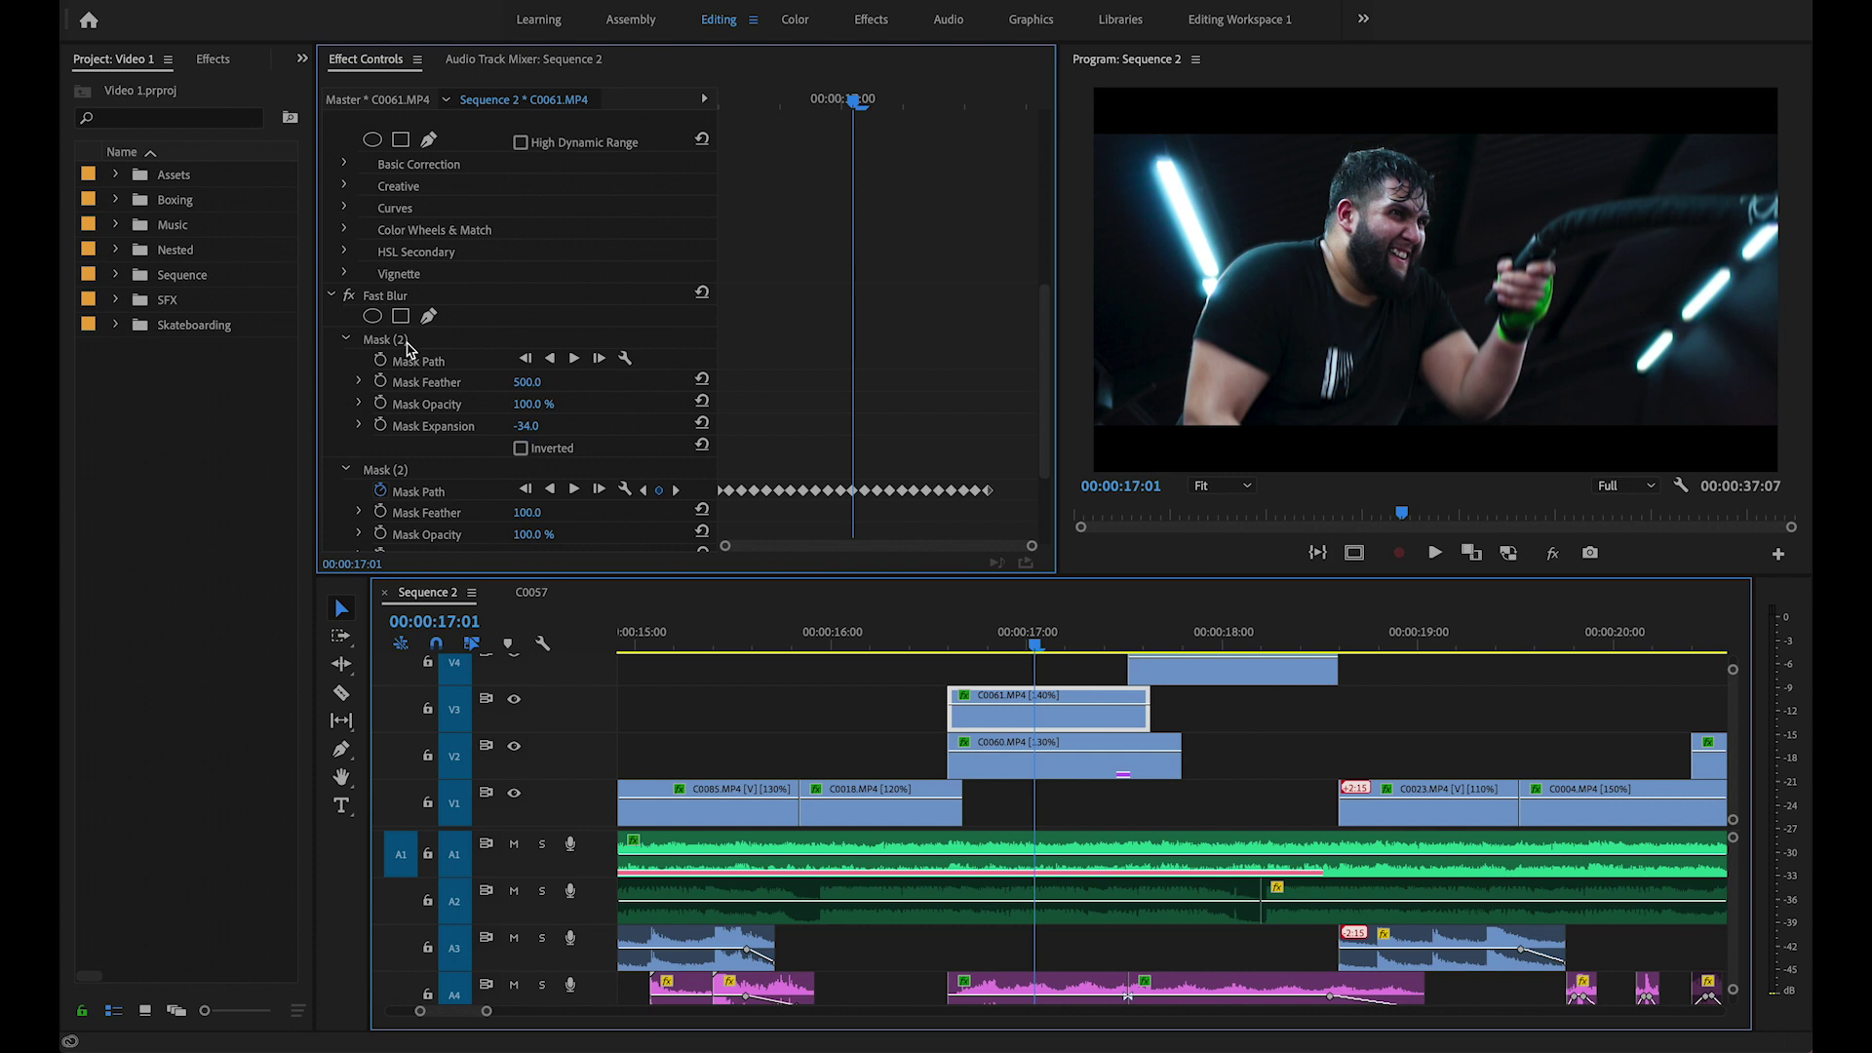
click(403, 341)
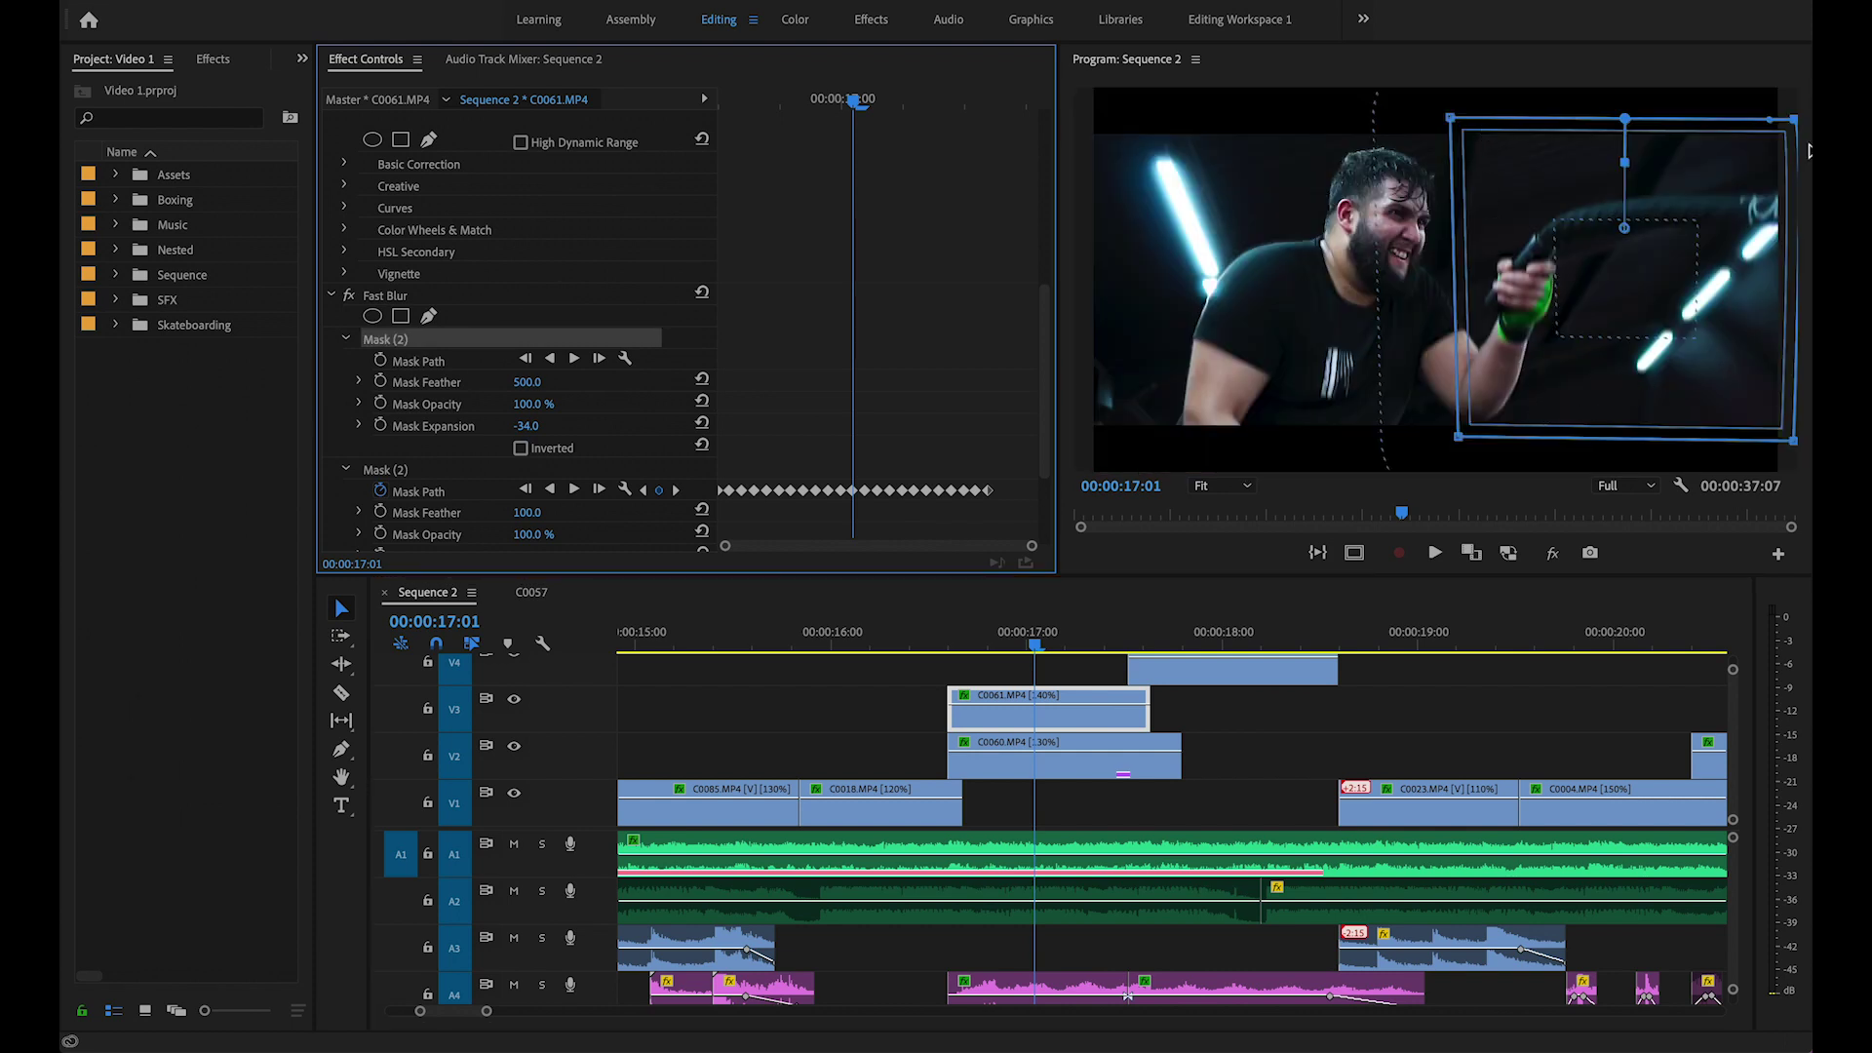
Select the second Fast Blur mask on C0061.MP4 and step frame by frame around 00:00:17:01 to 00:00:17:06 to examine its animated mask path.
scroll(447, 435, down, 2)
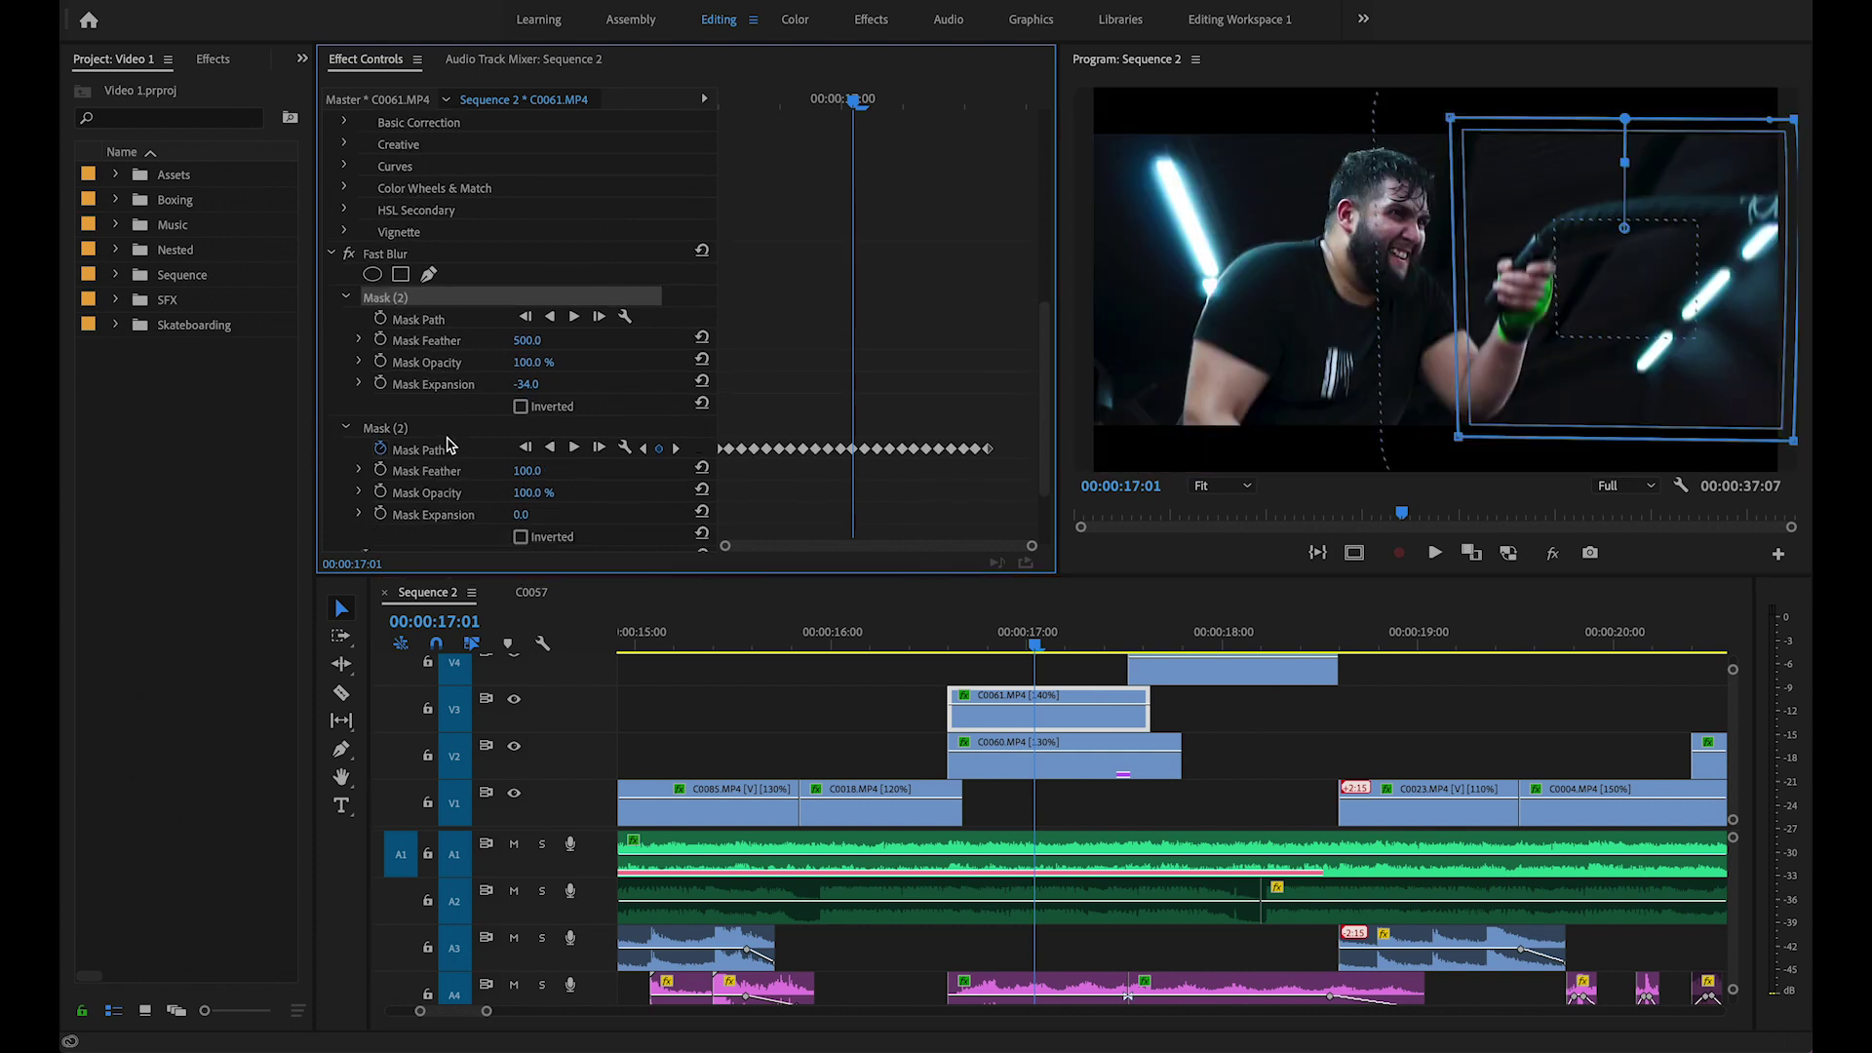
click(425, 434)
key(Left)
key(Left)
key(Left)
key(Left)
key(Left)
key(Left)
key(Left)
key(Left)
key(Left)
key(Right)
key(Right)
key(Right)
key(Right)
key(Right)
key(Right)
key(Right)
key(Right)
key(Right)
key(Right)
key(Right)
key(Right)
key(Right)
key(Right)
key(Right)
key(Right)
key(Right)
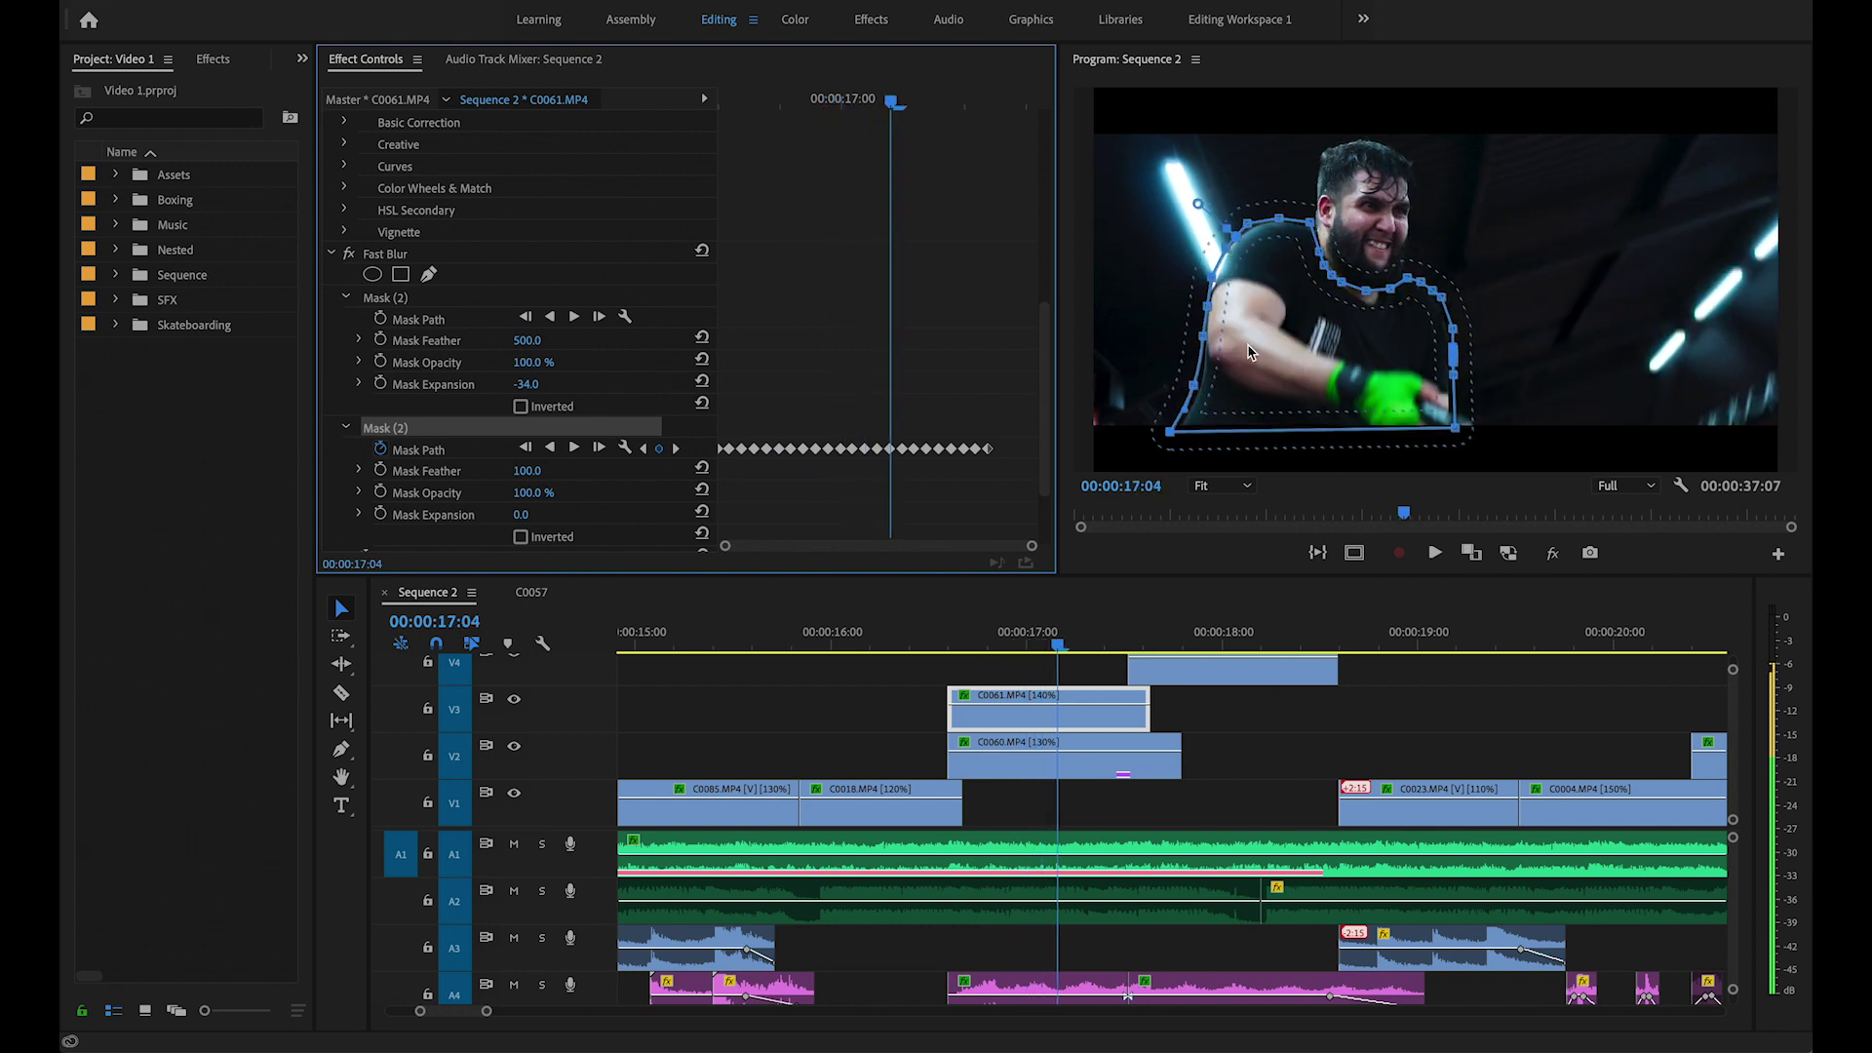
key(Right)
key(Right)
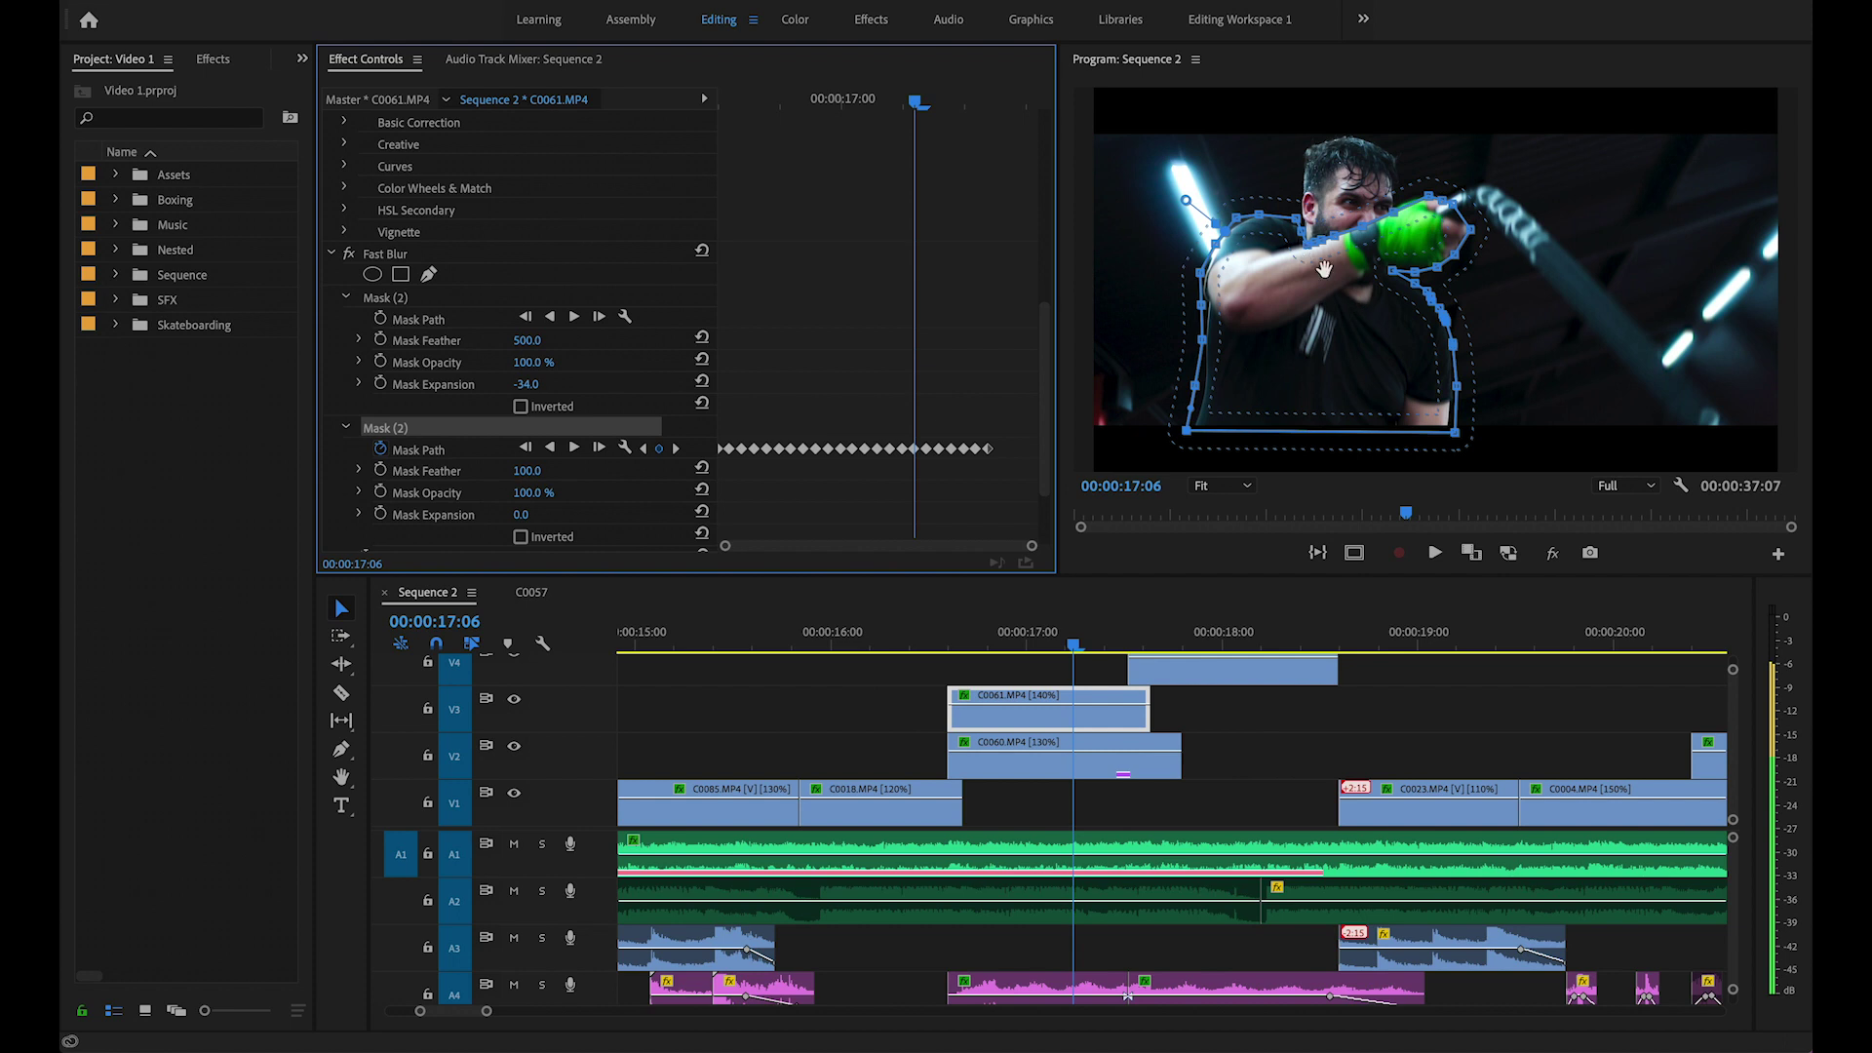
key(Right)
key(Right)
key(Right)
key(Right)
key(Right)
key(Left)
key(Left)
key(Left)
key(Left)
key(Left)
key(Left)
key(Left)
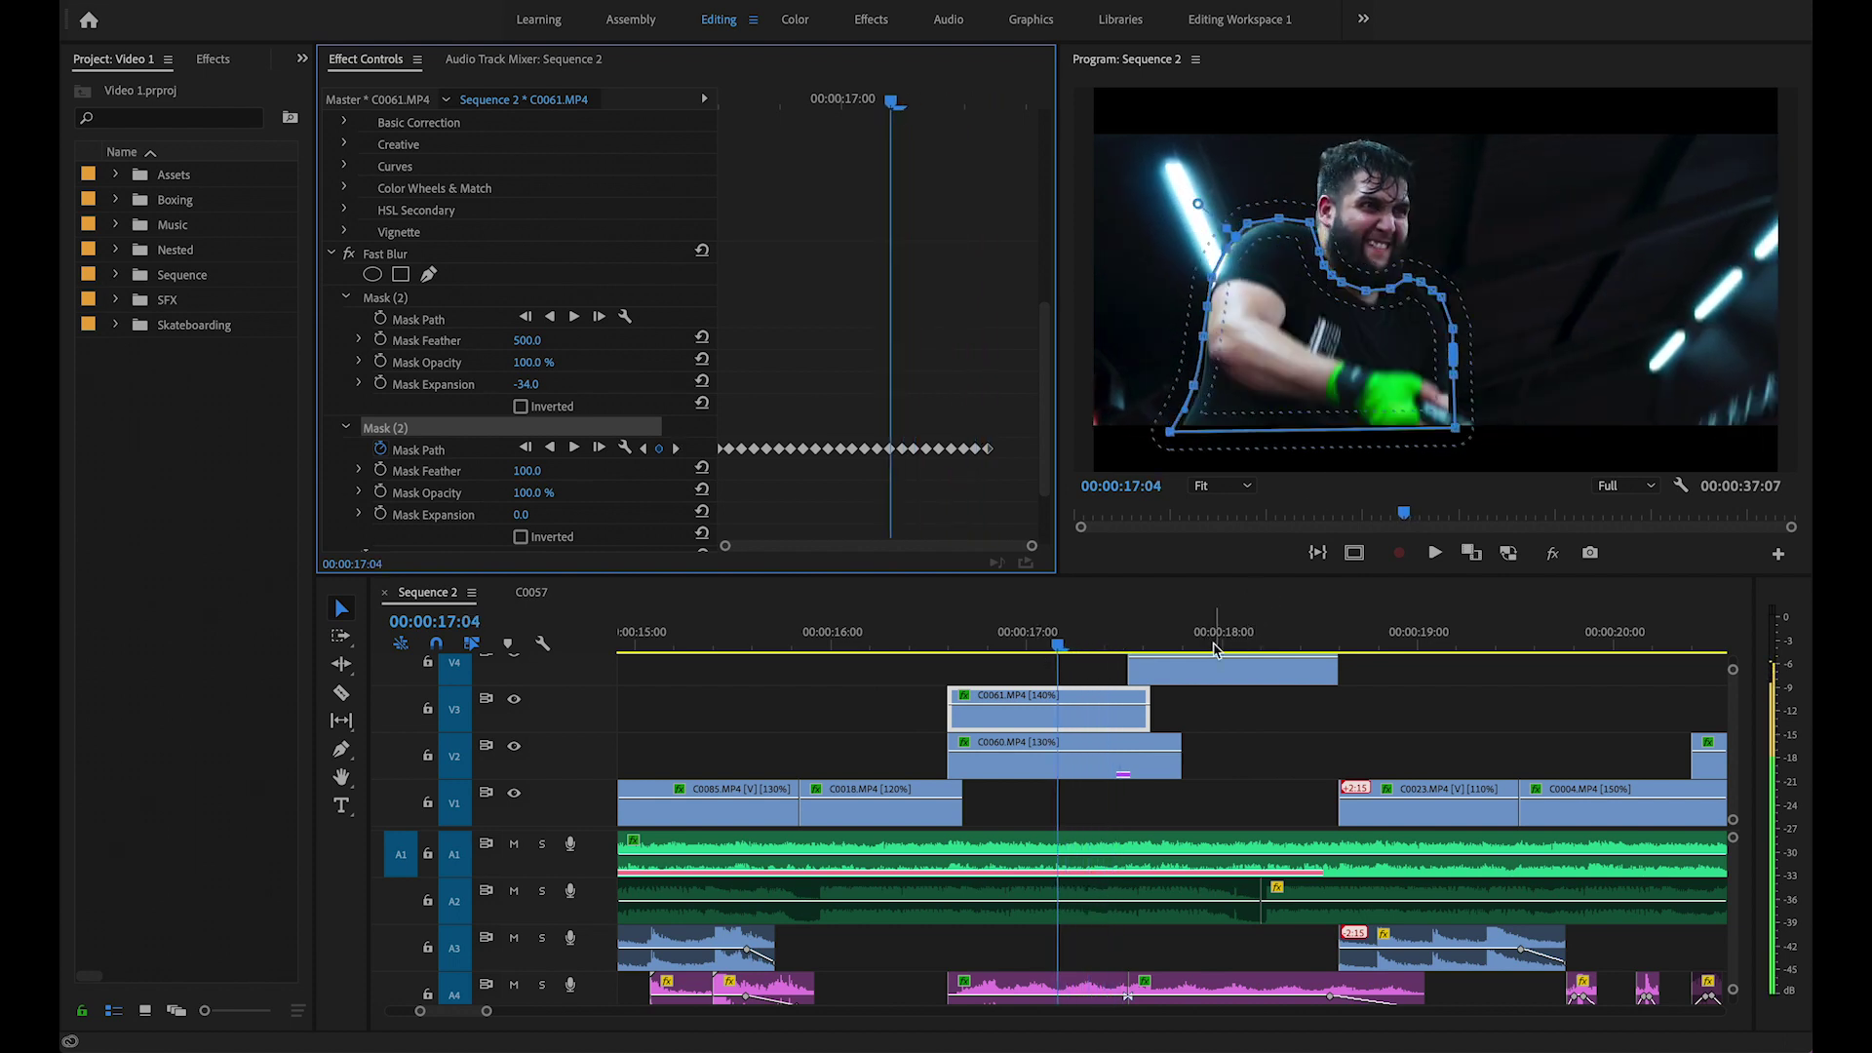
key(Left)
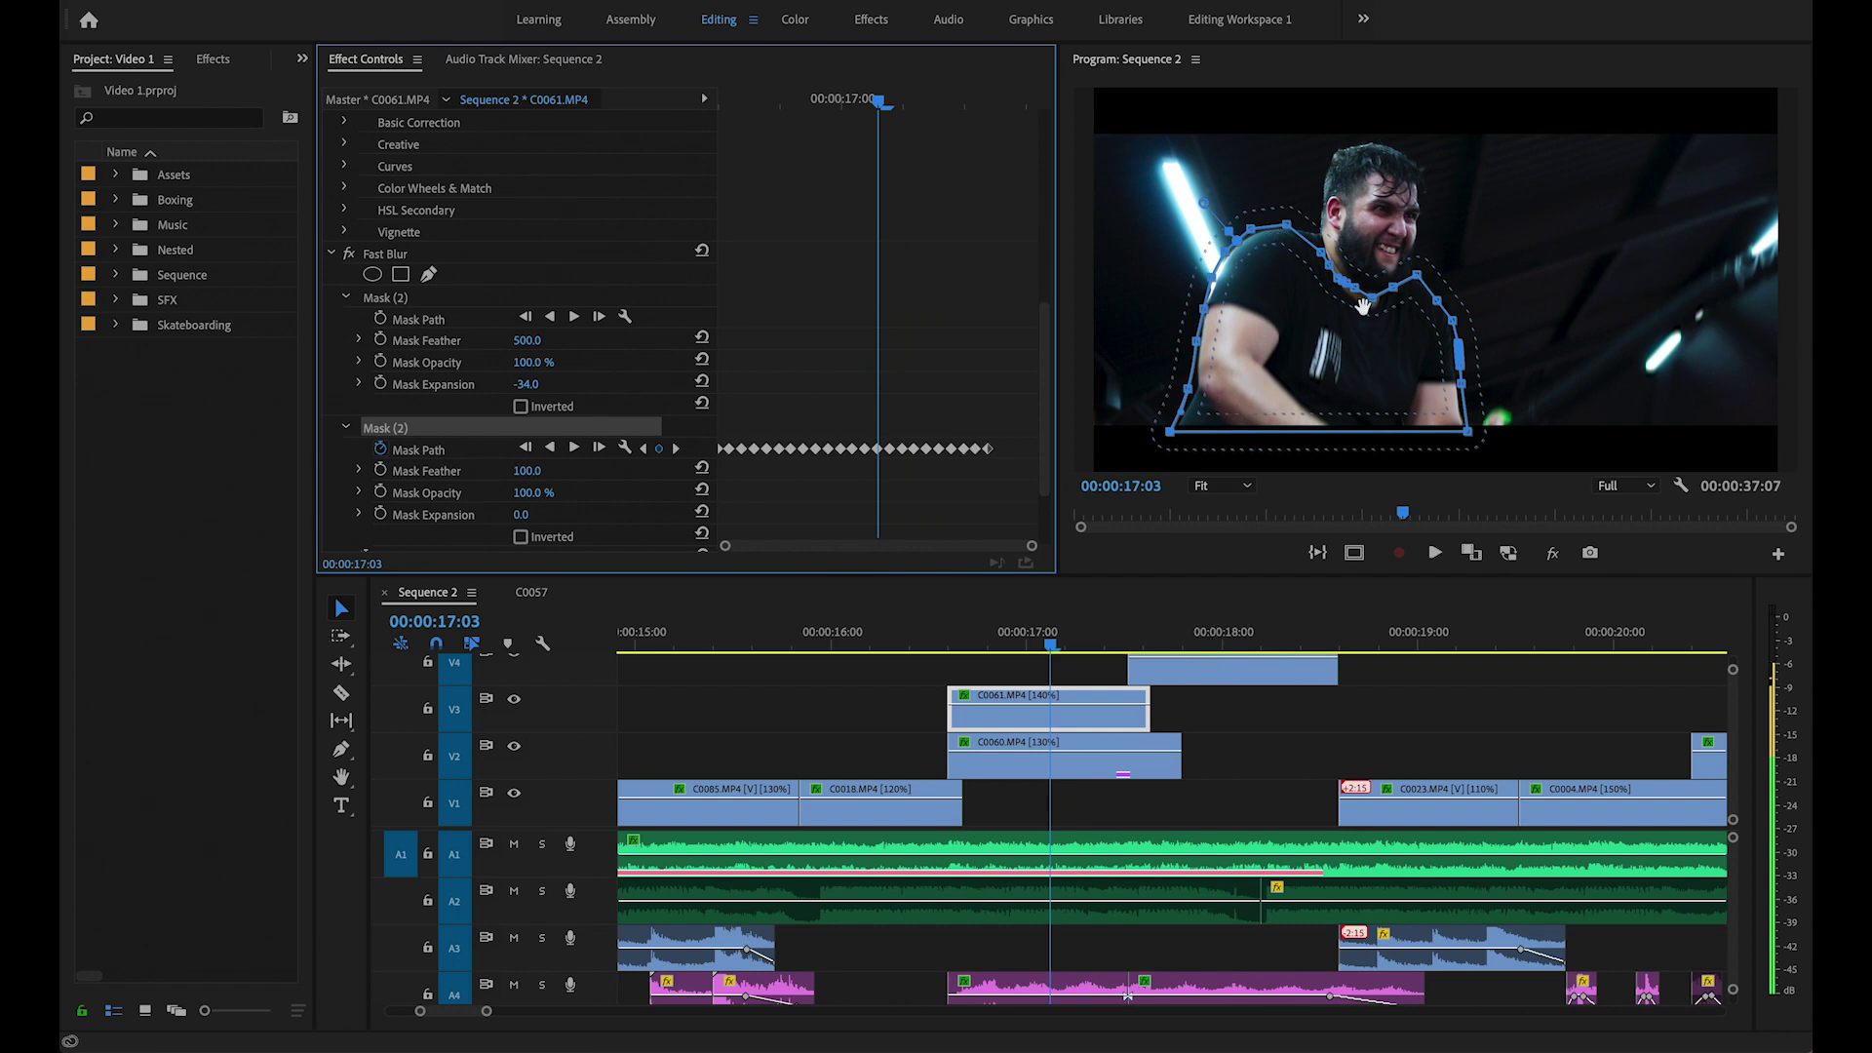
key(Right)
key(Right)
key(Right)
At 00:00:16:18, toggle the Fast Blur effect on C0061.MP4 repeatedly to compare the shot, leaving the effect off.
click(972, 636)
click(1021, 675)
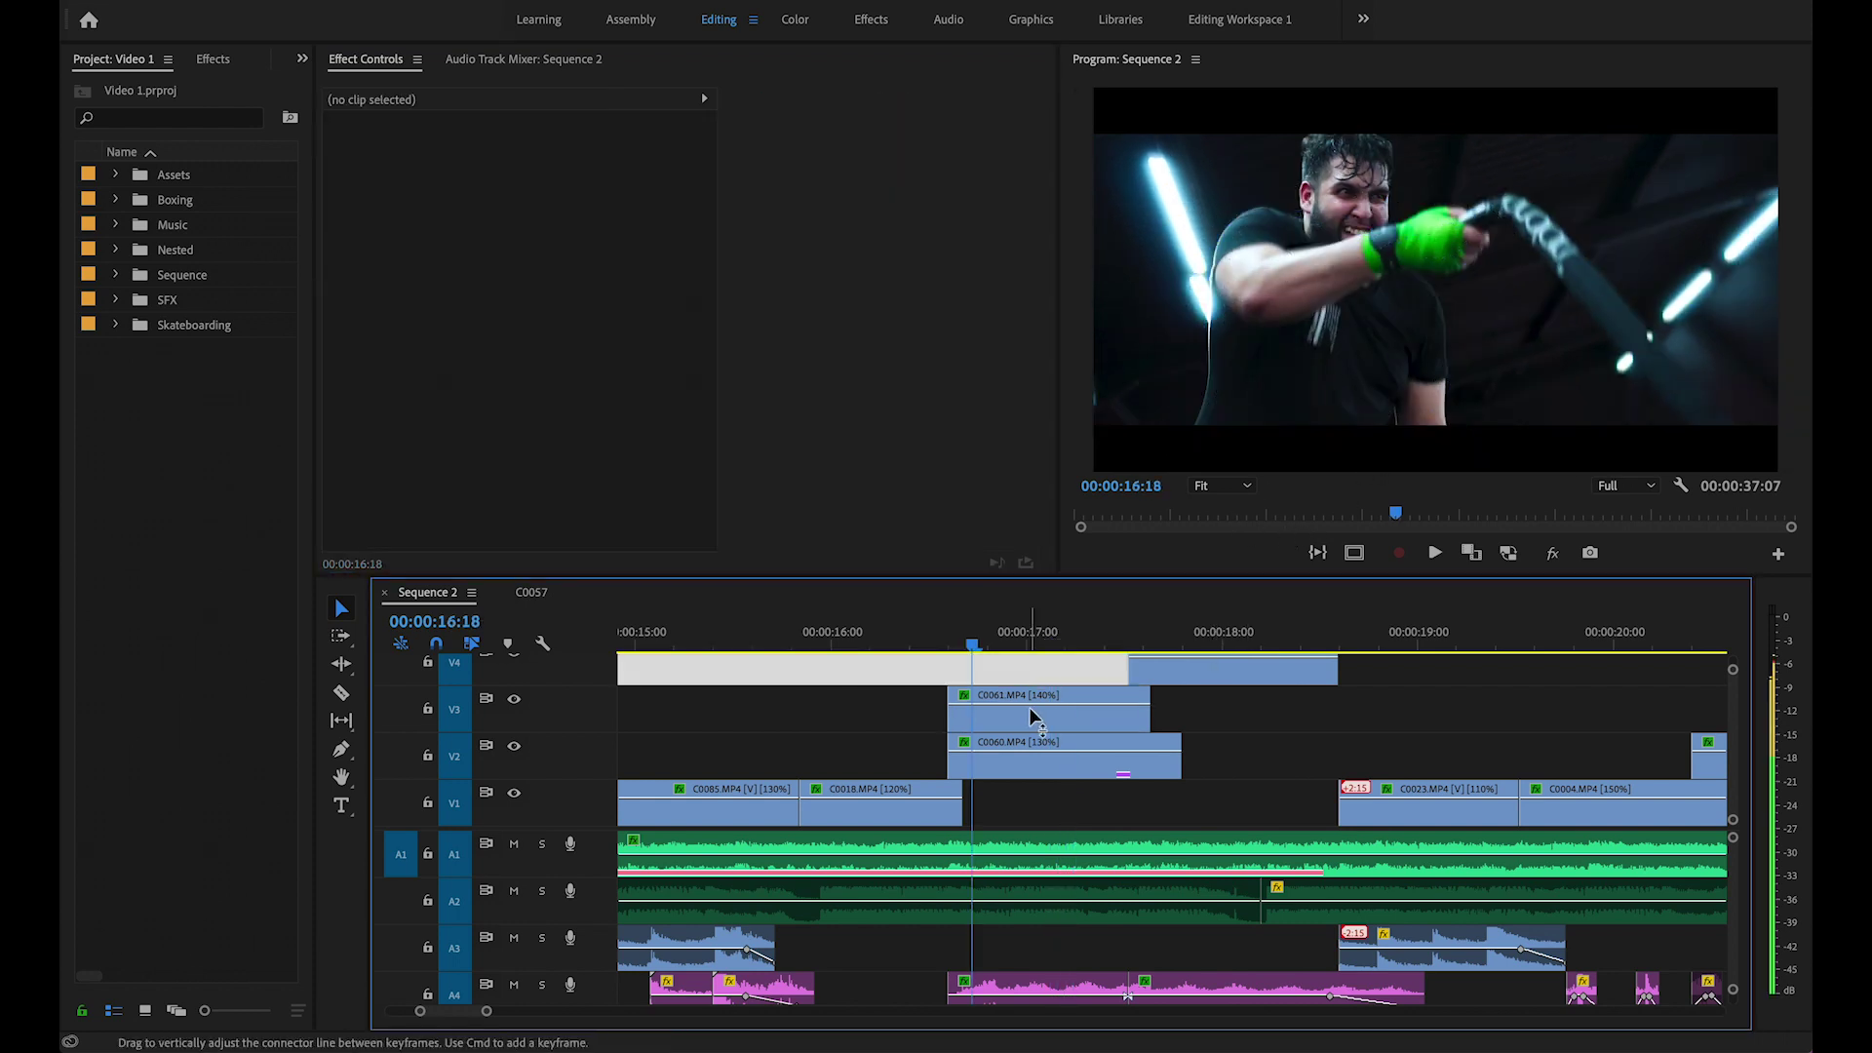
click(1030, 710)
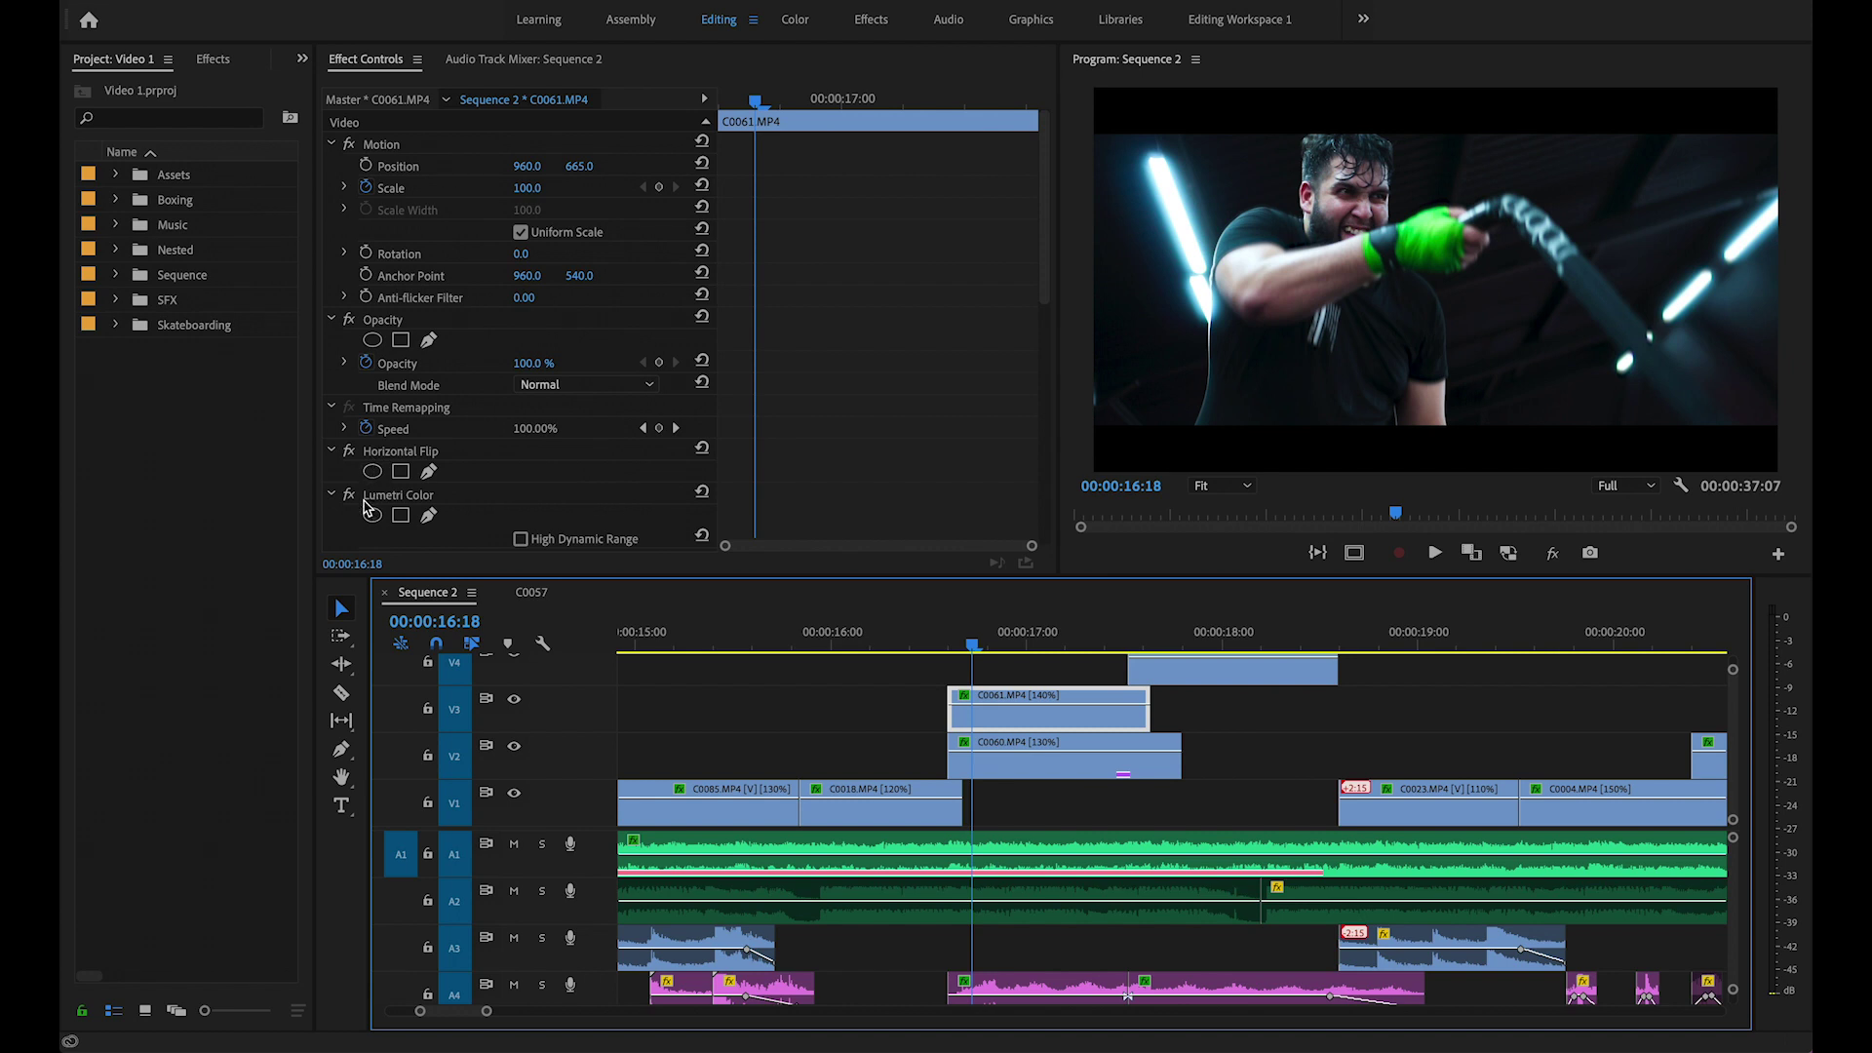
scroll(434, 468, down, 2)
scroll(489, 489, down, 5)
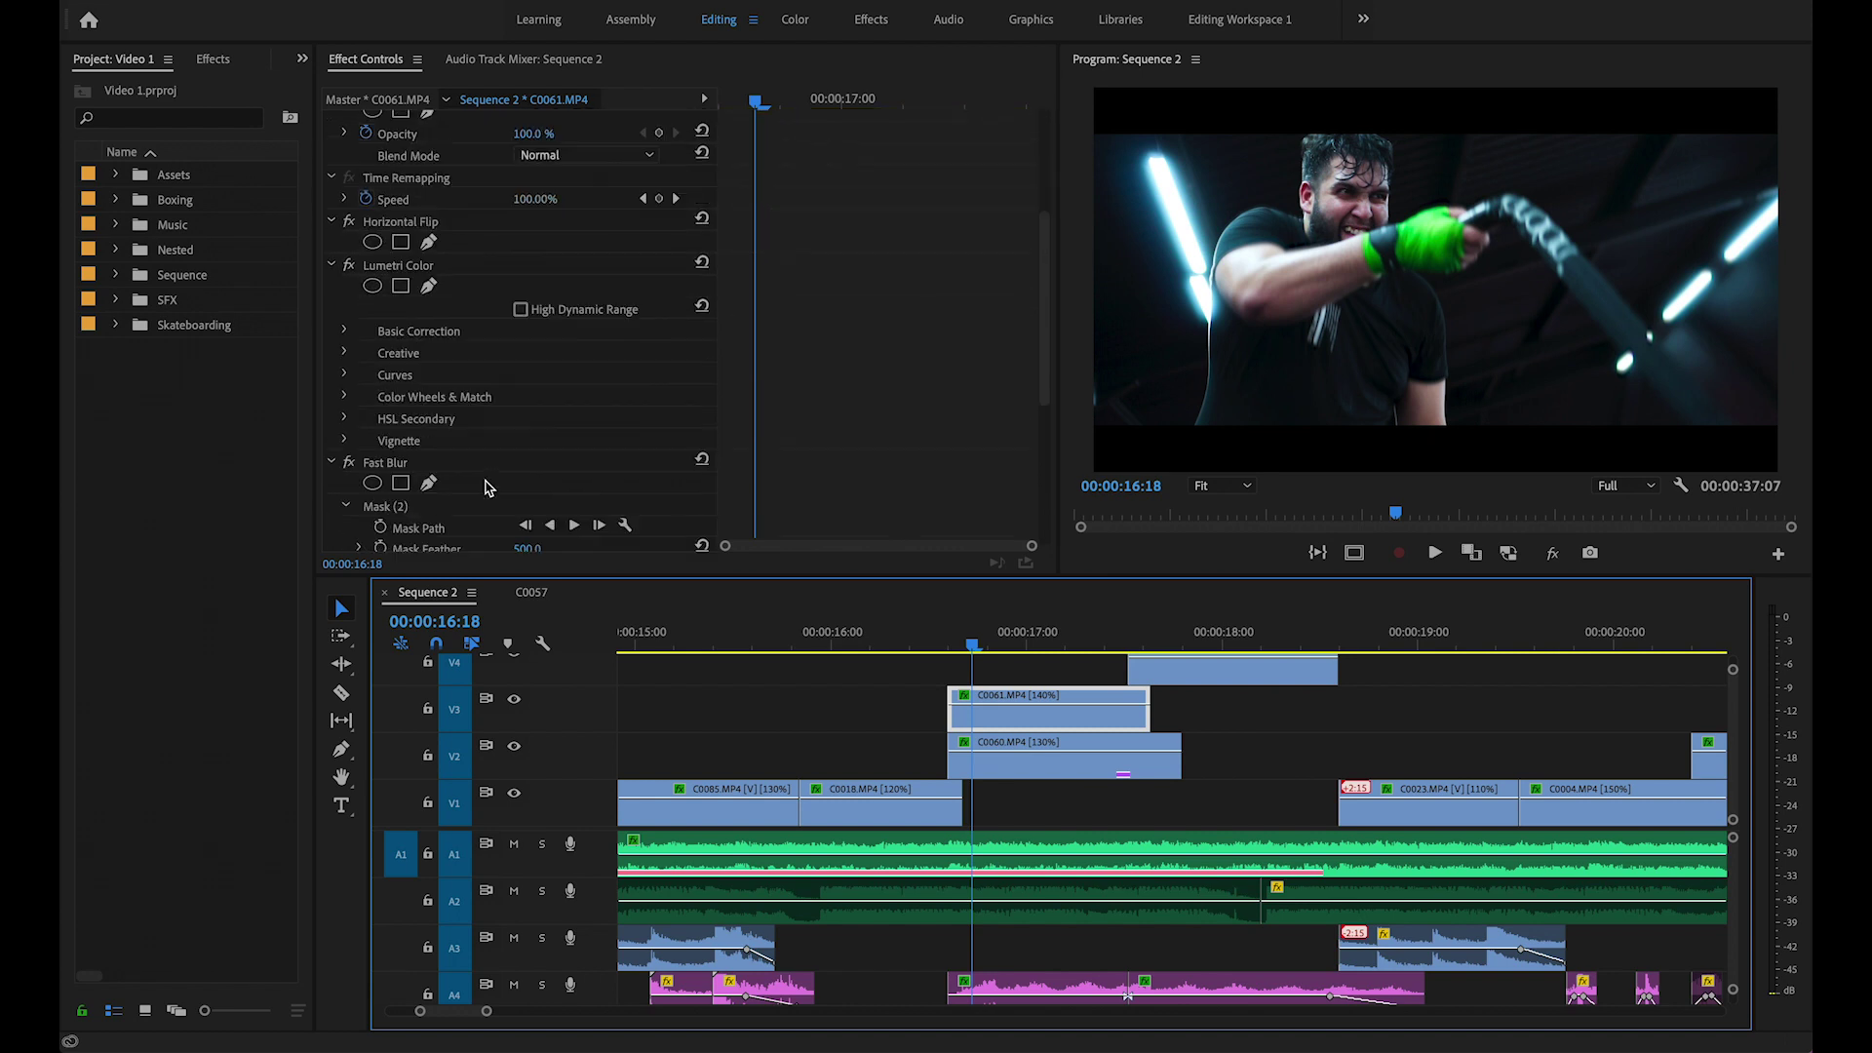
click(349, 468)
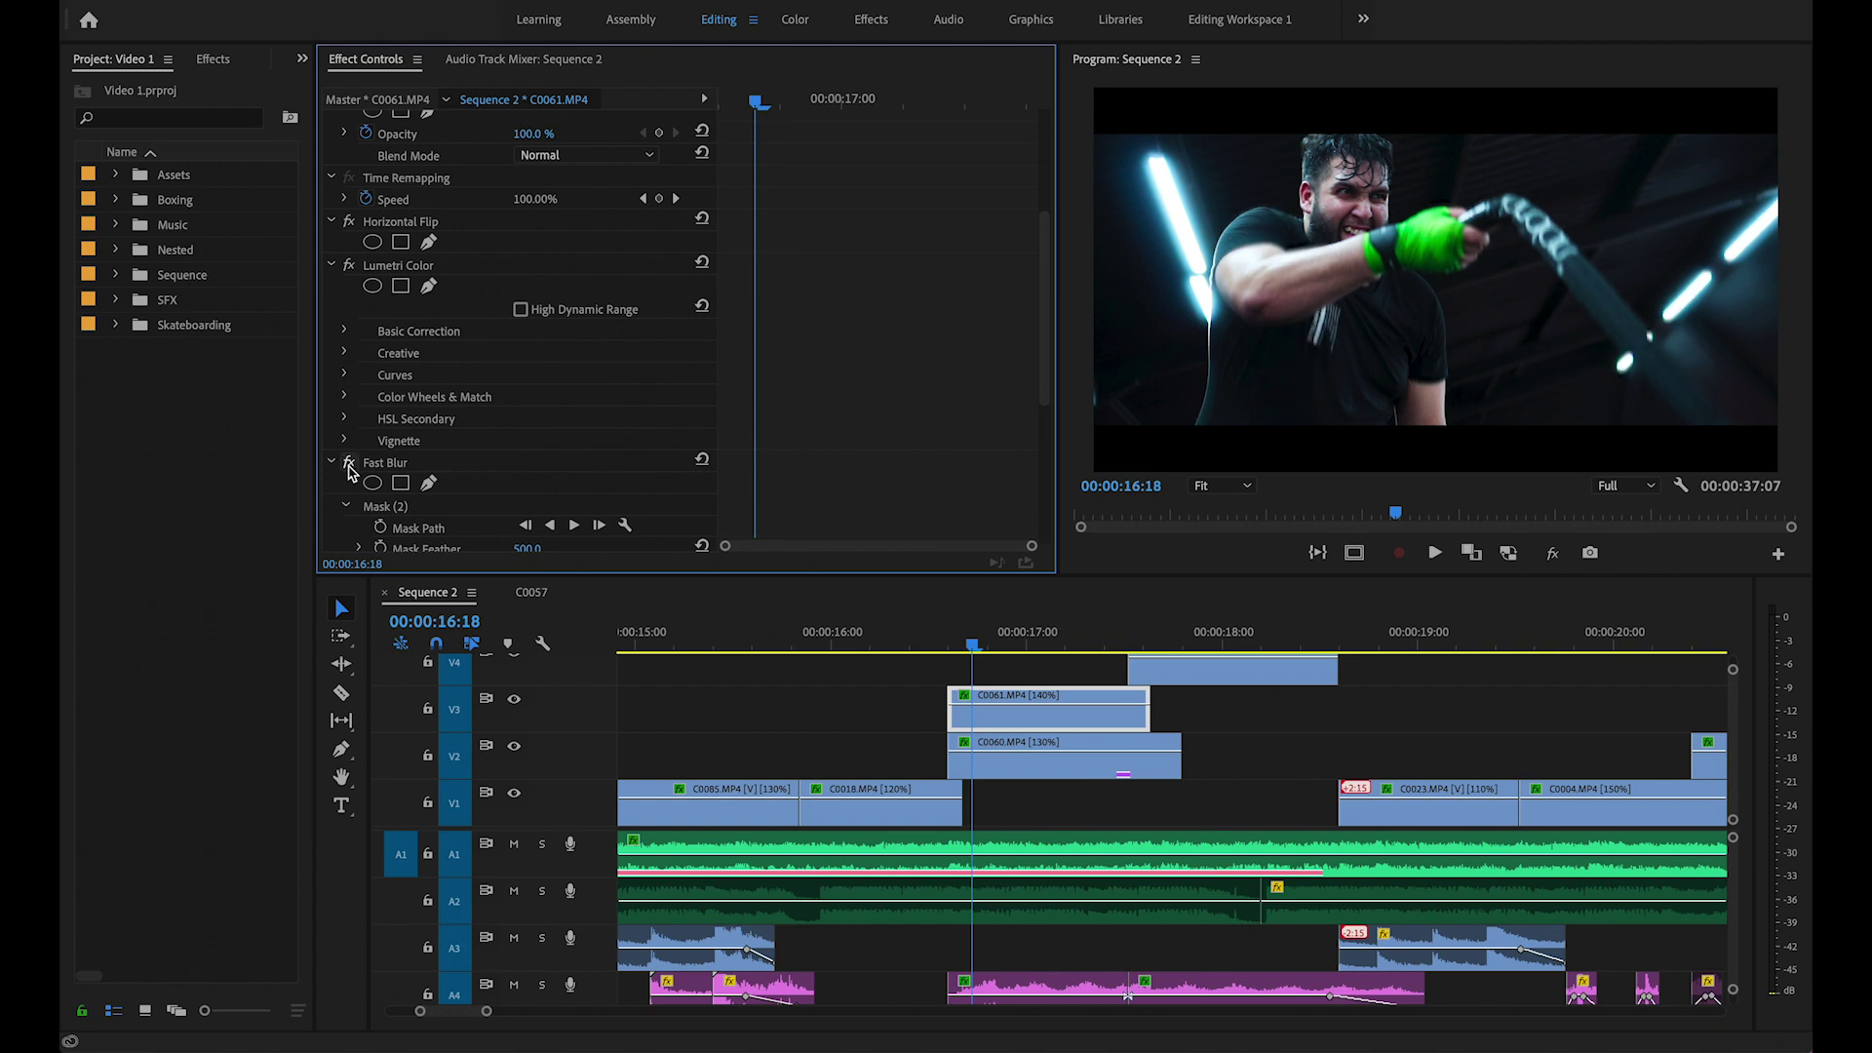
key(ctrl+s)
click(349, 468)
click(349, 468)
click(349, 468)
click(349, 469)
click(349, 468)
click(349, 468)
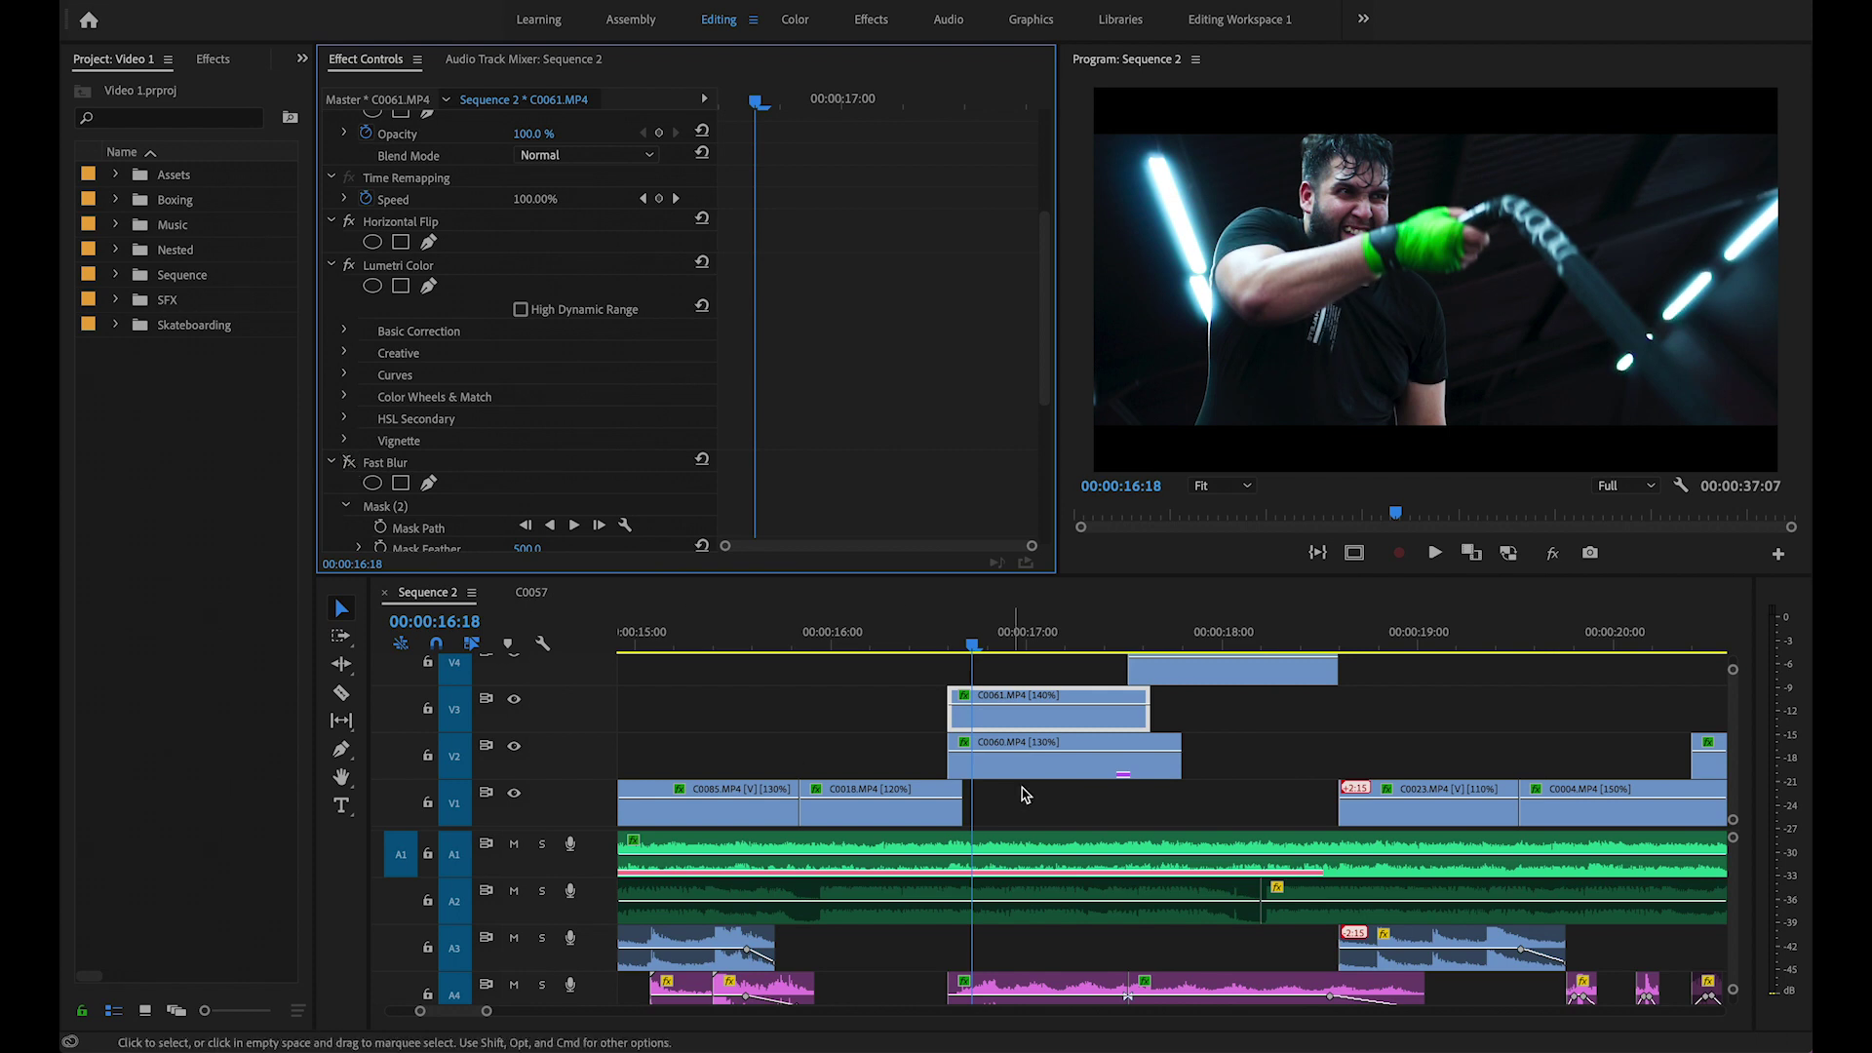
Play the battle-rope shot through to 00:00:17:12 with Fast Blur off, and replay it from the start of C0061.MP4.
click(964, 646)
key(space)
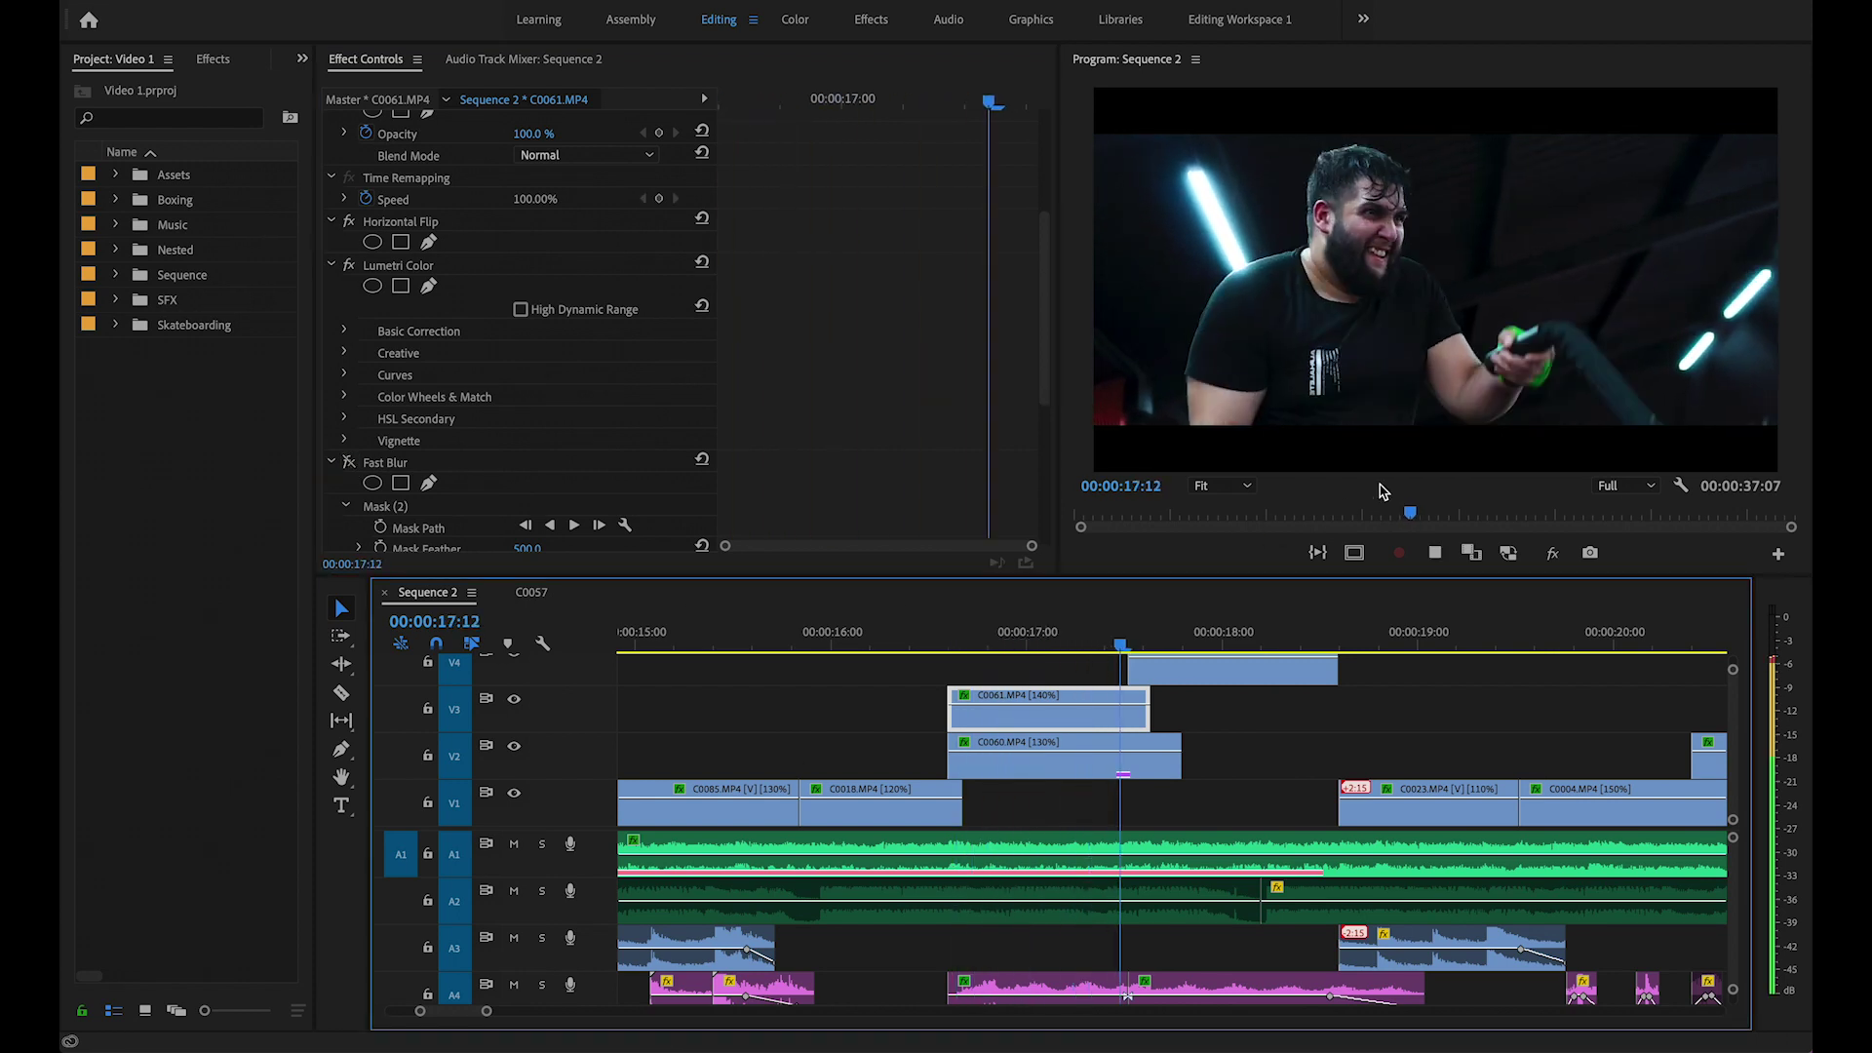
click(948, 645)
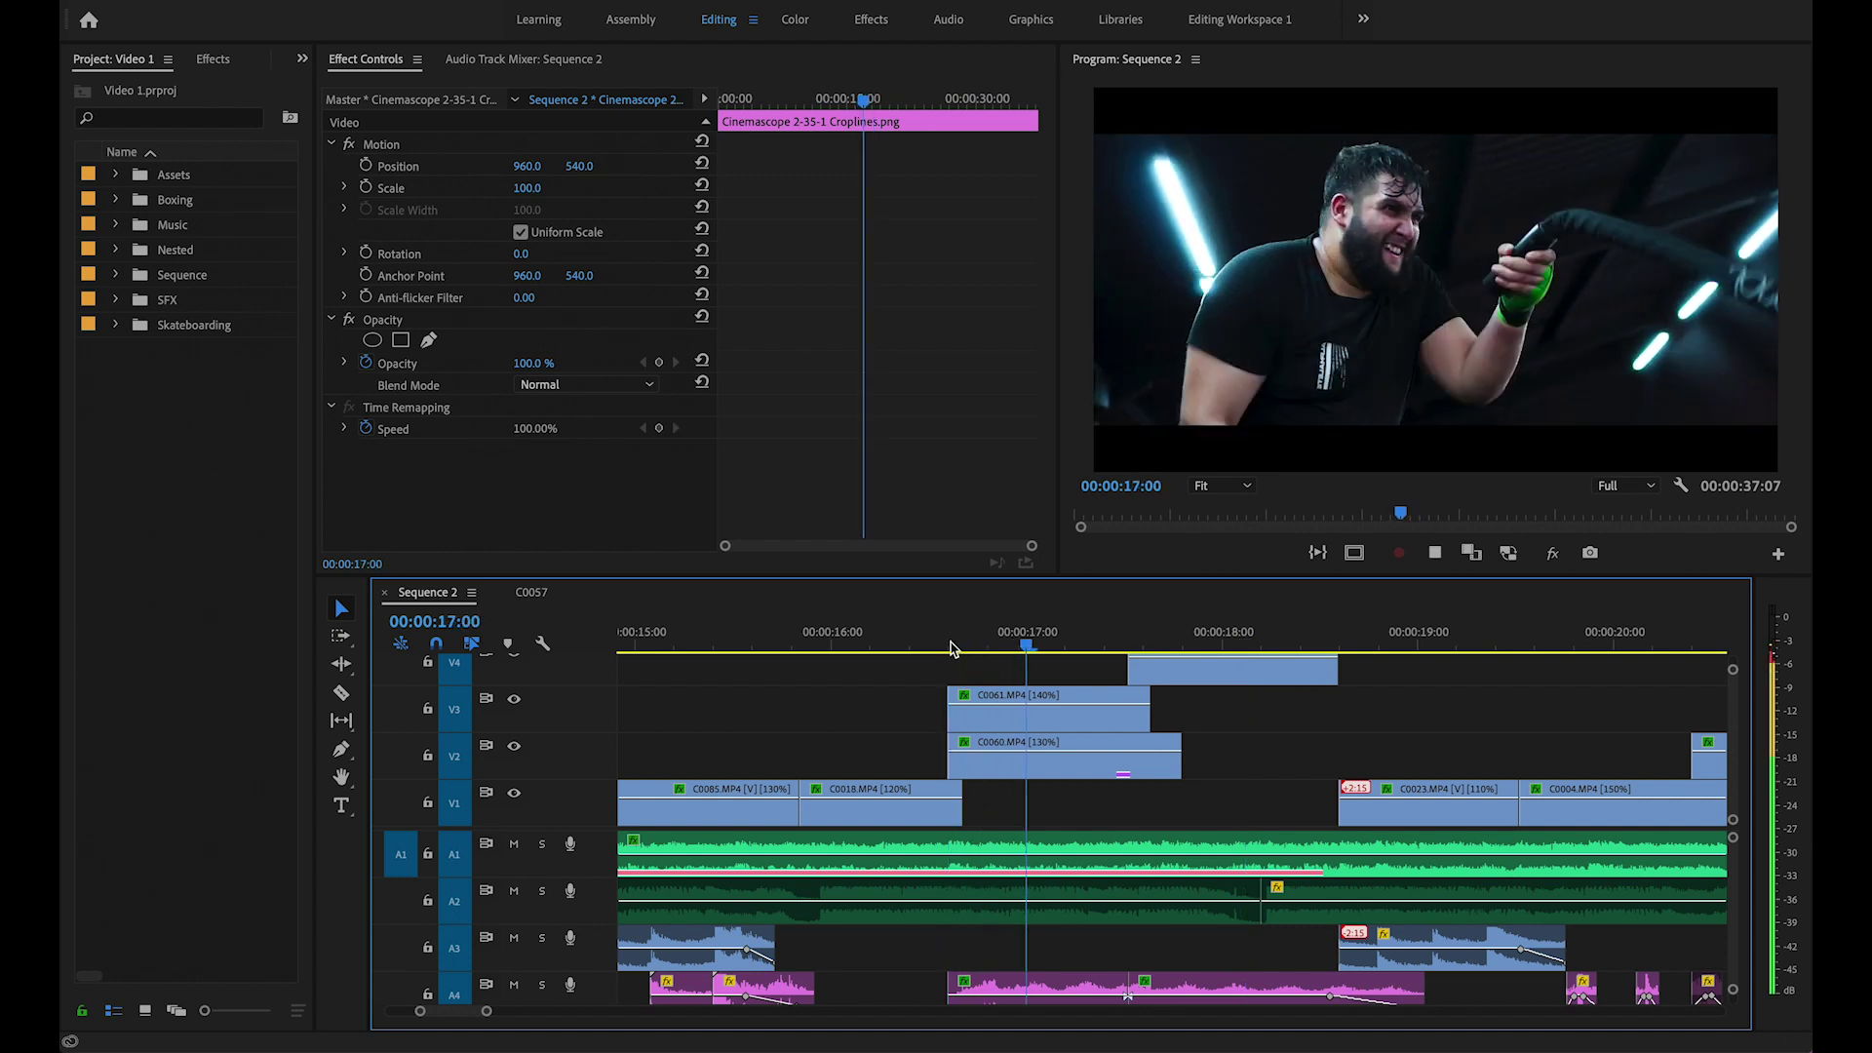
Stop at 00:00:16:21, select C0061.MP4 on V3 and re-enable its Fast Blur effect.
click(965, 635)
drag(967, 636, 995, 642)
click(1011, 720)
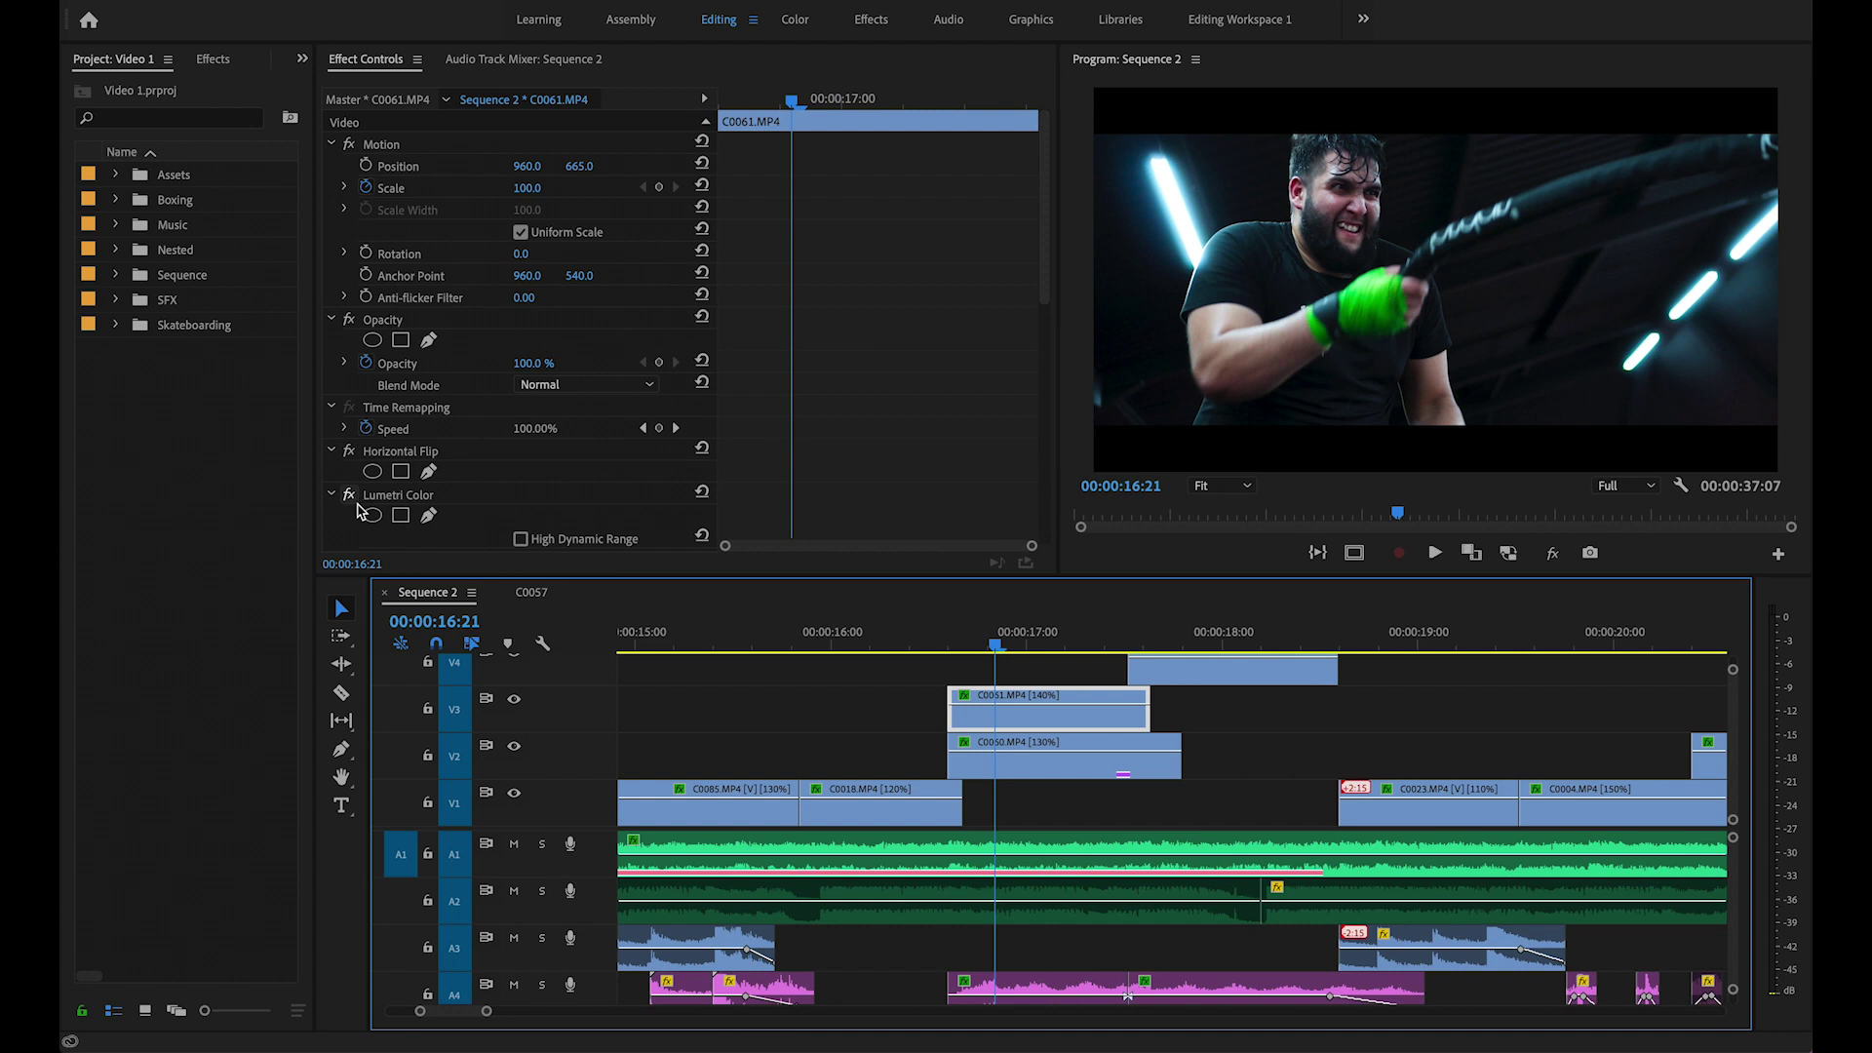
scroll(475, 430, down, 5)
click(347, 443)
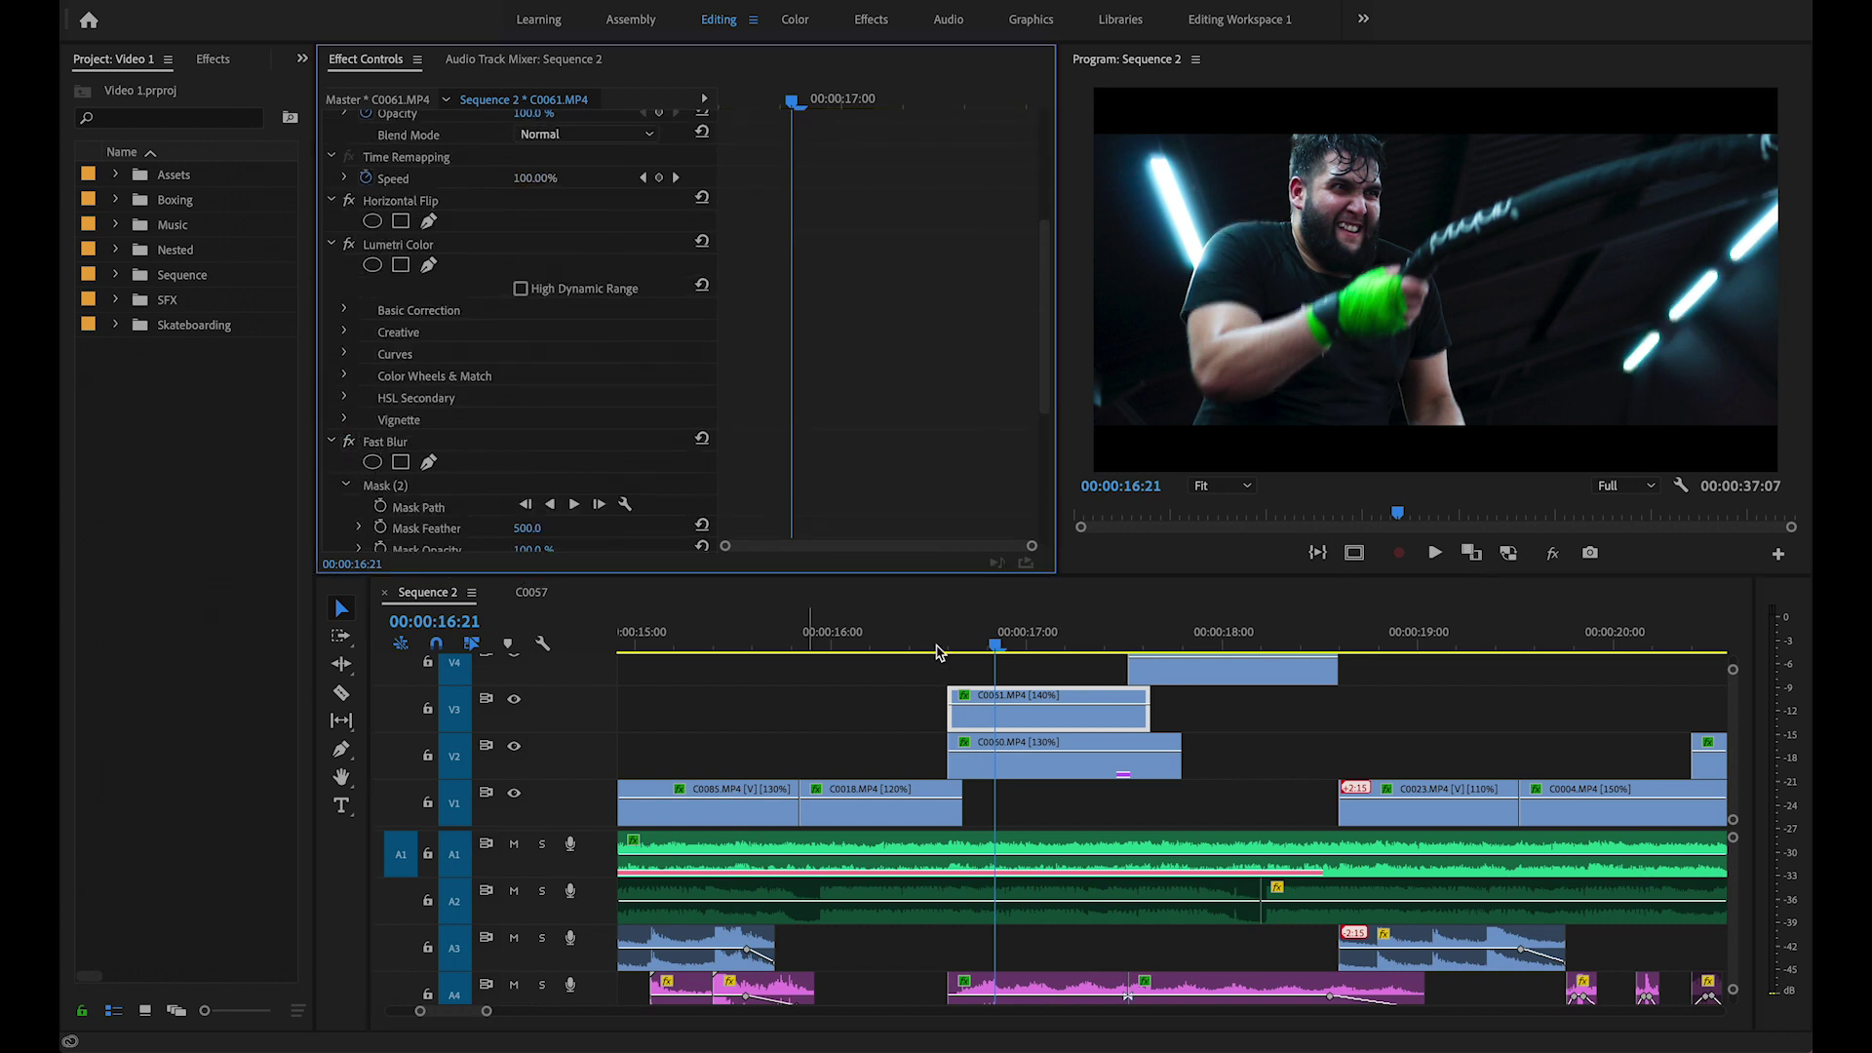
Replay the battle-rope shot twice from the start of C0061.MP4 with Fast Blur on, stopping at 00:00:17:01.
click(942, 640)
key(space)
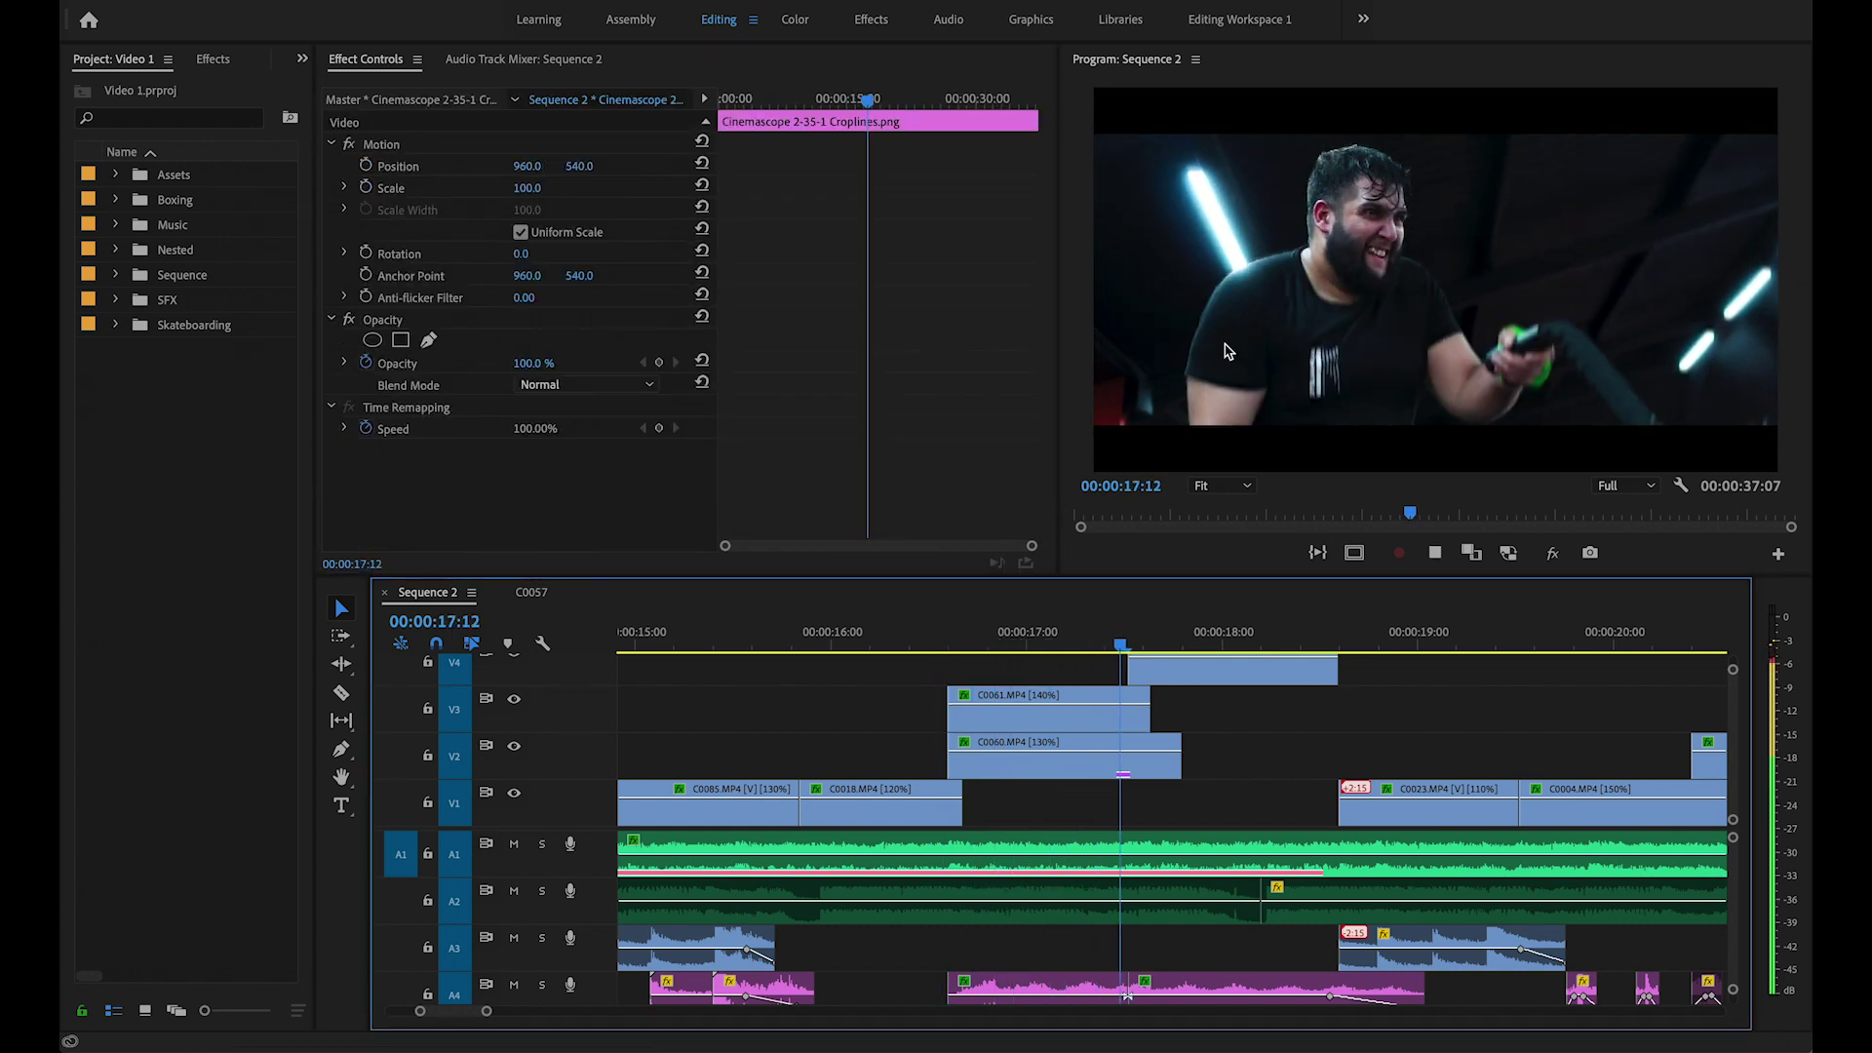
click(951, 644)
key(space)
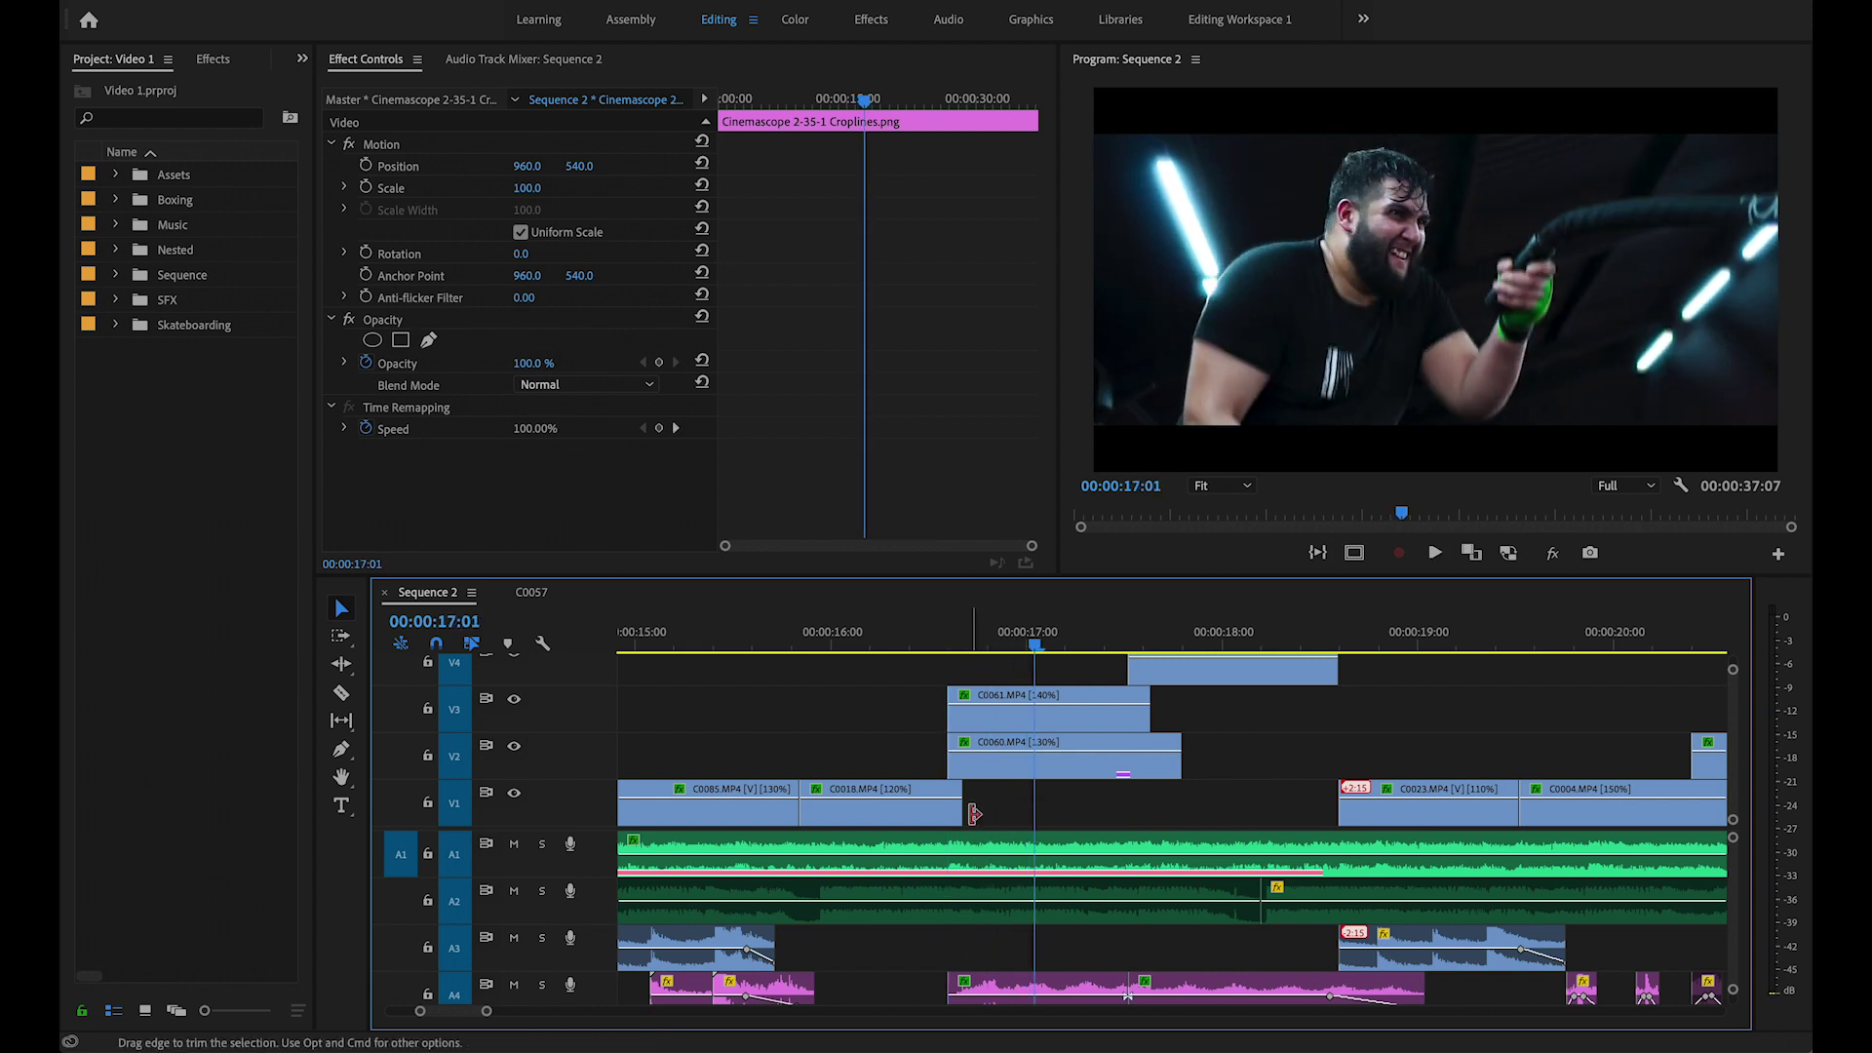
Scrub to 00:00:17:03, and open A4's first Rope Twirl sound effect.mp3 clip in the Source monitor before closing it.
scroll(797, 773, down, 1)
scroll(797, 772, down, 5)
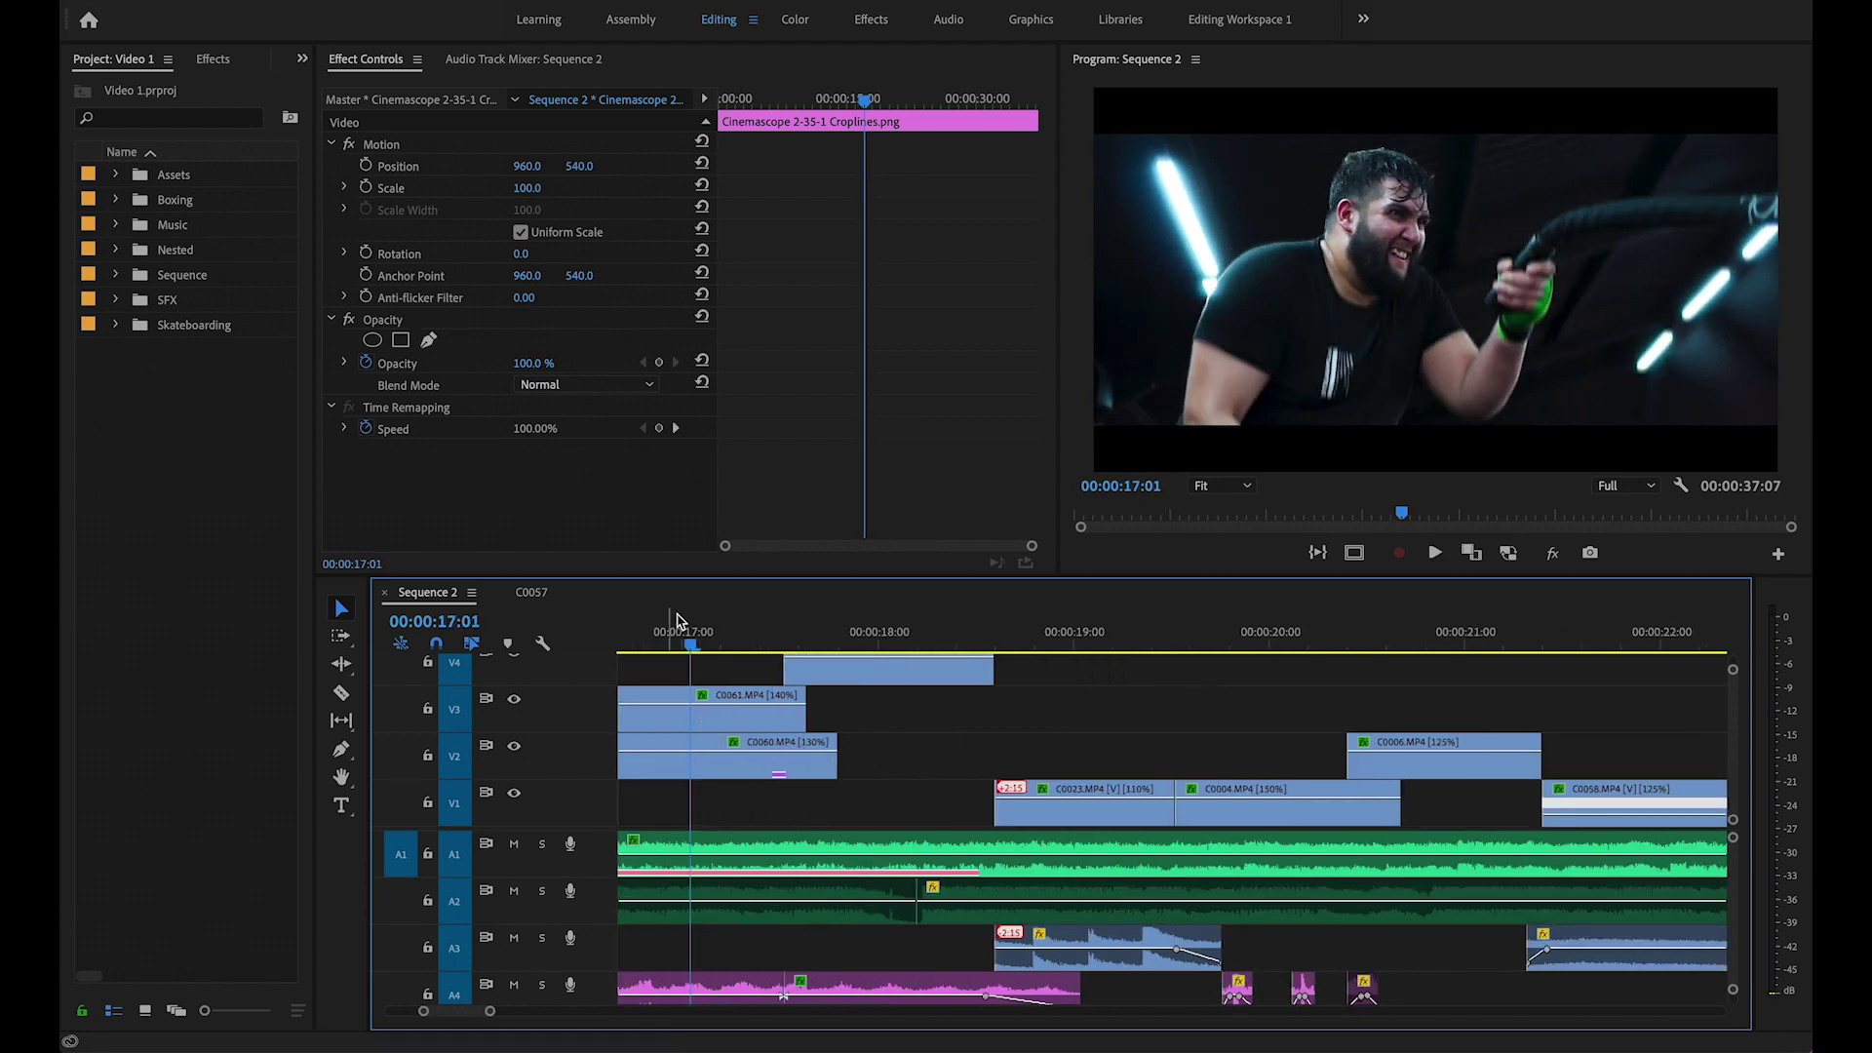
mouse_move(707, 641)
mouse_down()
mouse_move(775, 641)
mouse_move(706, 643)
mouse_up()
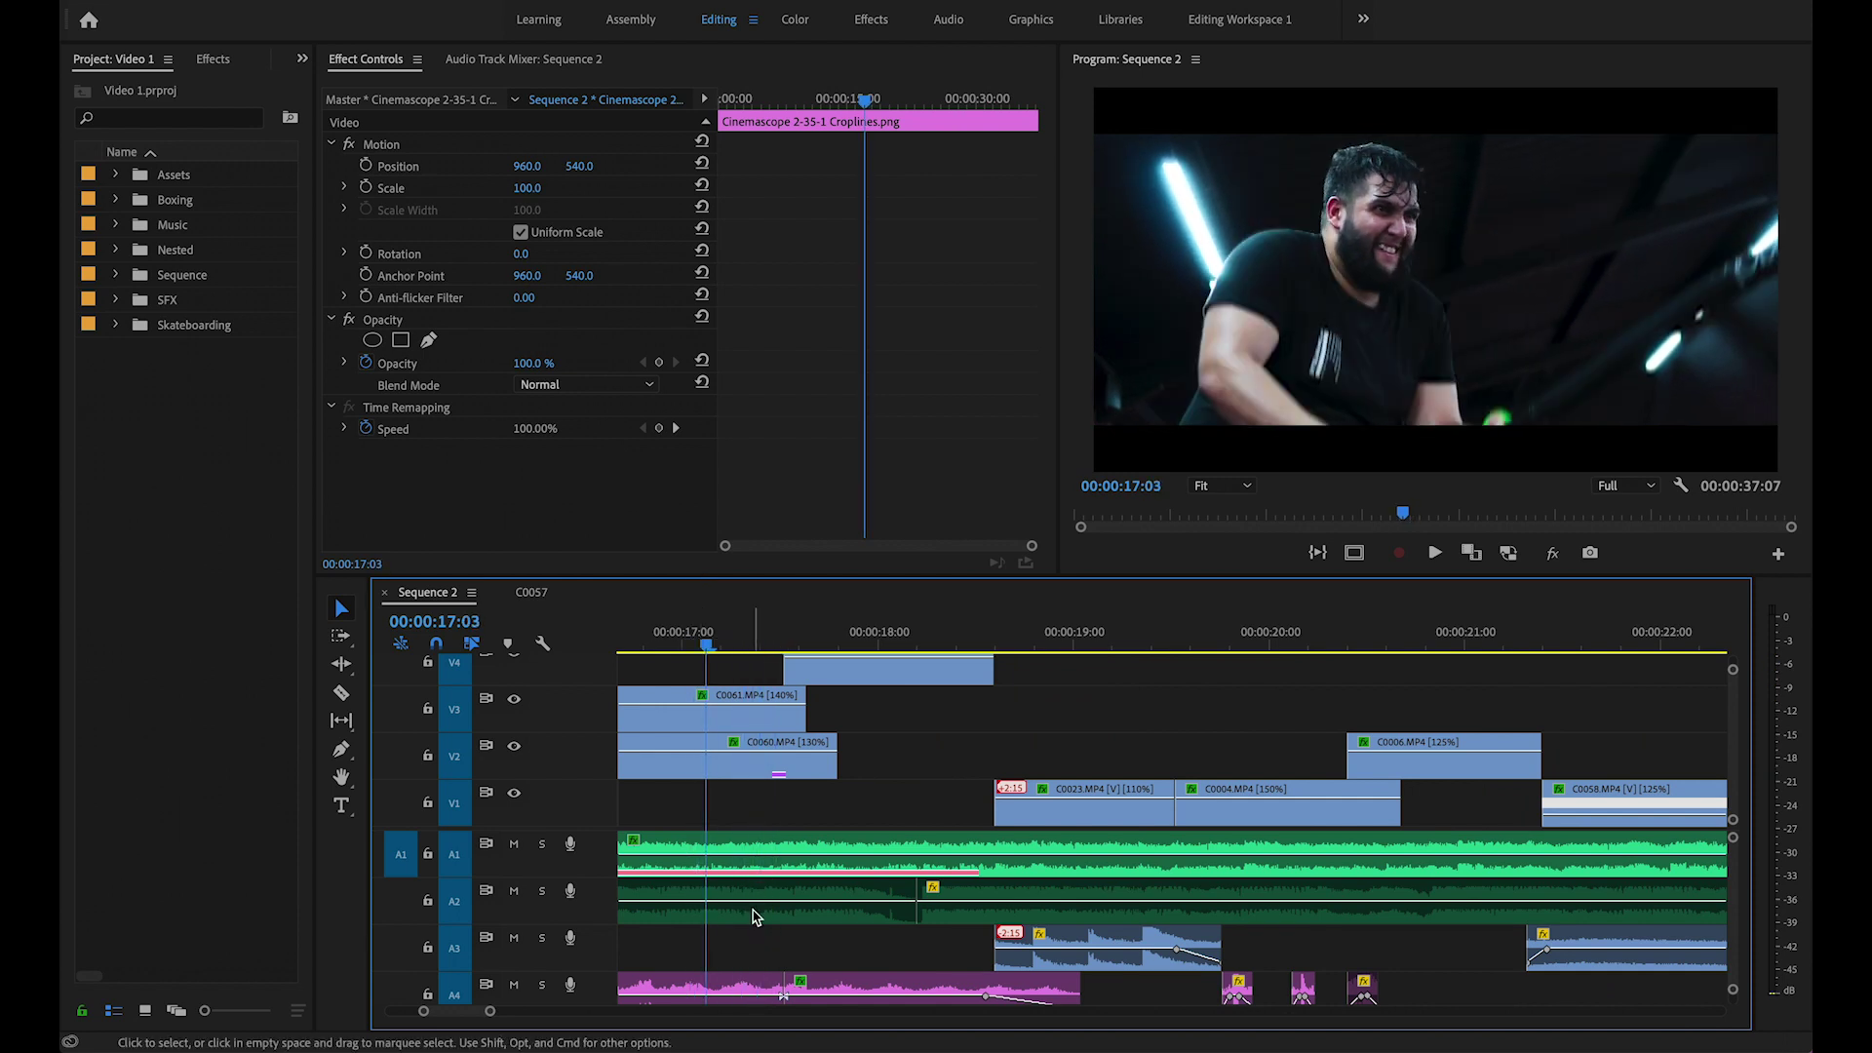
scroll(777, 814, up, 1)
scroll(819, 878, up, 4)
scroll(848, 927, down, 2)
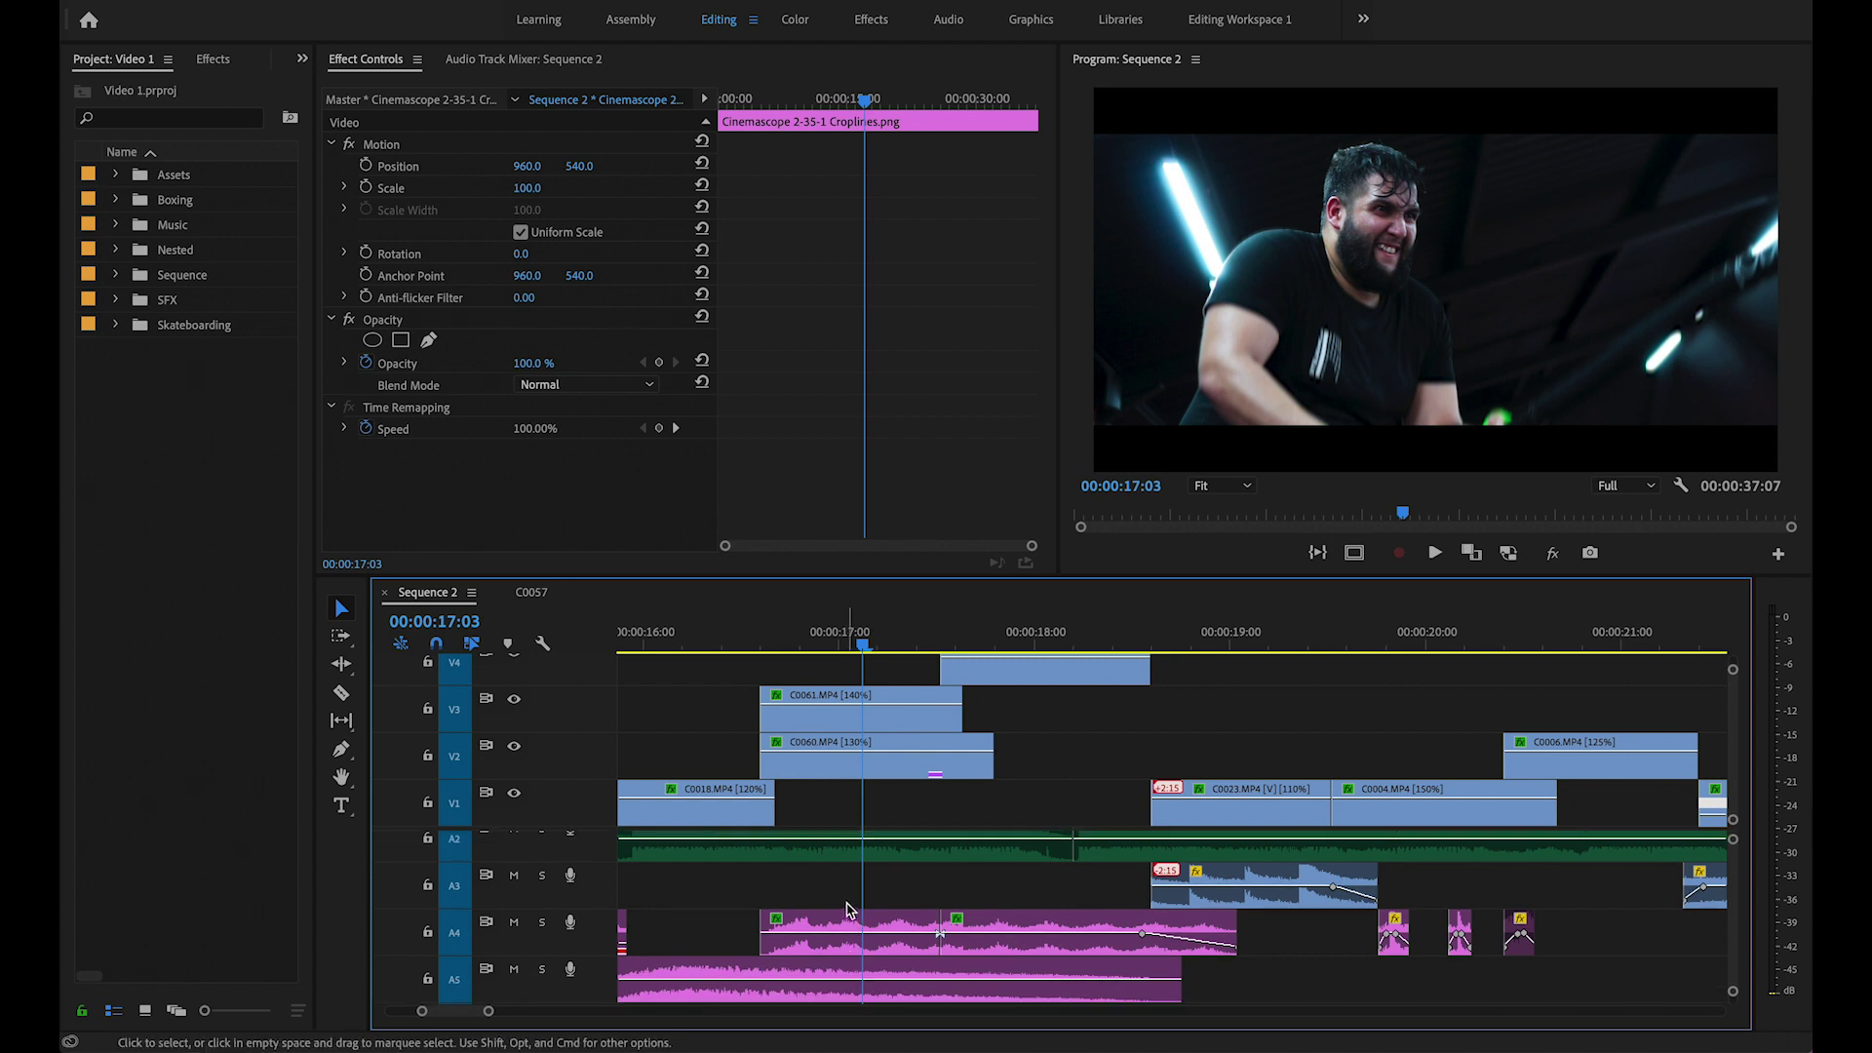
click(840, 932)
double_click(840, 931)
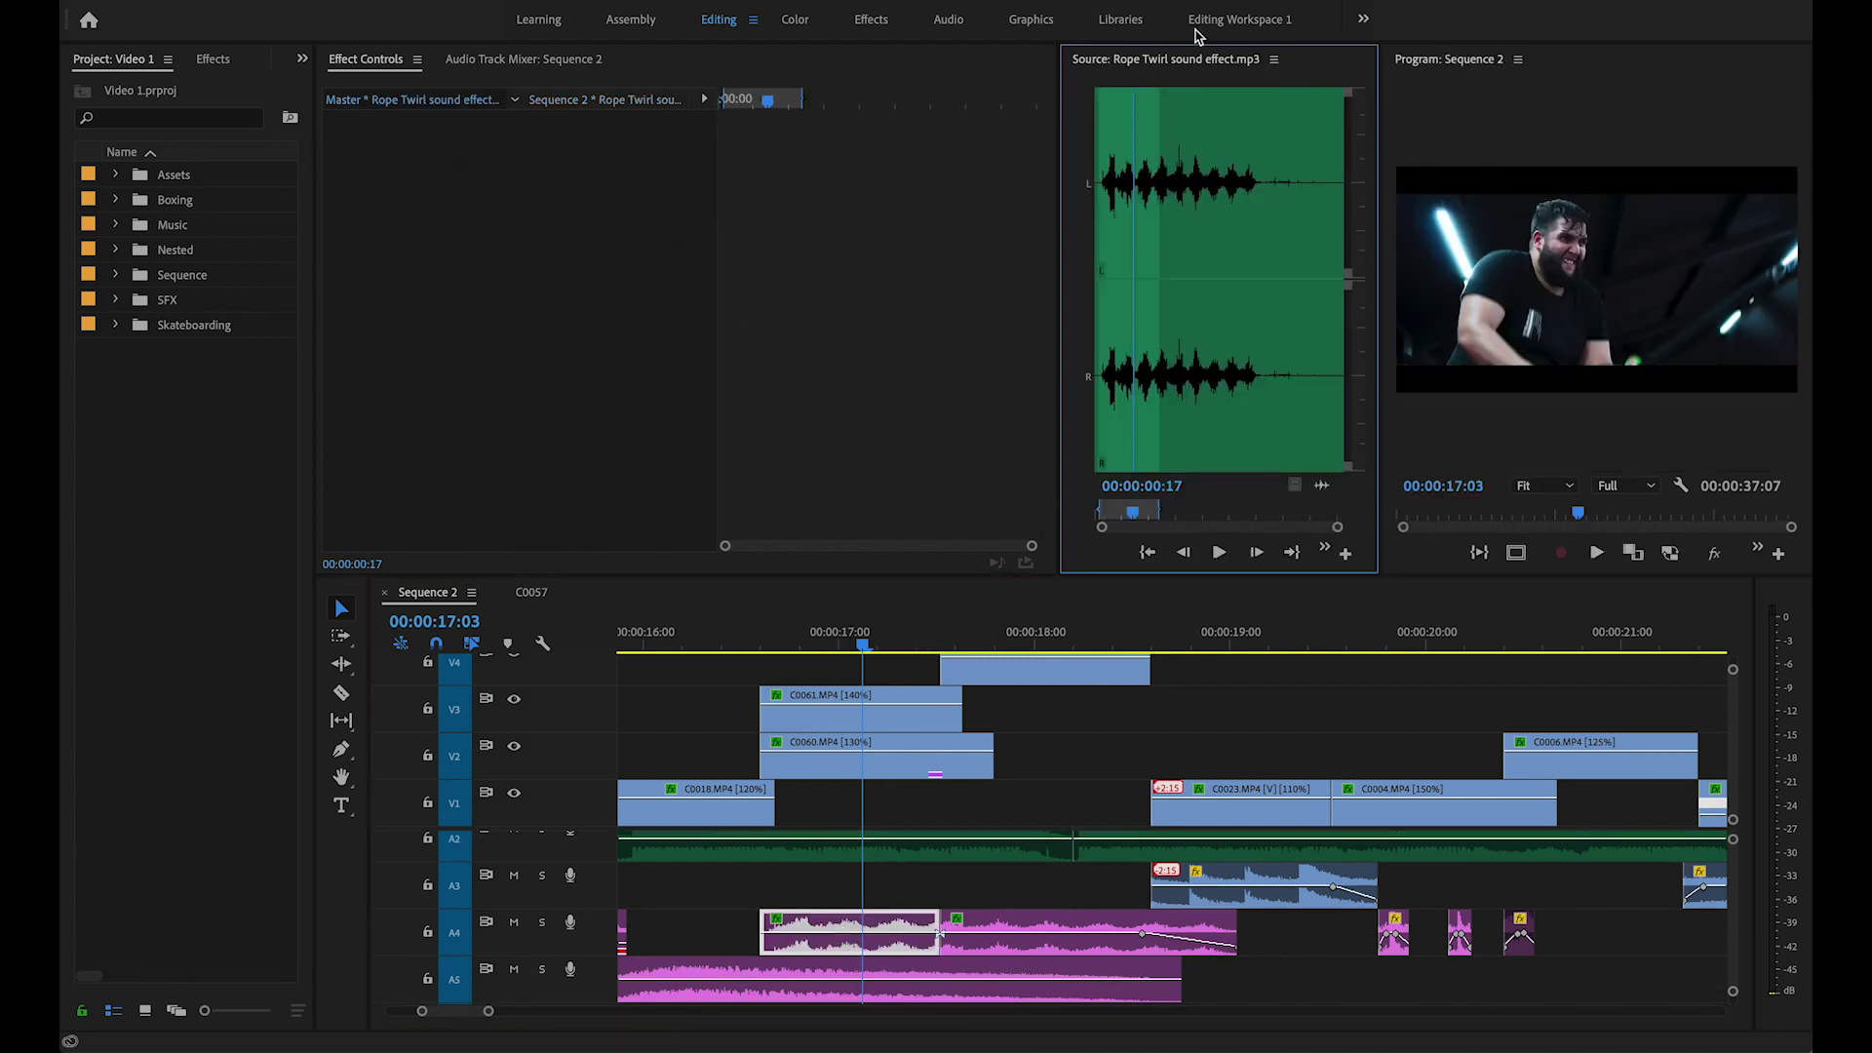
click(1173, 64)
click(1194, 73)
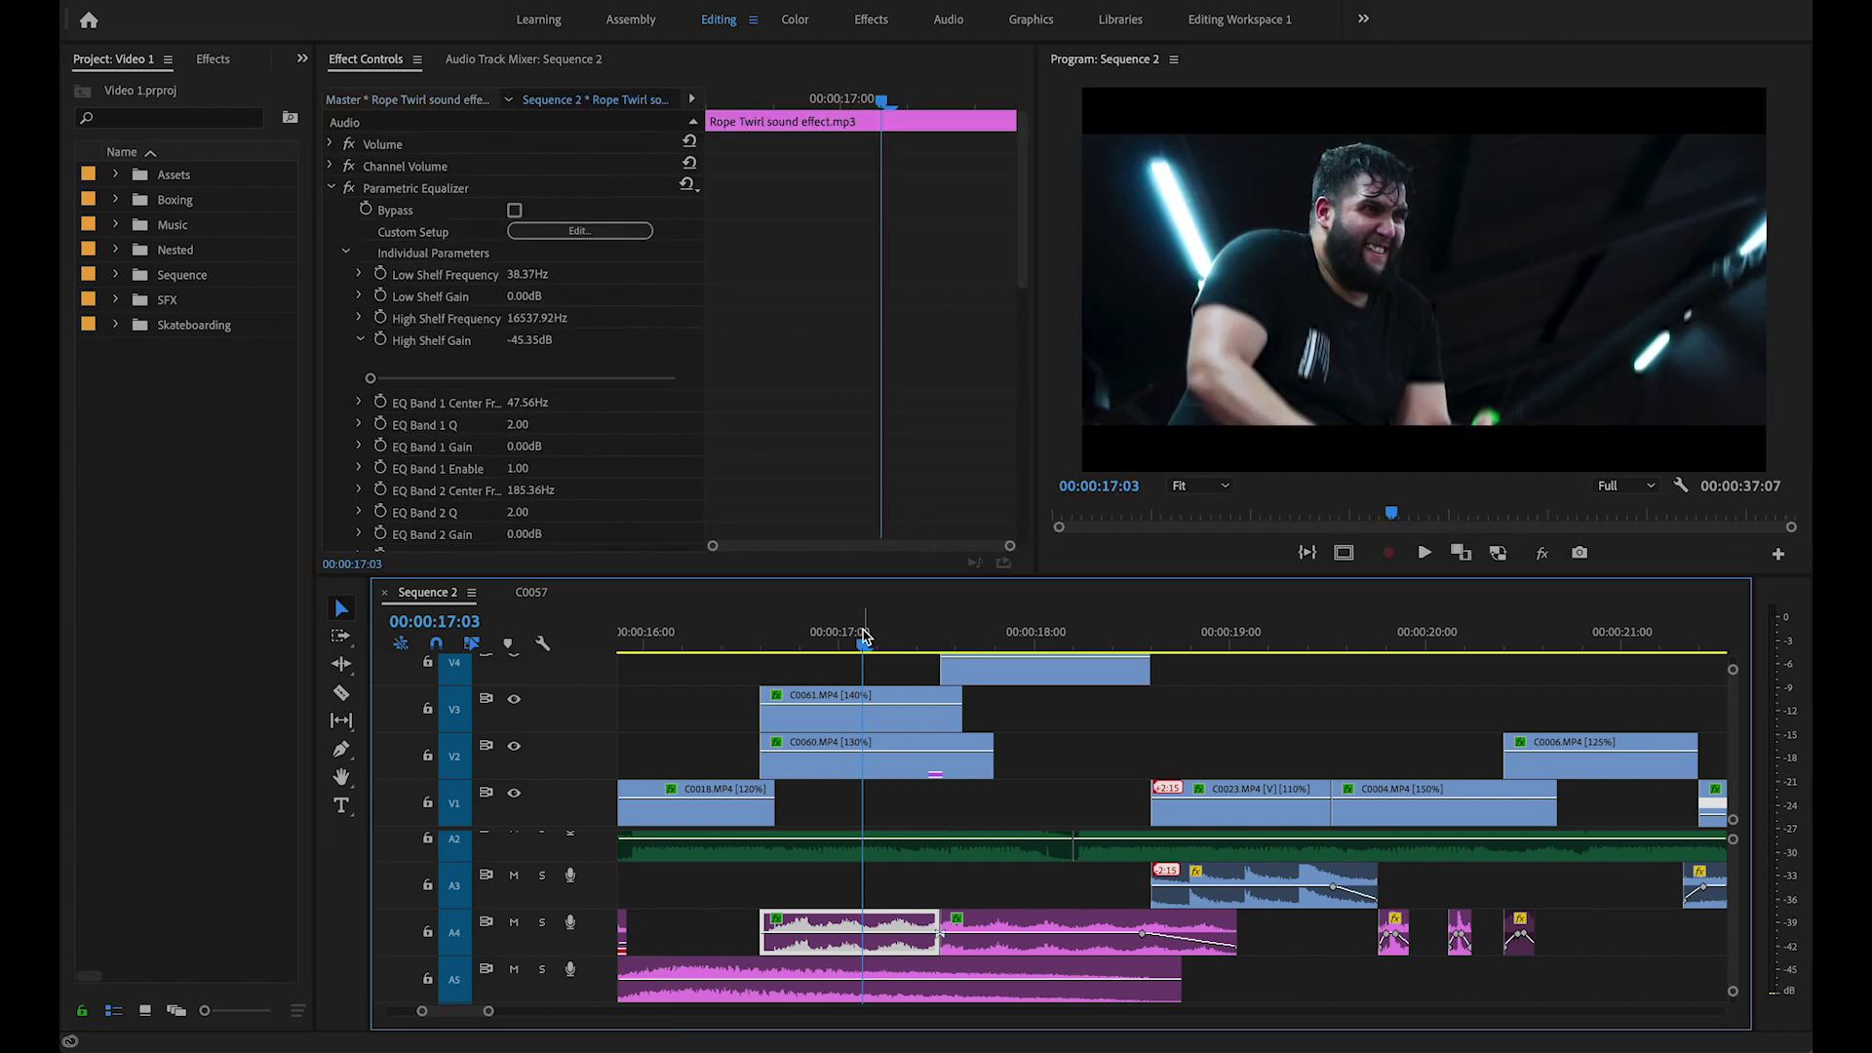
Scrub the rope shots to 00:00:17:21 and compare the Parametric Equalizer settings of the two Rope Twirl sound effect.mp3 clips on A4.
drag(940, 634, 855, 634)
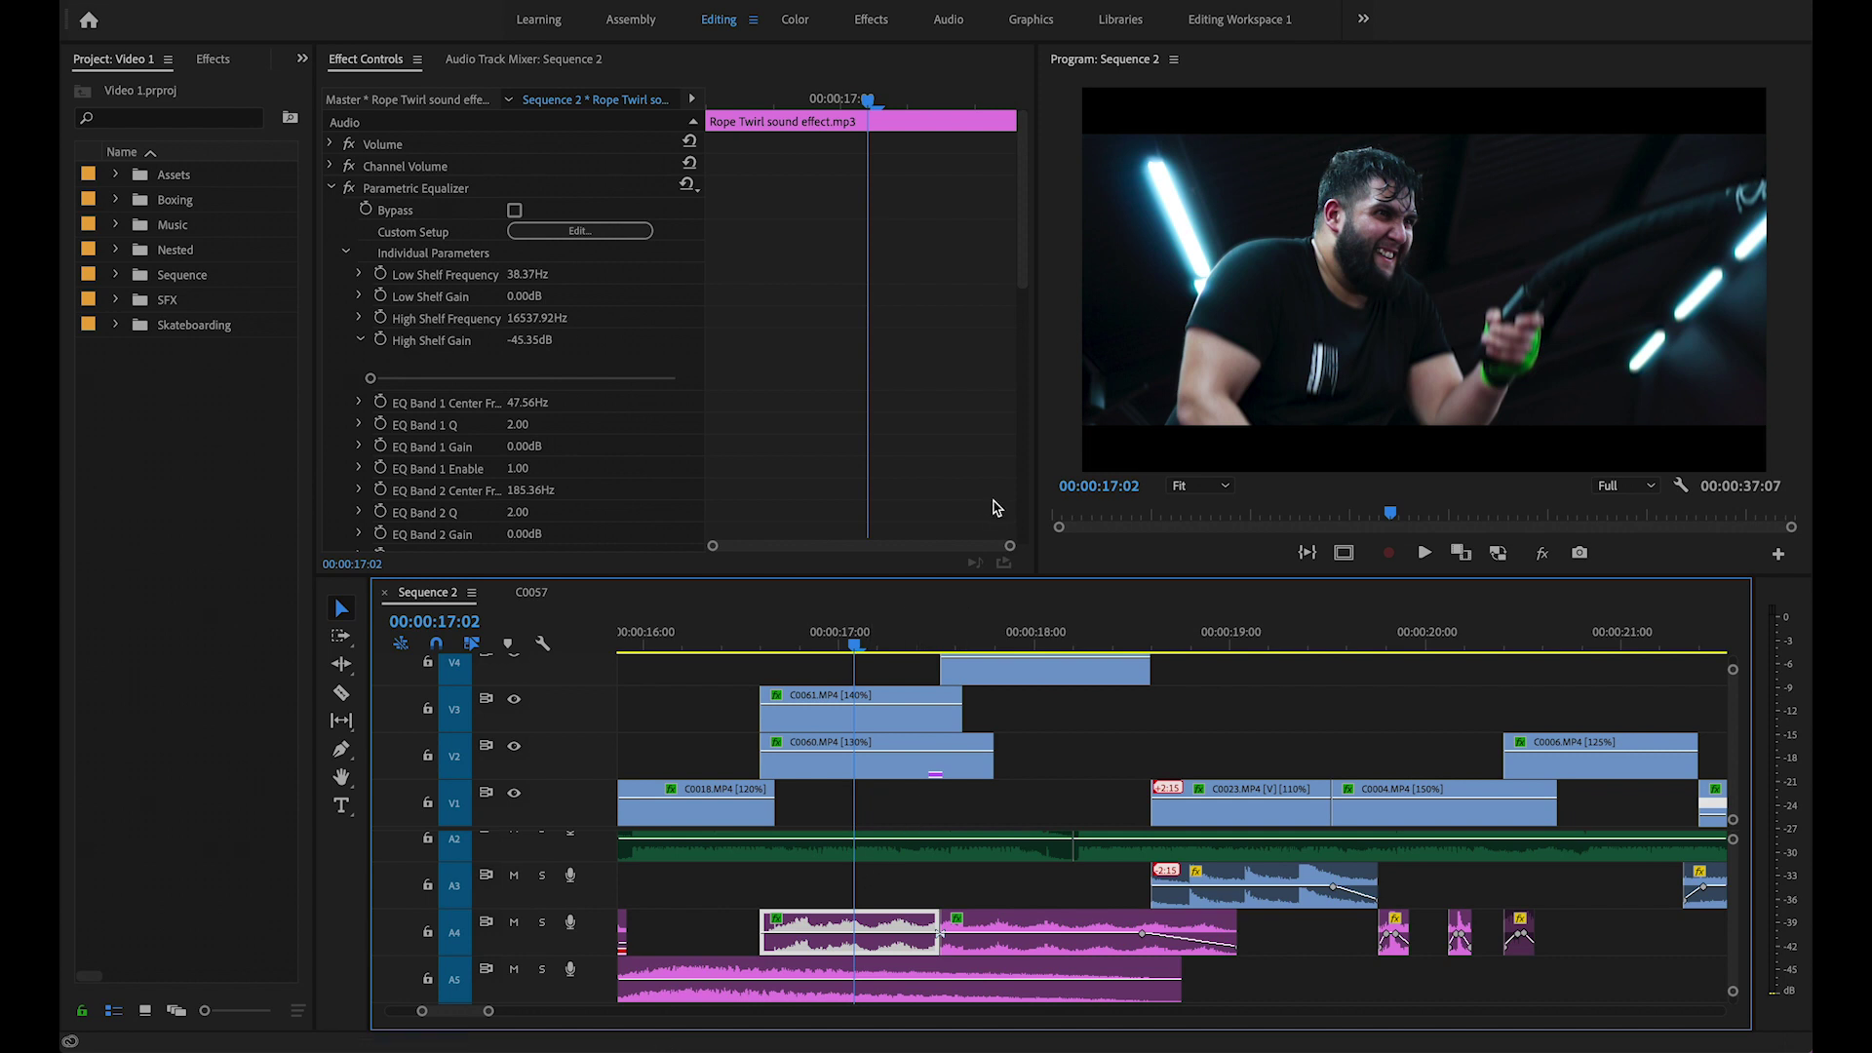
drag(873, 632, 996, 640)
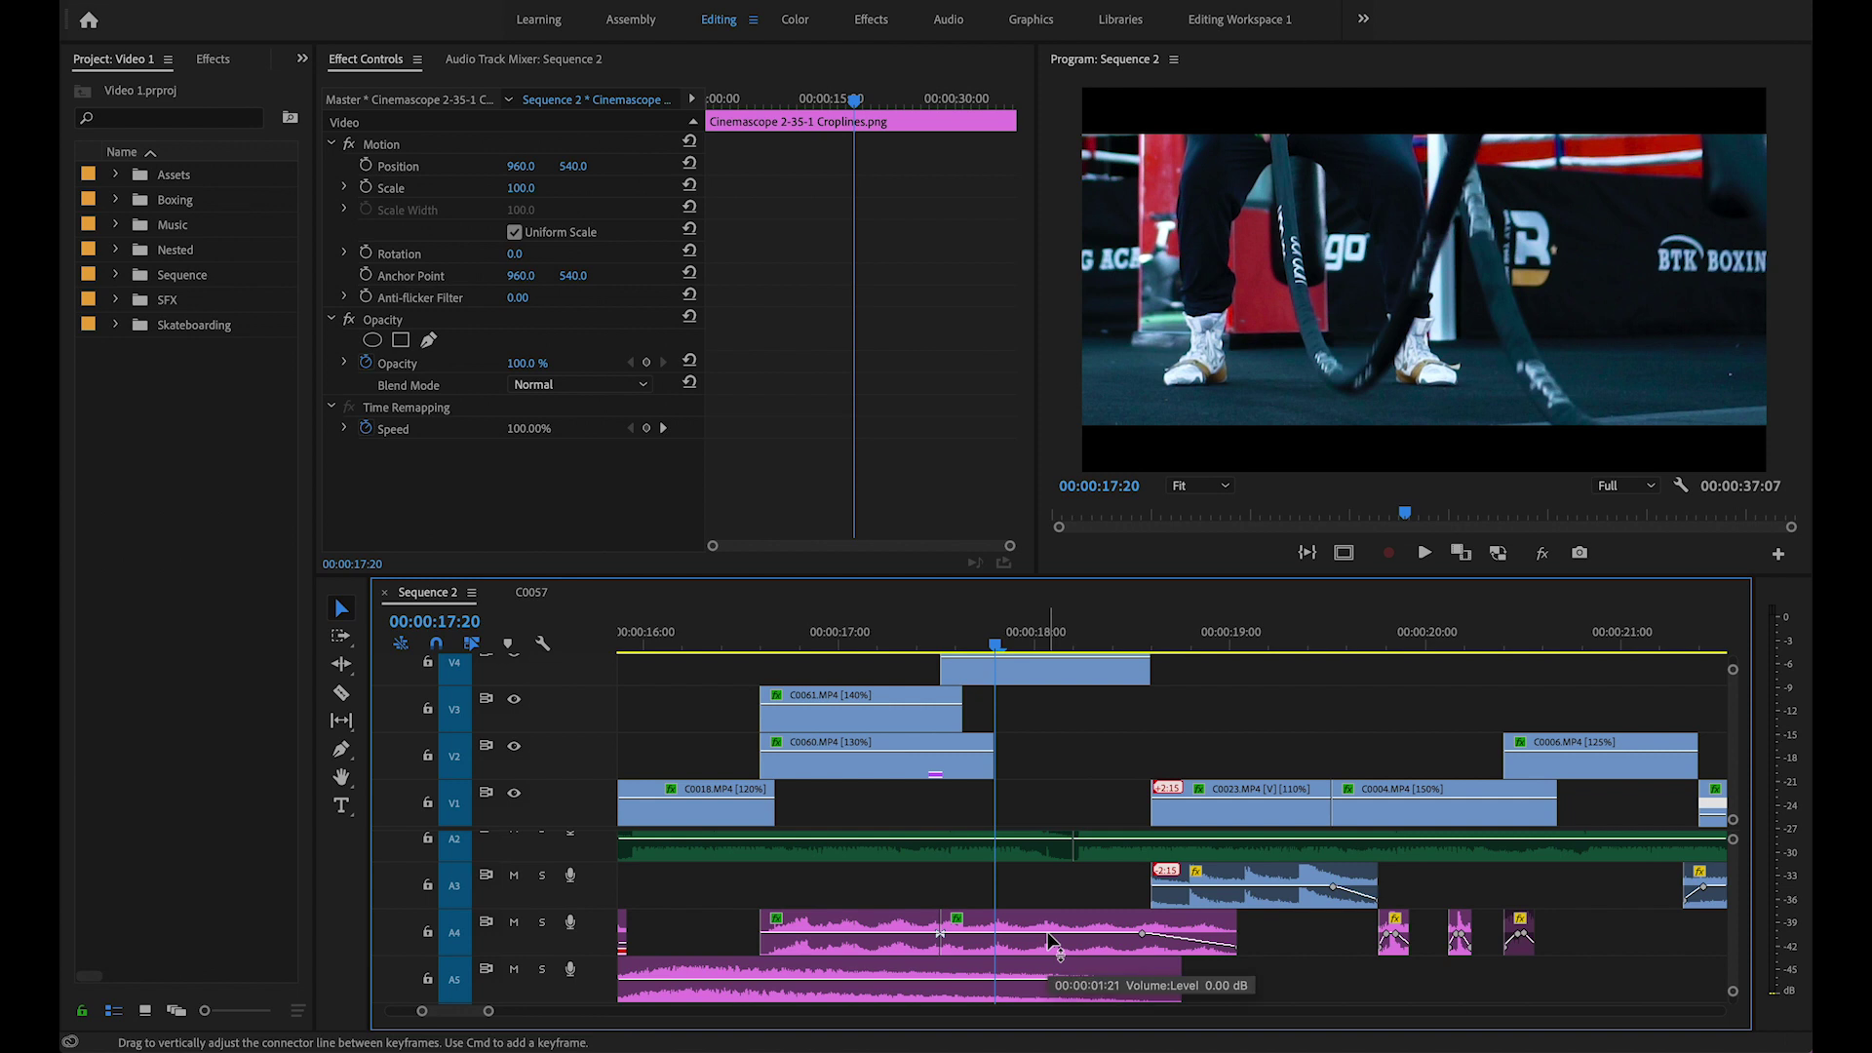
click(859, 936)
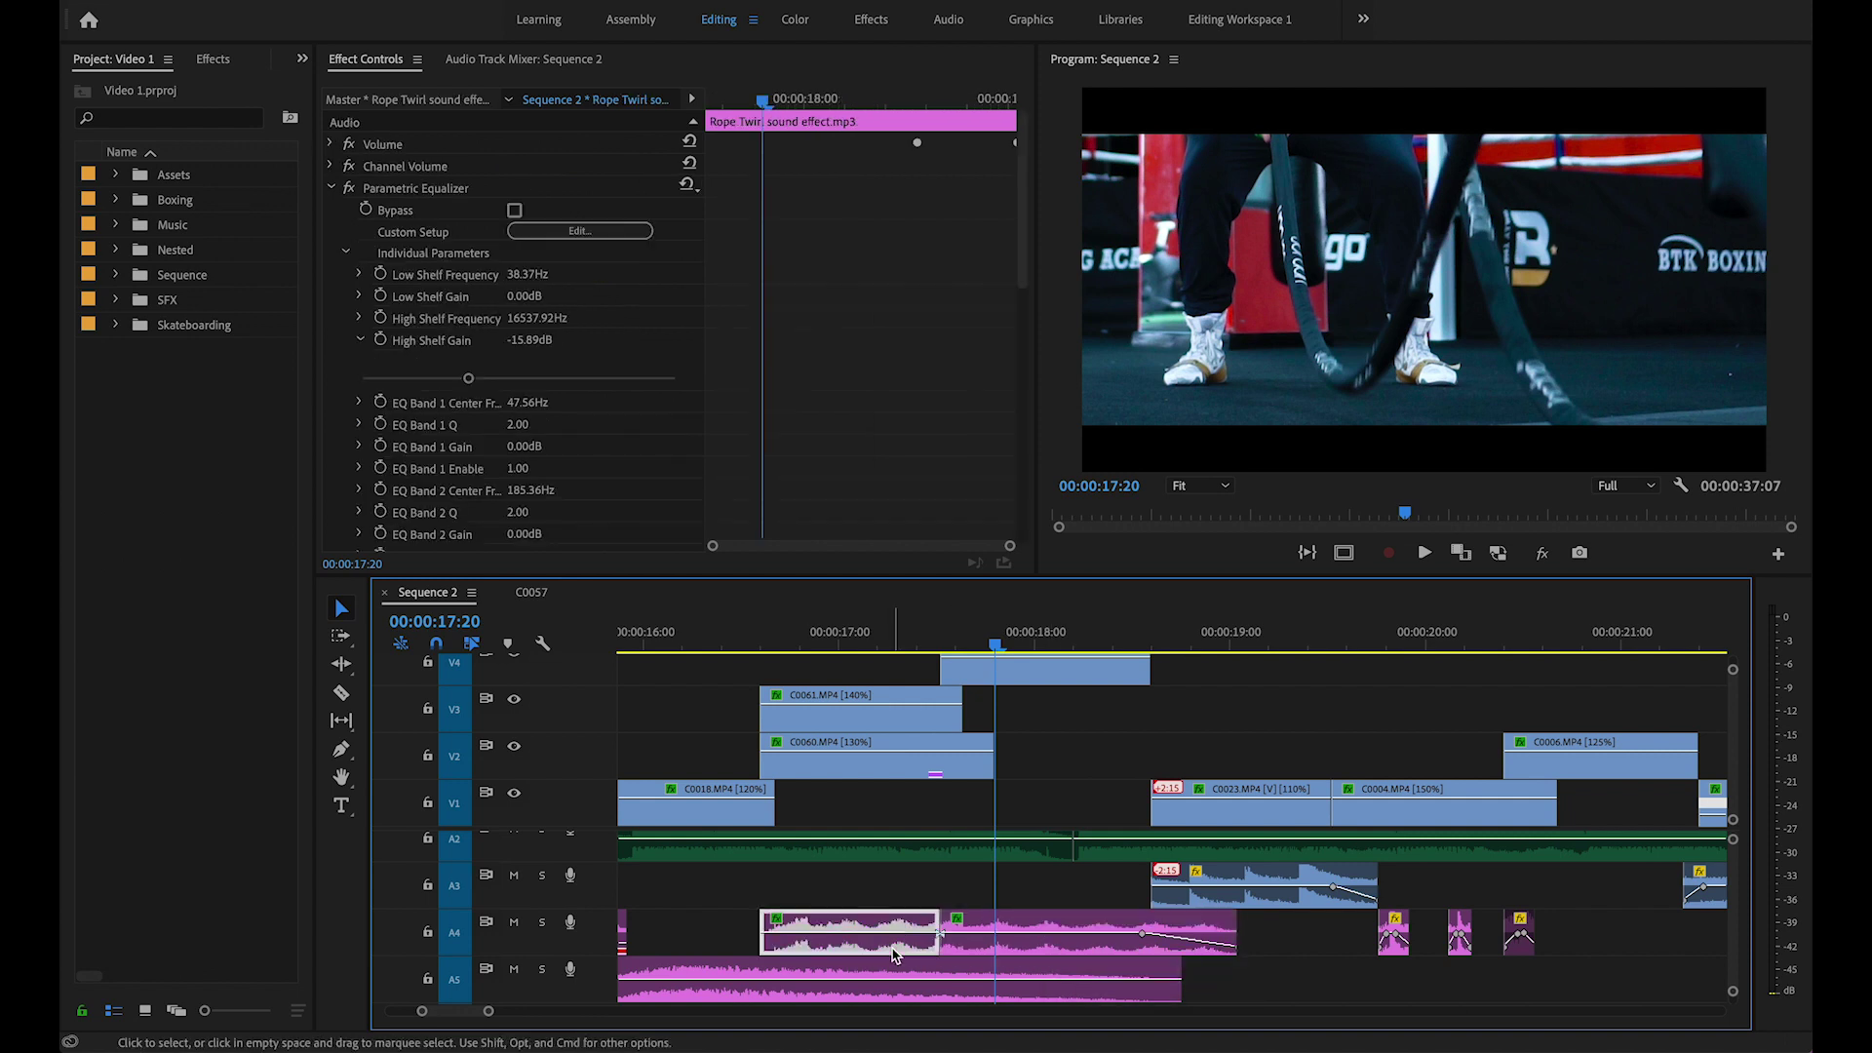
click(879, 629)
click(1004, 632)
click(1050, 951)
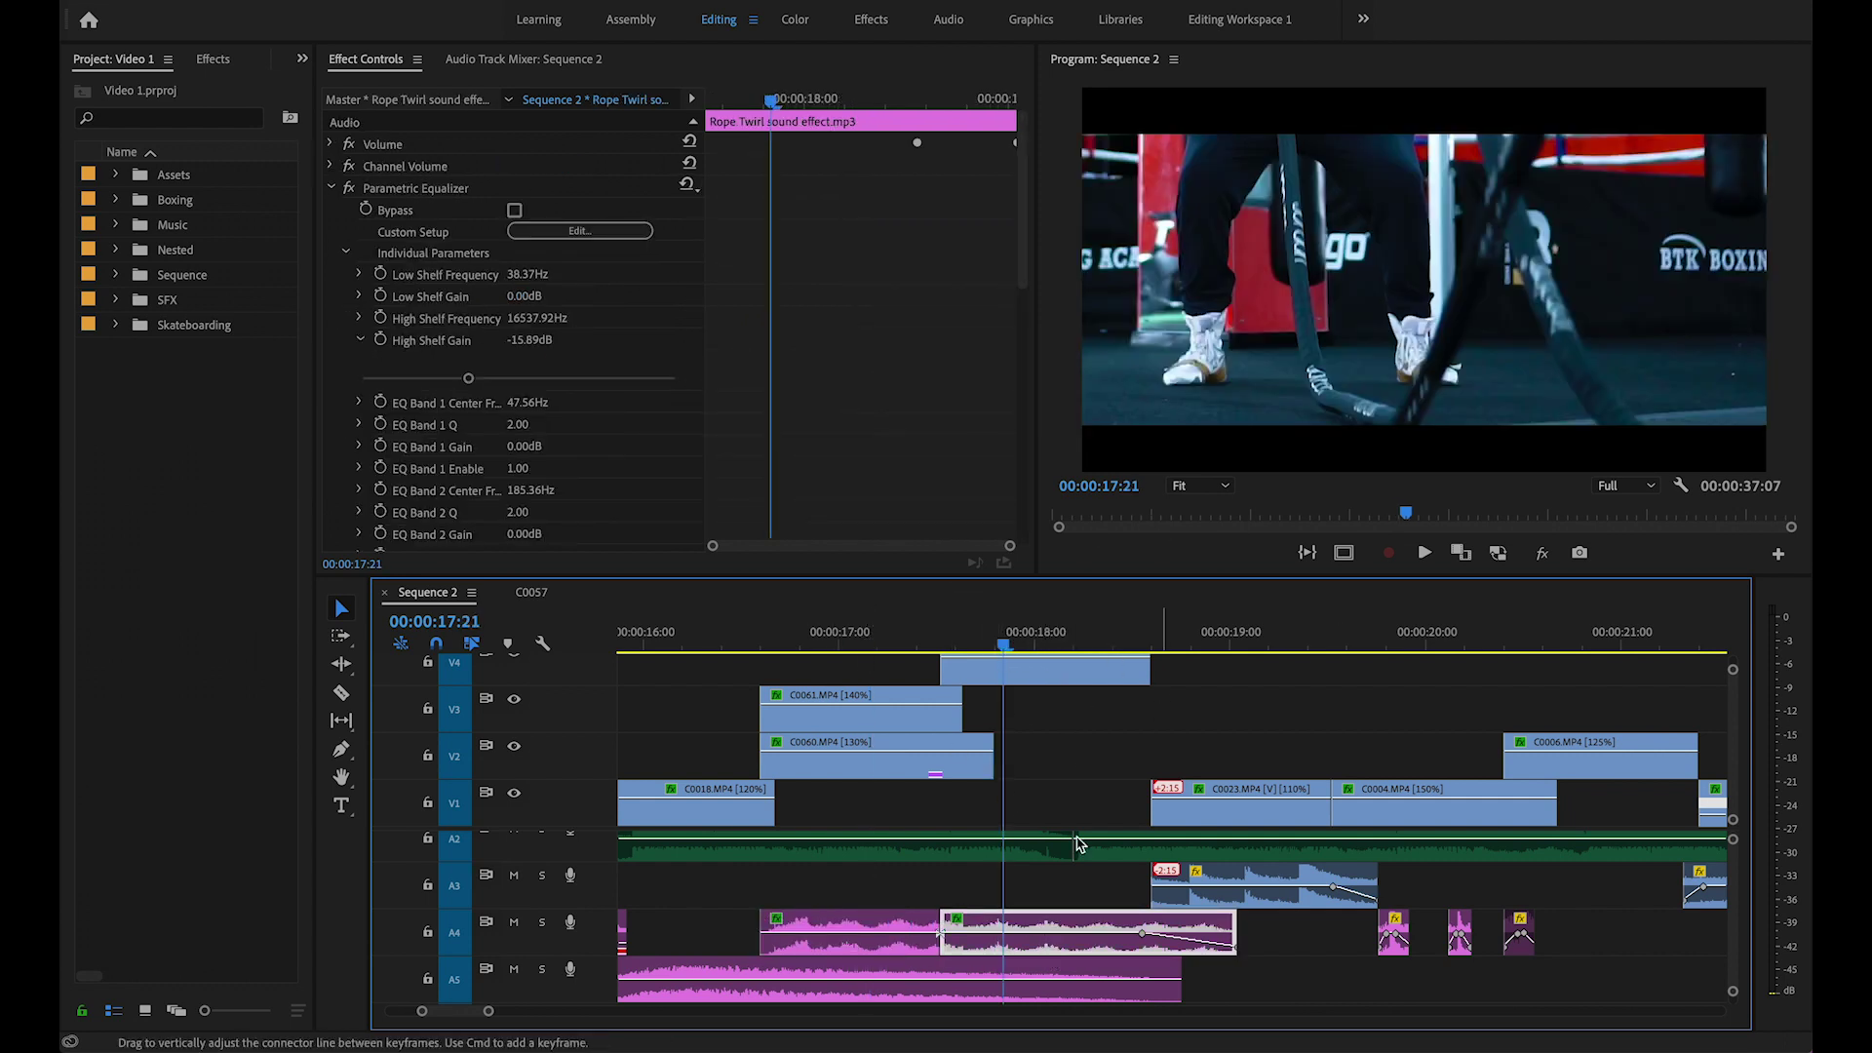
Scrub the rope shot on V4 to 00:00:18:01 against the second Rope Twirl clip, and clear the clip selection.
scroll(1009, 682, right, 2)
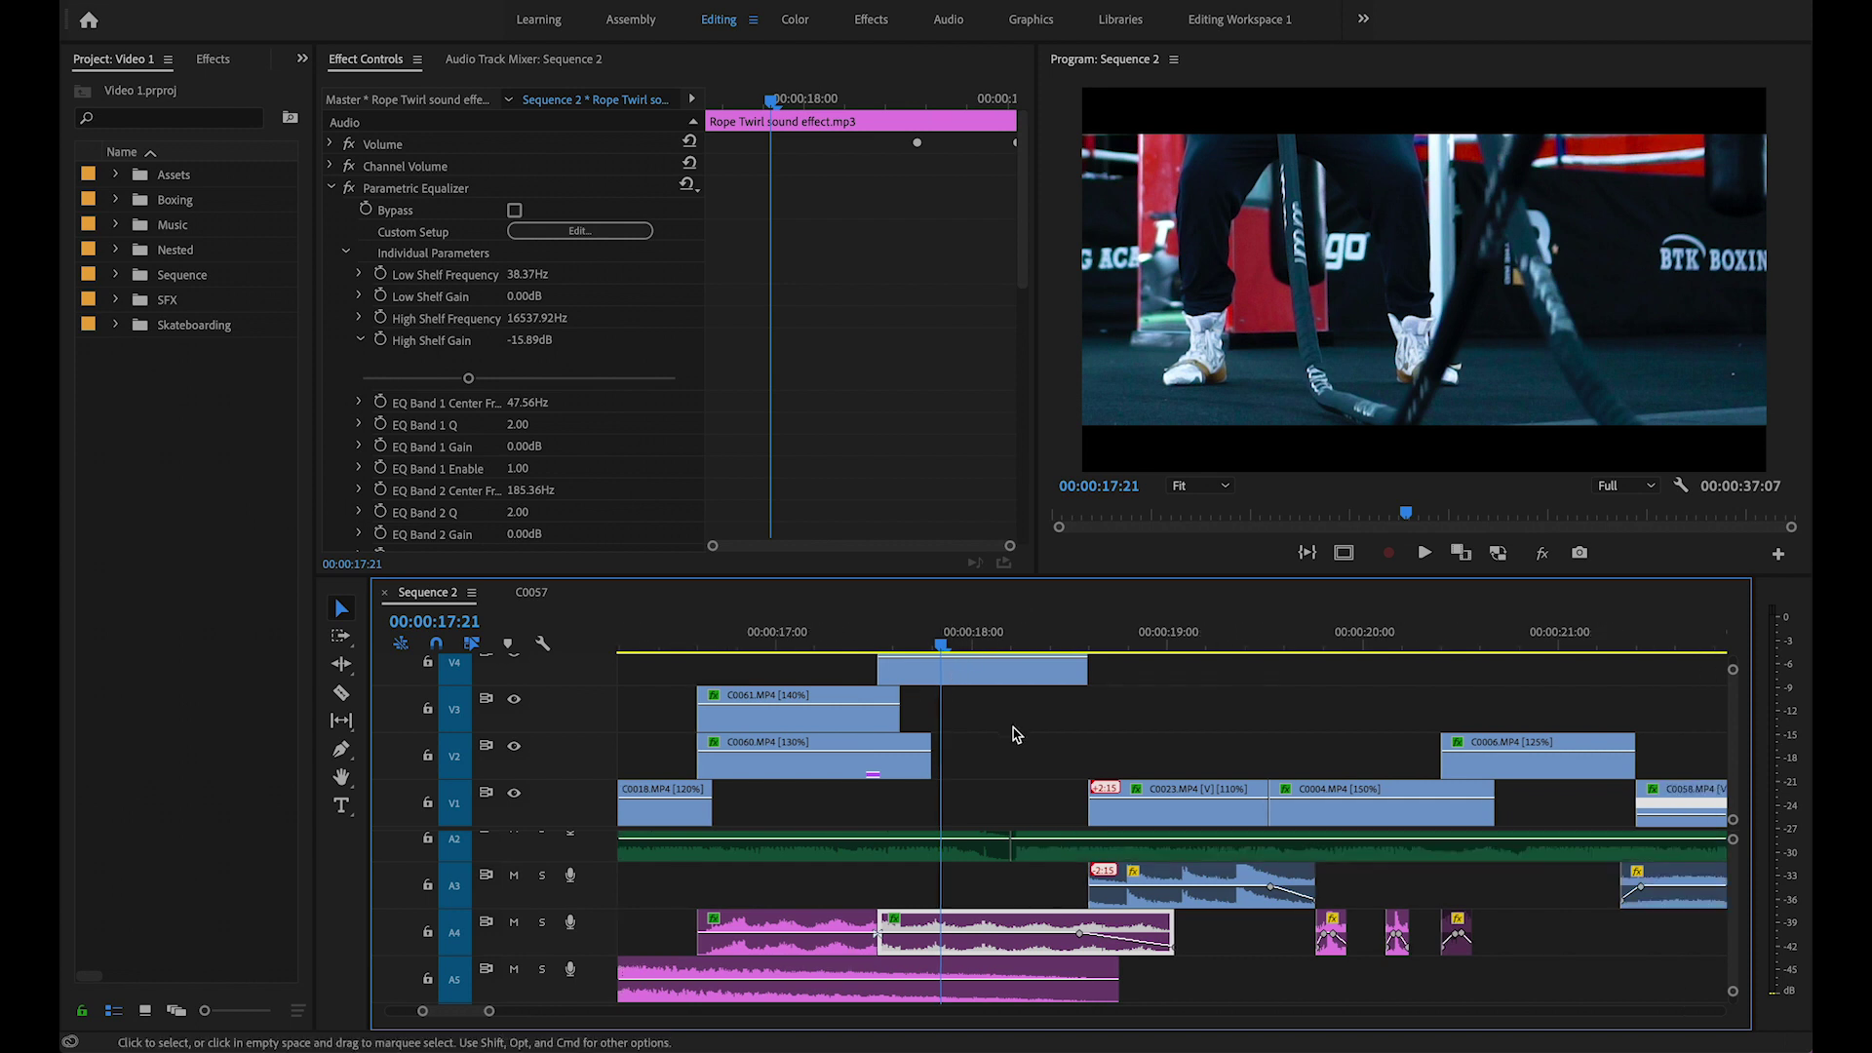
drag(944, 636, 980, 636)
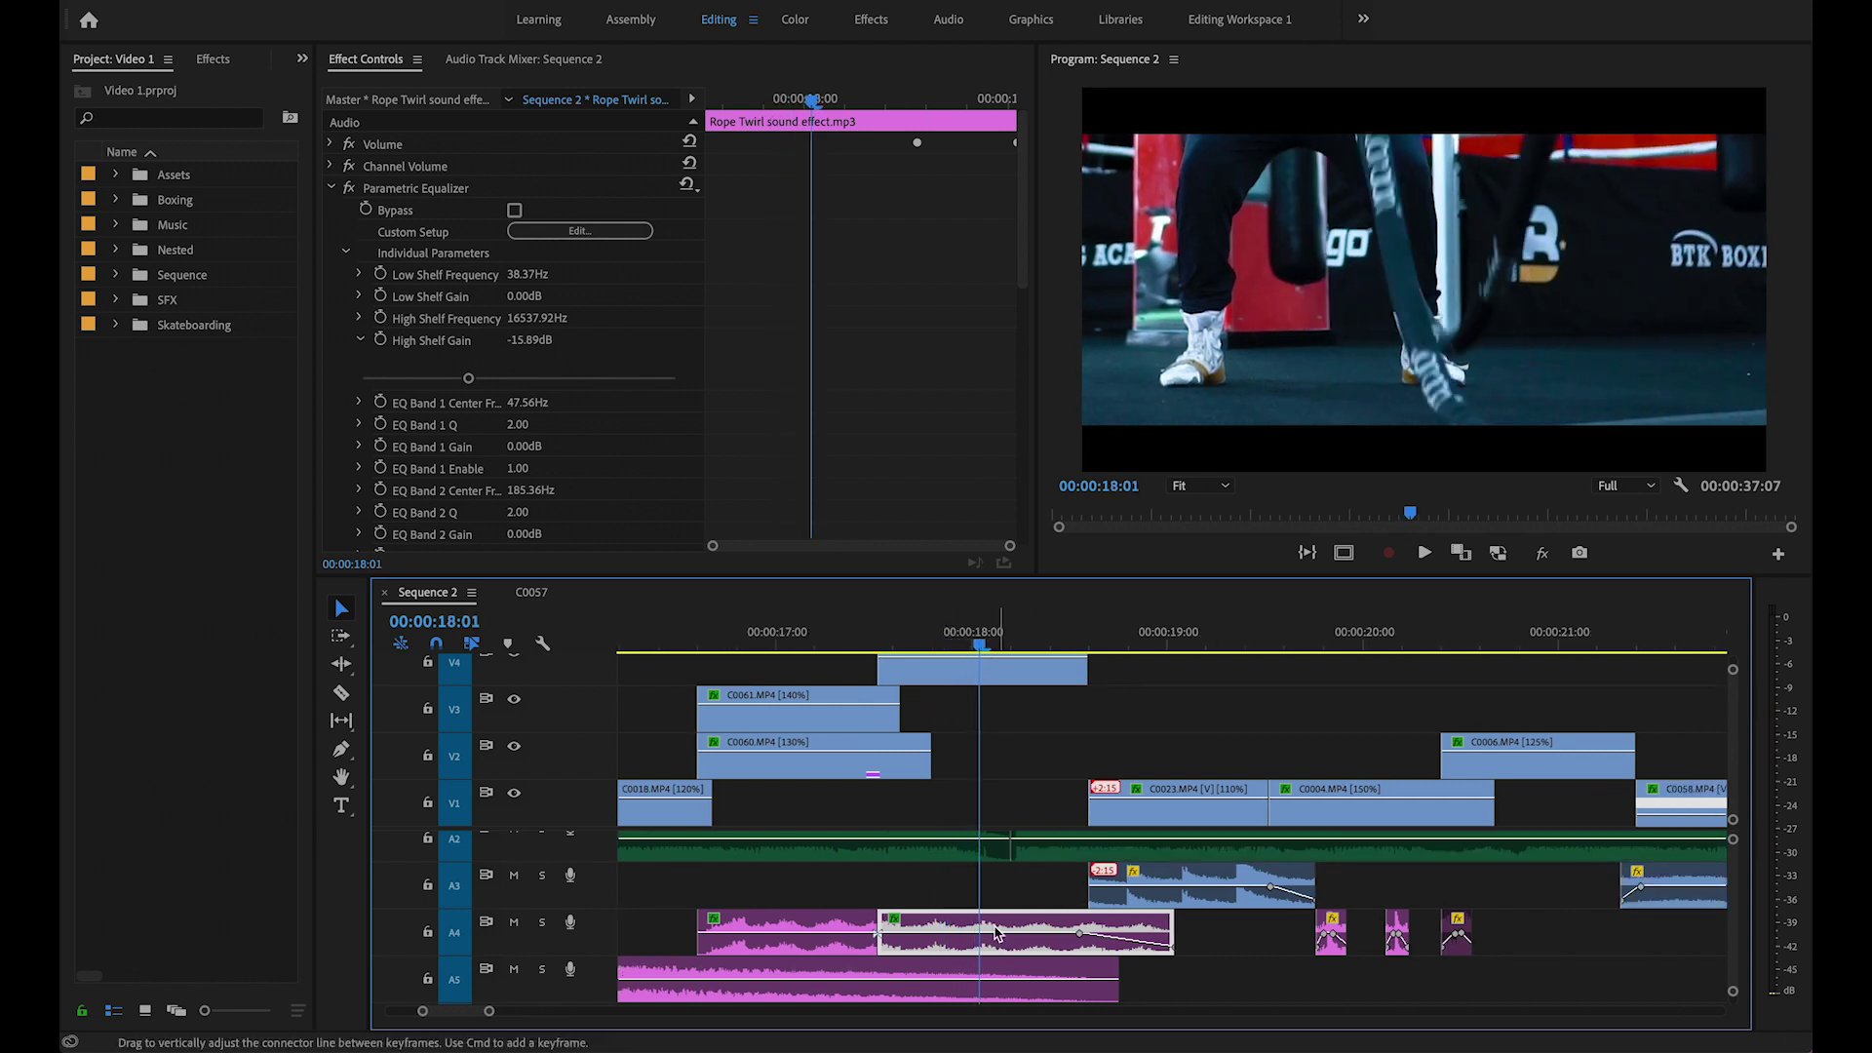
drag(822, 889, 963, 932)
click(950, 899)
click(946, 901)
Scrub to 00:00:19:03, select C0023.MP4 with its linked A3 audio, and match the punch impact to the waveform at 00:00:19:08.
scroll(940, 857, right, 5)
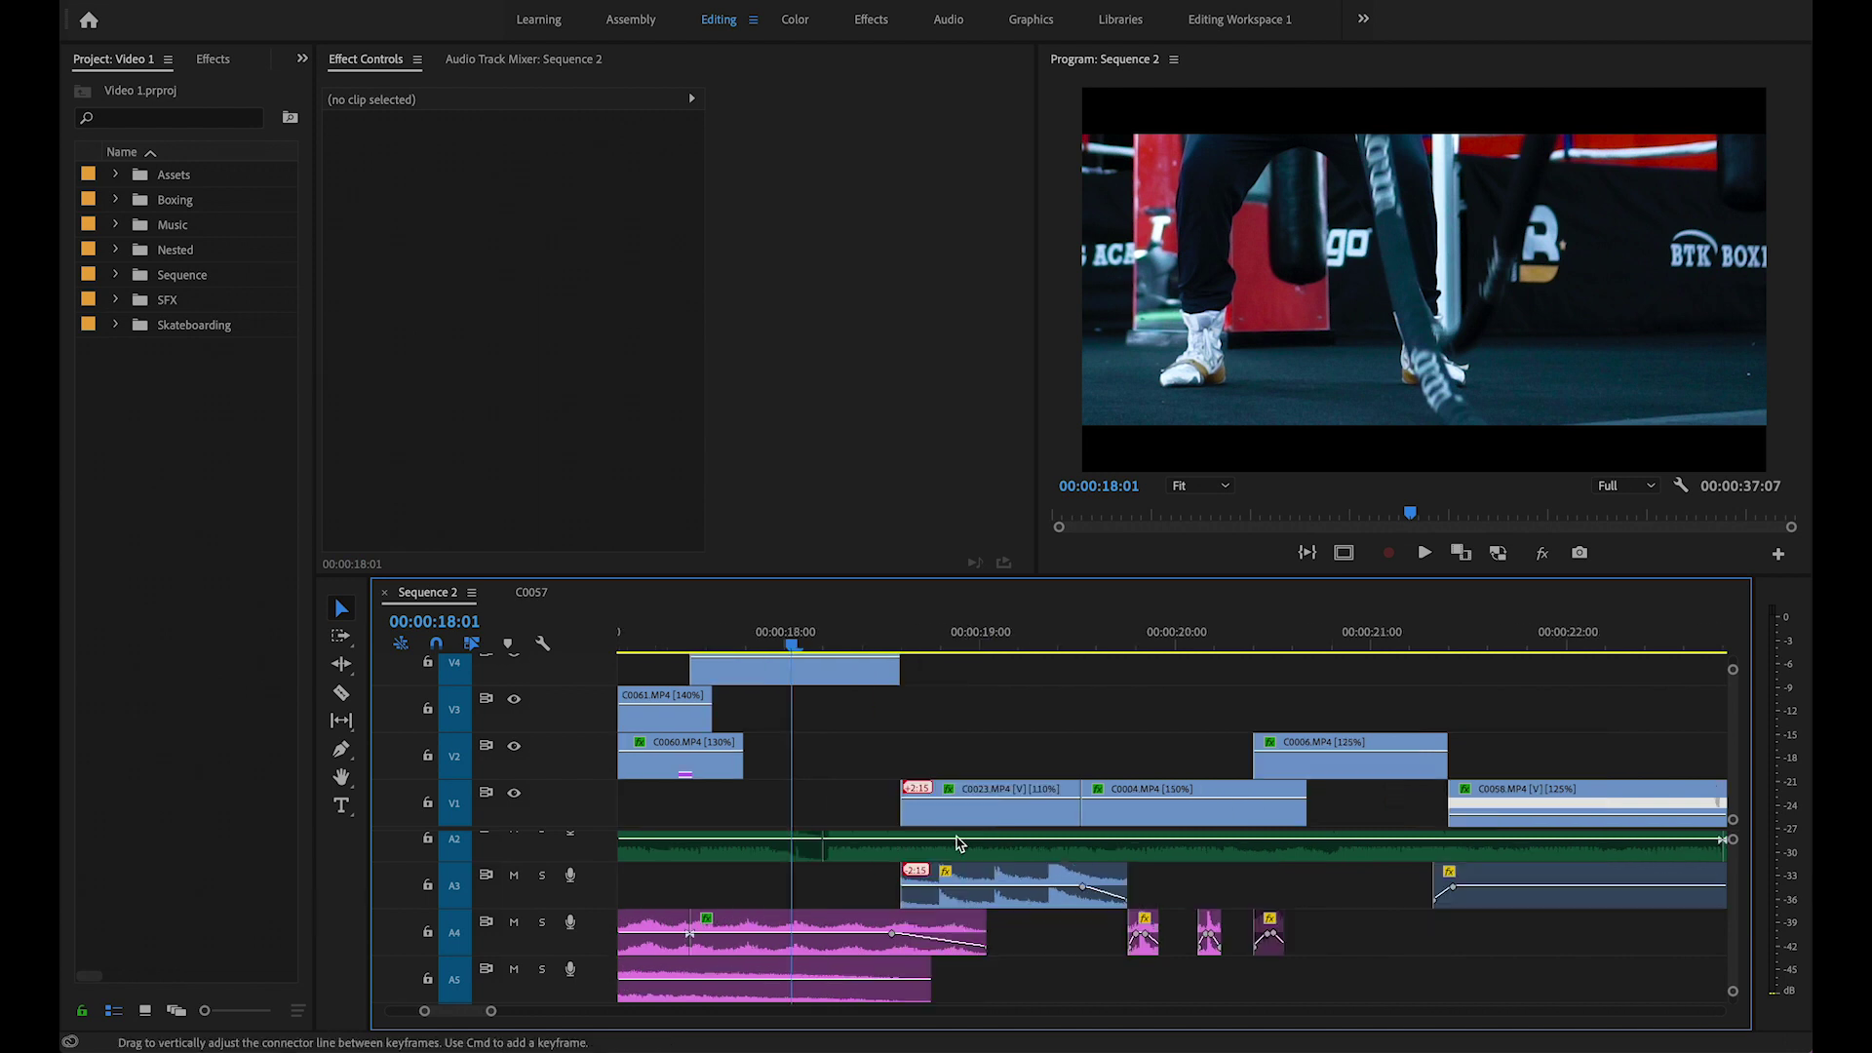
drag(817, 641, 1005, 629)
click(819, 891)
click(818, 891)
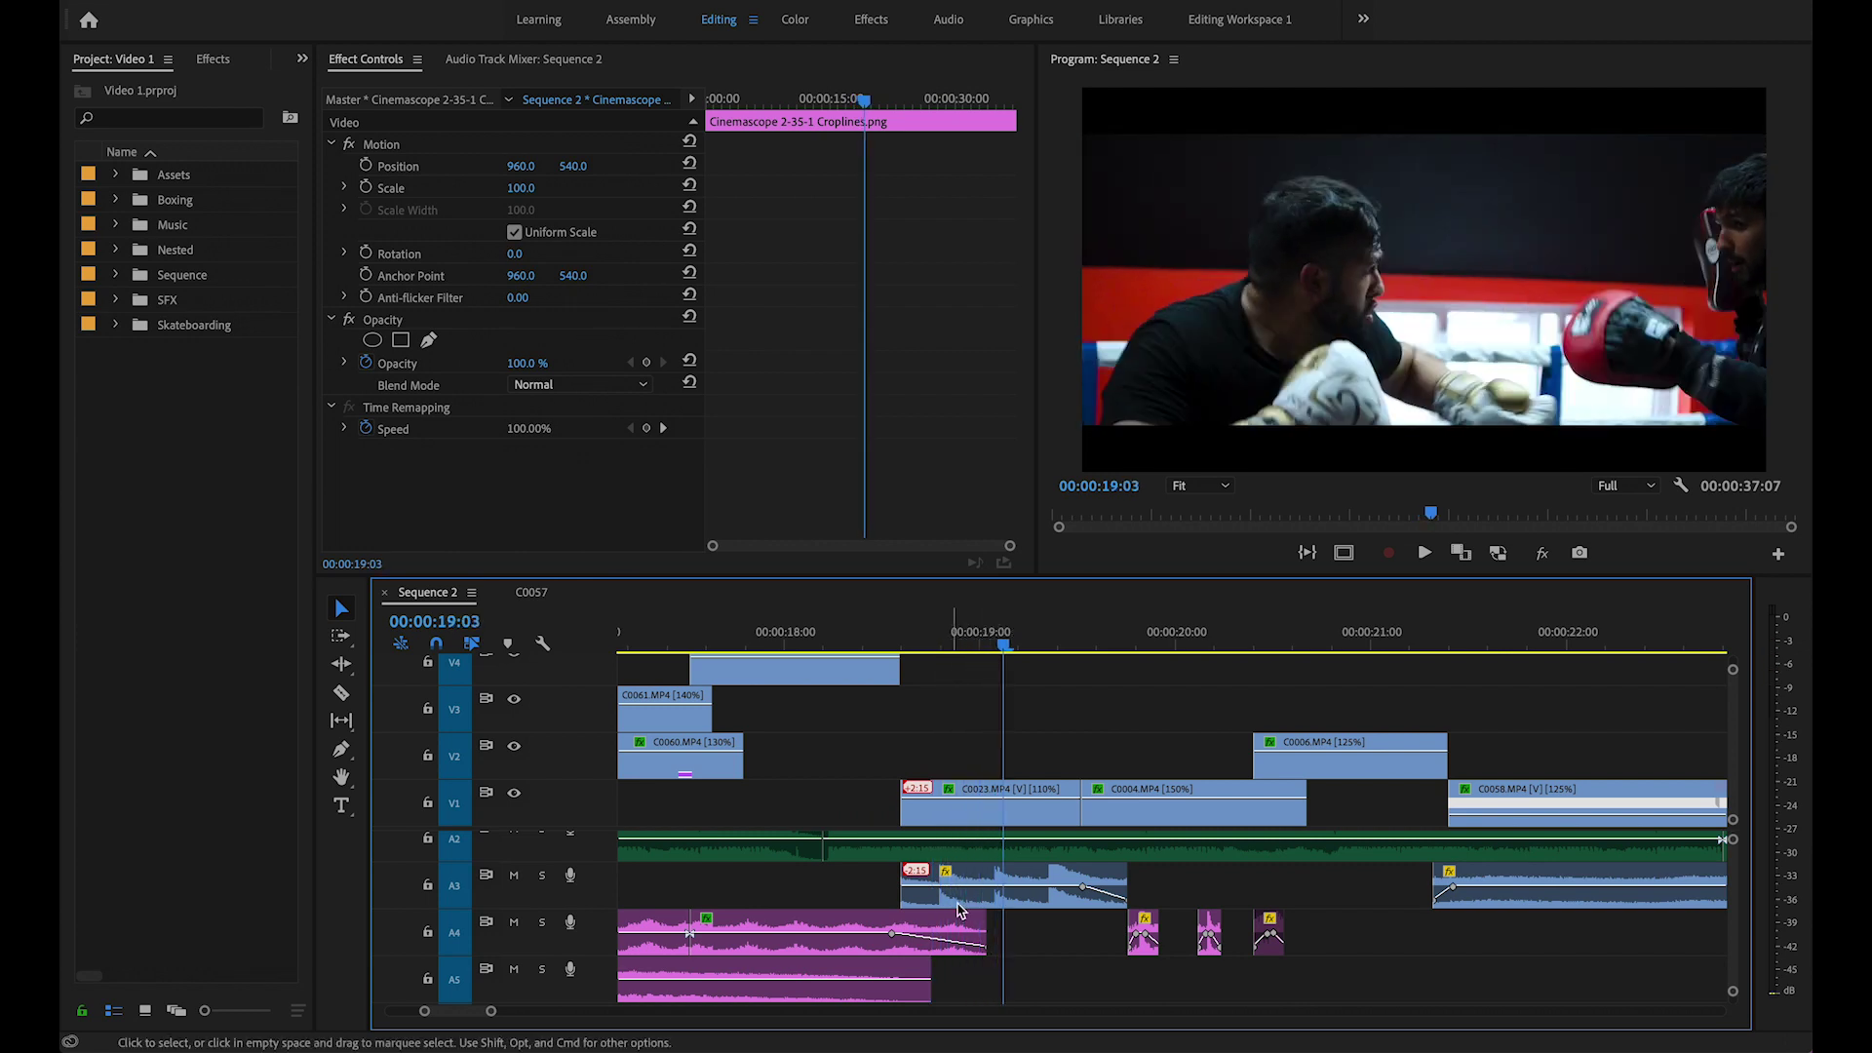
click(1021, 905)
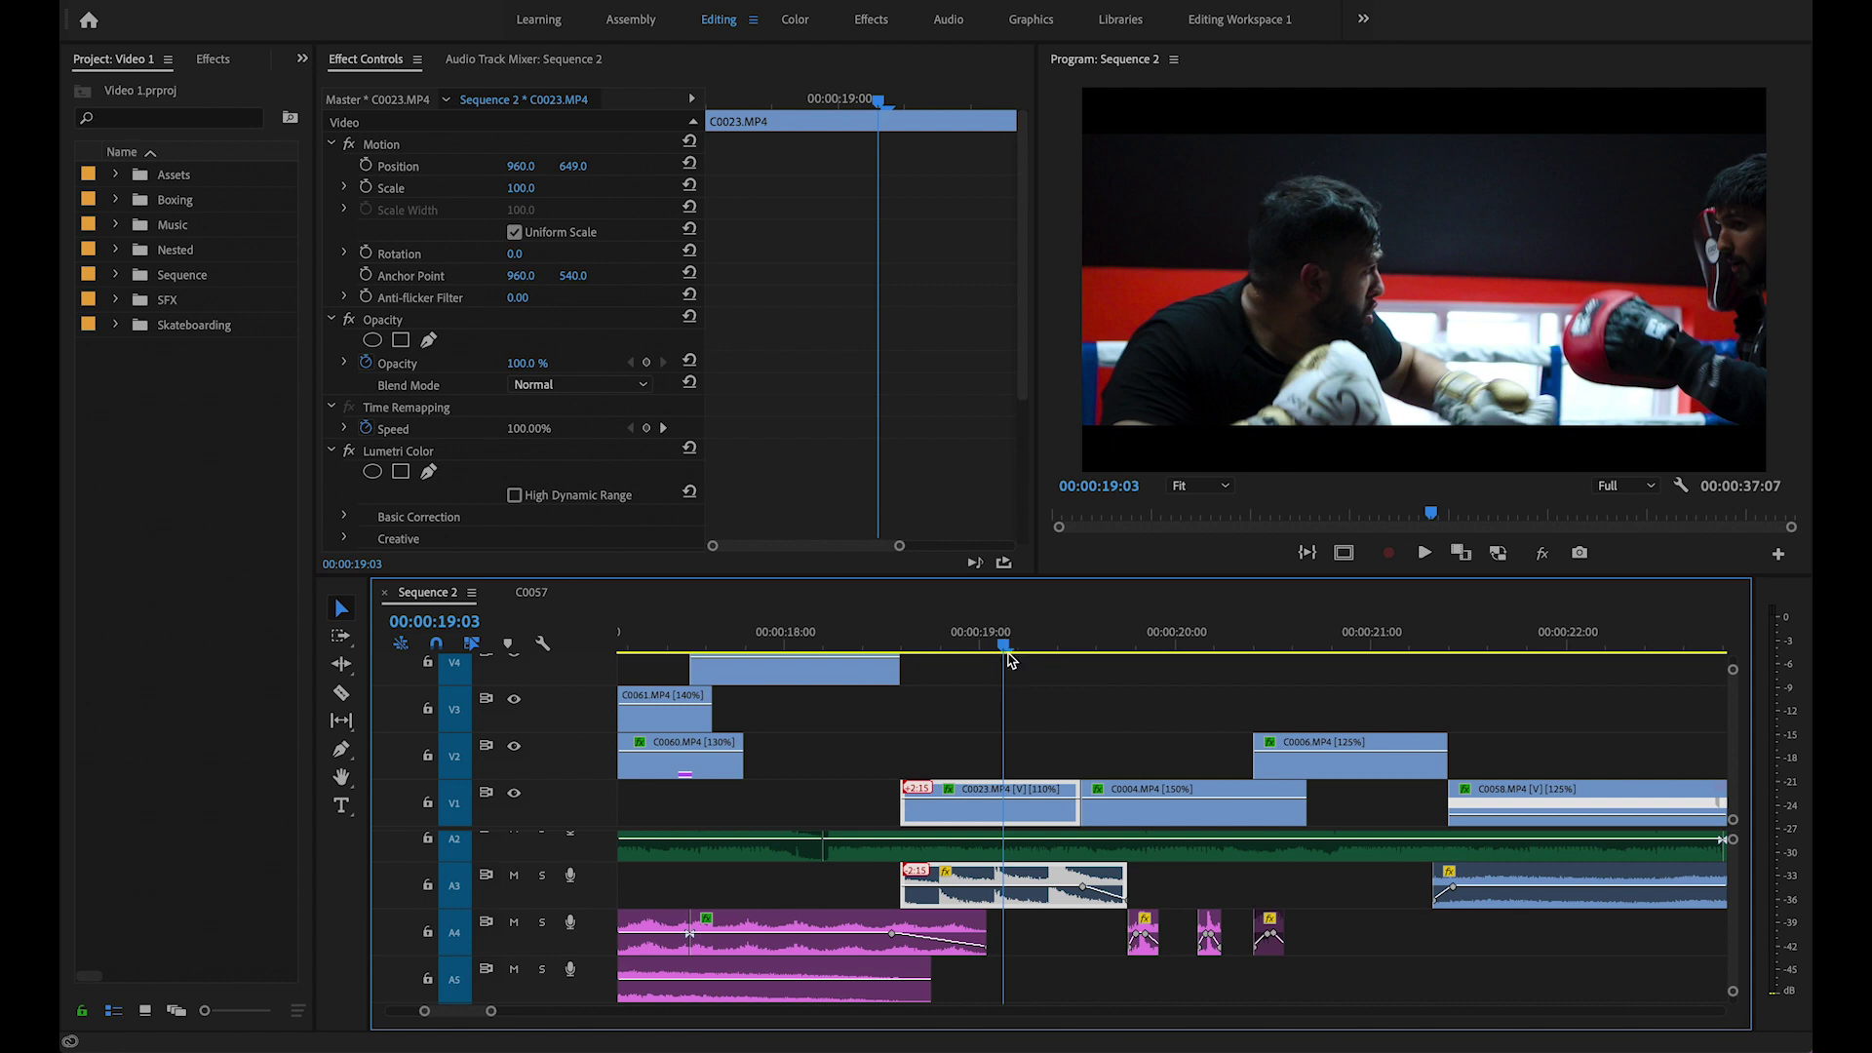
mouse_move(1008, 659)
mouse_down()
mouse_move(958, 650)
mouse_move(1077, 651)
mouse_move(1000, 651)
mouse_move(1042, 650)
mouse_up()
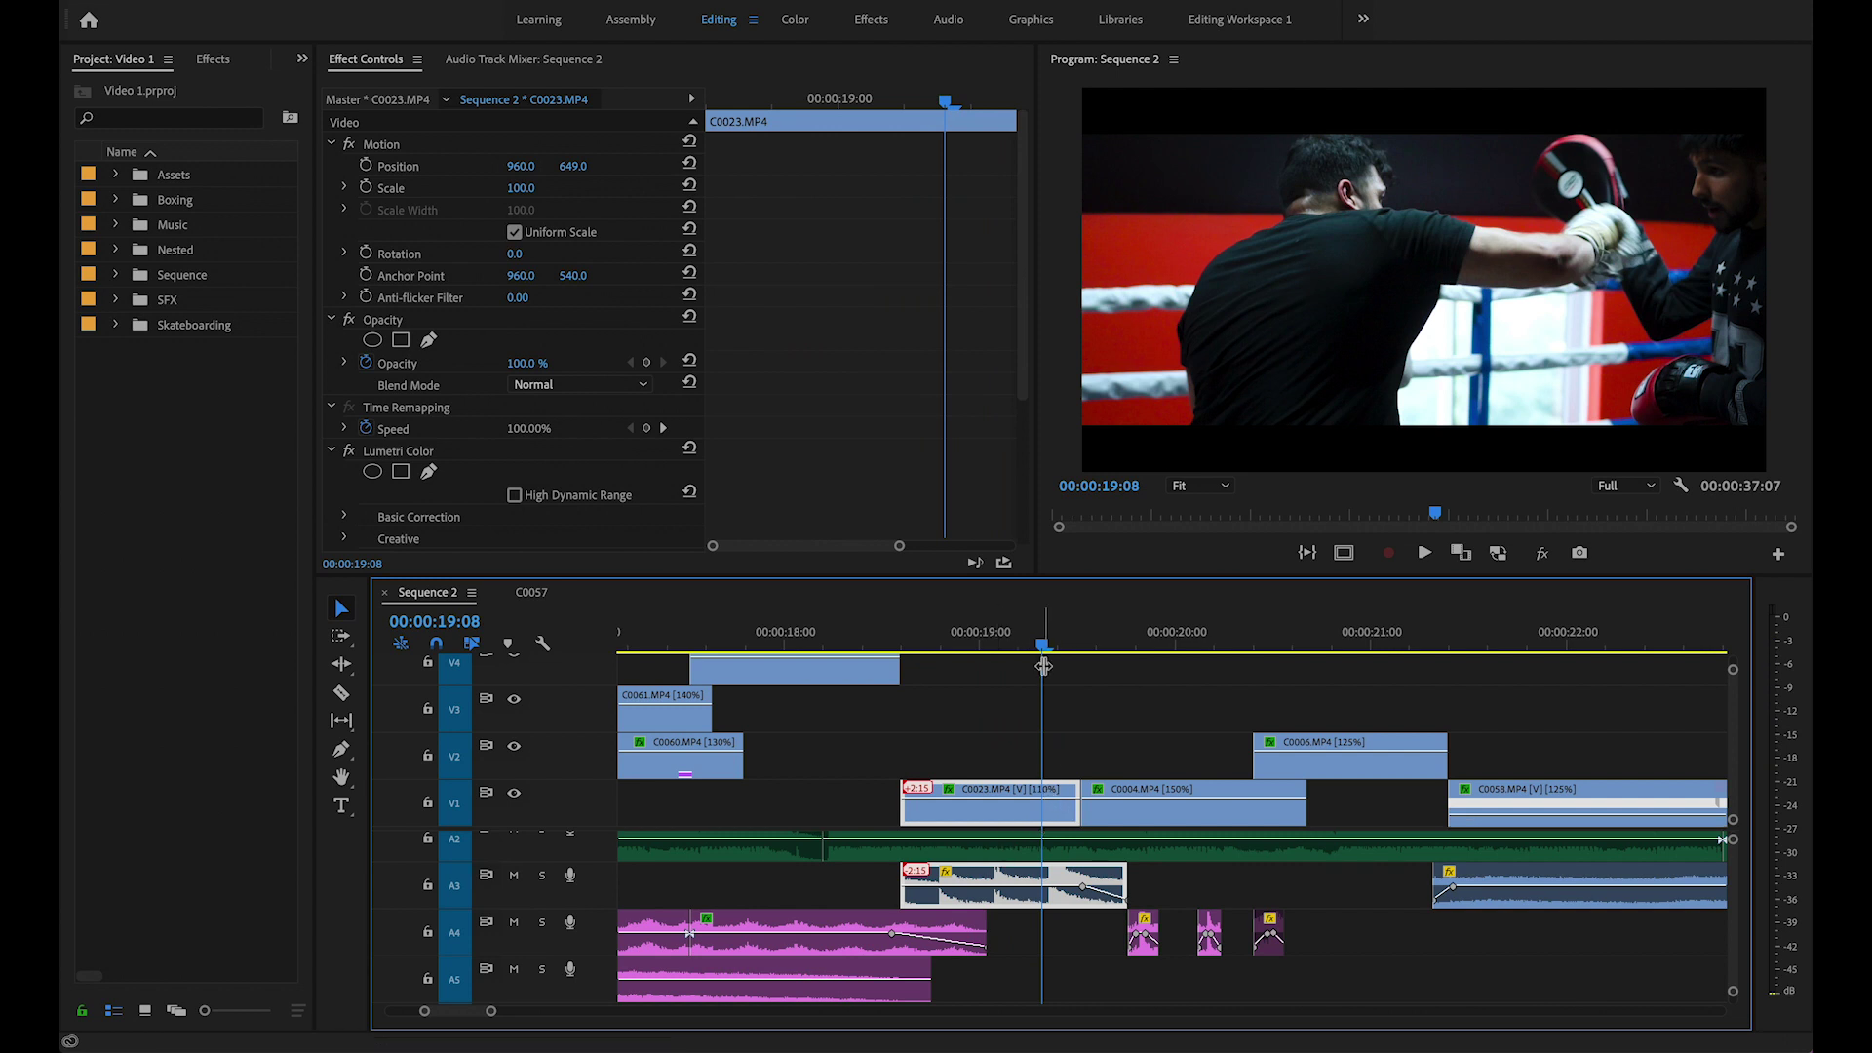
mouse_move(1043, 654)
mouse_down()
mouse_move(985, 651)
mouse_move(1043, 657)
mouse_up()
scroll(1061, 919, up, 1)
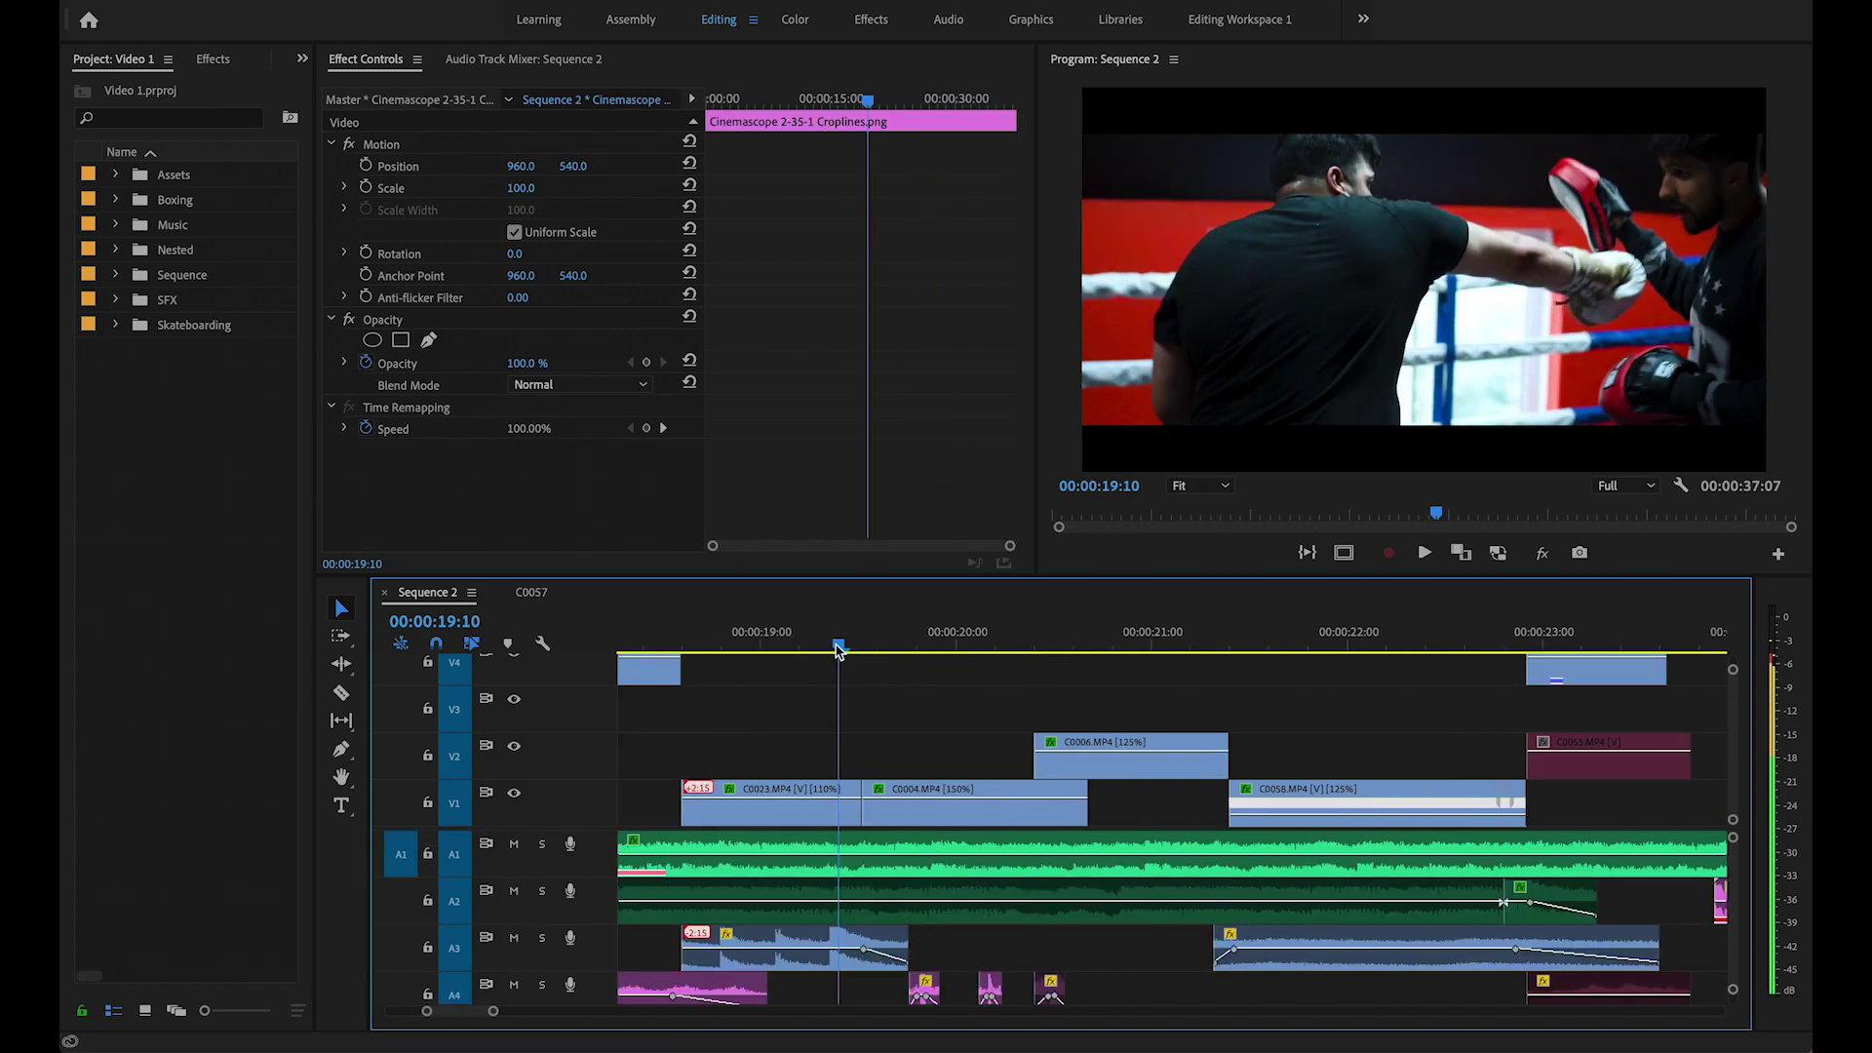
Scrub ahead to 00:00:20:18 and back to 00:00:19:19, and highlight the three short A4 sound effects under the footwork shots before deselecting them.
drag(837, 651, 1098, 632)
scroll(938, 890, down, 3)
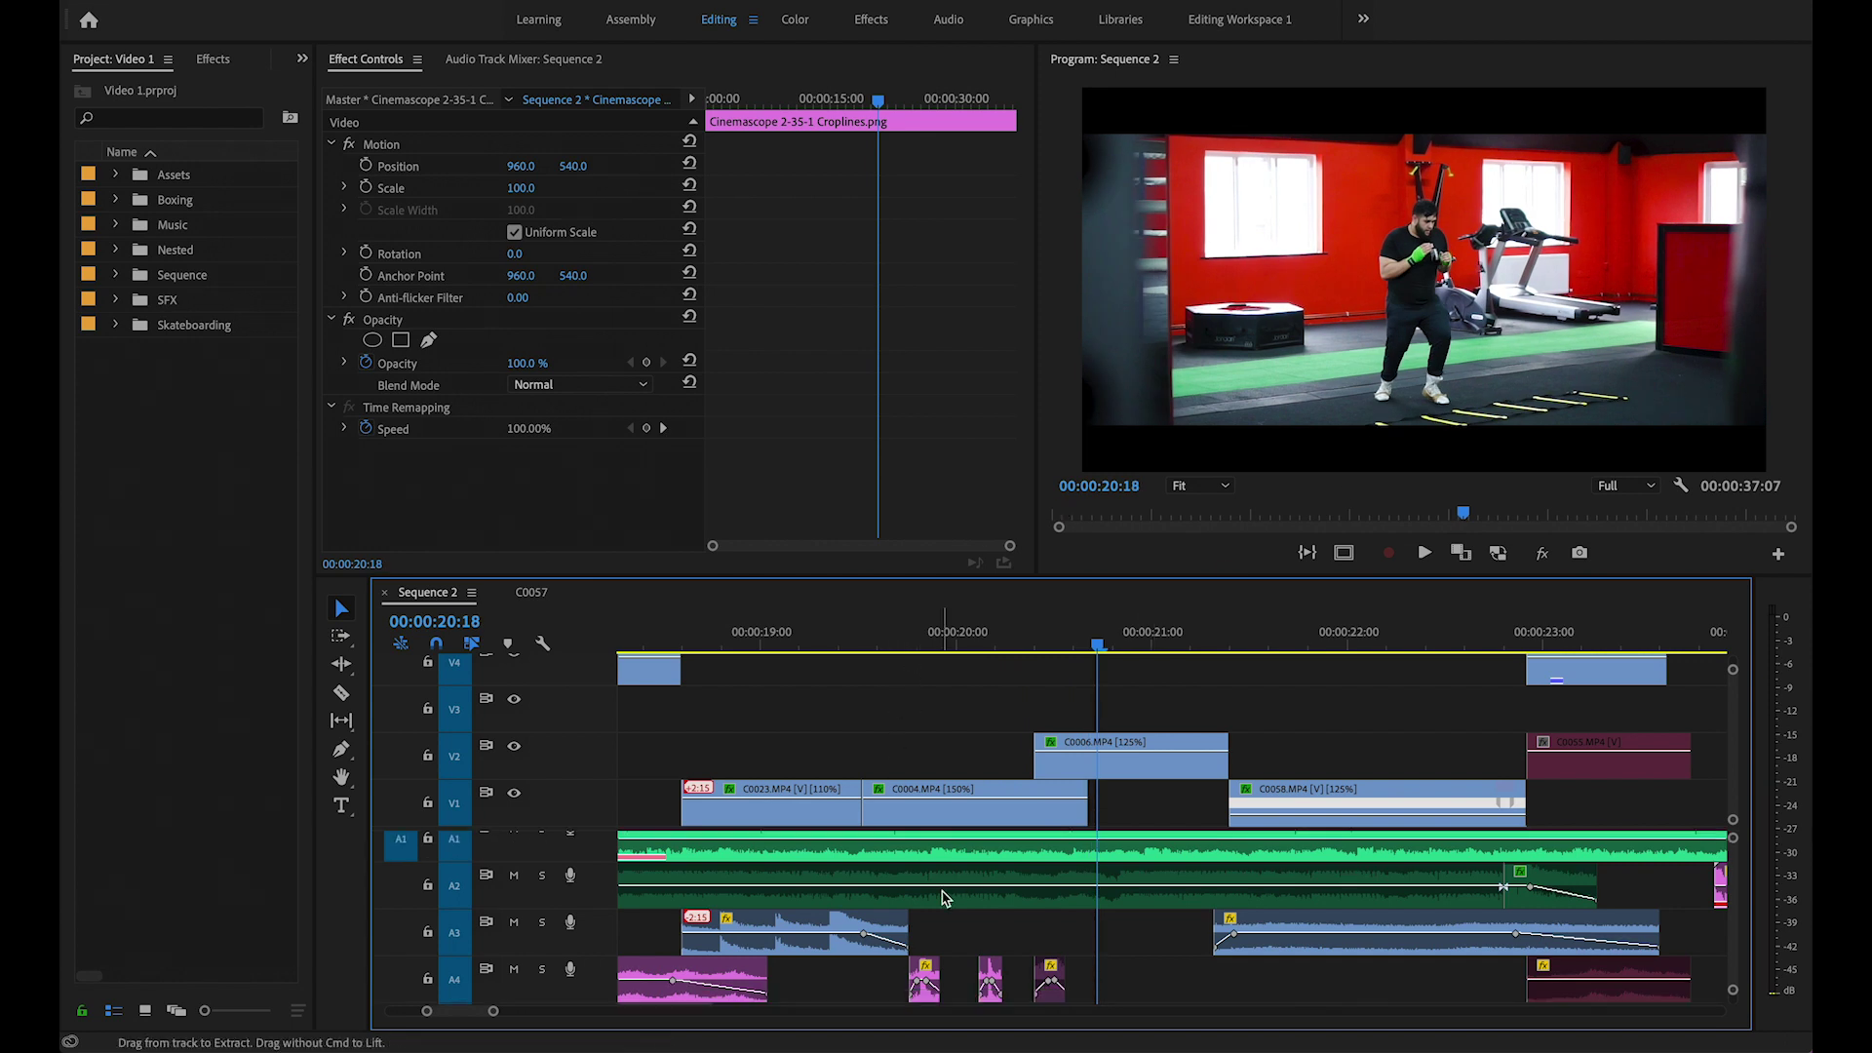
click(911, 646)
drag(921, 997, 1143, 946)
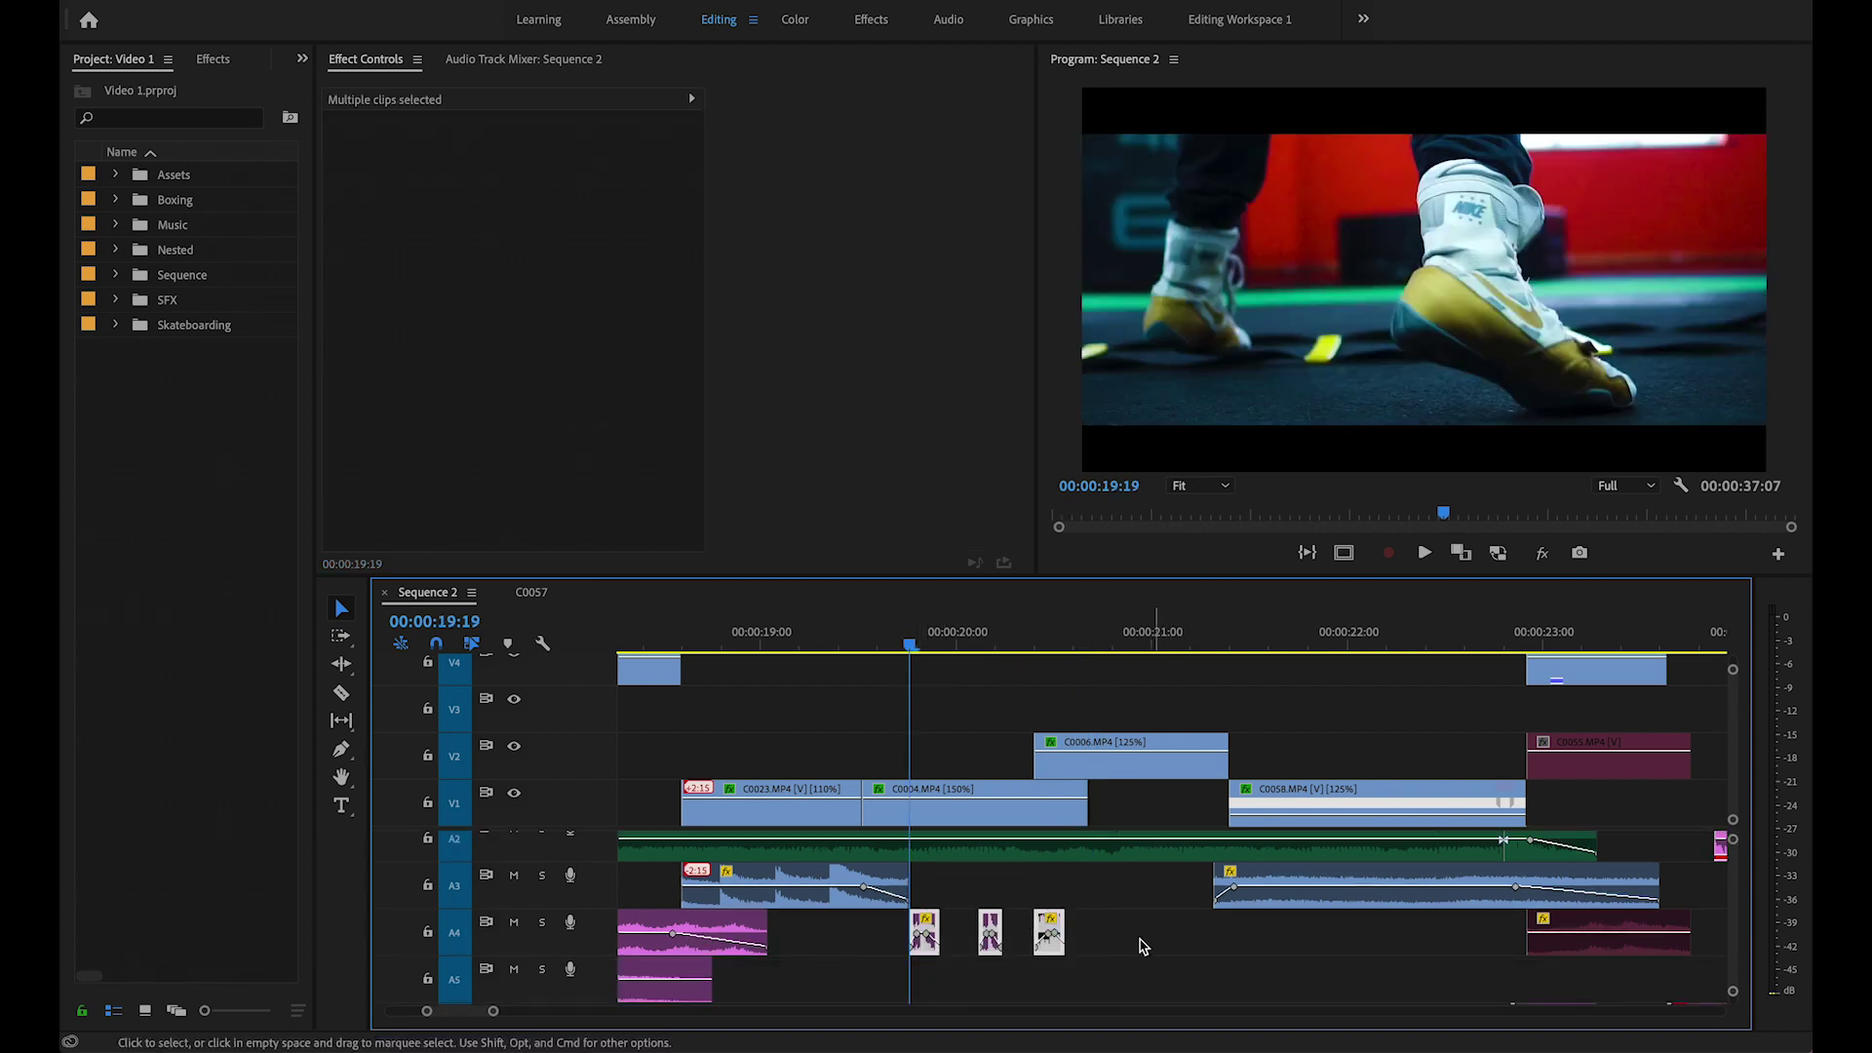
click(960, 981)
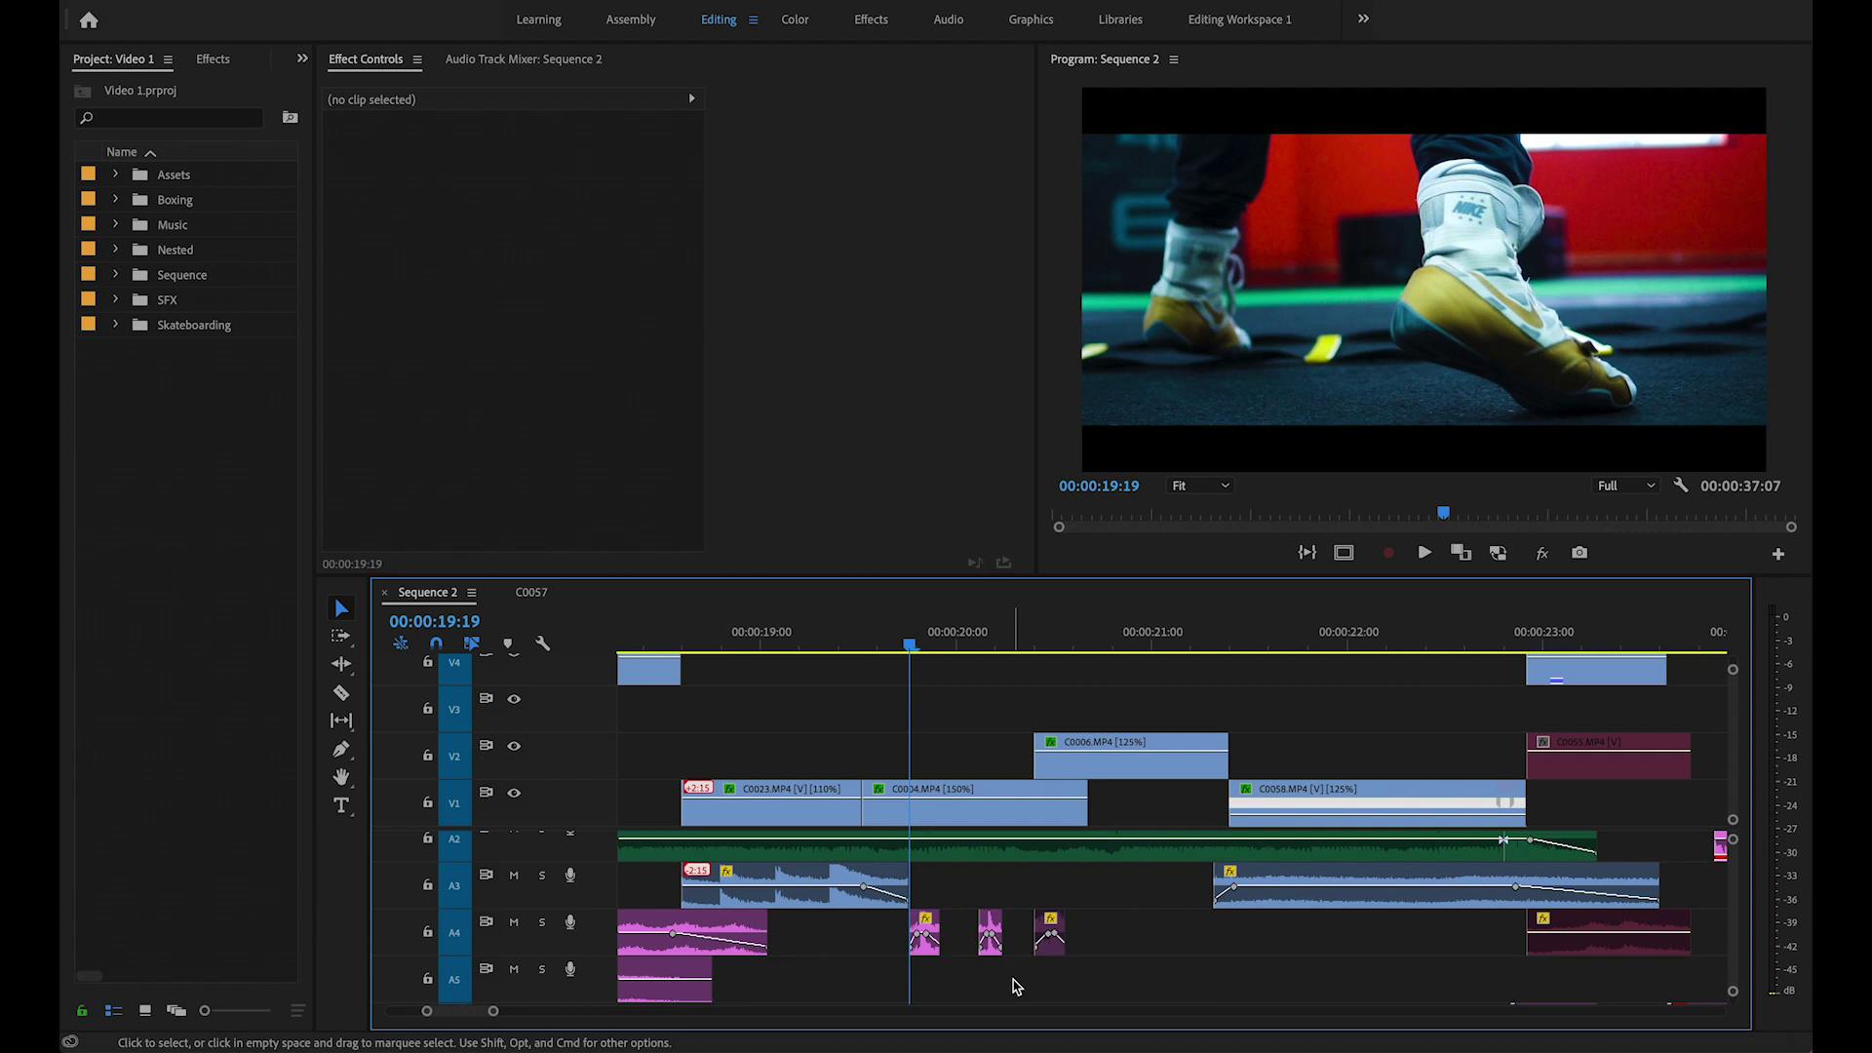
Scrub the close-up footwork shot C0004.MP4 from 00:00:19:20 to 00:00:20:09 against the short A4 sound effects.
click(917, 646)
key(d)
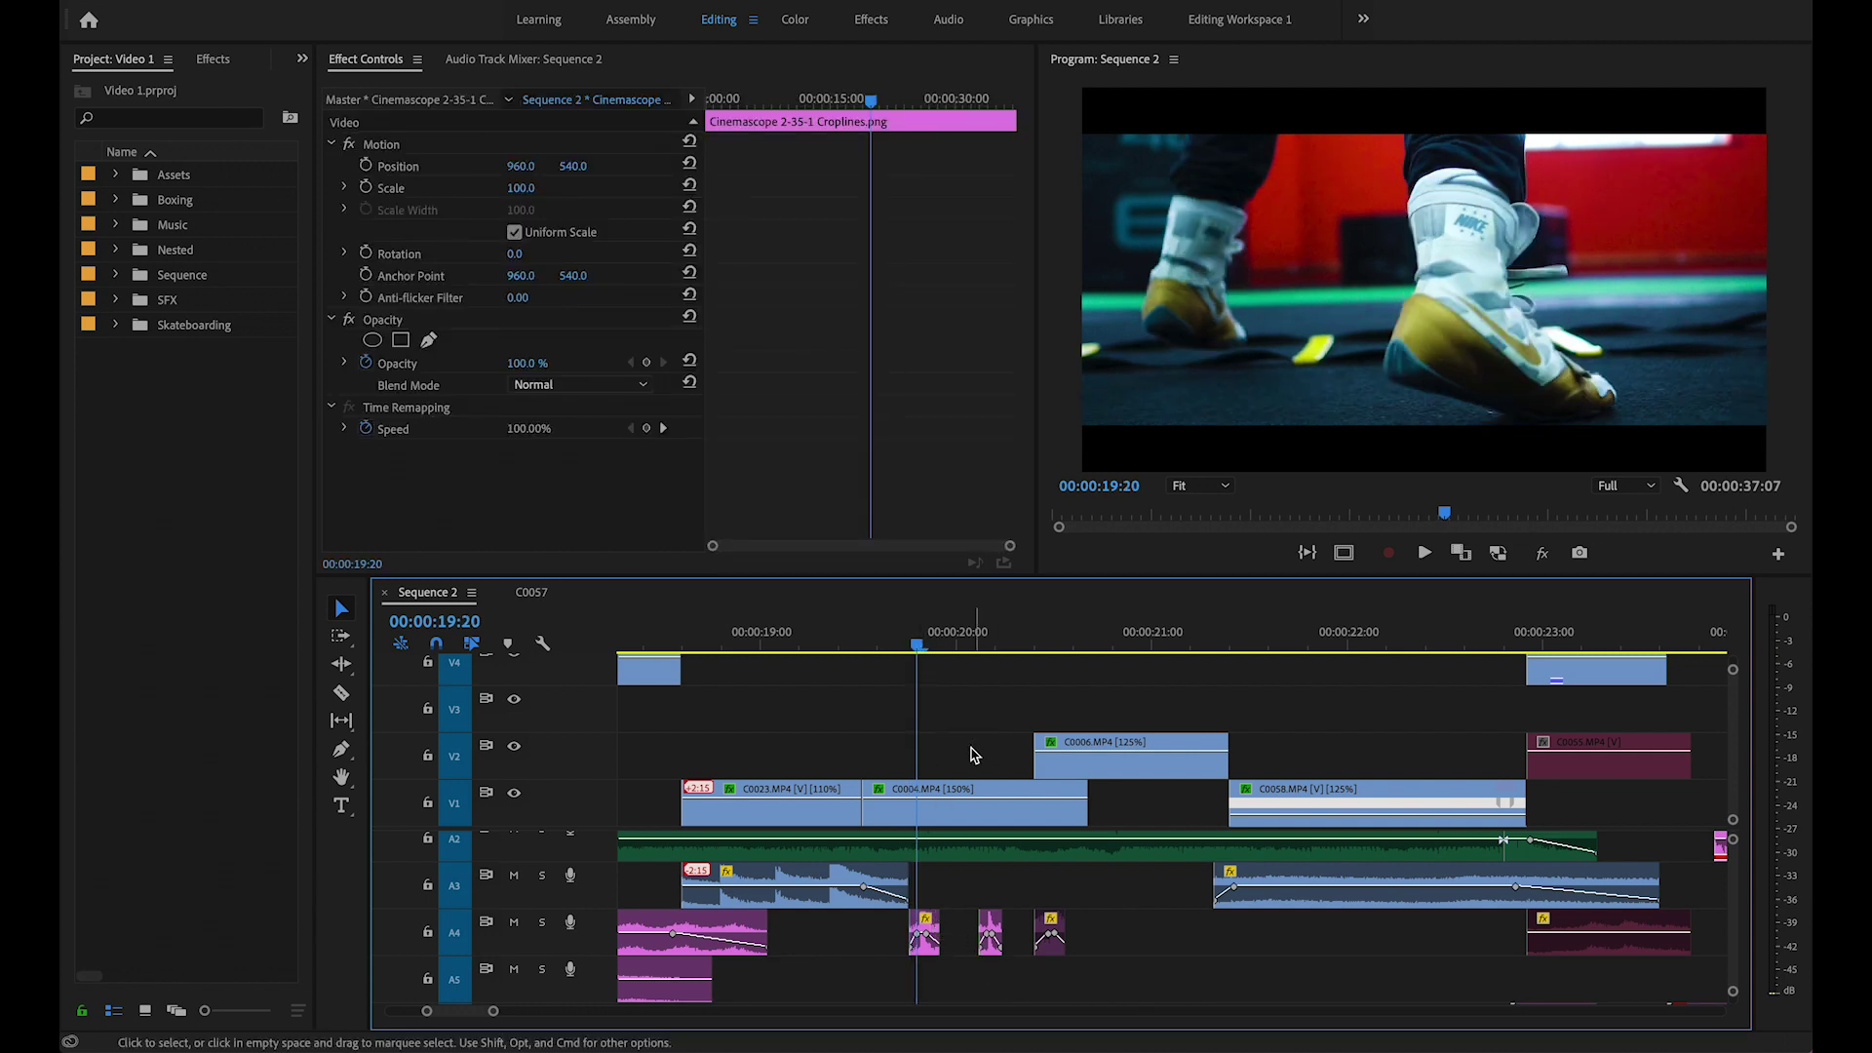
click(928, 749)
drag(920, 646, 1028, 646)
click(1090, 714)
click(1113, 675)
scroll(1119, 720, right, 1)
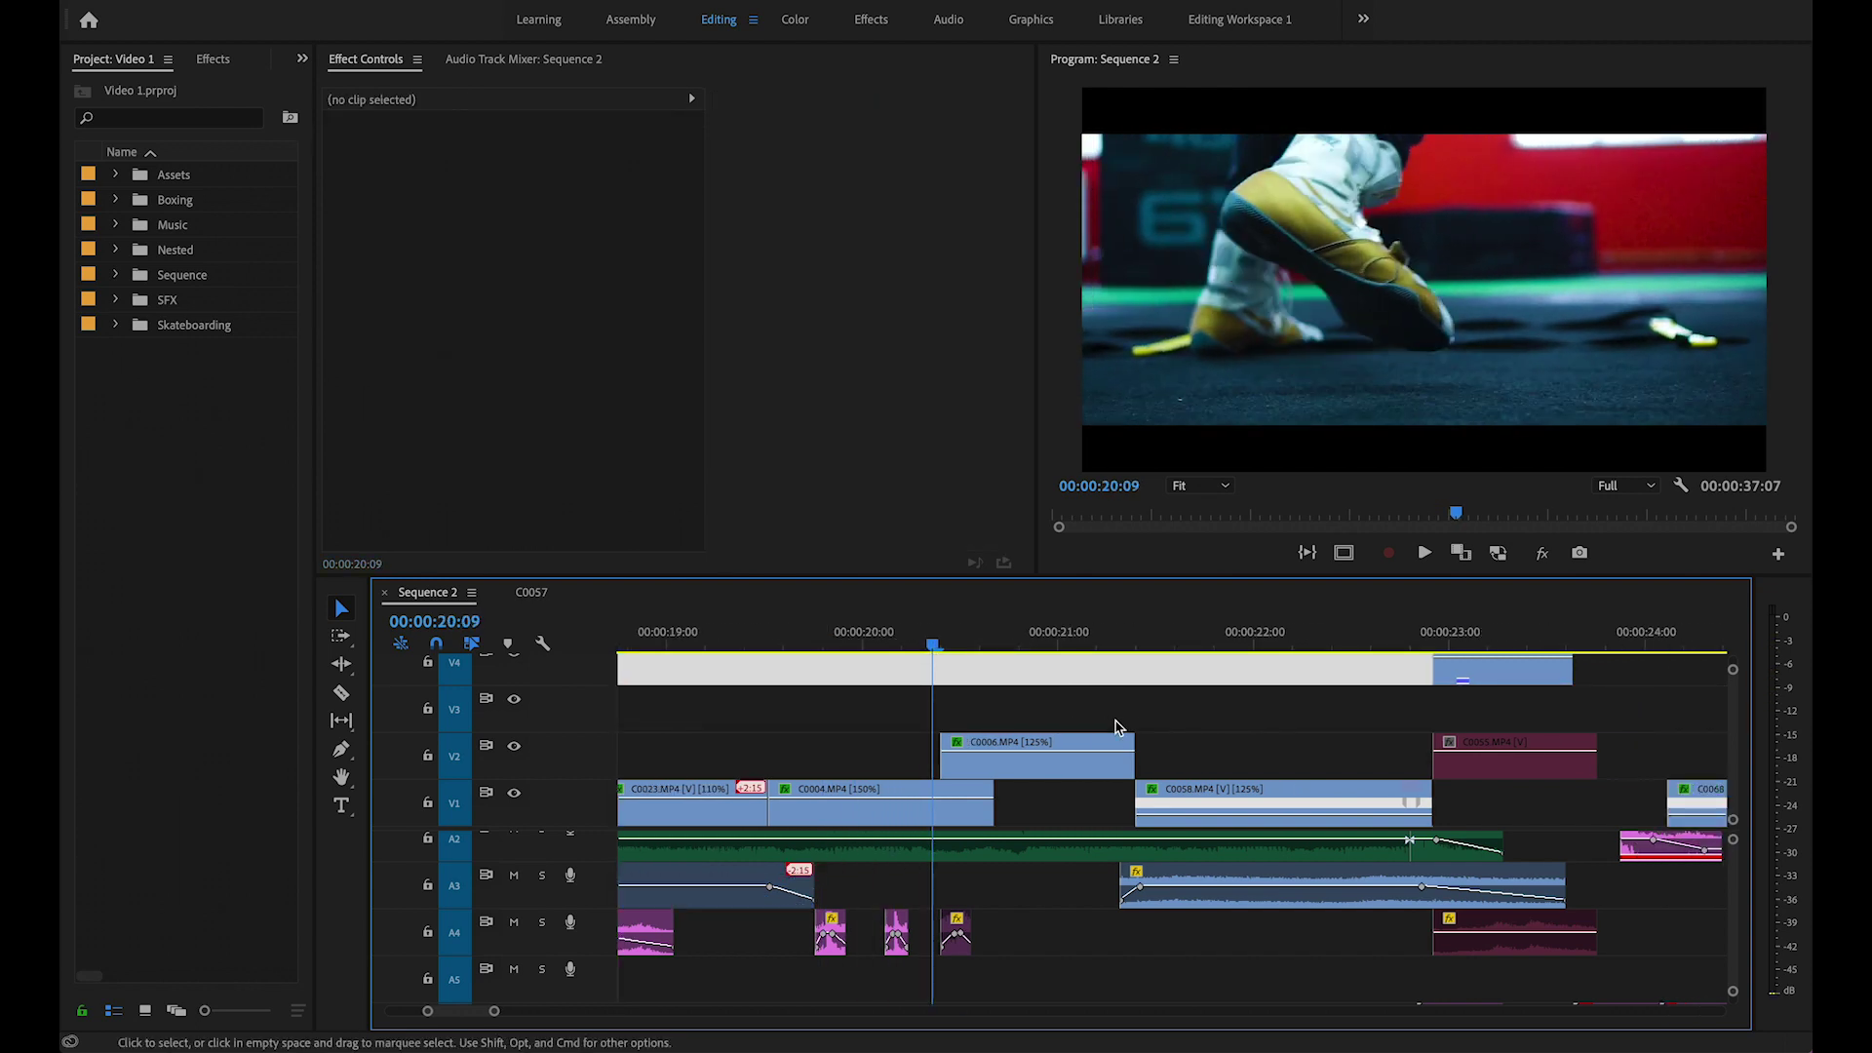
Scrub to 00:00:20:12, select C0006.MP4 on V2, and jump repeatedly between its Scale keyframes to examine the zoom.
click(975, 716)
click(1002, 712)
mouse_move(934, 645)
mouse_down()
mouse_move(912, 646)
mouse_move(1079, 646)
mouse_move(957, 645)
mouse_up()
click(980, 773)
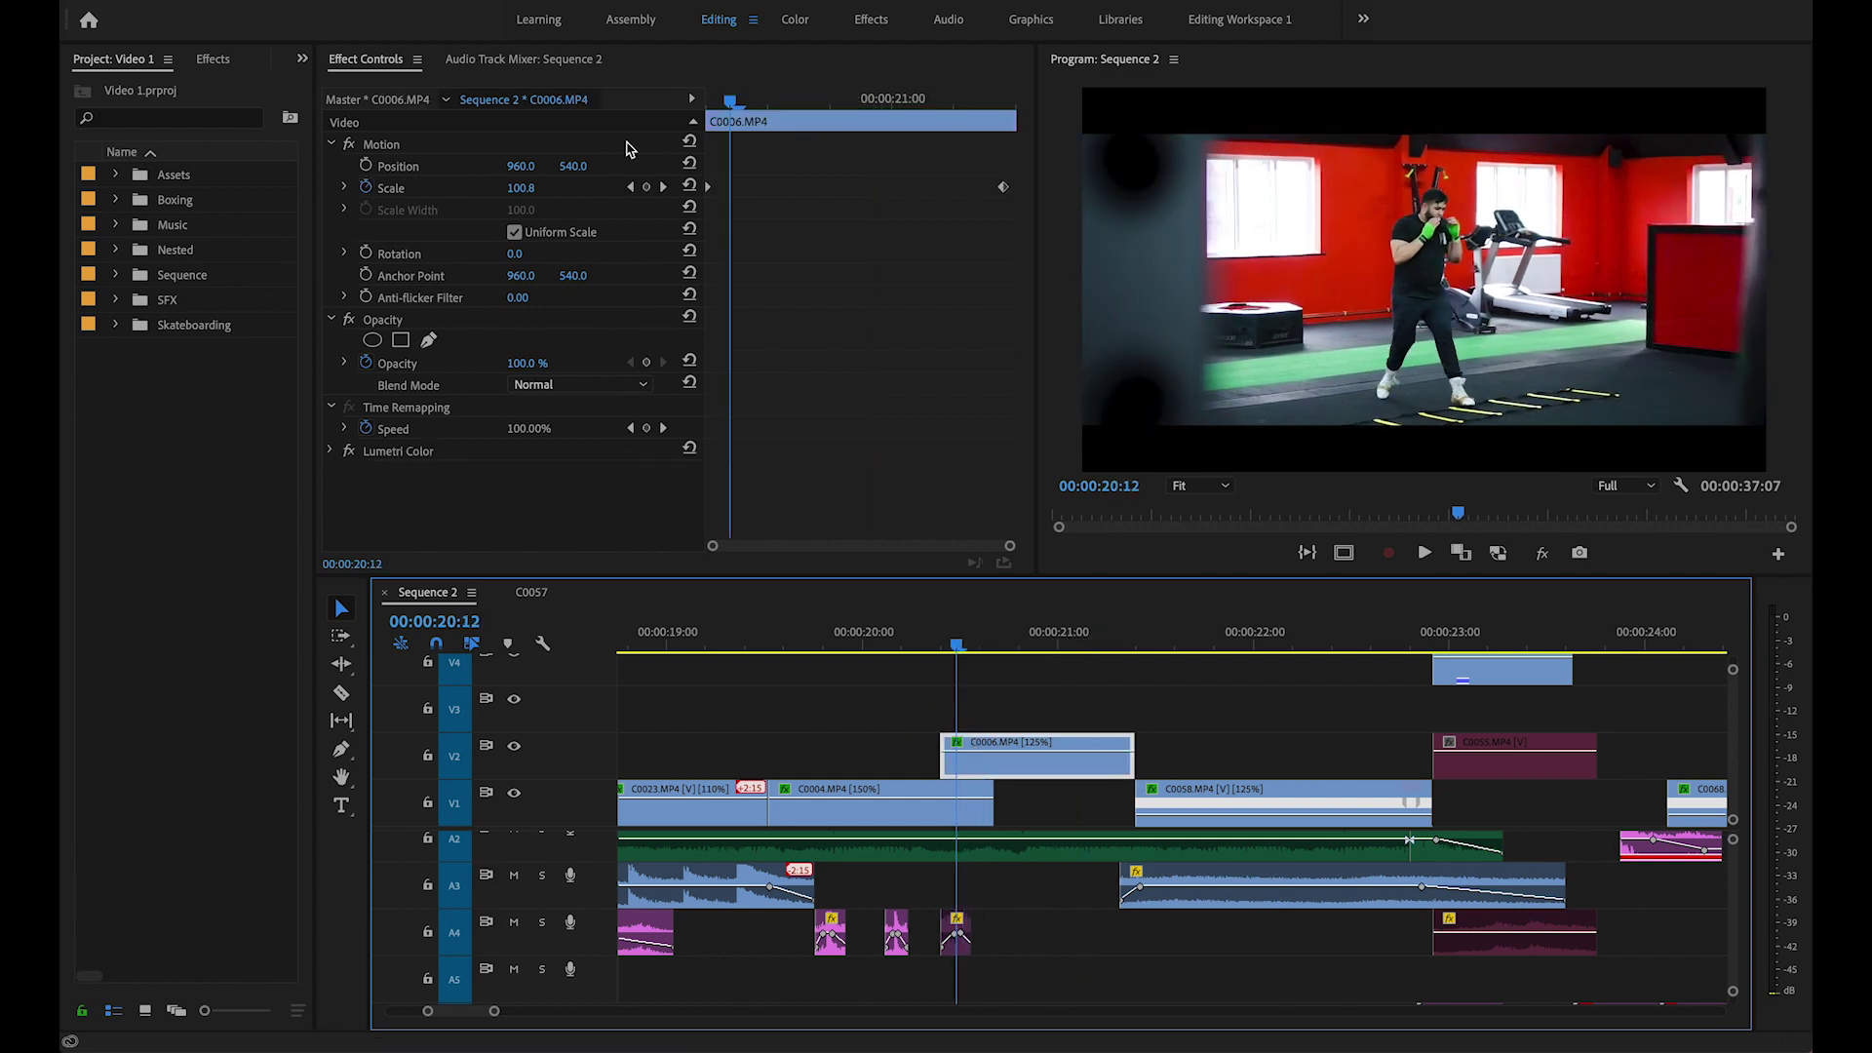
click(631, 188)
click(665, 189)
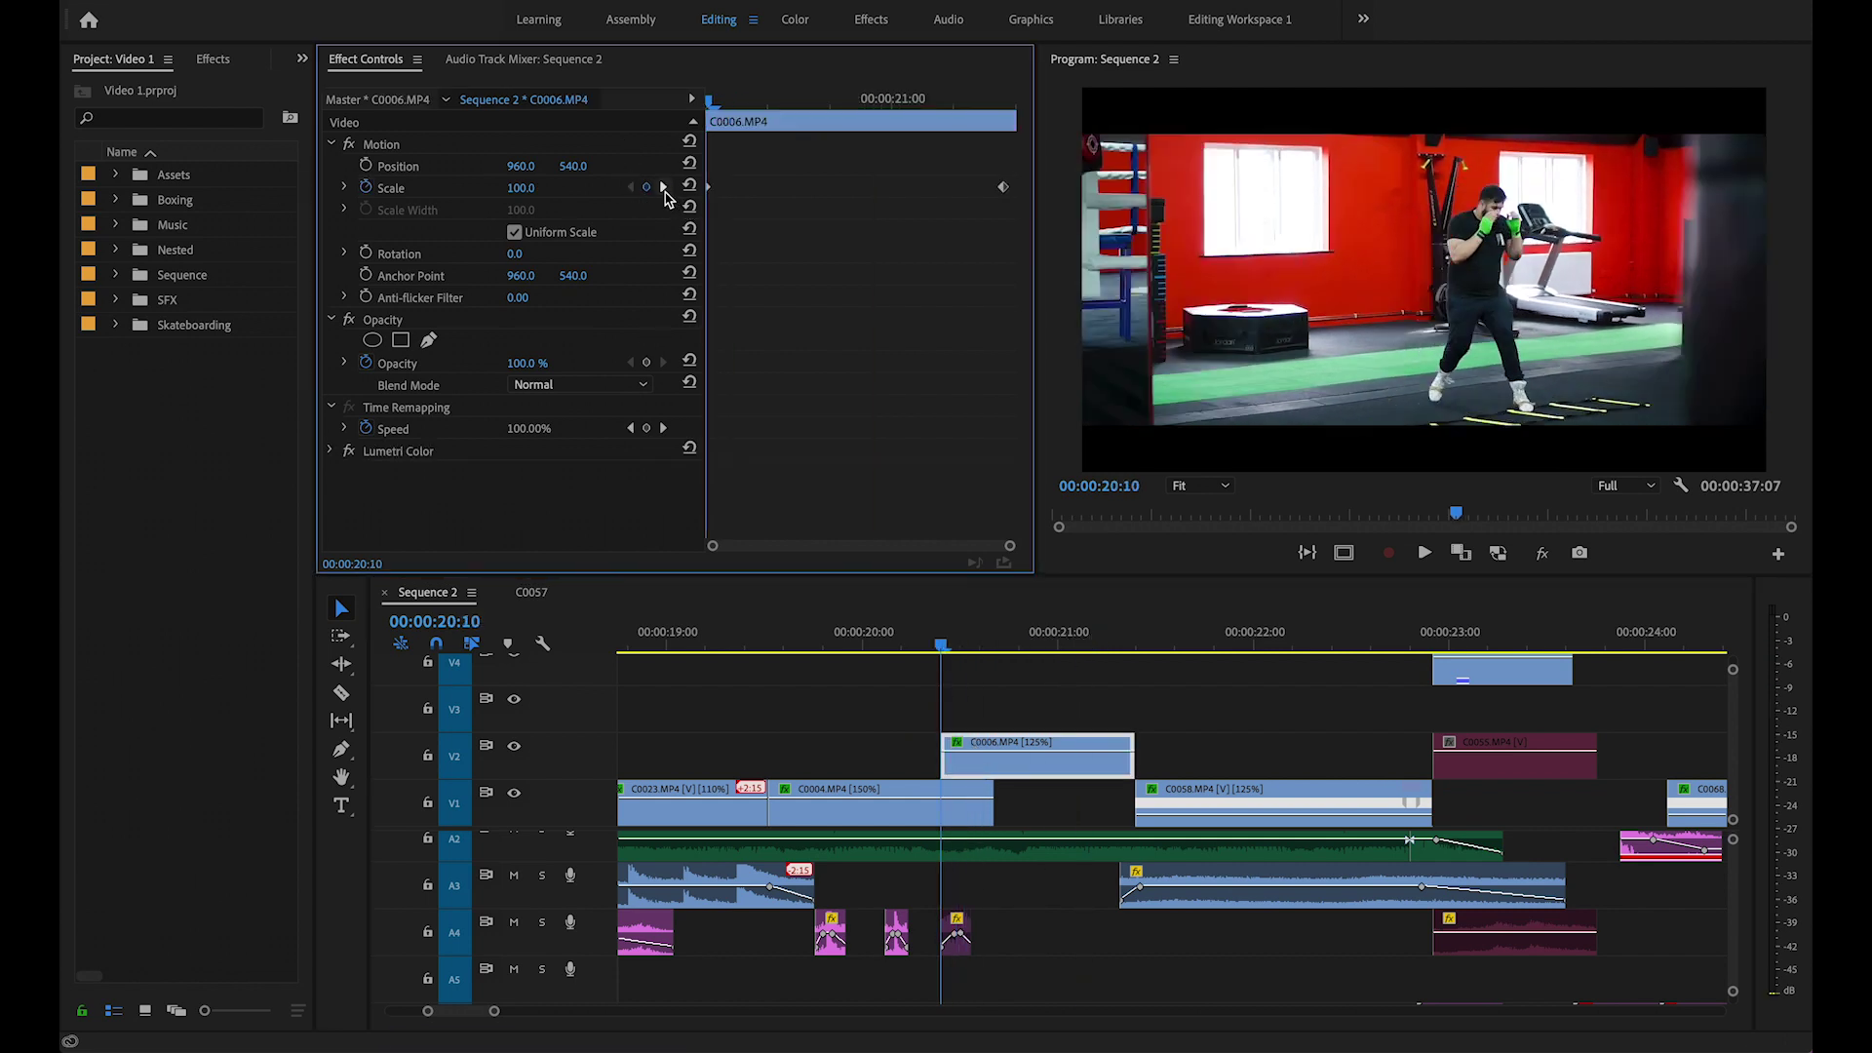
click(630, 188)
click(663, 187)
click(631, 188)
click(663, 187)
click(631, 187)
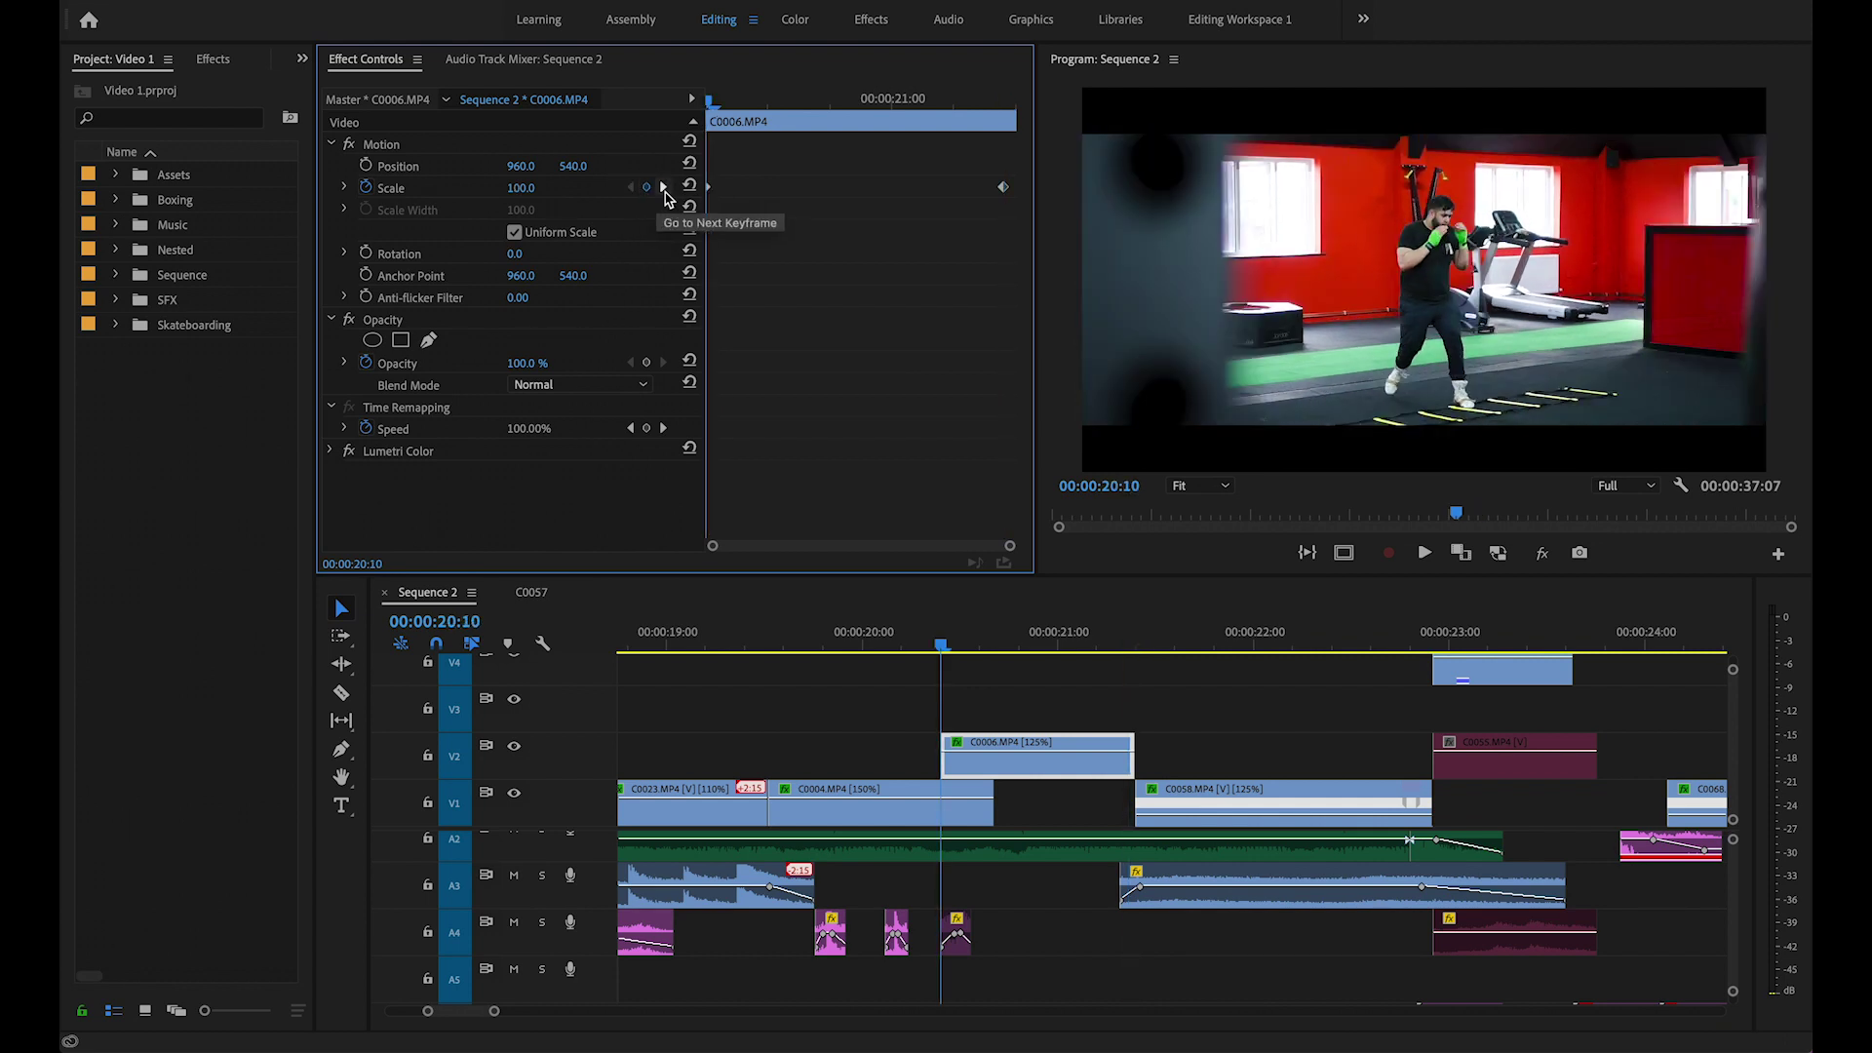
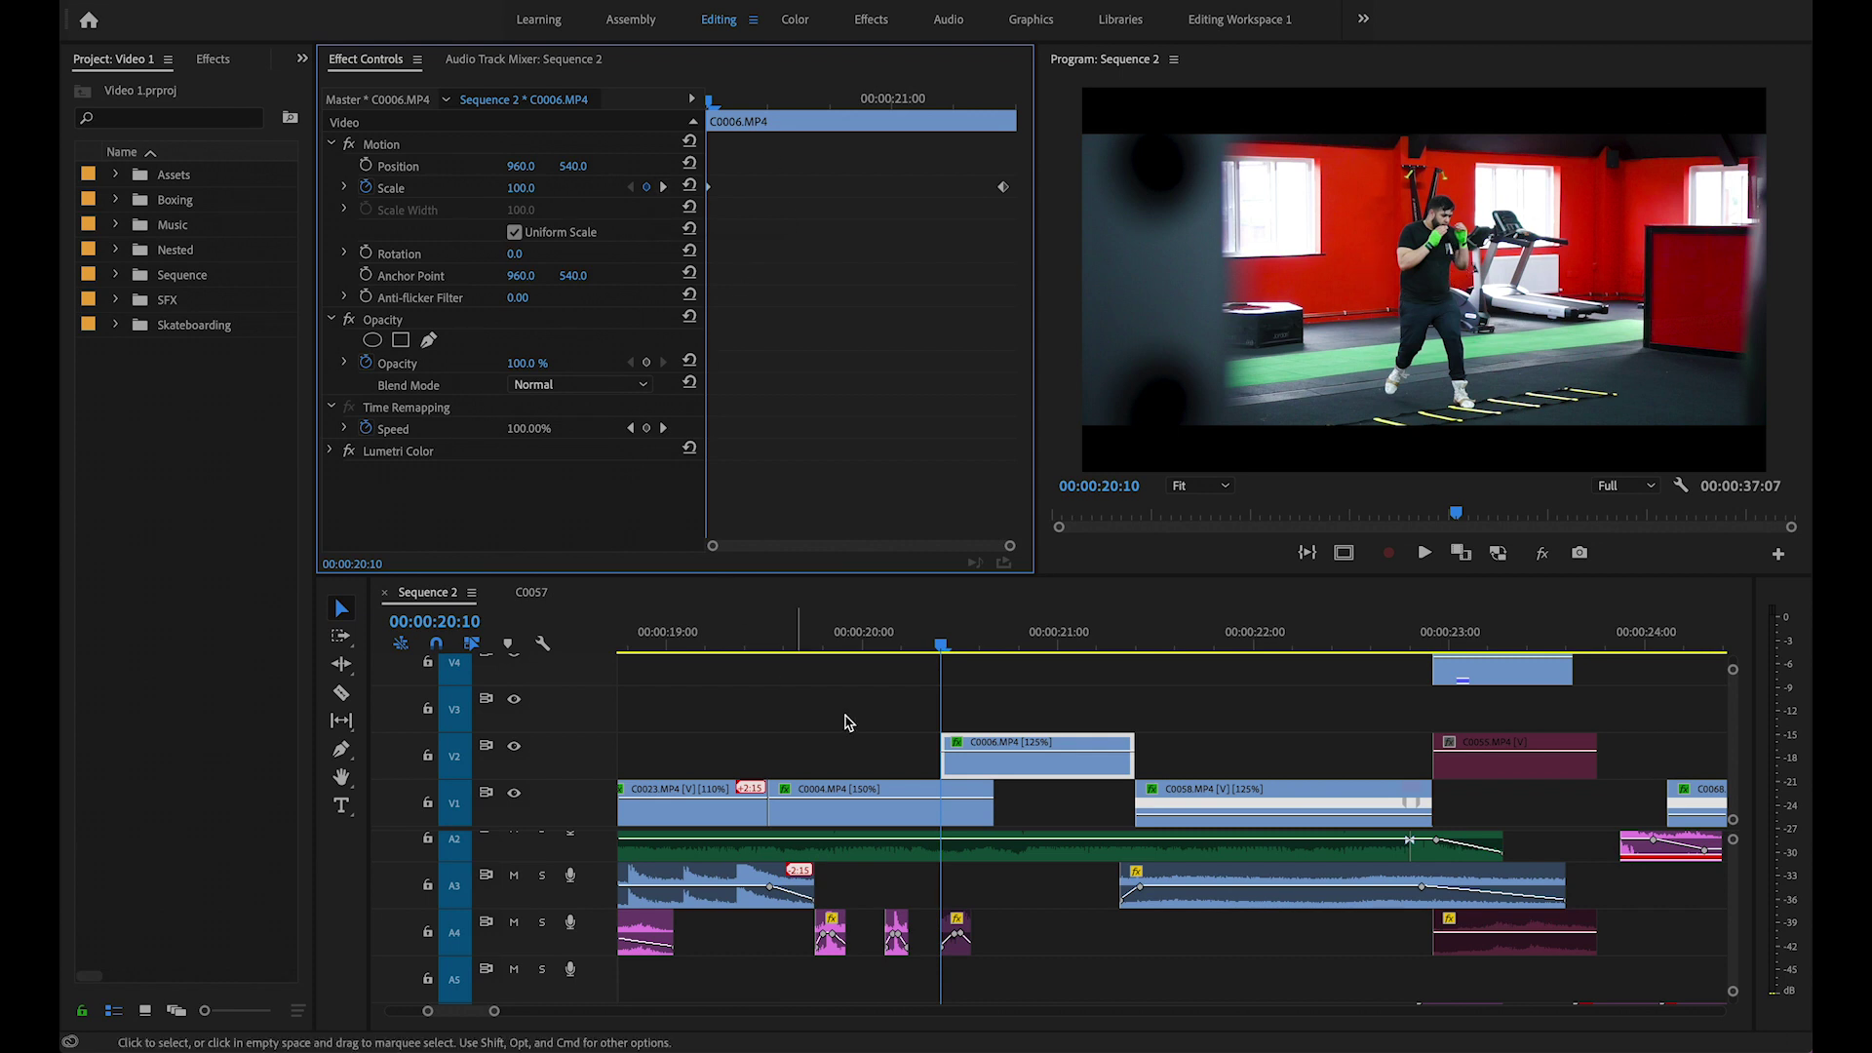
Scrub to 00:00:21:21, open C0058.MP4 from V1 in an enlarged Source Monitor, and play its original footage.
drag(946, 635, 1179, 652)
click(1166, 645)
drag(829, 342, 499, 327)
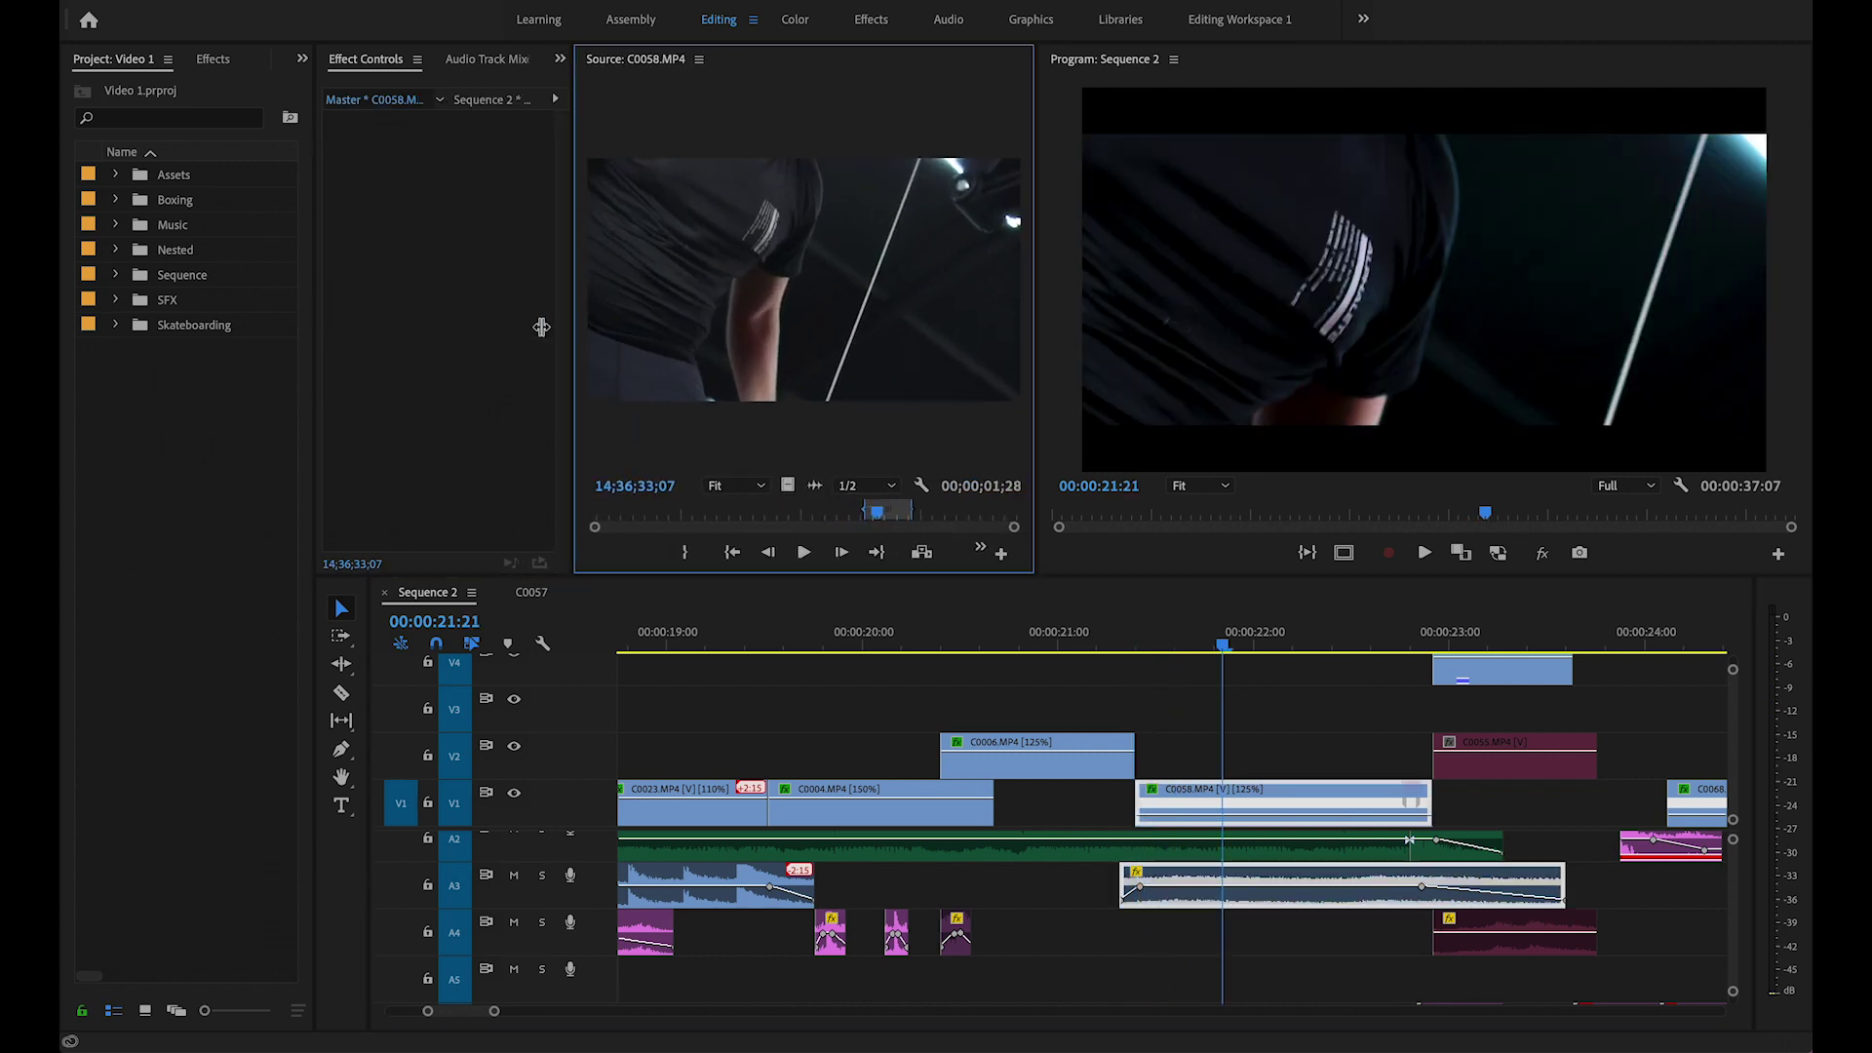
drag(860, 519, 851, 521)
key(space)
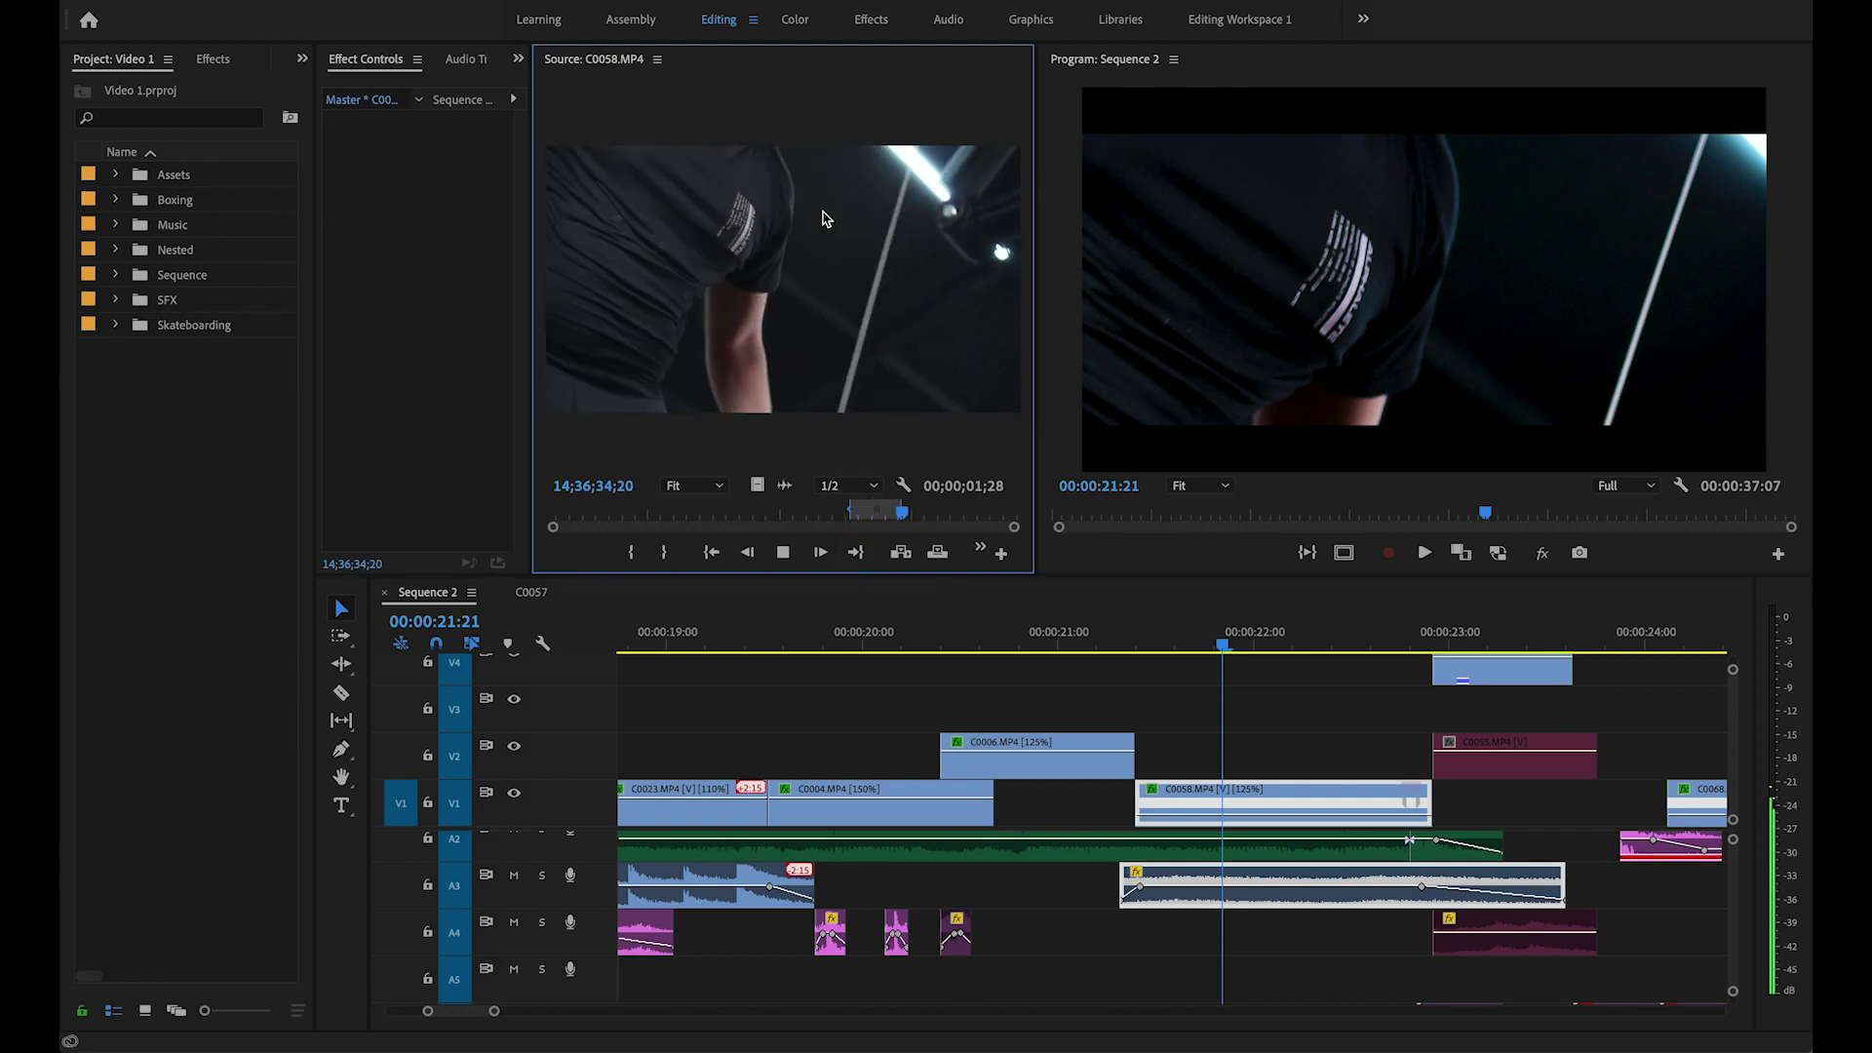
key(space)
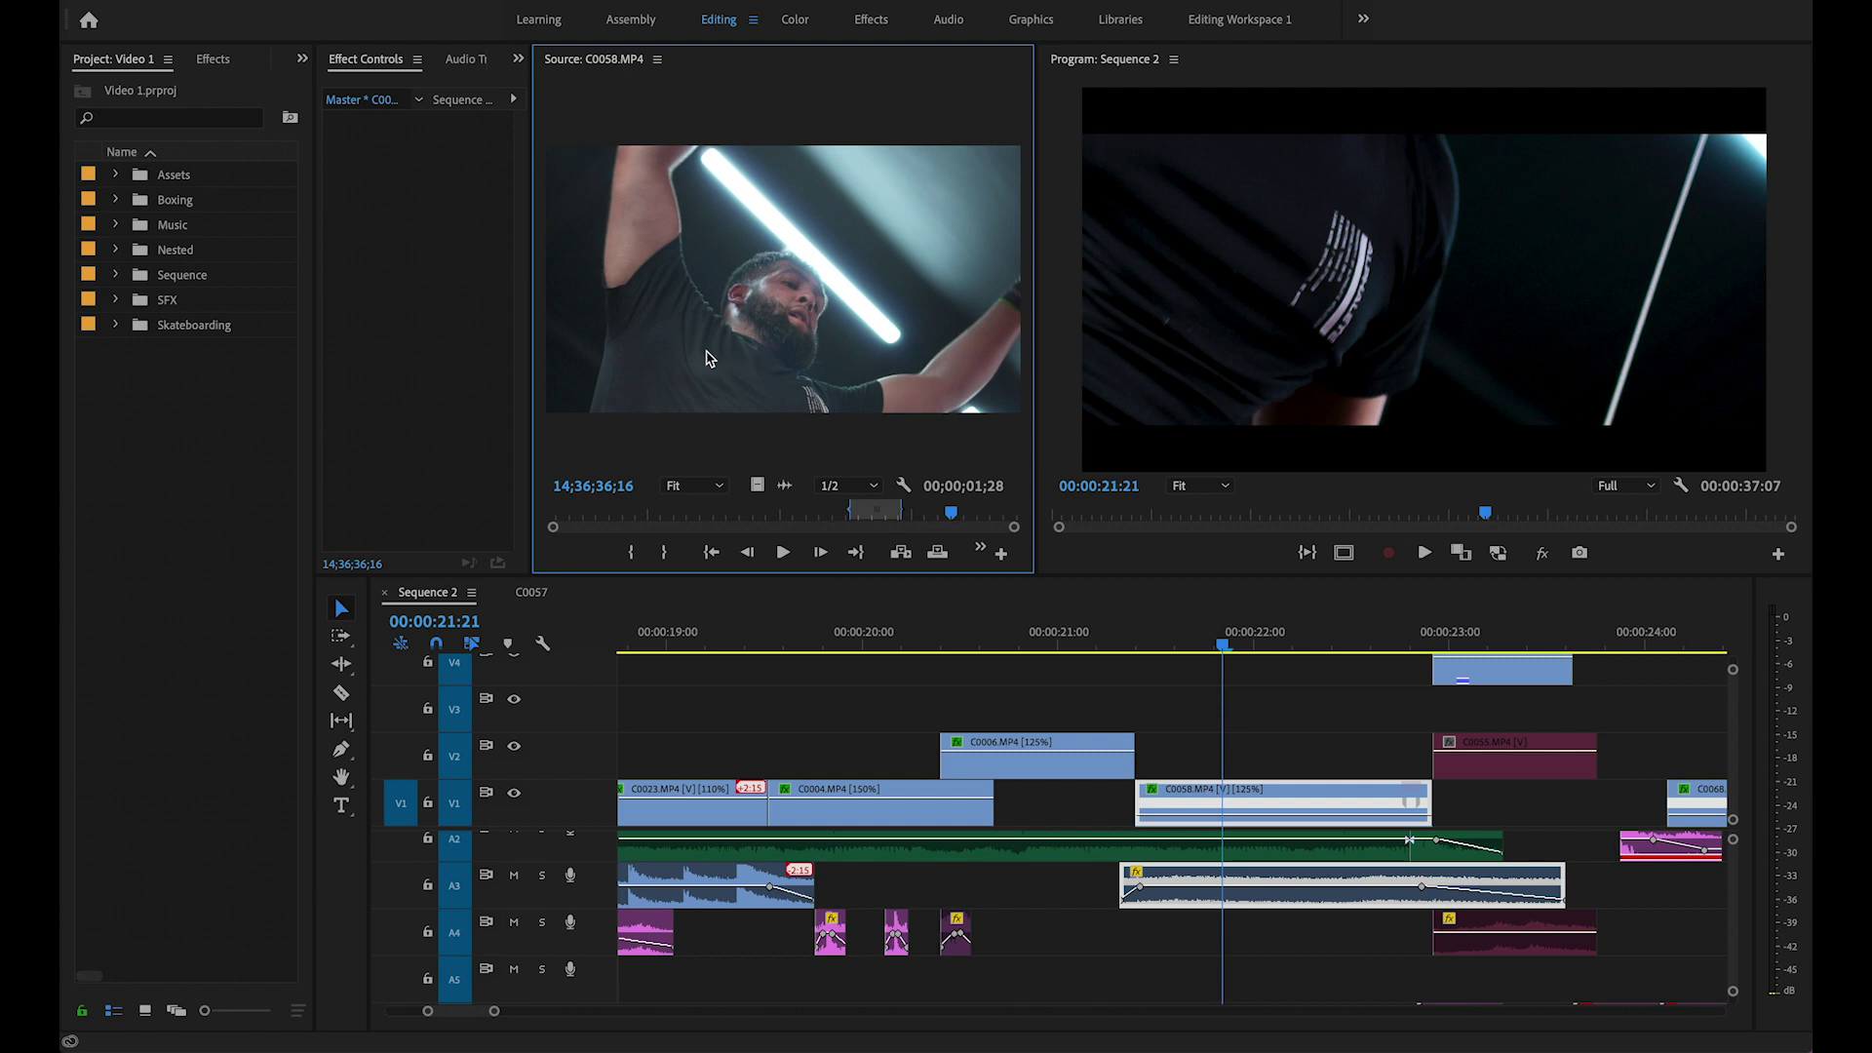
Close the Source Monitor, widen the Effect Controls area, and save the project.
click(574, 64)
click(624, 76)
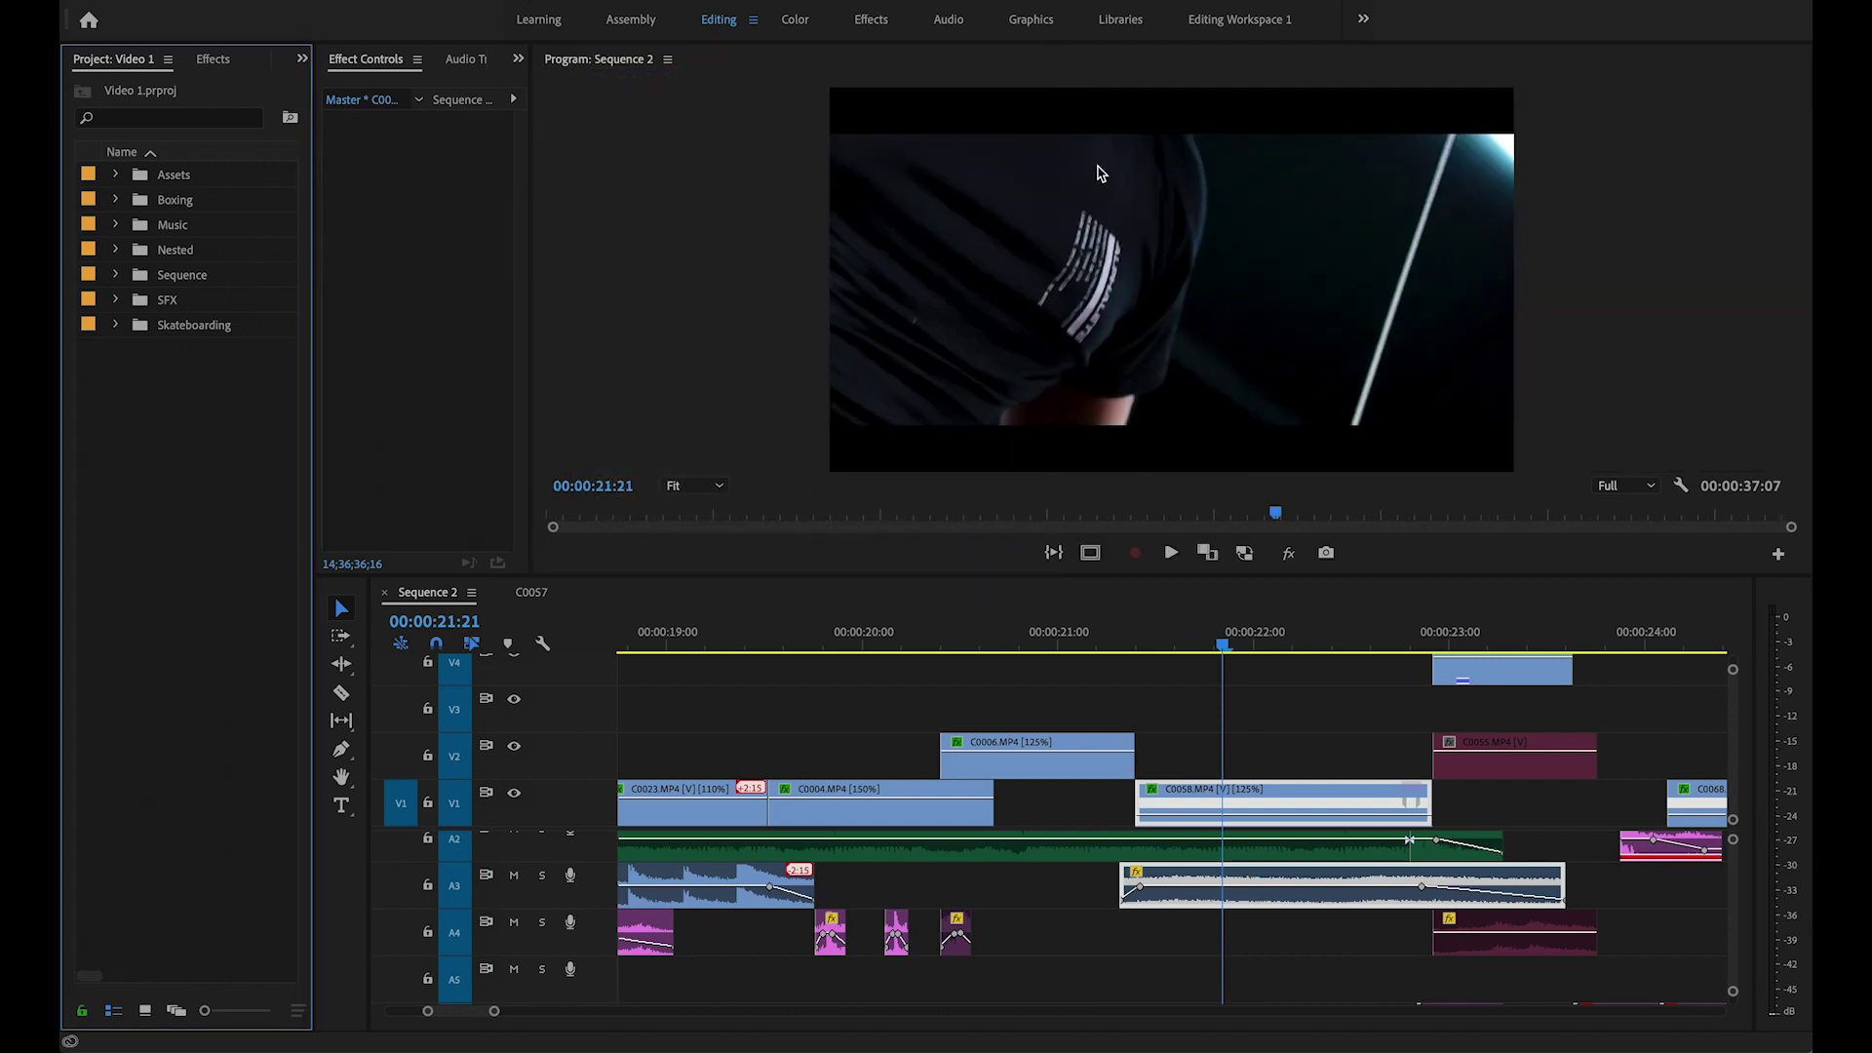
drag(530, 151, 1059, 184)
click(1153, 700)
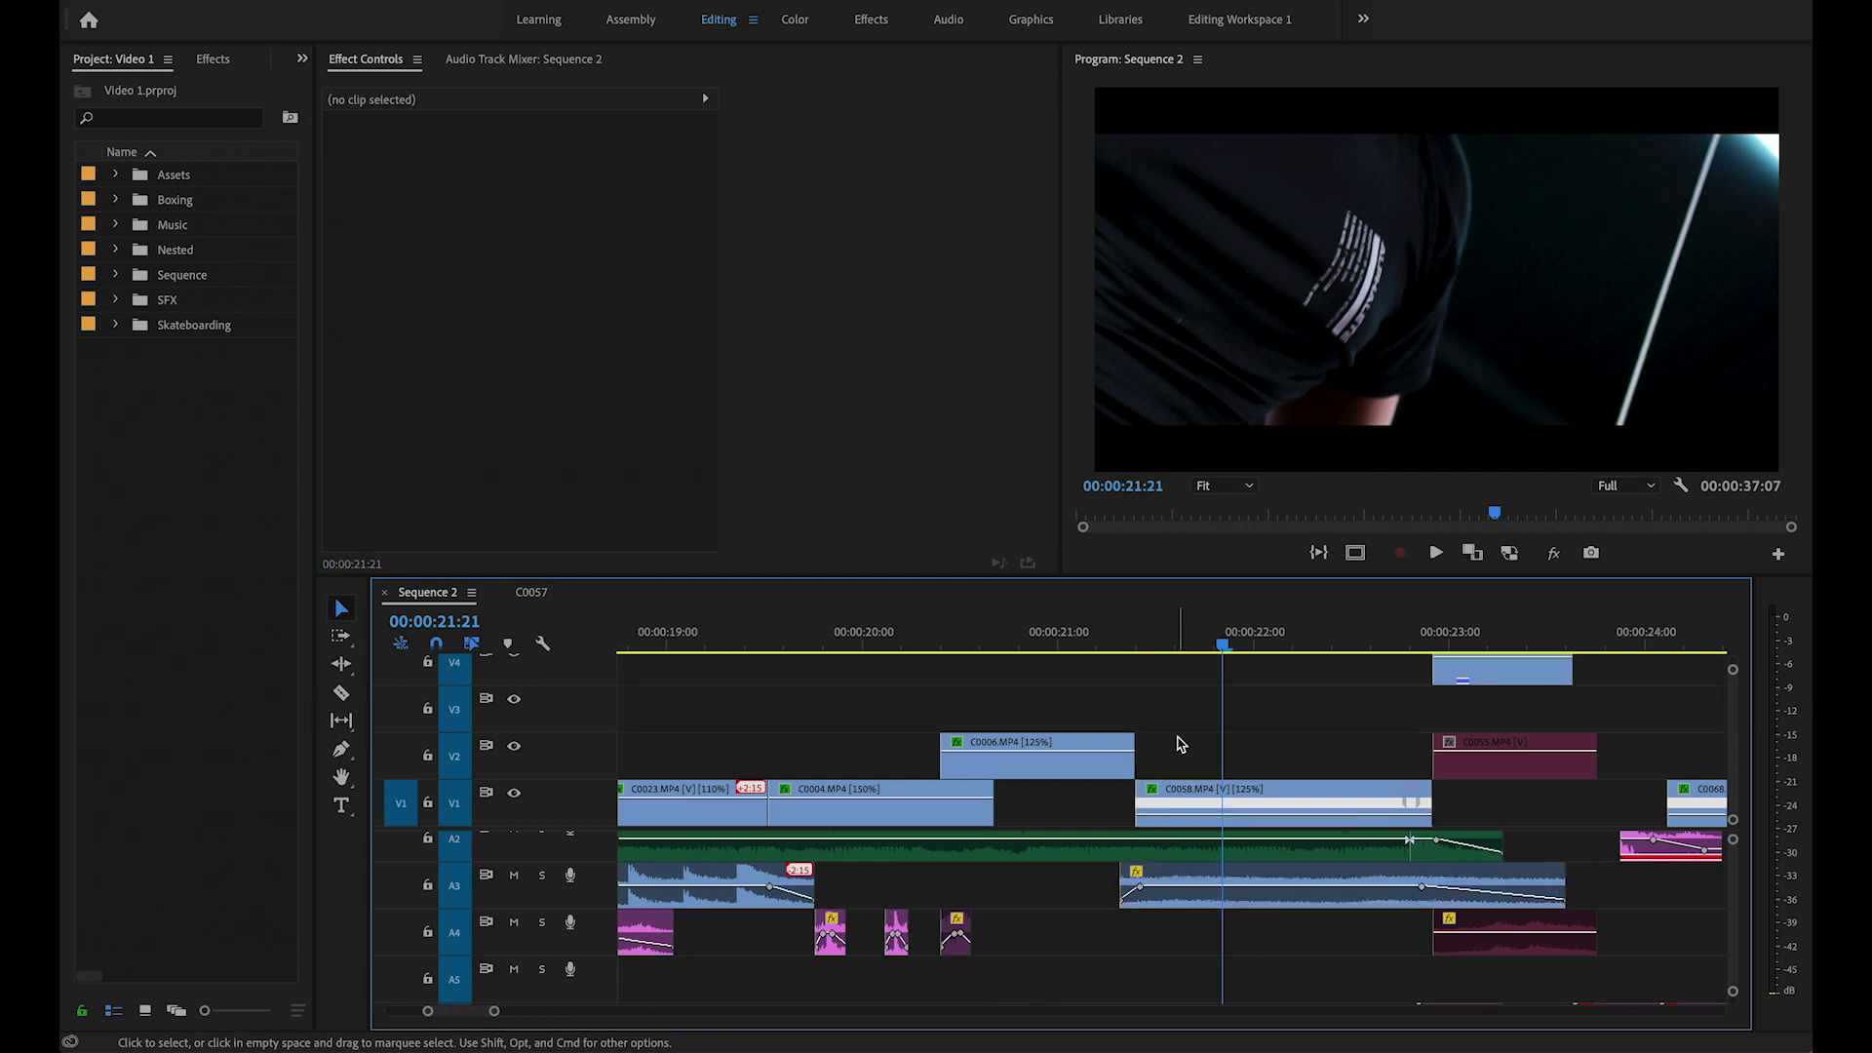
key(ctrl+s)
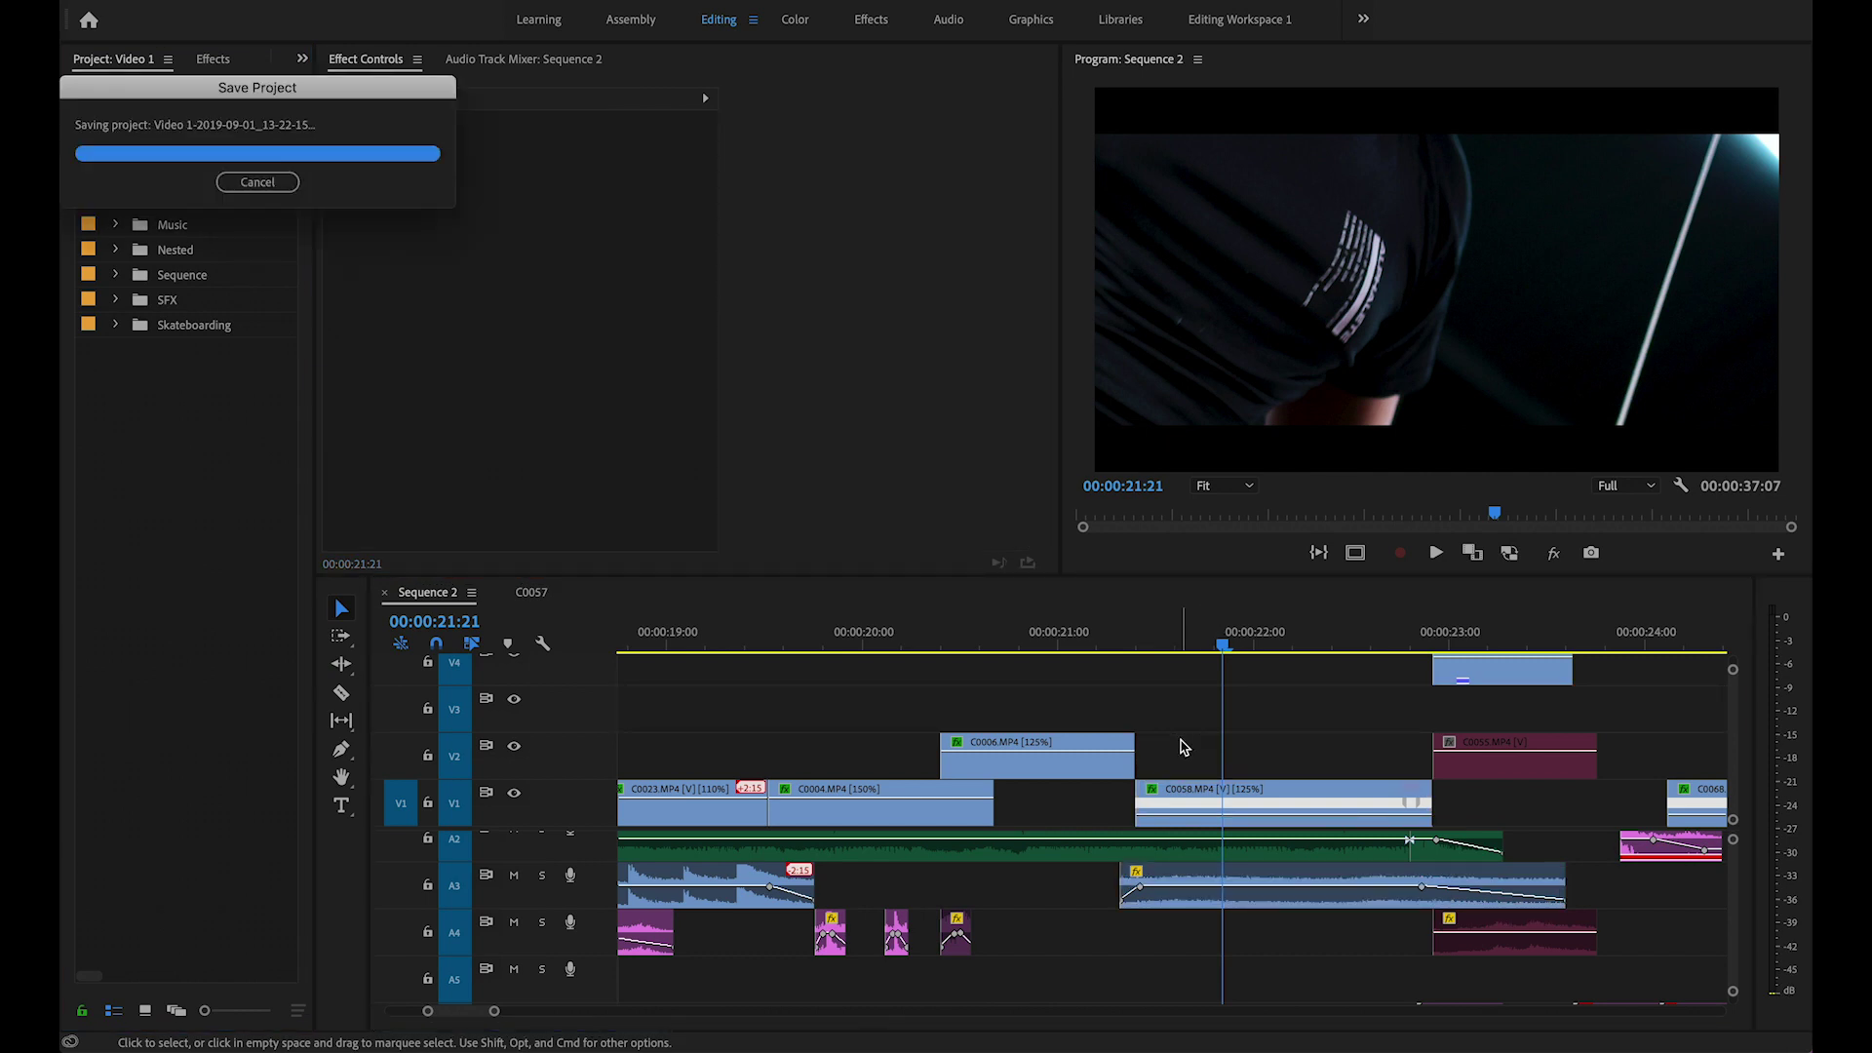
Scrub the end of C0058.MP4 up to 00:00:22:24, examining the A3 audio that continues under the next shot.
drag(1119, 634, 1275, 635)
click(1165, 890)
drag(1209, 942, 1359, 892)
click(1277, 927)
click(1290, 897)
click(1348, 927)
click(1349, 928)
scroll(1304, 863, right, 4)
scroll(1021, 804, left, 2)
drag(1091, 636, 1258, 639)
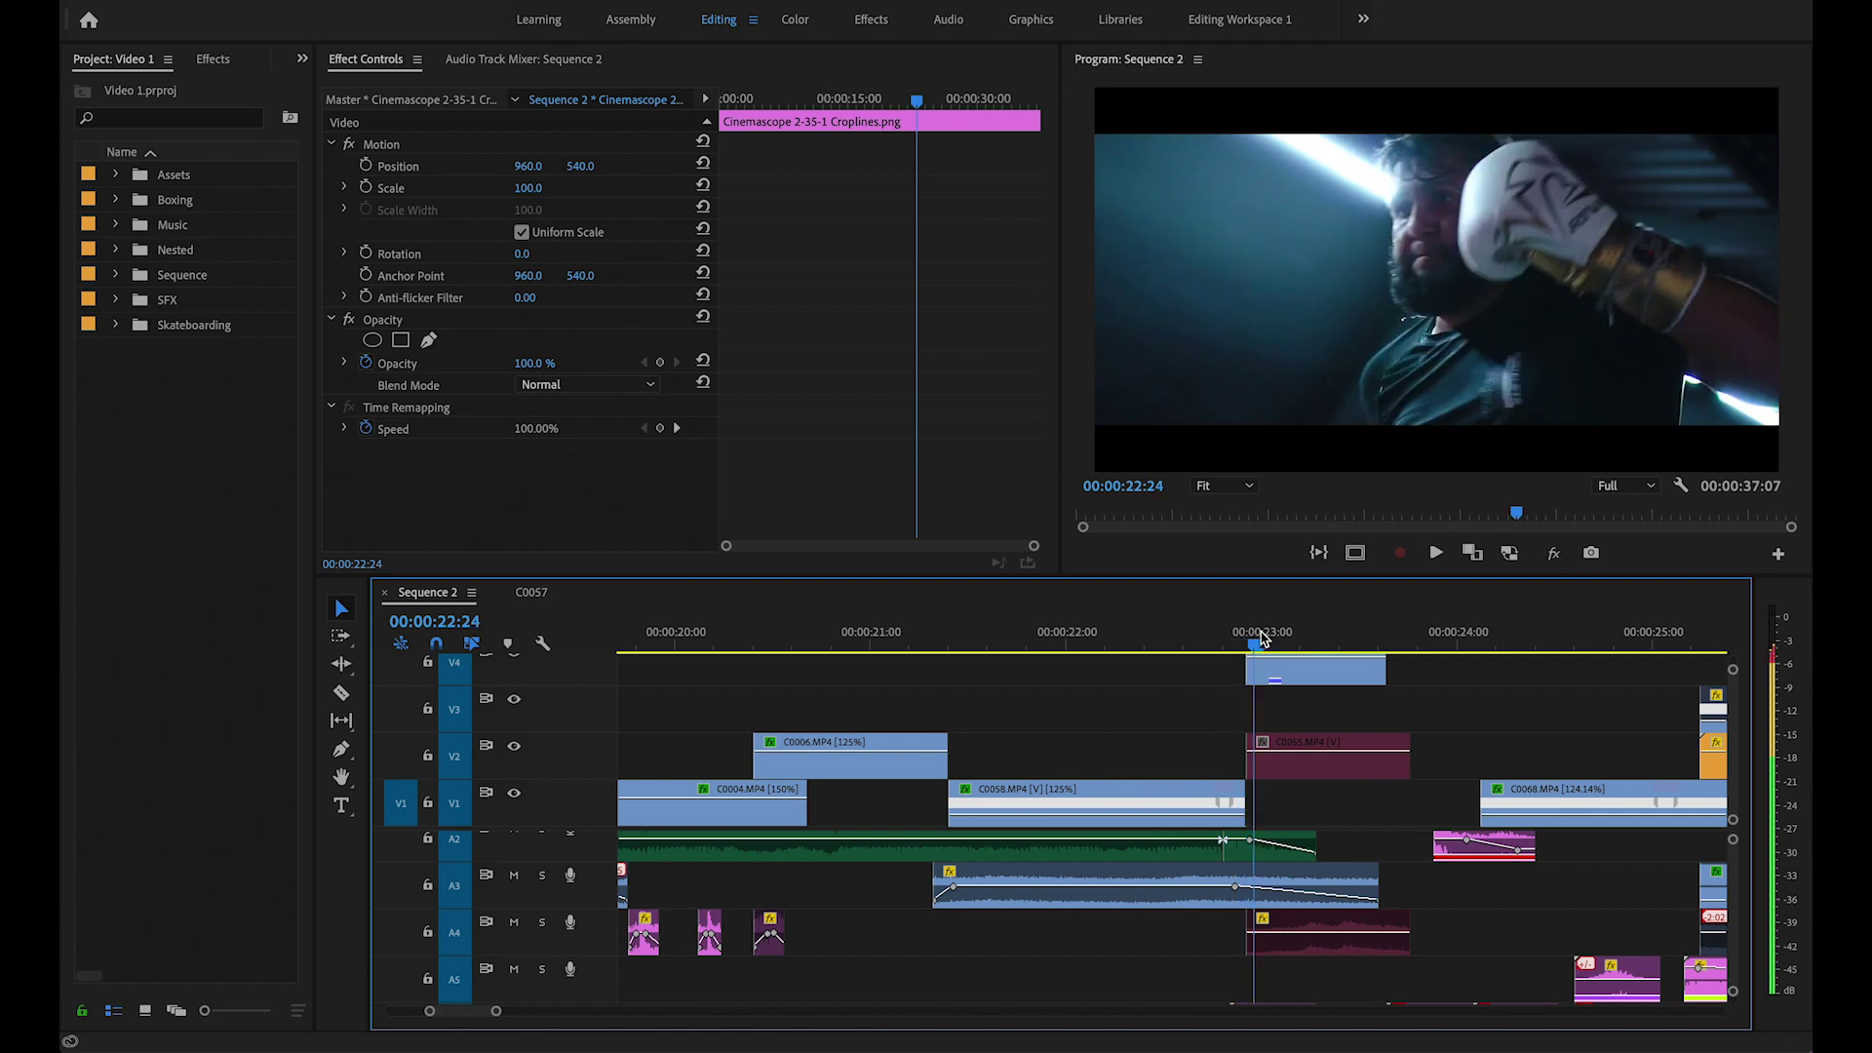
Scrub C0040.MP4 from 00:00:23:00 to 00:00:23:04 against the sound effects on the lower audio tracks.
scroll(1219, 724, right, 2)
mouse_move(1143, 639)
mouse_down()
mouse_move(1179, 641)
mouse_move(1138, 649)
mouse_up()
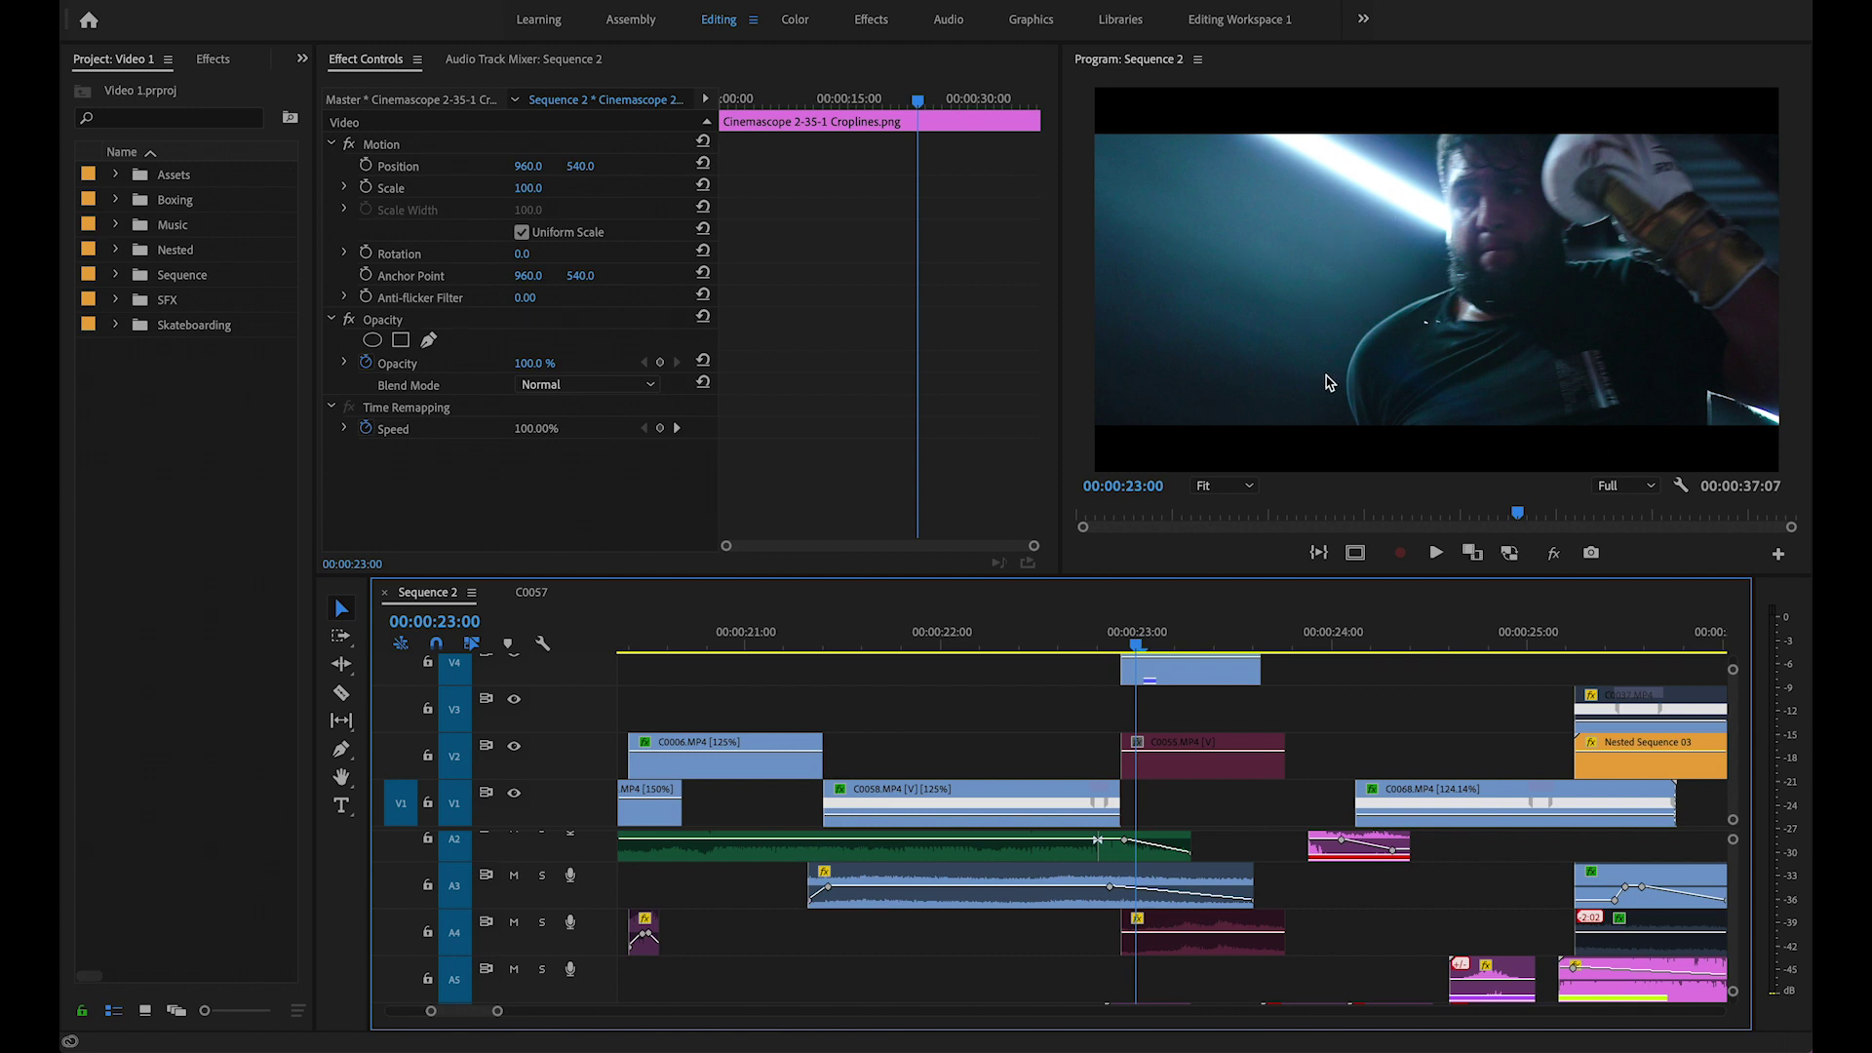
mouse_move(1139, 641)
mouse_down()
mouse_move(1200, 656)
mouse_move(1170, 651)
mouse_up()
scroll(1177, 666, up, 1)
click(1192, 641)
scroll(1217, 852, down, 3)
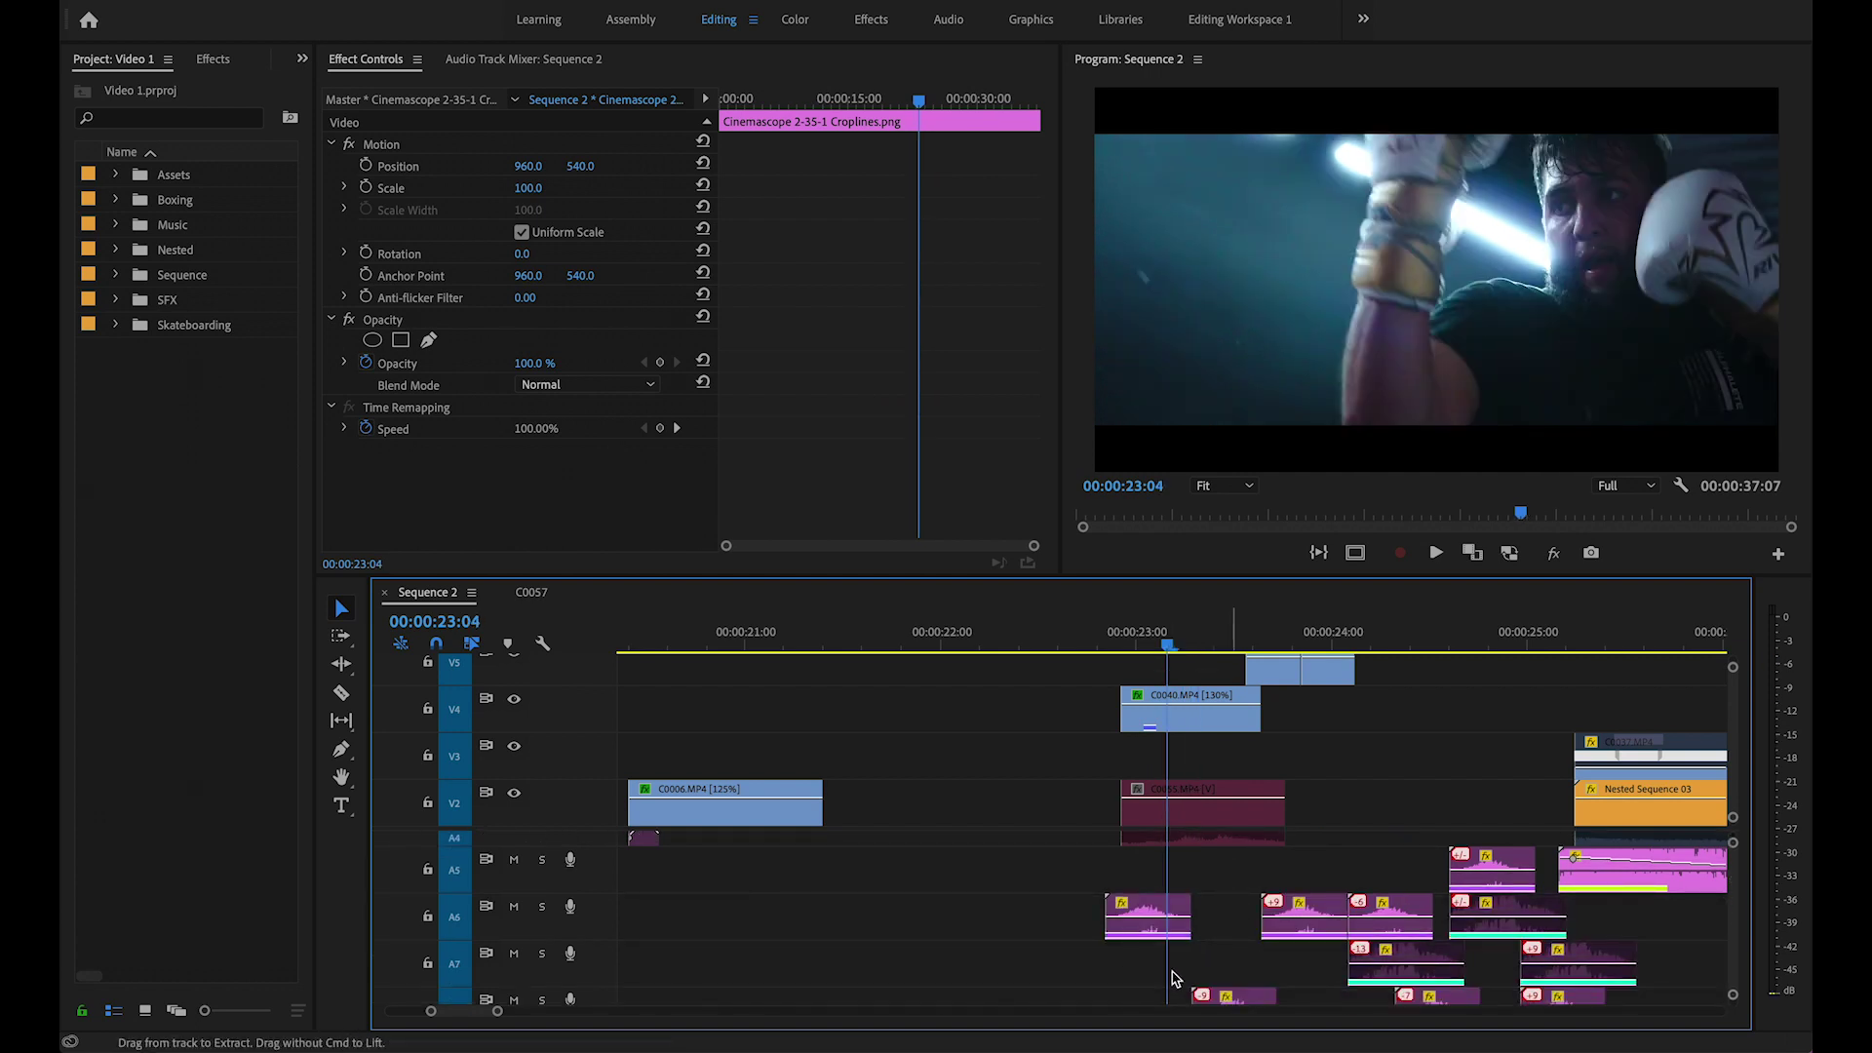
Inspect the A6 sound effect Fire Torch Movement Fast Pass By 01.wav under C0040.MP4 in the Source Monitor, and close that monitor.
click(1165, 878)
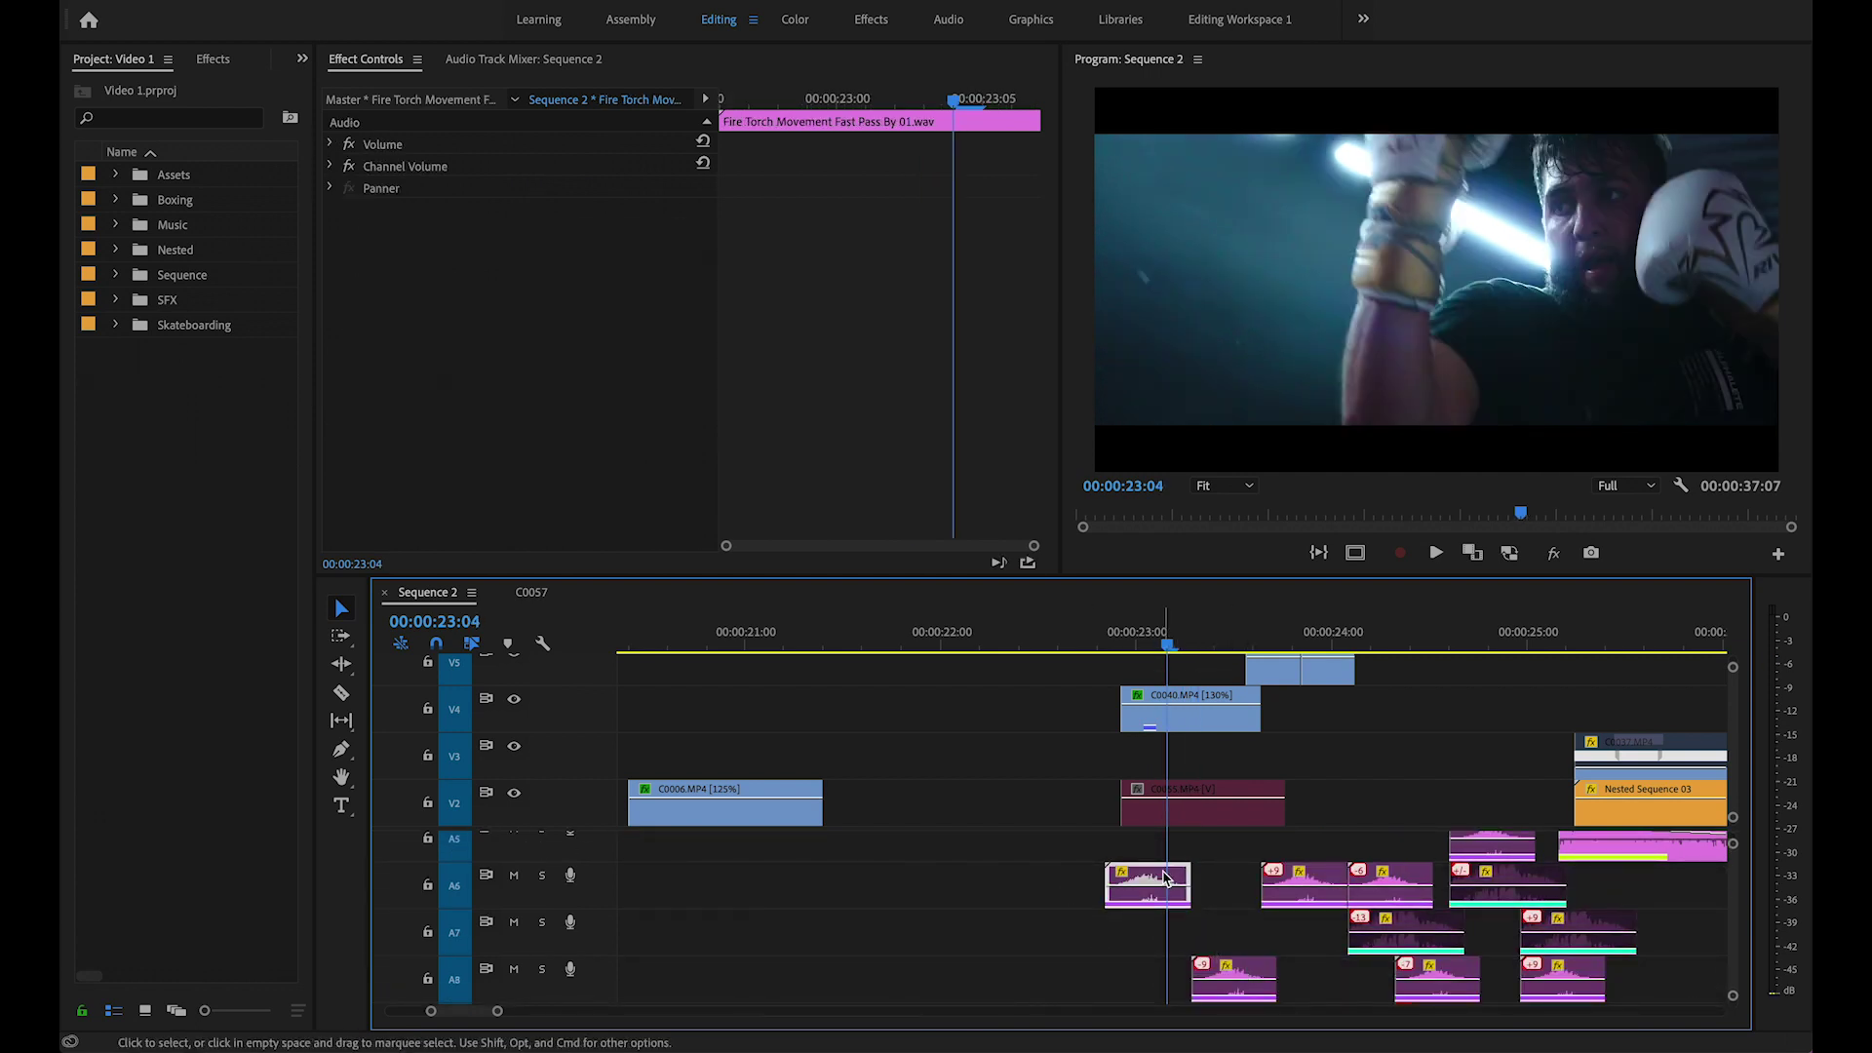
double_click(1165, 878)
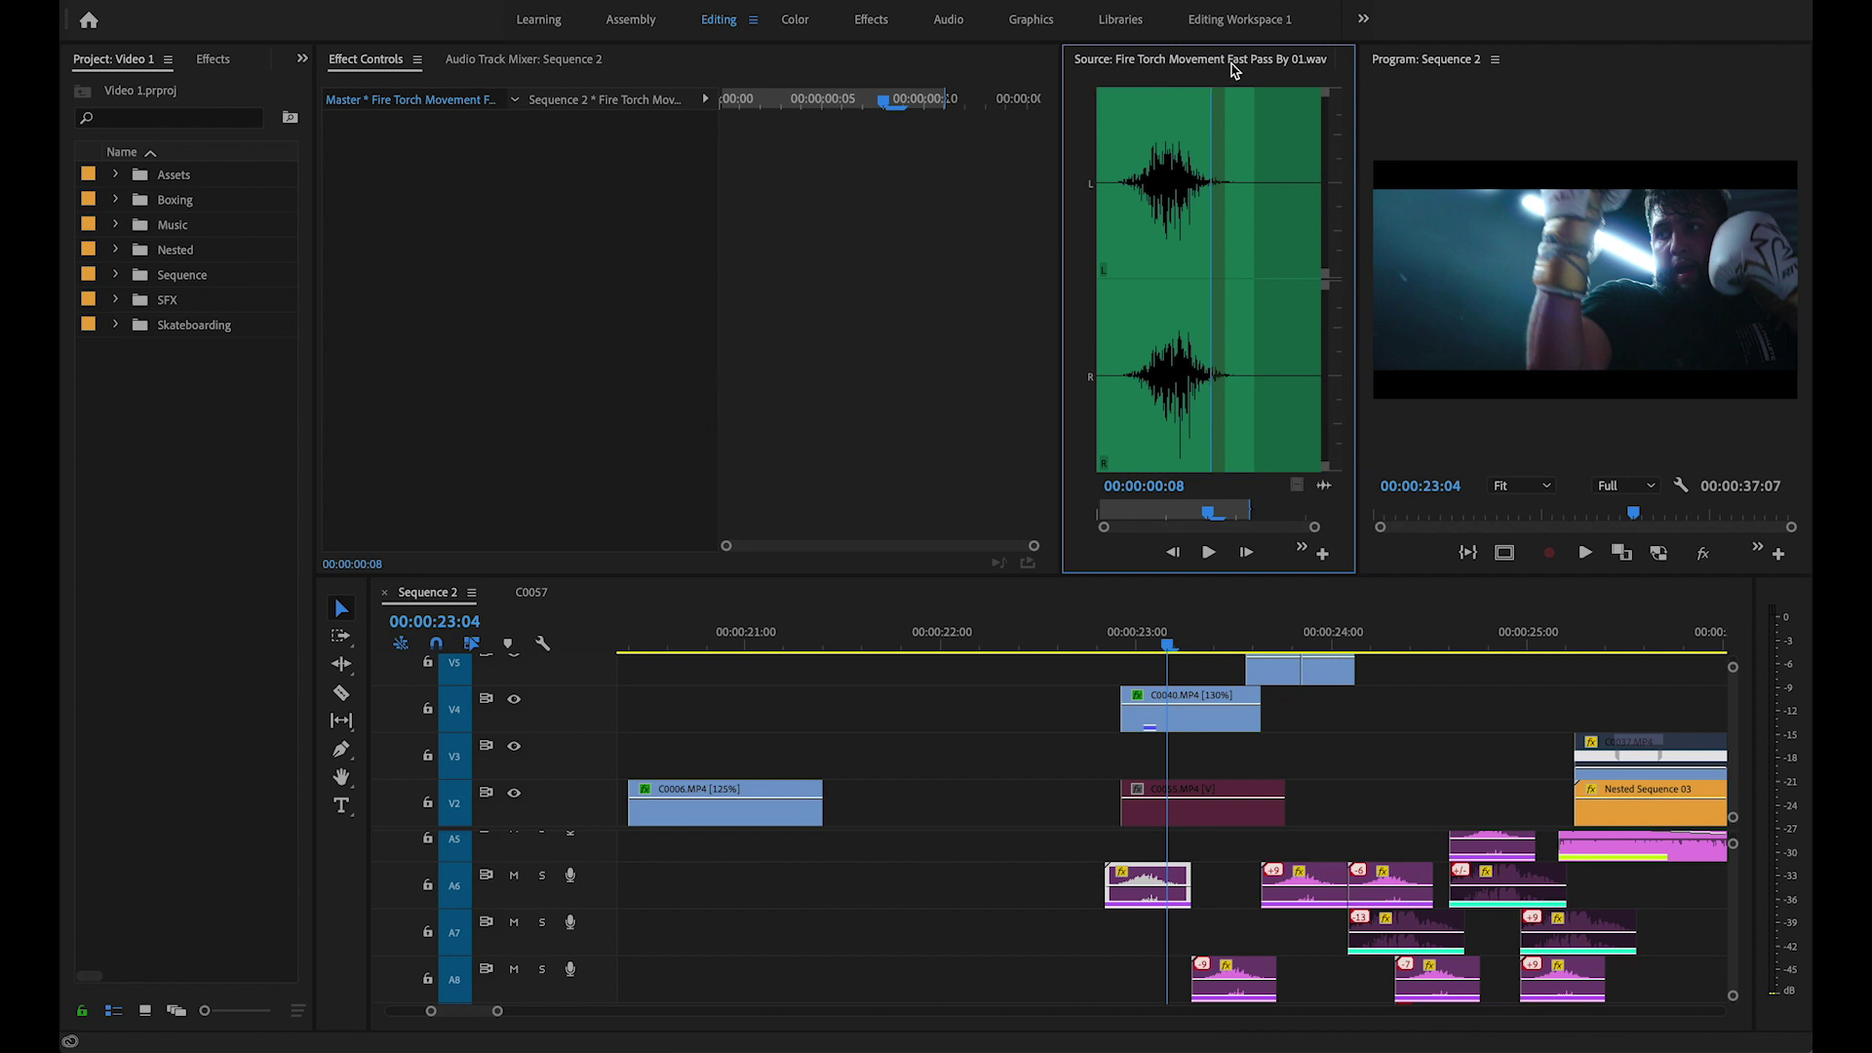
click(1141, 61)
click(1160, 71)
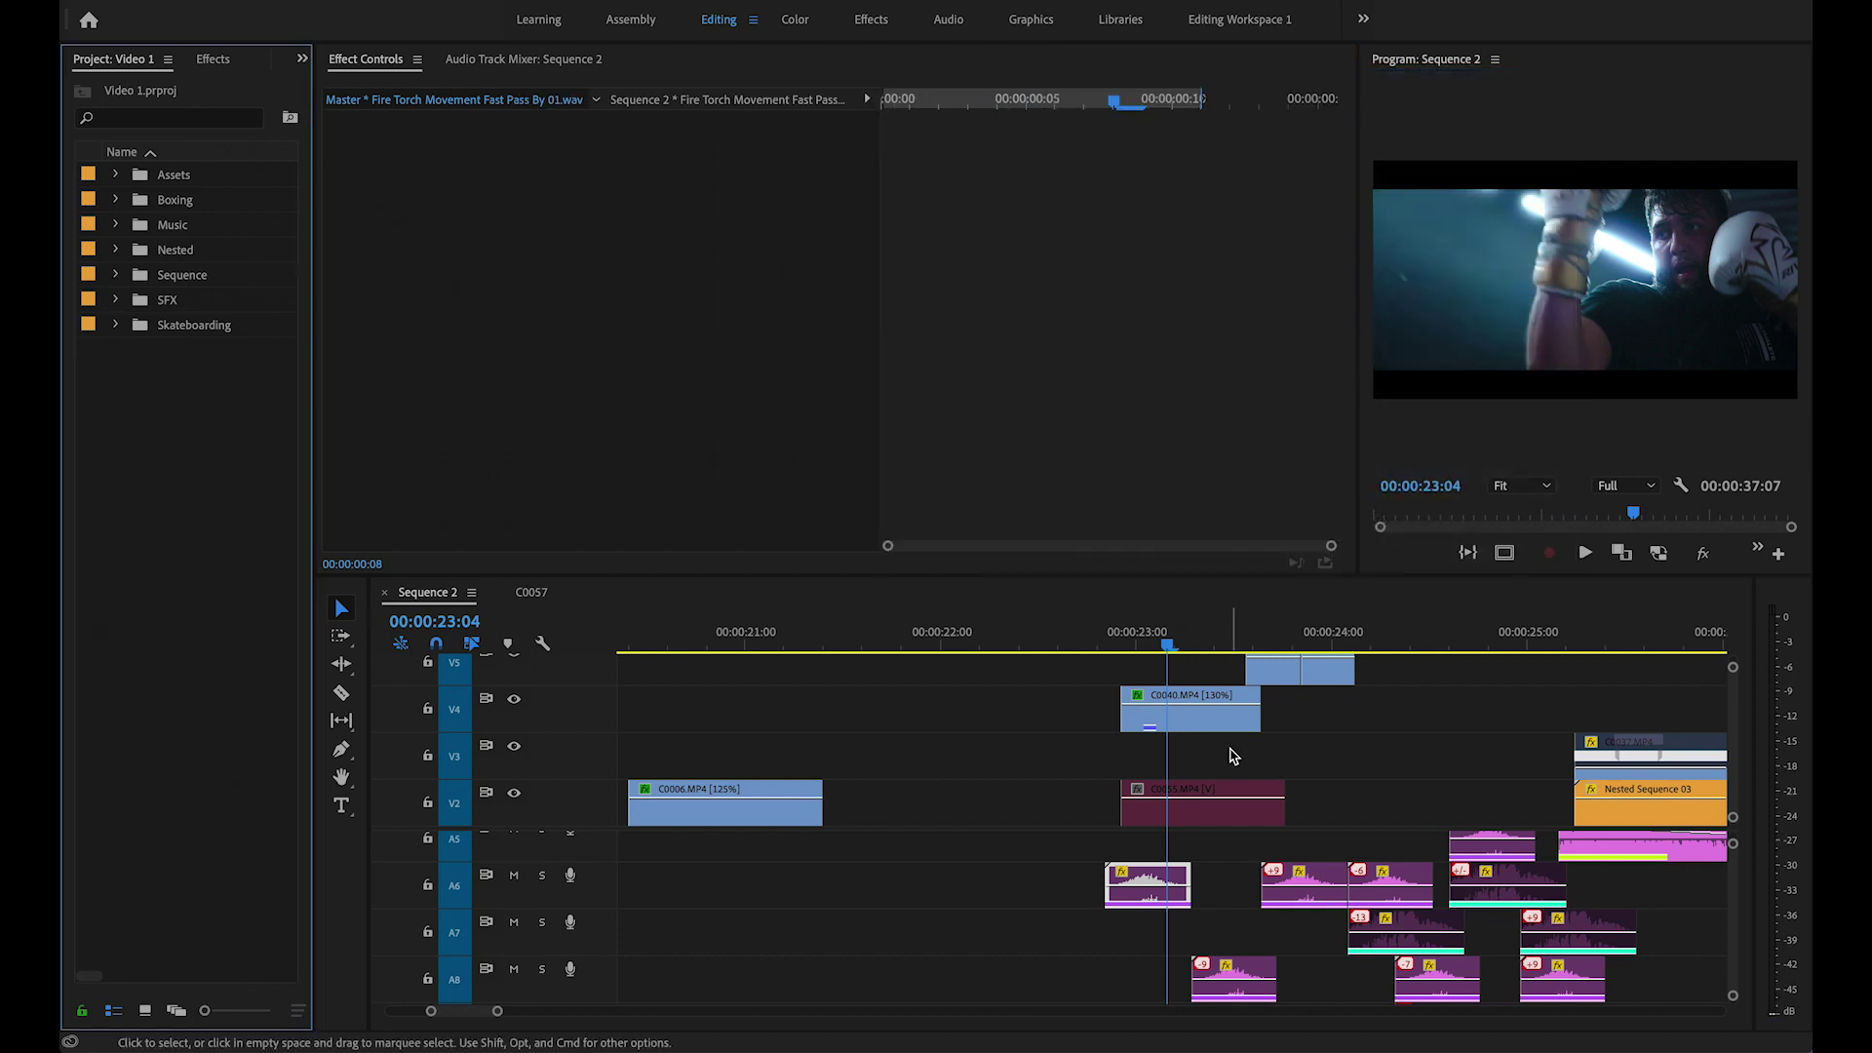
Enlarge the Program Monitor and scrub ahead through the punches to 00:00:23:17.
scroll(1185, 871, down, 2)
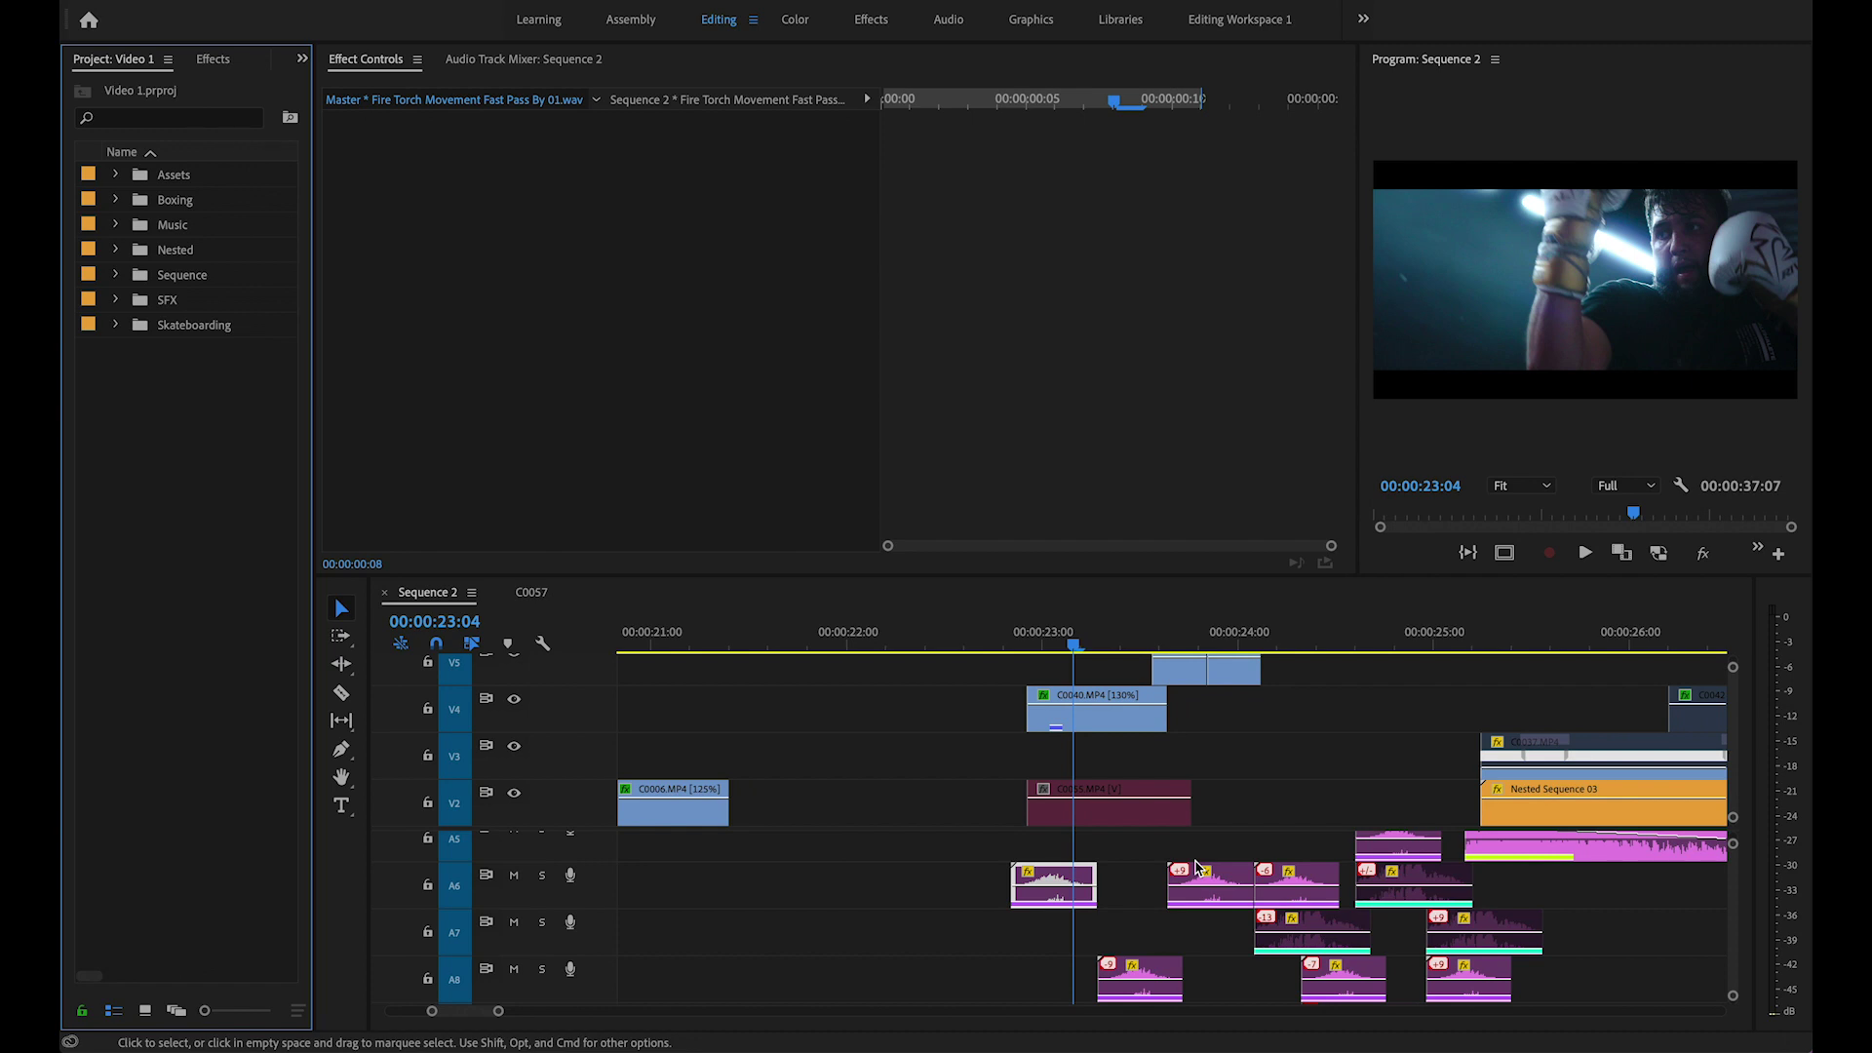
drag(1040, 637, 1175, 639)
drag(1358, 280, 1079, 288)
scroll(864, 640, down, 10)
mouse_move(864, 640)
mouse_down()
mouse_move(839, 639)
mouse_move(865, 643)
mouse_up()
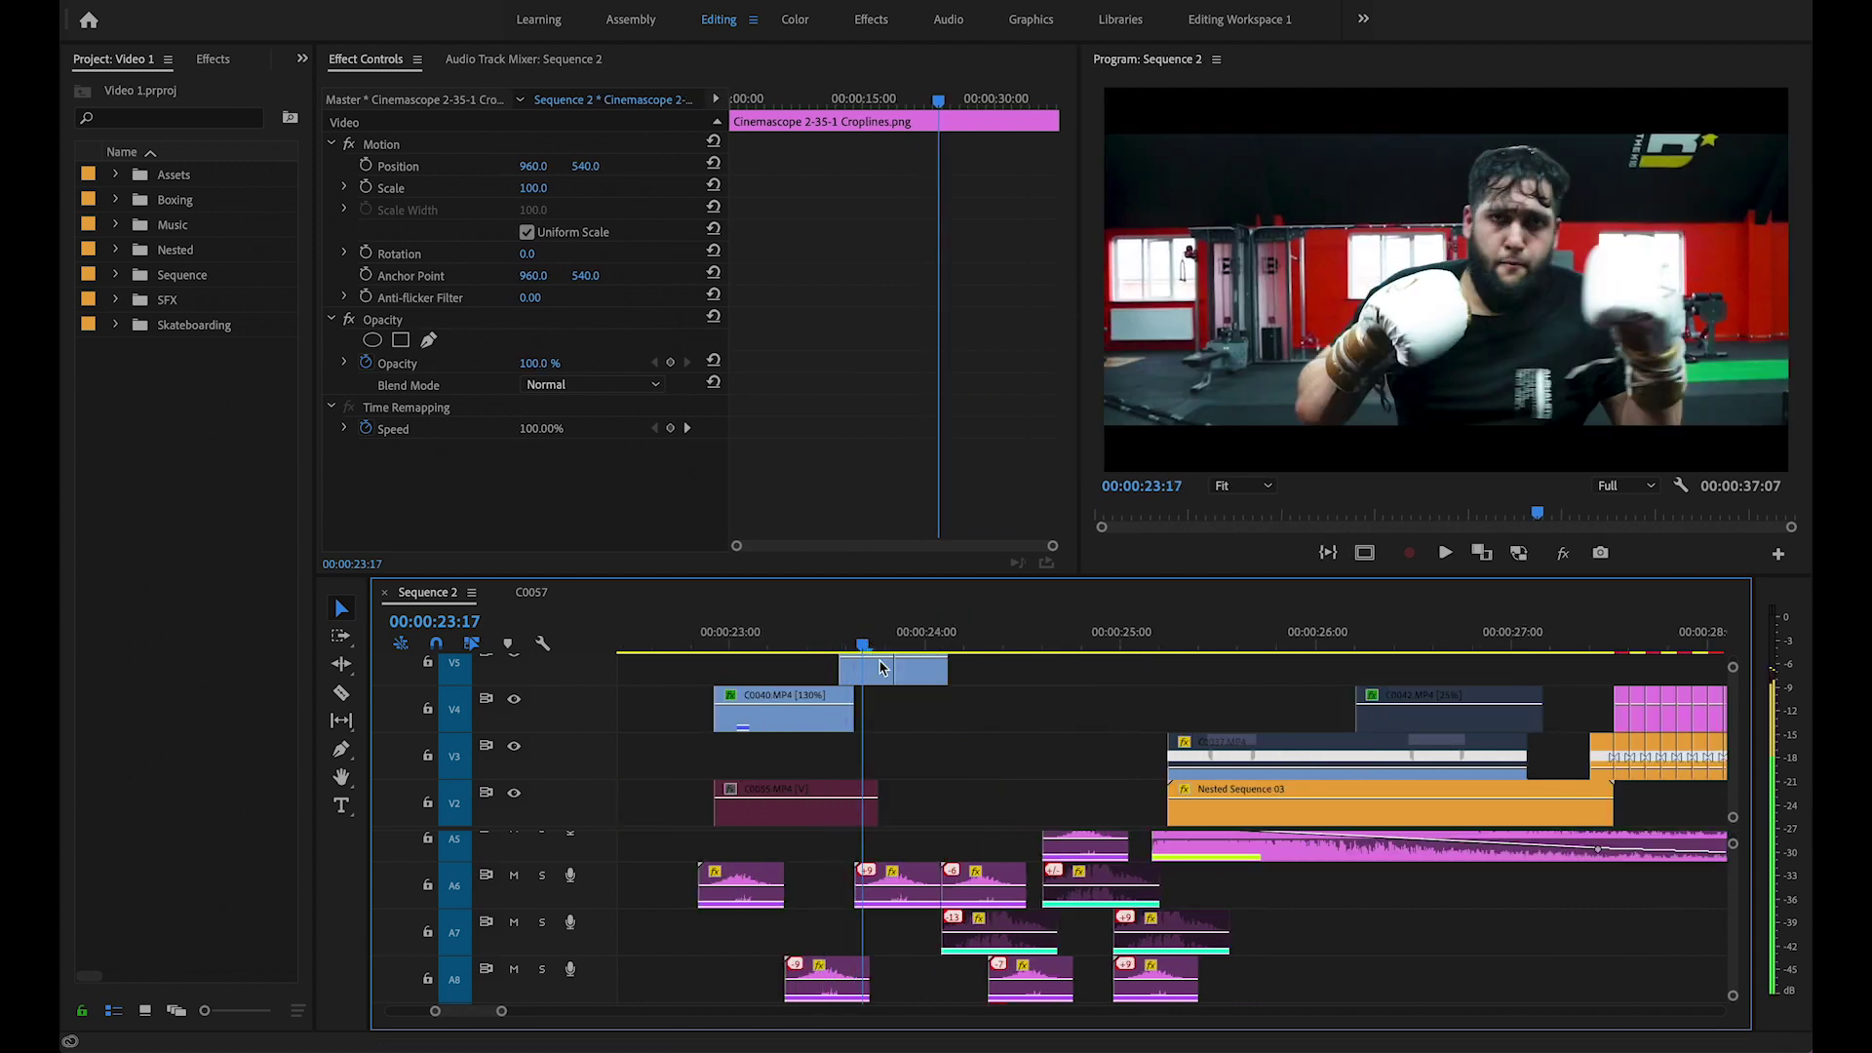
Deselect the V4 gap and scrub between 00:00:23:15 and 00:00:23:21 to examine the punch toward the camera and its cut.
click(915, 743)
click(913, 717)
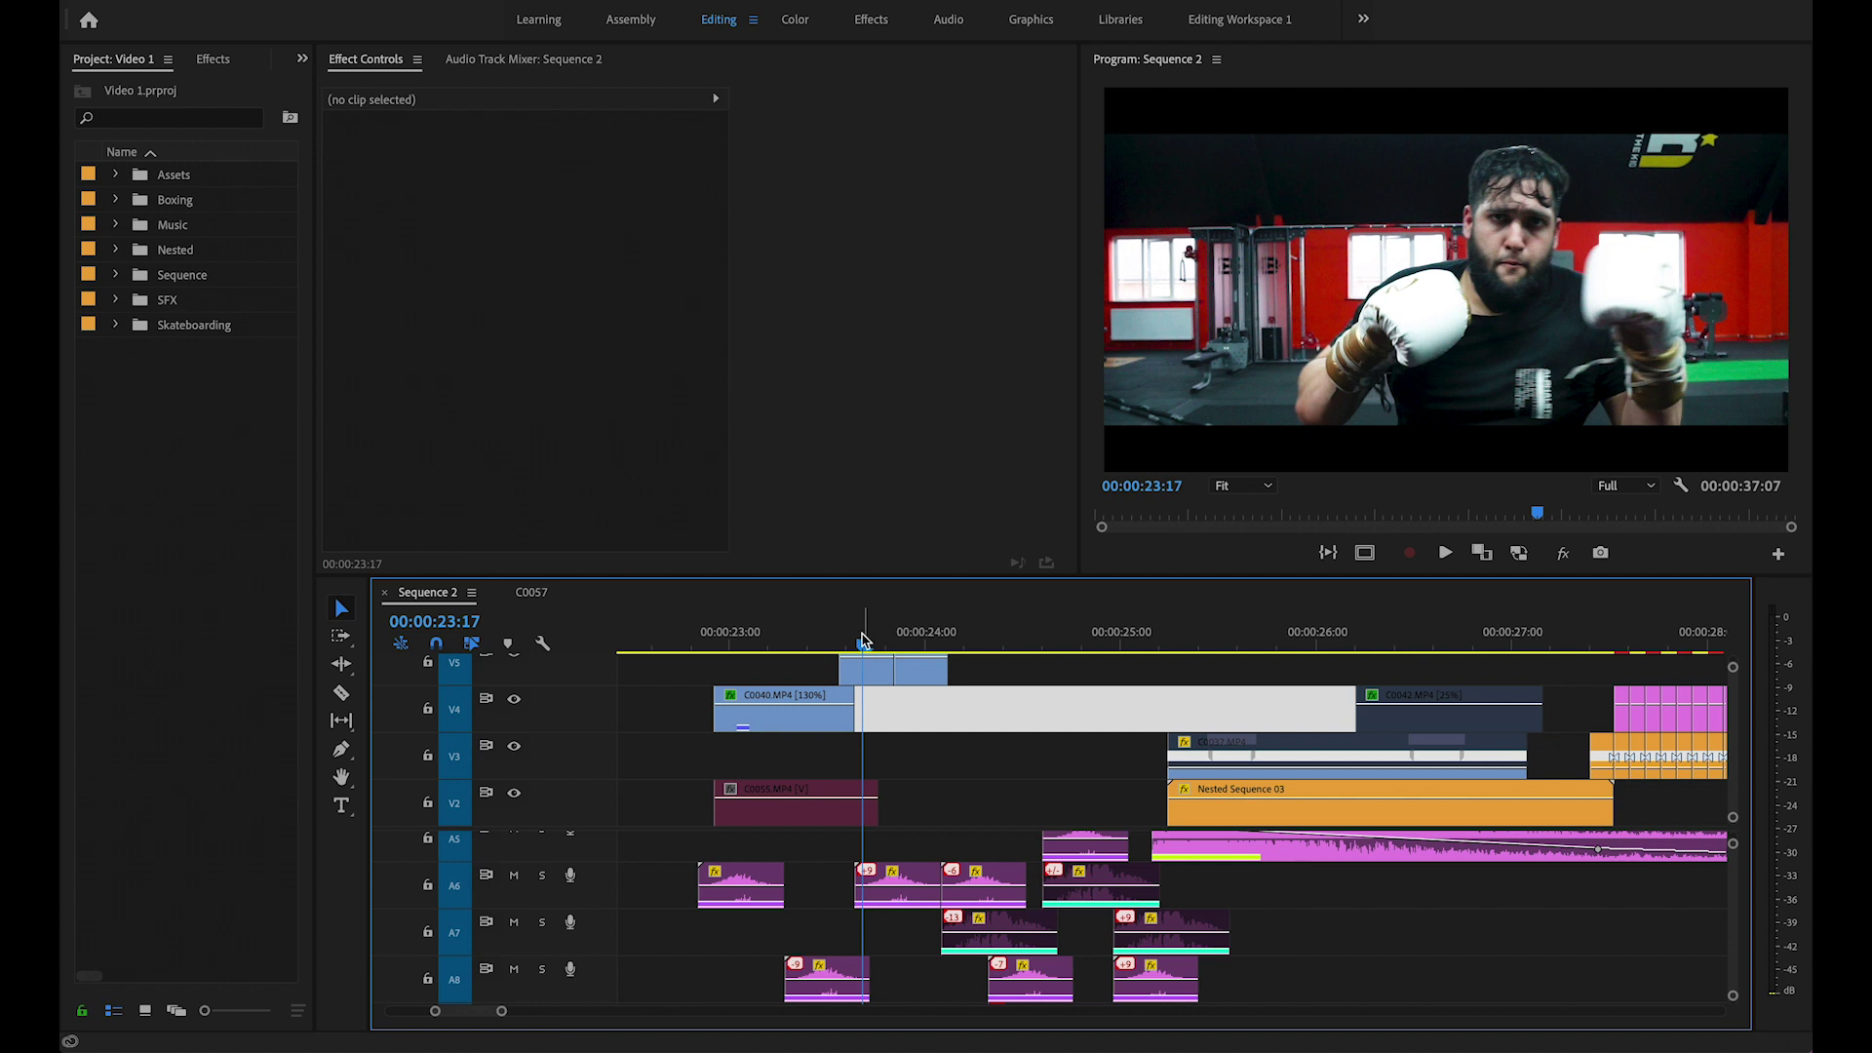
click(896, 700)
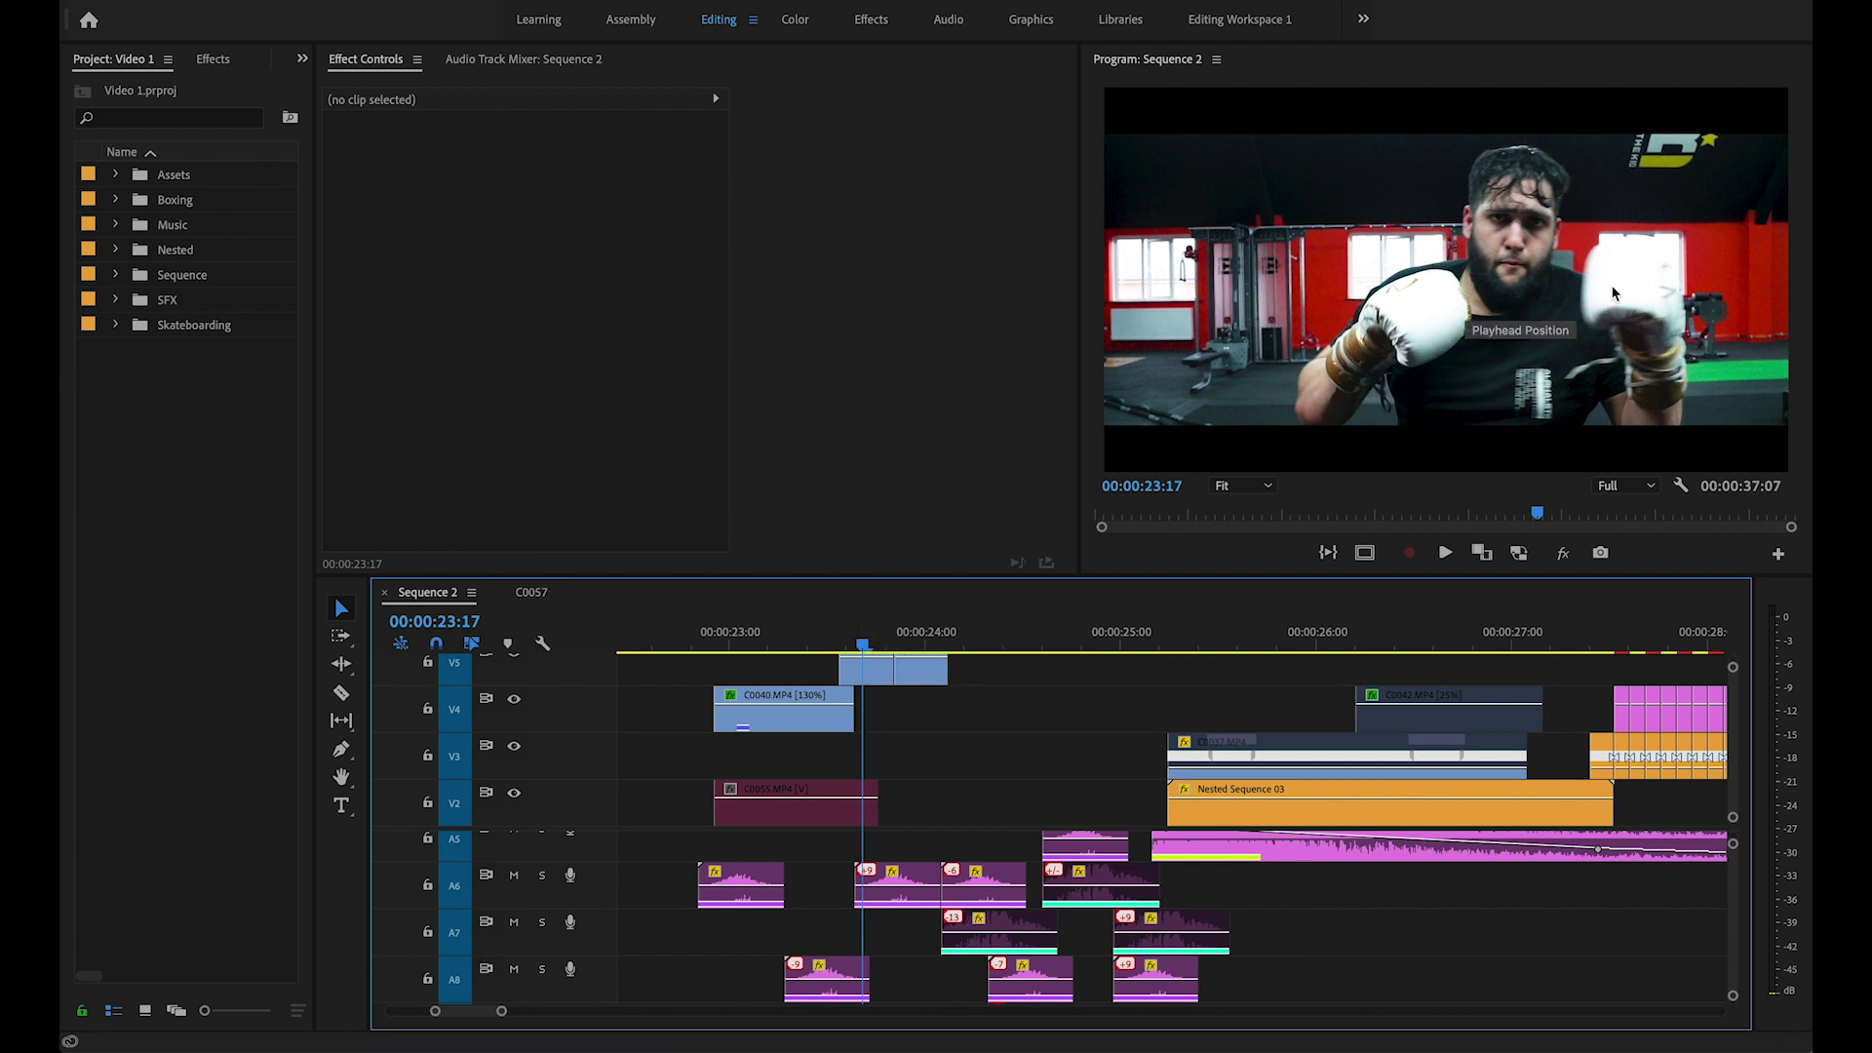
drag(867, 647, 849, 650)
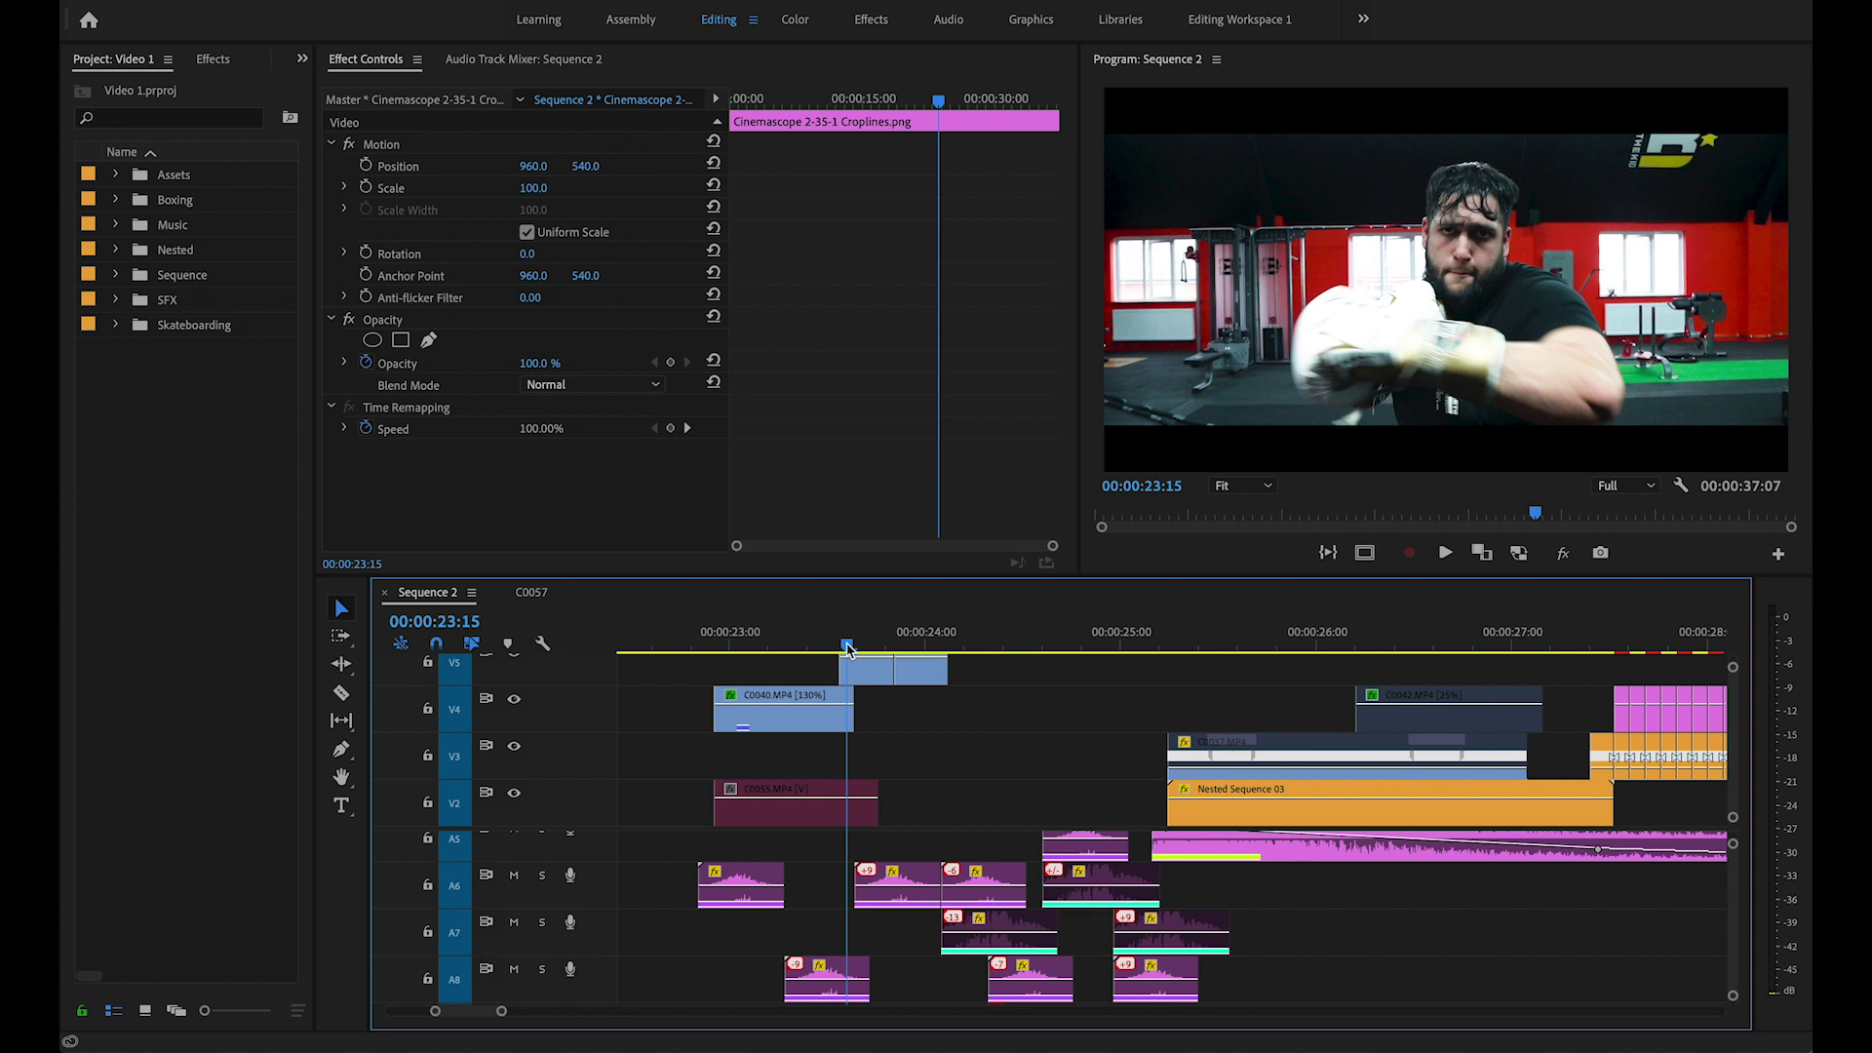
drag(850, 643, 888, 645)
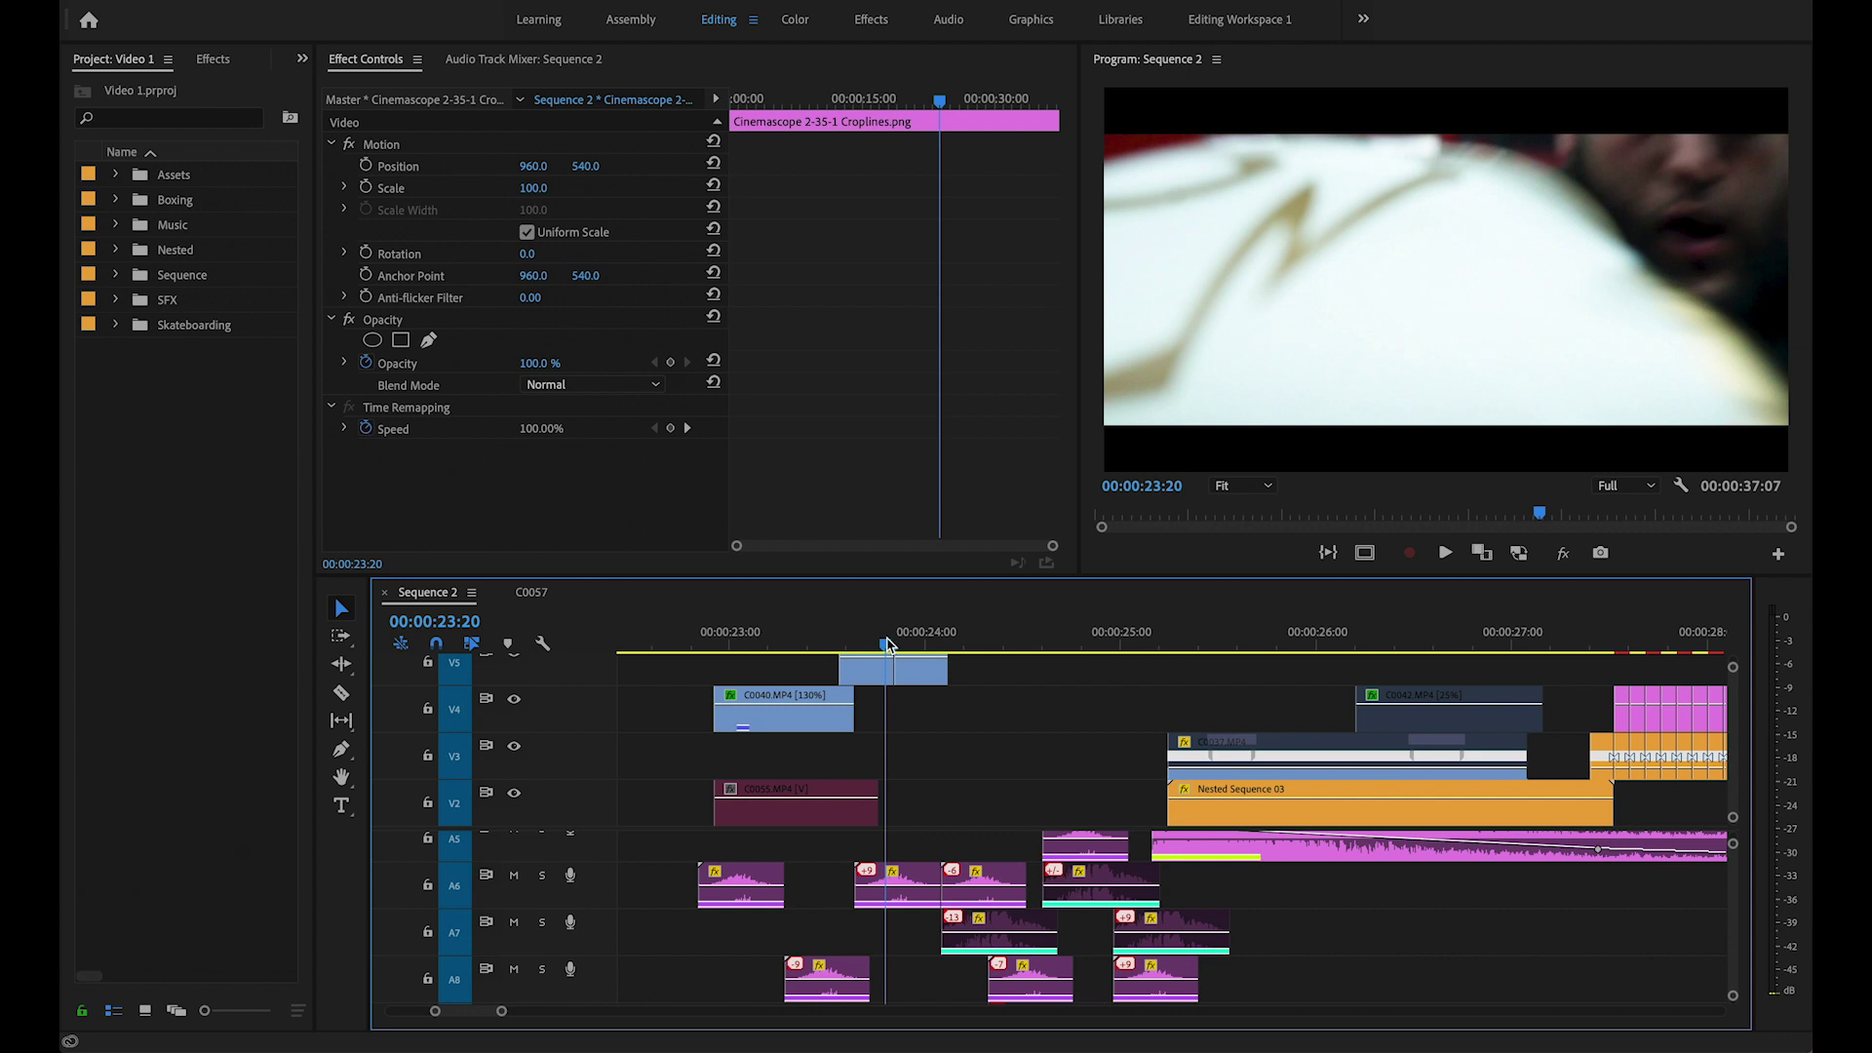
drag(892, 644, 887, 645)
drag(888, 646, 894, 643)
Open the second V5 clip C0079.MP4 in an enlarged Source Monitor, scrub and play its footage, and close the monitor.
double_click(922, 671)
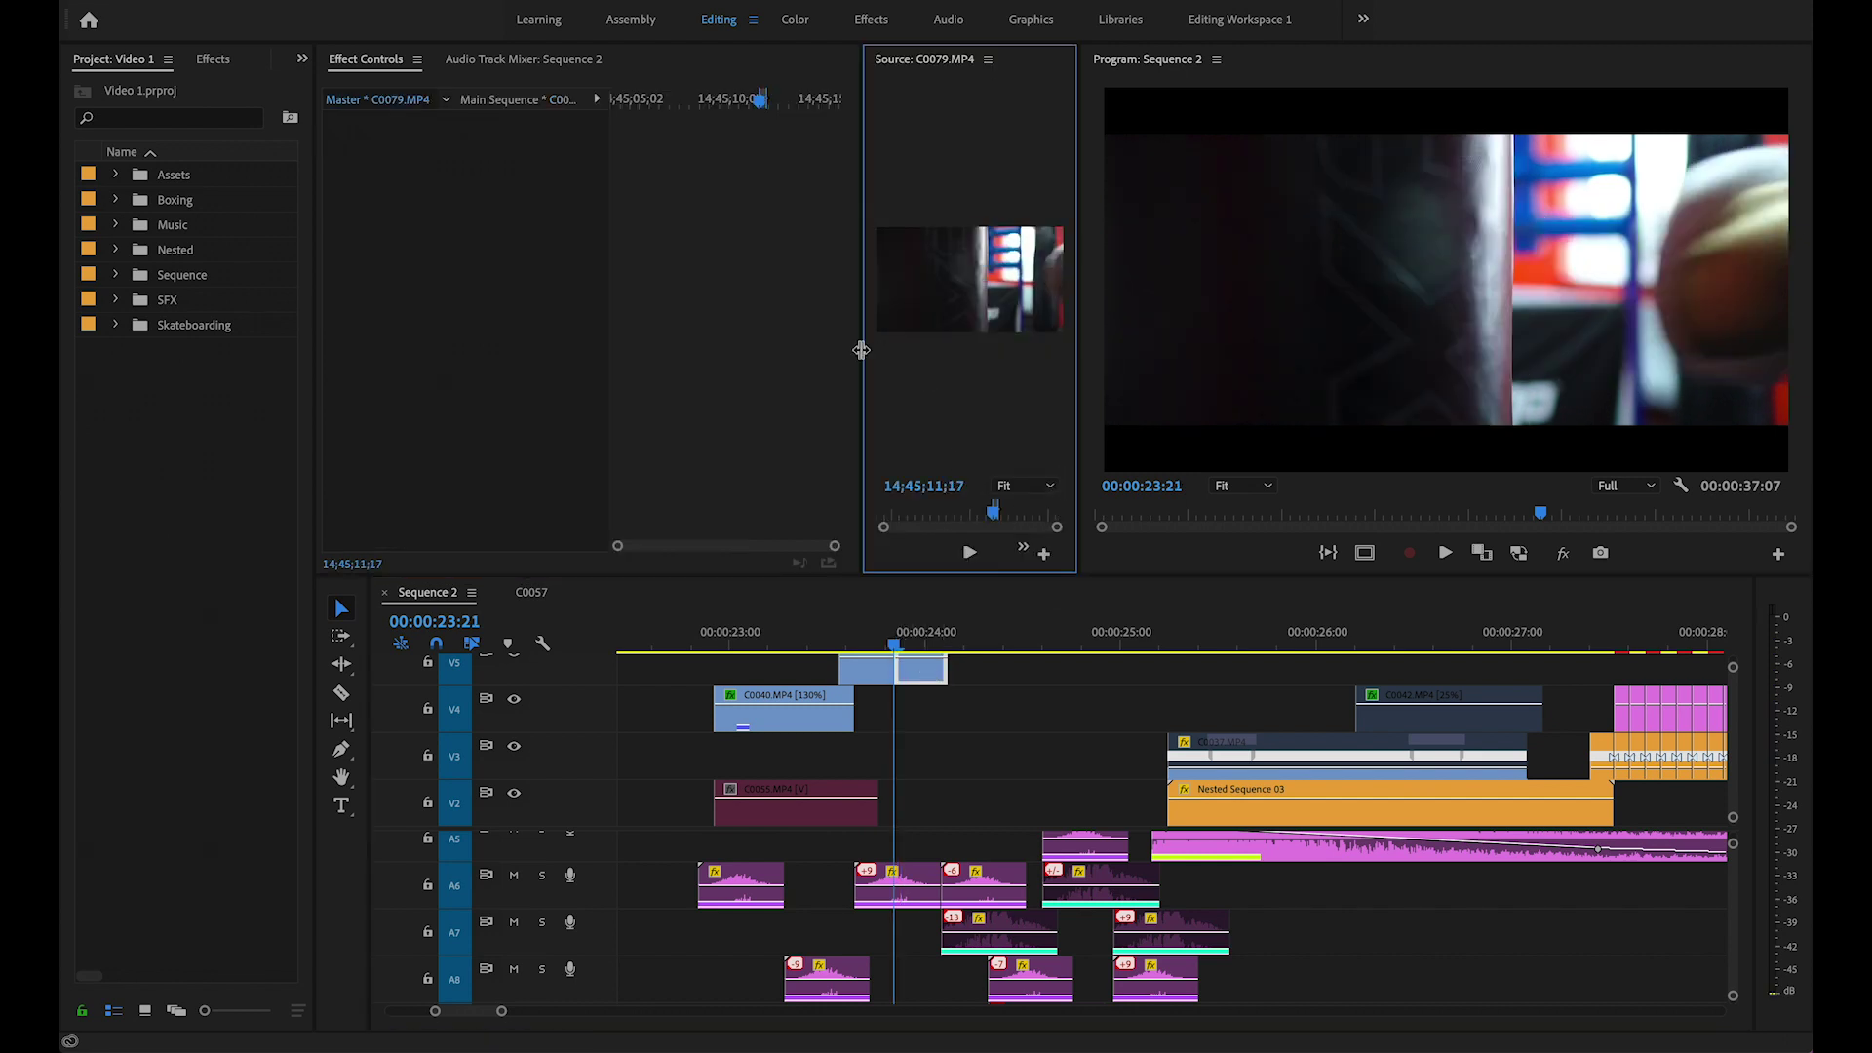
drag(861, 349, 614, 349)
click(895, 523)
drag(892, 518, 886, 519)
key(space)
key(space)
click(907, 513)
click(676, 66)
click(712, 72)
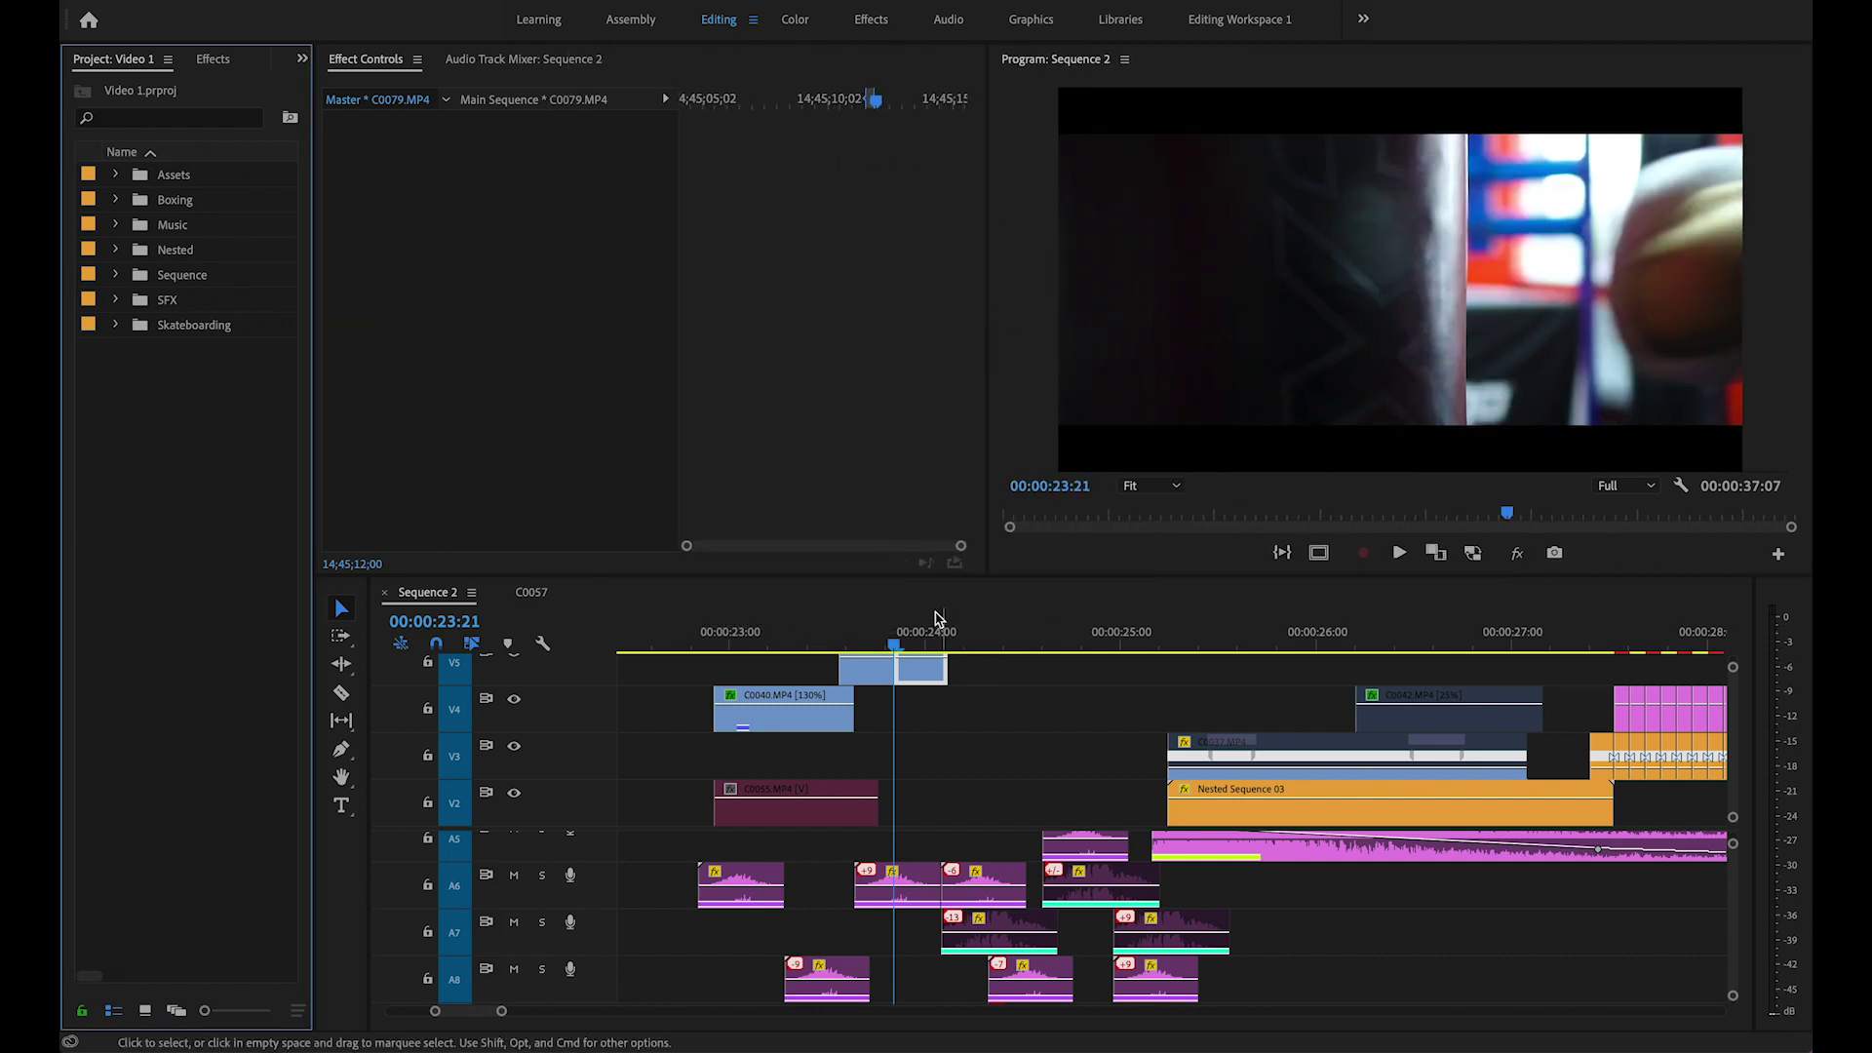
Inspect the Fire Torch Movement sound effect on A6 at 00:00:23:21 in the Source Monitor, and close that monitor.
scroll(983, 758, down, 1)
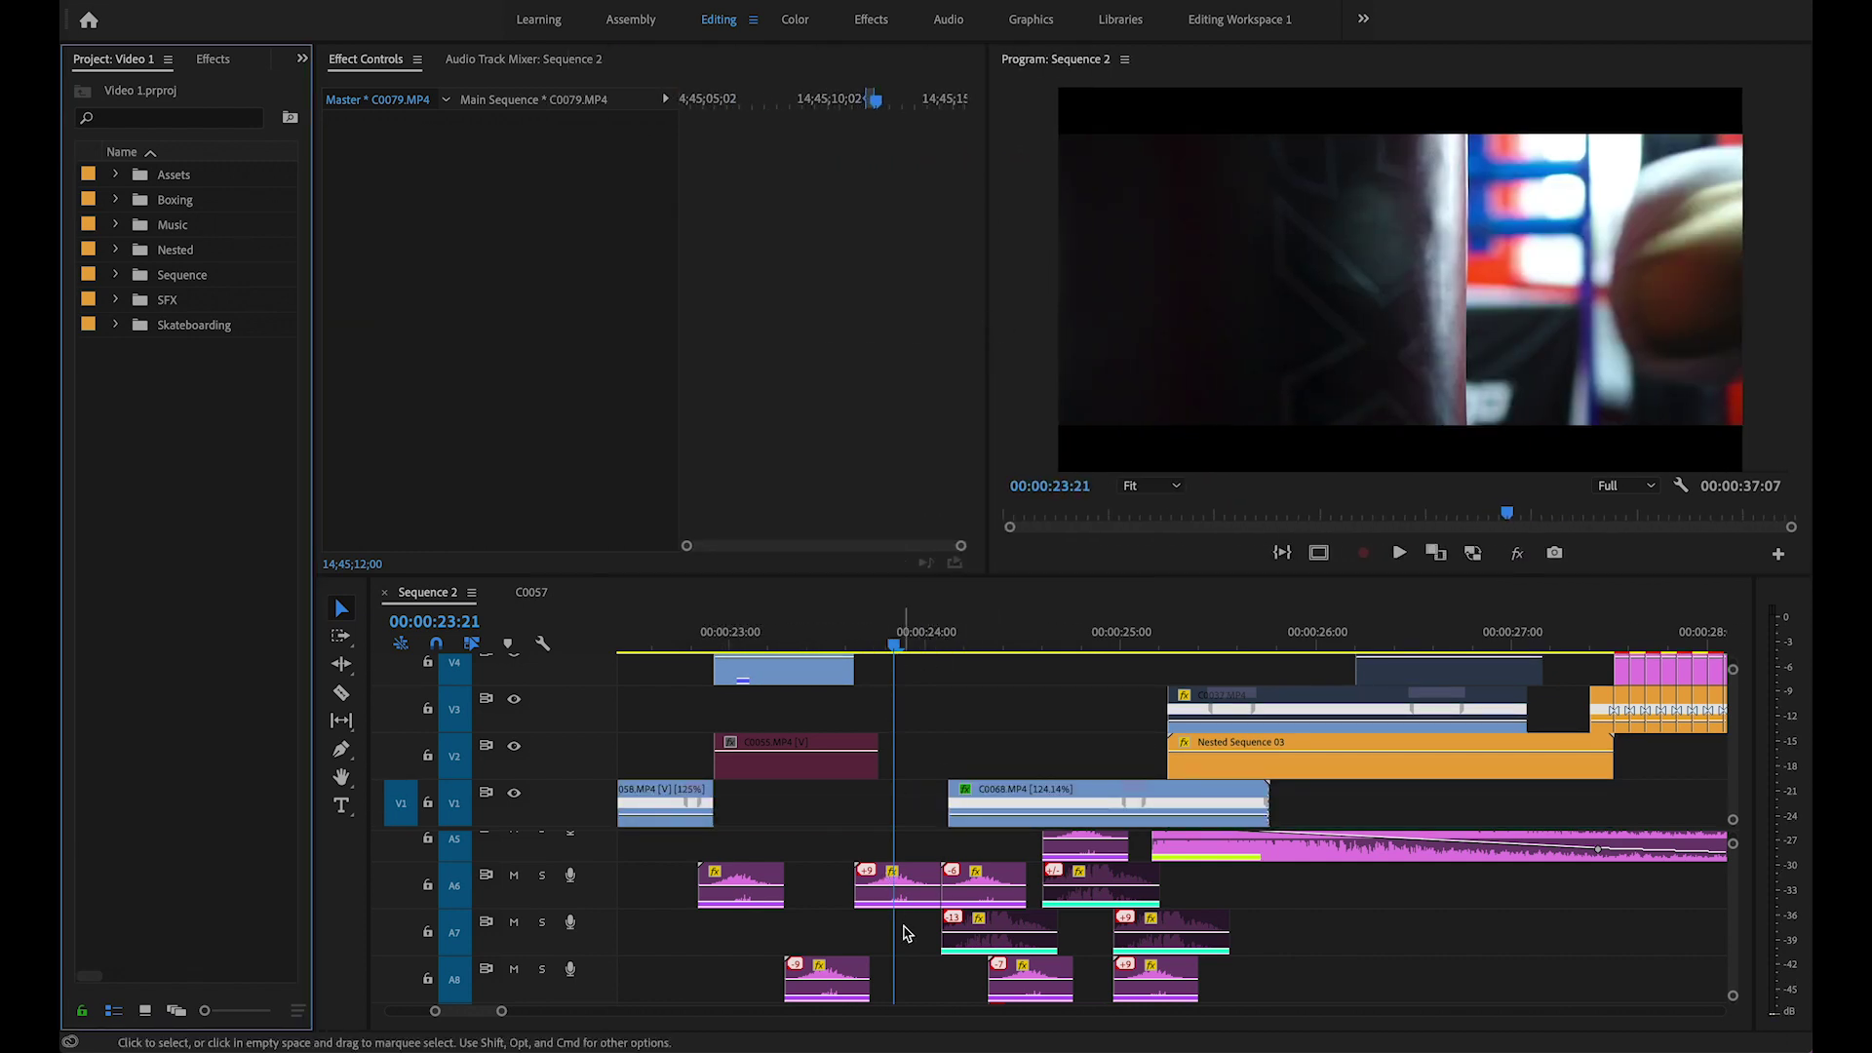
click(907, 934)
click(921, 892)
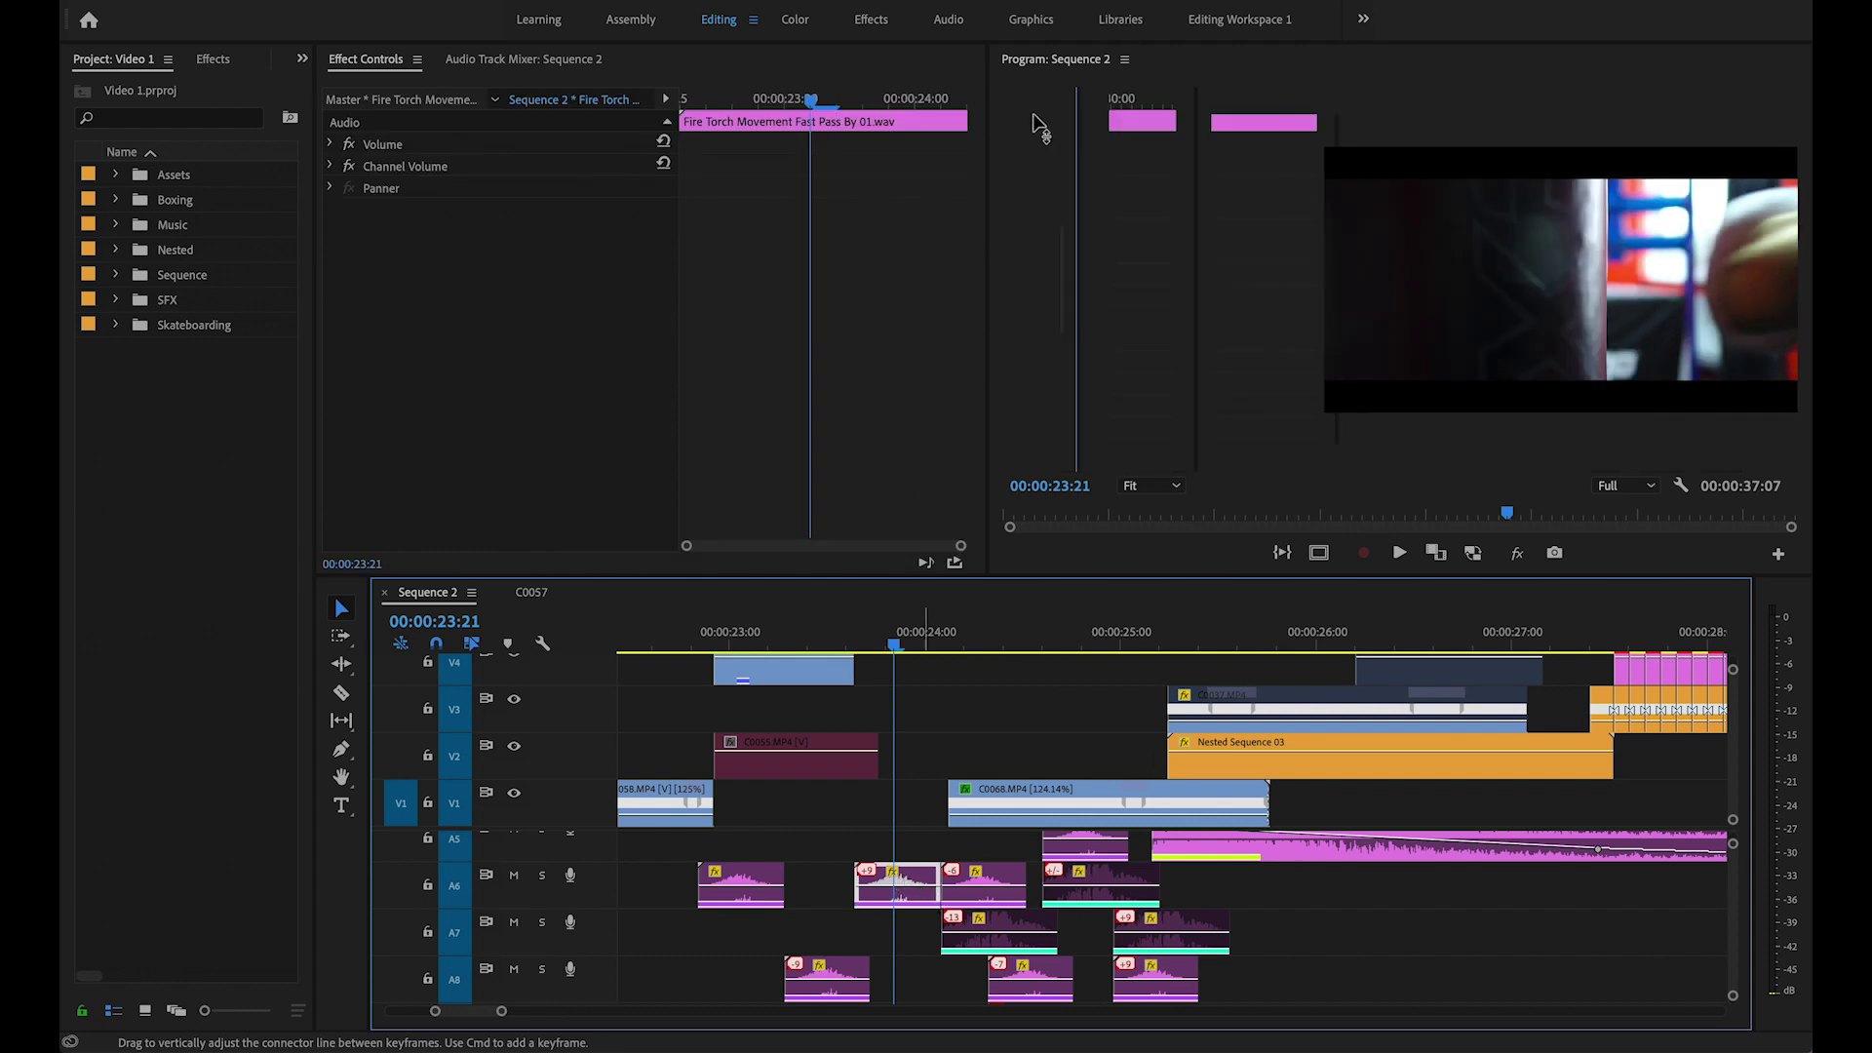
double_click(922, 882)
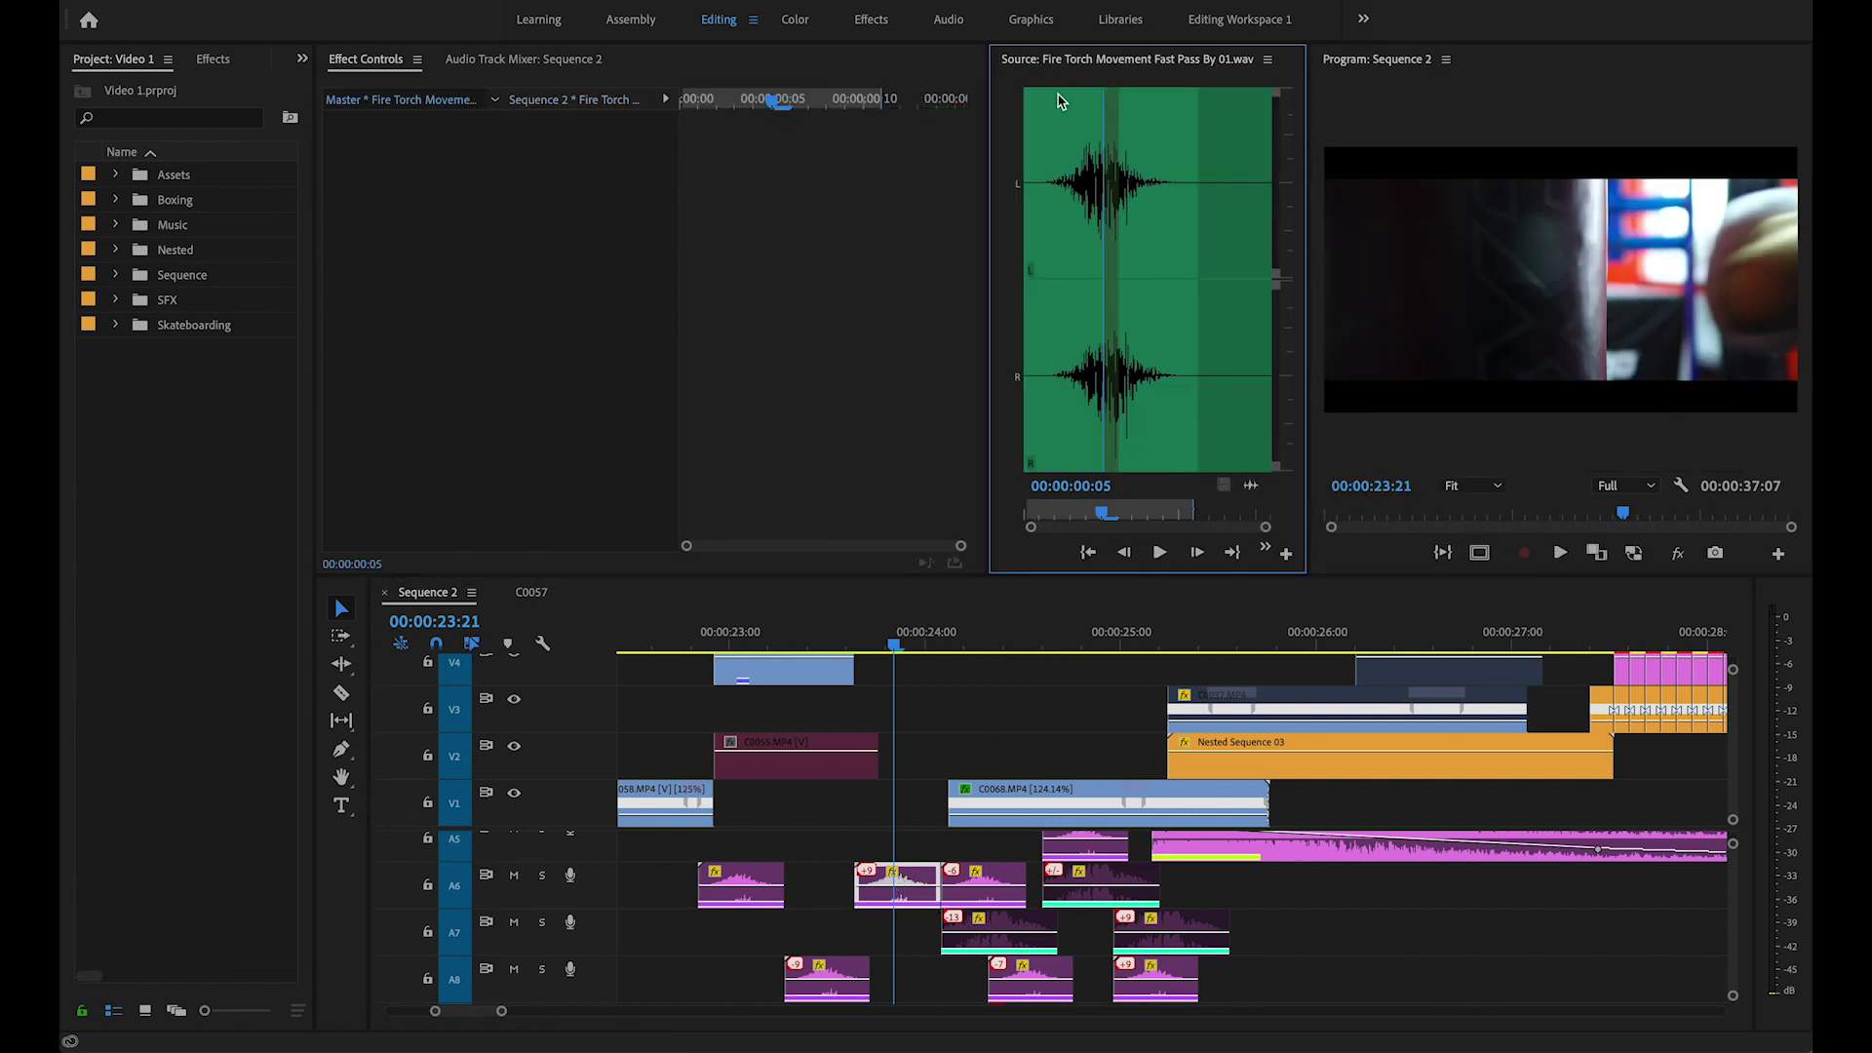
right_click(1081, 56)
click(1100, 72)
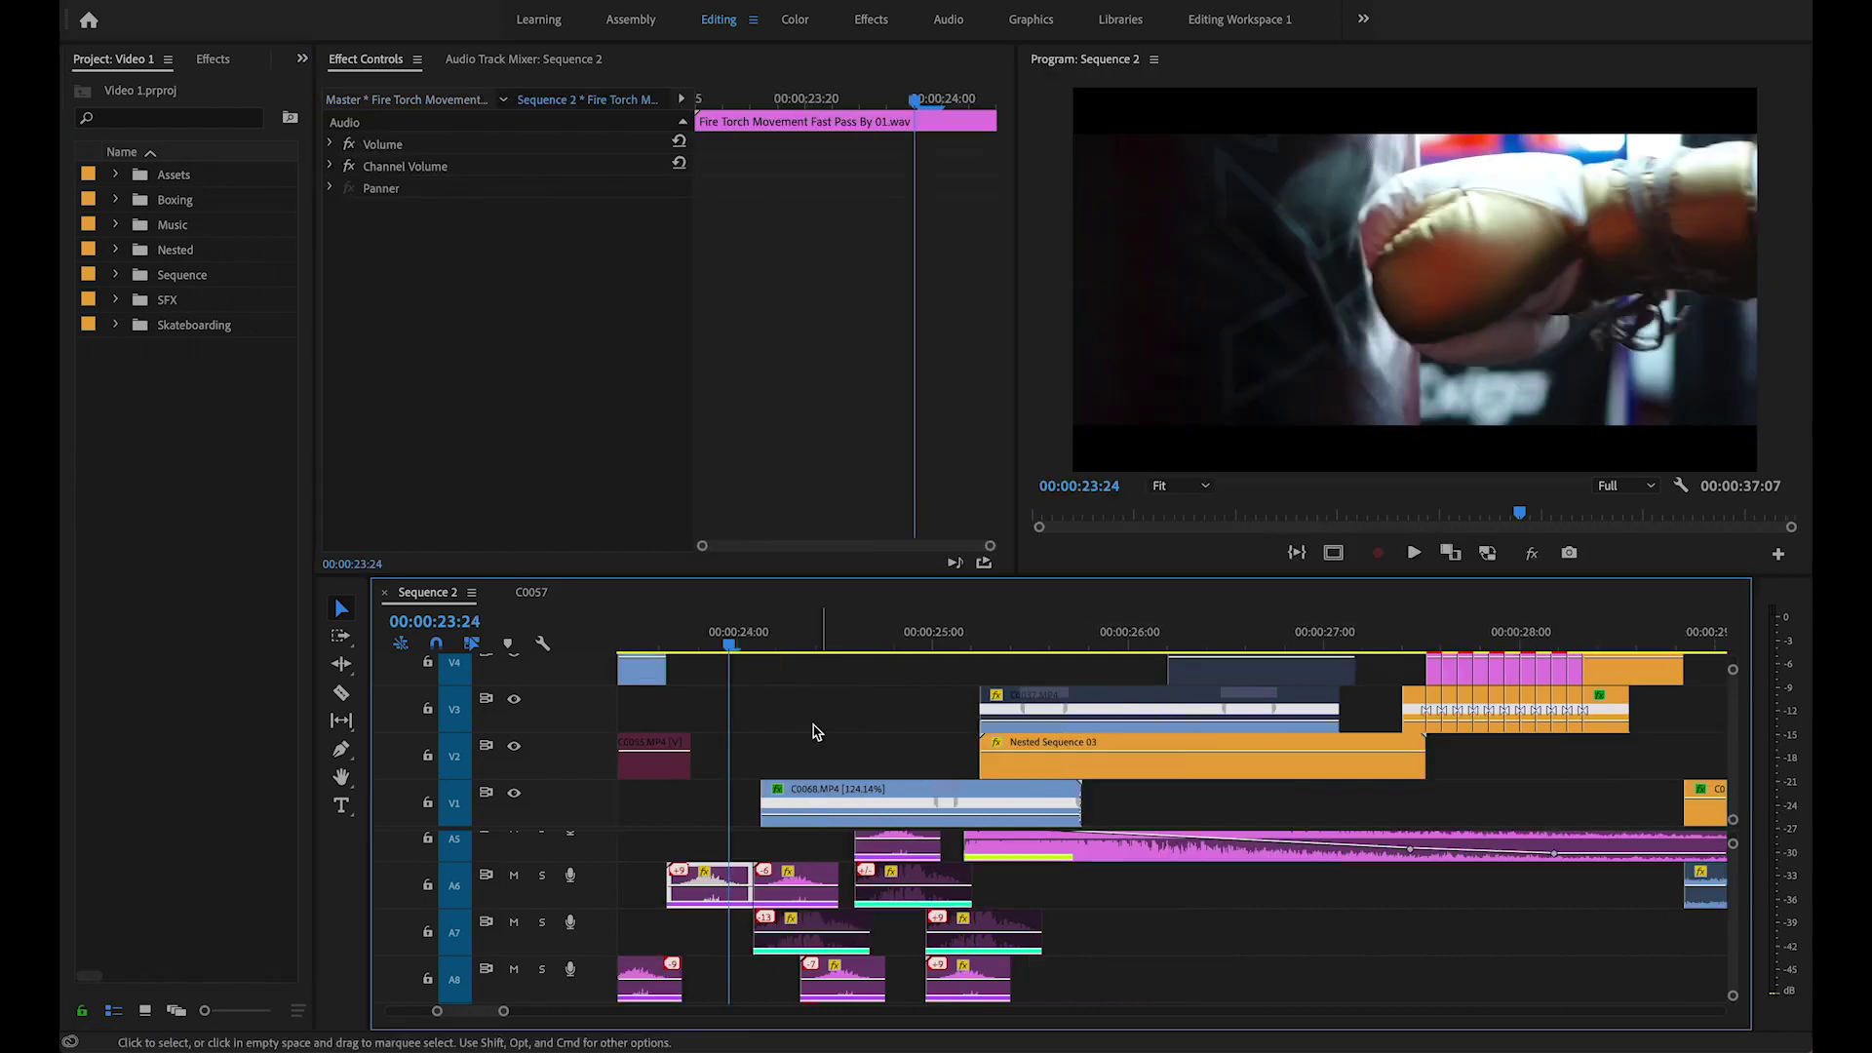
Scrub C0068.MP4 past 00:00:24:15 to 00:00:25:01, comparing the punches with the sound effects below.
drag(755, 644, 854, 644)
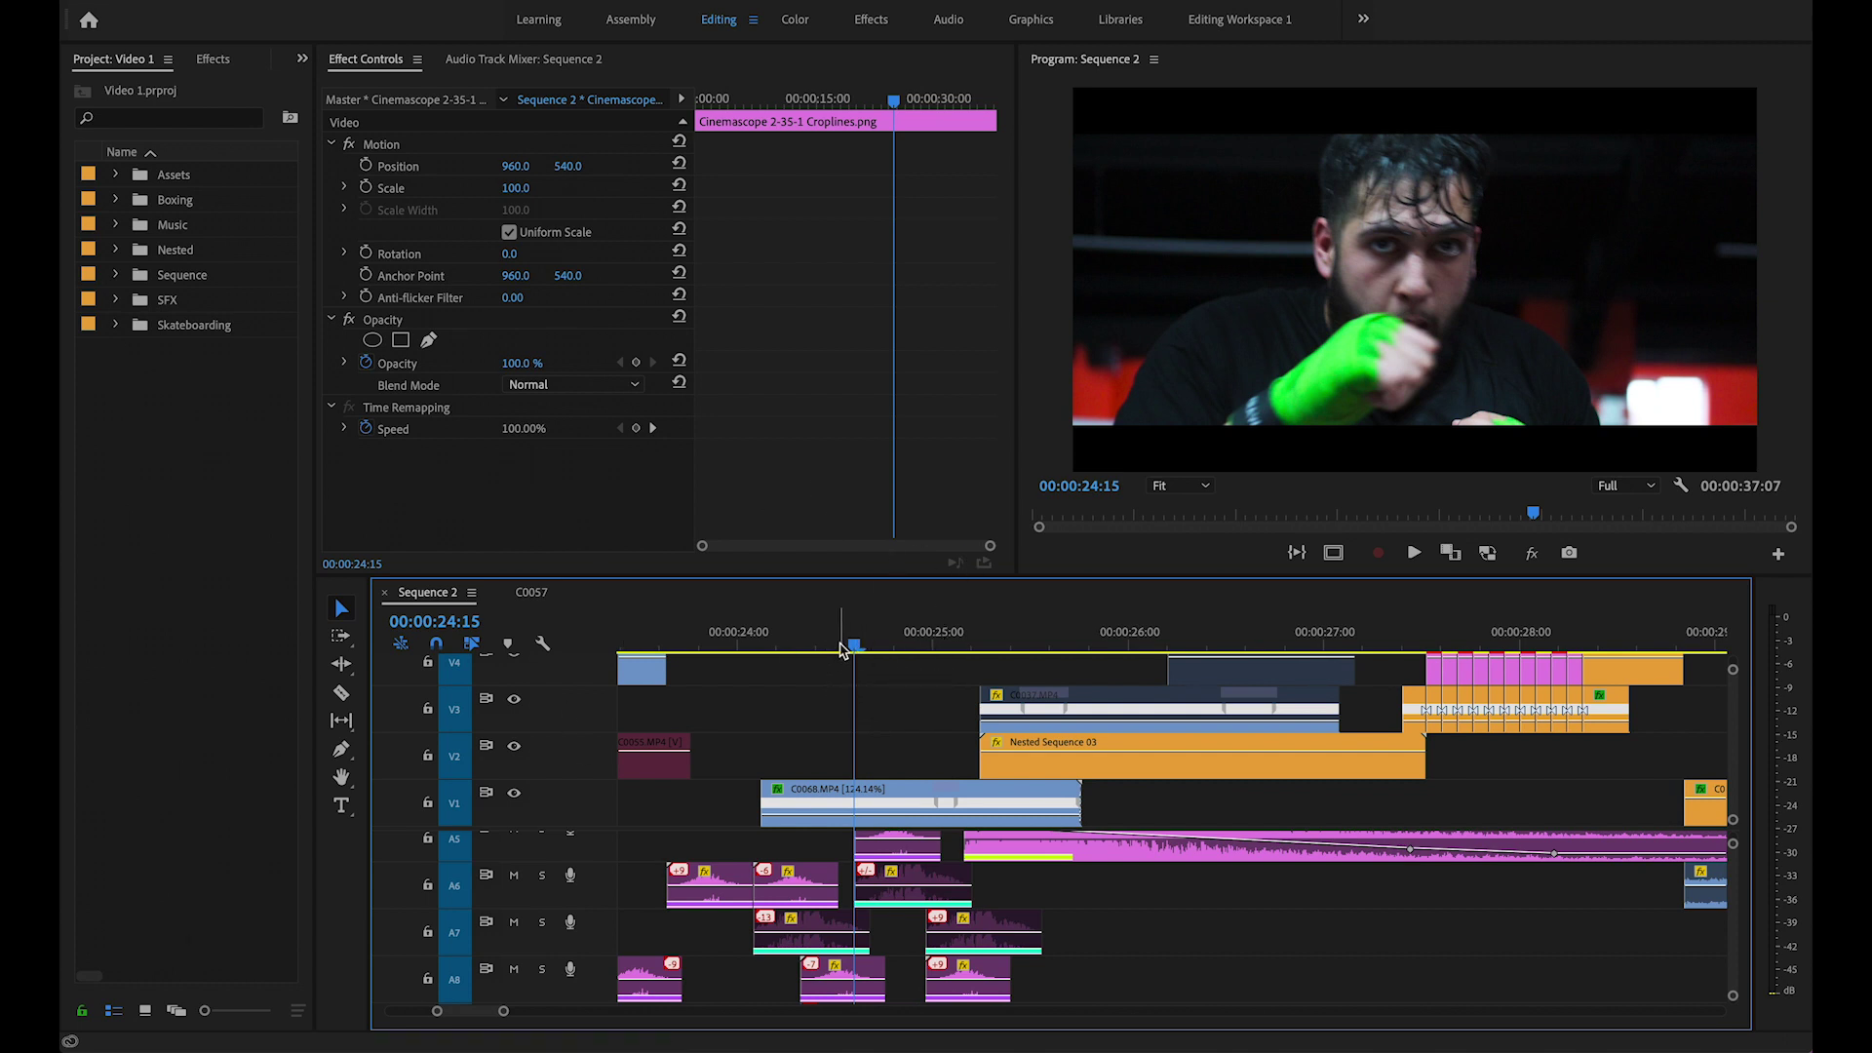
drag(833, 644, 916, 632)
drag(919, 631, 944, 624)
key(Right)
key(Right)
key(Right)
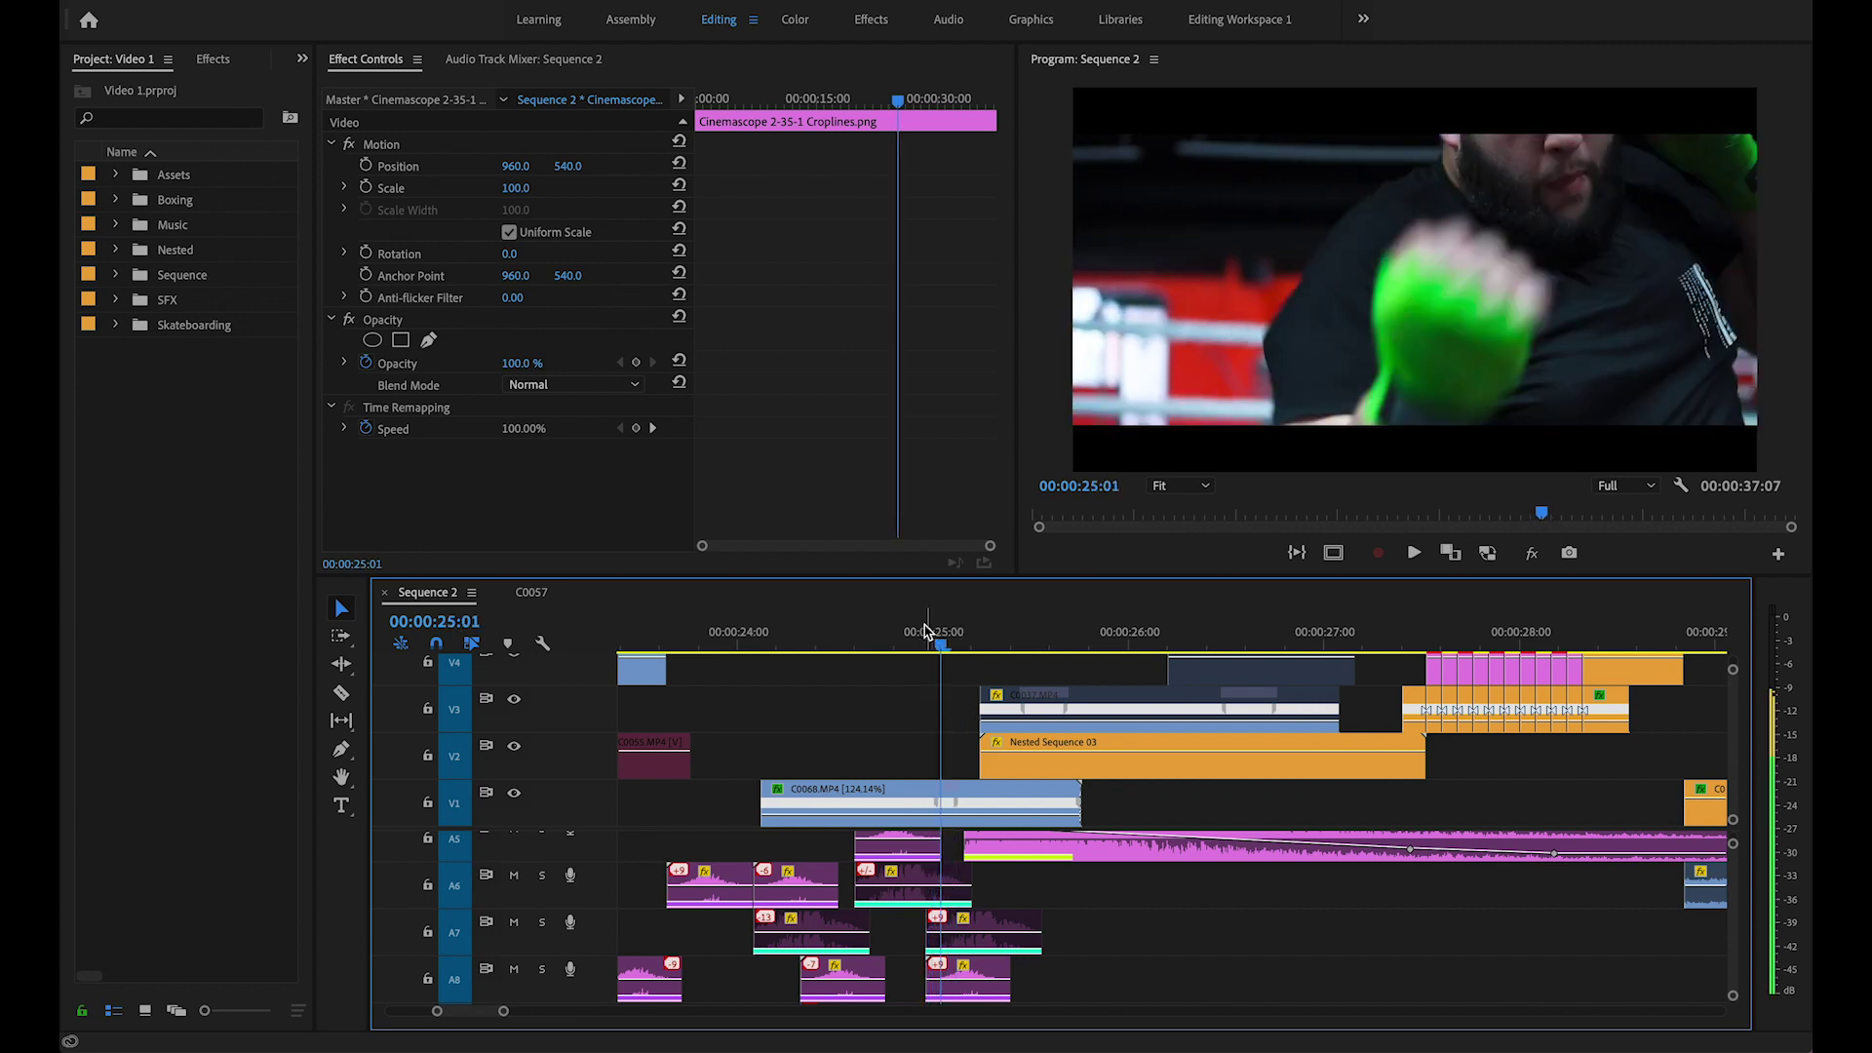
Advance from 00:00:25:01 to 00:00:25:13 to examine the transition from the punch into the skateboarding shot.
key(Right)
key(Right)
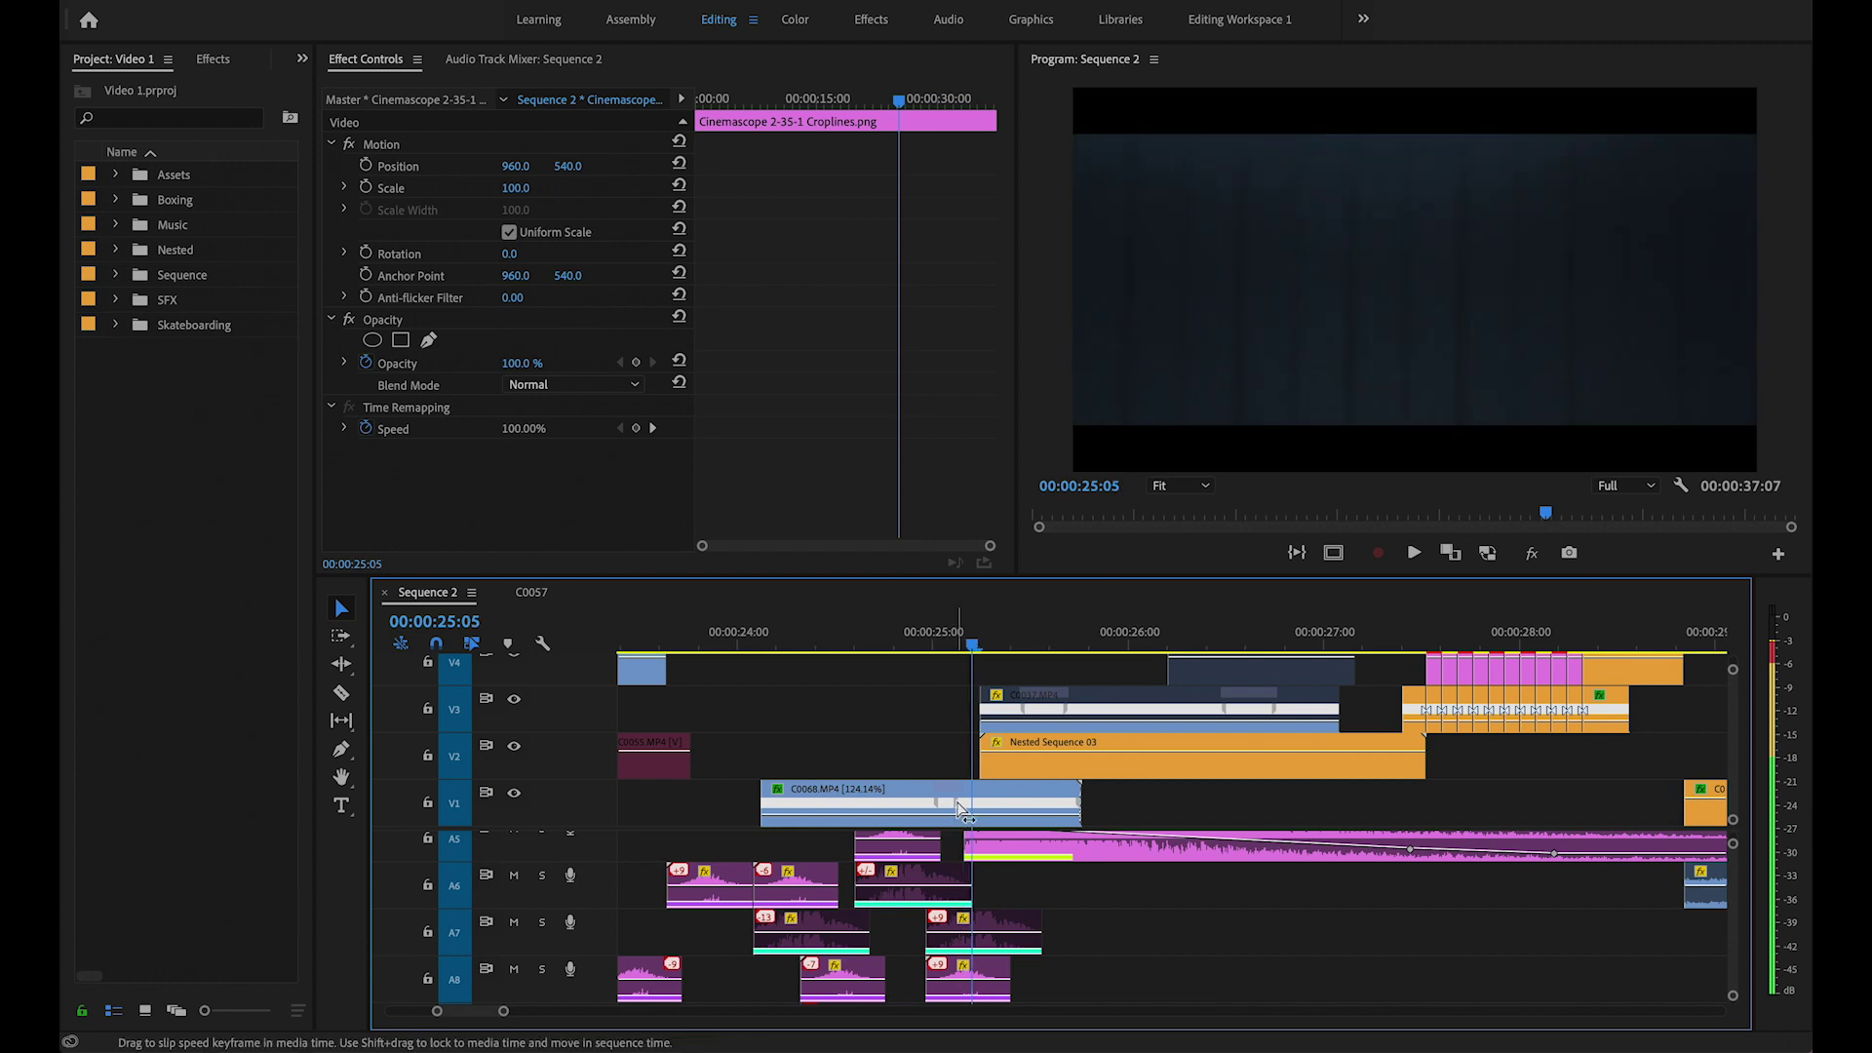
key(Right)
key(Right)
key(Right)
key(Right)
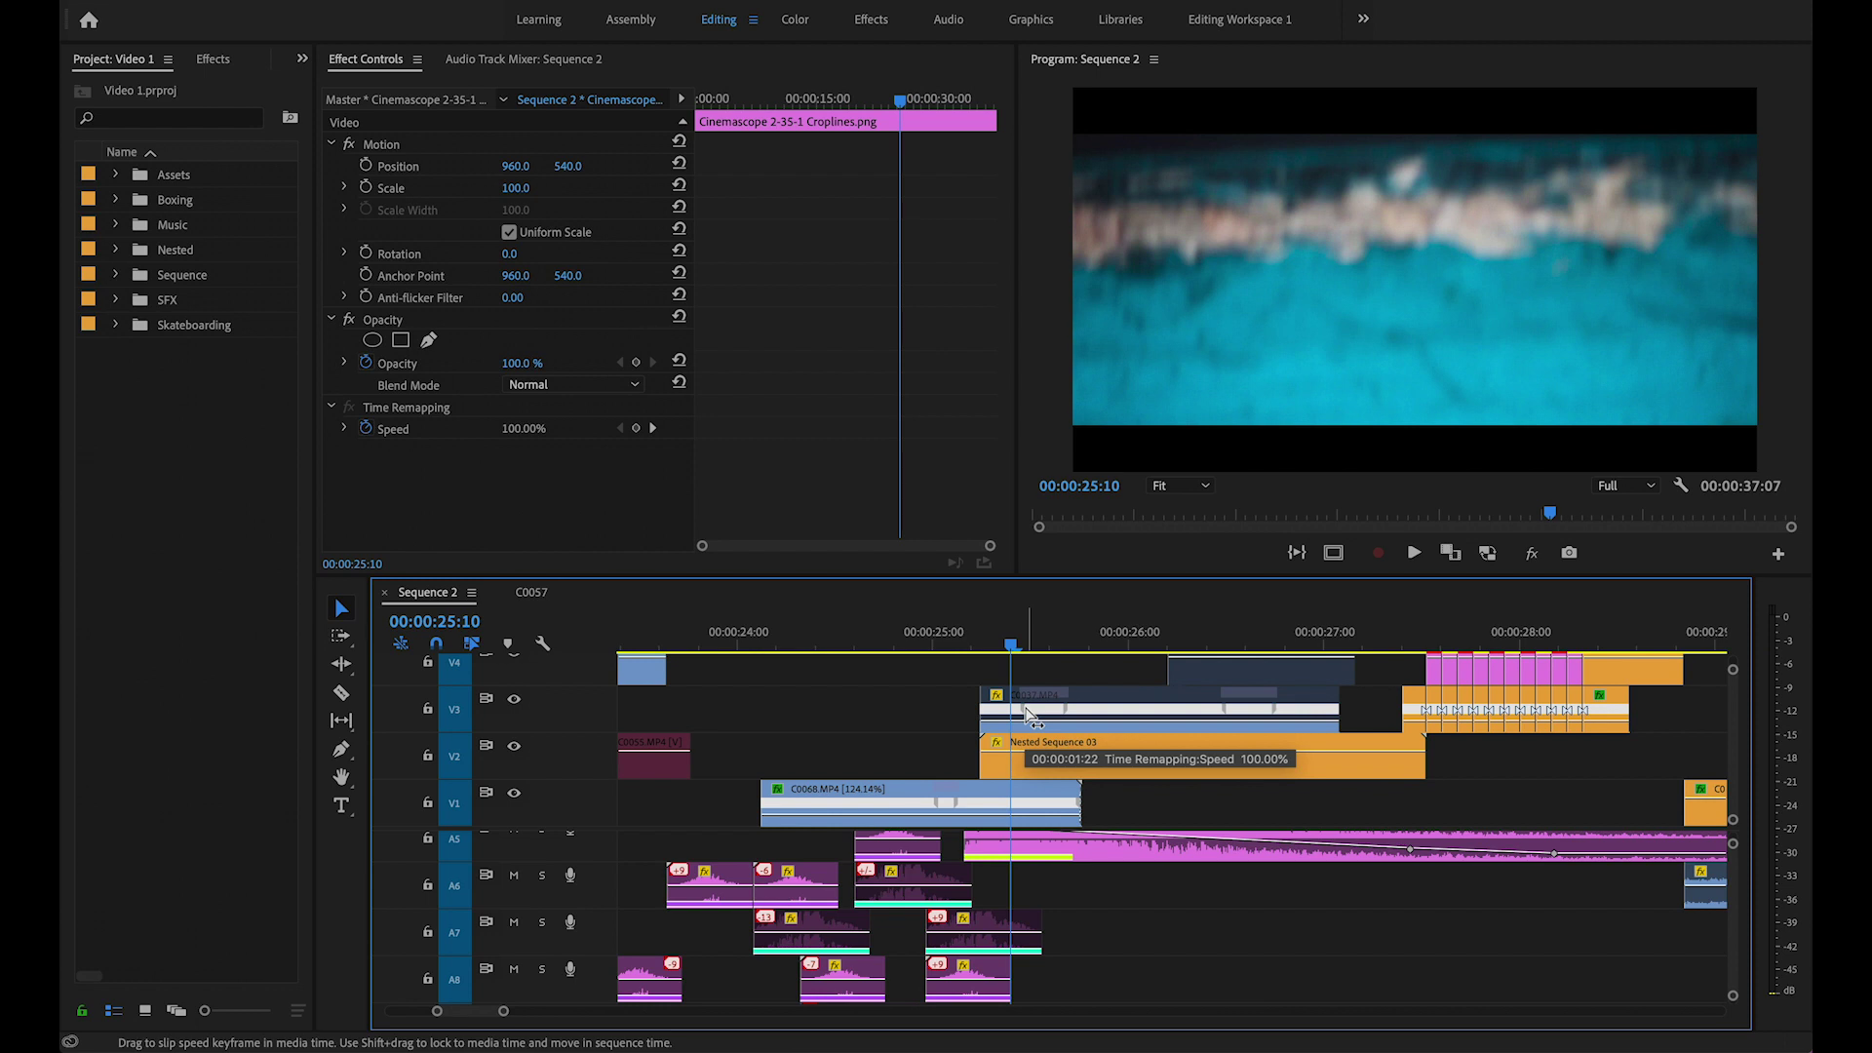
key(Right)
key(Right)
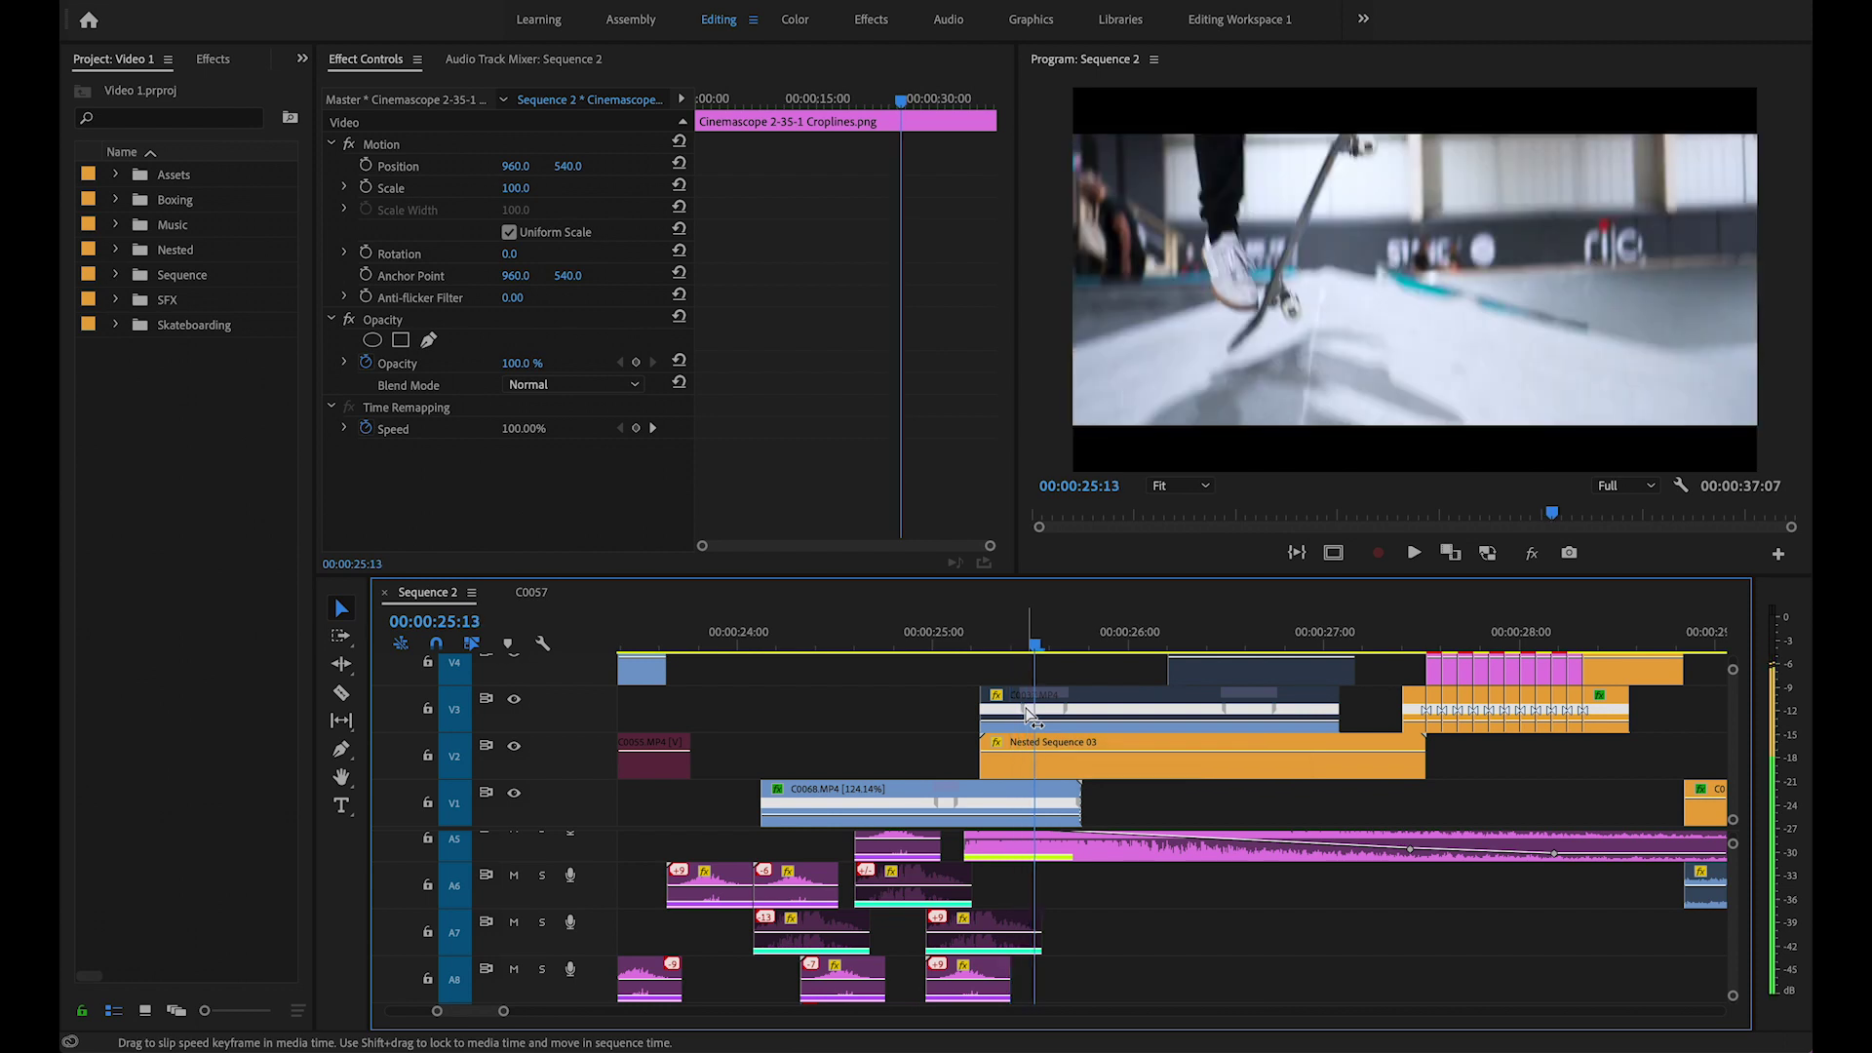
Advance through the skateboard jump on V3 and Nested Sequence 03 to 00:00:27:10, examining the speed changes.
key(Right)
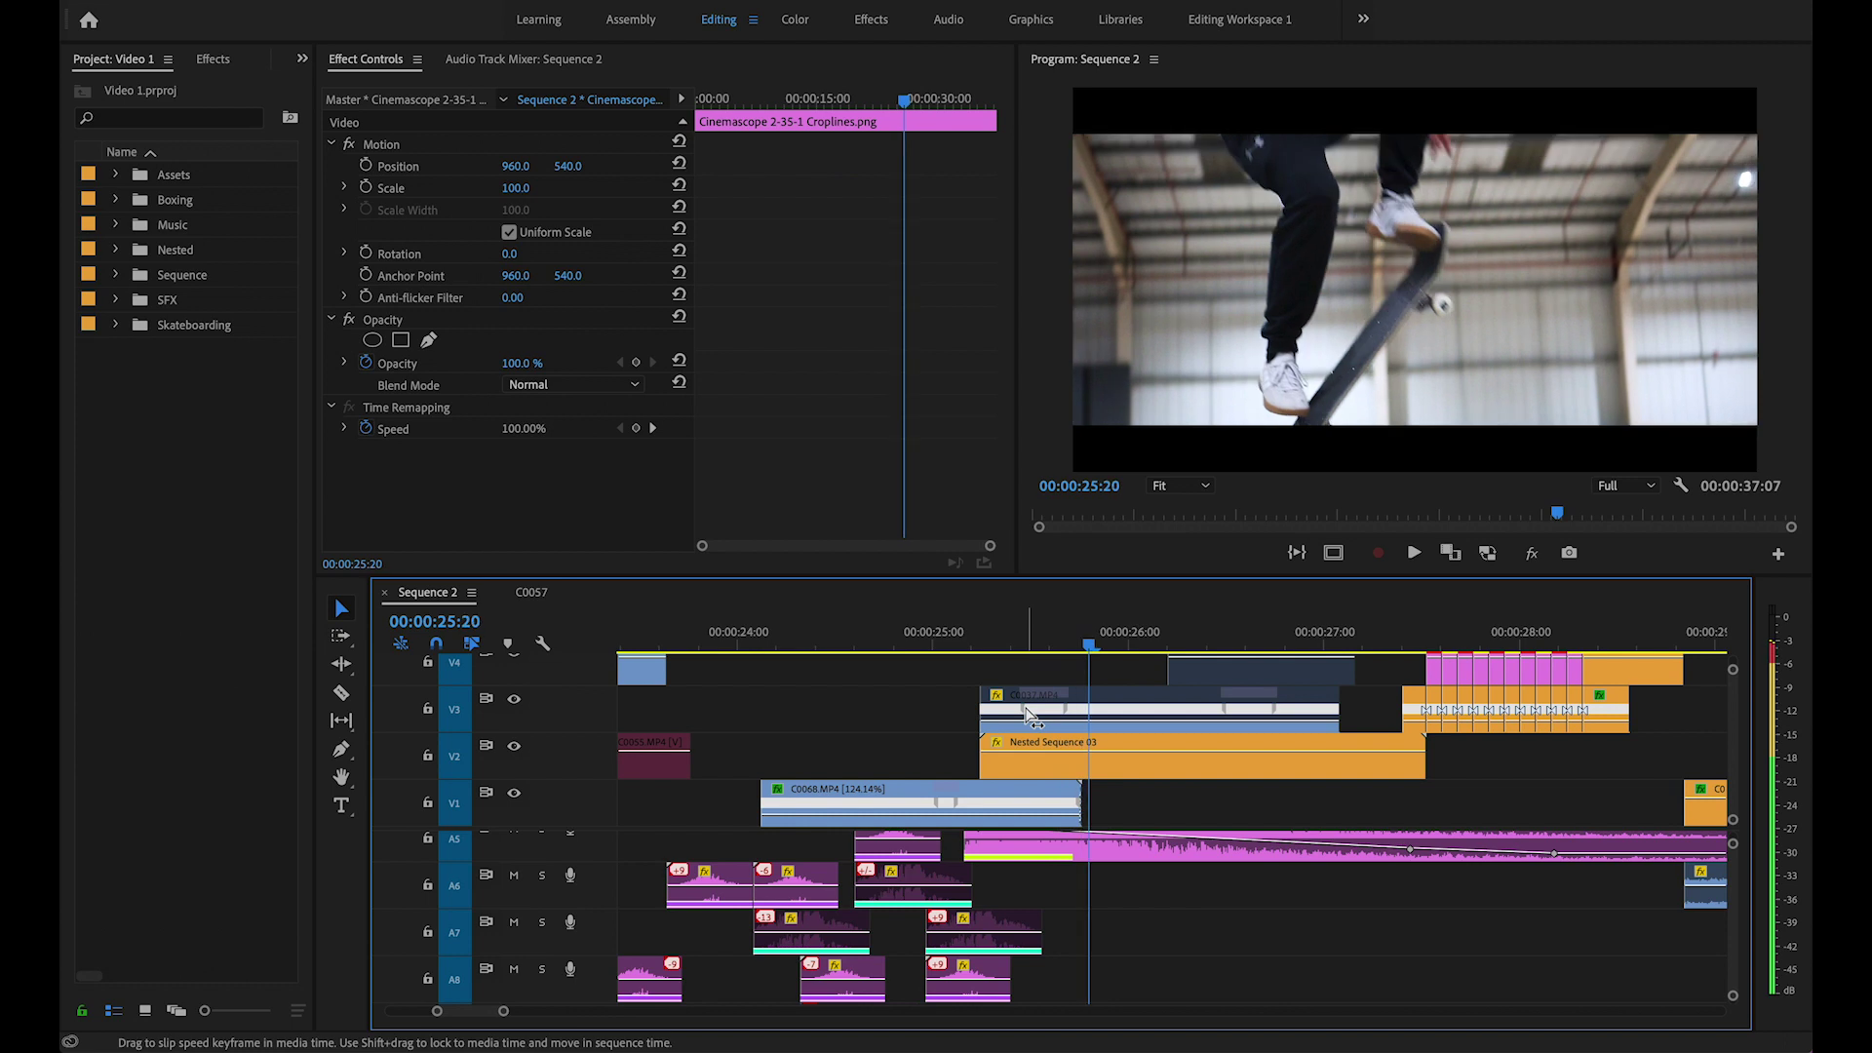
key(Right)
key(Right)
key(Right)
key(Right)
key(Right)
key(Right)
key(Right)
key(Right)
key(Right)
key(Right)
key(Right)
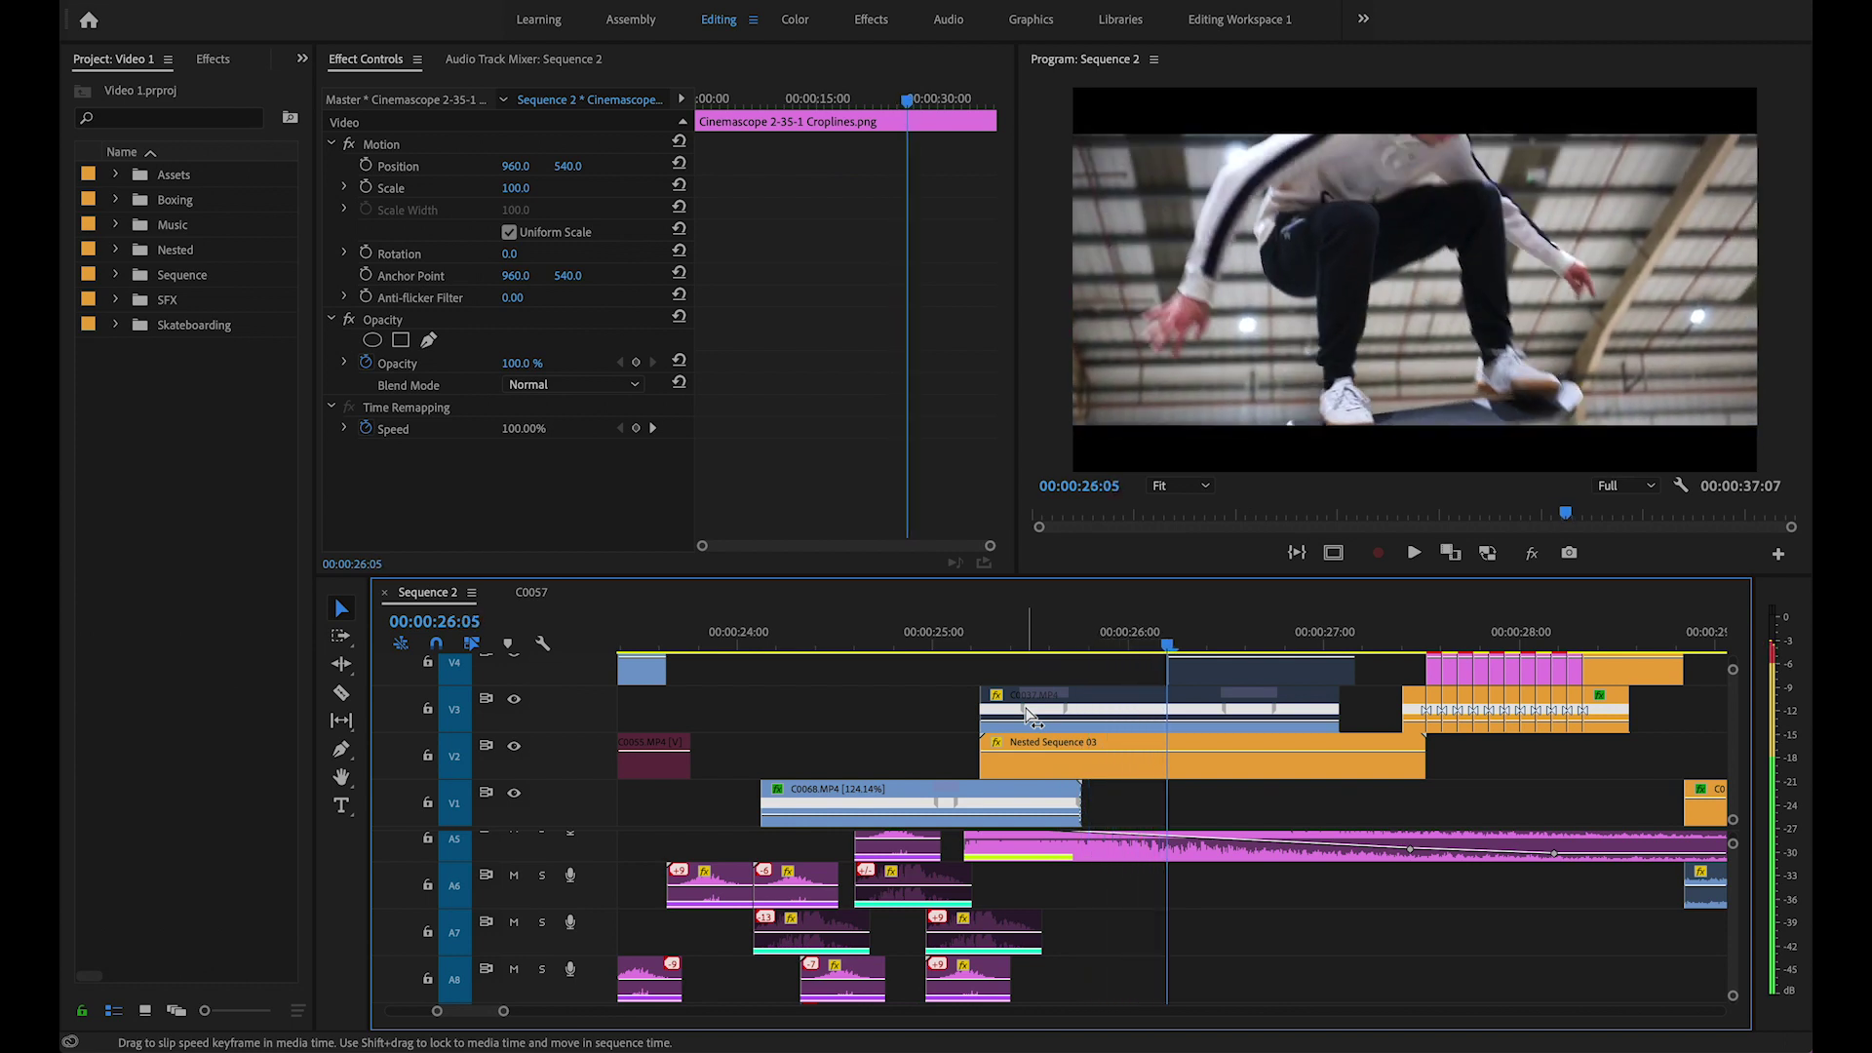
key(Right)
key(Right)
key(Right)
key(Right)
key(Right)
key(Right)
key(Right)
key(Right)
key(Right)
key(Right)
key(Right)
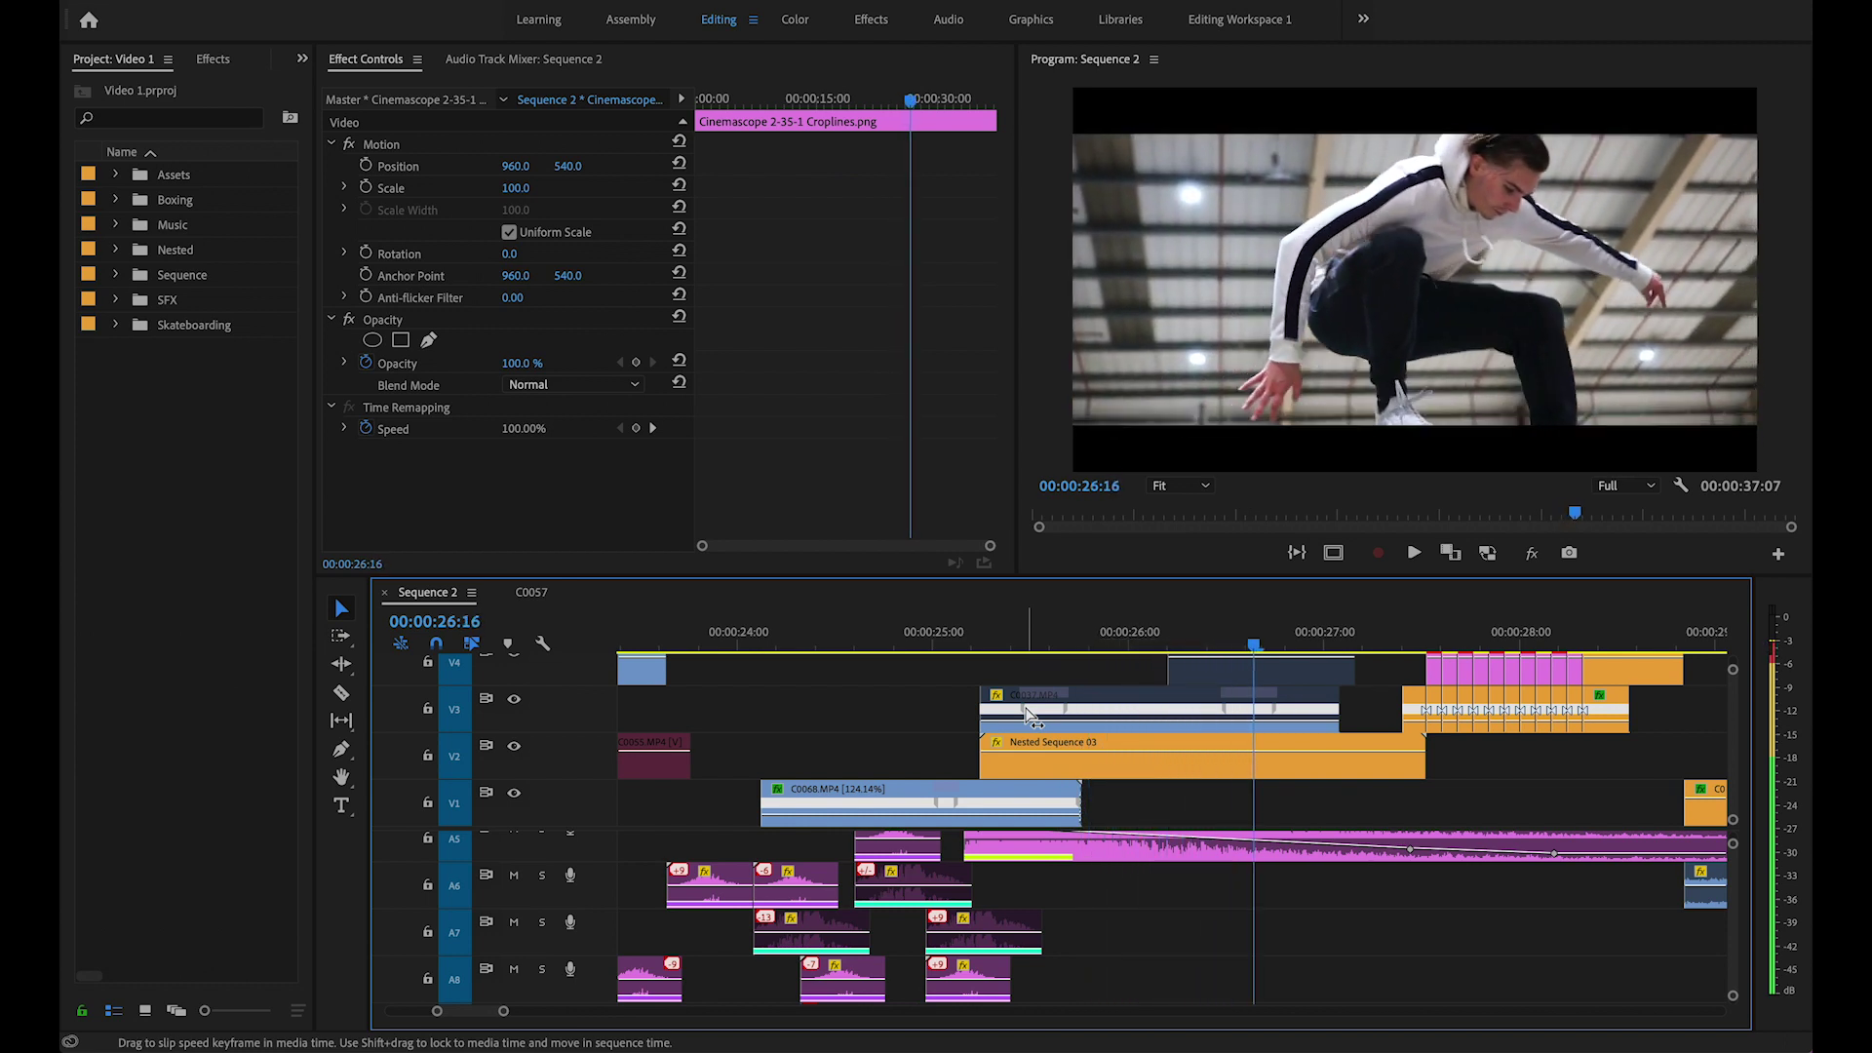
key(Right)
key(Right)
key(Right)
key(Right)
key(Right)
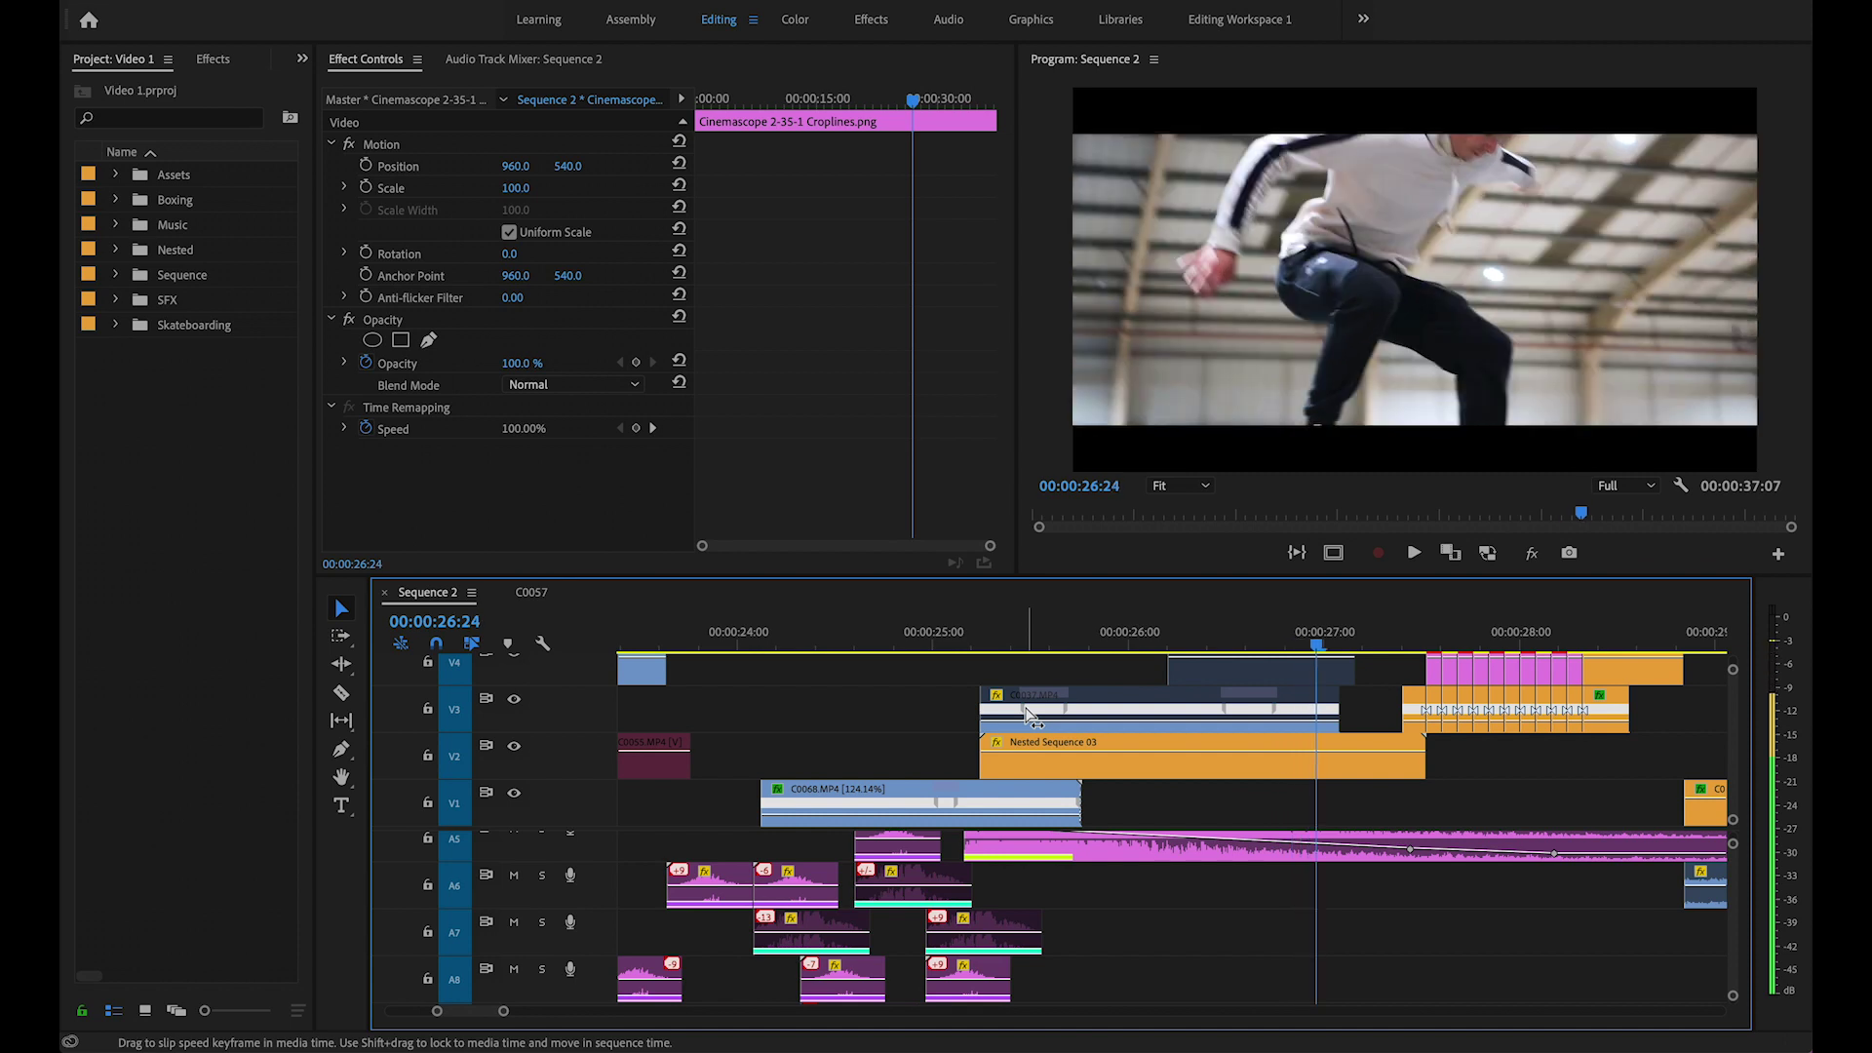
key(Right)
key(Right)
key(Right)
key(Right)
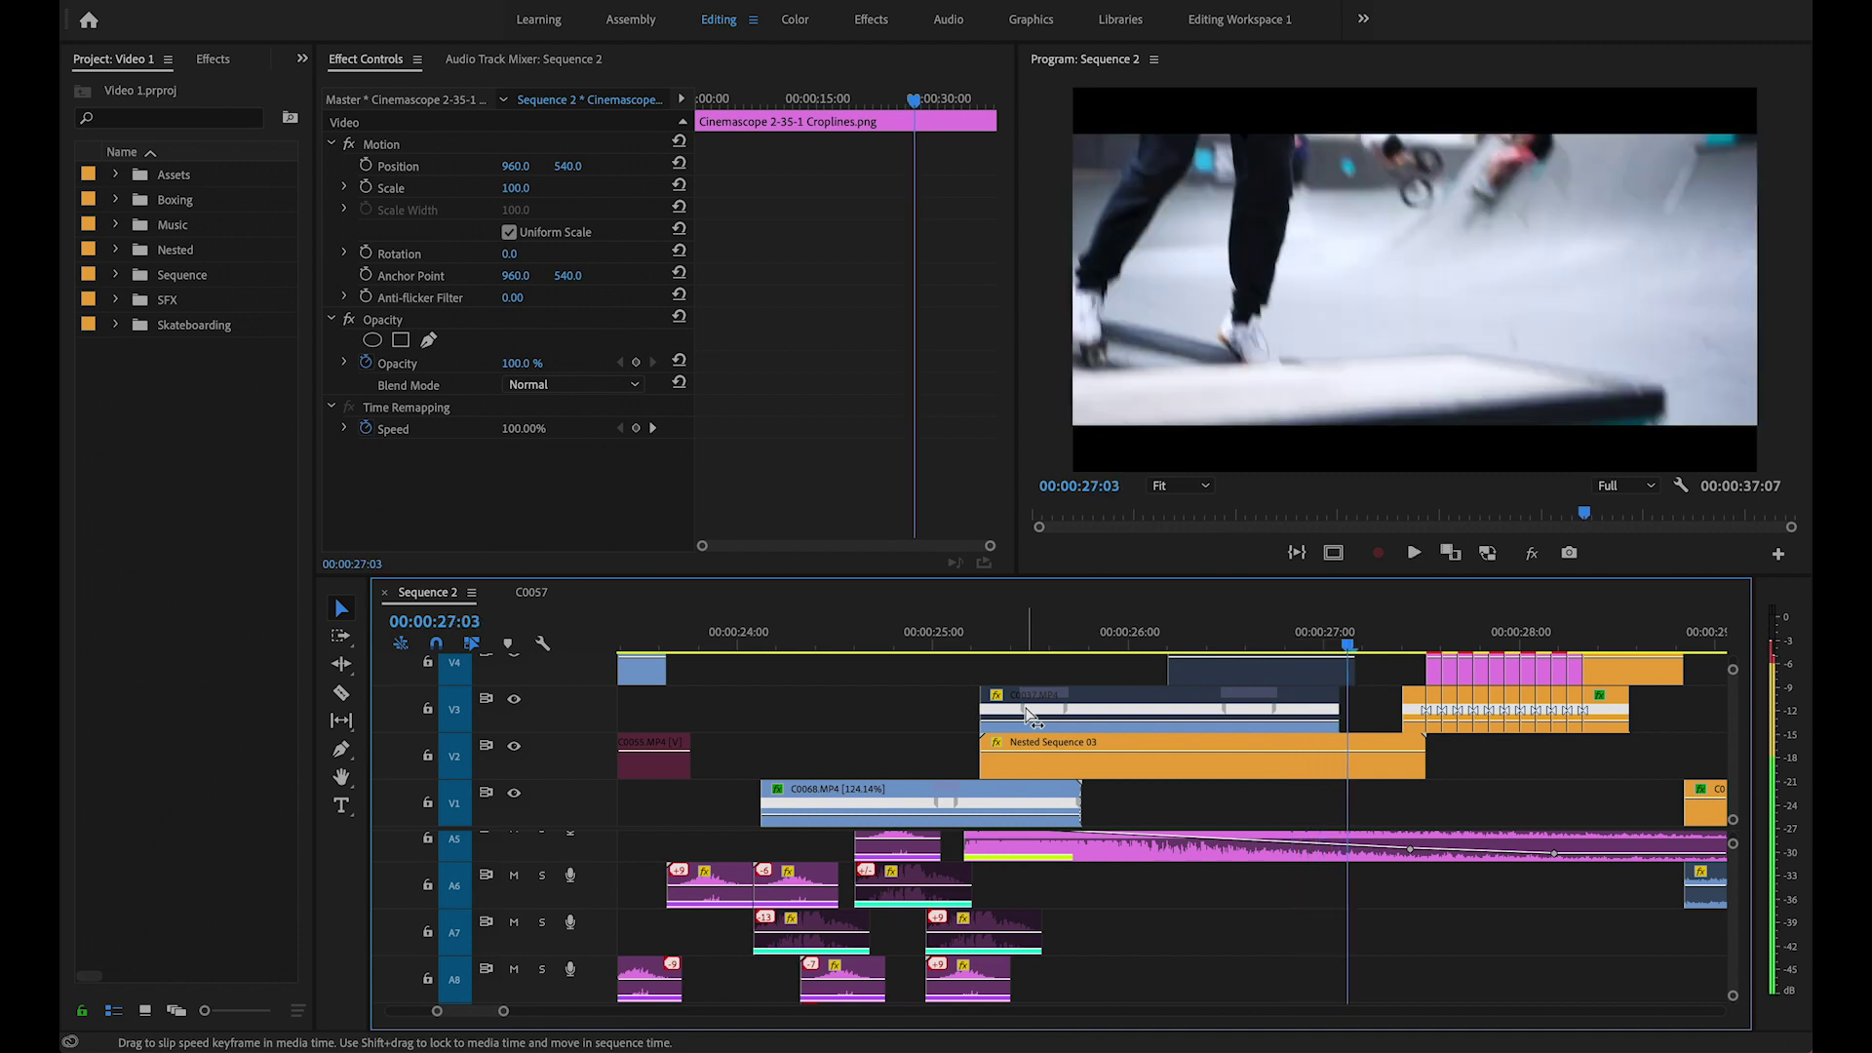
key(Right)
key(Right)
key(Right)
key(Right)
key(Right)
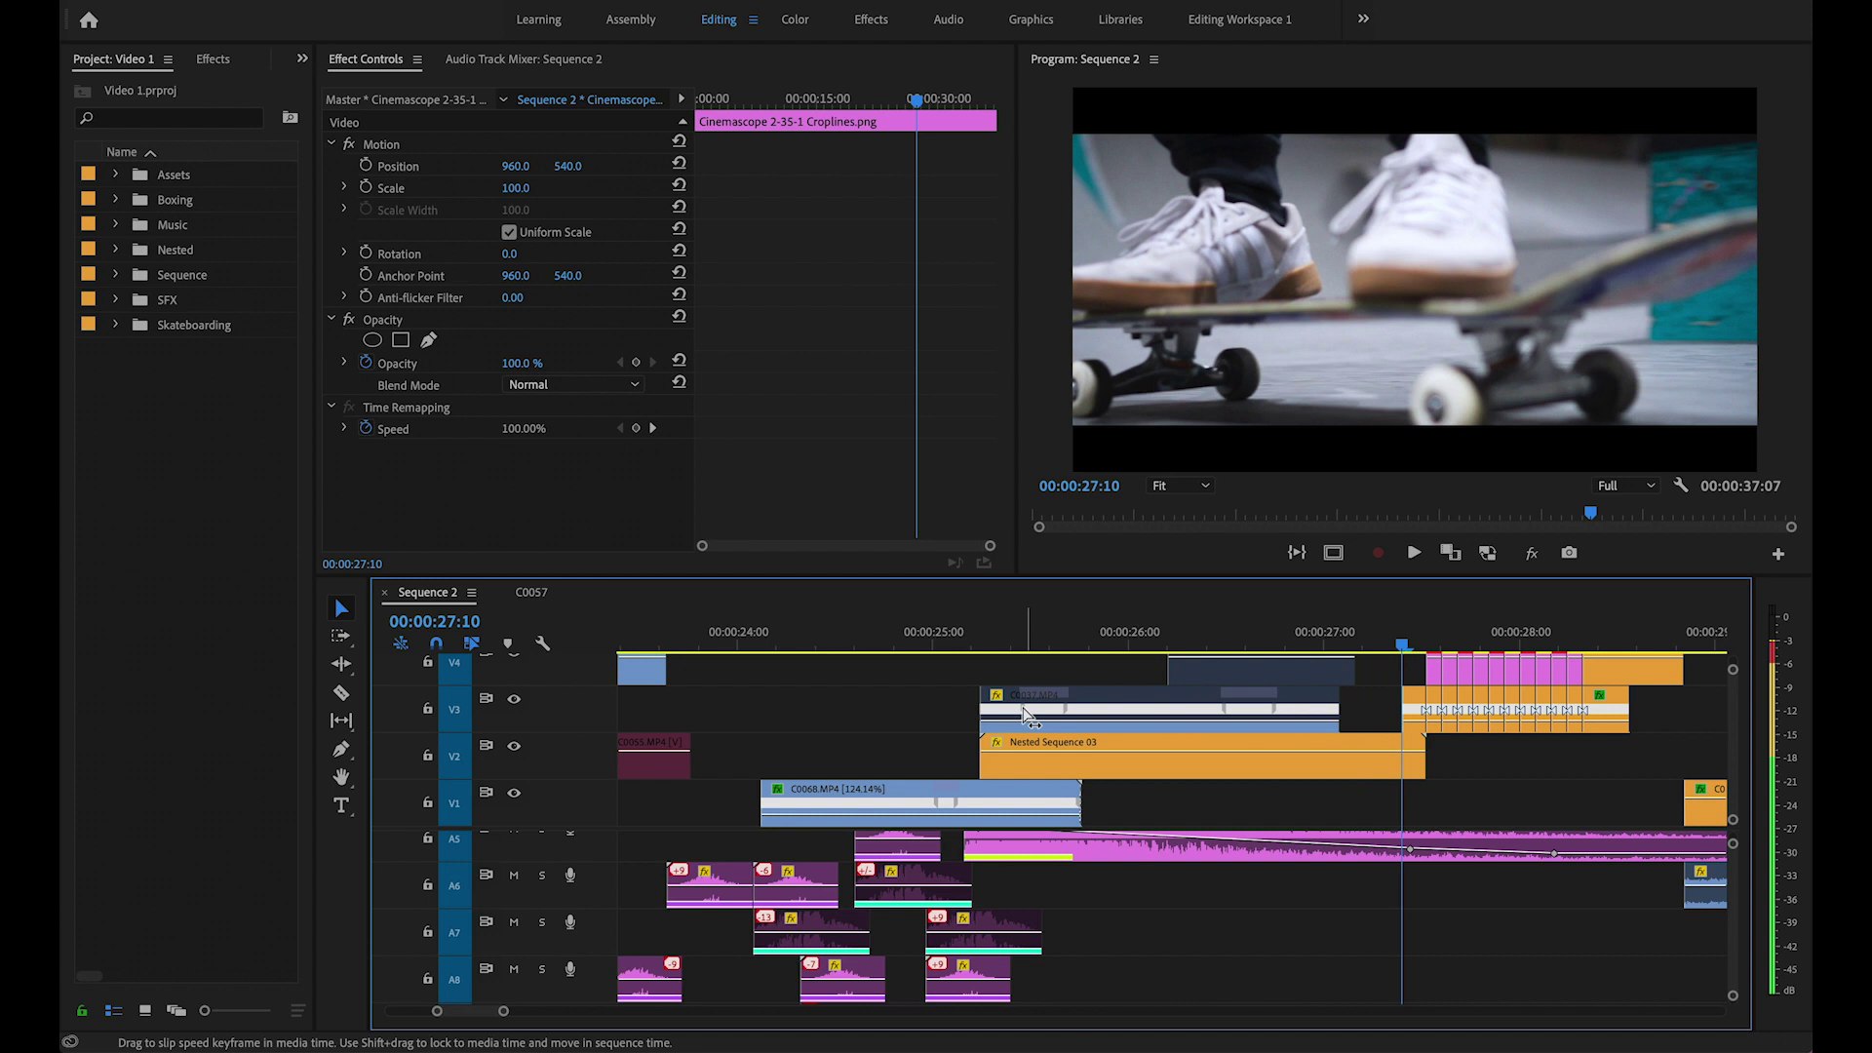
Return to just after 00:00:25:00 and advance to 00:00:25:10 to review the boxing-to-skateboarding transition again.
click(948, 644)
key(Right)
key(Right)
key(Right)
key(Right)
key(Right)
key(Right)
key(Right)
key(Right)
key(Right)
key(Right)
key(Right)
key(Right)
key(Right)
key(Right)
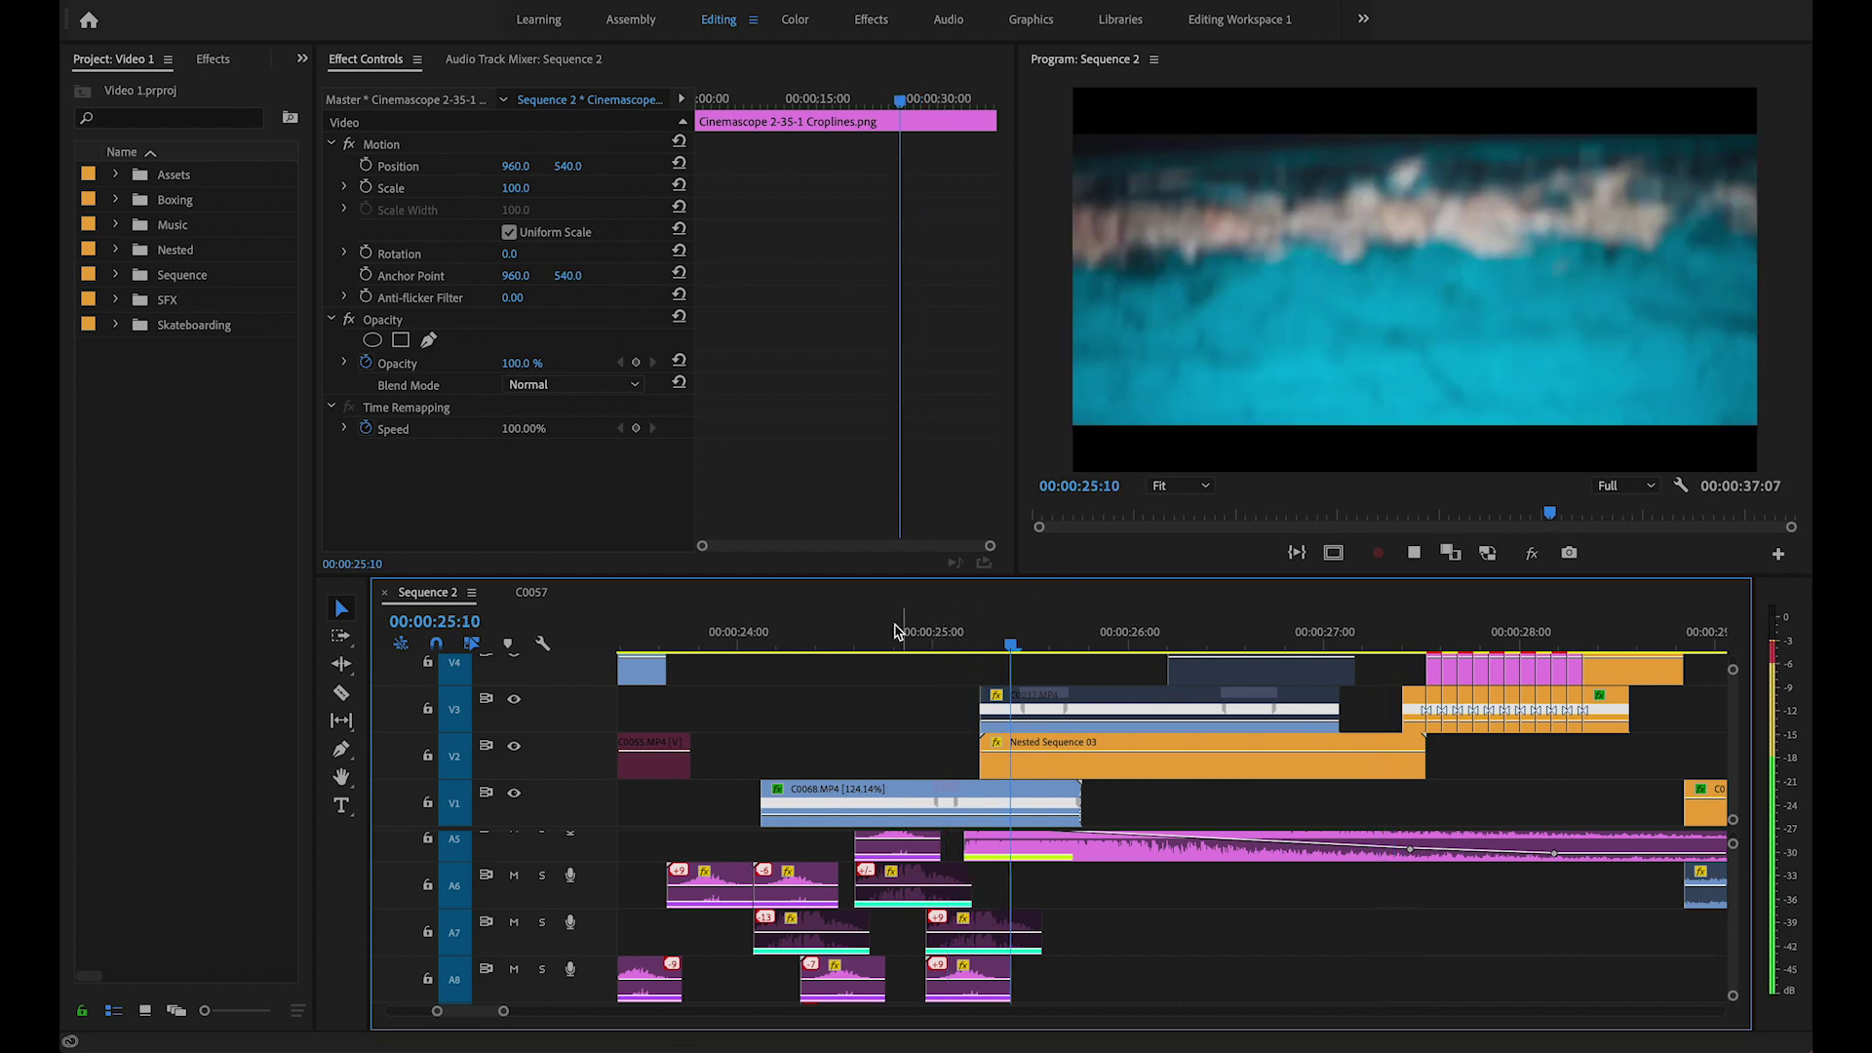
Scrub C0068.MP4 back before 00:00:24:14 and forward to 00:00:25:02, comparing the punches with the sound effects on A6 to A9.
drag(944, 644, 848, 641)
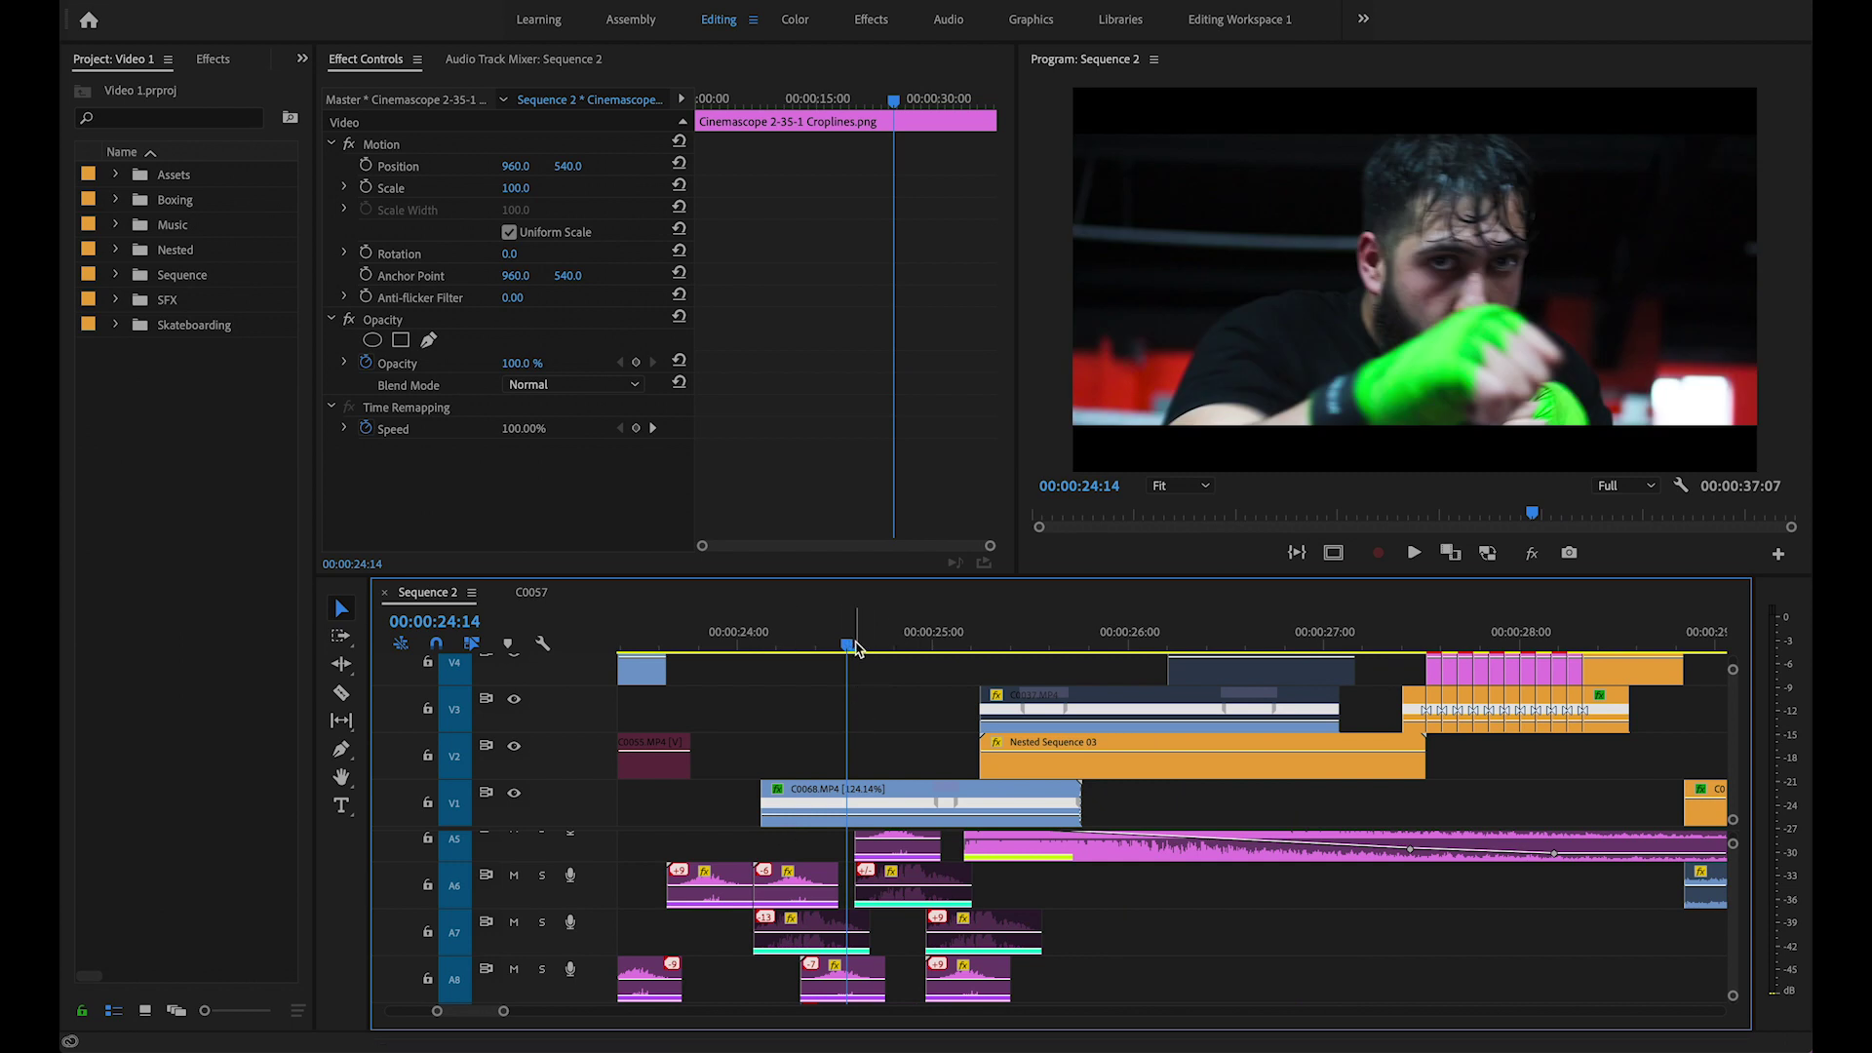
drag(847, 643, 799, 648)
scroll(927, 954, up, 4)
scroll(926, 954, down, 5)
drag(762, 960, 880, 860)
click(948, 643)
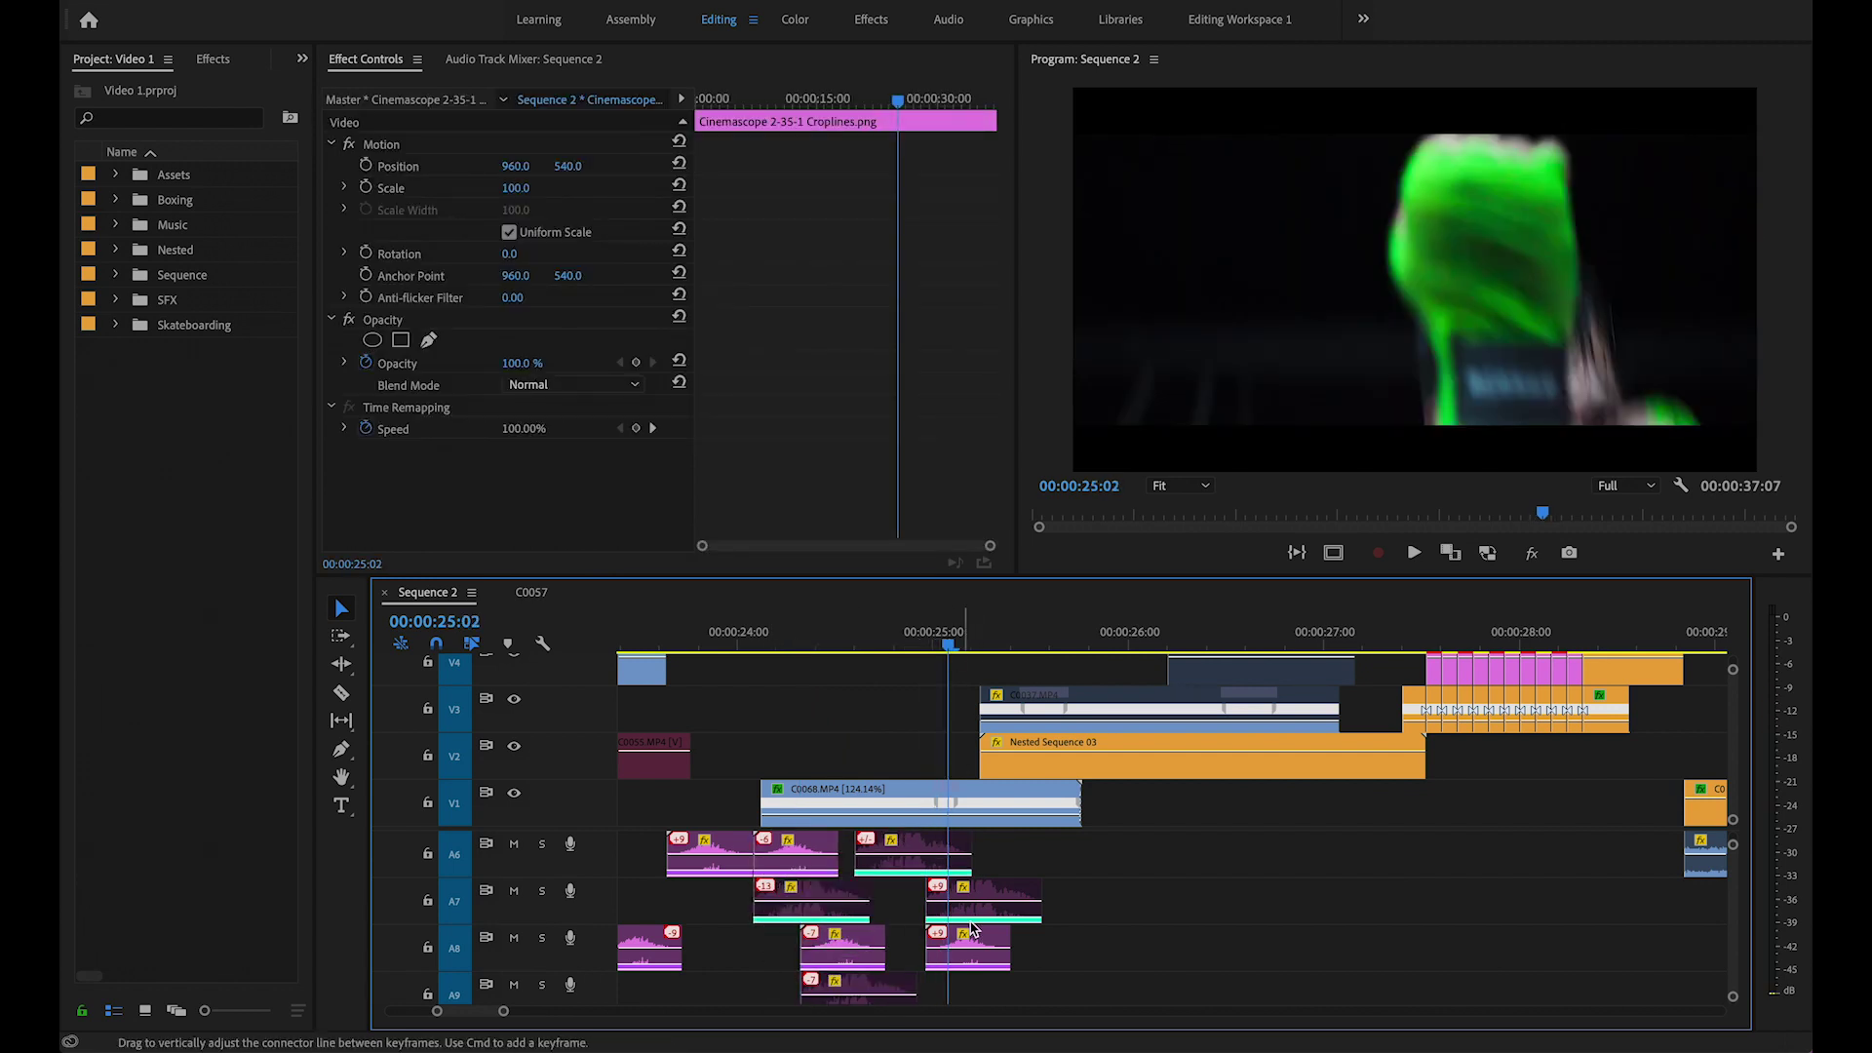
Open the SeeMeFlyInstrumentalVersion music clip from A1 in the source view and play the boxing-to-skateboarding transition to 00:00:26:03.
scroll(1090, 917, up, 5)
drag(949, 645, 1005, 649)
double_click(1024, 859)
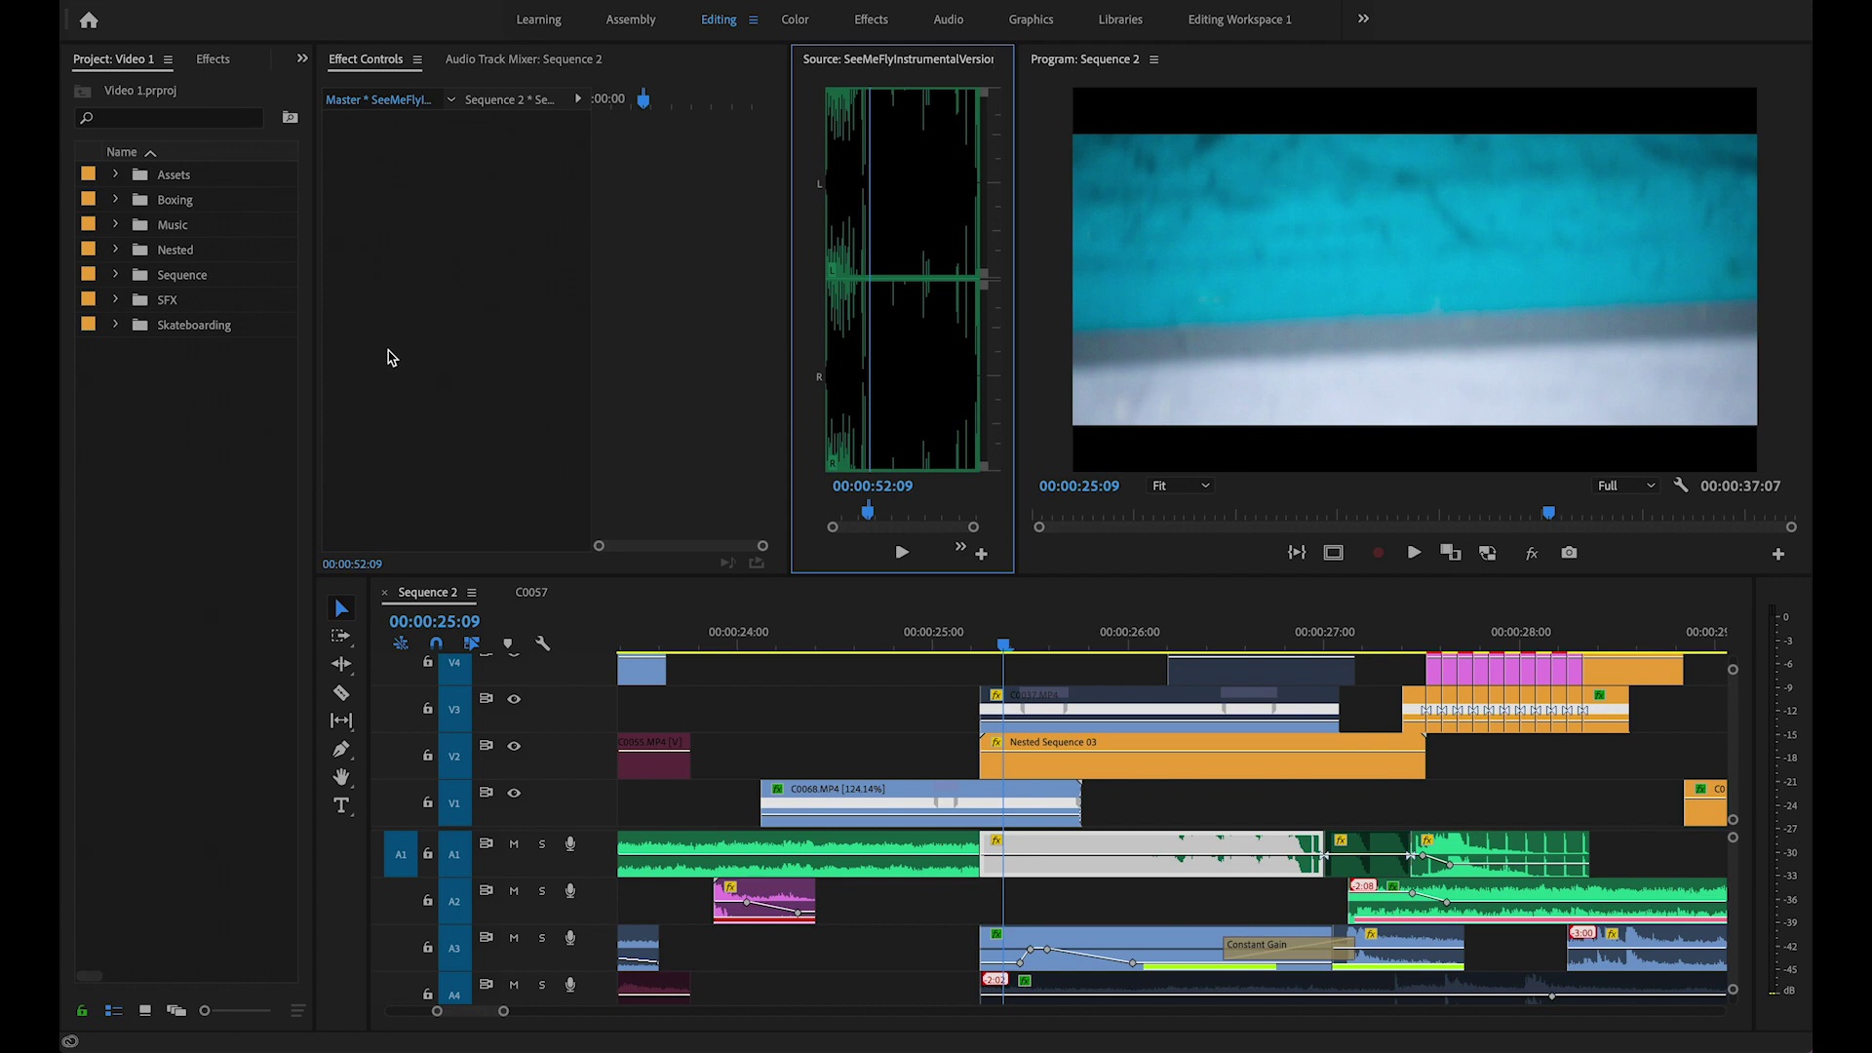
mouse_move(954, 636)
mouse_down()
mouse_move(1050, 636)
mouse_move(939, 632)
mouse_up()
key(space)
scroll(1081, 906, down, 3)
scroll(987, 852, up, 3)
Compare the Puraalegria music clip before the transition on A1 with its continuation on A2 around 00:00:27:13.
click(889, 867)
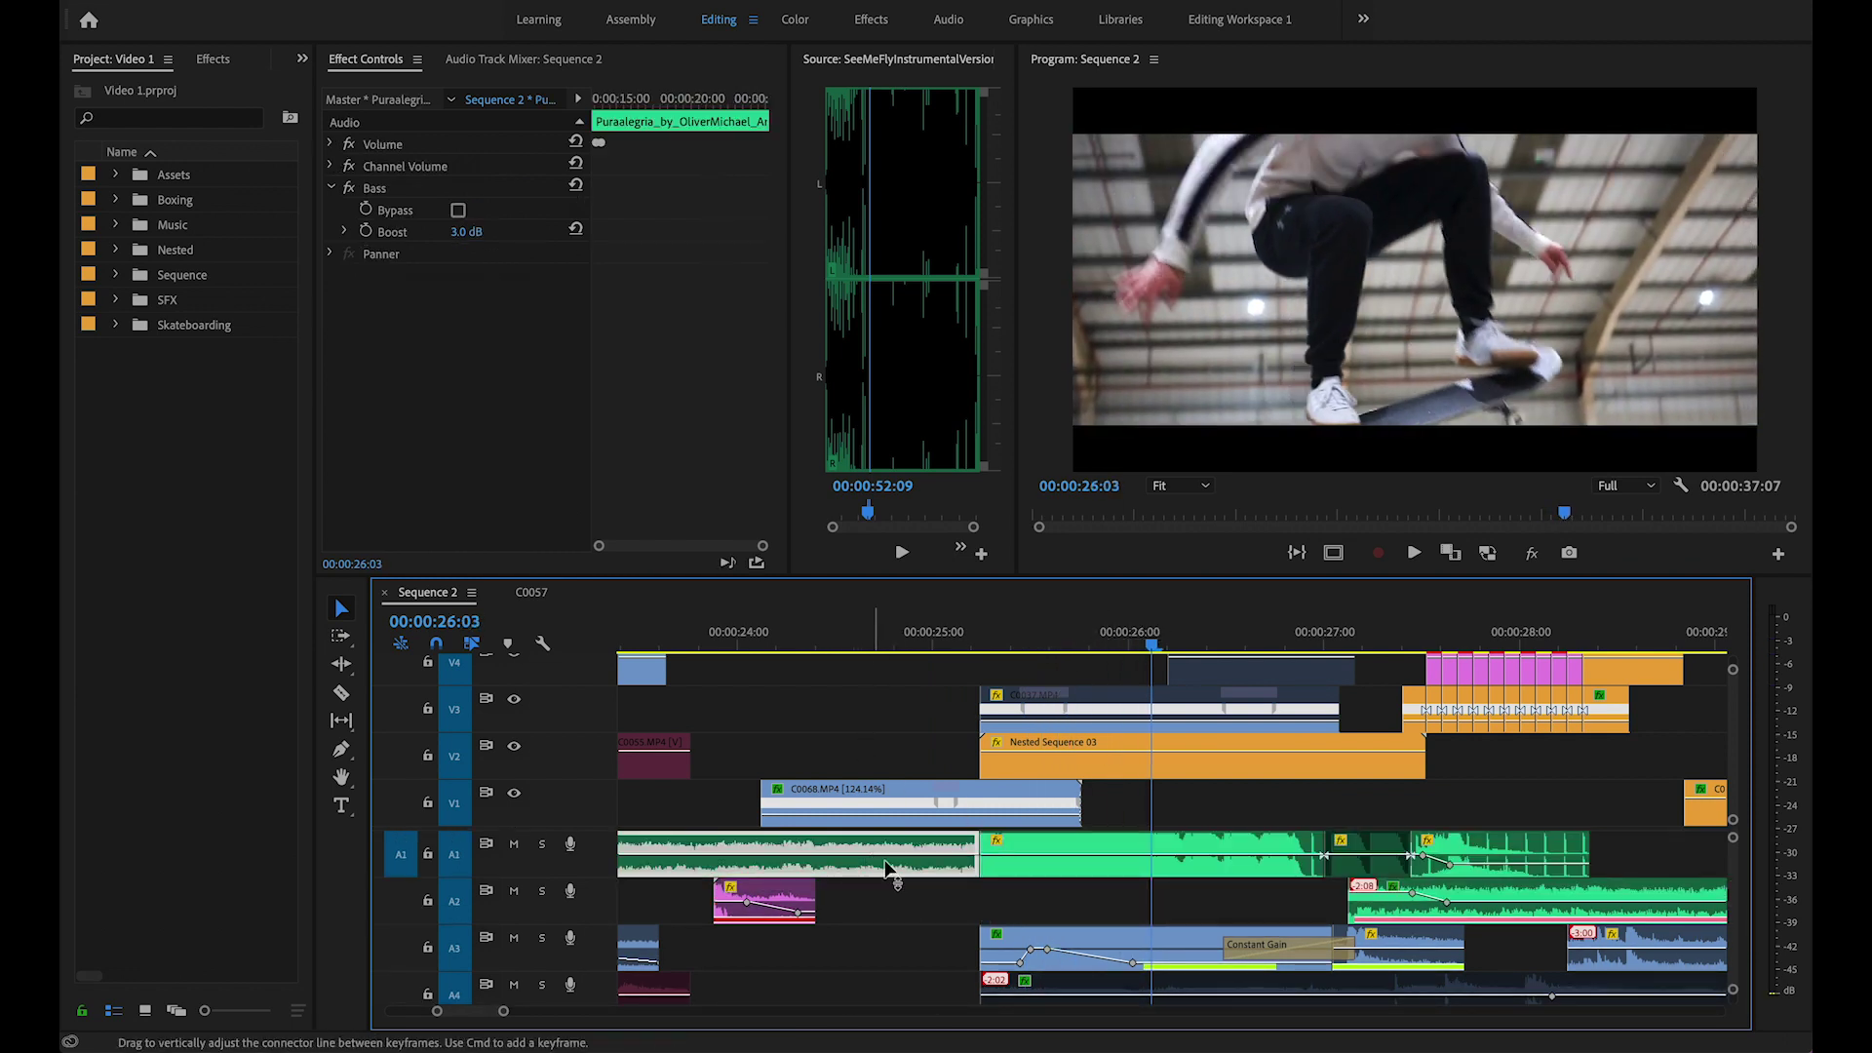
click(1430, 636)
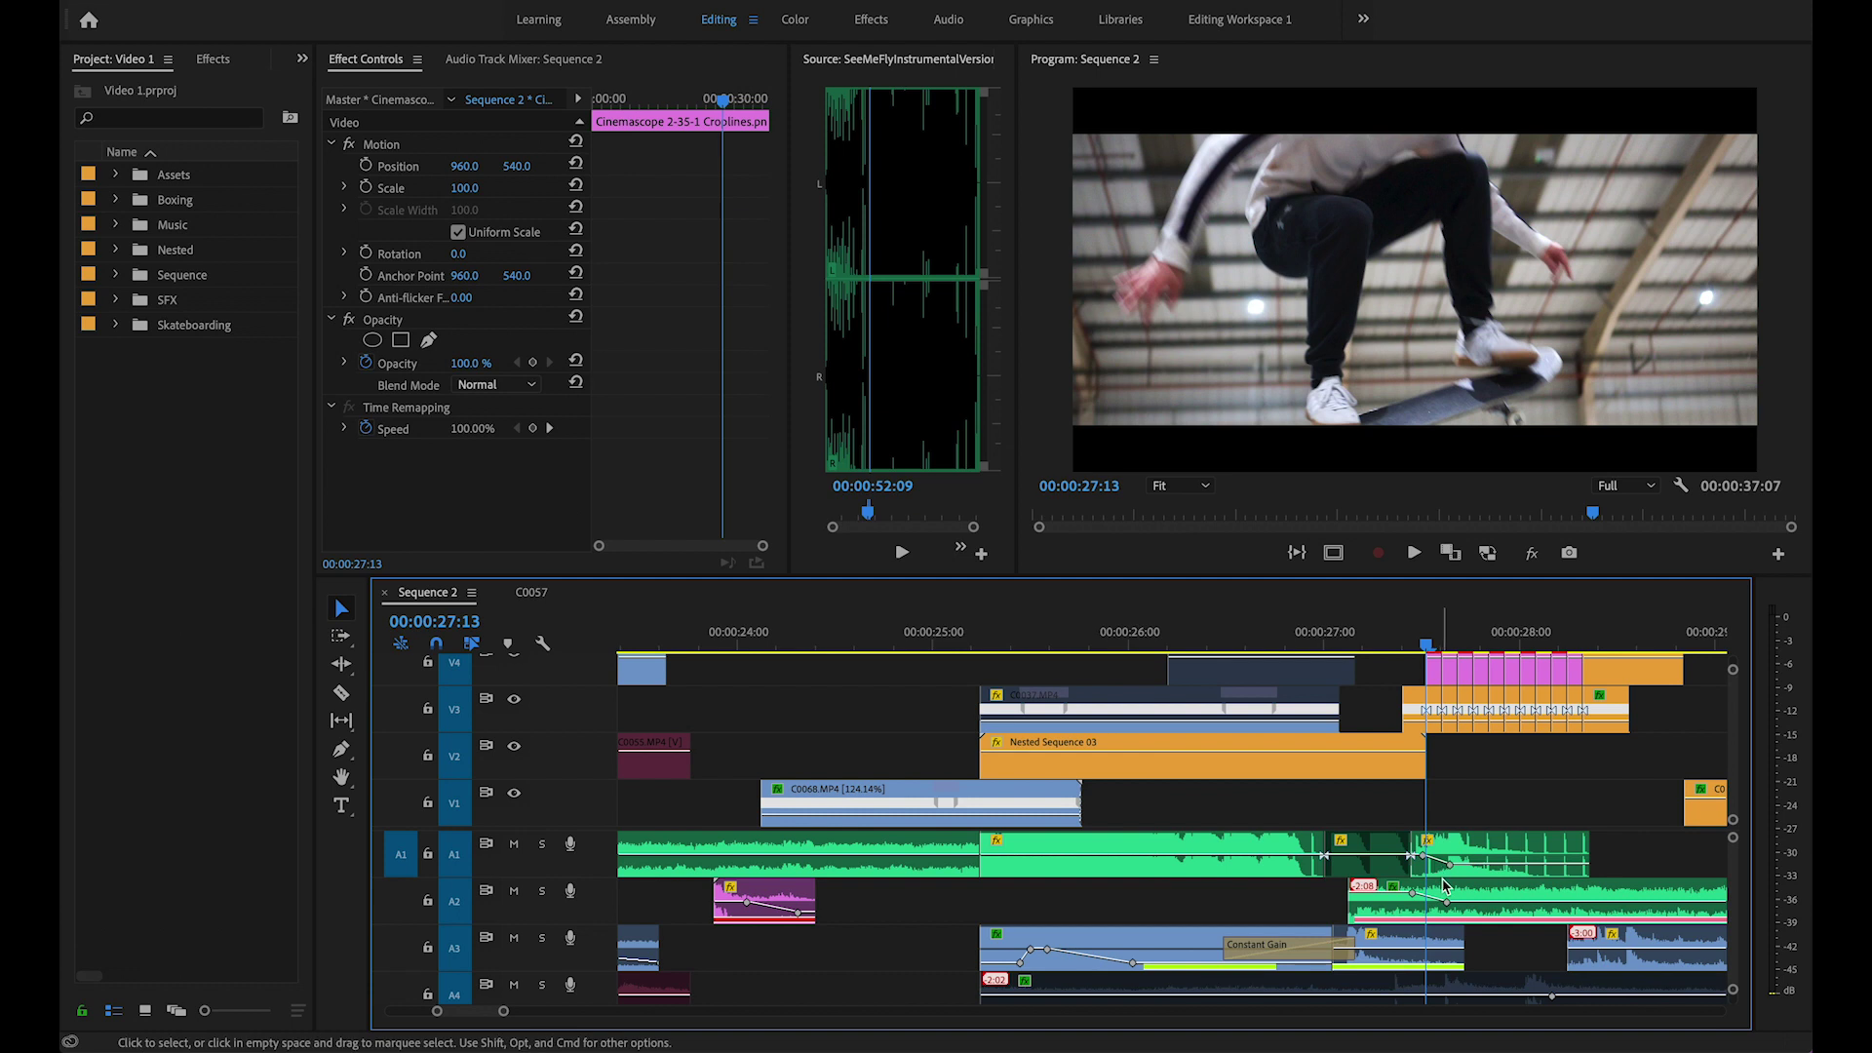
click(1459, 901)
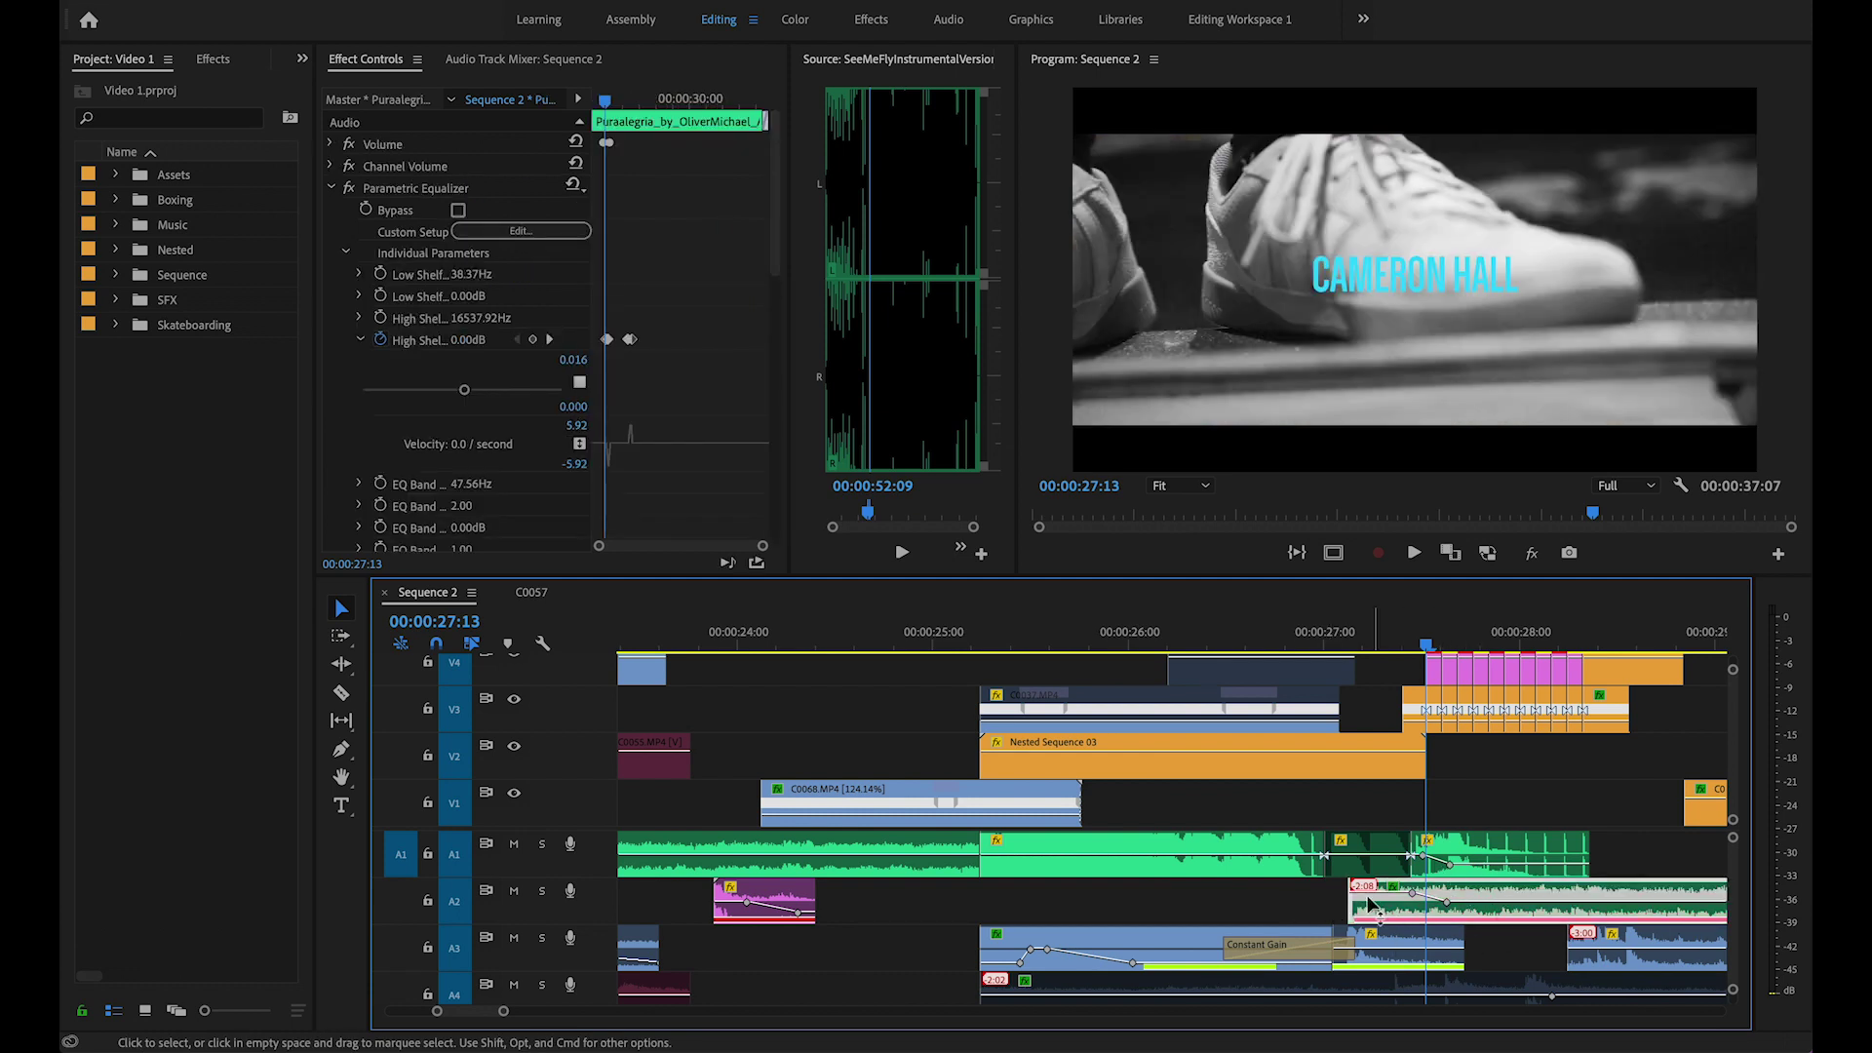
click(917, 849)
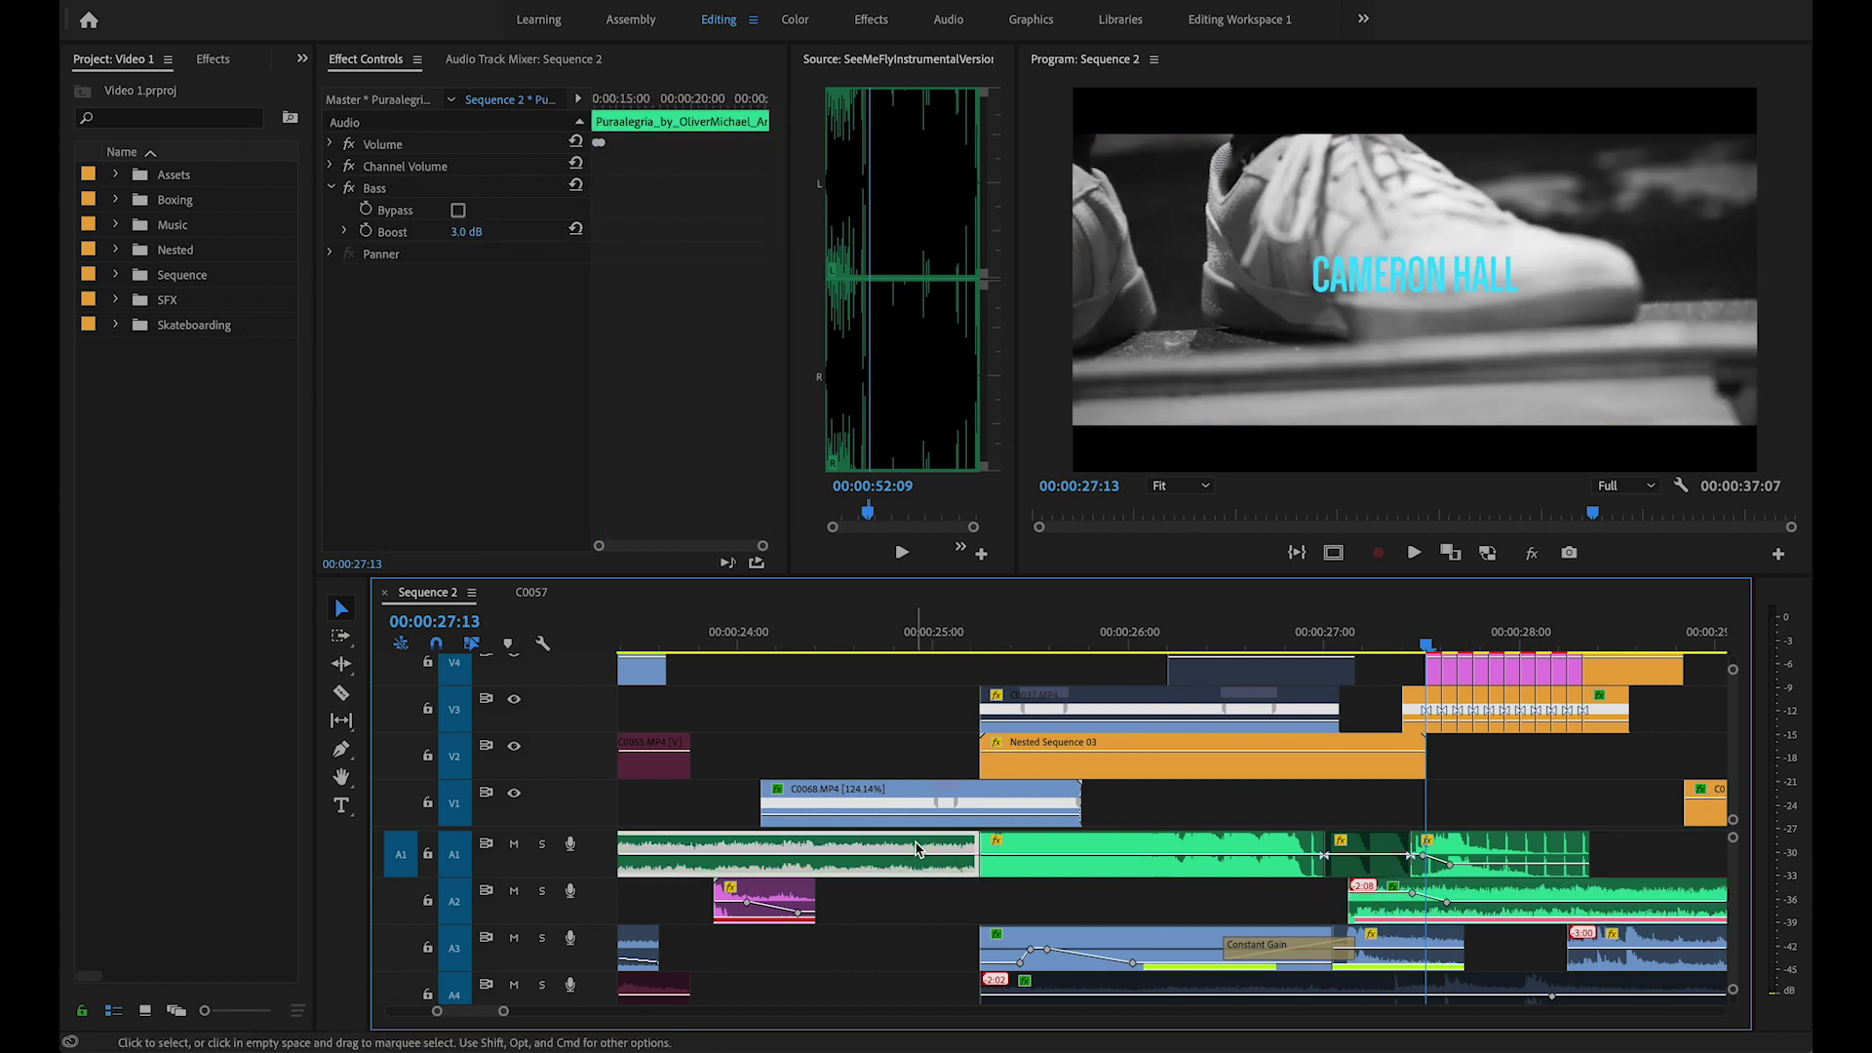
click(1499, 914)
click(927, 853)
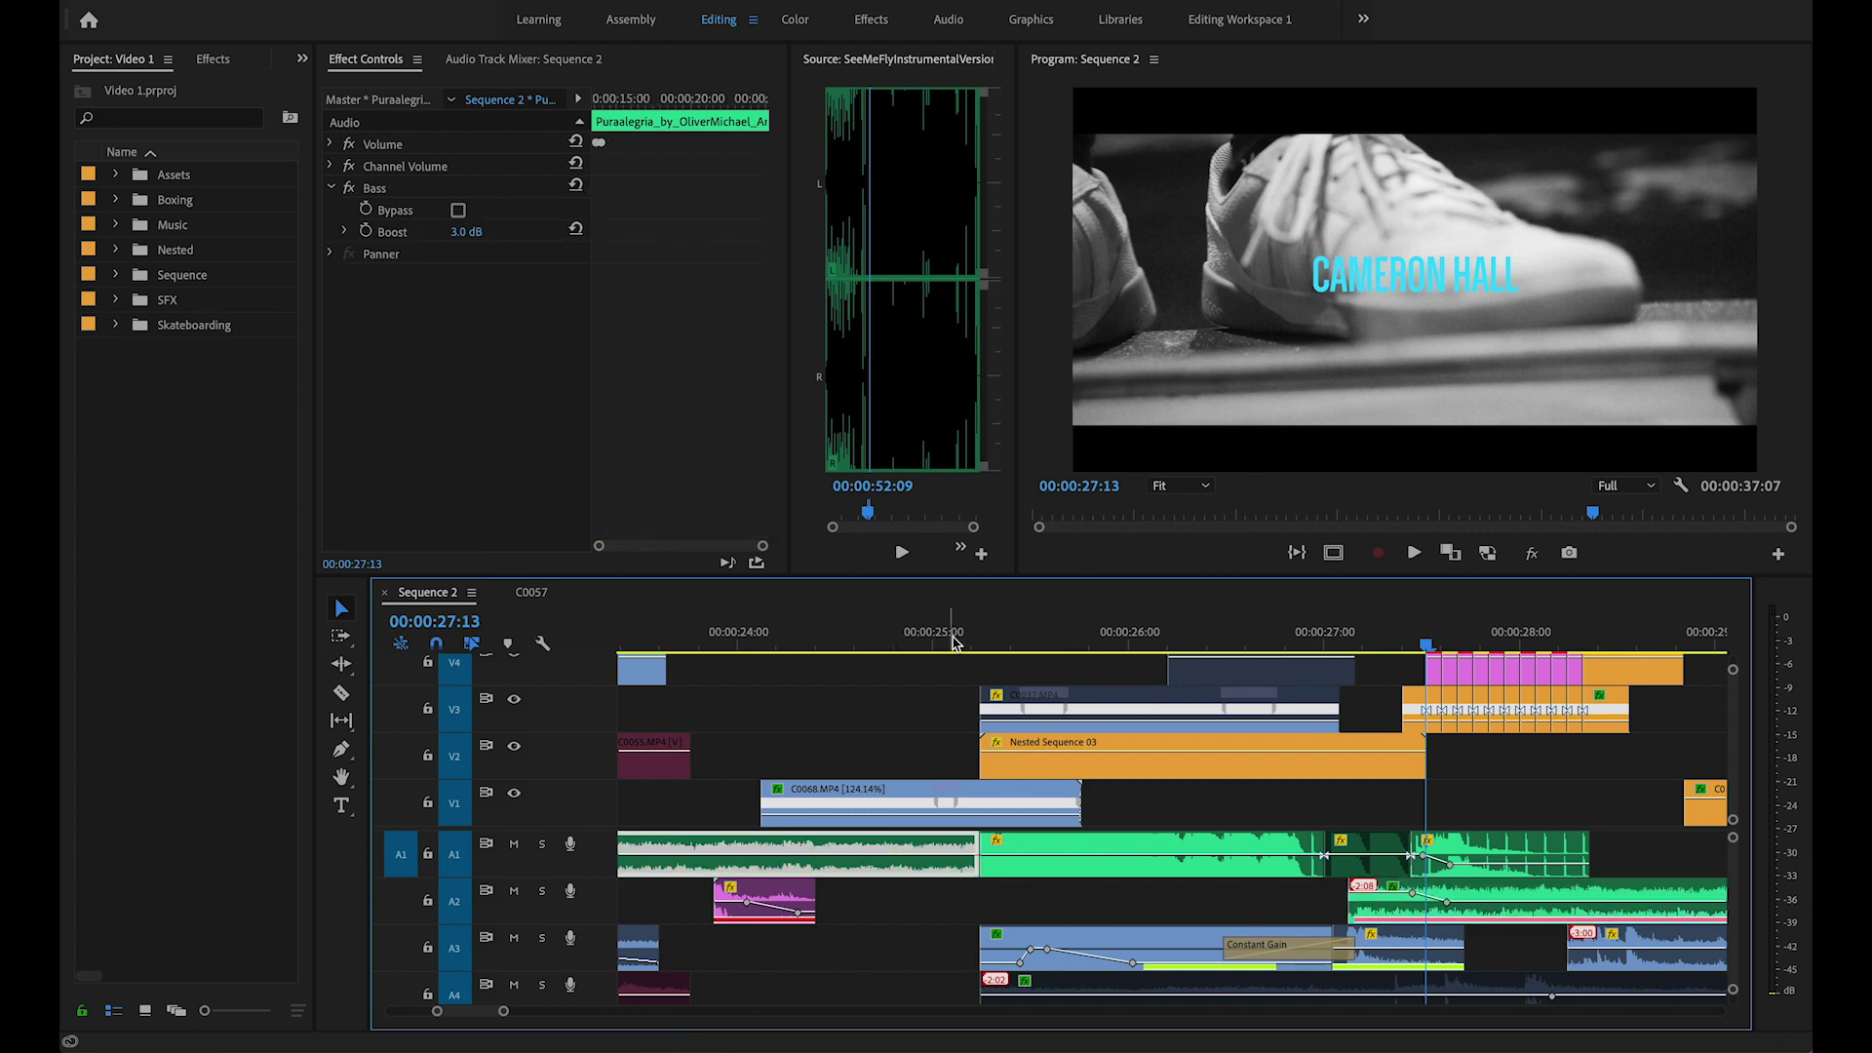
Examine the speed ramp of C0068.MP4 on V1 at 00:00:25:02, and advance to the skateboarding shot at 00:00:25:07.
click(1006, 642)
drag(1010, 641, 949, 646)
click(933, 792)
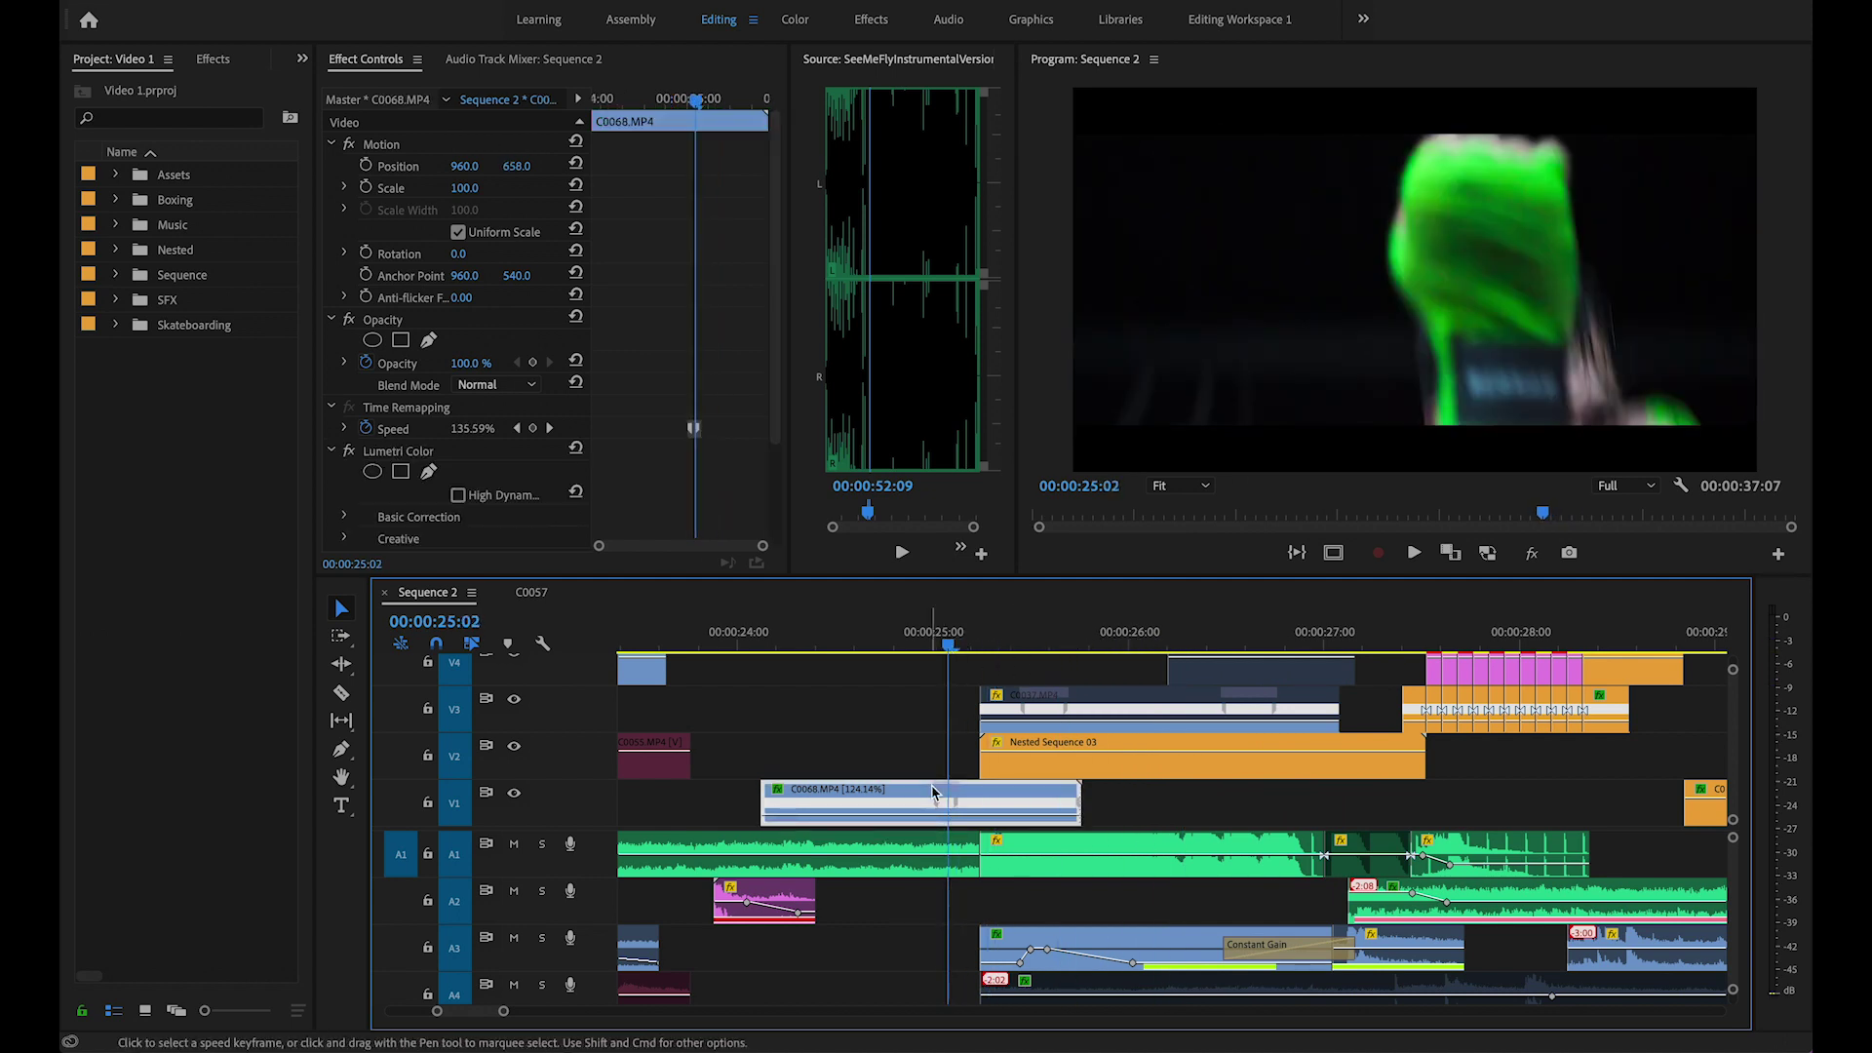
key(equal)
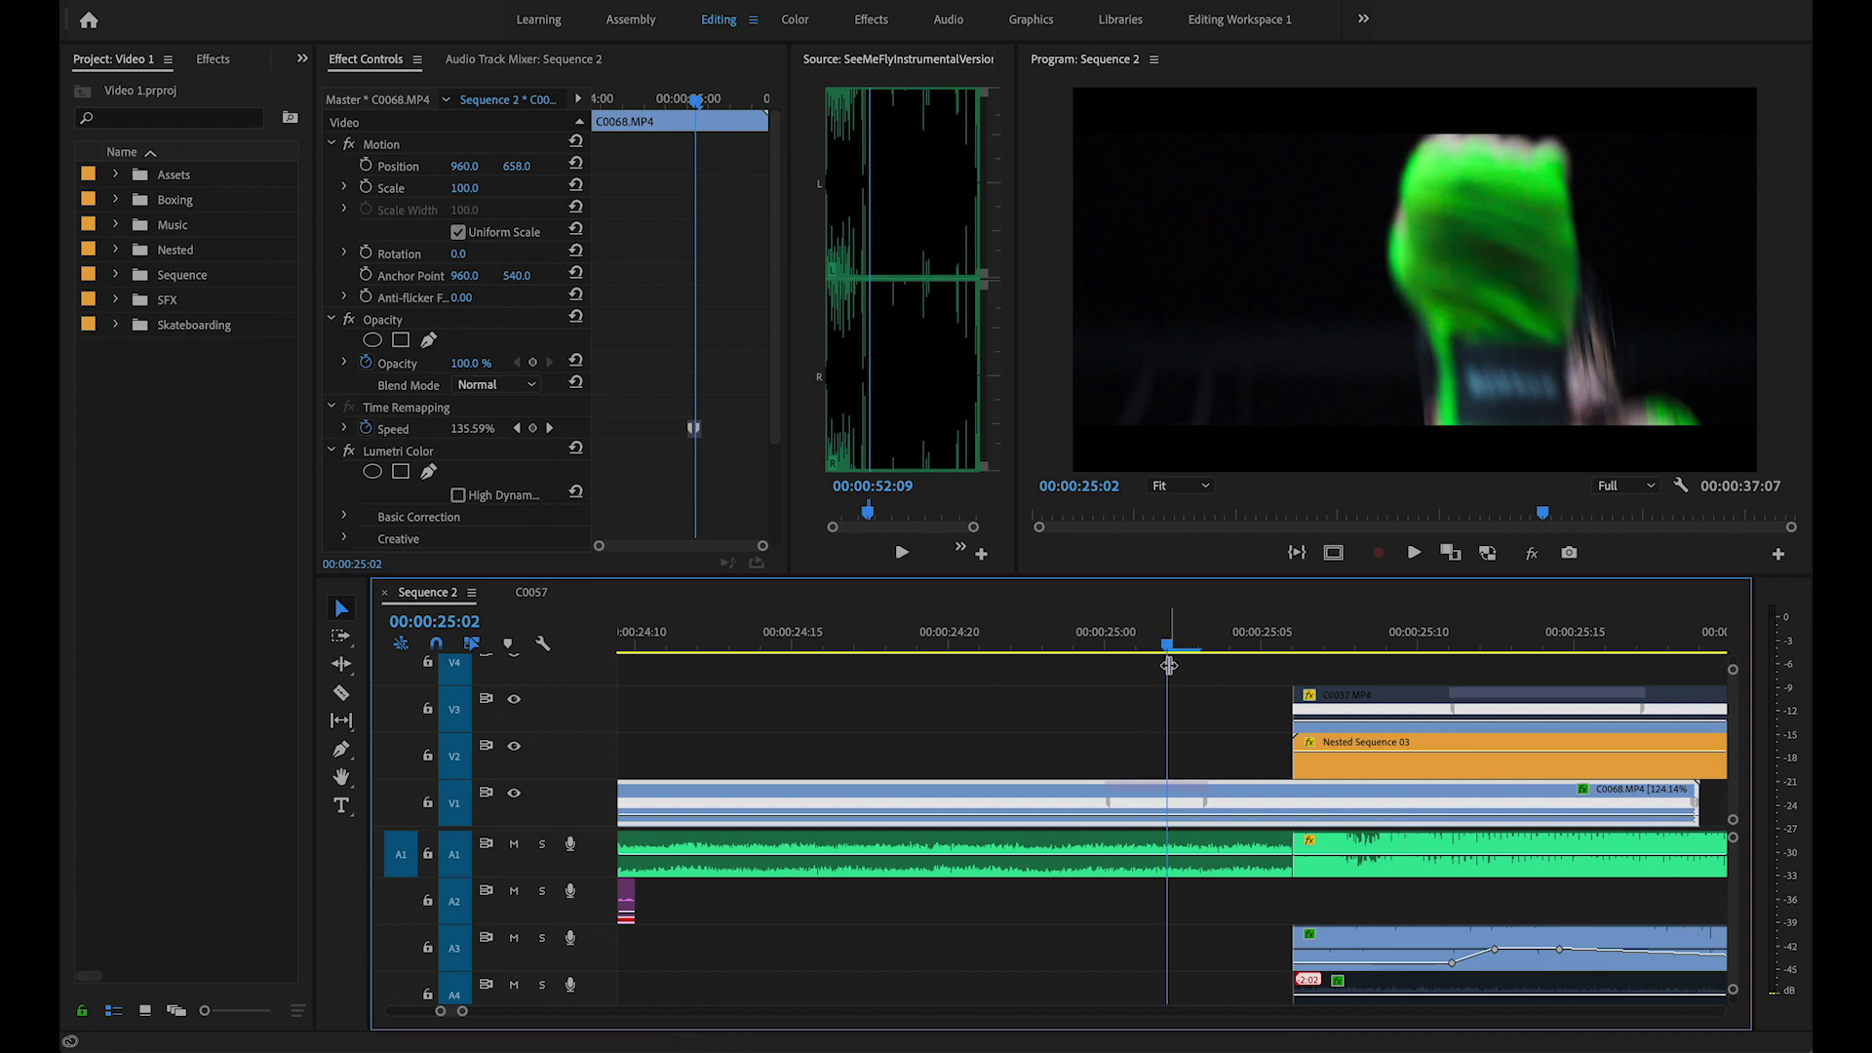
drag(1100, 652, 1329, 663)
scroll(1198, 929, down, 5)
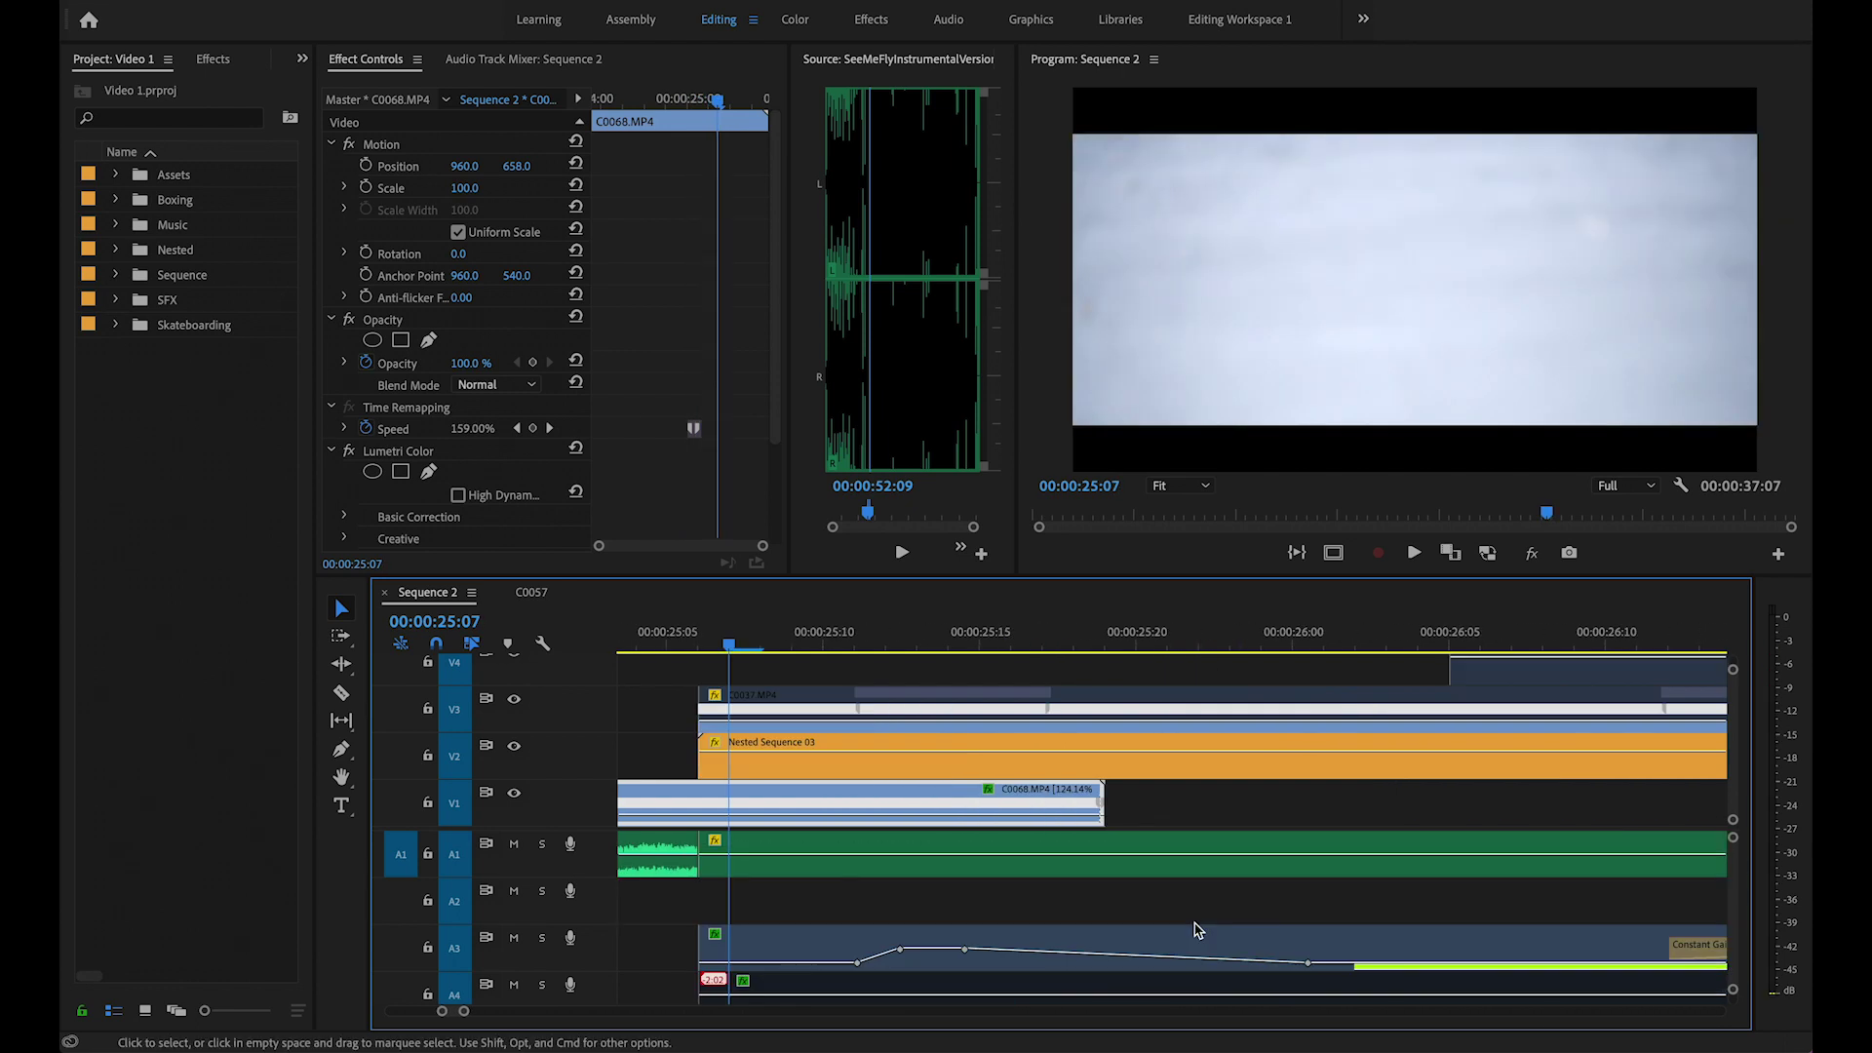
Open Nested Sequence 03 and scrub C0111.MP4 from the start to 00:00:02:02, examining its speed ramp.
double_click(1011, 759)
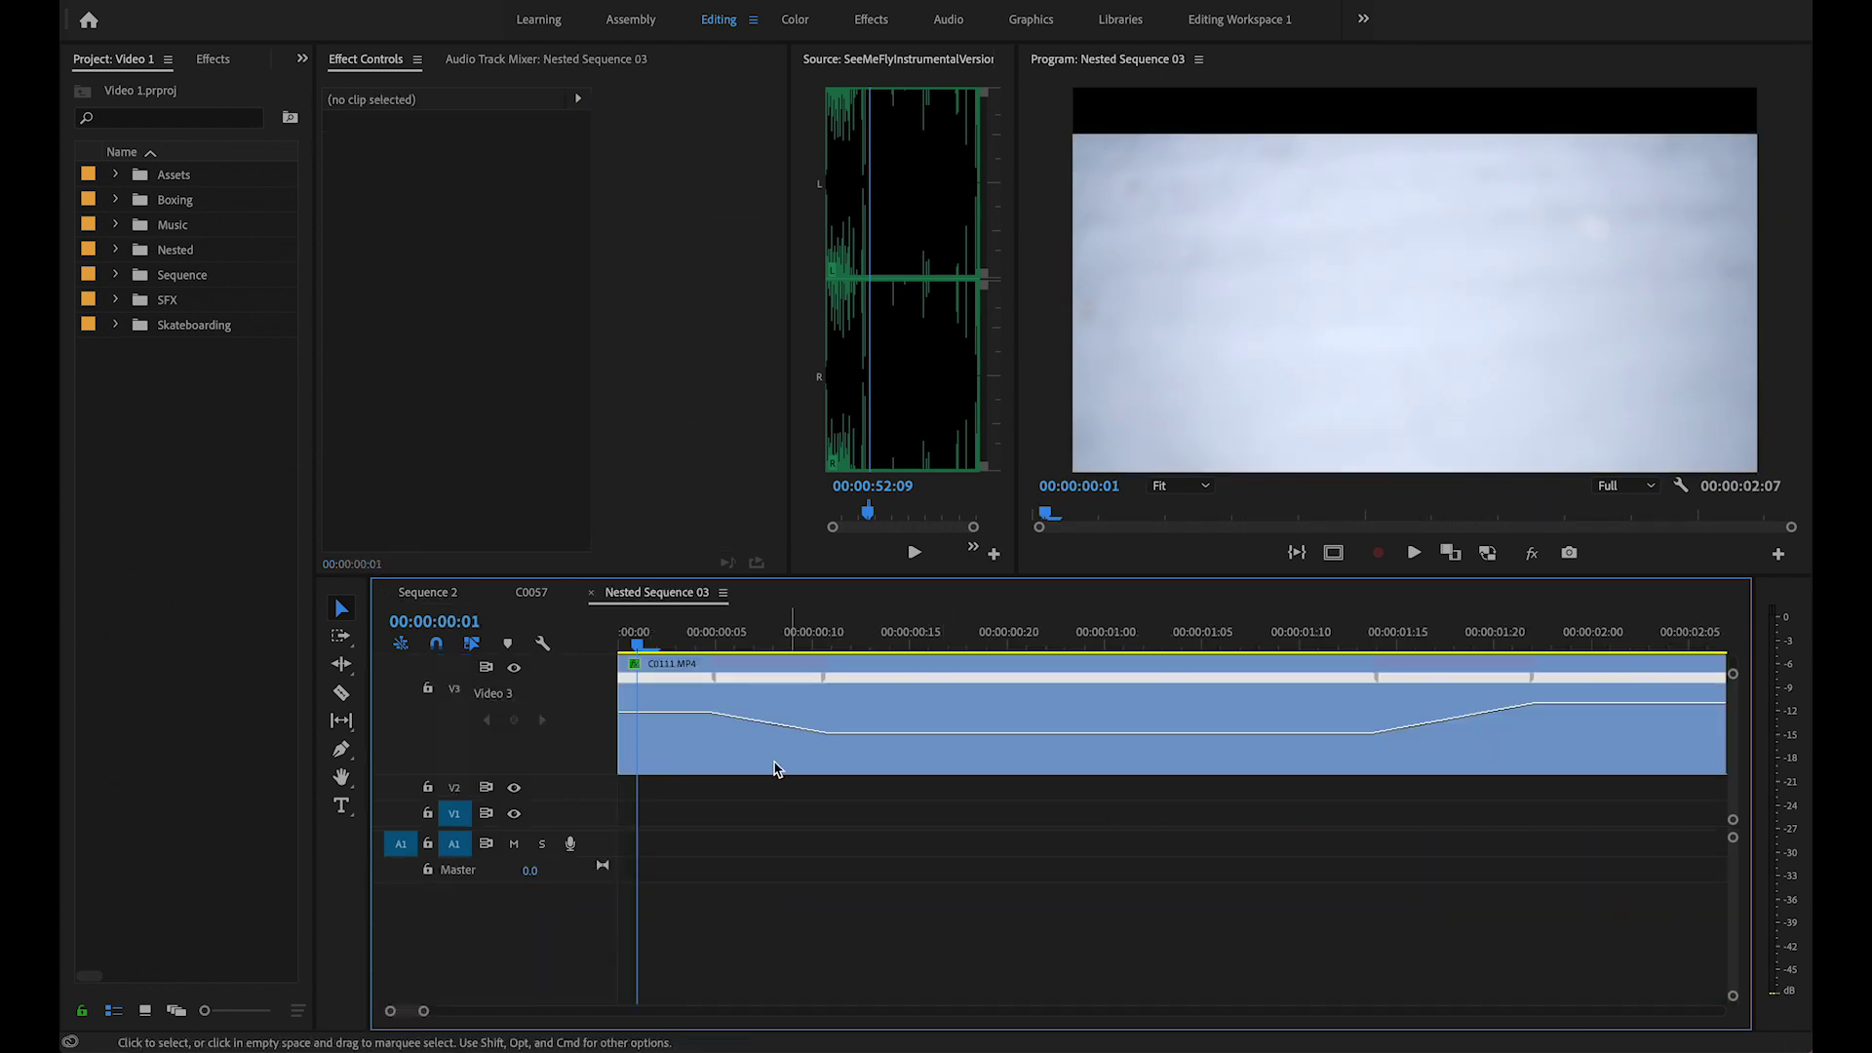
mouse_move(635, 638)
mouse_down()
mouse_move(986, 640)
mouse_move(629, 651)
mouse_up()
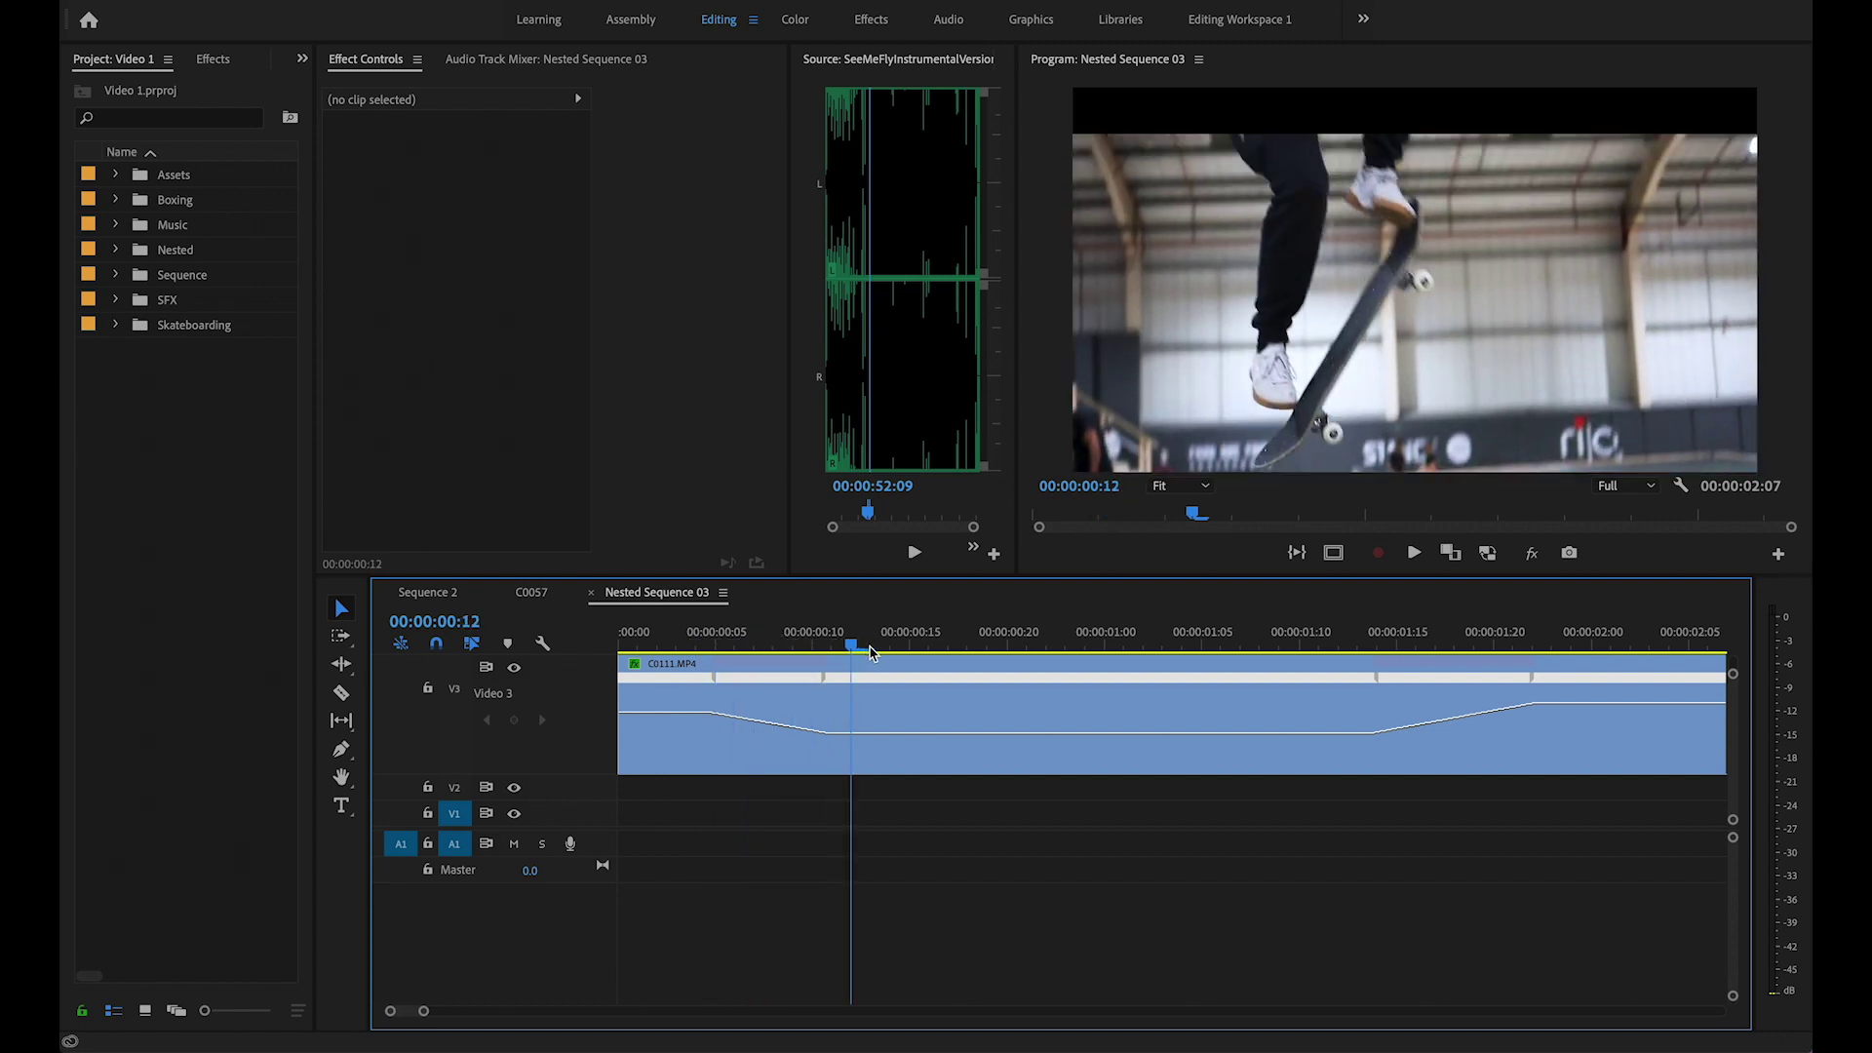
drag(1073, 649, 1643, 677)
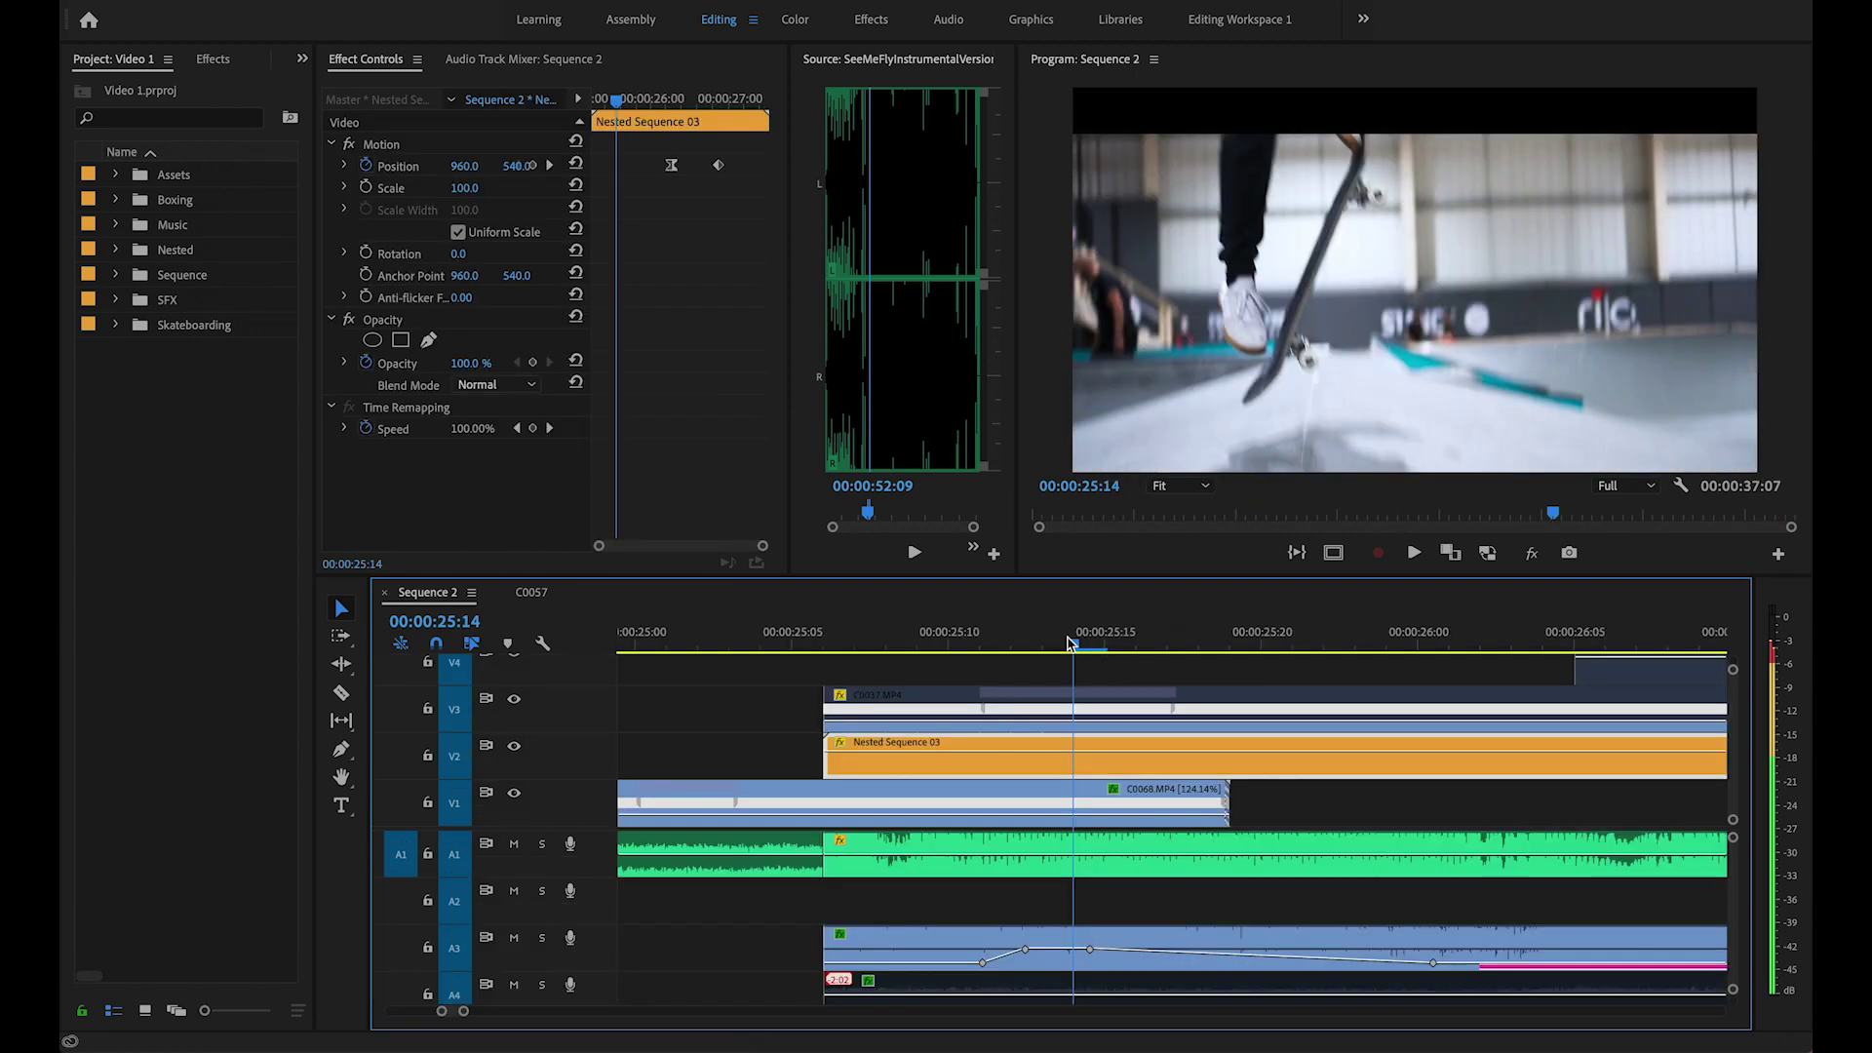
Go back to Sequence 2 at 00:00:25:08, reopen Nested Sequence 03 and replay the opening frames of C0111.MP4.
drag(1077, 647, 922, 660)
key(Left)
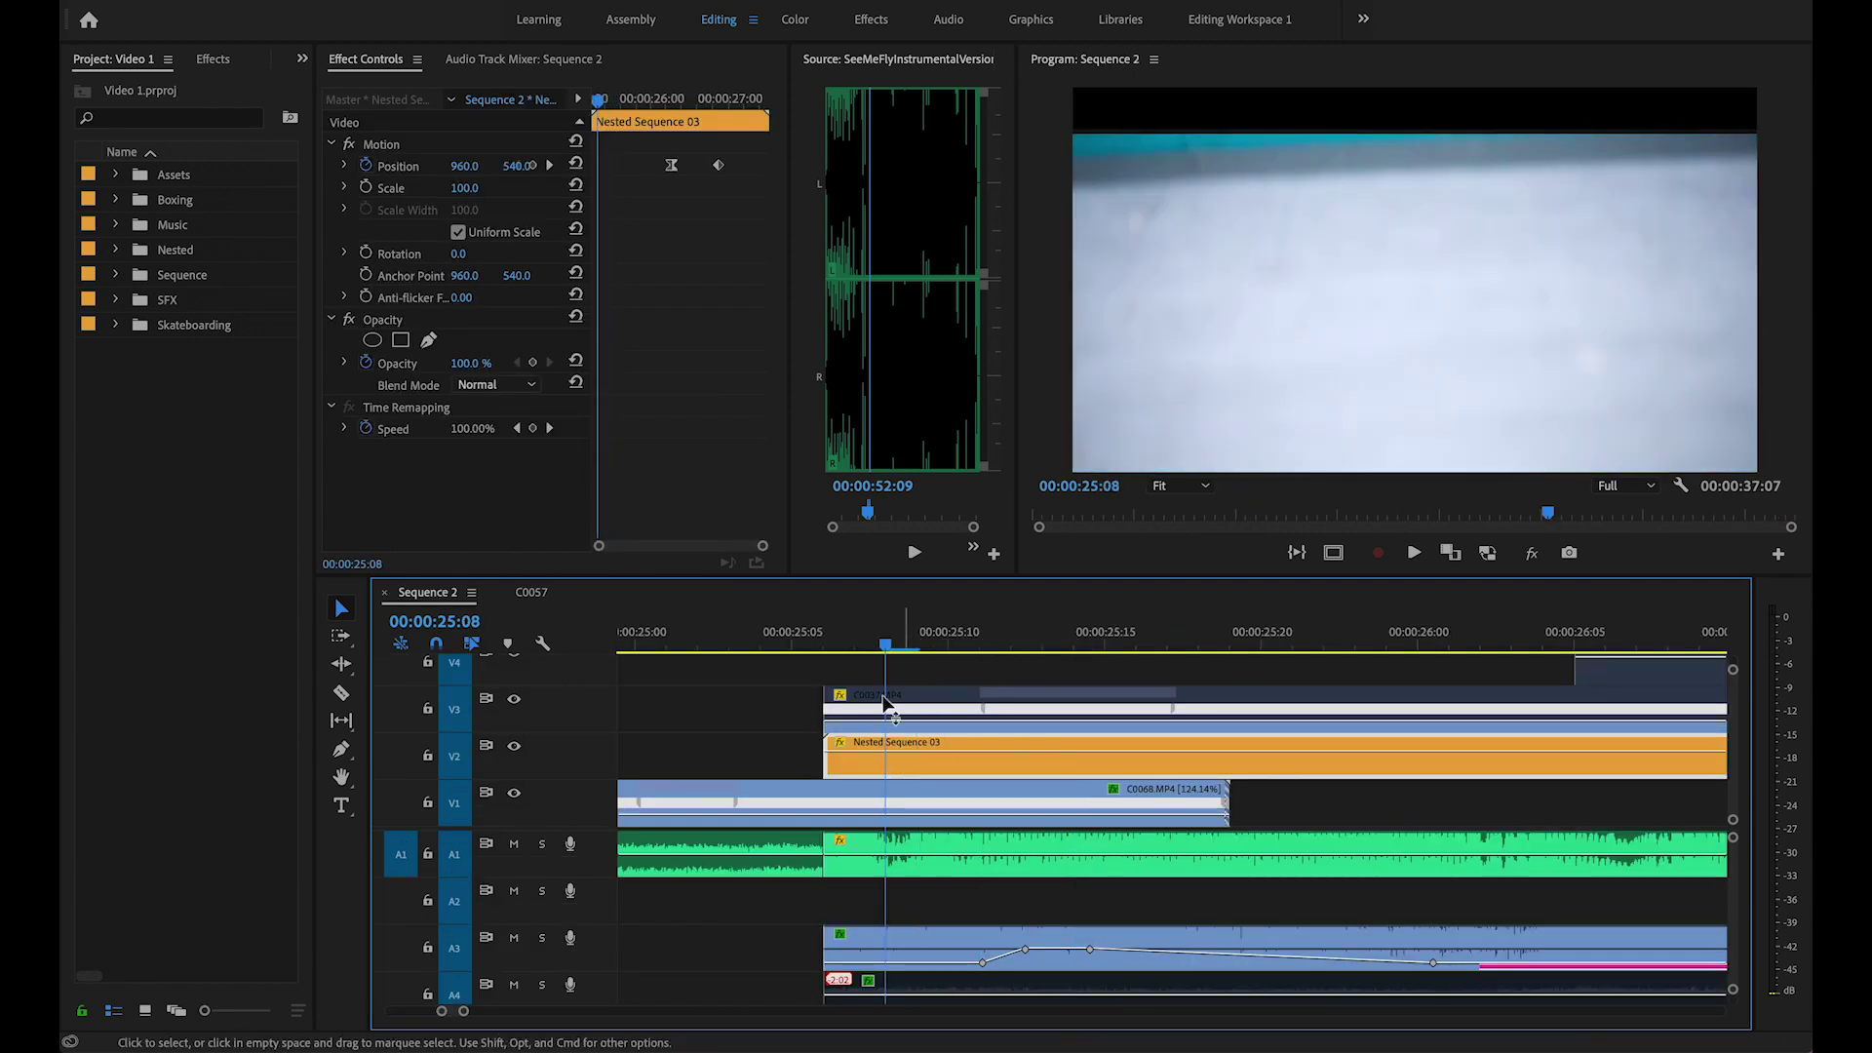
double_click(941, 773)
key(Home)
key(space)
key(Home)
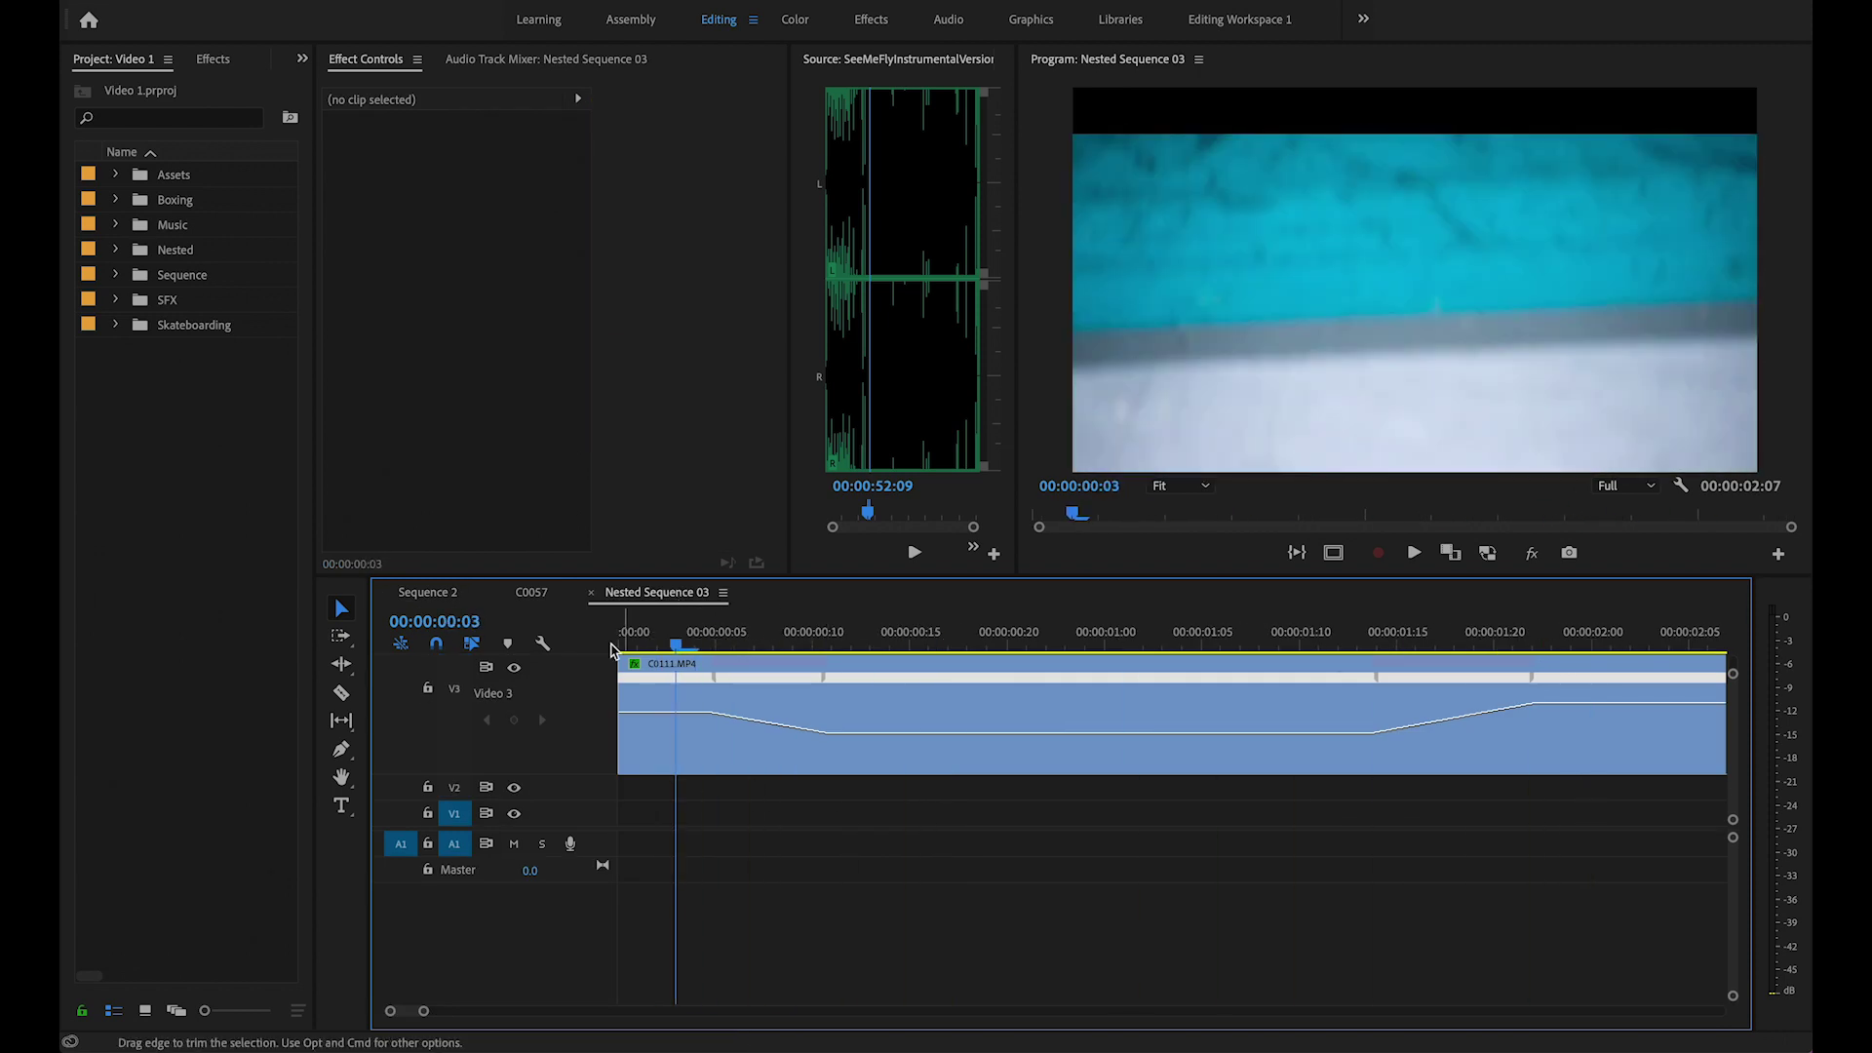
Return to Sequence 2 at 00:00:25:09 and scrub along the position keyframes of Nested Sequence 03 to 00:00:26:17.
click(591, 593)
mouse_move(924, 647)
mouse_down()
mouse_move(957, 651)
mouse_move(934, 648)
mouse_up()
click(924, 646)
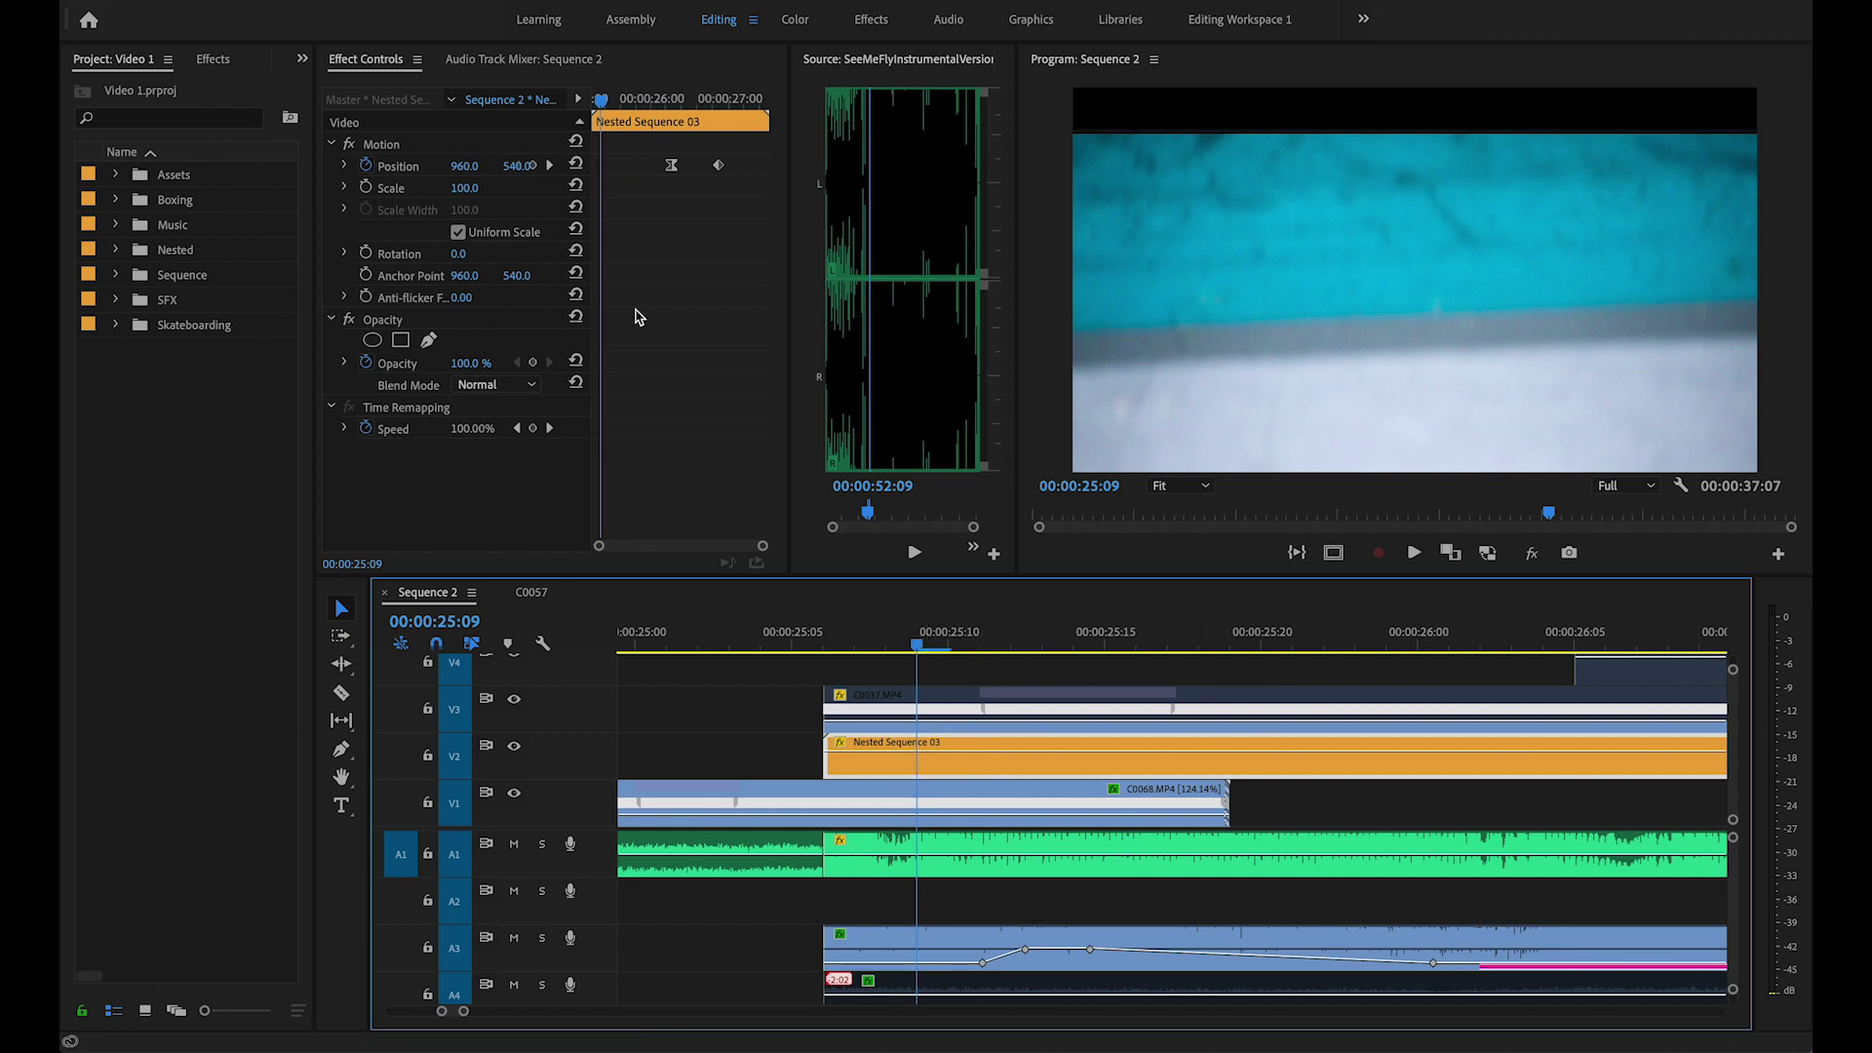
scroll(990, 694, up, 3)
scroll(999, 702, down, 3)
drag(605, 105, 709, 109)
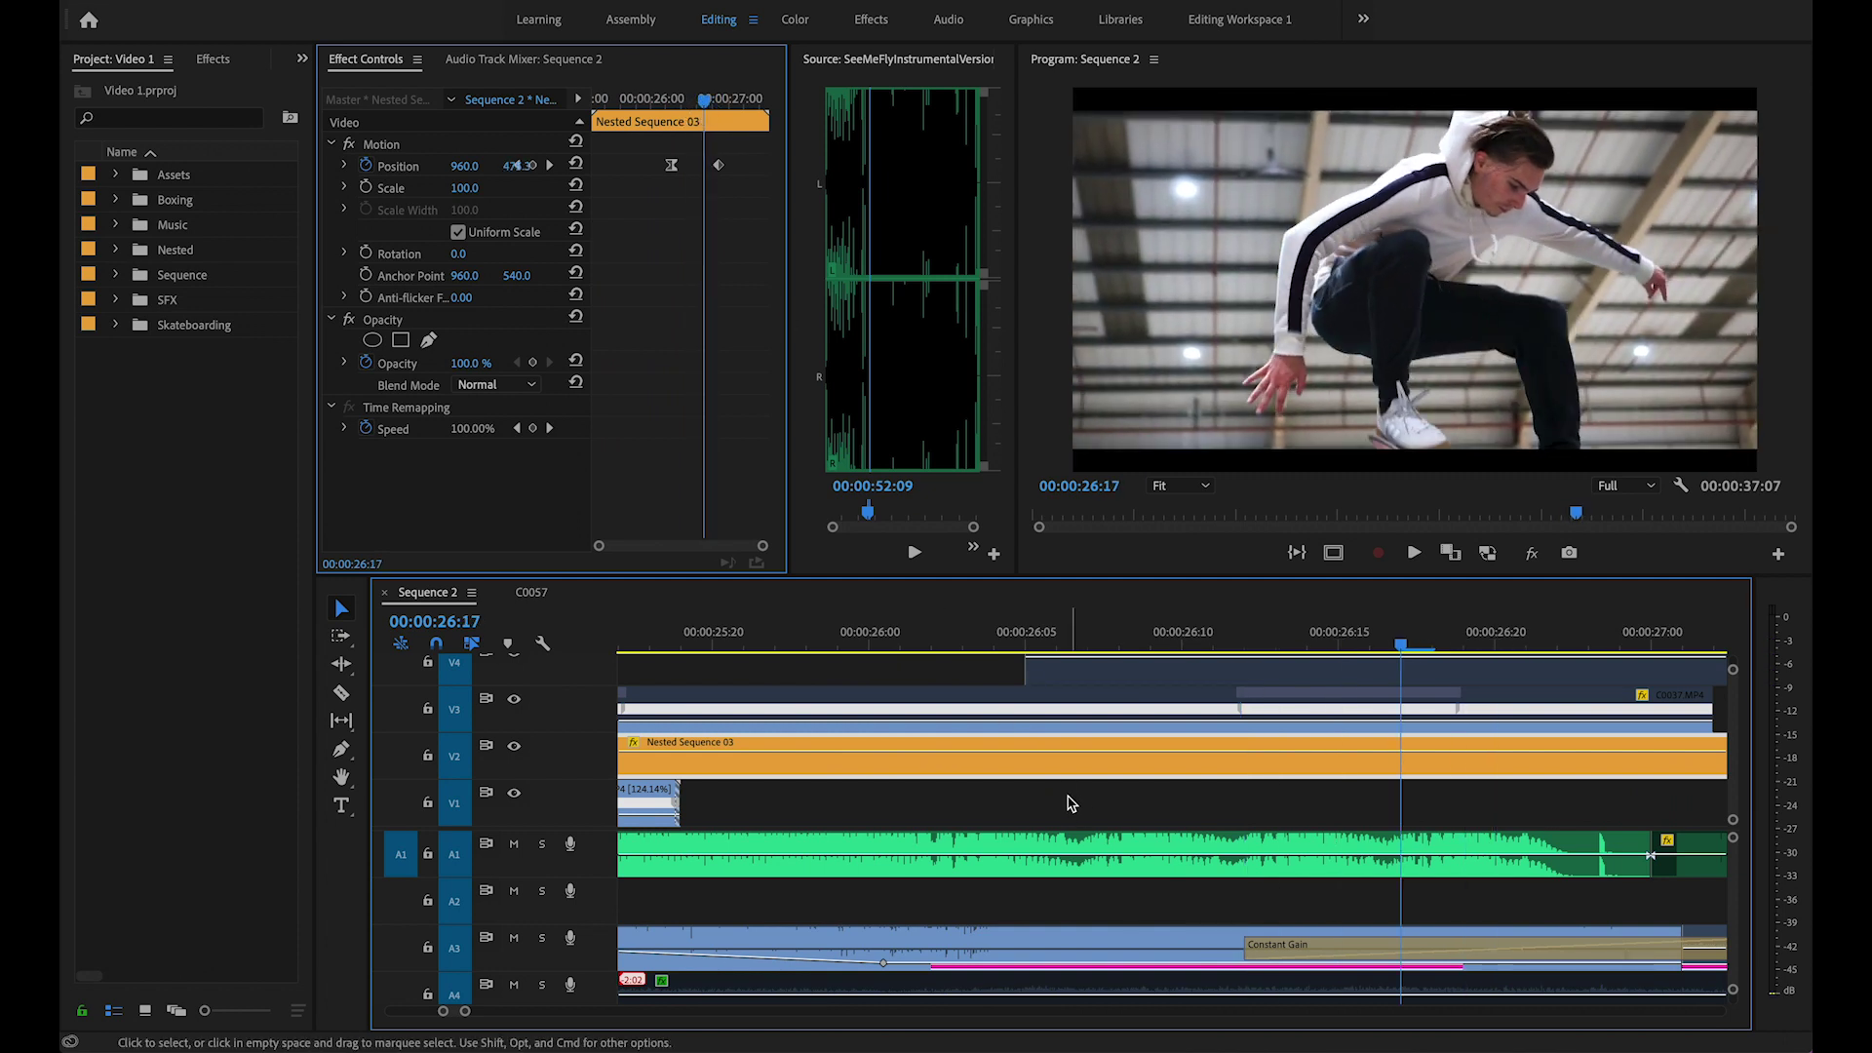
Disable the Cinemascope 2-35-1 Croplines layer on V6 and scrub the position keyframes of Nested Sequence 03 back to 00:00:25:20.
scroll(1066, 727, up, 3)
click(1054, 683)
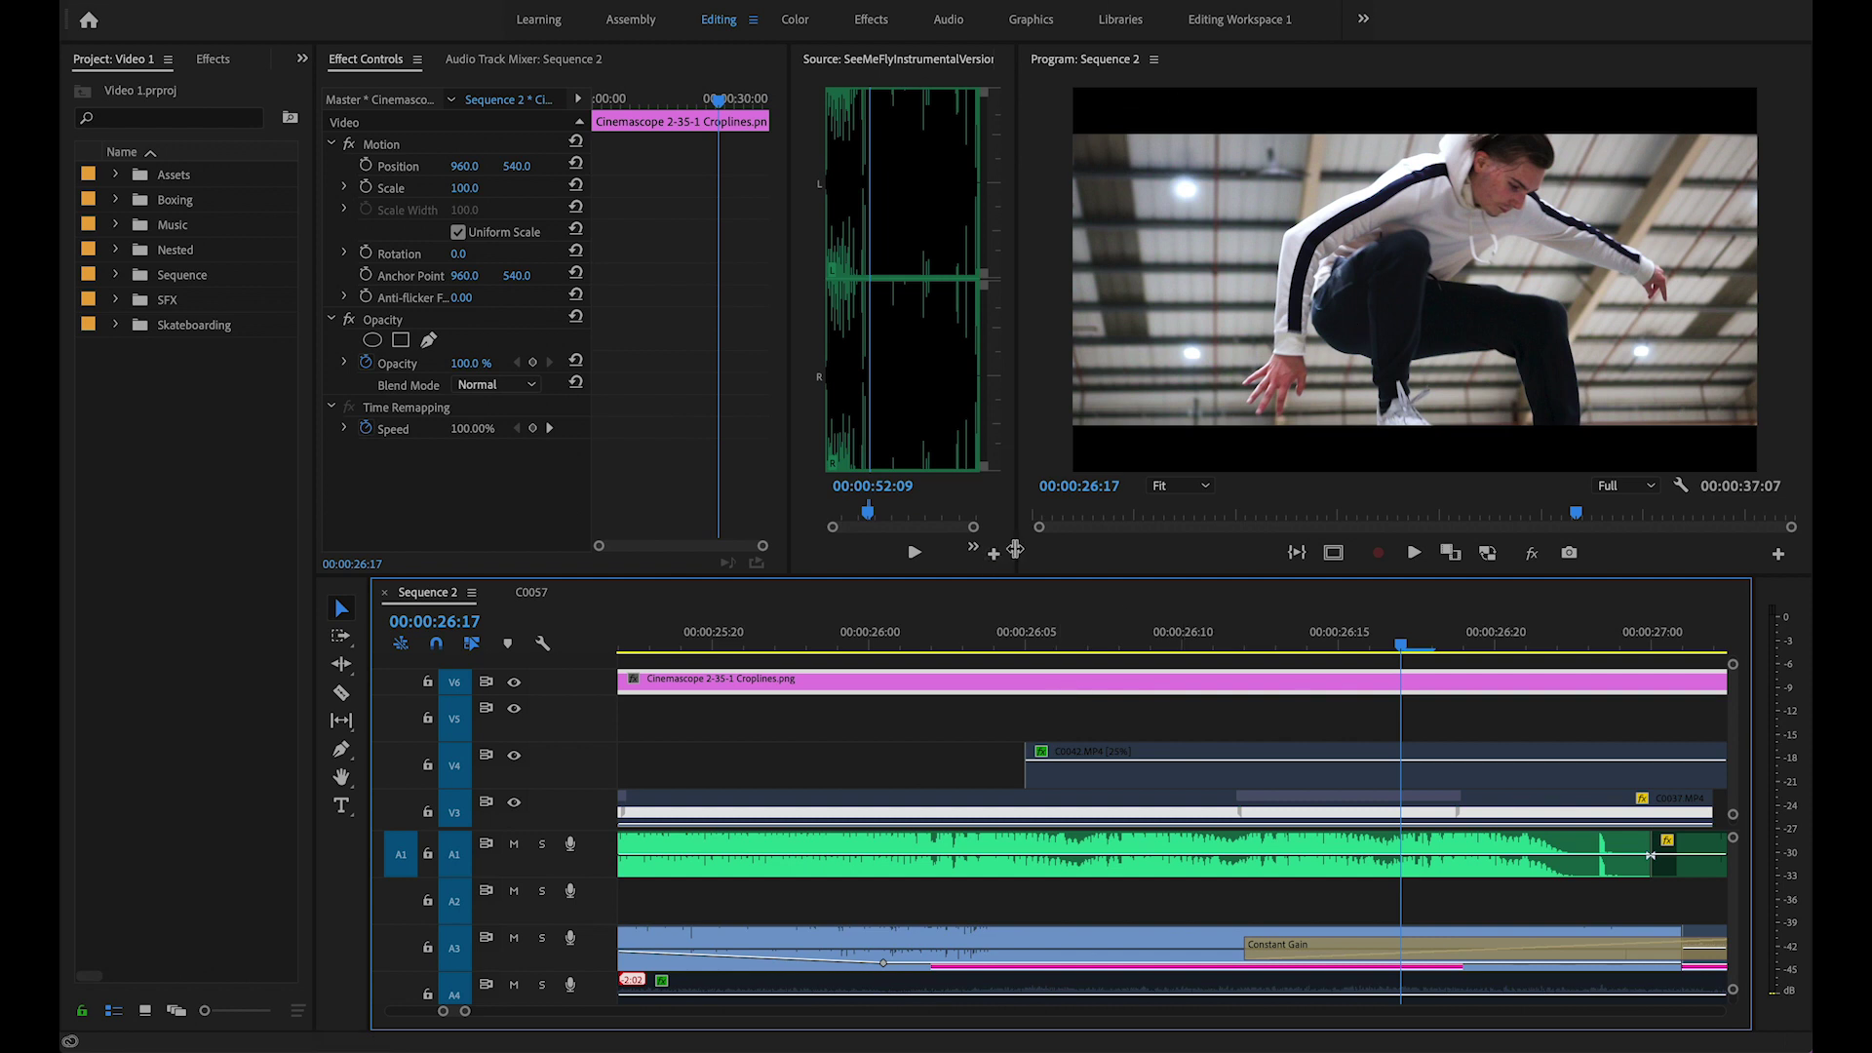
key(shift+e)
scroll(934, 770, down, 2)
click(915, 768)
drag(699, 95, 639, 114)
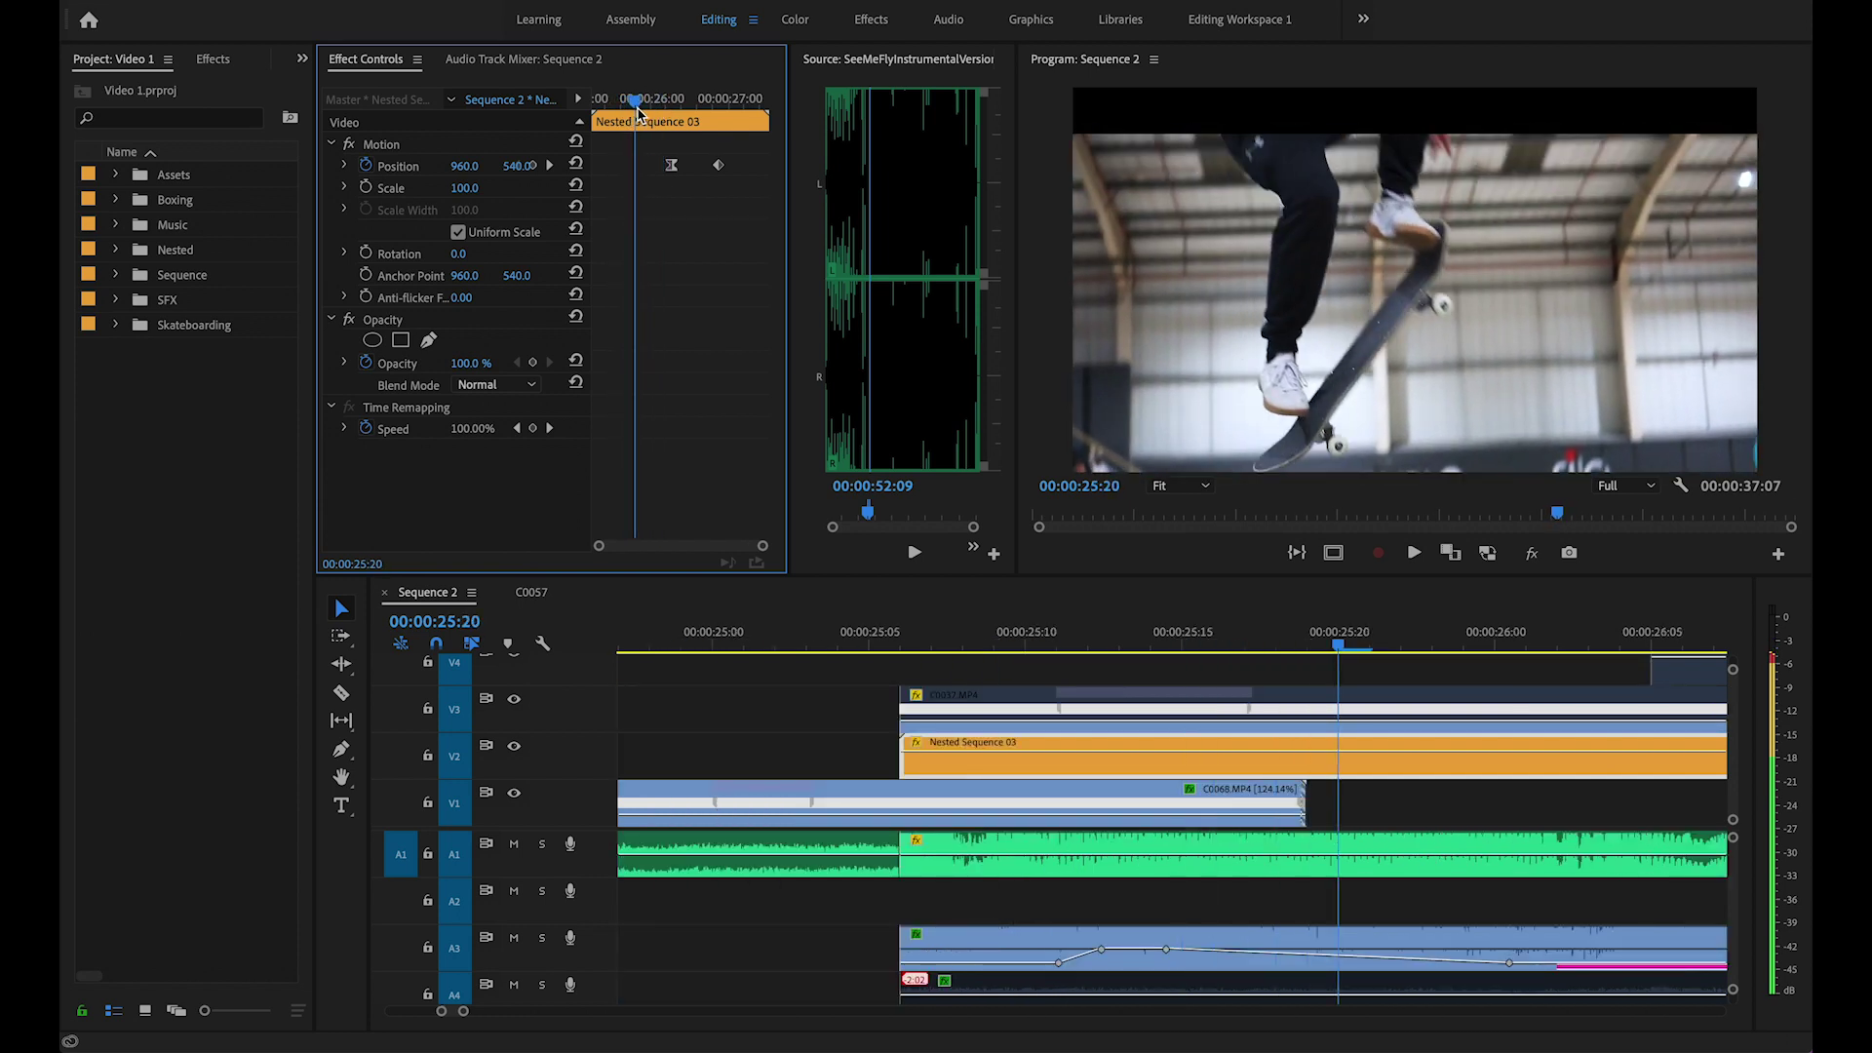
Open the C0111.MP4 source from Nested Sequence 03, enlarge its view to examine the full jump, and close the source view.
double_click(1096, 766)
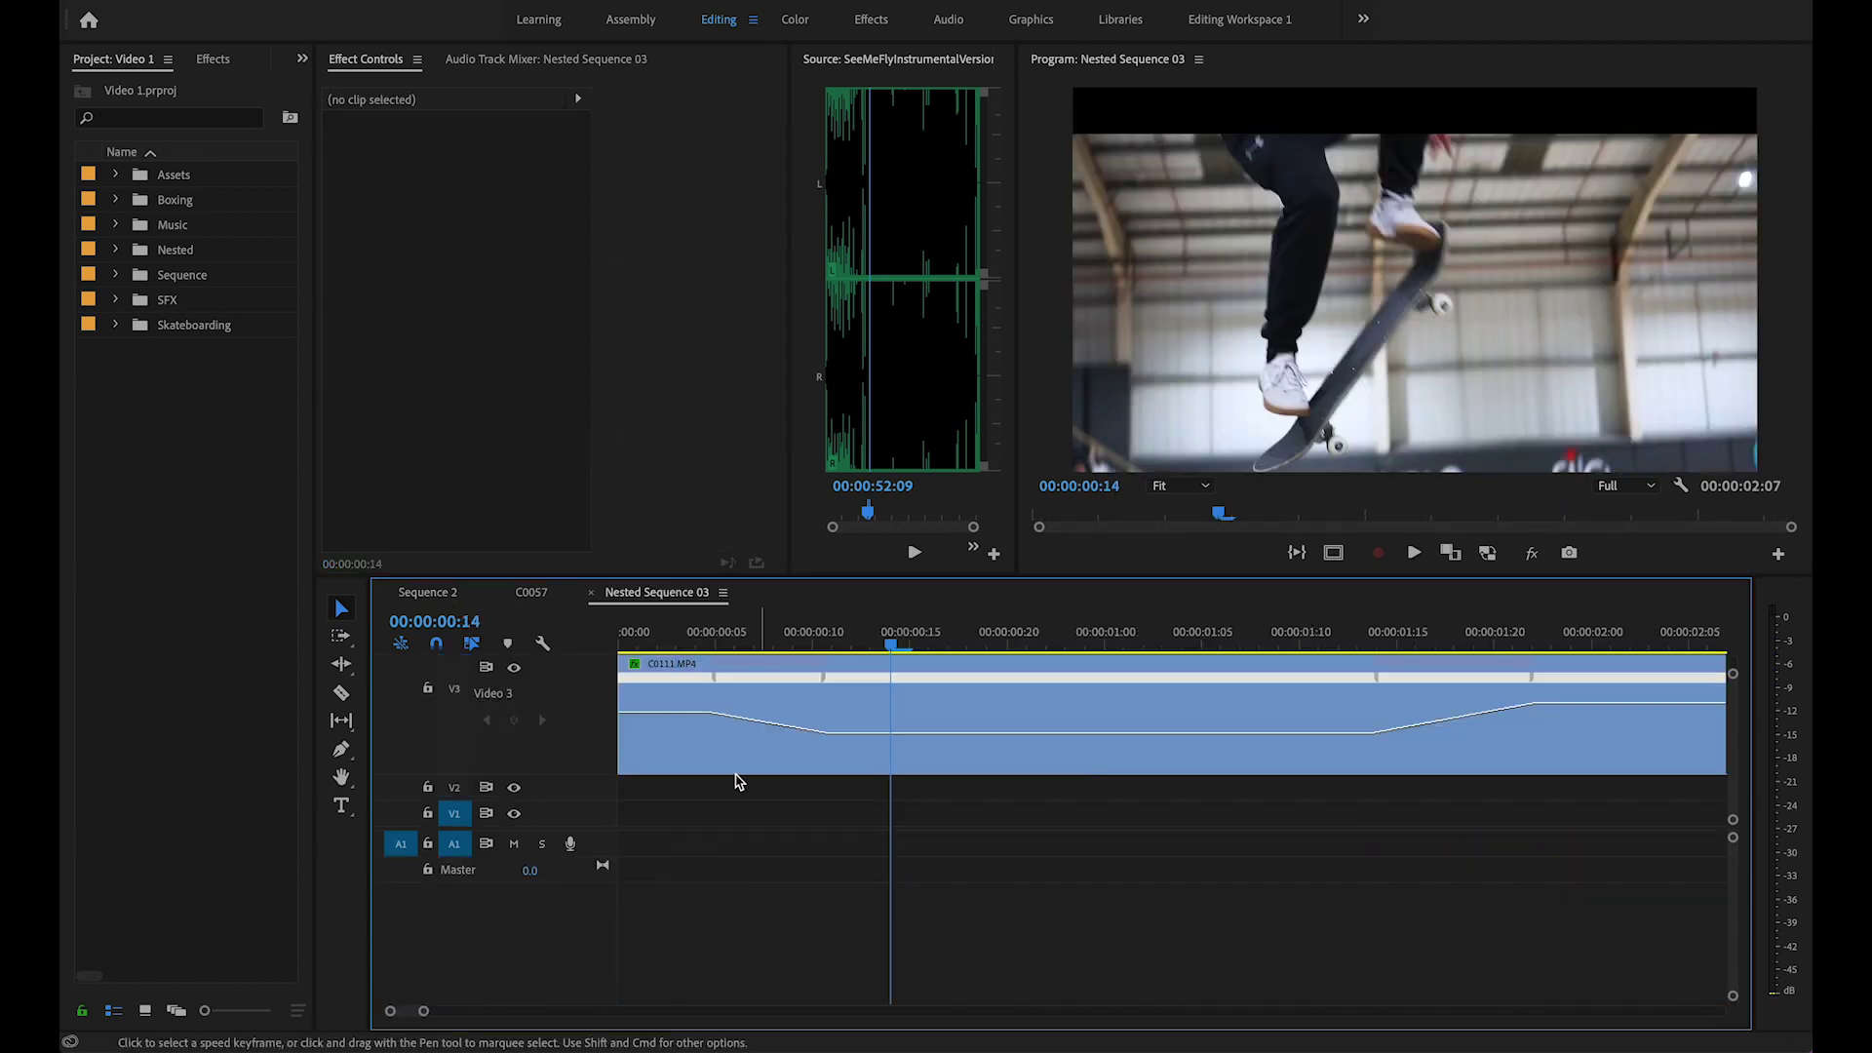
double_click(999, 702)
drag(790, 304, 429, 307)
drag(583, 514, 621, 509)
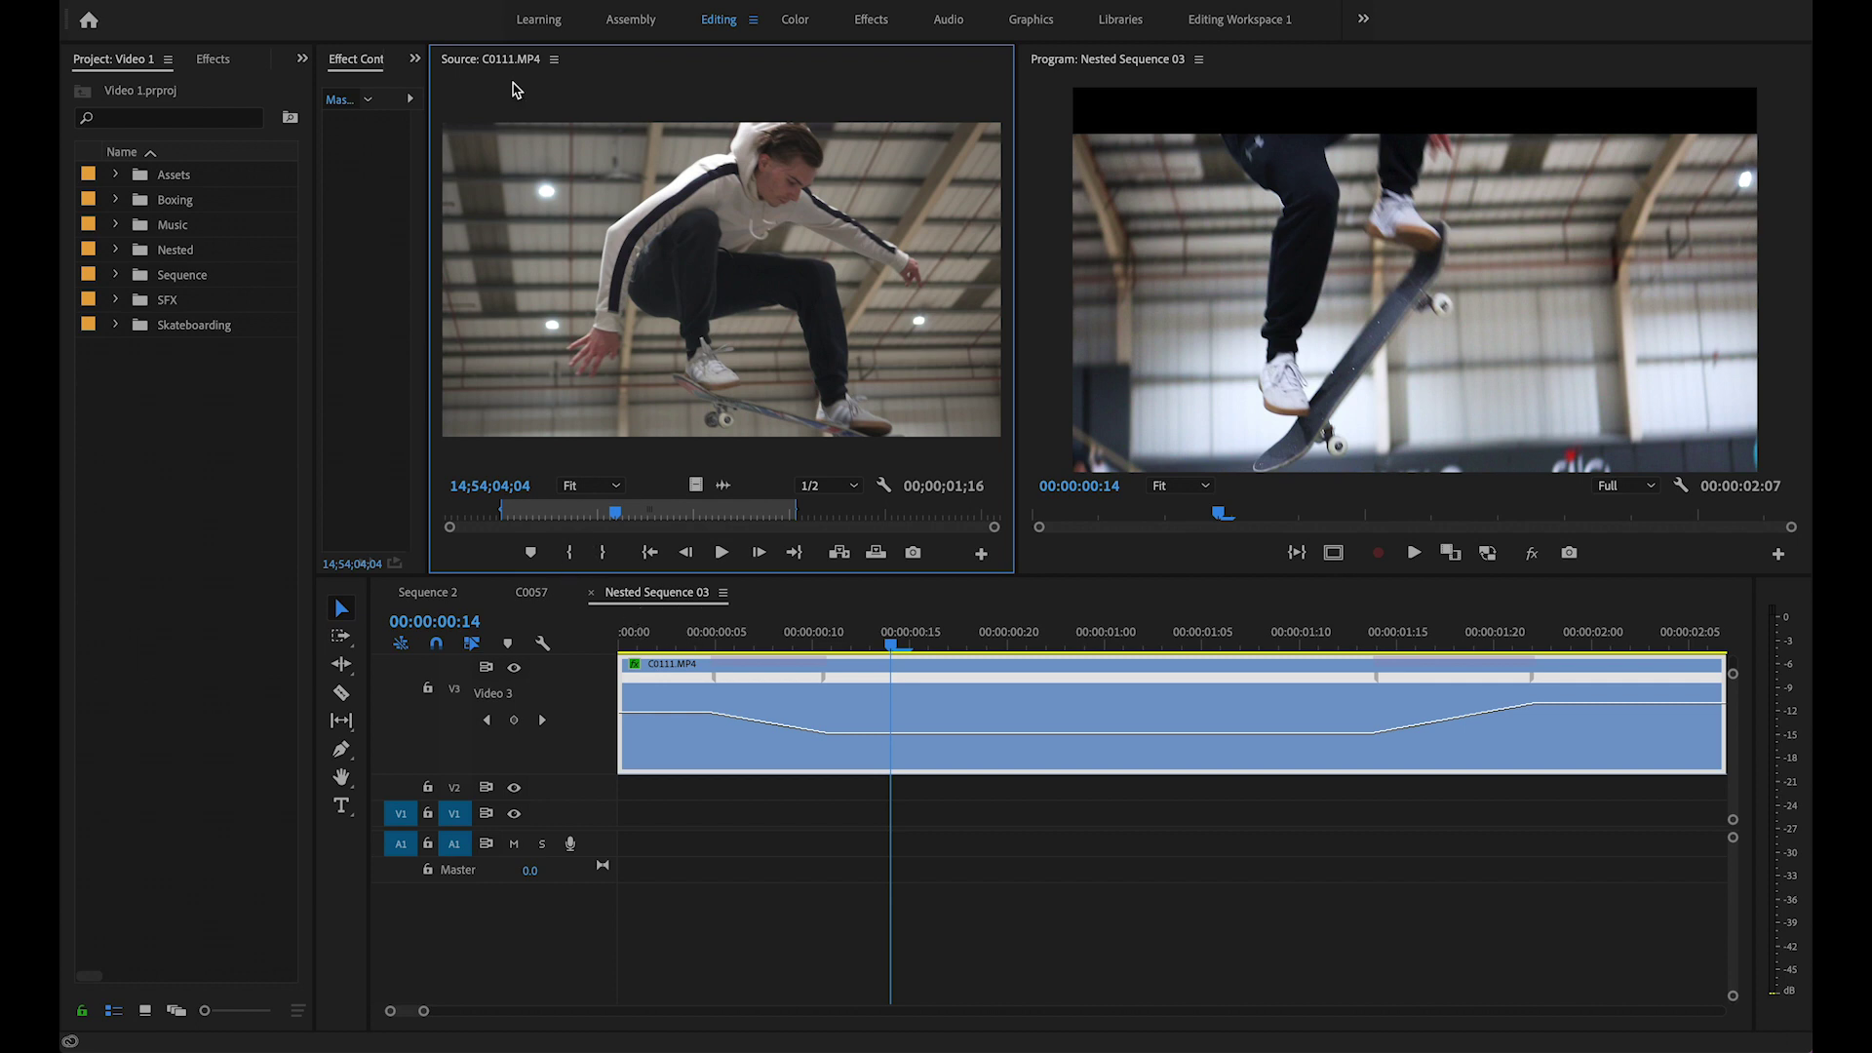
drag(427, 174, 1051, 205)
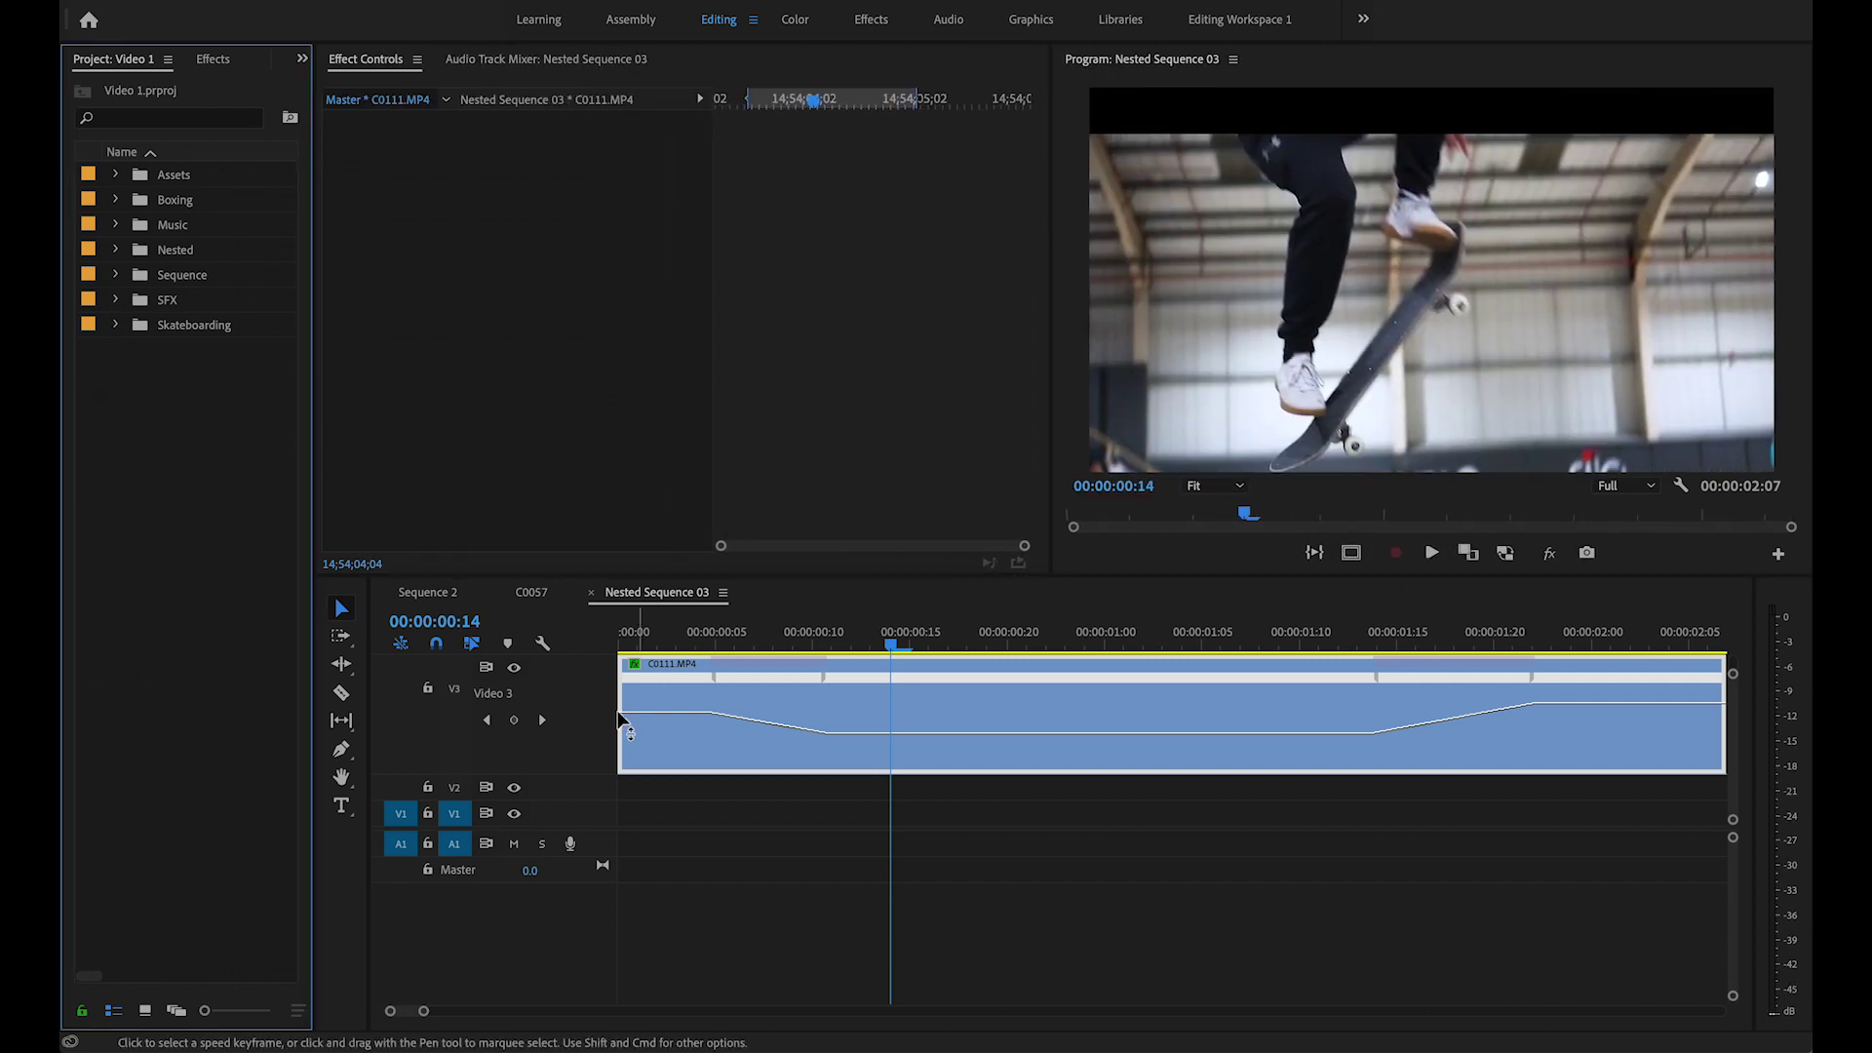
Return to Sequence 2 and scrub between 00:00:25:20 and 00:00:26:12, examining how the position animation reframes the skateboard jump.
click(591, 592)
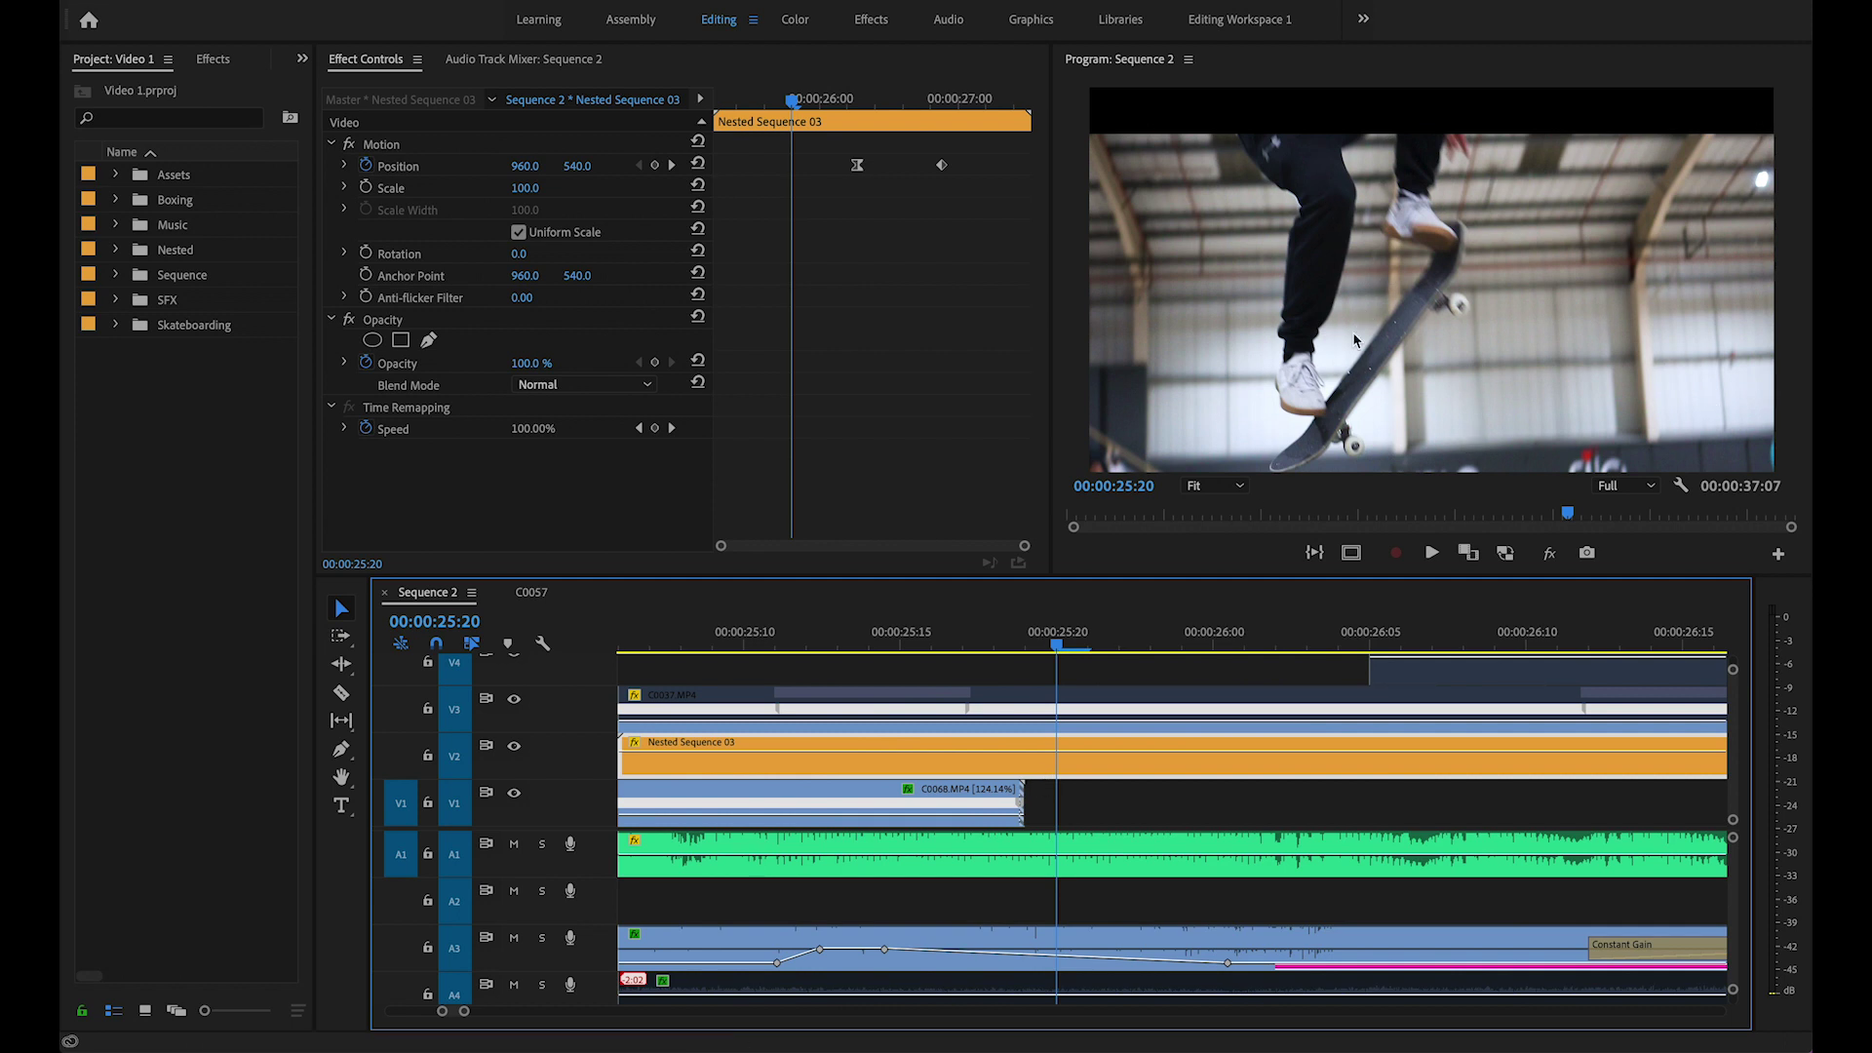
drag(1063, 644, 1590, 595)
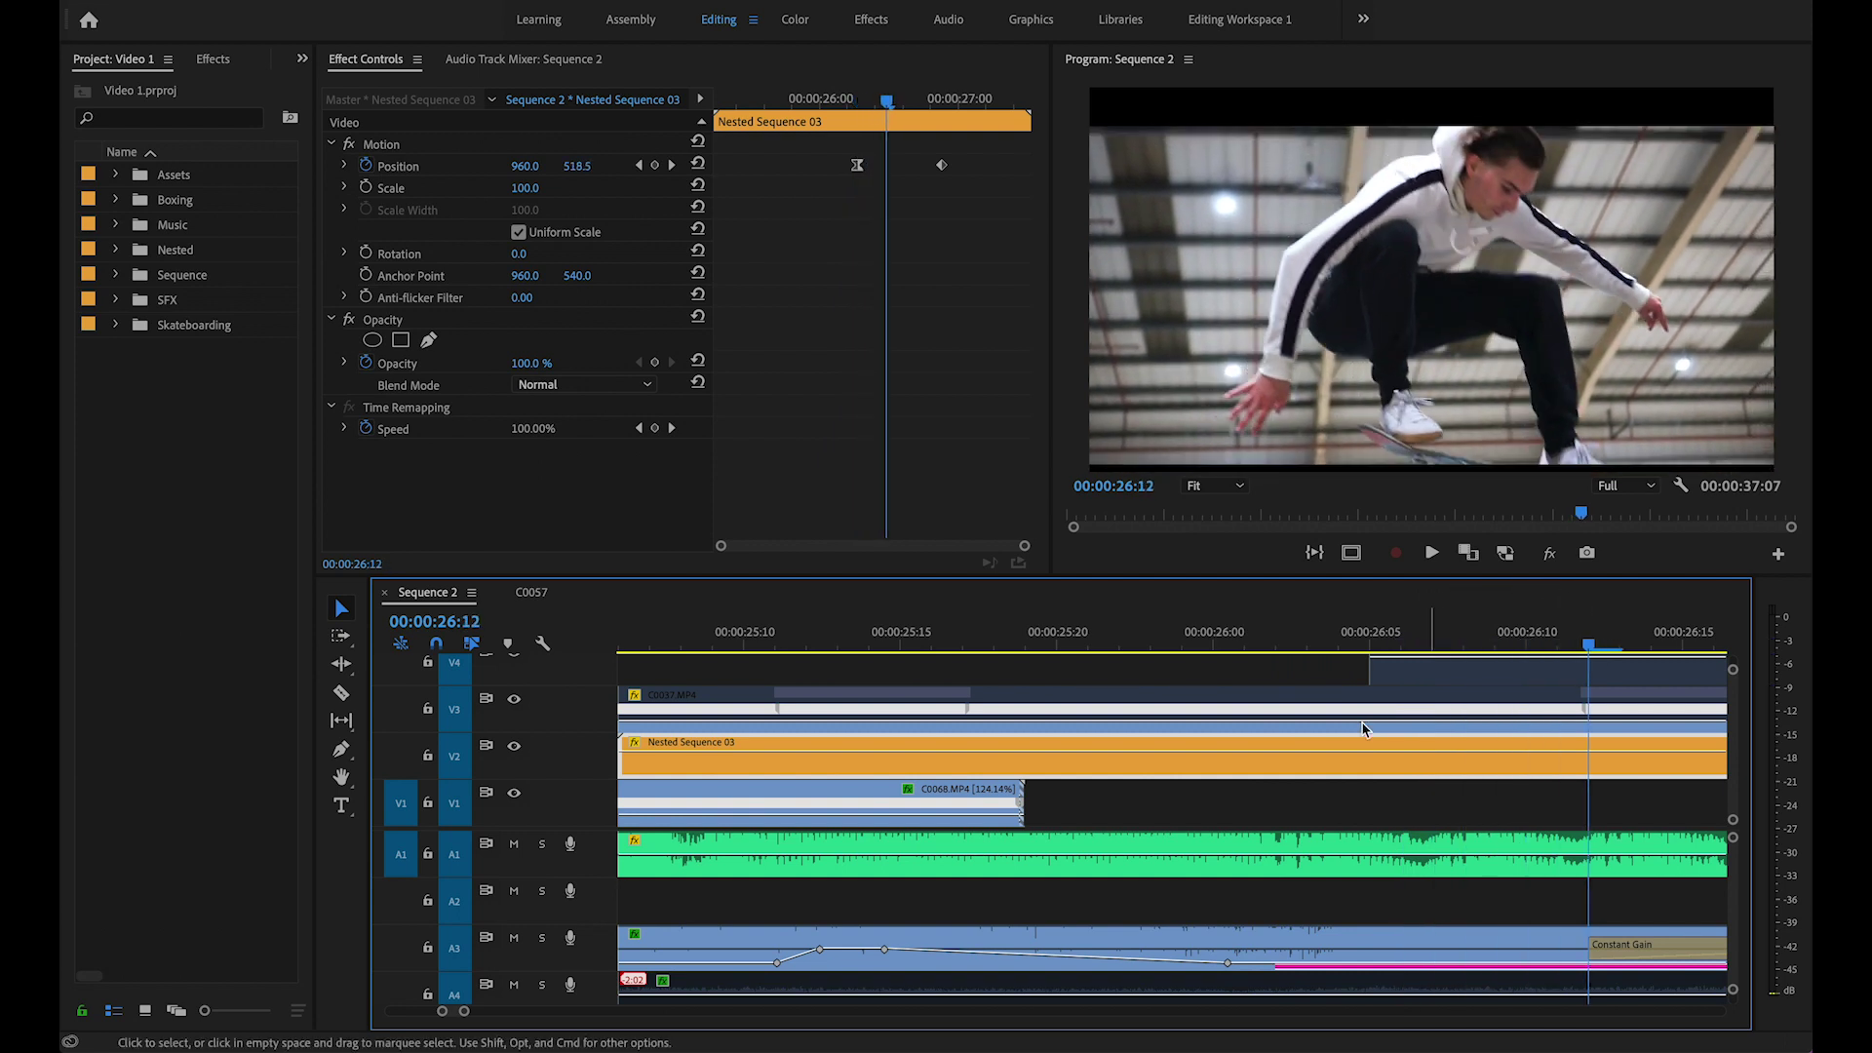
scroll(1225, 695, right, 8)
drag(938, 641, 725, 669)
scroll(725, 669, left, 5)
scroll(895, 679, up, 2)
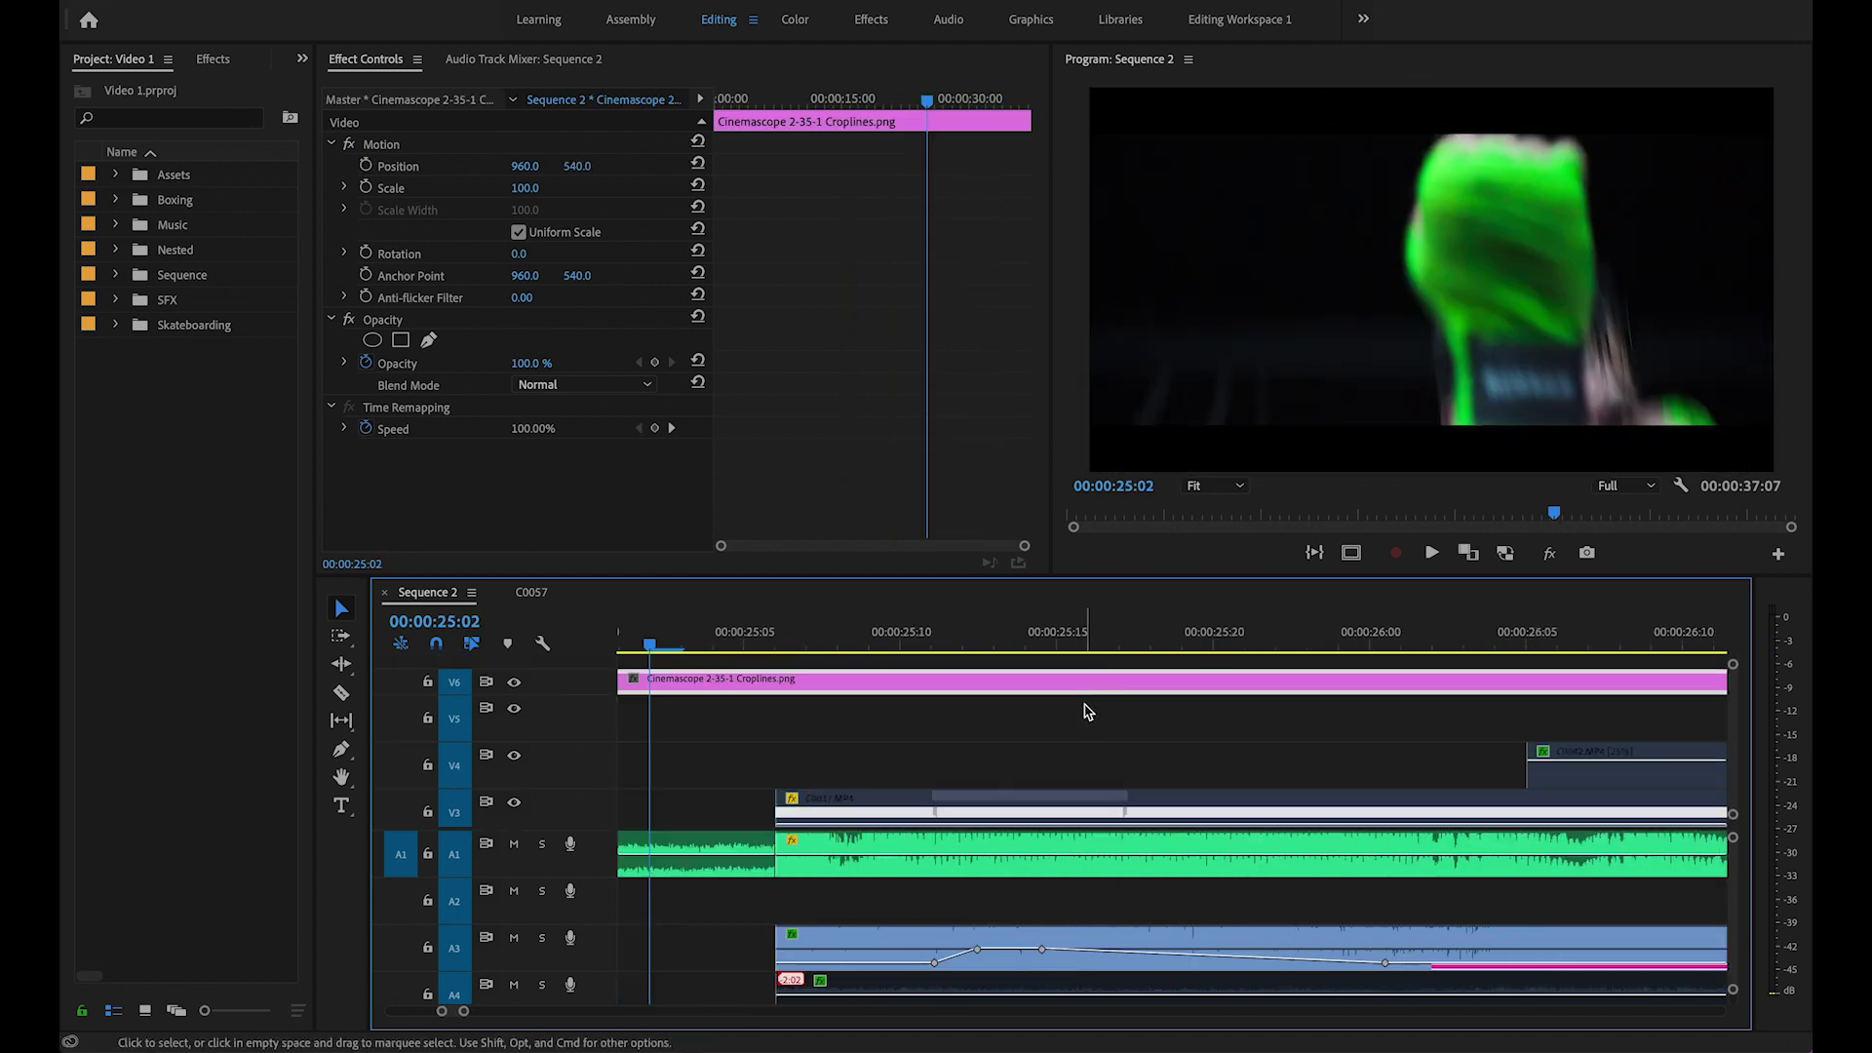
Re-enable the Cinemascope 2-35-1 Croplines layer and play the skateboard jump through to the title shot at 00:00:27:24.
click(643, 652)
key(space)
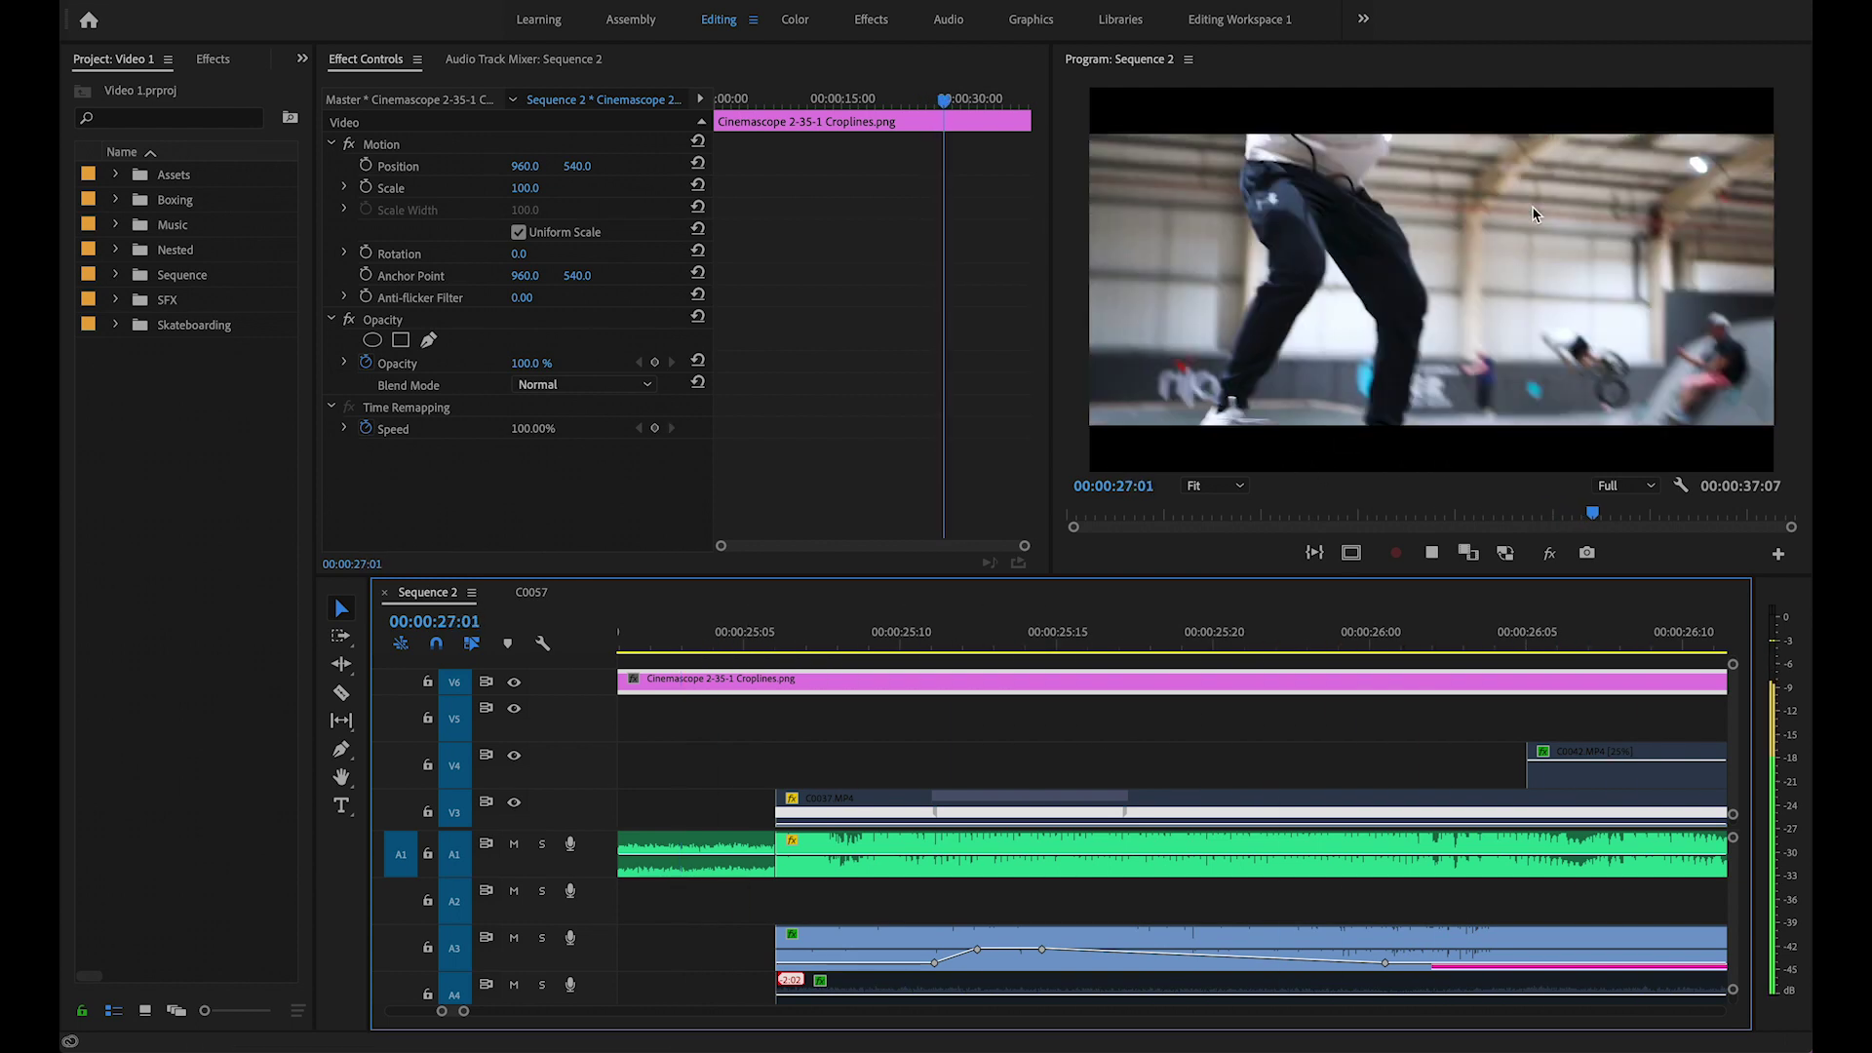
key(space)
scroll(892, 833, right, 3)
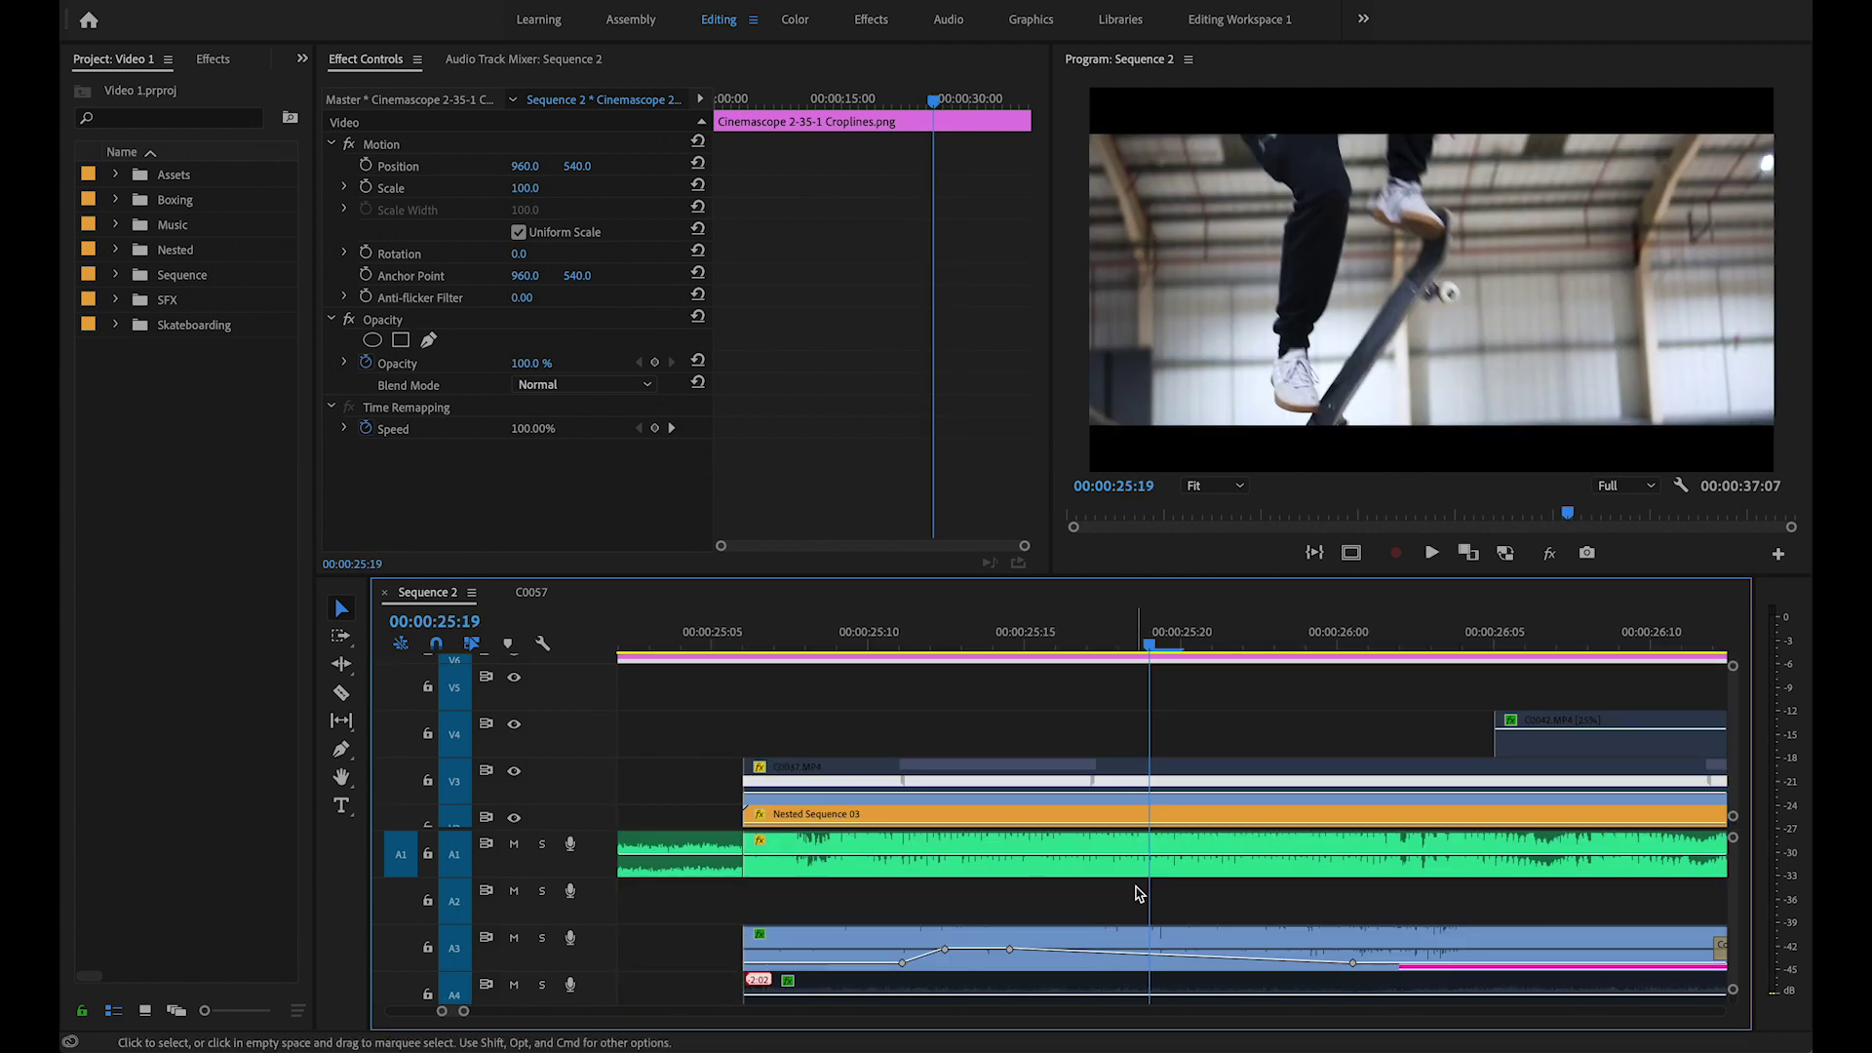
Step through the start of the skateboarding shot to 00:00:25:11 and inspect the C0111.MP4 audio with Studio Reverb on A3.
scroll(1139, 894, down, 3)
scroll(1139, 894, up, 1)
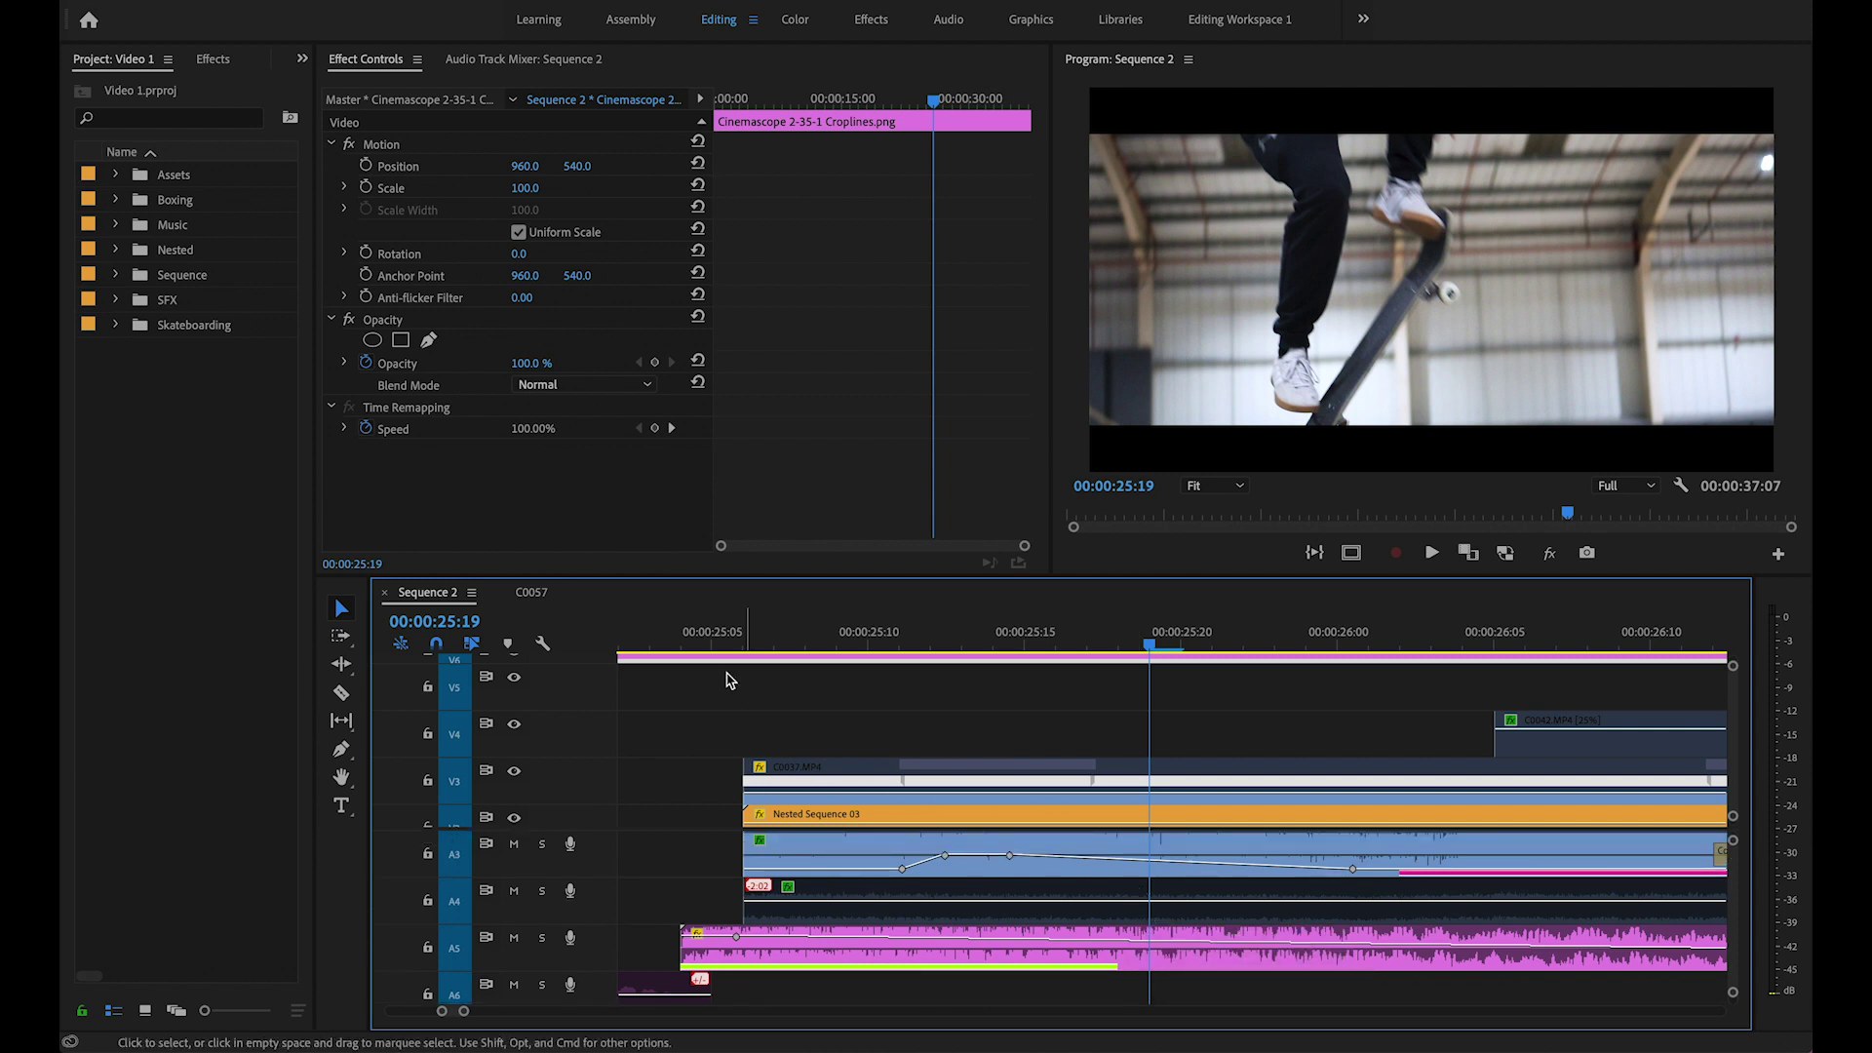
drag(746, 645, 917, 683)
key(Right)
key(Right)
drag(871, 639, 902, 649)
click(1041, 847)
scroll(912, 882, right, 3)
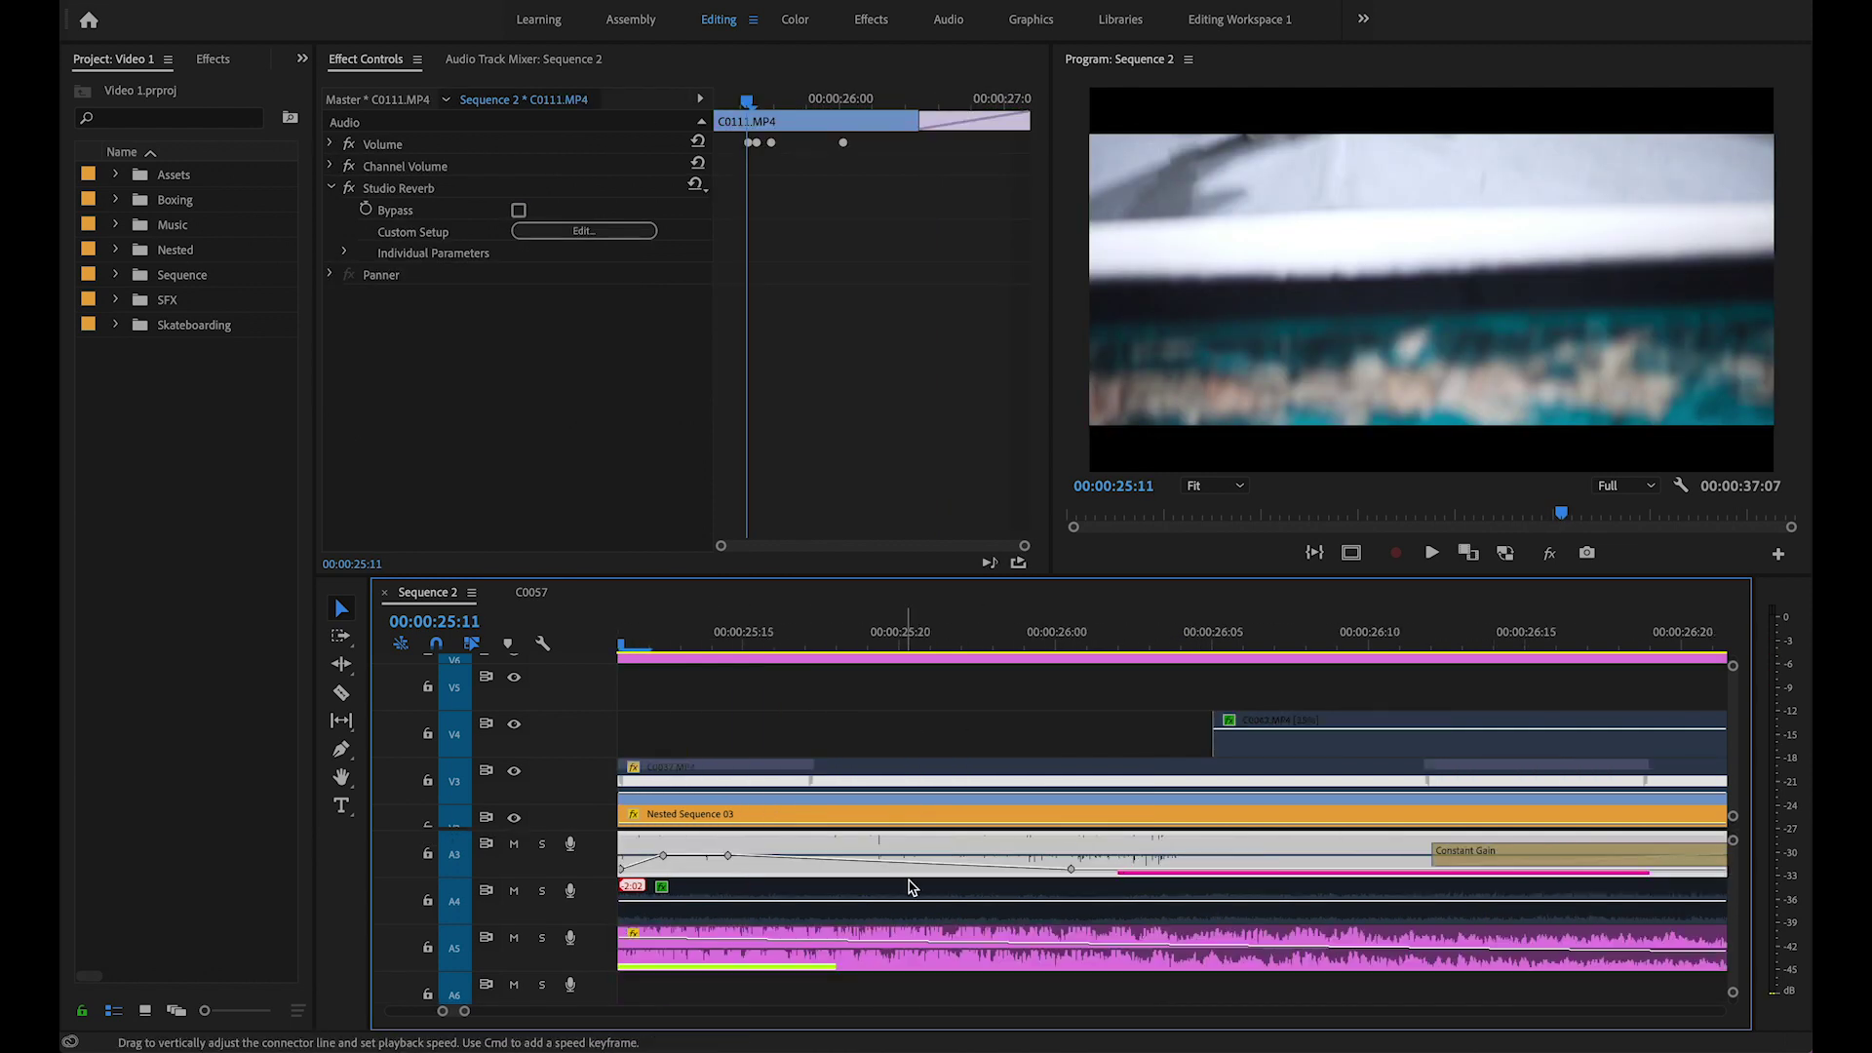
Inspect the Explosion Demolition sound effect on A5, view its full waveform in the source view, and close that view.
click(939, 944)
scroll(902, 932, up, 5)
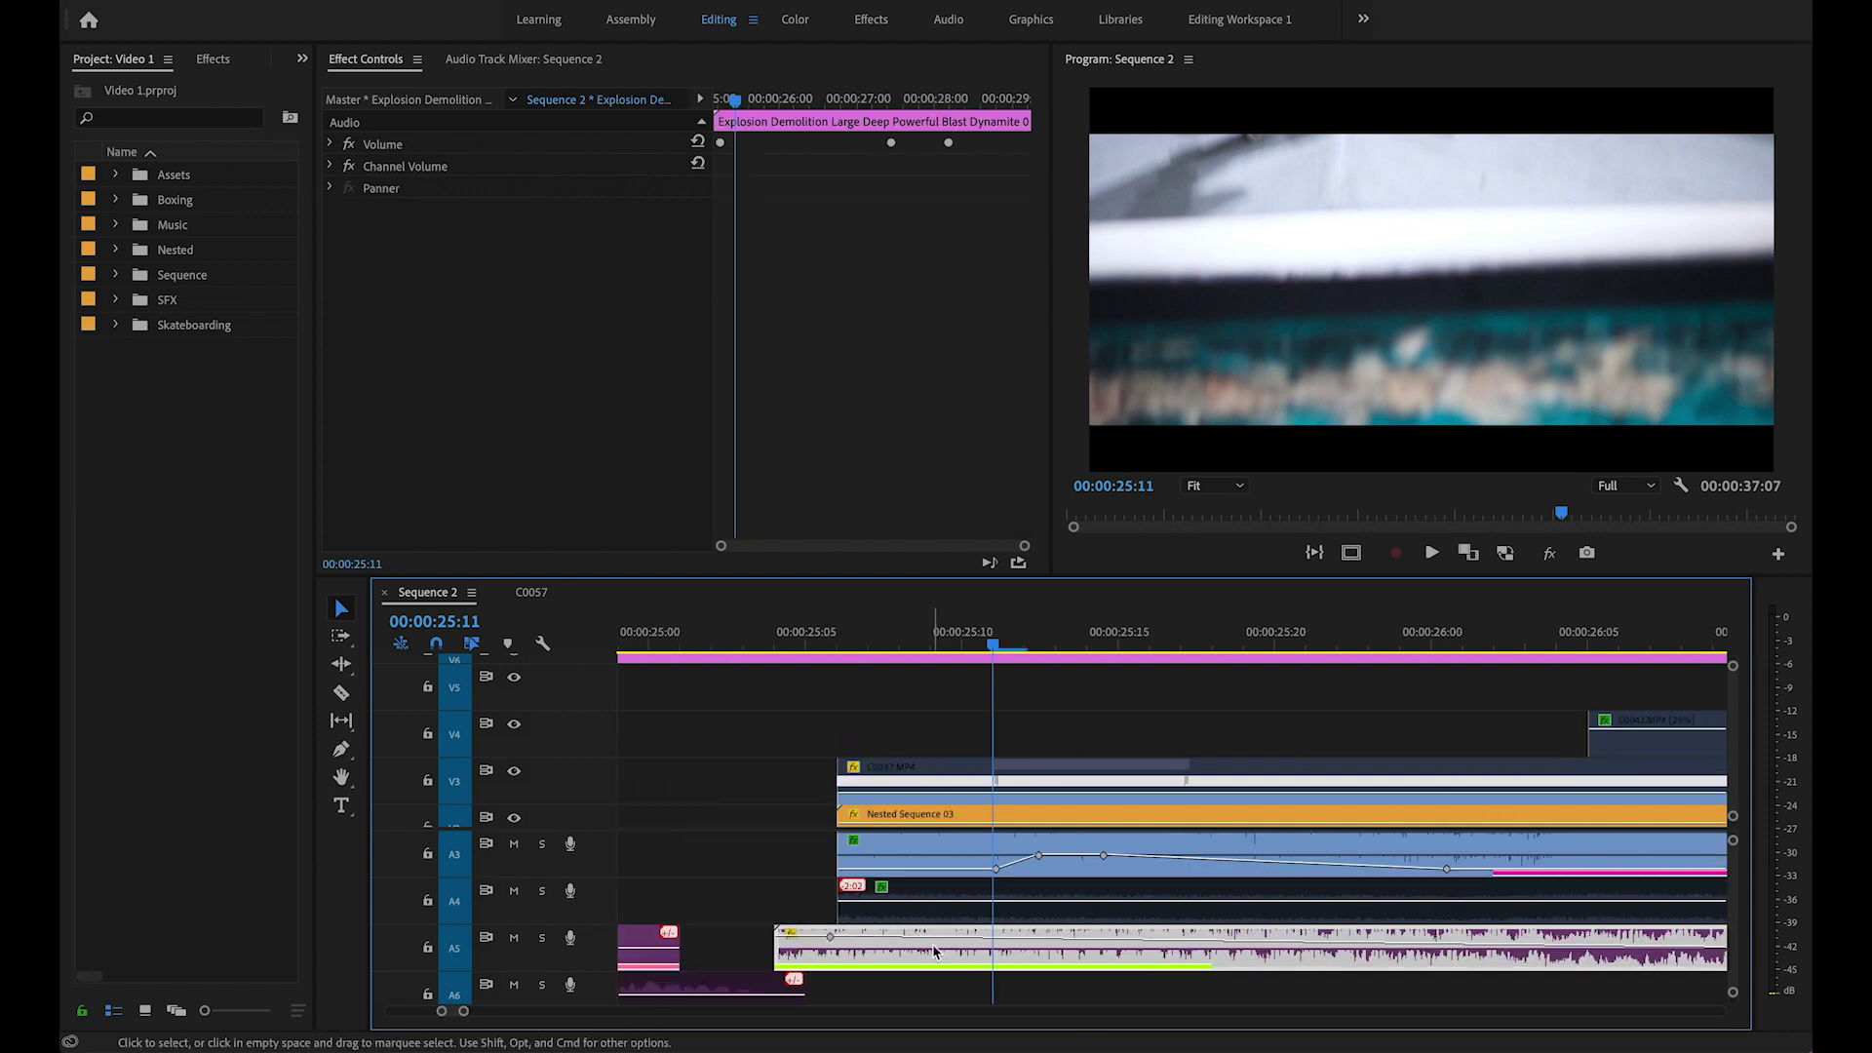
double_click(932, 944)
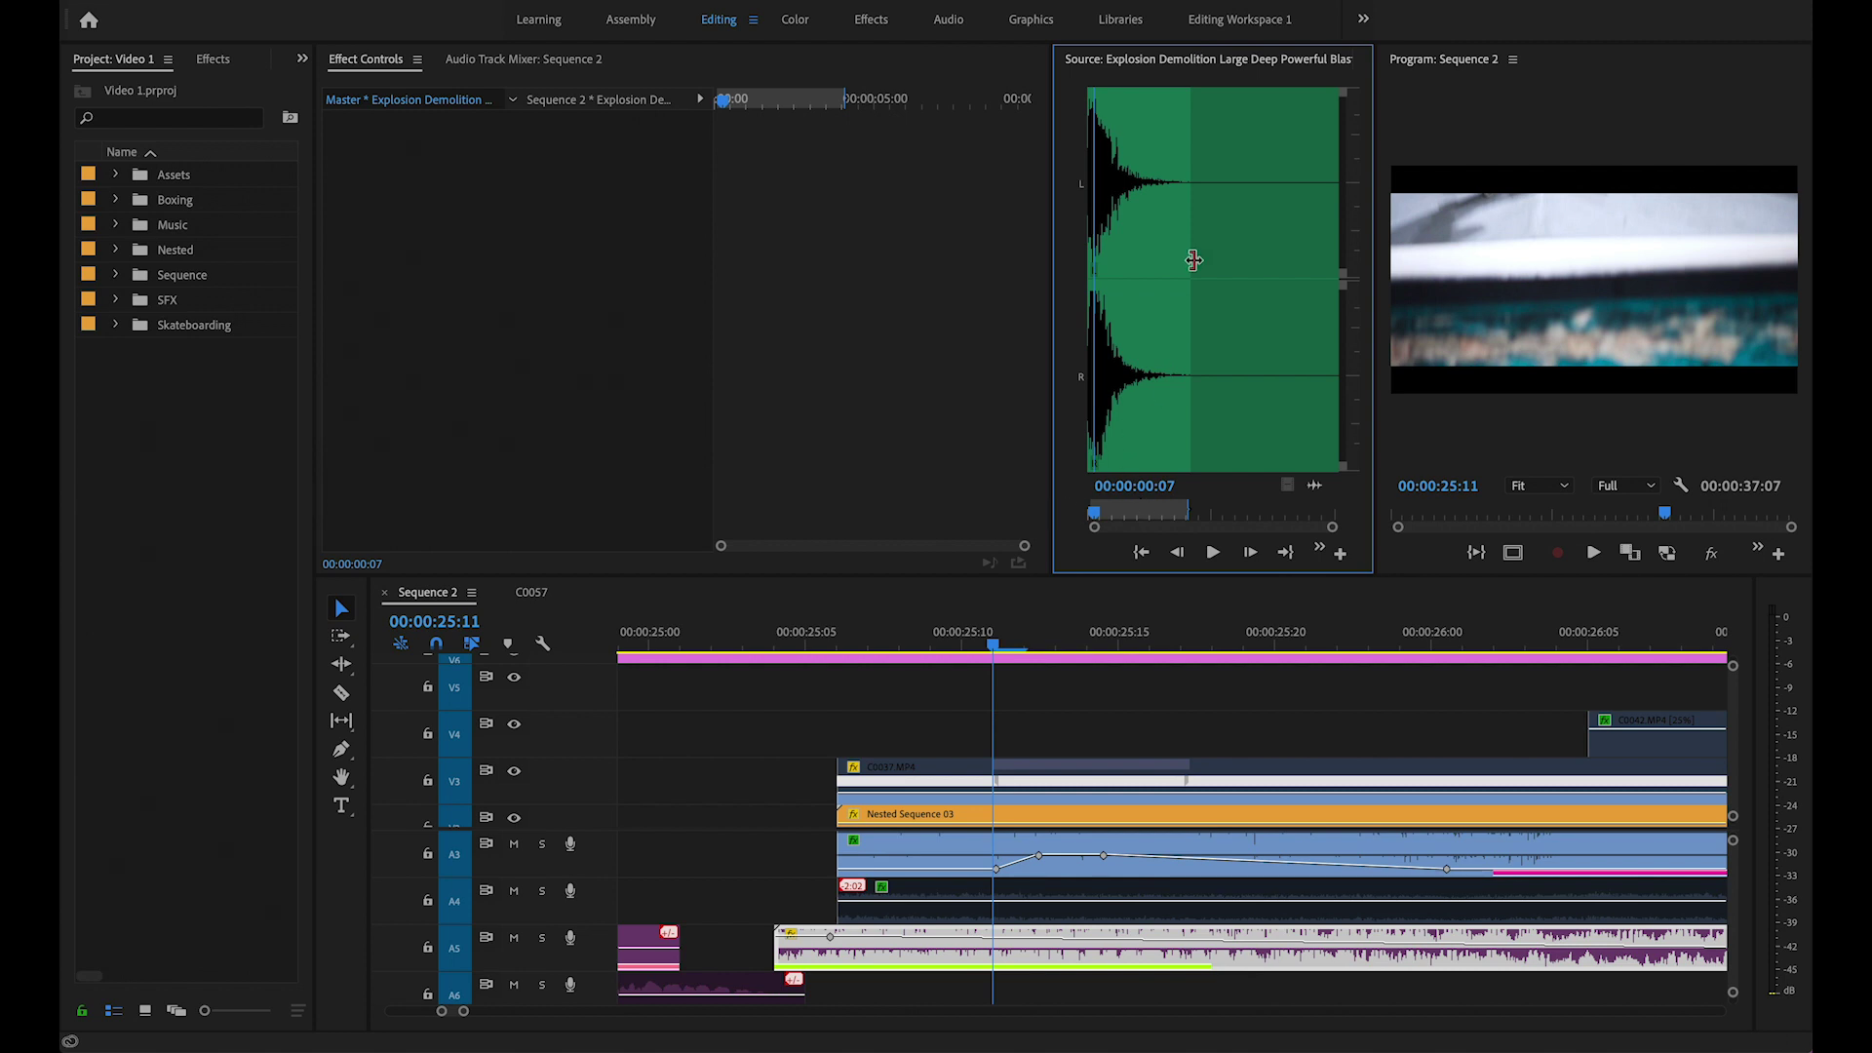
click(1161, 68)
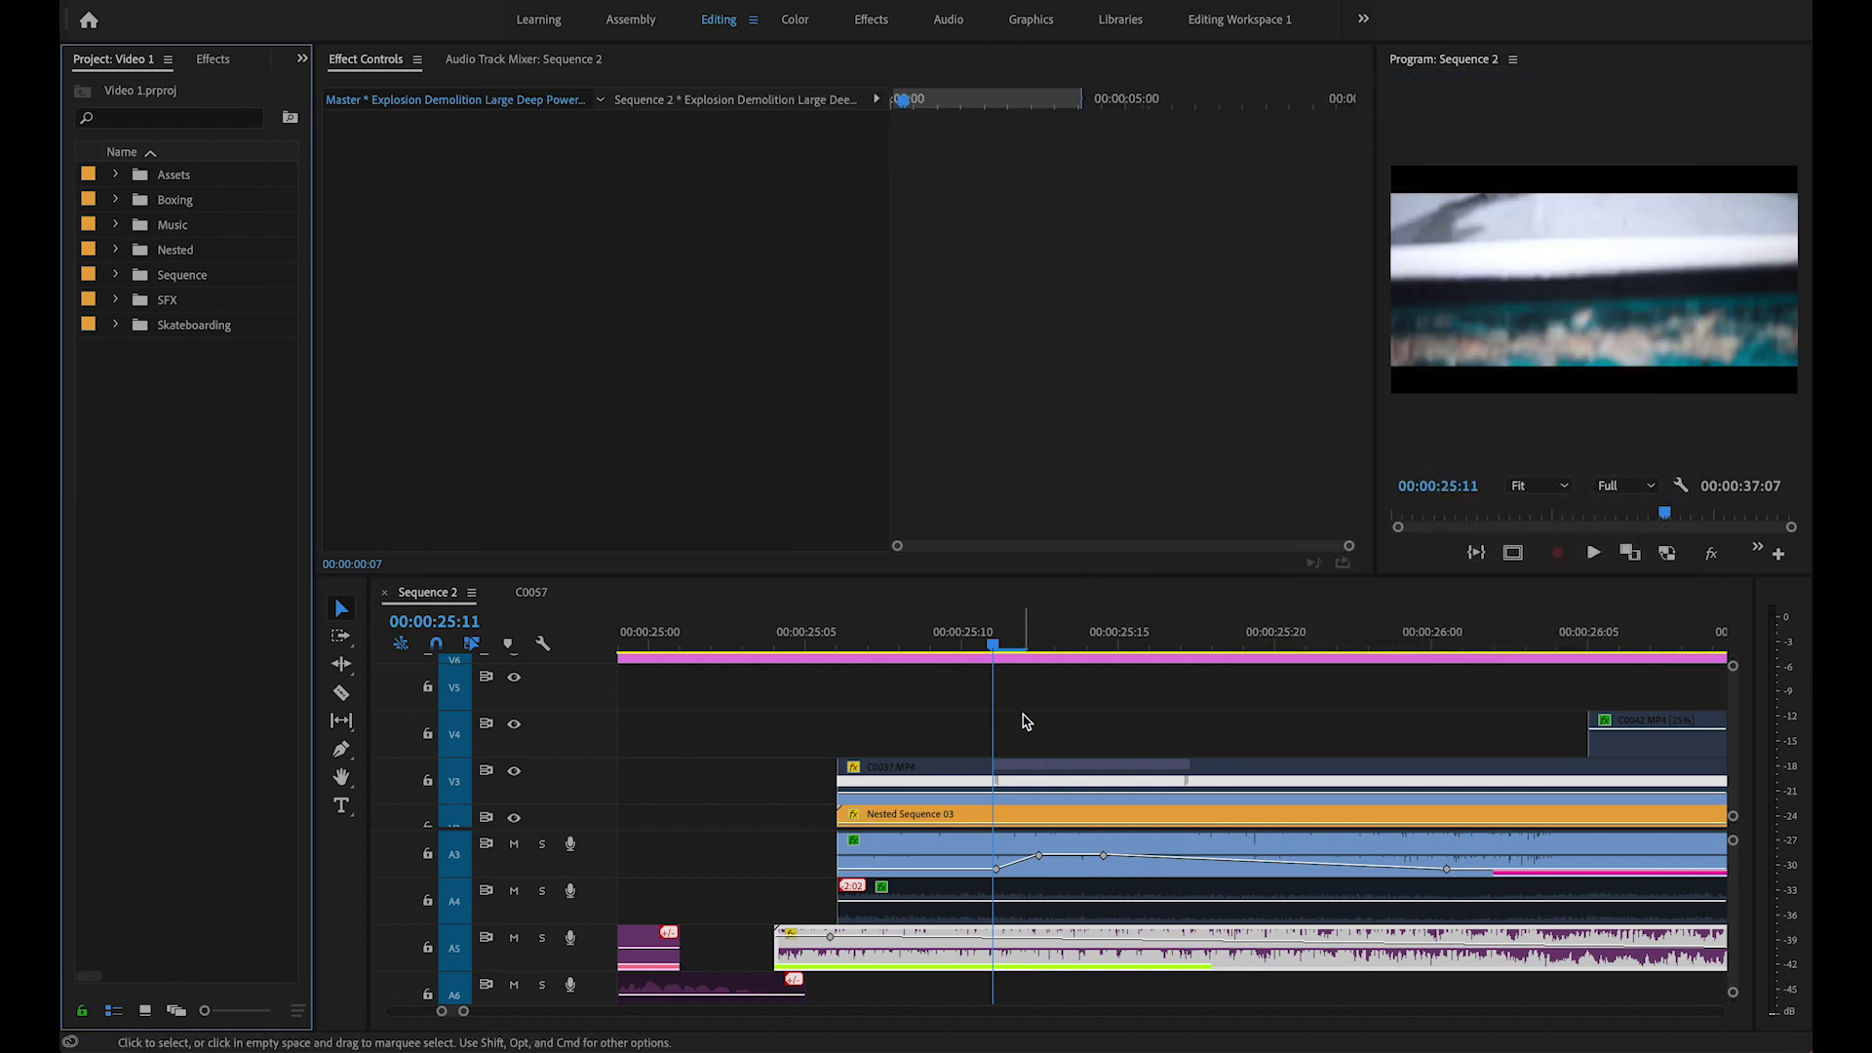
Play the transition and skateboard jump from about 00:00:25:05 to 00:00:27:06, reviewing the combined picture and sound.
scroll(912, 849, up, 3)
scroll(944, 761, down, 2)
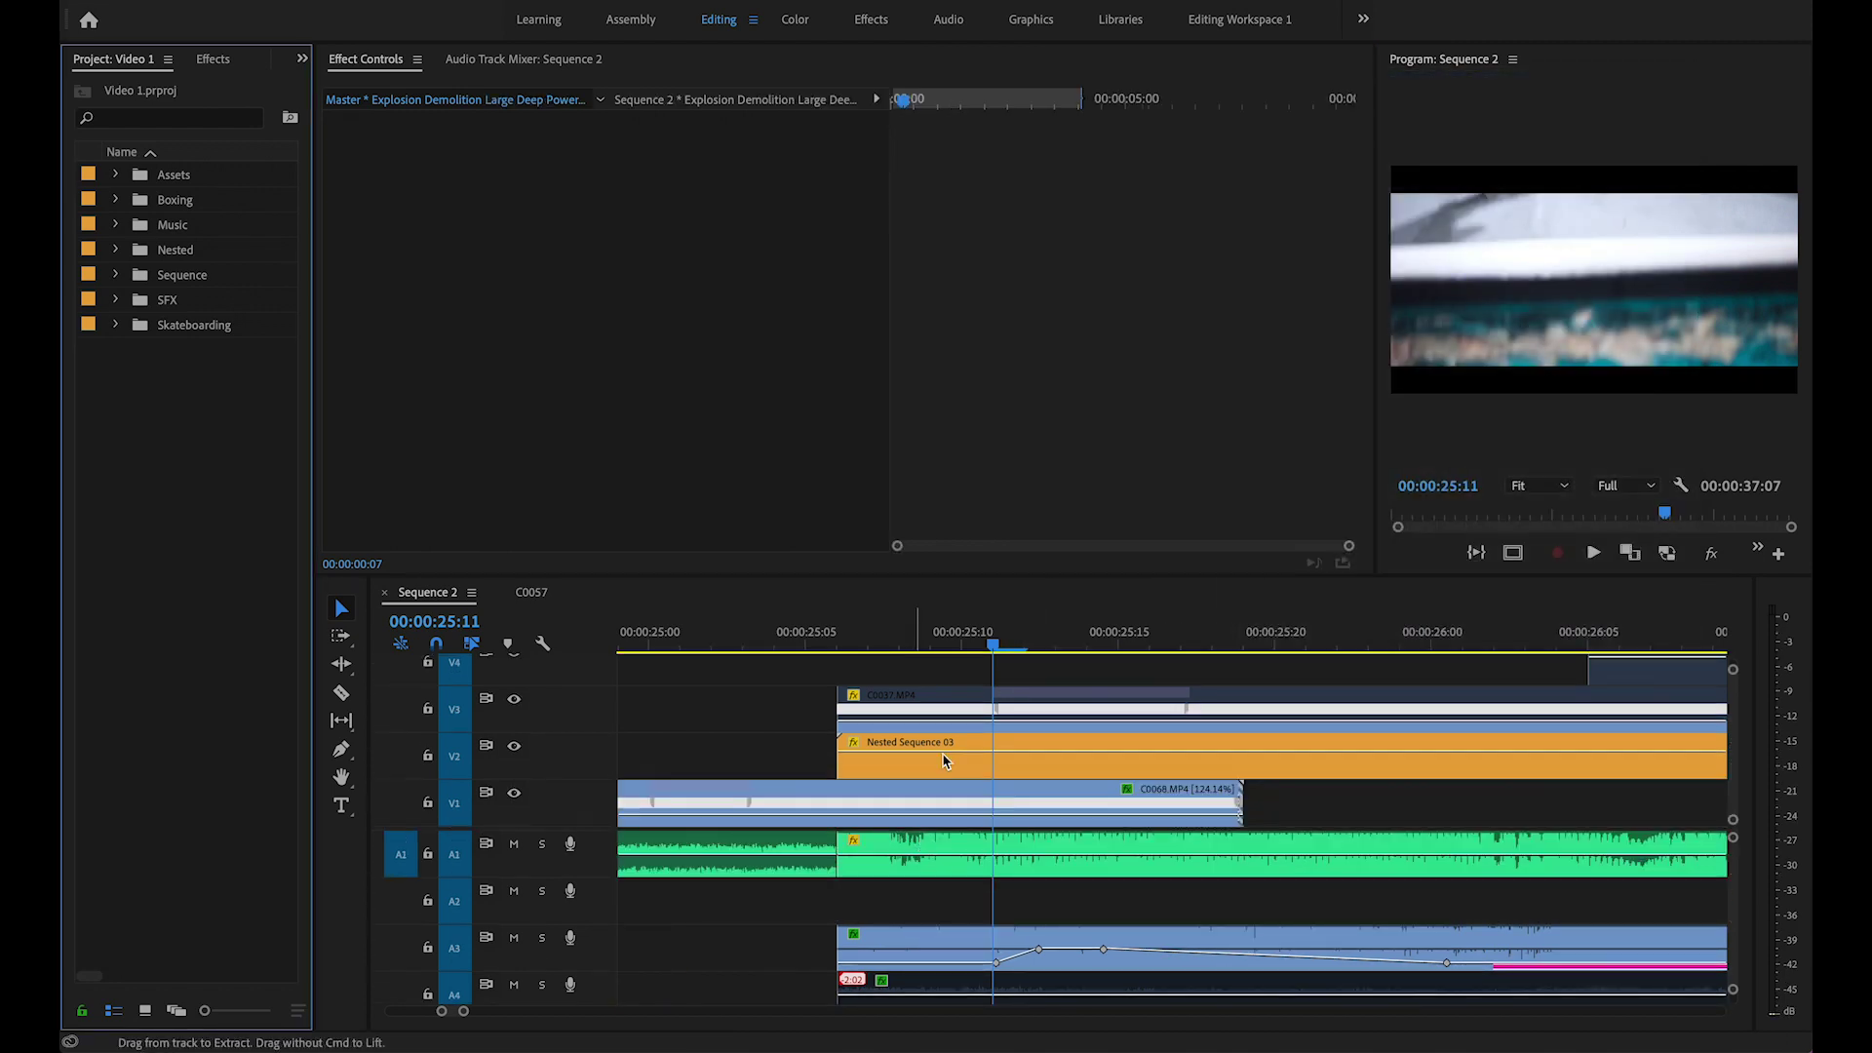
click(817, 639)
key(space)
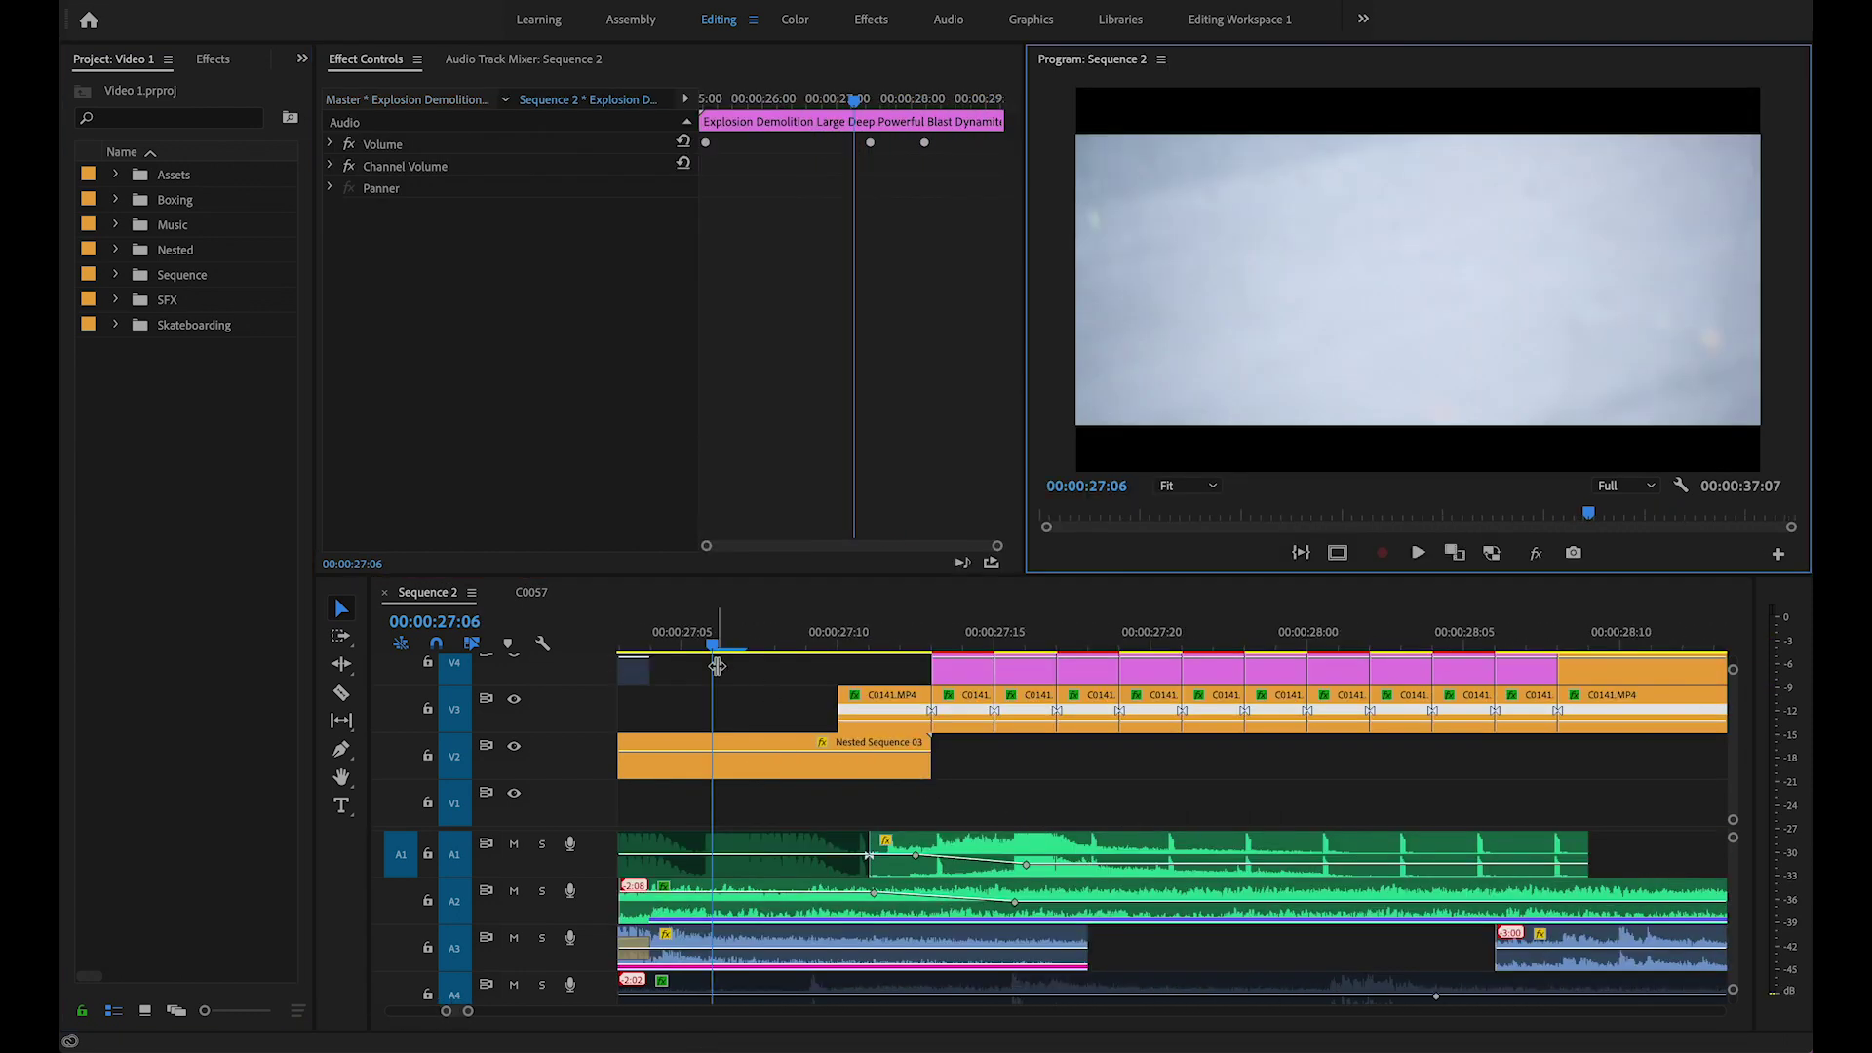
Scrub the title shot from 00:00:27:06 to 00:00:27:20 and return to the black-and-white title frame at 00:00:27:14.
click(841, 640)
drag(856, 636, 1148, 636)
scroll(1138, 719, up, 1)
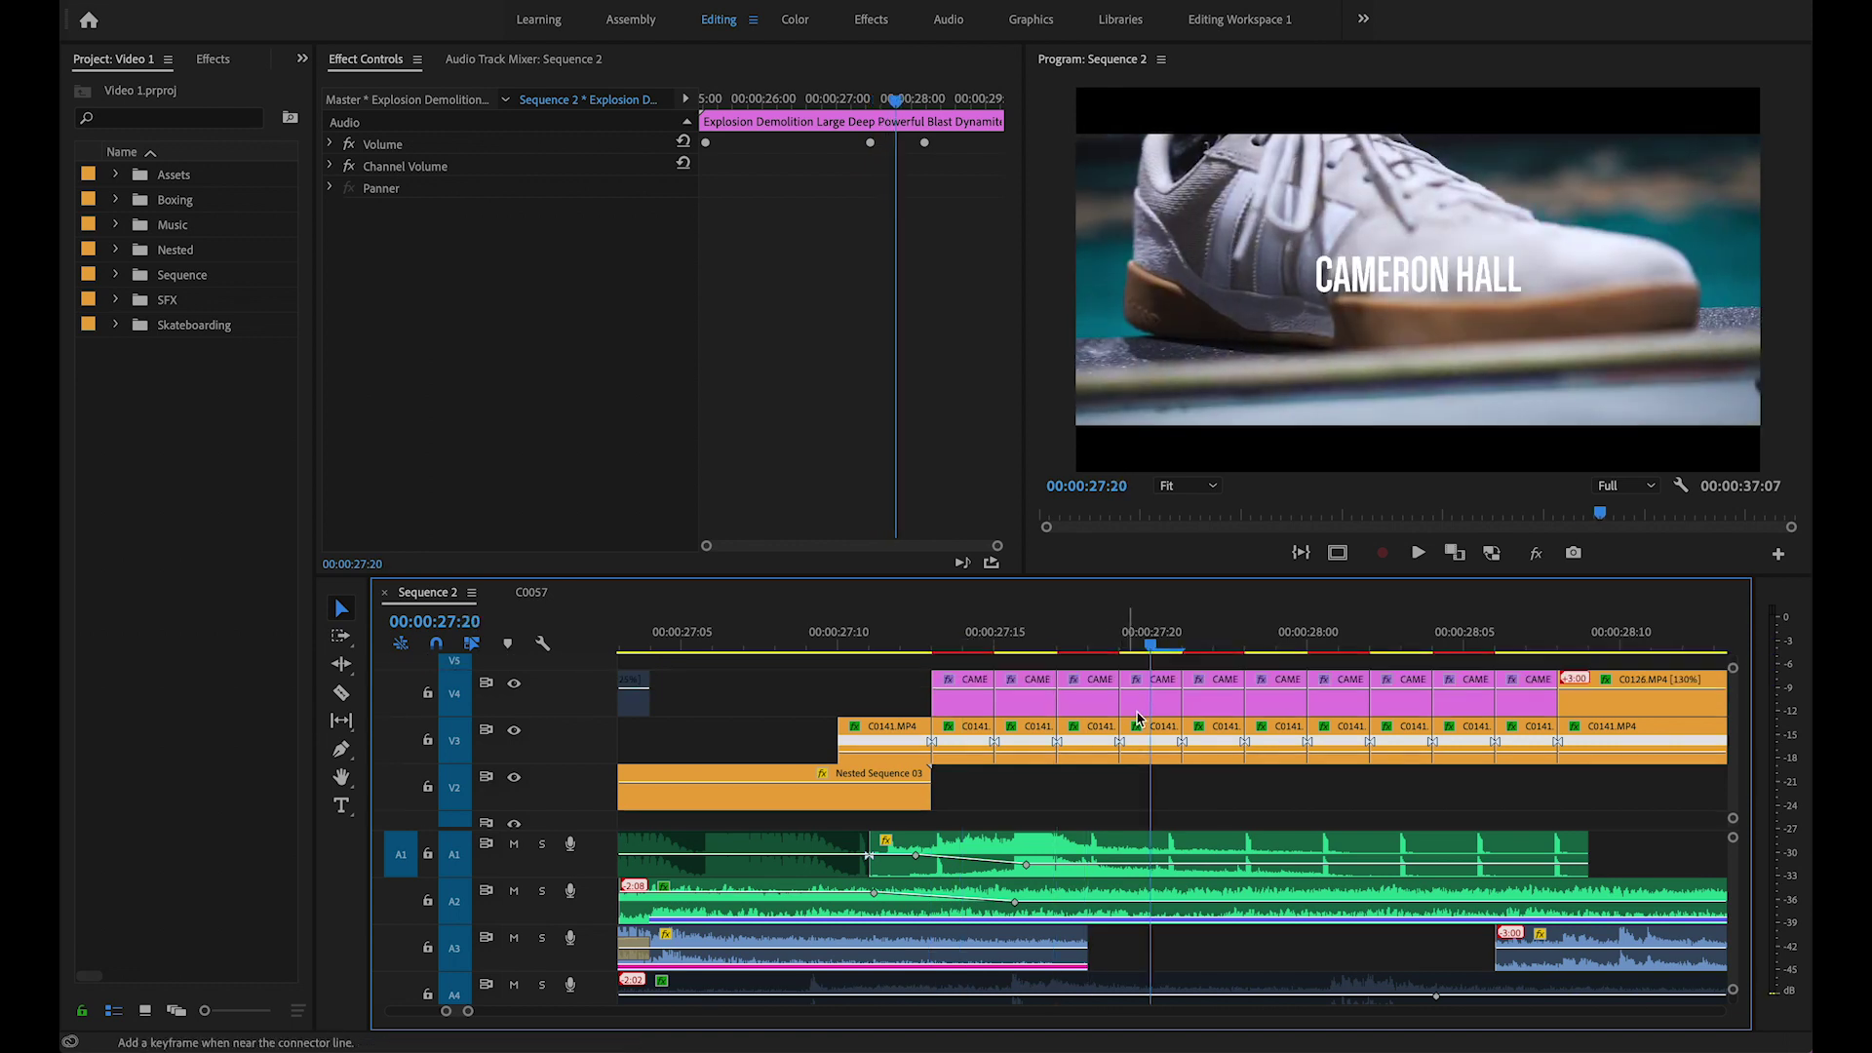
scroll(1138, 718, up, 2)
click(960, 642)
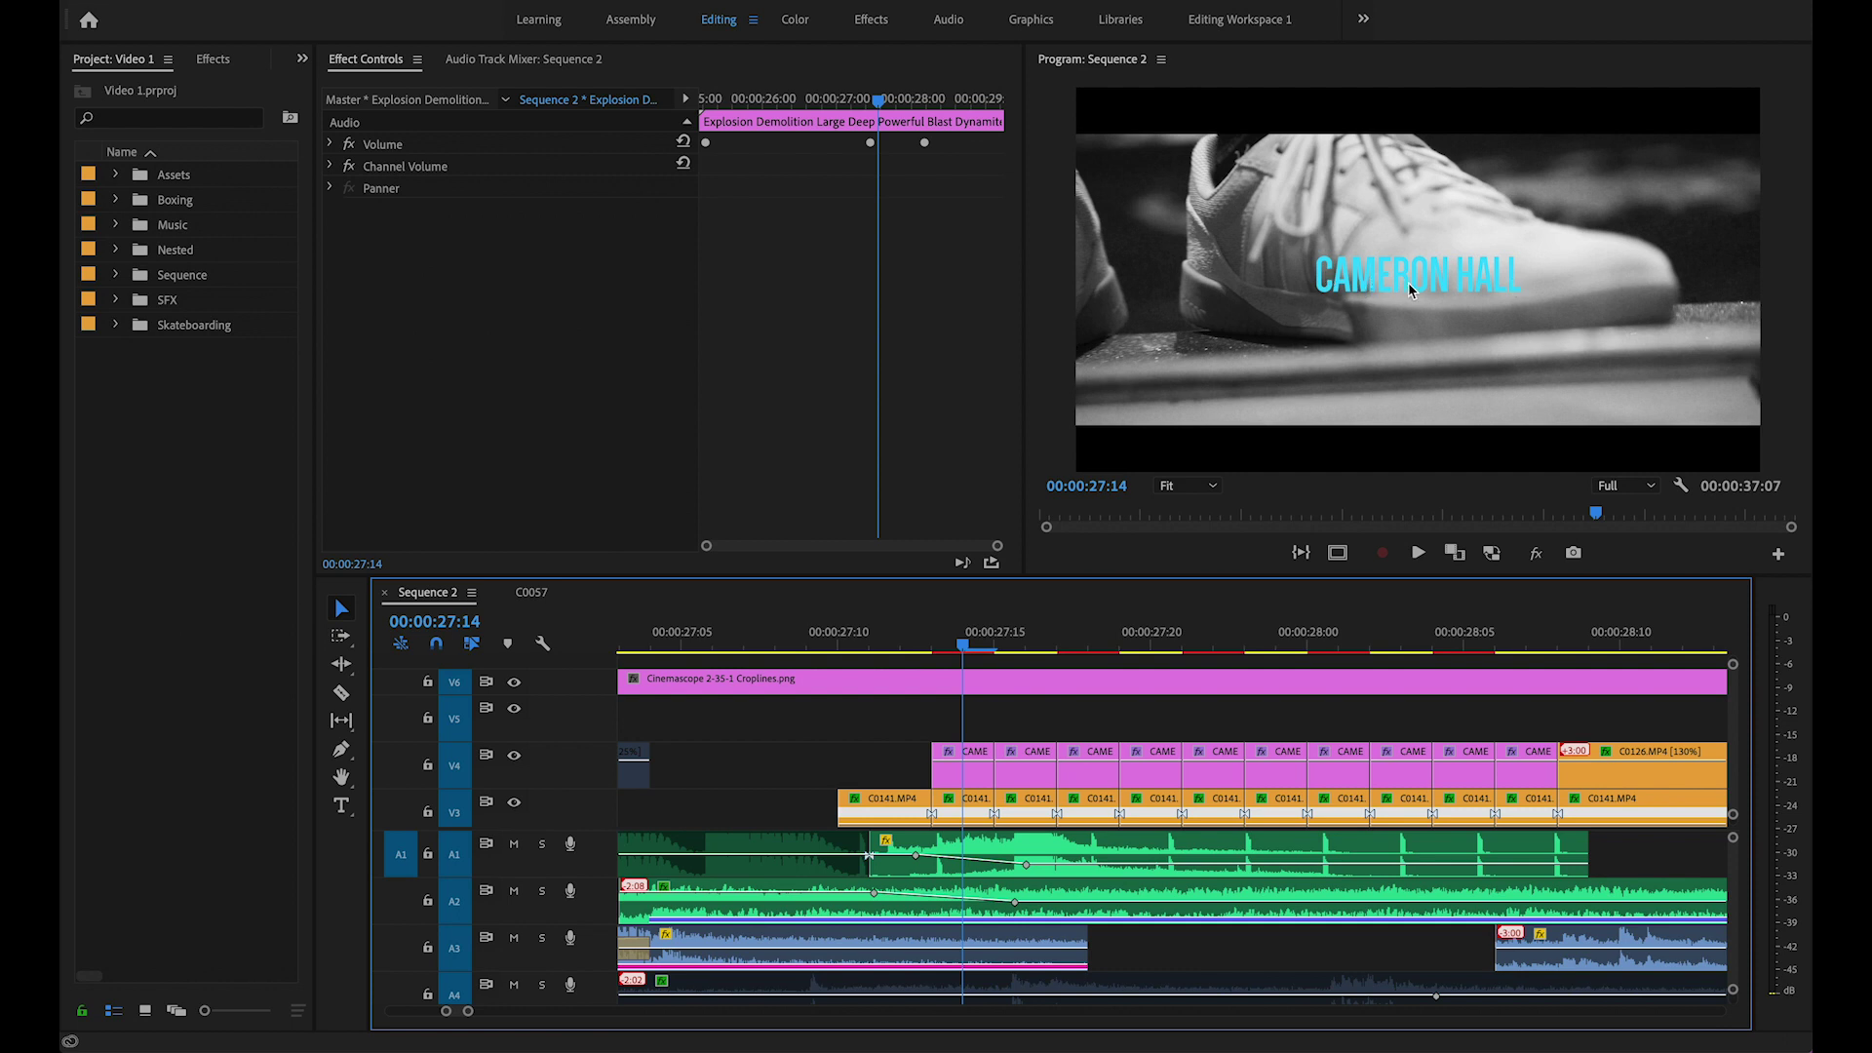
Select the C0141.MP4 segment at 00:00:27:14 and review its Lumetri Color and Channel Mixer settings.
key(ctrl+s)
mouse_move(966, 646)
mouse_down()
mouse_move(870, 646)
mouse_move(963, 646)
mouse_up()
click(975, 801)
scroll(624, 330, down, 6)
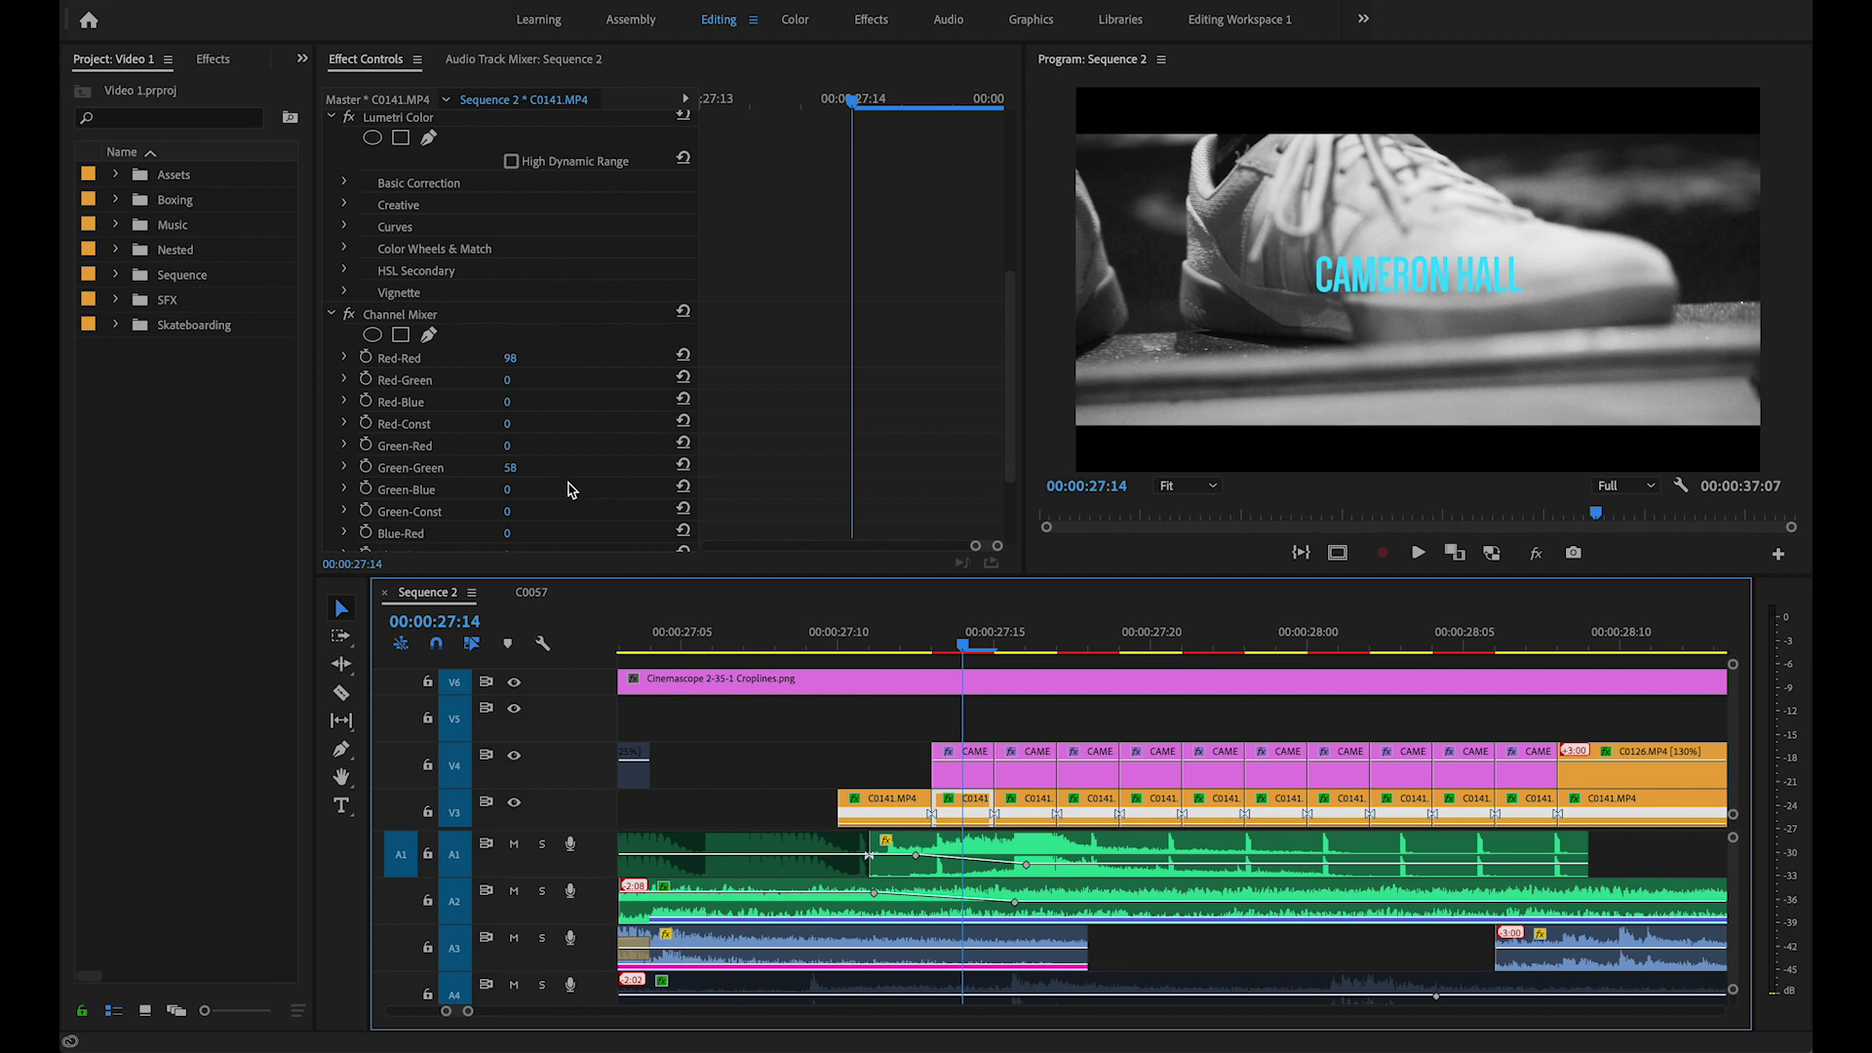
scroll(602, 427, down, 3)
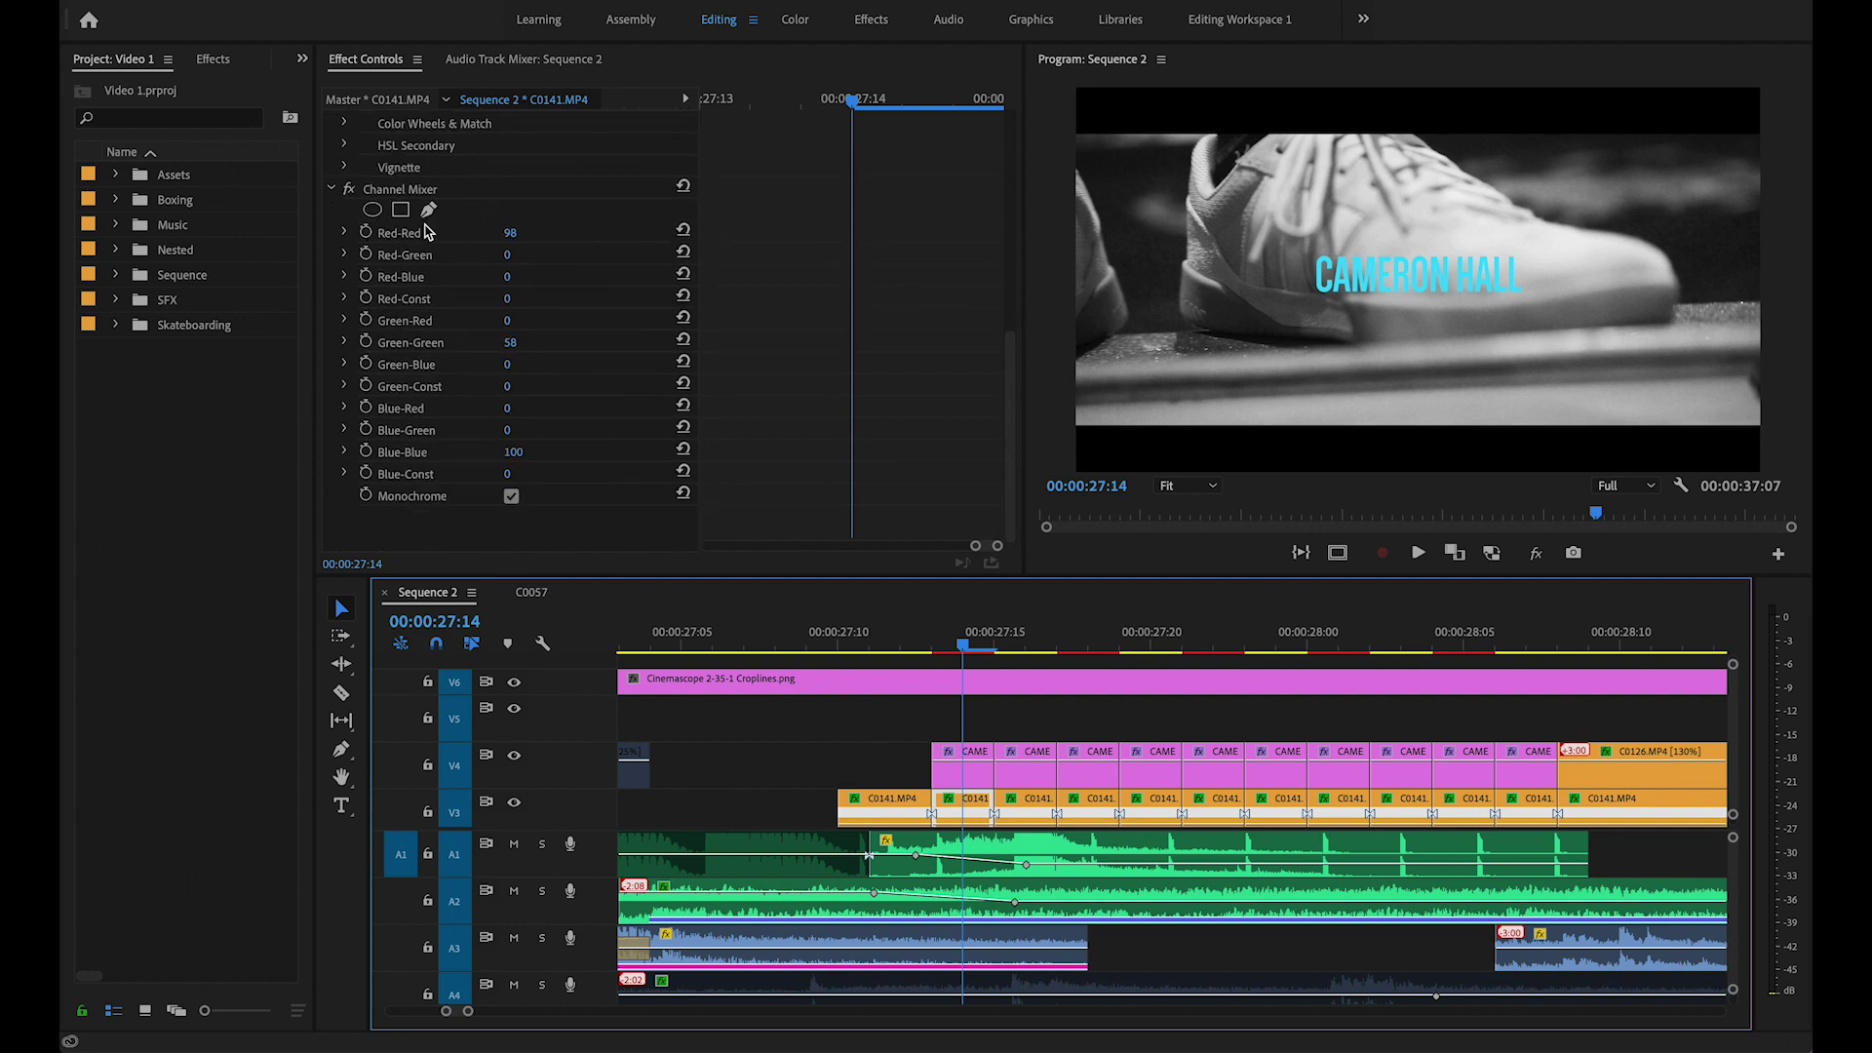
Toggle the Monochrome option of the C0141.MP4 segment's Channel Mixer to compare the black-and-white look.
click(407, 192)
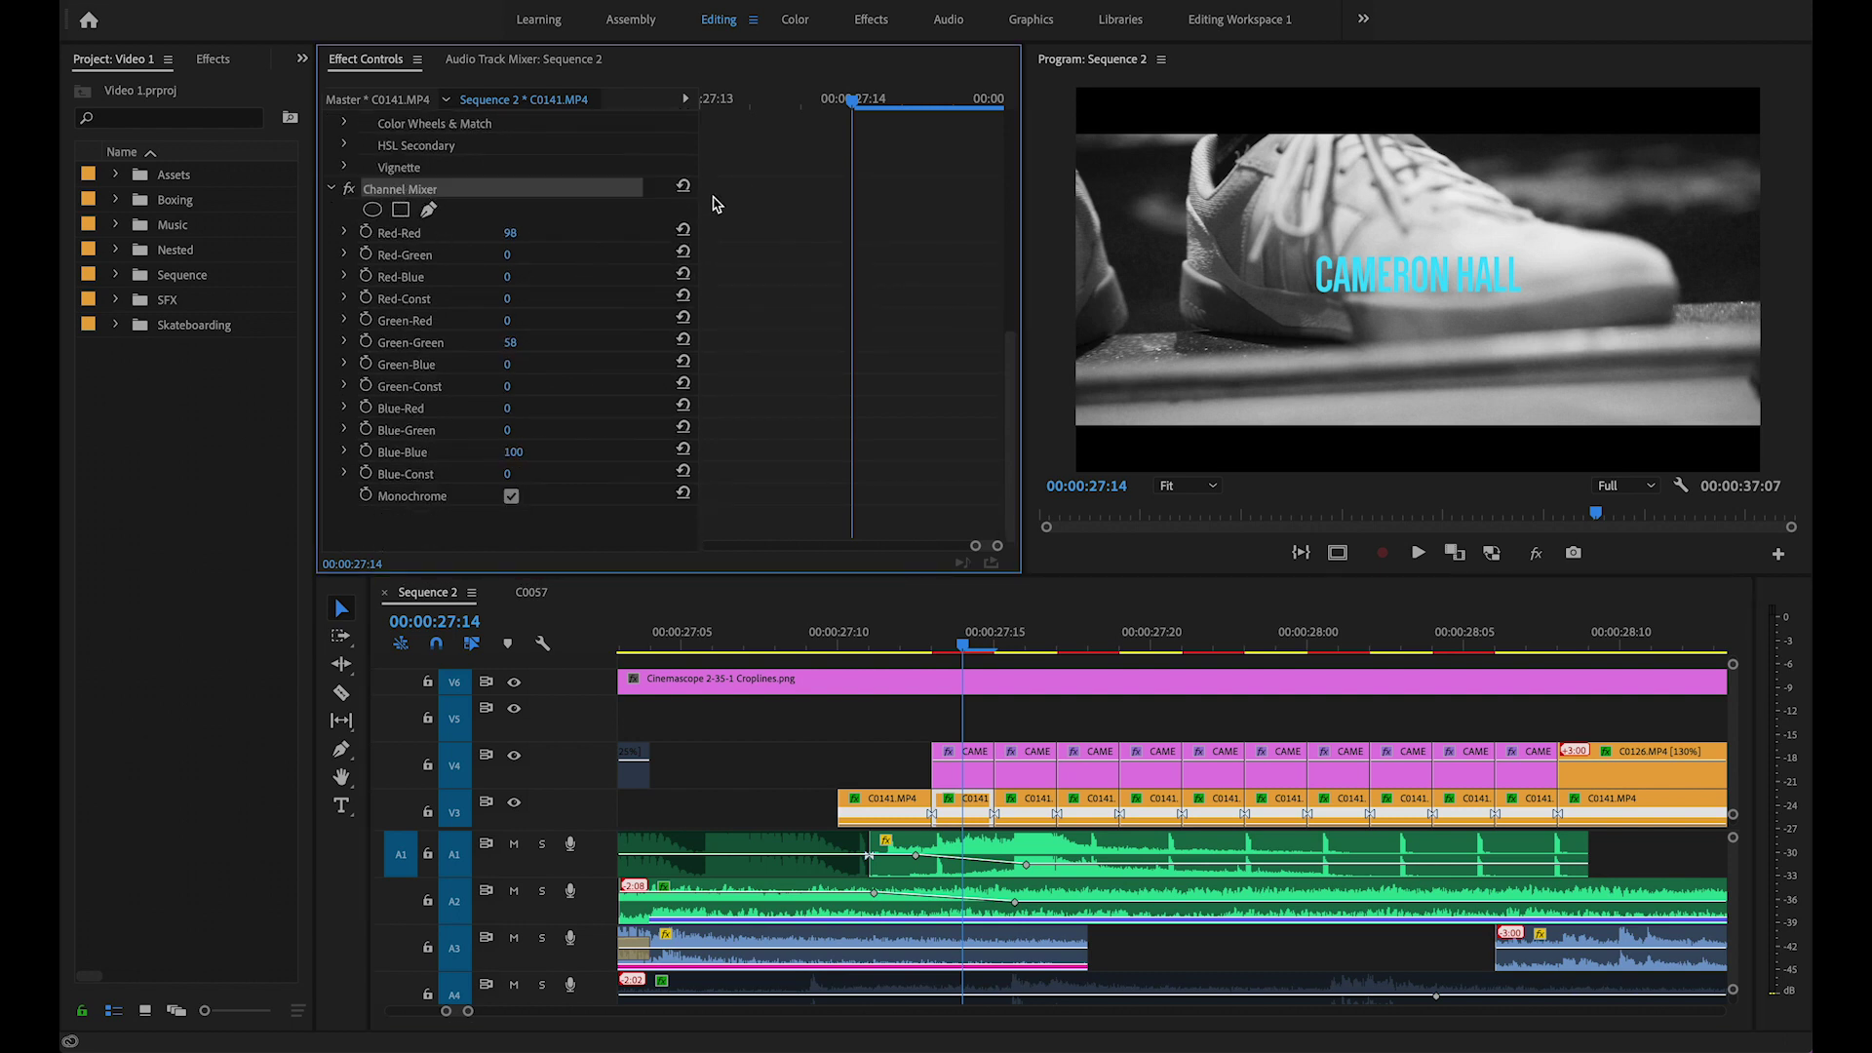
click(511, 497)
click(511, 496)
click(511, 497)
Scrub through the alternating title segments to 00:00:28:08 and back to 00:00:27:20.
click(1007, 651)
drag(1007, 651, 1557, 646)
scroll(1154, 714, right, 3)
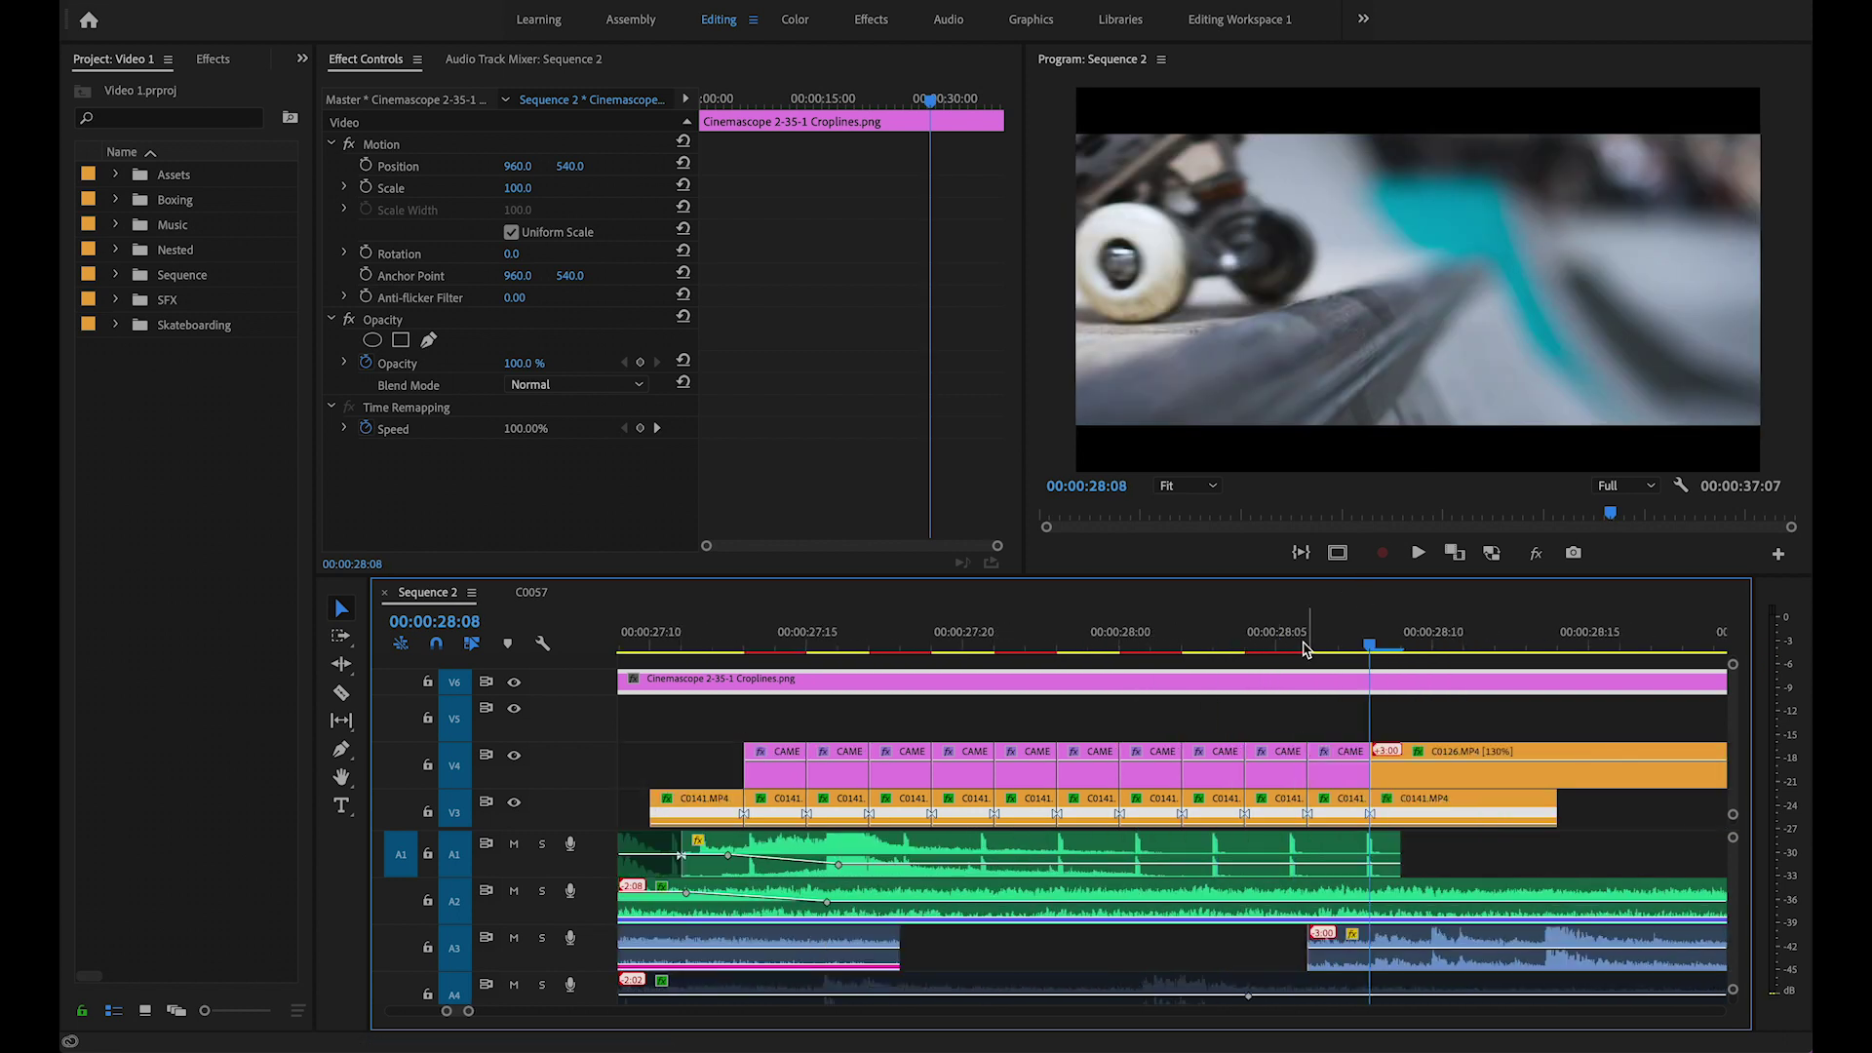
drag(1304, 647, 962, 648)
Open the SeeMeFlyInstrumentalVersion music from A1 in the source view, view its waveform, and close that view.
double_click(900, 848)
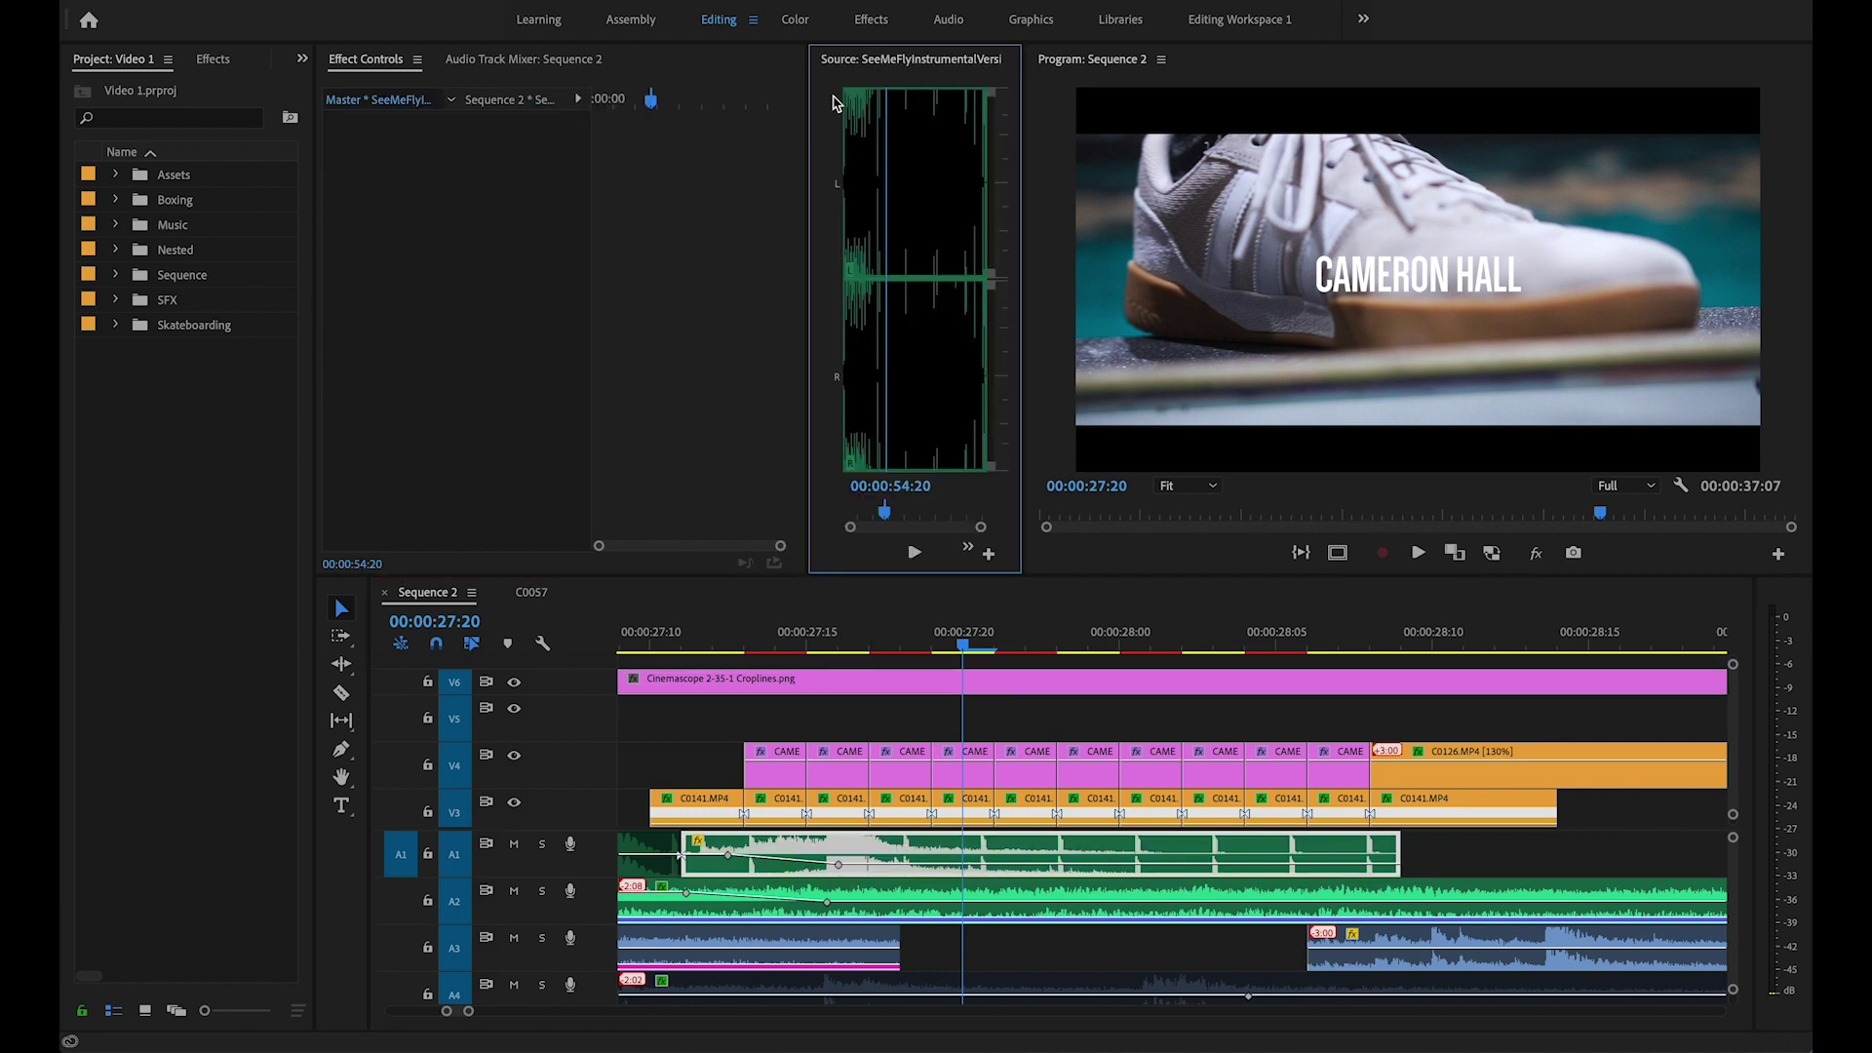
click(893, 65)
click(926, 76)
scroll(941, 878, down, 3)
scroll(900, 861, up, 3)
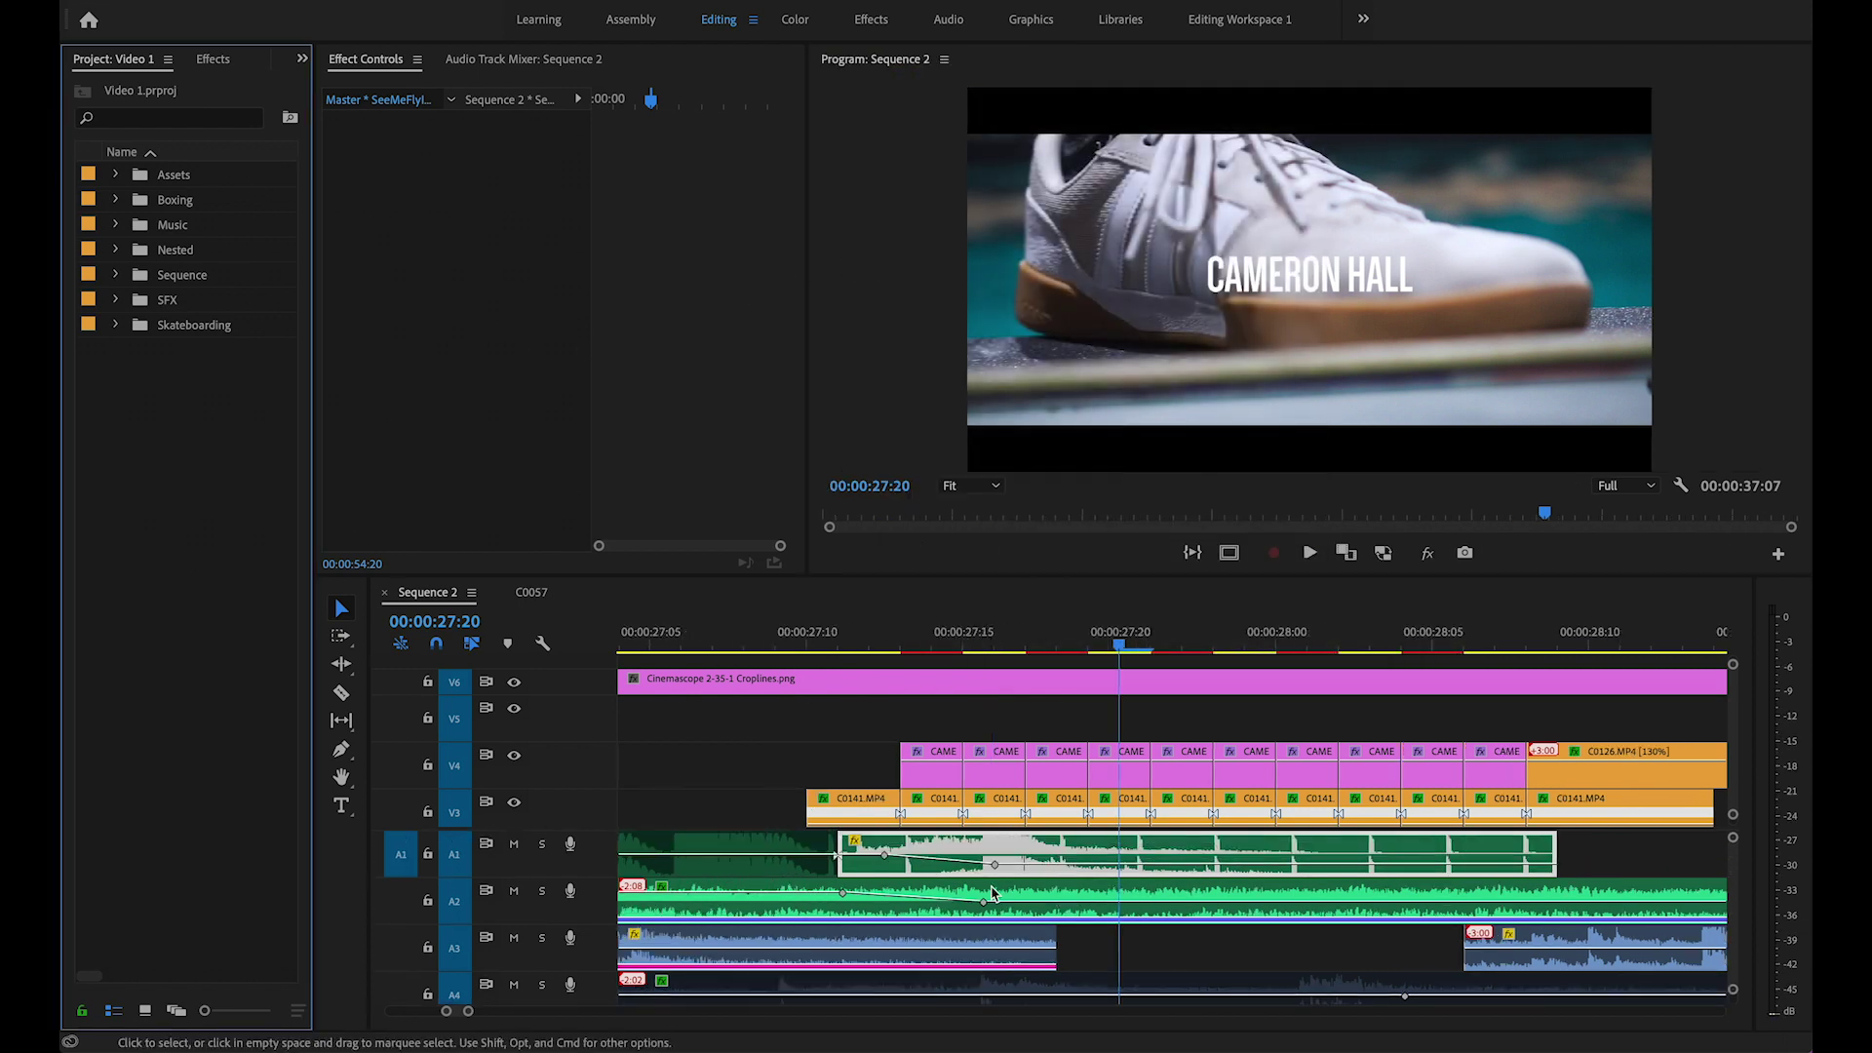
Open the Puraalegria music from A2 in the source view, view its waveform, and close that view.
scroll(899, 860, left, 2)
double_click(1244, 897)
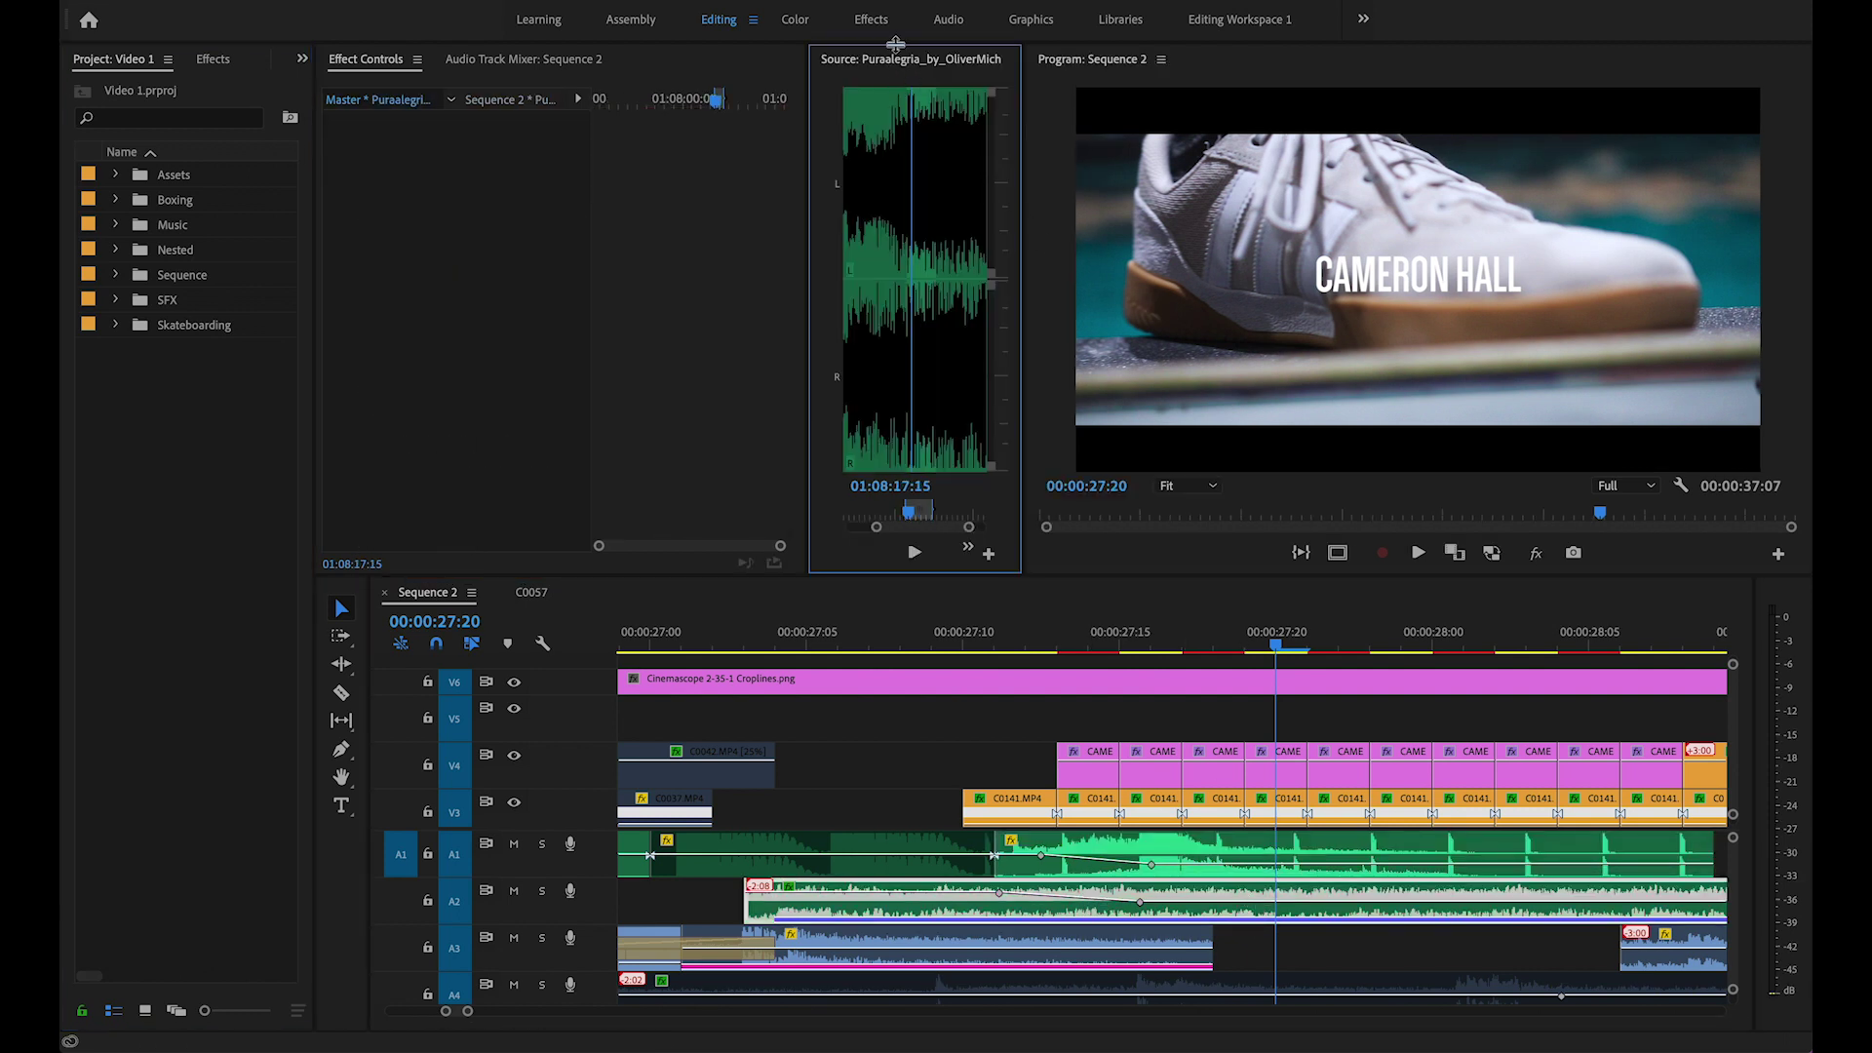
click(898, 69)
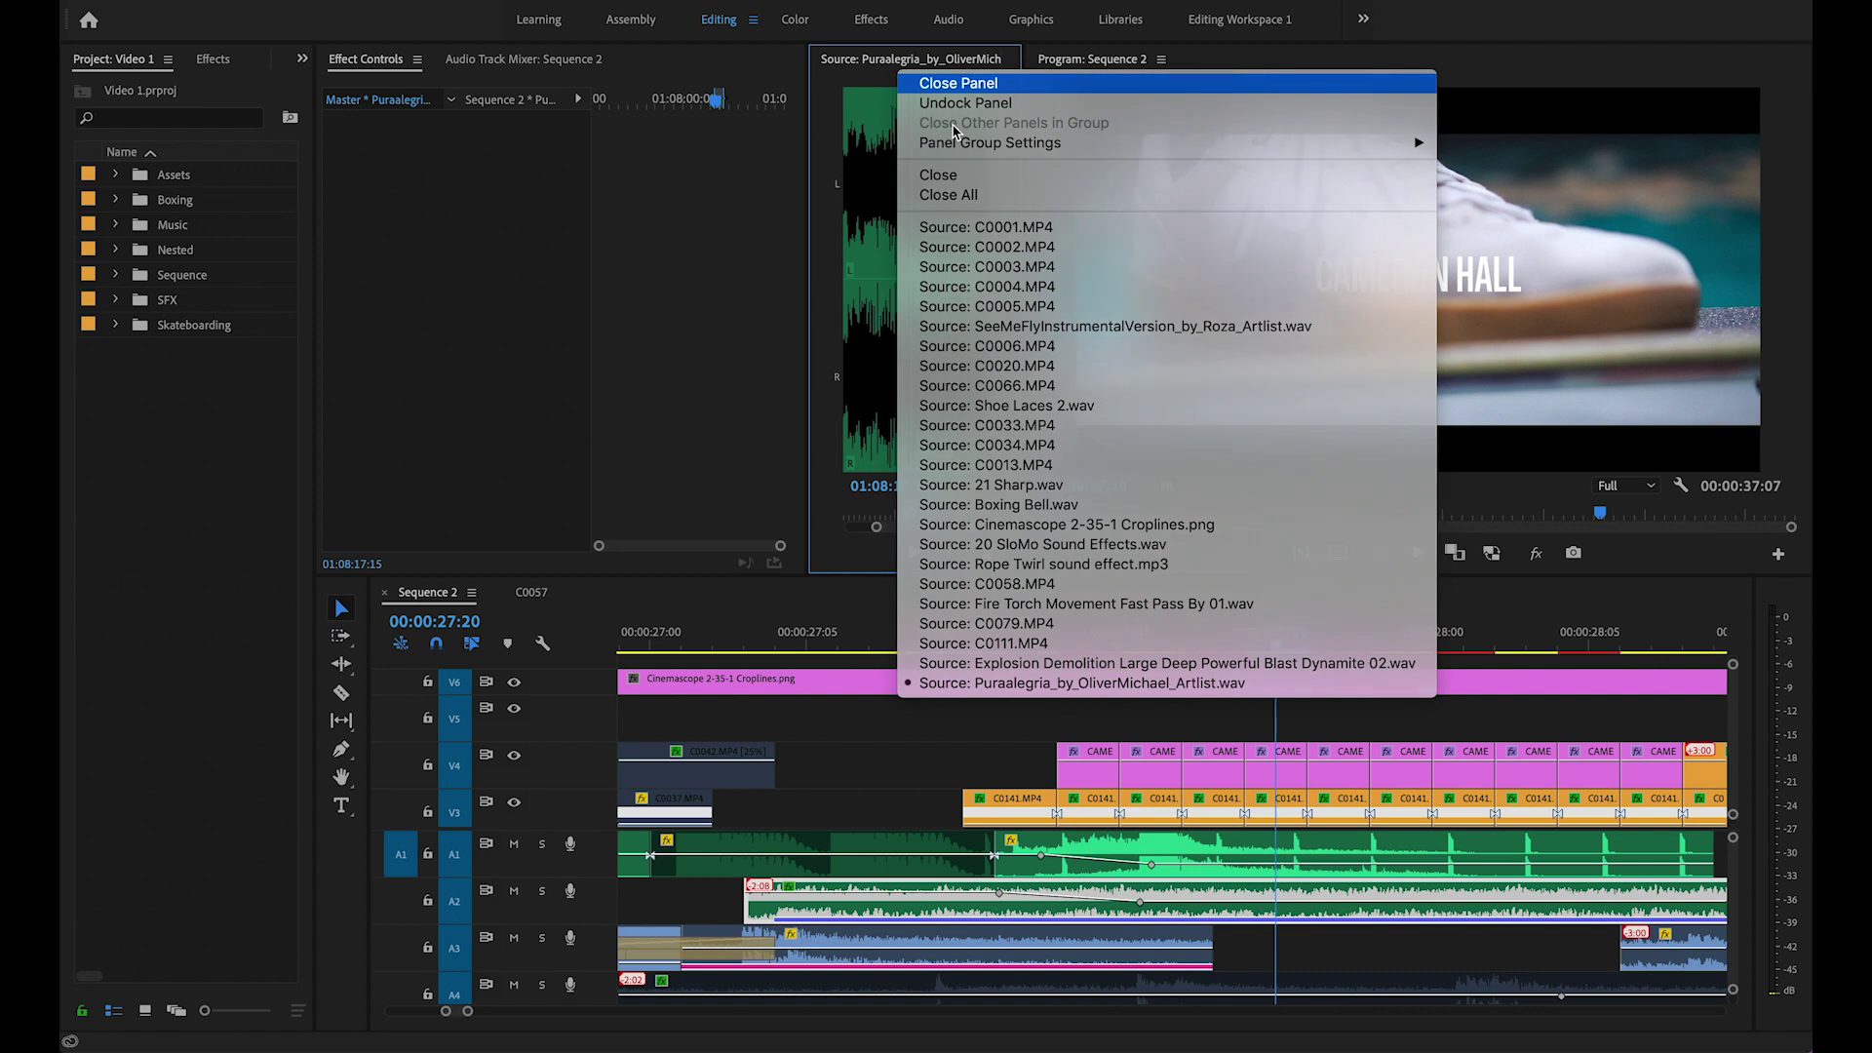
click(941, 75)
scroll(1167, 907, down, 3)
scroll(1164, 901, up, 3)
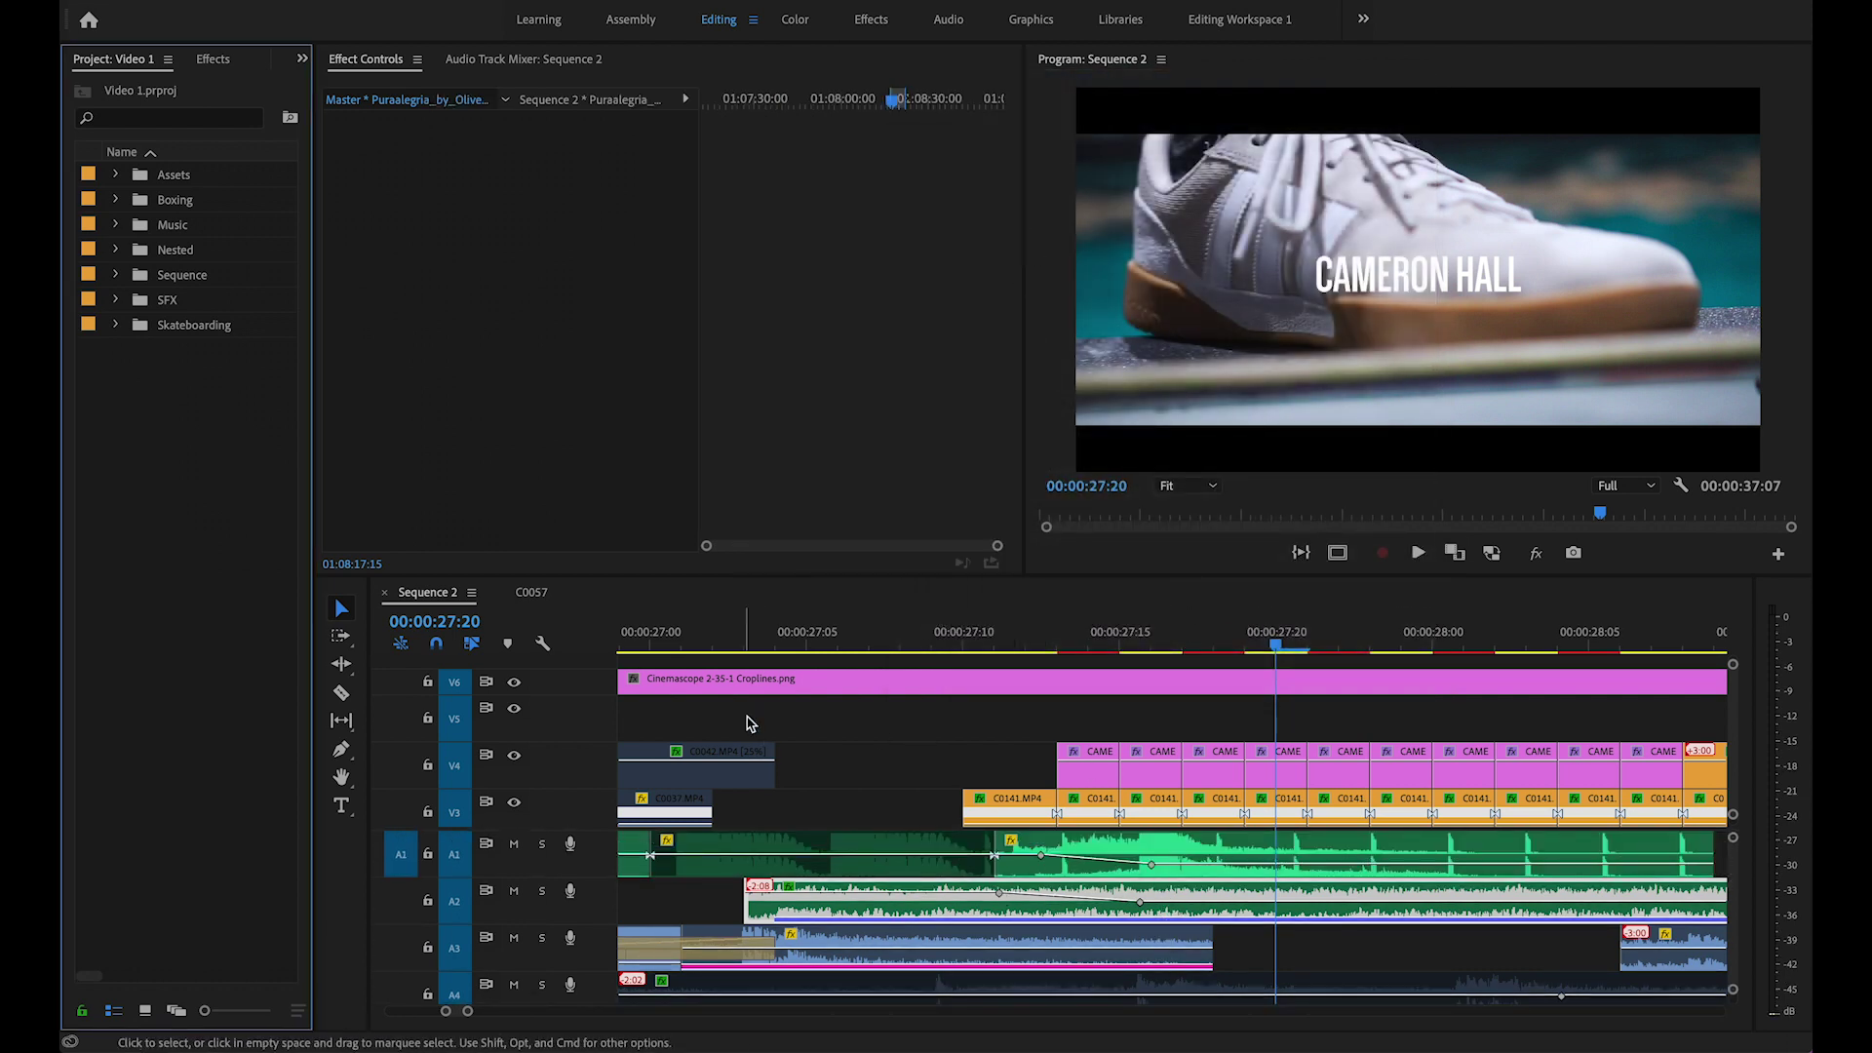
Inspect the C0111.MP4 sound on A3 from 00:00:27:04 and scrub past the title segments to 00:00:28:09.
click(774, 639)
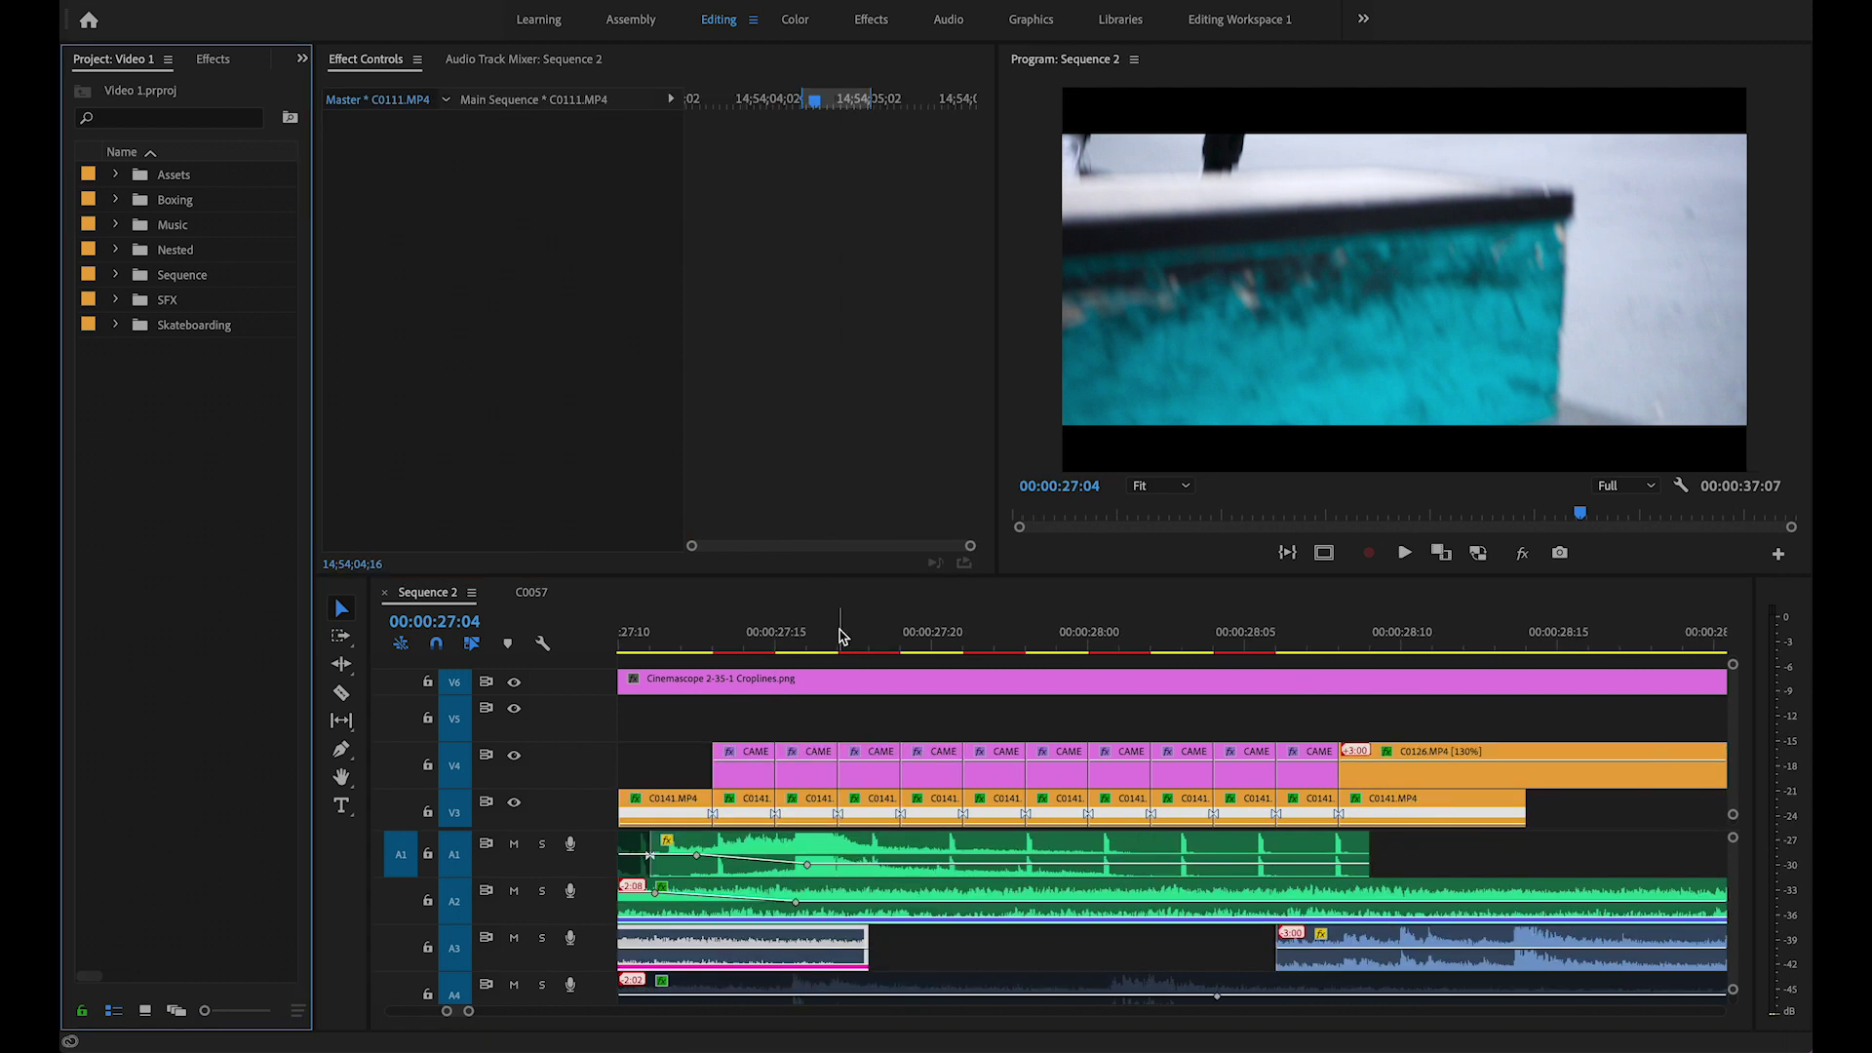
click(1092, 640)
drag(1092, 640, 1296, 651)
key(Right)
key(Right)
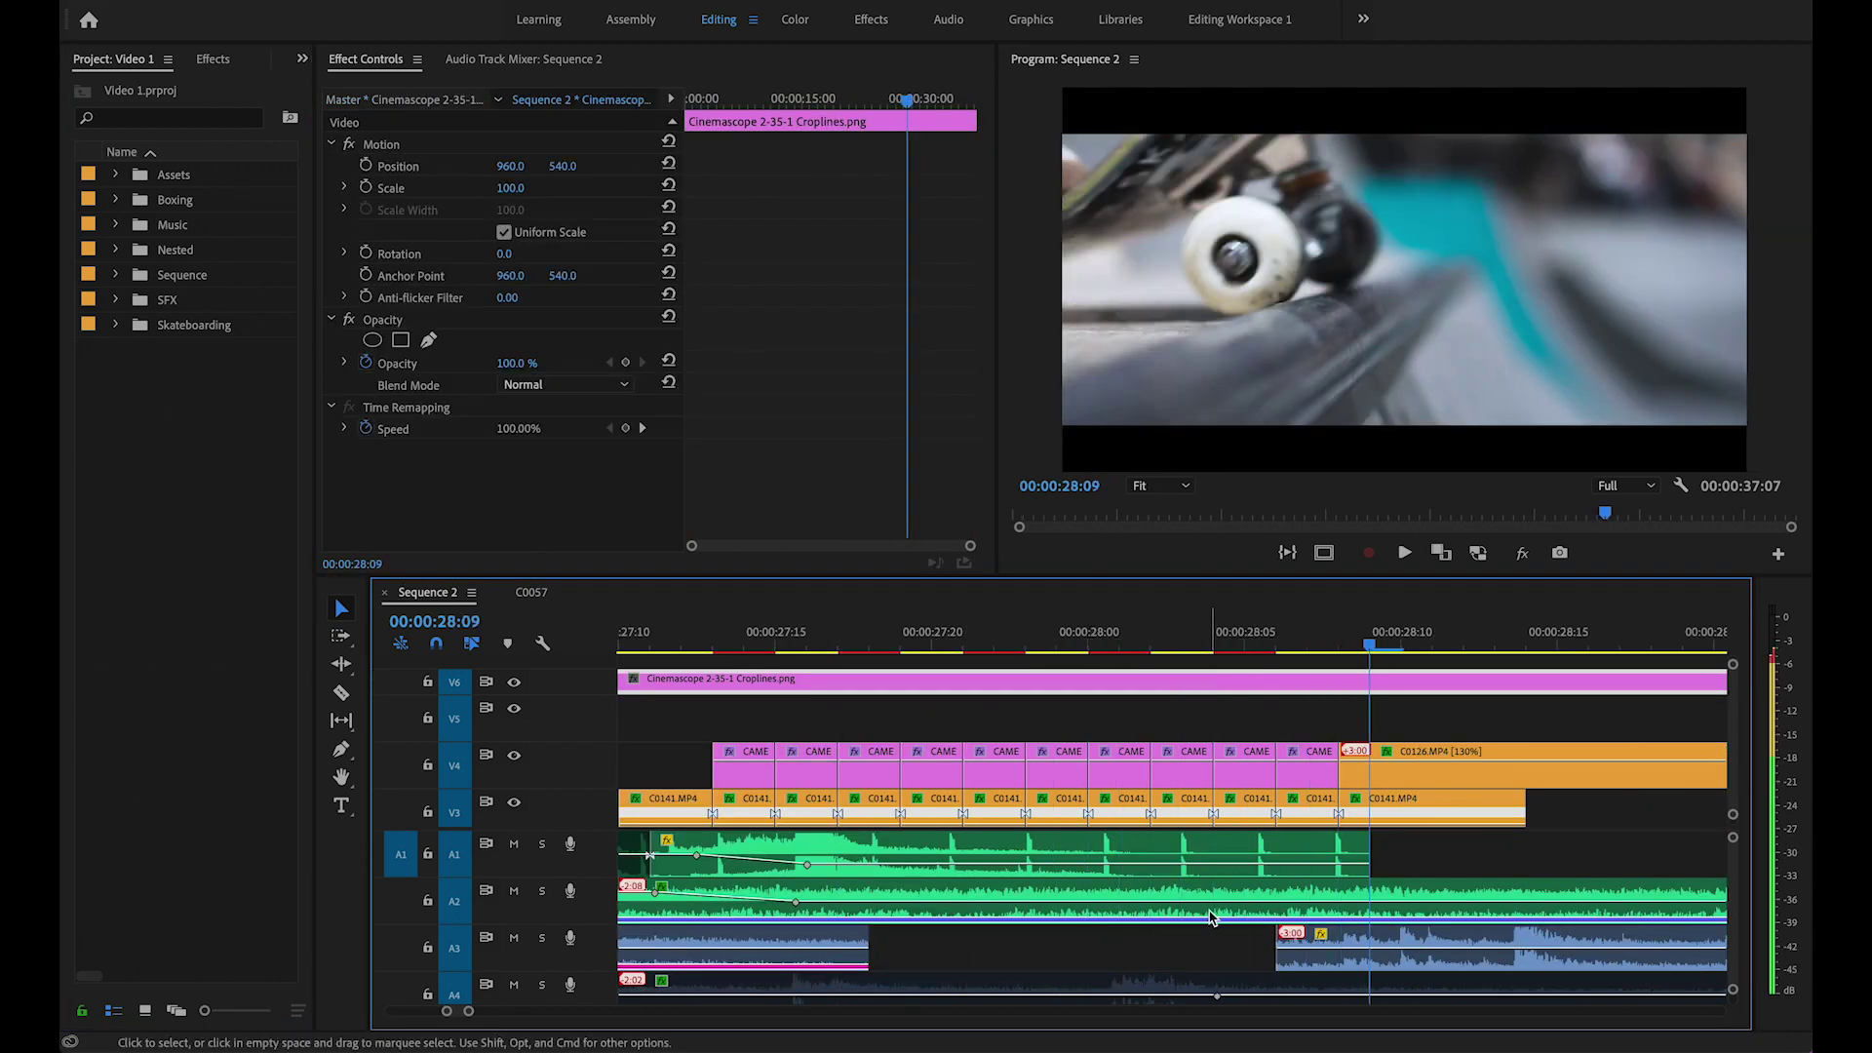
Step through the C0126.MP4 skateboard shot and move on to the start of C0127.MP4 at 00:00:28:21.
scroll(1212, 960, right, 3)
key(Right)
key(Right)
key(Right)
key(Left)
key(minus)
key(minus)
scroll(1277, 788, right, 3)
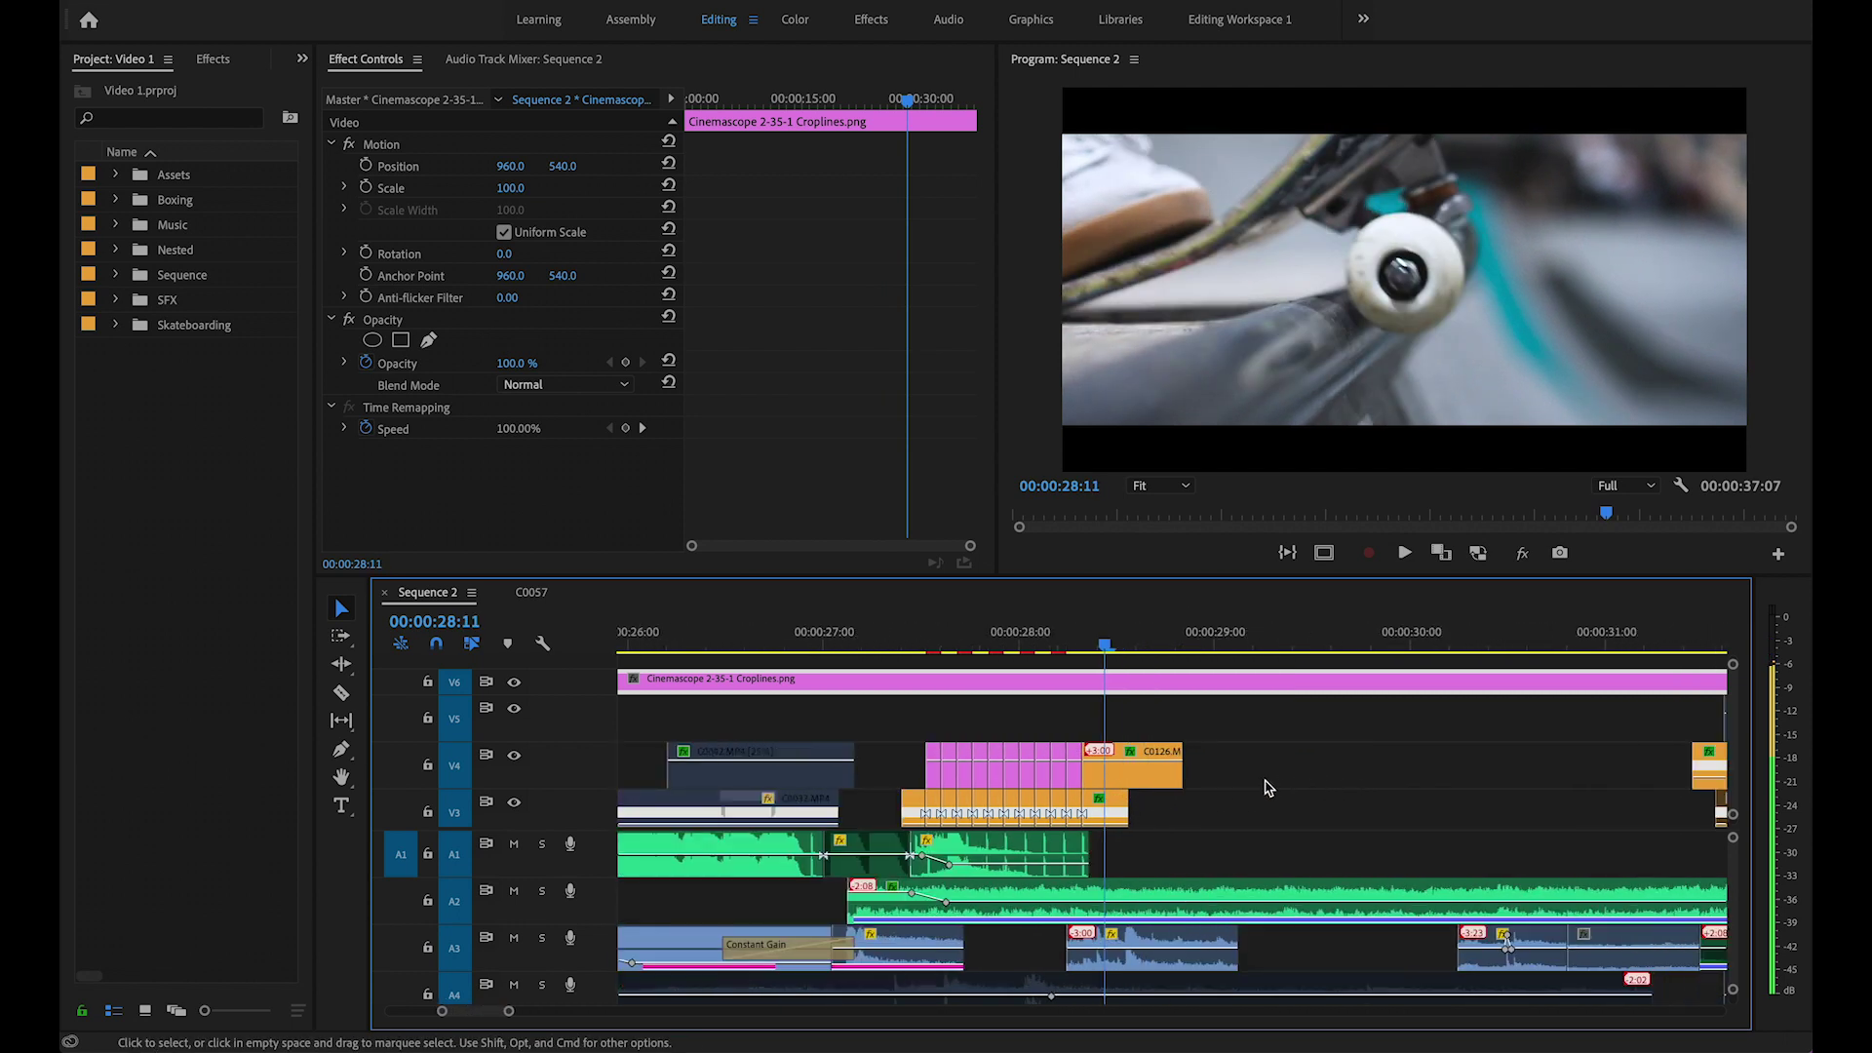
scroll(1231, 778, down, 4)
drag(1105, 643, 1194, 650)
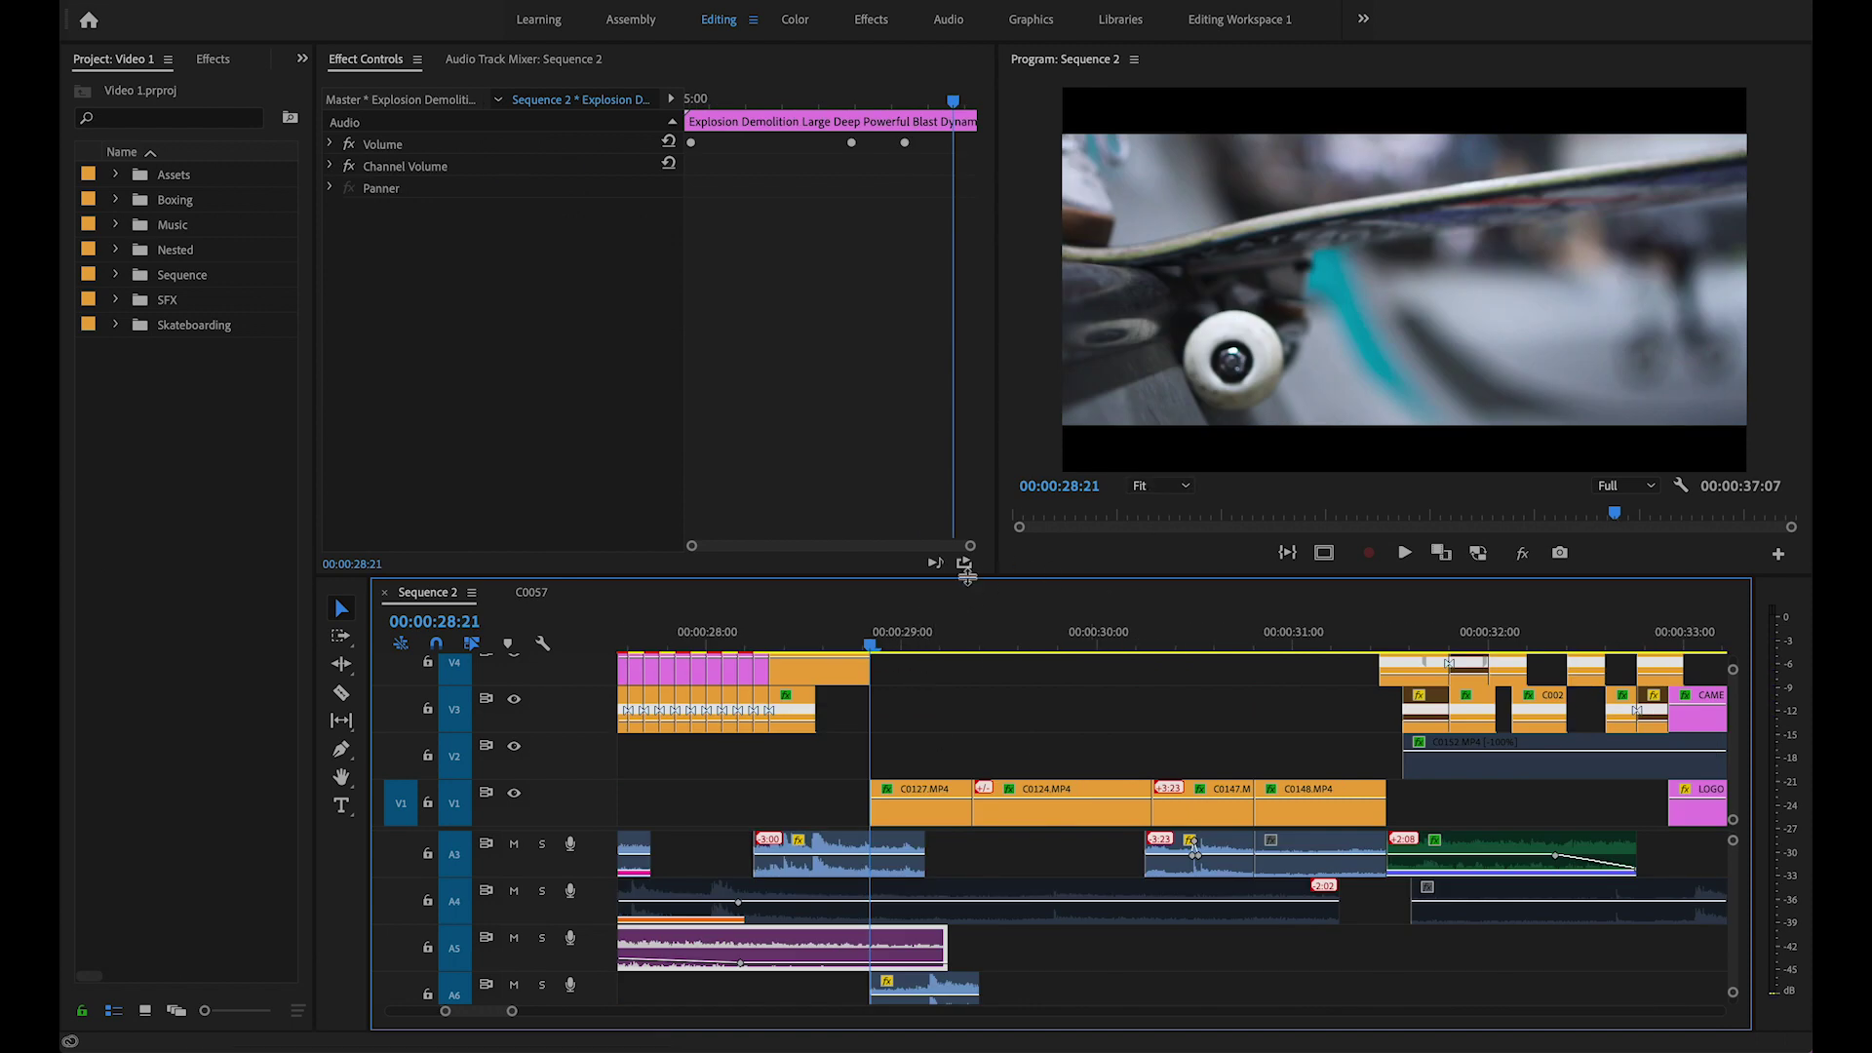
Play the C0127.MP4 shot from 00:00:28:21 to 00:00:29:04.
key(space)
key(Right)
key(Right)
key(Right)
key(Right)
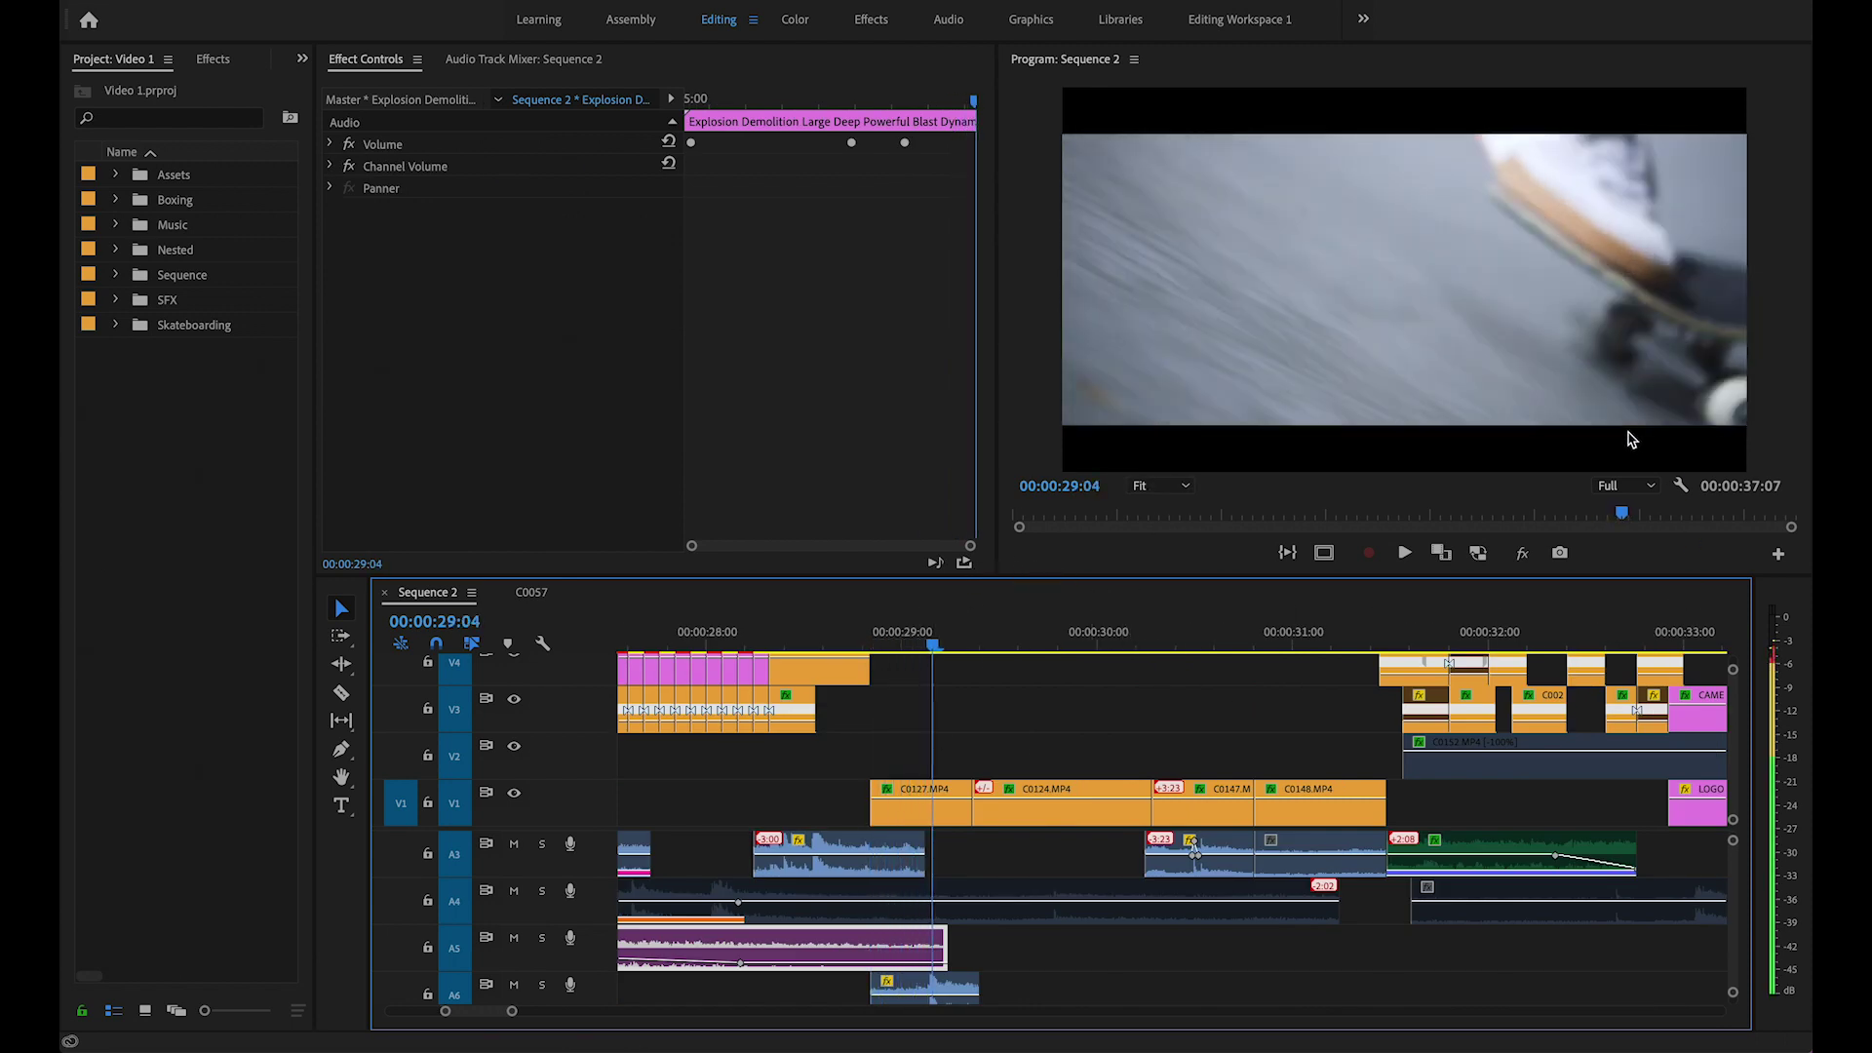
Step back frame by frame to the cut between C0126.MP4 and C0127.MP4, stopping at 00:00:28:20.
key(Left)
key(Left)
key(Left)
key(Left)
key(Left)
key(Left)
key(Left)
key(Left)
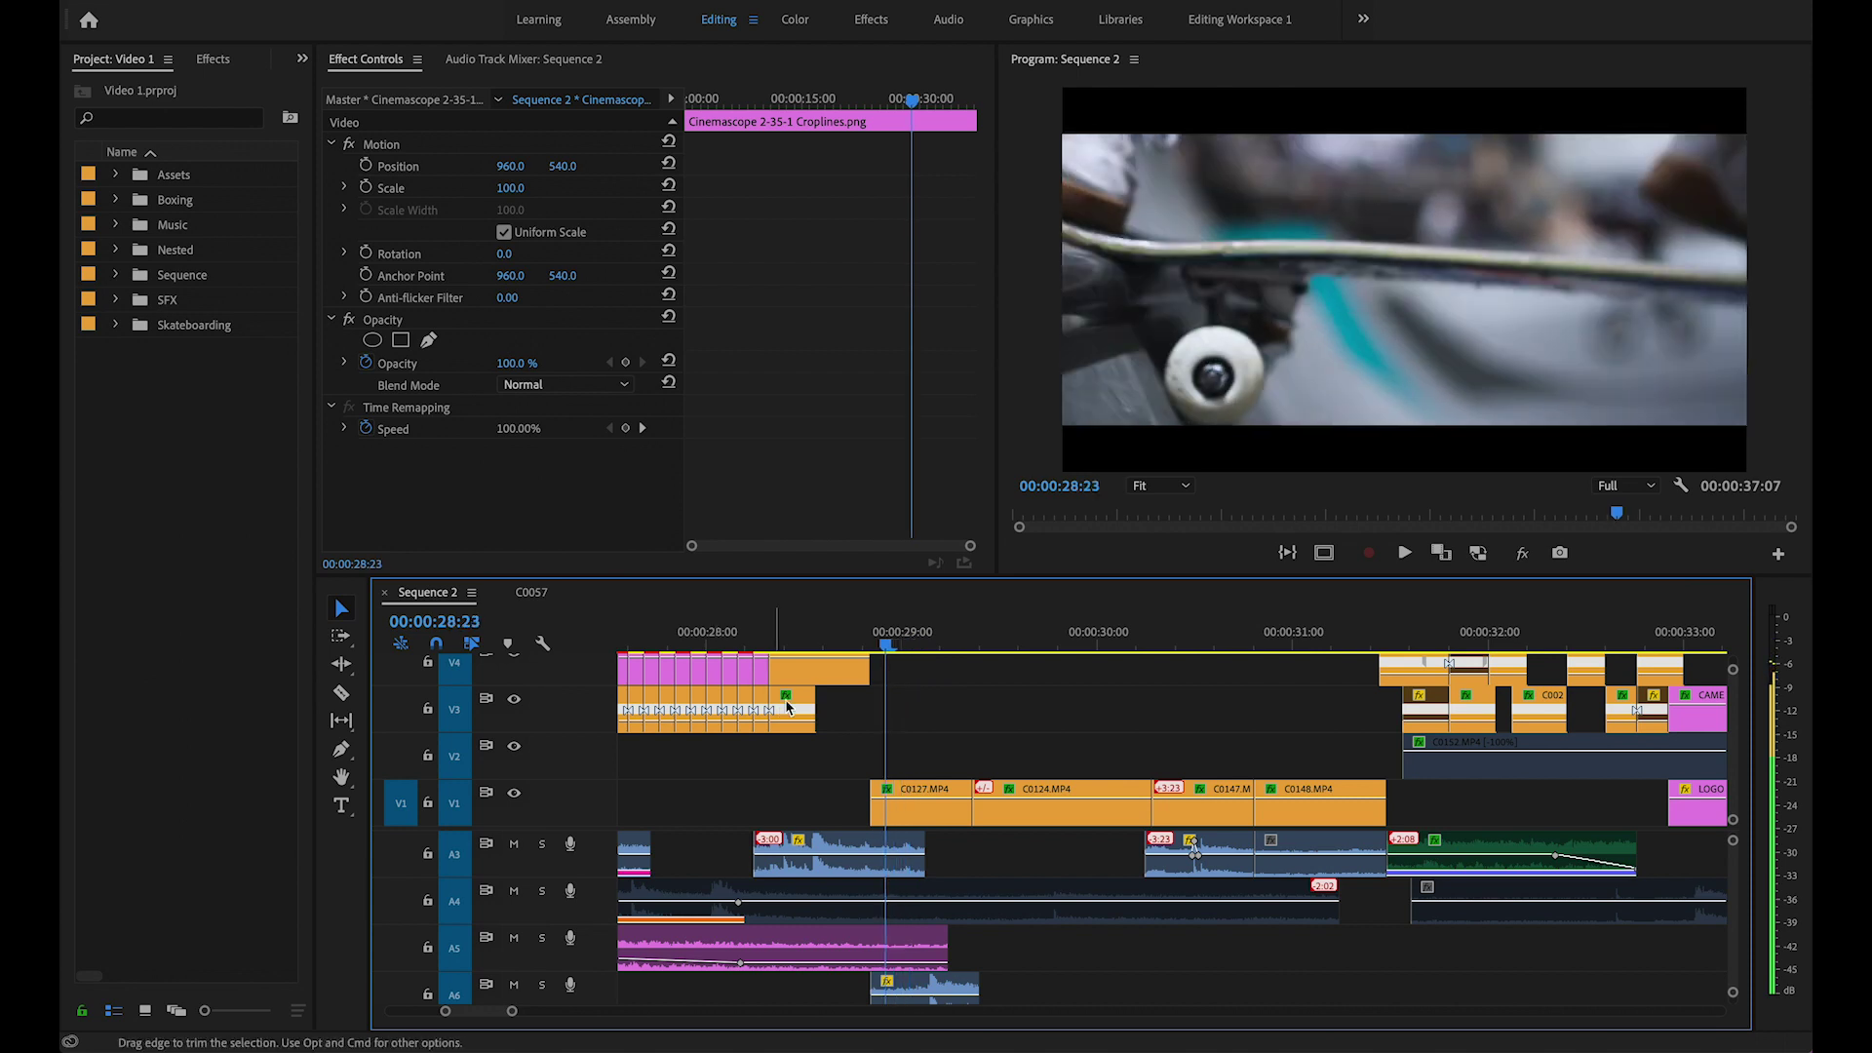
key(Left)
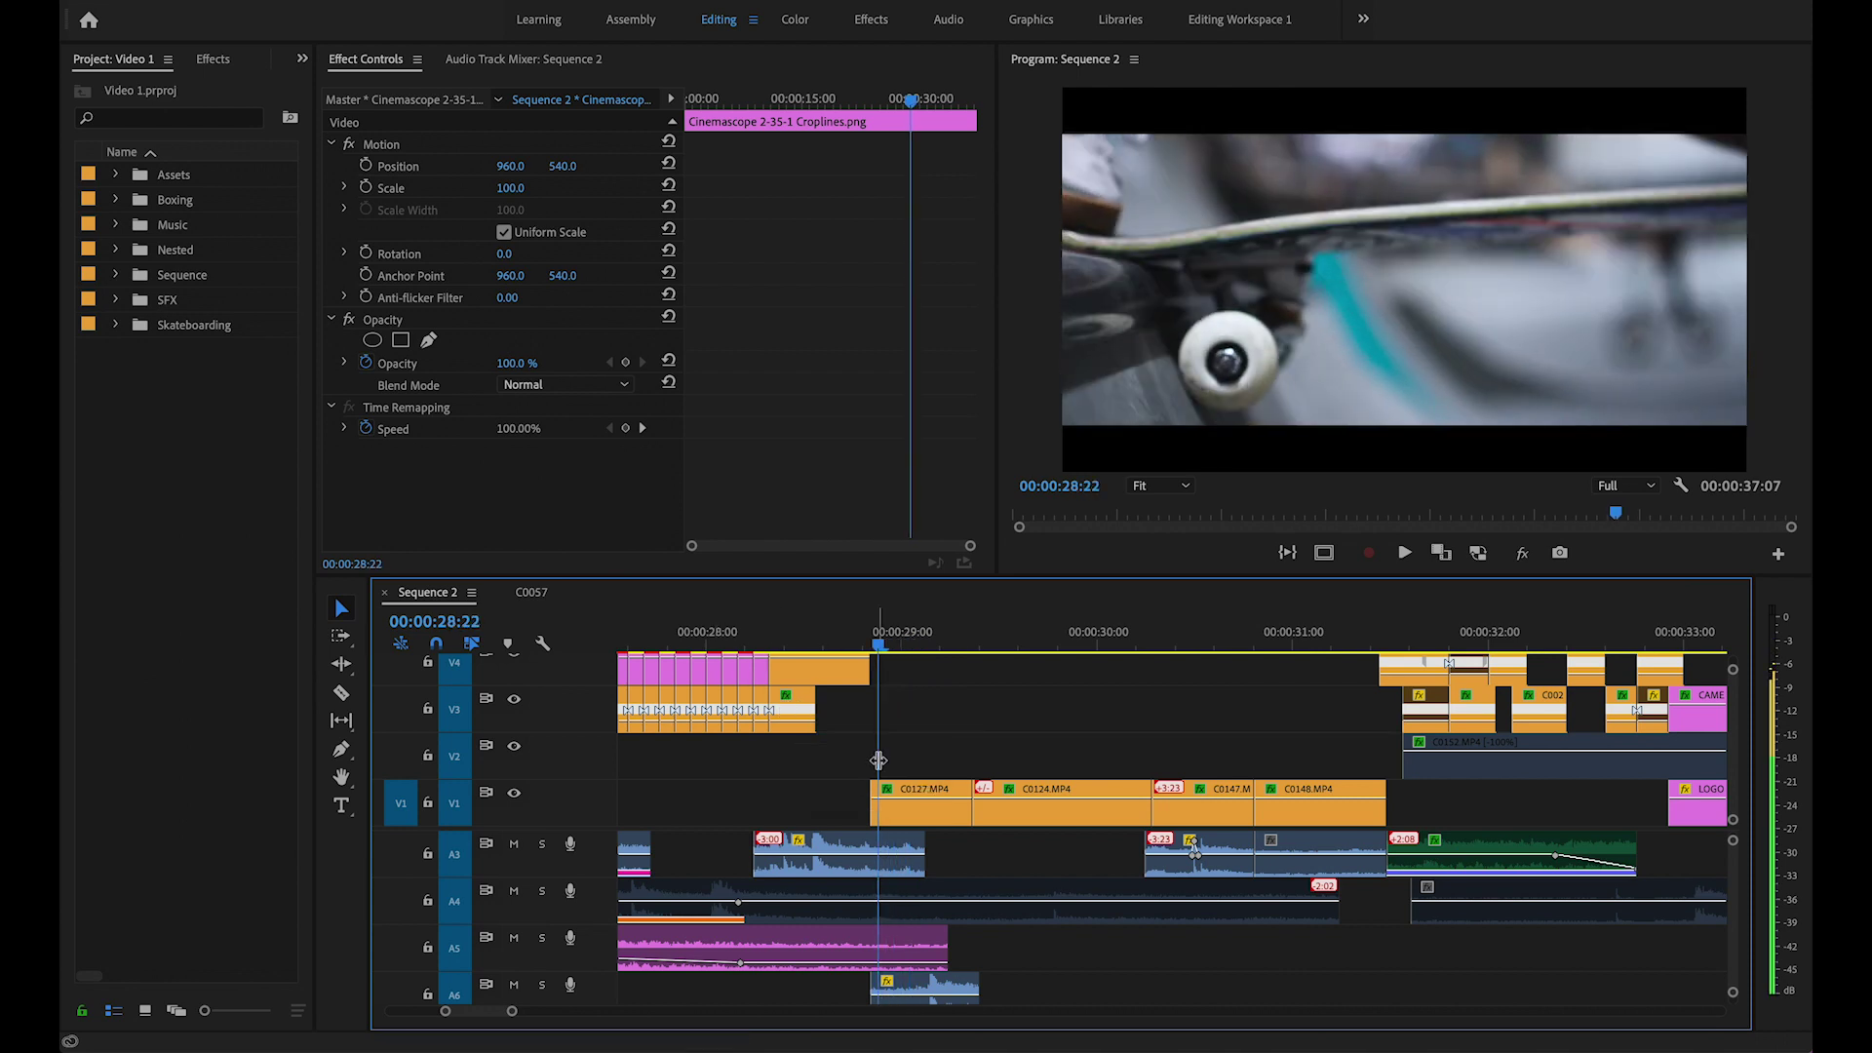
click(873, 647)
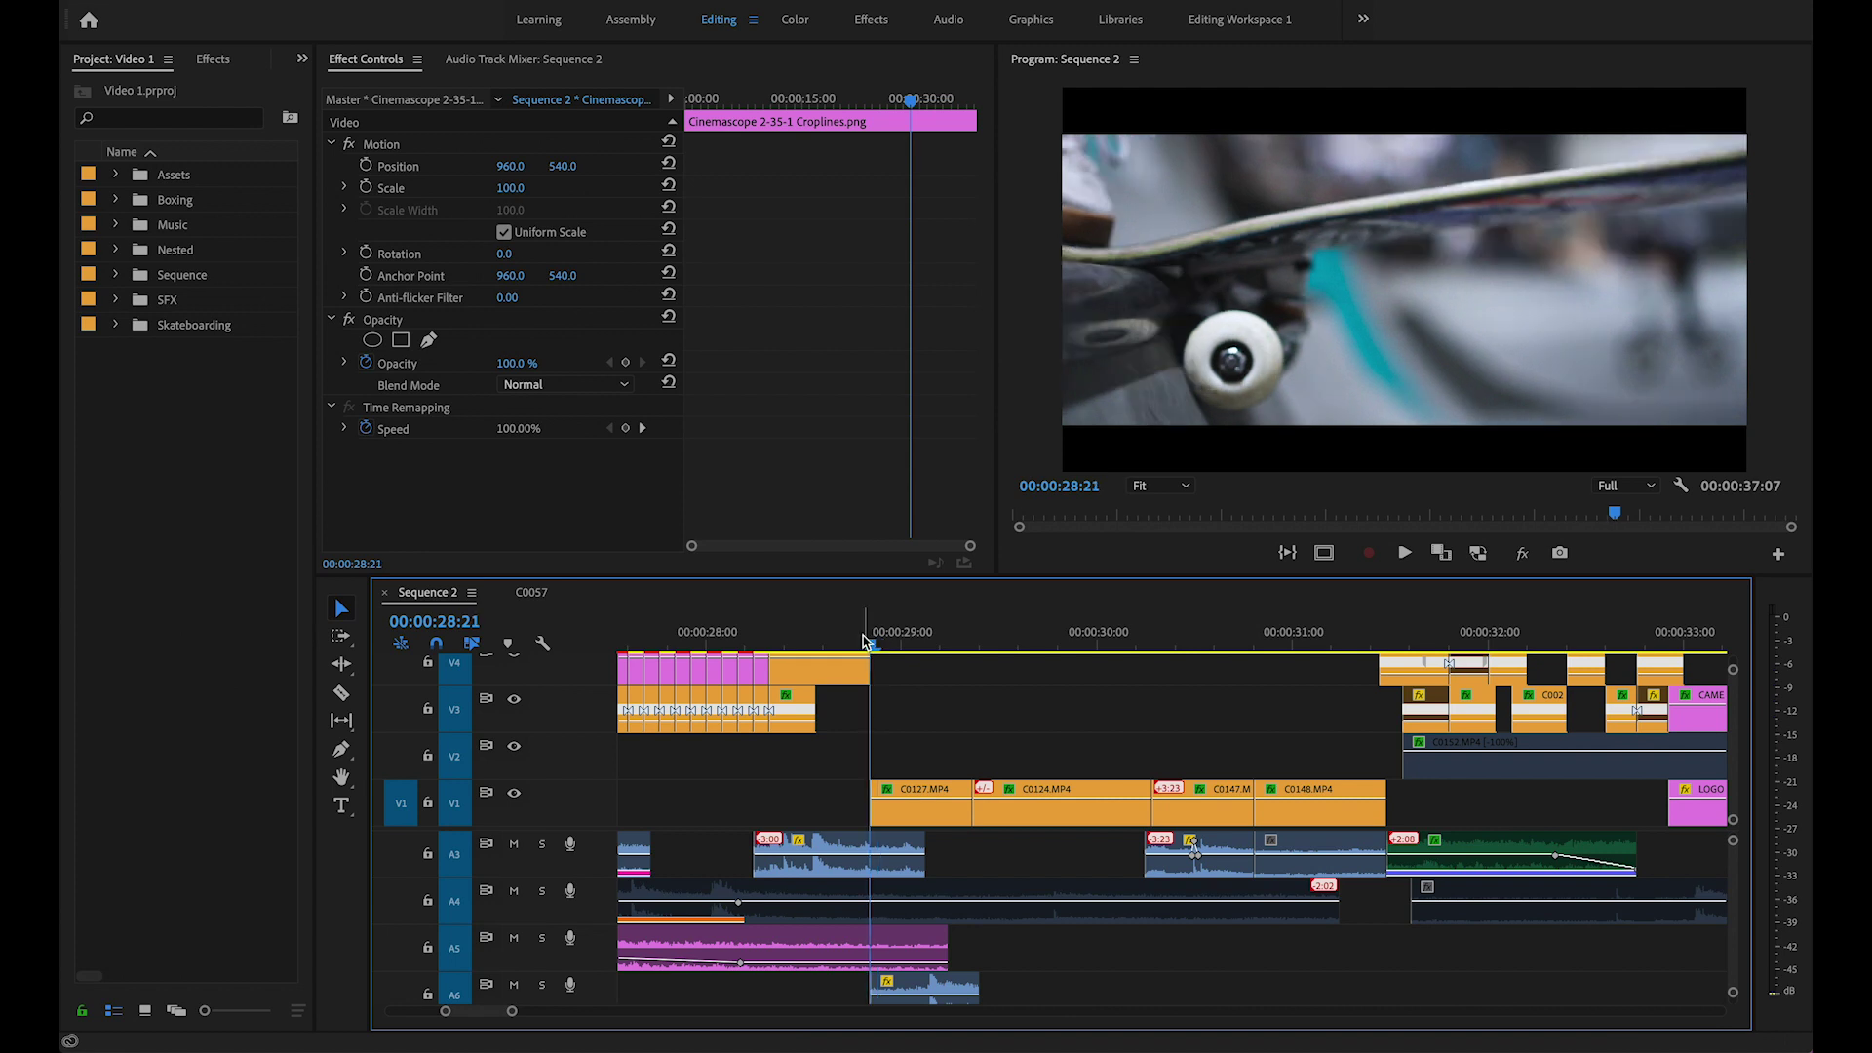
click(864, 646)
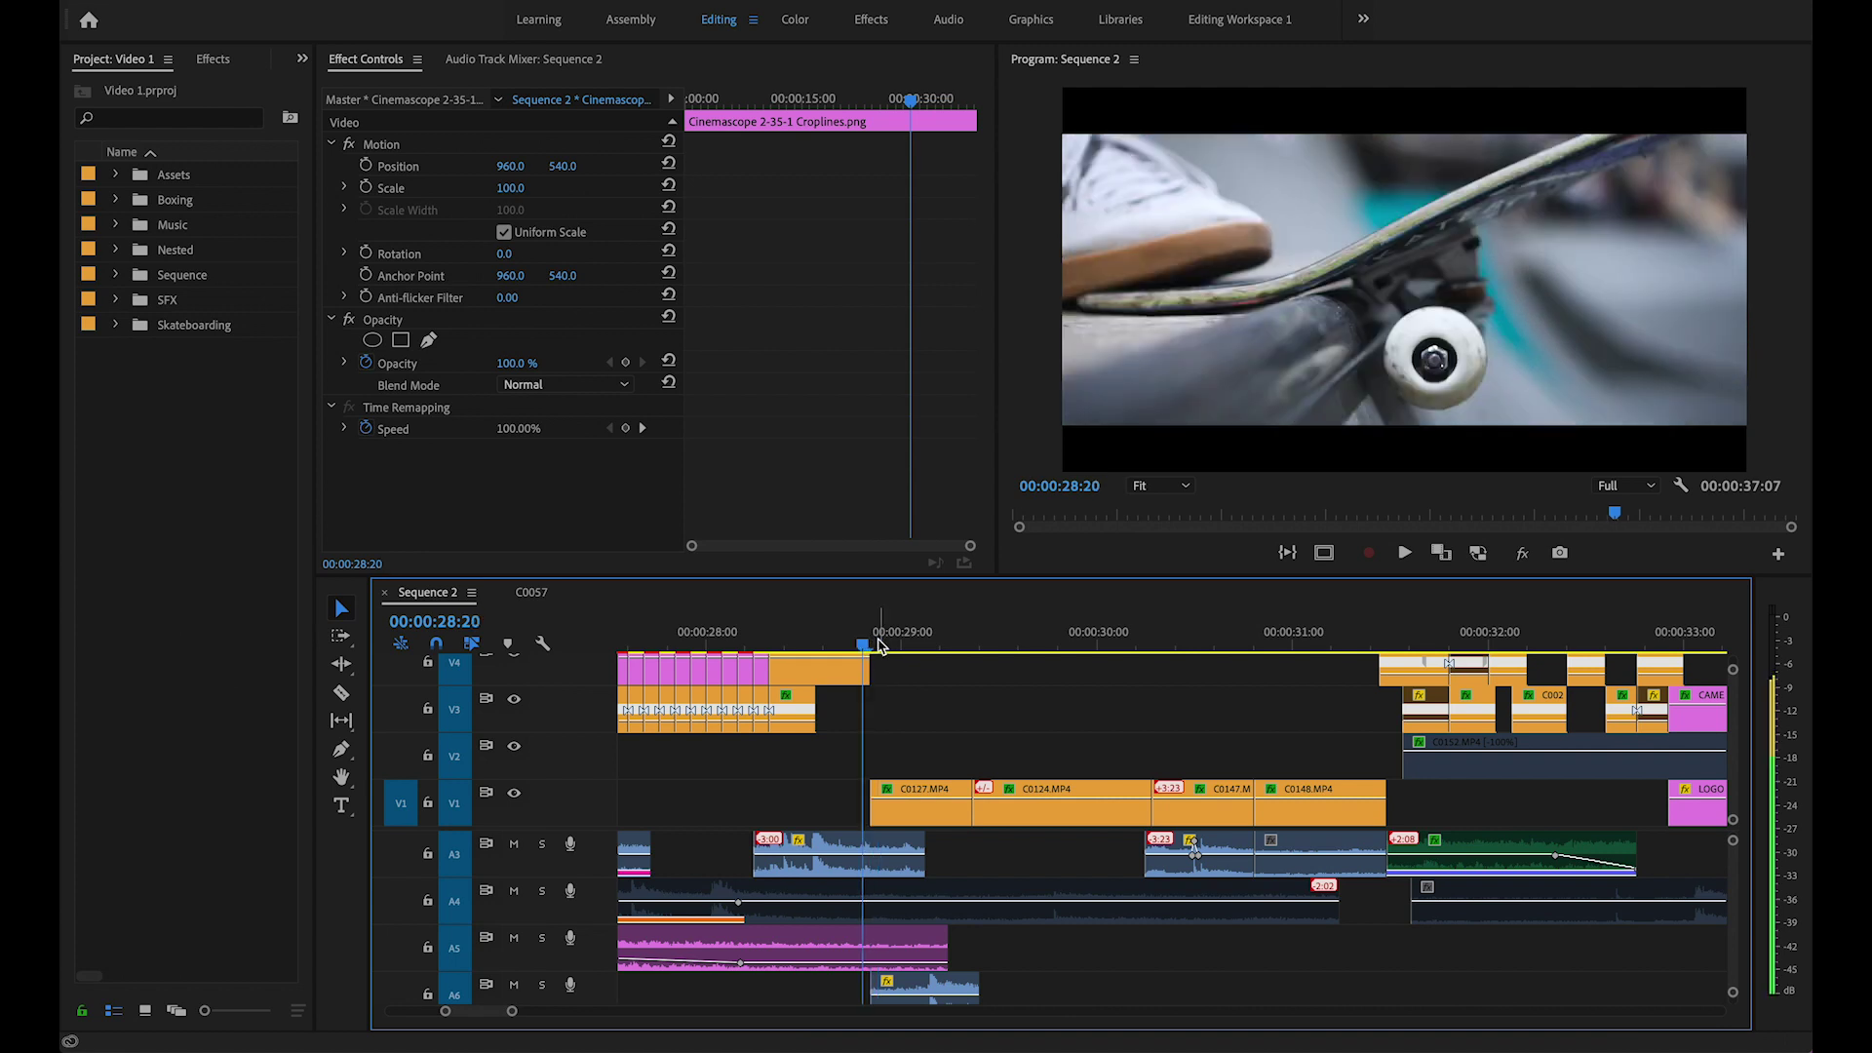
Play the skateboarding clips on V1 from 00:00:28:21, pausing at 00:00:30:01, and continue through to 00:00:31:13.
key(Right)
key(space)
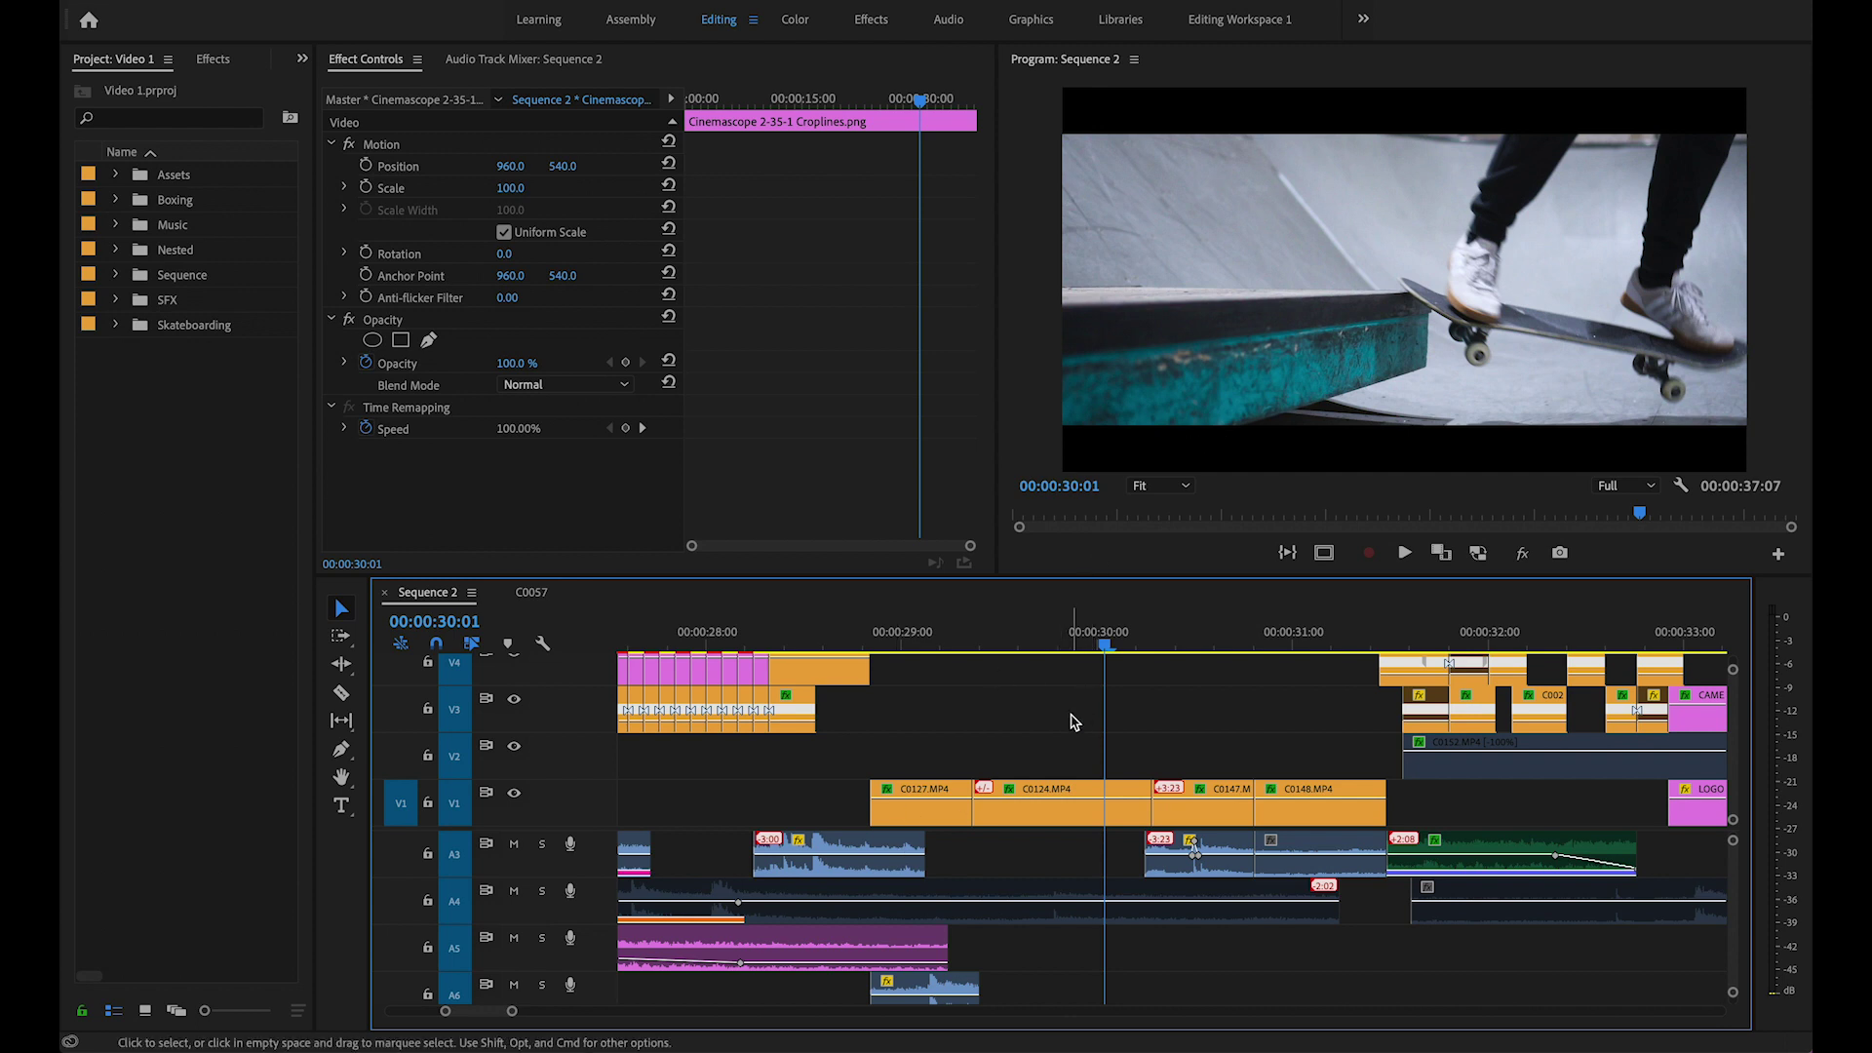
click(1073, 719)
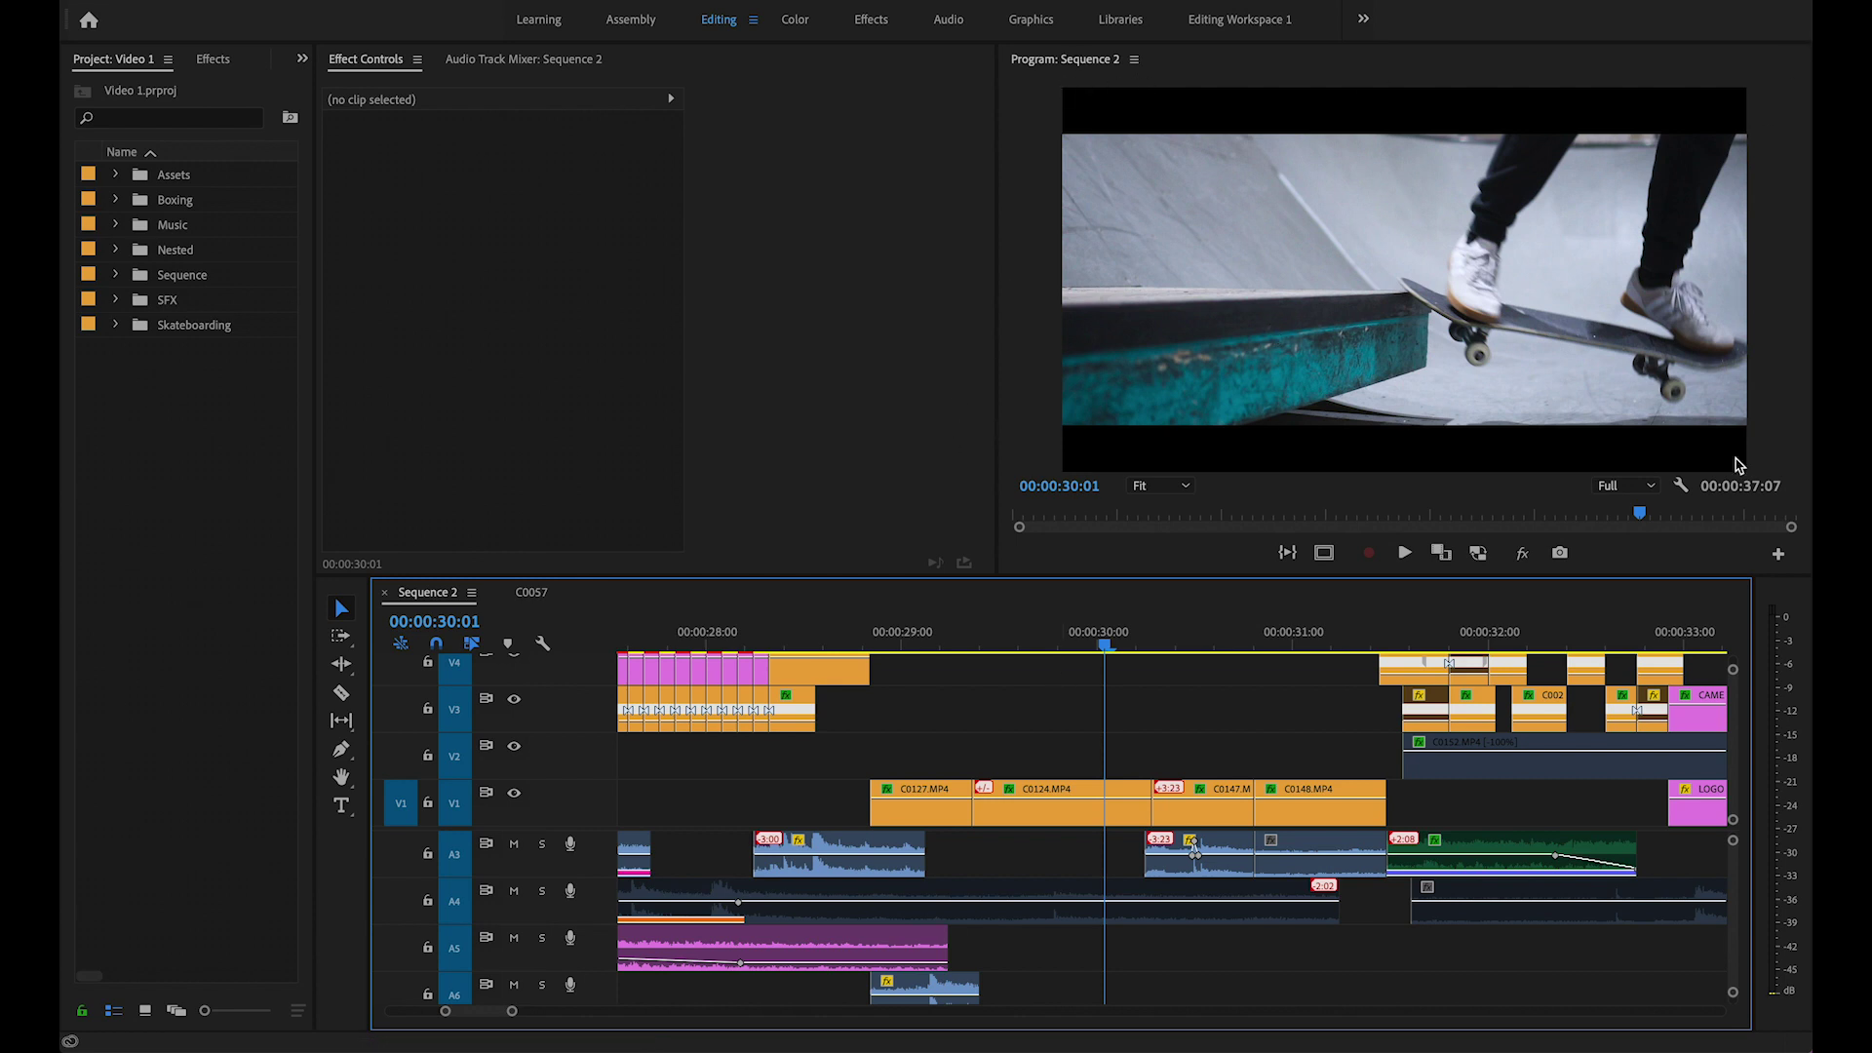
key(ctrl+s)
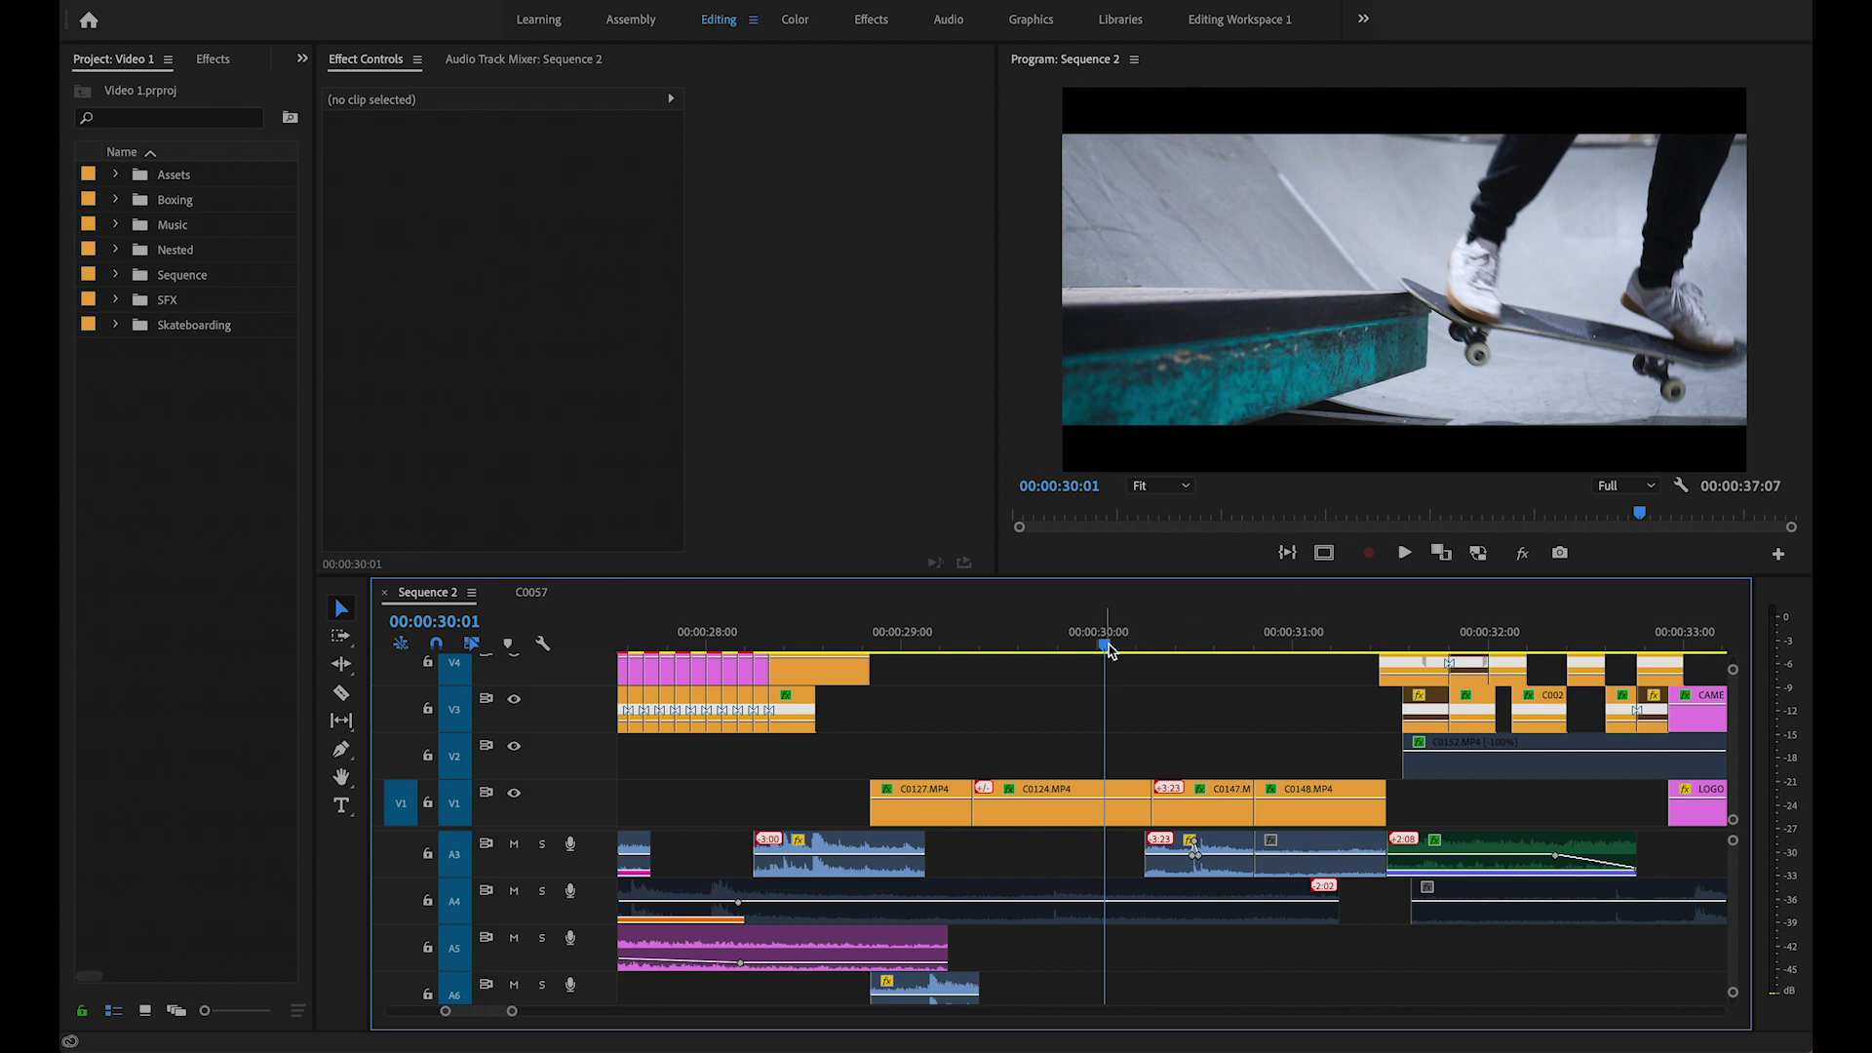
key(space)
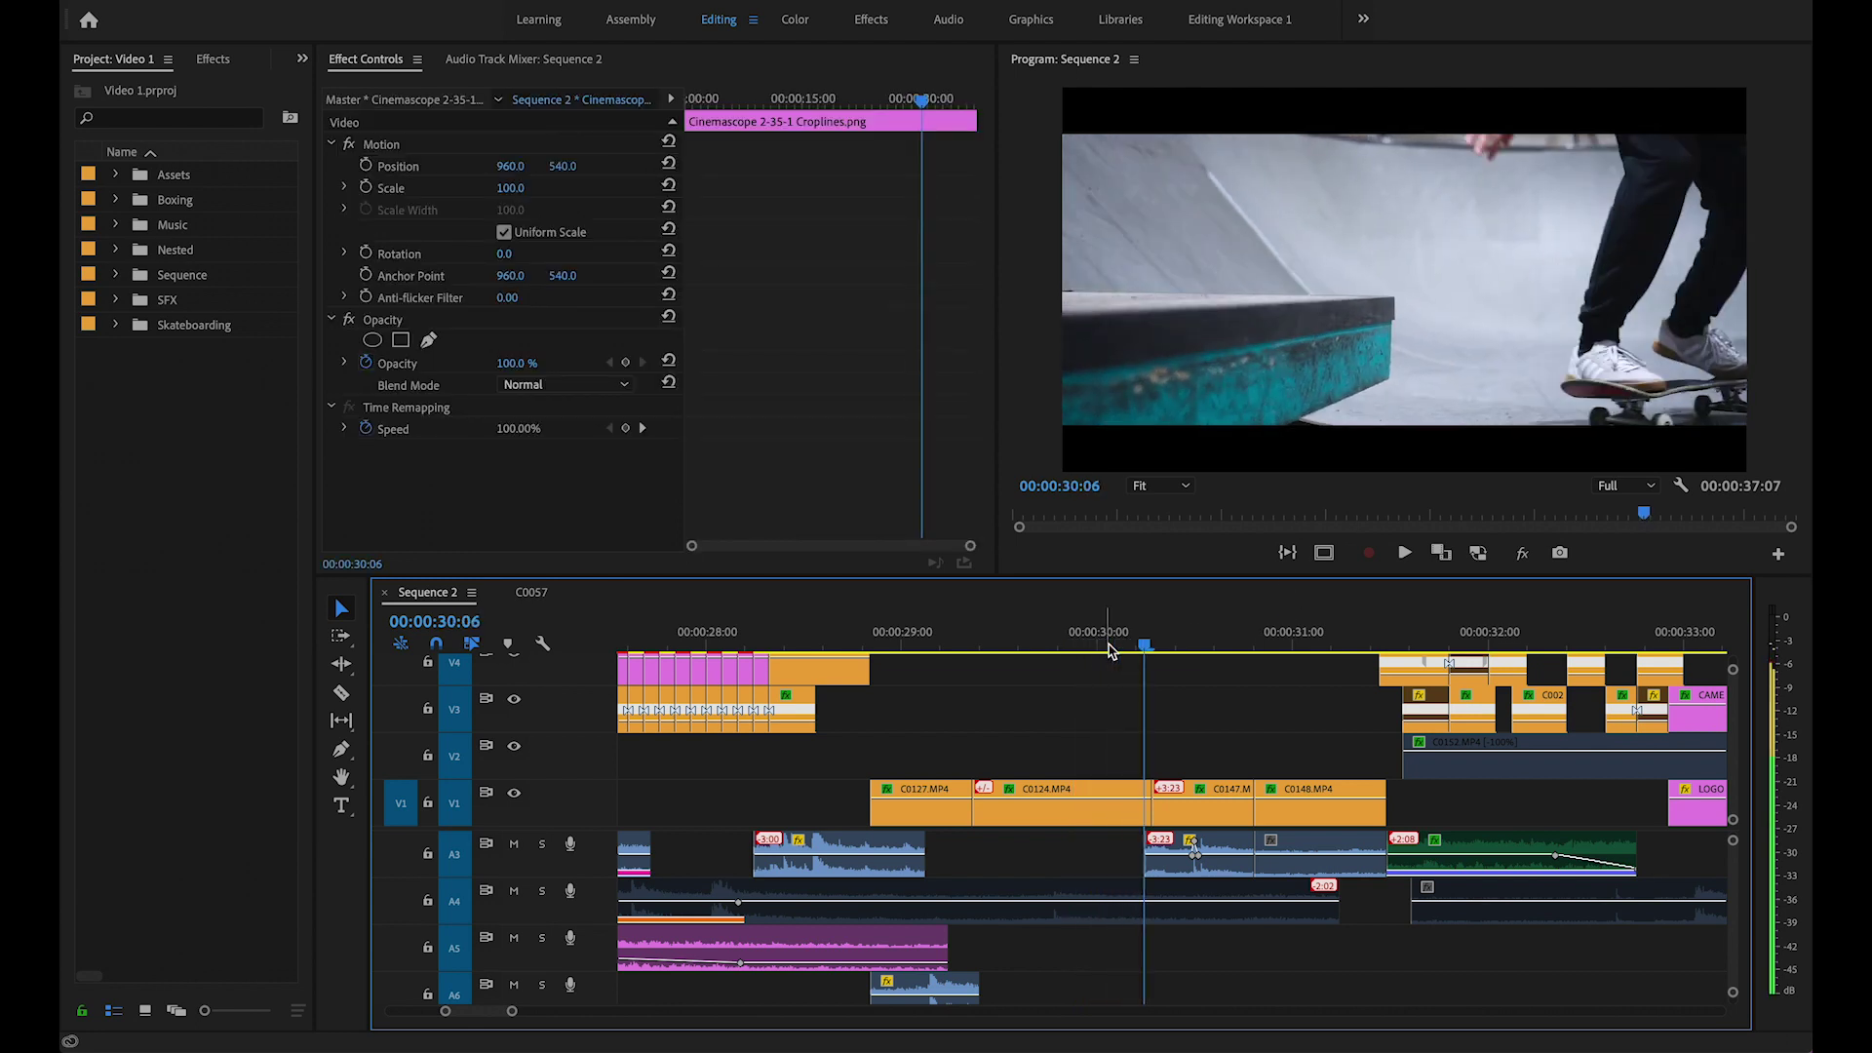
key(Left)
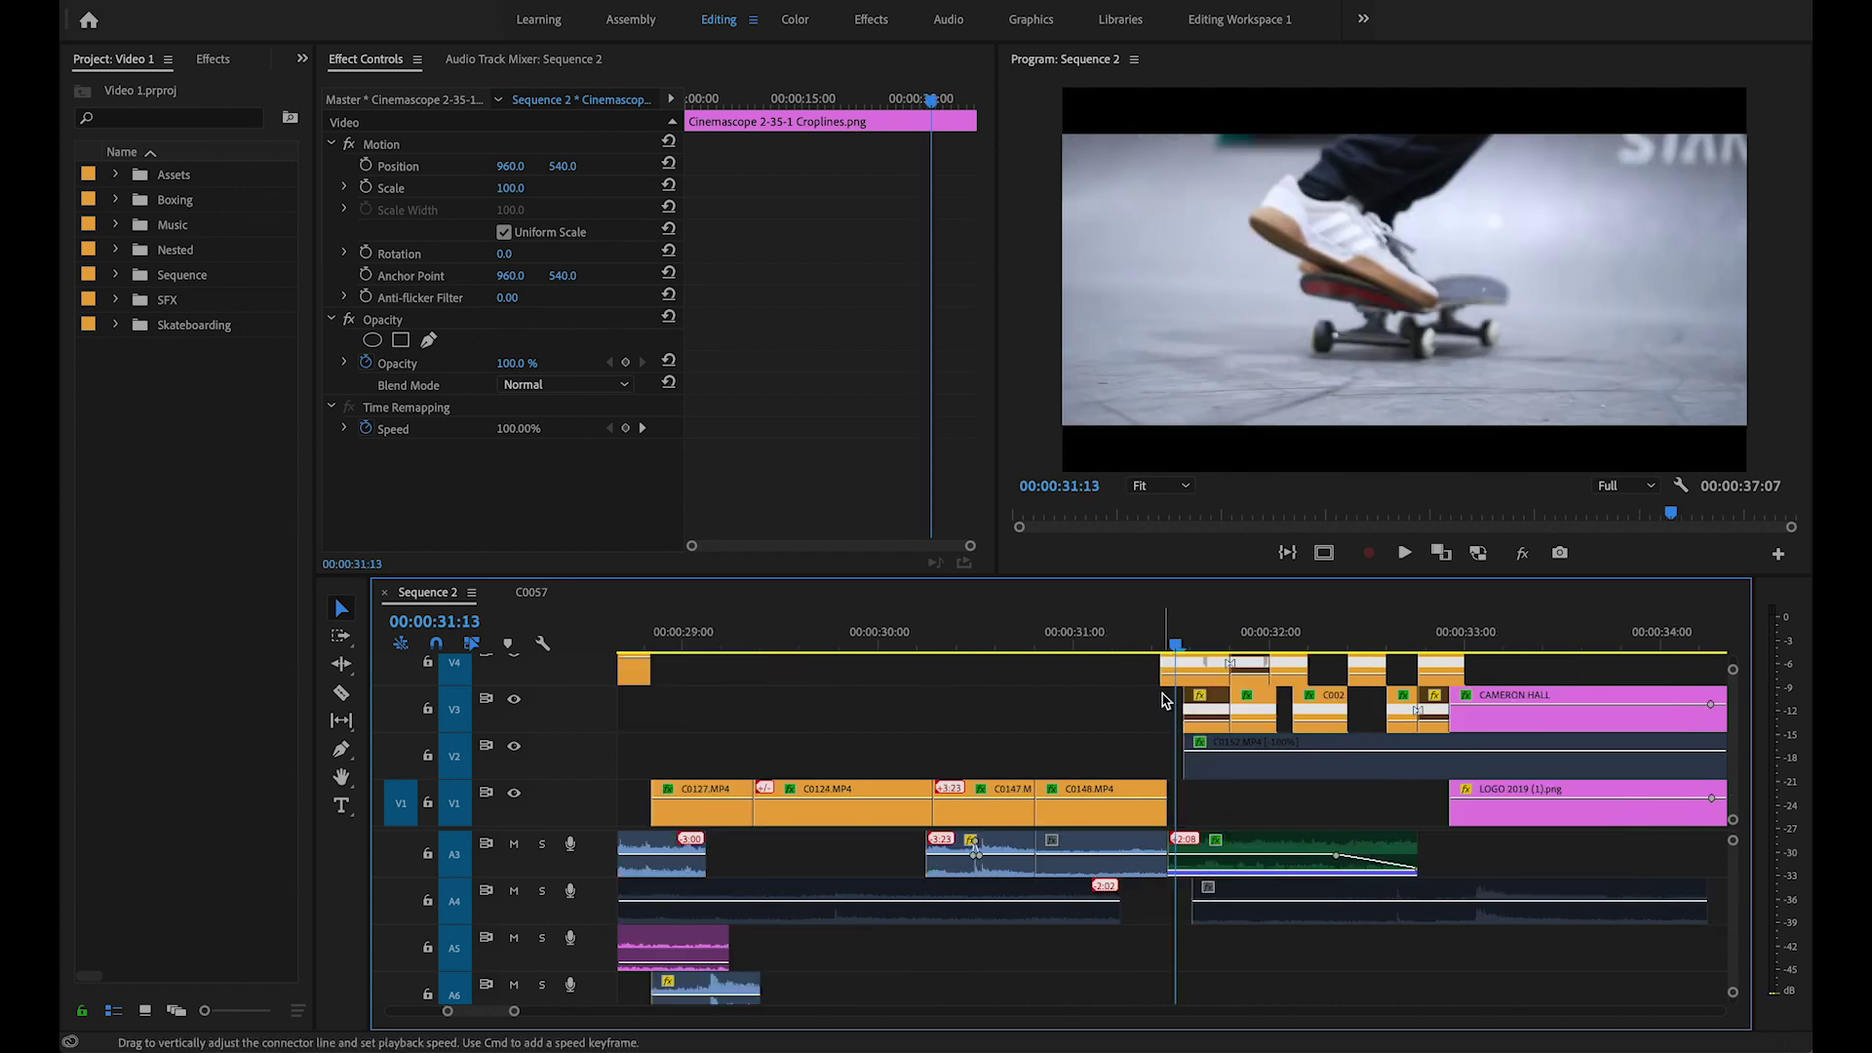
Examine the clips stacked on V3 and V4 with their A3 audio, and scrub these quick cuts to 00:00:32:00.
scroll(1147, 738, right, 3)
scroll(1147, 733, up, 2)
scroll(1149, 731, down, 2)
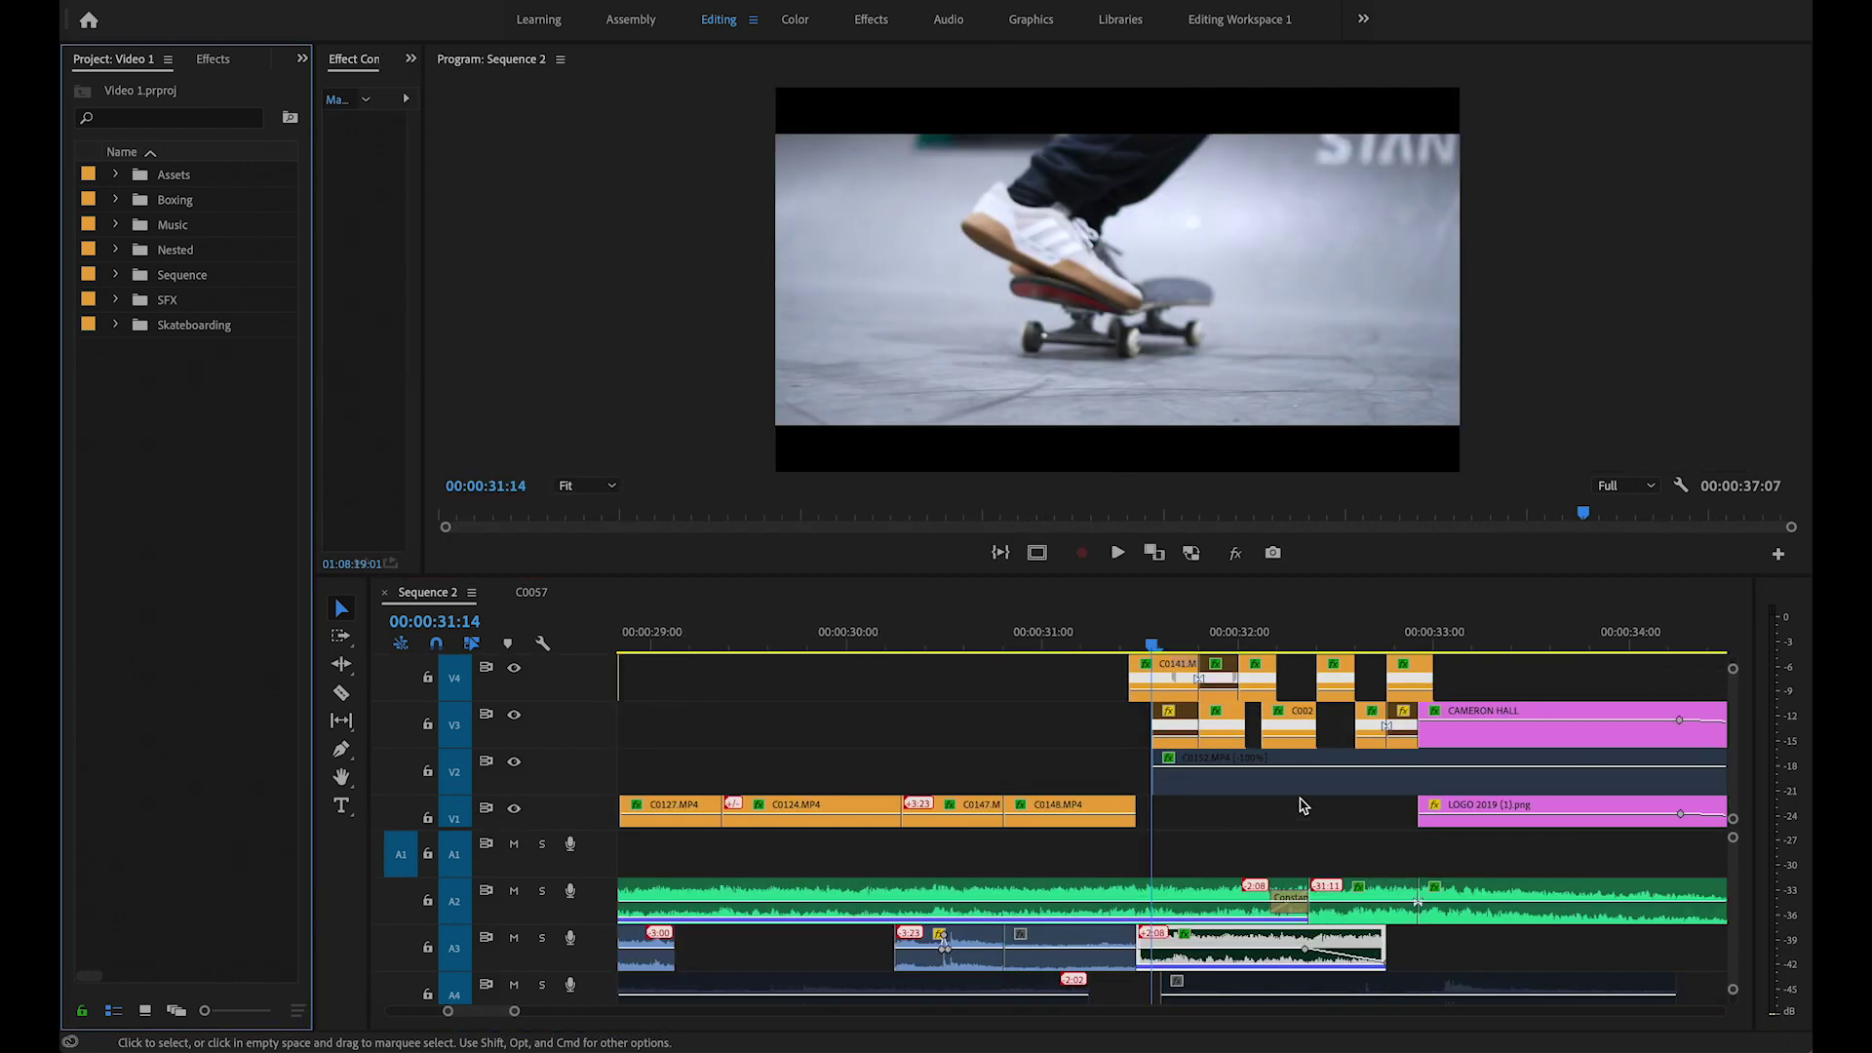
scroll(1304, 793, up, 1)
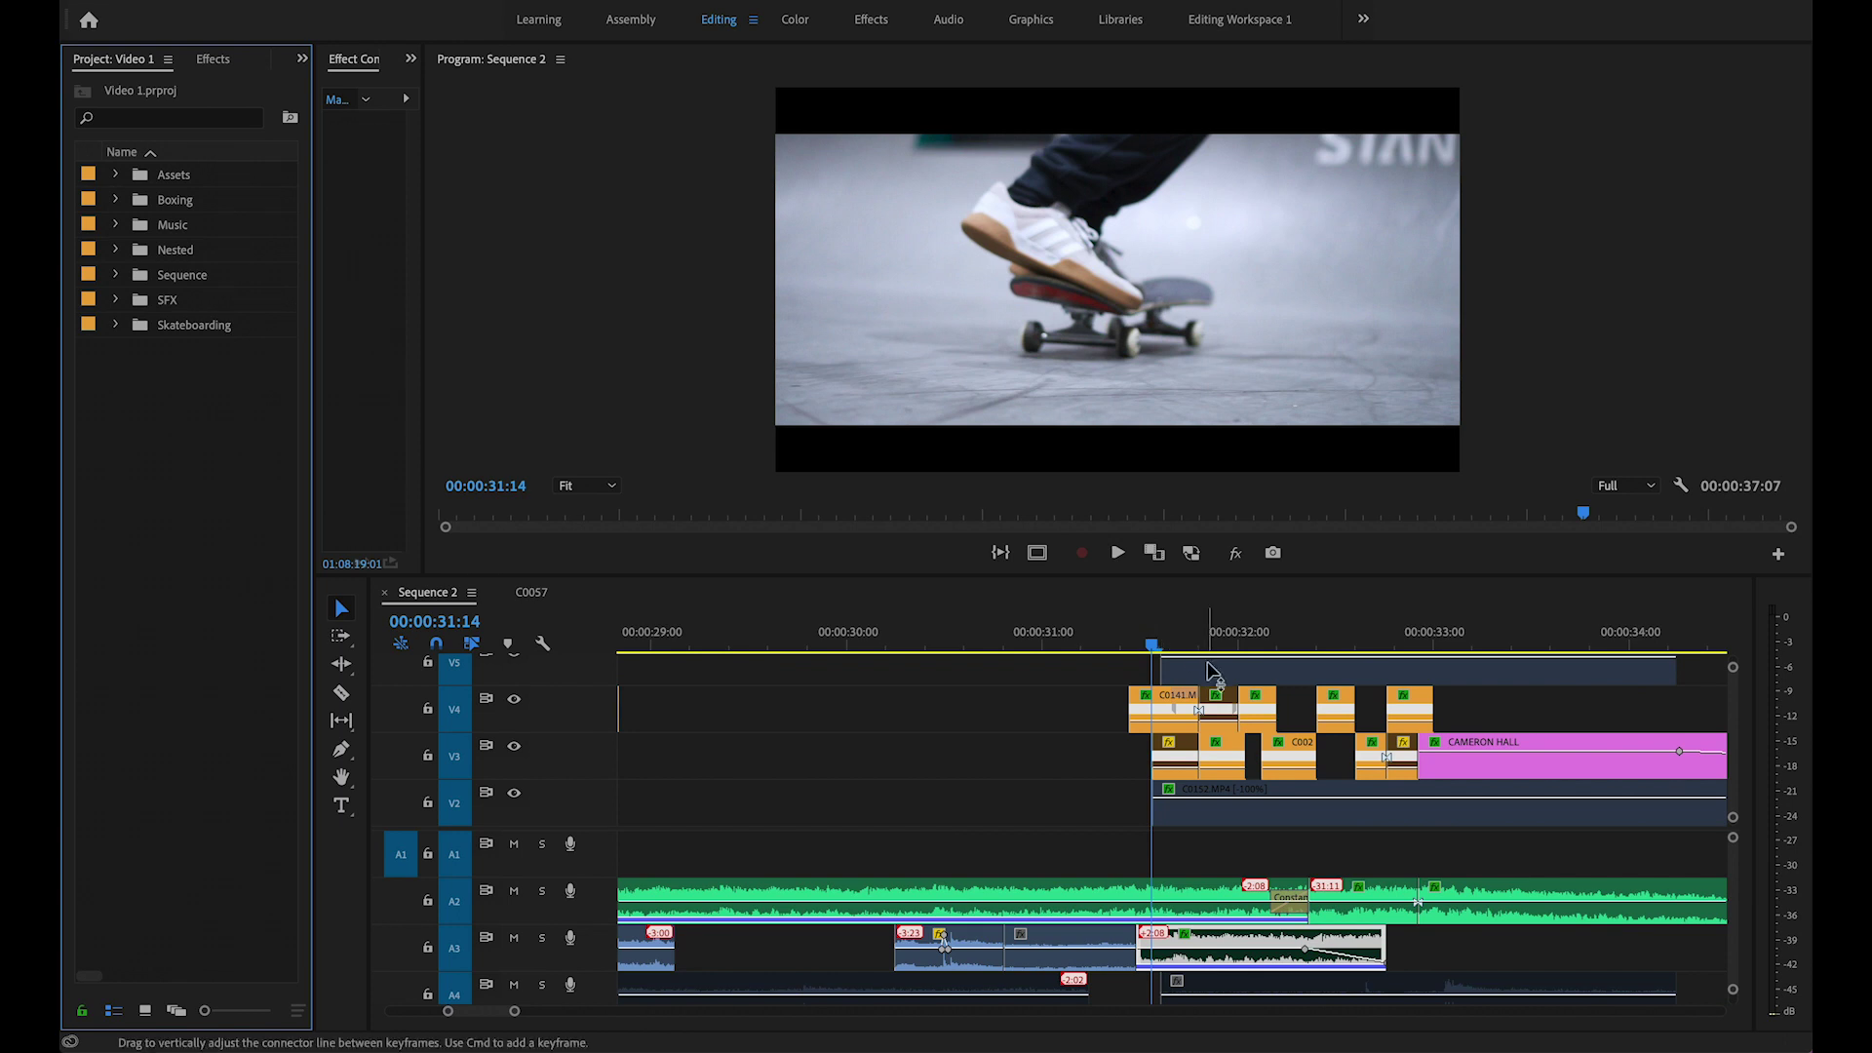
drag(1155, 643, 1191, 643)
key(Right)
key(Right)
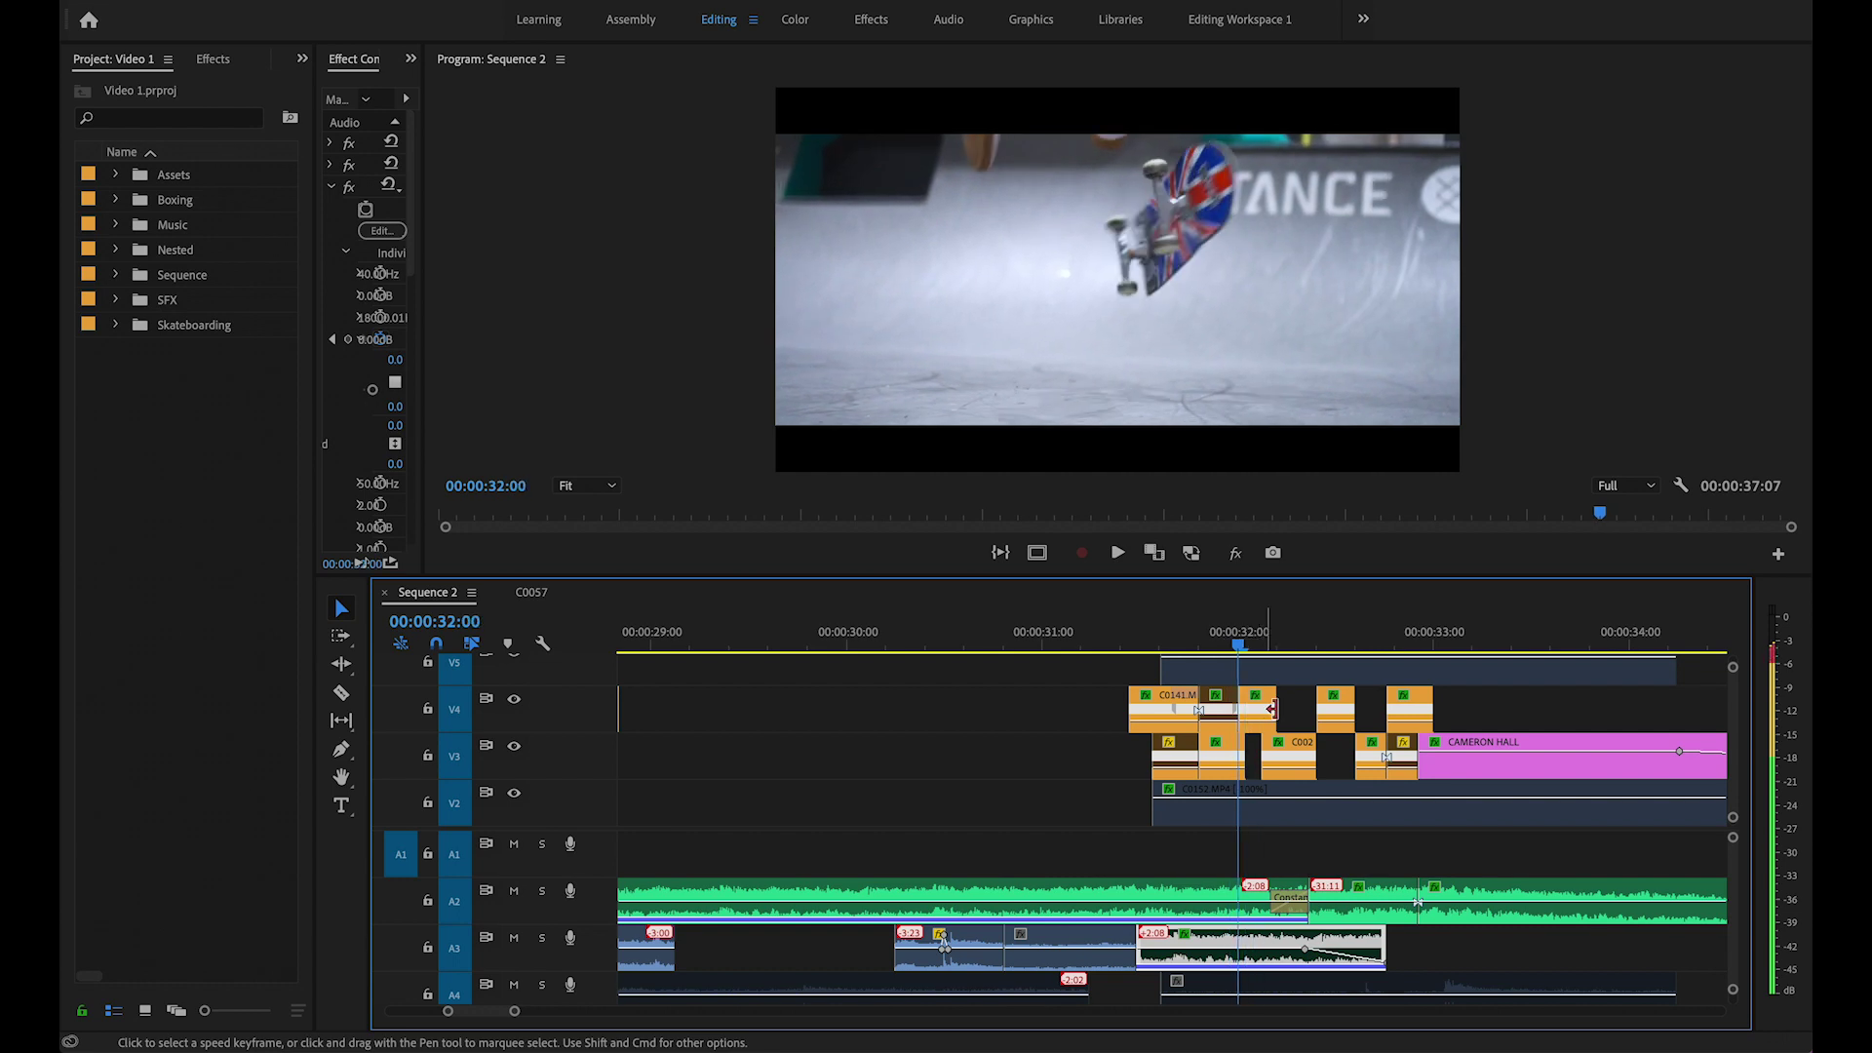
Step back through the quick cuts to the first C0141.MP4 clip at 00:00:31:15.
key(Left)
key(Left)
key(Left)
key(Left)
key(Left)
key(Left)
key(Left)
key(Right)
key(Left)
Open the V4 C0141.MP4 clip in the source view and play the original footage around its used range.
double_click(1156, 712)
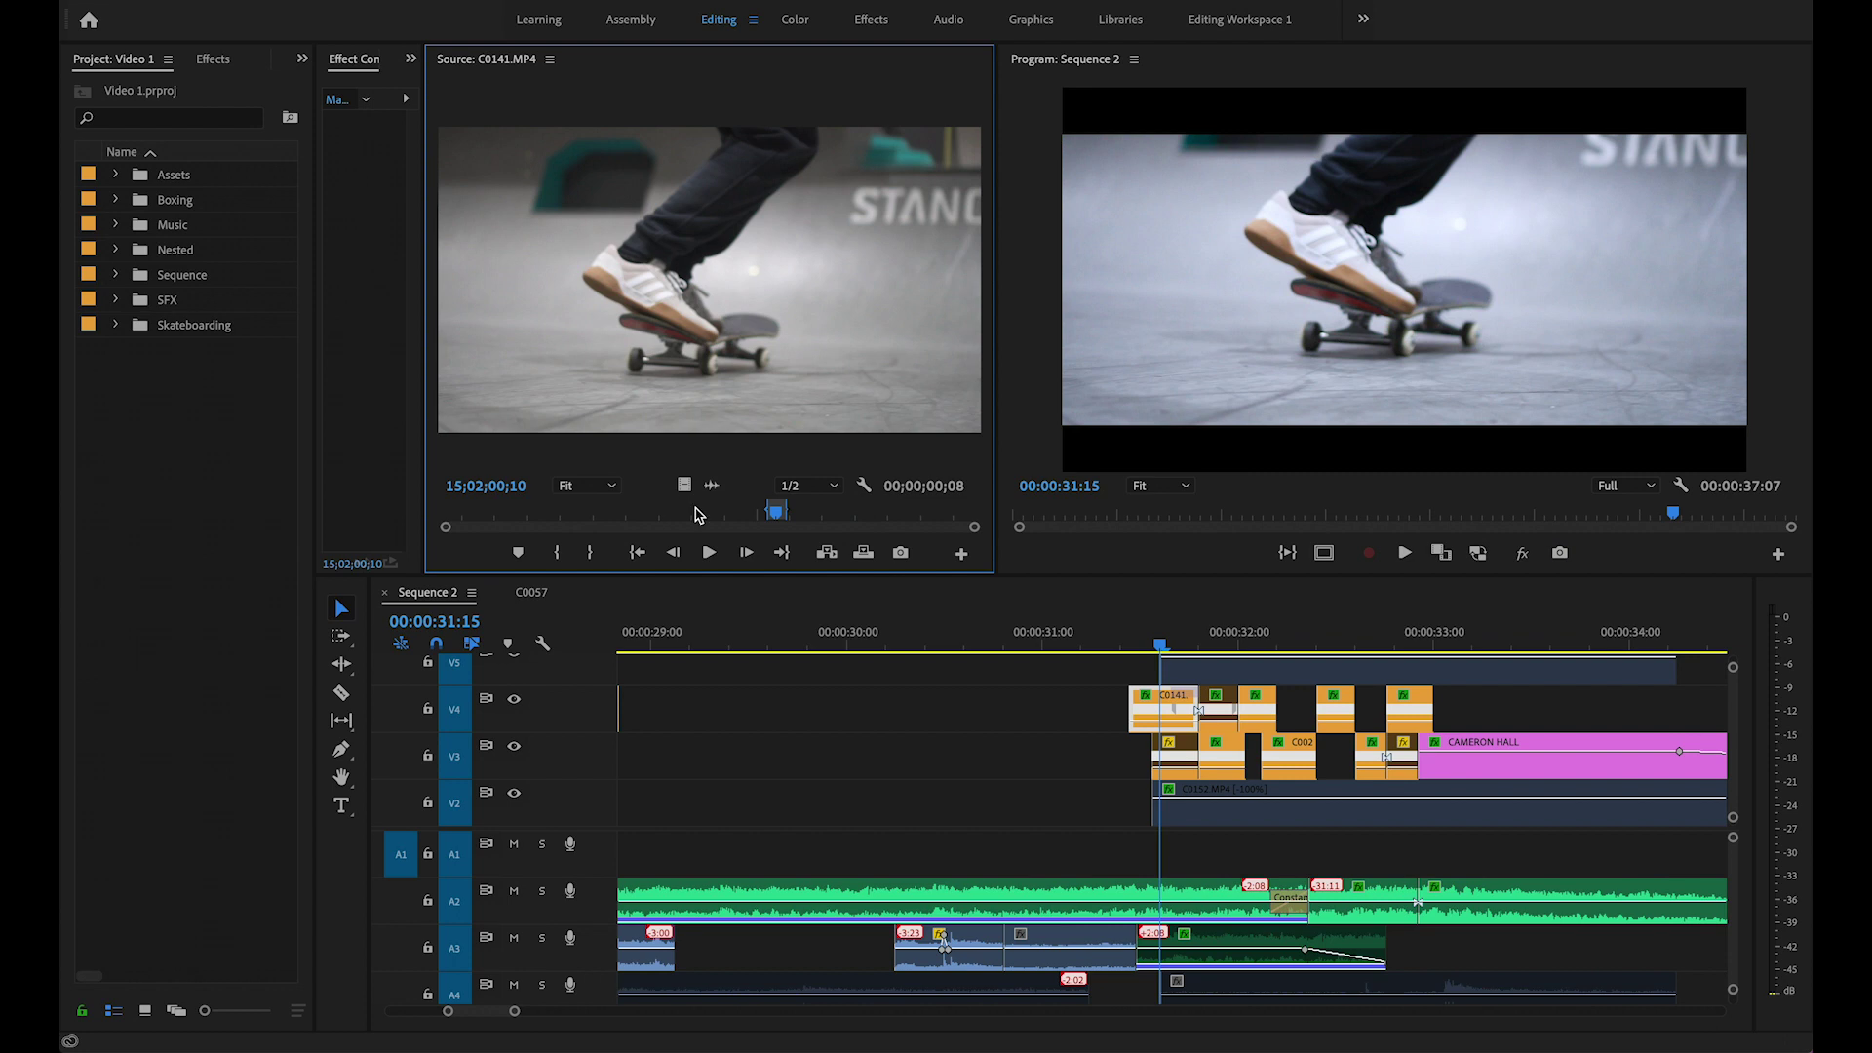
key(space)
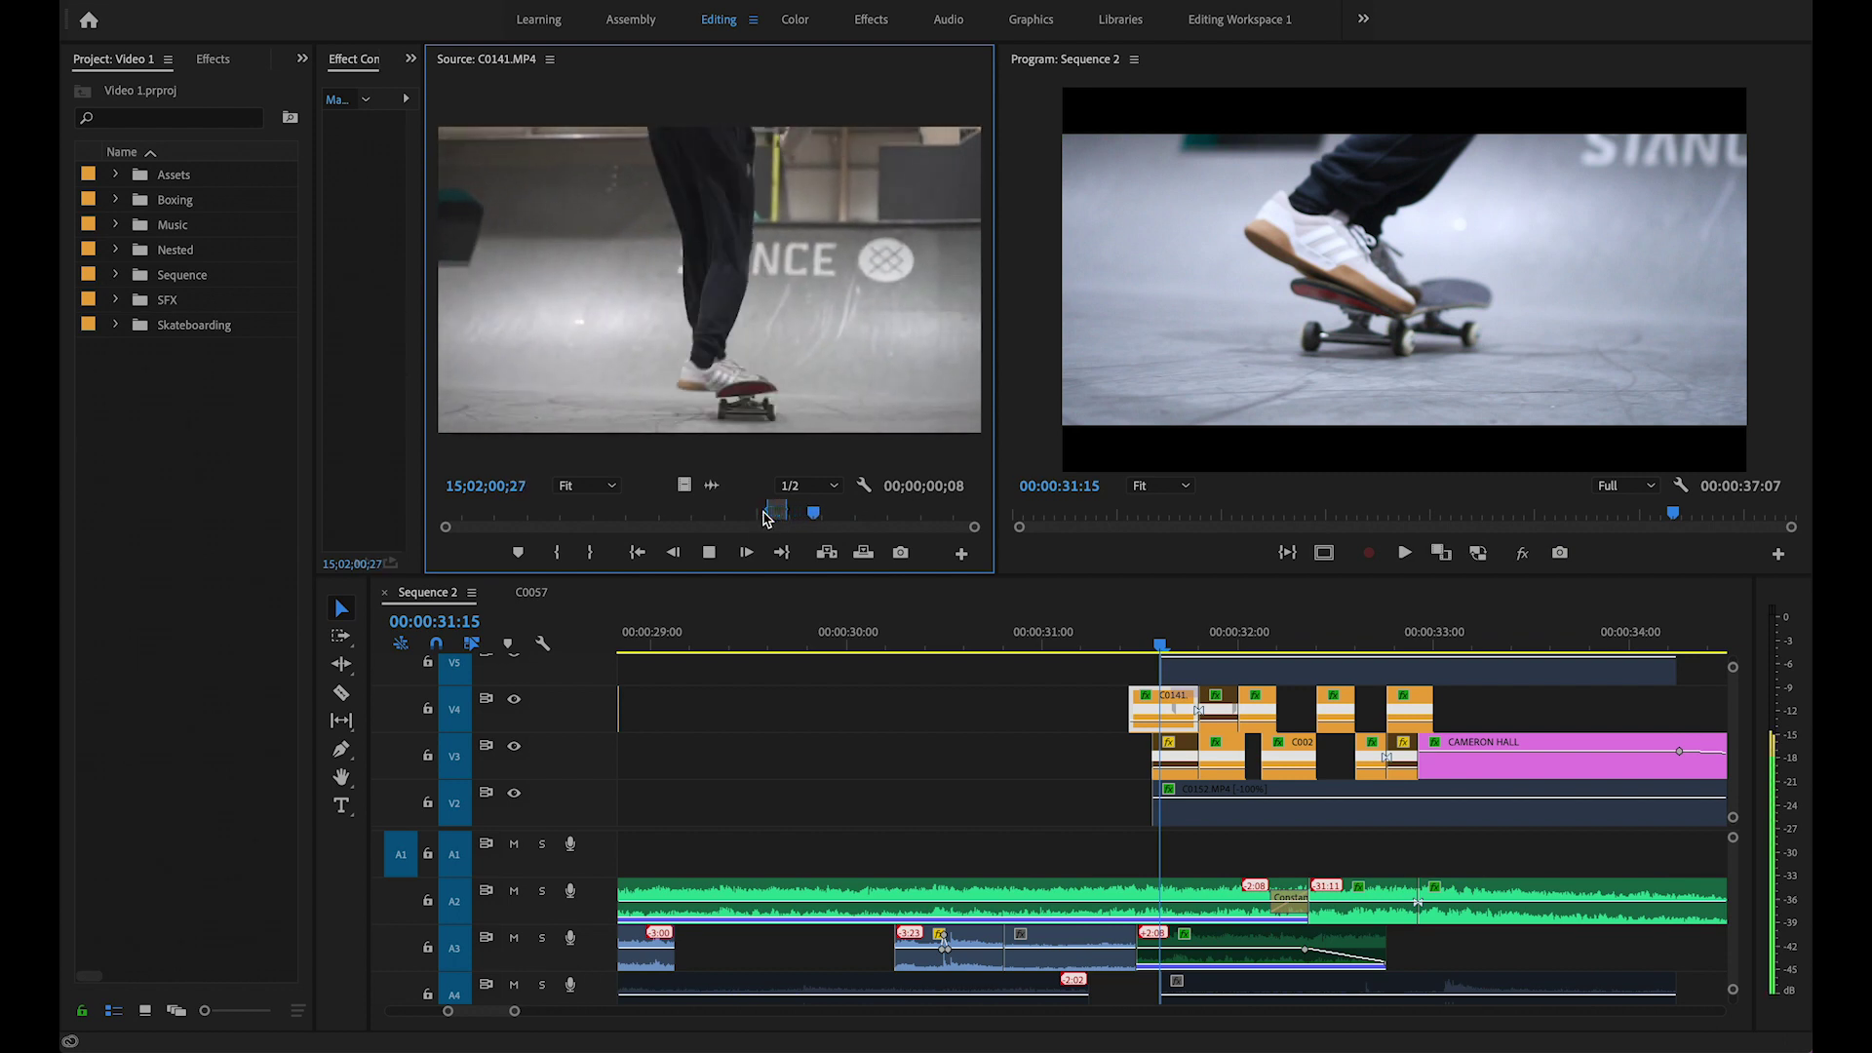
key(j)
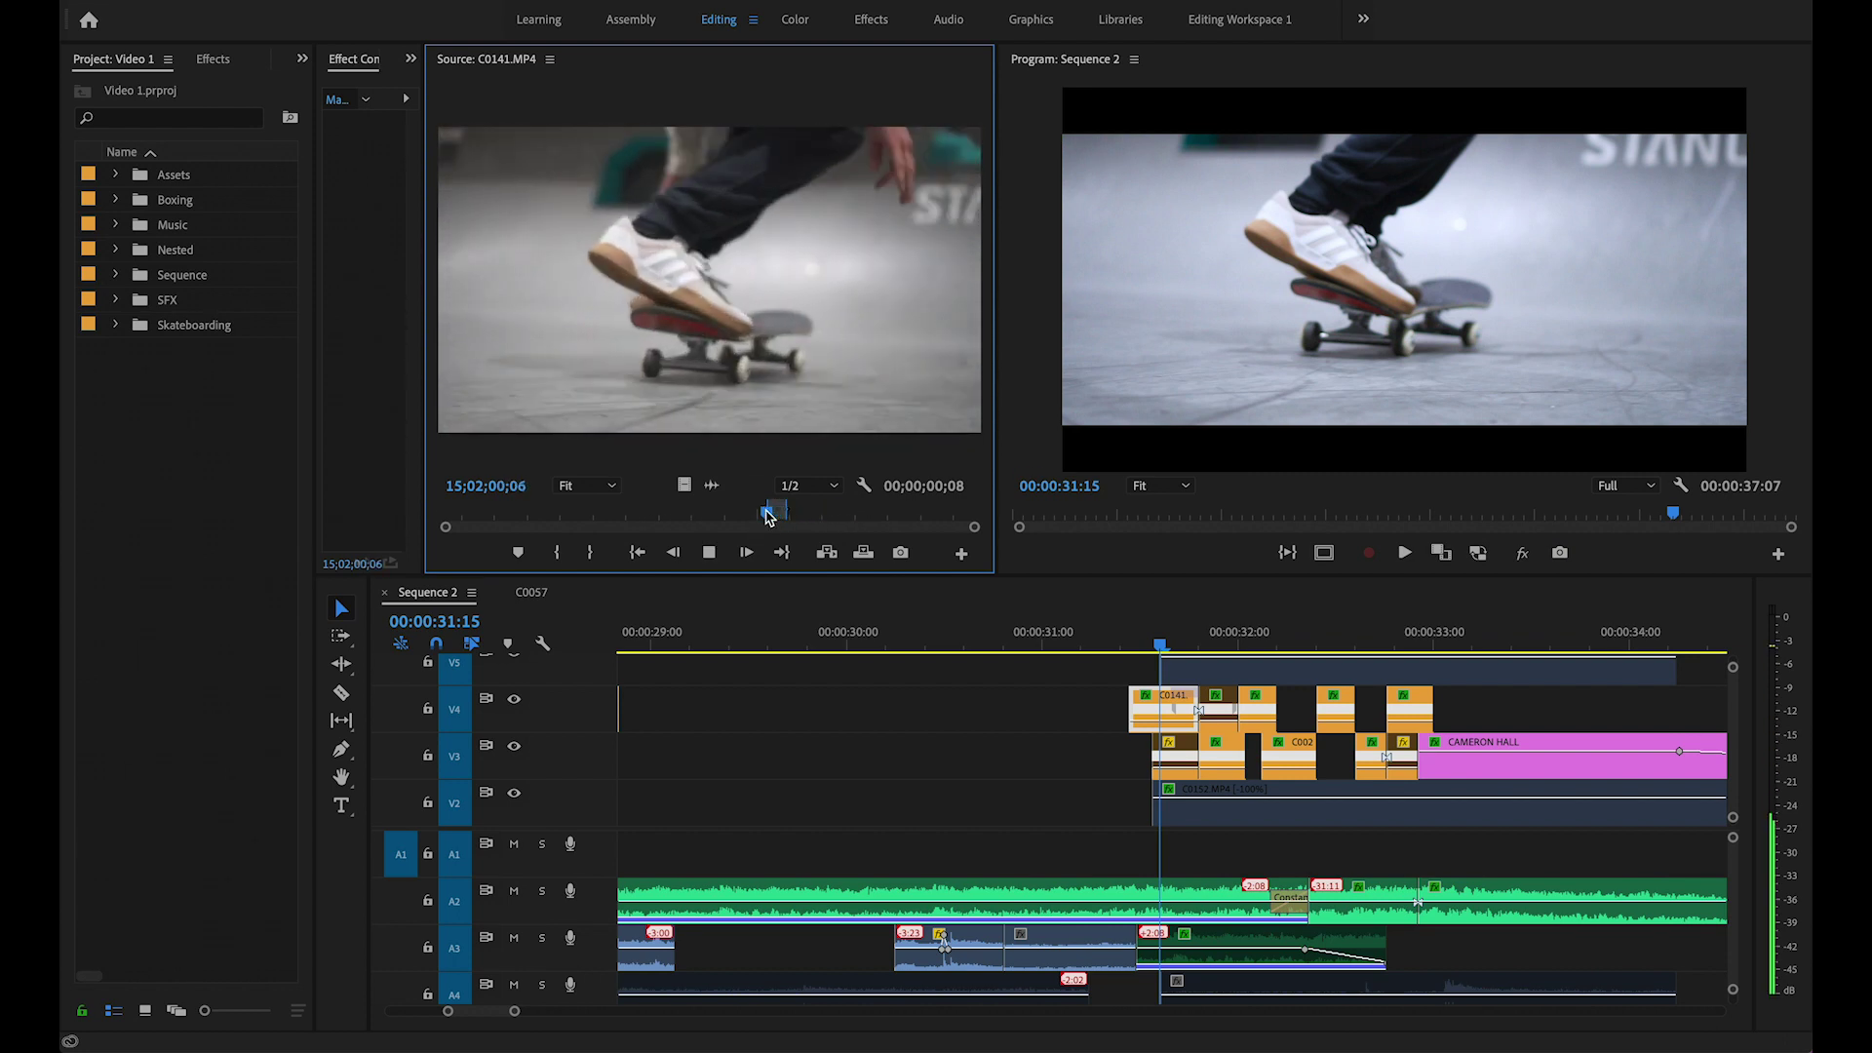
key(space)
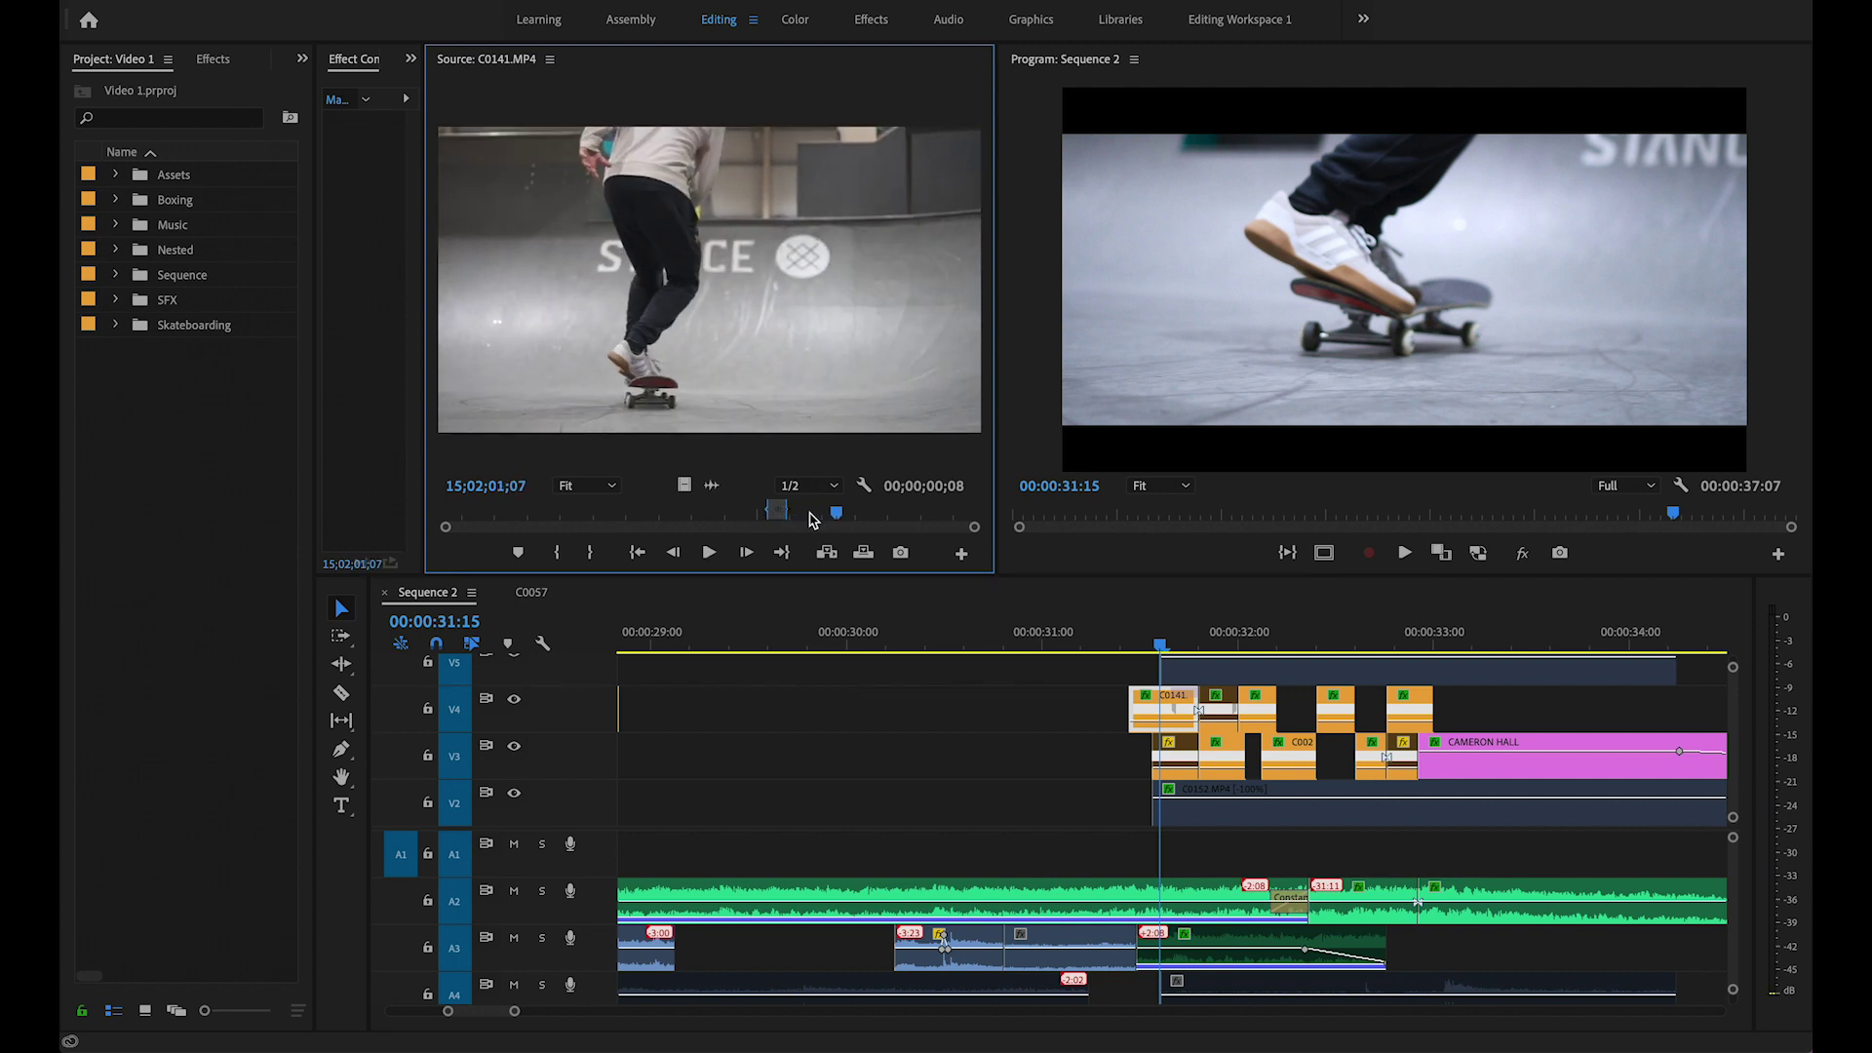
drag(841, 524, 723, 524)
key(space)
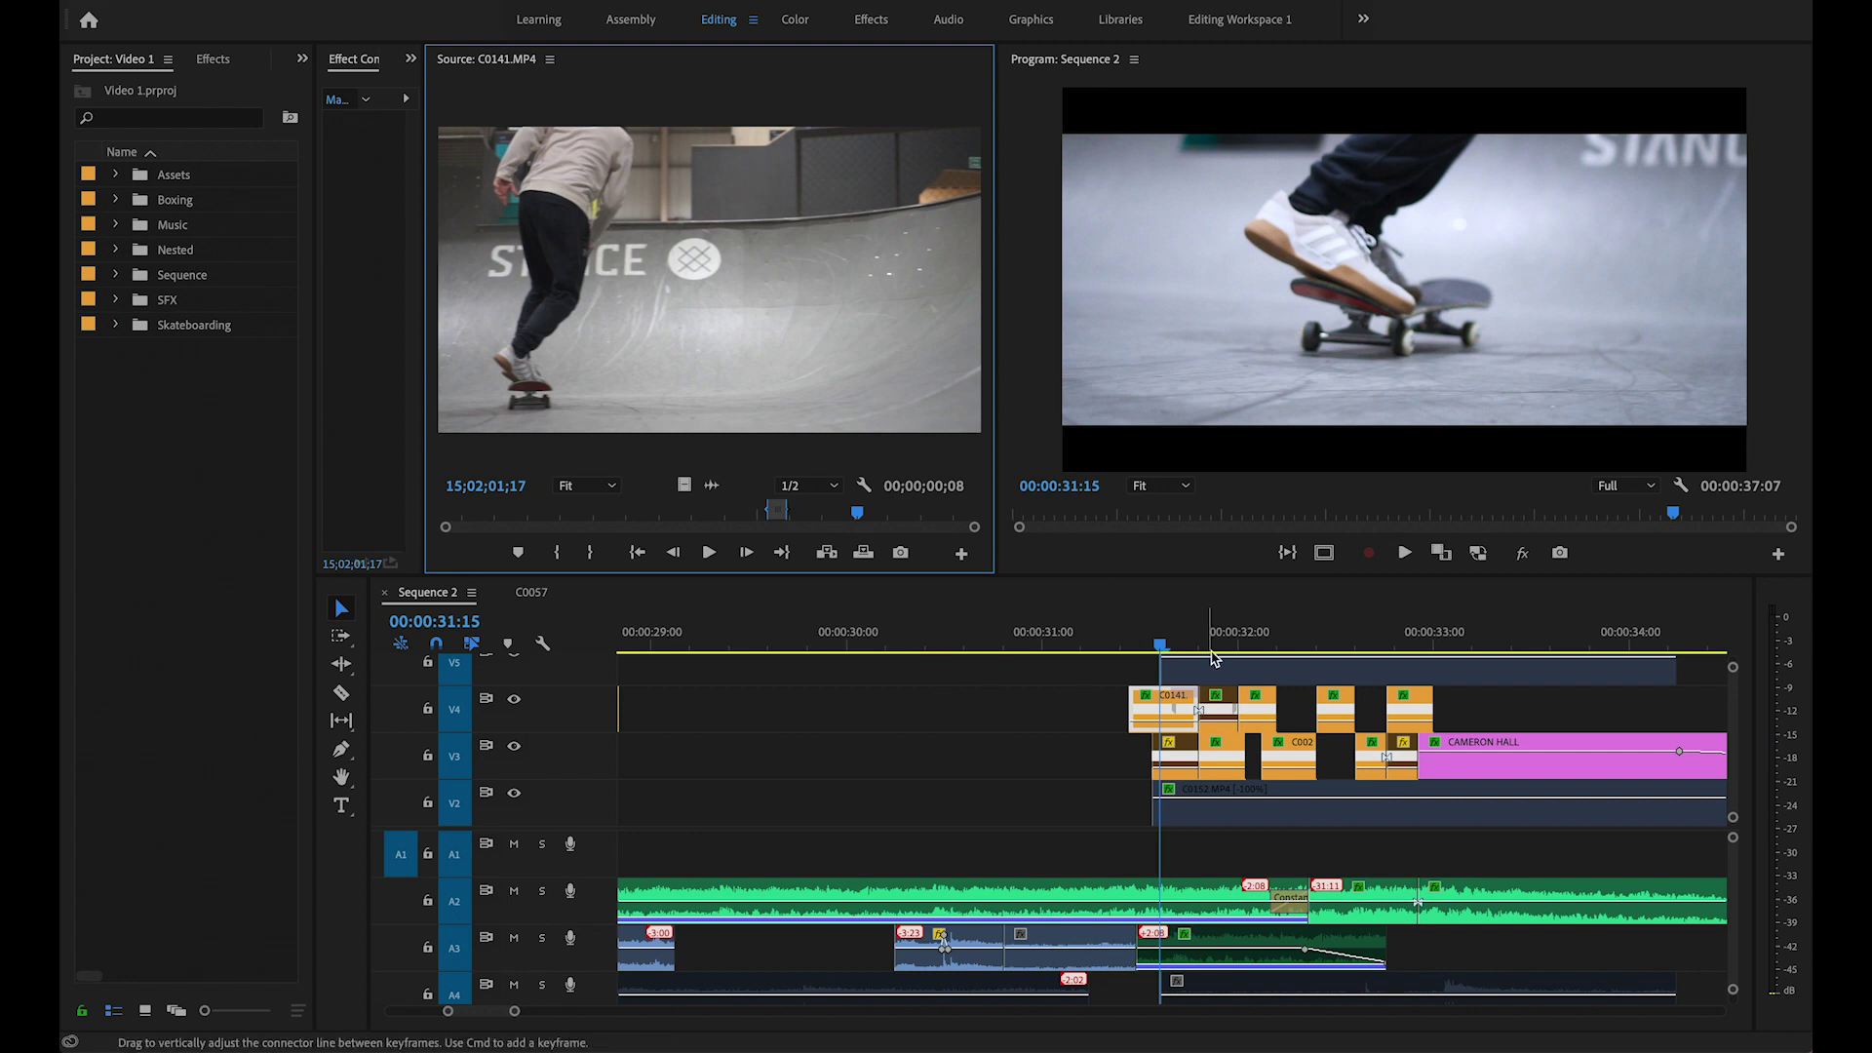
Open the C0026.MP4 clip from V3 at 00:00:31:22 in the source view and scrub its original footage.
click(1221, 748)
key(f)
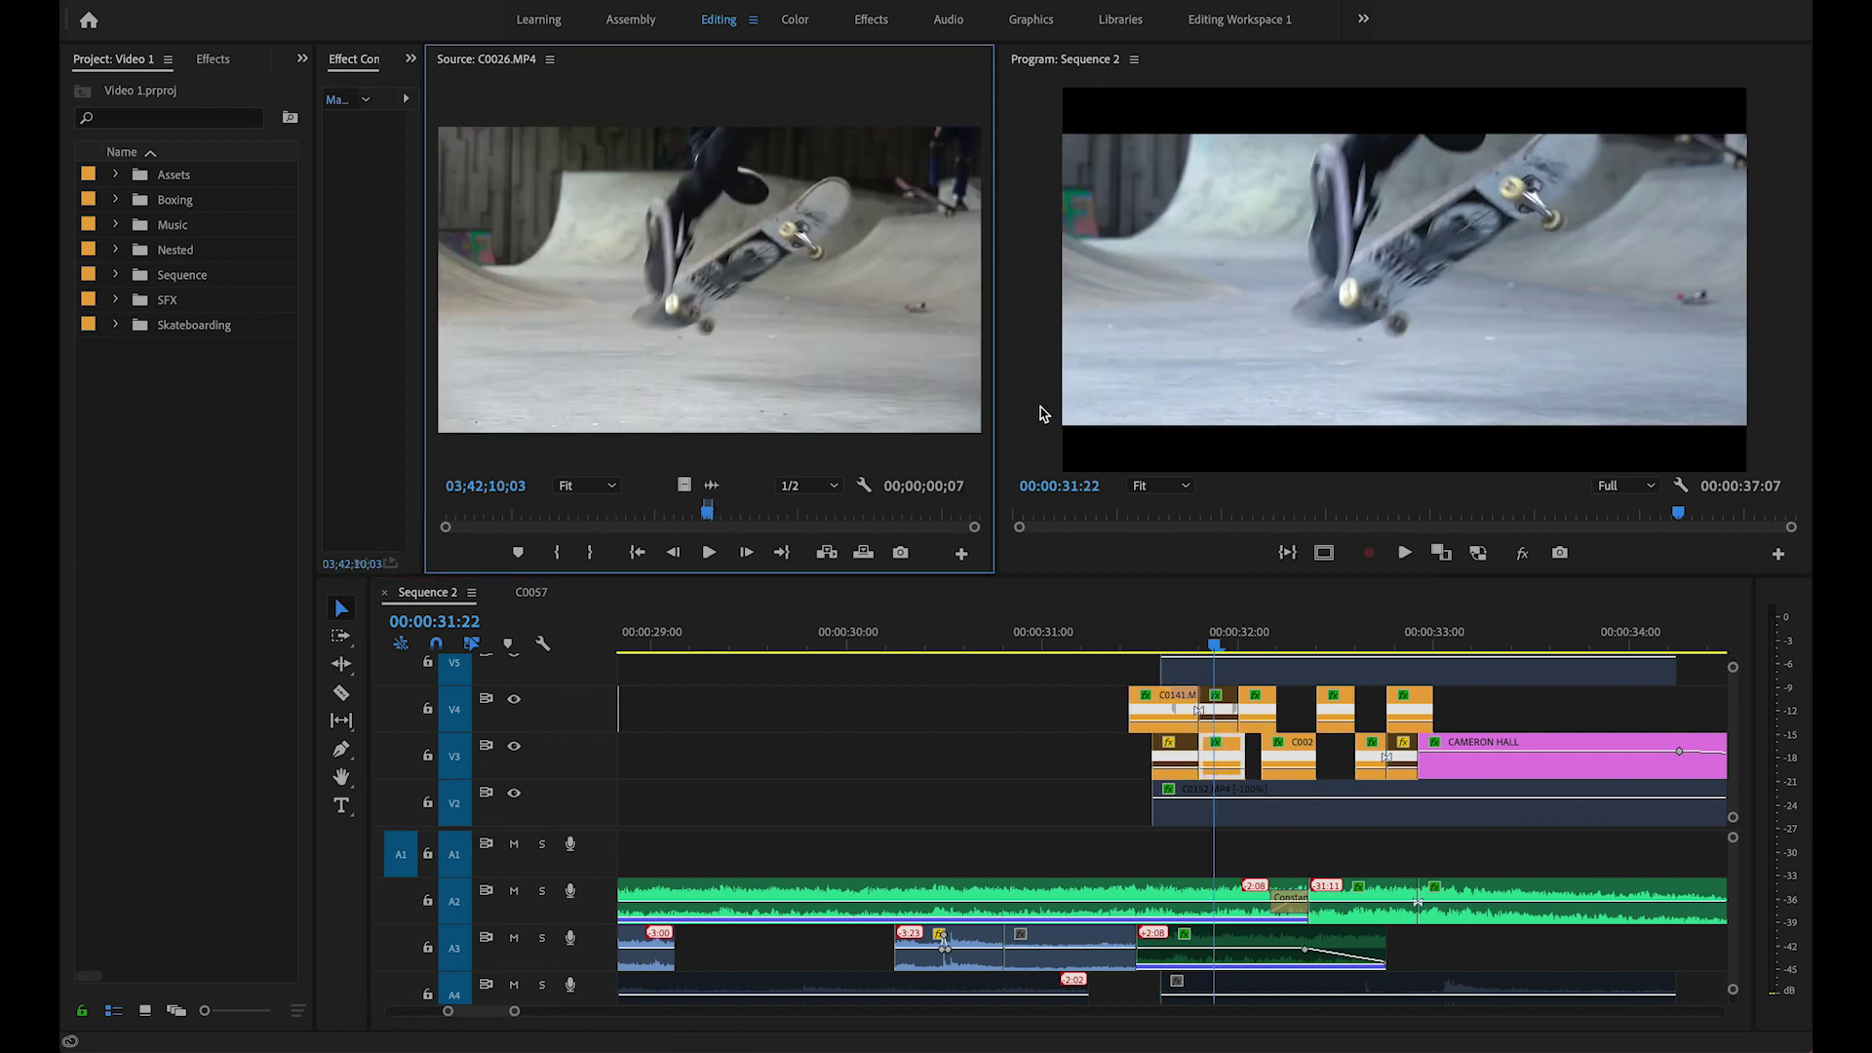
drag(711, 517, 695, 513)
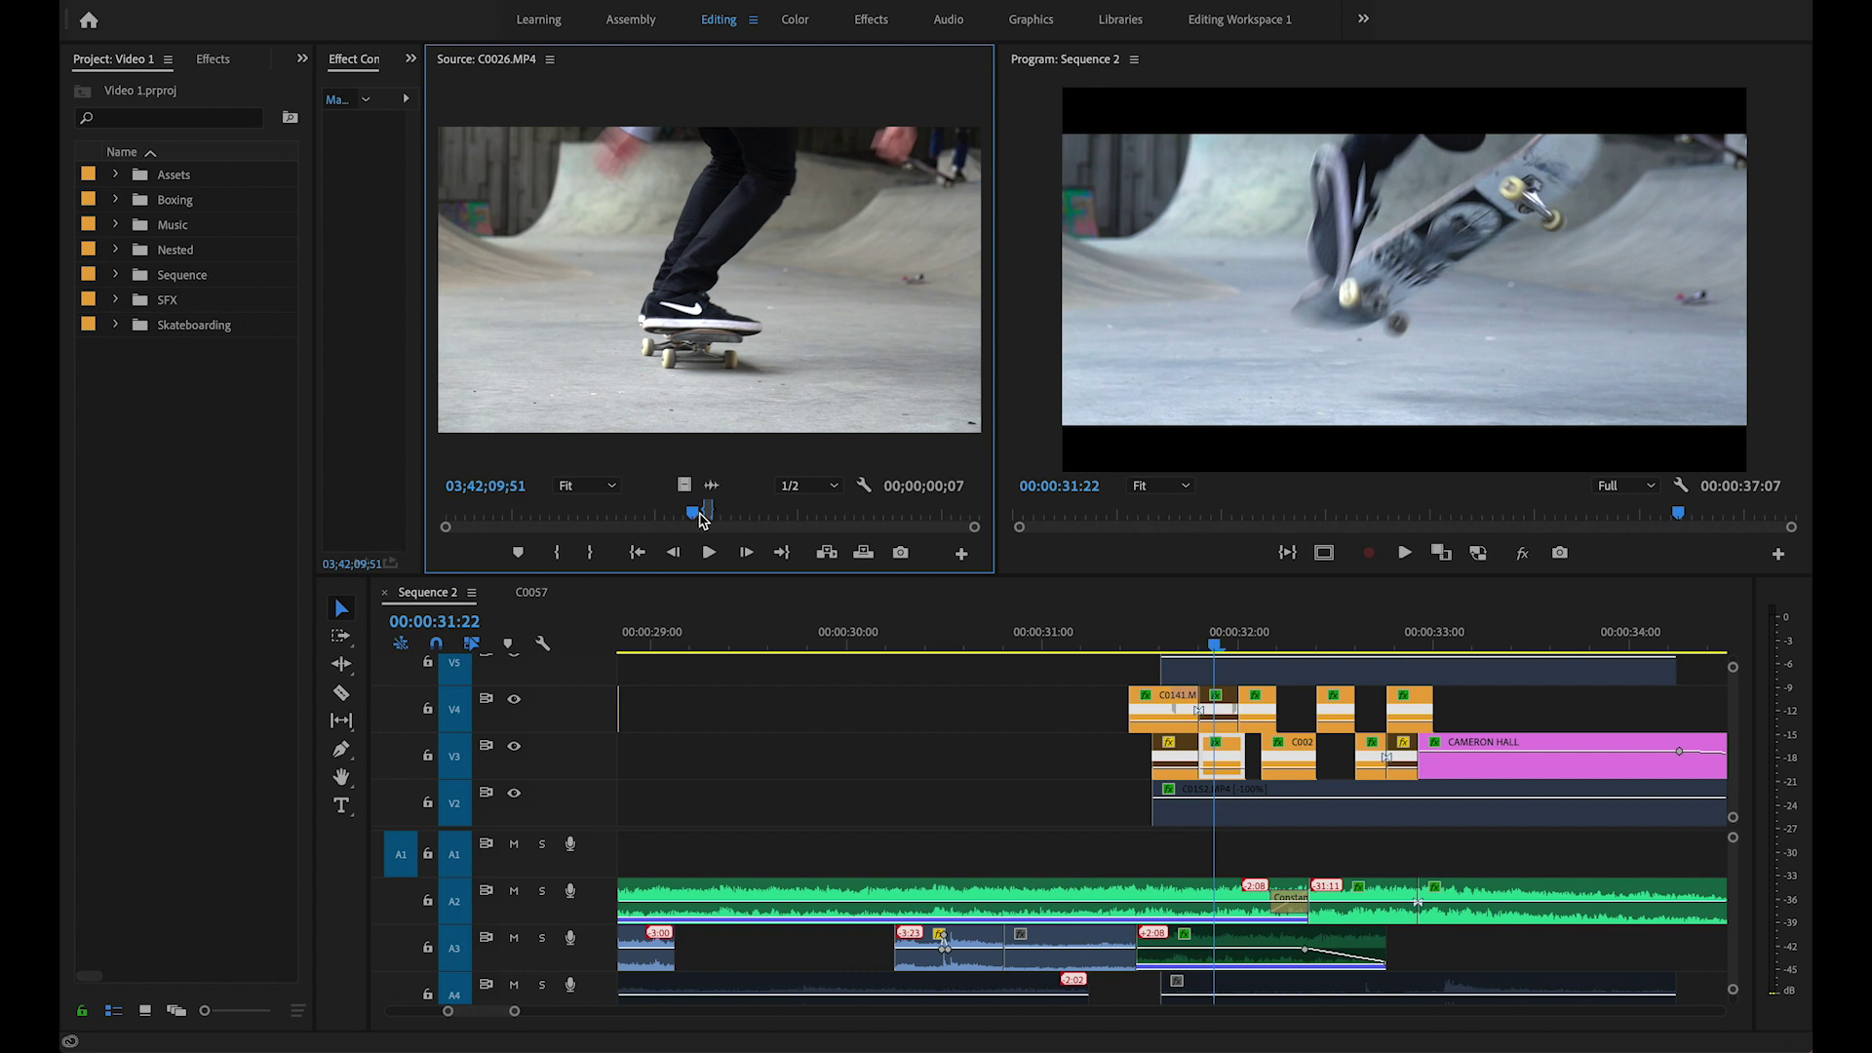
Replay the original C0026.MP4 footage in the source view from before the used range to 03;42;11;07.
key(space)
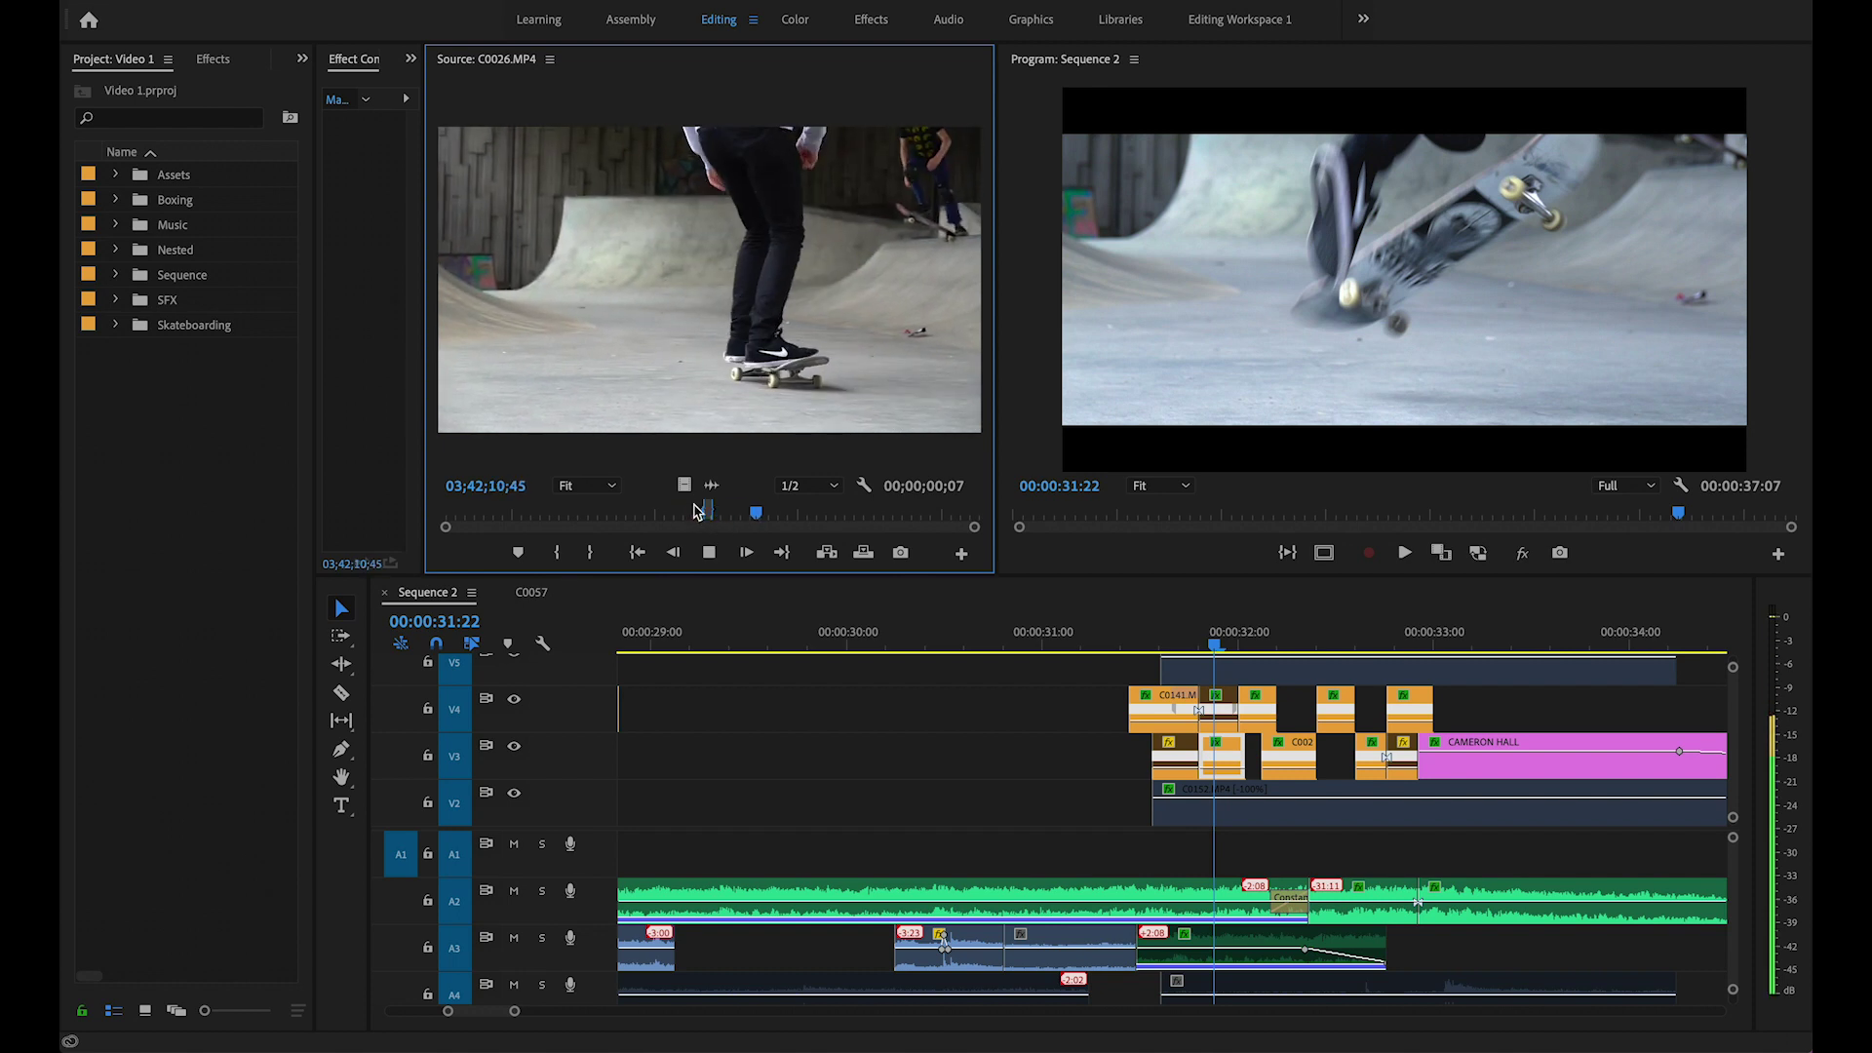
click(682, 506)
click(685, 504)
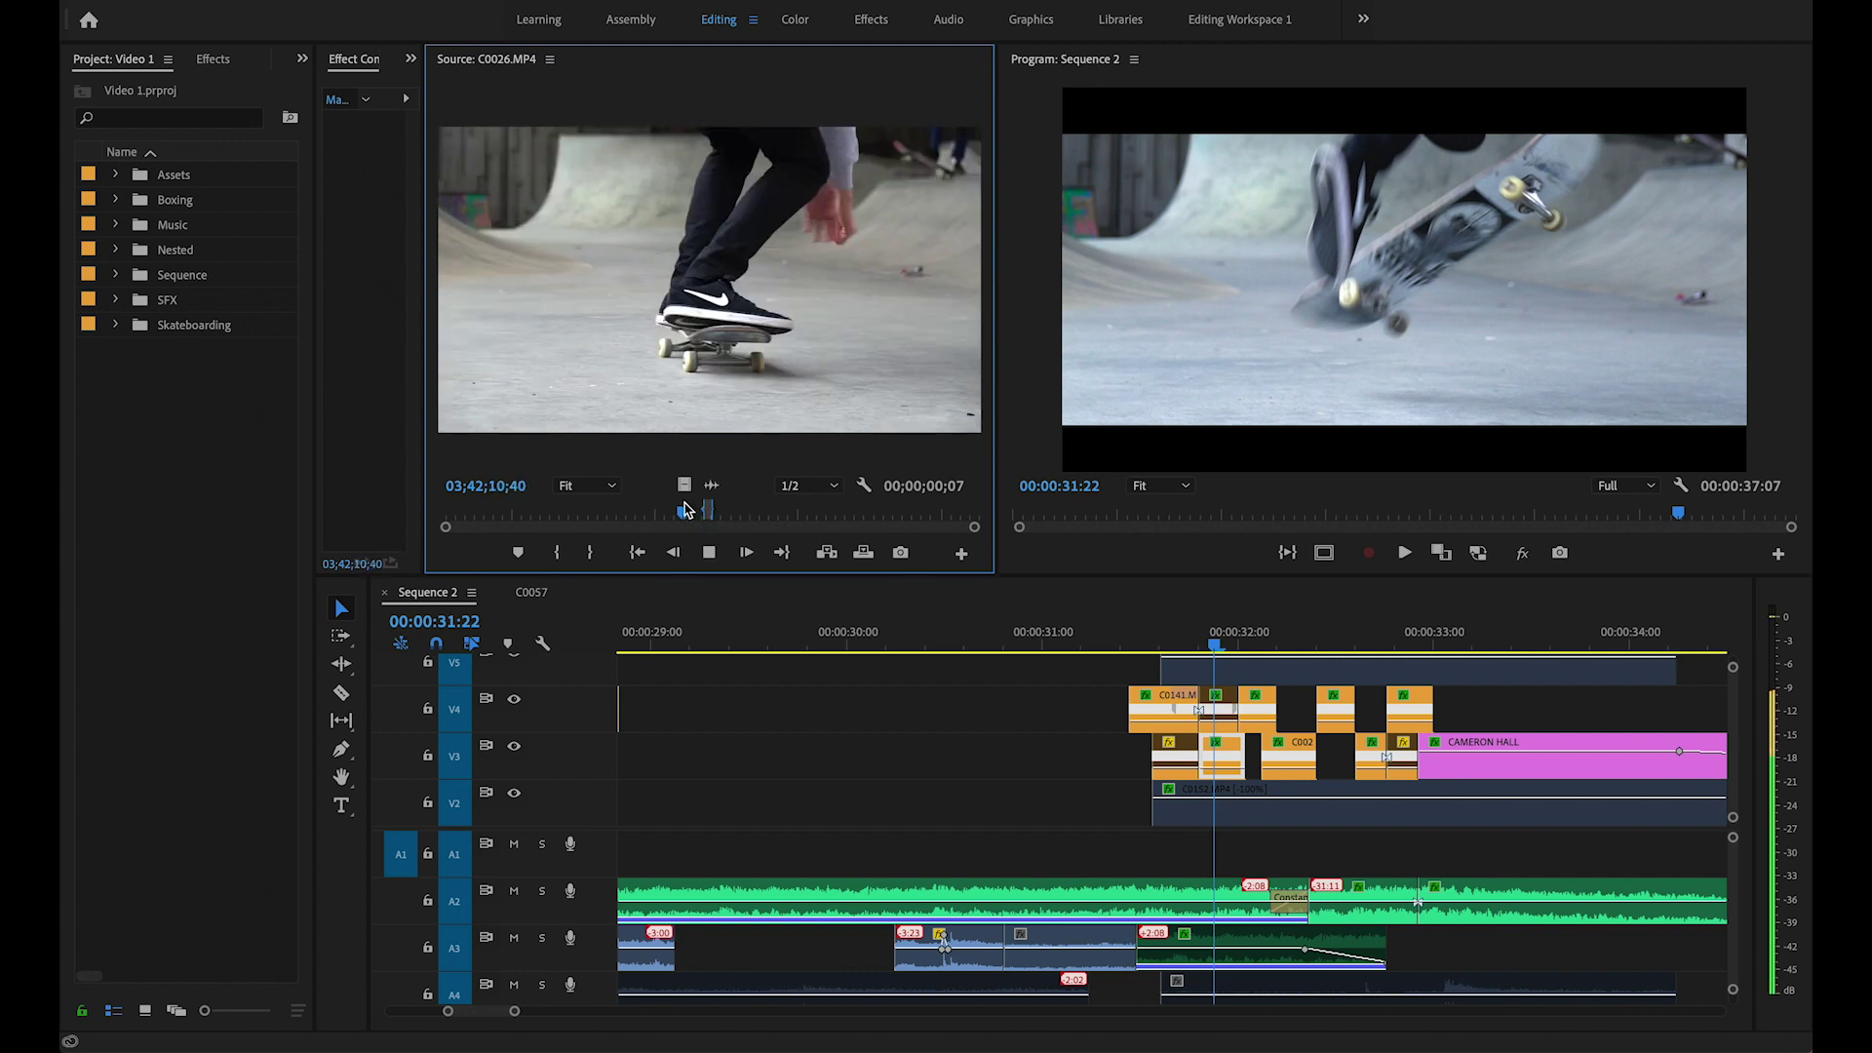
click(687, 509)
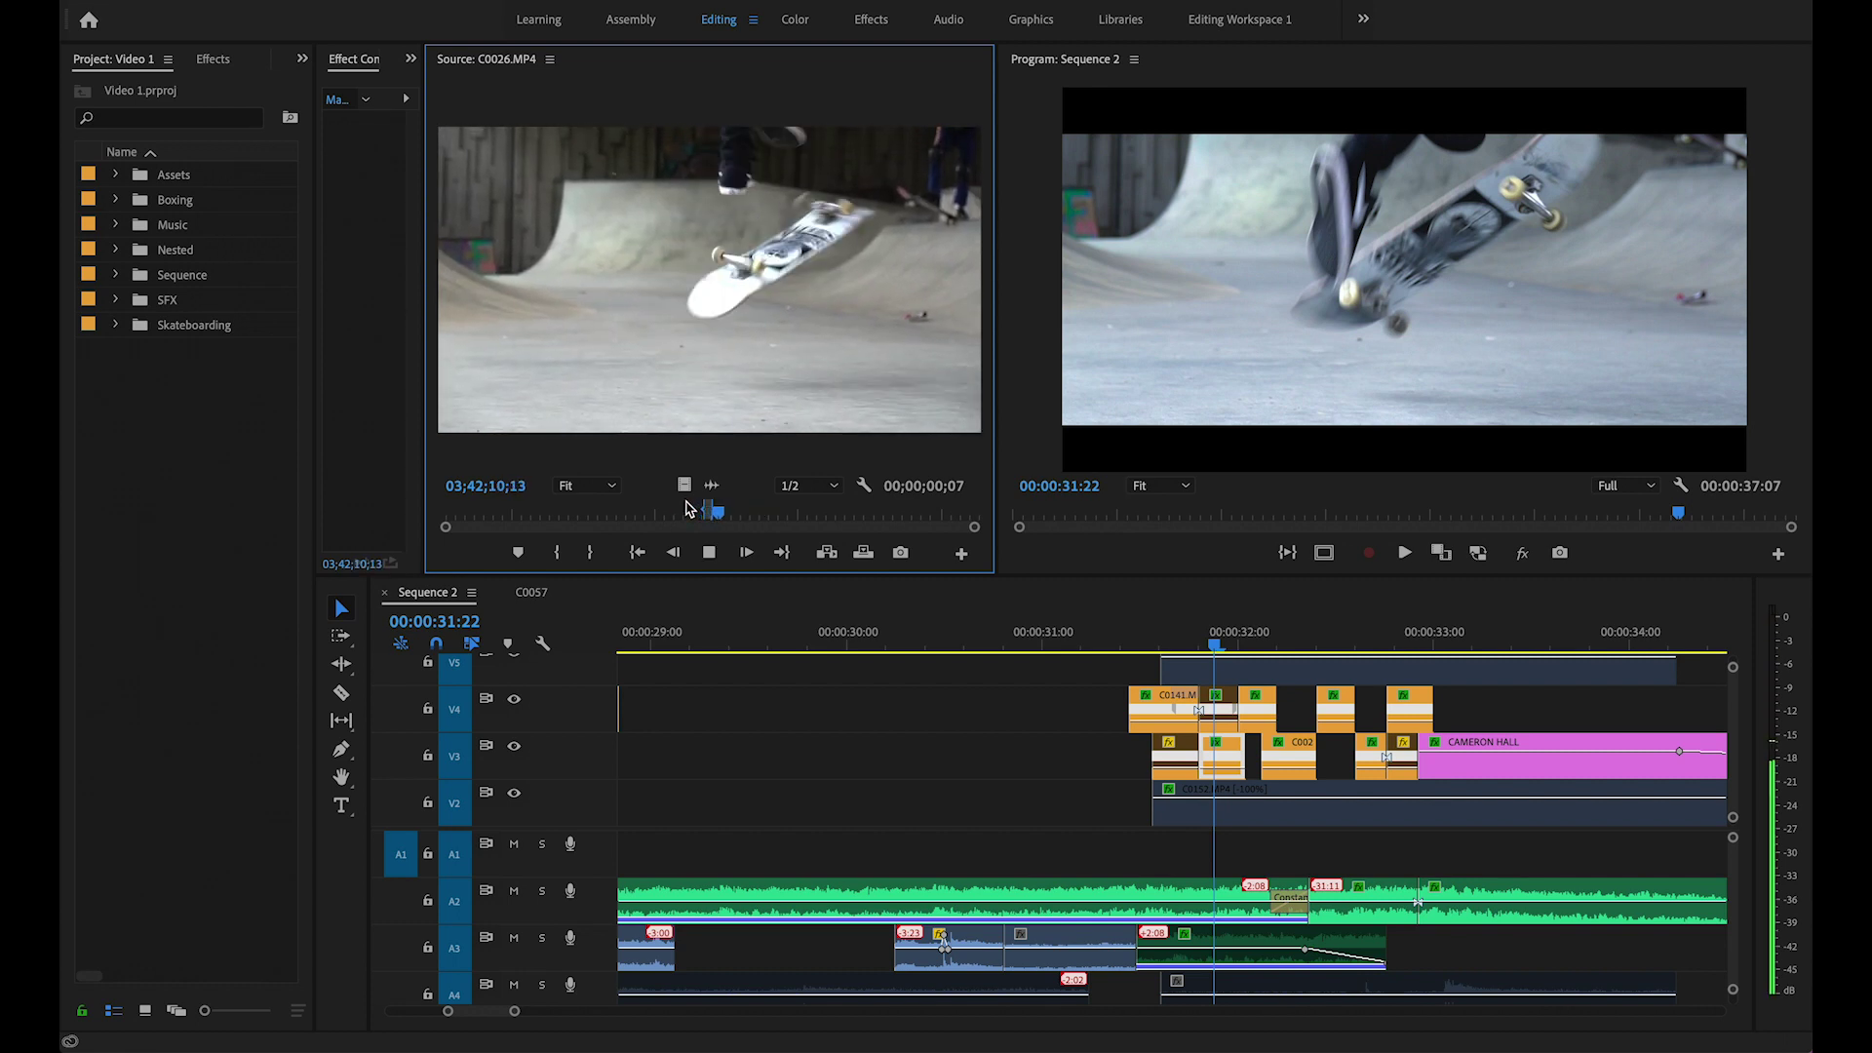
click(709, 519)
key(space)
key(space)
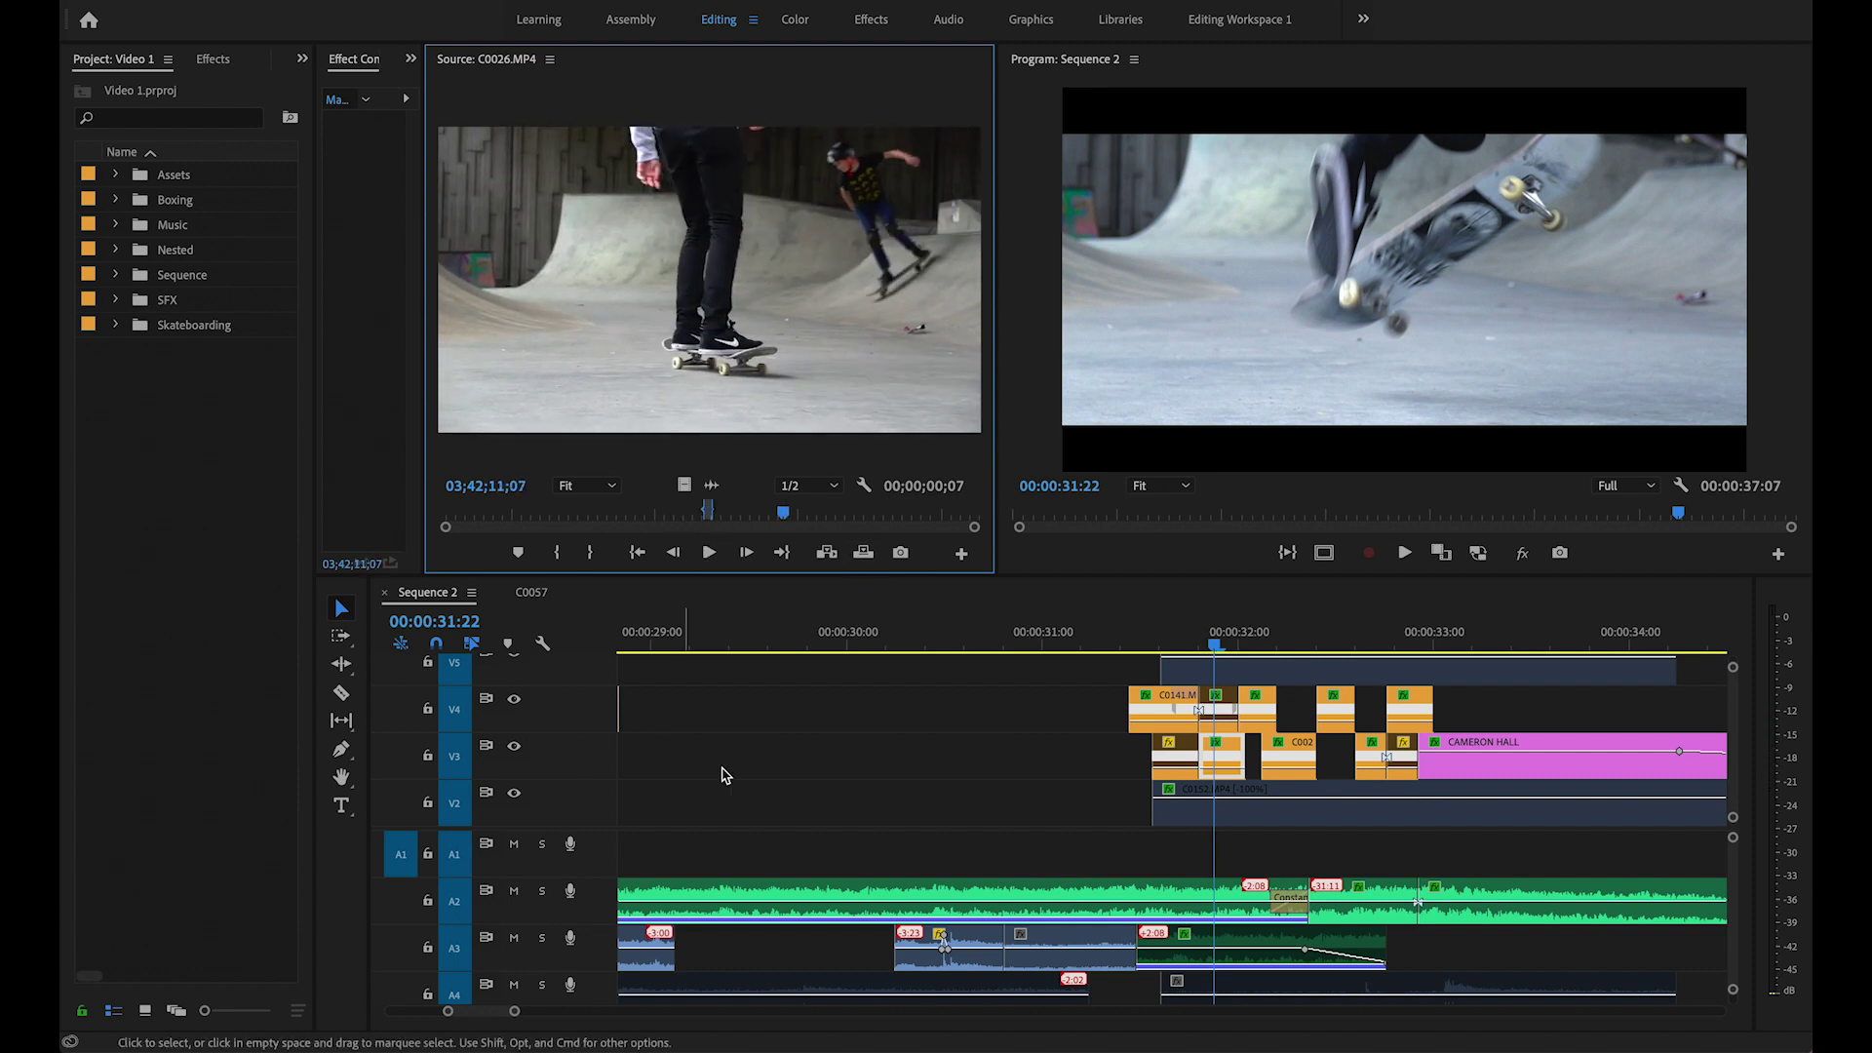
Compare the skateboard positions in the C0141.MP4 and C0026.MP4 shots between 00:00:31:16 and 00:00:31:22.
click(1177, 629)
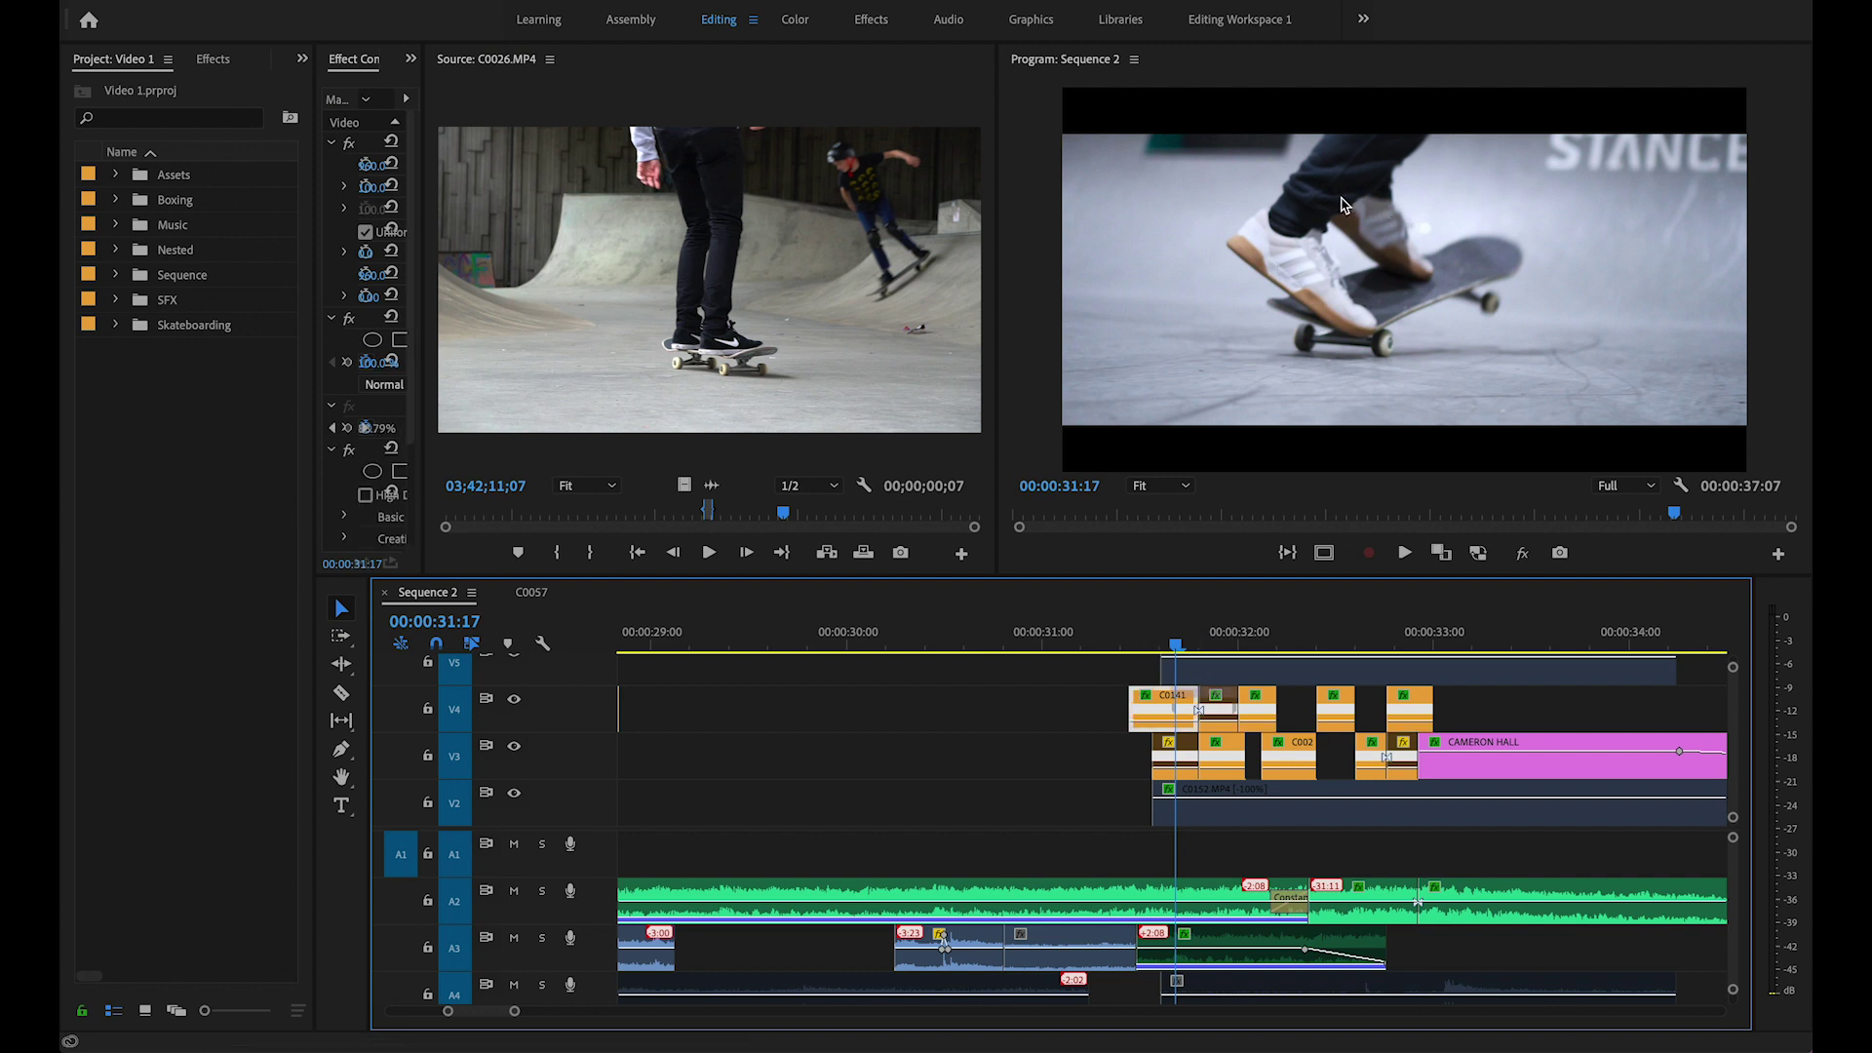
click(1207, 632)
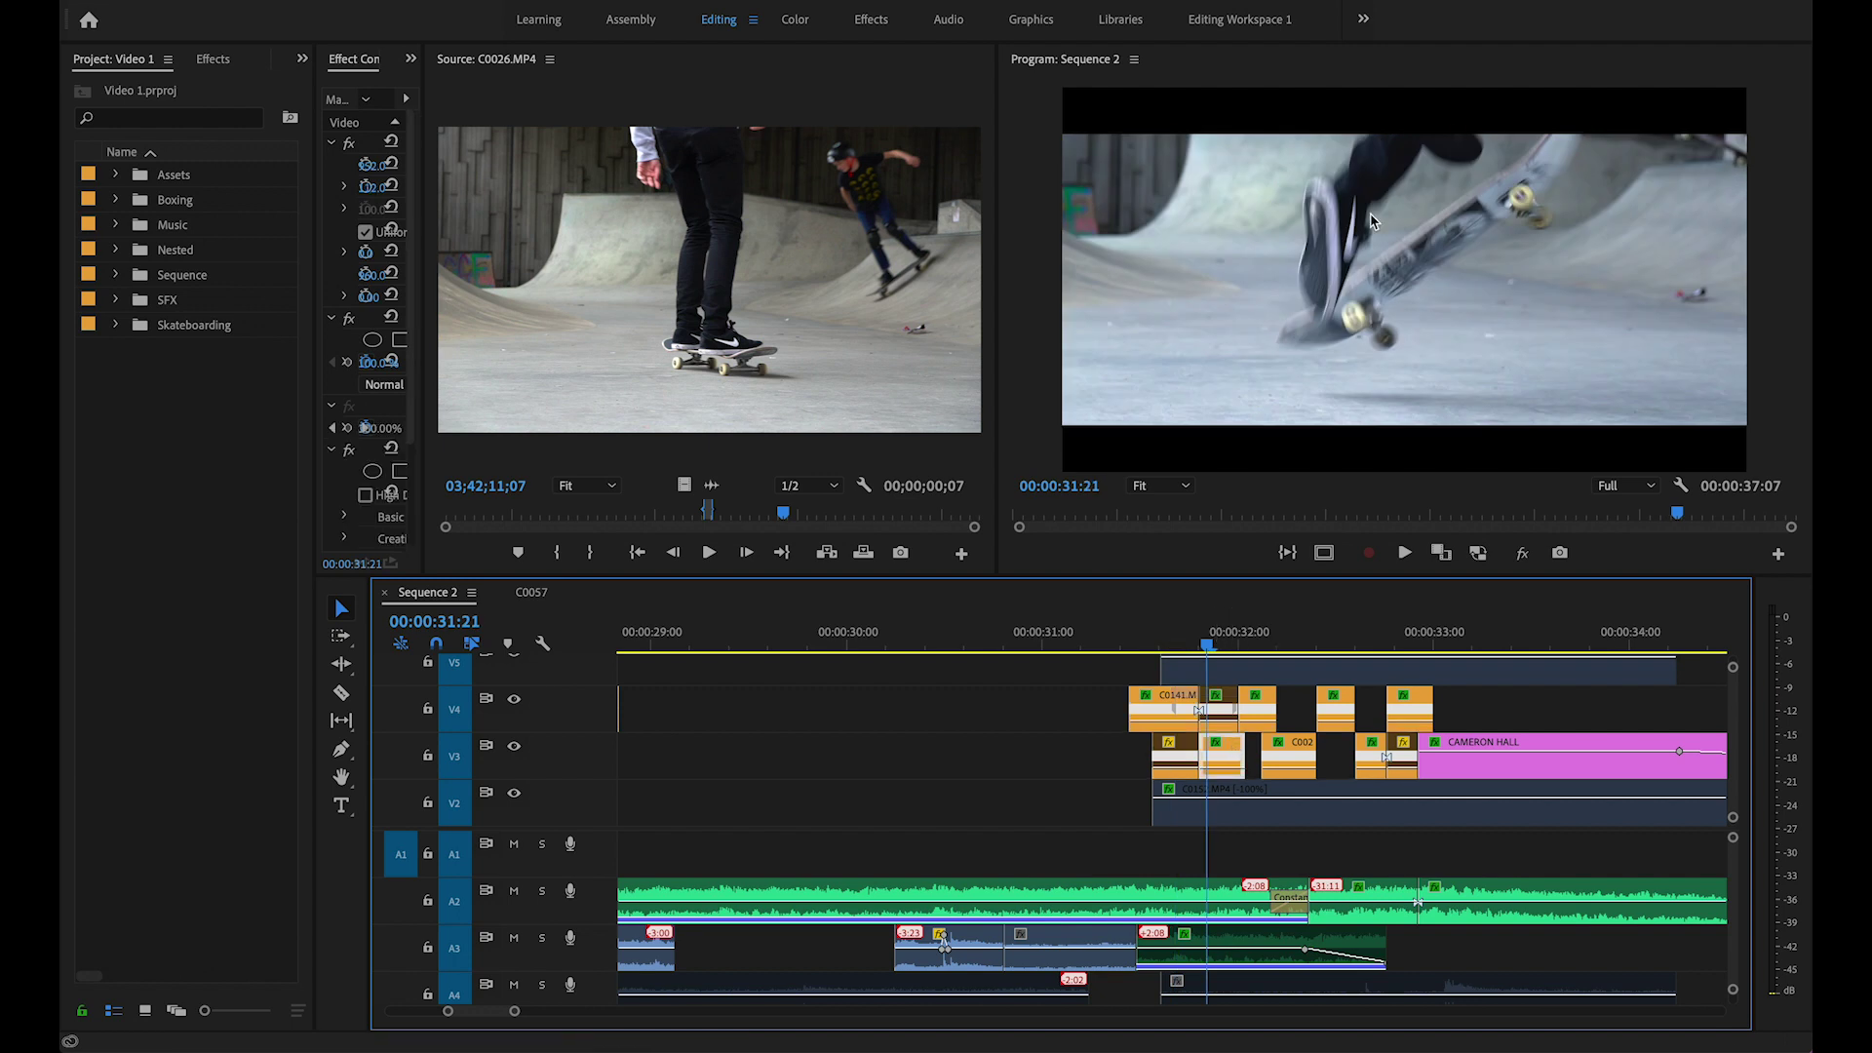
drag(1209, 637, 1223, 689)
click(1225, 694)
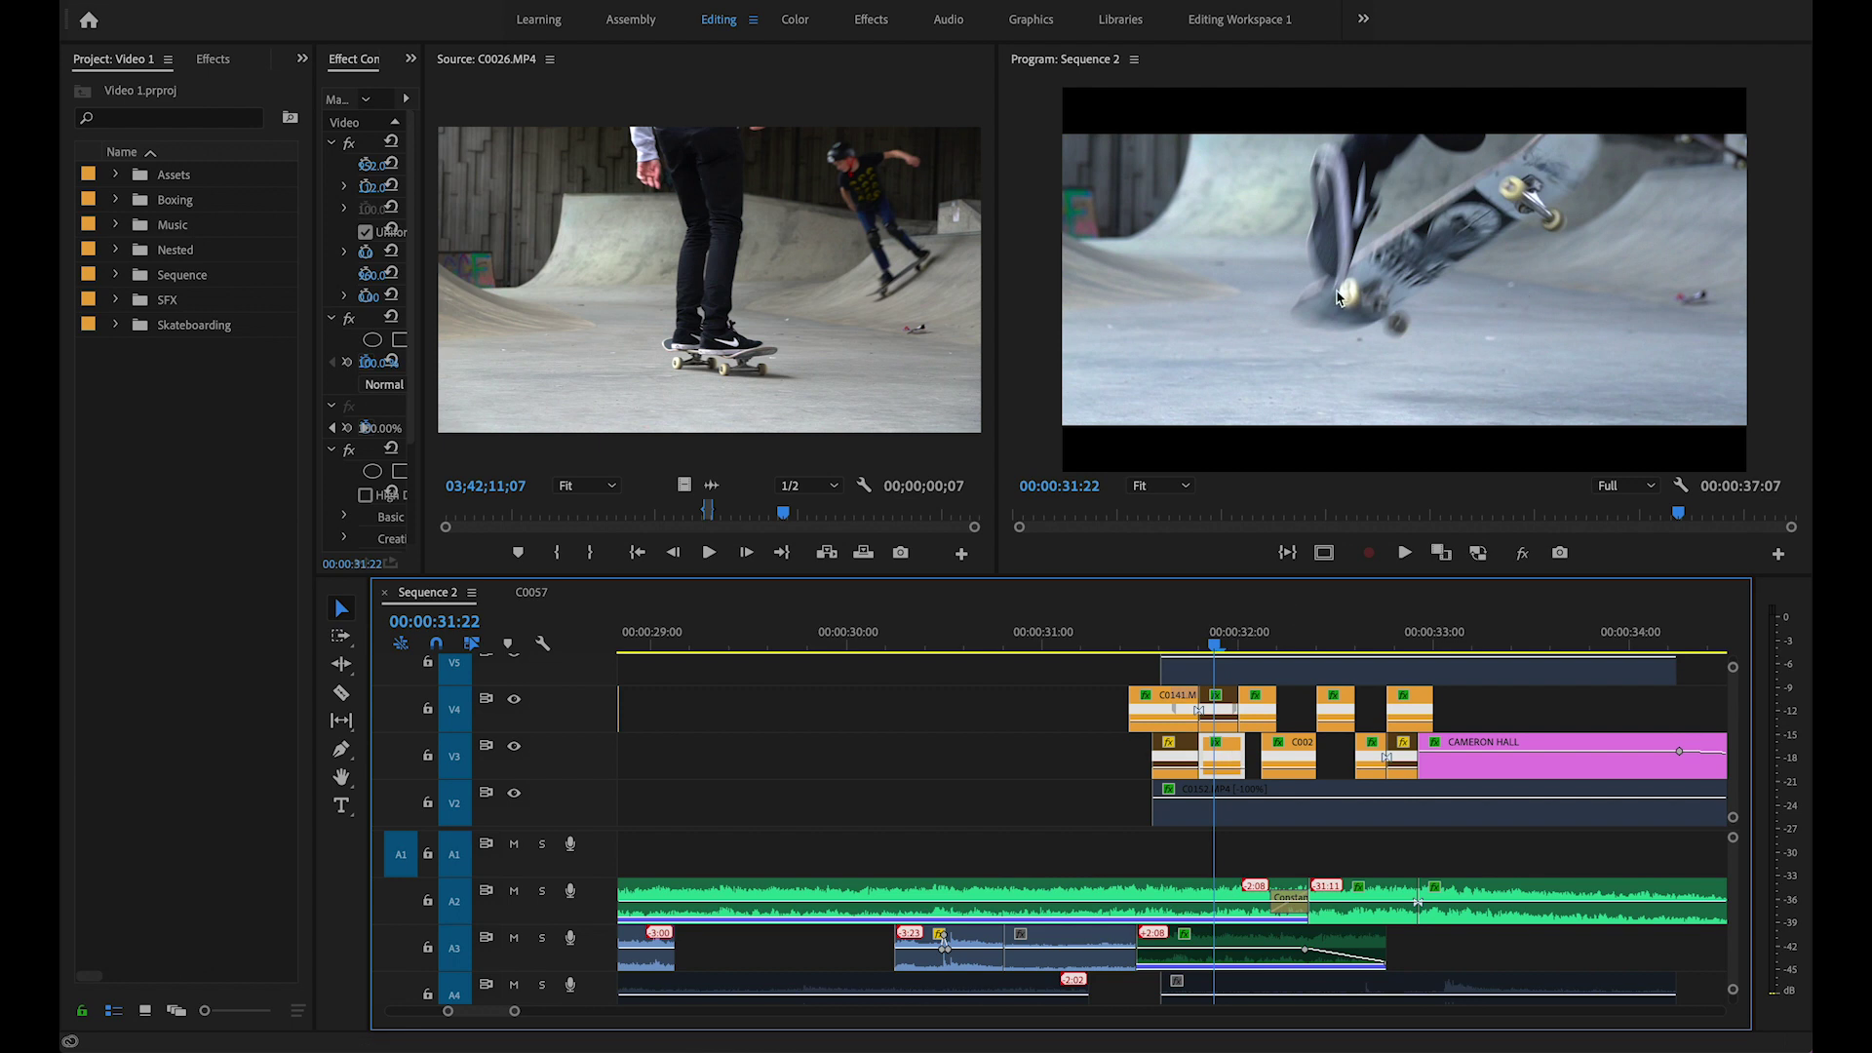
click(1176, 632)
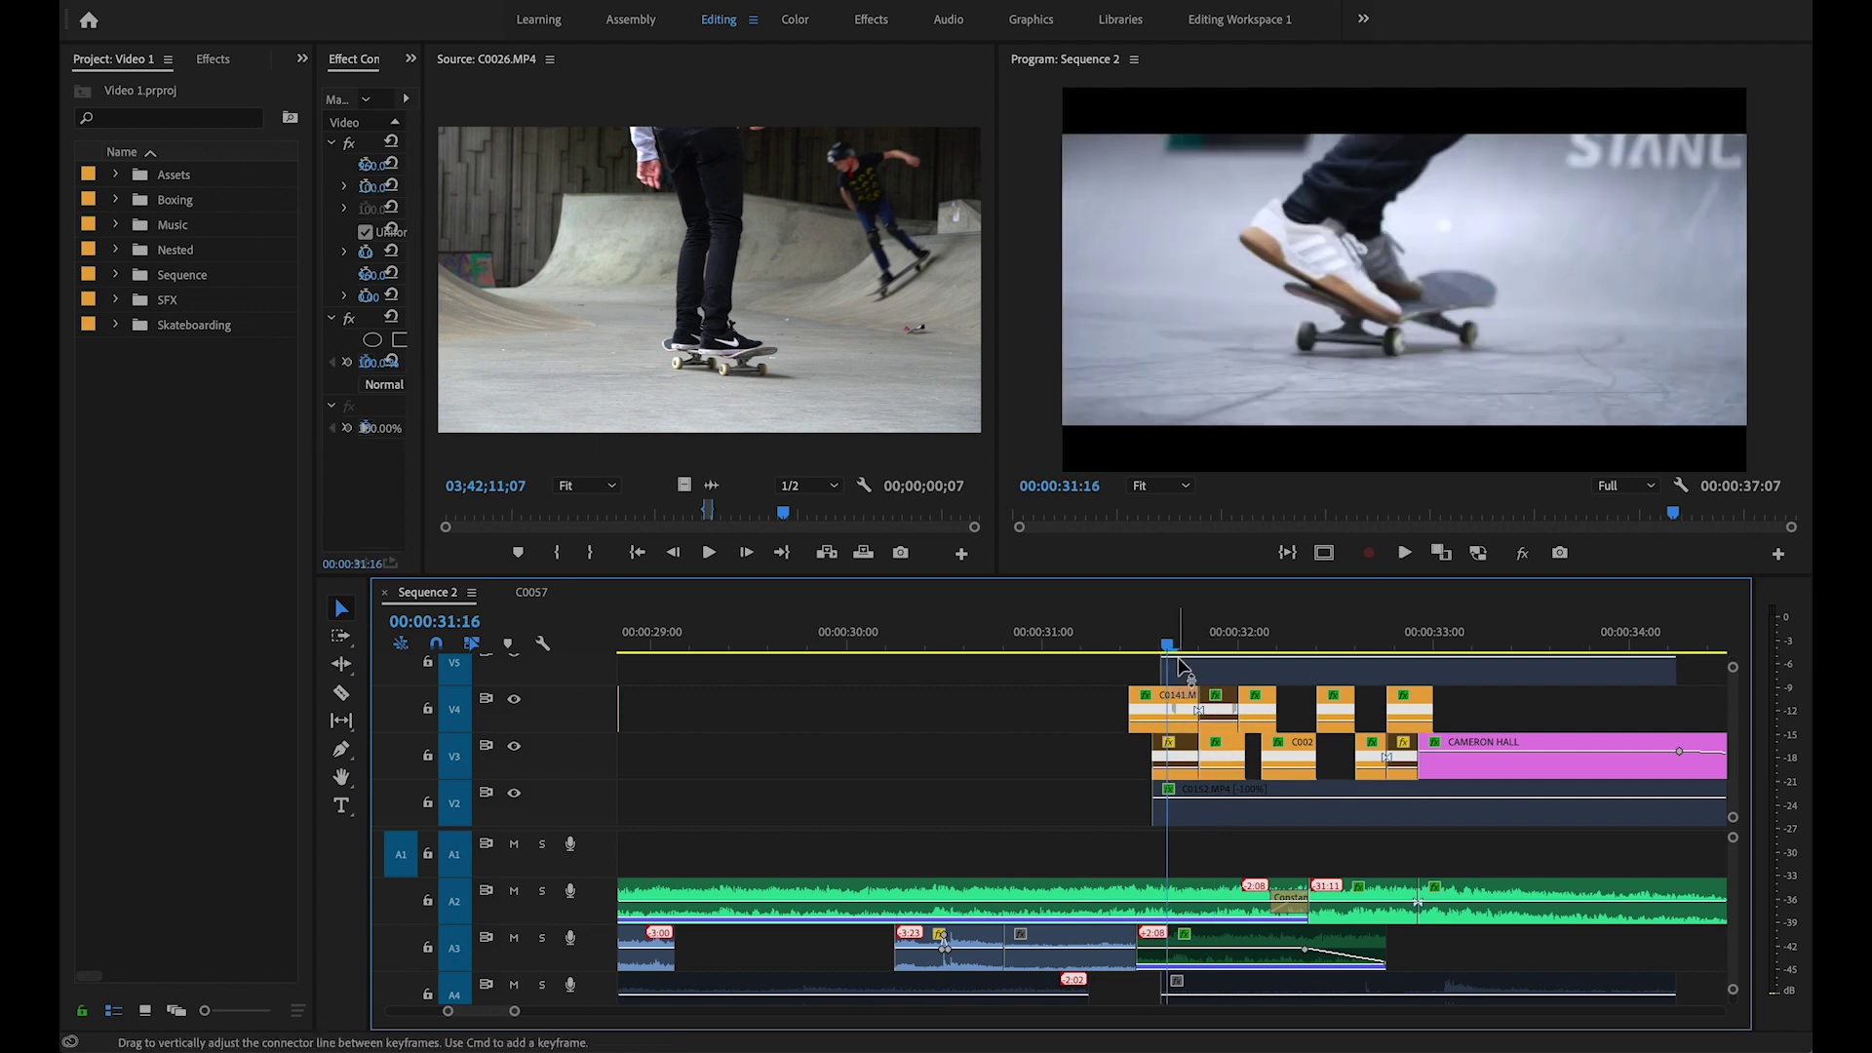
Step back and forth across the first cut from C0141.MP4 to C0026.MP4, ending at 00:00:31:24.
key(Right)
key(Right)
key(Right)
key(Right)
key(Left)
key(Left)
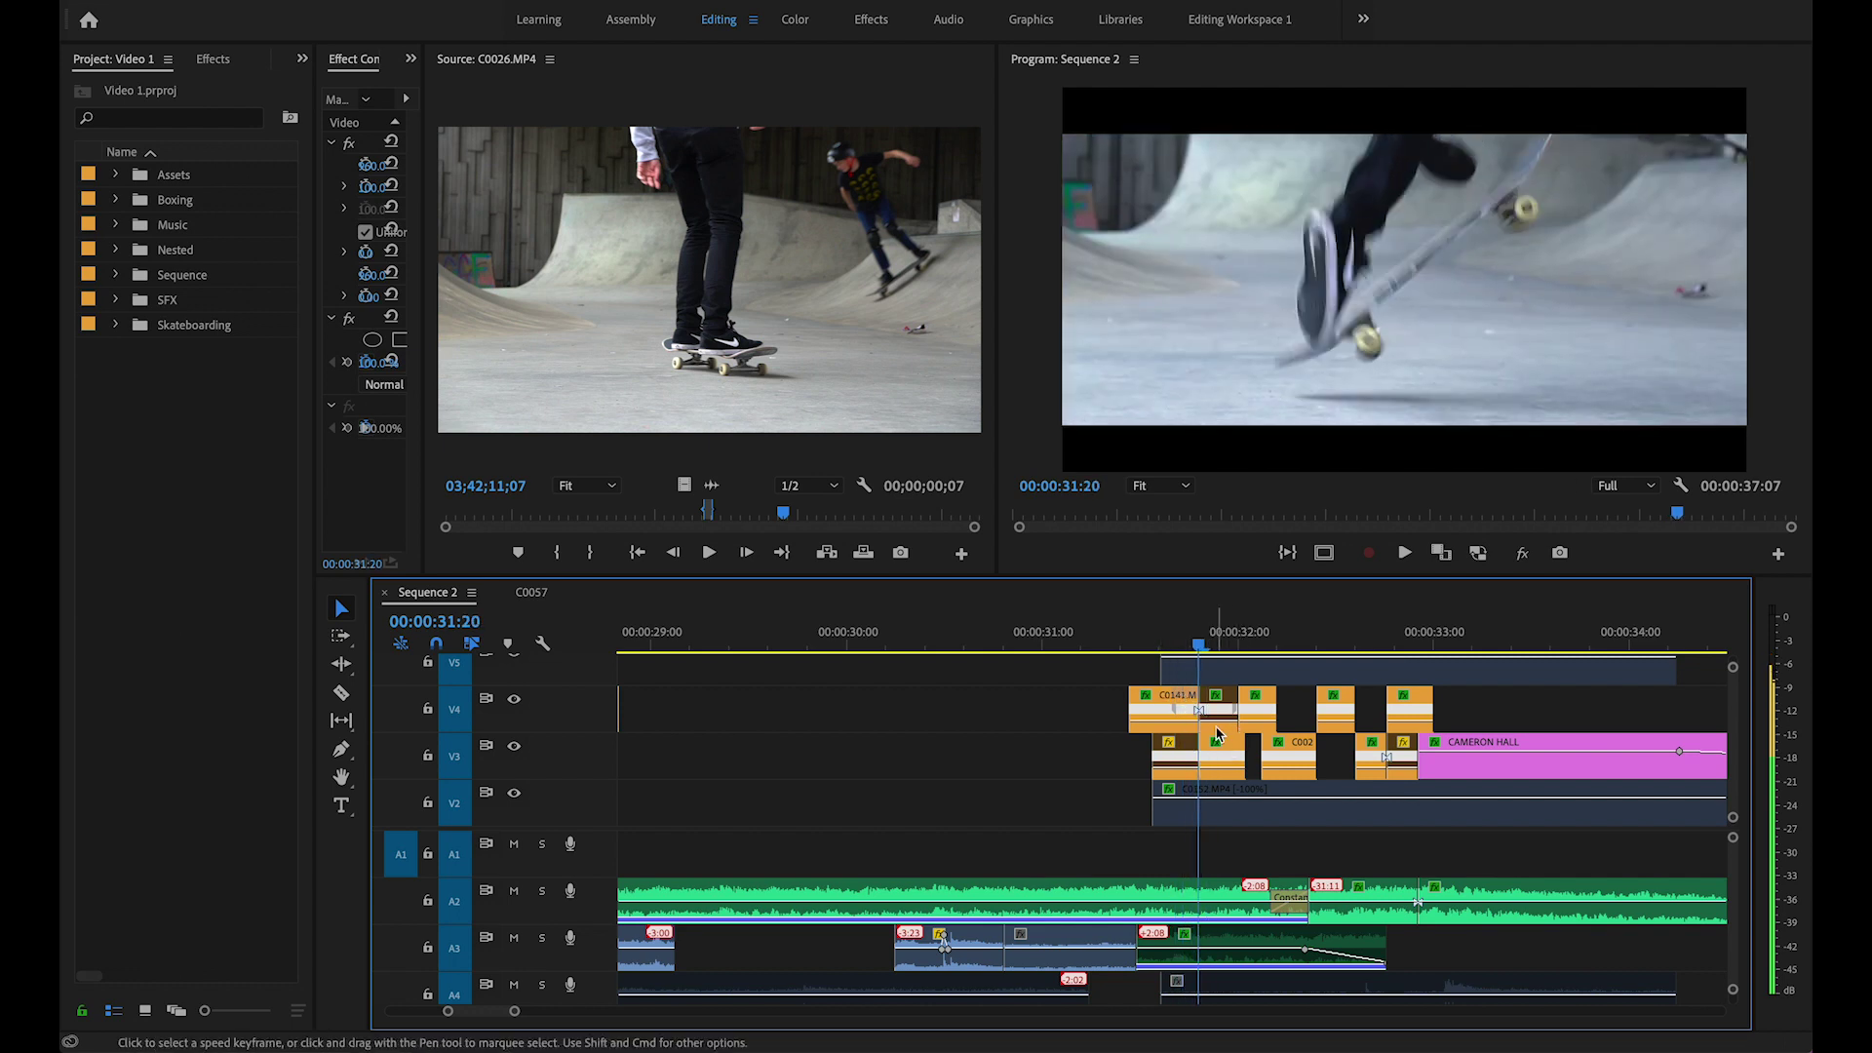
key(Right)
key(Left)
key(Right)
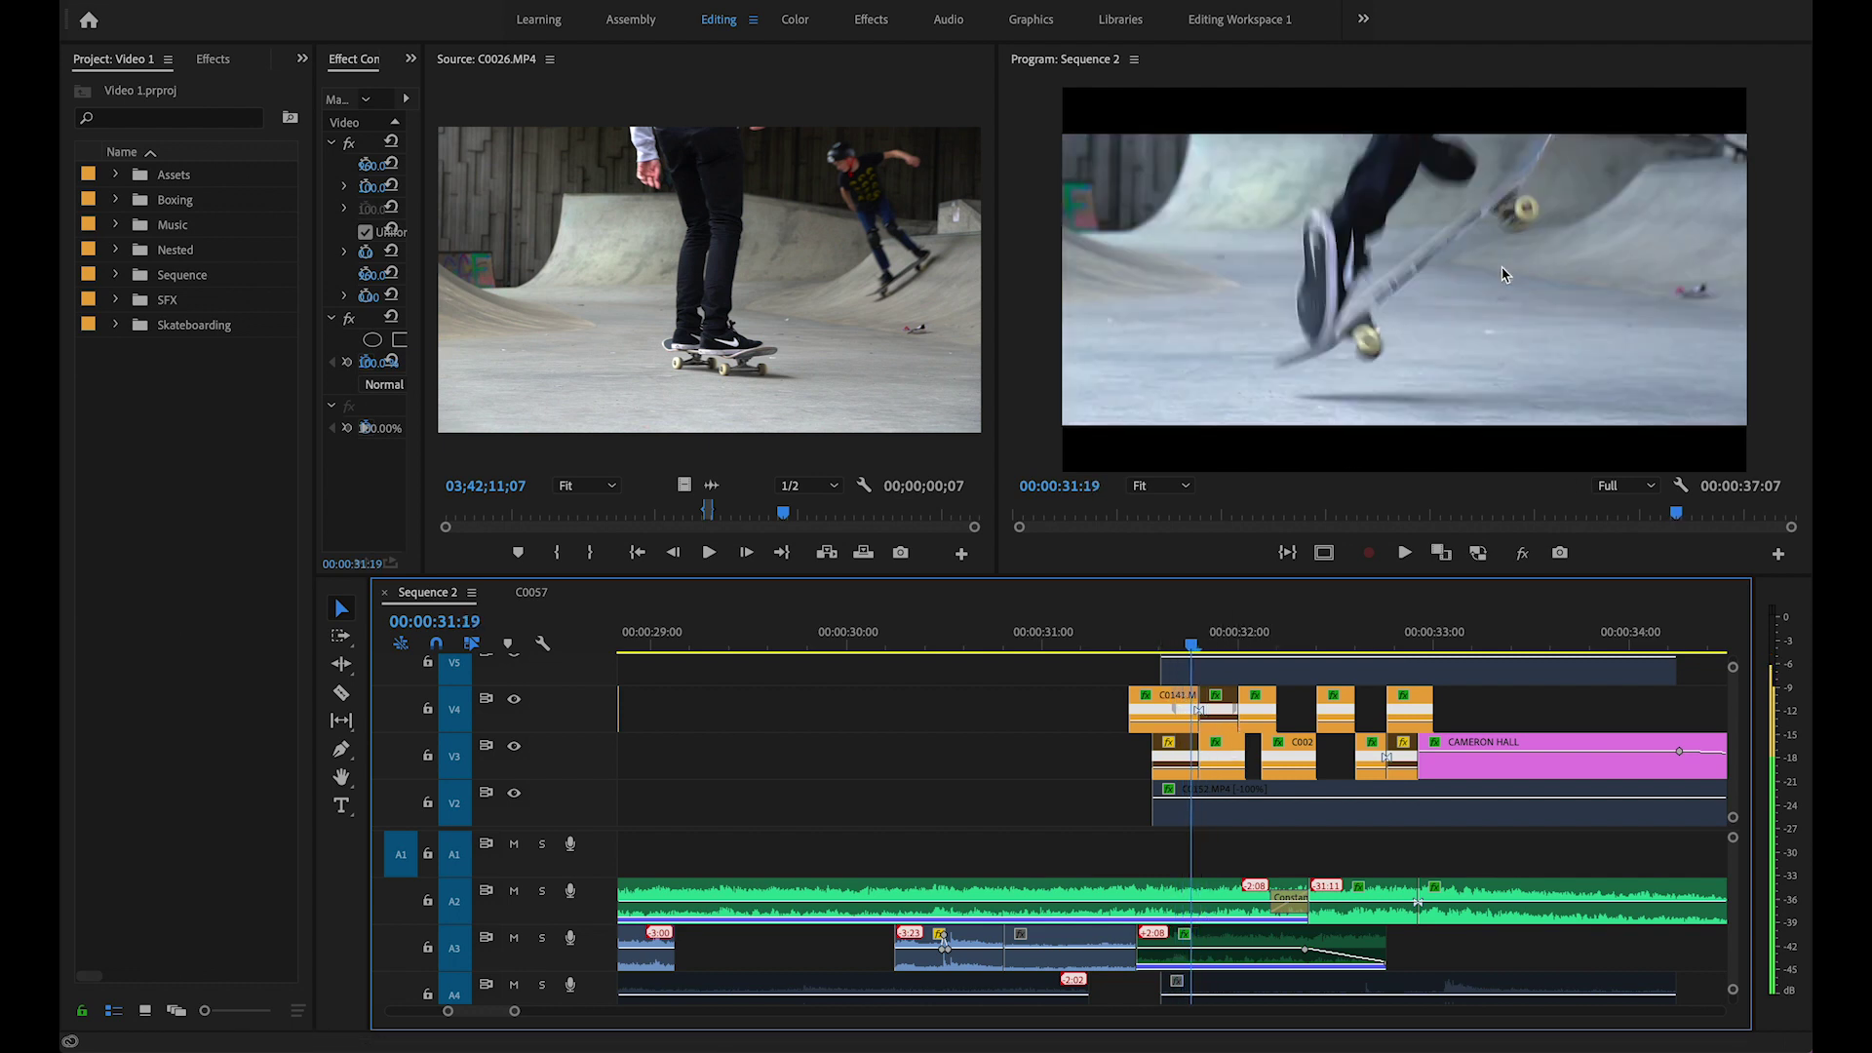
key(Left)
key(Left)
key(Right)
key(Right)
key(Right)
key(Right)
key(Right)
key(Right)
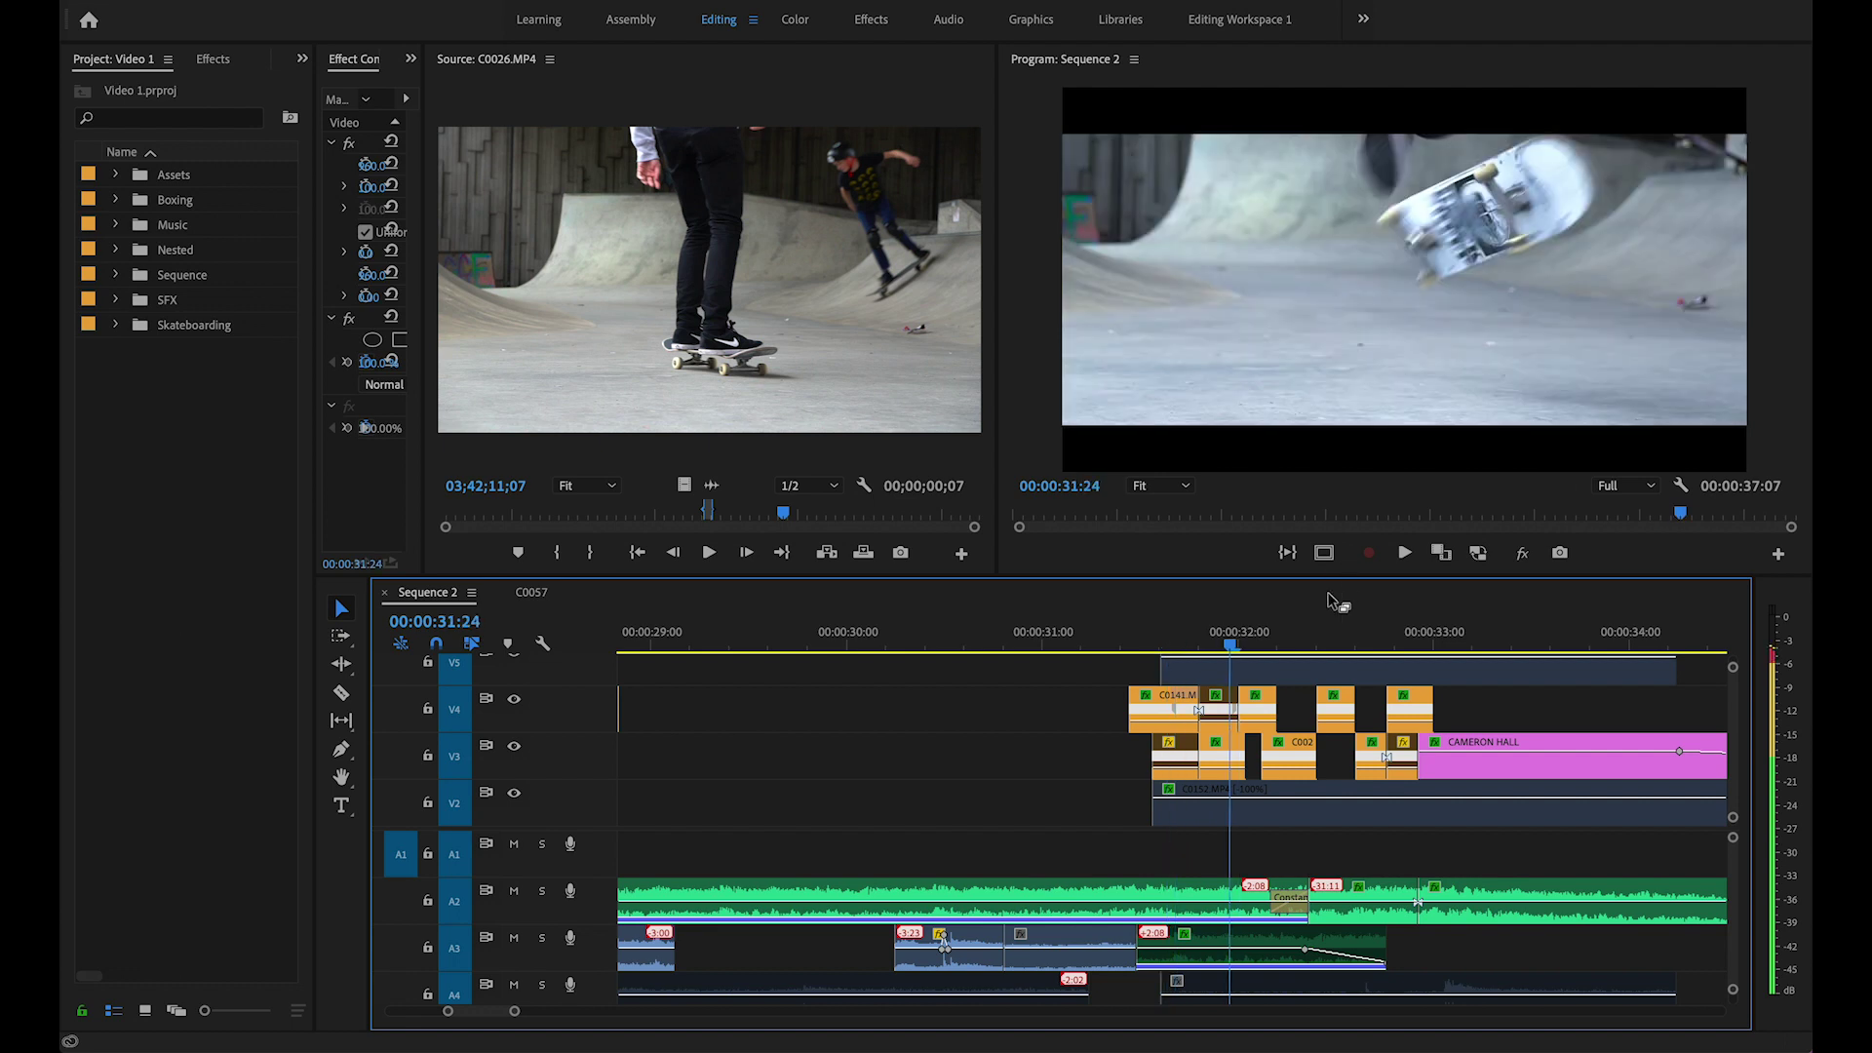
Step through the second C0141.MP4 shot from 00:00:32:00 and compare the frames around its cut at 00:00:32:05.
key(Right)
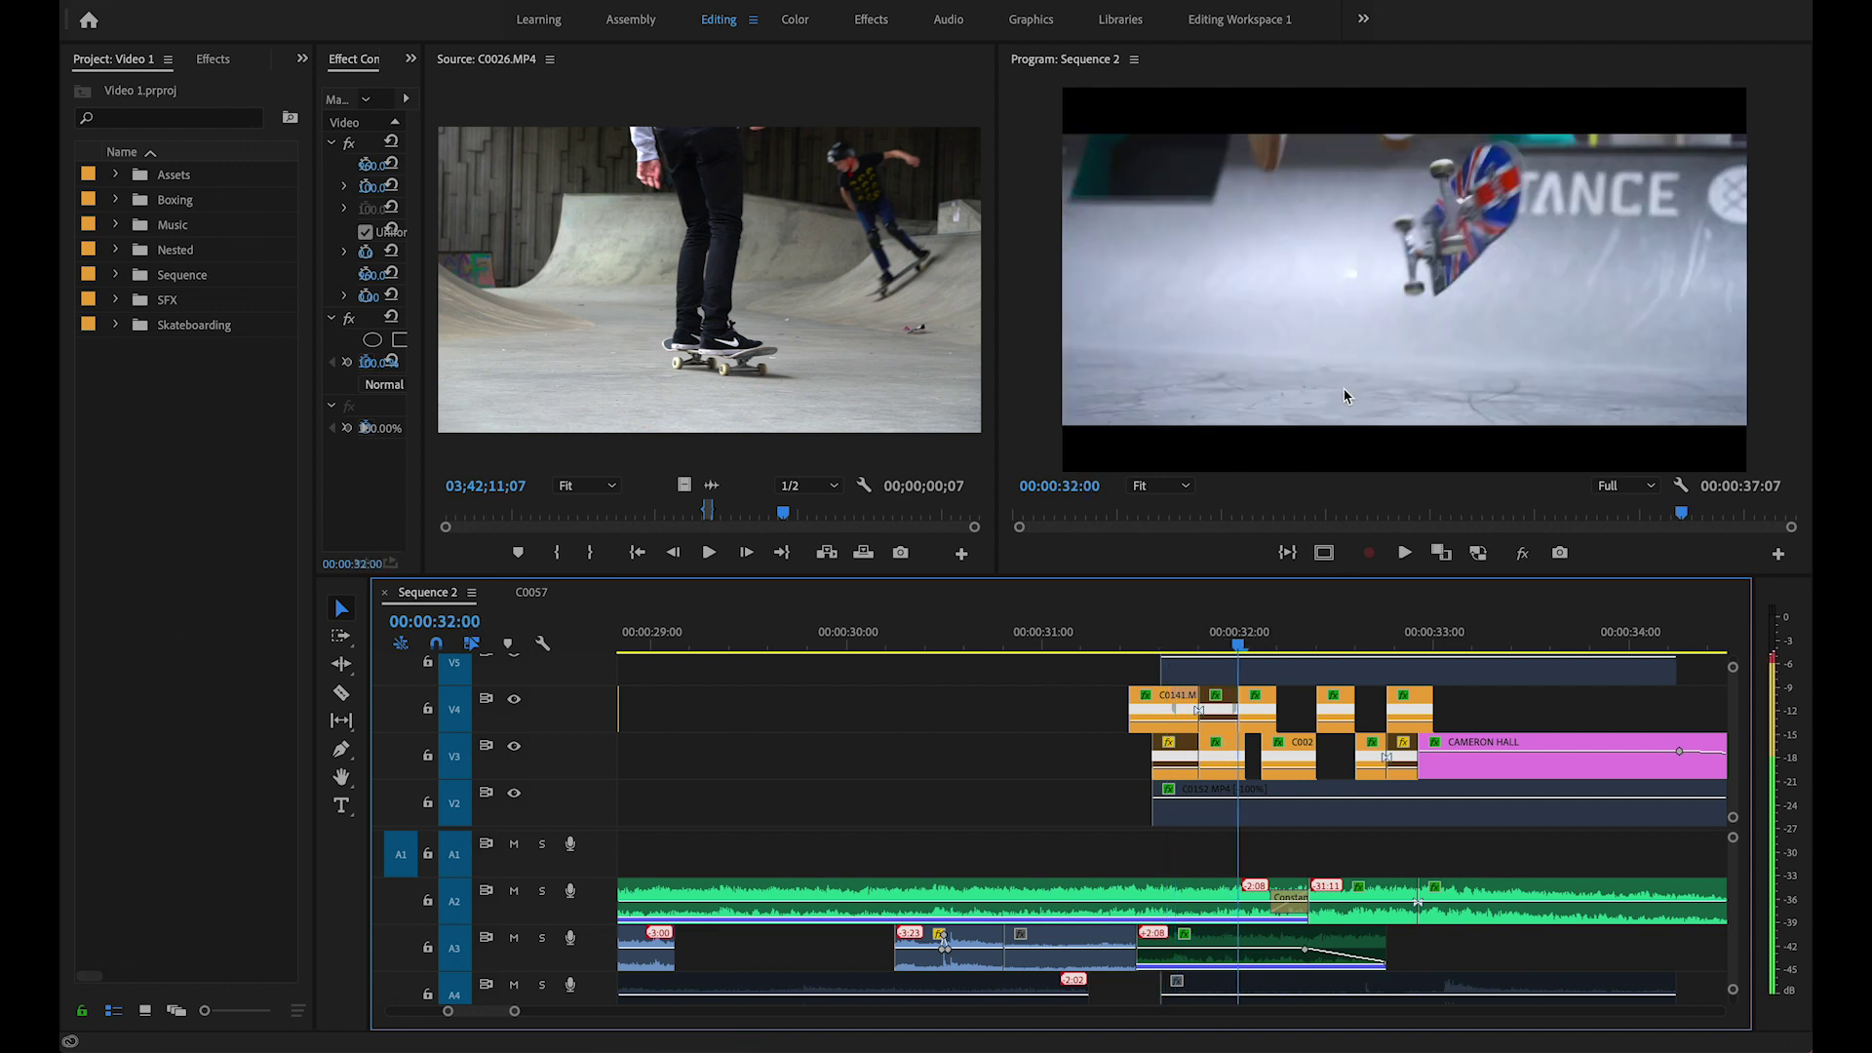
key(Right)
key(Right)
key(Right)
key(Right)
key(Right)
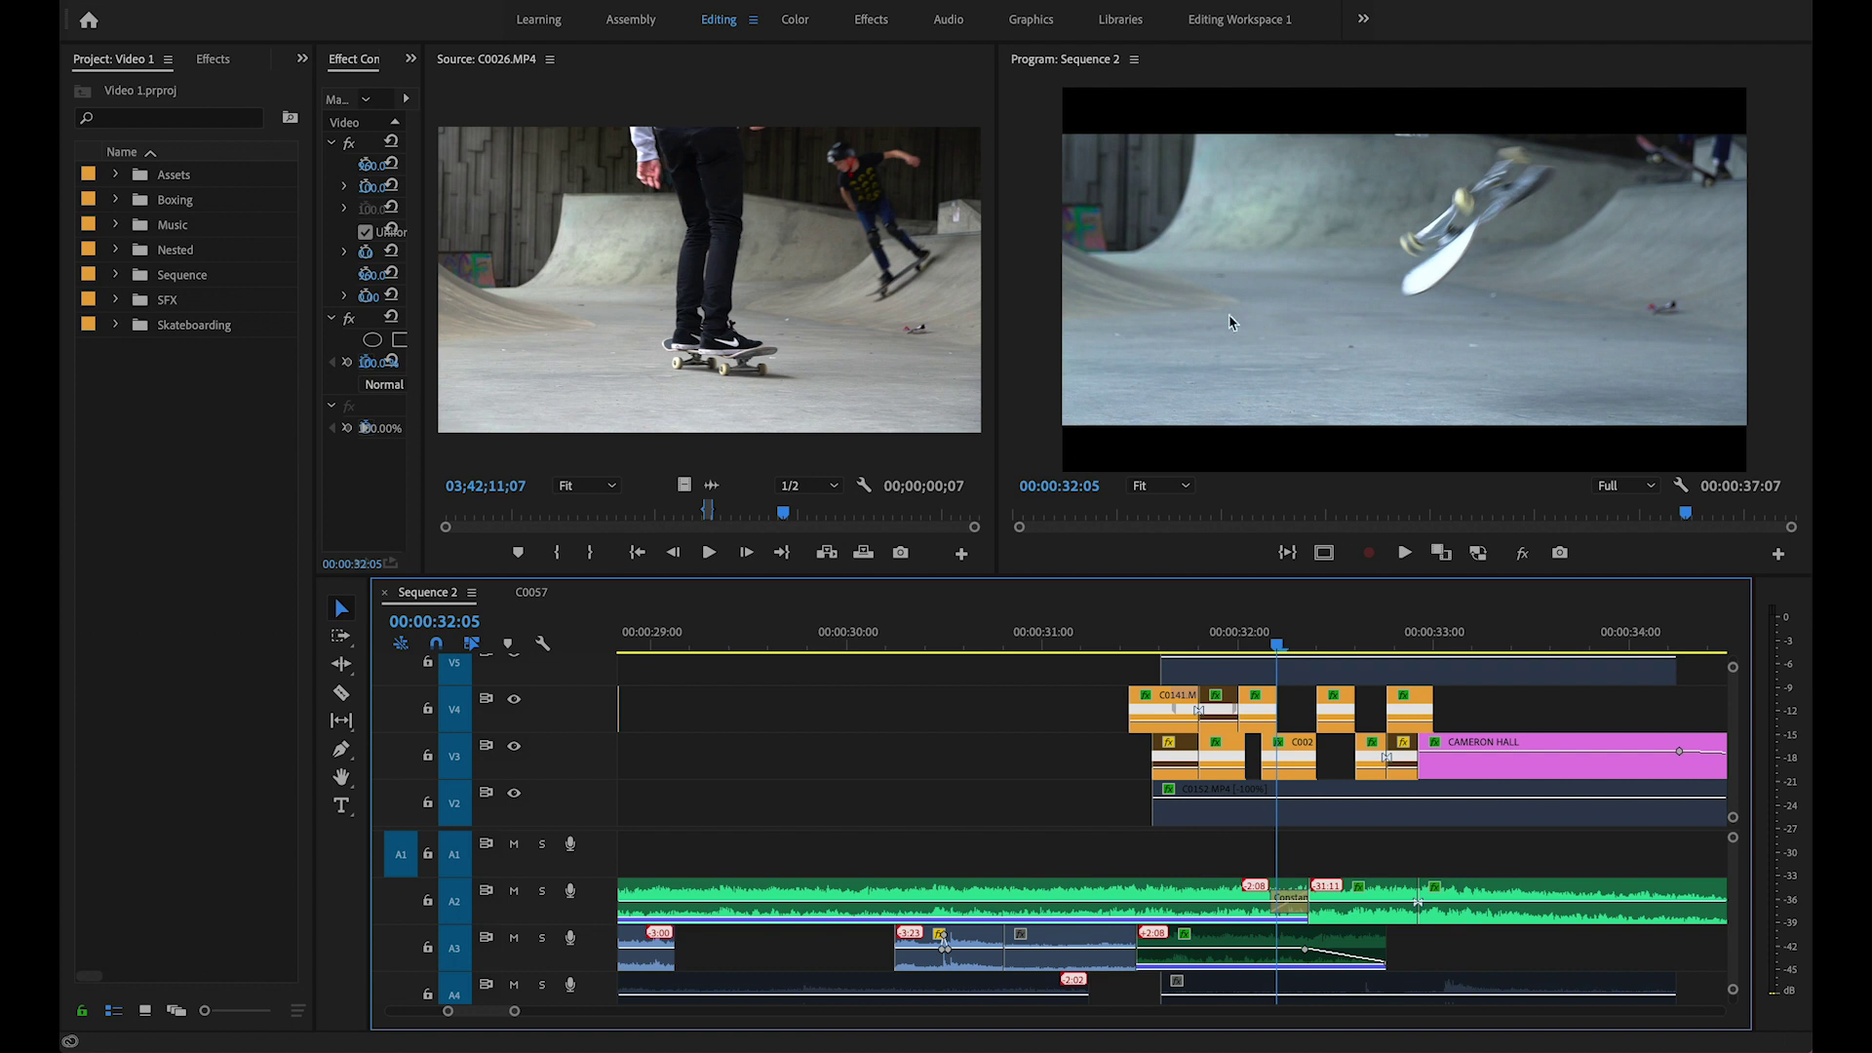
key(Left)
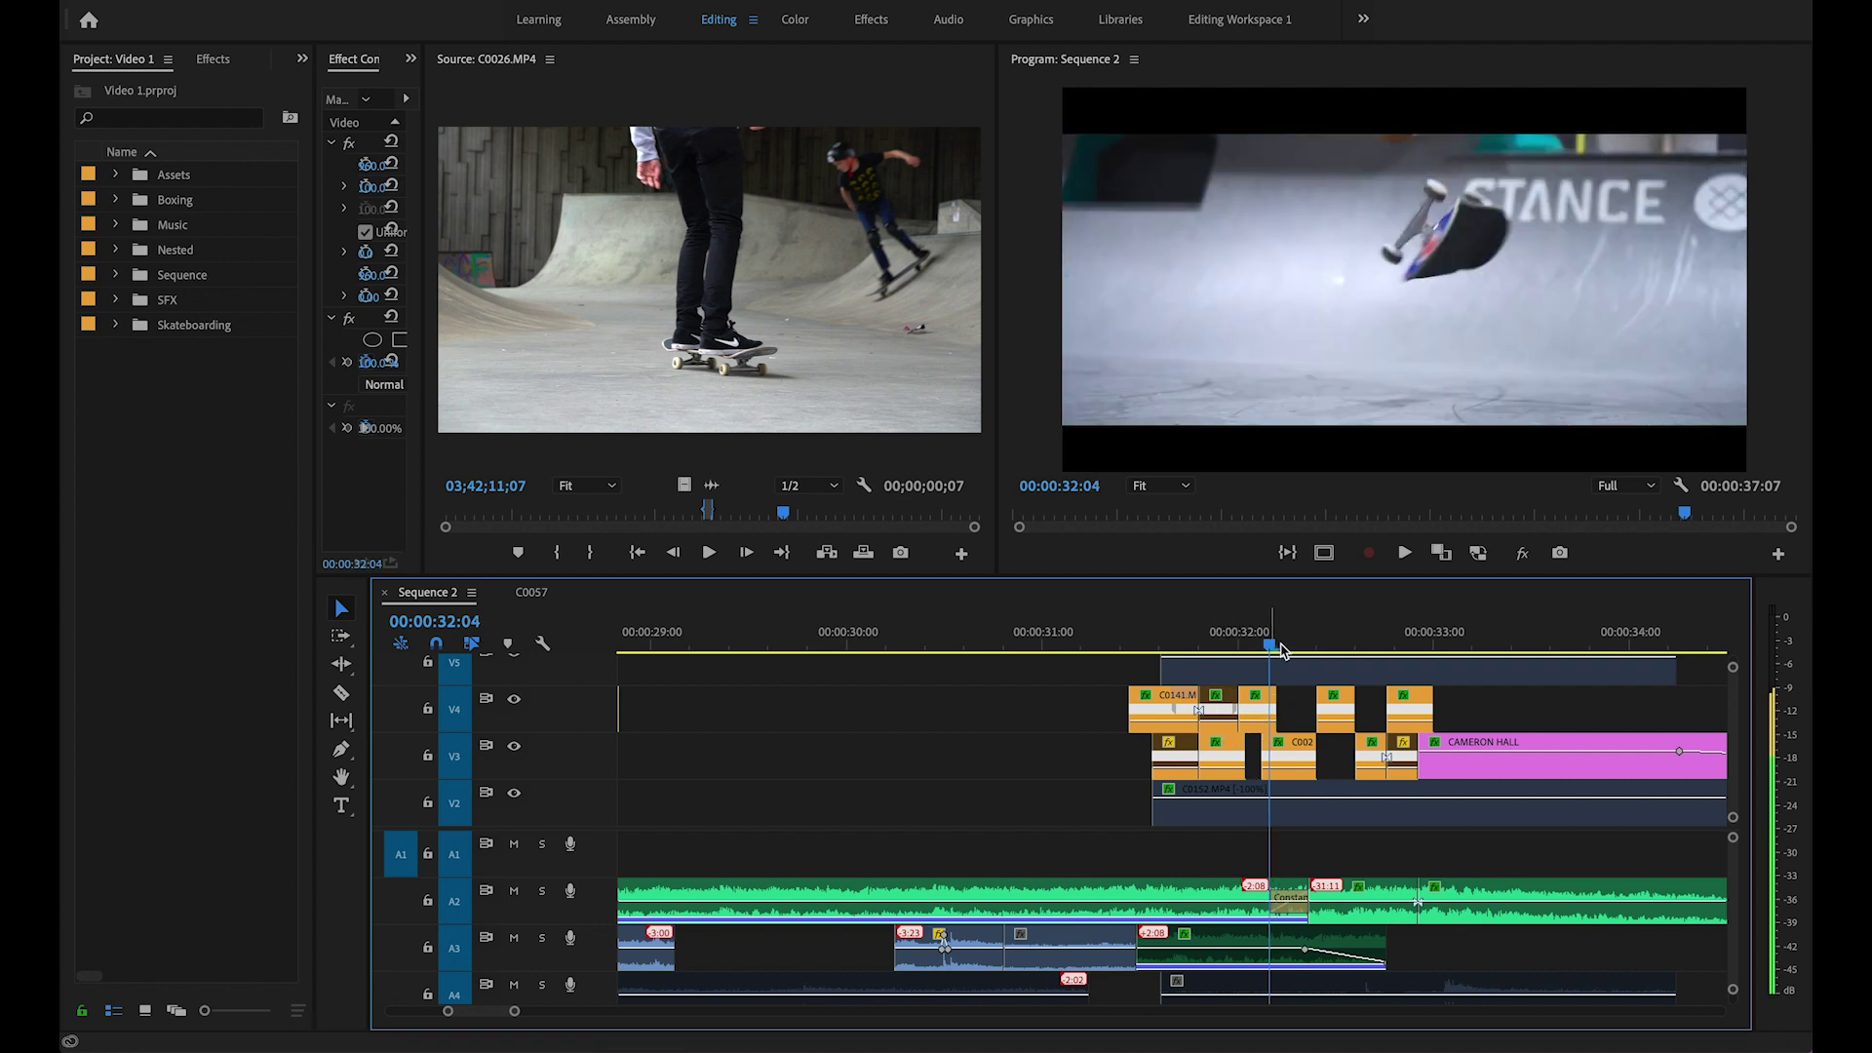
key(Right)
key(Left)
key(Right)
key(Left)
key(Right)
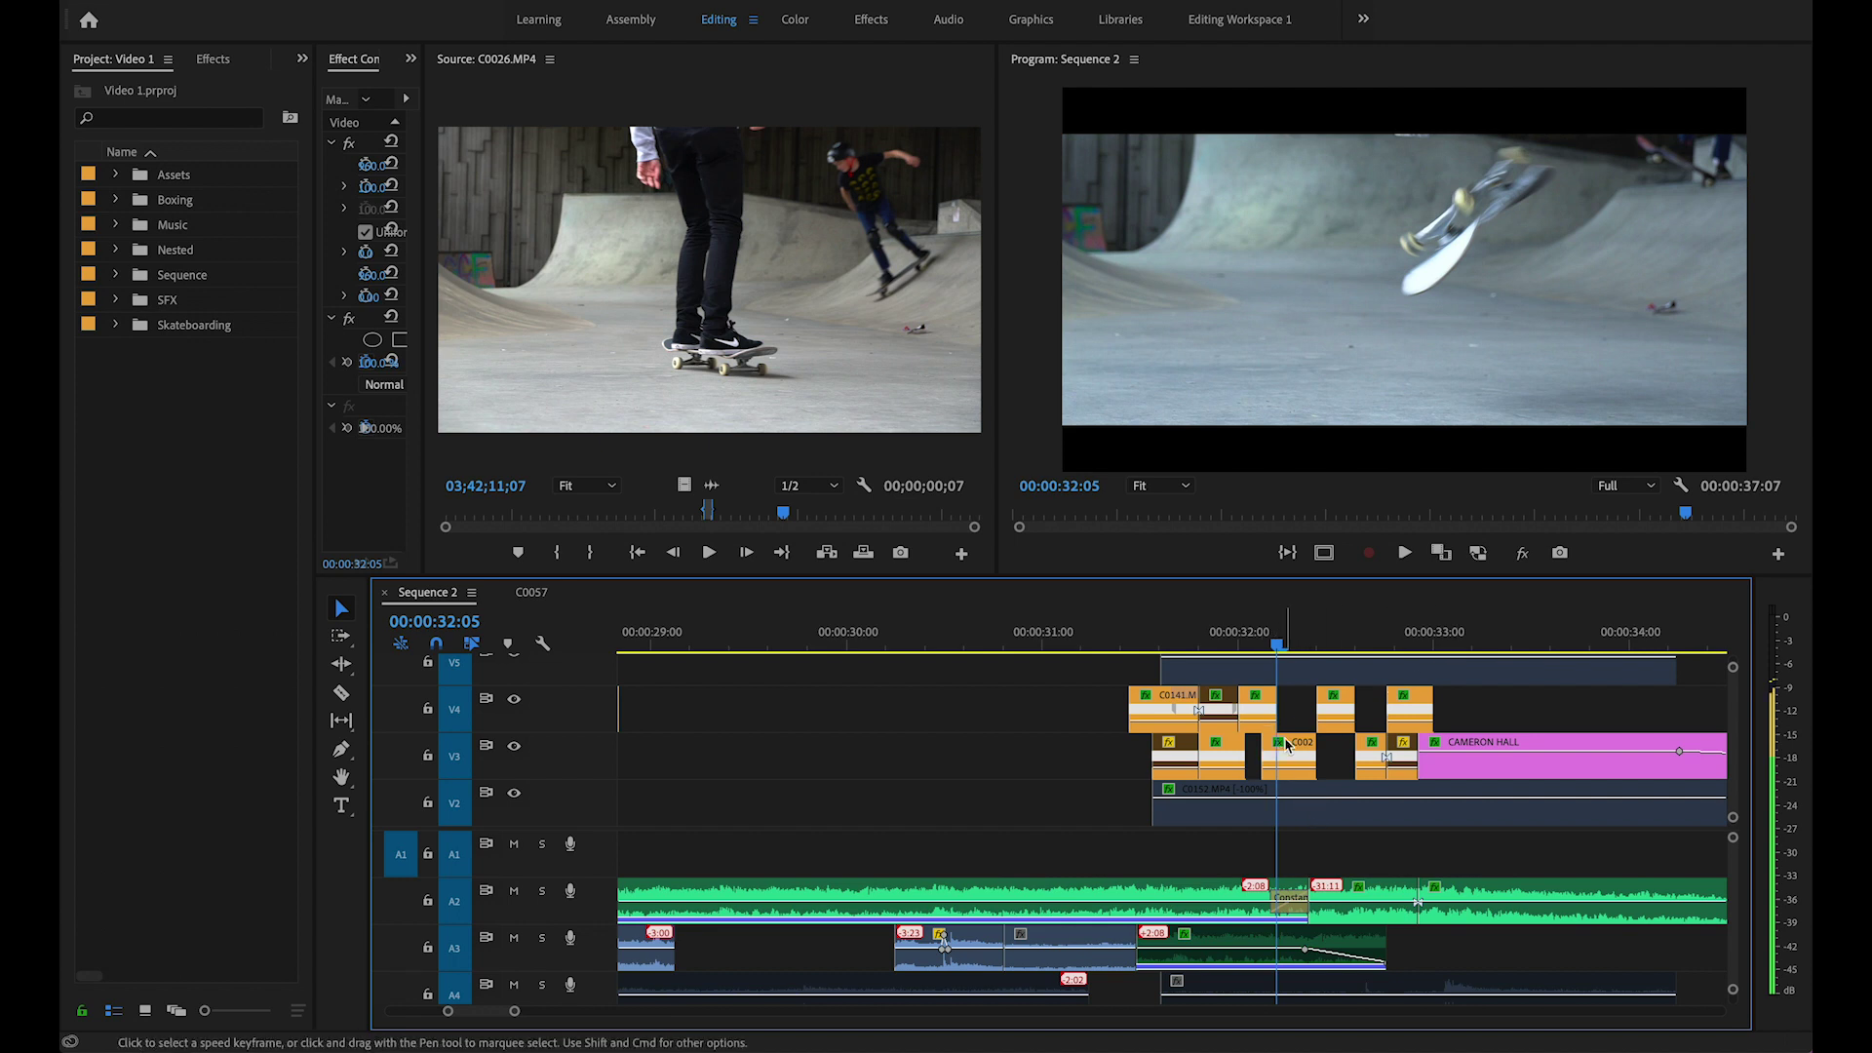
Examine the C0026.MP4 board flip frame by frame up to the next cut, ending at 00:00:32:09.
key(=)
key(=)
key(Right)
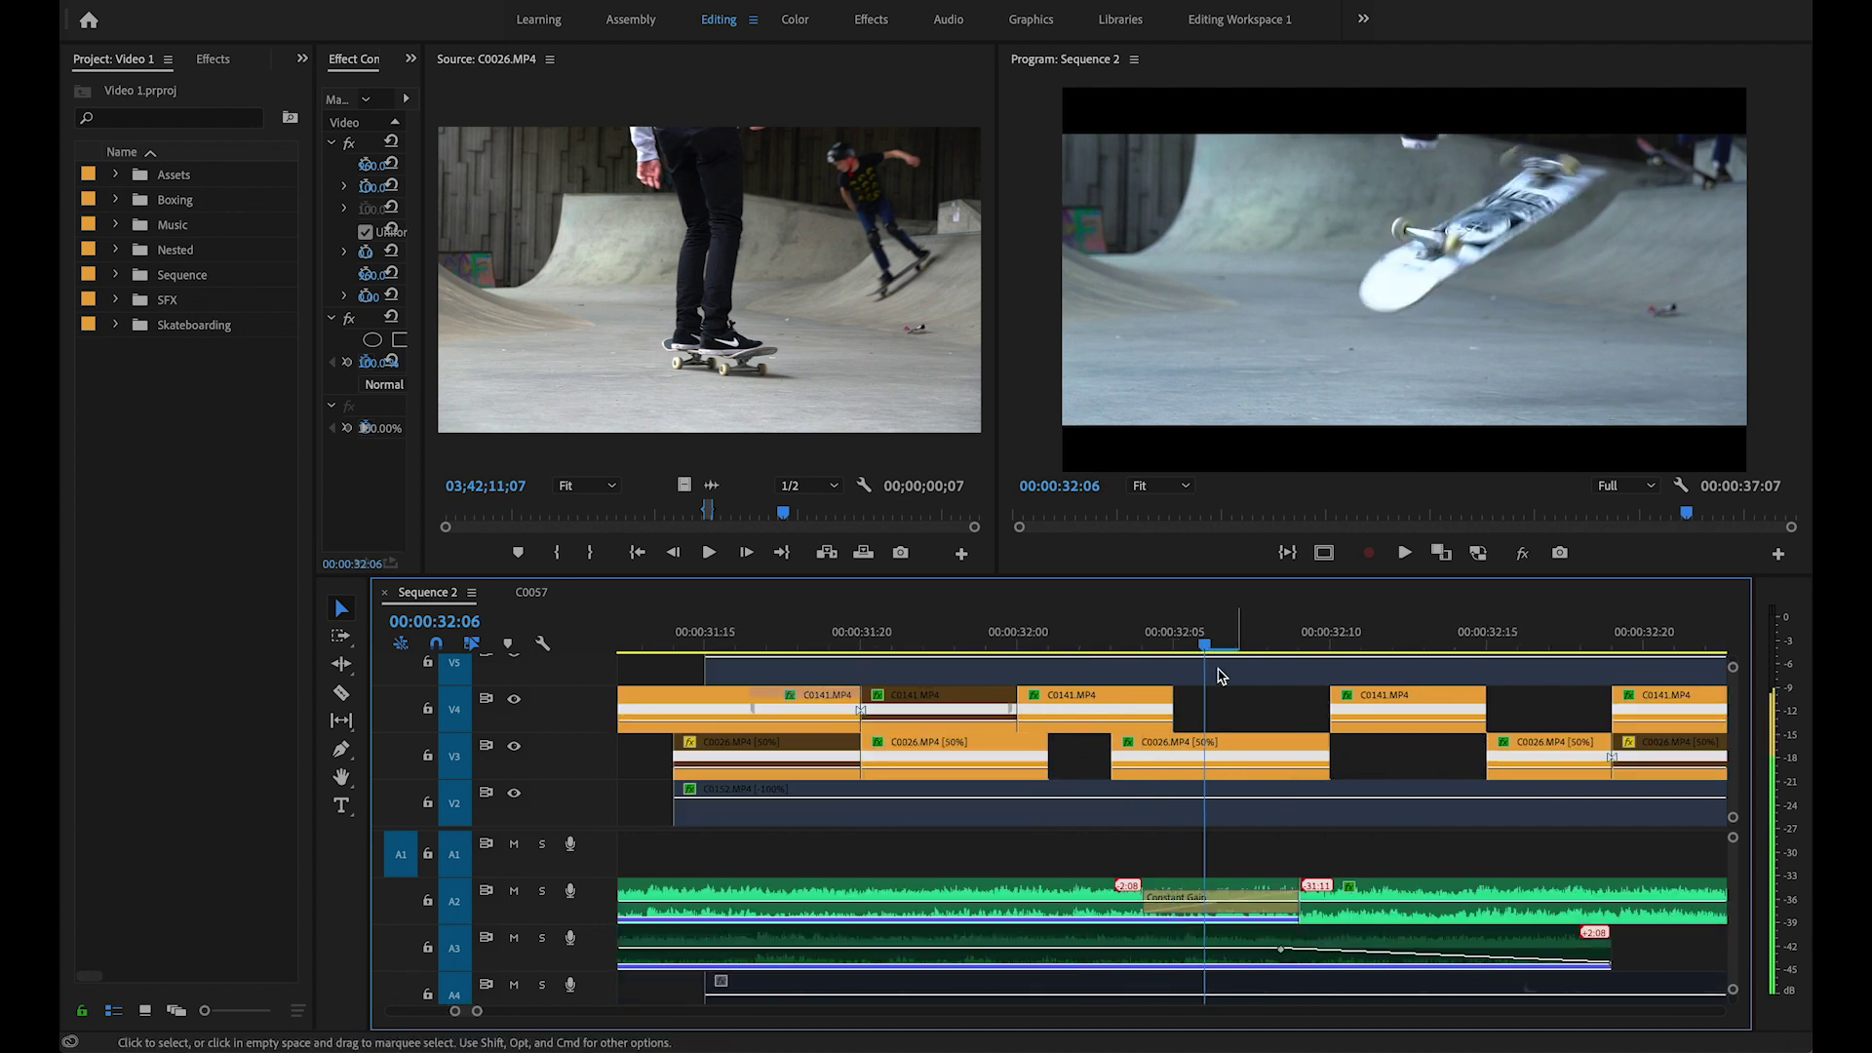
key(Right)
key(Right)
key(Right)
key(Right)
key(Left)
key(Left)
key(Right)
key(Right)
key(Right)
key(Left)
key(Left)
key(Right)
key(Left)
scroll(1229, 805, right, 3)
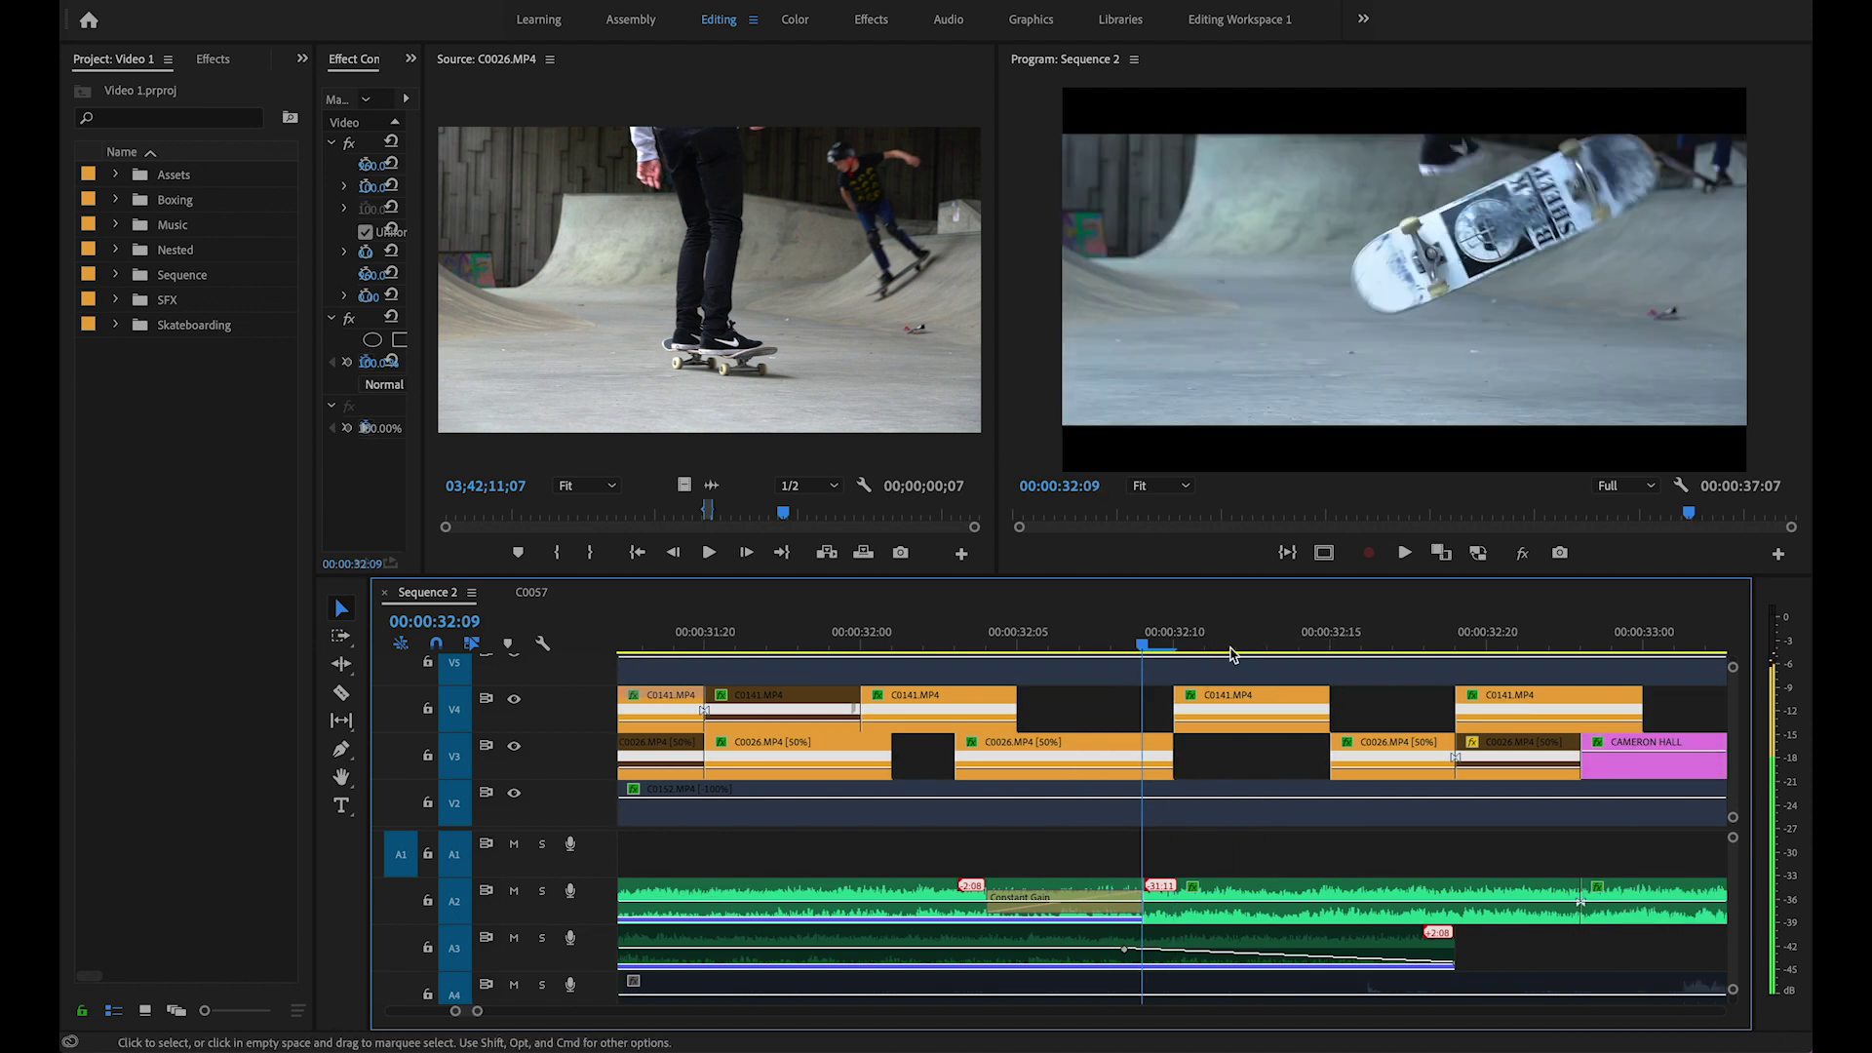
Step through the remaining alternating cuts to 00:00:32:18, and play on into the end logo at 00:00:33:14.
key(Right)
key(Right)
key(Right)
key(Right)
key(Right)
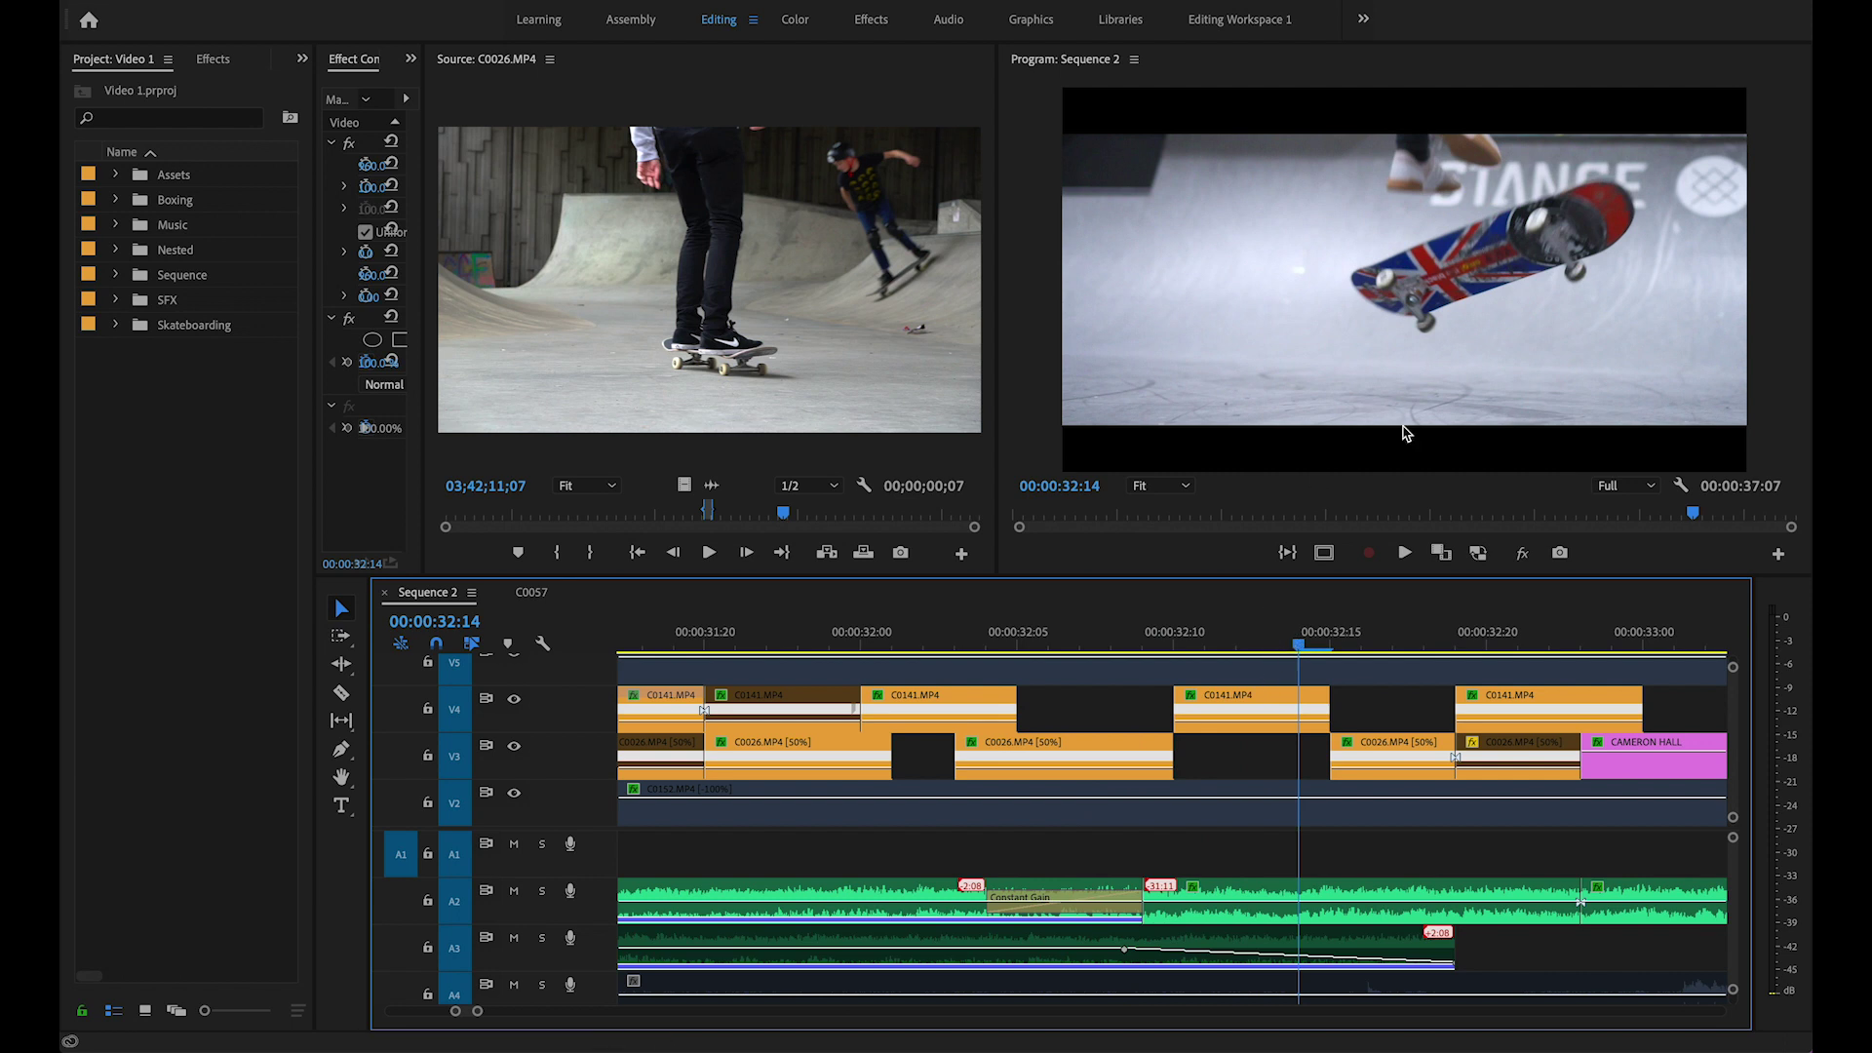
key(Right)
key(Left)
key(Right)
key(Right)
key(Right)
key(Right)
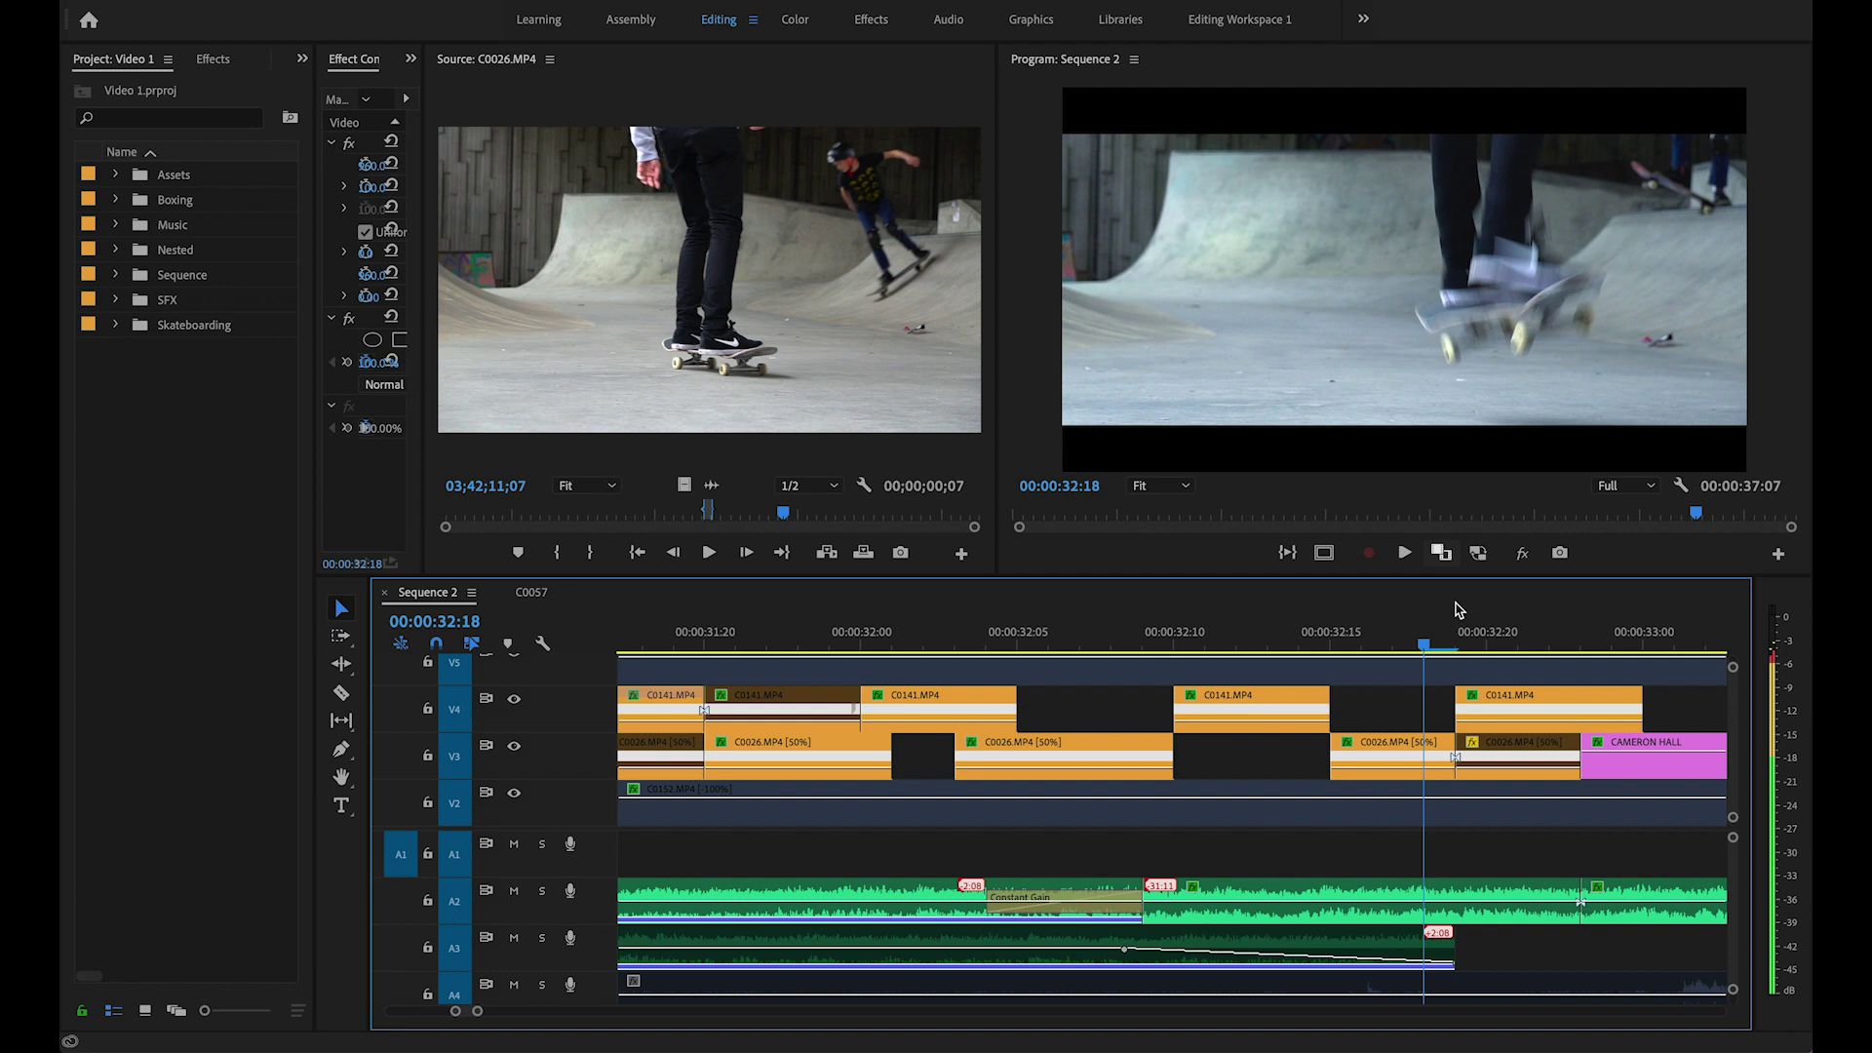
key(space)
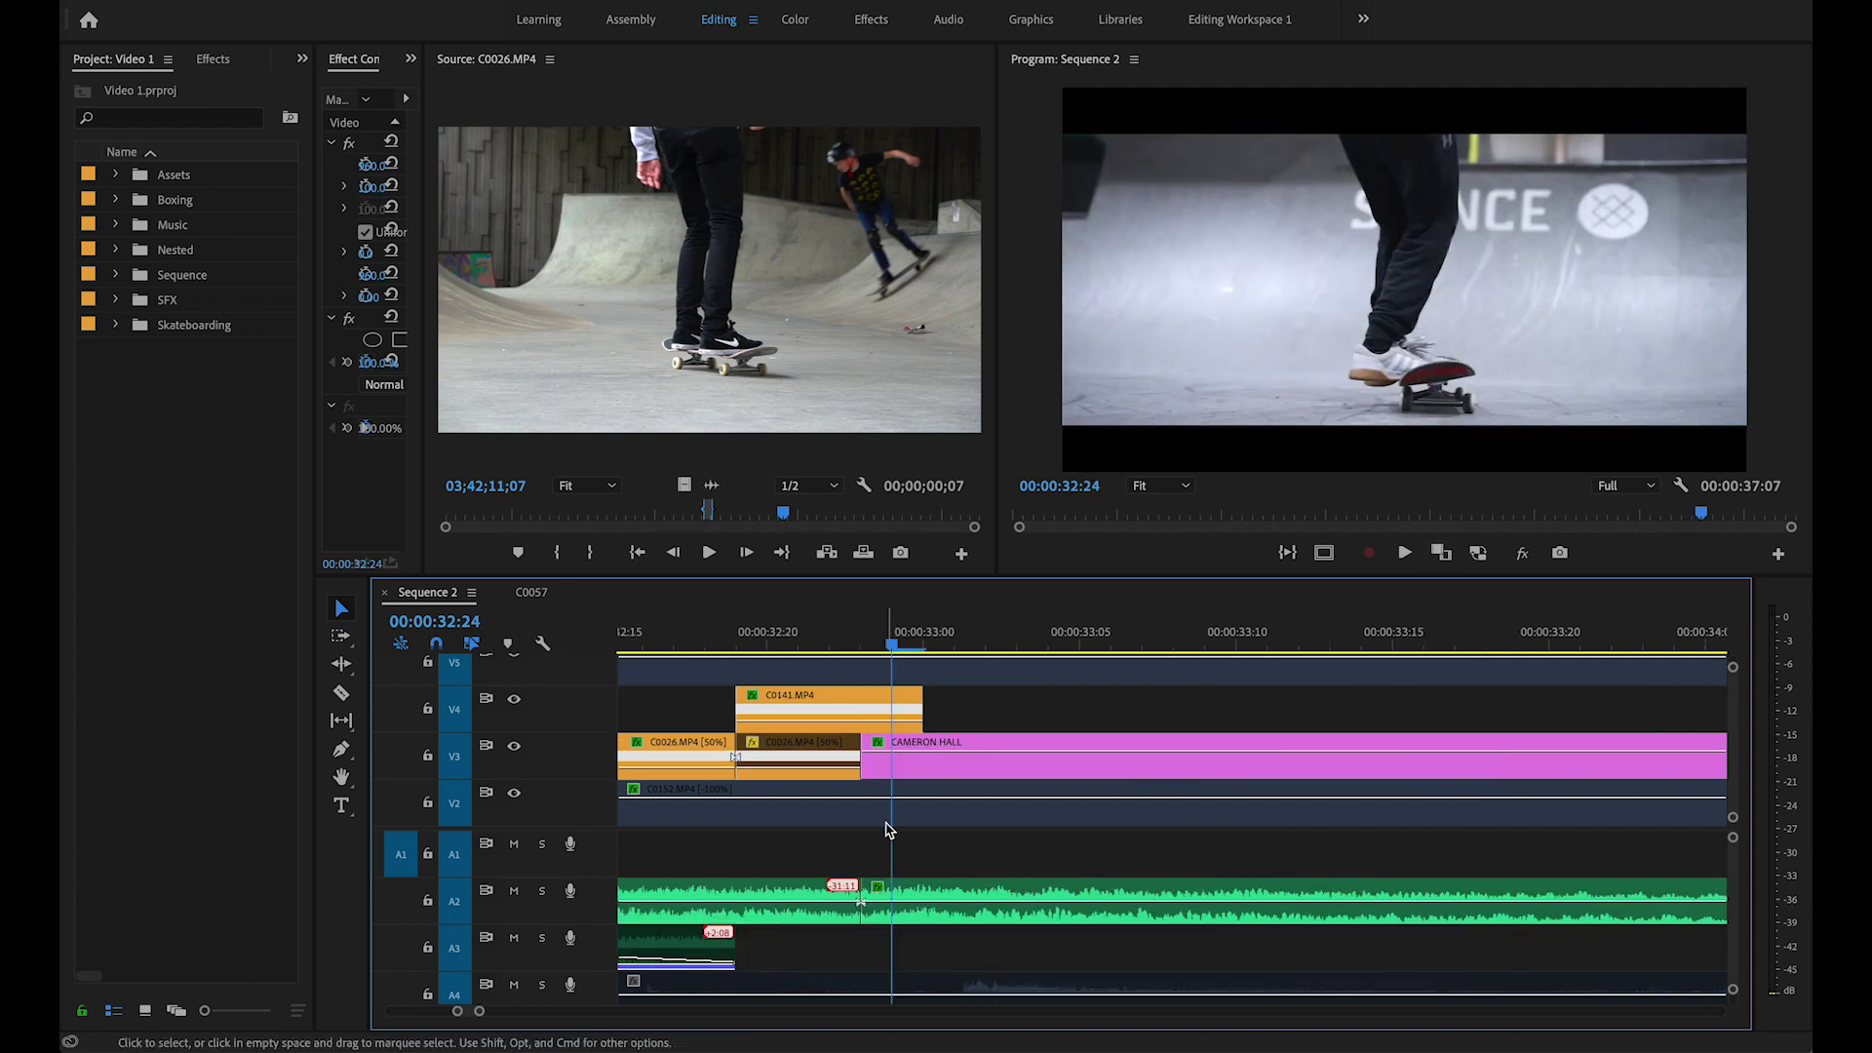
key(space)
scroll(1248, 746, left, 5)
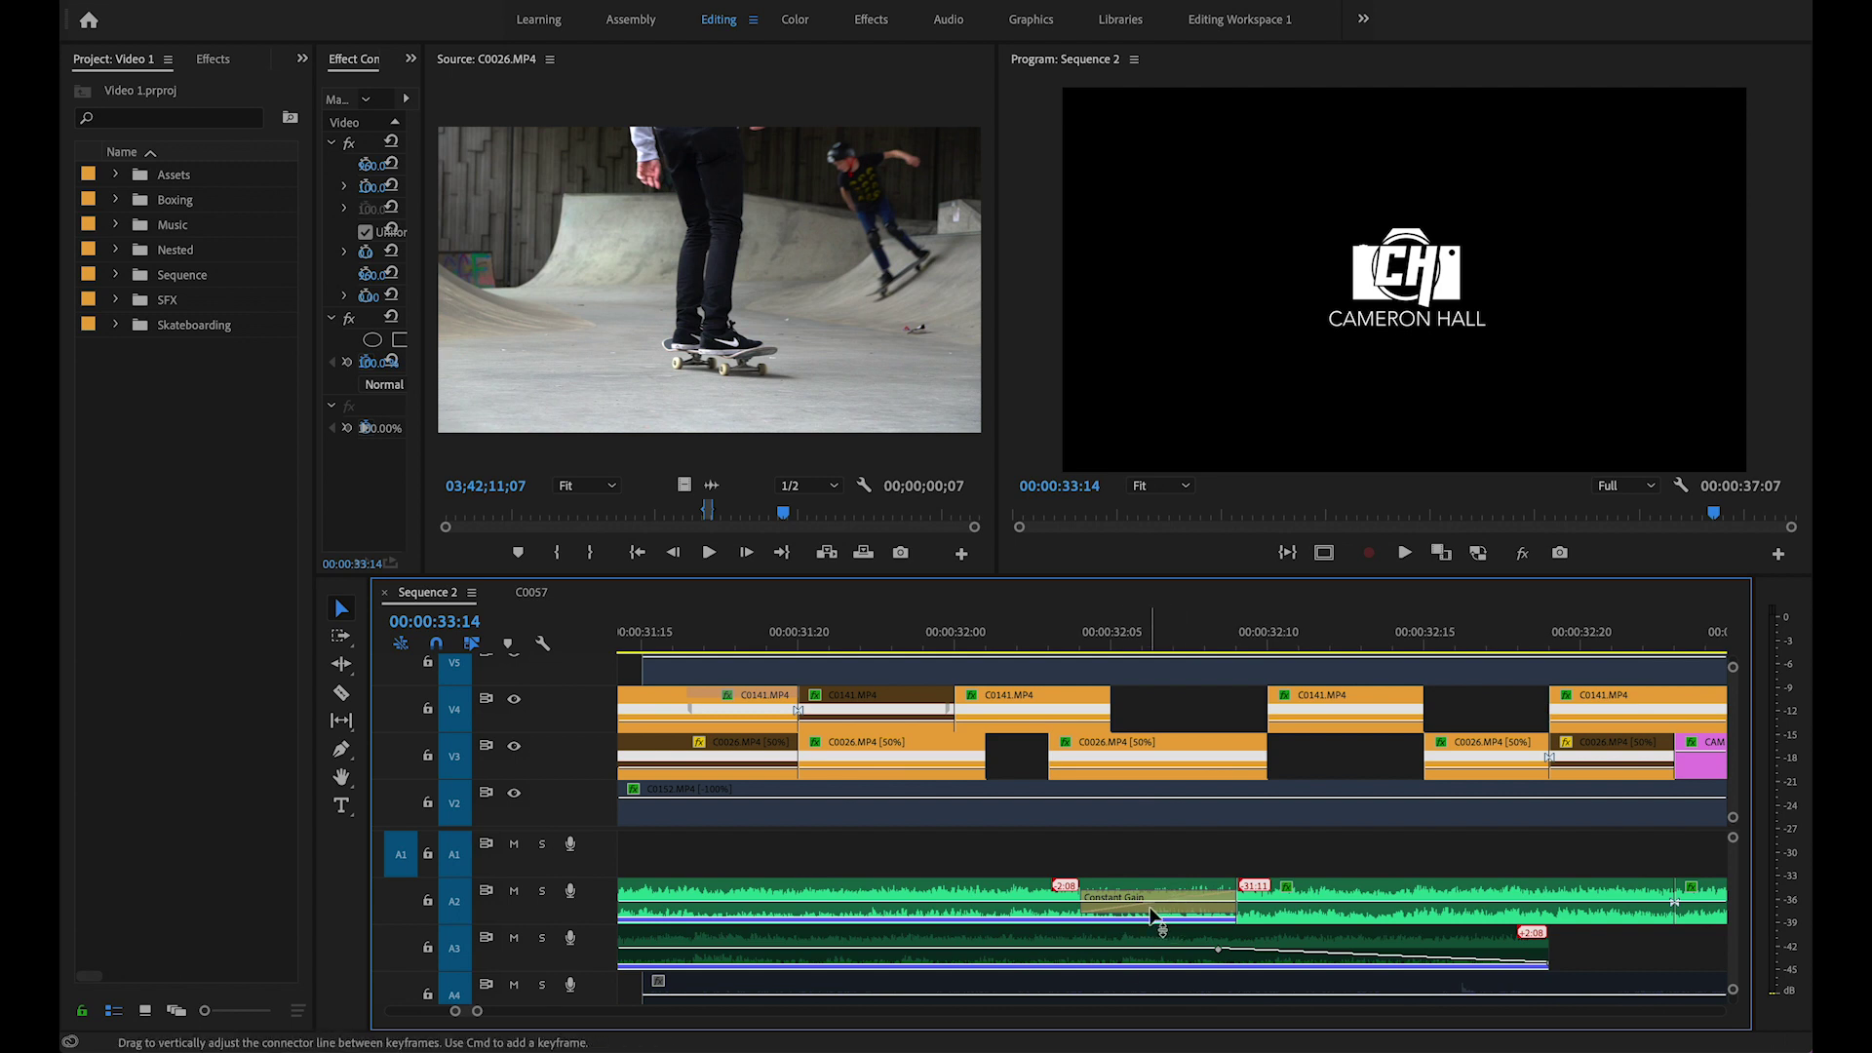
Examine the Constant Gain transition on the A2 music beneath the quick cuts at 00:00:32:06.
scroll(1161, 899, down, 2)
scroll(1156, 902, left, 2)
scroll(1154, 902, down, 5)
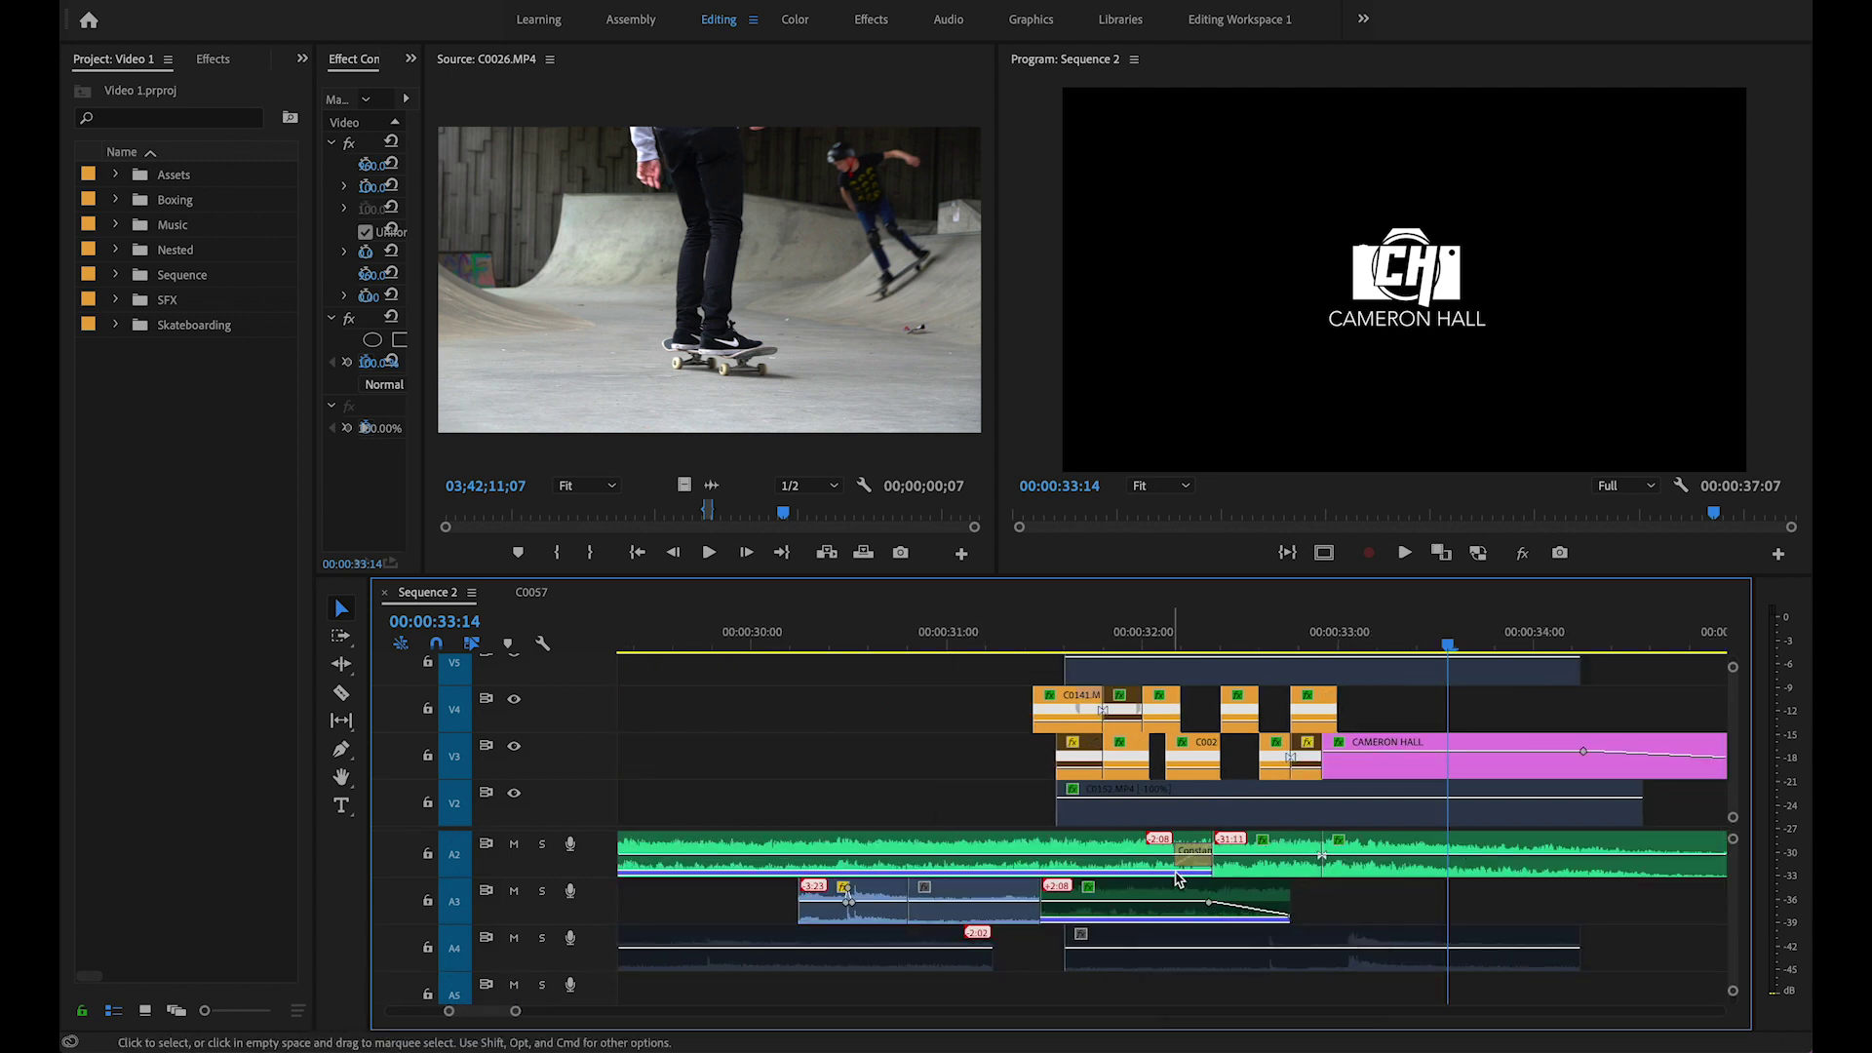
drag(1199, 636, 1155, 645)
scroll(1085, 877, right, 3)
key(minus)
key(minus)
key(minus)
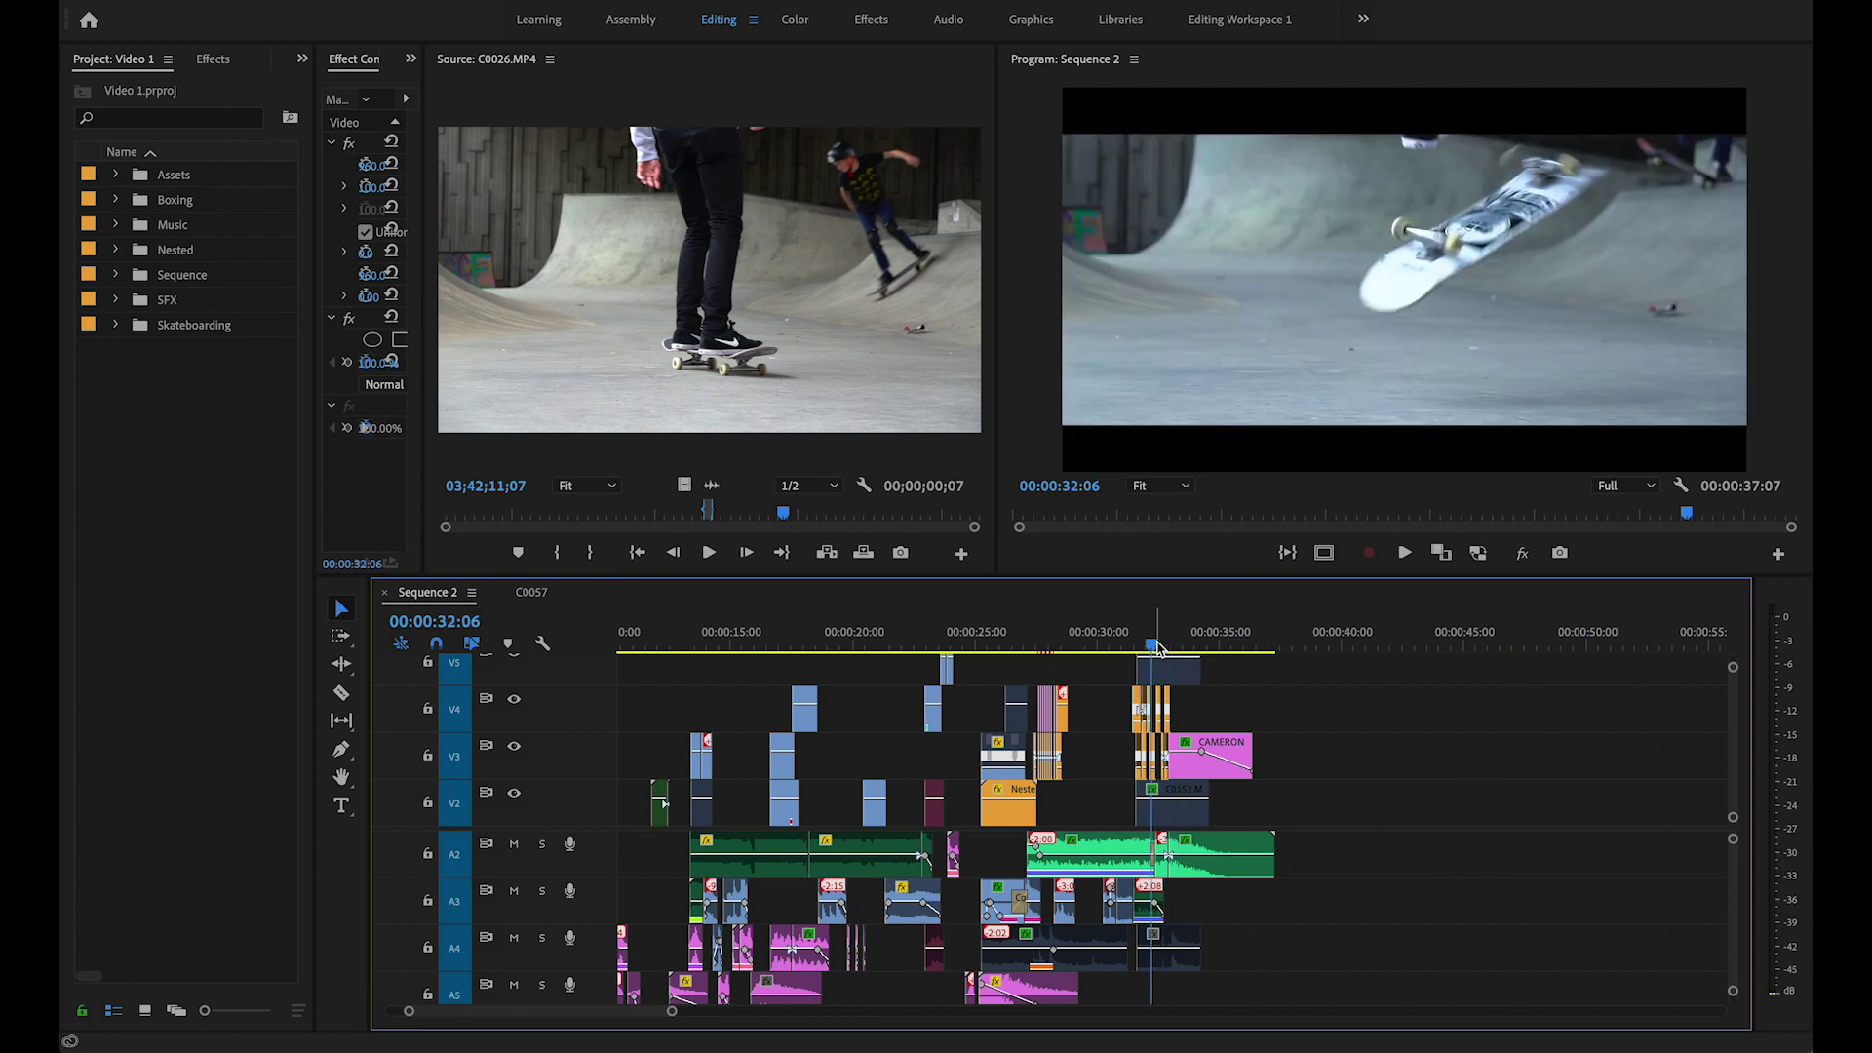
key(equal)
key(equal)
key(equal)
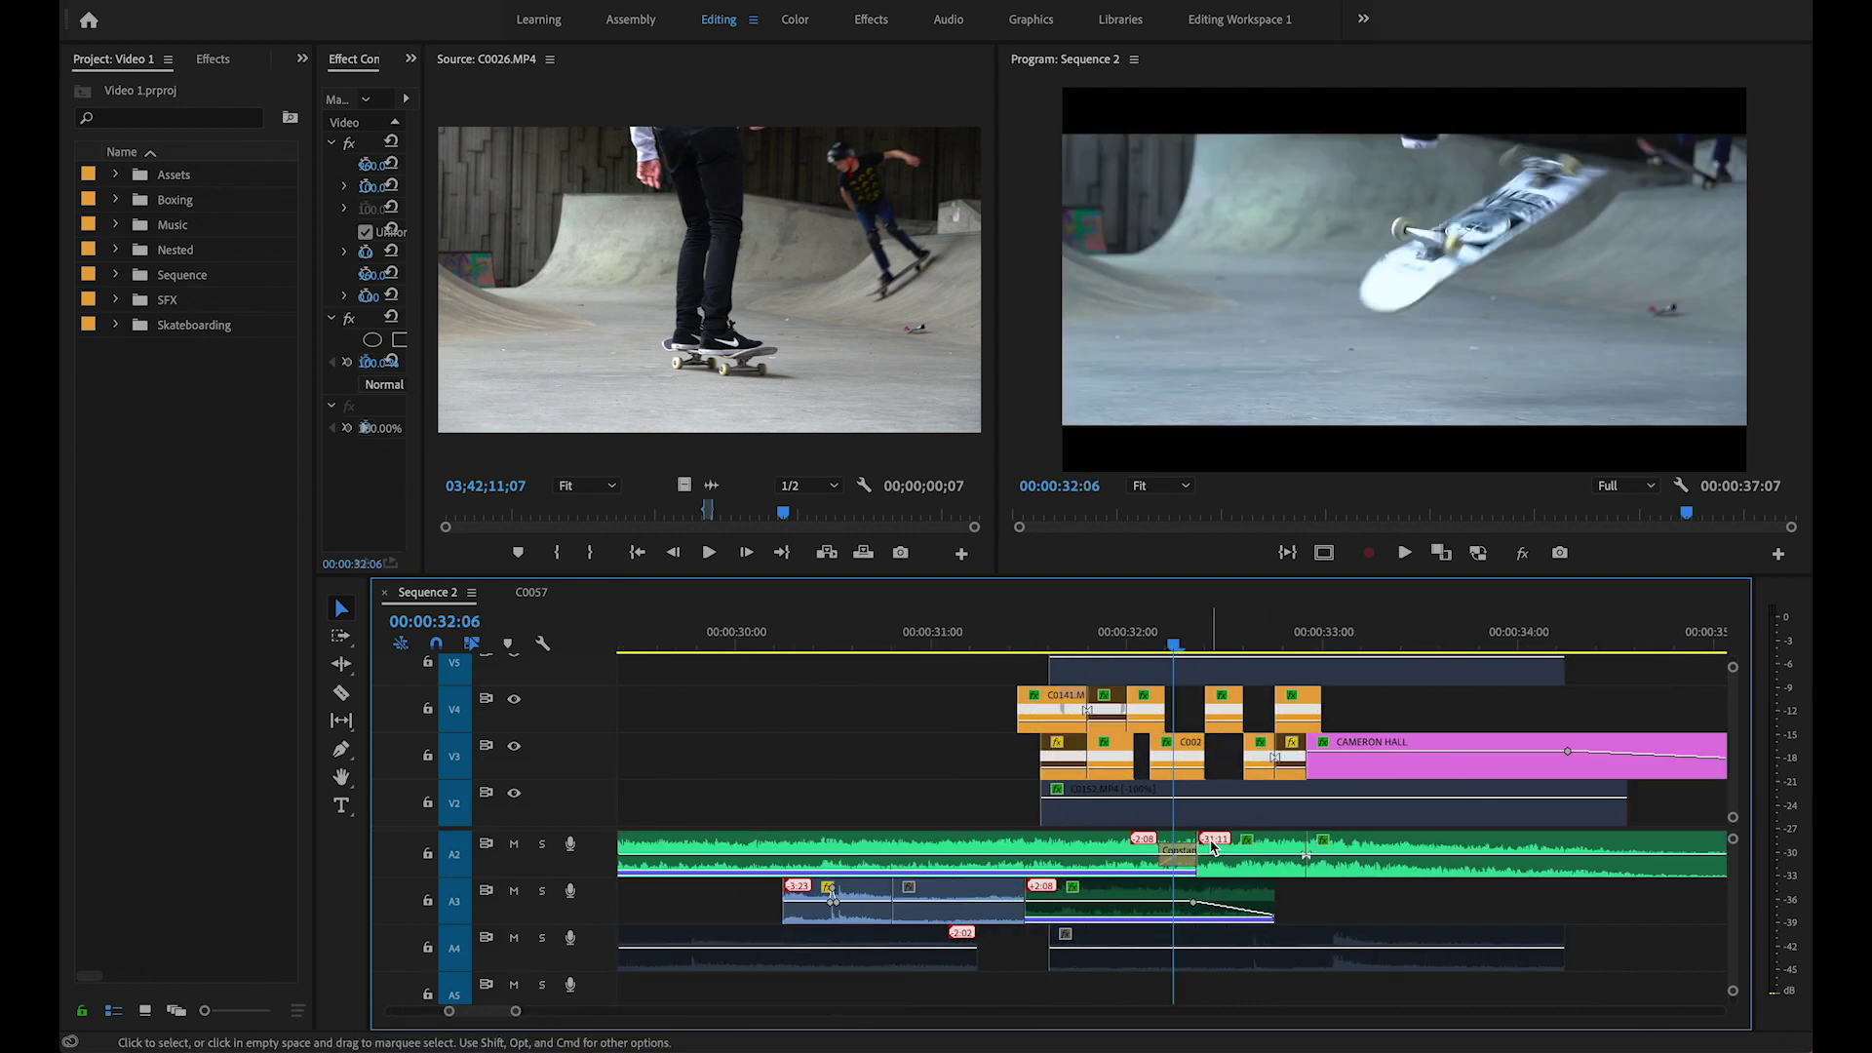
Play the quick cuts from the first skateboarding shot to 00:00:32:10 and inspect the A2 music edit beneath them.
click(1168, 640)
drag(1168, 636, 1027, 624)
key(space)
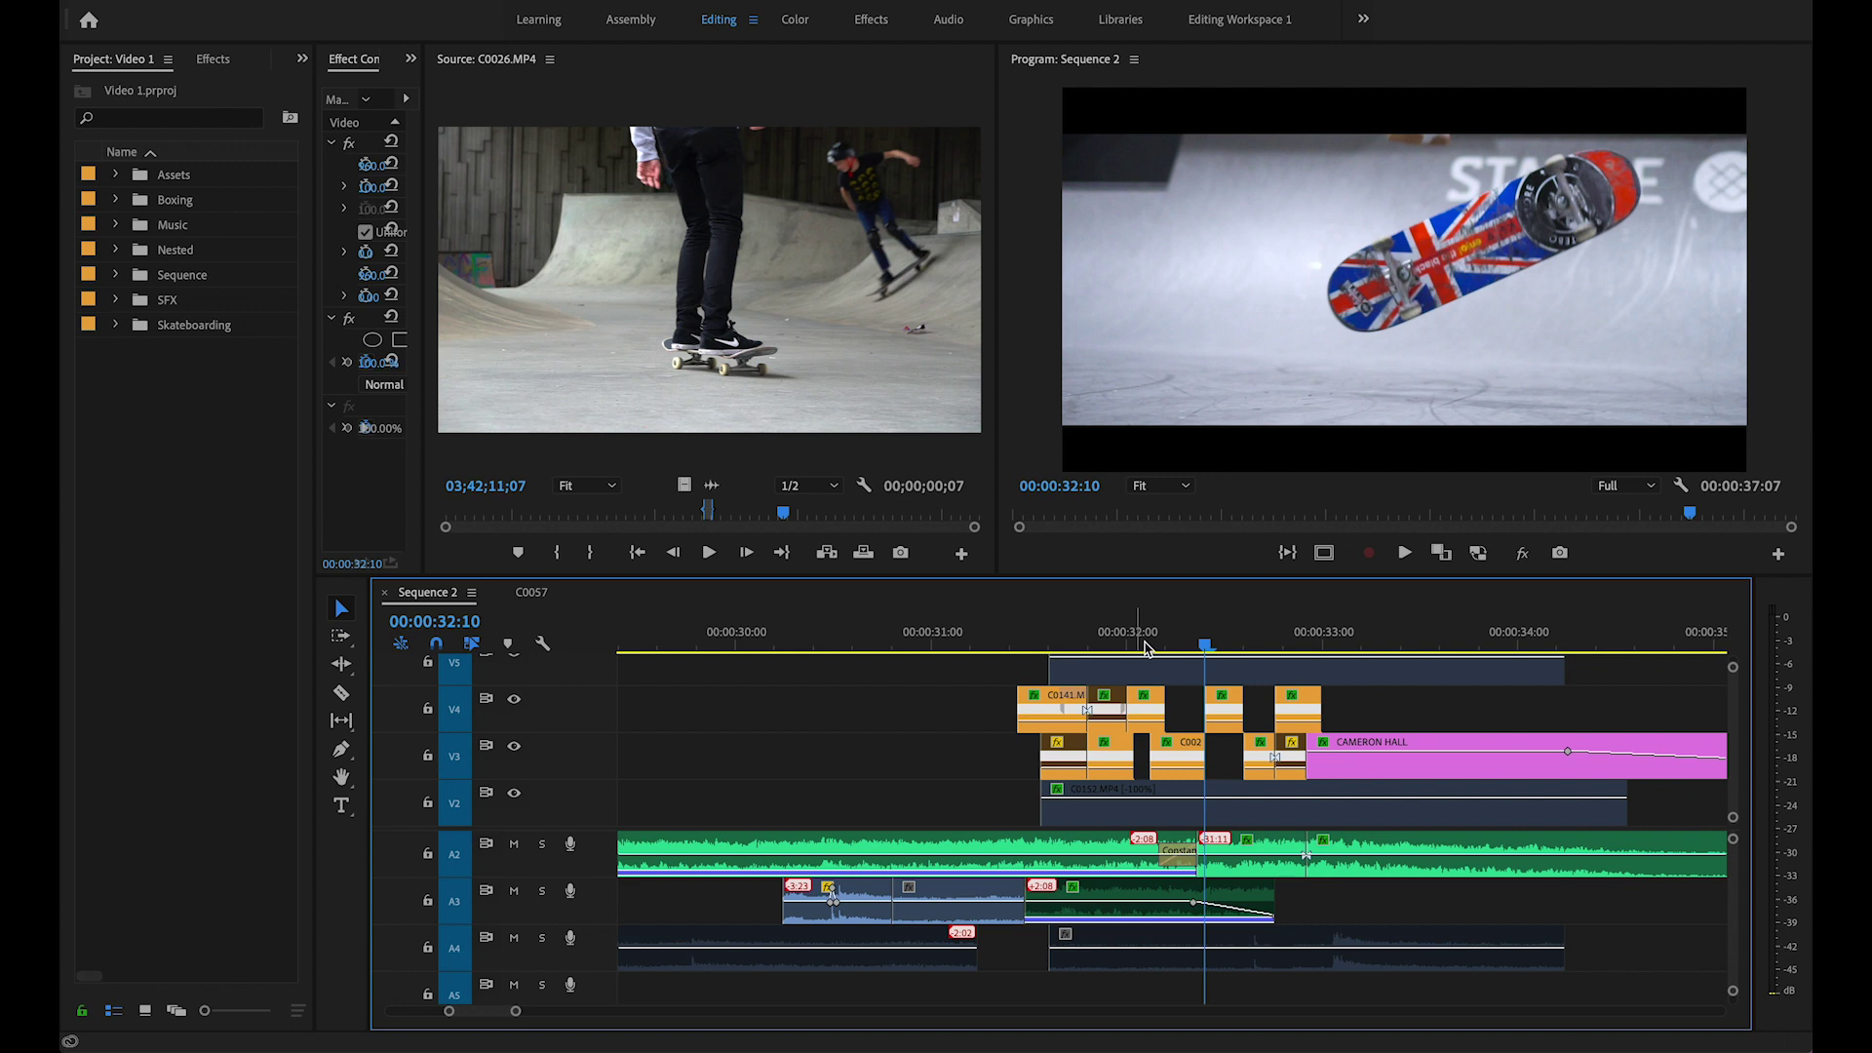
scroll(1191, 862, left, 2)
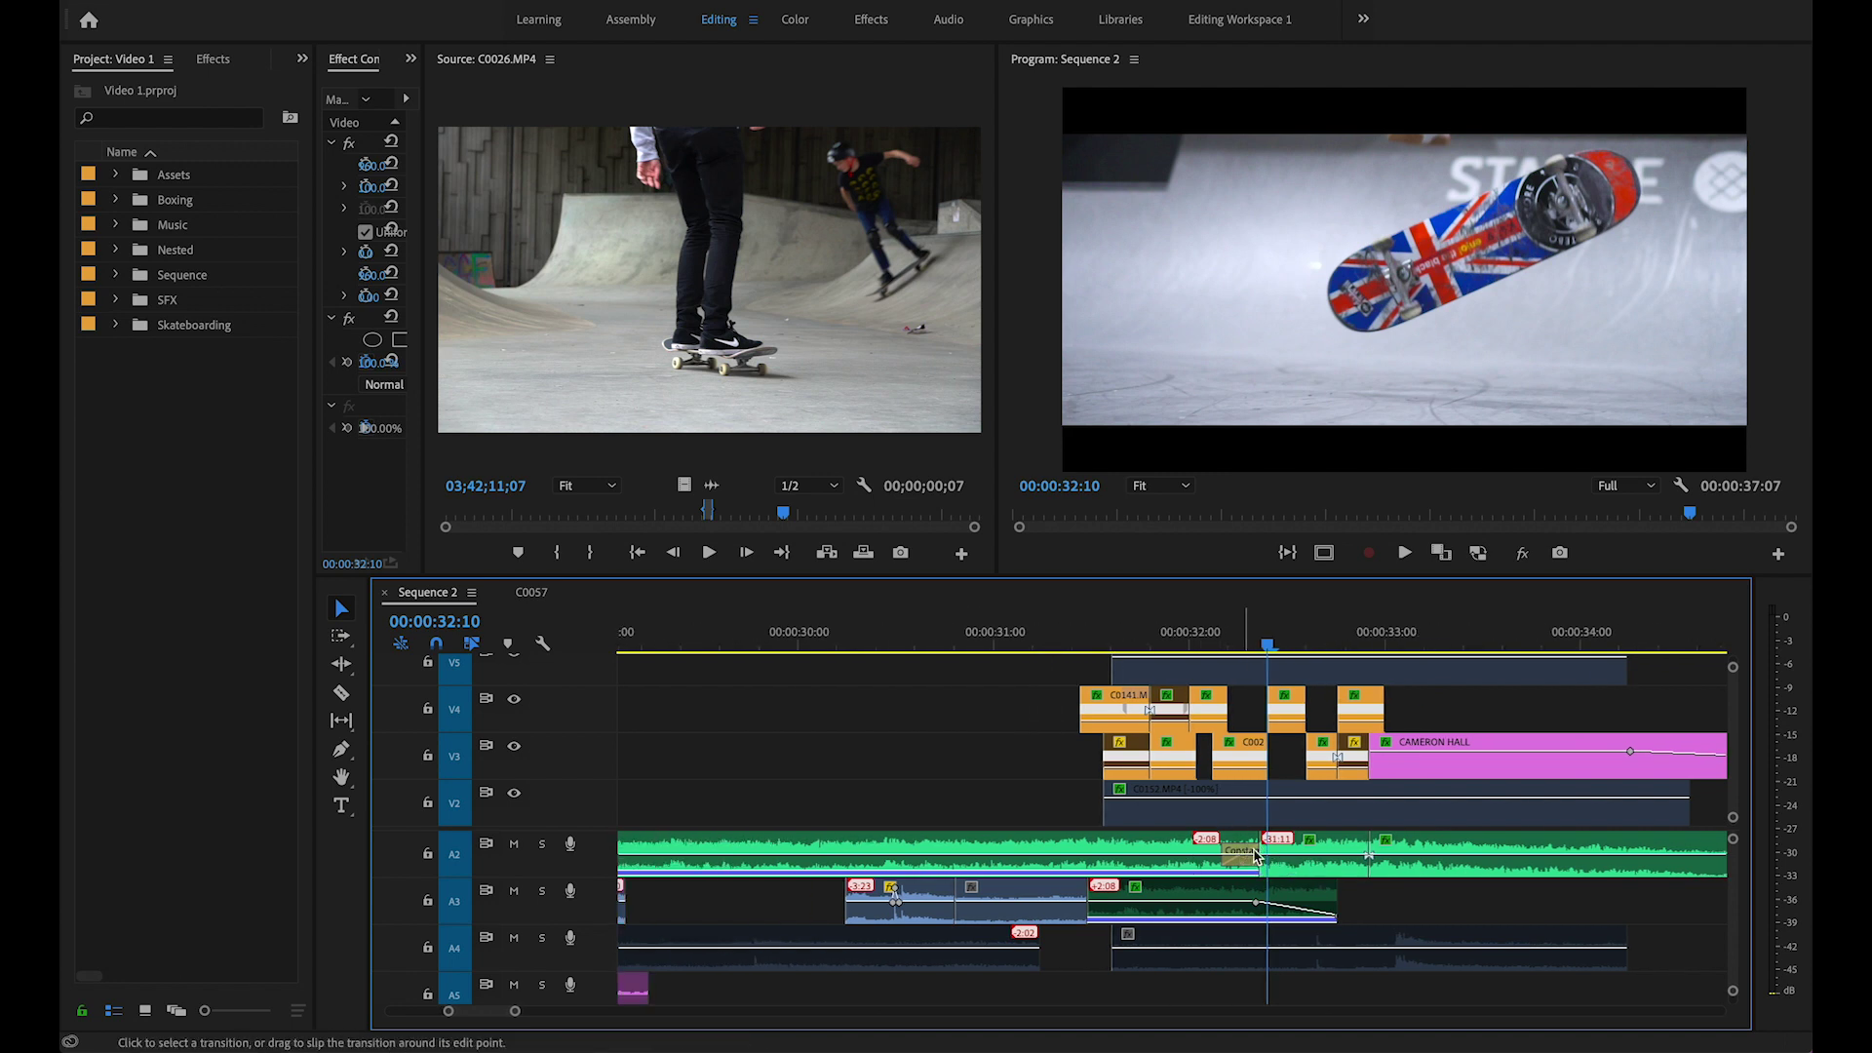
scroll(1324, 865, right, 8)
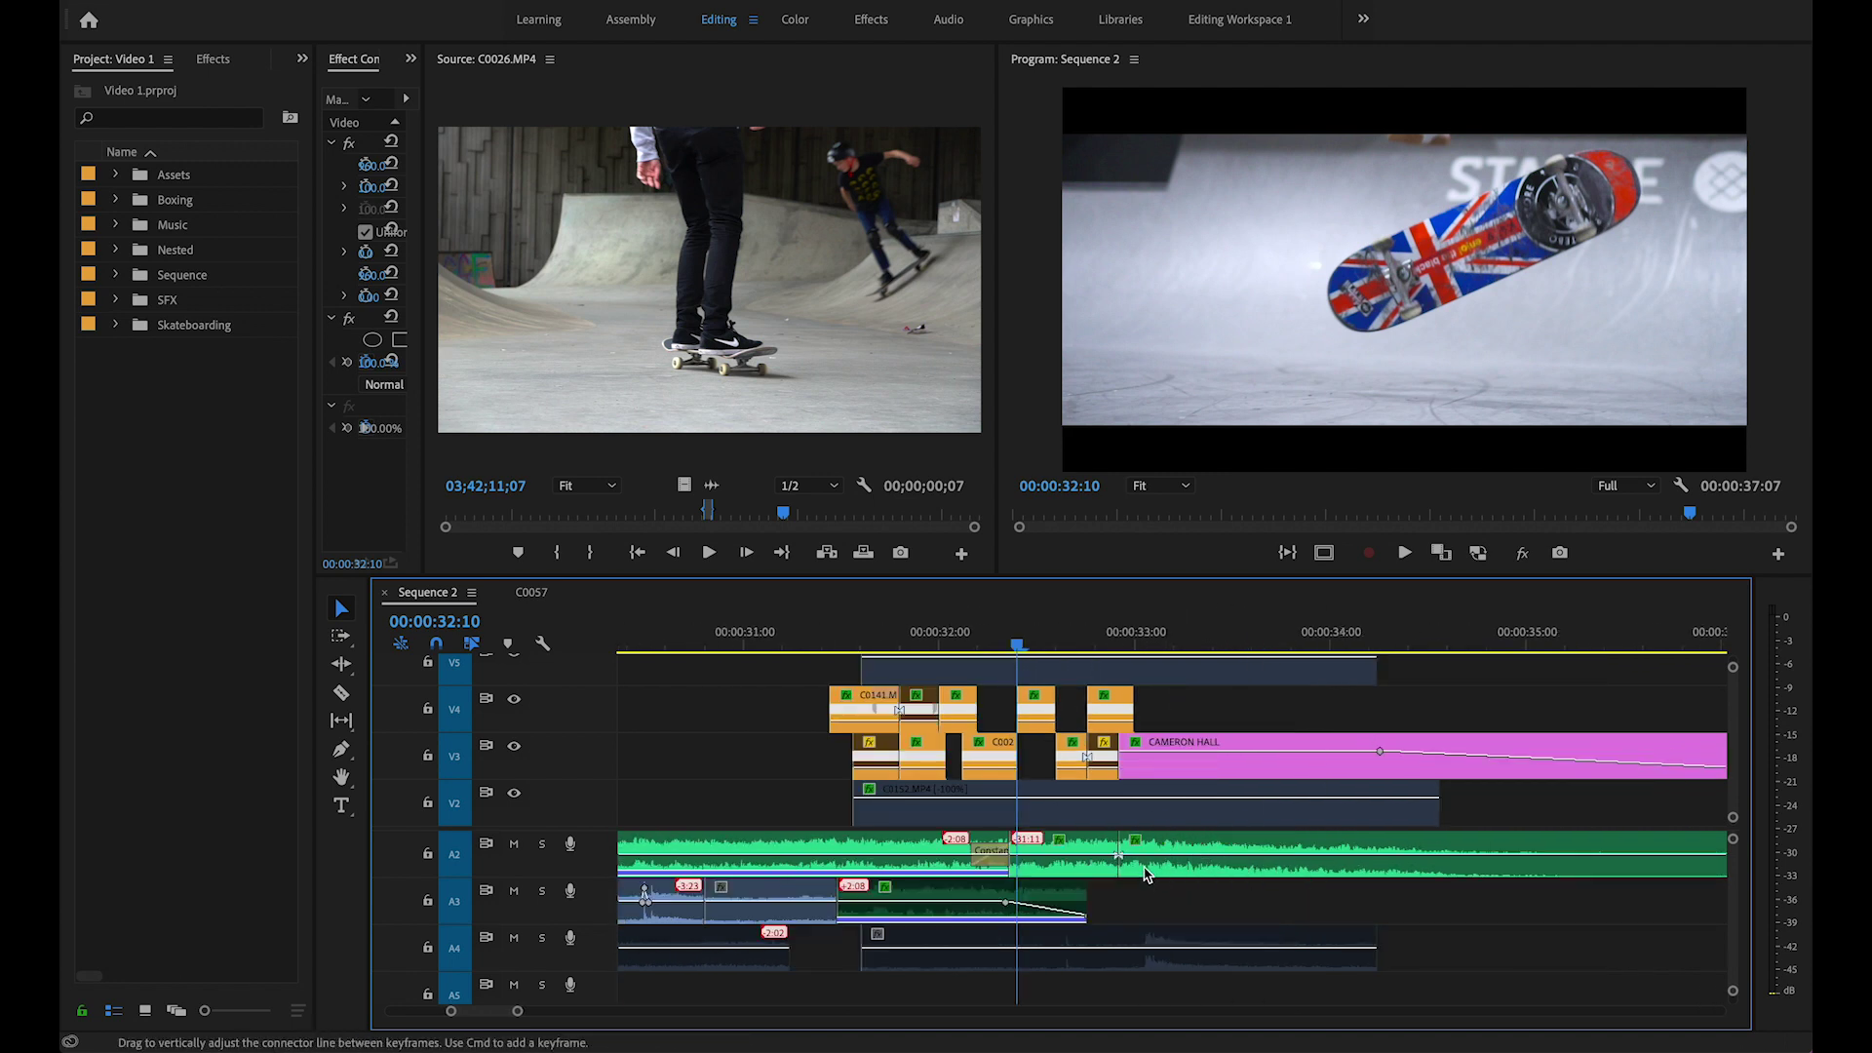
scroll(956, 781, left, 3)
scroll(961, 783, left, 4)
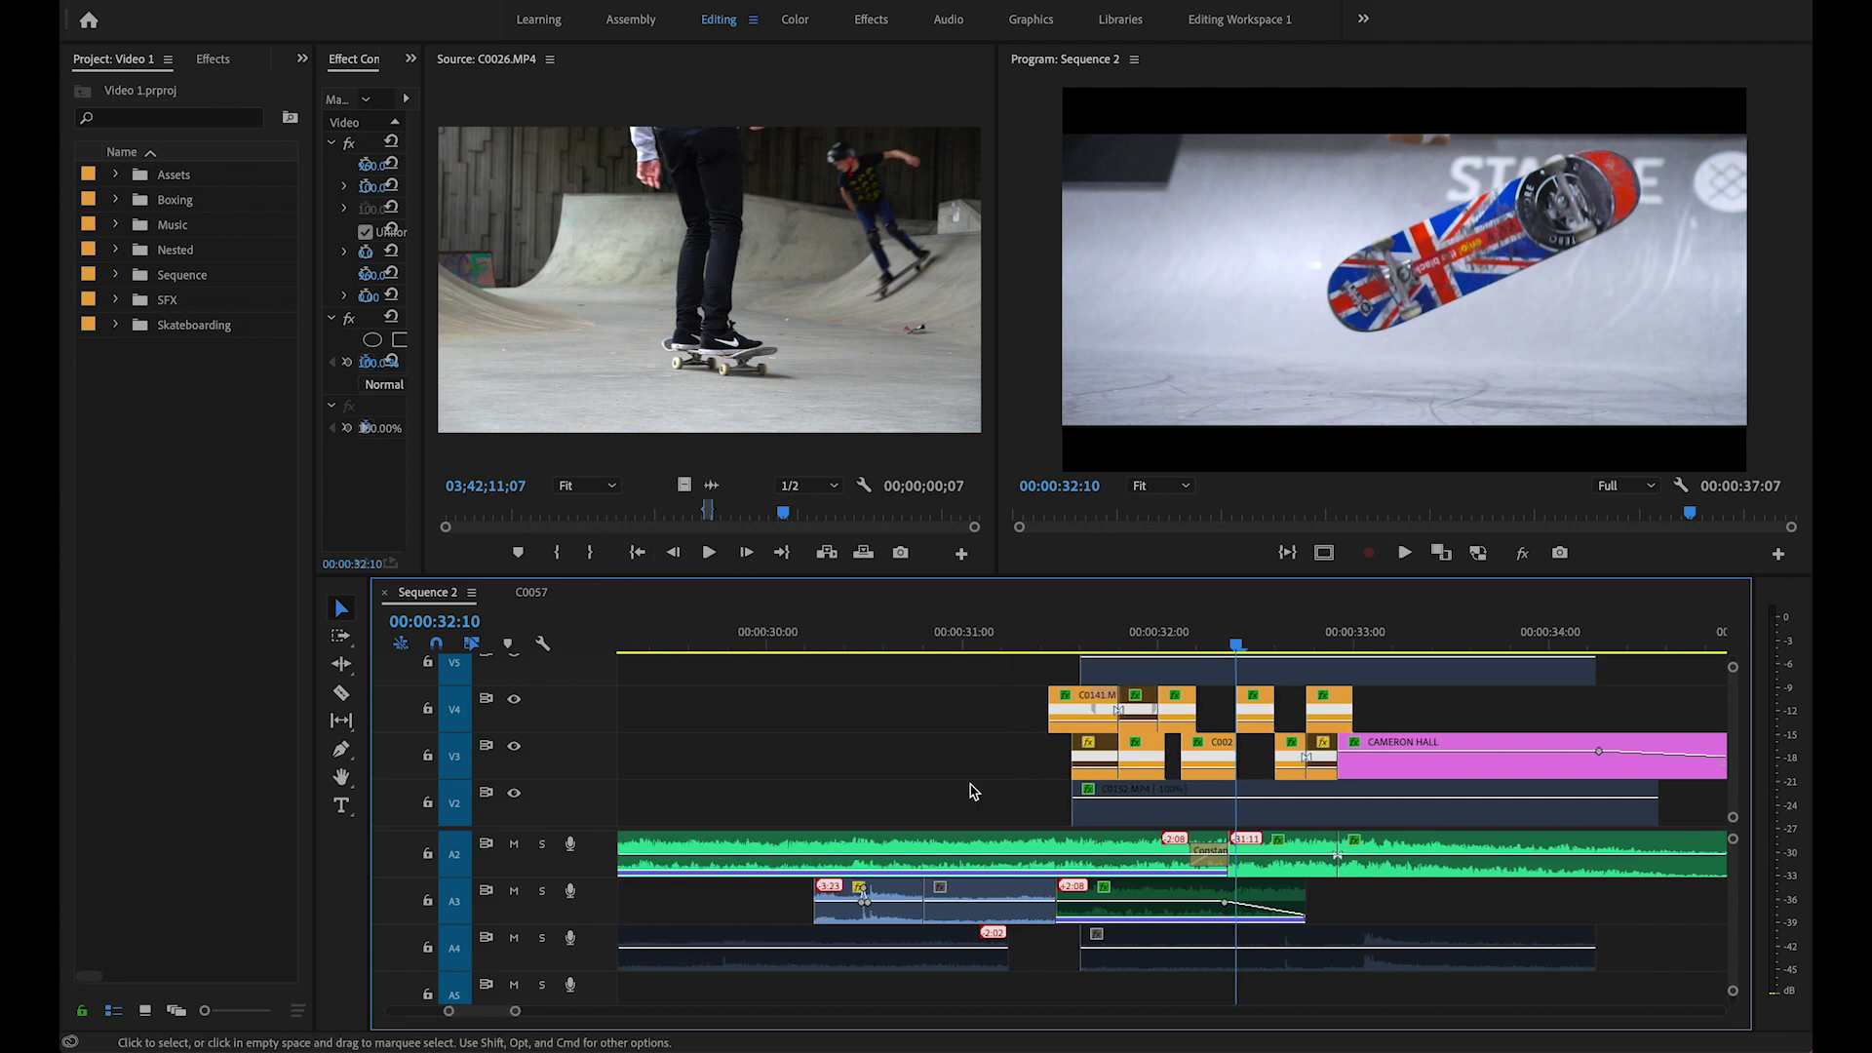
Scrub from the quick cuts over the fading end logo on V3 to 00:00:35:04.
scroll(974, 790, right, 10)
drag(858, 636, 1402, 636)
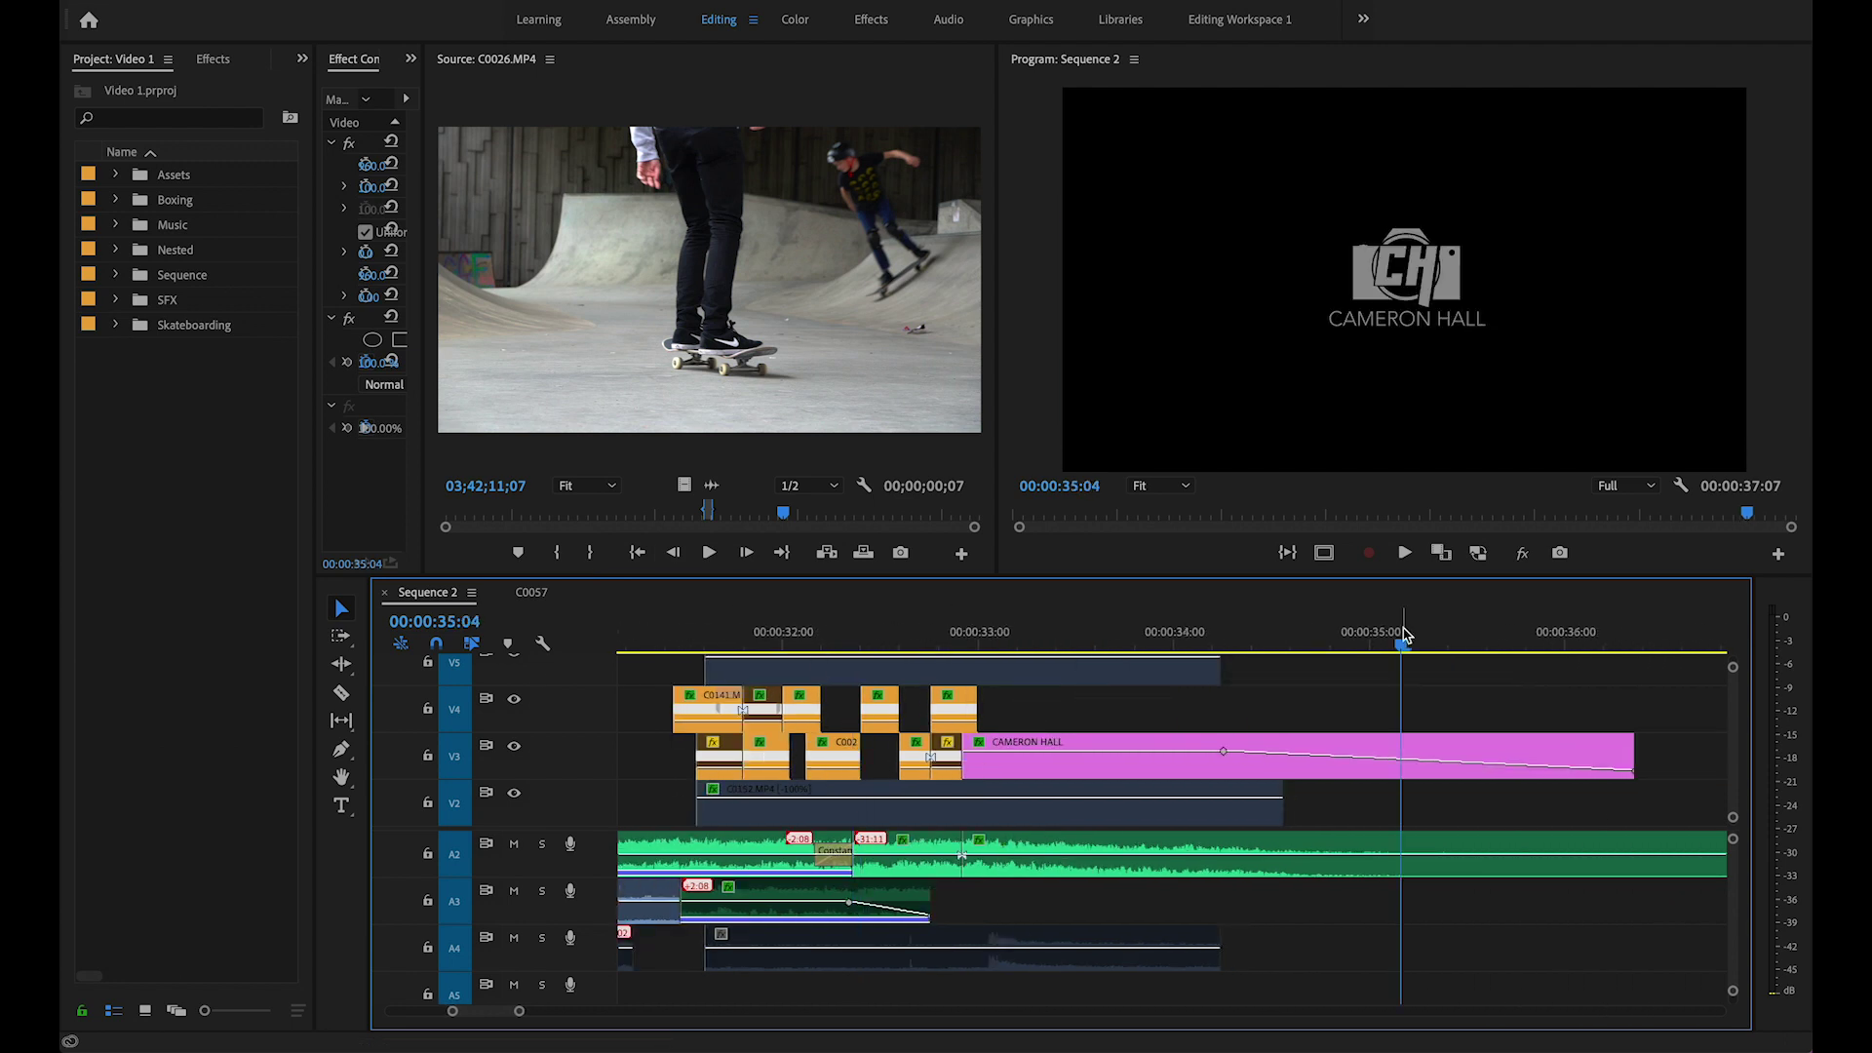
click(1452, 721)
Show the whole sequence with its lower video tracks and move the playhead to the opening shot at 00:00:03:02.
key(minus)
key(minus)
key(minus)
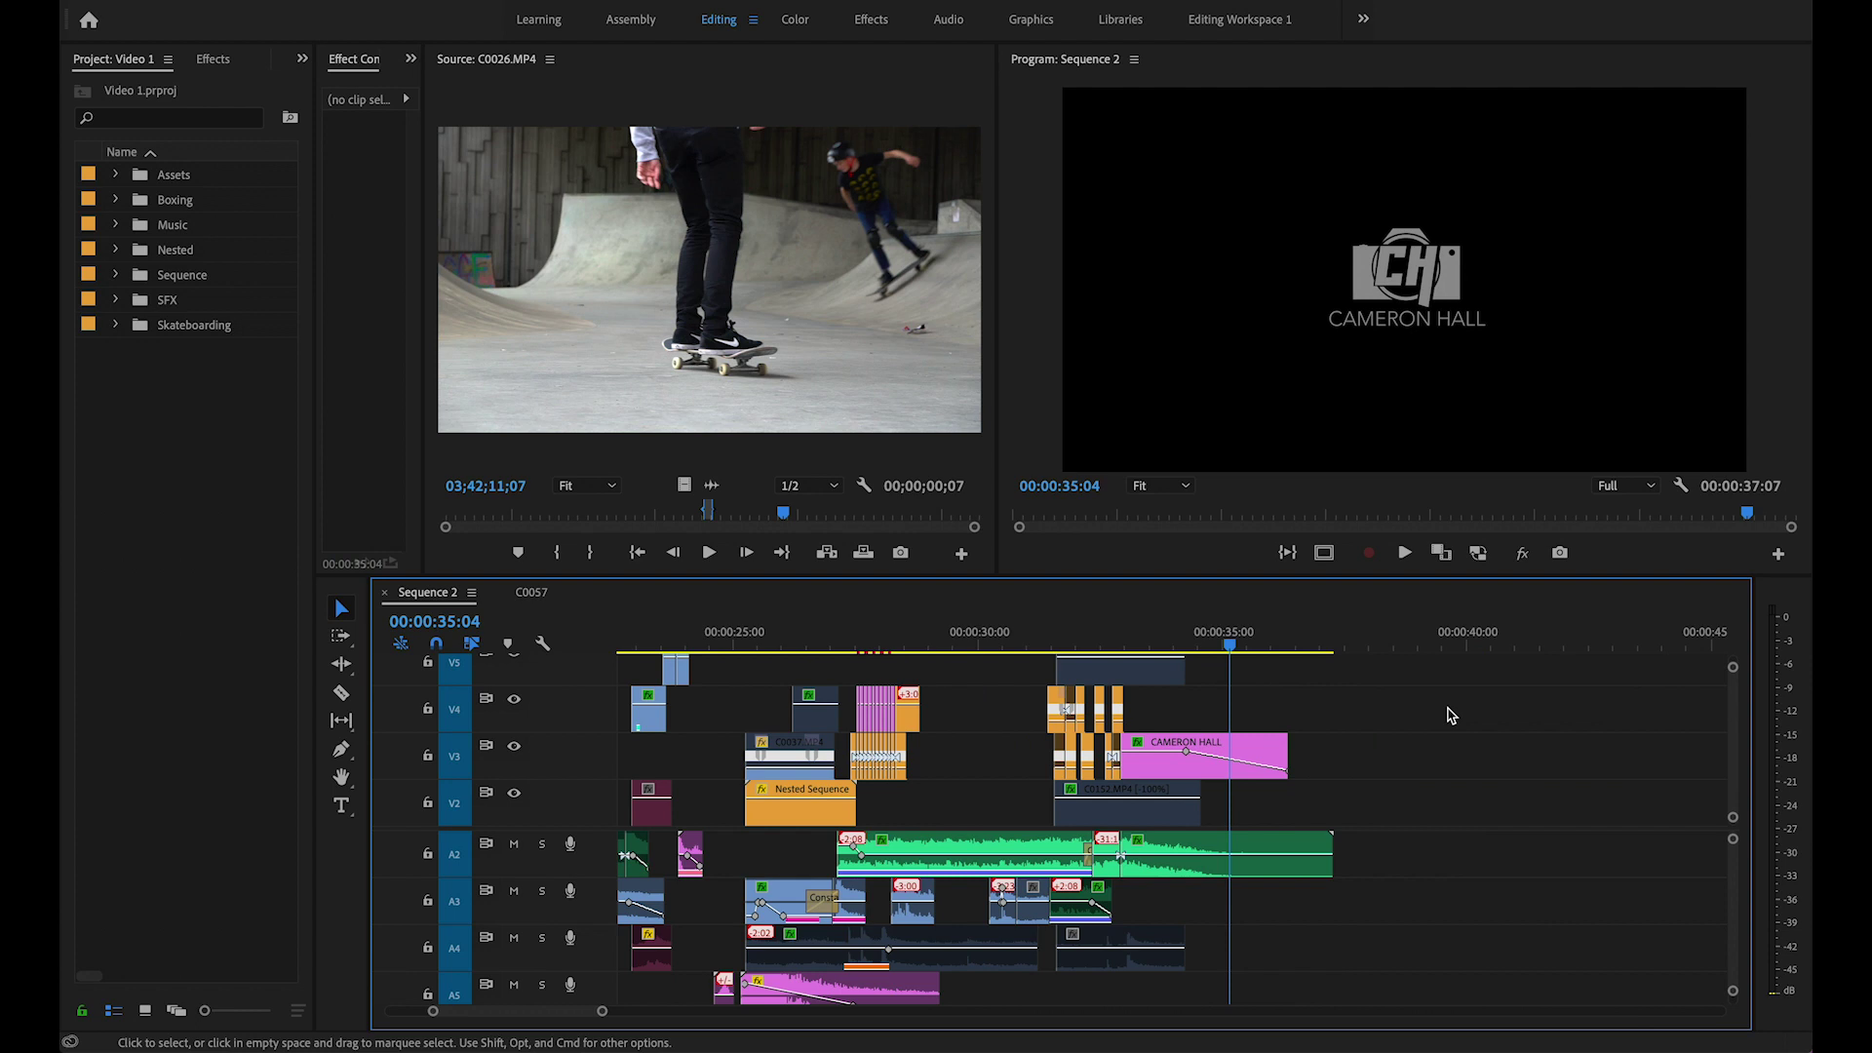
scroll(1224, 789, left, 8)
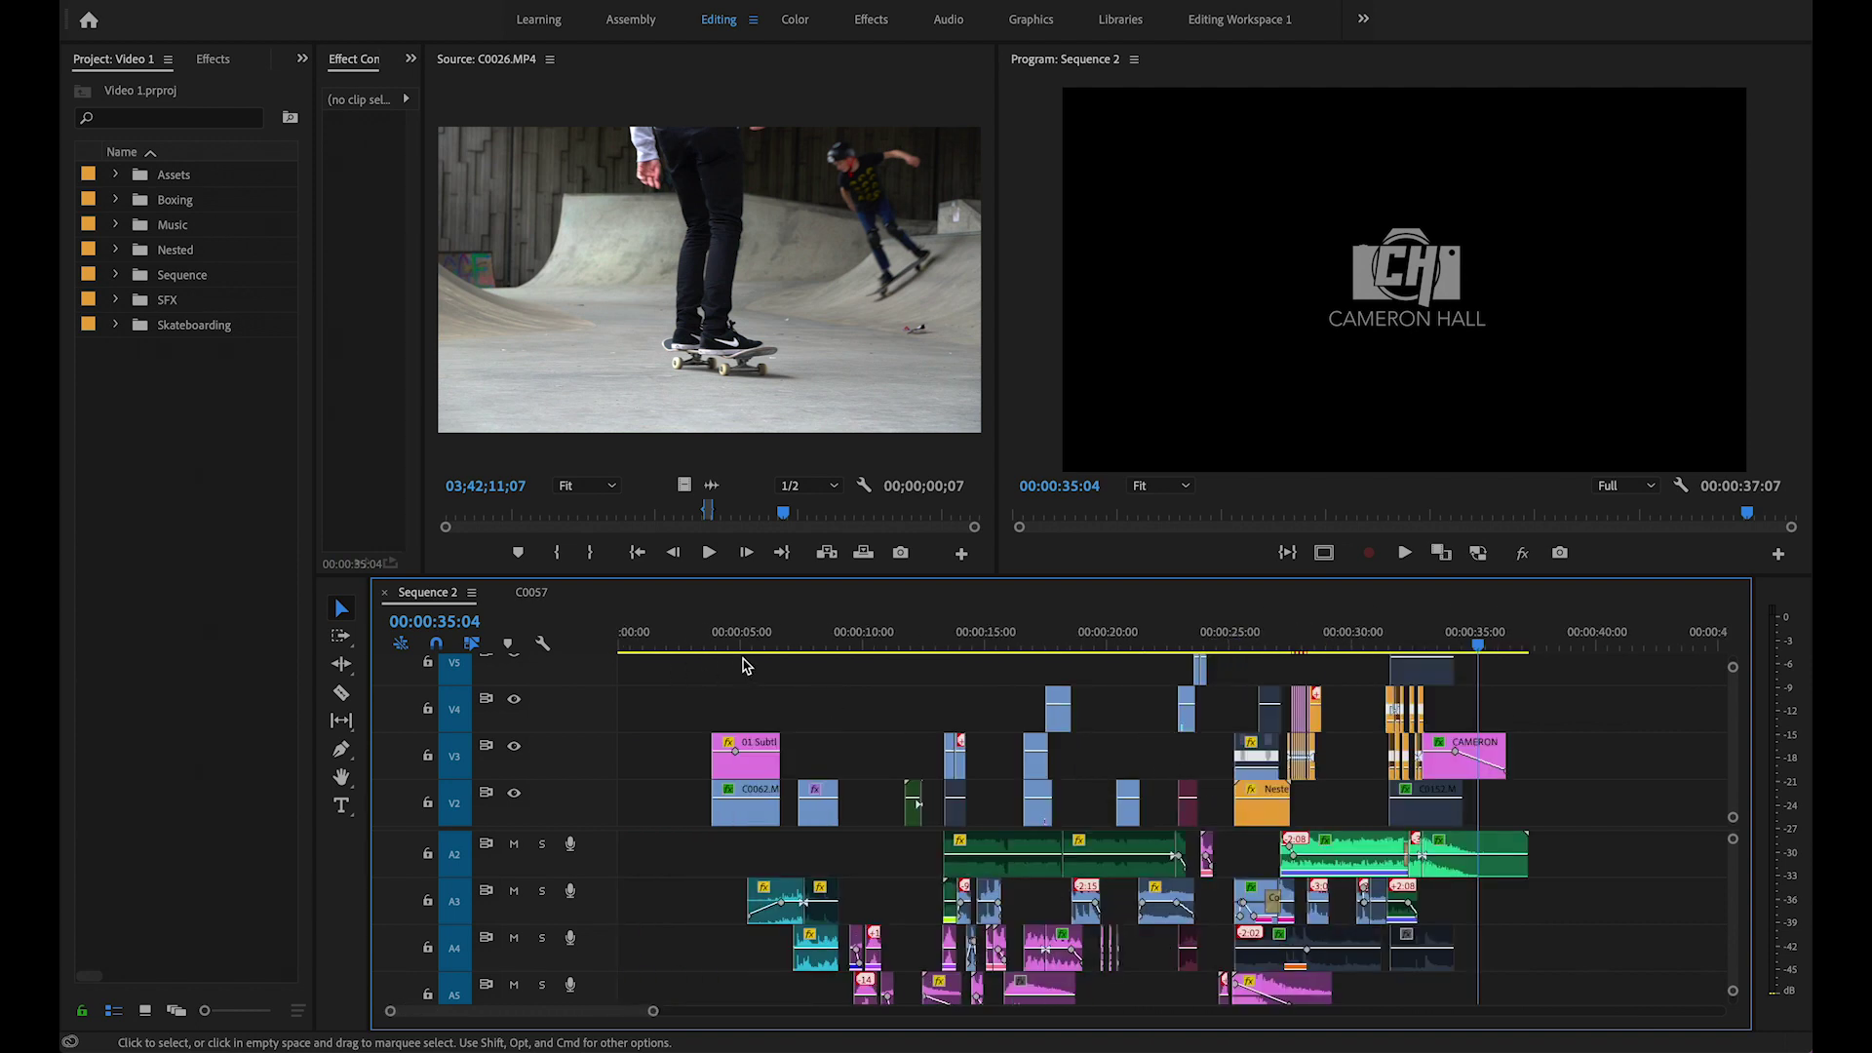
drag(698, 636, 694, 636)
scroll(780, 746, down, 3)
scroll(851, 909, up, 3)
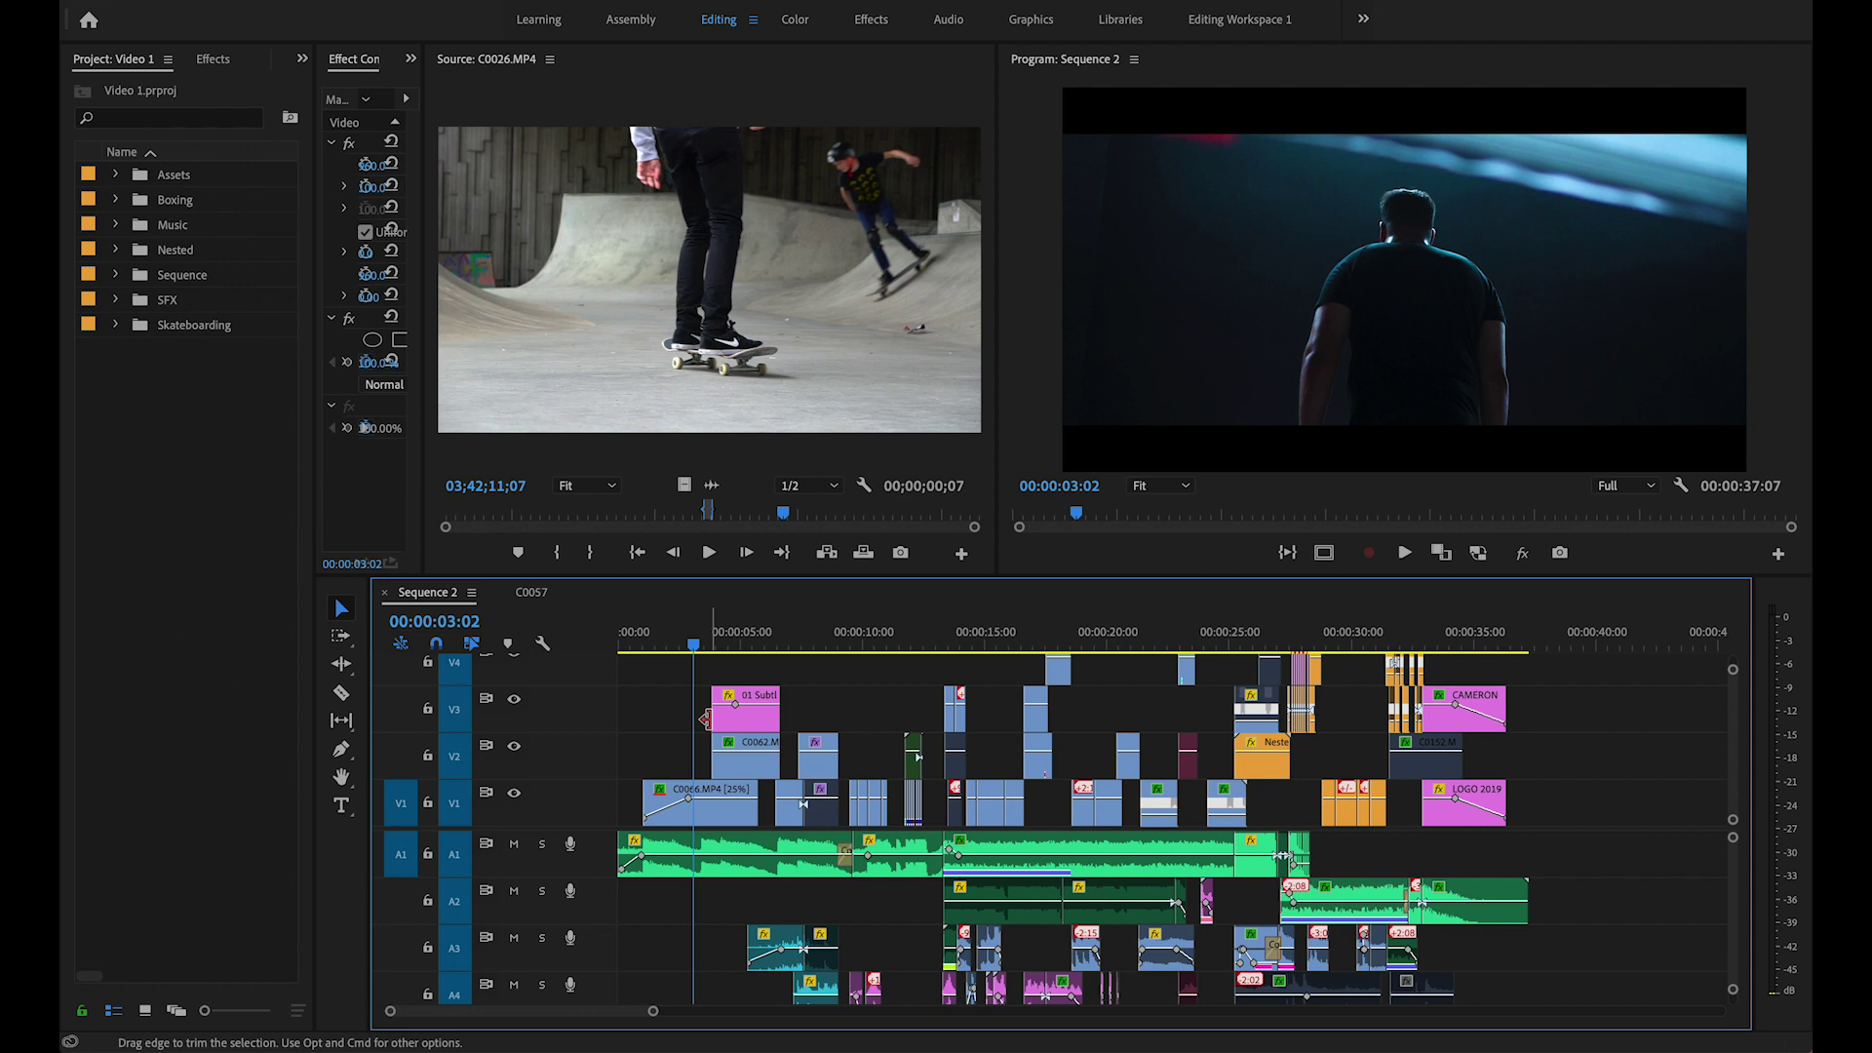
Show the effect settings of the opening C0066.MP4 clip on V1 in full width.
click(722, 819)
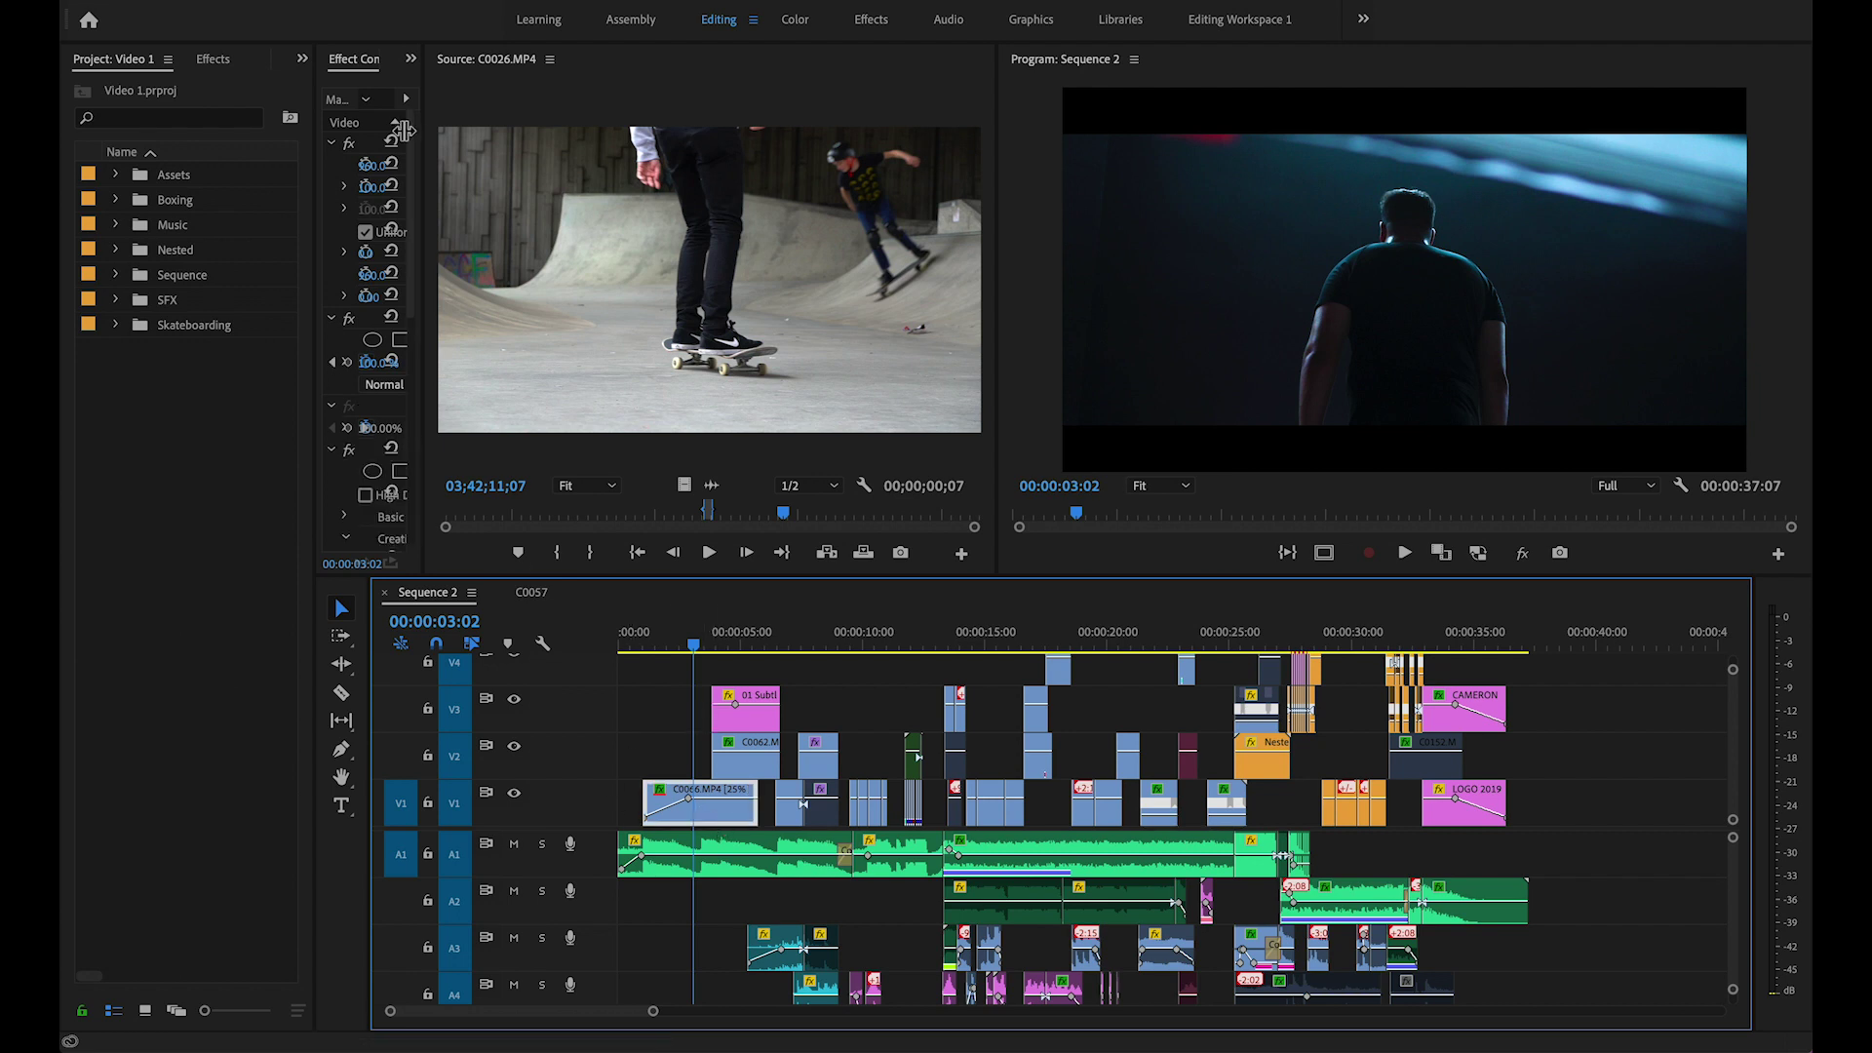
click(493, 72)
click(539, 86)
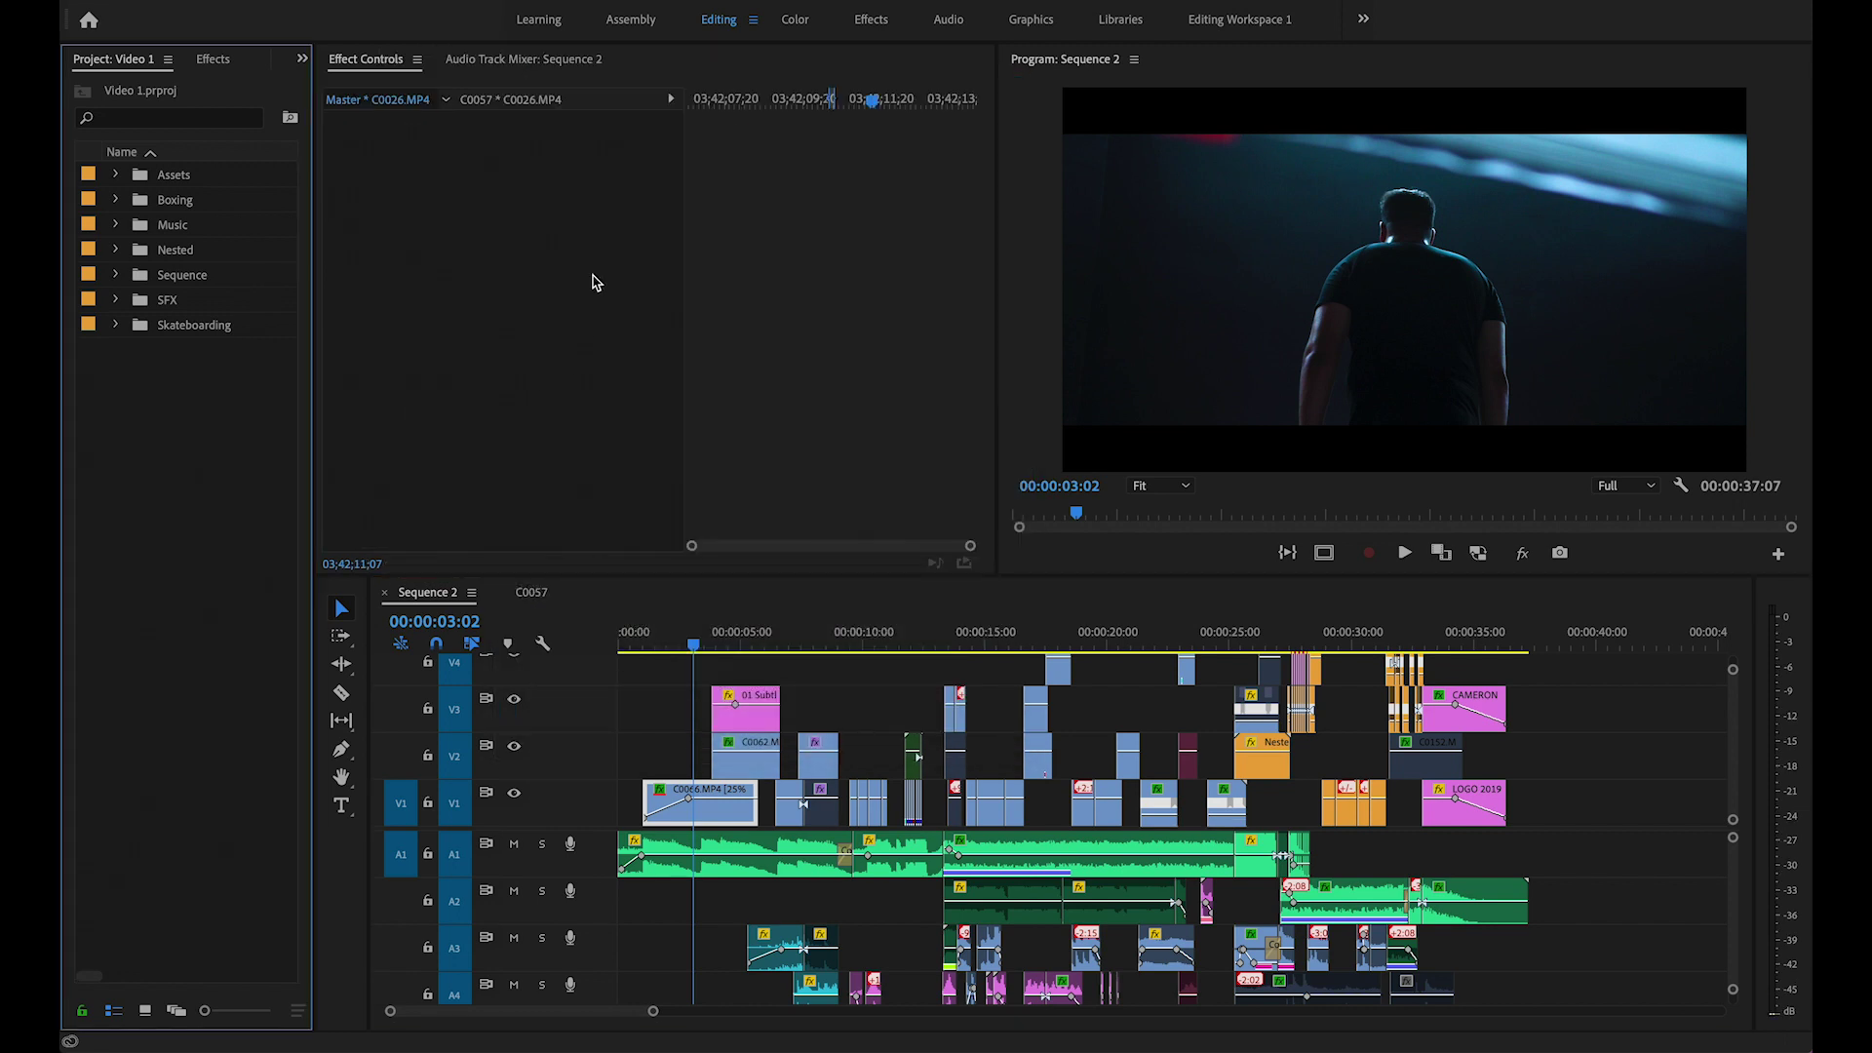
click(728, 817)
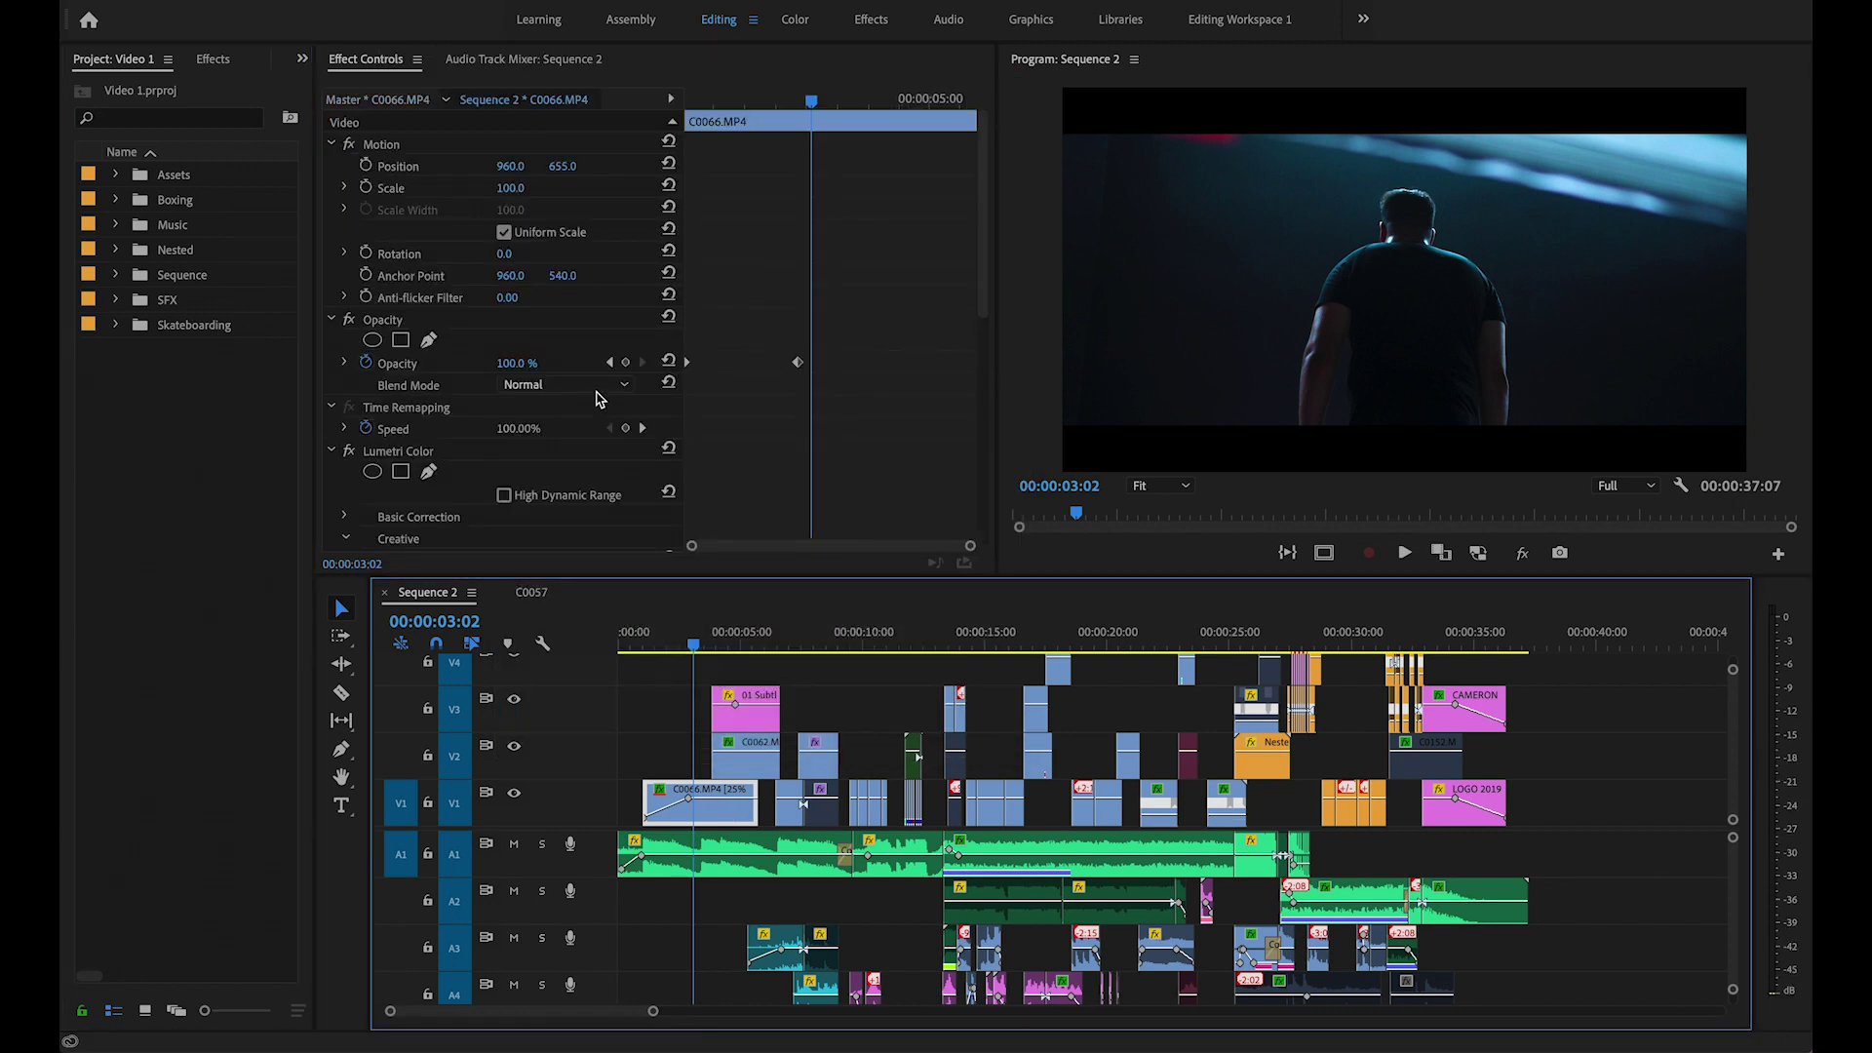
Show the Lumetri Color settings of the opening C0066.MP4 clip in the Color workspace and close the Source monitor.
scroll(609, 399, down, 5)
scroll(625, 439, down, 1)
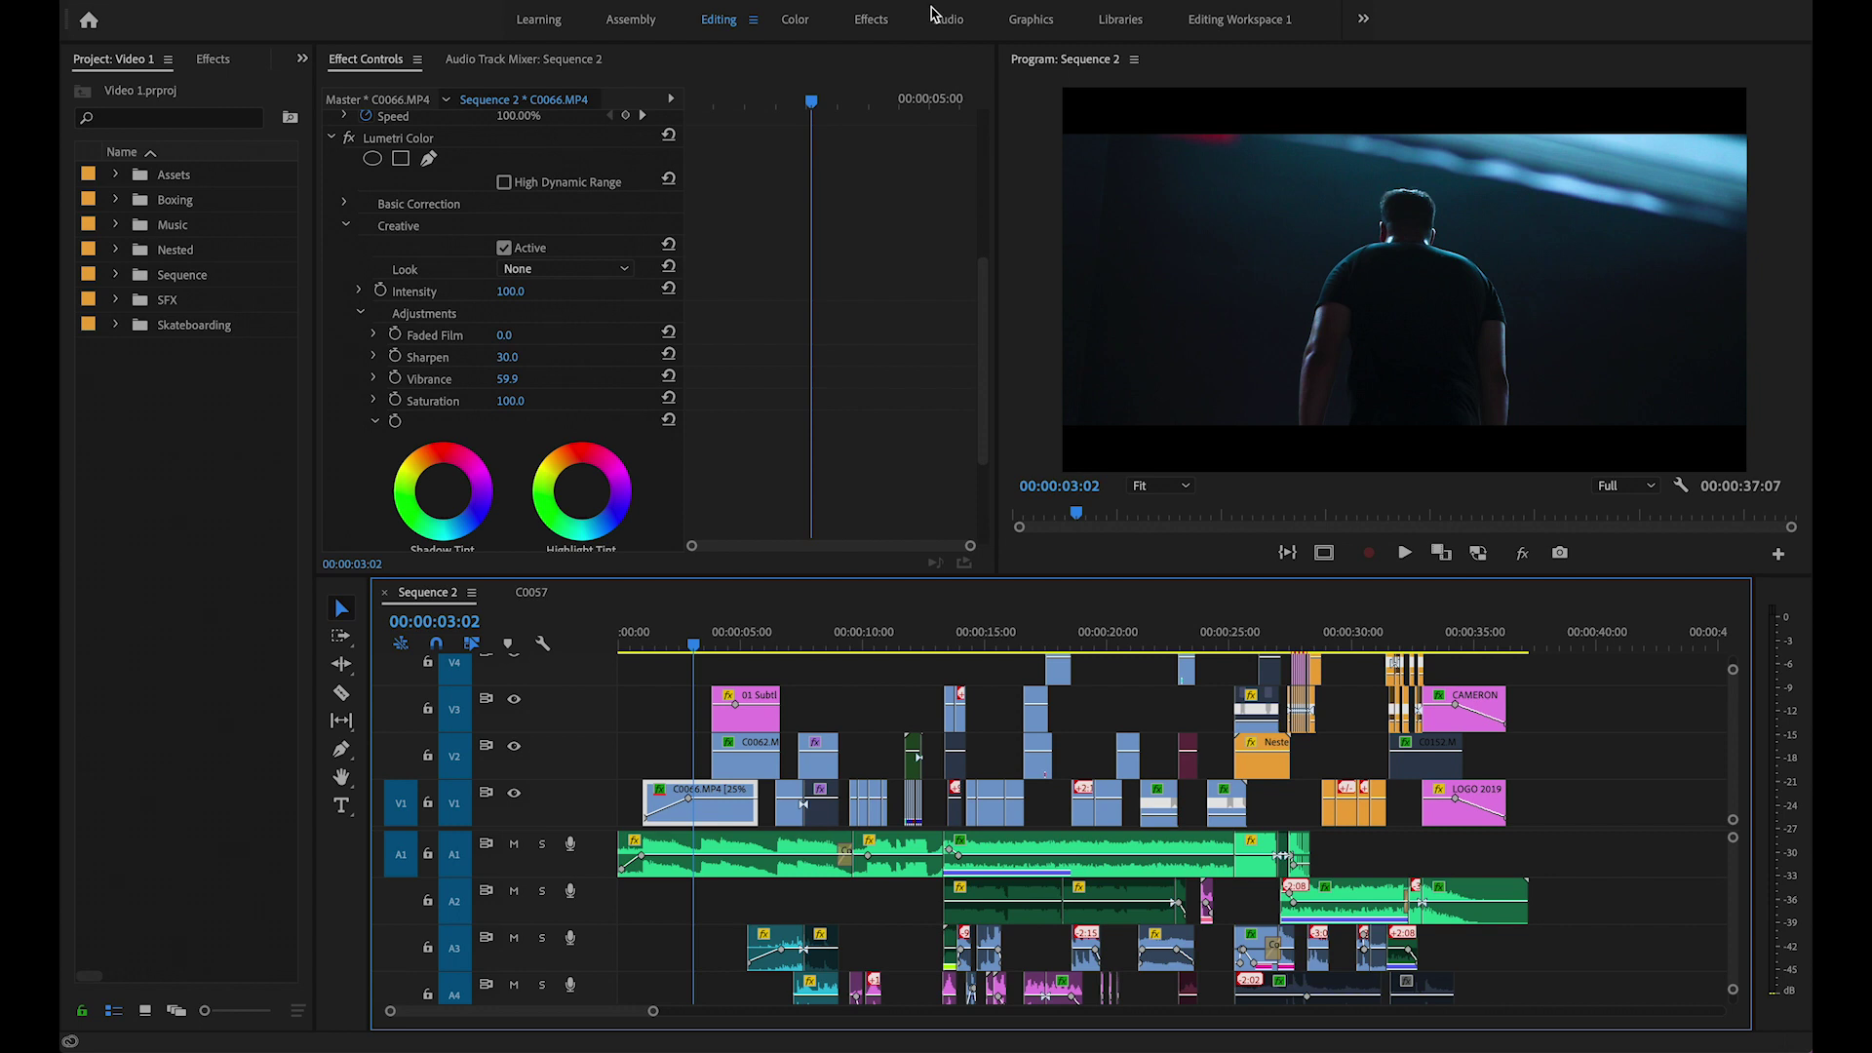
key(alt+shift+0)
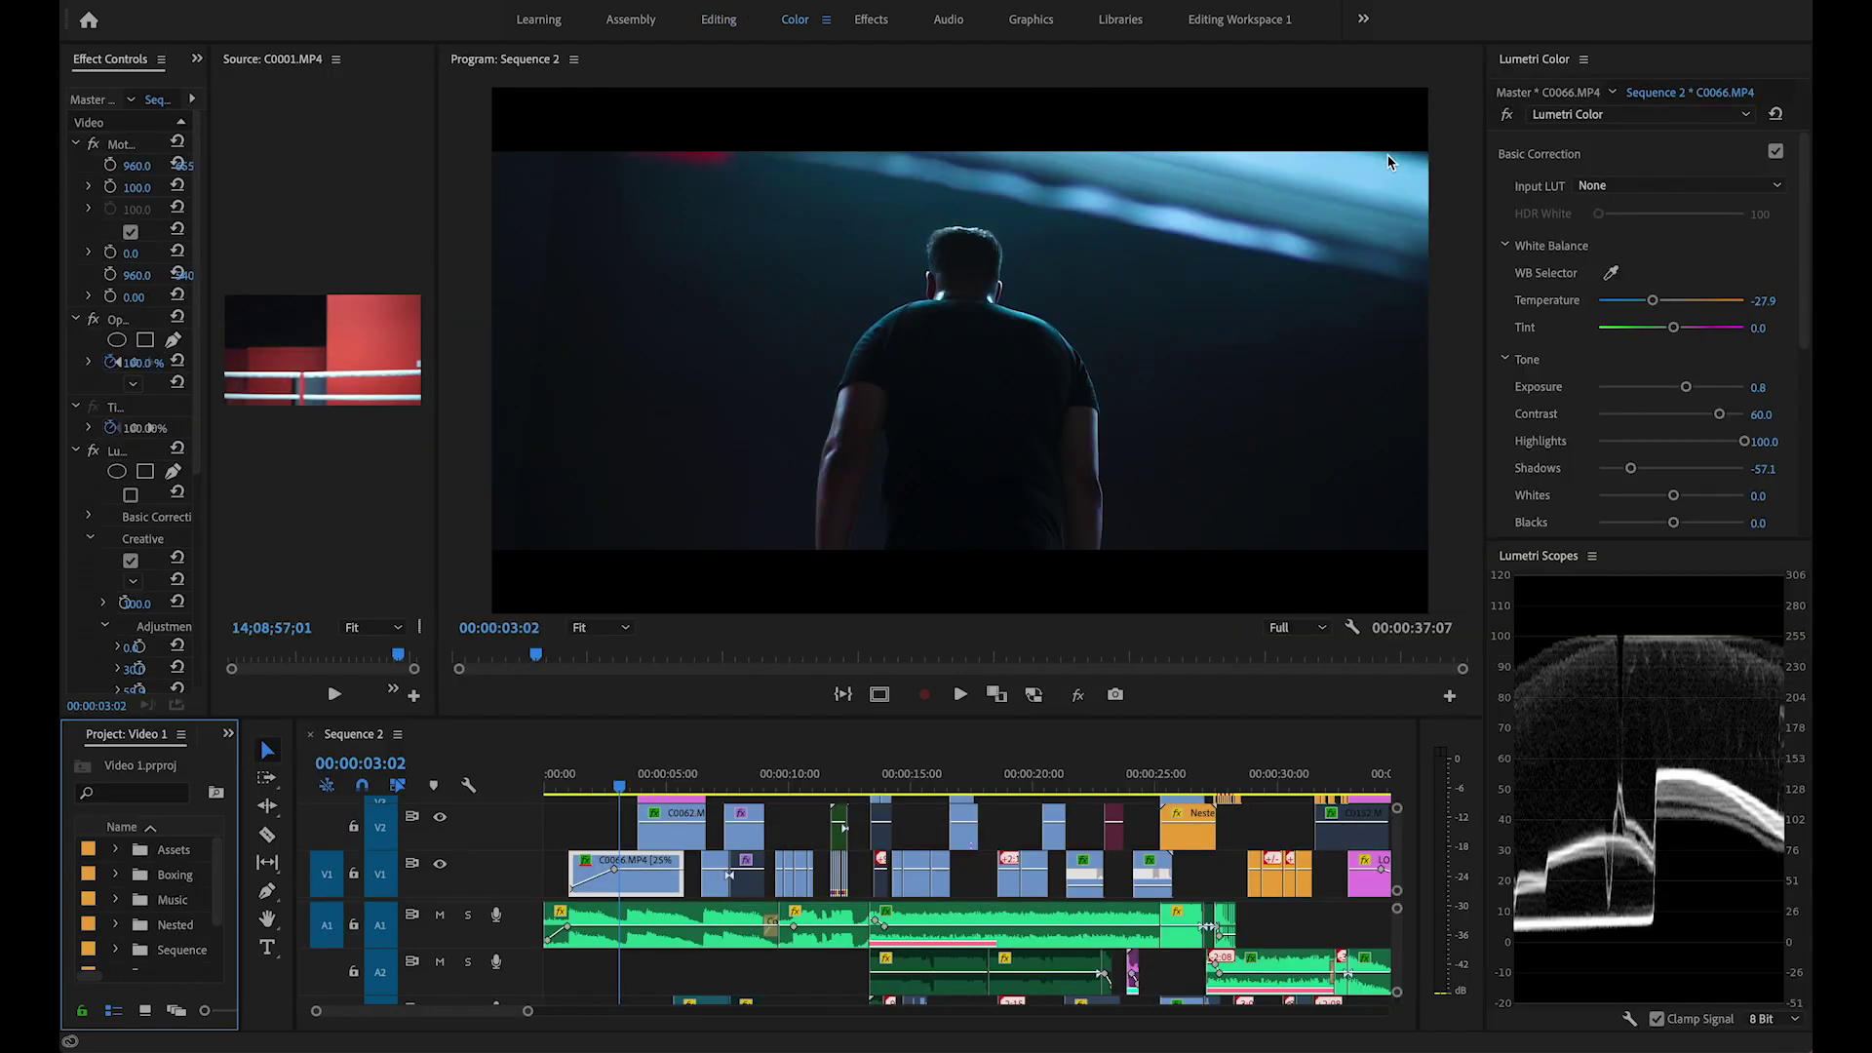
scroll(1679, 407, down, 4)
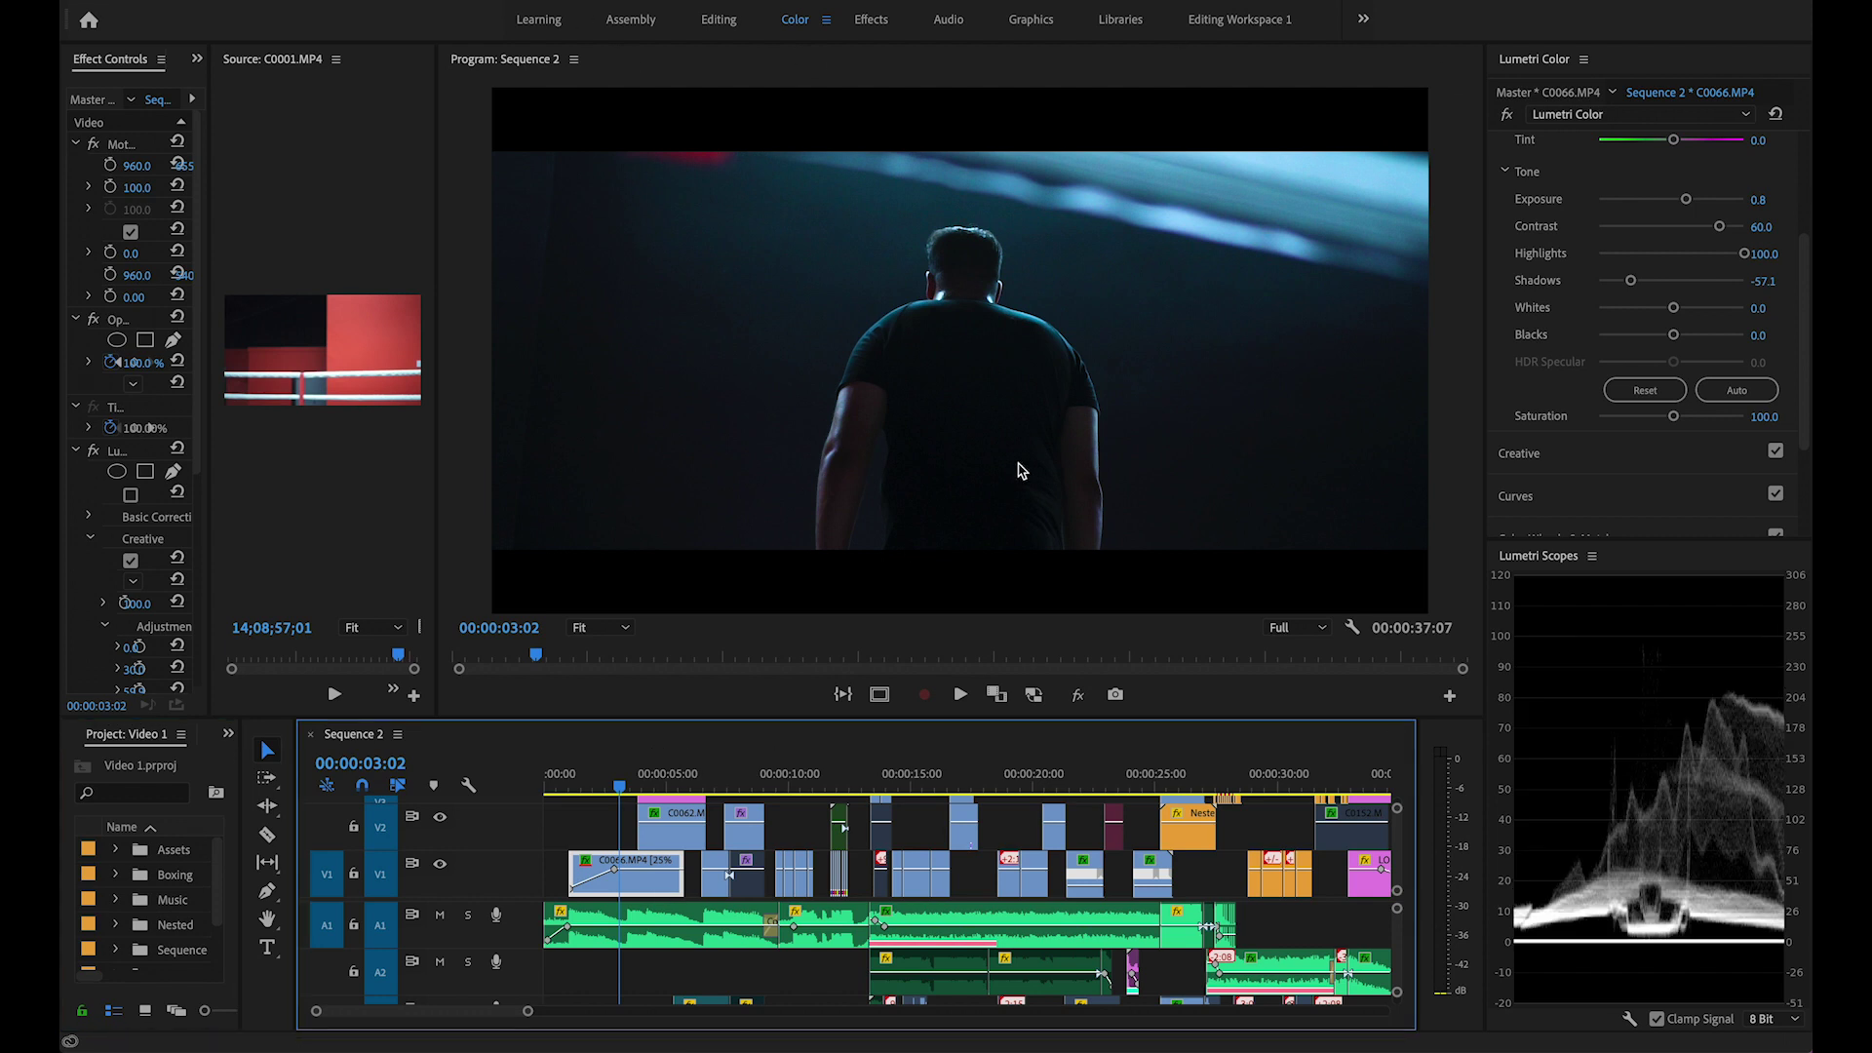
click(301, 62)
click(332, 74)
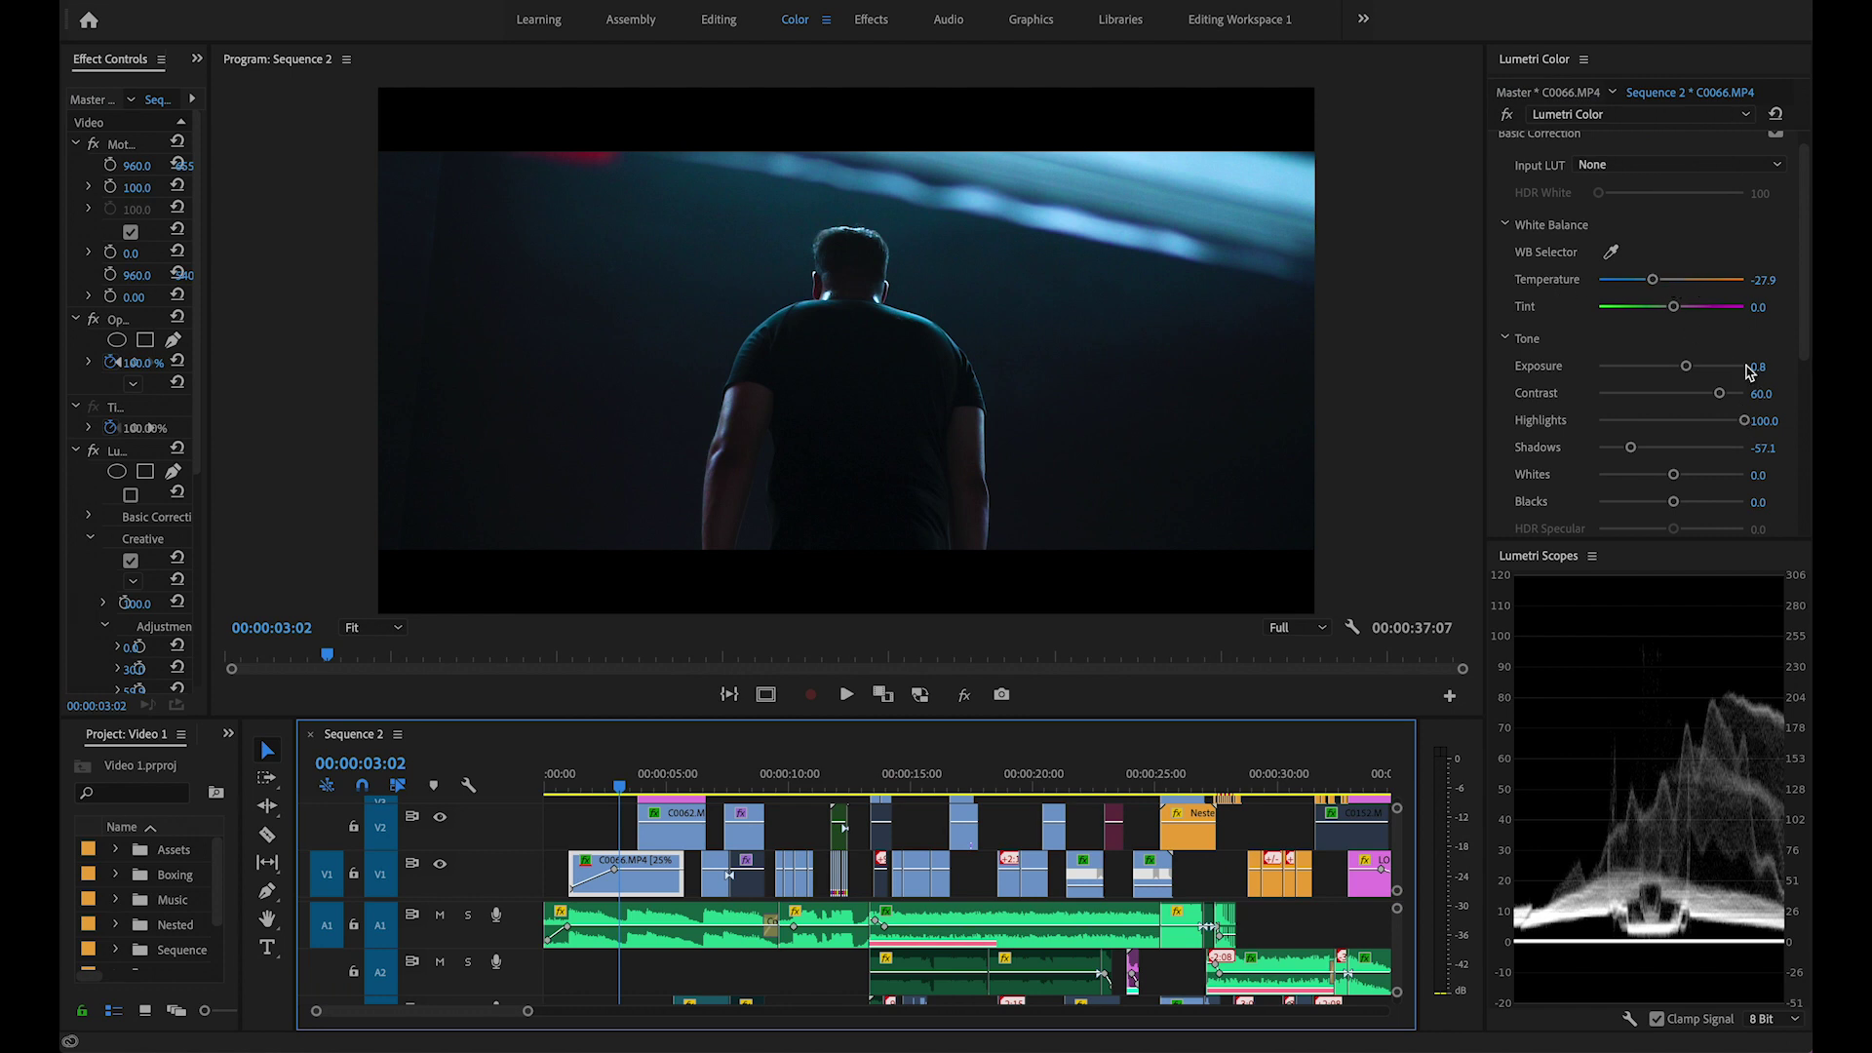
Examine the Basic Correction settings of C0066.MP4, from white balance through Highlights, Shadows and Saturation.
scroll(1765, 366, down, 1)
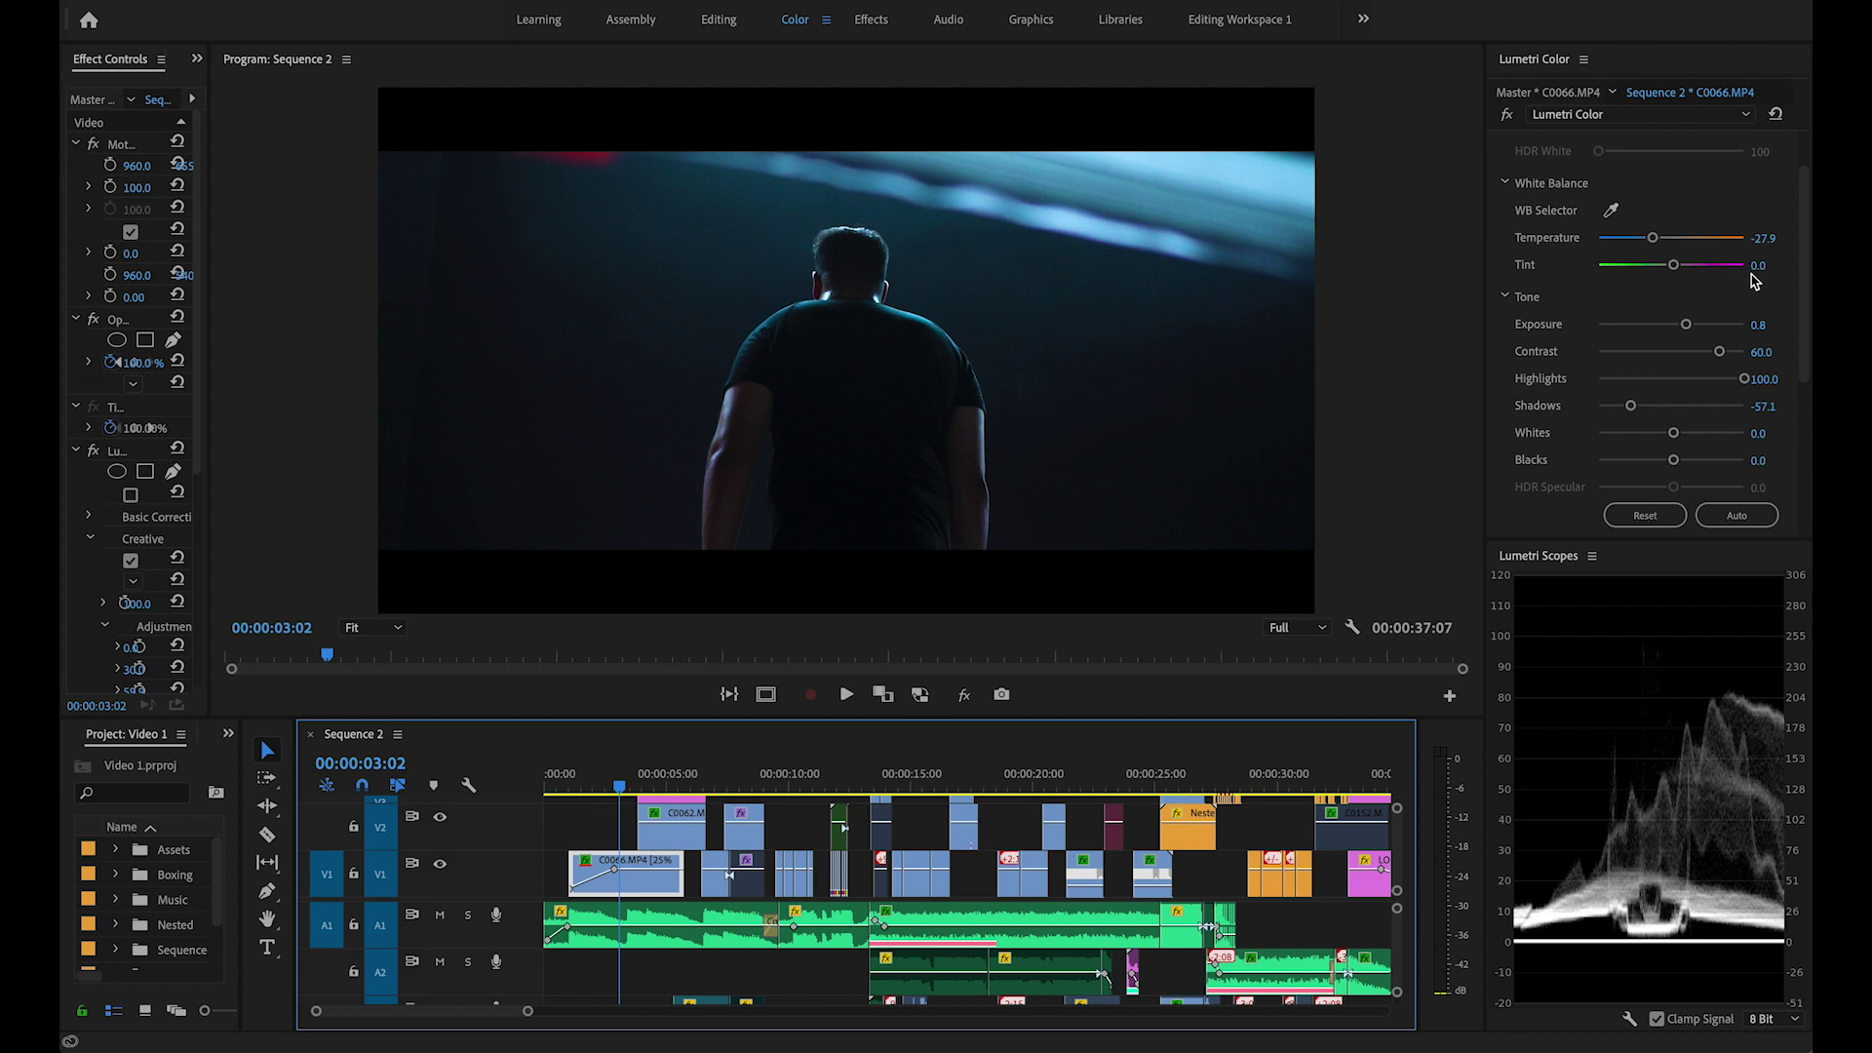
scroll(1790, 377, down, 2)
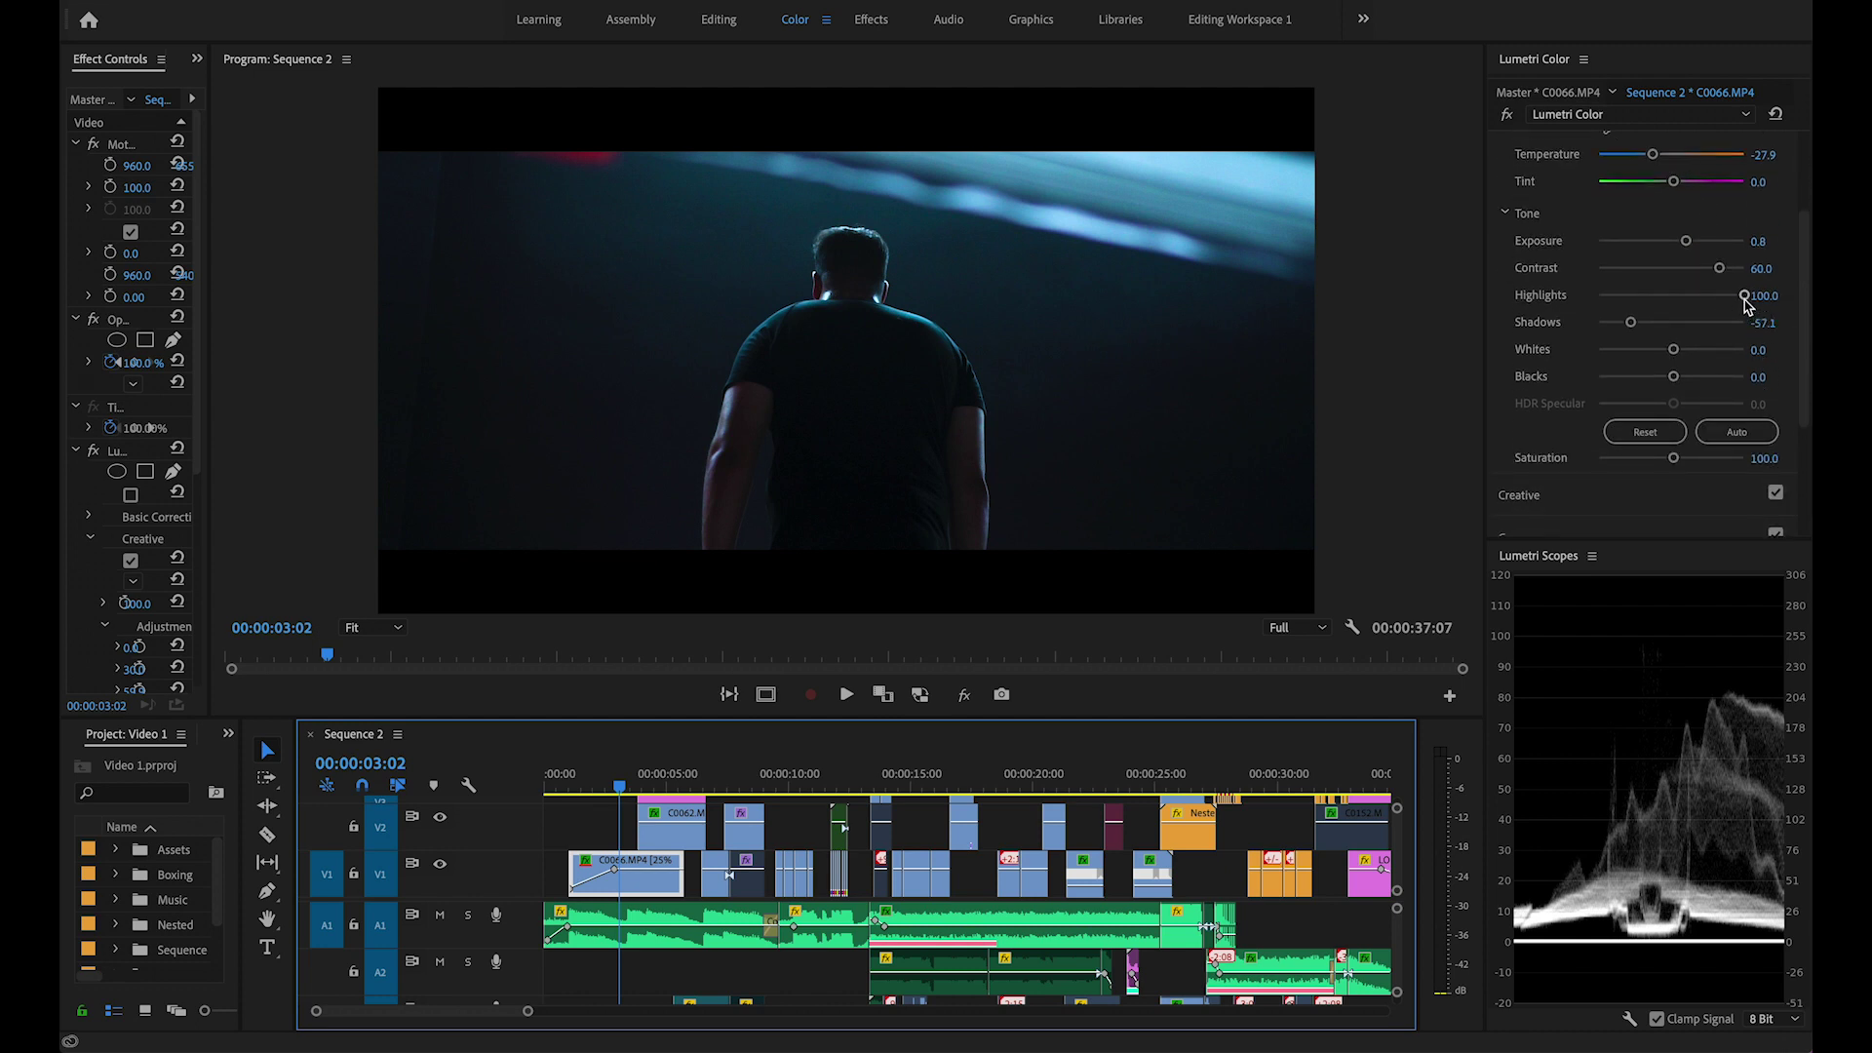
drag(1744, 299, 1808, 310)
scroll(1768, 342, down, 2)
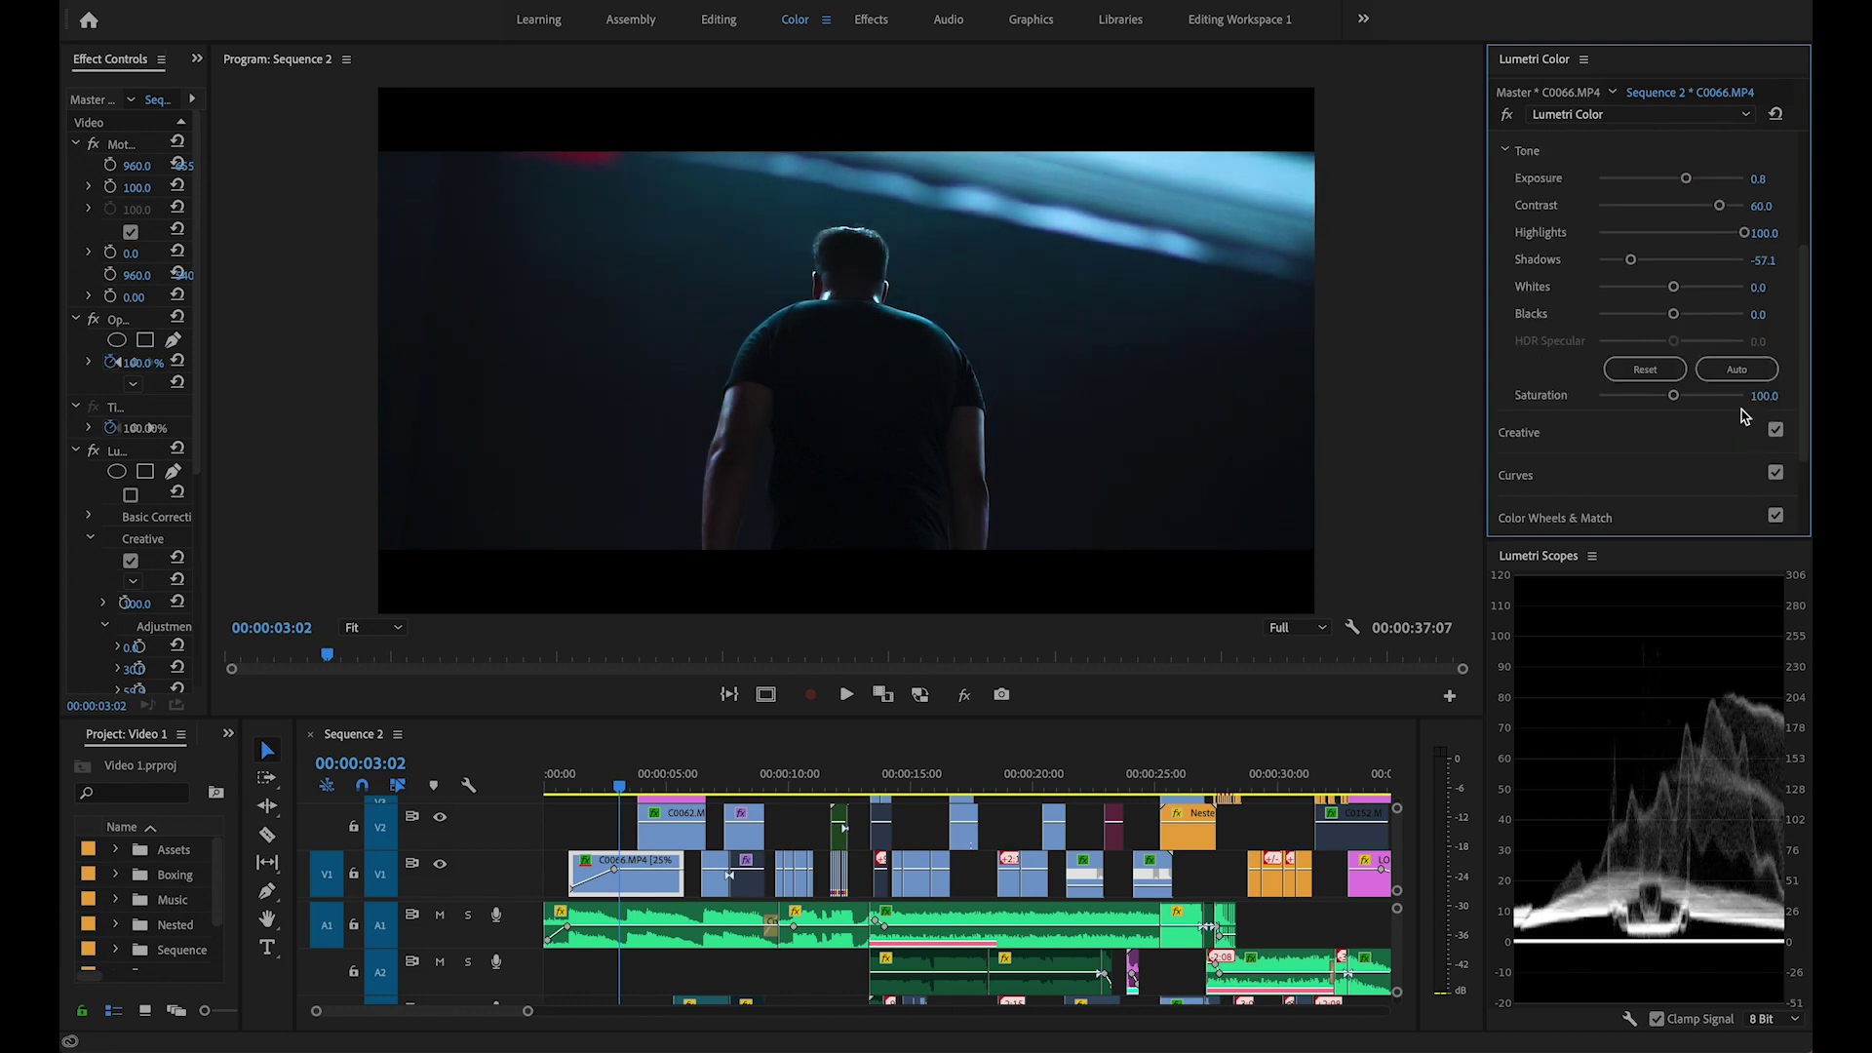
scroll(1738, 461, down, 2)
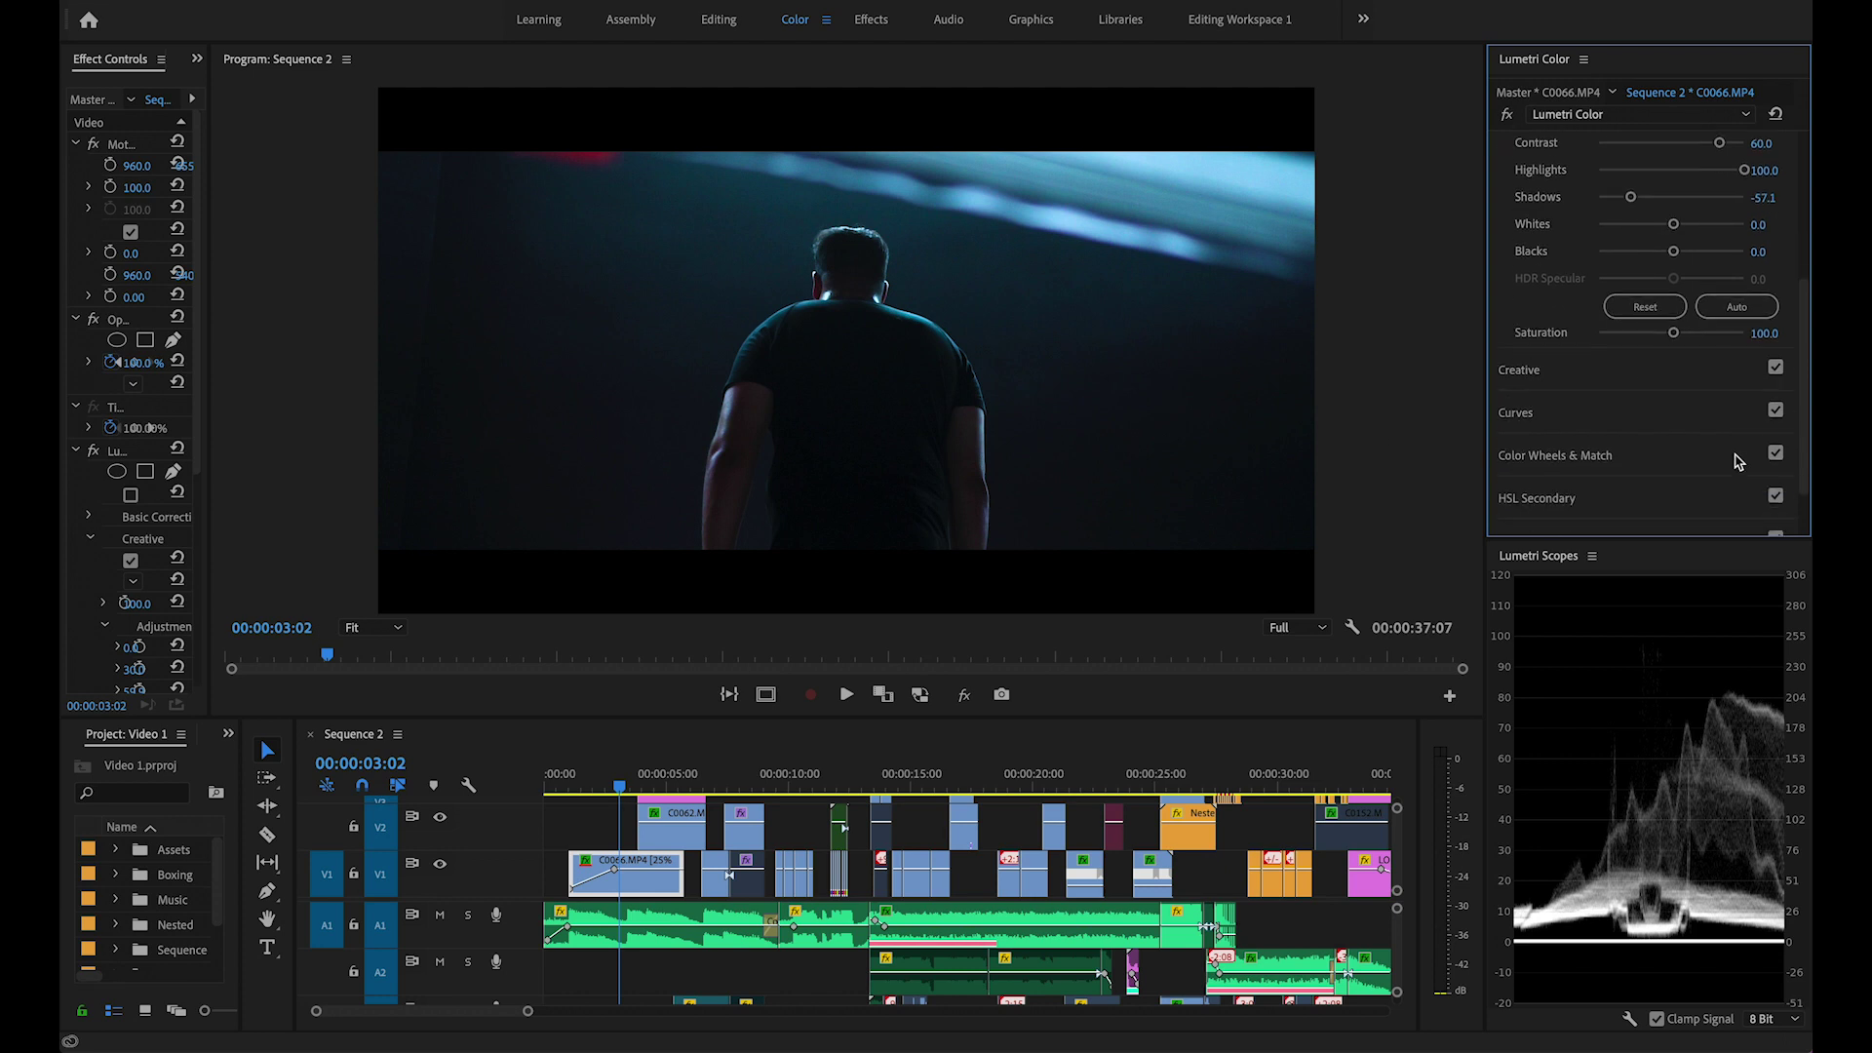
Expand the Creative and Curves sections of C0066.MP4 and inspect its adjustments and RGB curve.
click(1692, 363)
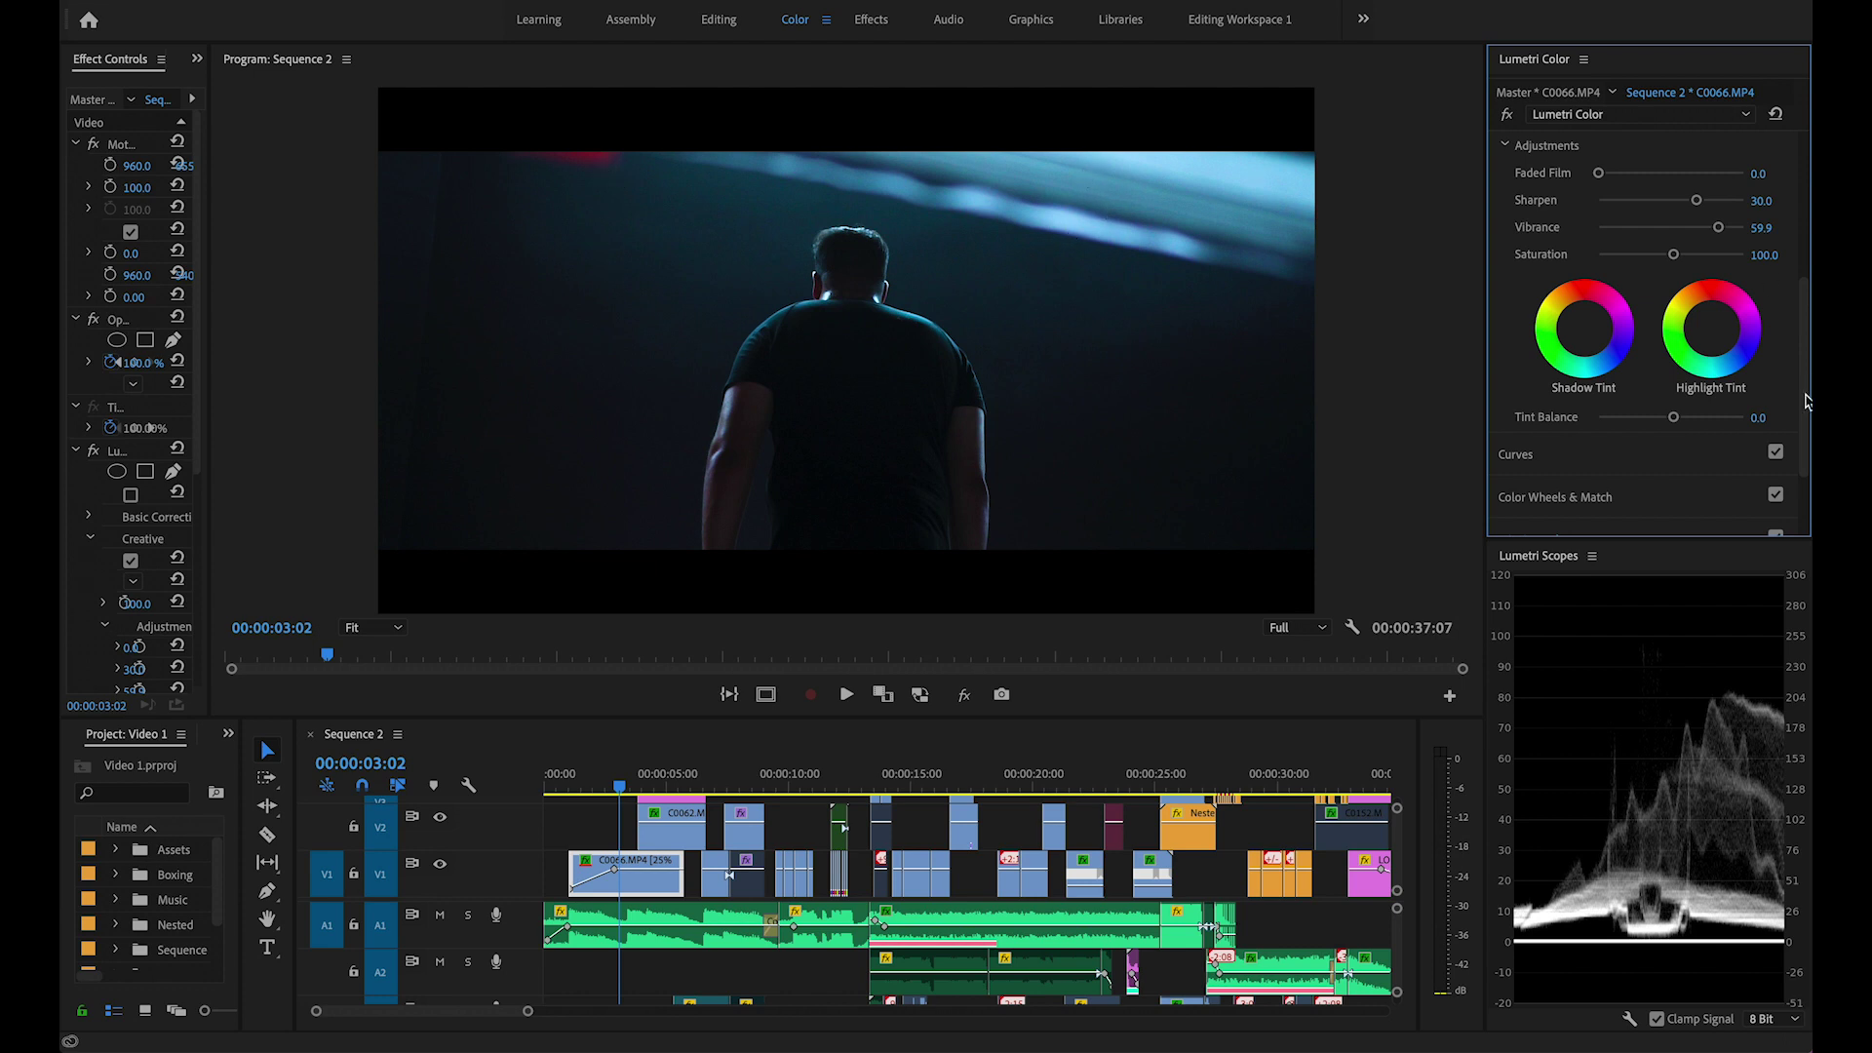
click(1671, 454)
scroll(1692, 226, up, 3)
scroll(1692, 225, down, 3)
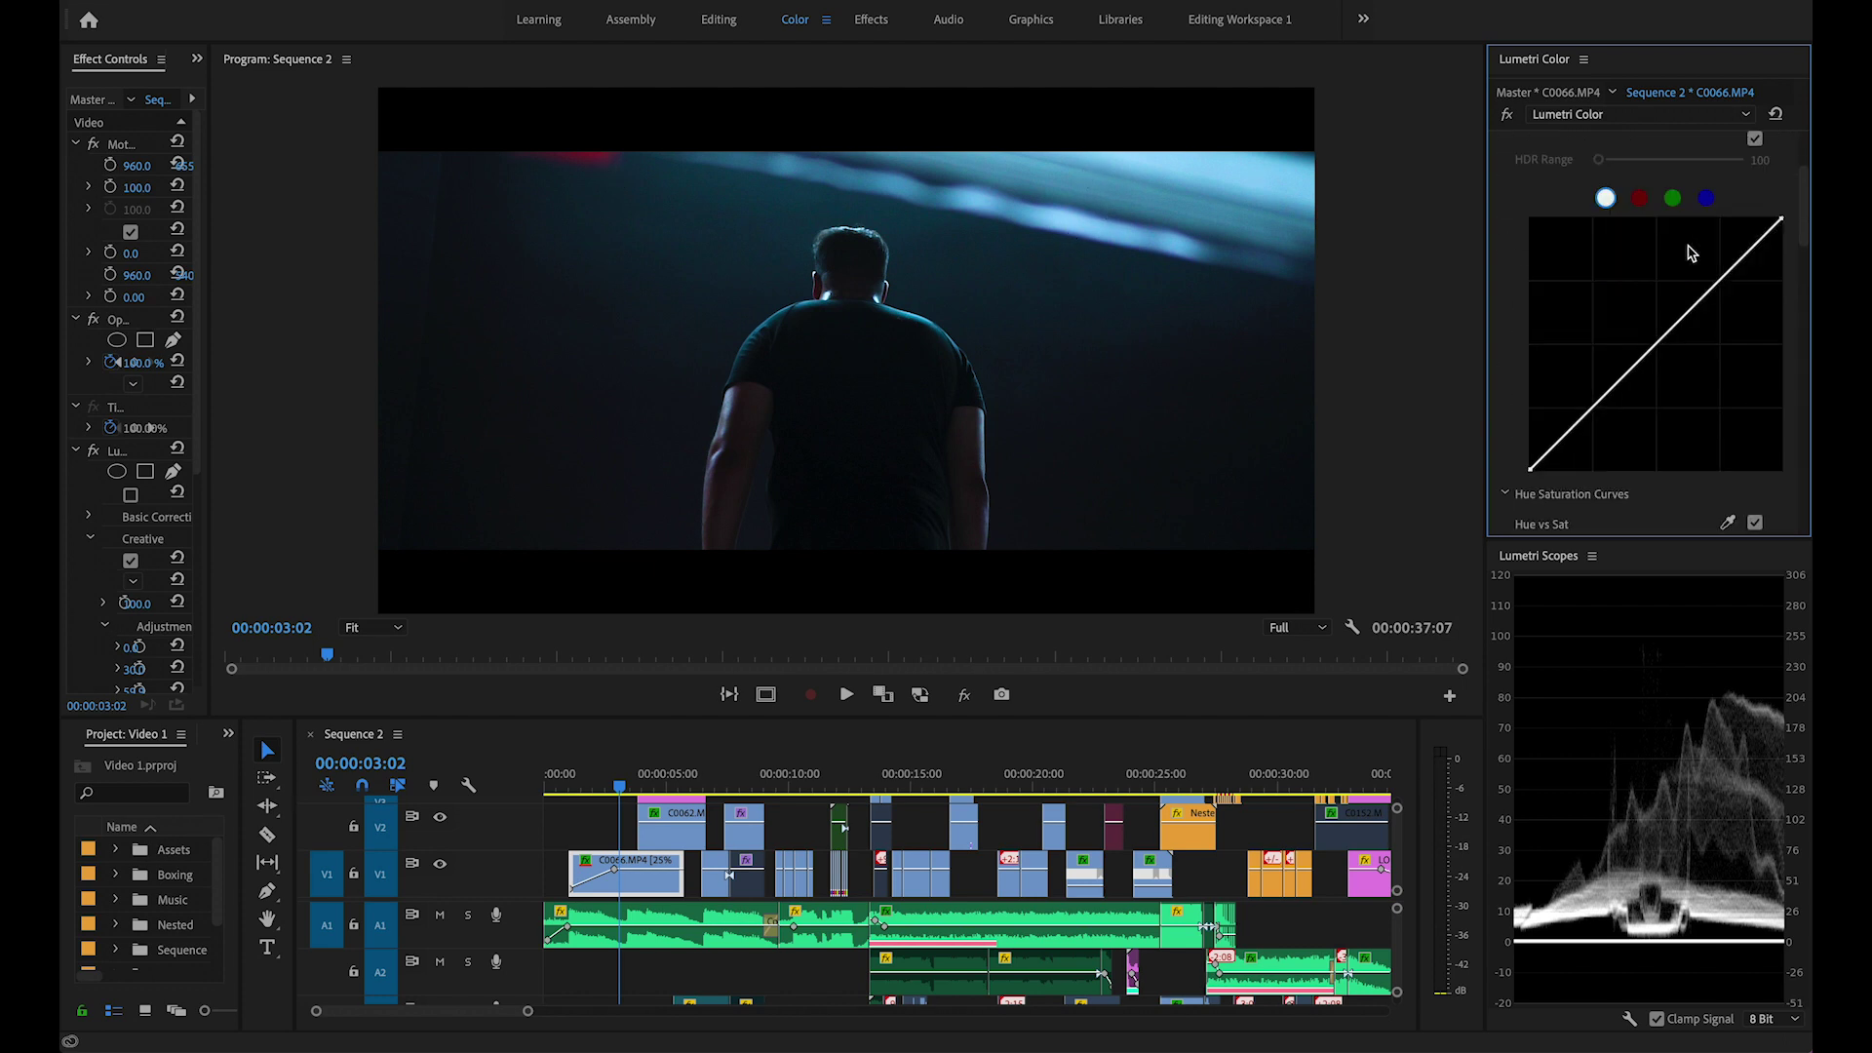
Move the playhead to 00:00:02:19 in C0066.MP4 and check its RGB curve against the frame.
click(665, 837)
click(650, 885)
click(658, 783)
click(611, 783)
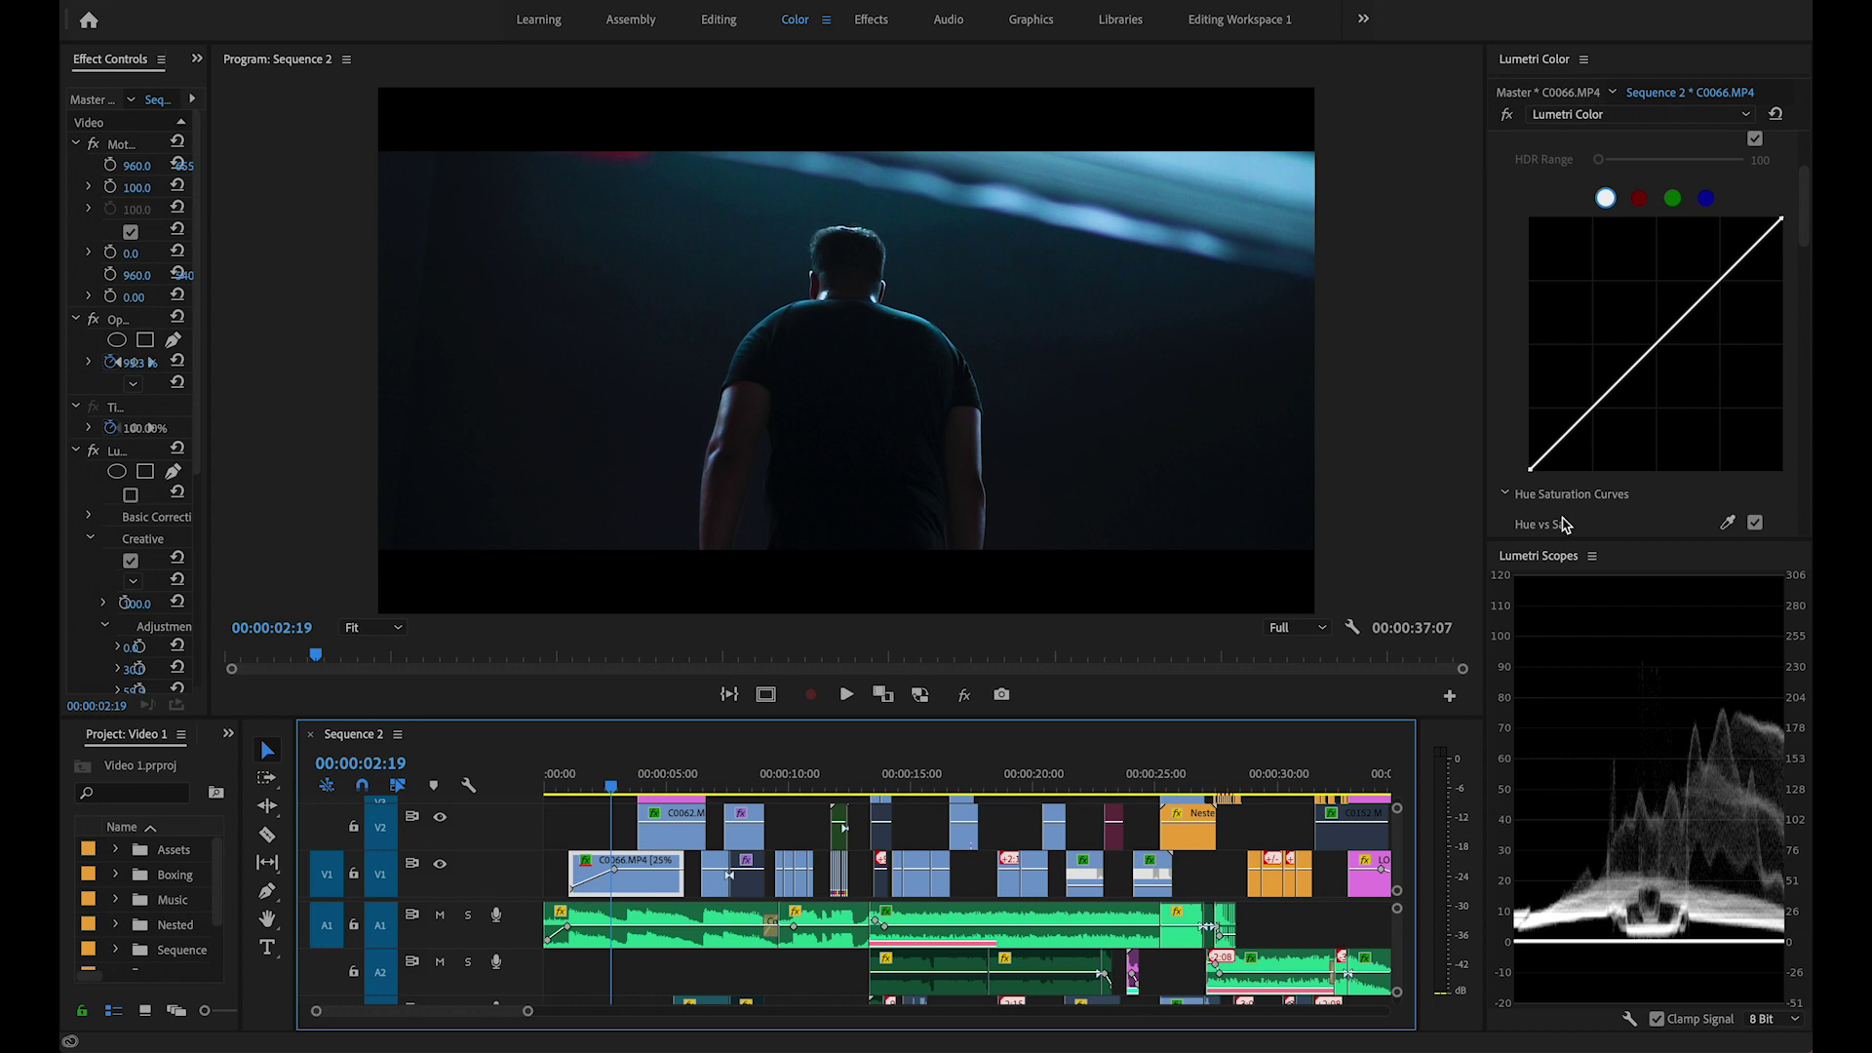
drag(1558, 440, 1582, 449)
ctrl+click(1582, 448)
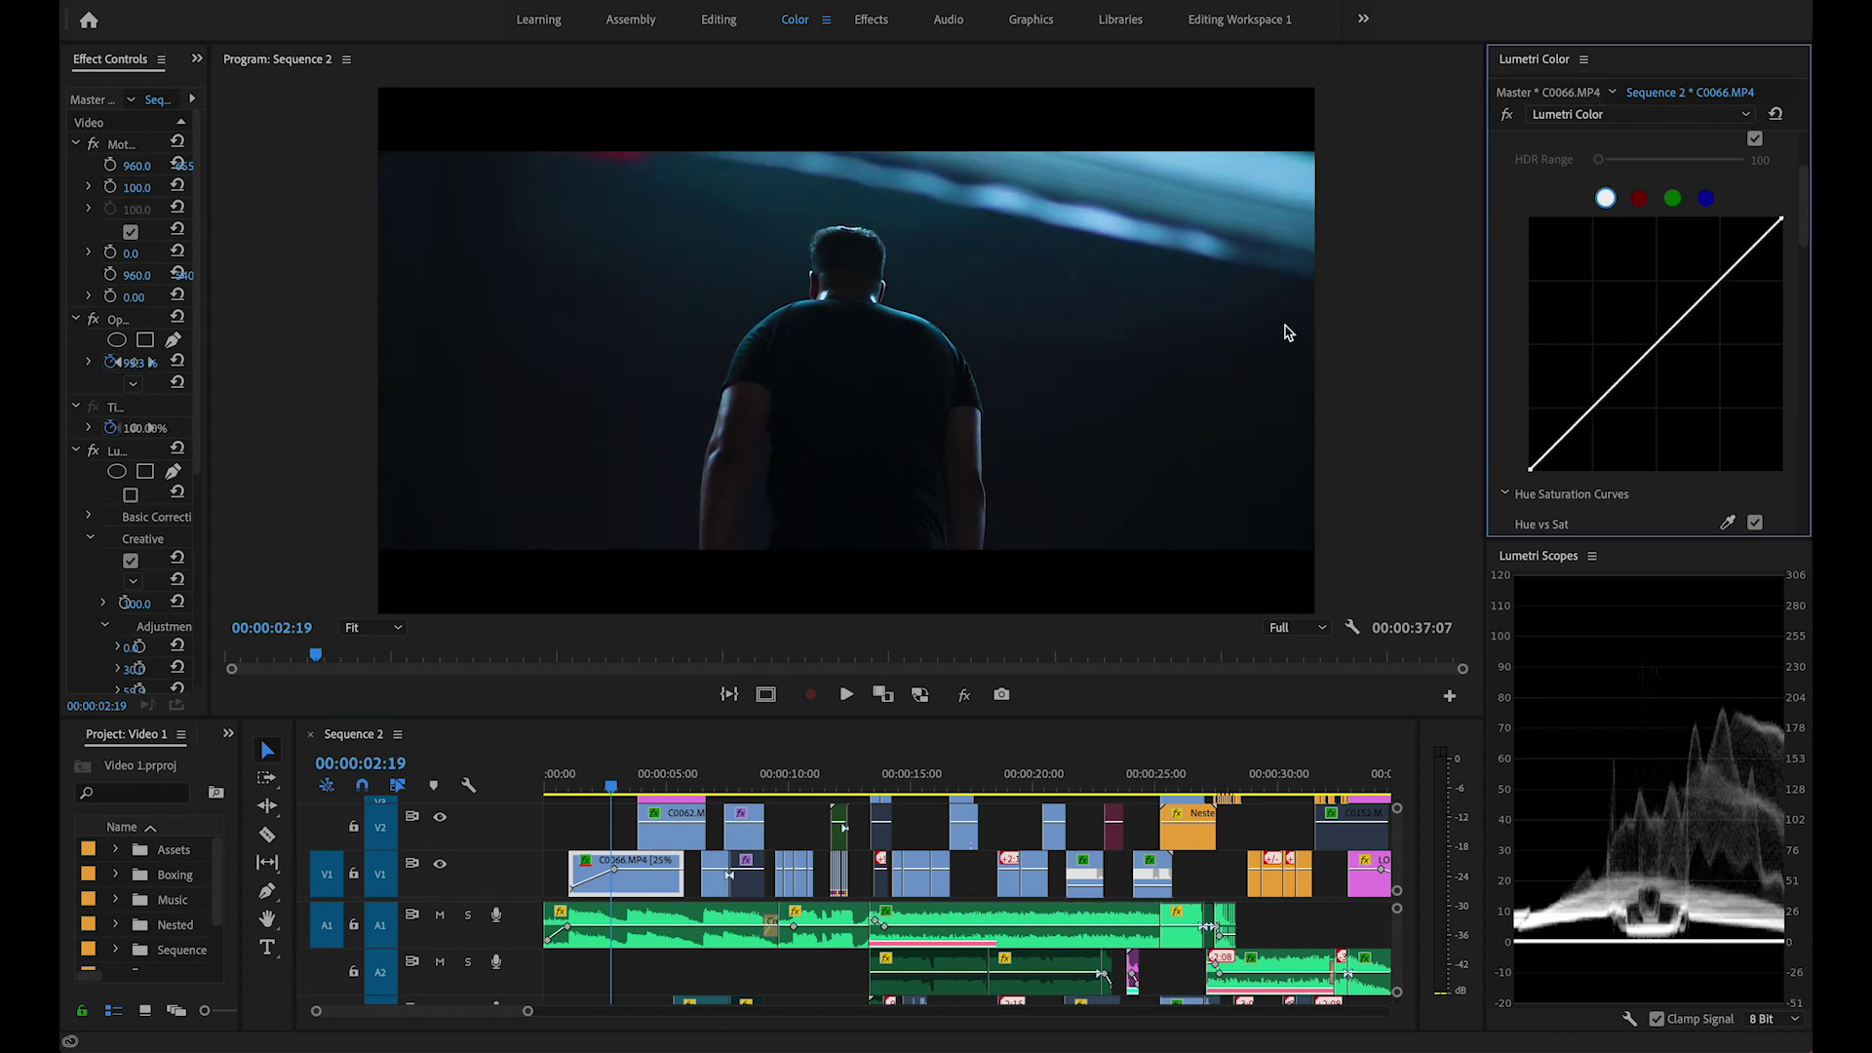
Compare the RGB curves of C0062.MP4 at 00:00:04:24, C0034.MP4 at 00:00:10:08 and C0033.MP4 at 00:00:09:16.
click(666, 777)
click(673, 827)
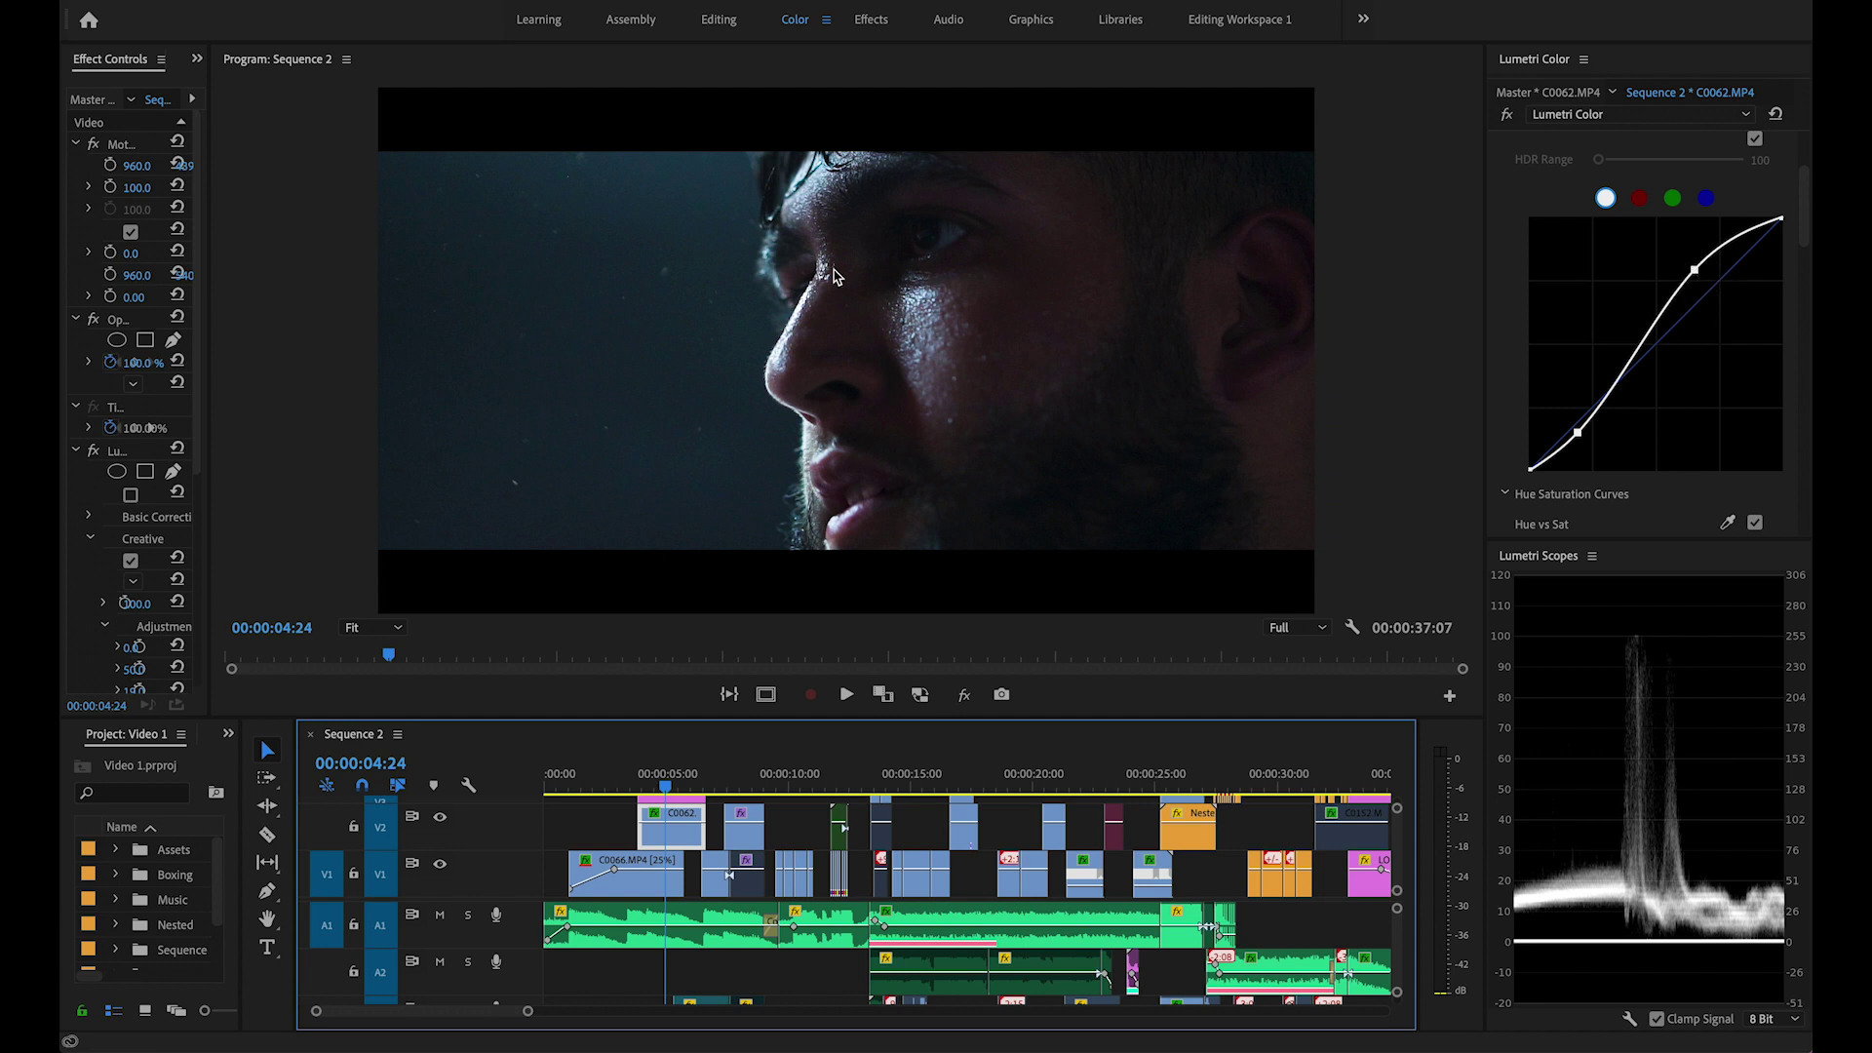
drag(727, 785, 797, 790)
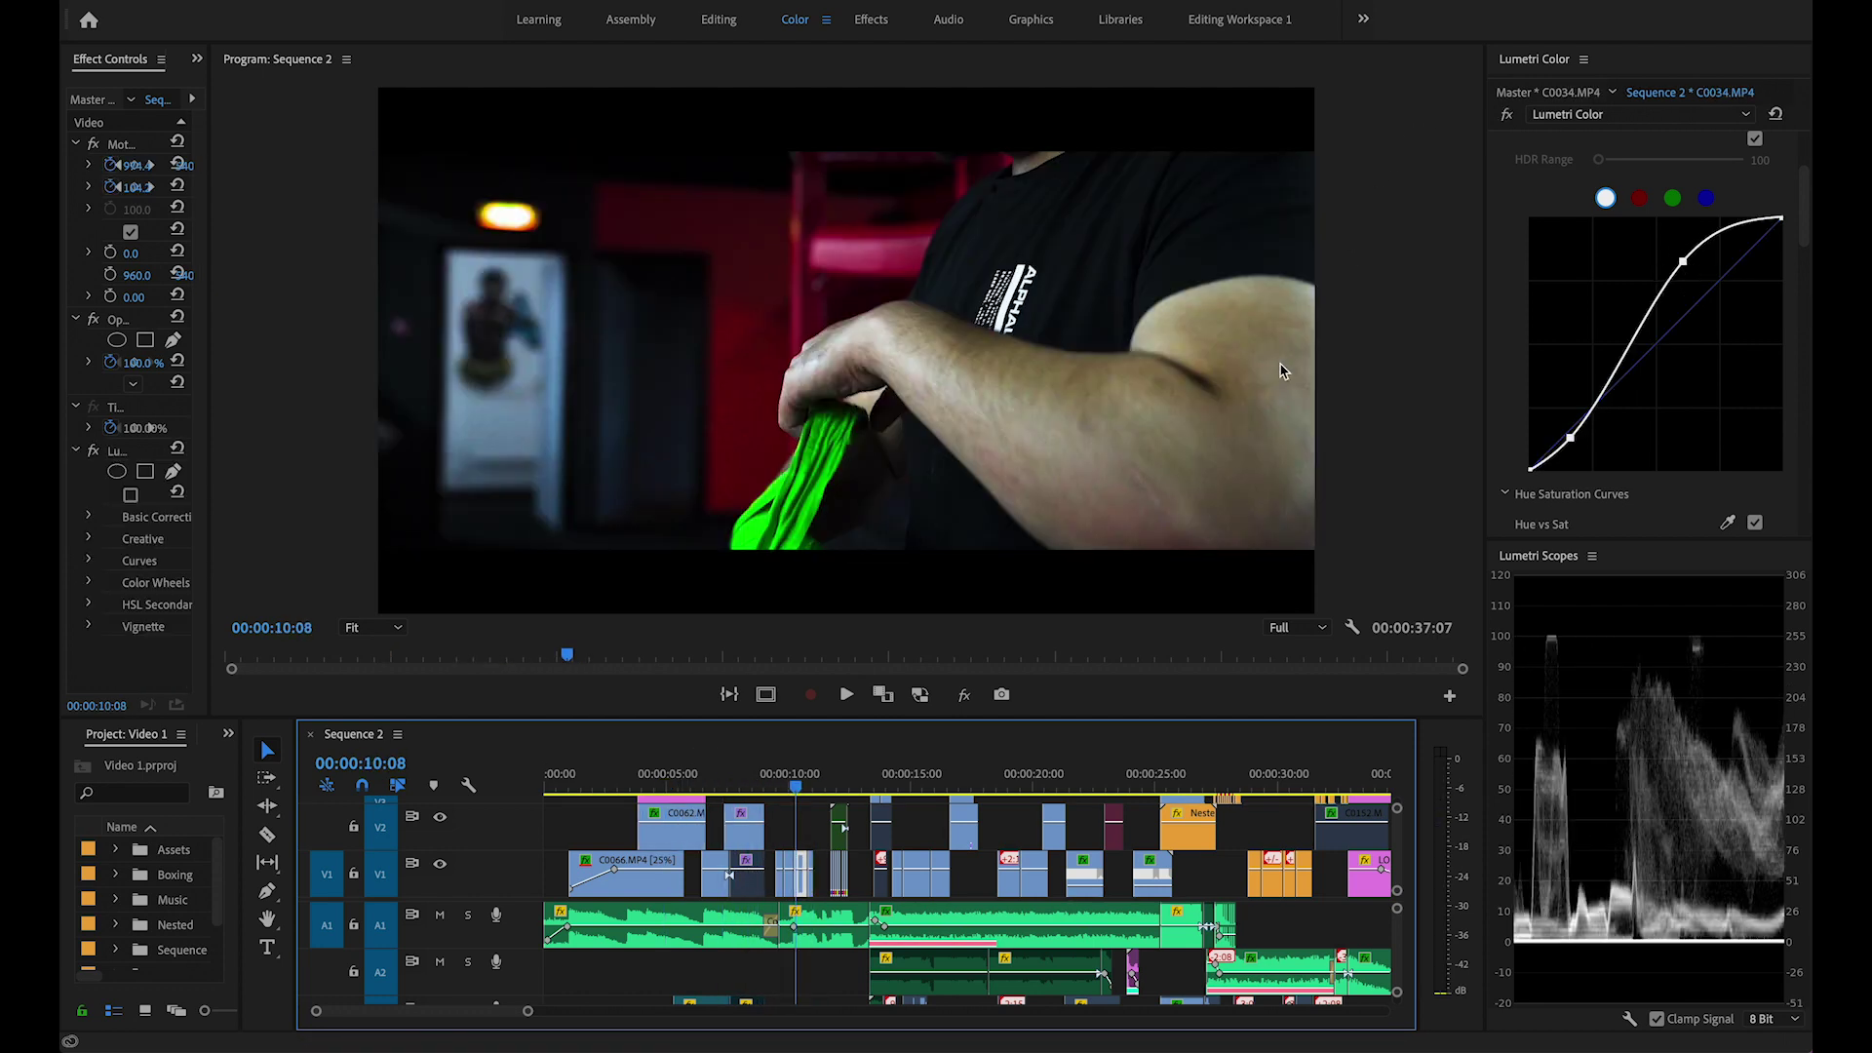
click(786, 788)
drag(787, 784, 783, 785)
click(780, 886)
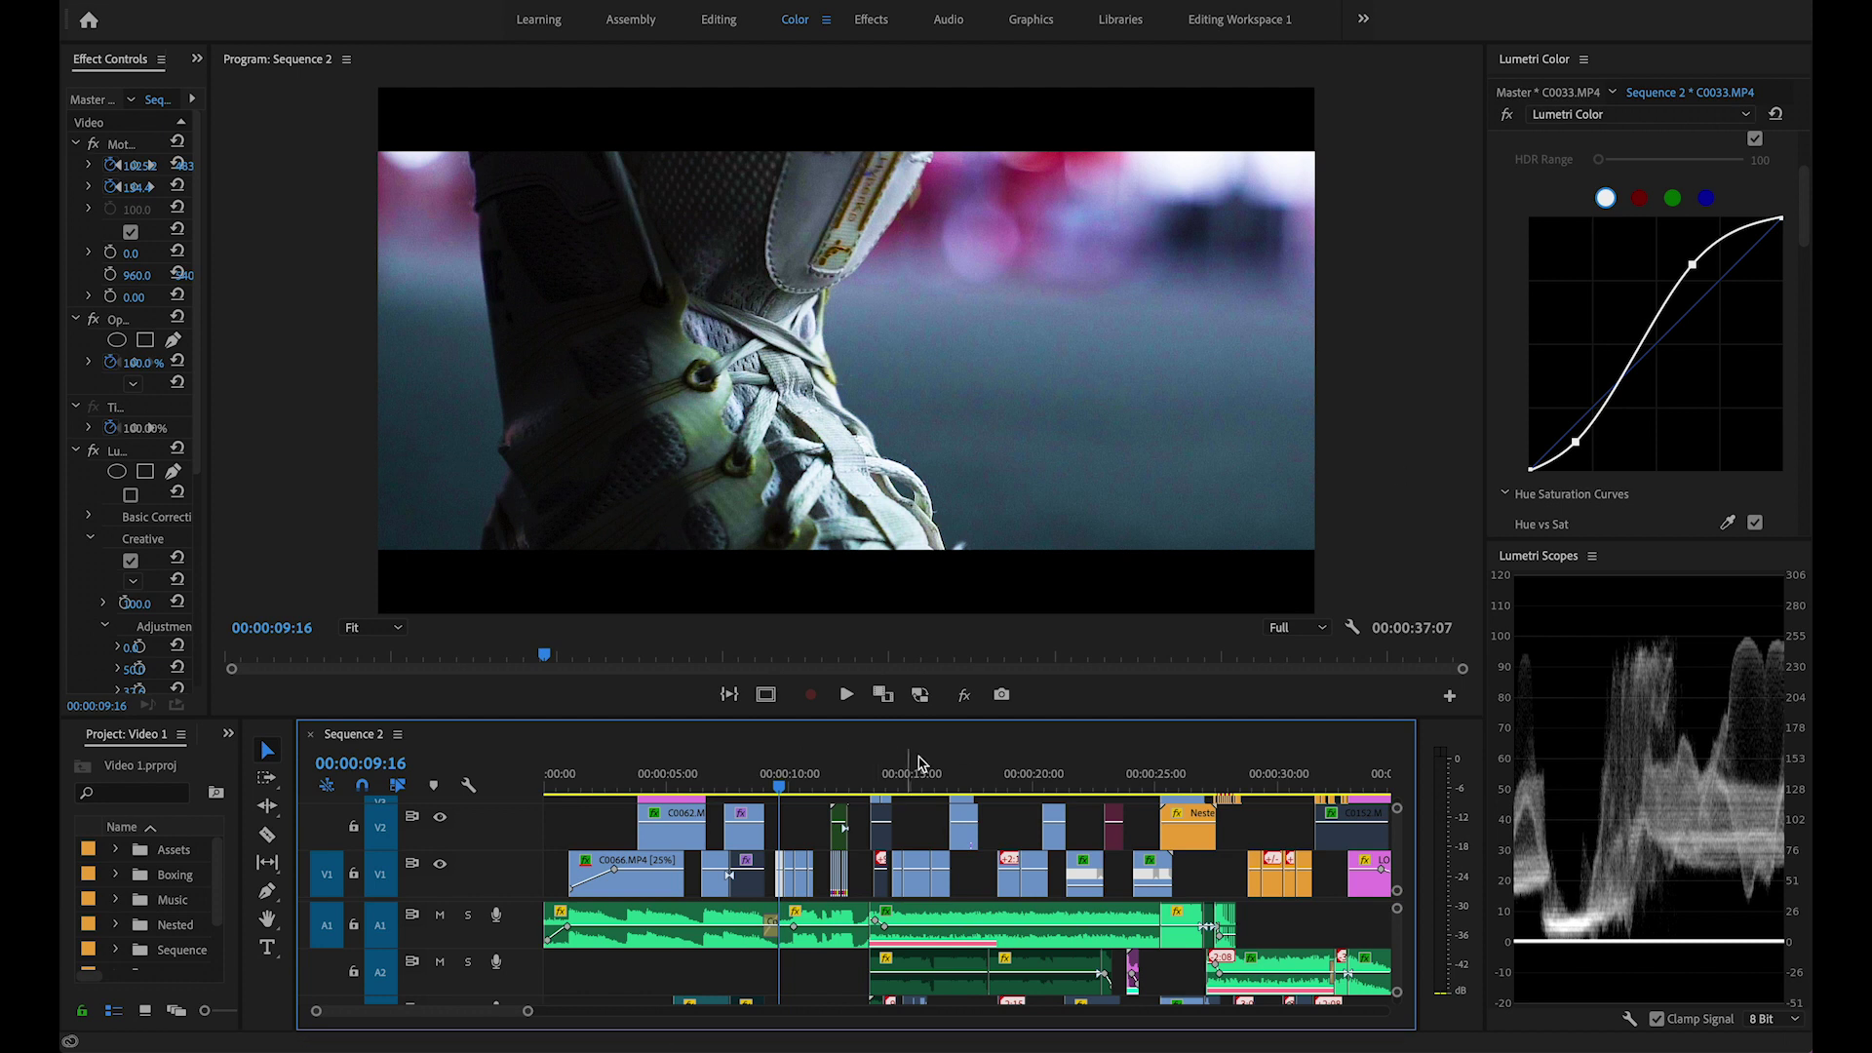
Return to the Editing workspace and move the playhead to the footwork shot at 00:00:19:17.
click(710, 23)
drag(958, 632, 1098, 634)
key(equal)
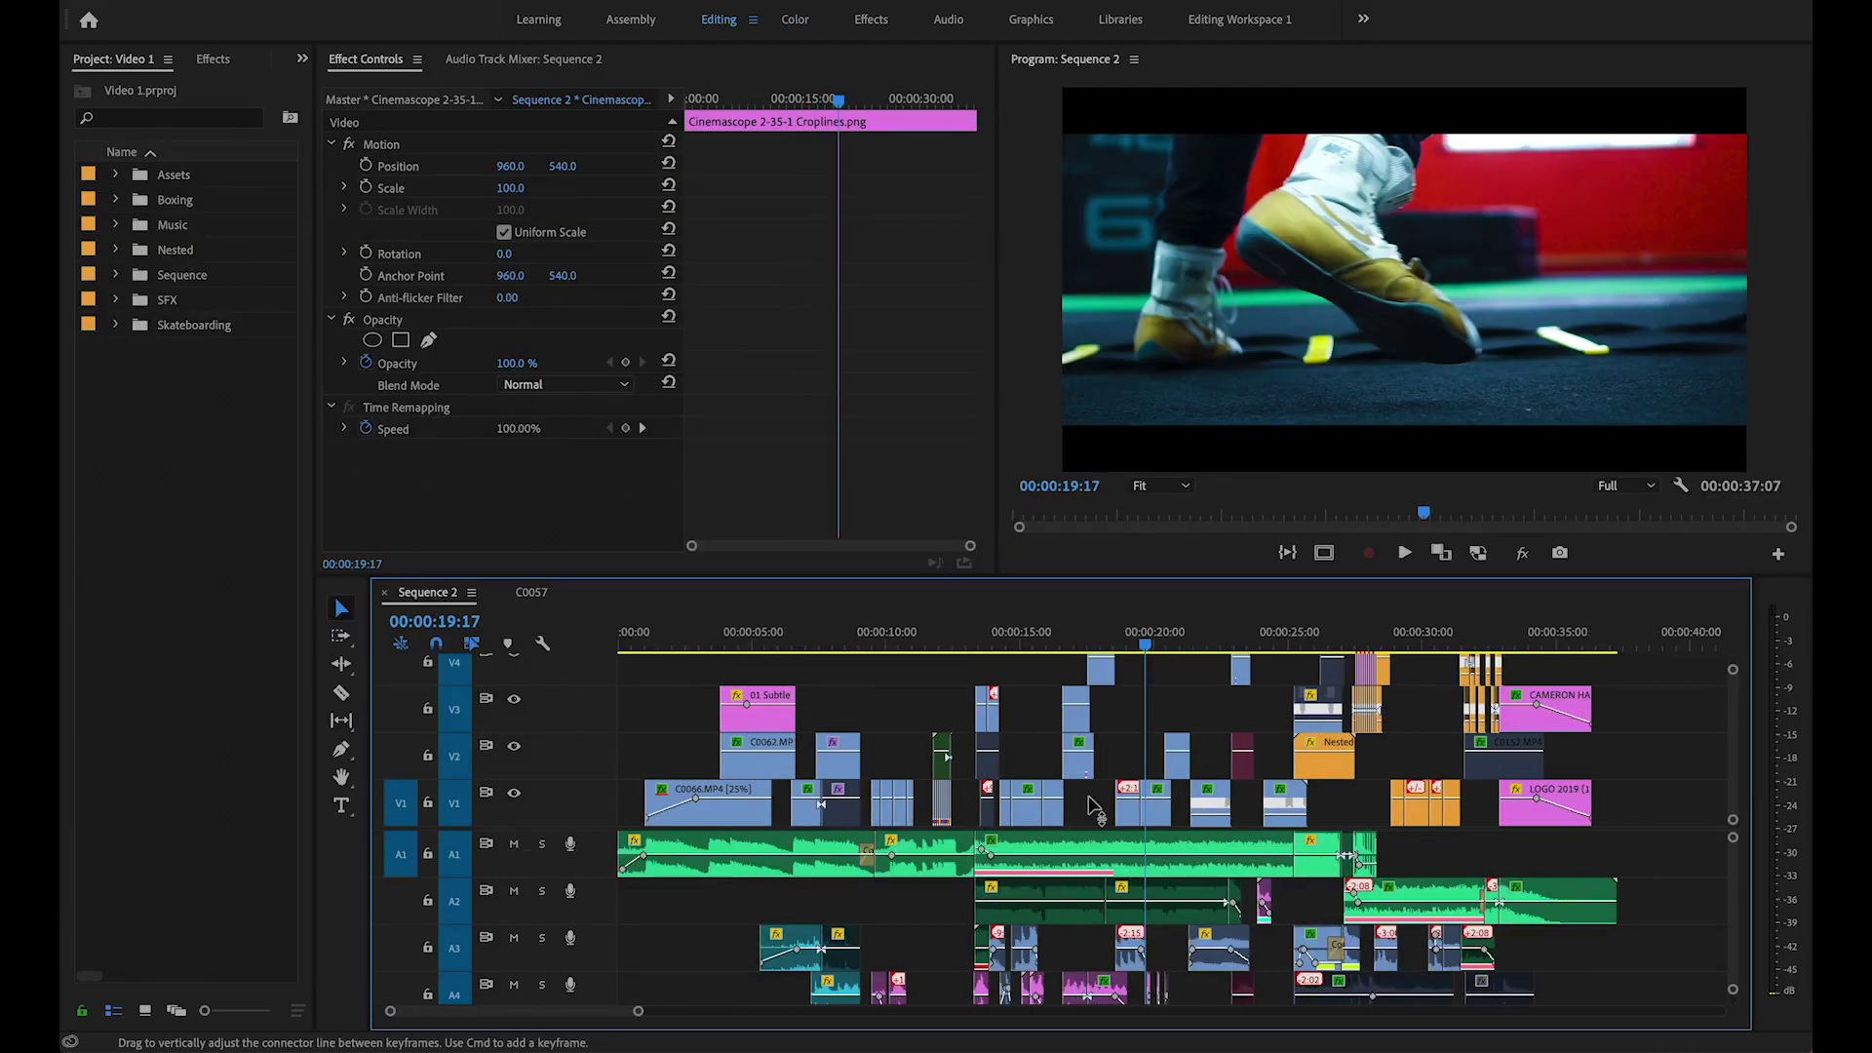
Reduce the audio and video track heights to overview the whole sequence, and enlarge both slightly again.
key(alt+minus)
key(alt+minus)
key(alt+minus)
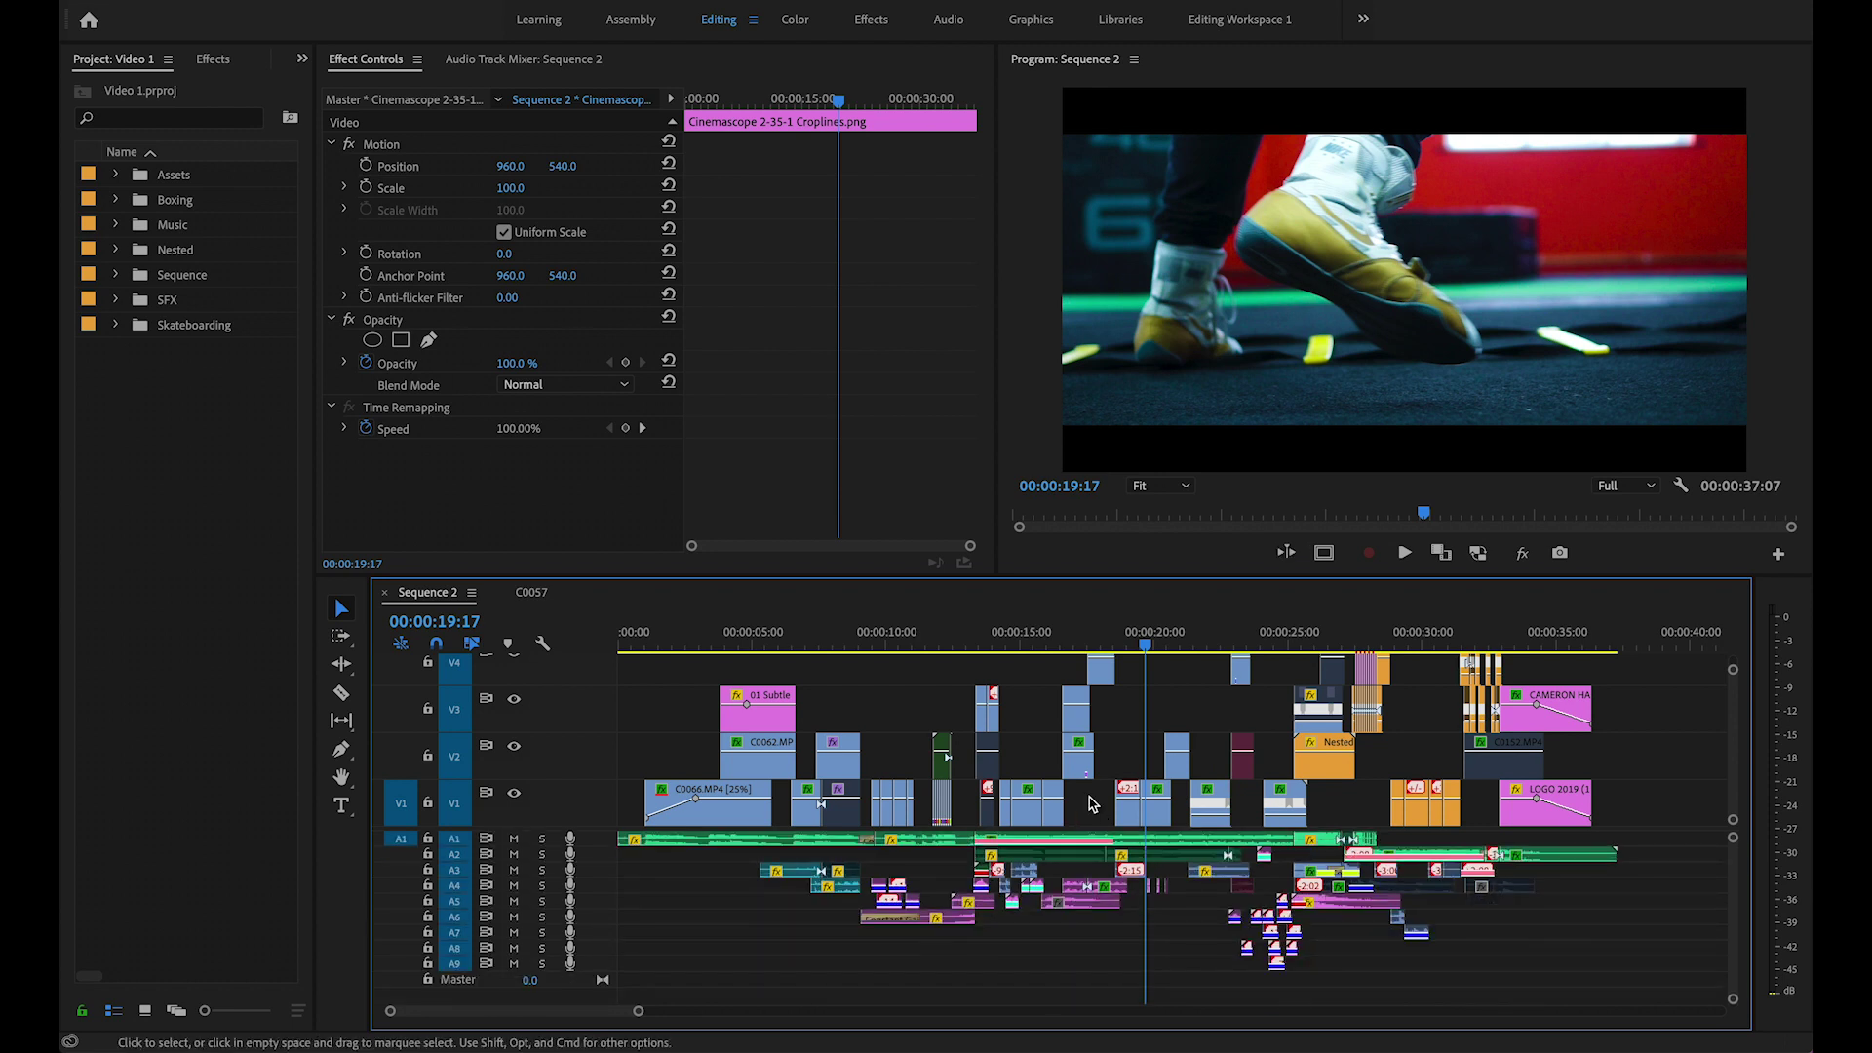
key(super+0)
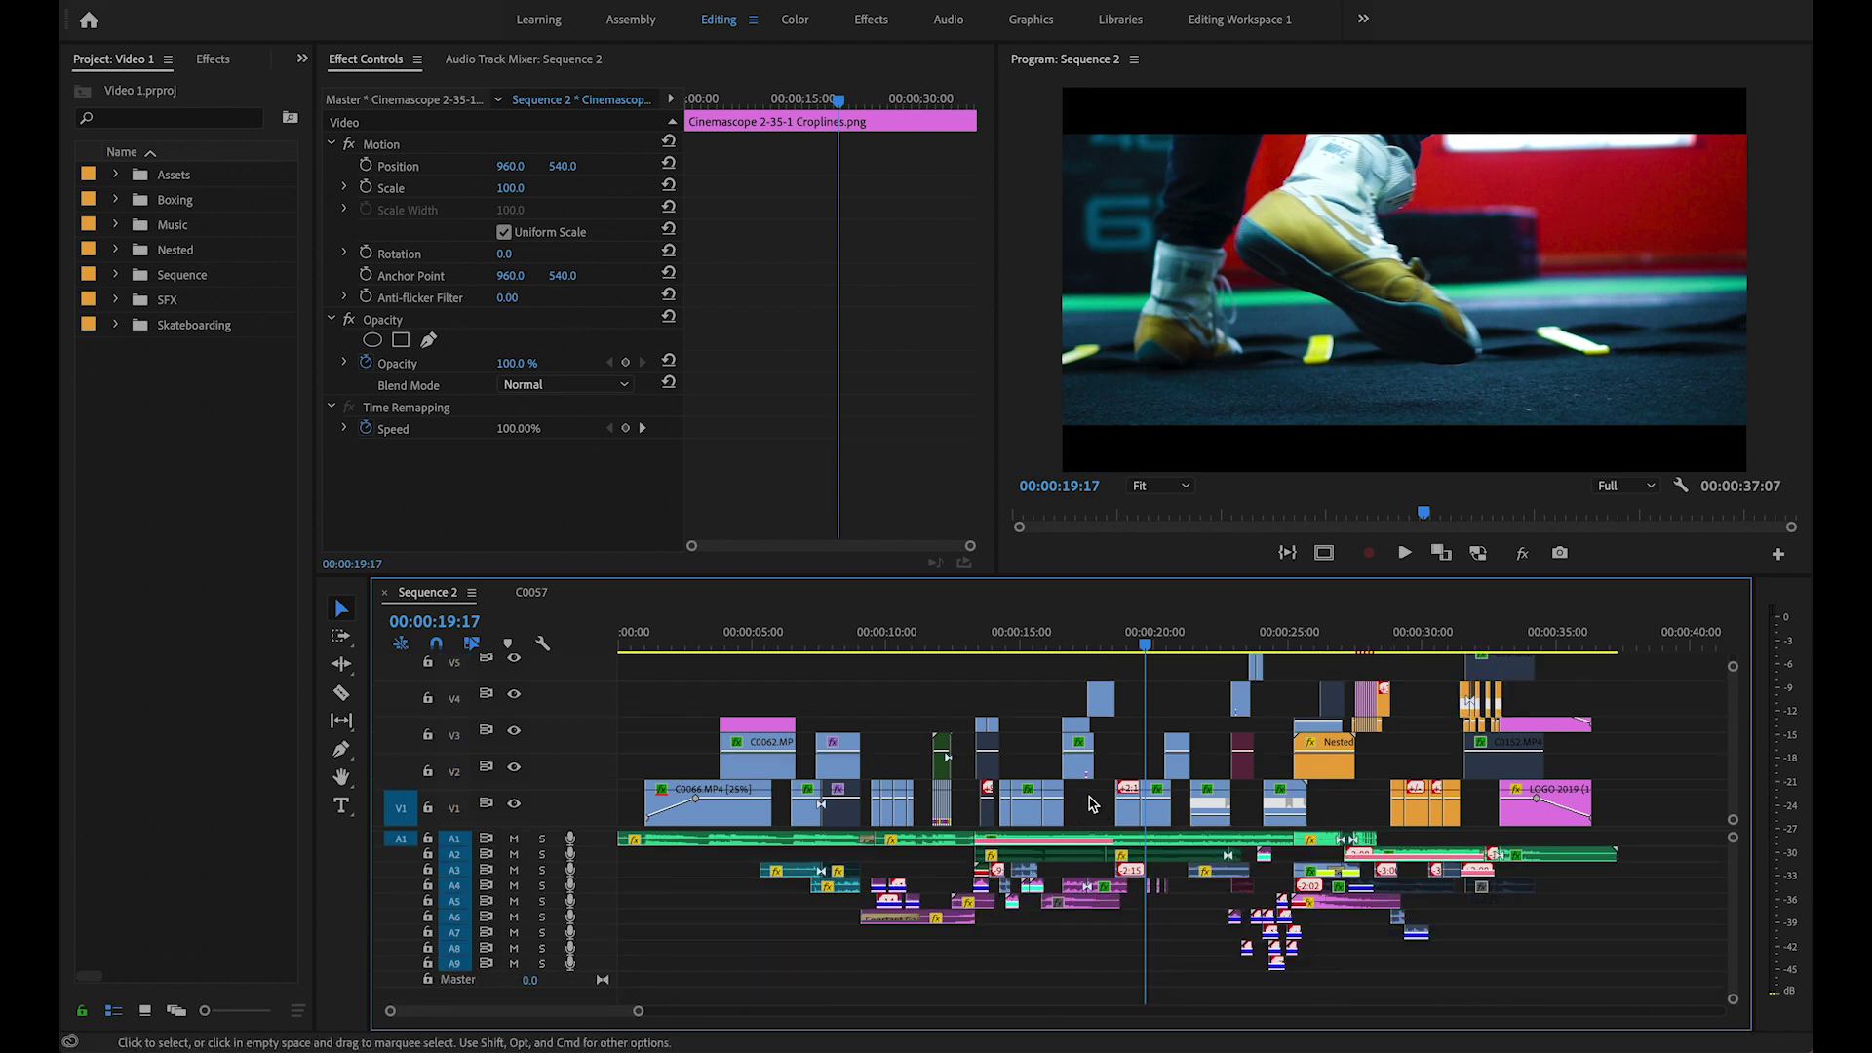
key(super+minus)
key(super+minus)
key(super+minus)
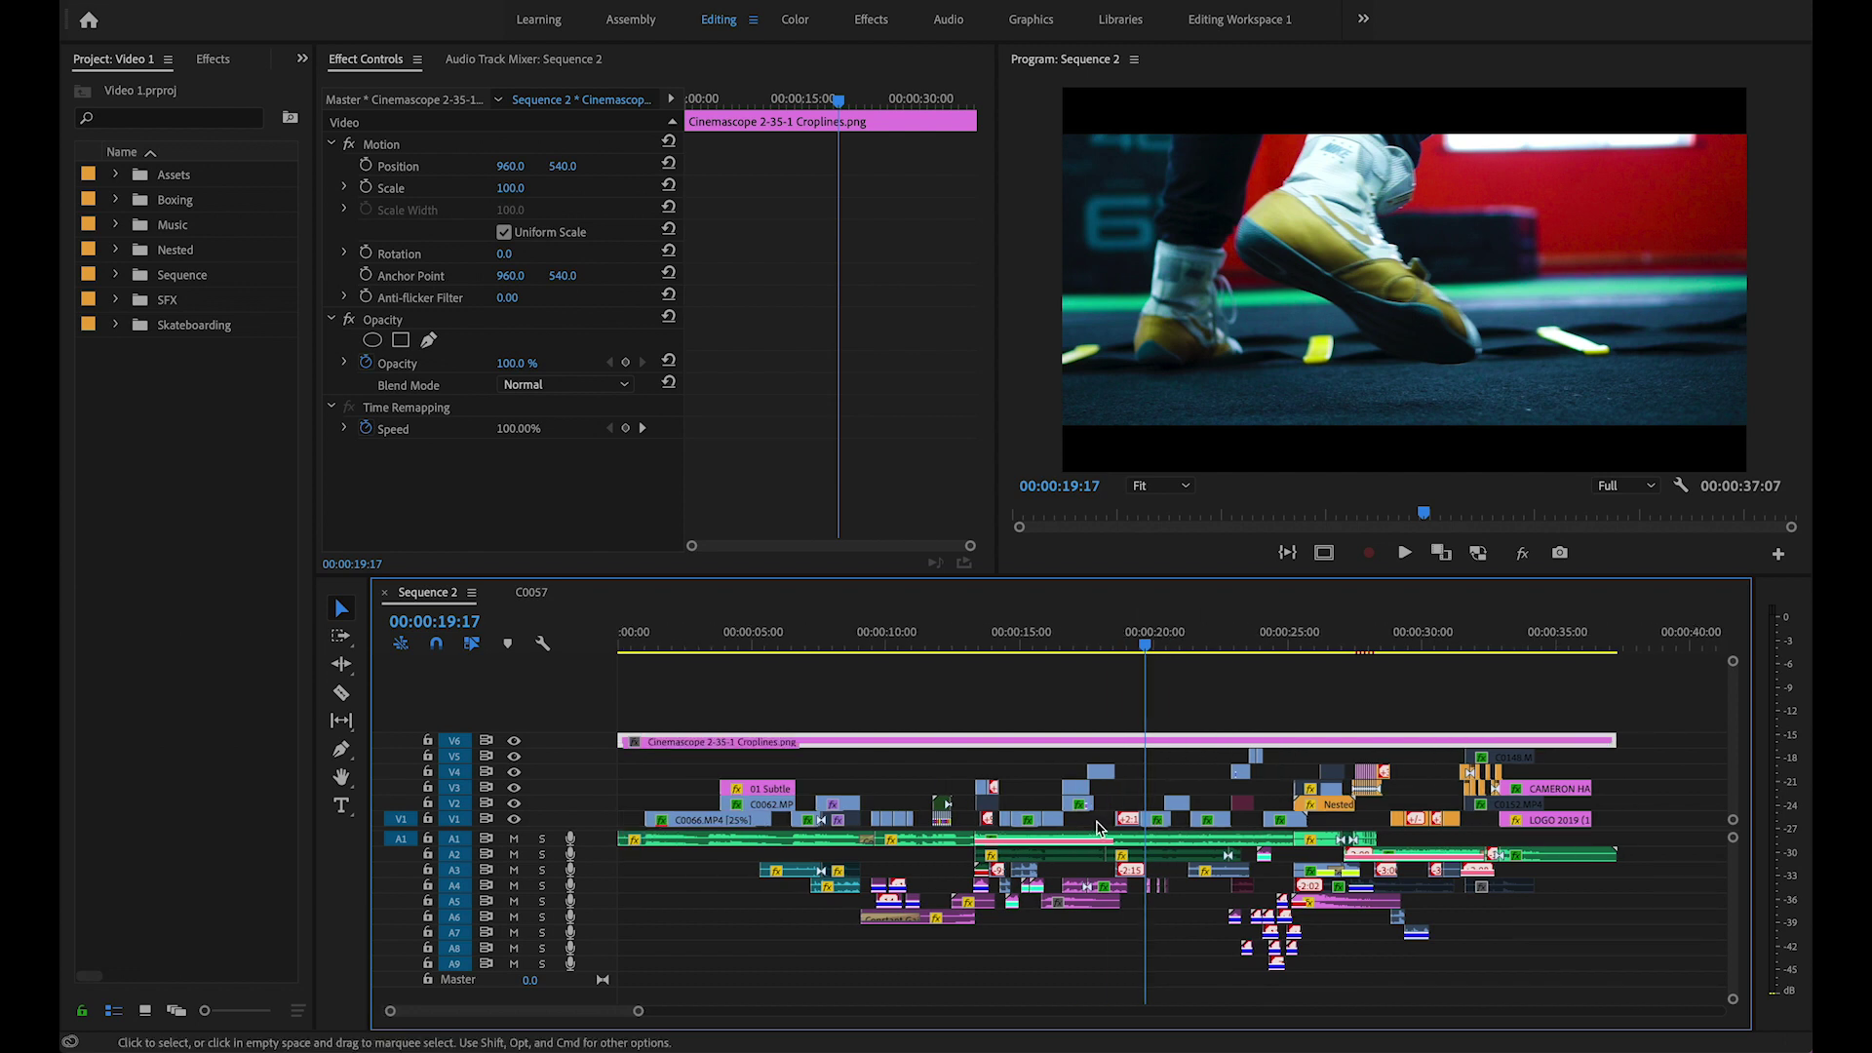
key(super+equal)
key(alt+equal)
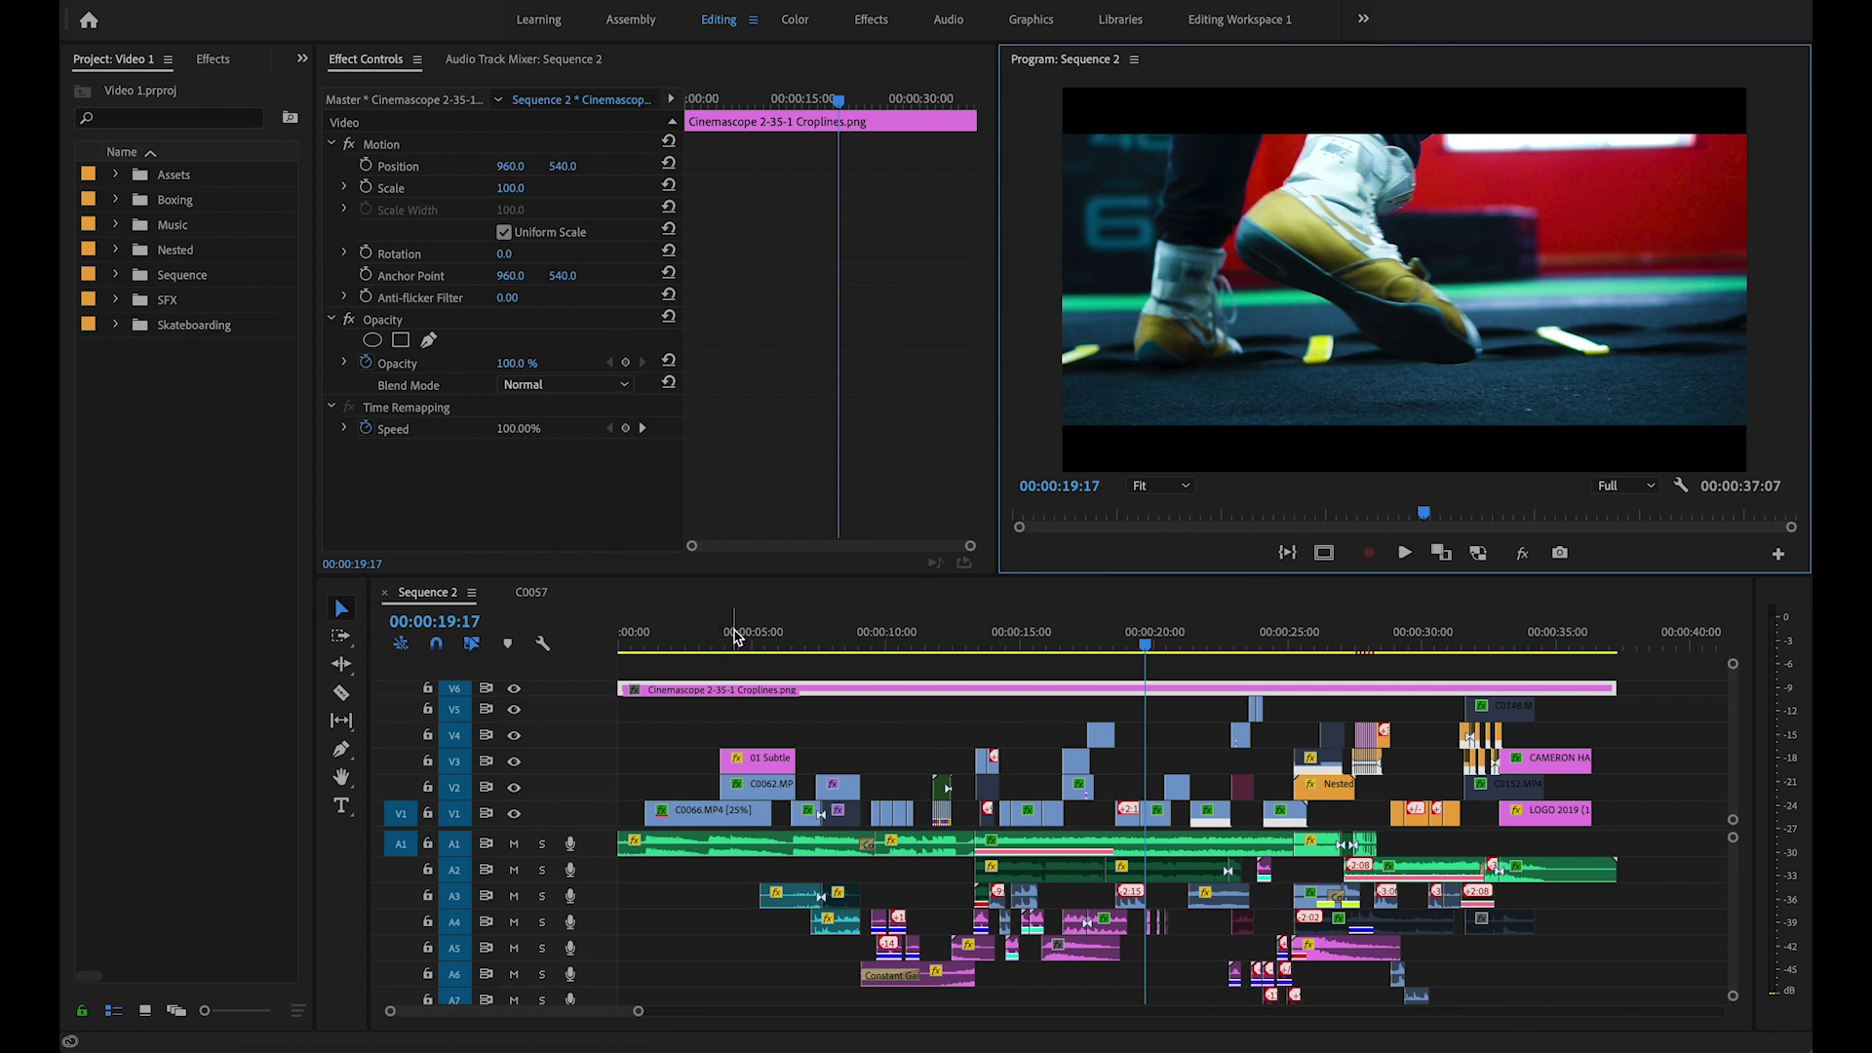
Check the solo state of the A1 music track and solo the audio tracks beneath it.
click(542, 845)
click(542, 846)
drag(542, 870, 546, 985)
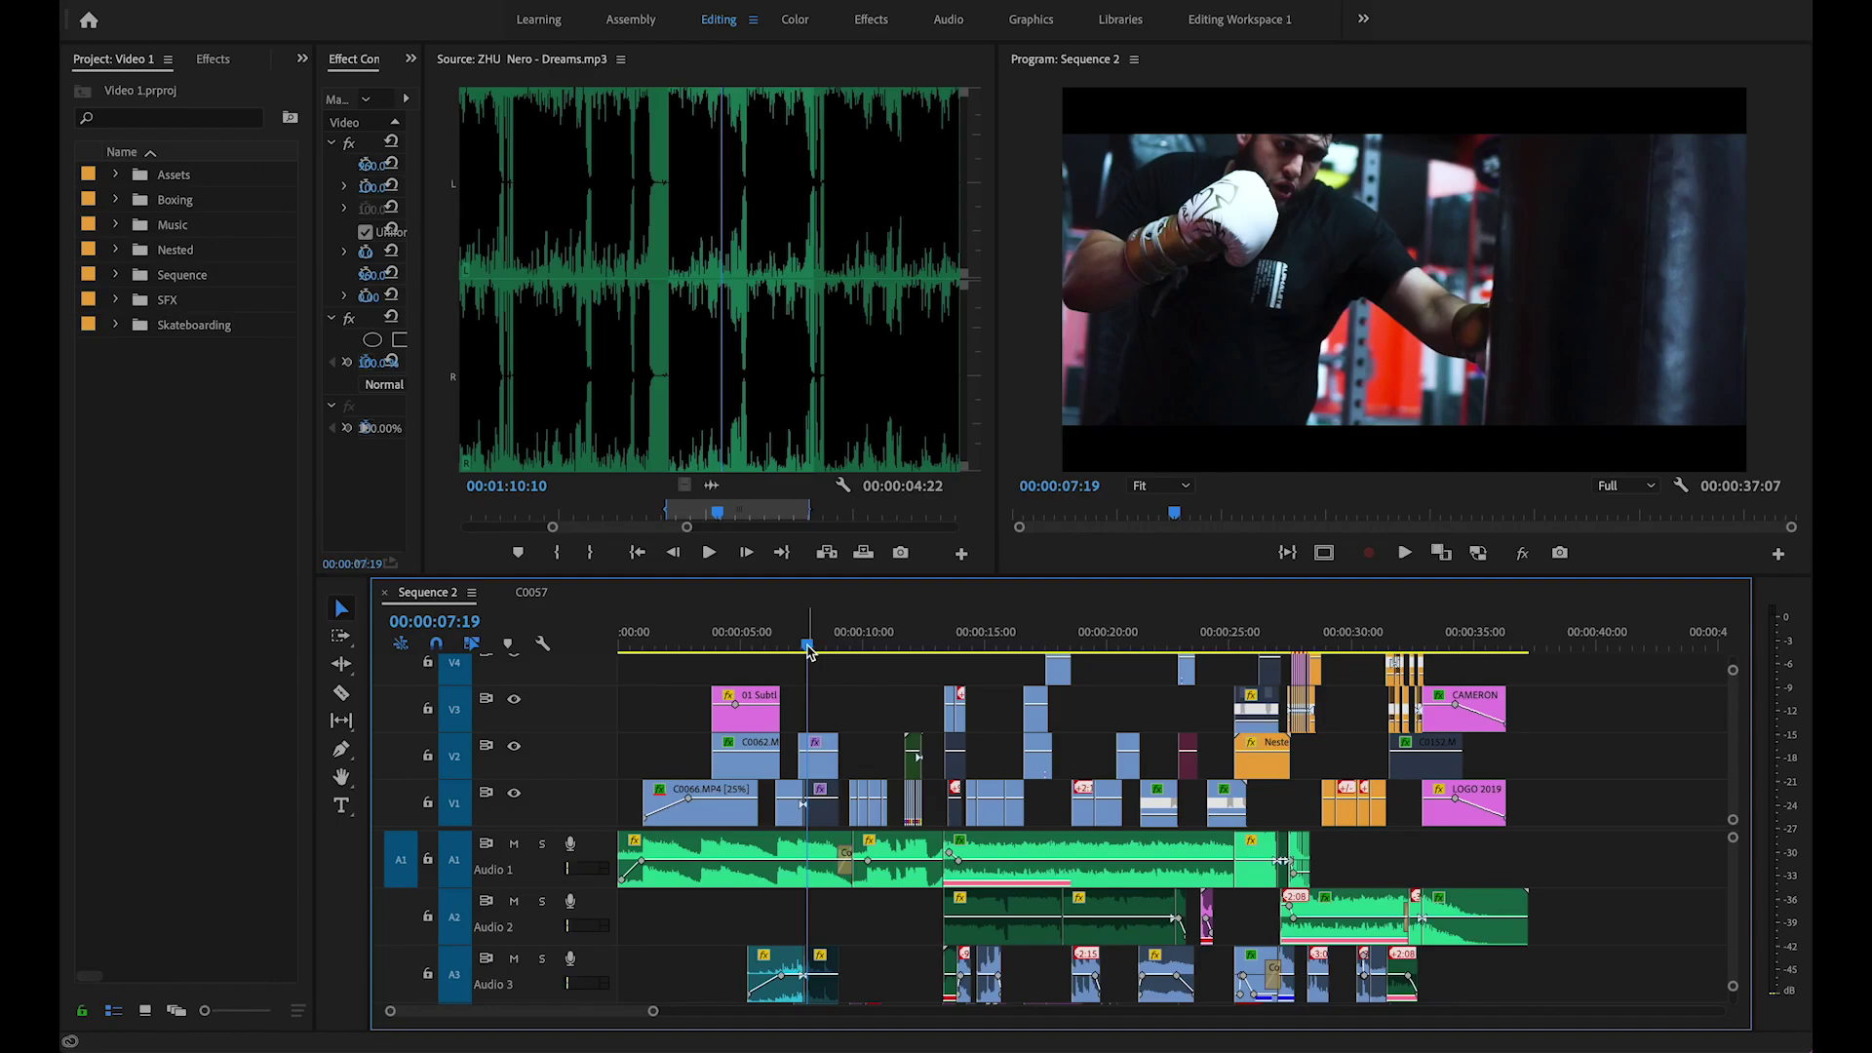
Scrub the boxing footage to 00:00:21:03 and back to 00:00:19:14, and look over the audio tracks.
drag(807, 652, 1139, 648)
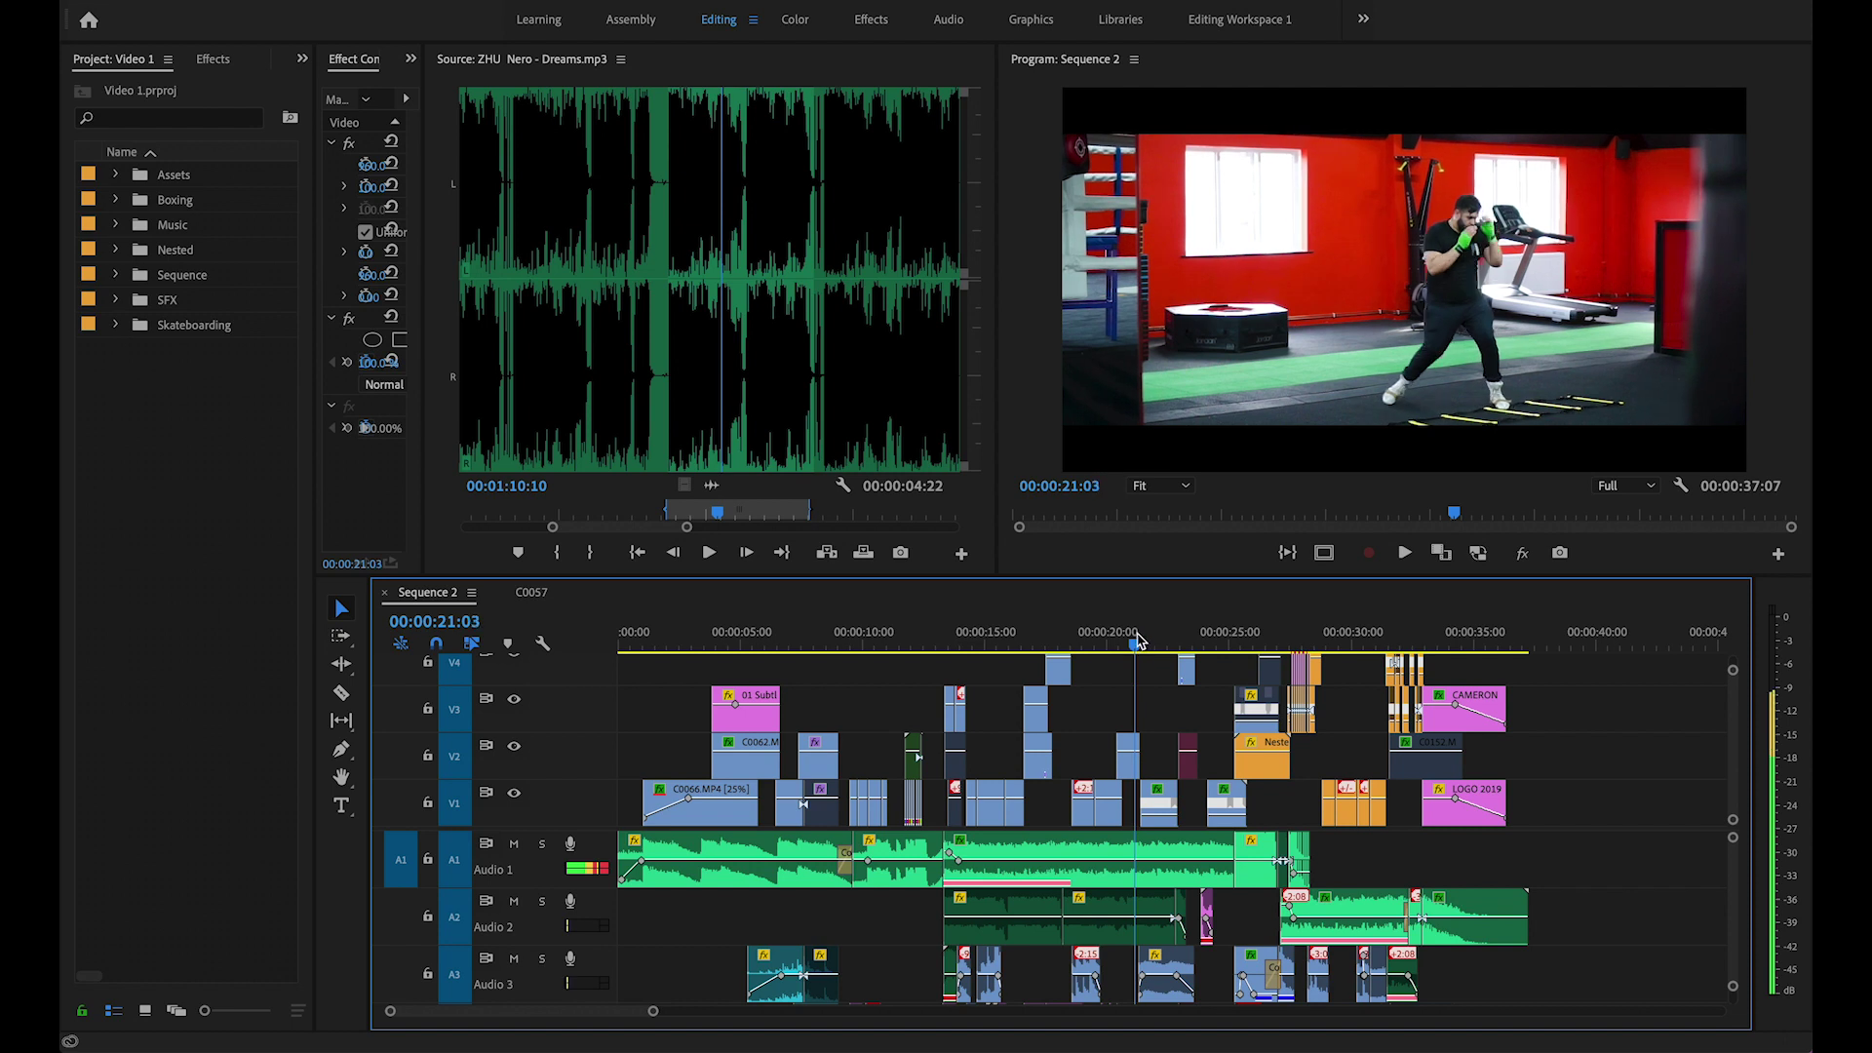
drag(1139, 639, 1094, 622)
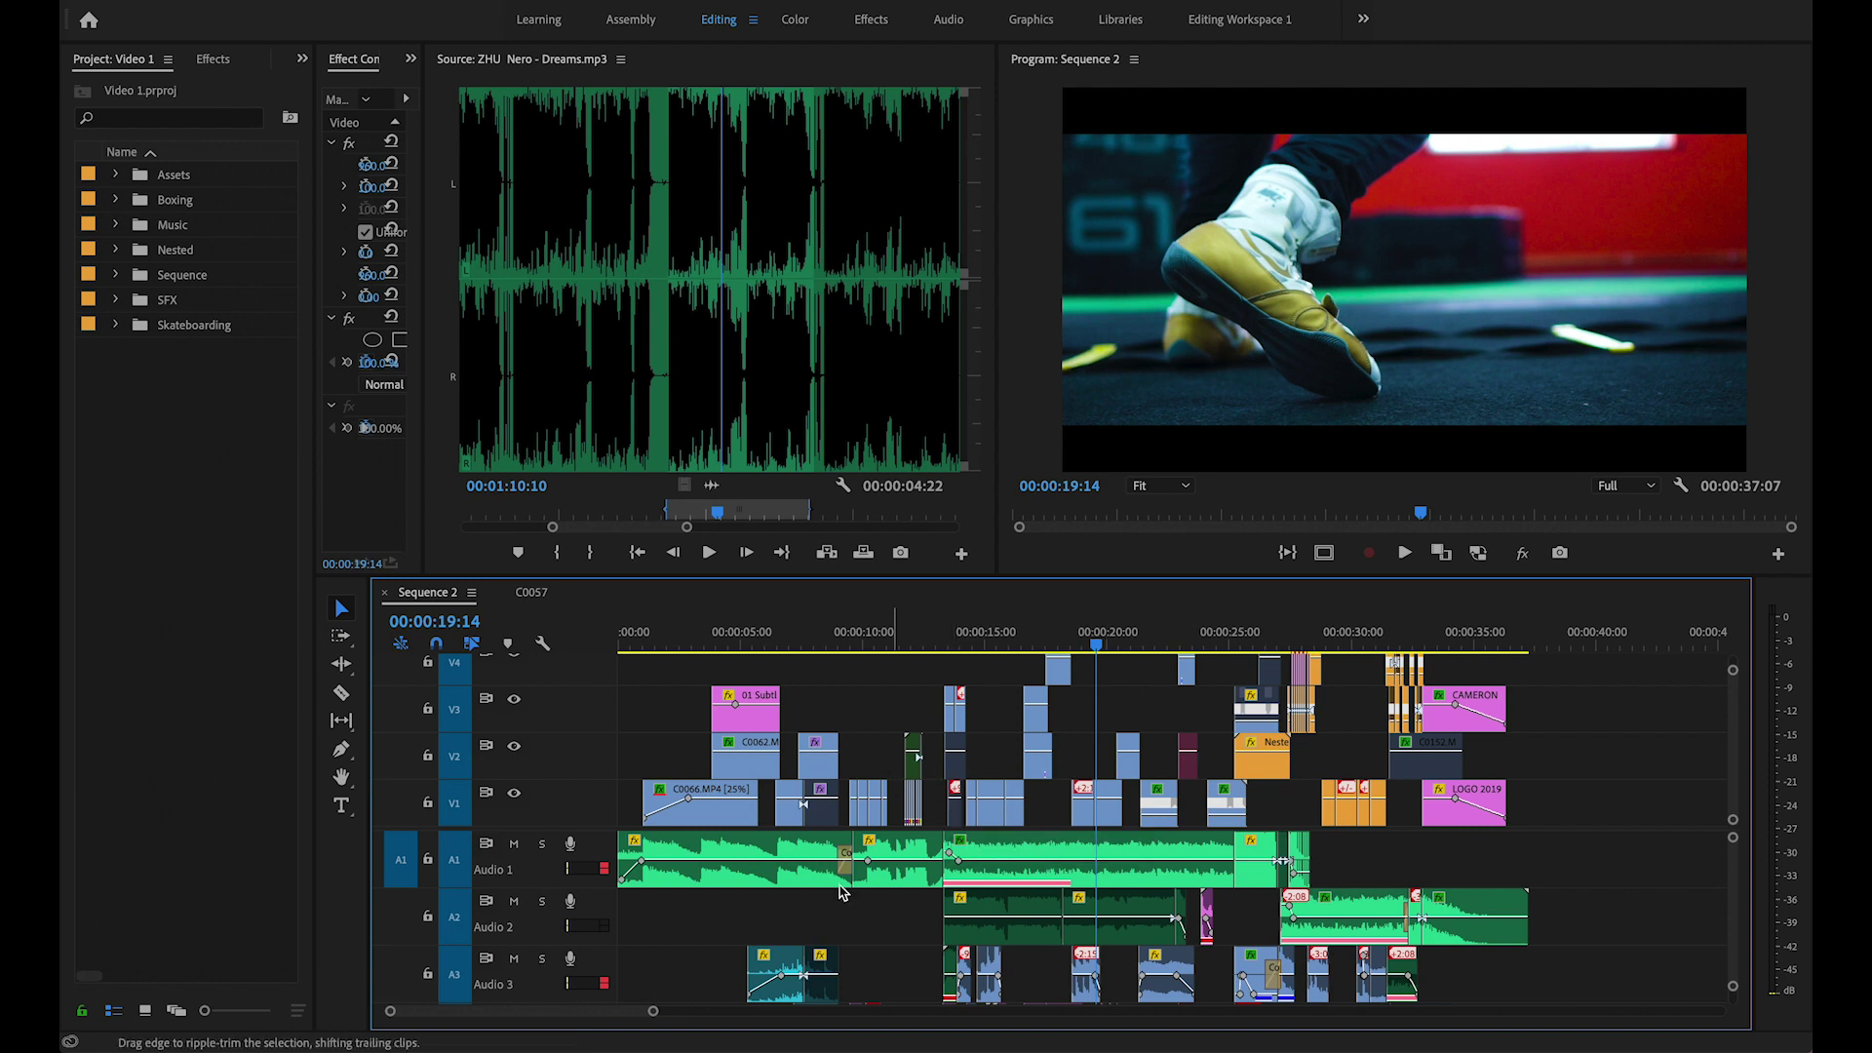
scroll(841, 891, down, 4)
scroll(840, 890, up, 4)
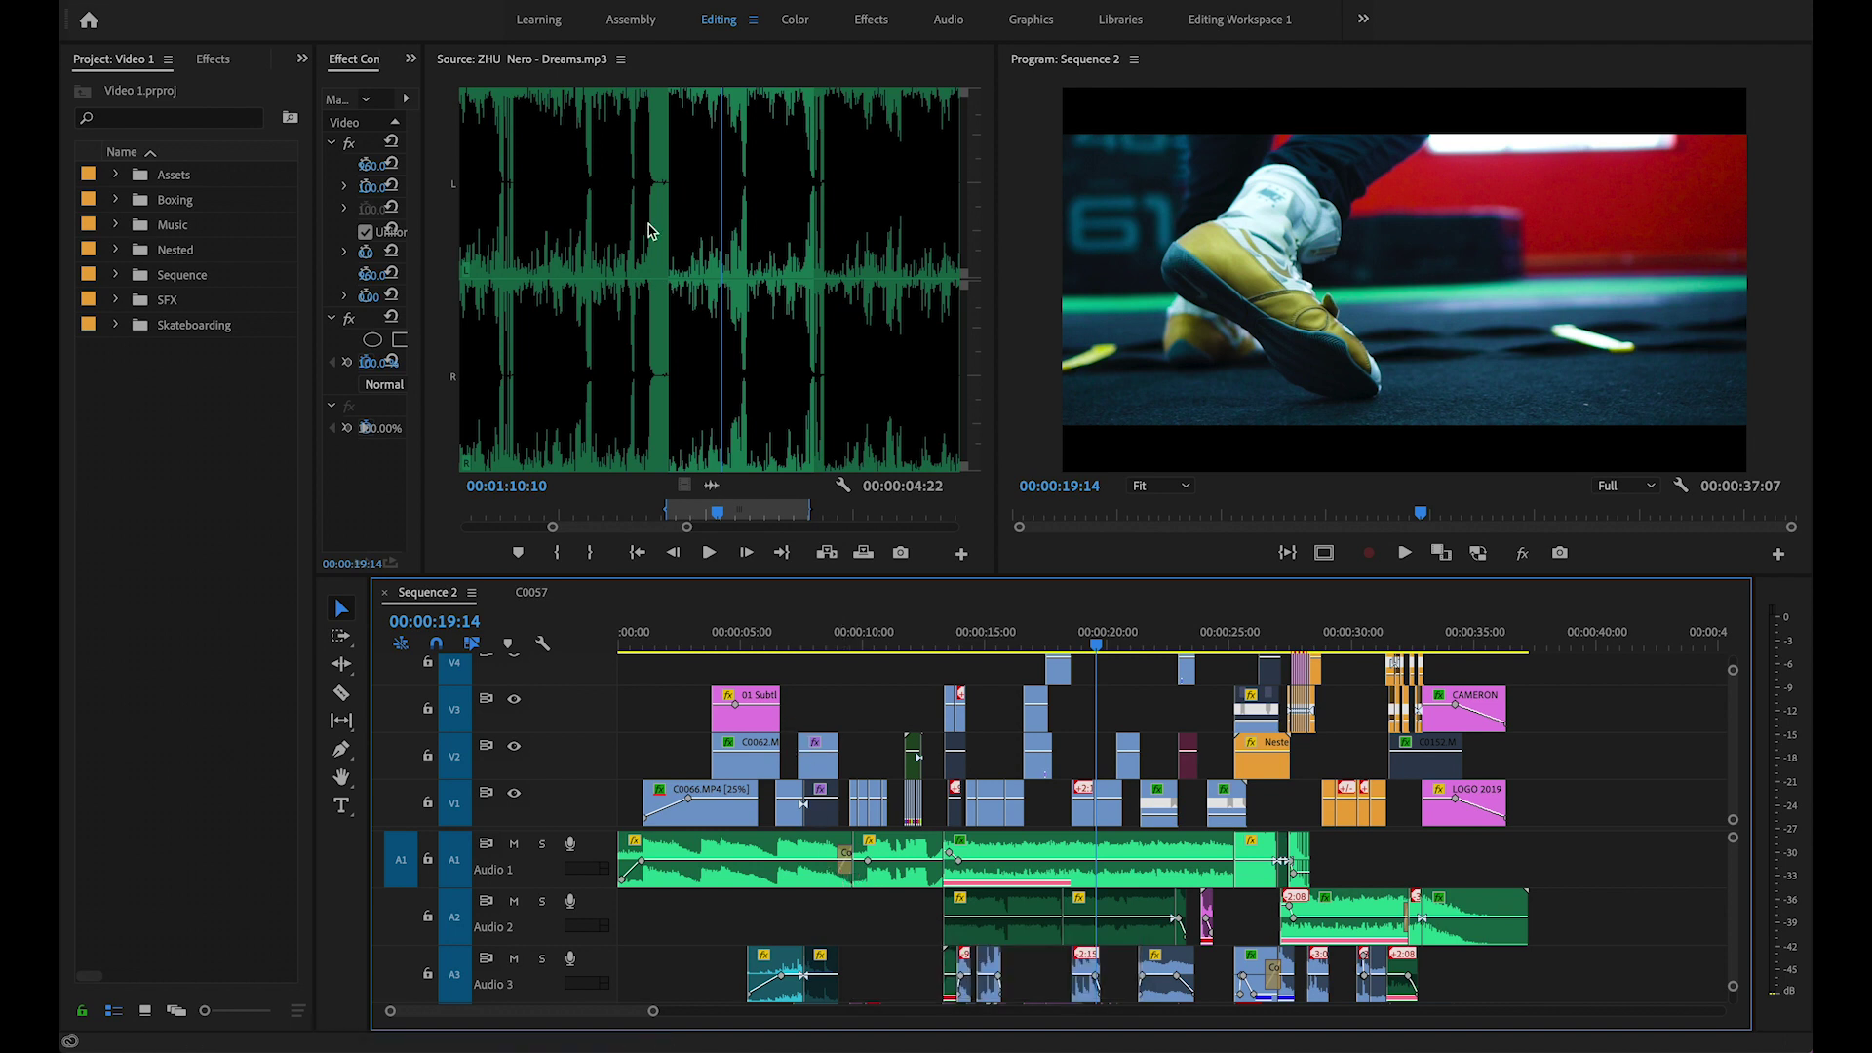
Close the Source monitor and widen the Effect Controls beside the Program monitor.
click(495, 59)
click(500, 66)
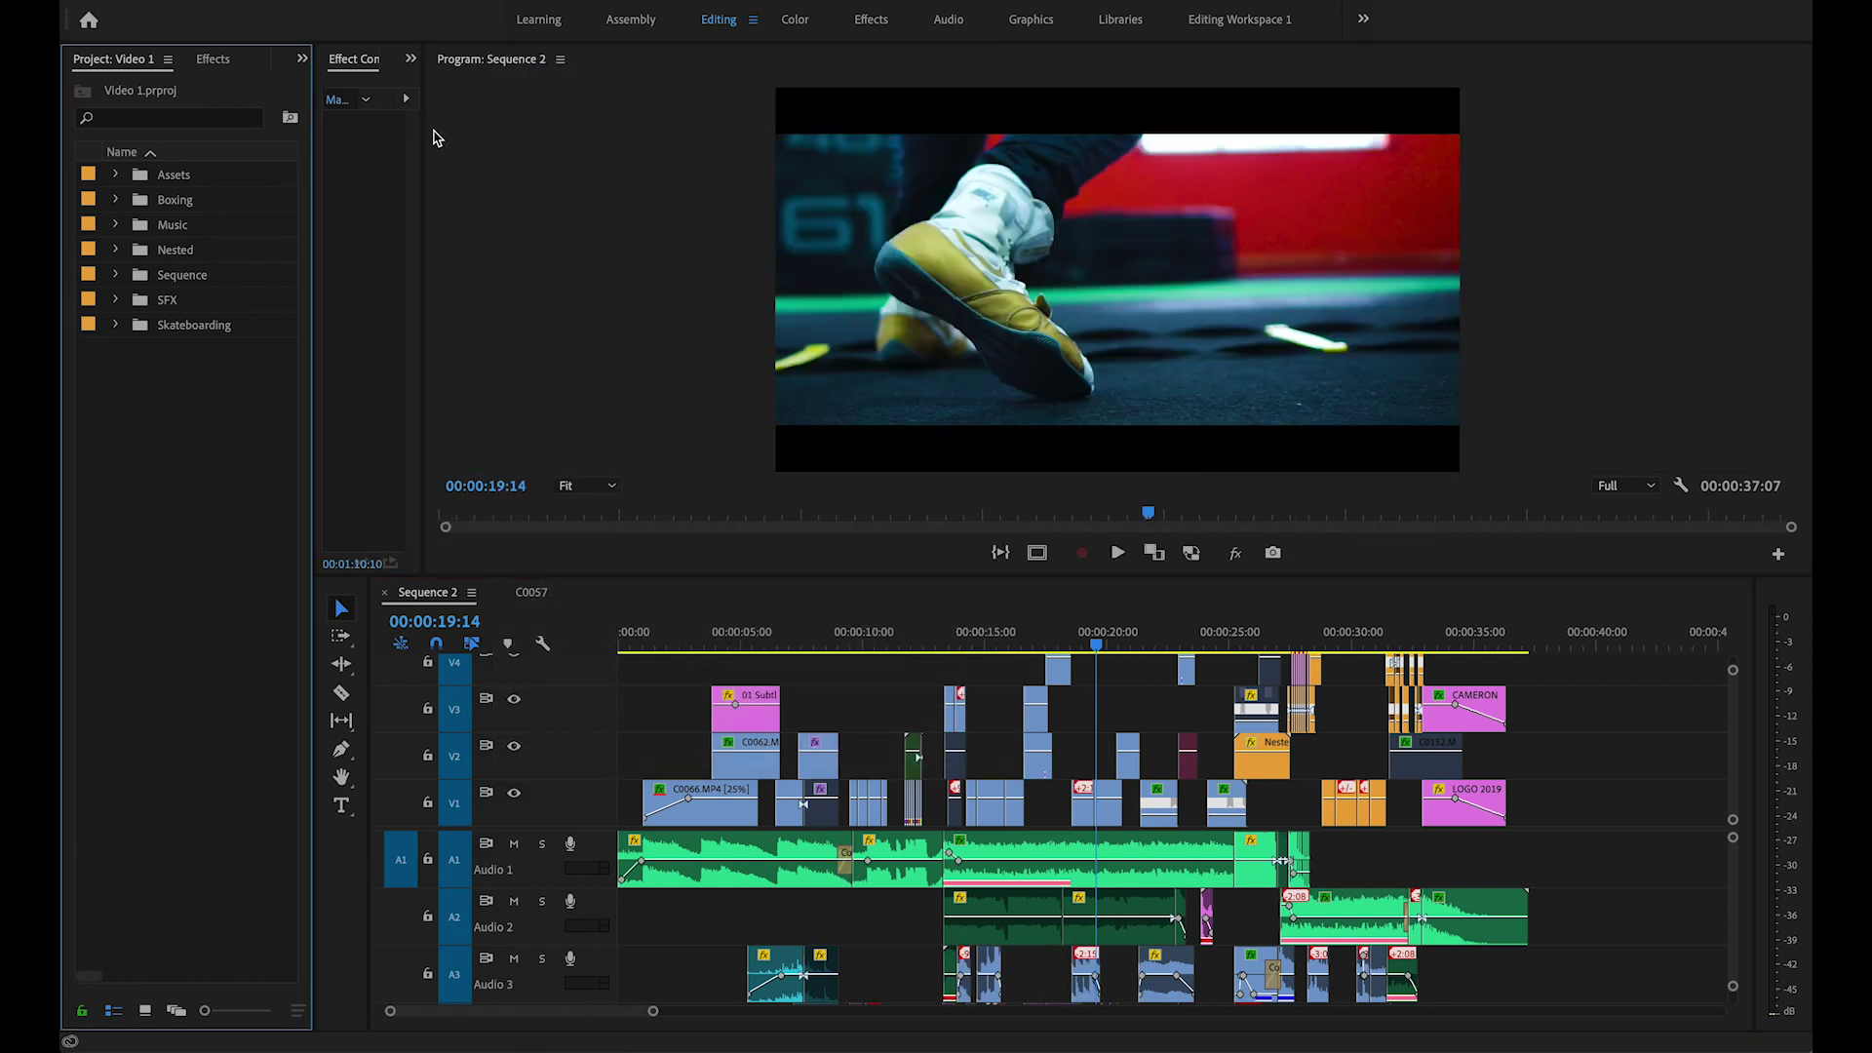
drag(427, 138, 975, 138)
Bring the Cinemascope 2-35-1 Croplines.png clip on V6 into view and reduce the V6 track height.
scroll(874, 757, up, 3)
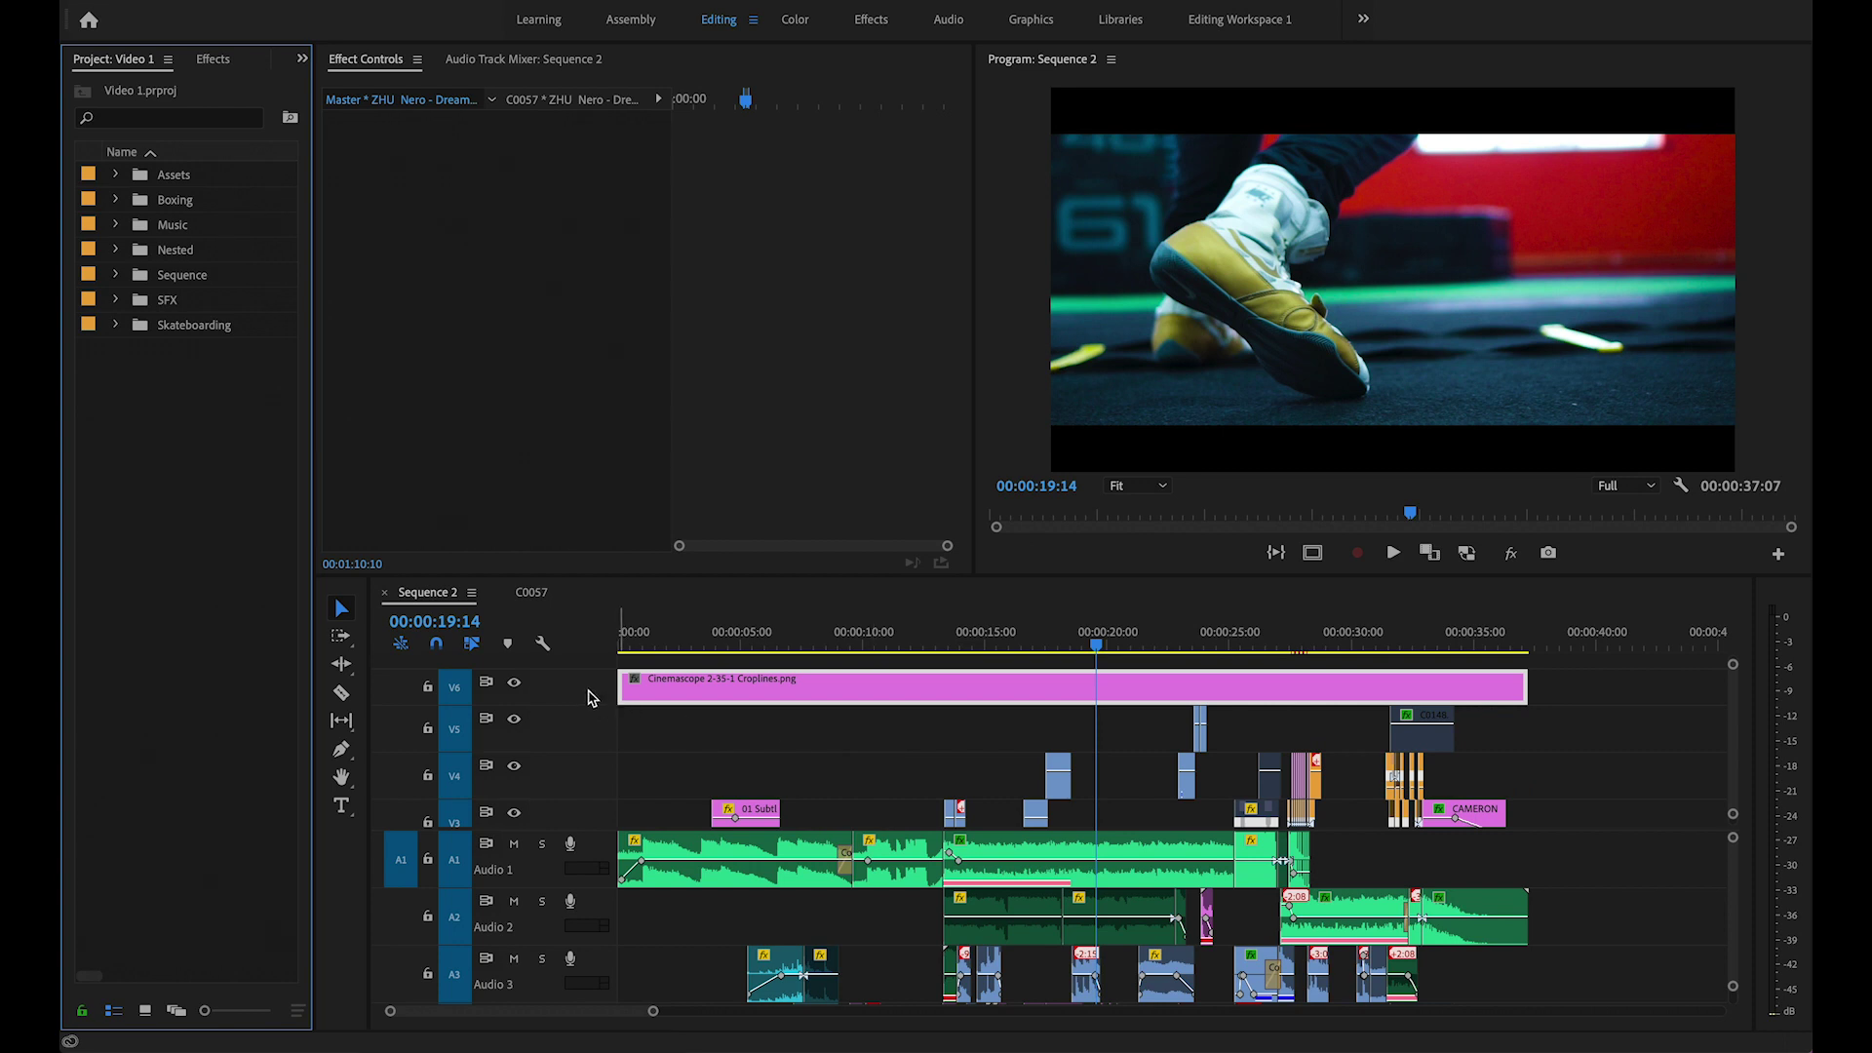
scroll(597, 694, down, 1)
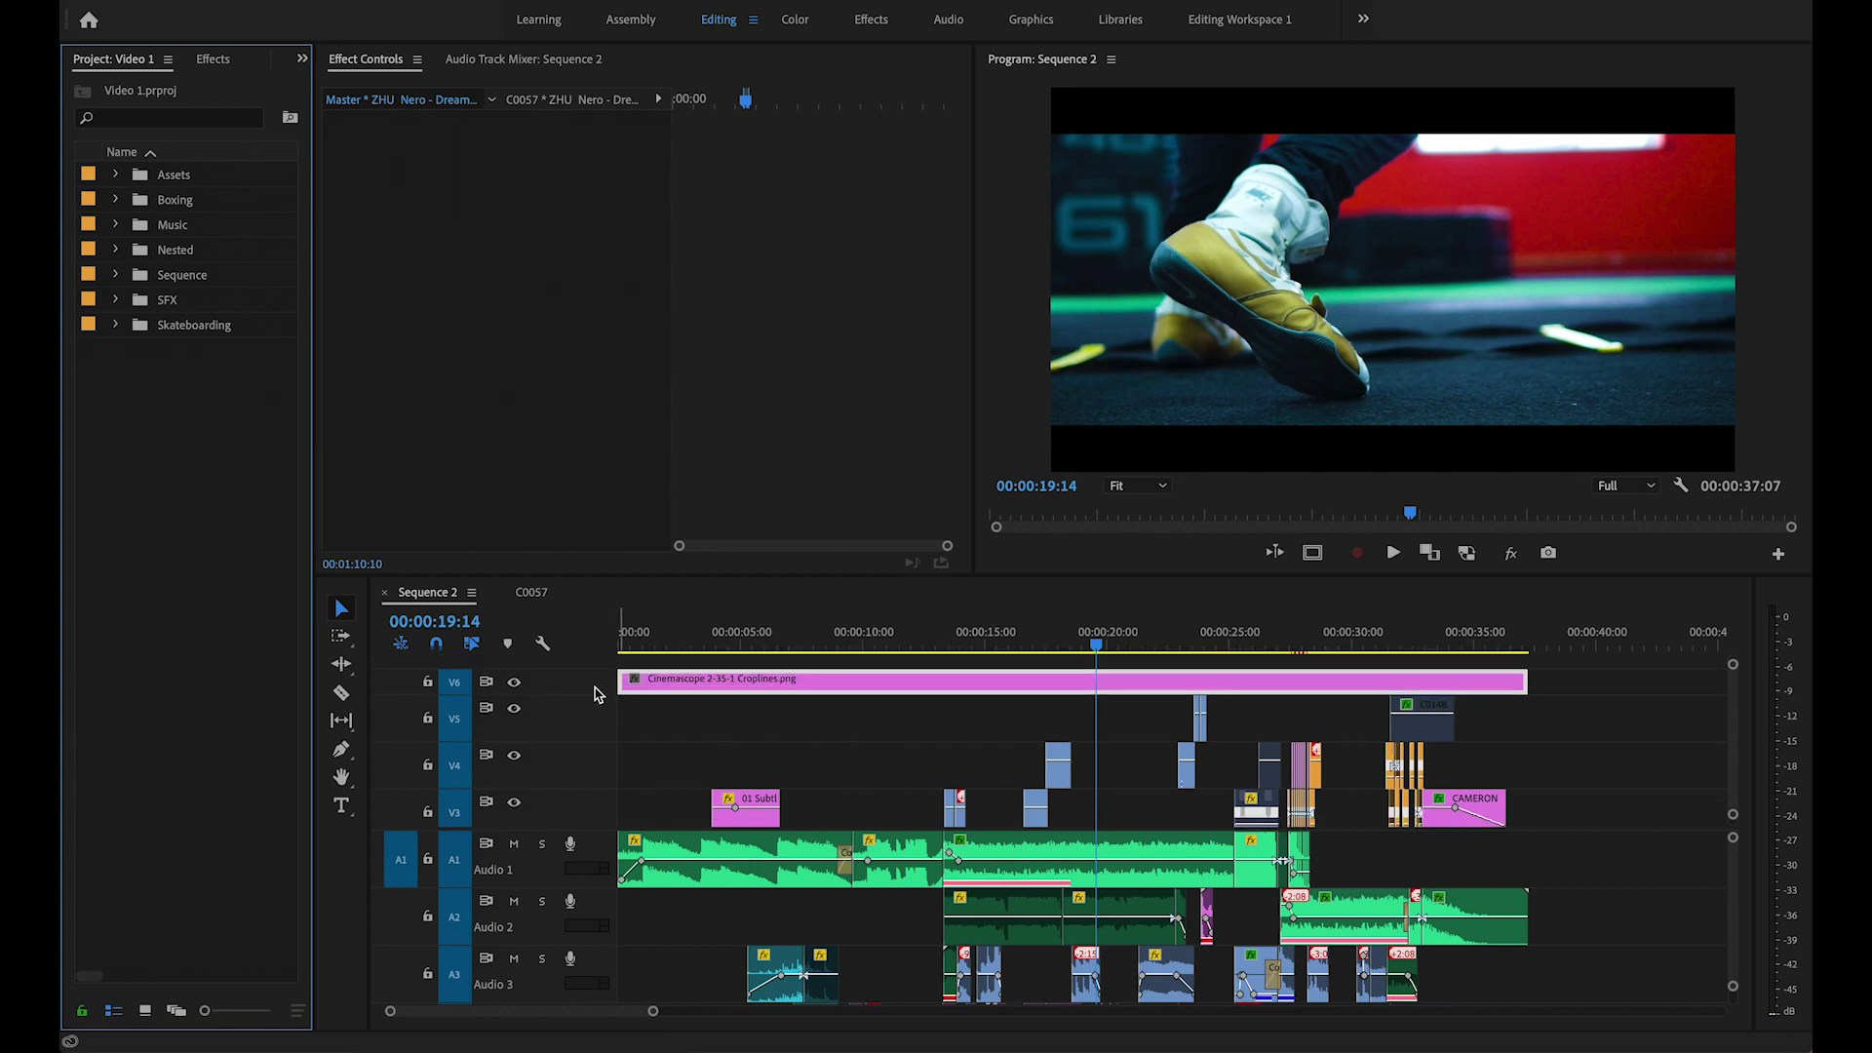